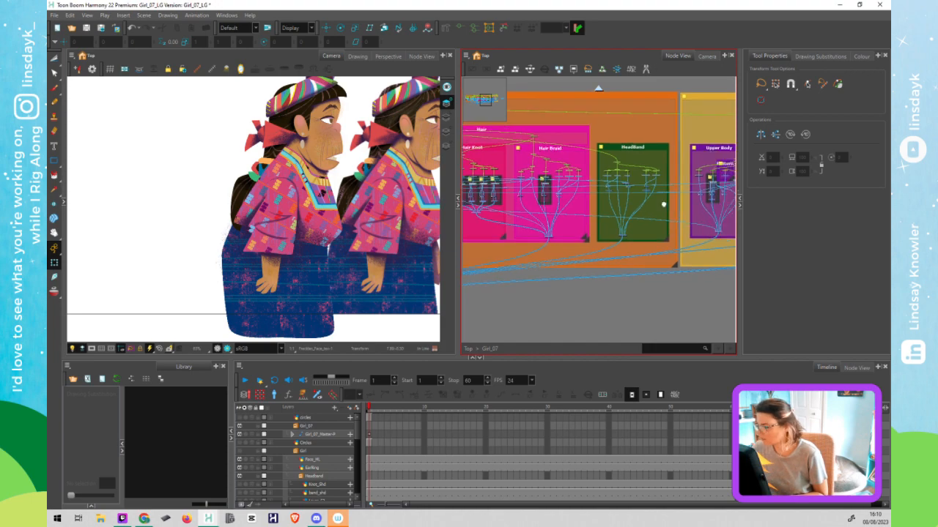
Open the front arm group Fr_Arm inside the Arms backdrop of the character's body
{"action": "scroll", "coordinate": [604, 184], "scroll_direction": "up", "scroll_amount": 8}
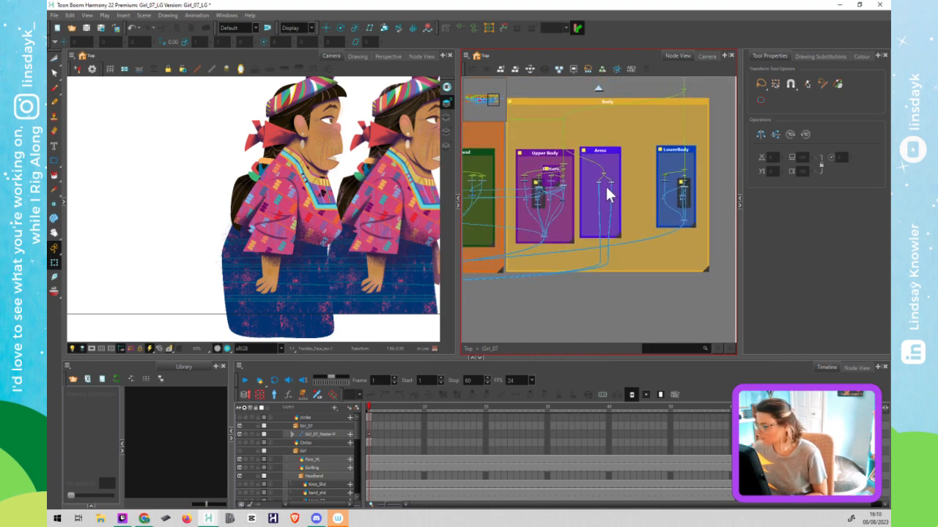
{"action": "scroll", "coordinate": [604, 162], "scroll_direction": "up", "scroll_amount": 1}
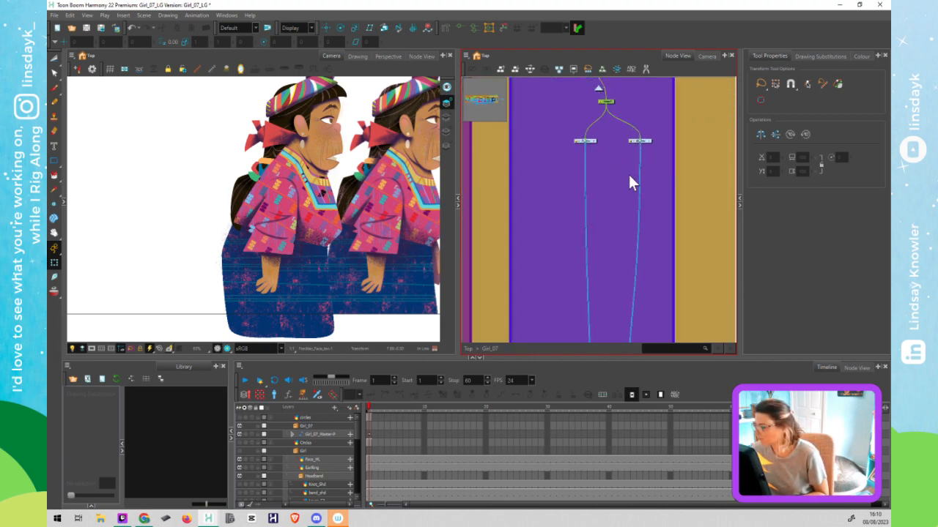
{"action": "left_click_drag", "start_coordinate": [566, 163], "coordinate": [570, 163]}
{"action": "key", "text": "ctrl+alt+b"}
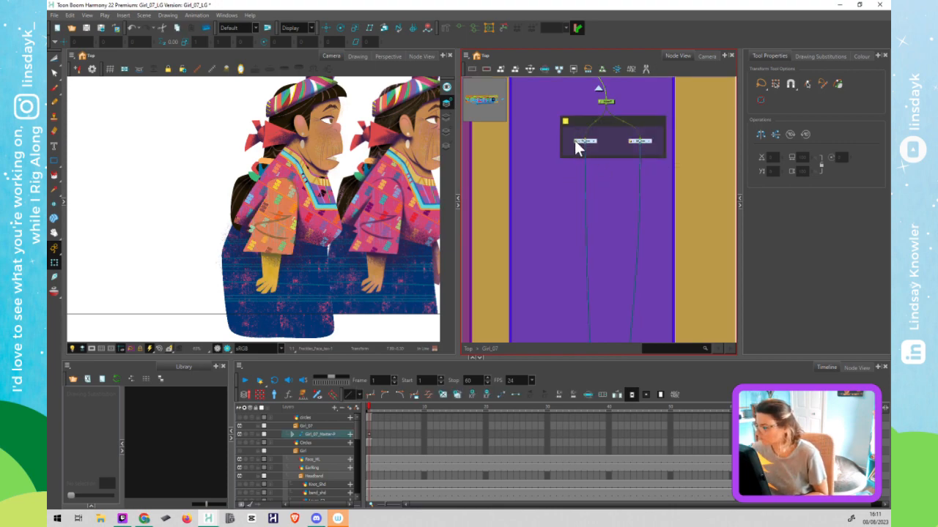
{"action": "left_click", "coordinate": [576, 141]}
{"action": "left_click", "coordinate": [523, 300]}
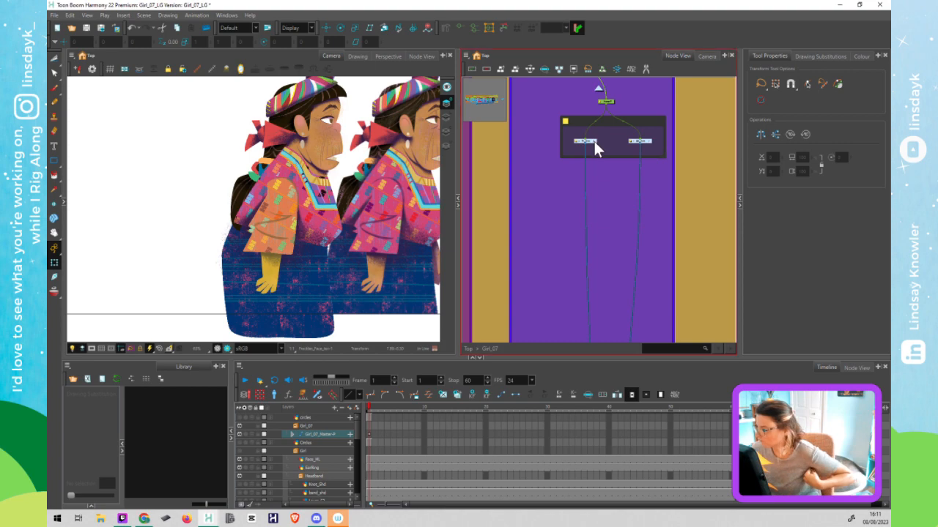
{"action": "left_click", "coordinate": [595, 140]}
{"action": "scroll", "coordinate": [633, 210], "scroll_direction": "down", "scroll_amount": 2}
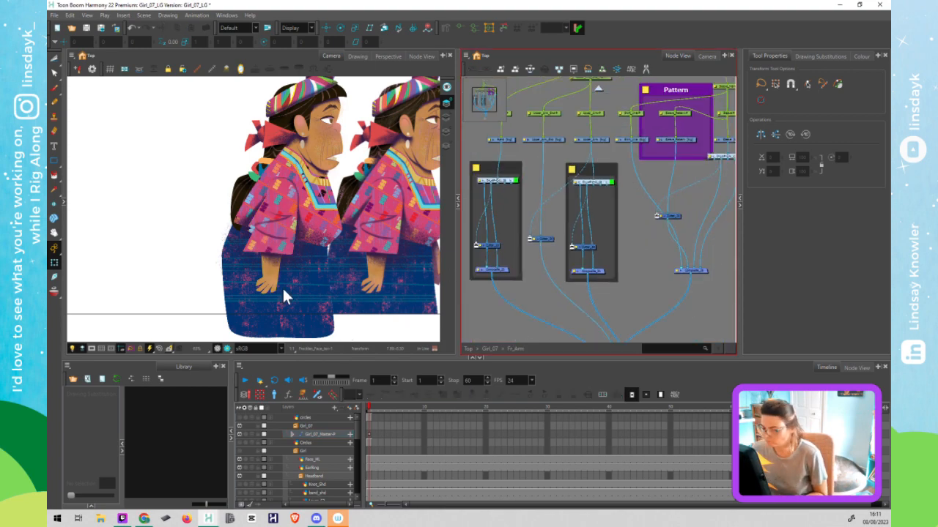
Select the hand and sleeve pattern drawings in turn to examine what each contains
{"action": "left_click", "coordinate": [269, 282]}
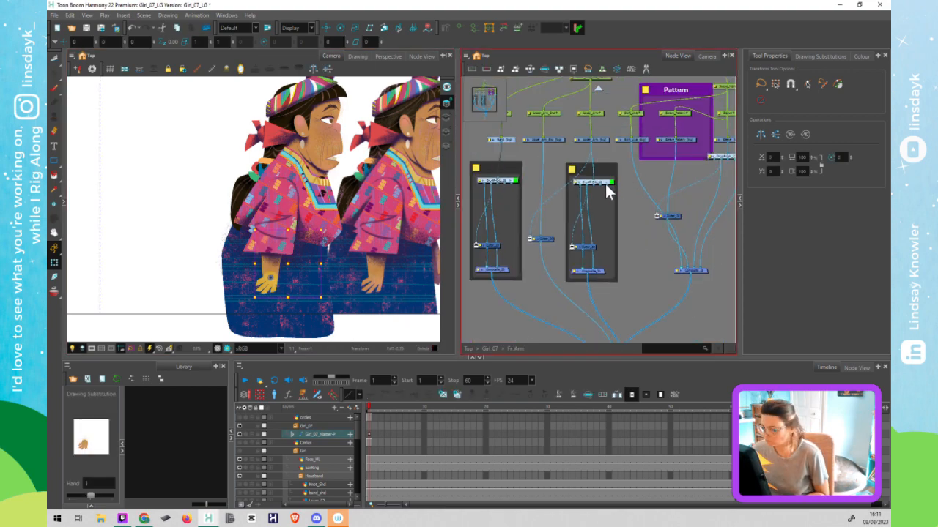
{"action": "left_click_drag", "start_coordinate": [588, 209], "coordinate": [529, 200]}
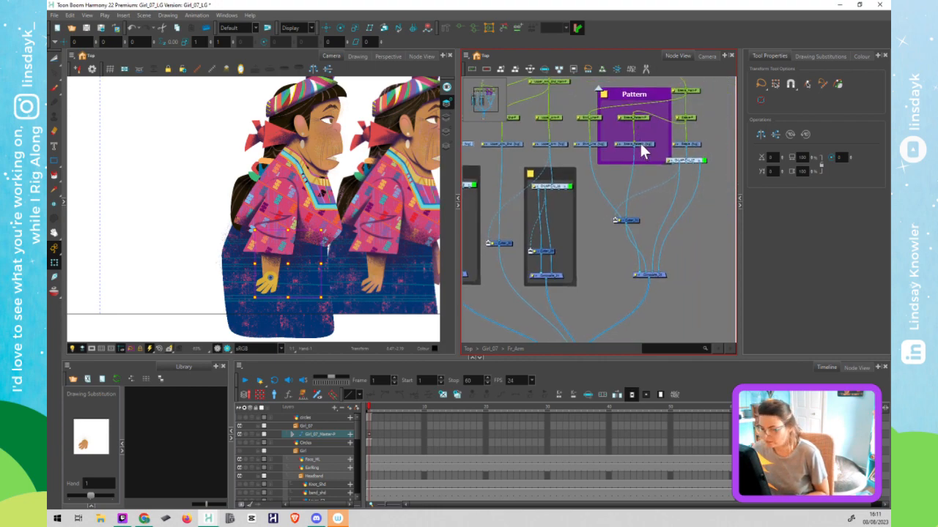
{"action": "left_click", "coordinate": [641, 145]}
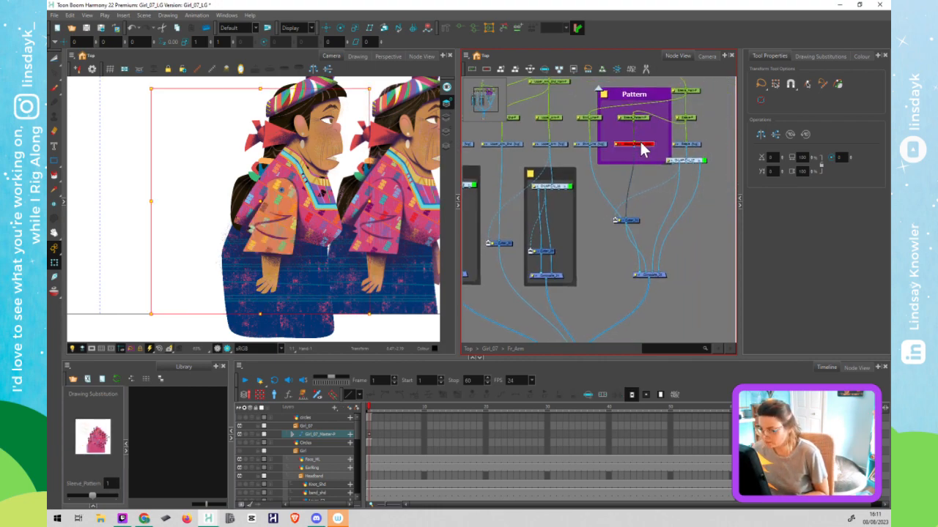
{"action": "key", "text": "a"}
{"action": "mouse_move", "coordinate": [566, 210]}
{"action": "left_mouse_down"}
{"action": "mouse_move", "coordinate": [675, 200]}
{"action": "mouse_move", "coordinate": [628, 211]}
{"action": "left_mouse_up"}
{"action": "left_click", "coordinate": [533, 143]}
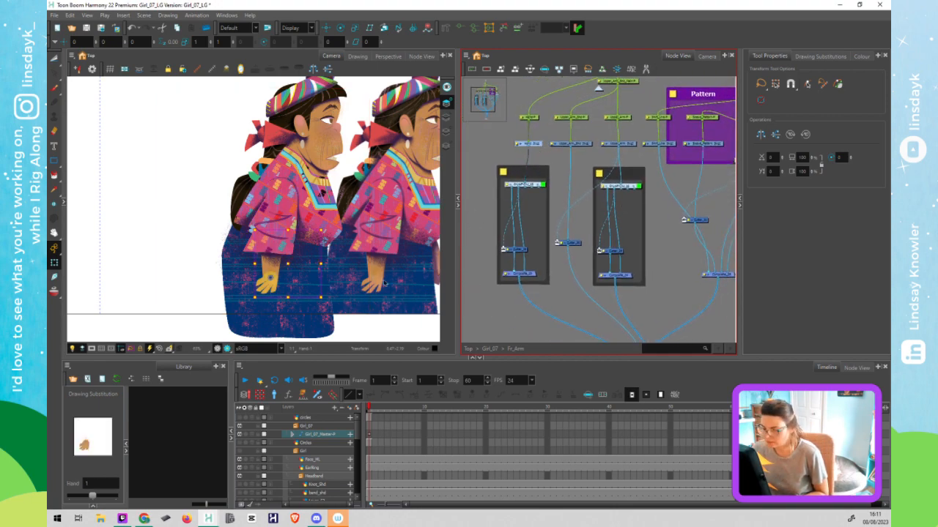
Try moving the hand away from the arm, and undo the move
{"action": "left_click", "coordinate": [322, 293]}
{"action": "scroll", "coordinate": [289, 282], "scroll_direction": "up", "scroll_amount": 4}
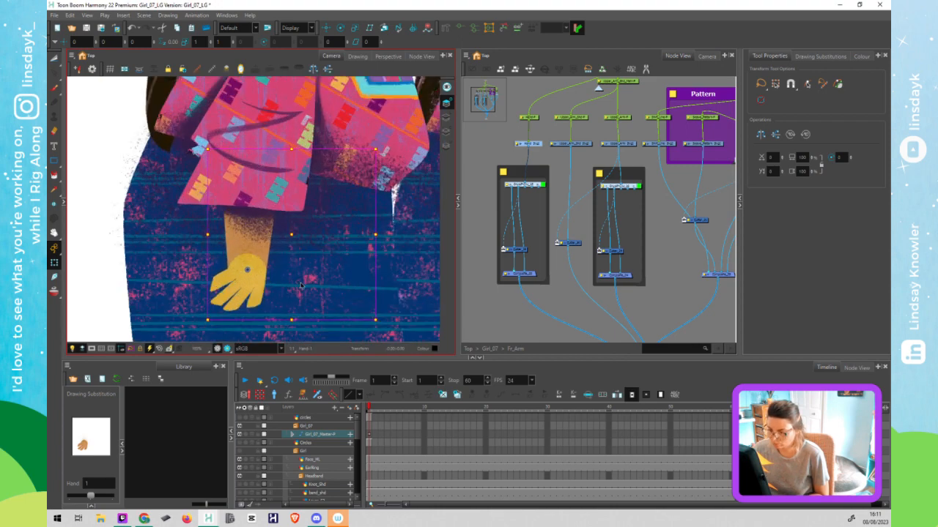
{"action": "scroll", "coordinate": [301, 286], "scroll_direction": "up", "scroll_amount": 1}
{"action": "left_click_drag", "start_coordinate": [293, 230], "coordinate": [285, 250]}
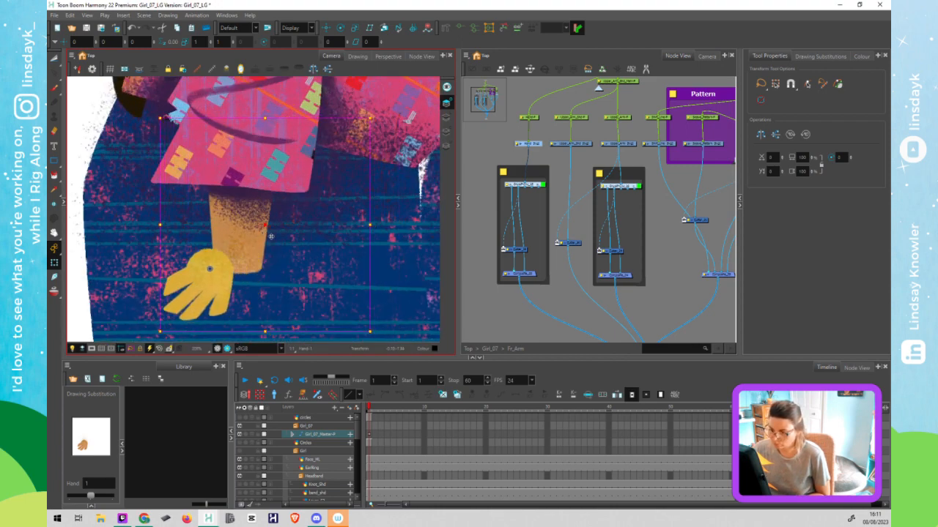
{"action": "key", "text": "ctrl+z"}
Trim away the excess area beside the hand drawing with the Cutter tool, checking which art layer holds its artwork
{"action": "left_click", "coordinate": [289, 281]}
{"action": "key", "text": "alt+s"}
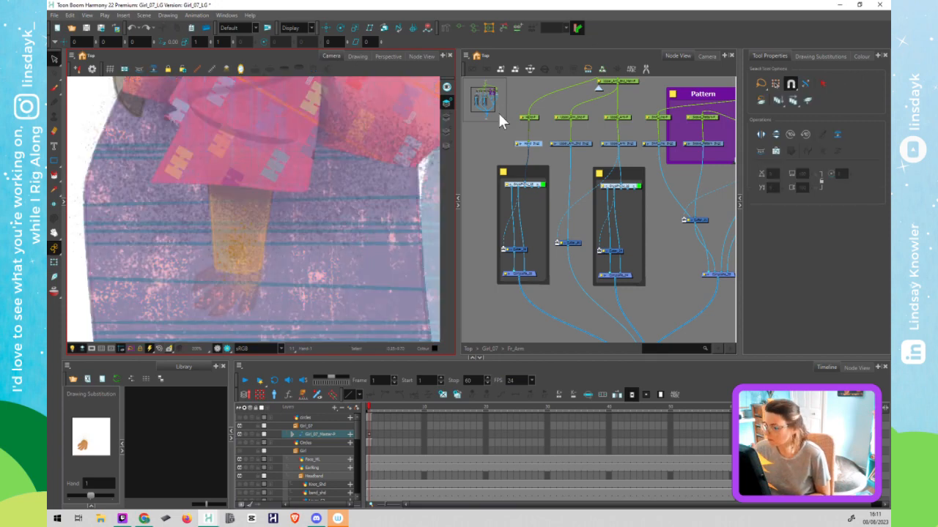
{"action": "left_click", "coordinate": [447, 116]}
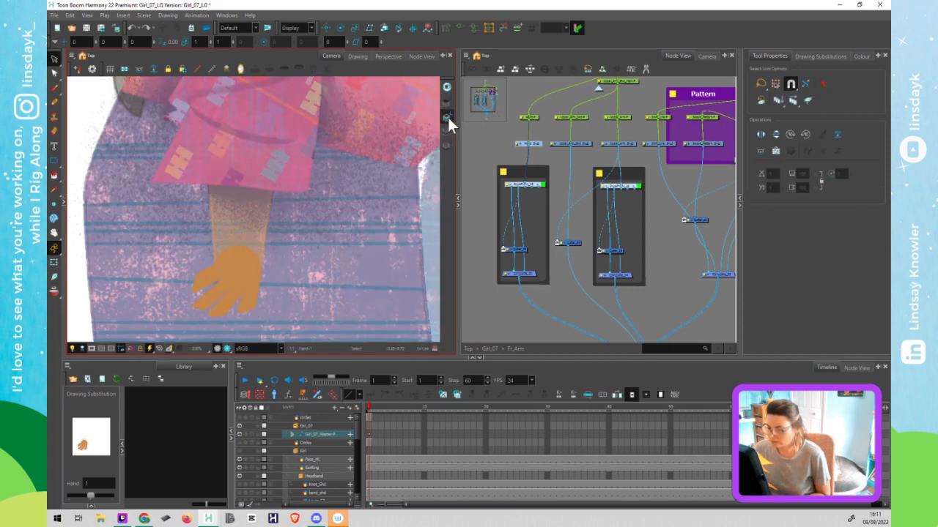
{"action": "left_click", "coordinate": [447, 103]}
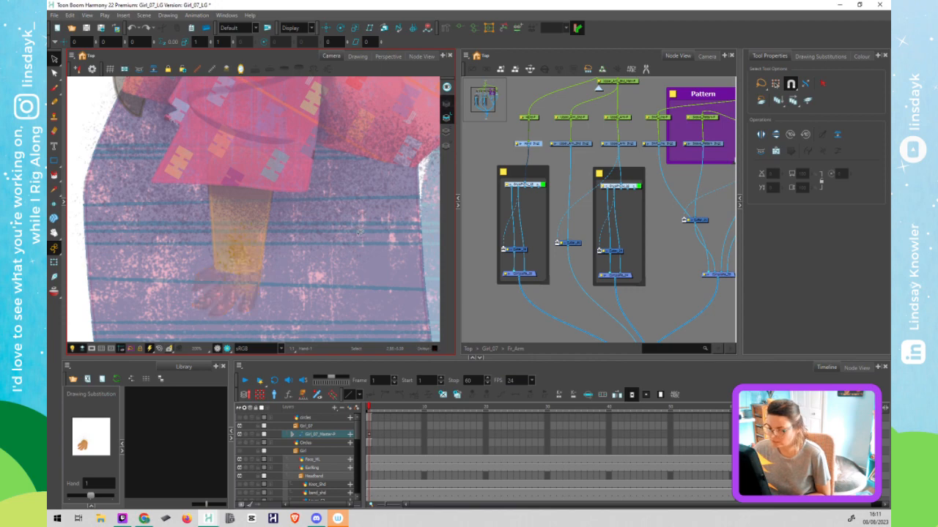
{"action": "key", "text": "ctrl+a"}
{"action": "key", "text": "1"}
{"action": "key", "text": "1"}
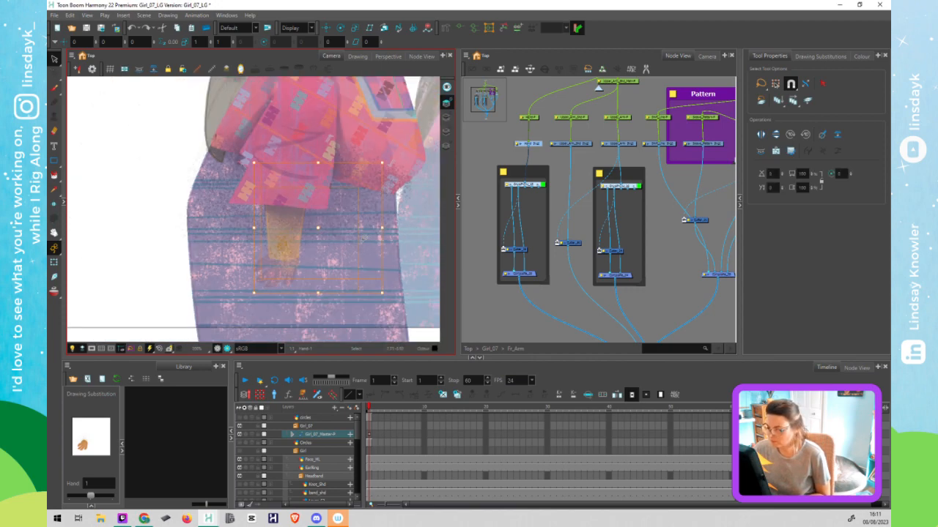
{"action": "key", "text": "alt+t"}
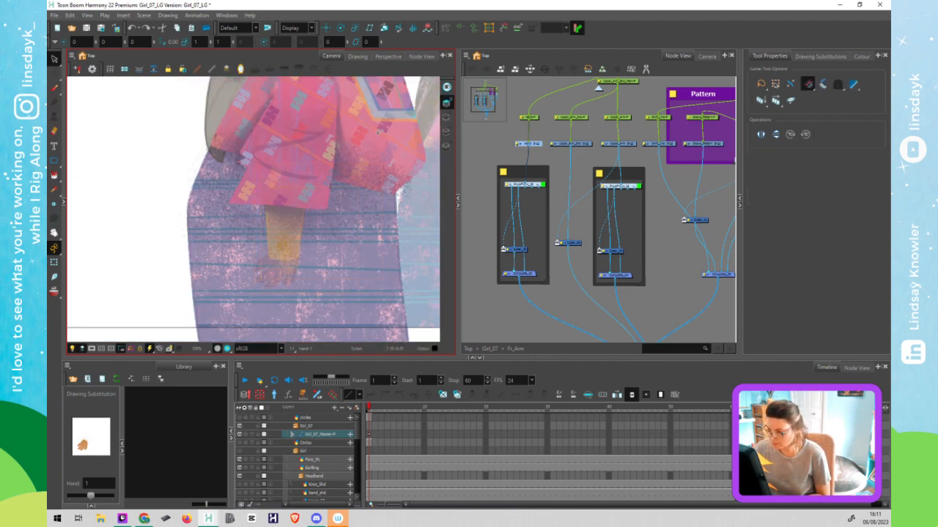
{"action": "mouse_move", "coordinate": [370, 126]}
{"action": "left_mouse_down"}
{"action": "mouse_move", "coordinate": [315, 223]}
{"action": "mouse_move", "coordinate": [345, 118]}
{"action": "left_mouse_up"}
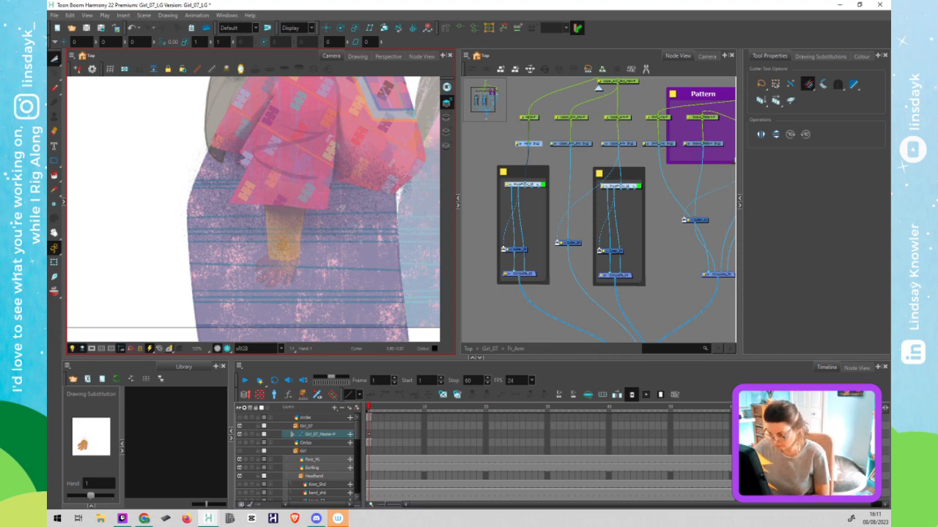
Flatten the trimmed hand artwork and deselect the hand
{"action": "key", "text": "shift+t"}
{"action": "key", "text": "alt+s"}
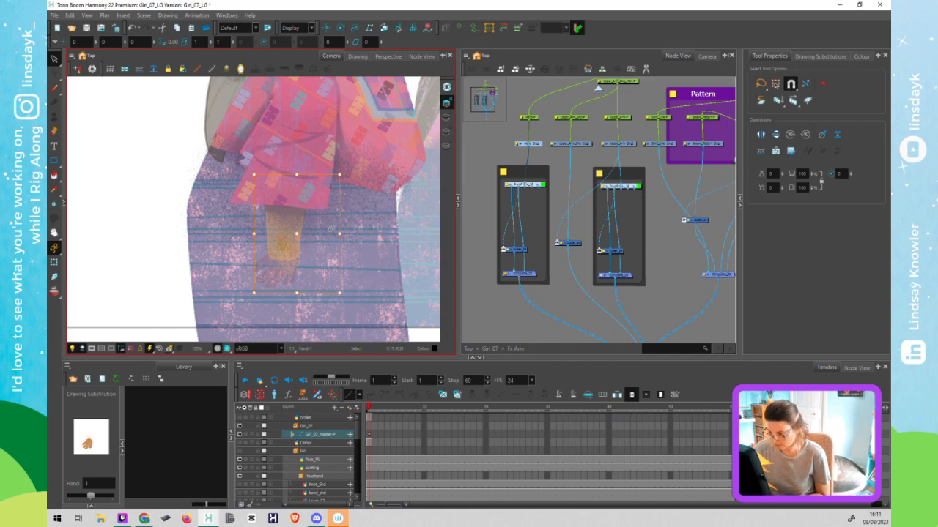
{"action": "key", "text": "alt+shift+f"}
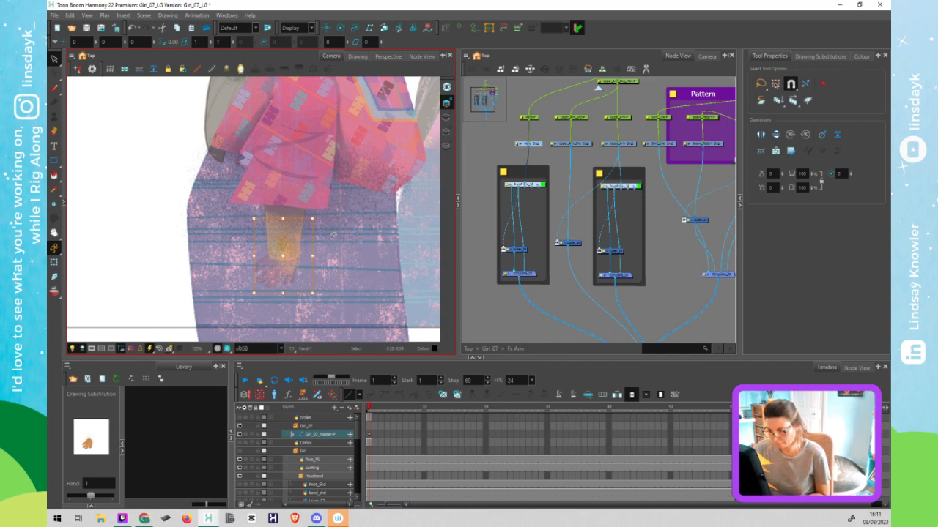
{"action": "key", "text": "shift+t"}
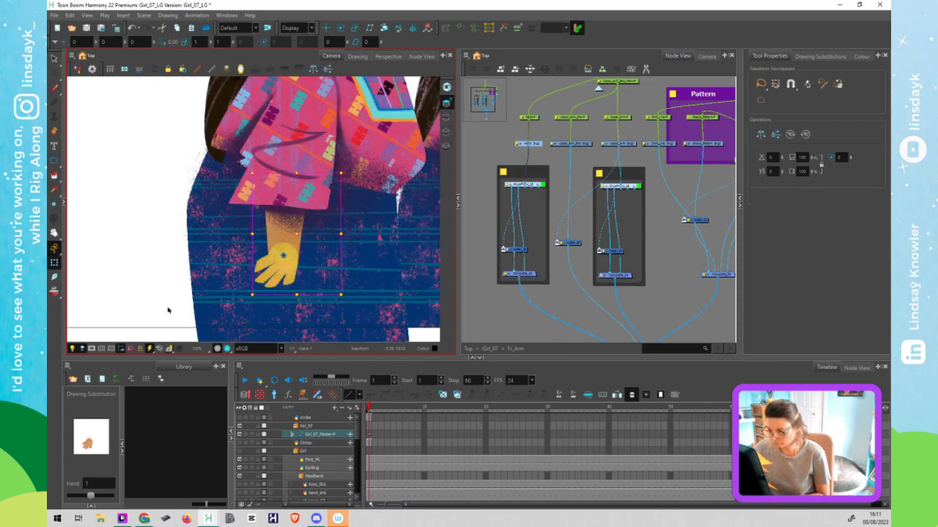
{"action": "left_click", "coordinate": [160, 298]}
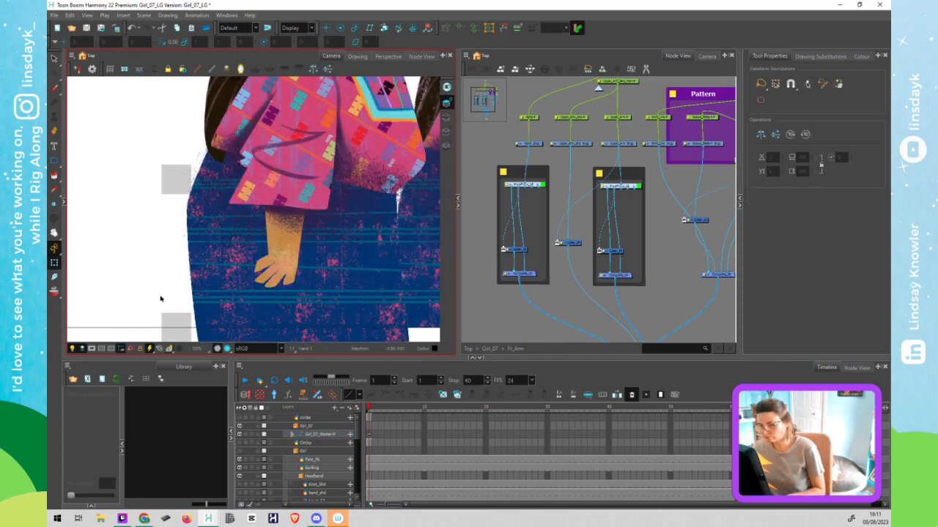
Trim away the excess area around the upper arm drawing with the Cutter tool, and deselect it
{"action": "left_click", "coordinate": [601, 197]}
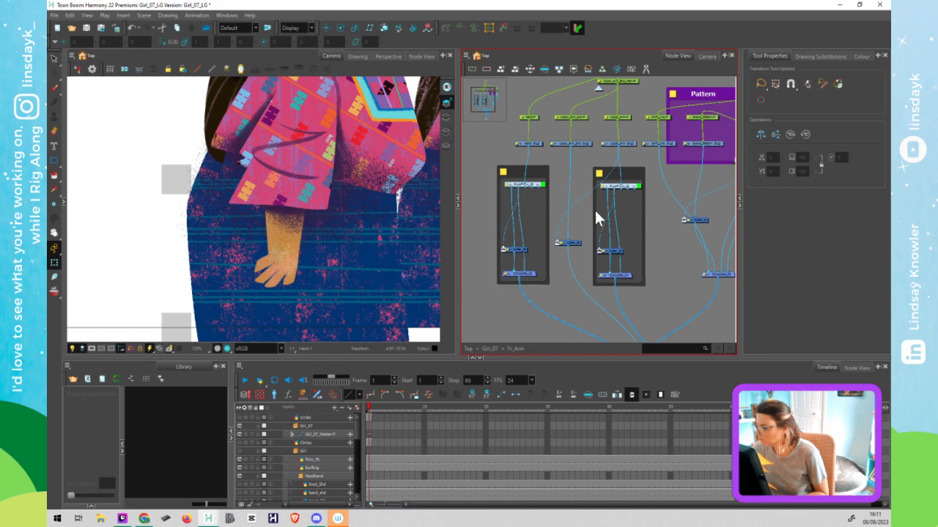
{"action": "left_click", "coordinate": [620, 143]}
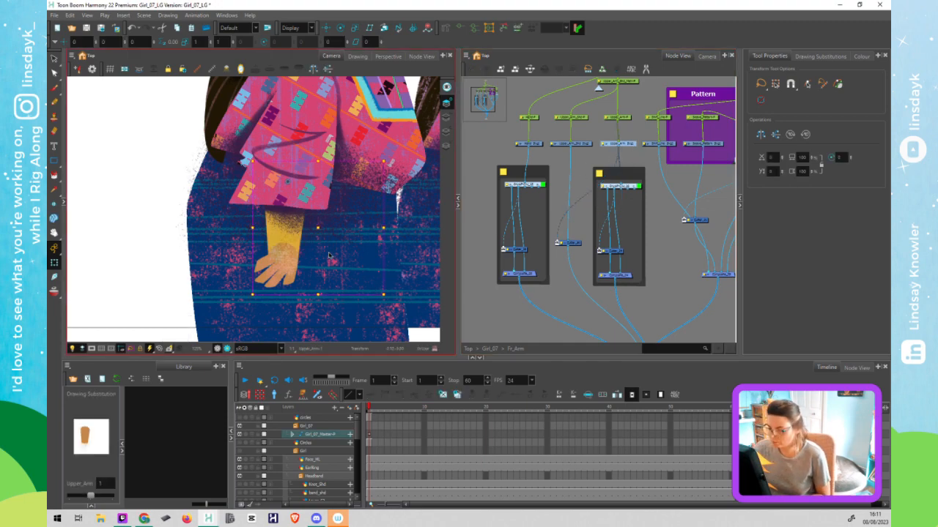
{"action": "key", "text": "alt+s"}
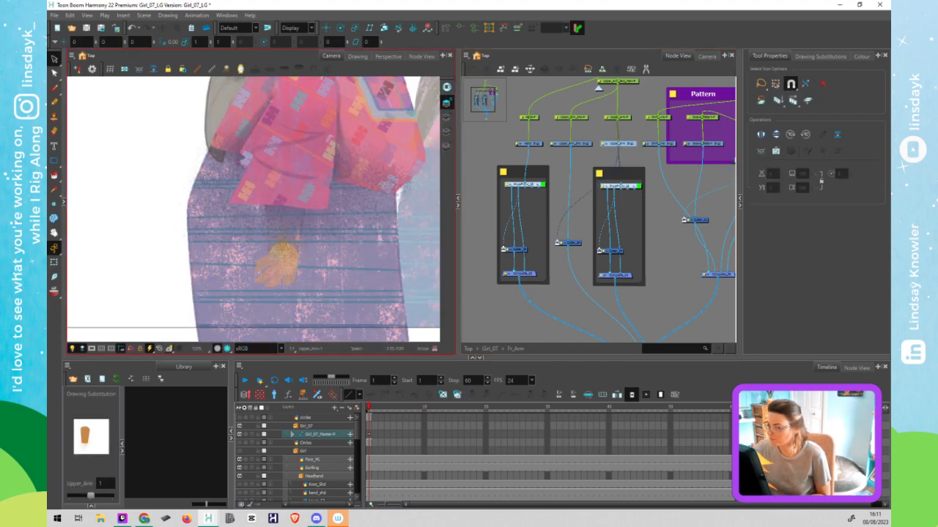
{"action": "left_click", "coordinate": [338, 261]}
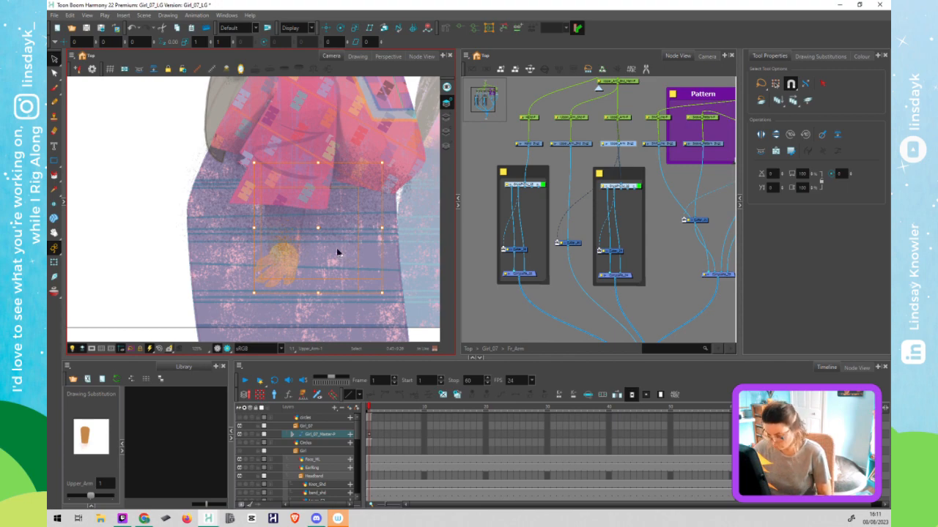
{"action": "key", "text": "alt+t"}
{"action": "mouse_move", "coordinate": [396, 139]}
{"action": "left_mouse_down"}
{"action": "mouse_move", "coordinate": [219, 162]}
{"action": "mouse_move", "coordinate": [427, 198]}
{"action": "left_mouse_up"}
{"action": "left_click_drag", "start_coordinate": [349, 121], "coordinate": [340, 126]}
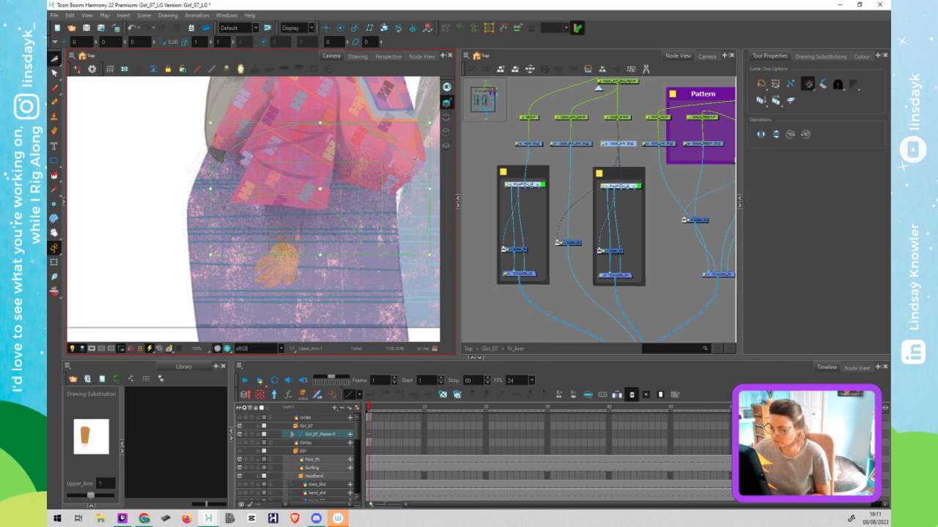
{"action": "mouse_move", "coordinate": [415, 112]}
{"action": "left_mouse_down"}
{"action": "mouse_move", "coordinate": [366, 107]}
{"action": "mouse_move", "coordinate": [367, 312]}
{"action": "mouse_move", "coordinate": [397, 129]}
{"action": "mouse_move", "coordinate": [390, 119]}
{"action": "left_mouse_up"}
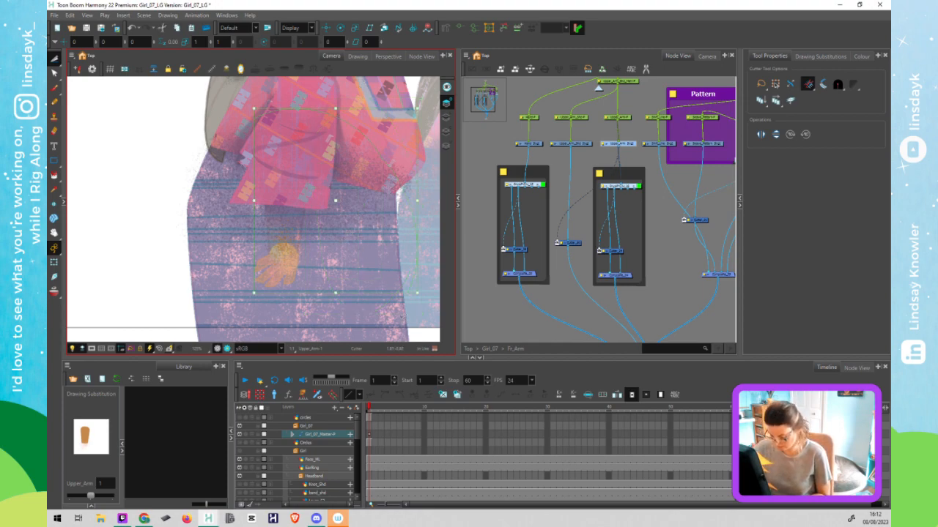
{"action": "mouse_move", "coordinate": [397, 317]}
{"action": "left_mouse_down"}
{"action": "mouse_move", "coordinate": [407, 150]}
{"action": "mouse_move", "coordinate": [231, 184]}
{"action": "mouse_move", "coordinate": [436, 316]}
{"action": "mouse_move", "coordinate": [430, 185]}
{"action": "left_mouse_up"}
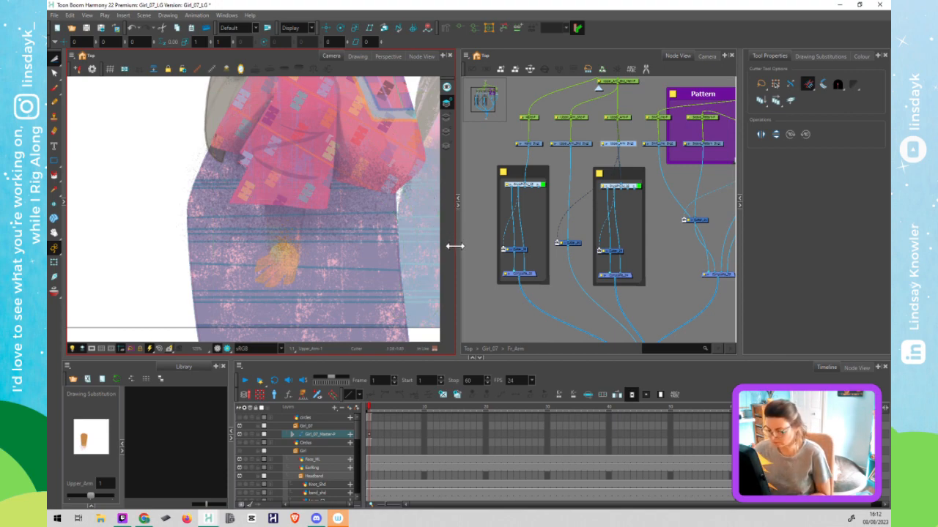
{"action": "key", "text": "shift+t"}
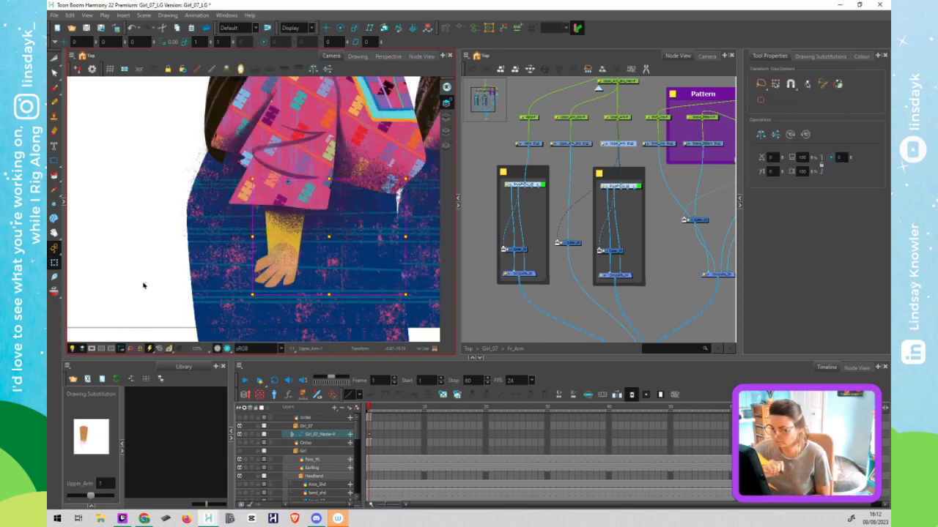
{"action": "left_click", "coordinate": [144, 286]}
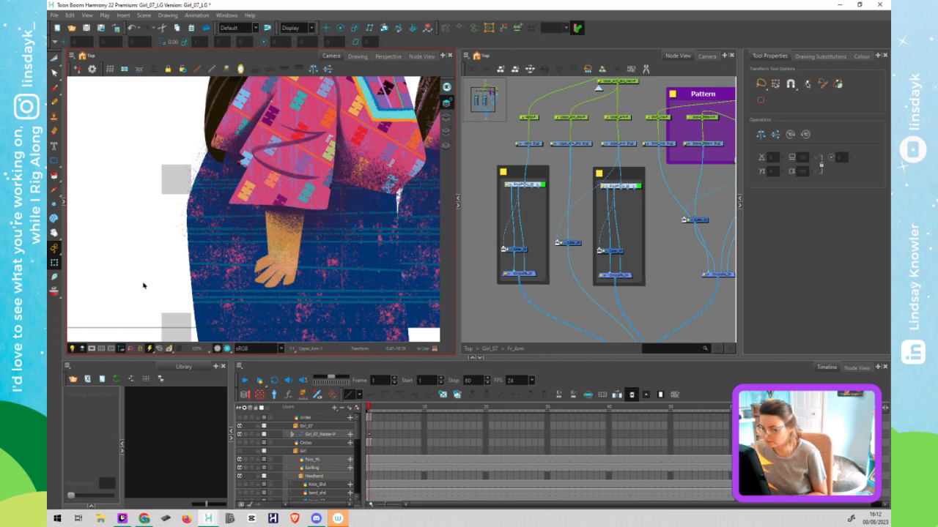
Try moving the selected texture artwork inside the upper arm drawing over the hand, and undo the move
{"action": "key", "text": "1"}
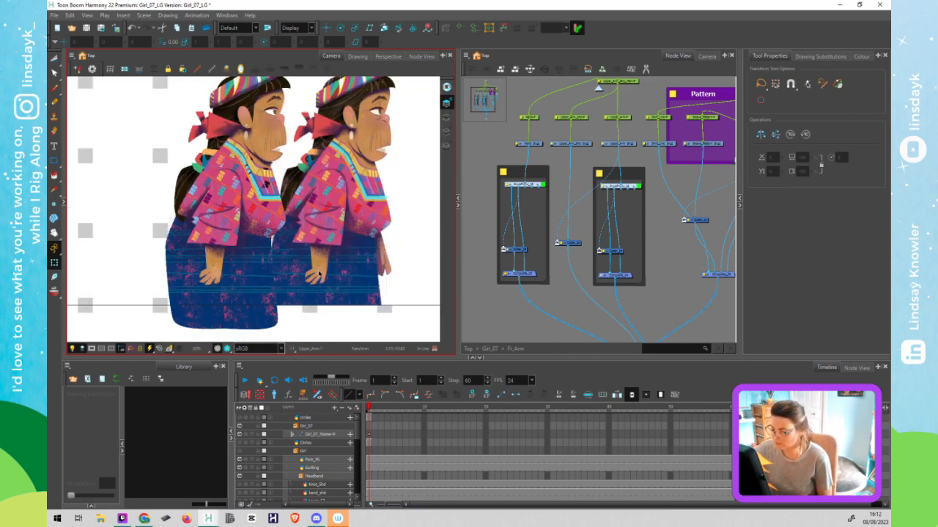
{"action": "scroll", "coordinate": [218, 283], "scroll_direction": "up", "scroll_amount": 2}
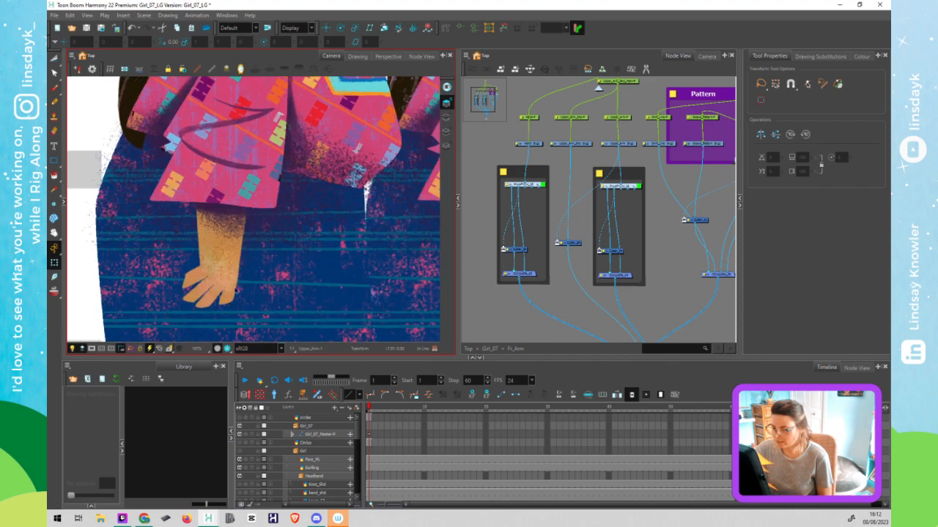
{"action": "key", "text": "alt+s"}
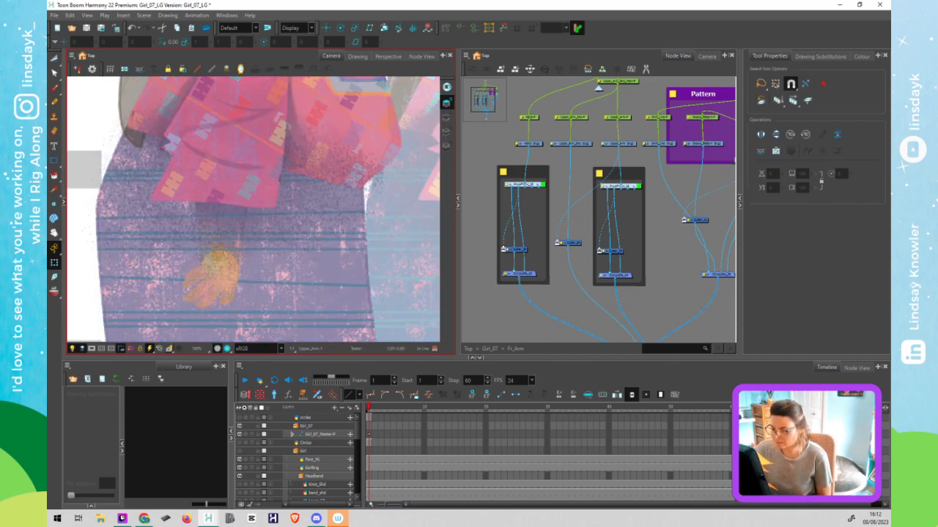
{"action": "left_click", "coordinate": [537, 150]}
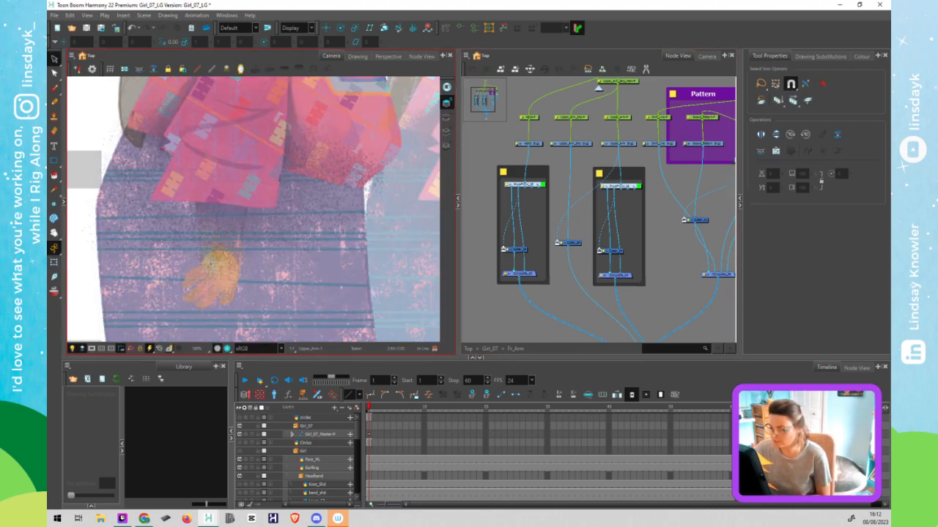
{"action": "left_click", "coordinate": [211, 266]}
{"action": "left_click", "coordinate": [275, 256]}
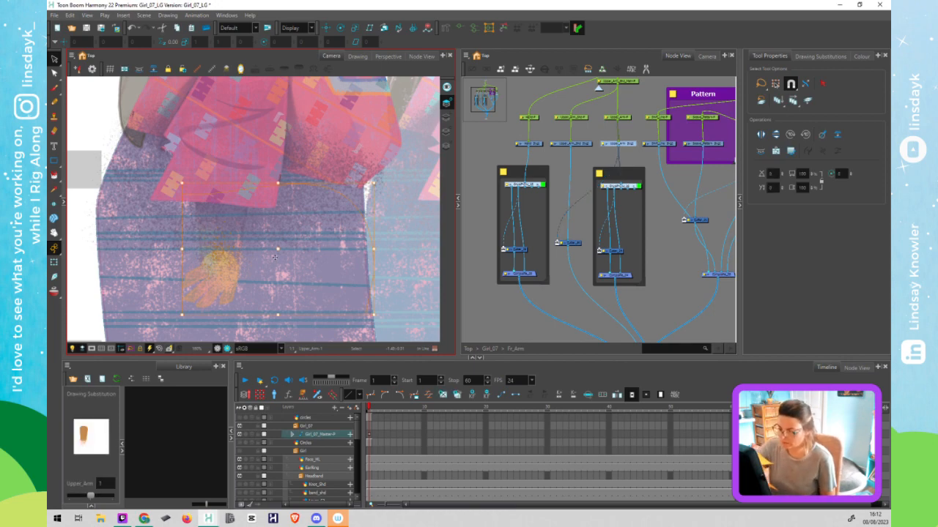
{"action": "left_click_drag", "start_coordinate": [278, 250], "coordinate": [221, 252]}
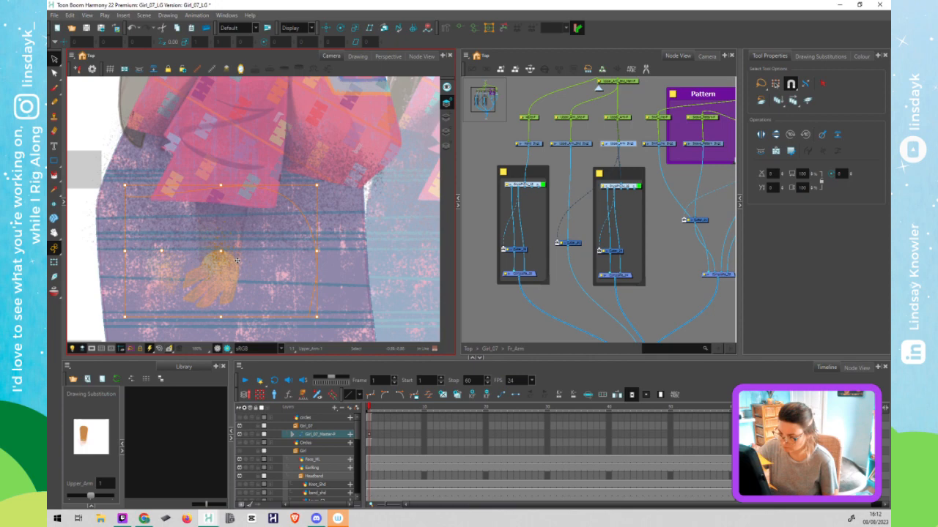
{"action": "key", "text": "ctrl+z"}
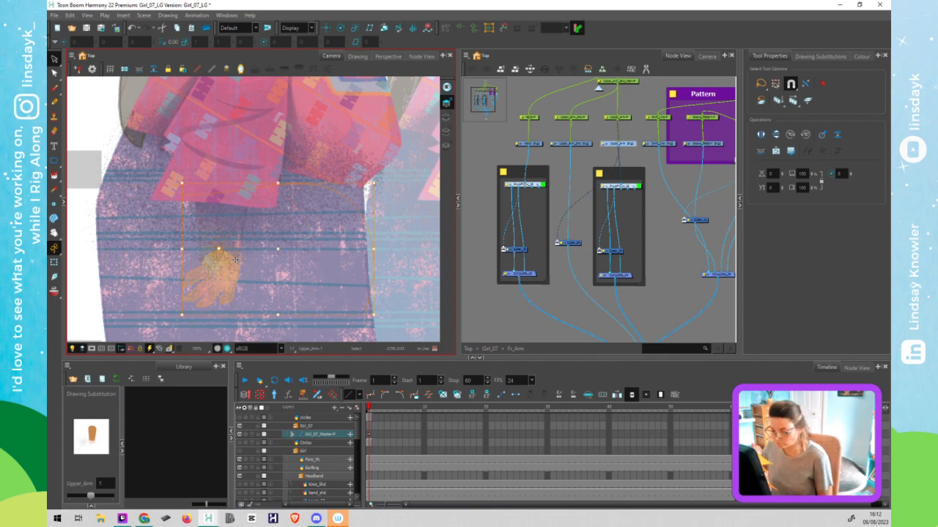
Send the selected texture artwork to the back of the upper arm drawing
{"action": "right_click", "coordinate": [209, 269]}
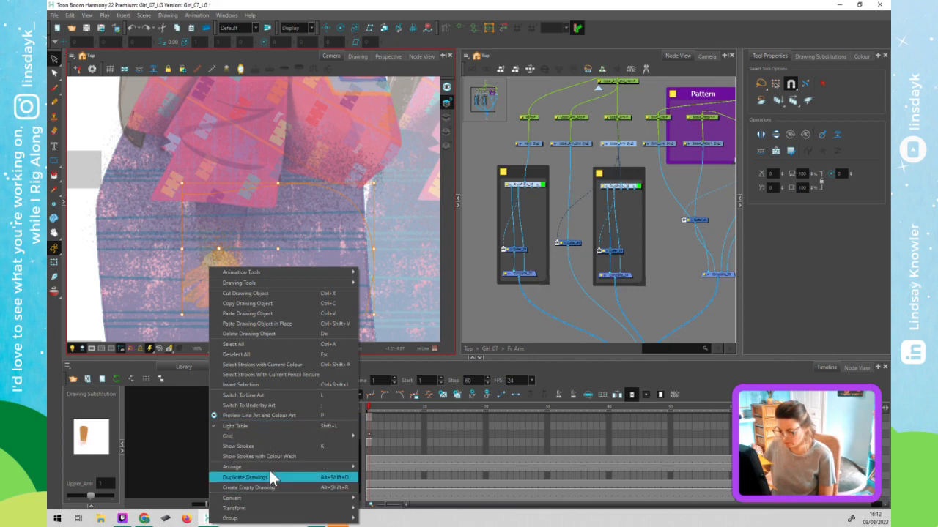
{"action": "mouse_move", "coordinate": [348, 467]}
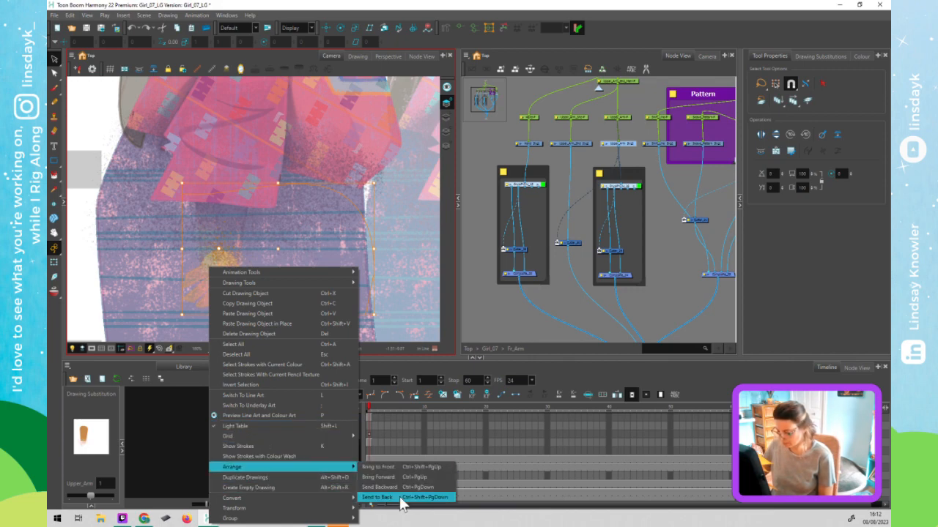
{"action": "left_click", "coordinate": [400, 498]}
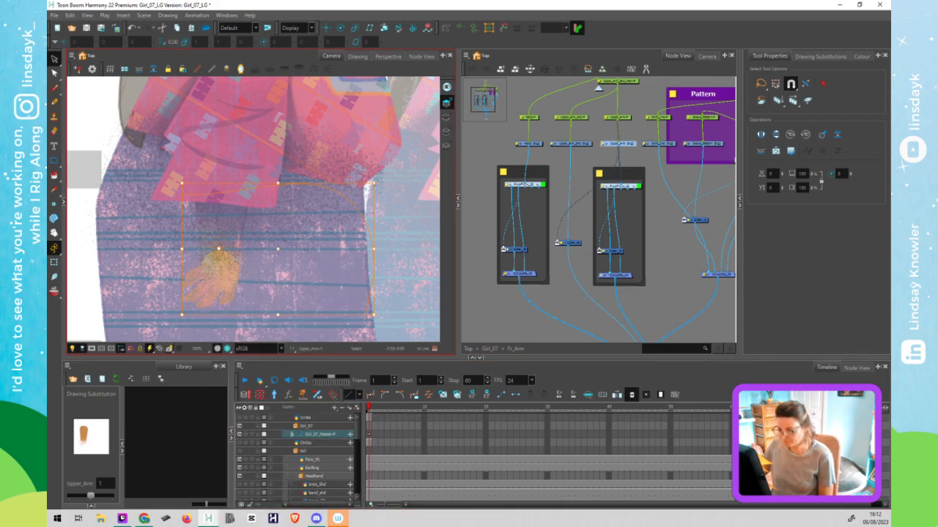
{"action": "right_click", "coordinate": [222, 255]}
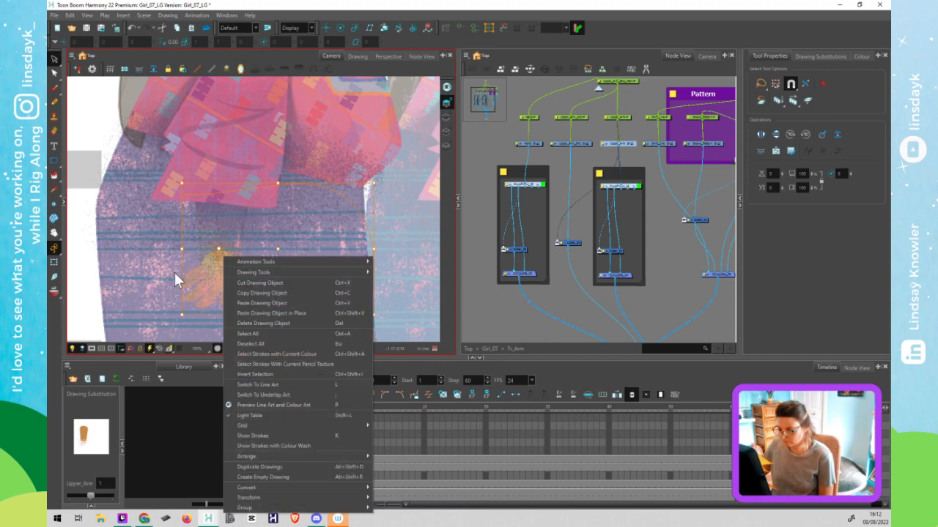
{"action": "left_click", "coordinate": [93, 277]}
Bring the arm-shaped artwork to the front within the upper arm drawing
{"action": "left_click", "coordinate": [213, 236]}
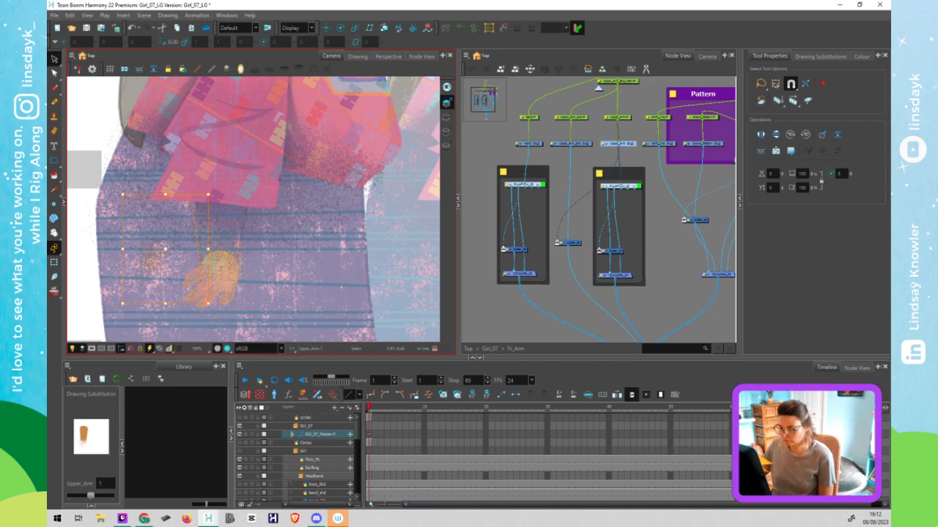
{"action": "right_click", "coordinate": [219, 251]}
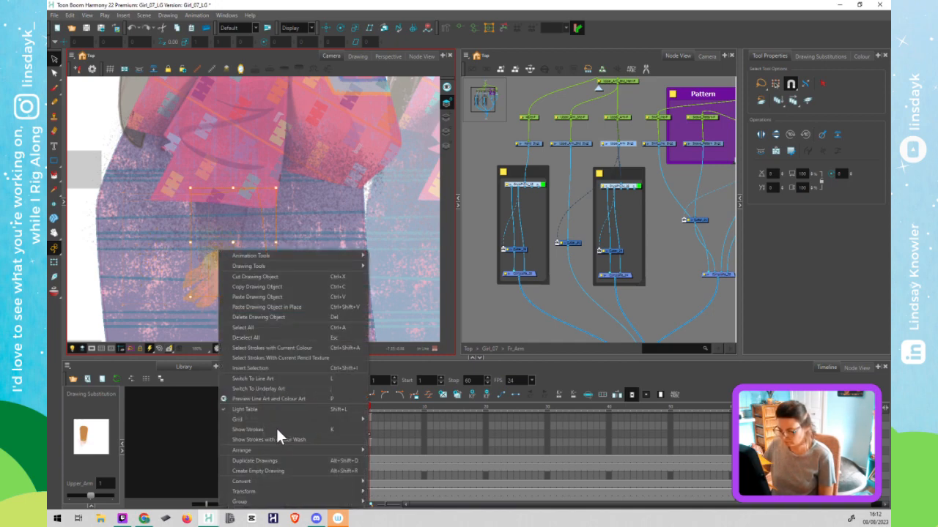
{"action": "mouse_move", "coordinate": [362, 450]}
{"action": "left_click", "coordinate": [391, 448]}
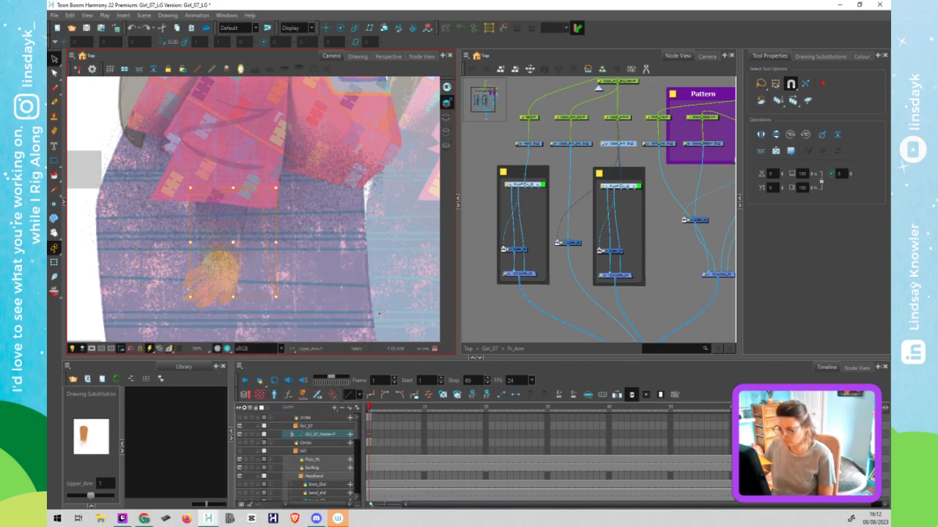
{"action": "key", "text": "shift+t"}
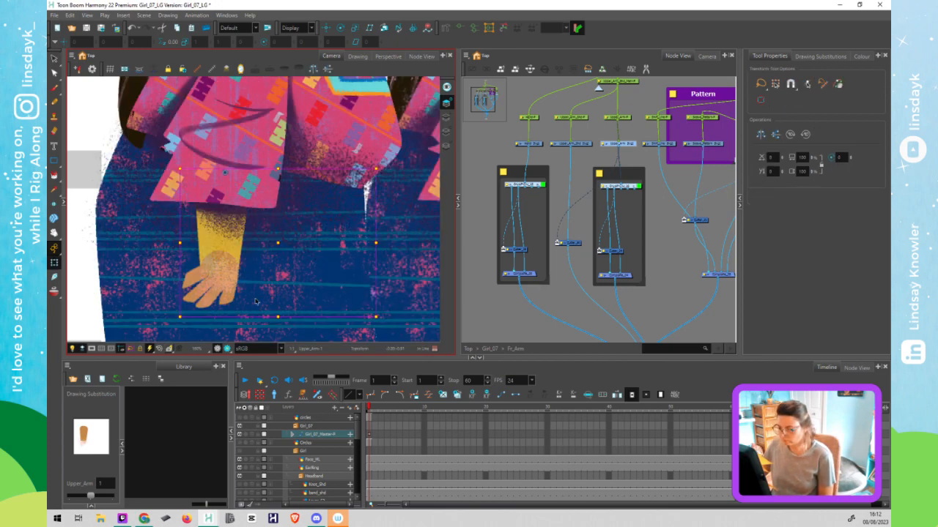
Cut off and delete the excess area beside the upper arm drawing with the Cutter tool
{"action": "scroll", "coordinate": [255, 301], "scroll_direction": "down", "scroll_amount": 2}
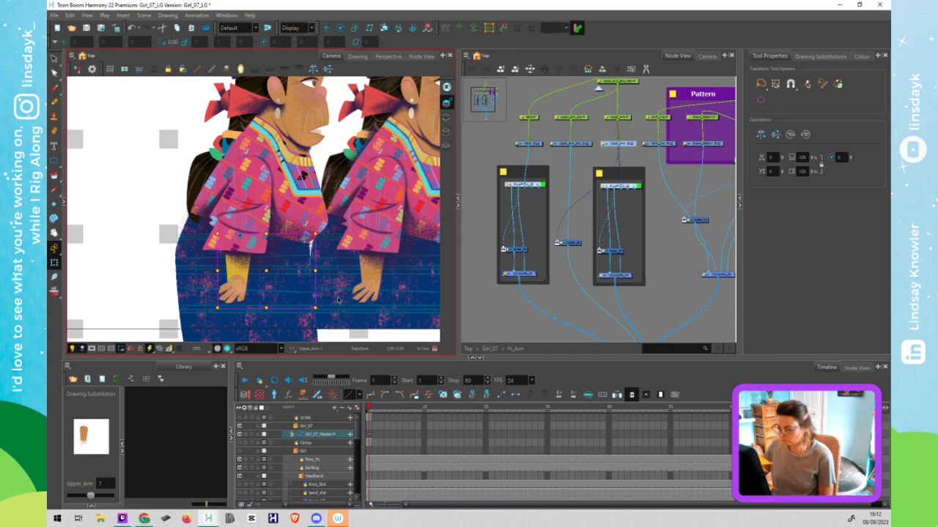
{"action": "left_click", "coordinate": [240, 268]}
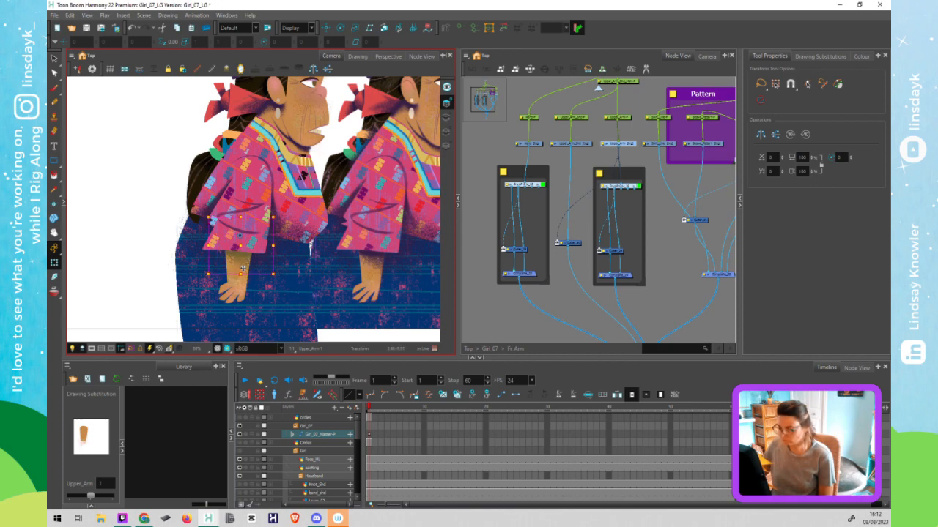
{"action": "left_click", "coordinate": [627, 142]}
{"action": "key", "text": "alt+s"}
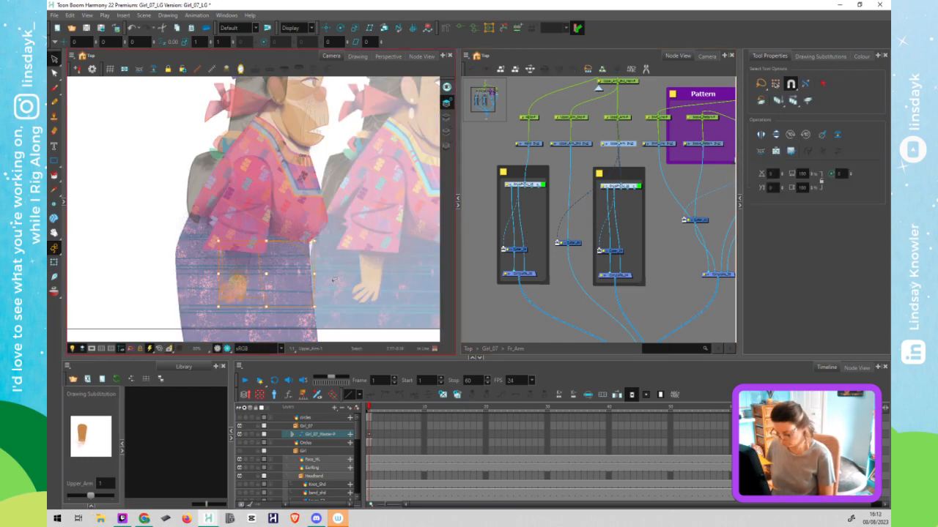
{"action": "key", "text": "alt+t"}
{"action": "mouse_move", "coordinate": [312, 213]}
{"action": "left_mouse_down"}
{"action": "mouse_move", "coordinate": [328, 260]}
{"action": "mouse_move", "coordinate": [280, 198]}
{"action": "left_mouse_up"}
{"action": "key", "text": "Delete"}
{"action": "key", "text": "shift+t"}
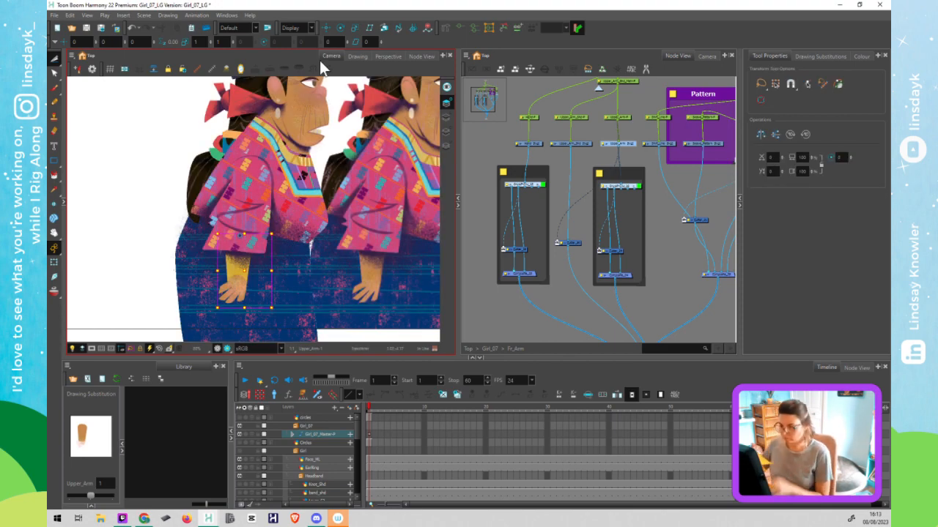
Cut off the excess area above the hand drawing with the Cutter tool
{"action": "left_click", "coordinate": [533, 142]}
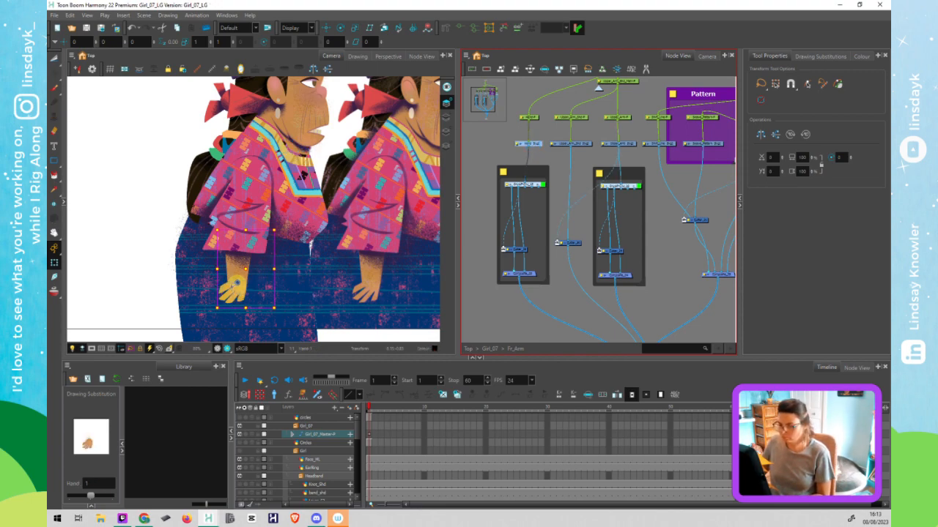
{"action": "key", "text": "alt+s"}
{"action": "left_click", "coordinate": [258, 279]}
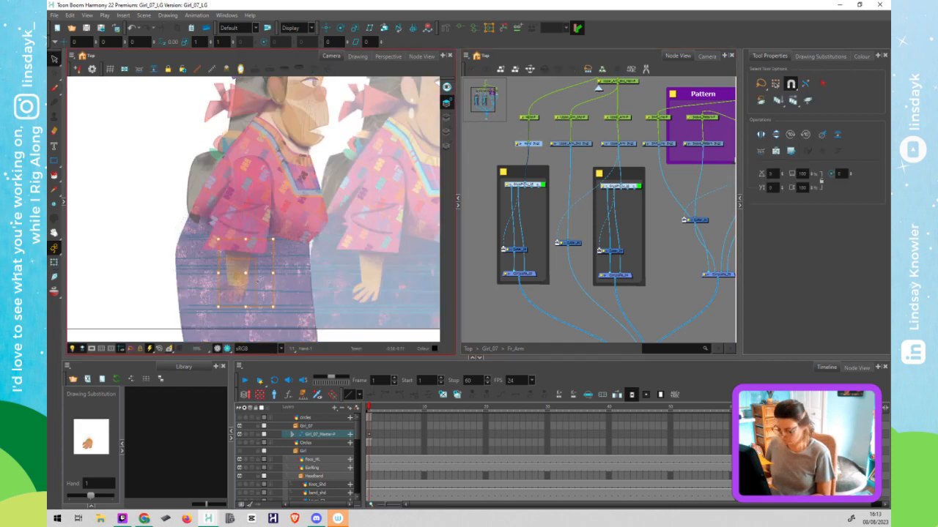
{"action": "key", "text": "alt+t"}
{"action": "mouse_move", "coordinate": [191, 233]}
{"action": "left_mouse_down"}
{"action": "mouse_move", "coordinate": [290, 205]}
{"action": "mouse_move", "coordinate": [246, 182]}
{"action": "left_mouse_up"}
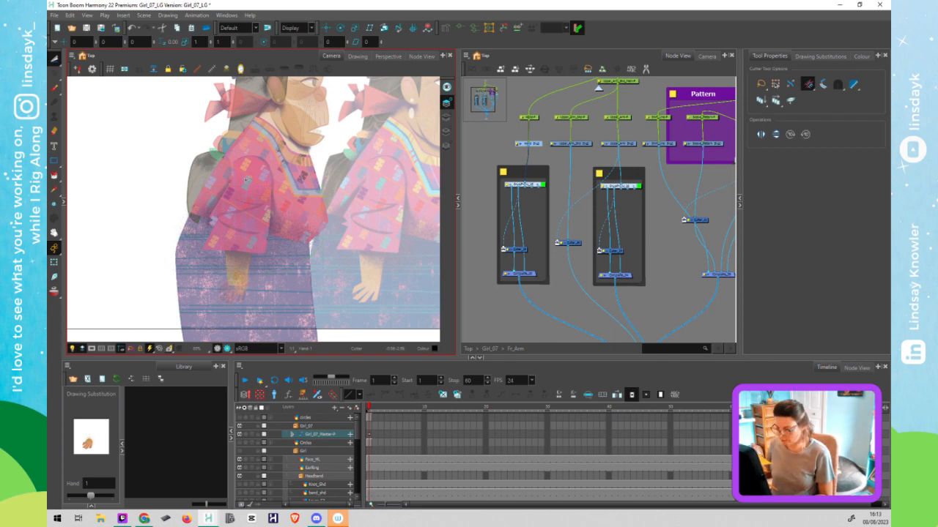
{"action": "key", "text": "shift+t"}
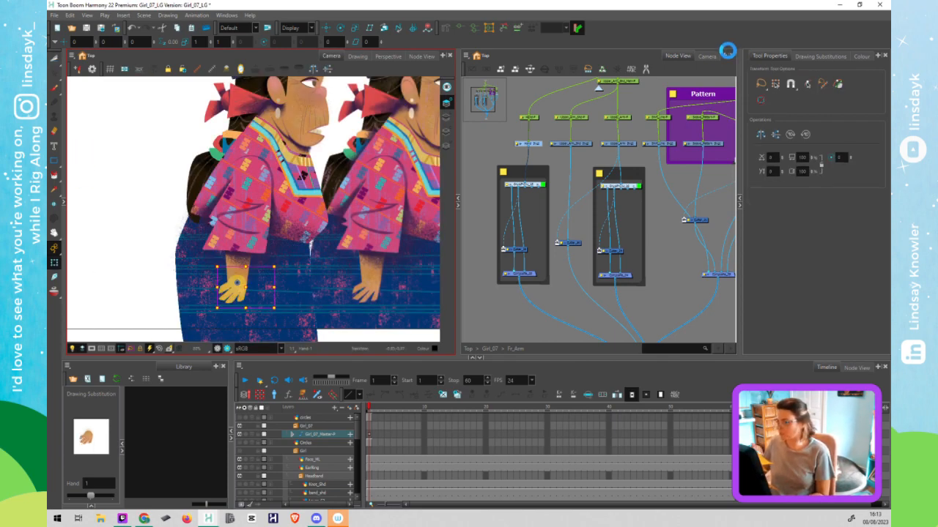
Leave the front arm group and locate the Head + Jaw section in the Girl_07 node network
{"action": "left_click", "coordinate": [598, 89]}
{"action": "left_click", "coordinate": [597, 88]}
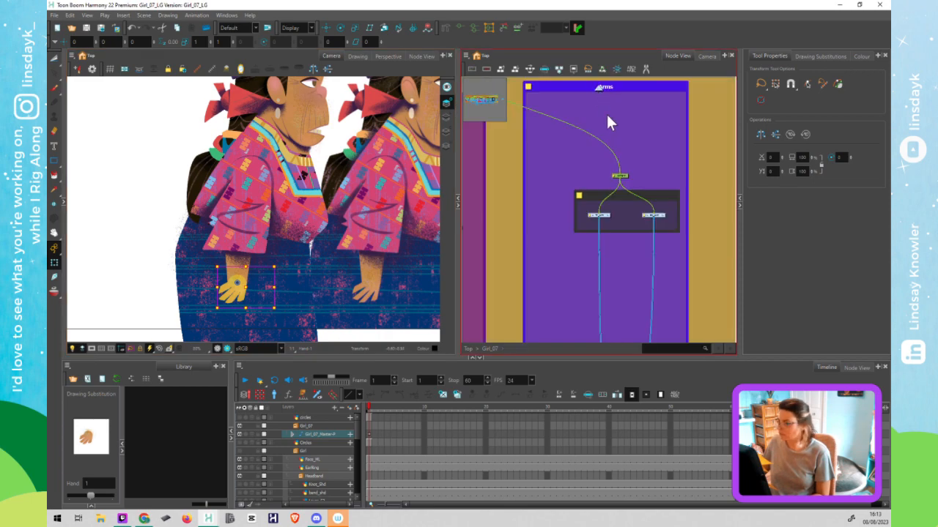
{"action": "left_click", "coordinate": [608, 178]}
{"action": "scroll", "coordinate": [609, 178], "scroll_direction": "down", "scroll_amount": 5}
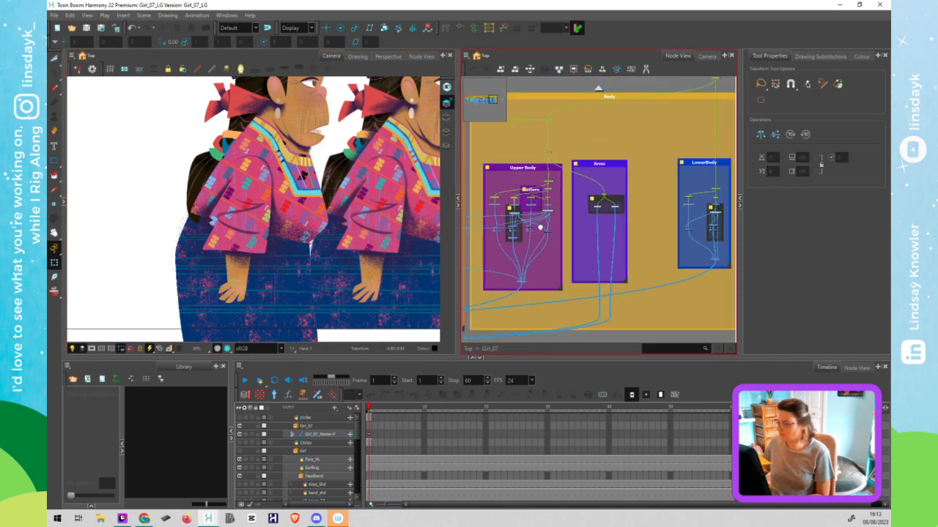
{"action": "left_click_drag", "start_coordinate": [675, 241], "coordinate": [816, 256]}
{"action": "left_click", "coordinate": [450, 172]}
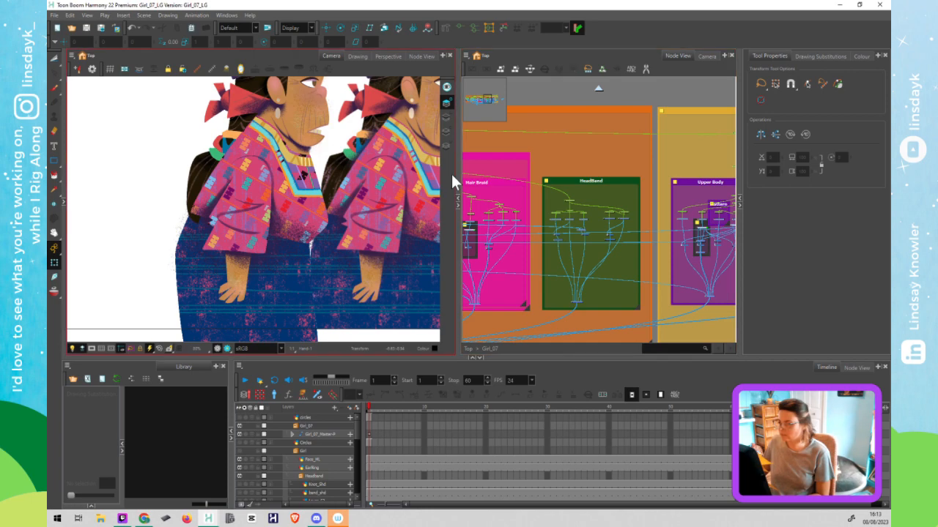
{"action": "left_click_drag", "start_coordinate": [510, 161], "coordinate": [767, 174]}
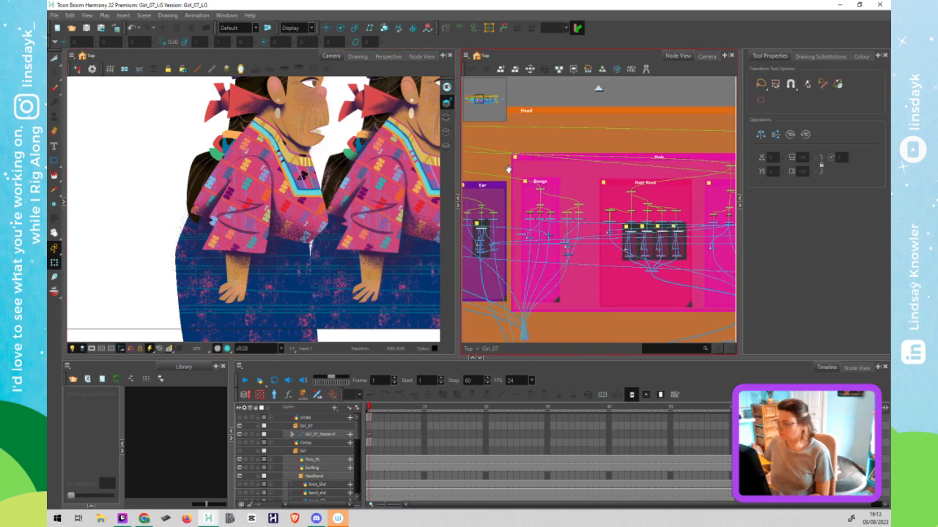
{"action": "left_click_drag", "start_coordinate": [655, 169], "coordinate": [802, 169]}
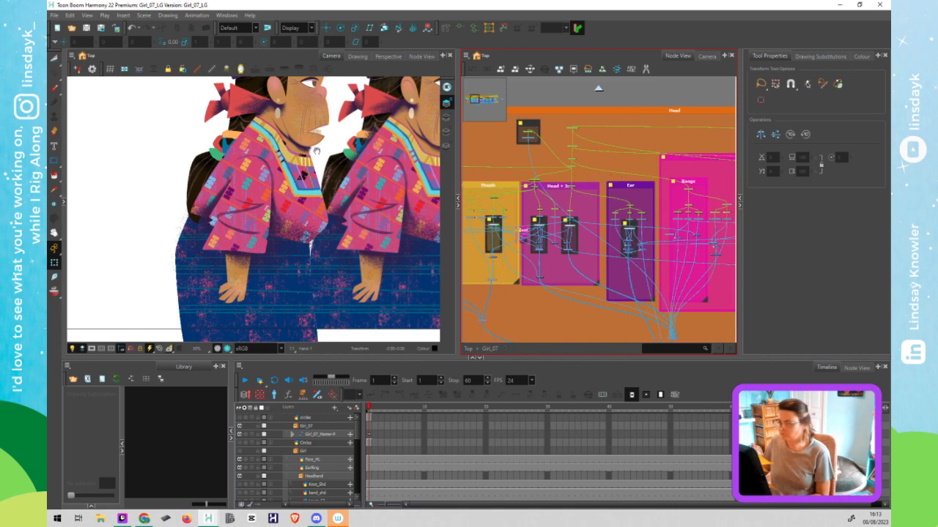
{"action": "scroll", "coordinate": [269, 170], "scroll_direction": "down", "scroll_amount": 3}
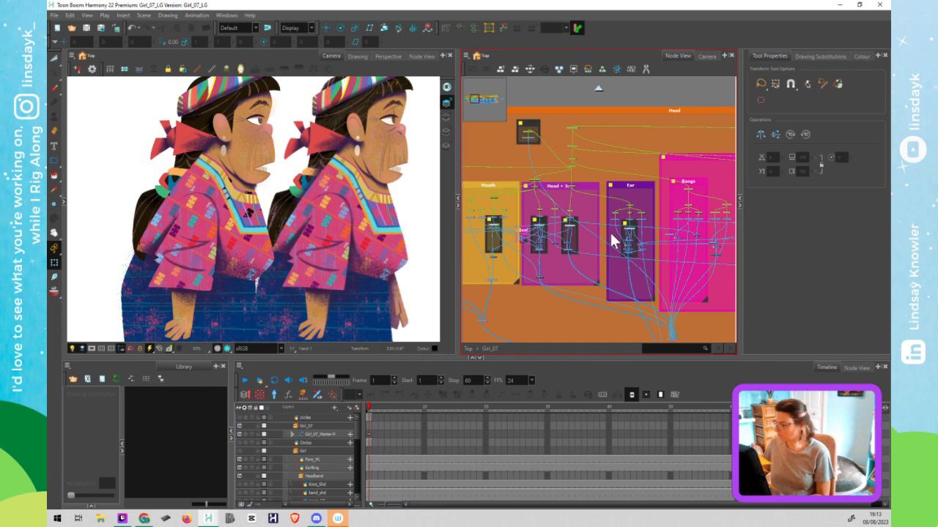
{"action": "scroll", "coordinate": [584, 221], "scroll_direction": "up", "scroll_amount": 4}
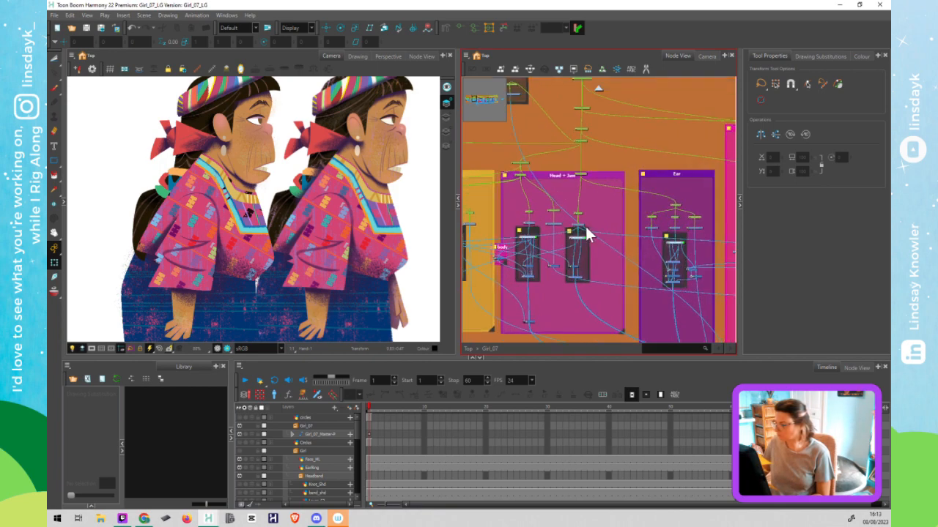
{"action": "scroll", "coordinate": [582, 241], "scroll_direction": "up", "scroll_amount": 2}
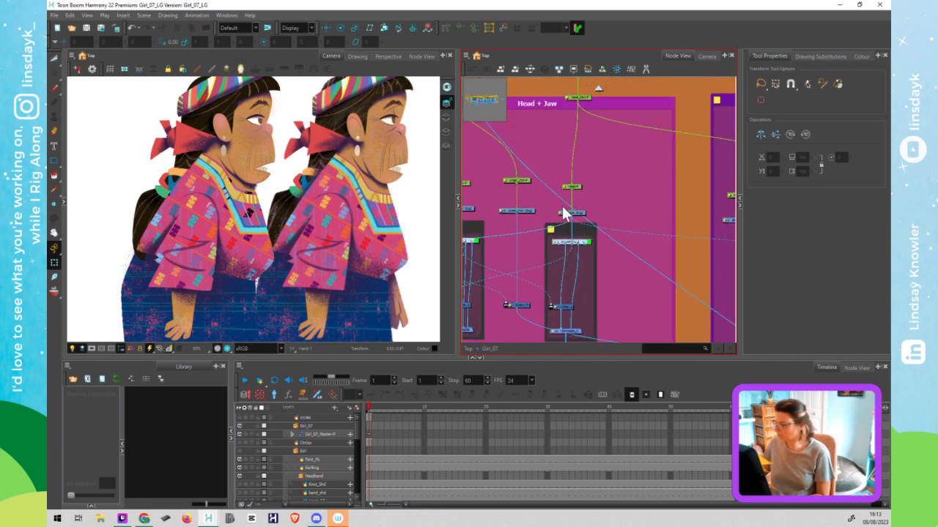
{"action": "scroll", "coordinate": [510, 220], "scroll_direction": "down", "scroll_amount": 1}
{"action": "scroll", "coordinate": [510, 220], "scroll_direction": "down", "scroll_amount": 1}
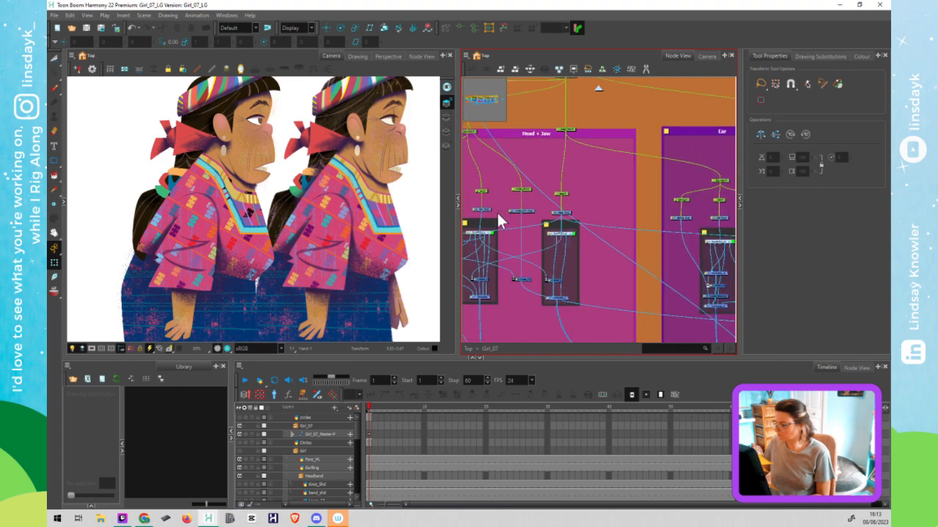
Select the head drawing node in the Head + Jaw section, and switch the selection to the jaw drawing
{"action": "left_click", "coordinate": [566, 214]}
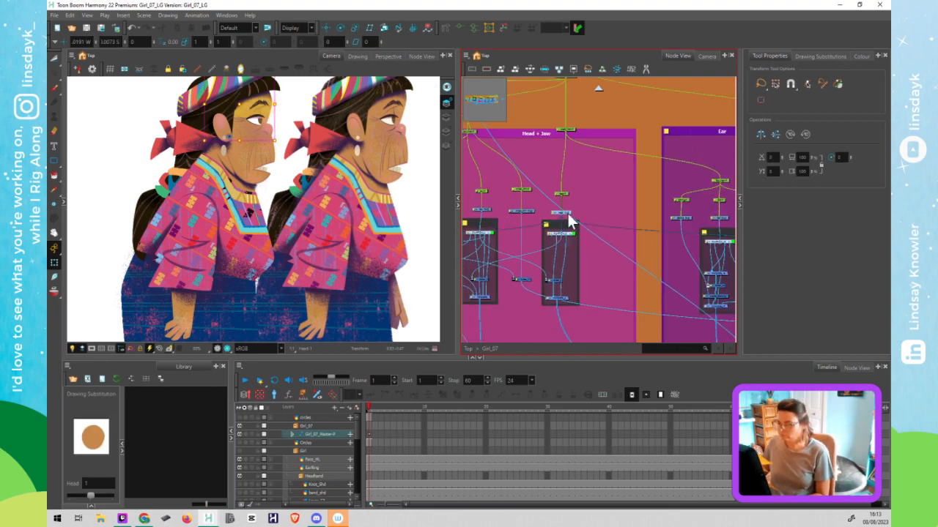
{"action": "left_click", "coordinate": [493, 212]}
{"action": "left_click", "coordinate": [488, 212]}
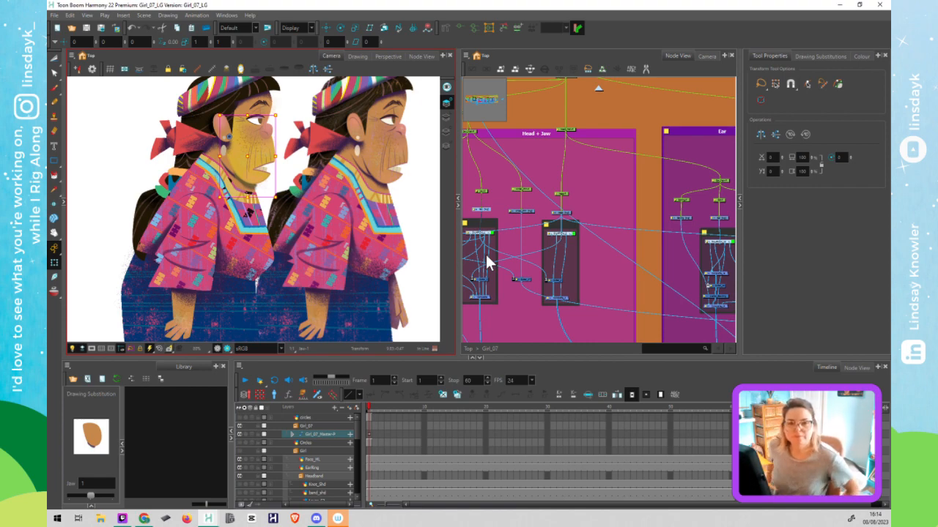
{"action": "left_click", "coordinate": [486, 254]}
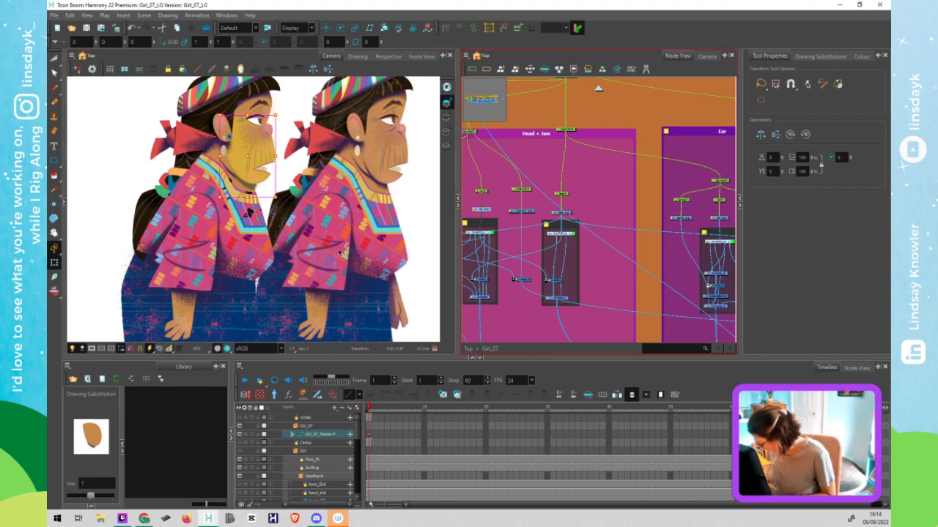
Clear the selection of the jaw drawing in the Head + Jaw section
{"action": "left_click", "coordinate": [339, 252]}
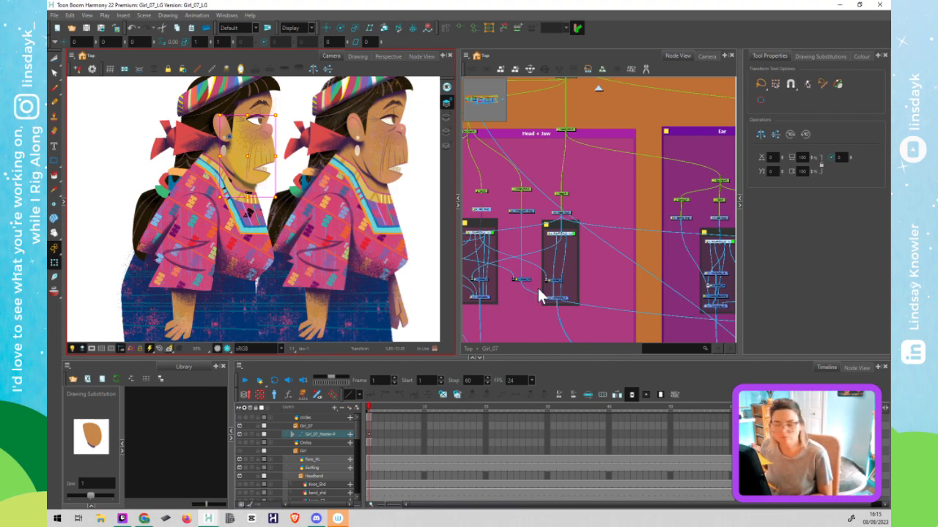
{"action": "left_click", "coordinate": [579, 265]}
{"action": "left_click", "coordinate": [584, 257]}
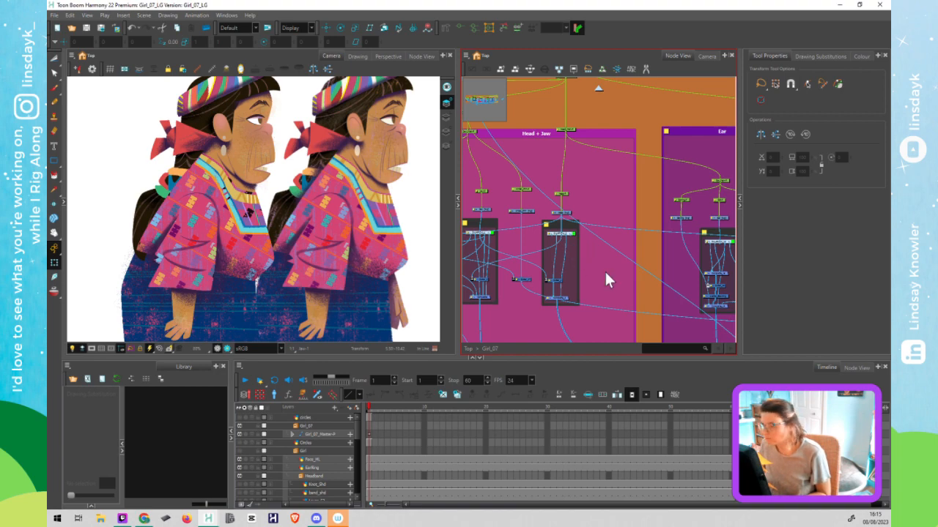
{"action": "left_click", "coordinate": [392, 236]}
{"action": "scroll", "coordinate": [392, 236], "scroll_direction": "down", "scroll_amount": 2}
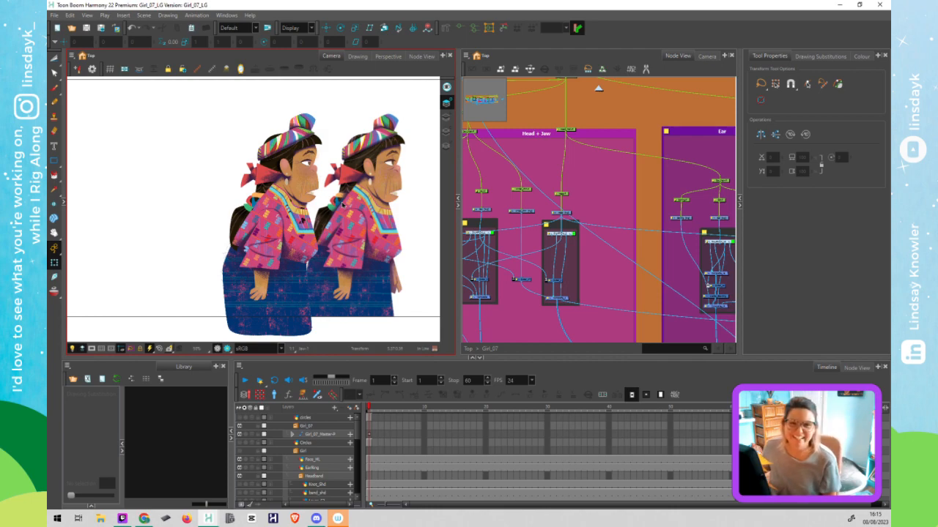
Select the freckles texture artwork on the front girl's face with the Select tool
{"action": "left_click", "coordinate": [685, 116]}
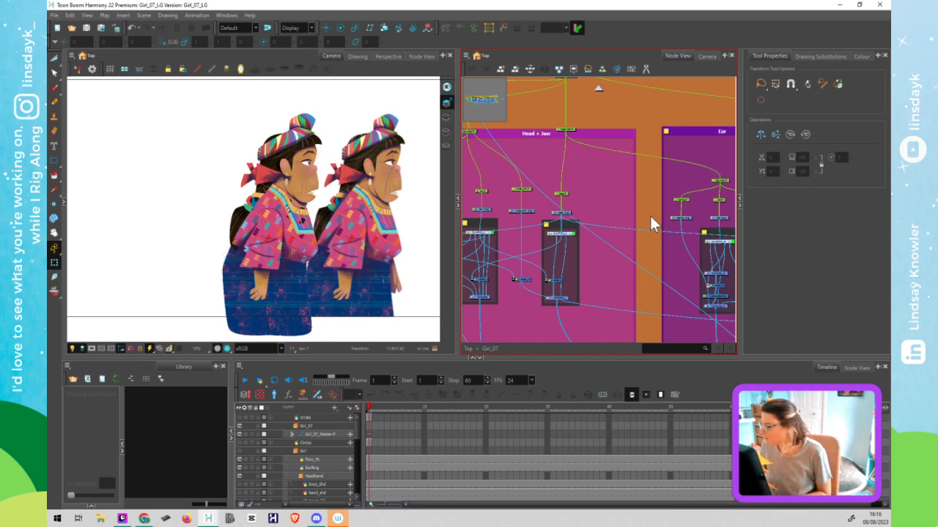
{"action": "scroll", "coordinate": [650, 216], "scroll_direction": "down", "scroll_amount": 3}
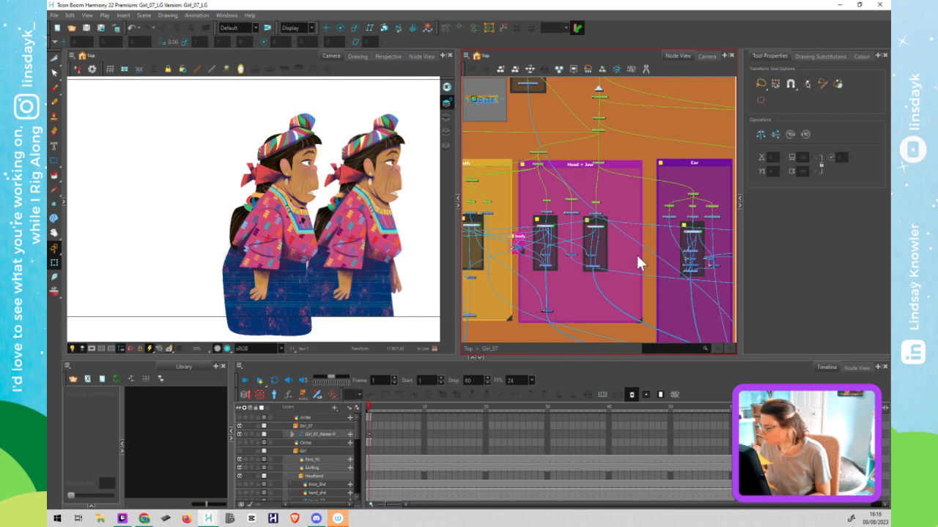
{"action": "scroll", "coordinate": [638, 263], "scroll_direction": "down", "scroll_amount": 1}
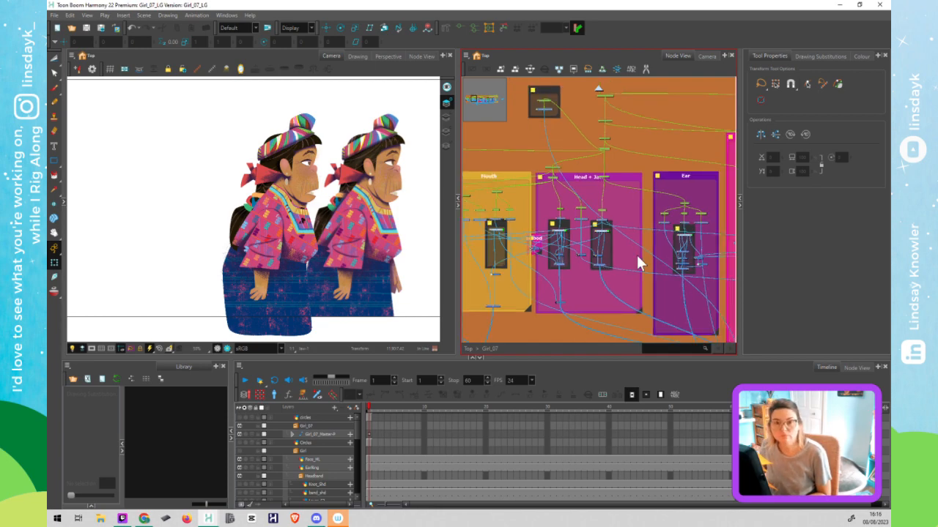
{"action": "scroll", "coordinate": [637, 258], "scroll_direction": "down", "scroll_amount": 1}
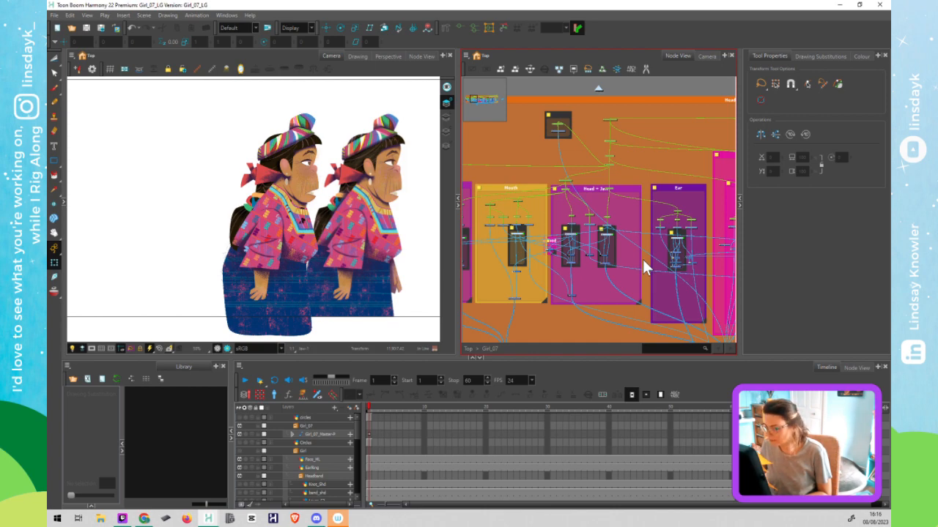
{"action": "left_click", "coordinate": [338, 195]}
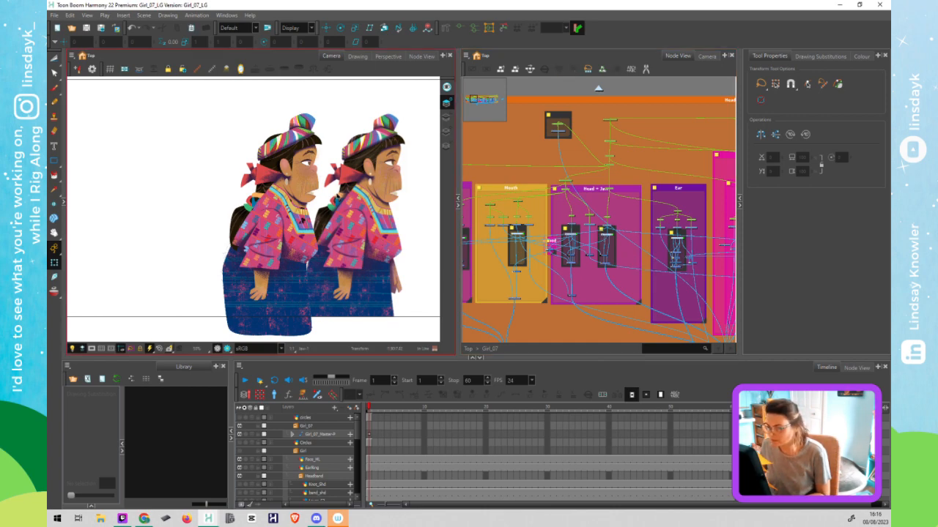
{"action": "scroll", "coordinate": [301, 220], "scroll_direction": "up", "scroll_amount": 5}
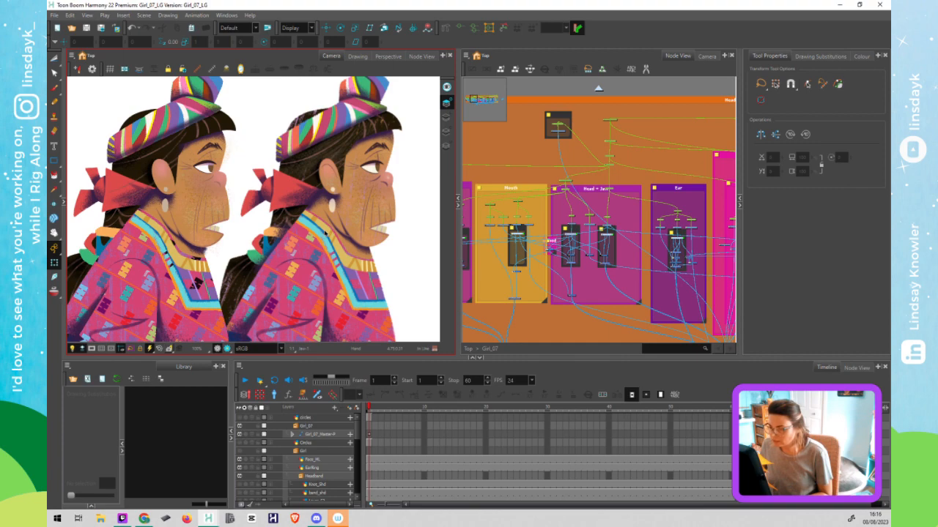
{"action": "left_click", "coordinate": [192, 216]}
{"action": "key", "text": "alt+s"}
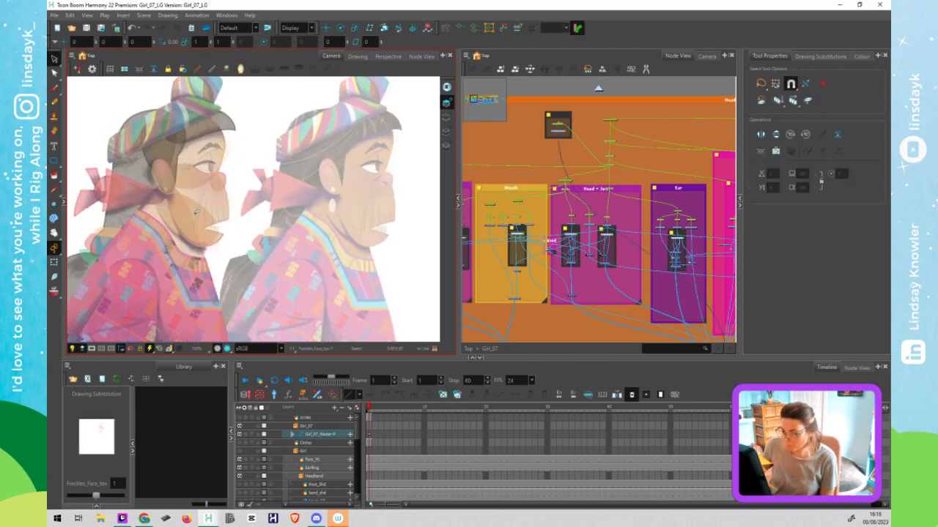
{"action": "left_click", "coordinate": [216, 216]}
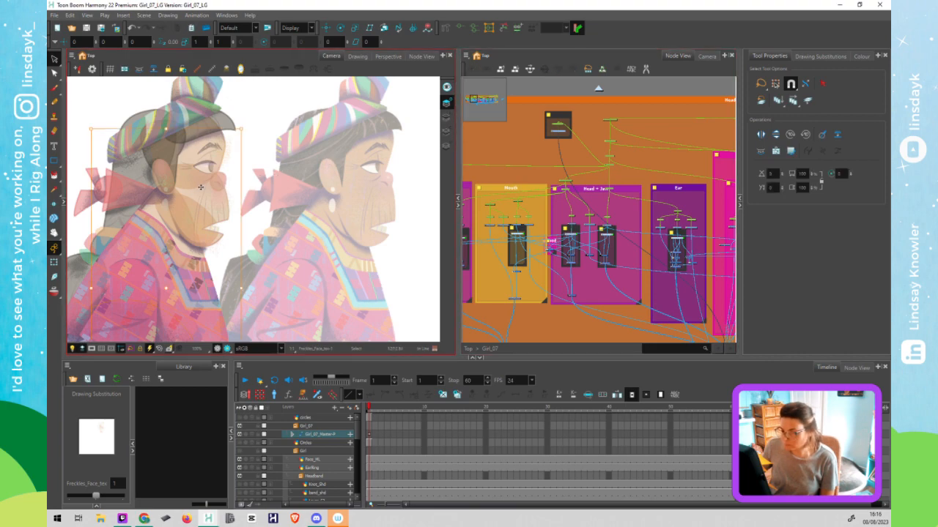
{"action": "left_click", "coordinate": [268, 215]}
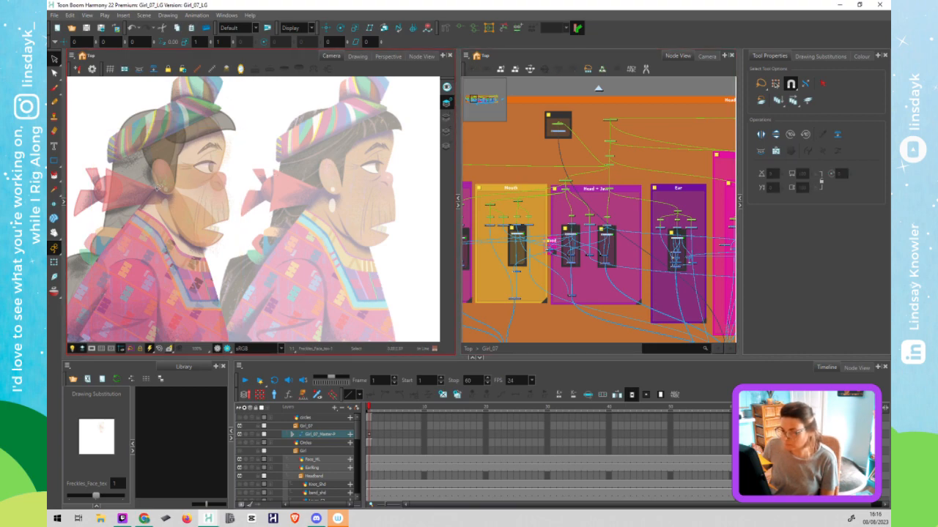
{"action": "left_click", "coordinate": [163, 183]}
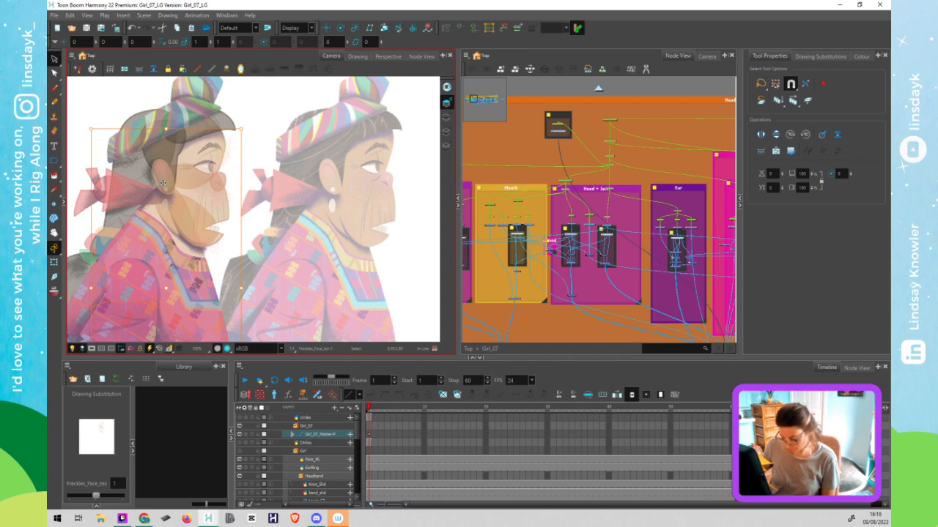
Move the face freckles texture artwork from the Overlay Art layer to the Colour Art layer, and deselect it
{"action": "left_click", "coordinate": [448, 112]}
{"action": "left_click", "coordinate": [448, 102]}
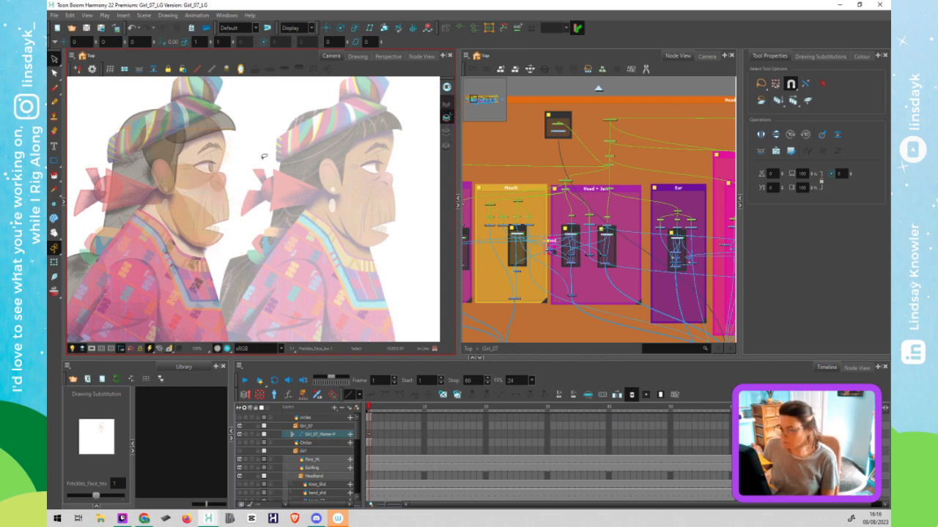
{"action": "left_click", "coordinate": [199, 172]}
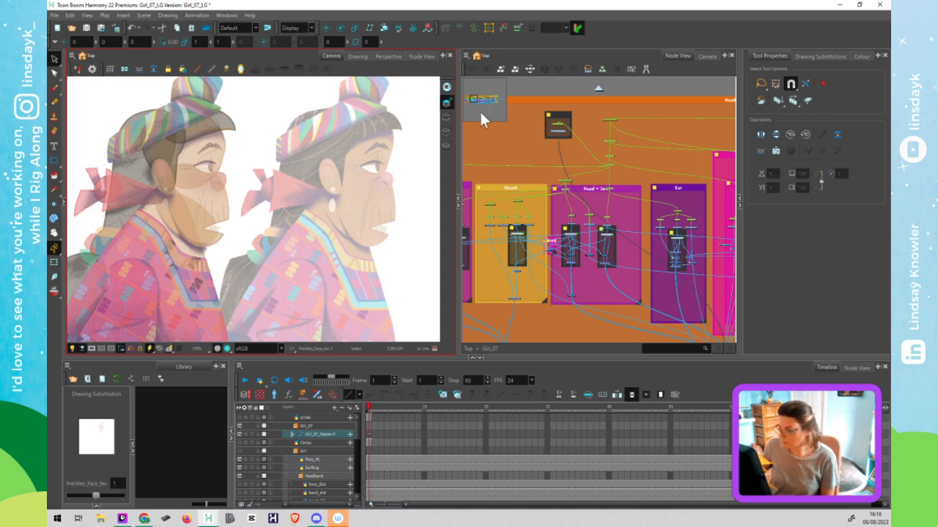
{"action": "left_click", "coordinate": [450, 127]}
{"action": "left_click", "coordinate": [449, 130]}
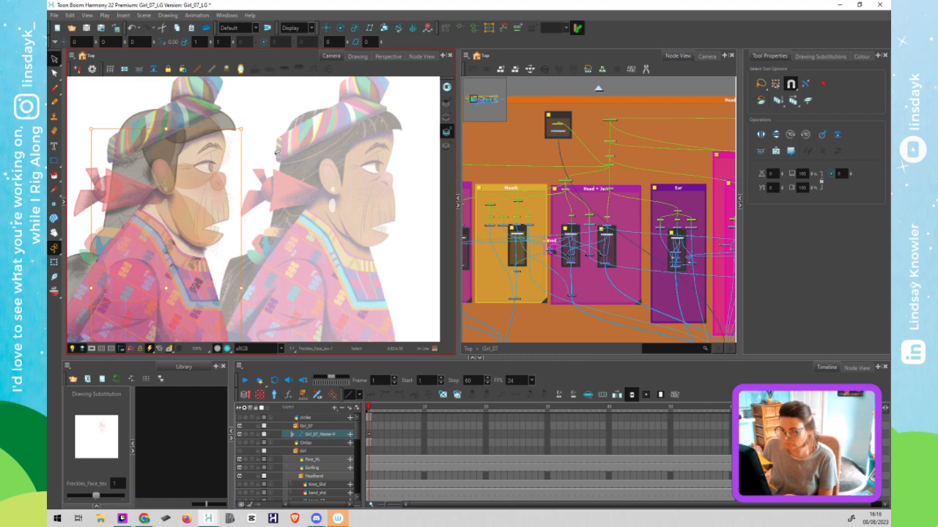
{"action": "key", "text": "shift+t"}
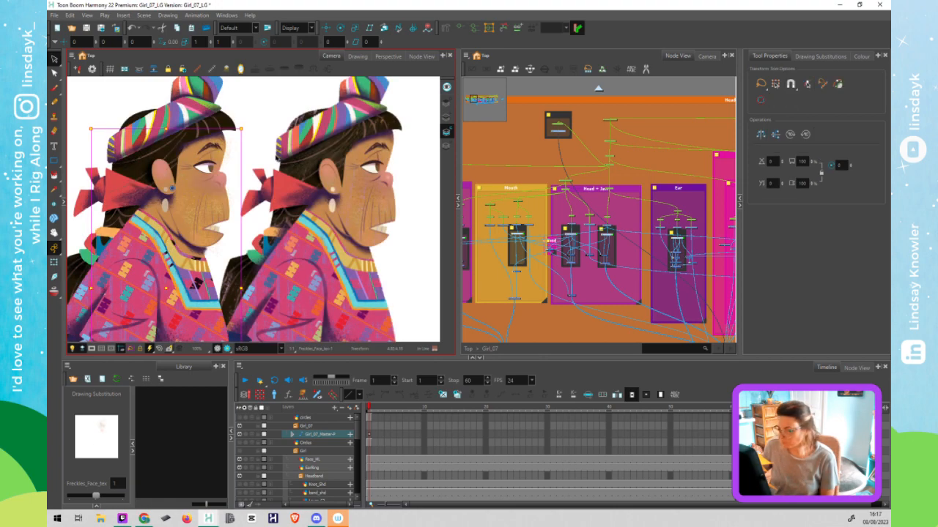
{"action": "left_click", "coordinate": [270, 117]}
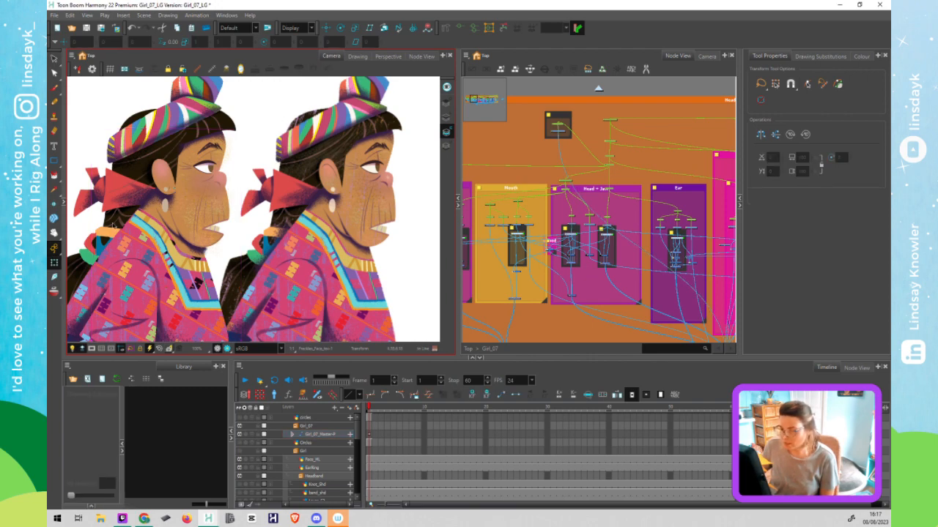
Check the face freckles texture artwork on its Colour Art layer with the Select tool
{"action": "left_click", "coordinate": [191, 213]}
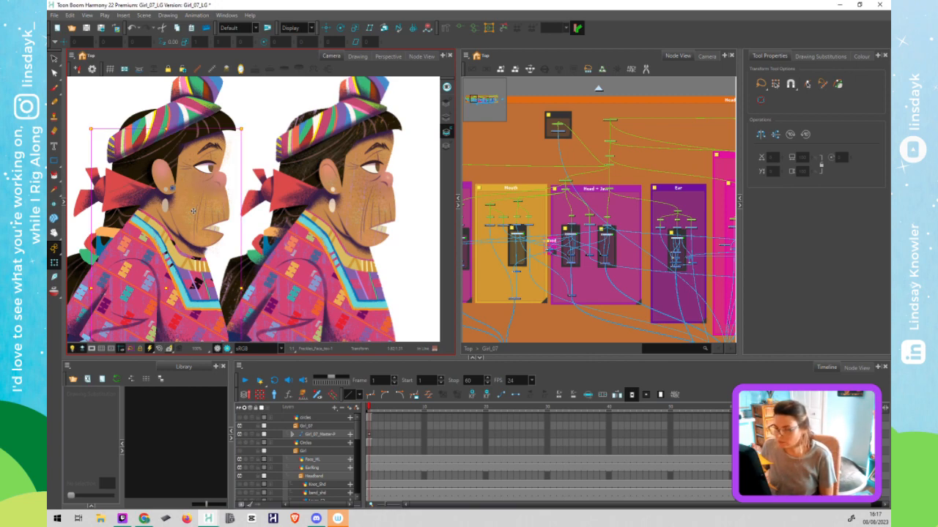
{"action": "key", "text": "alt+s"}
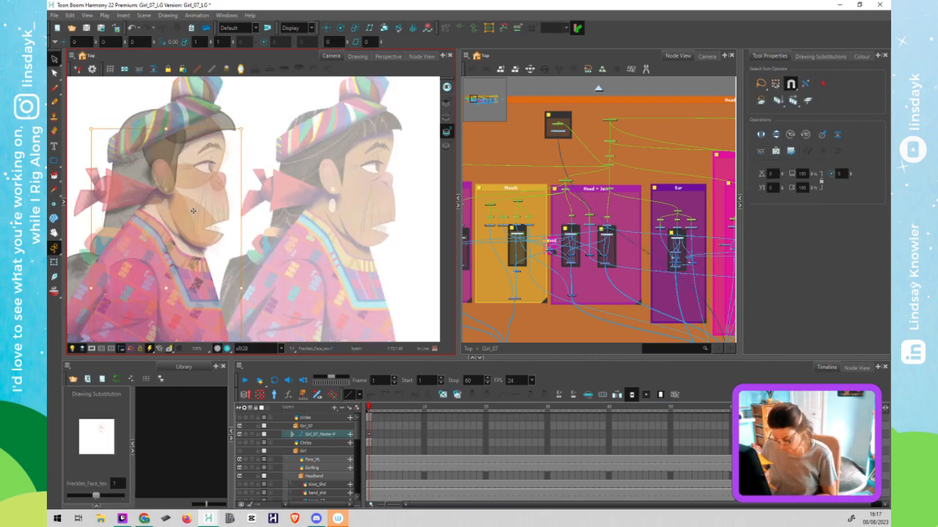
{"action": "left_click", "coordinate": [505, 147]}
{"action": "key", "text": "shift+t"}
Select the front girl's ear drawing and locate its node in the Ear section of the network
{"action": "left_click", "coordinate": [165, 173]}
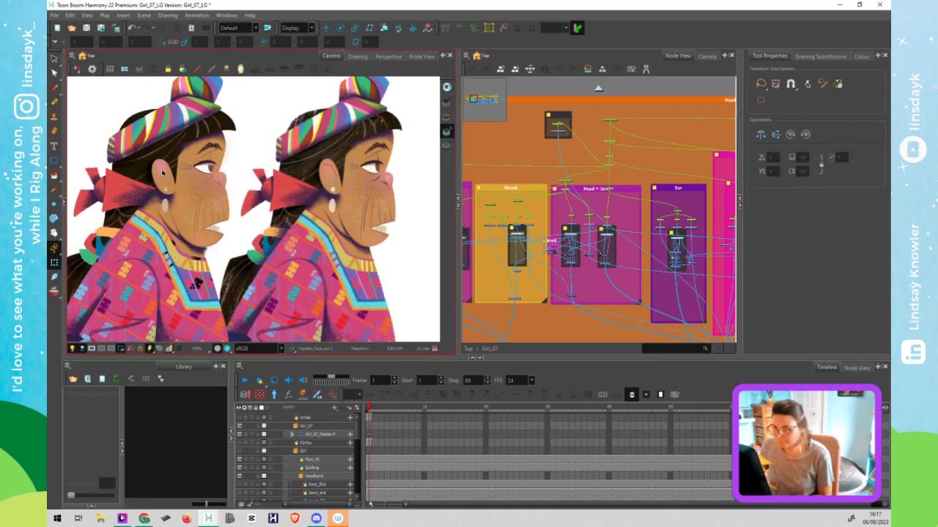
{"action": "left_click", "coordinate": [628, 194]}
{"action": "key", "text": "f"}
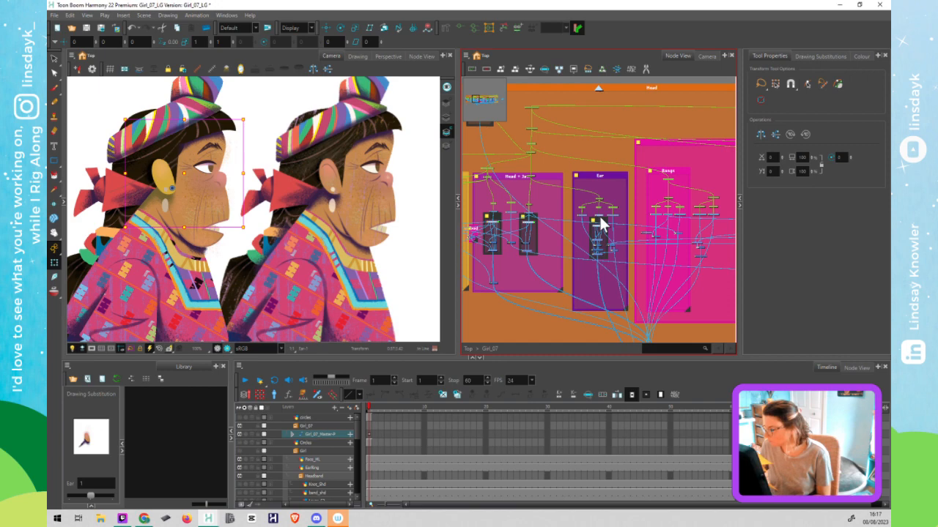
{"action": "scroll", "coordinate": [600, 218], "scroll_direction": "up", "scroll_amount": 5}
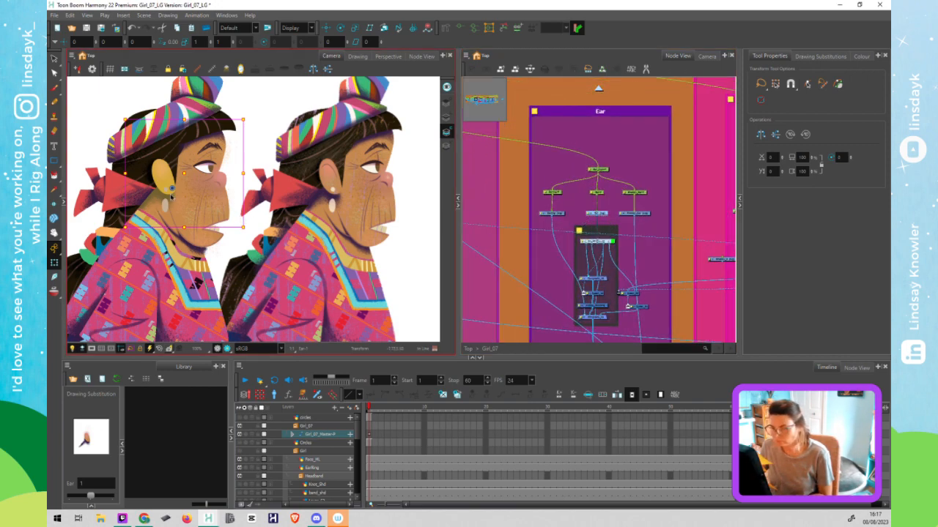
Inspect the ear drawing's artwork on its separate art layers, moving the line art shading aside and undoing the move
{"action": "key", "text": "alt+s"}
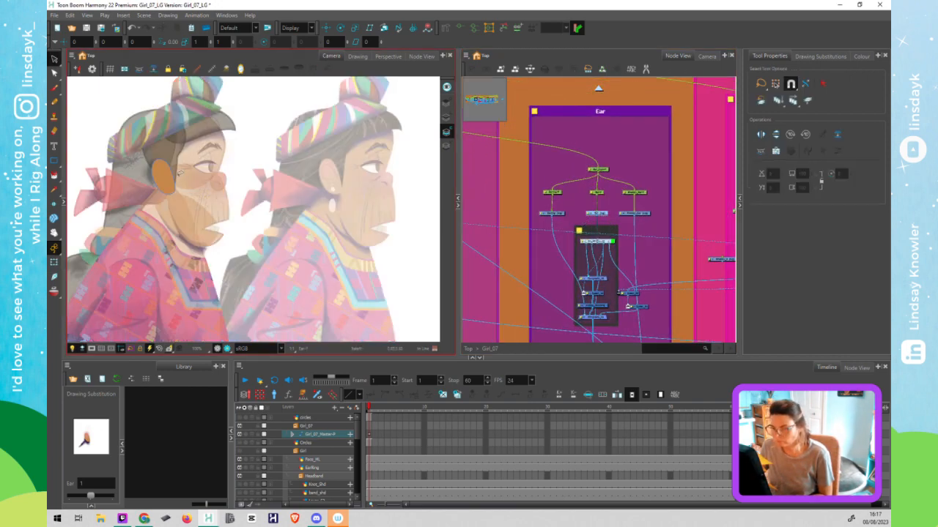
{"action": "left_click", "coordinate": [449, 116]}
{"action": "left_click", "coordinate": [448, 119]}
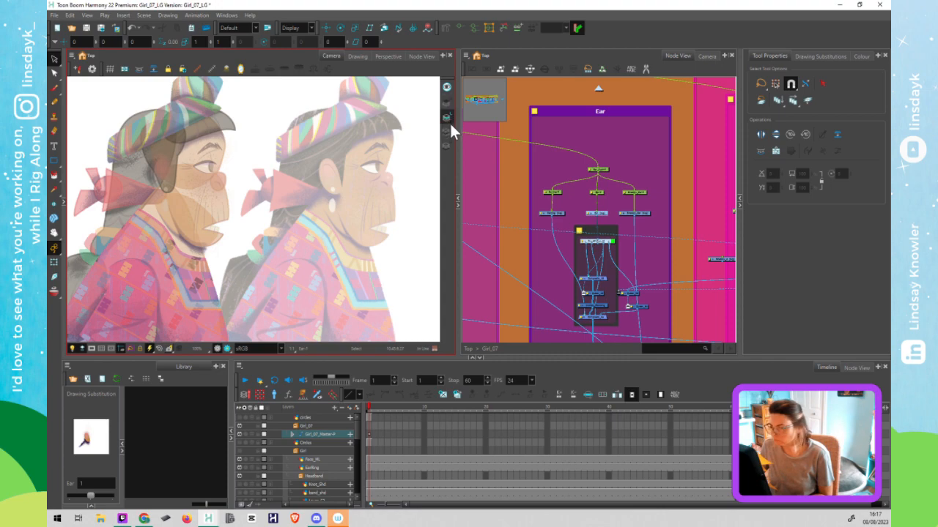
{"action": "left_click", "coordinate": [447, 131]}
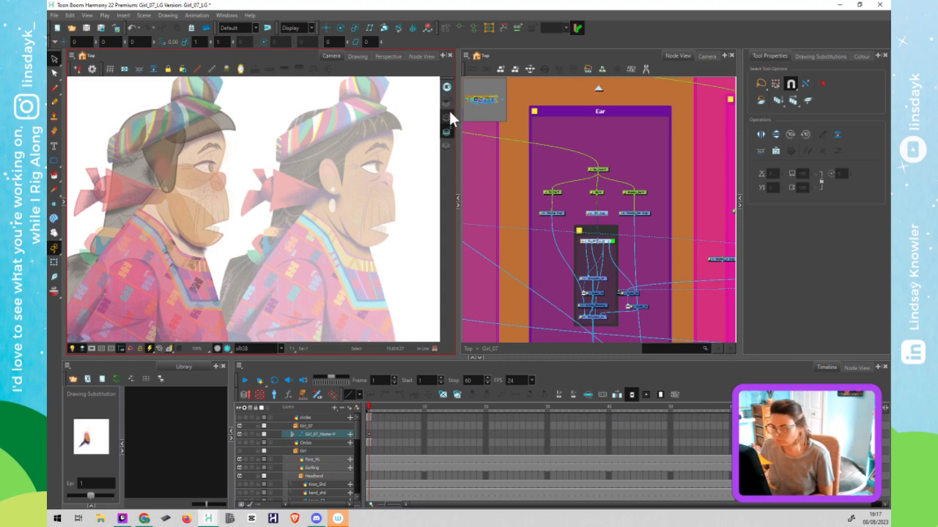
{"action": "left_click", "coordinate": [446, 103]}
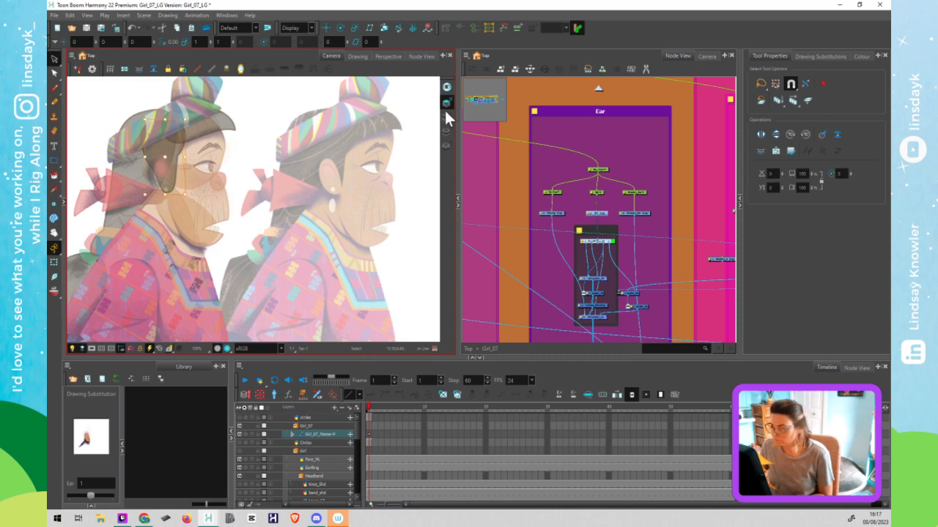
{"action": "left_click", "coordinate": [446, 117]}
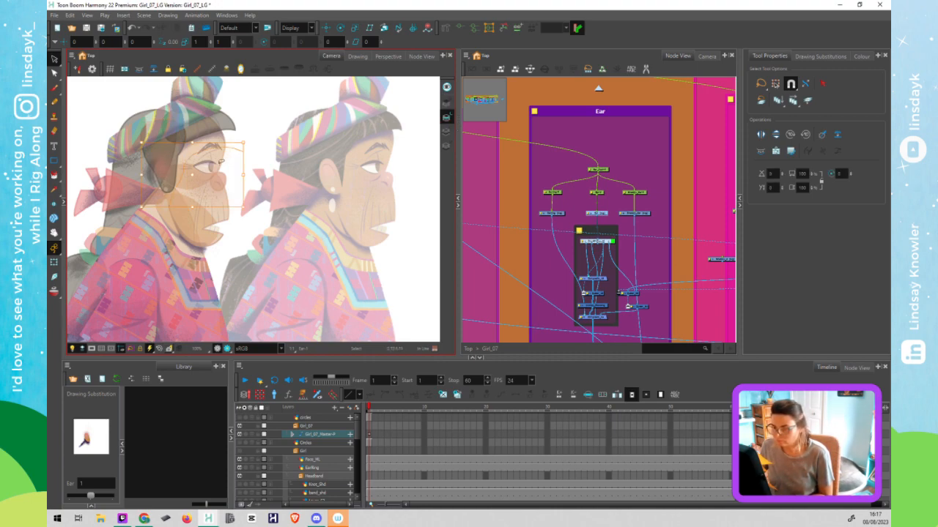
{"action": "left_click_drag", "start_coordinate": [200, 181], "coordinate": [306, 155]}
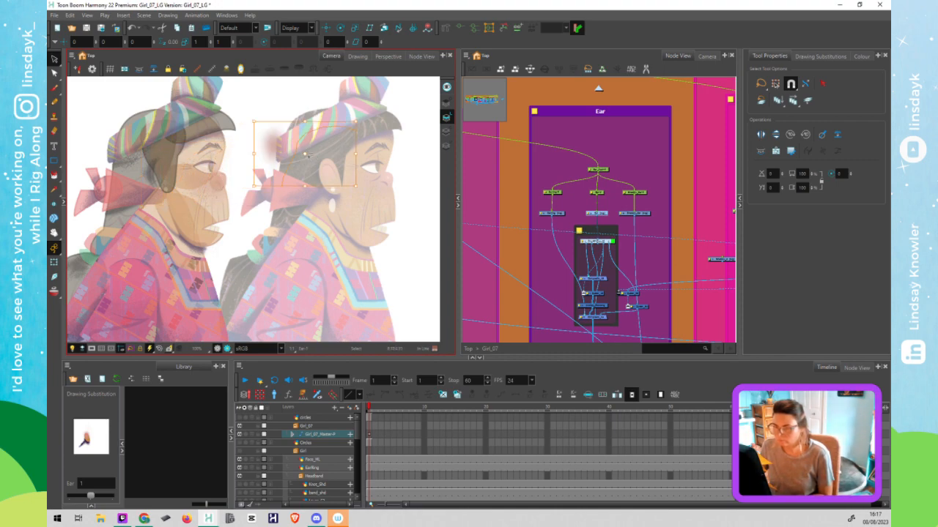
{"action": "key", "text": "ctrl+z"}
Trace around the excess texture area behind the face in the ear drawing with the Cutter tool
{"action": "left_click", "coordinate": [197, 190]}
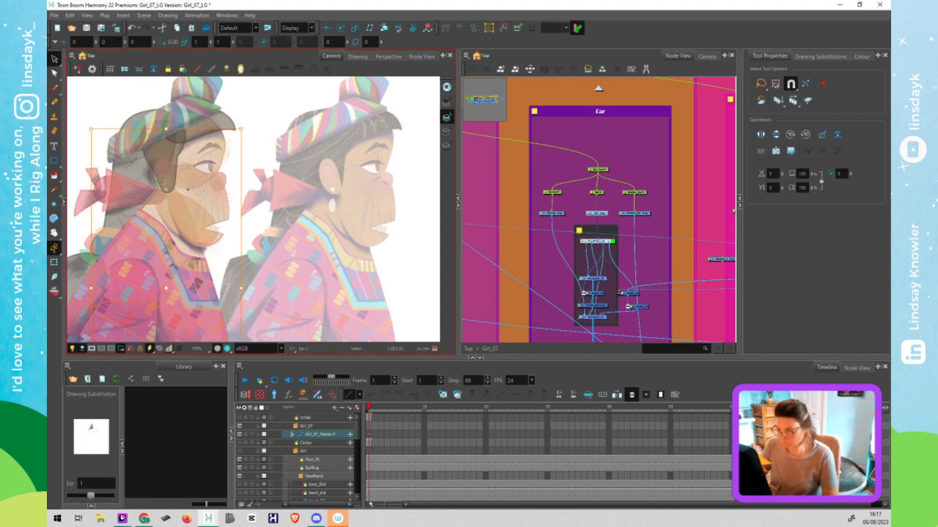
{"action": "key", "text": "alt+t"}
{"action": "mouse_move", "coordinate": [279, 116]}
{"action": "left_mouse_down"}
{"action": "mouse_move", "coordinate": [192, 163]}
{"action": "mouse_move", "coordinate": [99, 165]}
{"action": "mouse_move", "coordinate": [67, 179]}
{"action": "mouse_move", "coordinate": [132, 336]}
{"action": "left_mouse_up"}
{"action": "left_click_drag", "start_coordinate": [289, 341], "coordinate": [282, 111]}
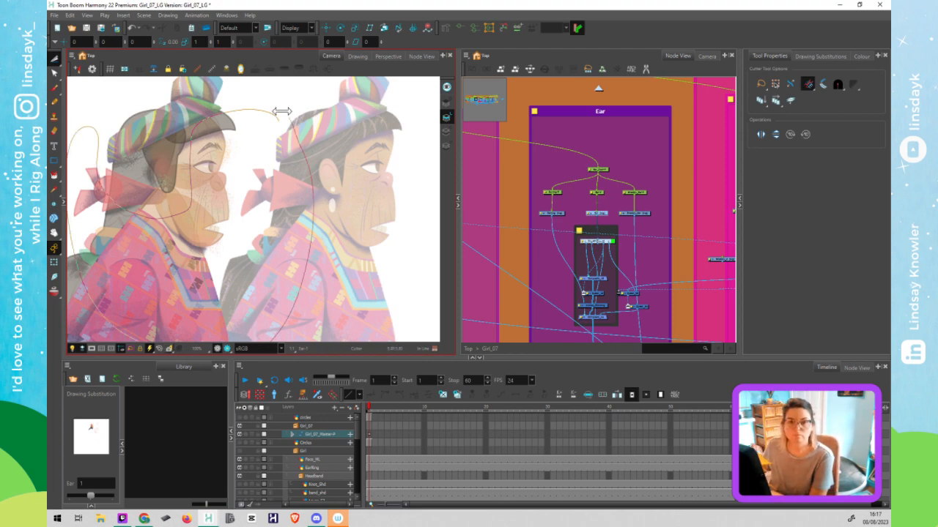
{"action": "left_click_drag", "start_coordinate": [282, 111], "coordinate": [280, 110]}
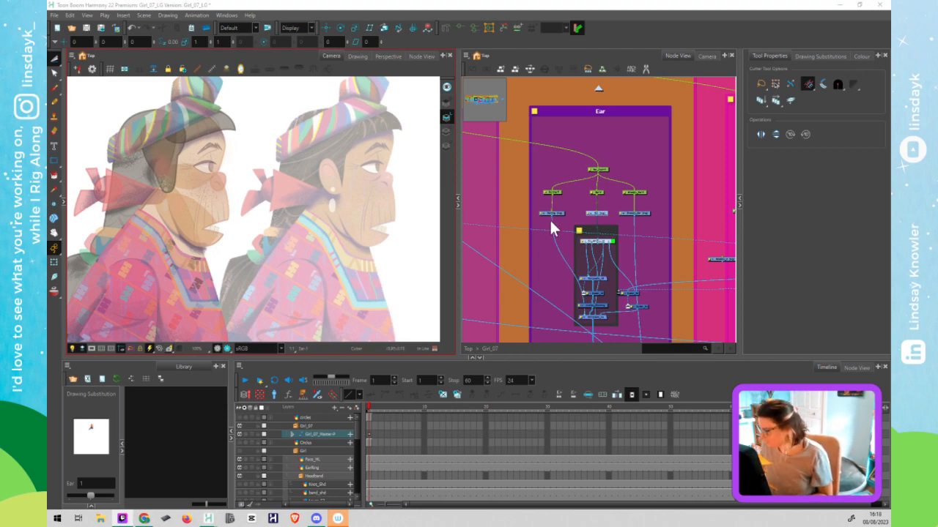
Cut away the ear drawing's excess texture in front of and below the face with the Cutter tool
{"action": "left_click", "coordinate": [550, 256]}
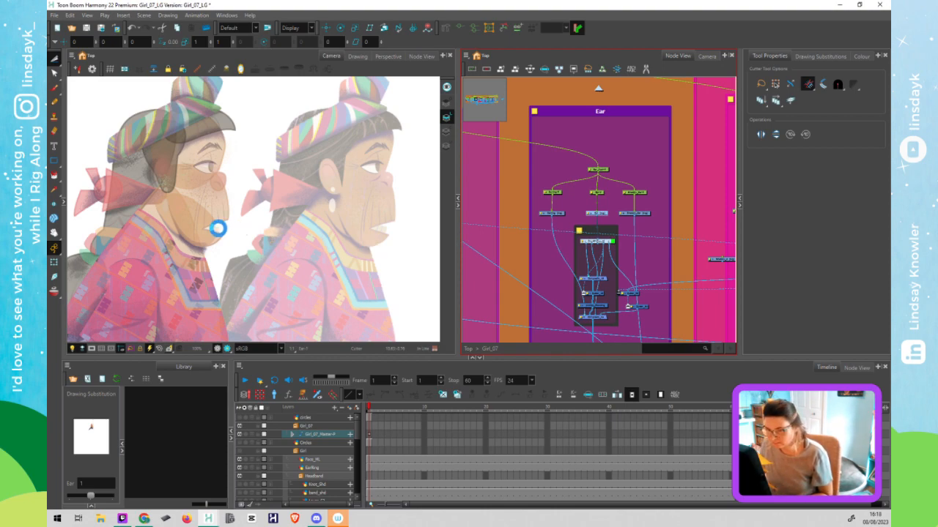
{"action": "left_click", "coordinate": [175, 212]}
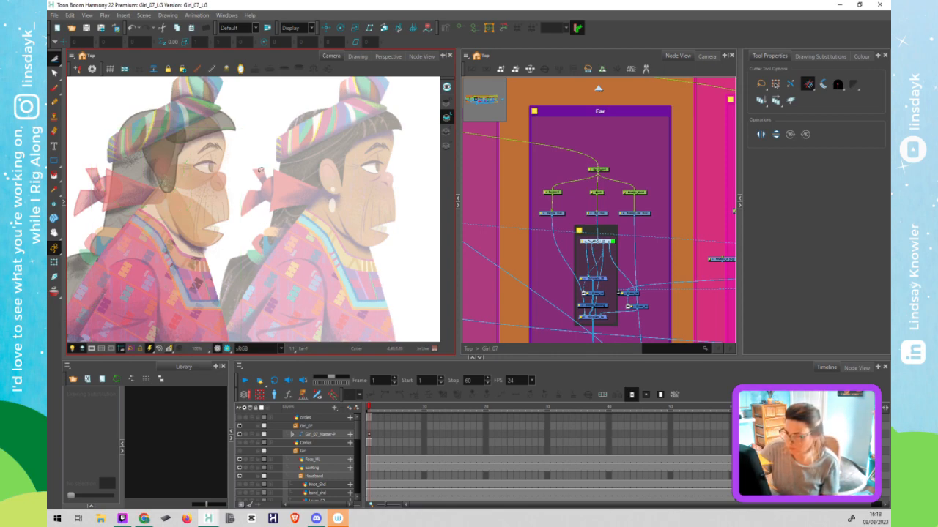
{"action": "left_click", "coordinate": [261, 174]}
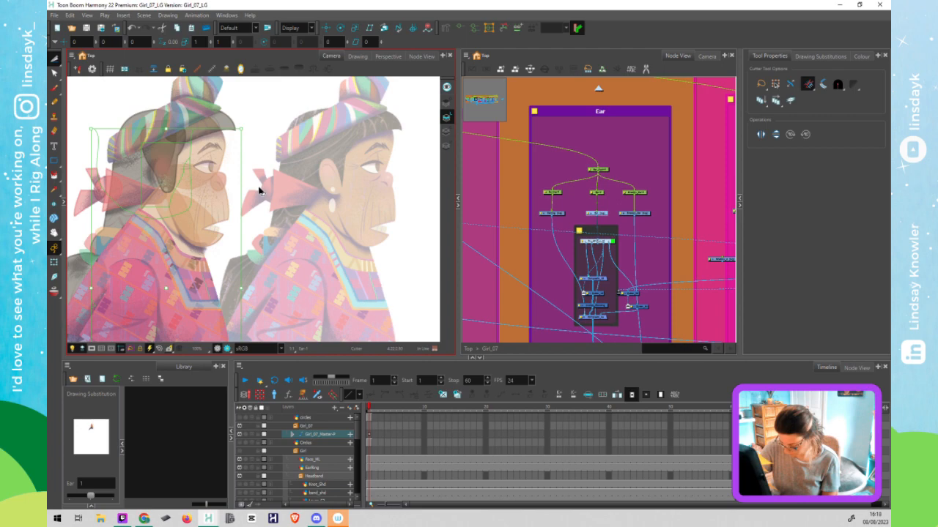
{"action": "mouse_move", "coordinate": [268, 136]}
{"action": "left_mouse_down"}
{"action": "mouse_move", "coordinate": [211, 108]}
{"action": "mouse_move", "coordinate": [194, 128]}
{"action": "mouse_move", "coordinate": [186, 188]}
{"action": "mouse_move", "coordinate": [187, 155]}
{"action": "left_mouse_up"}
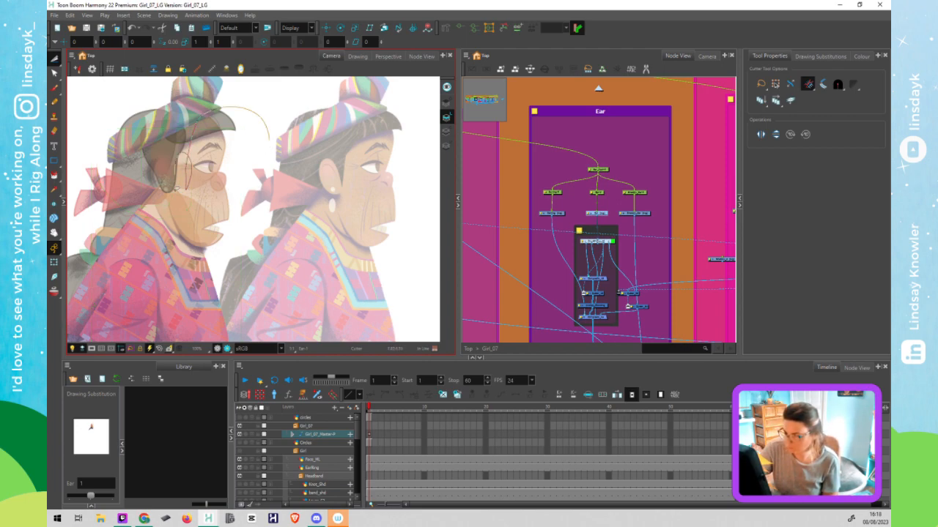
{"action": "mouse_move", "coordinate": [174, 206]}
{"action": "left_mouse_down"}
{"action": "mouse_move", "coordinate": [153, 214]}
{"action": "mouse_move", "coordinate": [138, 198]}
{"action": "mouse_move", "coordinate": [69, 192]}
{"action": "mouse_move", "coordinate": [73, 326]}
{"action": "left_mouse_up"}
{"action": "mouse_move", "coordinate": [322, 343]}
{"action": "left_mouse_down"}
{"action": "mouse_move", "coordinate": [301, 150]}
{"action": "mouse_move", "coordinate": [268, 117]}
{"action": "left_mouse_up"}
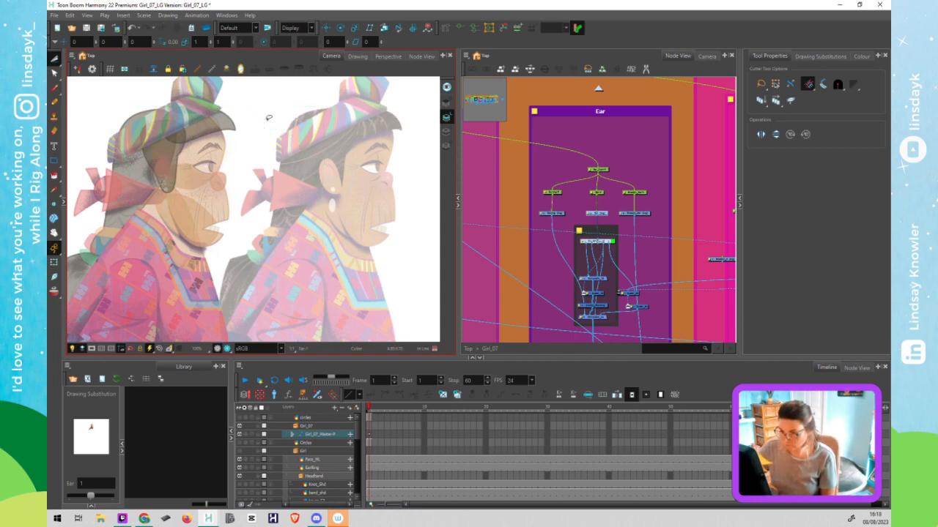
{"action": "scroll", "coordinate": [299, 183], "scroll_direction": "down", "scroll_amount": 3}
{"action": "scroll", "coordinate": [299, 183], "scroll_direction": "down", "scroll_amount": 3}
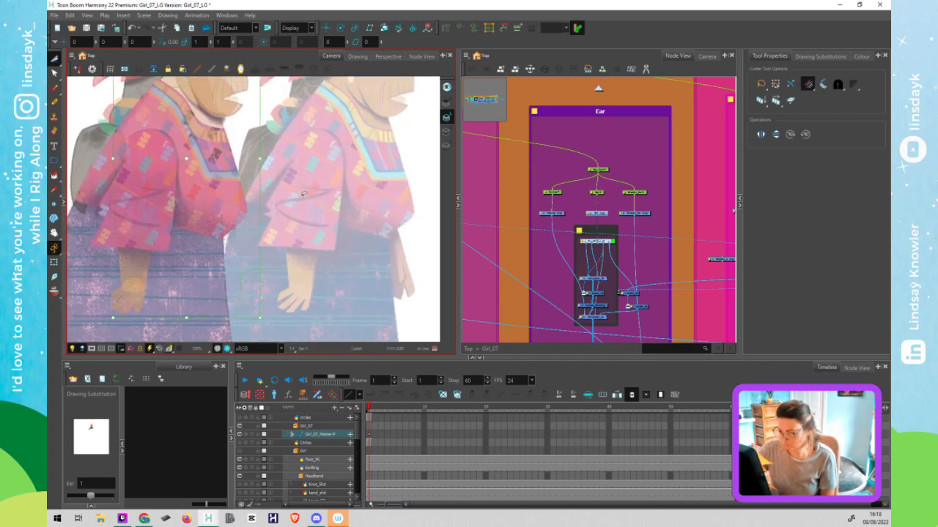
{"action": "mouse_move", "coordinate": [332, 153]}
{"action": "left_mouse_down"}
{"action": "mouse_move", "coordinate": [168, 122]}
{"action": "mouse_move", "coordinate": [64, 269]}
{"action": "mouse_move", "coordinate": [77, 198]}
{"action": "mouse_move", "coordinate": [336, 257]}
{"action": "mouse_move", "coordinate": [330, 152]}
{"action": "left_mouse_up"}
{"action": "scroll", "coordinate": [288, 247], "scroll_direction": "up", "scroll_amount": 5}
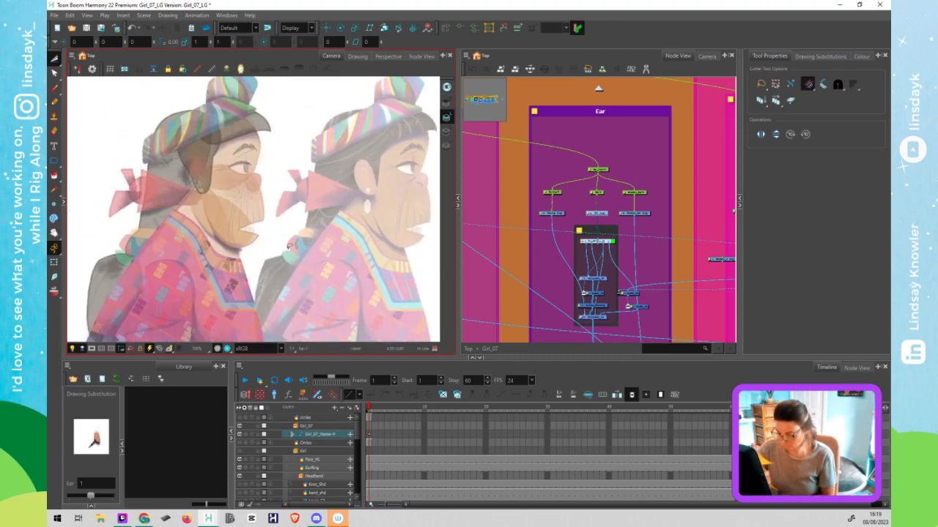
Cut out and delete the remaining excess ear texture behind the head, and check the ear drawing's bounds with the Transform tool
{"action": "mouse_move", "coordinate": [93, 266]}
{"action": "left_mouse_down"}
{"action": "mouse_move", "coordinate": [89, 235]}
{"action": "mouse_move", "coordinate": [200, 132]}
{"action": "mouse_move", "coordinate": [139, 219]}
{"action": "mouse_move", "coordinate": [128, 114]}
{"action": "left_mouse_up"}
{"action": "key", "text": "Delete"}
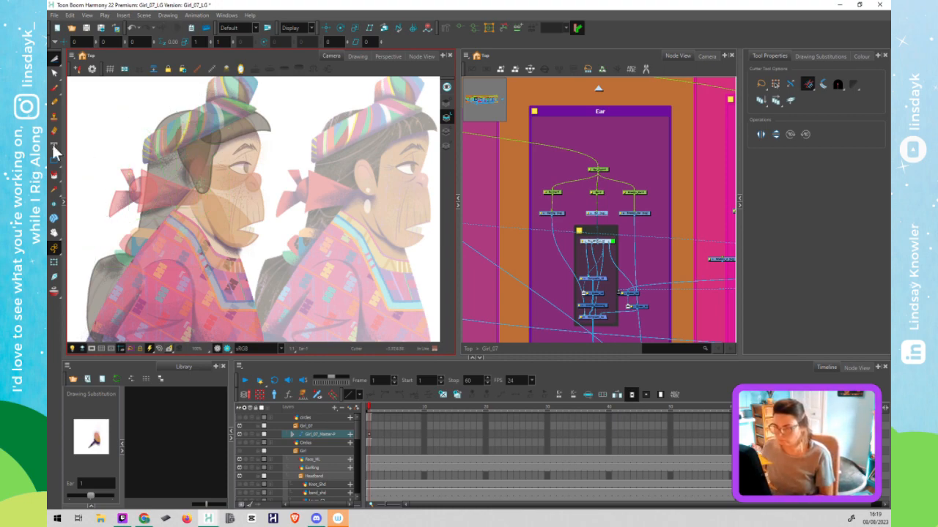
{"action": "key", "text": "shift+t"}
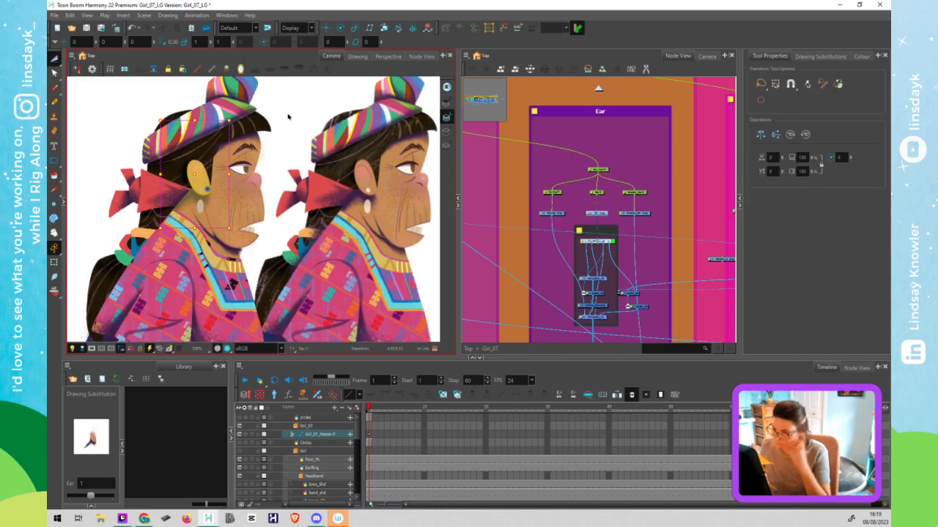
Deselect the ear drawing and select the face freckles texture node above the Mouth and Head + Jaw sections of the network
{"action": "left_click", "coordinate": [512, 198]}
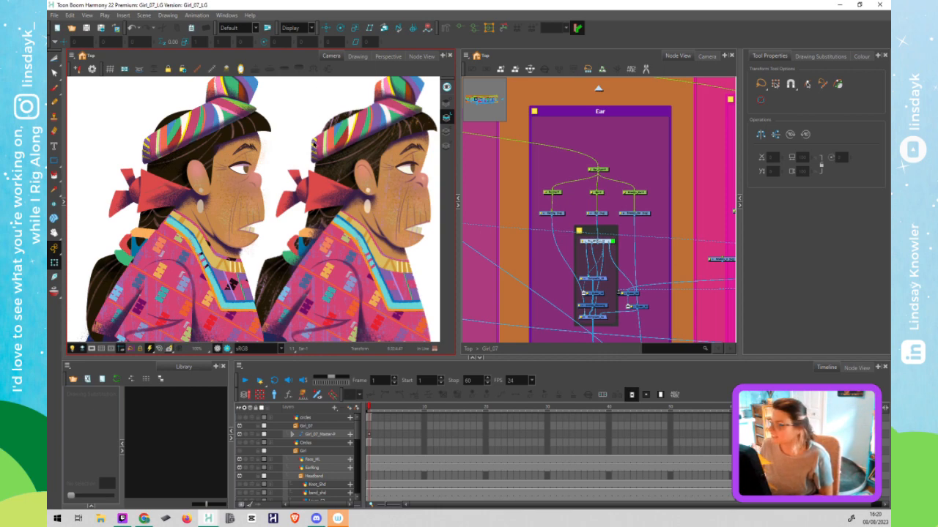
{"action": "key", "text": "ctrl+a"}
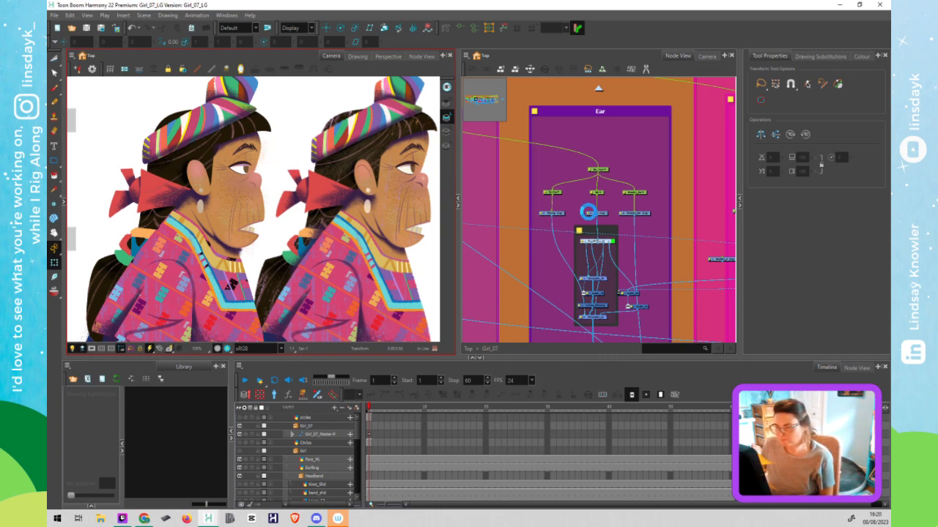
{"action": "left_click", "coordinate": [555, 271]}
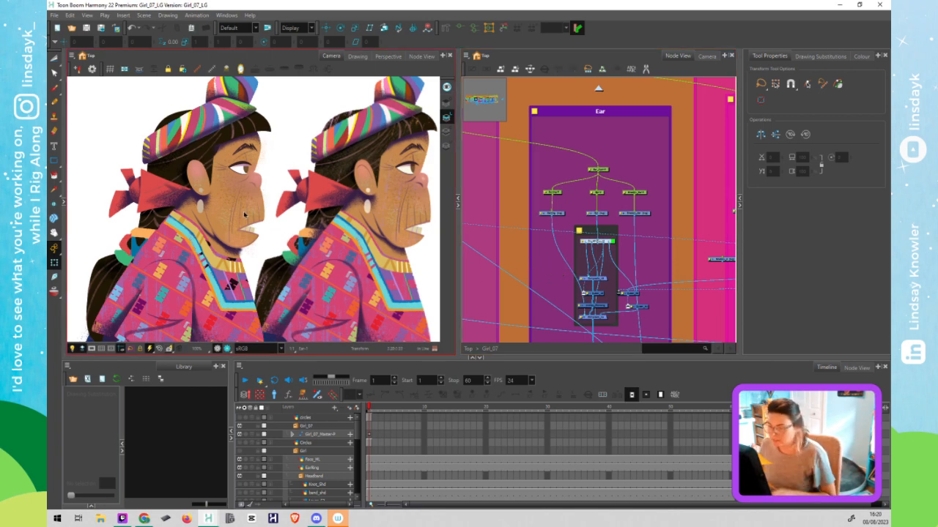
{"action": "left_click_drag", "start_coordinate": [517, 186], "coordinate": [675, 224]}
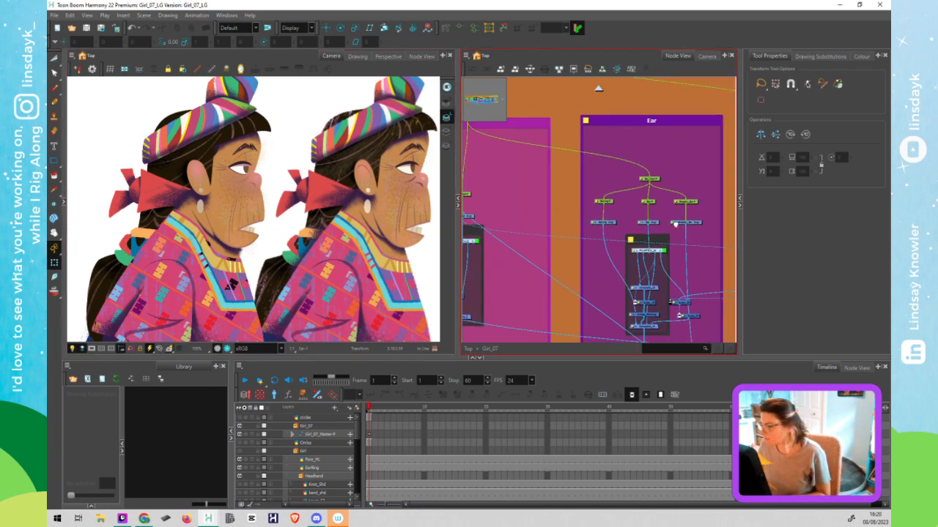
{"action": "scroll", "coordinate": [566, 206], "scroll_direction": "down", "scroll_amount": 2}
{"action": "left_click_drag", "start_coordinate": [545, 181], "coordinate": [686, 272]}
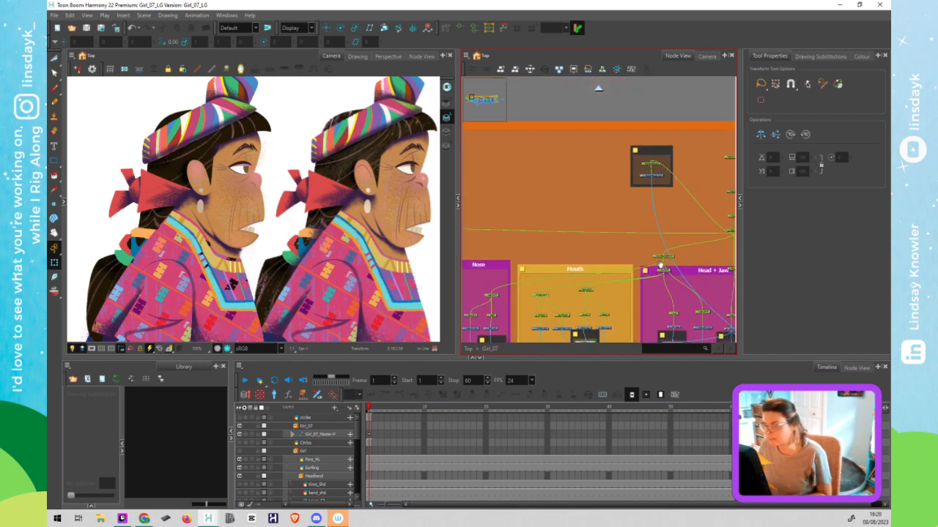
{"action": "left_click", "coordinate": [656, 173]}
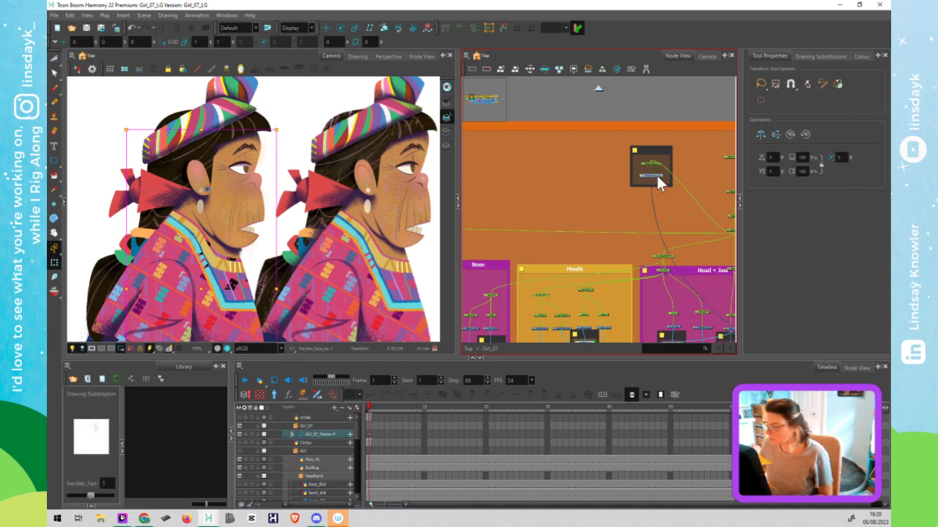
Select all the face freckles artwork on the current art layer and compare its extent with the whole drawing's bounds
{"action": "key", "text": "alt+s"}
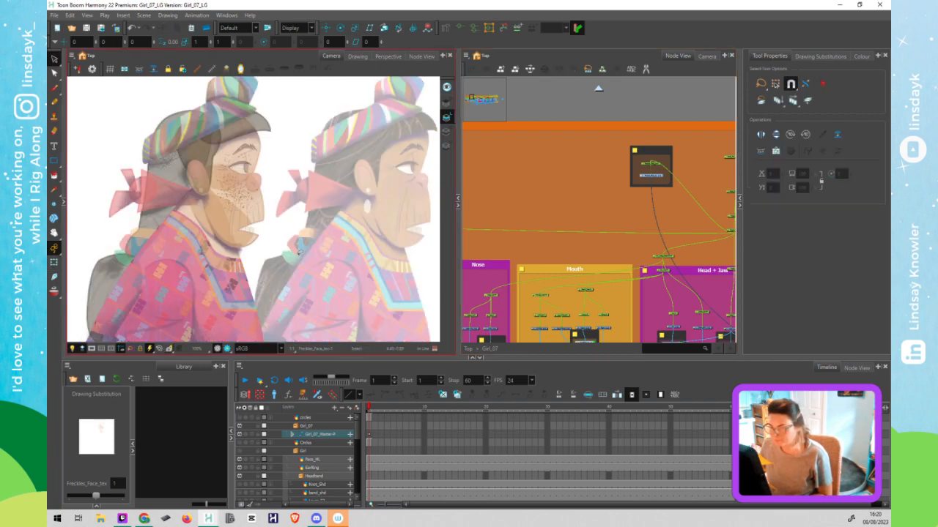
{"action": "scroll", "coordinate": [300, 252], "scroll_direction": "down", "scroll_amount": 4}
{"action": "left_click_drag", "start_coordinate": [310, 257], "coordinate": [313, 221]}
{"action": "key", "text": "ctrl+a"}
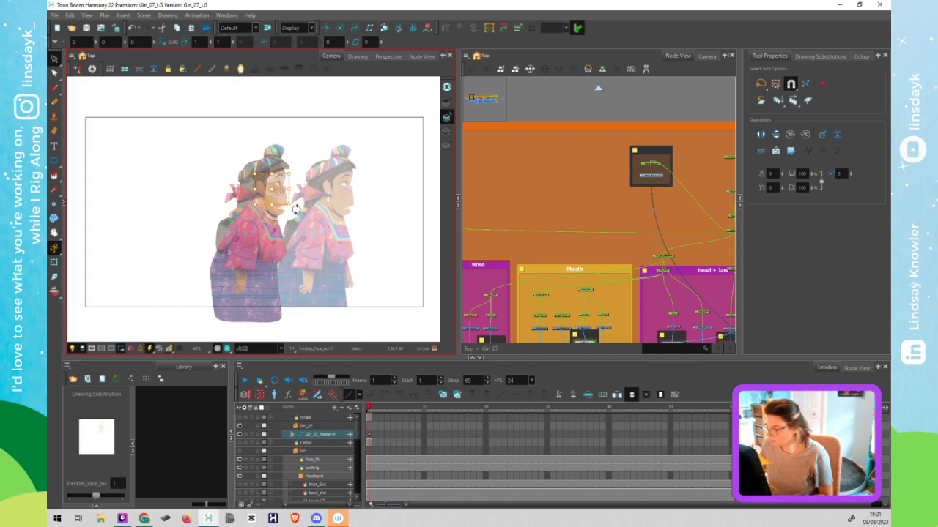
{"action": "key", "text": "shift+t"}
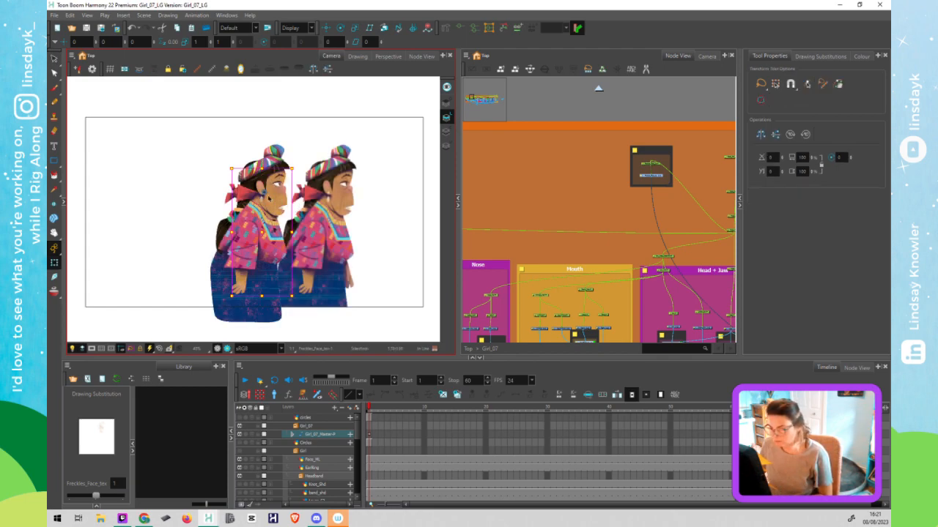
Follow the freckles node's connections through the network, test-move the face group sideways with its parent node, and undo the move
{"action": "left_click_drag", "start_coordinate": [649, 247], "coordinate": [597, 205]}
{"action": "left_click_drag", "start_coordinate": [647, 250], "coordinate": [545, 165]}
{"action": "left_click_drag", "start_coordinate": [668, 317], "coordinate": [546, 227]}
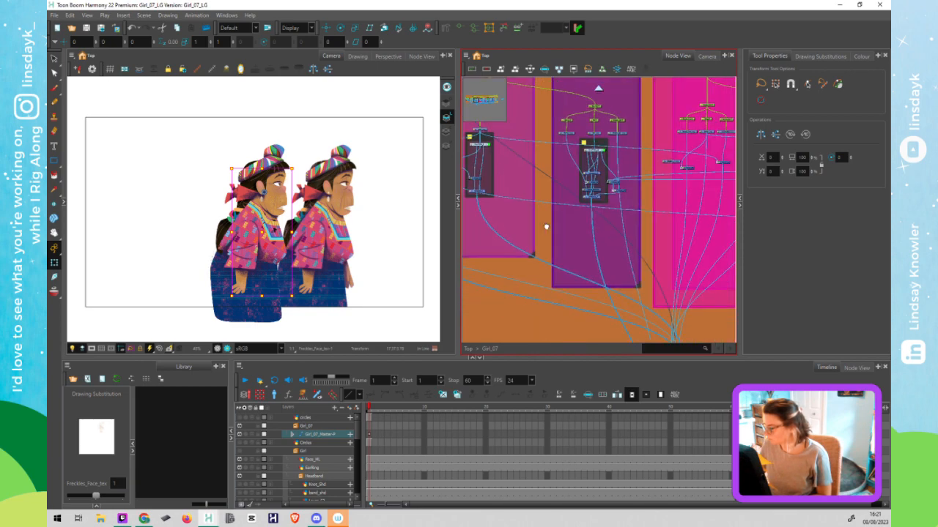
{"action": "left_click_drag", "start_coordinate": [482, 152], "coordinate": [678, 279]}
{"action": "left_click_drag", "start_coordinate": [575, 137], "coordinate": [573, 189]}
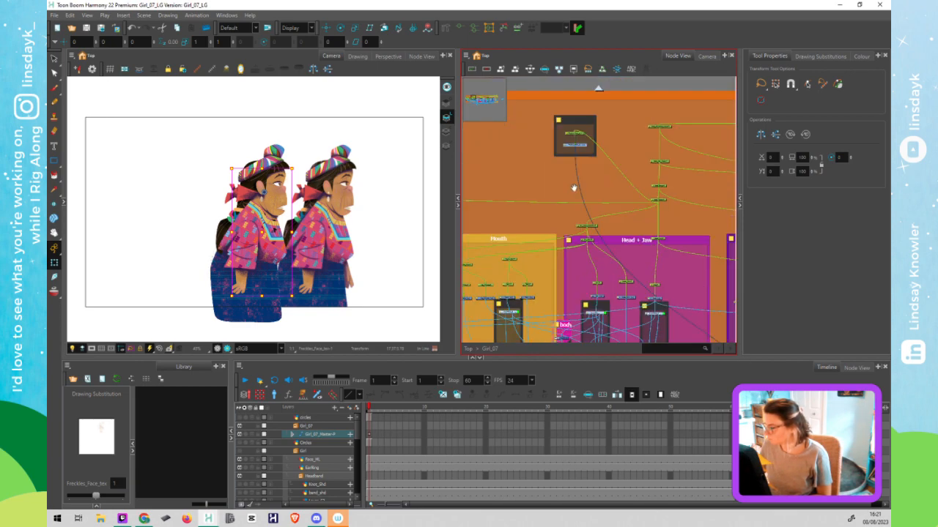
{"action": "left_click", "coordinate": [651, 197]}
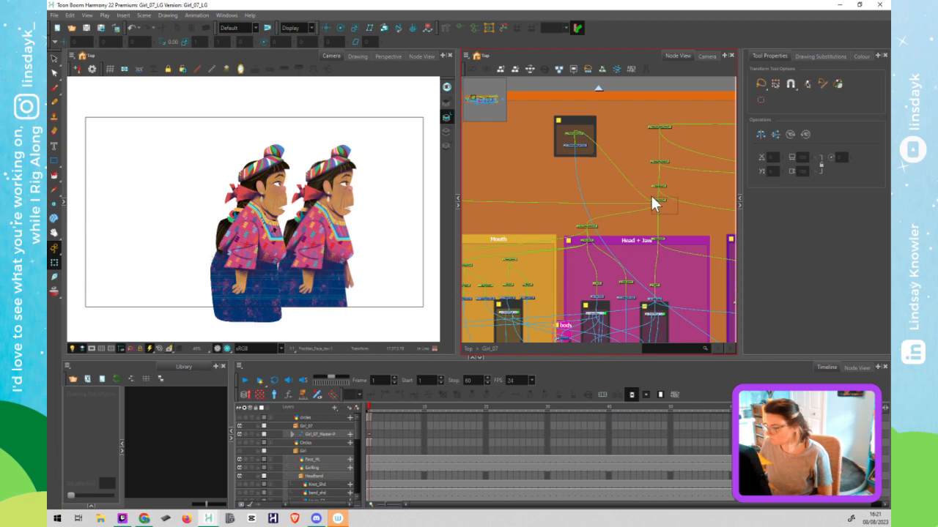
{"action": "left_click_drag", "start_coordinate": [678, 215], "coordinate": [649, 196]}
{"action": "mouse_move", "coordinate": [269, 194]}
{"action": "left_mouse_down"}
{"action": "mouse_move", "coordinate": [301, 188]}
{"action": "mouse_move", "coordinate": [368, 200]}
{"action": "left_mouse_up"}
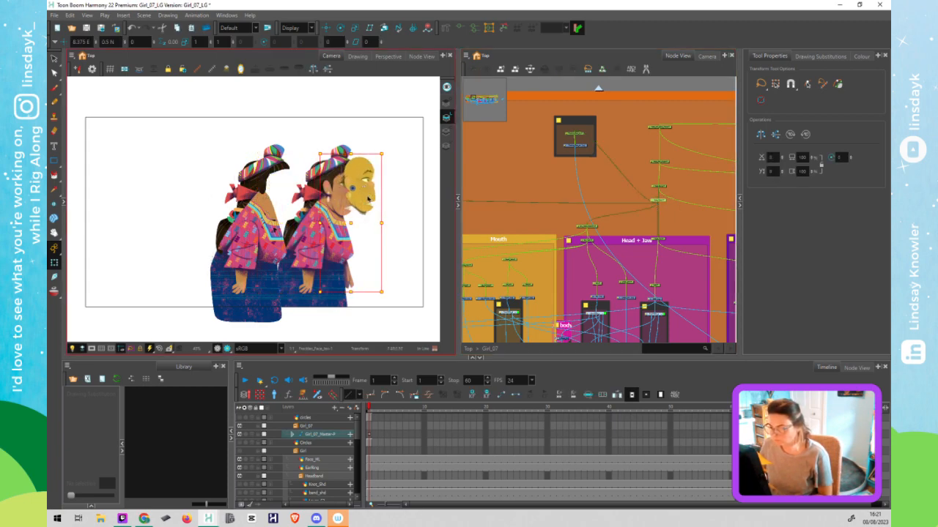
{"action": "key", "text": "ctrl+z"}
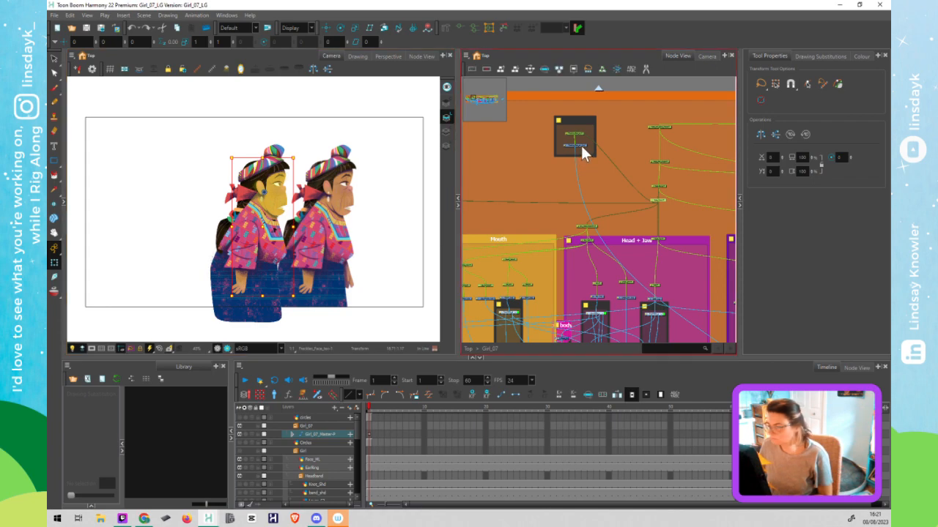
Reselect the face freckles drawing and select all its artwork on the Colour Art layer
{"action": "left_click", "coordinate": [580, 144]}
{"action": "key", "text": "alt+s"}
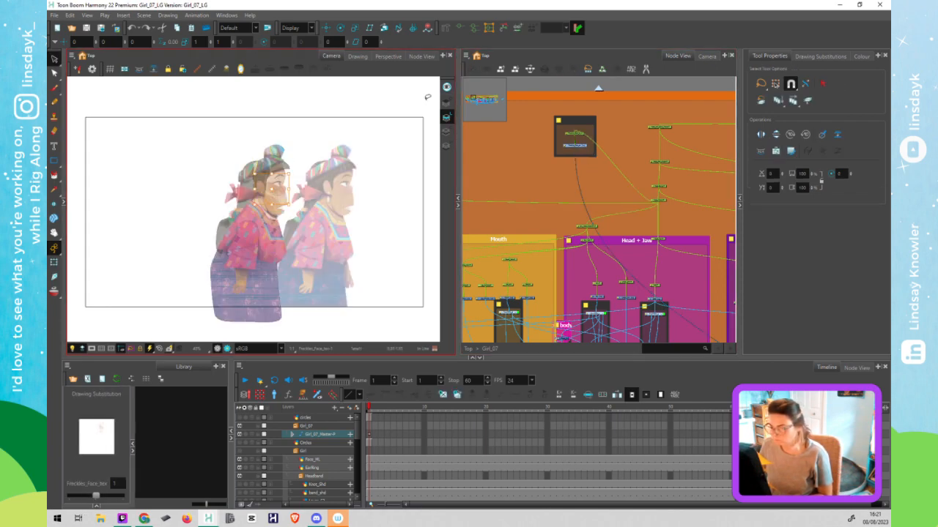
{"action": "left_click", "coordinate": [446, 102]}
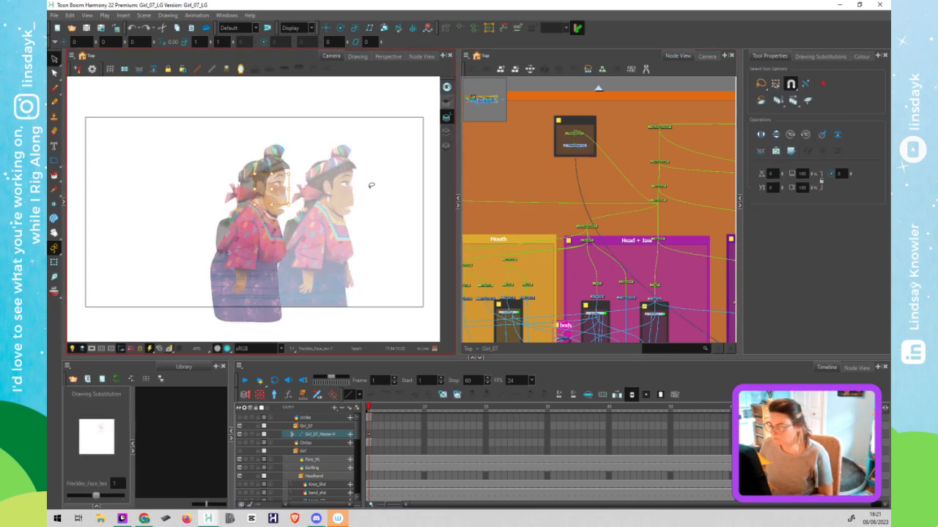
{"action": "left_click", "coordinate": [446, 132]}
{"action": "key", "text": "ctrl+a"}
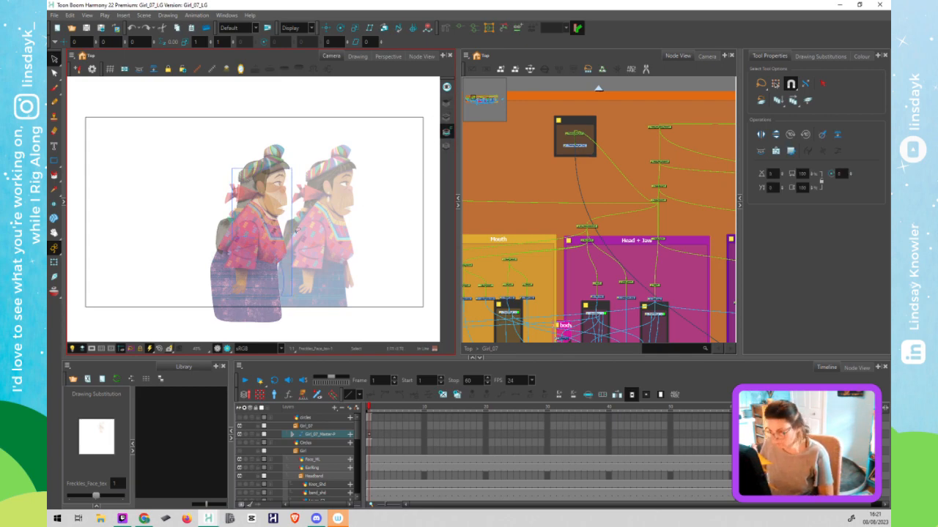
Cut away the excess freckles texture below and behind the head with the Cutter tool, and deselect the drawing
{"action": "key", "text": "alt+t"}
{"action": "scroll", "coordinate": [295, 231], "scroll_direction": "up", "scroll_amount": 3}
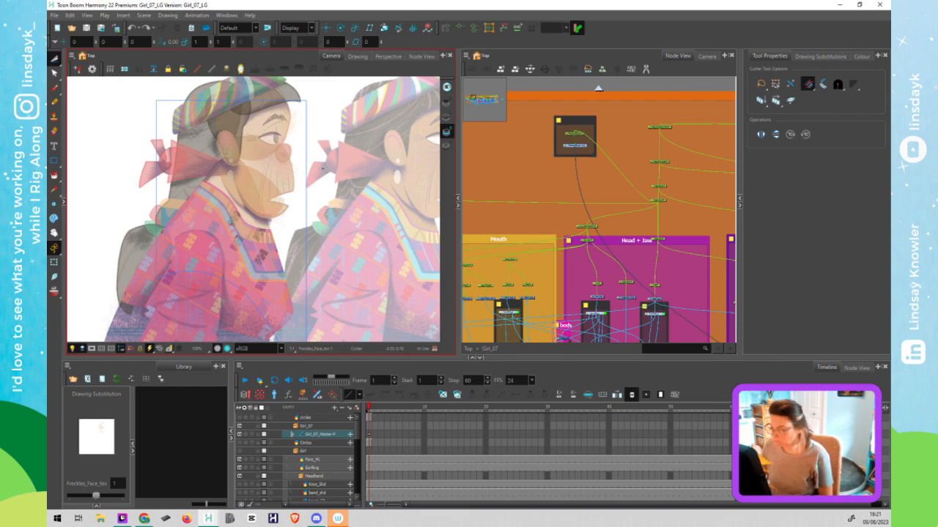
{"action": "mouse_move", "coordinate": [328, 147]}
{"action": "left_mouse_down"}
{"action": "mouse_move", "coordinate": [299, 238]}
{"action": "mouse_move", "coordinate": [237, 239]}
{"action": "mouse_move", "coordinate": [161, 208]}
{"action": "mouse_move", "coordinate": [128, 282]}
{"action": "mouse_move", "coordinate": [354, 238]}
{"action": "left_mouse_up"}
{"action": "key", "text": "Delete"}
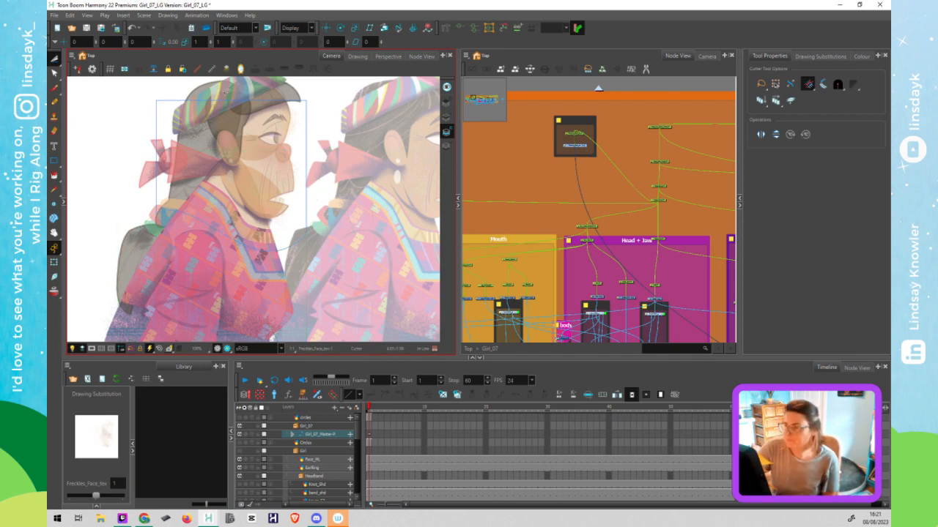
{"action": "mouse_move", "coordinate": [193, 95]}
{"action": "left_mouse_down"}
{"action": "mouse_move", "coordinate": [167, 169]}
{"action": "mouse_move", "coordinate": [131, 218]}
{"action": "mouse_move", "coordinate": [180, 223]}
{"action": "mouse_move", "coordinate": [194, 103]}
{"action": "left_mouse_up"}
{"action": "key", "text": "Delete"}
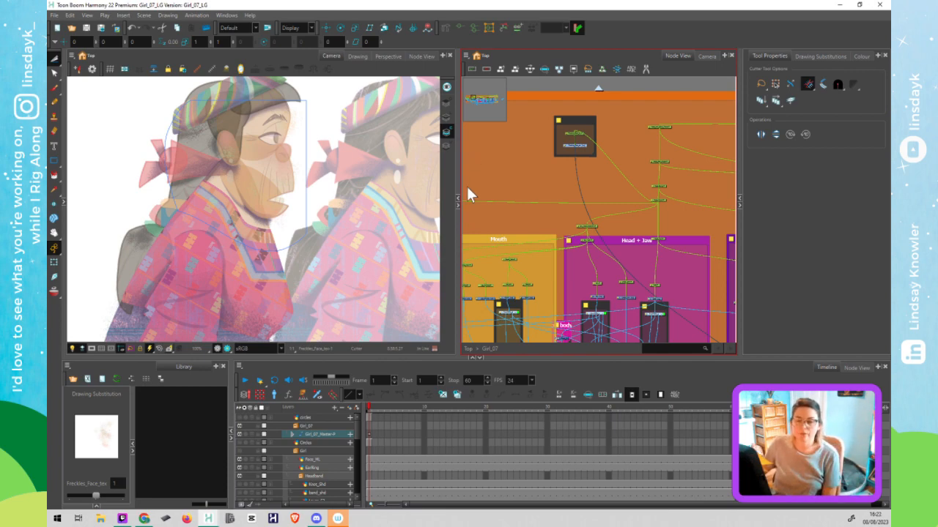
{"action": "left_click", "coordinate": [307, 219]}
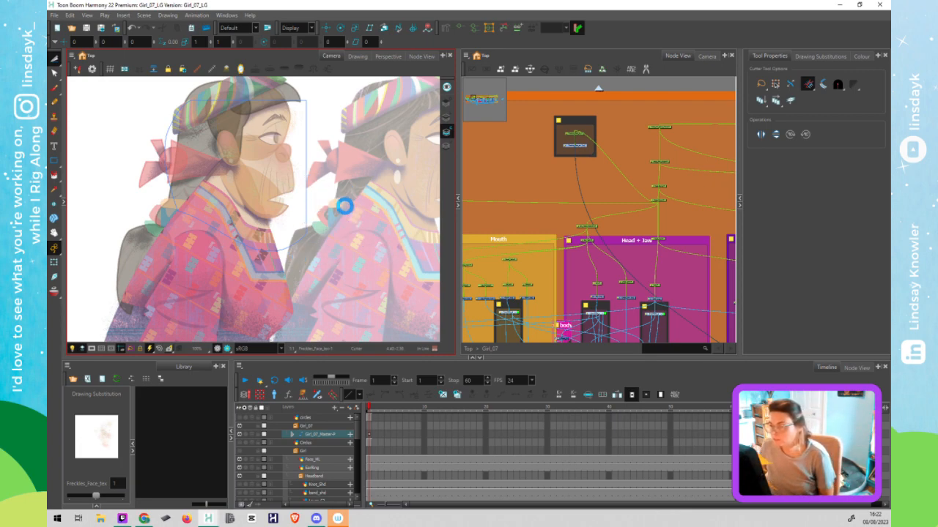
{"action": "left_click", "coordinate": [597, 178]}
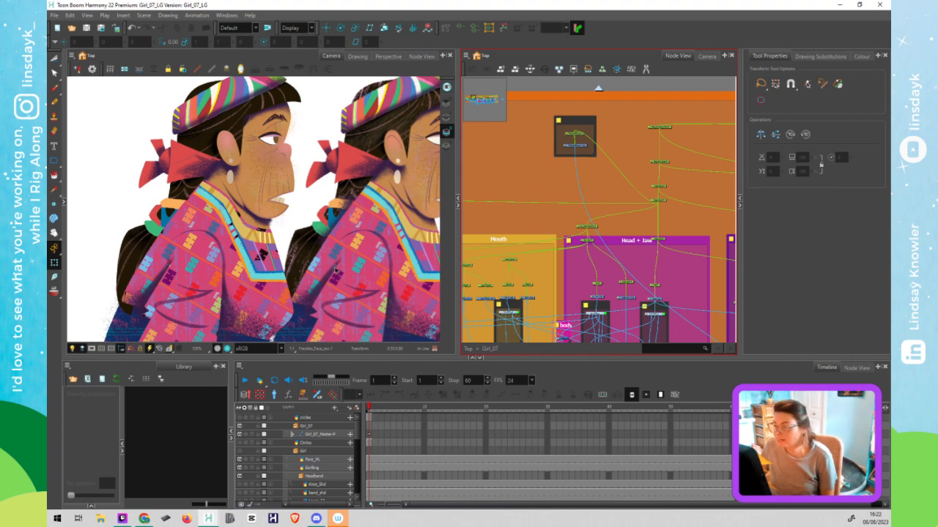
{"action": "left_click_drag", "start_coordinate": [332, 267], "coordinate": [300, 272]}
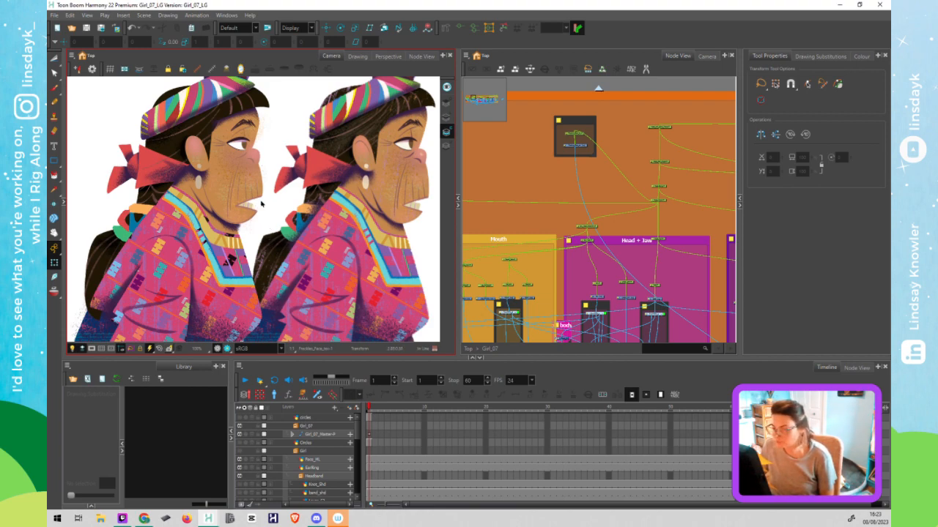
{"action": "scroll", "coordinate": [249, 209], "scroll_direction": "up", "scroll_amount": 4}
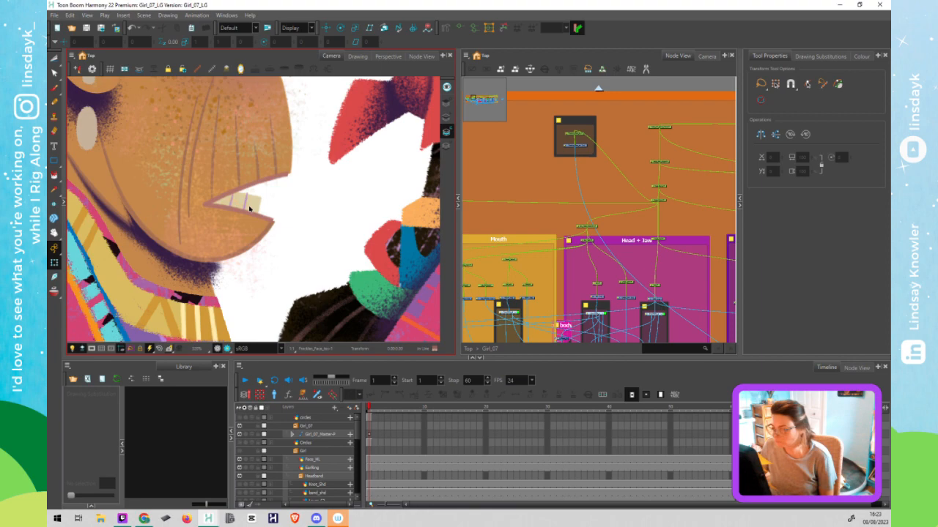
{"action": "scroll", "coordinate": [249, 209], "scroll_direction": "down", "scroll_amount": 4}
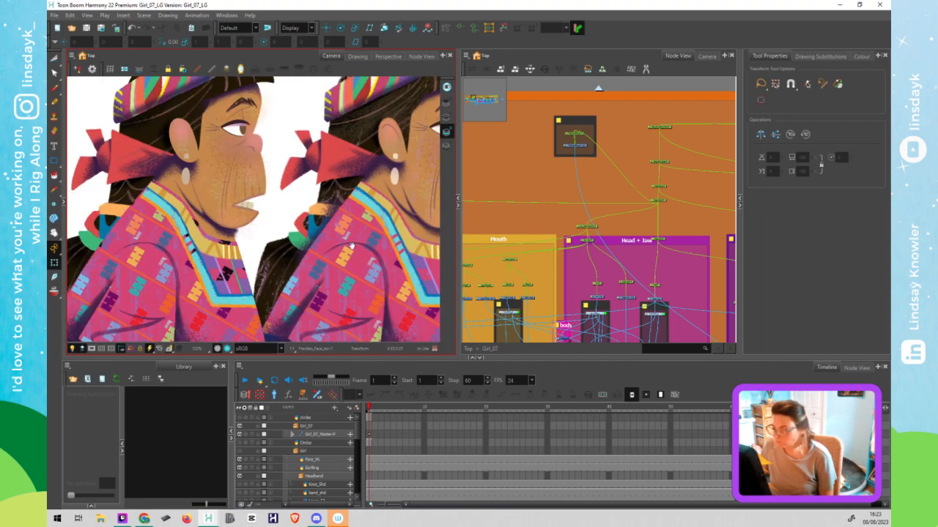
{"action": "left_click_drag", "start_coordinate": [352, 246], "coordinate": [267, 268]}
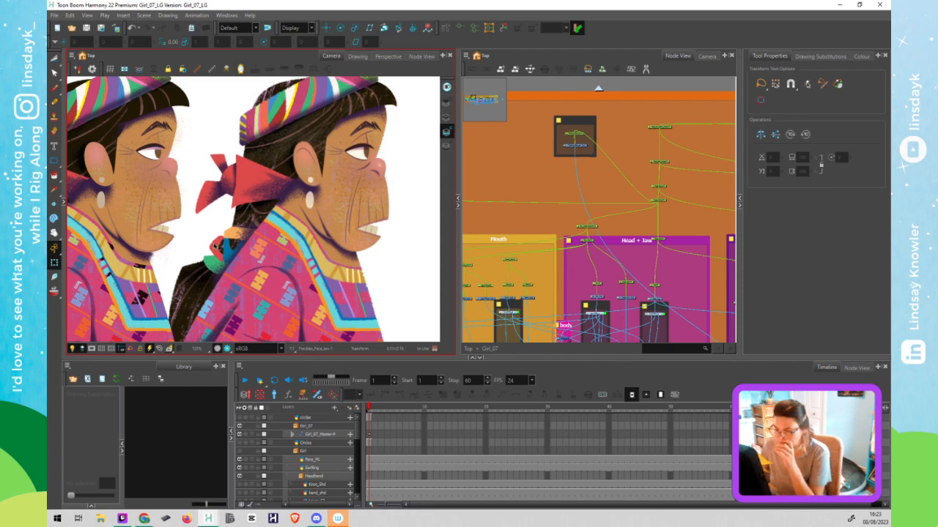
Select the face freckles group and examine how the facial-feature groups and their connections are laid out around it
{"action": "left_click", "coordinate": [592, 127]}
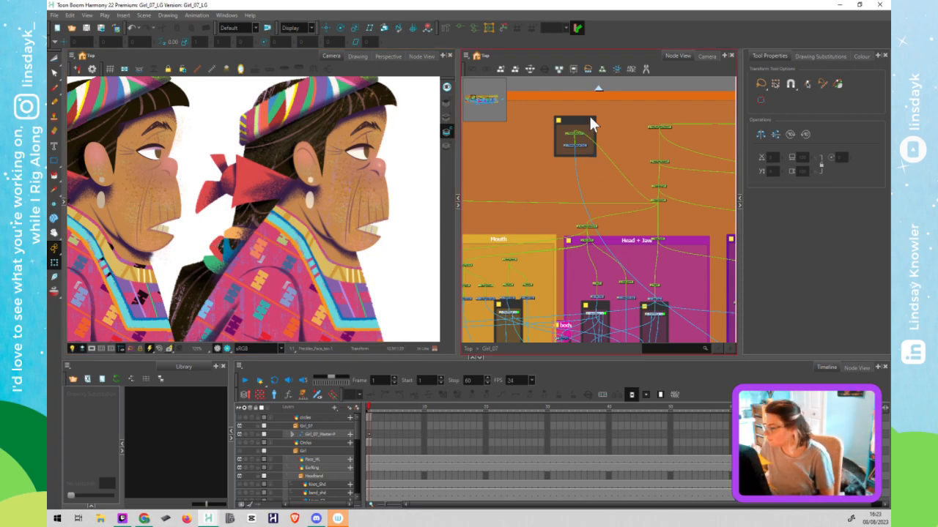
{"action": "scroll", "coordinate": [645, 260], "scroll_direction": "down", "scroll_amount": 4}
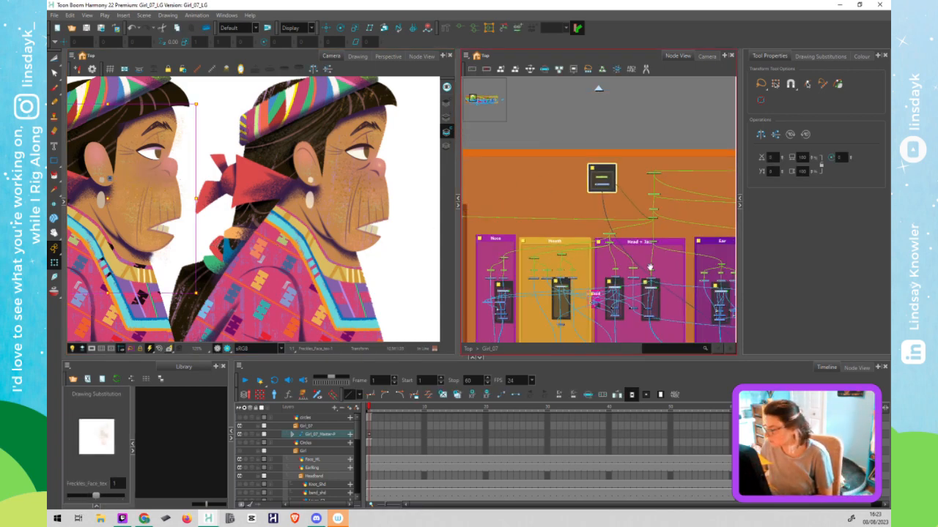
{"action": "left_click_drag", "start_coordinate": [628, 271], "coordinate": [572, 255]}
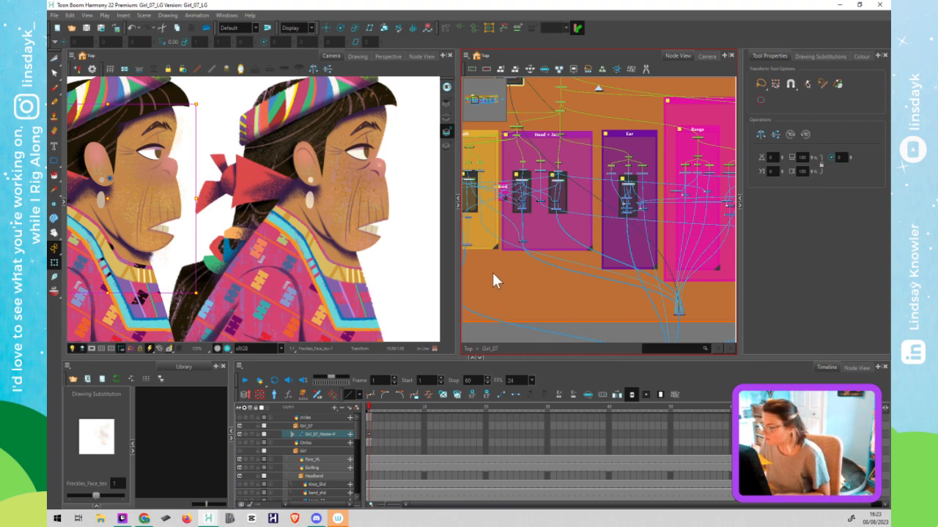
{"action": "left_click_drag", "start_coordinate": [533, 282], "coordinate": [551, 281]}
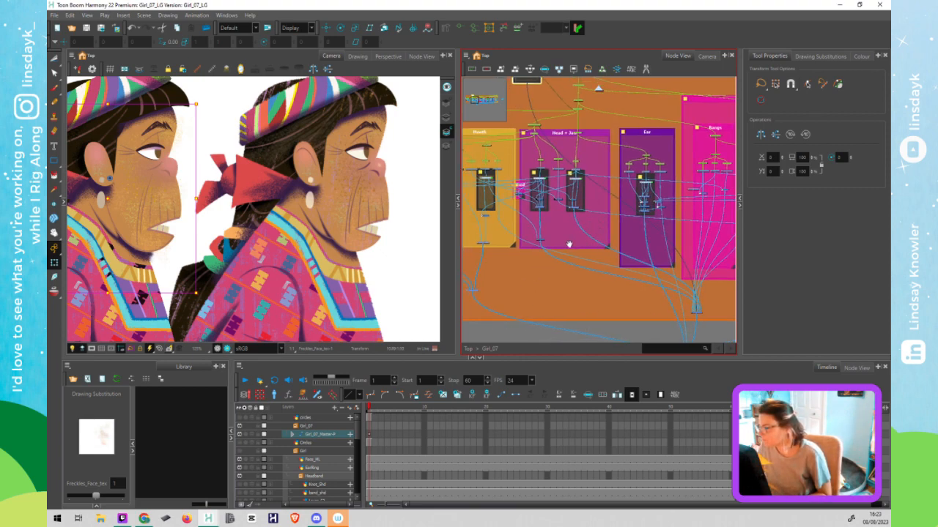
{"action": "left_click_drag", "start_coordinate": [586, 242], "coordinate": [655, 244]}
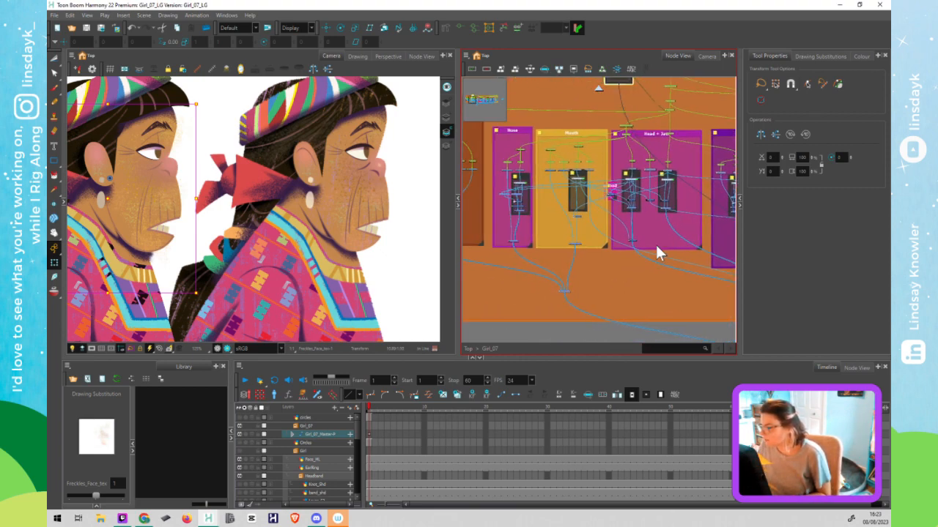
{"action": "scroll", "coordinate": [655, 256], "scroll_direction": "down", "scroll_amount": 2}
{"action": "scroll", "coordinate": [654, 256], "scroll_direction": "down", "scroll_amount": 1}
{"action": "scroll", "coordinate": [642, 270], "scroll_direction": "down", "scroll_amount": 1}
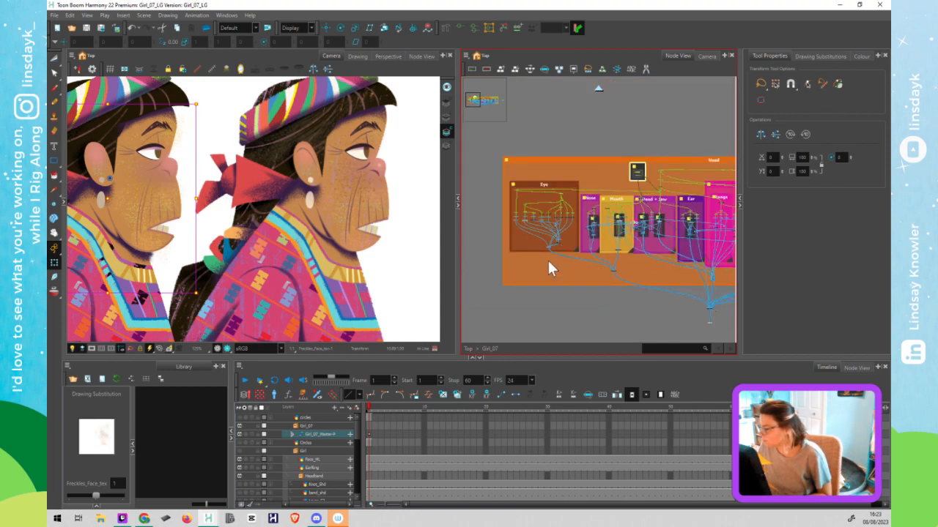
Nudge the Eye, Nose and Mouth groups together to the left to open a gap beside the Head + Jaw group
{"action": "left_click_drag", "start_coordinate": [492, 149], "coordinate": [632, 296]}
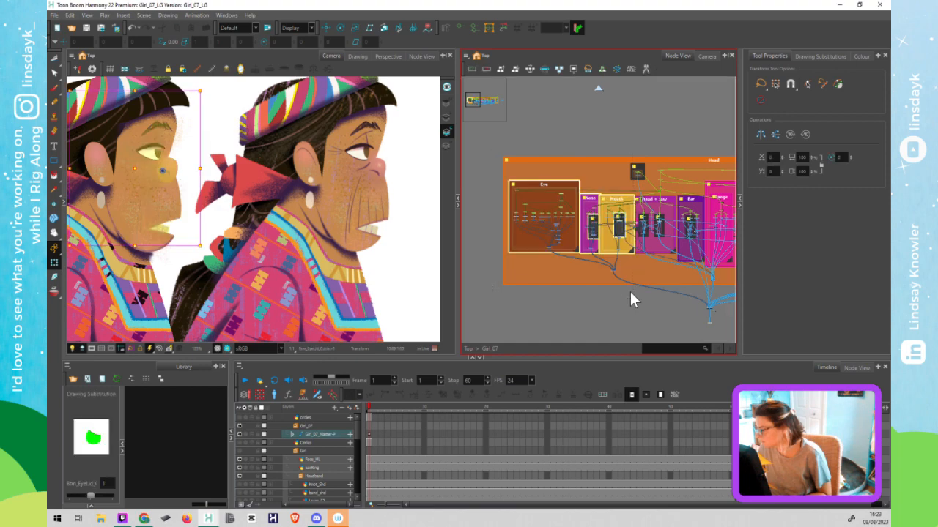
{"action": "key", "text": "Left"}
{"action": "key", "text": "Left"}
{"action": "key", "text": "Left"}
{"action": "key", "text": "Left"}
{"action": "key", "text": "Left"}
{"action": "key", "text": "Left"}
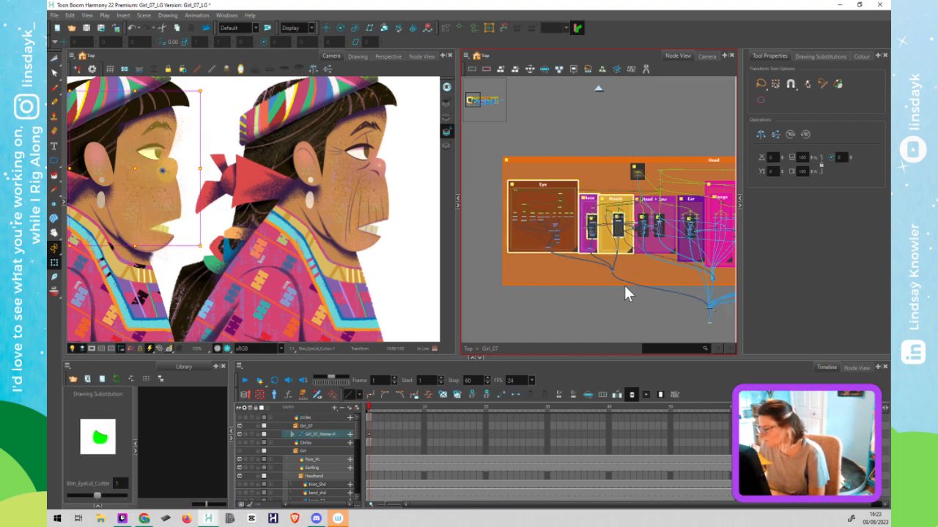
{"action": "key", "text": "Left"}
{"action": "key", "text": "Left"}
{"action": "key", "text": "Left"}
{"action": "key", "text": "Left"}
{"action": "key", "text": "Left"}
{"action": "key", "text": "Left"}
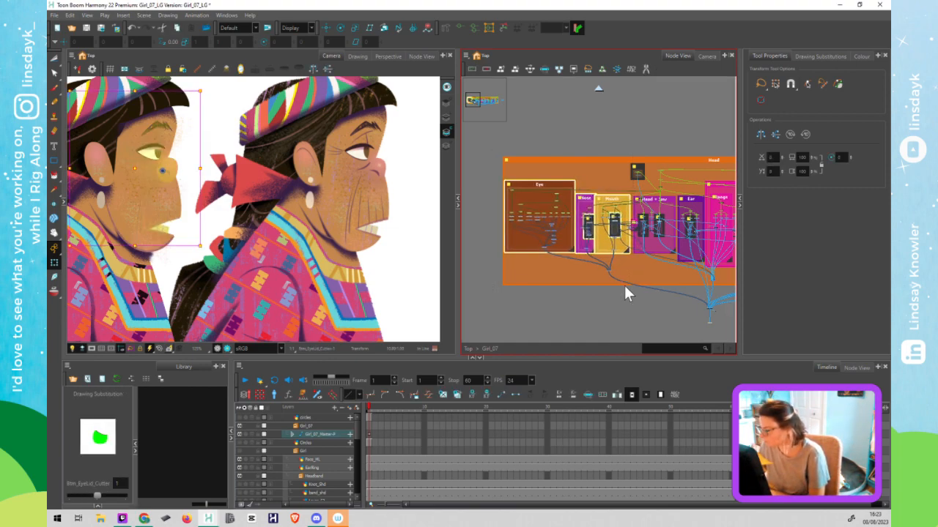
{"action": "key", "text": "Left"}
{"action": "key", "text": "Left"}
{"action": "key", "text": "Left"}
{"action": "key", "text": "Left"}
{"action": "key", "text": "Left"}
{"action": "key", "text": "Left"}
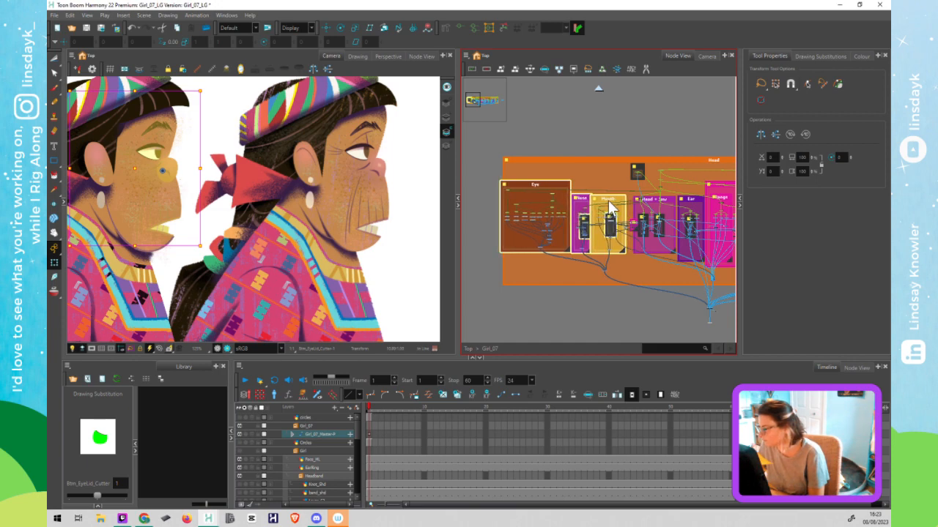
{"action": "key", "text": "Left"}
{"action": "key", "text": "Left"}
{"action": "key", "text": "Left"}
{"action": "key", "text": "Left"}
{"action": "key", "text": "Left"}
{"action": "key", "text": "Left"}
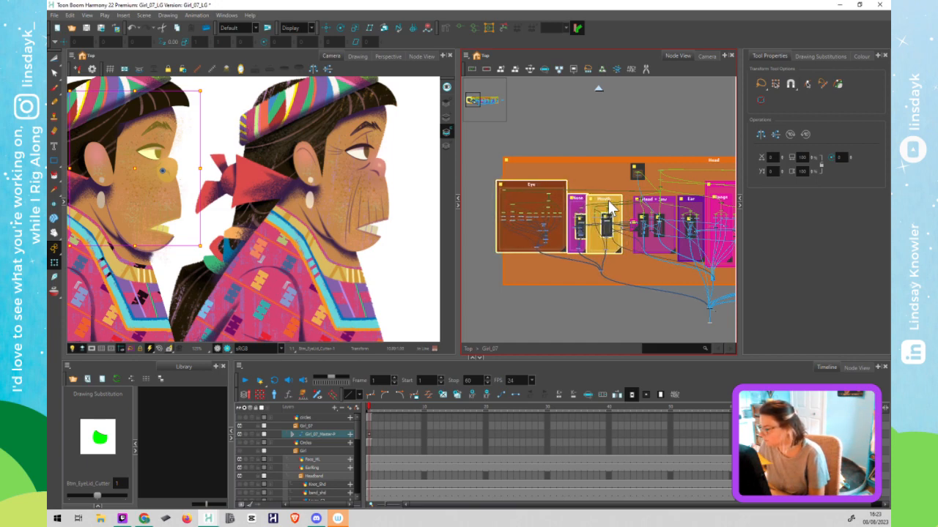
{"action": "key", "text": "Left"}
{"action": "key", "text": "Left"}
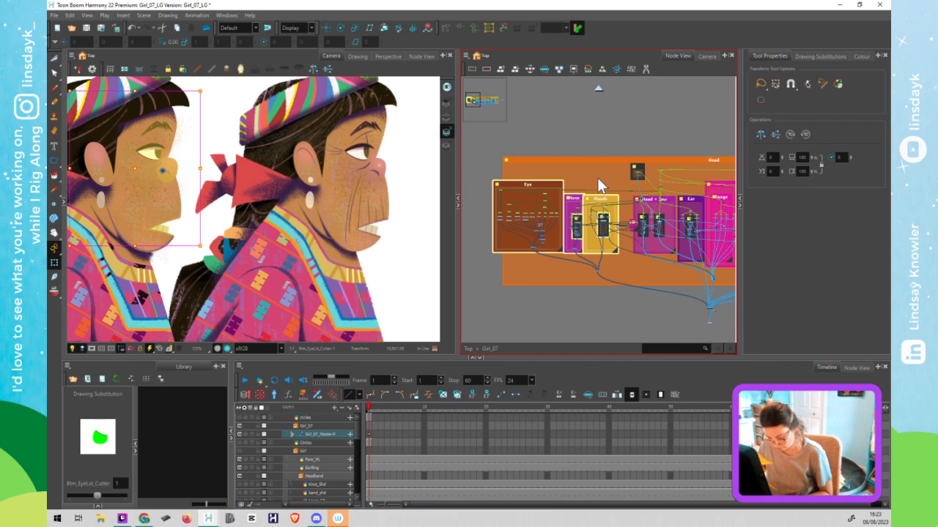
{"action": "left_click", "coordinate": [597, 178]}
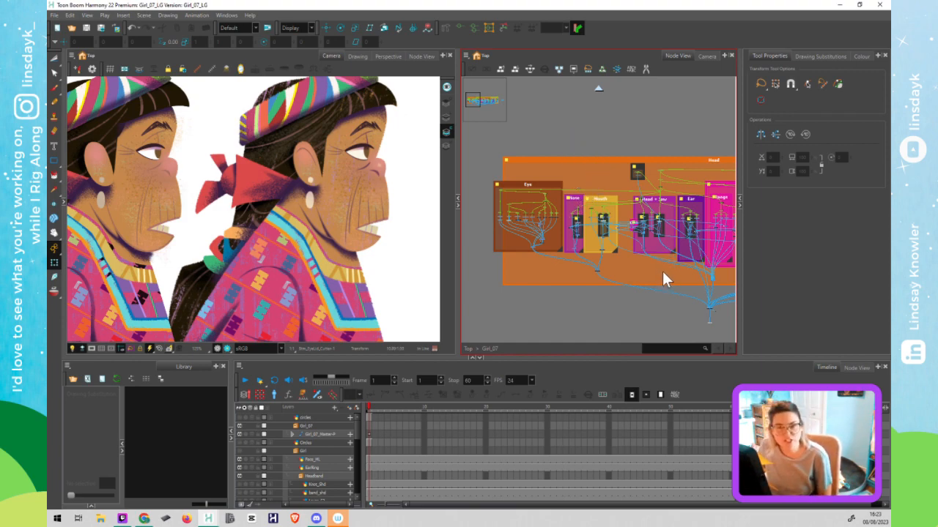
Shift the Head backdrop left so it encloses the Eye group and no longer overlaps the Body backdrop
{"action": "left_click_drag", "start_coordinate": [664, 272], "coordinate": [543, 260]}
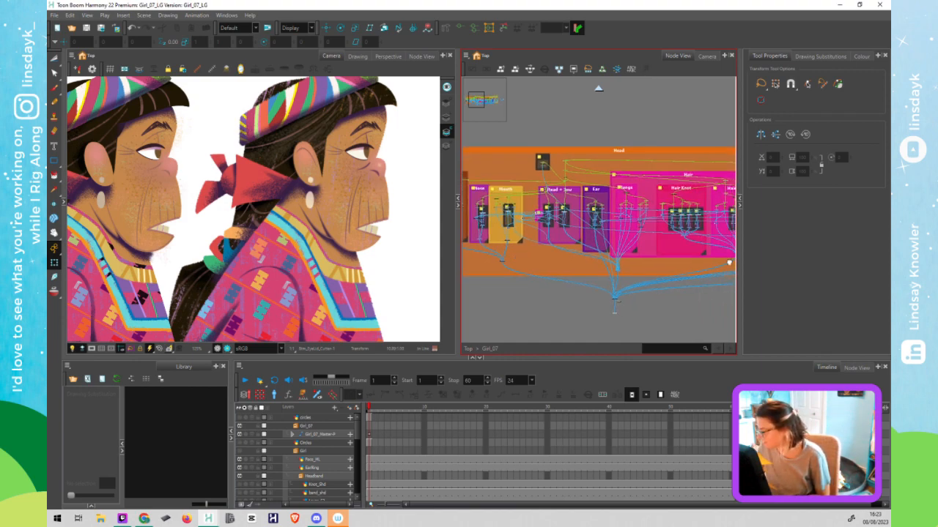
{"action": "left_click_drag", "start_coordinate": [726, 264], "coordinate": [527, 260]}
{"action": "mouse_move", "coordinate": [622, 274]}
{"action": "left_mouse_down"}
{"action": "mouse_move", "coordinate": [602, 275]}
{"action": "mouse_move", "coordinate": [611, 266]}
{"action": "left_mouse_up"}
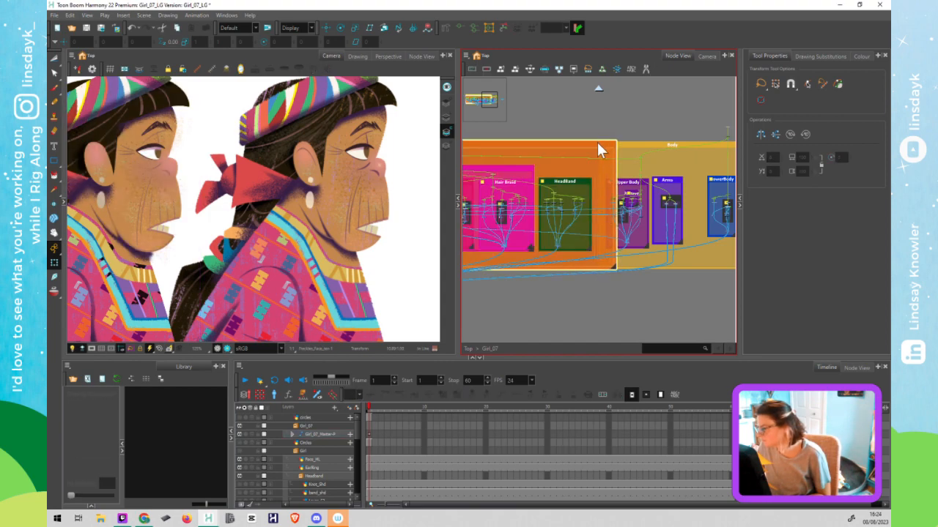
{"action": "left_click_drag", "start_coordinate": [587, 141], "coordinate": [577, 143]}
{"action": "left_click", "coordinate": [563, 114]}
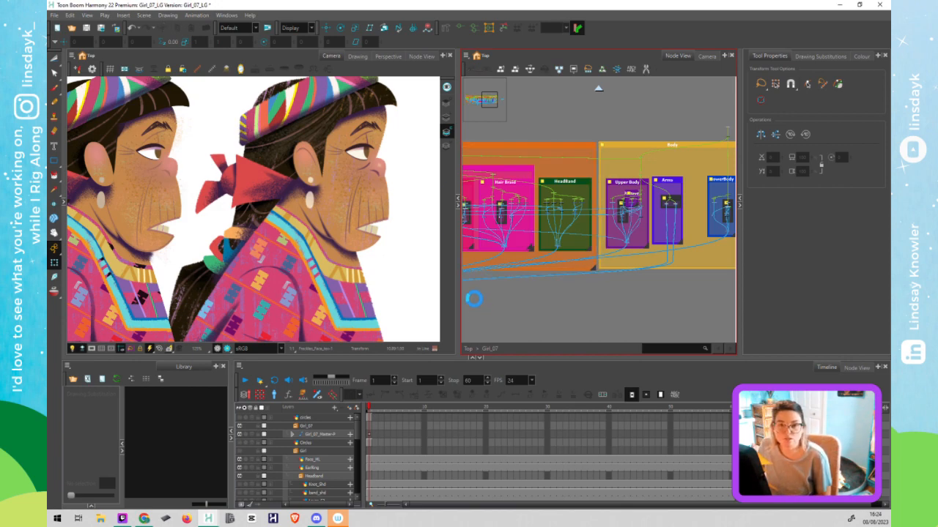
Nudge the Eye, Nose and Mouth groups slightly further left and bring the Eye backdrop in front of the Head backdrop
{"action": "left_click_drag", "start_coordinate": [487, 290], "coordinate": [692, 274]}
{"action": "left_click_drag", "start_coordinate": [529, 292], "coordinate": [633, 289]}
{"action": "left_click_drag", "start_coordinate": [661, 290], "coordinate": [689, 292]}
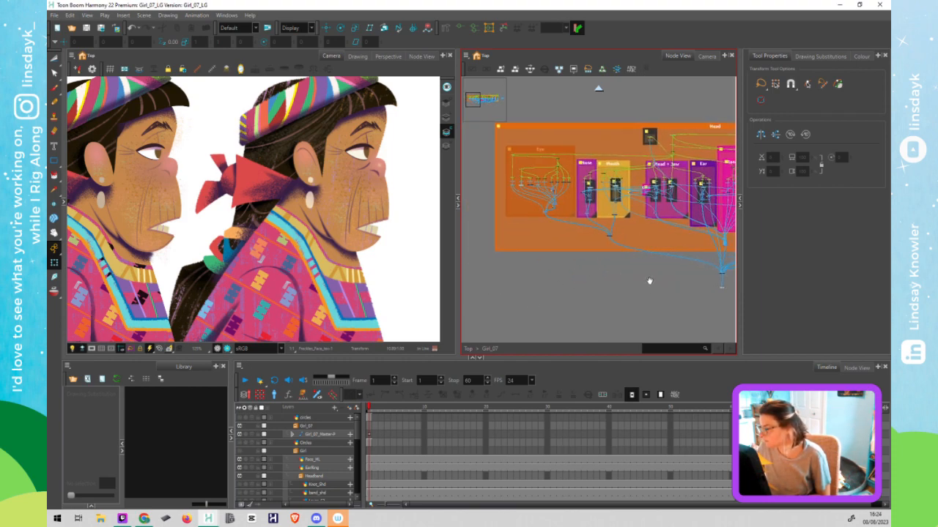
{"action": "left_click_drag", "start_coordinate": [489, 142], "coordinate": [633, 244]}
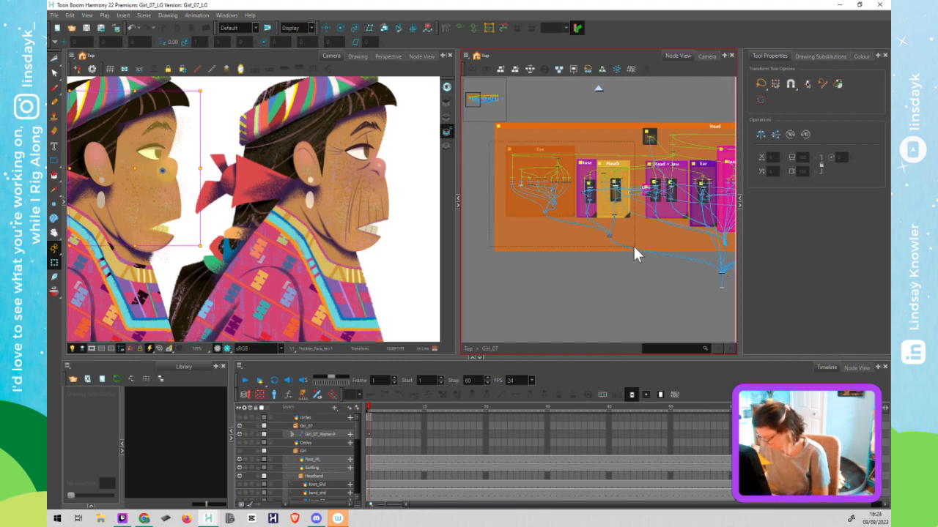
{"action": "key", "text": "Left"}
{"action": "key", "text": "Left"}
{"action": "key", "text": "Left"}
{"action": "key", "text": "Left"}
{"action": "key", "text": "Left"}
{"action": "key", "text": "Left"}
{"action": "key", "text": "Left"}
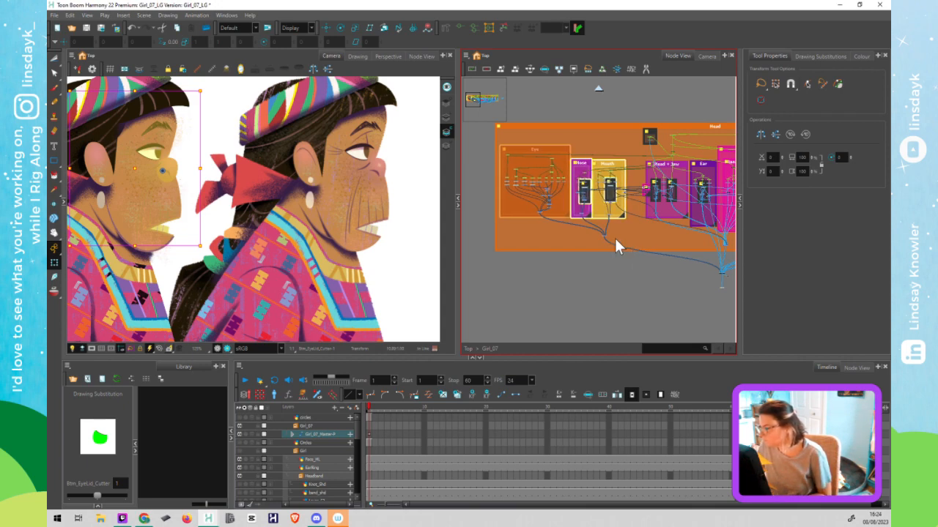
{"action": "left_click", "coordinate": [614, 236]}
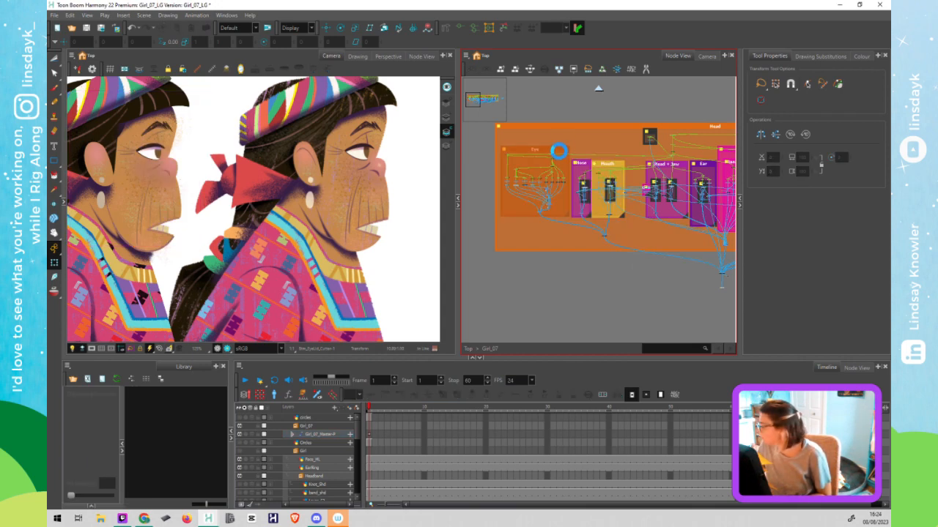
{"action": "left_click", "coordinate": [559, 151]}
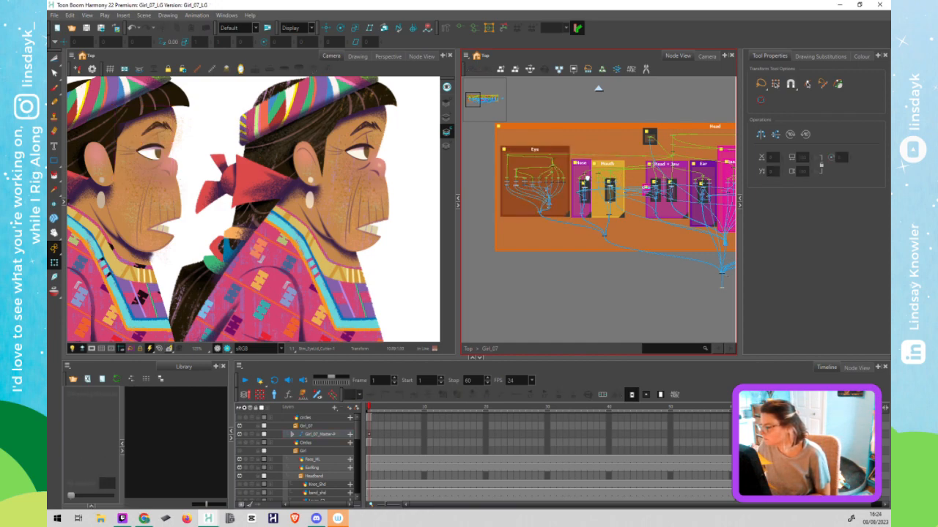
Move the face freckles group down into the gap between the Mouth and Head + Jaw groups
{"action": "left_click_drag", "start_coordinate": [649, 193], "coordinate": [611, 185]}
{"action": "scroll", "coordinate": [613, 188], "scroll_direction": "up", "scroll_amount": 5}
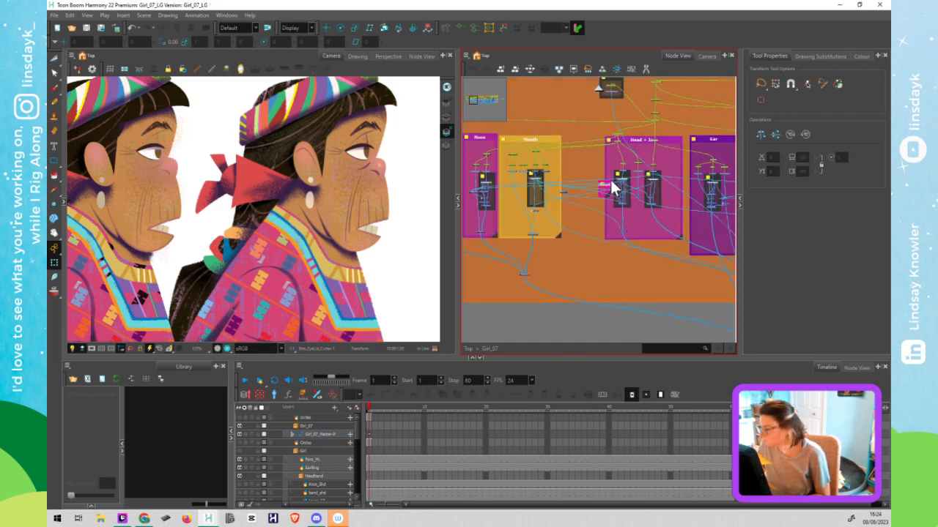
{"action": "scroll", "coordinate": [593, 141], "scroll_direction": "down", "scroll_amount": 6}
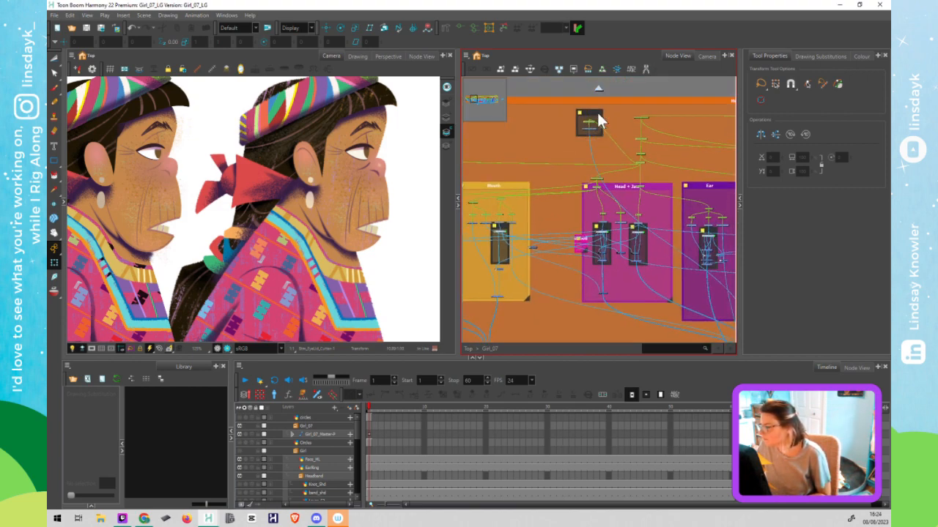
{"action": "left_click", "coordinate": [597, 115]}
{"action": "left_click_drag", "start_coordinate": [596, 114], "coordinate": [563, 205]}
{"action": "left_click_drag", "start_coordinate": [614, 270], "coordinate": [609, 257]}
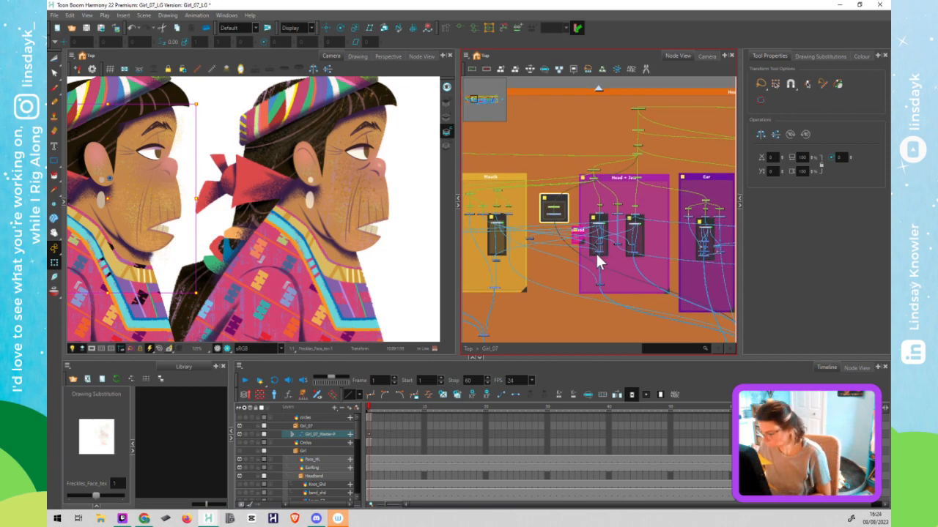
Select the jaw and head drawing nodes in the Head + Jaw group to check which artwork each one holds
{"action": "scroll", "coordinate": [596, 249], "scroll_direction": "up", "scroll_amount": 5}
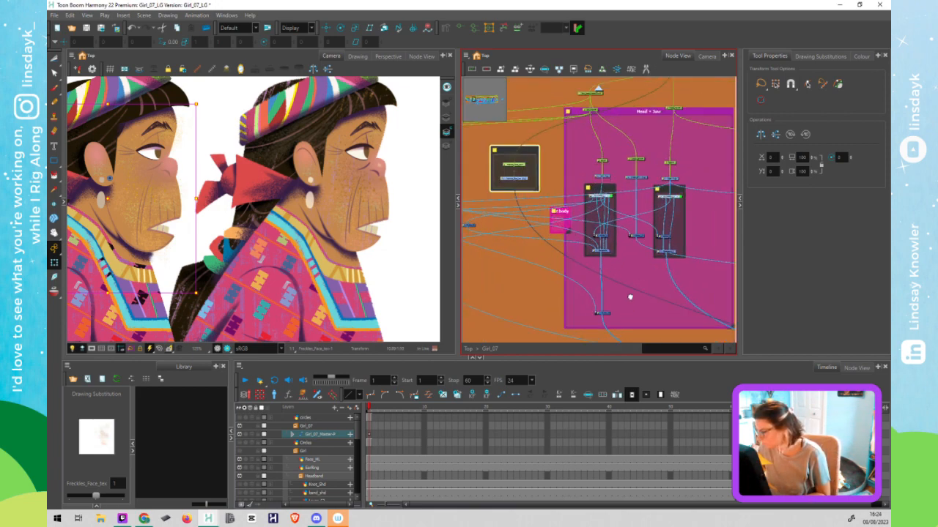
{"action": "left_click_drag", "start_coordinate": [630, 297], "coordinate": [633, 283]}
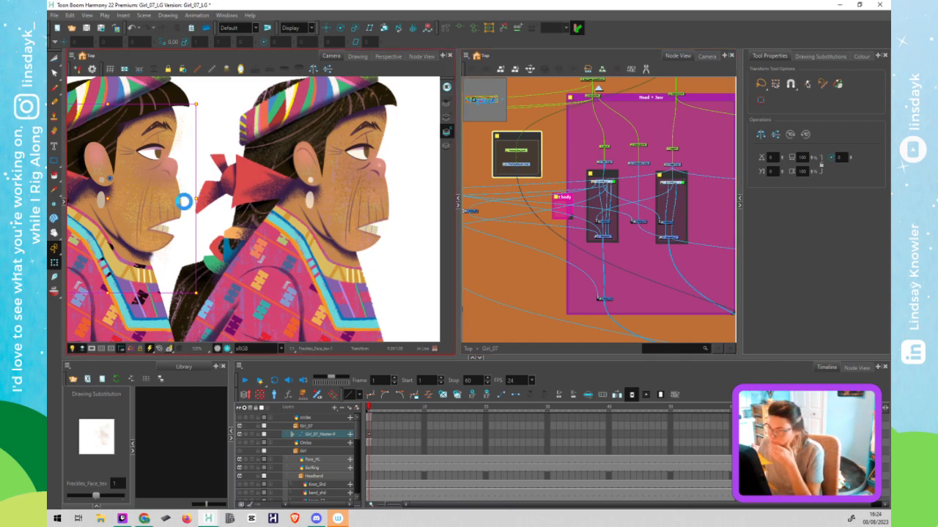
{"action": "scroll", "coordinate": [610, 170], "scroll_direction": "up", "scroll_amount": 1}
{"action": "scroll", "coordinate": [609, 169], "scroll_direction": "up", "scroll_amount": 2}
{"action": "left_click", "coordinate": [605, 163]}
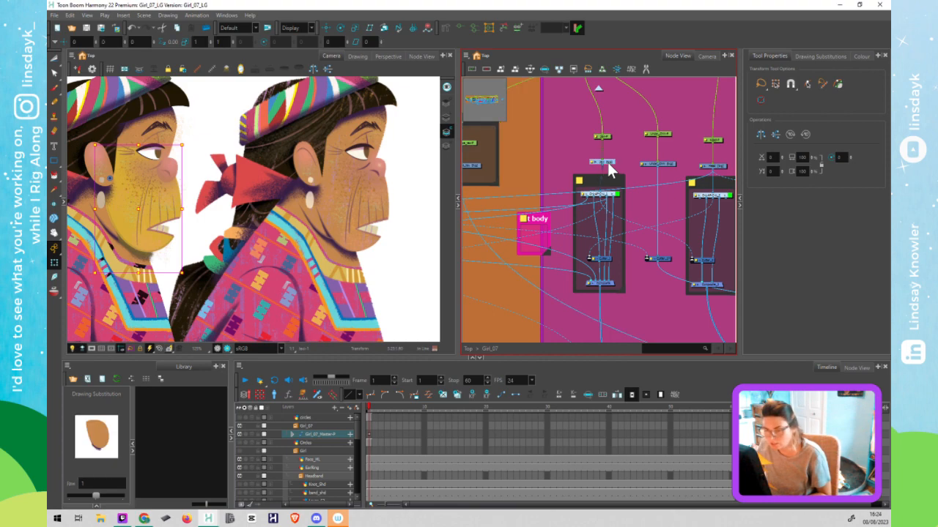
{"action": "left_click", "coordinate": [720, 167]}
{"action": "scroll", "coordinate": [640, 330], "scroll_direction": "down", "scroll_amount": 3}
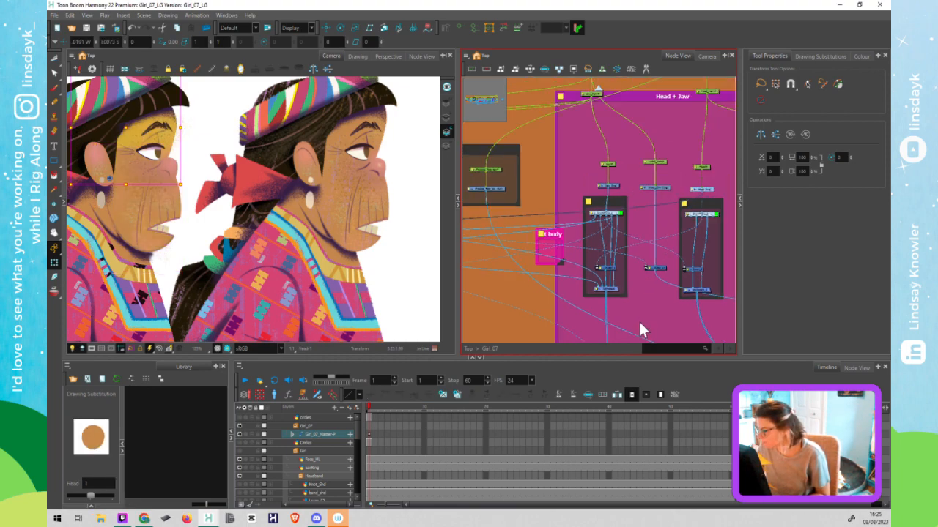
Select the jaw and head output nodes and trace their cables to the shared composite, then follow its other inputs back toward the Mouth group
{"action": "left_click", "coordinate": [669, 230]}
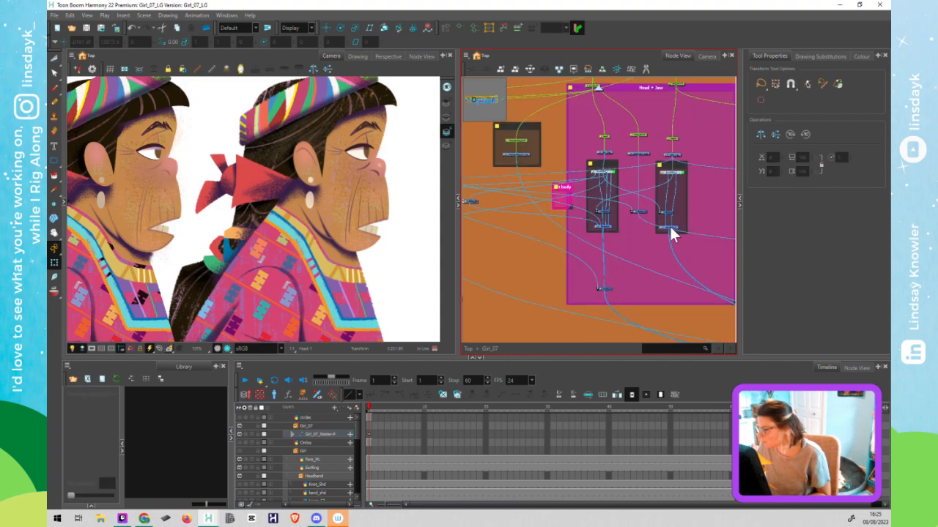
{"action": "left_click", "coordinate": [678, 226]}
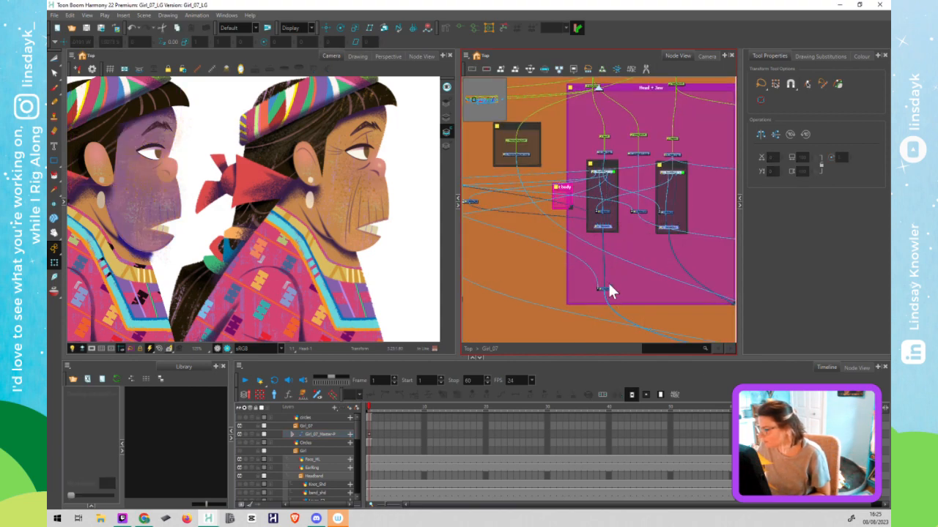
{"action": "scroll", "coordinate": [649, 302], "scroll_direction": "up", "scroll_amount": 5}
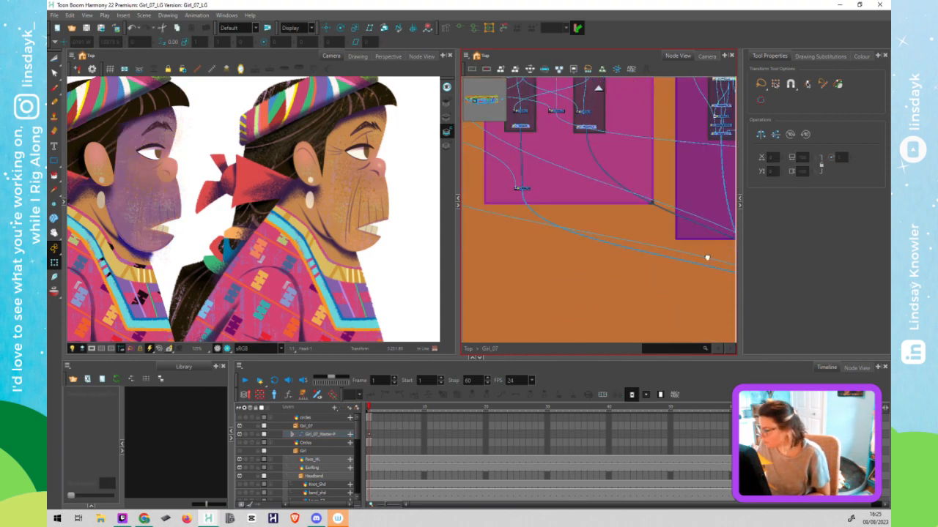
{"action": "left_click_drag", "start_coordinate": [548, 222], "coordinate": [446, 205]}
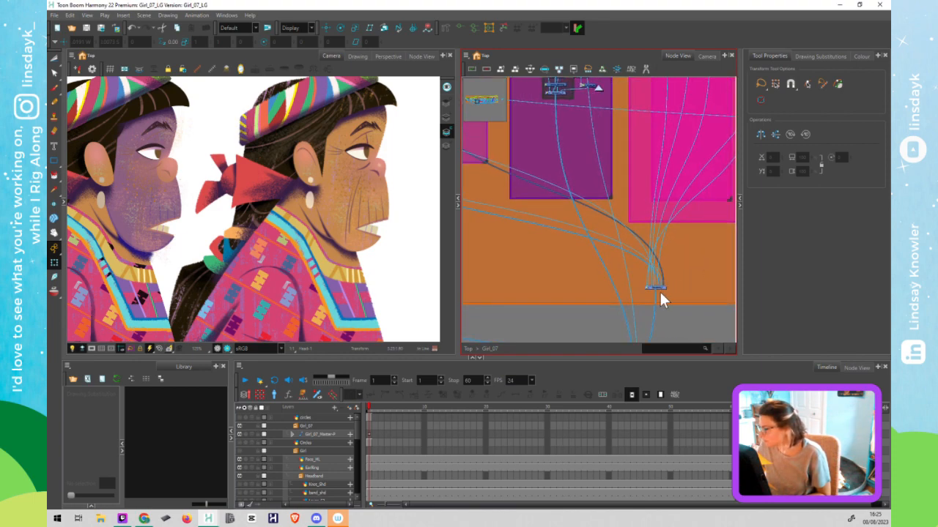
{"action": "left_click", "coordinate": [638, 253]}
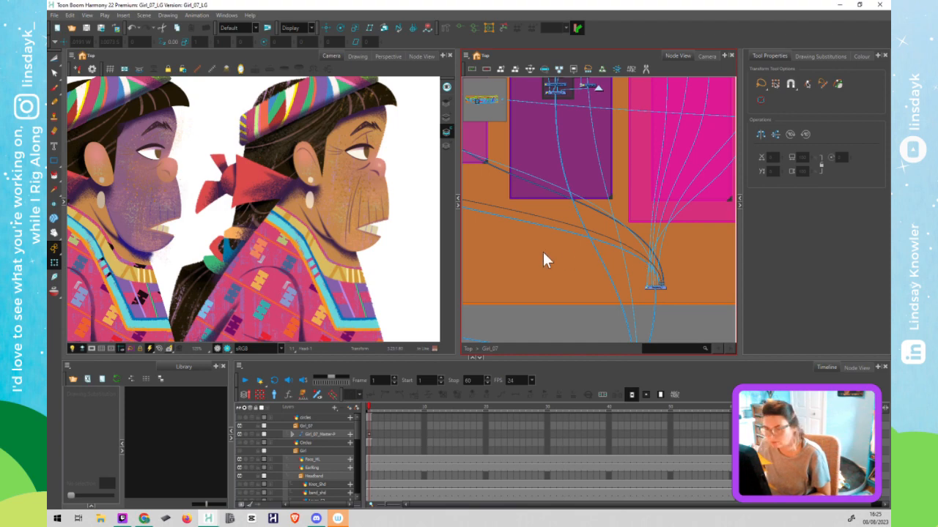
{"action": "left_click_drag", "start_coordinate": [570, 259], "coordinate": [742, 297]}
{"action": "mouse_move", "coordinate": [548, 236]}
{"action": "left_mouse_down"}
{"action": "mouse_move", "coordinate": [669, 265]}
{"action": "mouse_move", "coordinate": [655, 295]}
{"action": "mouse_move", "coordinate": [673, 324]}
{"action": "left_mouse_up"}
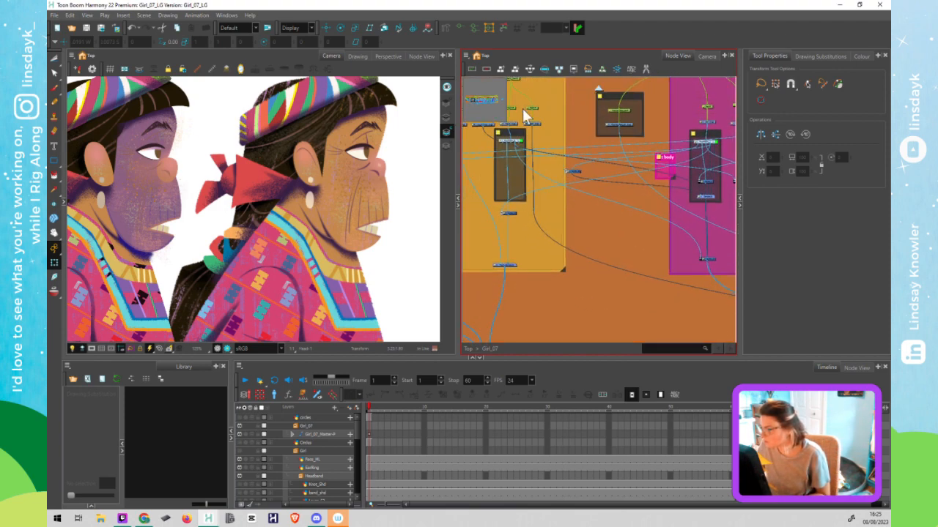
{"action": "scroll", "coordinate": [545, 115], "scroll_direction": "up", "scroll_amount": 2}
{"action": "scroll", "coordinate": [544, 114], "scroll_direction": "up", "scroll_amount": 2}
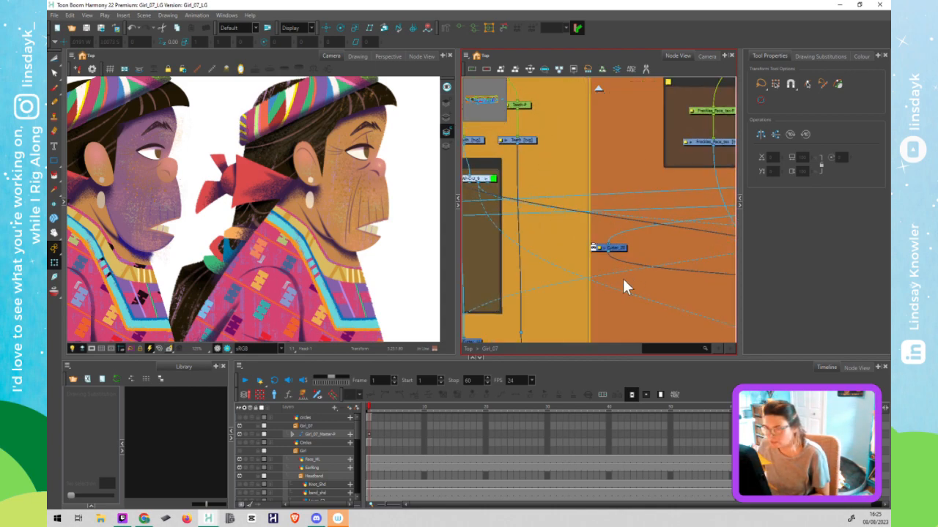
Follow the selected jaw and head cables to Composite_1 and shift the outermost incoming cable one port to the left
{"action": "scroll", "coordinate": [623, 285], "scroll_direction": "down", "scroll_amount": 4}
{"action": "scroll", "coordinate": [666, 297], "scroll_direction": "up", "scroll_amount": 2}
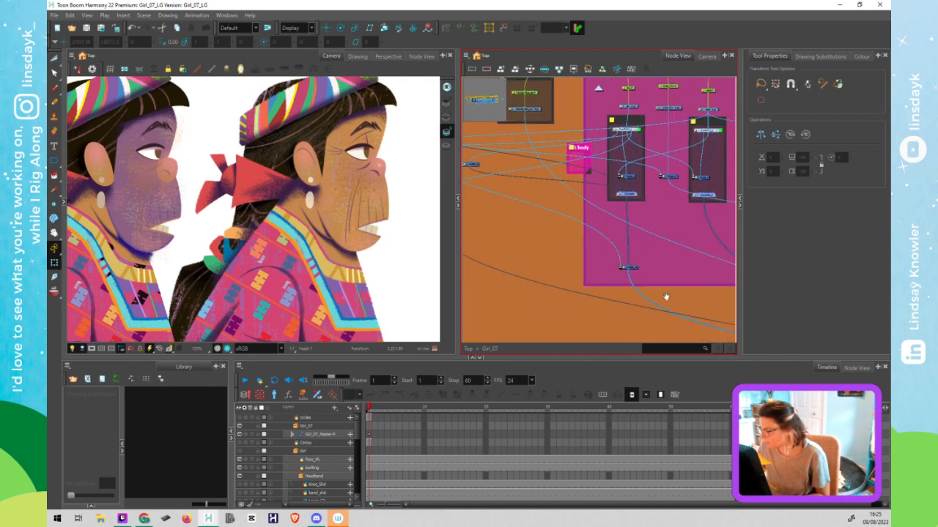
{"action": "scroll", "coordinate": [630, 259], "scroll_direction": "up", "scroll_amount": 5}
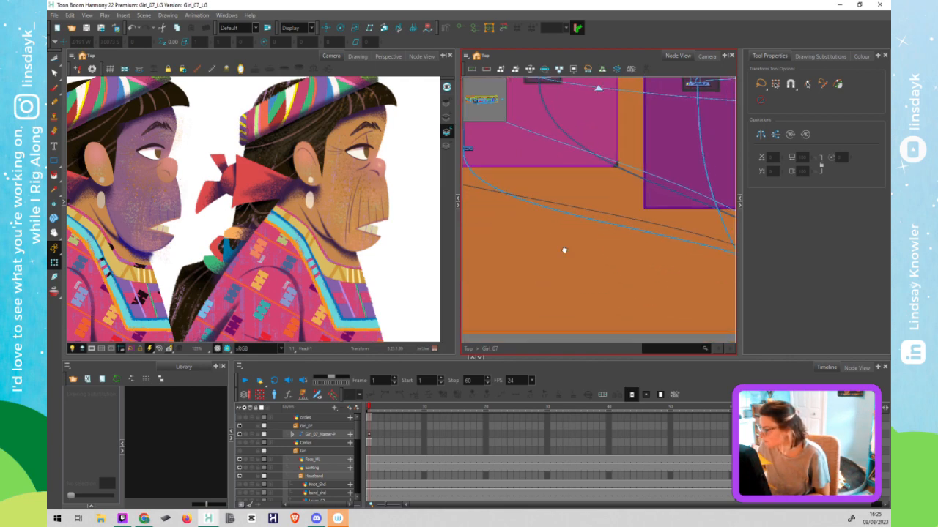
{"action": "scroll", "coordinate": [561, 253], "scroll_direction": "down", "scroll_amount": 3}
{"action": "scroll", "coordinate": [660, 295], "scroll_direction": "up", "scroll_amount": 2}
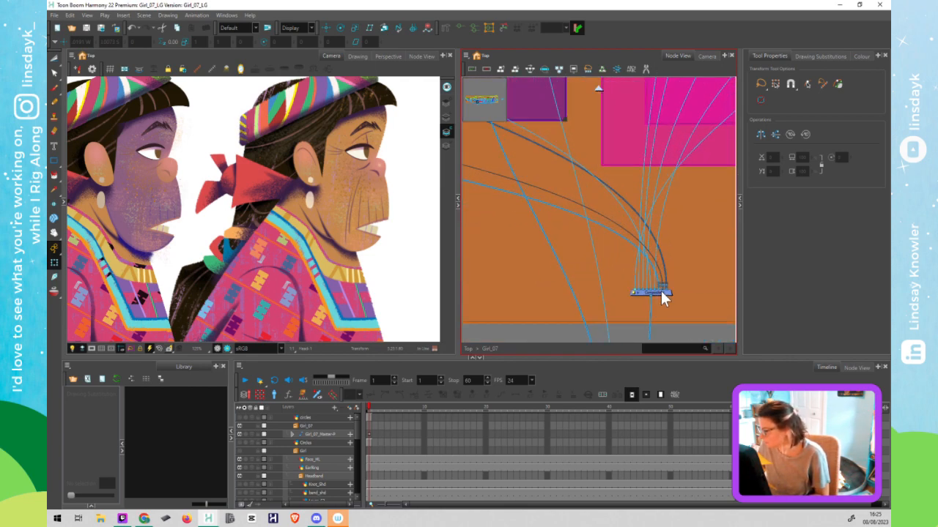
{"action": "scroll", "coordinate": [663, 295], "scroll_direction": "up", "scroll_amount": 2}
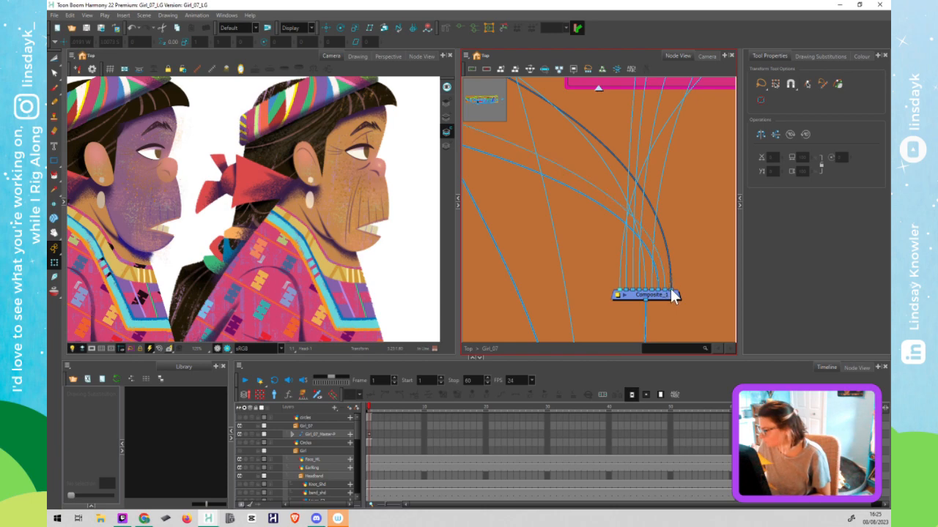
{"action": "left_click_drag", "start_coordinate": [671, 289], "coordinate": [664, 290]}
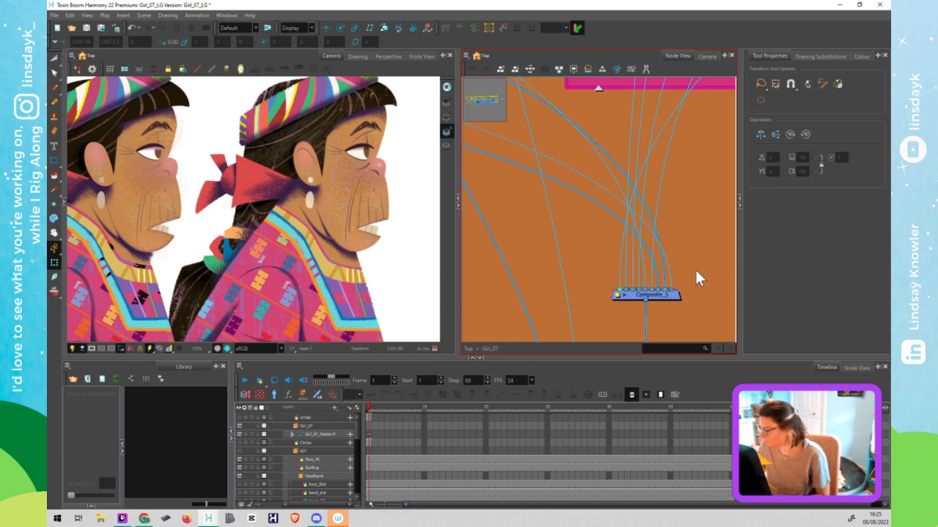
Select the face freckles group, follow its output cable to Composite_1 and move that cable one port to the right
{"action": "scroll", "coordinate": [694, 270], "scroll_direction": "down", "scroll_amount": 3}
{"action": "left_click_drag", "start_coordinate": [516, 218], "coordinate": [675, 330]}
{"action": "left_click_drag", "start_coordinate": [625, 280], "coordinate": [625, 288]}
{"action": "left_click_drag", "start_coordinate": [466, 144], "coordinate": [519, 159]}
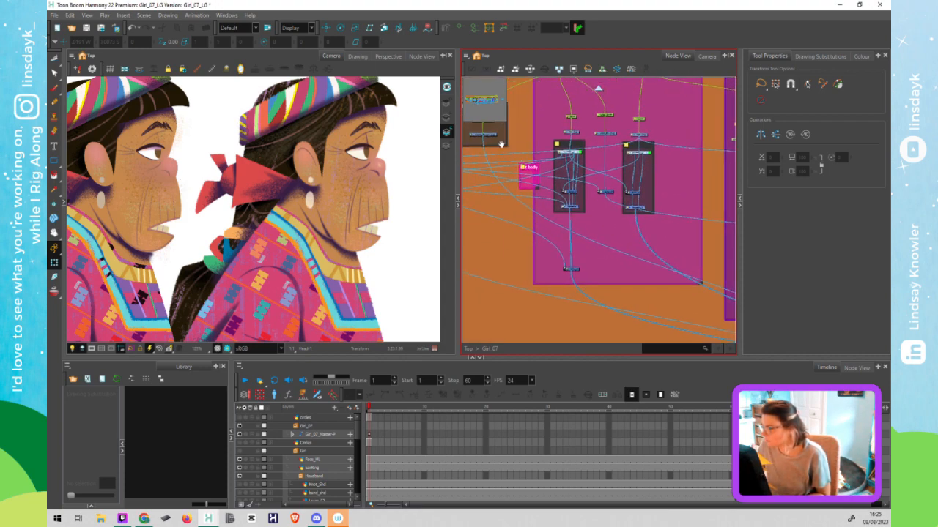
{"action": "left_click_drag", "start_coordinate": [519, 121], "coordinate": [535, 134]}
{"action": "left_click", "coordinate": [516, 121]}
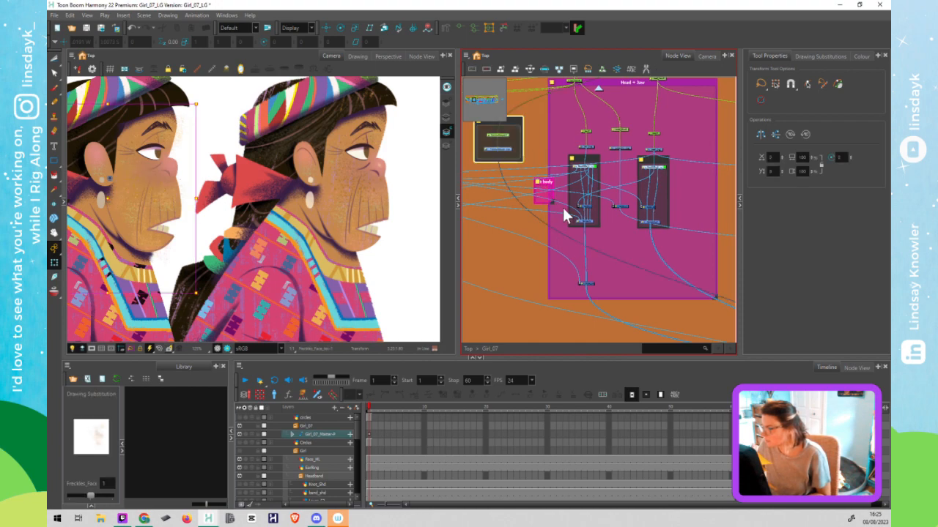
{"action": "left_click_drag", "start_coordinate": [712, 308], "coordinate": [575, 205]}
{"action": "left_click_drag", "start_coordinate": [719, 332], "coordinate": [614, 225]}
{"action": "left_click_drag", "start_coordinate": [681, 276], "coordinate": [663, 275]}
{"action": "scroll", "coordinate": [694, 267], "scroll_direction": "up", "scroll_amount": 3}
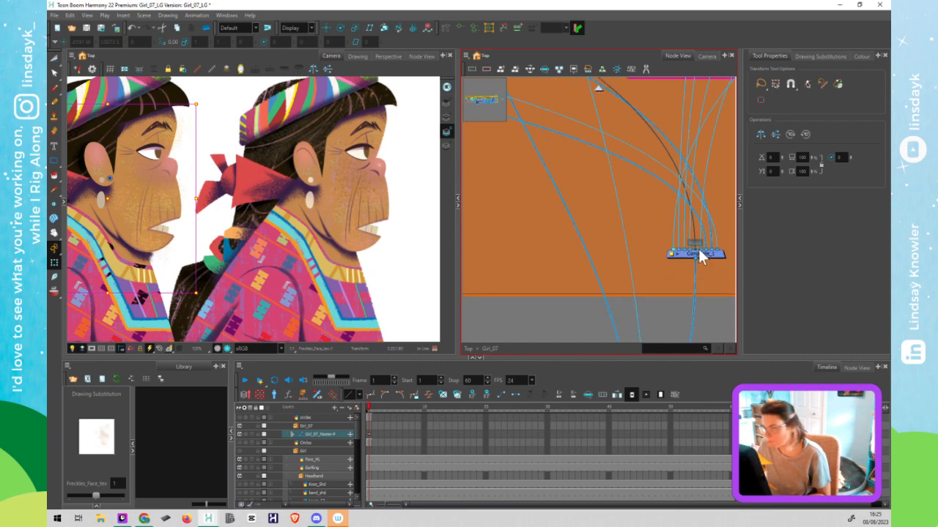
{"action": "left_click", "coordinate": [699, 250]}
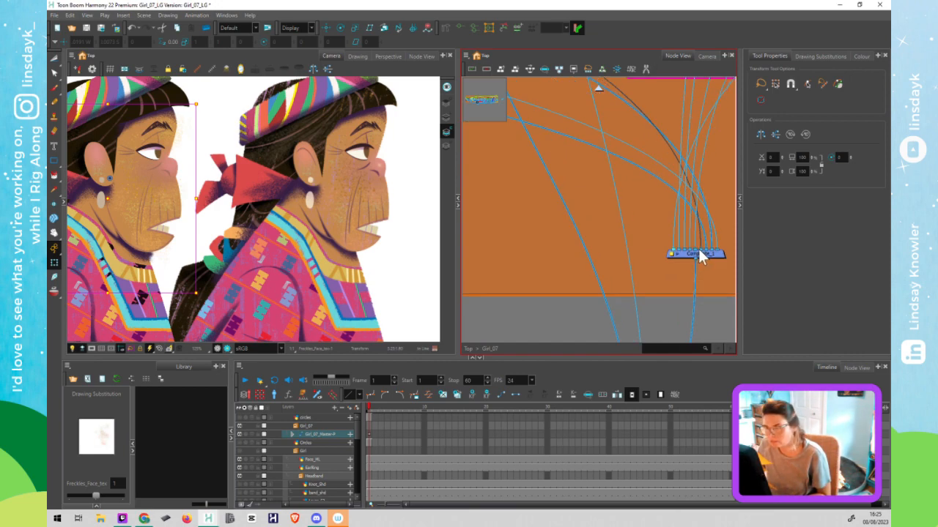
Insert a copy of the lowest Head + Jaw cutter on the freckles cable, and move the loose cutter beside the Mouth group into the cut body backdrop
{"action": "scroll", "coordinate": [701, 253], "scroll_direction": "down", "scroll_amount": 3}
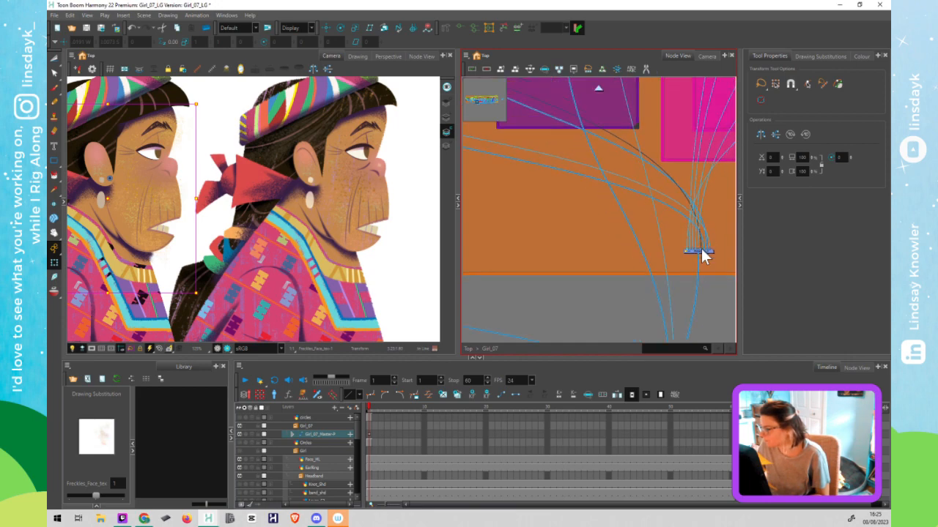
{"action": "left_click_drag", "start_coordinate": [497, 204], "coordinate": [632, 308]}
{"action": "left_click_drag", "start_coordinate": [548, 203], "coordinate": [669, 278]}
{"action": "left_click", "coordinate": [635, 262]}
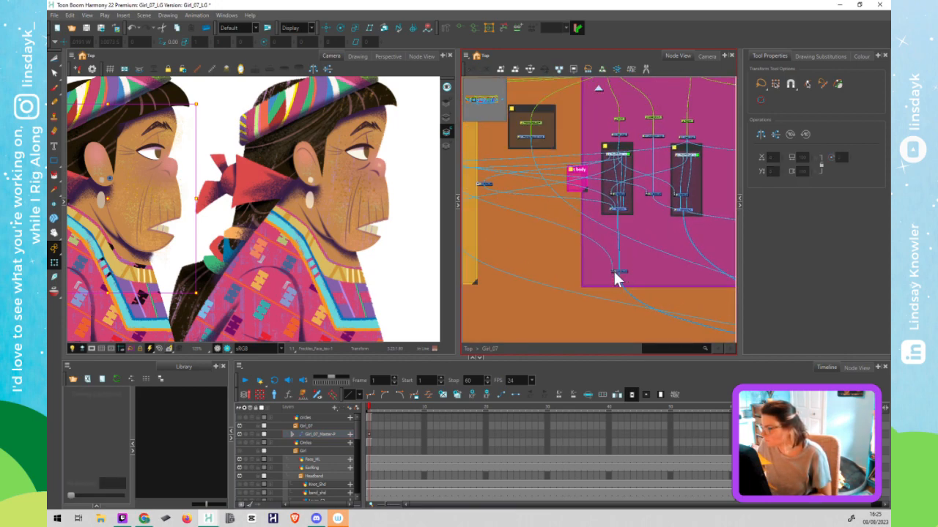
{"action": "left_click", "coordinate": [622, 271]}
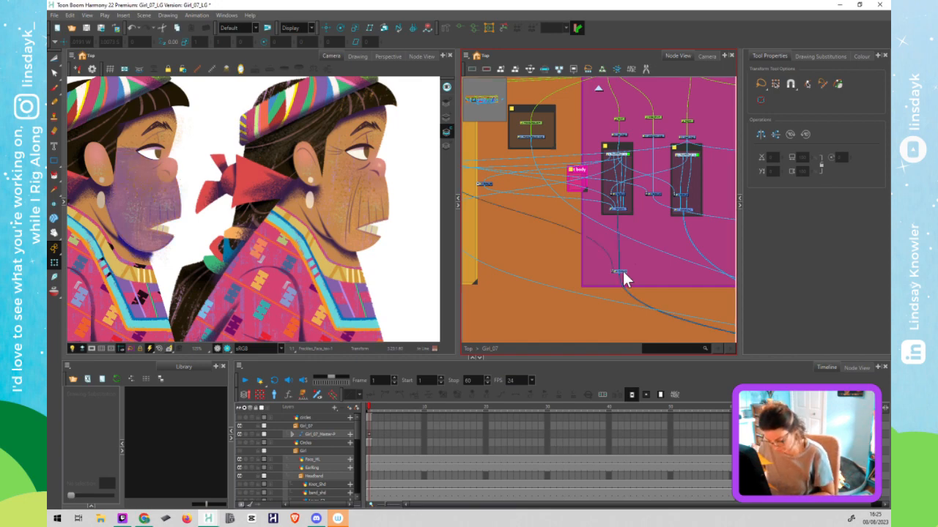
{"action": "left_click", "coordinate": [543, 166]}
{"action": "key", "text": "ctrl+v"}
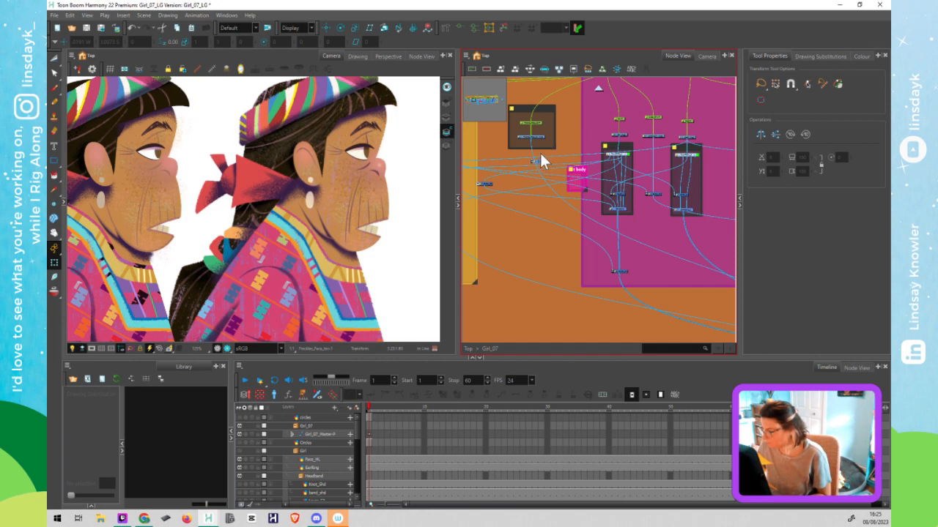
{"action": "left_click_drag", "start_coordinate": [537, 151], "coordinate": [538, 272]}
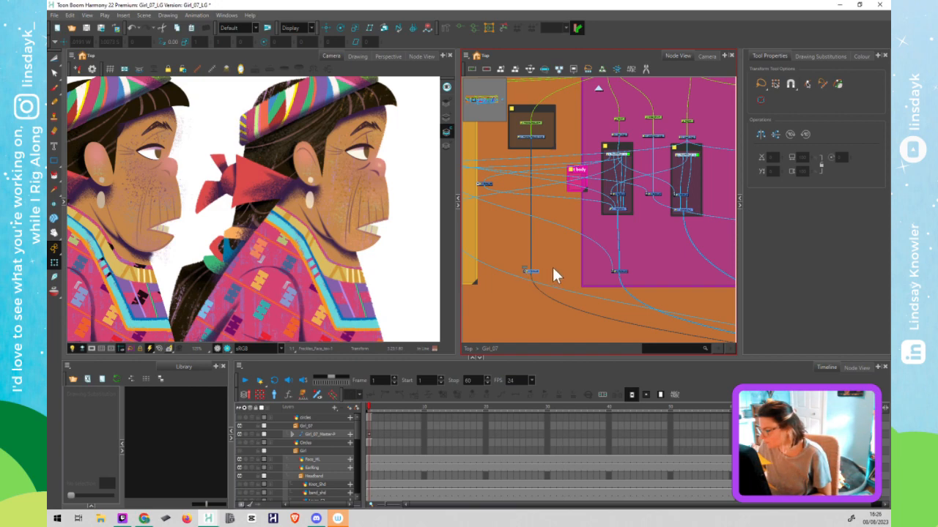
{"action": "left_click_drag", "start_coordinate": [486, 185], "coordinate": [578, 192]}
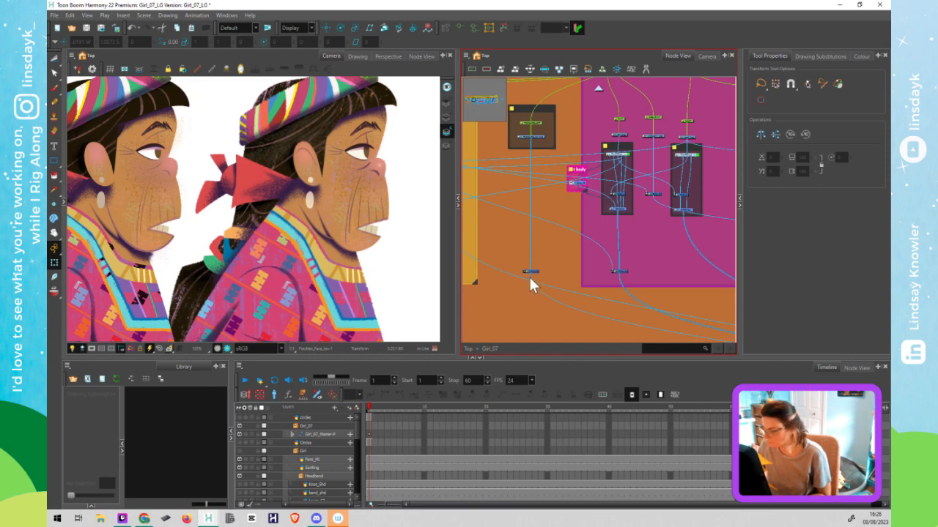
Add a composite node just above the freckles cutter and connect its output to the cutter's matte input
{"action": "scroll", "coordinate": [528, 274], "scroll_direction": "up", "scroll_amount": 3}
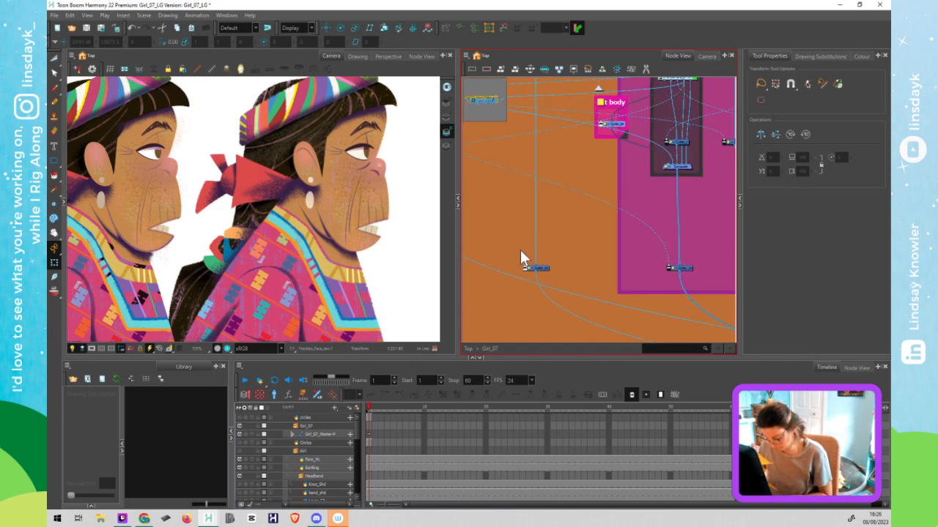
{"action": "key", "text": "ctrl+z"}
{"action": "left_click_drag", "start_coordinate": [625, 153], "coordinate": [534, 212]}
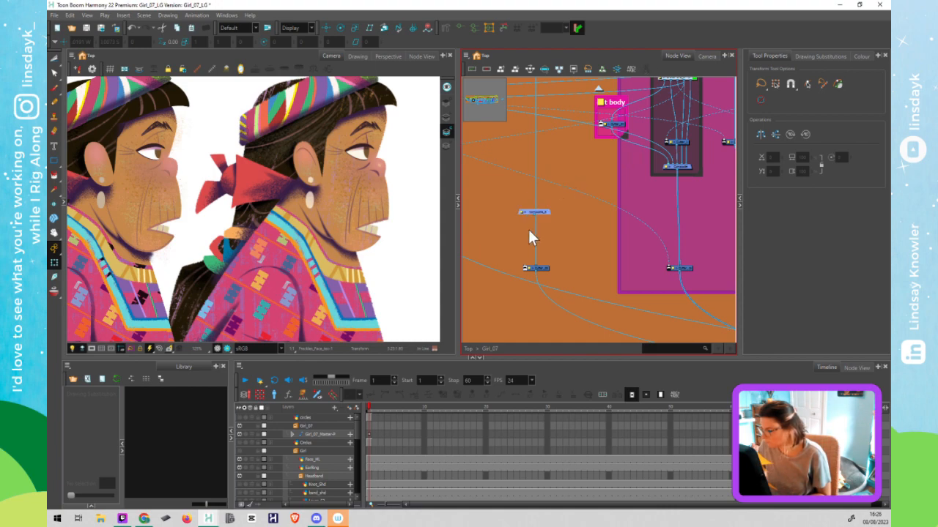
{"action": "left_click_drag", "start_coordinate": [528, 265], "coordinate": [526, 266]}
{"action": "left_click", "coordinate": [564, 243]}
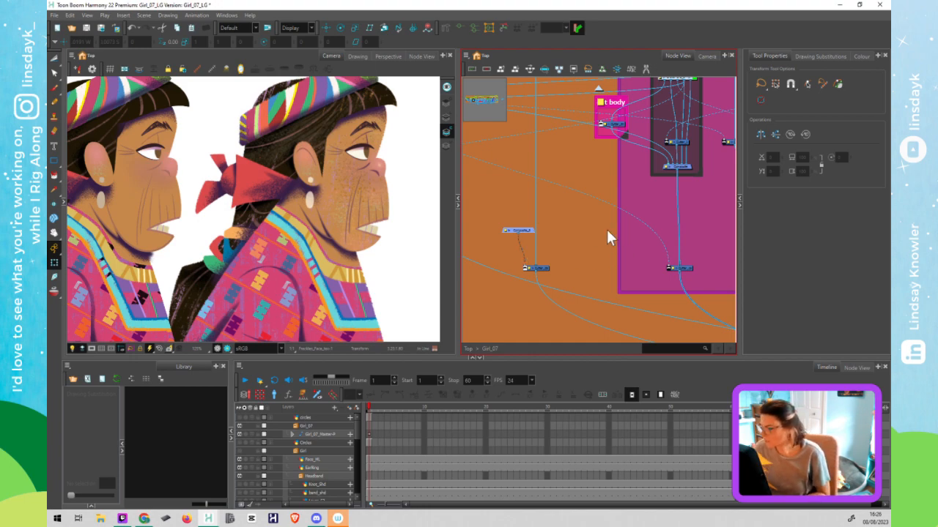
Check the jaw artwork, and connect the jaw and head drawing nodes to the composite feeding the freckles cutter
{"action": "scroll", "coordinate": [652, 191], "scroll_direction": "down", "scroll_amount": 3}
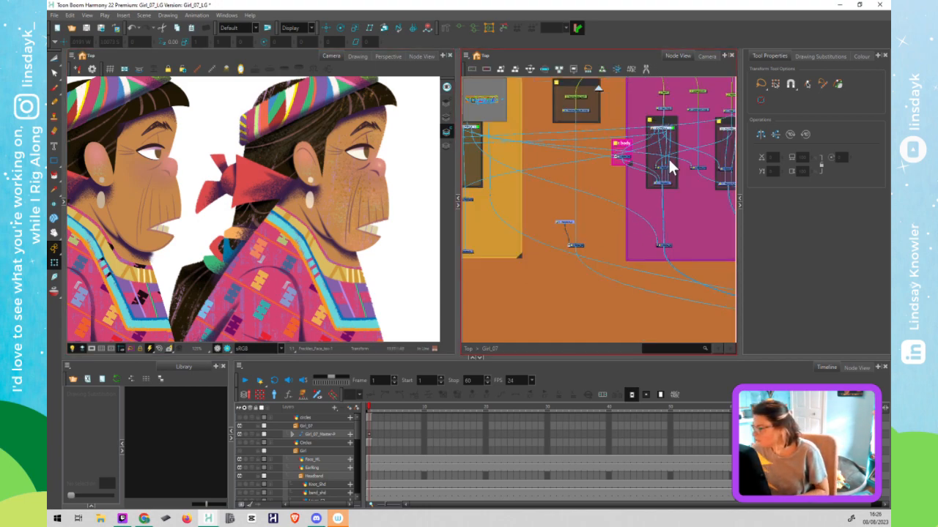
{"action": "scroll", "coordinate": [670, 147], "scroll_direction": "up", "scroll_amount": 2}
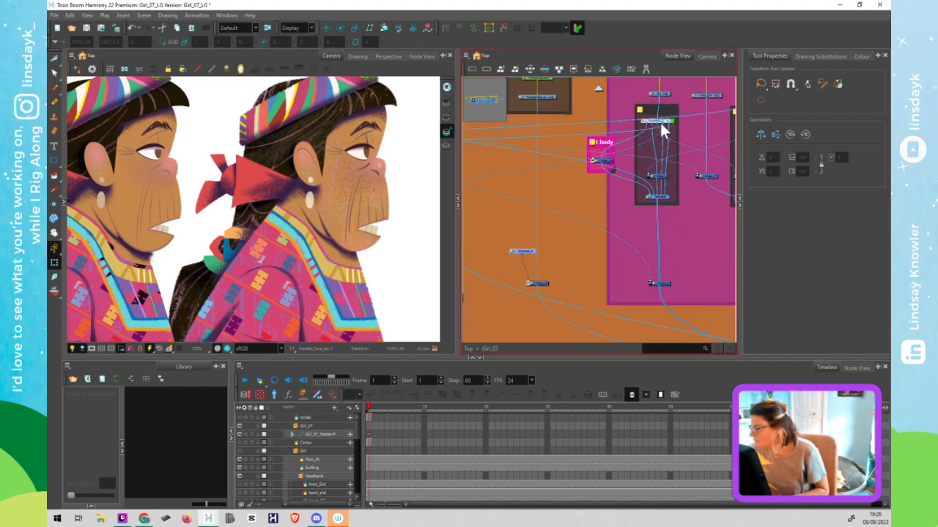
{"action": "left_click", "coordinate": [133, 215]}
{"action": "key", "text": "alt+s"}
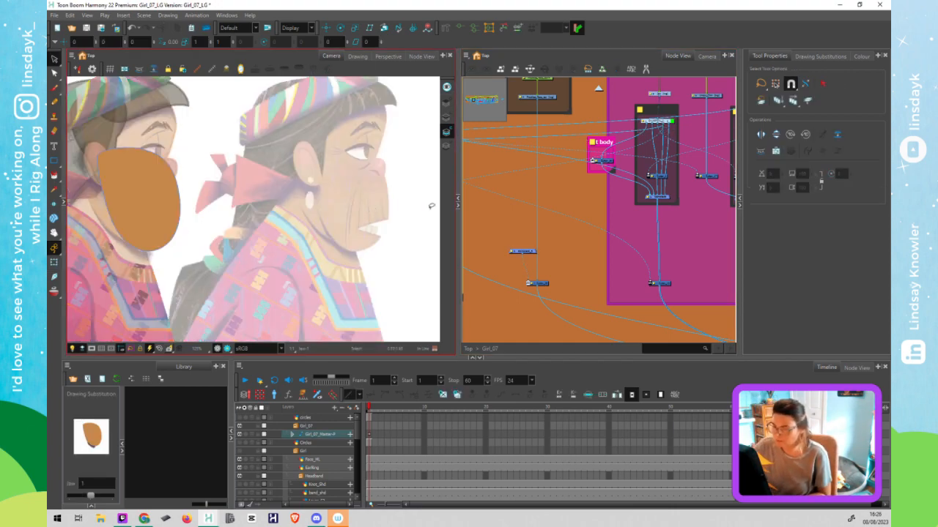
{"action": "key", "text": "shift+t"}
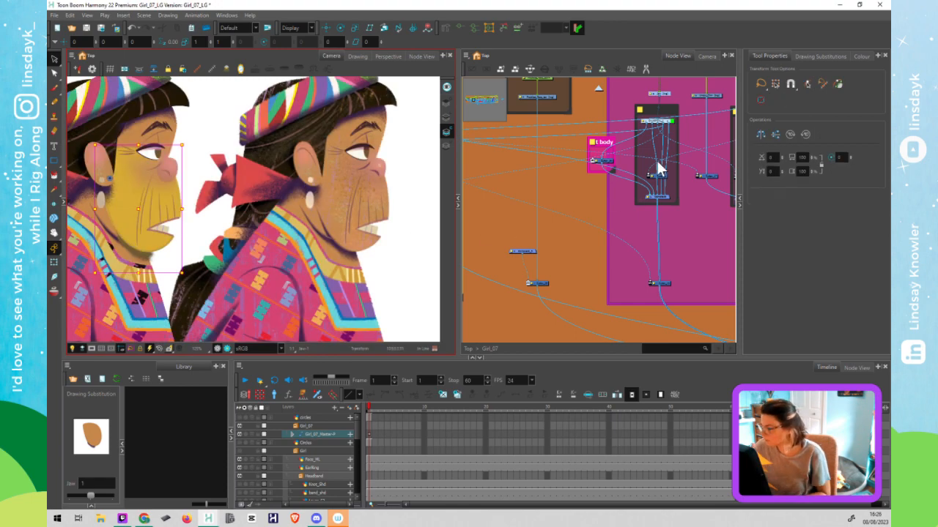
{"action": "left_click_drag", "start_coordinate": [663, 124], "coordinate": [529, 251]}
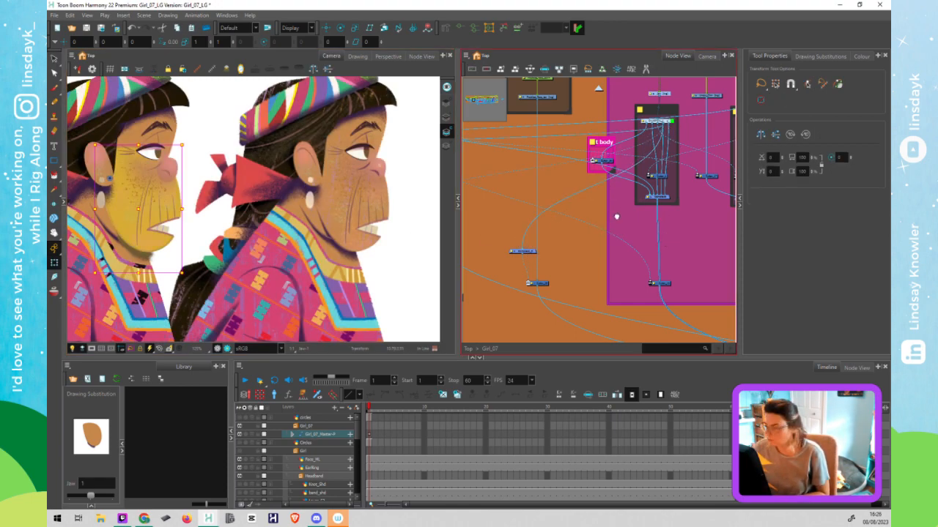
{"action": "left_click_drag", "start_coordinate": [734, 155], "coordinate": [648, 153]}
{"action": "left_click_drag", "start_coordinate": [673, 124], "coordinate": [537, 203]}
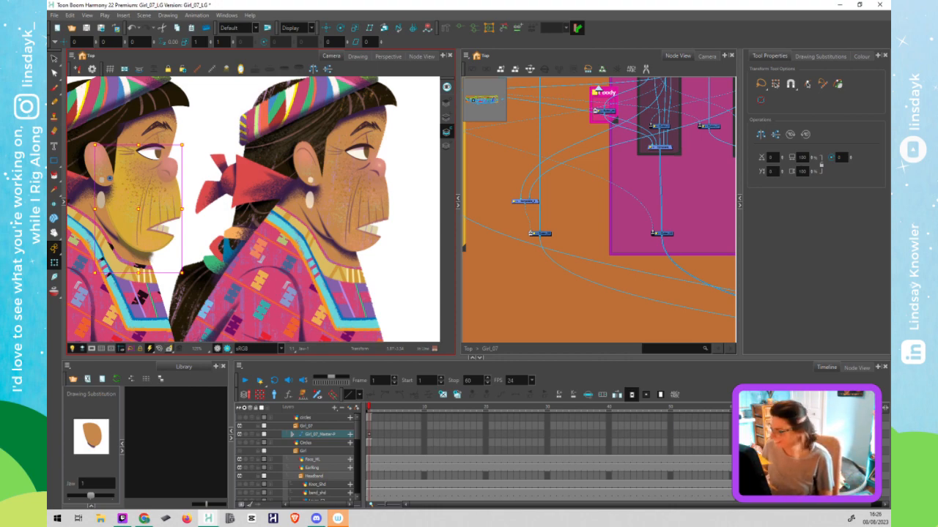
{"action": "left_click", "coordinate": [388, 239]}
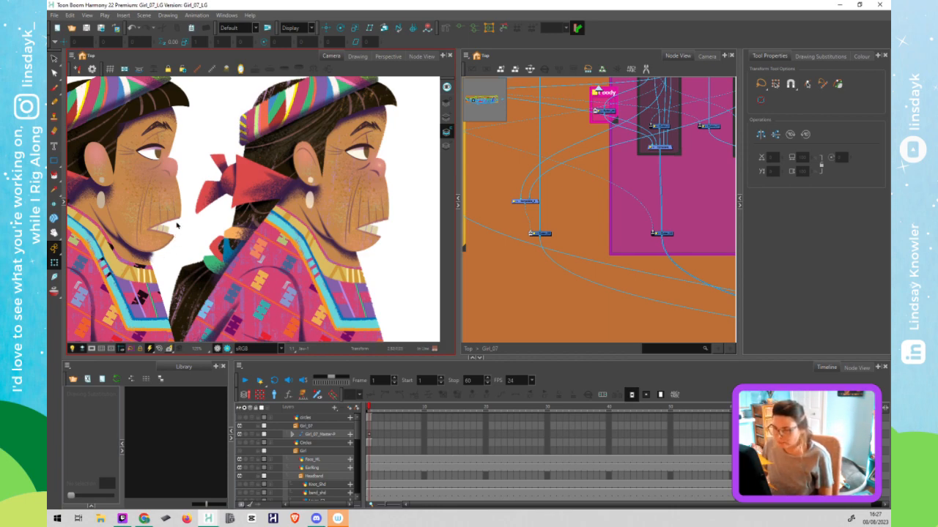
Select the mouth drawing on the character and locate its node in the Mouth group
{"action": "left_click", "coordinate": [175, 221]}
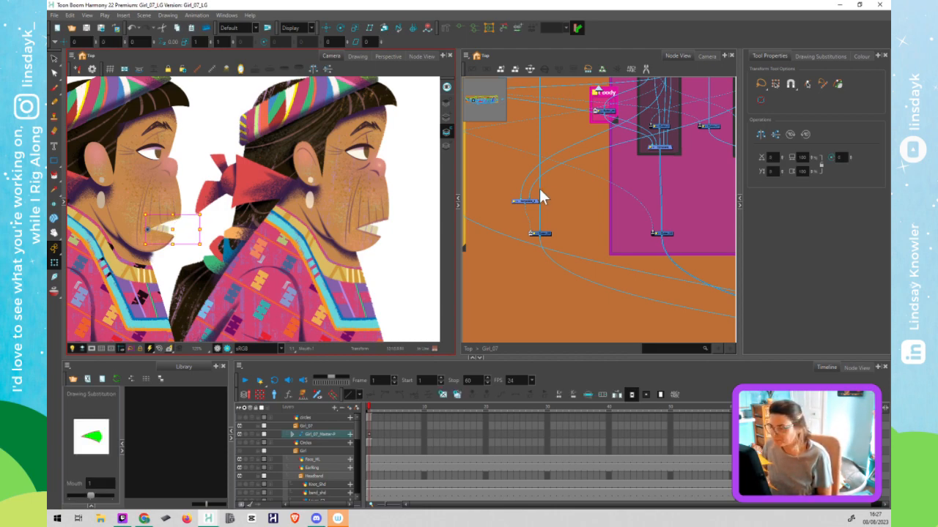
{"action": "left_click_drag", "start_coordinate": [605, 252], "coordinate": [595, 147]}
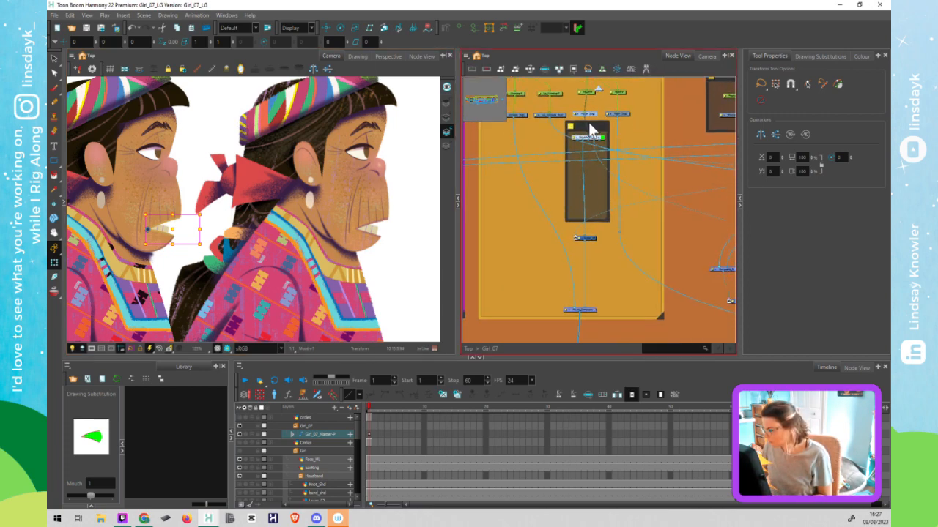
{"action": "left_click", "coordinate": [168, 235]}
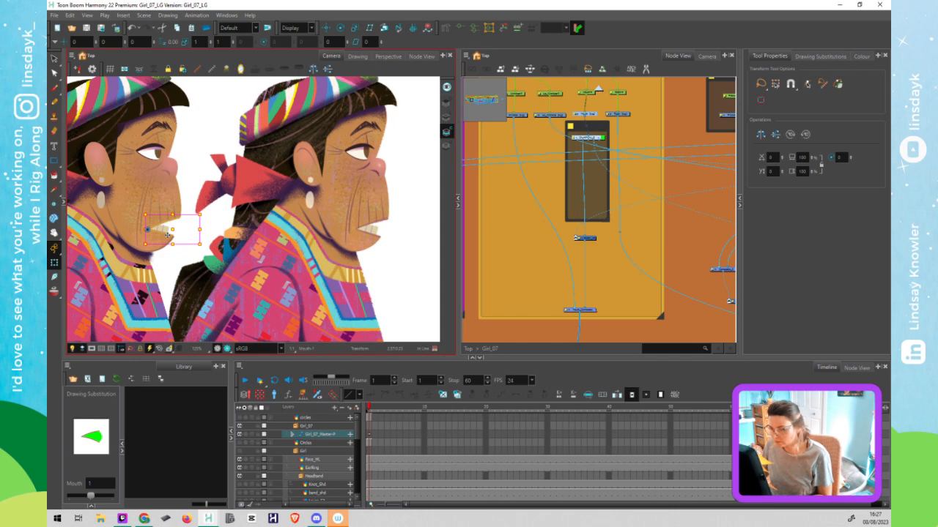
{"action": "left_click", "coordinate": [637, 126]}
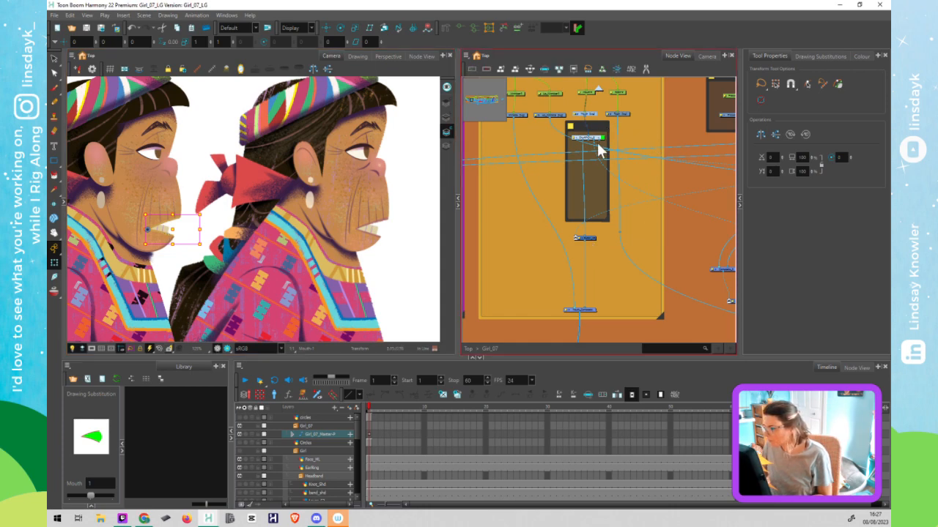
Disable and re-enable the Mouth group's cutter to check its effect, and trace its matte cable toward the cut body and jaw nodes
{"action": "left_click", "coordinate": [592, 240]}
{"action": "left_click_drag", "start_coordinate": [657, 230], "coordinate": [565, 233]}
{"action": "key", "text": "d"}
{"action": "key", "text": "a"}
{"action": "left_click_drag", "start_coordinate": [649, 234], "coordinate": [537, 254]}
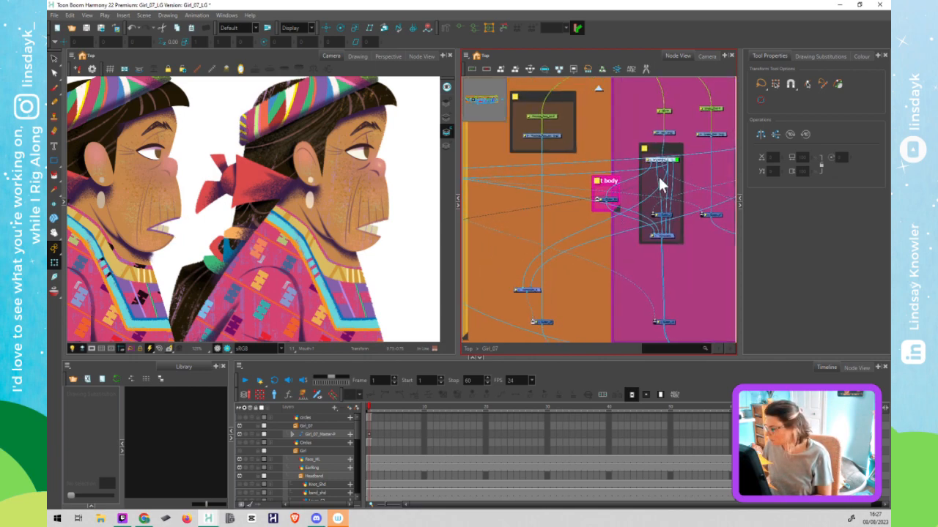
{"action": "scroll", "coordinate": [660, 170], "scroll_direction": "up", "scroll_amount": 2}
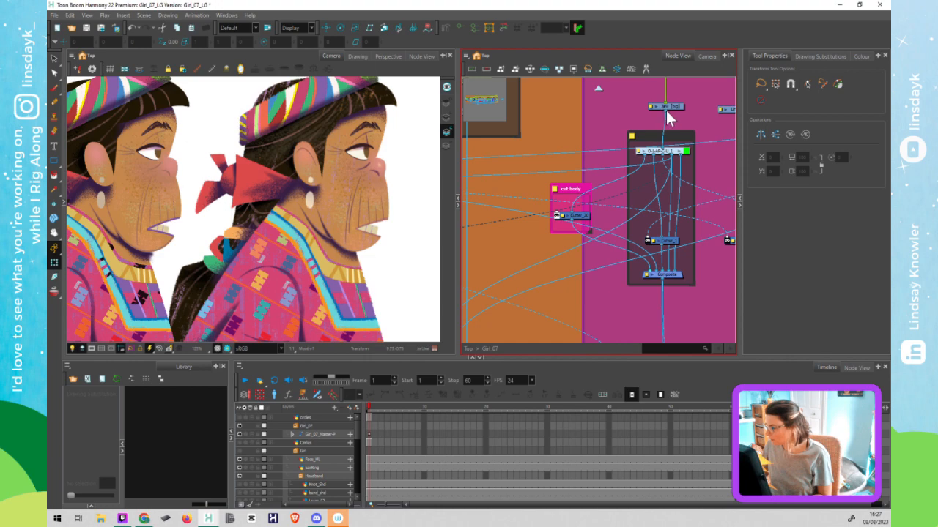
{"action": "left_click_drag", "start_coordinate": [665, 110], "coordinate": [579, 189]}
Zoom in on the mouth and chin, then select the freckles texture and check its artwork in isolation
{"action": "scroll", "coordinate": [152, 224], "scroll_direction": "up", "scroll_amount": 2}
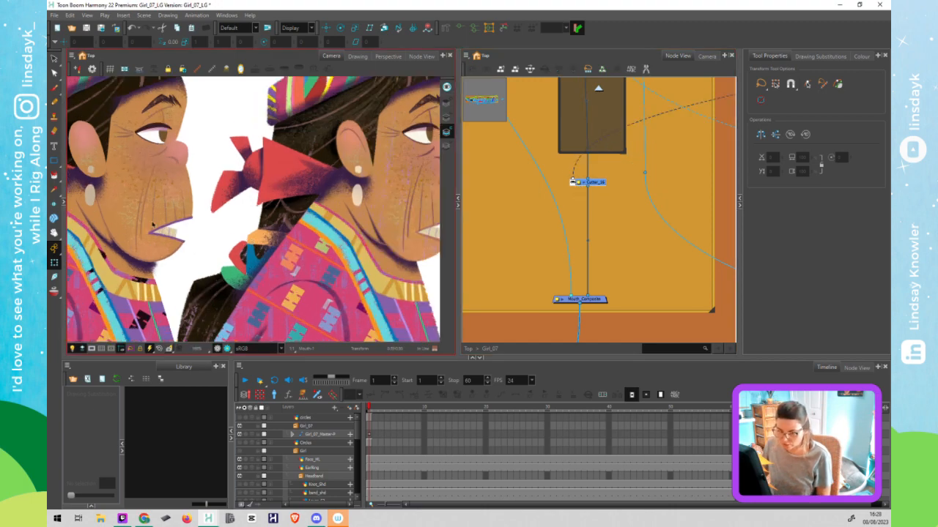
{"action": "scroll", "coordinate": [152, 224], "scroll_direction": "up", "scroll_amount": 3}
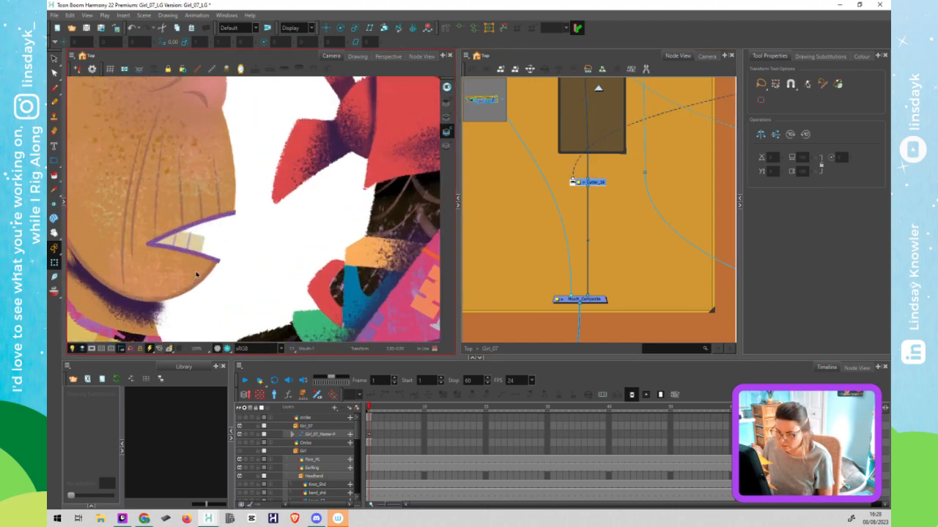
{"action": "scroll", "coordinate": [196, 274], "scroll_direction": "down", "scroll_amount": 3}
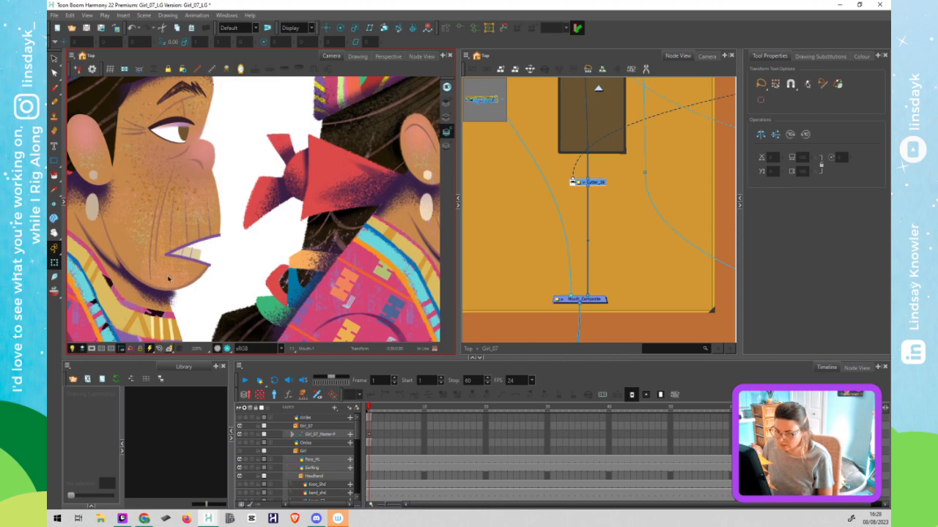
{"action": "left_click", "coordinate": [168, 275]}
{"action": "key", "text": "alt+s"}
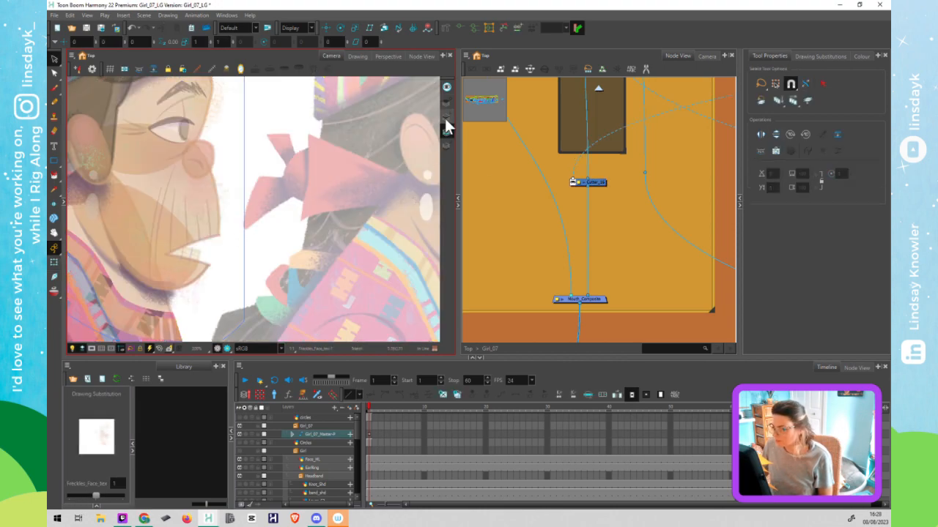
{"action": "key", "text": "shift+t"}
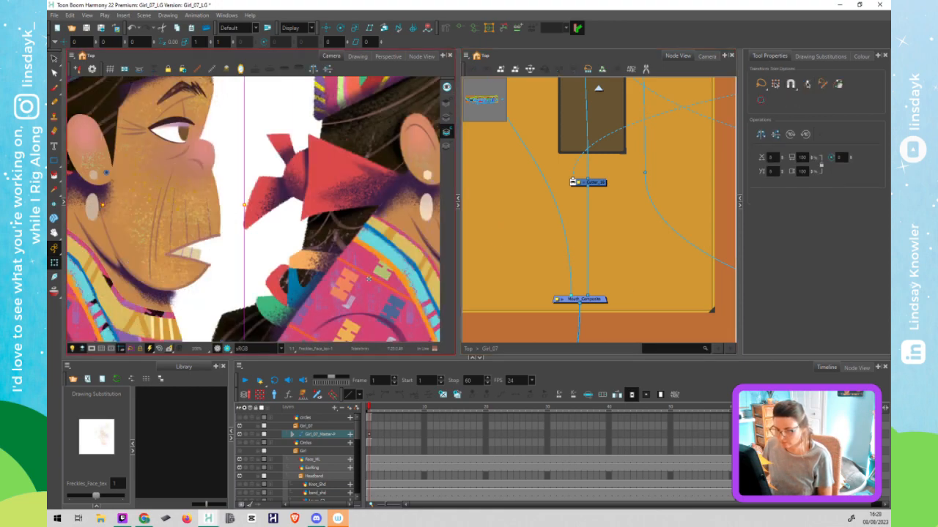
Locate the Freckles_Face_tex drawing node in the network and look at its layer properties
{"action": "key", "text": "o"}
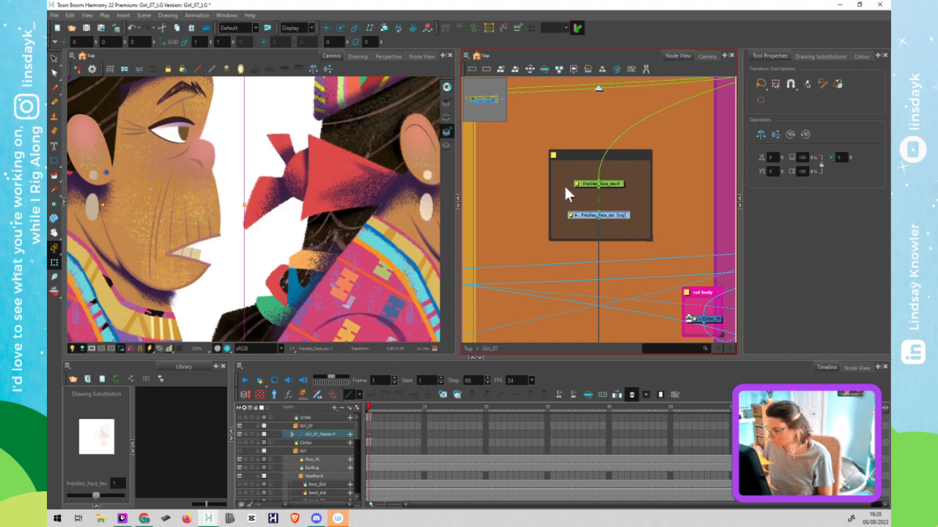
{"action": "left_click", "coordinate": [571, 215]}
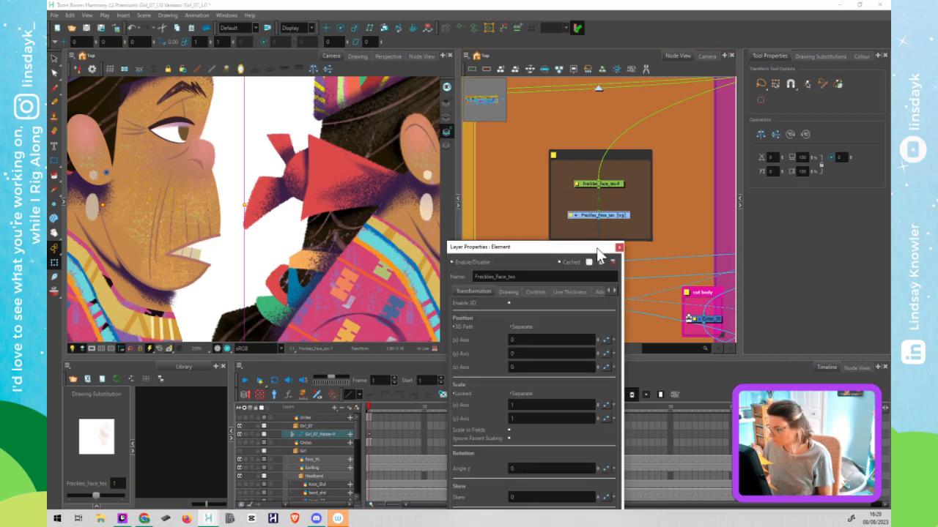
{"action": "left_click", "coordinate": [619, 247]}
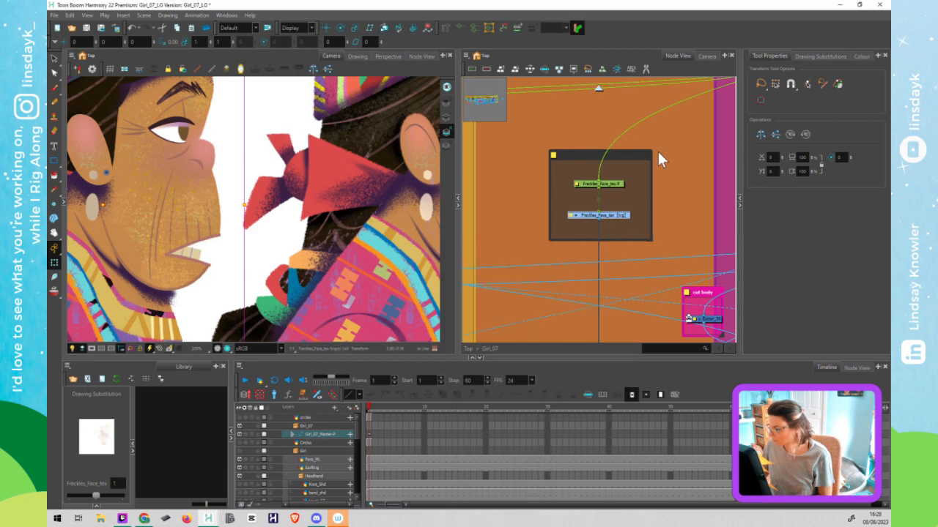
Name the backdrop around the face freckles nodes "Head texture"
{"action": "scroll", "coordinate": [647, 148], "scroll_direction": "down", "scroll_amount": 5}
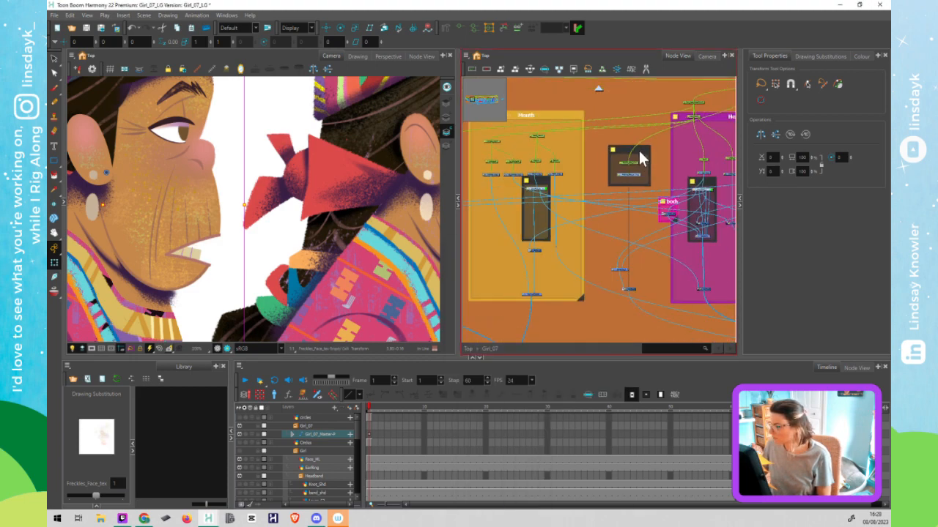
{"action": "left_click_drag", "start_coordinate": [662, 152], "coordinate": [638, 153]}
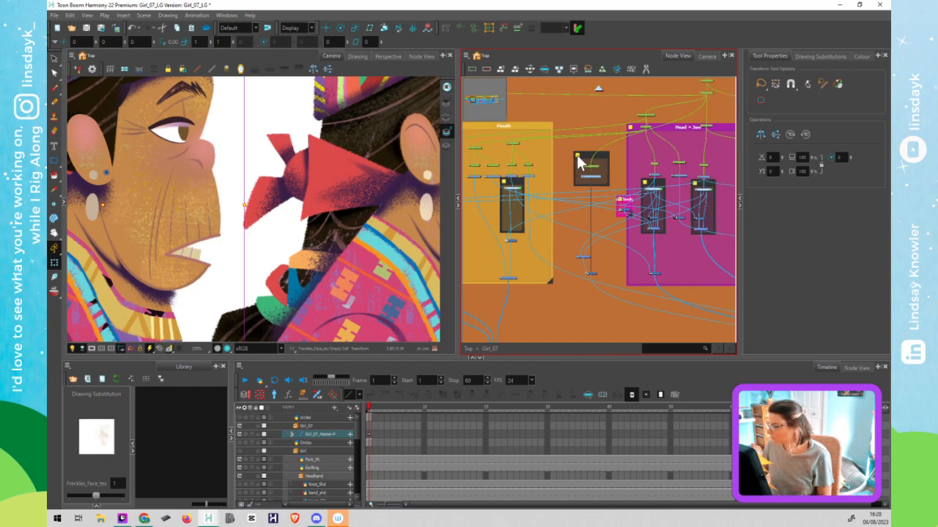
{"action": "double_click", "coordinate": [579, 162]}
{"action": "type", "text": "H"}
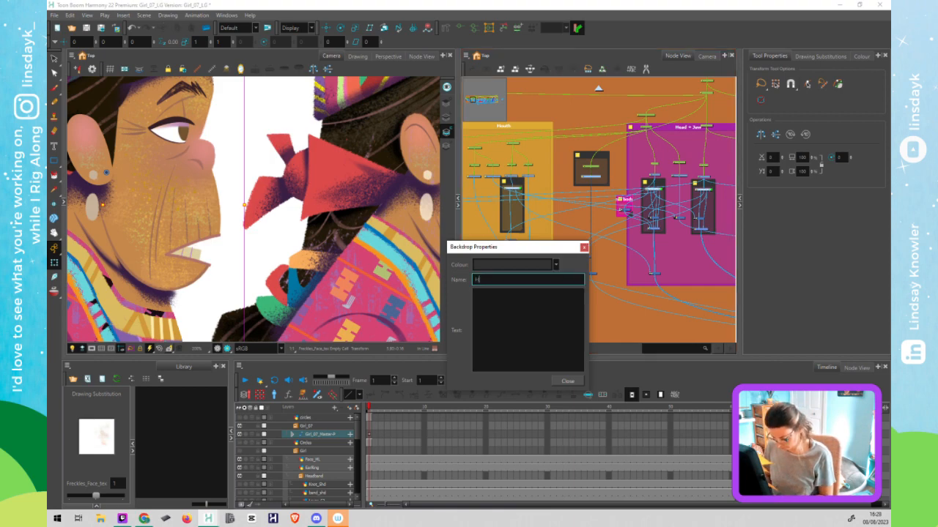
{"action": "type", "text": "ead texture"}
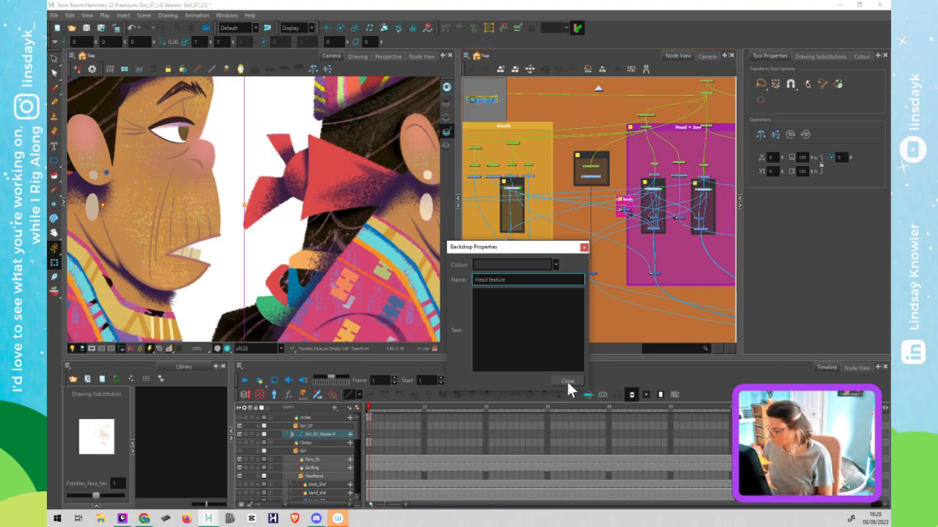
{"action": "left_click", "coordinate": [567, 380]}
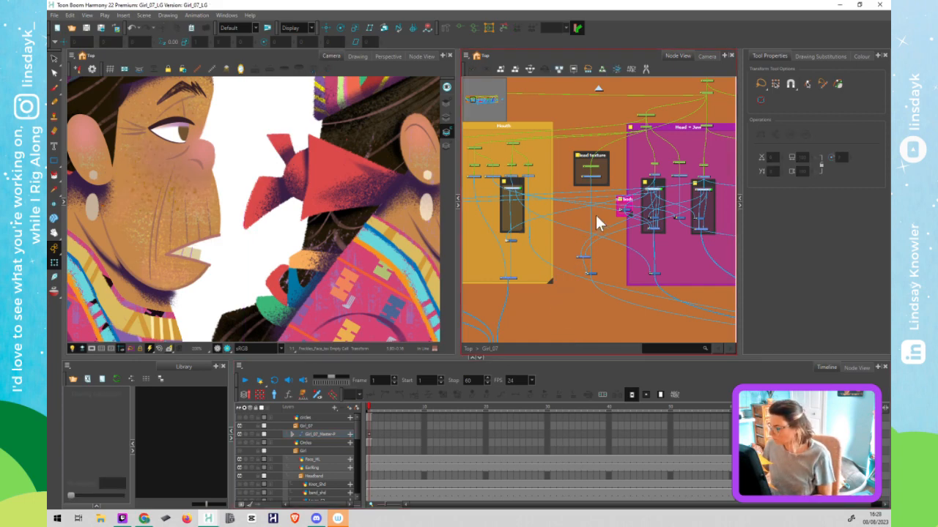
Select the jaw drawing on the character and examine its underlay, colour, line and overlay art layers
{"action": "scroll", "coordinate": [593, 176], "scroll_direction": "up", "scroll_amount": 2}
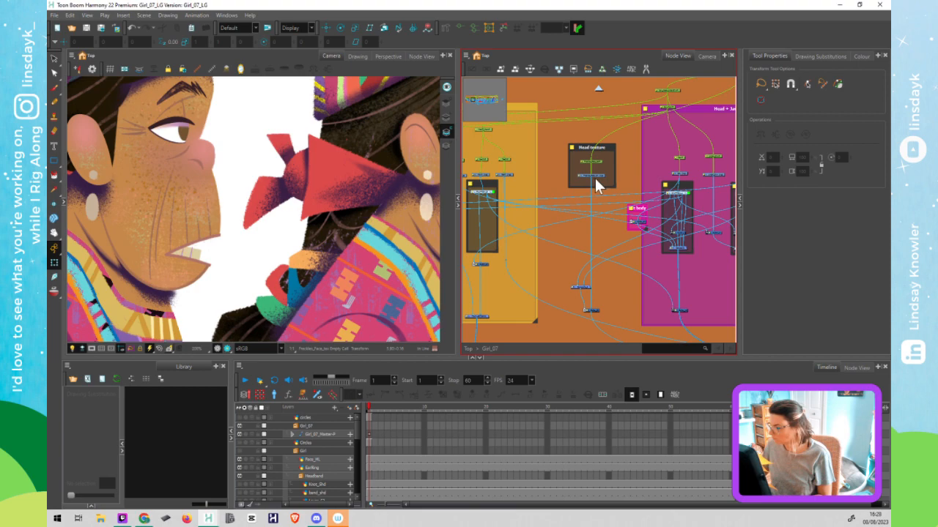
{"action": "scroll", "coordinate": [639, 235], "scroll_direction": "up", "scroll_amount": 1}
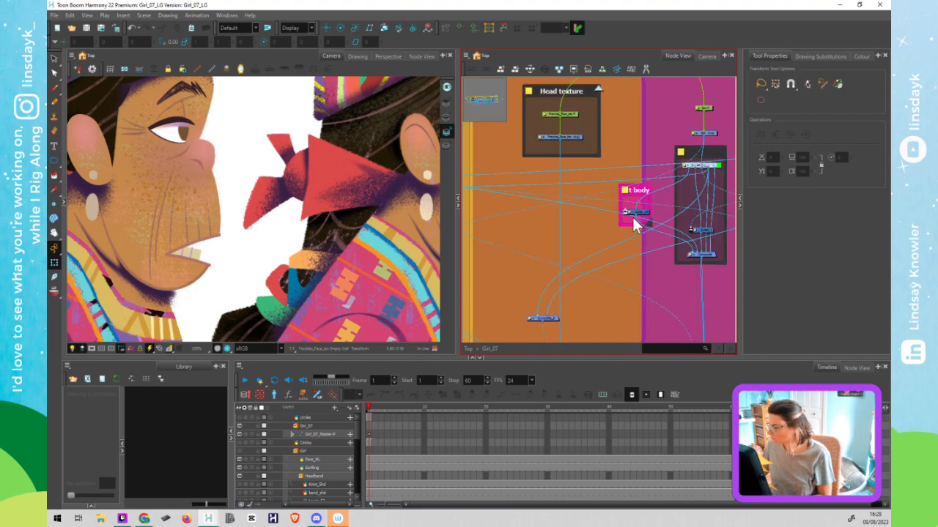
{"action": "scroll", "coordinate": [632, 217], "scroll_direction": "up", "scroll_amount": 1}
{"action": "left_click", "coordinate": [170, 248]}
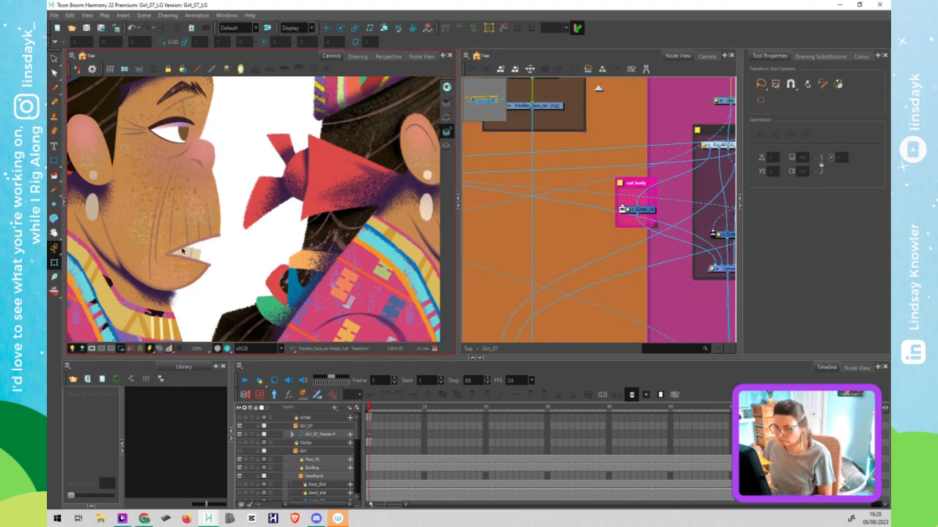
{"action": "left_click", "coordinate": [137, 273]}
{"action": "key", "text": "alt+s"}
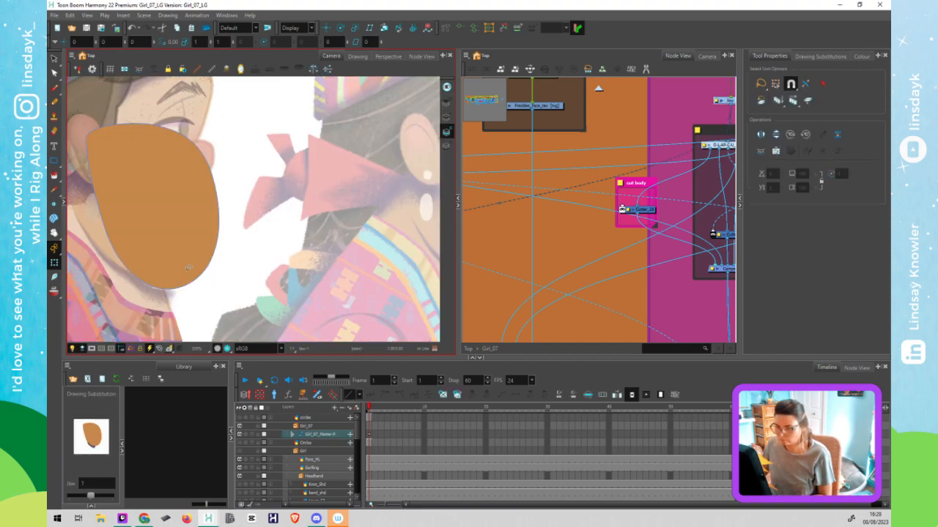
{"action": "left_click", "coordinate": [445, 133]}
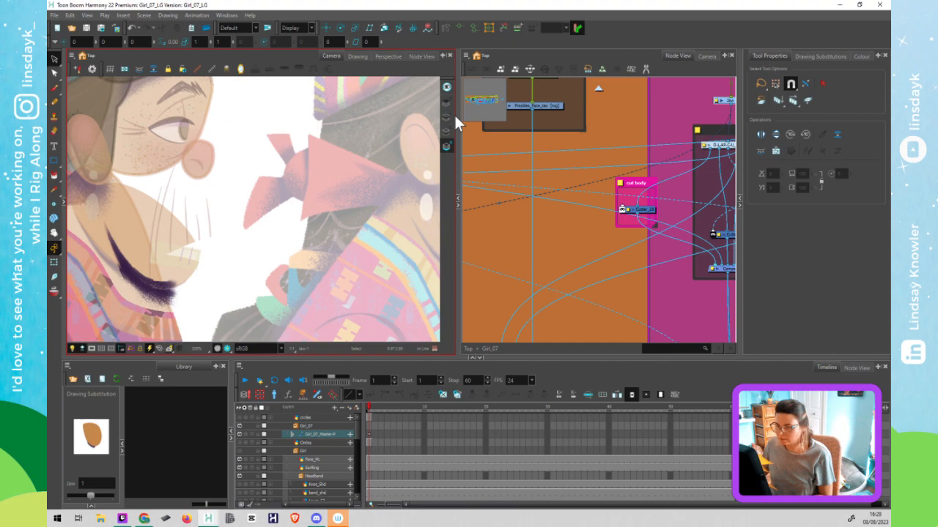
{"action": "left_click", "coordinate": [447, 127]}
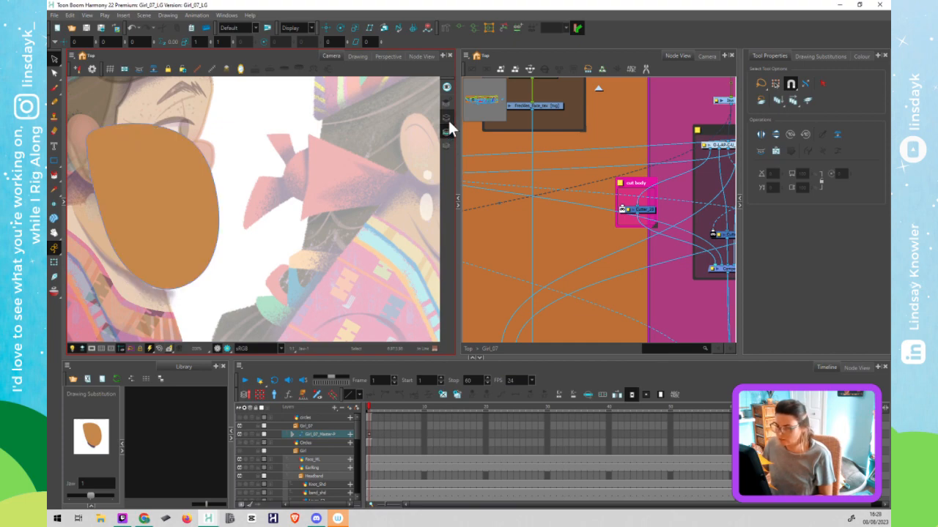
{"action": "left_click", "coordinate": [447, 120]}
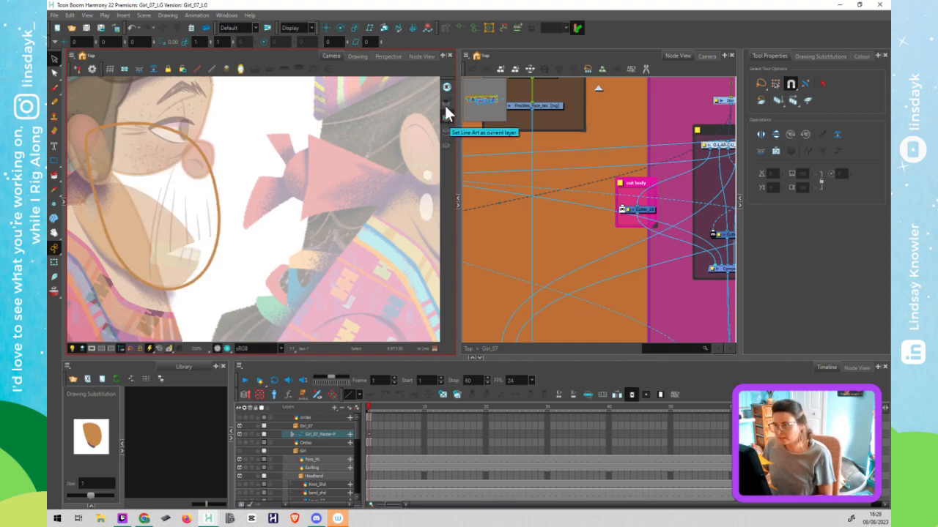
{"action": "left_click", "coordinate": [446, 104]}
{"action": "left_click", "coordinate": [445, 117]}
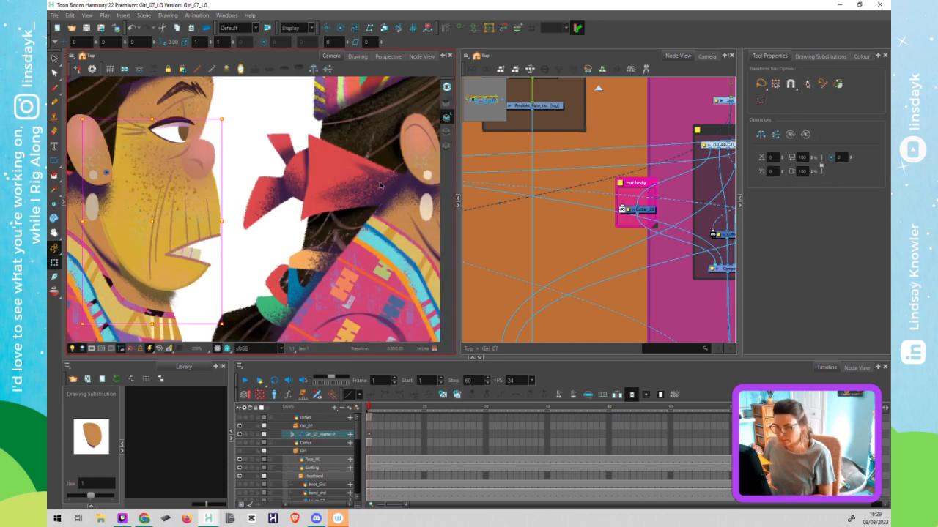
{"action": "left_click", "coordinate": [503, 245]}
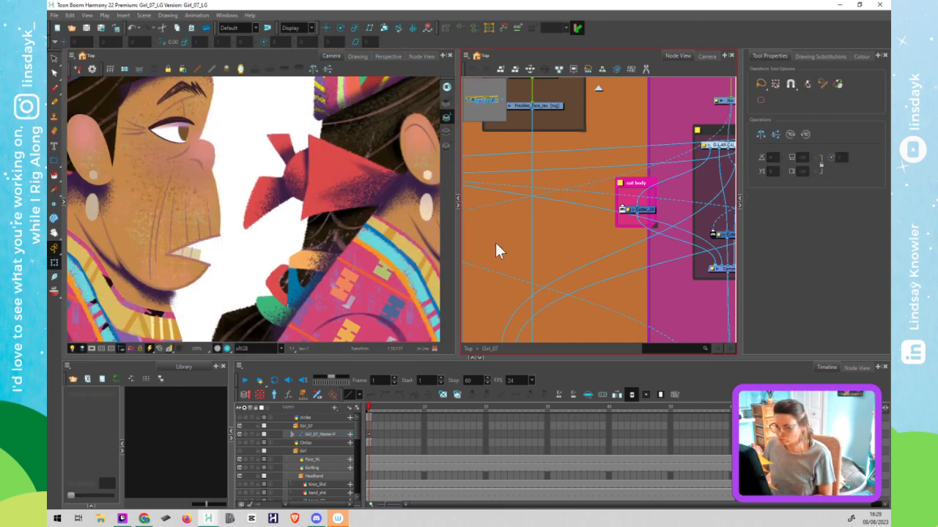
Trace the cables from the jaw's autopatch node past the cut body group to the Mouth group's cutter
{"action": "left_click_drag", "start_coordinate": [674, 213], "coordinate": [606, 198]}
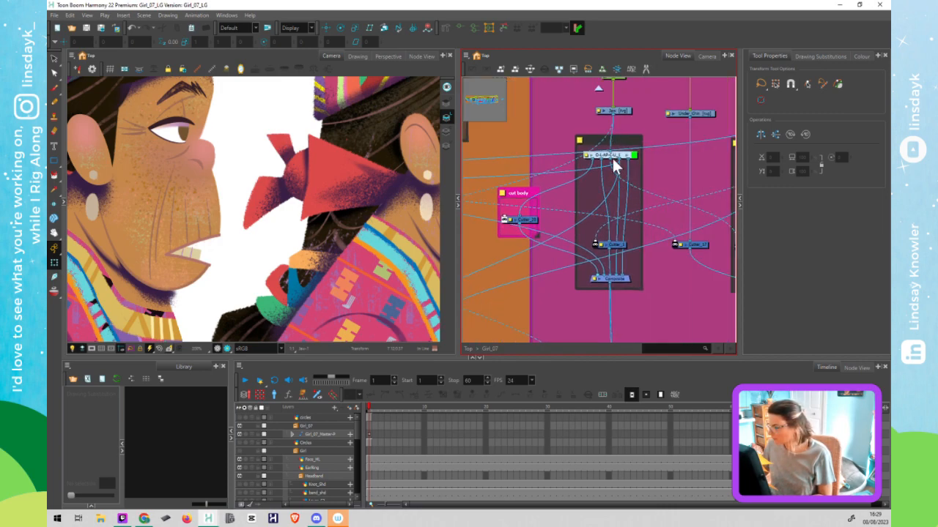
{"action": "left_click_drag", "start_coordinate": [609, 158], "coordinate": [506, 267]}
{"action": "left_click_drag", "start_coordinate": [575, 237], "coordinate": [631, 208]}
{"action": "left_click_drag", "start_coordinate": [516, 222], "coordinate": [655, 198]}
{"action": "left_click_drag", "start_coordinate": [519, 229], "coordinate": [570, 169]}
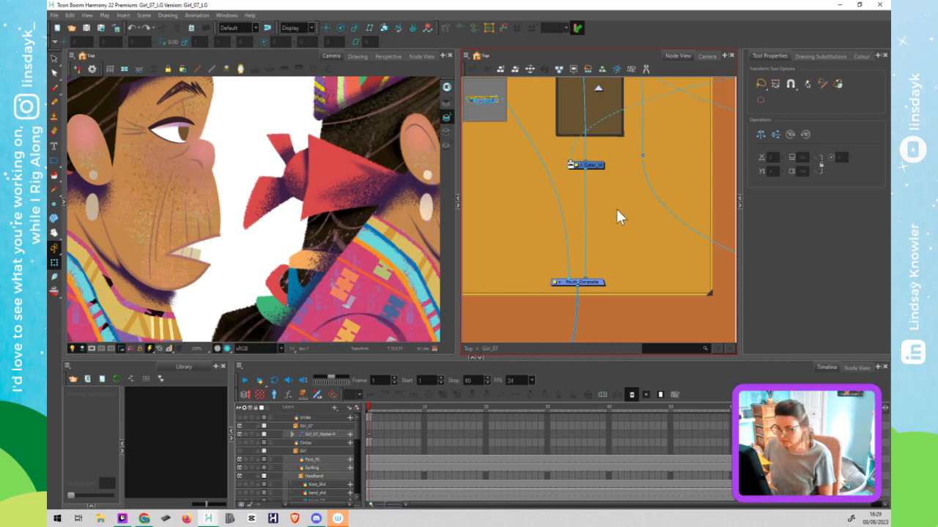
{"action": "scroll", "coordinate": [618, 208], "scroll_direction": "down", "scroll_amount": 2}
{"action": "left_click_drag", "start_coordinate": [635, 208], "coordinate": [548, 253]}
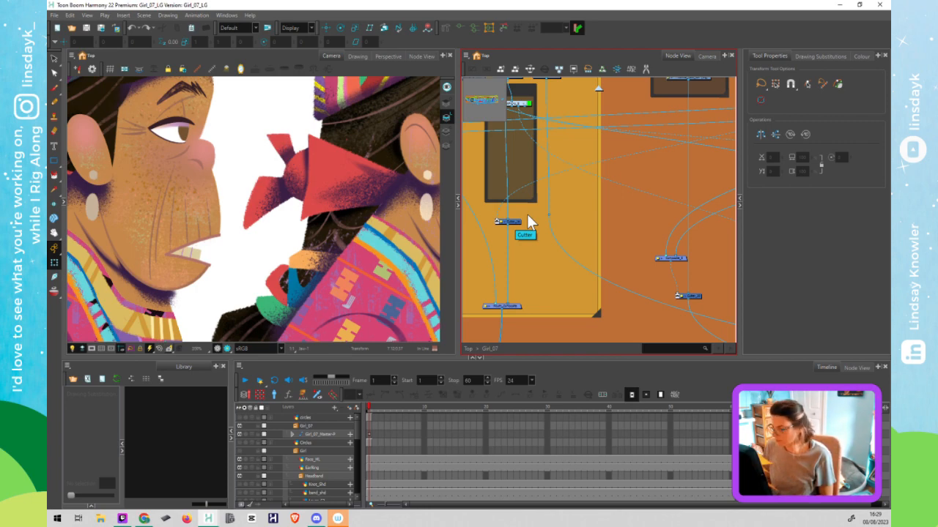
{"action": "key", "text": "Return"}
{"action": "key", "text": "Return"}
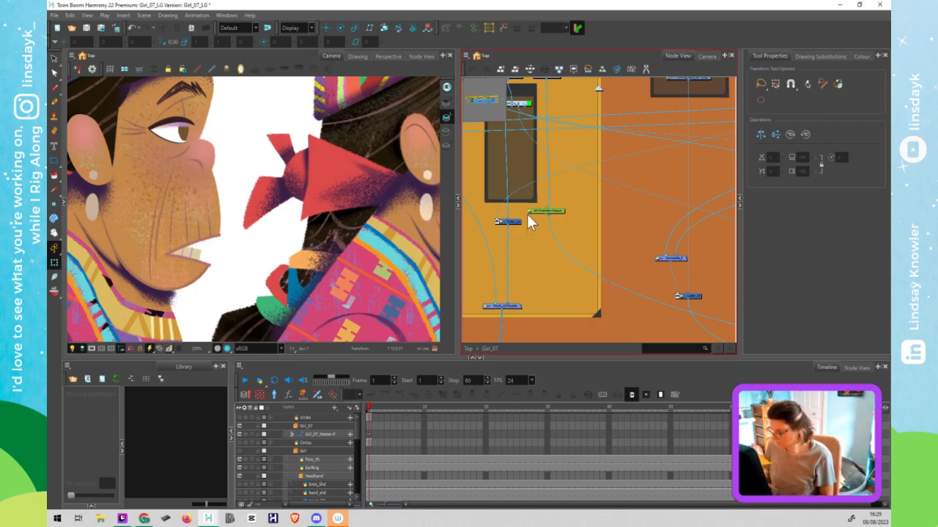
{"action": "left_click", "coordinate": [561, 212]}
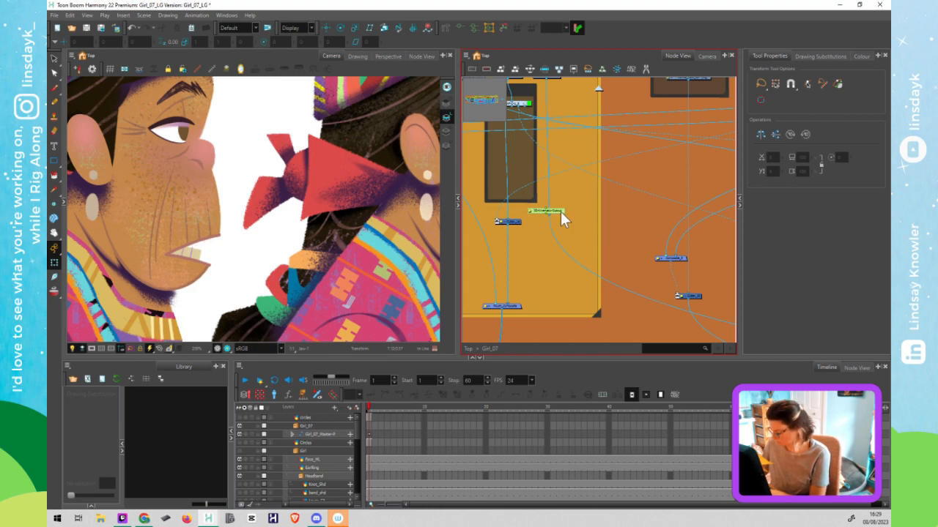
Add a Matte-Resize node beside the cutter in the Mouth group
{"action": "key", "text": "Tab"}
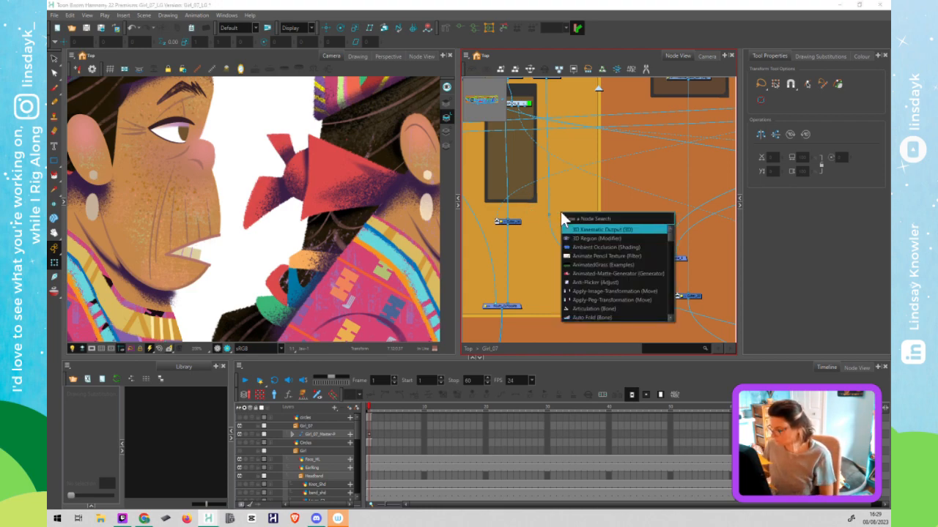
{"action": "type", "text": "resize"}
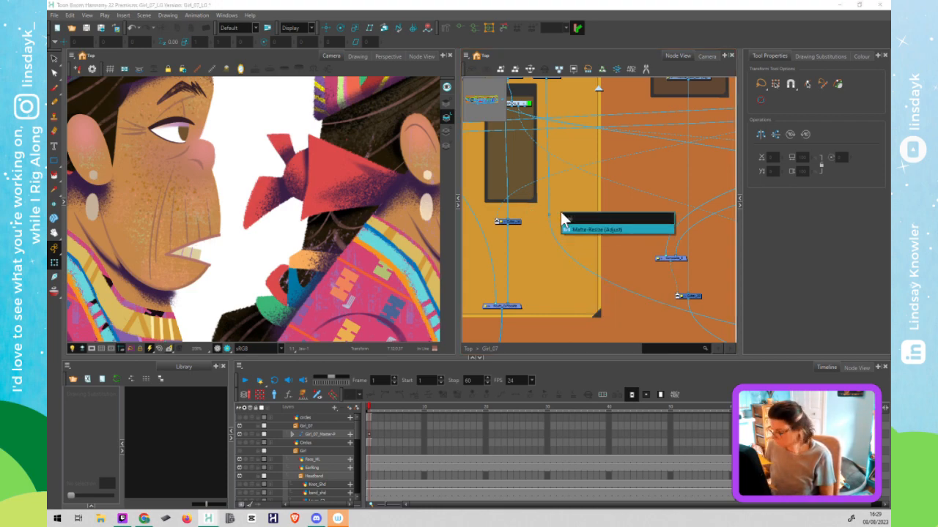
{"action": "left_click", "coordinate": [583, 228]}
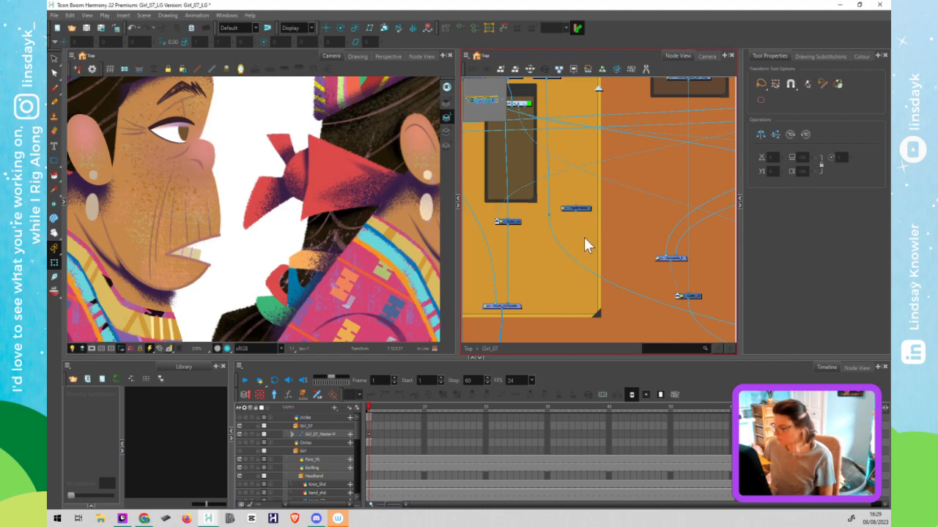
{"action": "left_click", "coordinate": [584, 209]}
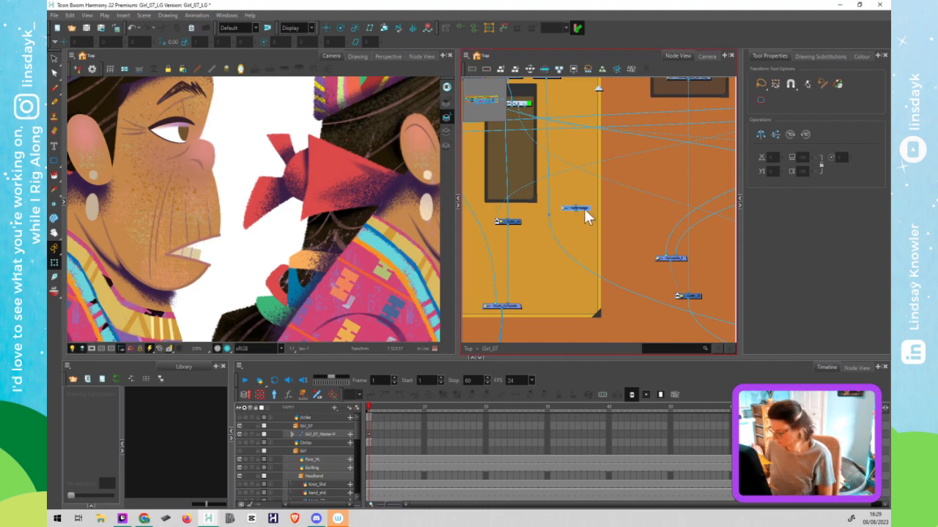
{"action": "left_click", "coordinate": [567, 226]}
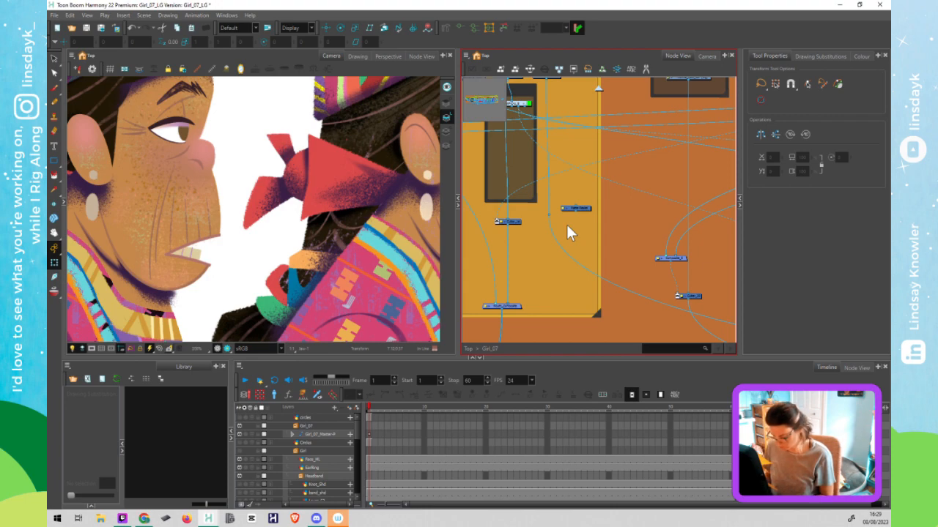
{"action": "key", "text": "Tab"}
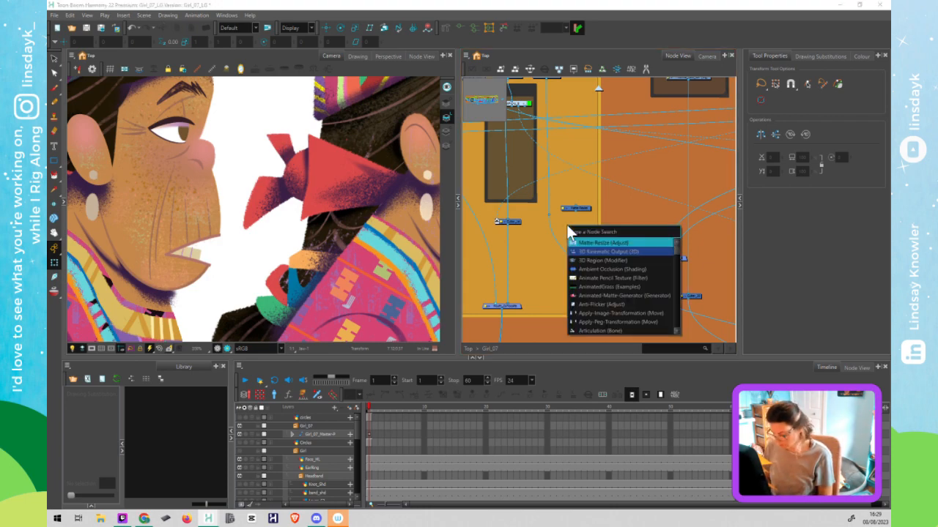
{"action": "type", "text": "res"}
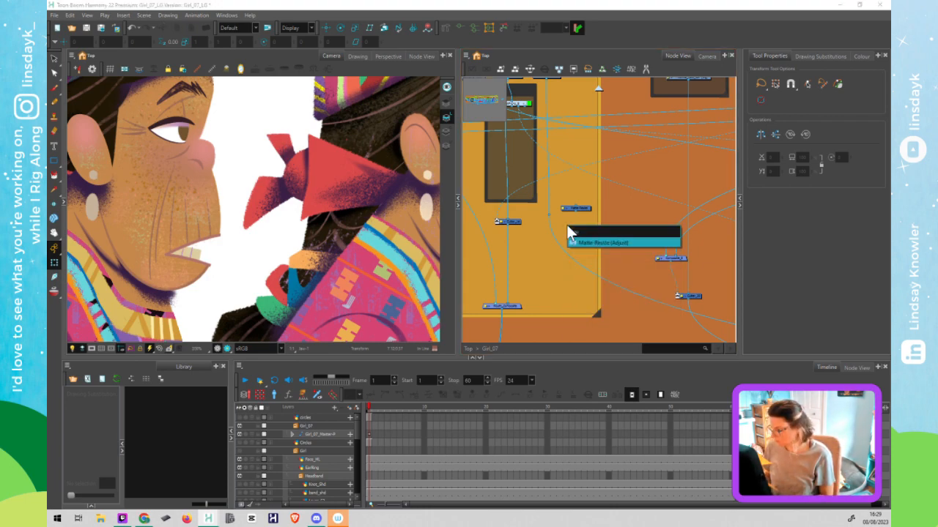
{"action": "key", "text": "BackSpace"}
{"action": "key", "text": "BackSpace"}
{"action": "key", "text": "BackSpace"}
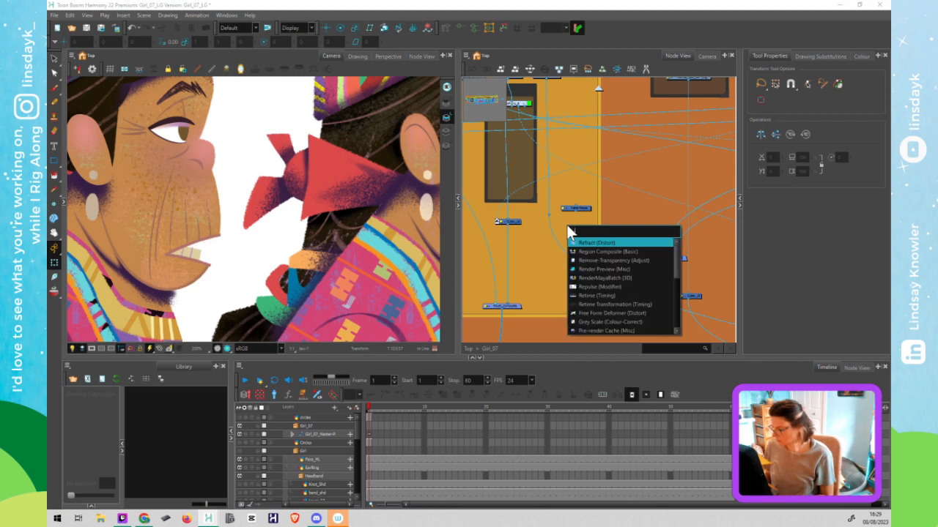
{"action": "left_click", "coordinate": [579, 222]}
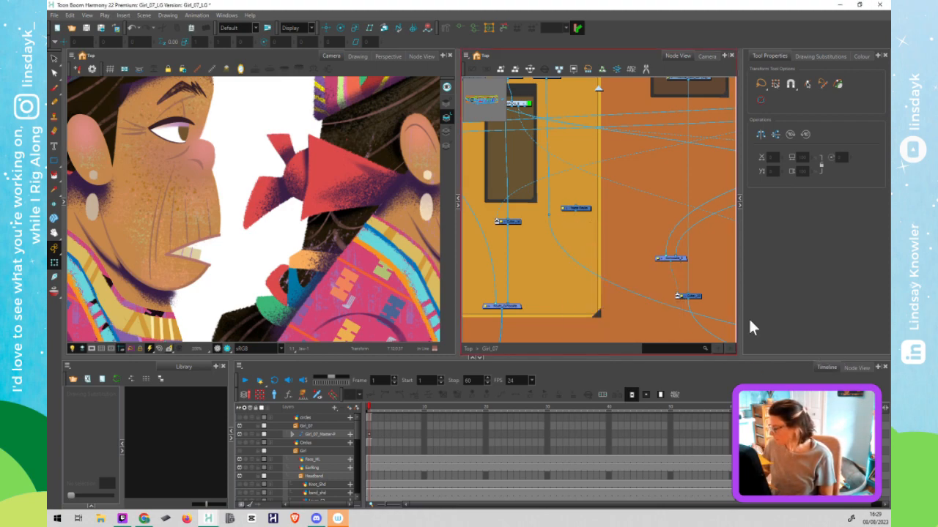
{"action": "double_click", "coordinate": [564, 209]}
{"action": "key", "text": "Escape"}
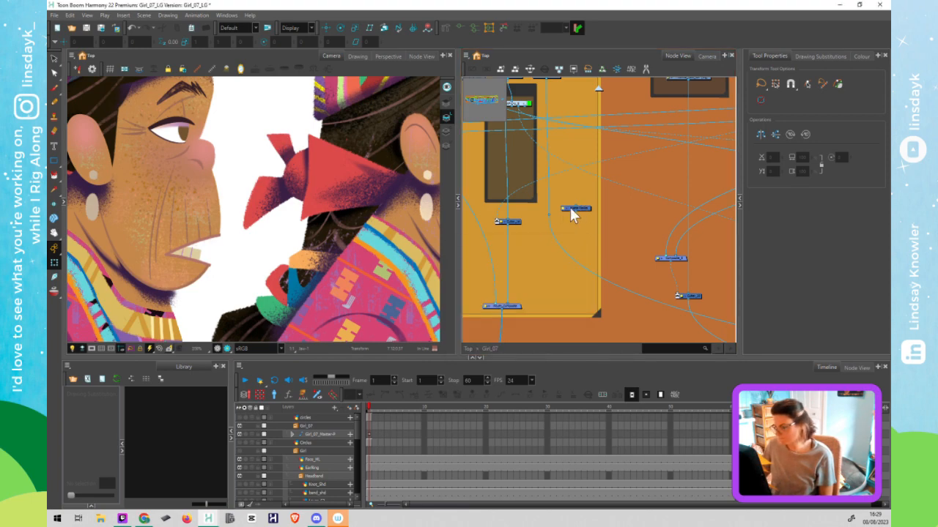
Insert the Matte-Resize node into the cable feeding the Mouth group's cutter and set its radius to -1
{"action": "left_click_drag", "start_coordinate": [585, 208], "coordinate": [496, 197]}
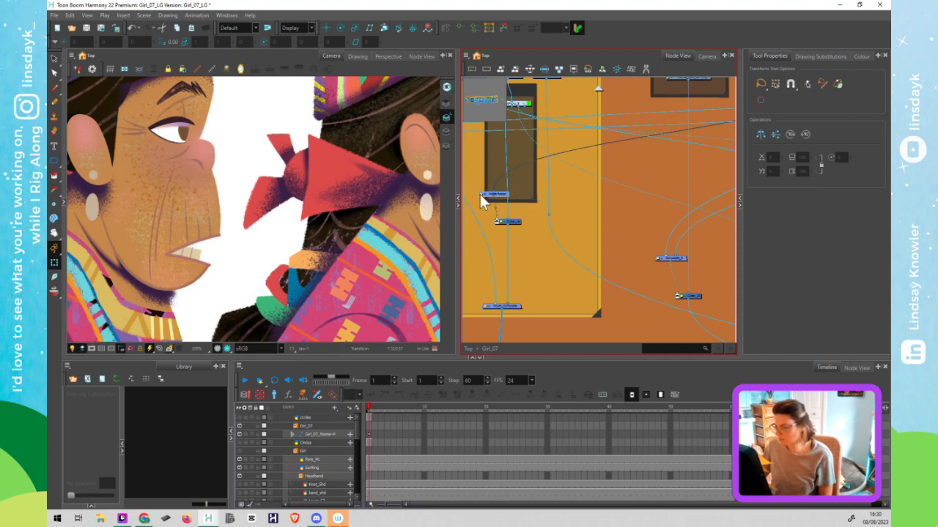
{"action": "double_click", "coordinate": [480, 194]}
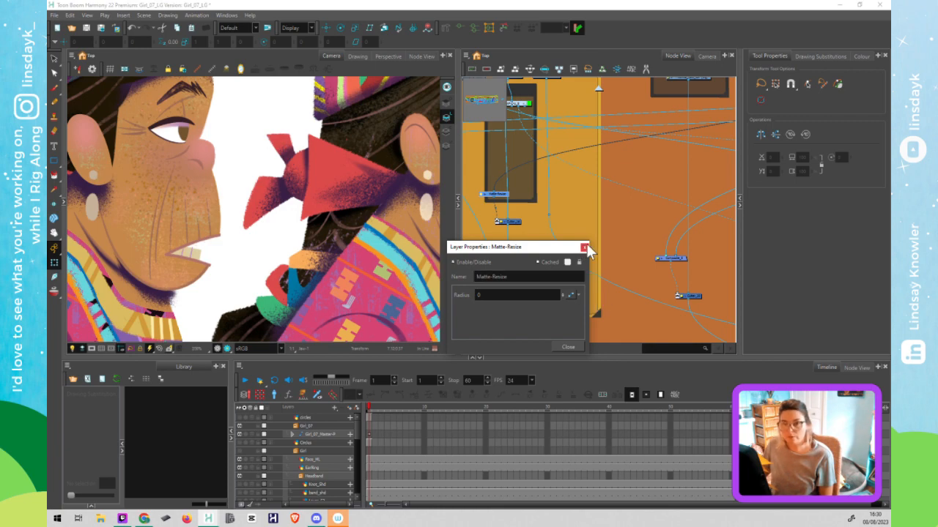
{"action": "left_click", "coordinate": [510, 295]}
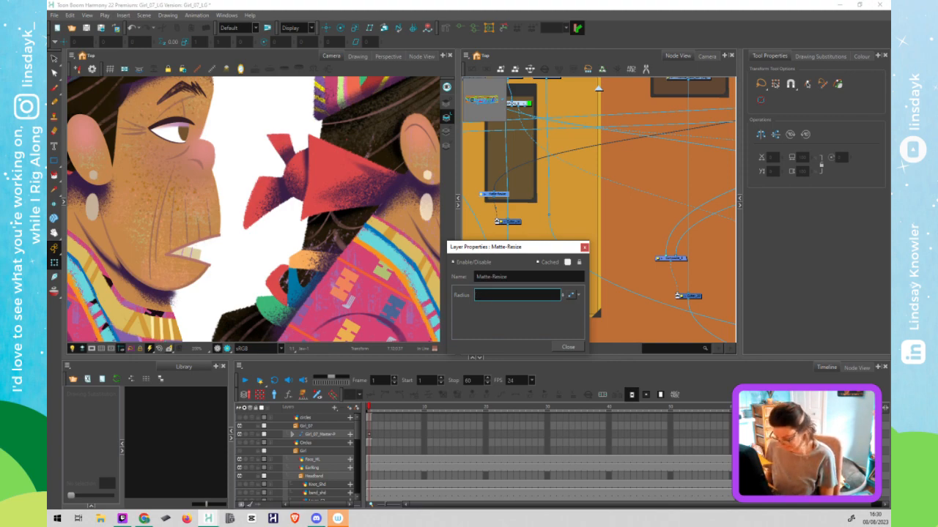
{"action": "type", "text": "-0.5"}
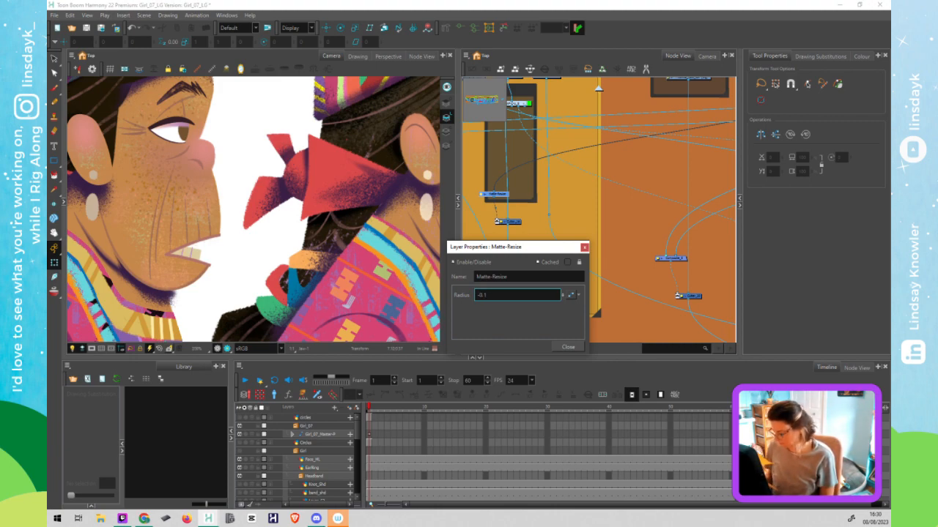
{"action": "key", "text": "BackSpace"}
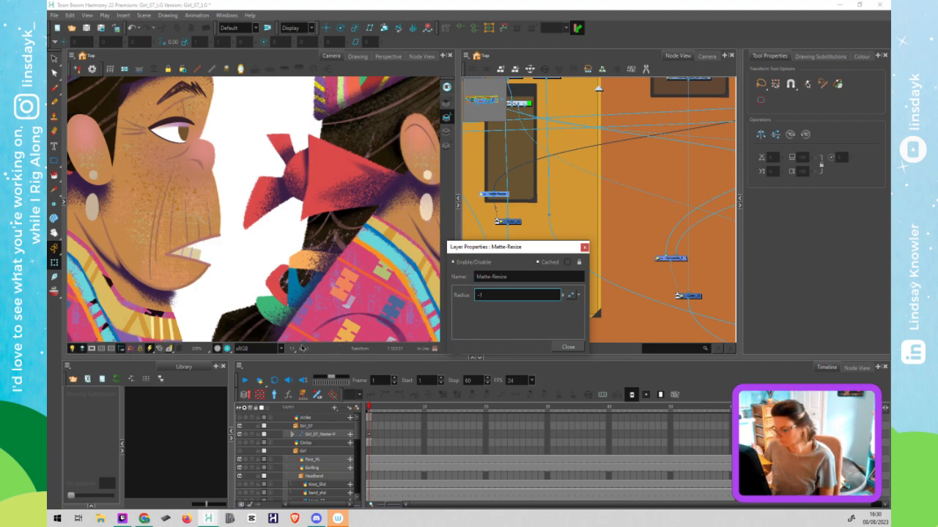
Compare the character in the normal and rendered previews, then refine the Matte-Resize radius, trying -0.5 and -0.75 before settling on -0.2
{"action": "left_click", "coordinate": [228, 346]}
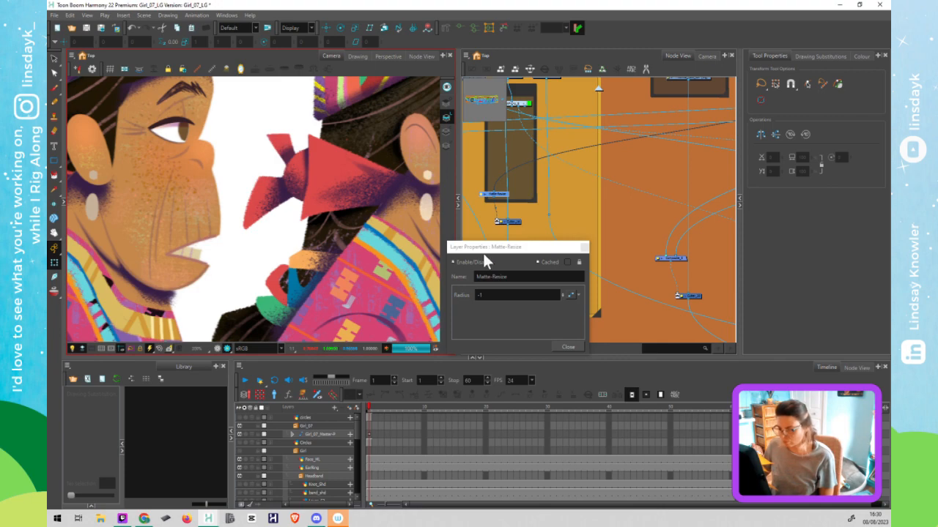
{"action": "left_click", "coordinate": [227, 349]}
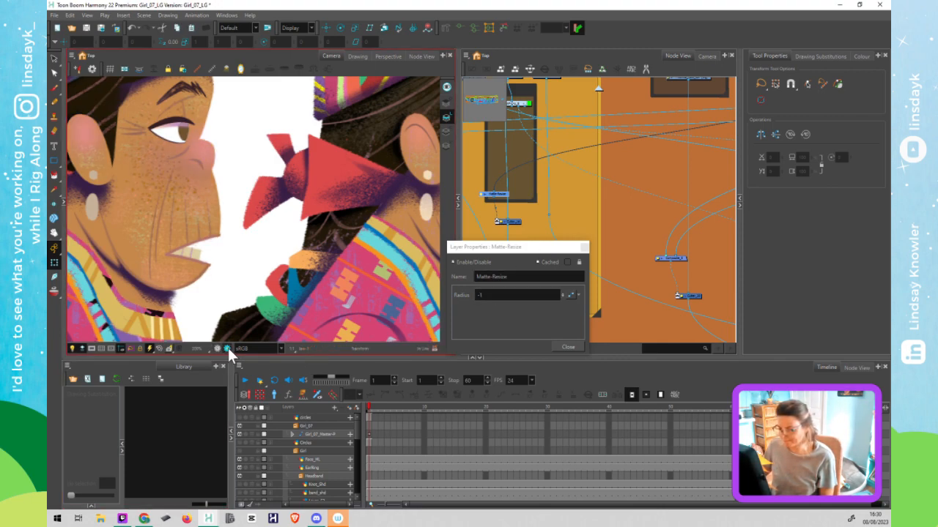
{"action": "left_click", "coordinate": [228, 348]}
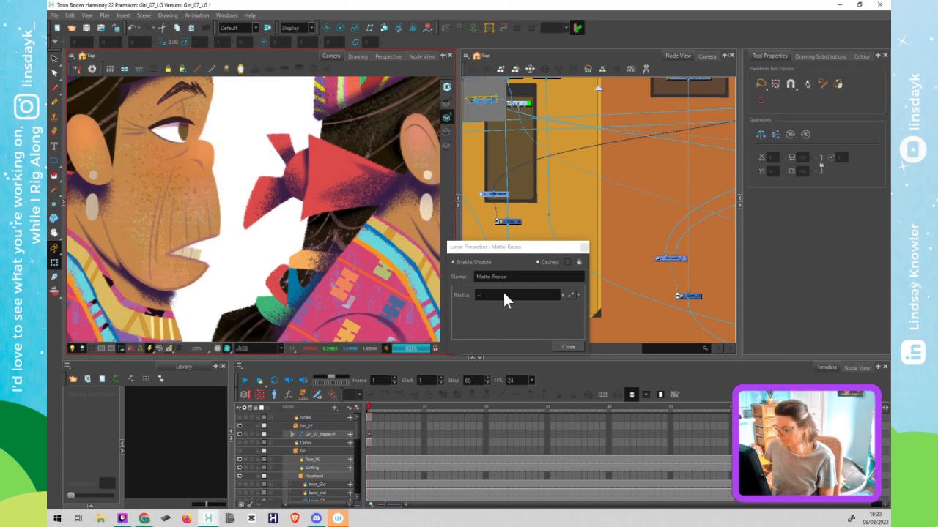
{"action": "left_click", "coordinate": [503, 293]}
{"action": "type", "text": "0.5"}
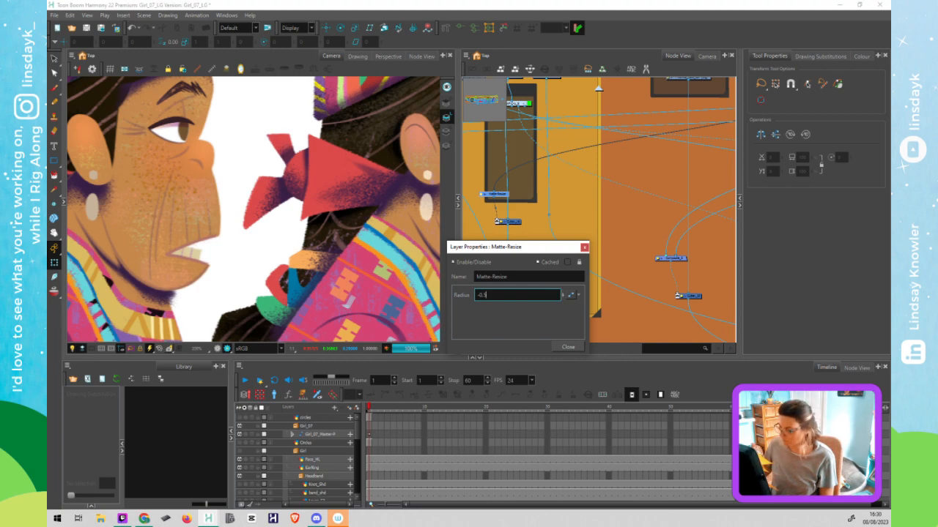
{"action": "key", "text": "BackSpace"}
{"action": "type", "text": "75"}
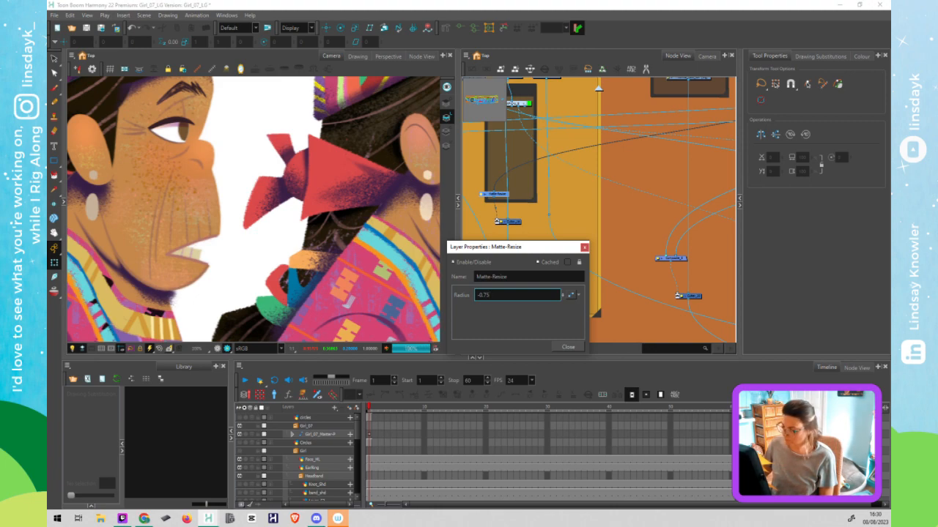
{"action": "key", "text": "BackSpace"}
{"action": "key", "text": "BackSpace"}
{"action": "type", "text": "25"}
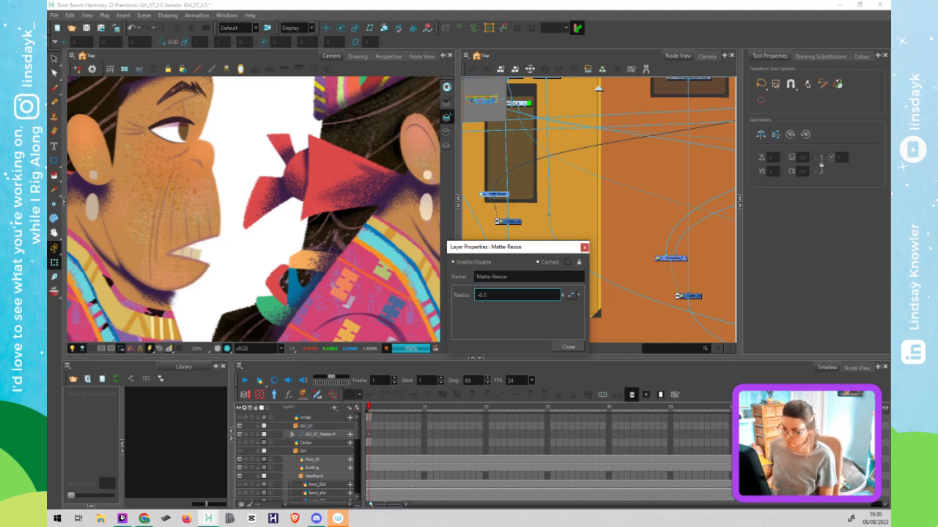
{"action": "key", "text": "Return"}
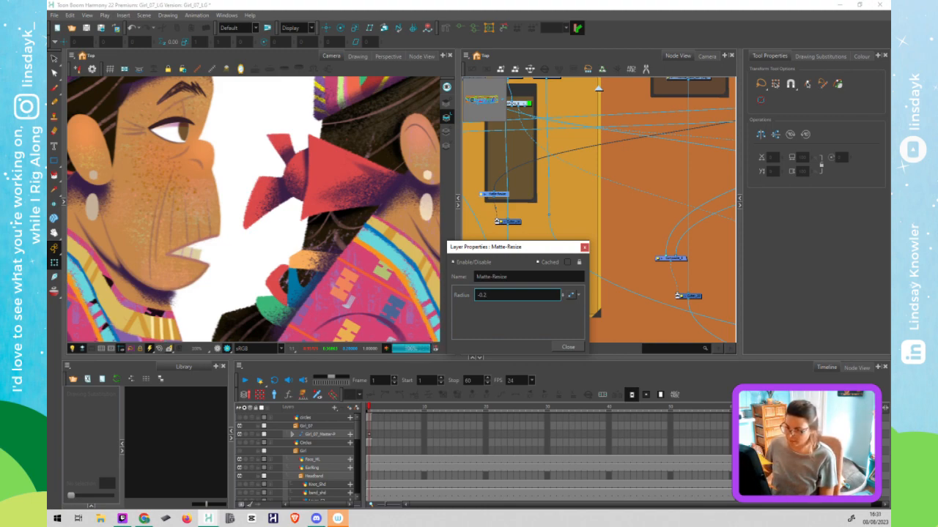
Close the Matte-Resize properties and save the scene
{"action": "left_click", "coordinate": [584, 248]}
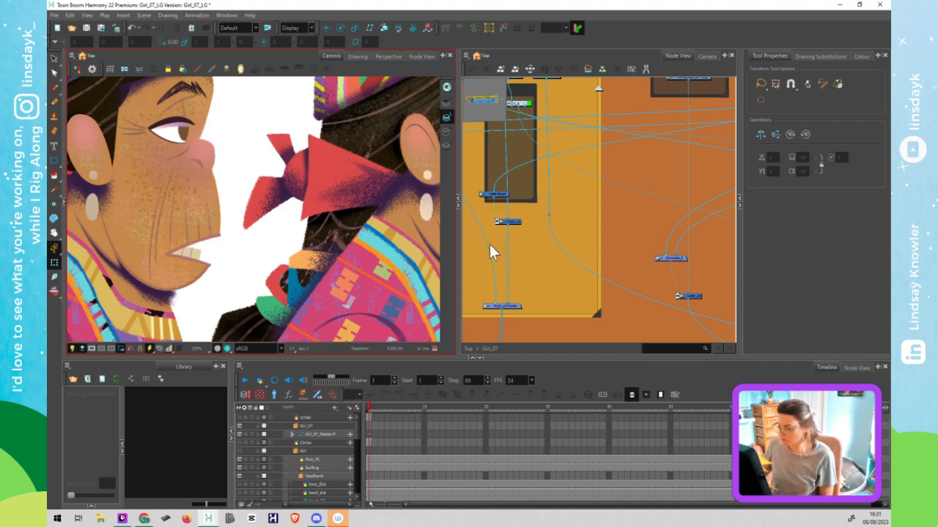
{"action": "left_click", "coordinate": [521, 255]}
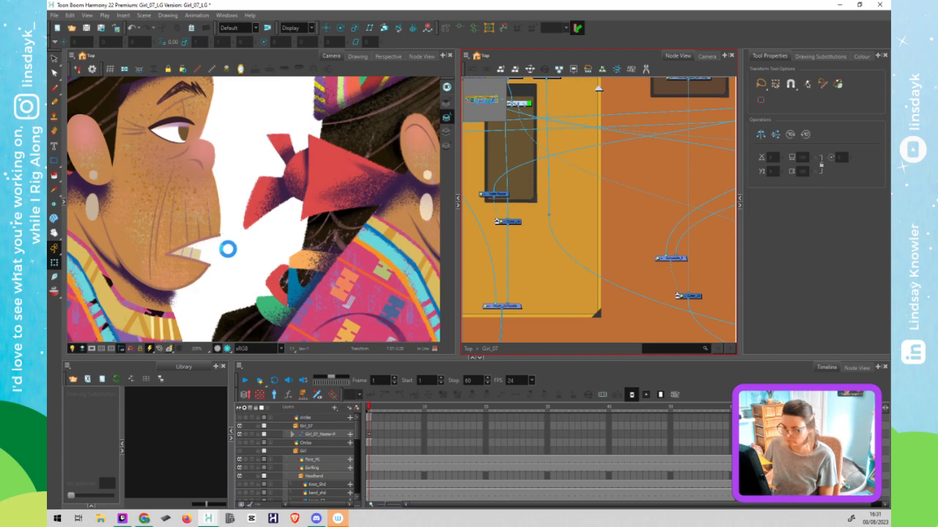
{"action": "key", "text": "ctrl+s"}
Select the nose drawing on the character and examine its overlay, colour and underlay art layers
{"action": "scroll", "coordinate": [227, 252], "scroll_direction": "down", "scroll_amount": 3}
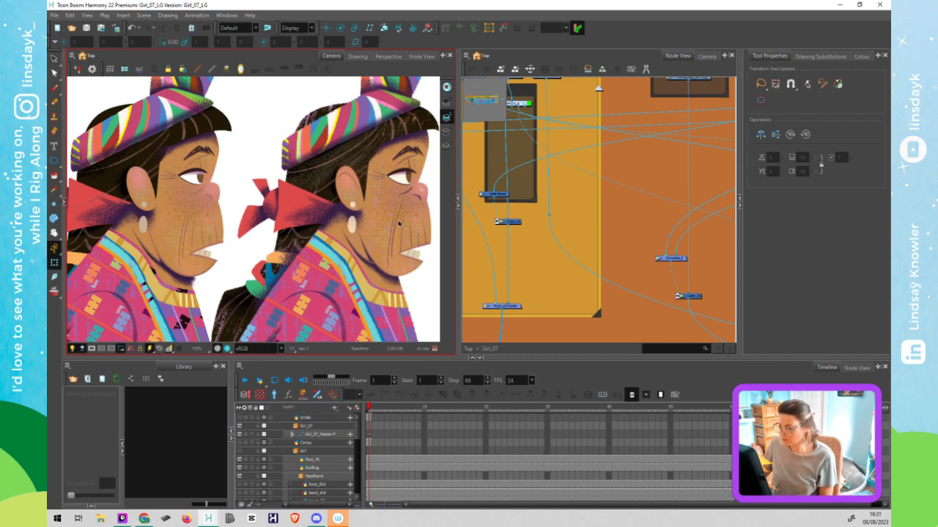
{"action": "left_click", "coordinate": [211, 200]}
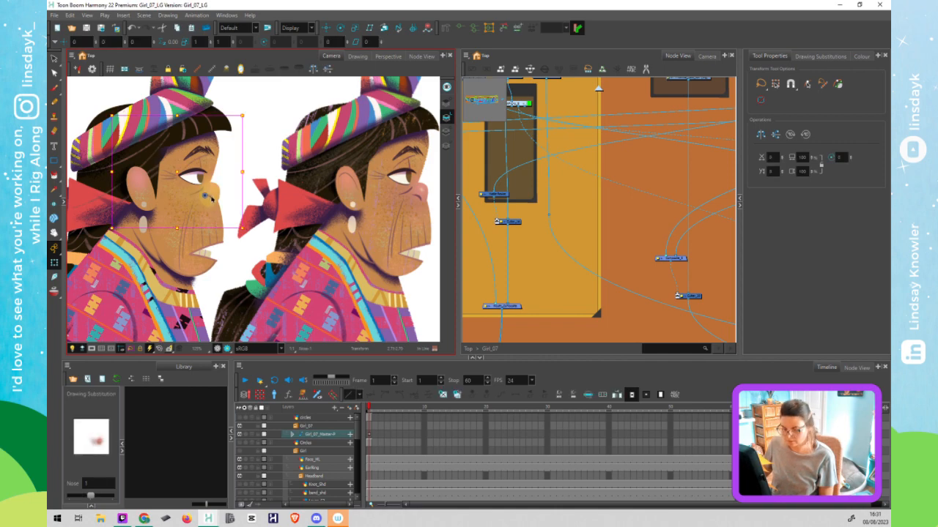
{"action": "key", "text": "alt+s"}
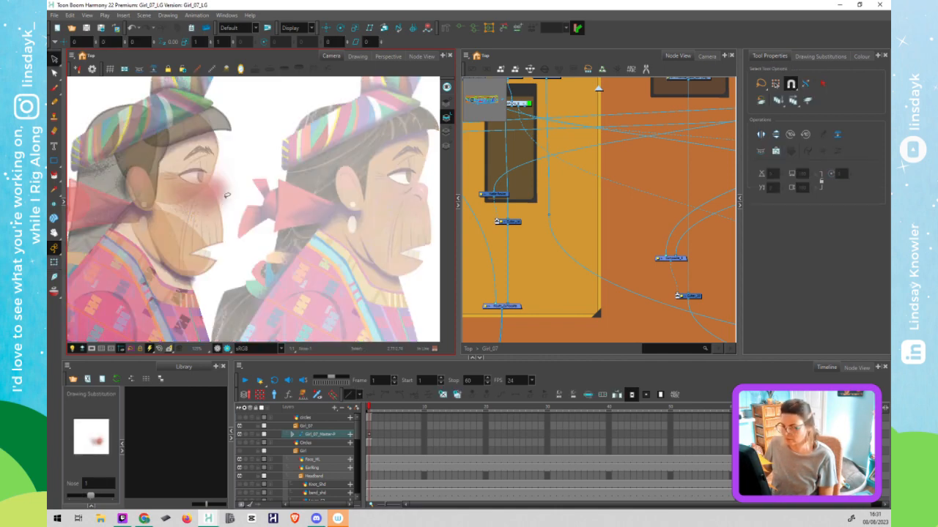
{"action": "left_click", "coordinate": [446, 102]}
{"action": "left_click", "coordinate": [446, 131]}
{"action": "left_click", "coordinate": [447, 147]}
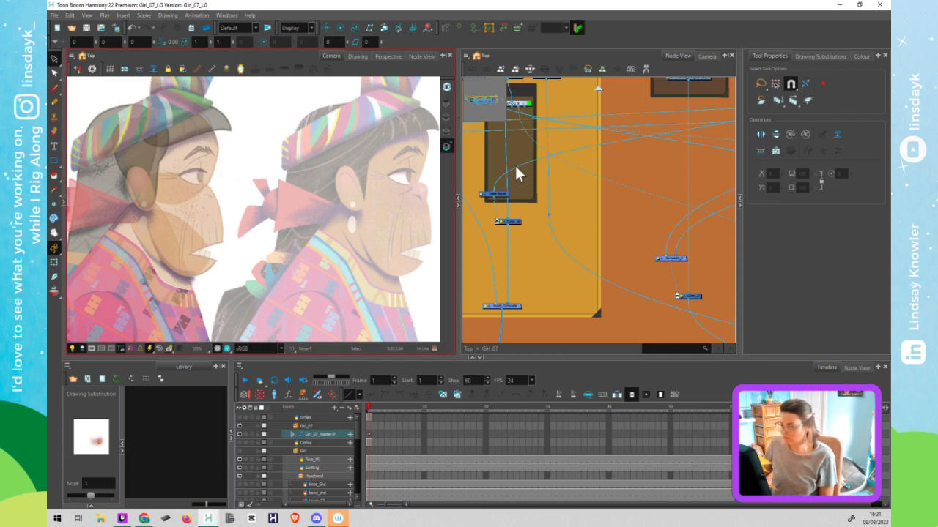
Locate the nose drawing in the node network and trace the nose line's cable down to the Nose group's final composite
{"action": "key", "text": "o"}
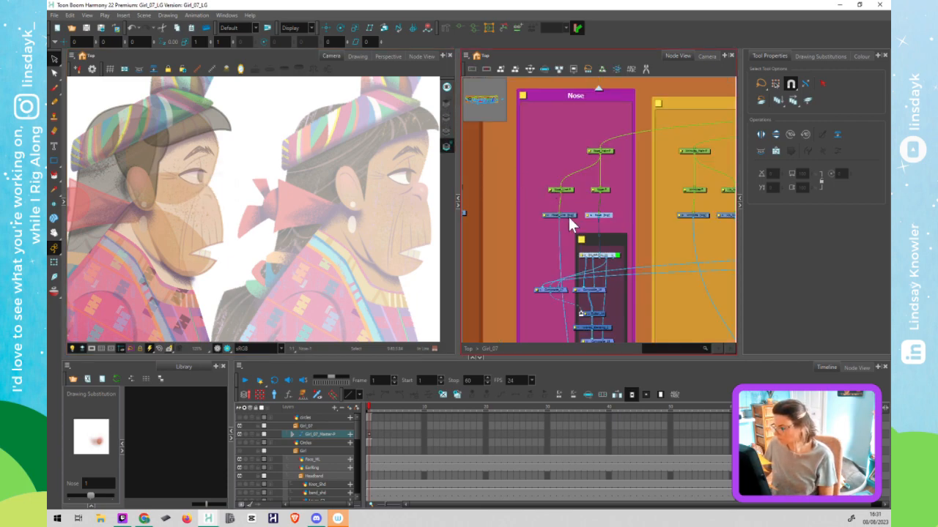
{"action": "left_click", "coordinate": [569, 217]}
{"action": "key", "text": "shift+t"}
{"action": "left_click", "coordinate": [562, 238]}
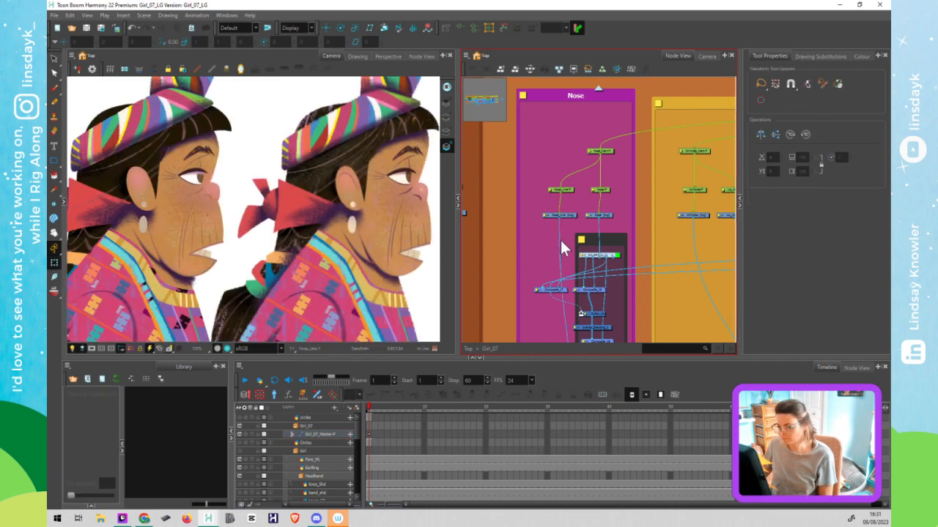
{"action": "left_click_drag", "start_coordinate": [558, 232], "coordinate": [546, 114]}
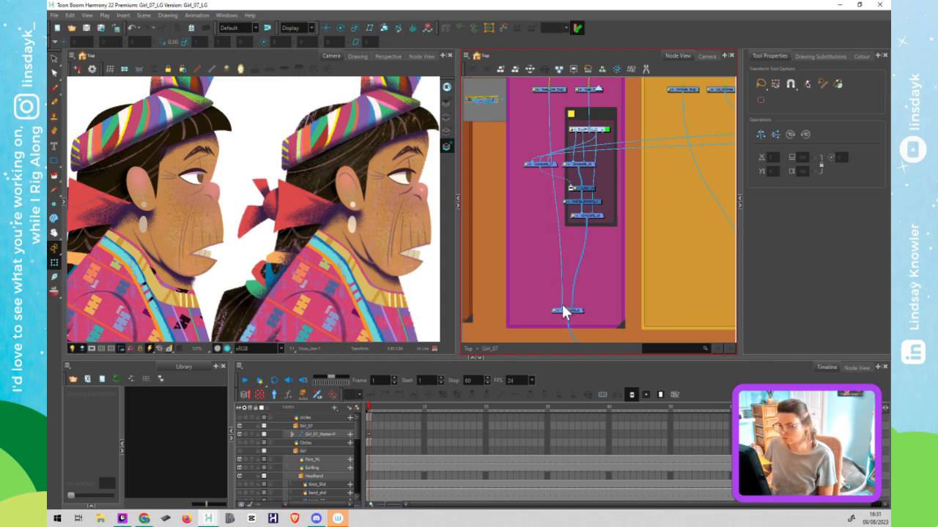
{"action": "left_click_drag", "start_coordinate": [525, 236], "coordinate": [527, 240]}
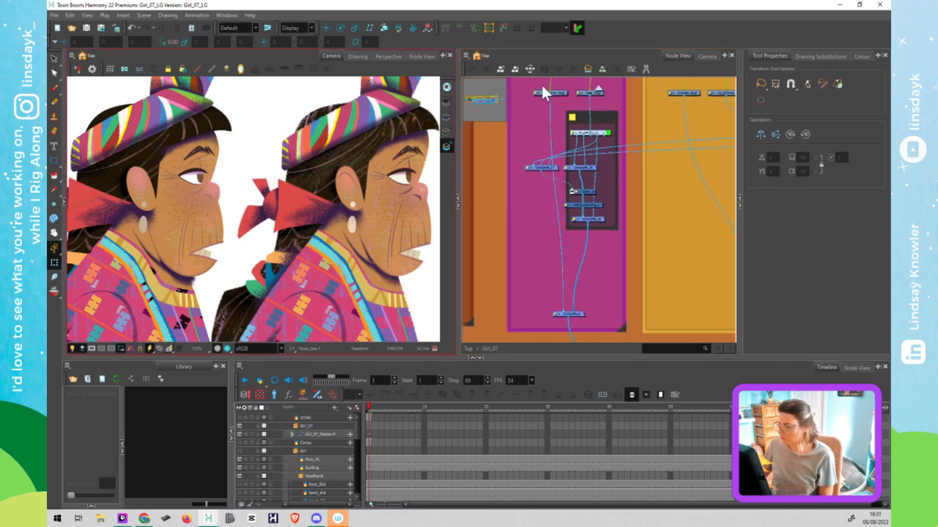
Select the nose line drawing on the character and inspect its line art layer
{"action": "left_click", "coordinate": [208, 202]}
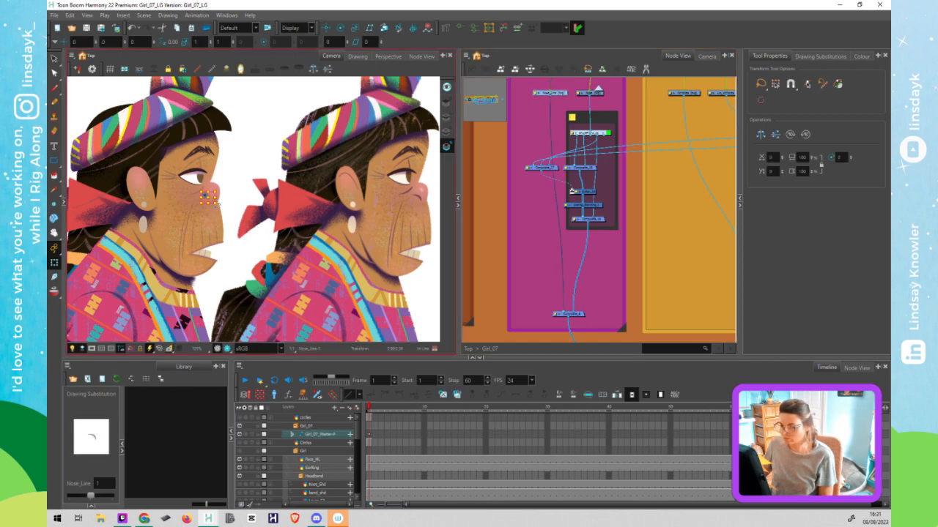
{"action": "key", "text": "alt+s"}
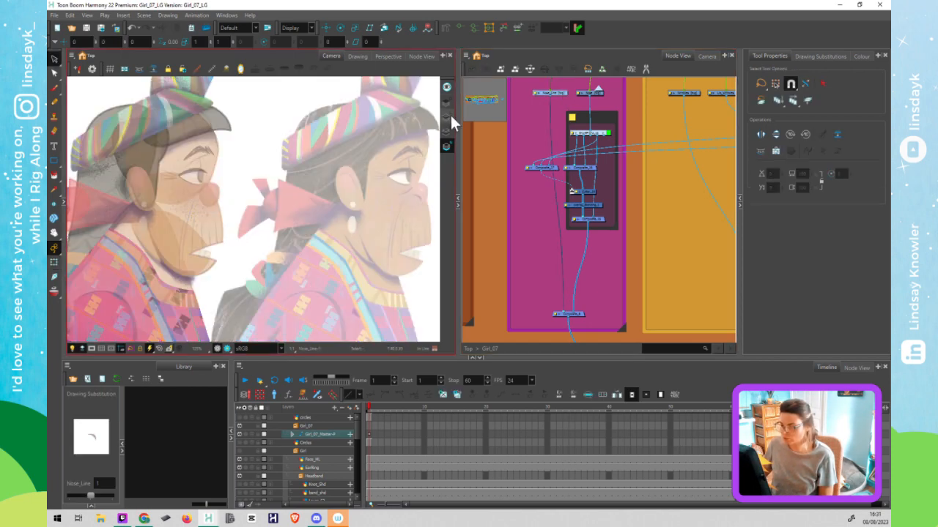
{"action": "left_click", "coordinate": [448, 117]}
{"action": "key", "text": "shift+t"}
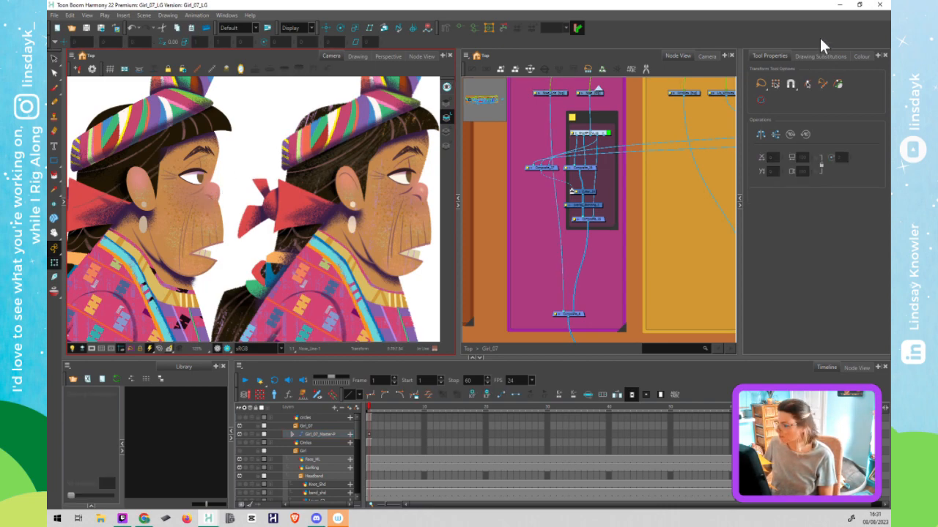
Set the alpha of the Dark Skin Line colour in the Girl_07_LG palette to 255
{"action": "left_click", "coordinate": [857, 57]}
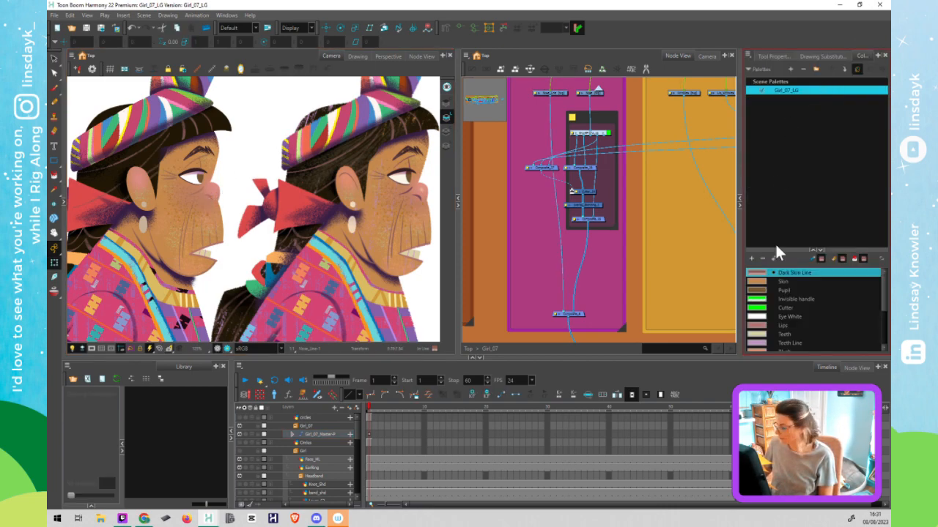
{"action": "left_click_drag", "start_coordinate": [784, 252], "coordinate": [772, 118]}
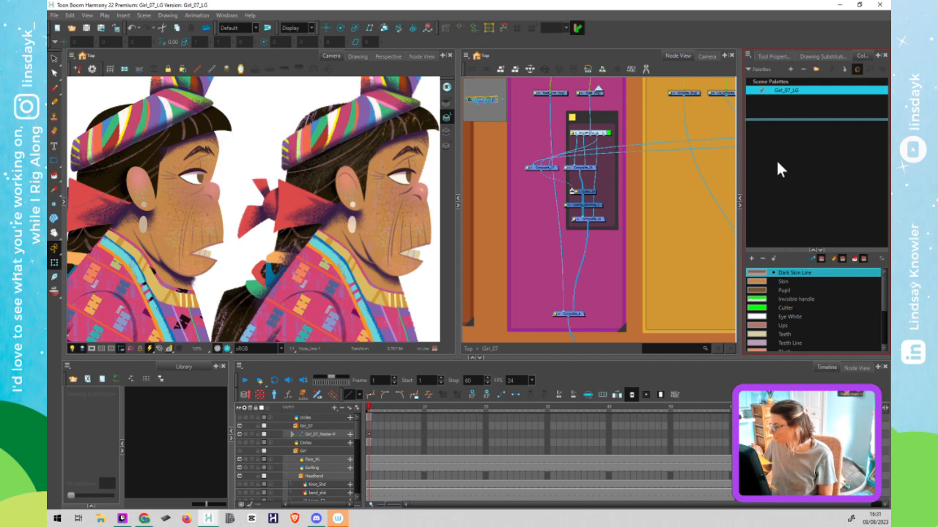
{"action": "double_click", "coordinate": [762, 142]}
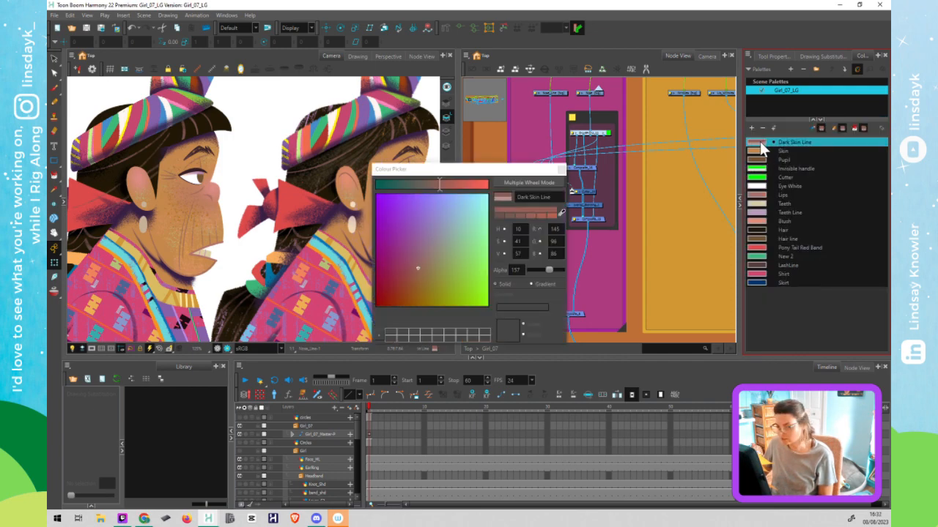
{"action": "left_click_drag", "start_coordinate": [551, 268], "coordinate": [565, 267]}
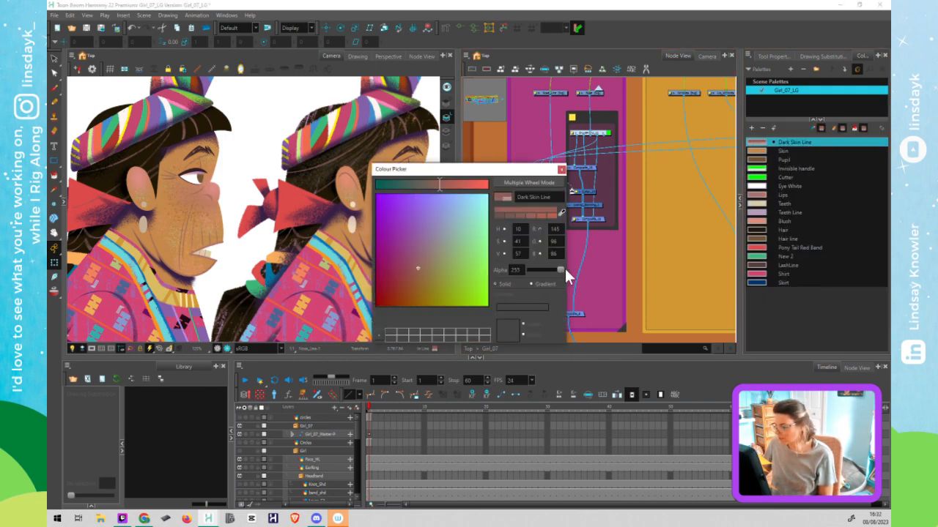
{"action": "left_click", "coordinate": [560, 170]}
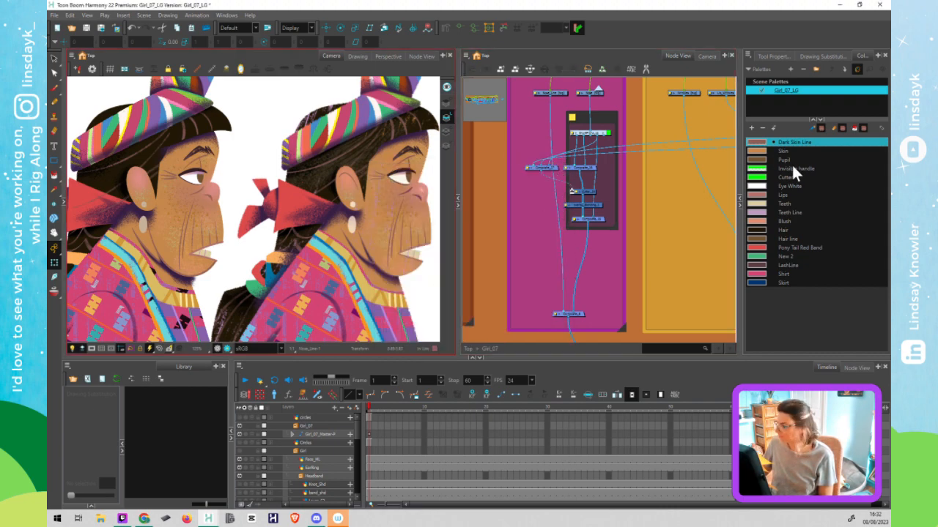
Recolour the Dark Skin Line swatch to R 129, G 75, B 90 by sampling the tone from the nose artwork
{"action": "double_click", "coordinate": [759, 144]}
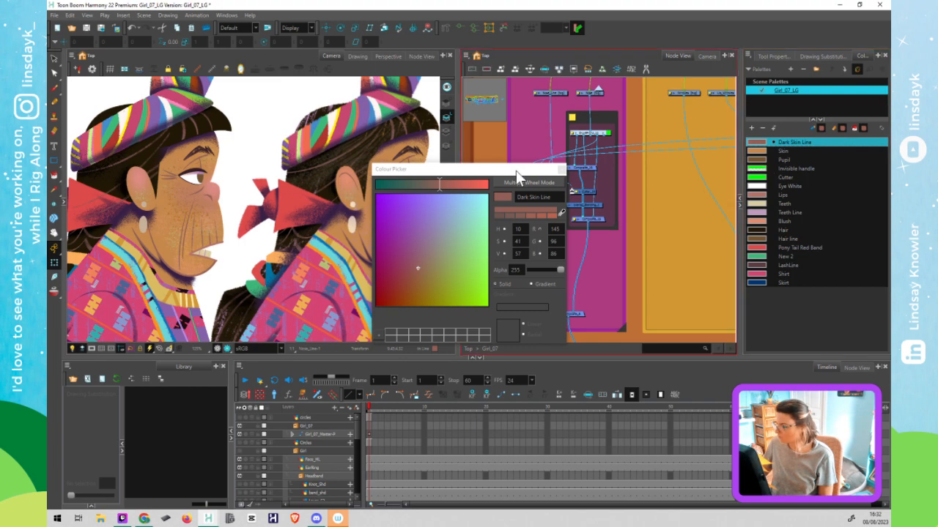
{"action": "left_click_drag", "start_coordinate": [515, 170], "coordinate": [345, 185]}
{"action": "left_click", "coordinate": [388, 227]}
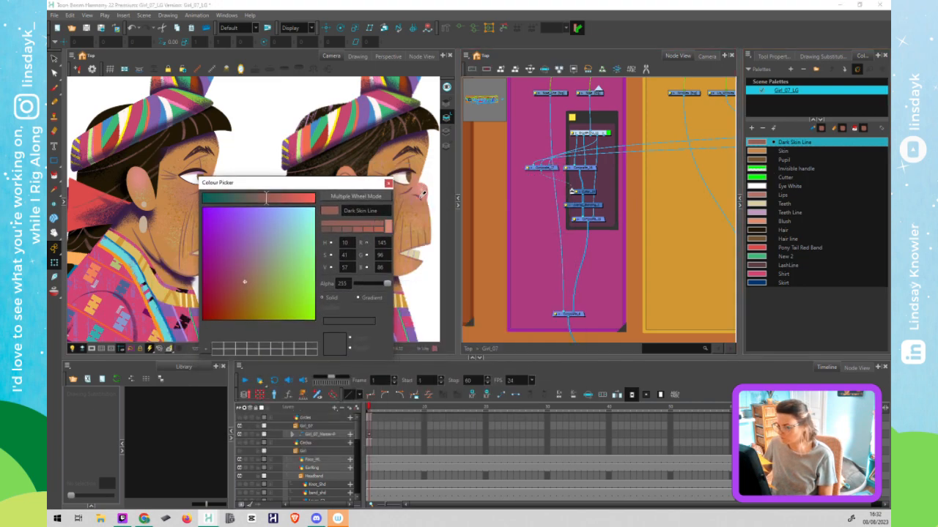
{"action": "left_click", "coordinate": [420, 198]}
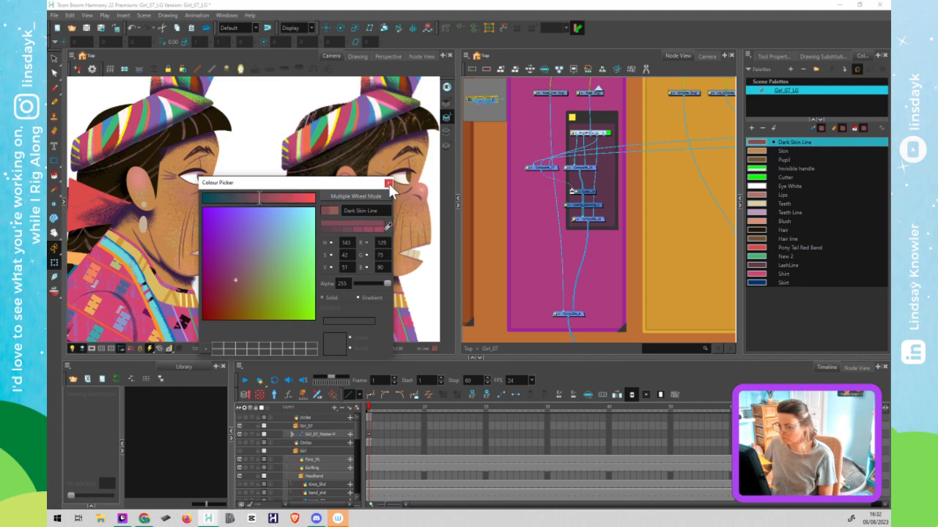
{"action": "left_click", "coordinate": [389, 184]}
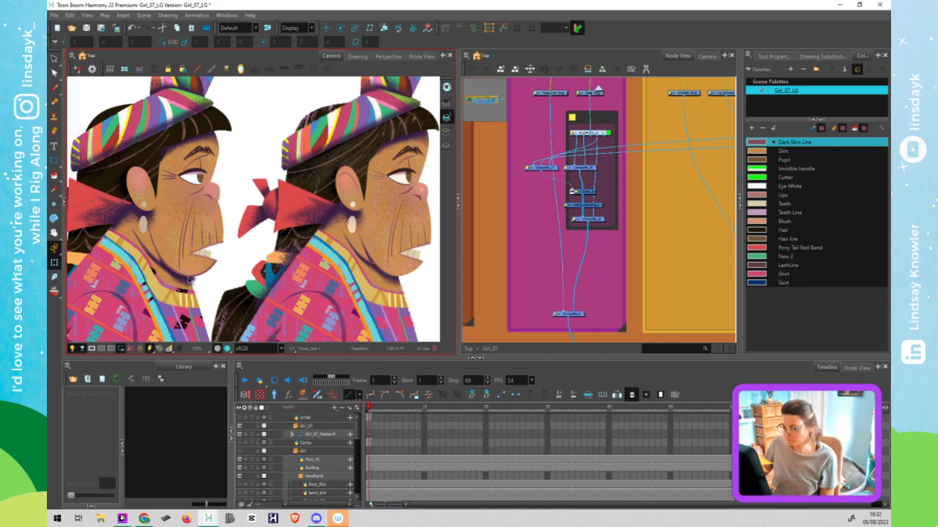
Select the jaw drawing on the character and examine its line, underlay and colour art layers
{"action": "scroll", "coordinate": [148, 251], "scroll_direction": "up", "scroll_amount": 2}
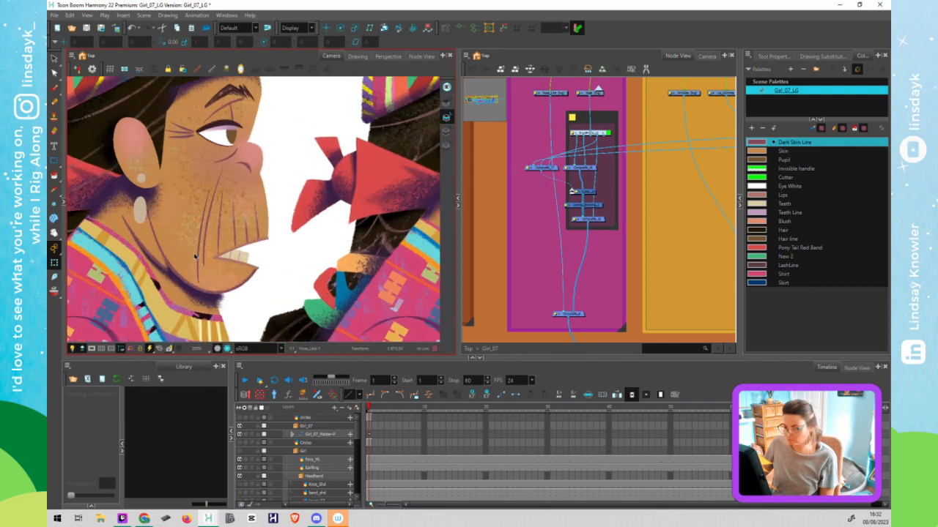
{"action": "left_click_drag", "start_coordinate": [193, 257], "coordinate": [214, 234]}
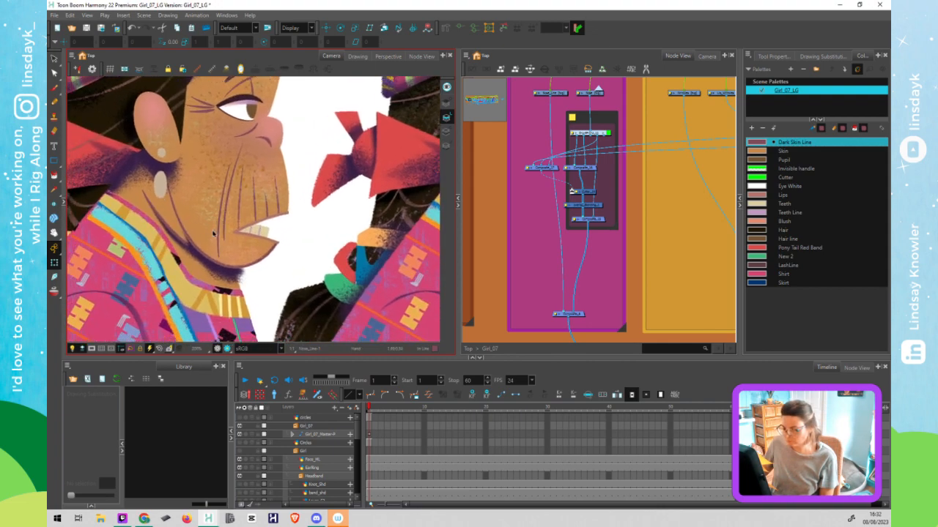
{"action": "scroll", "coordinate": [197, 235], "scroll_direction": "up", "scroll_amount": 2}
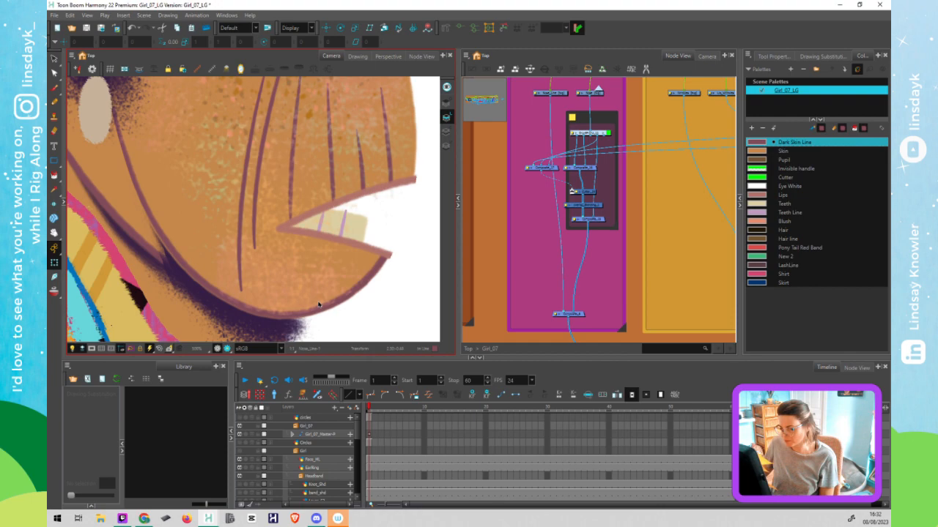
{"action": "left_click", "coordinate": [214, 282]}
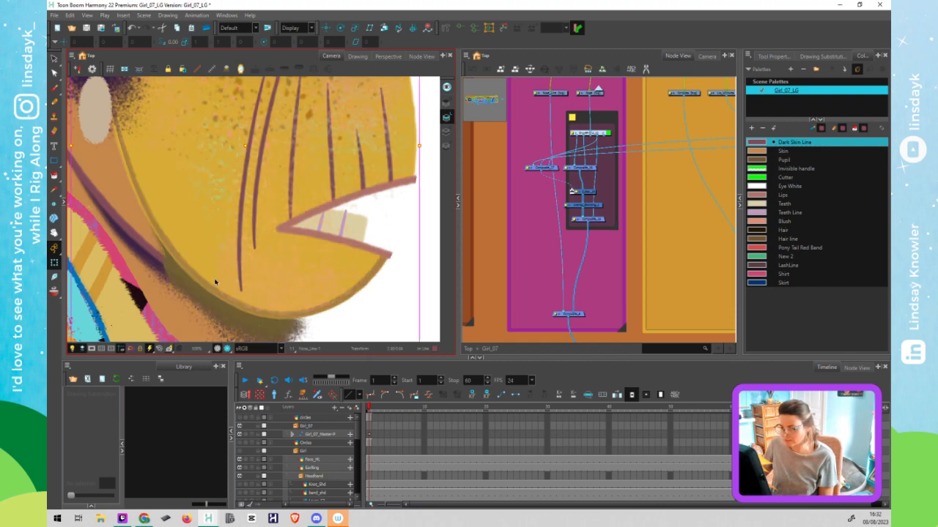
{"action": "key", "text": "alt+s"}
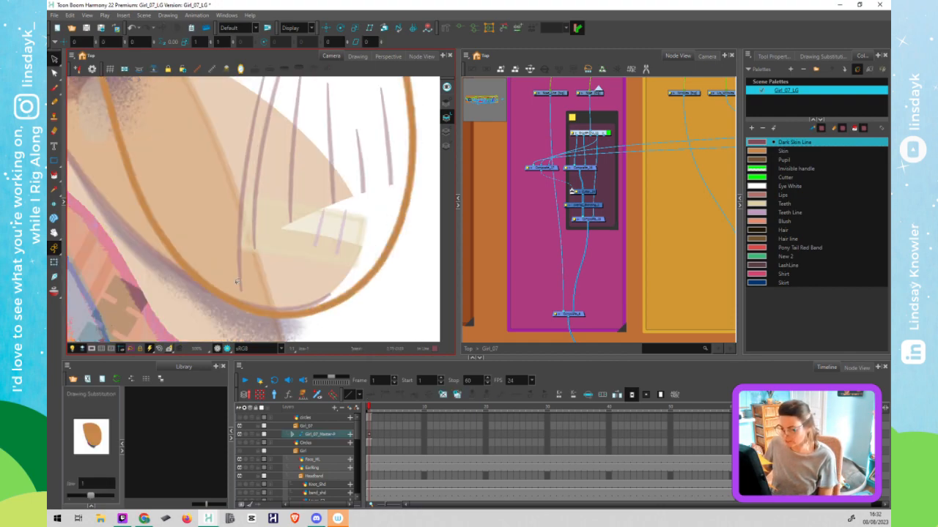
{"action": "scroll", "coordinate": [236, 281], "scroll_direction": "down", "scroll_amount": 3}
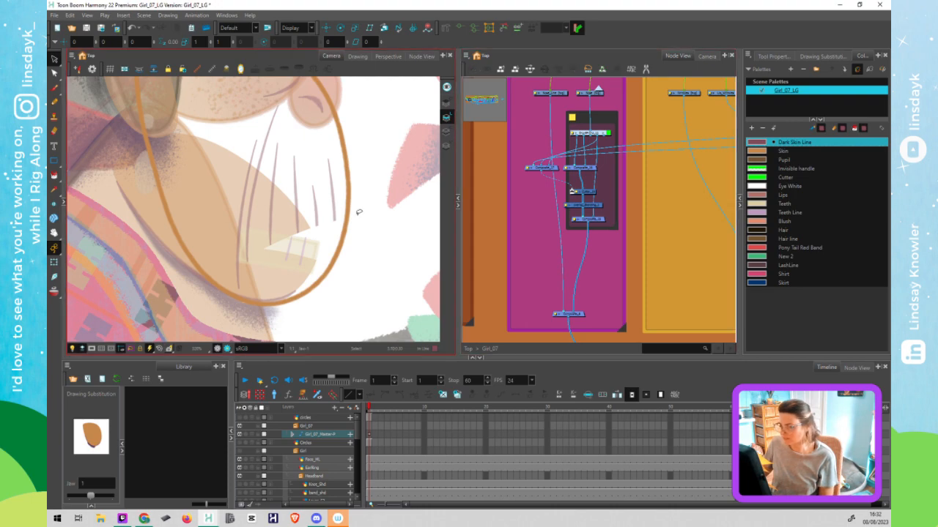
{"action": "scroll", "coordinate": [359, 212], "scroll_direction": "down", "scroll_amount": 2}
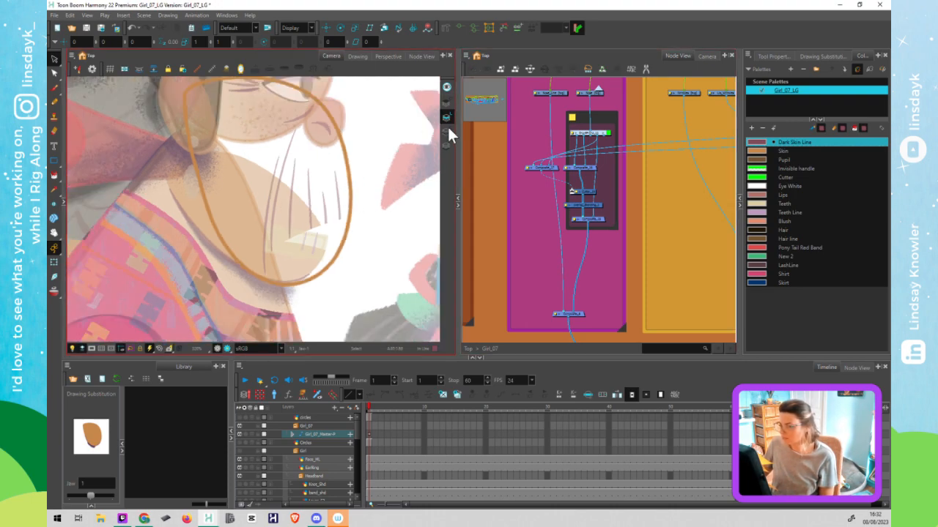
{"action": "left_click", "coordinate": [447, 130]}
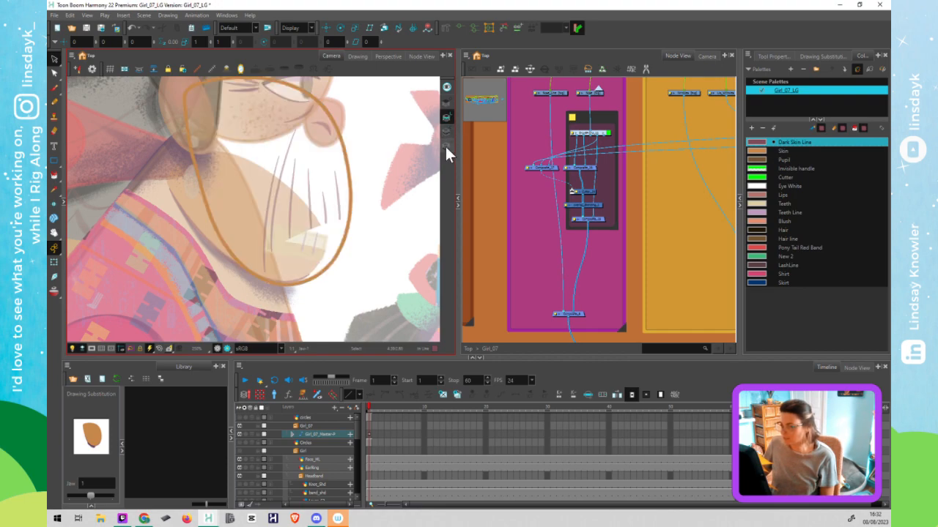
{"action": "left_click", "coordinate": [446, 144]}
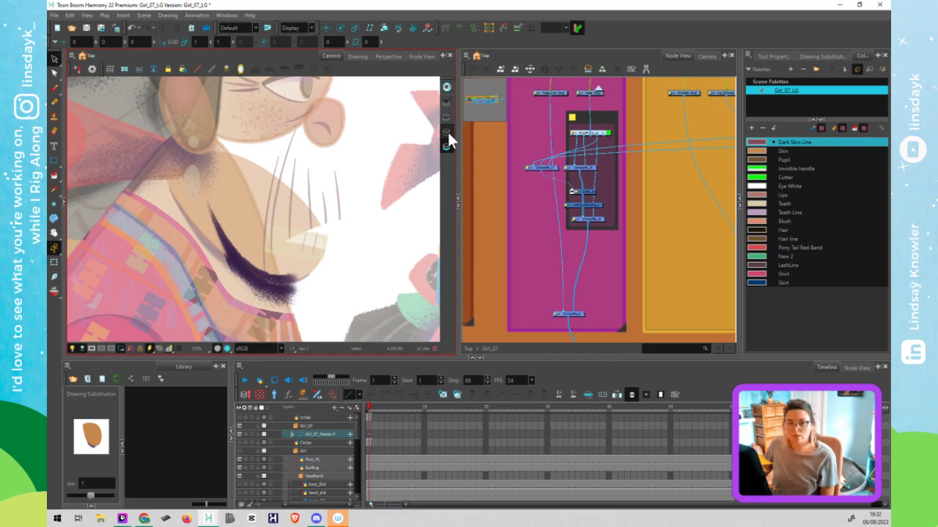
{"action": "left_click", "coordinate": [447, 132]}
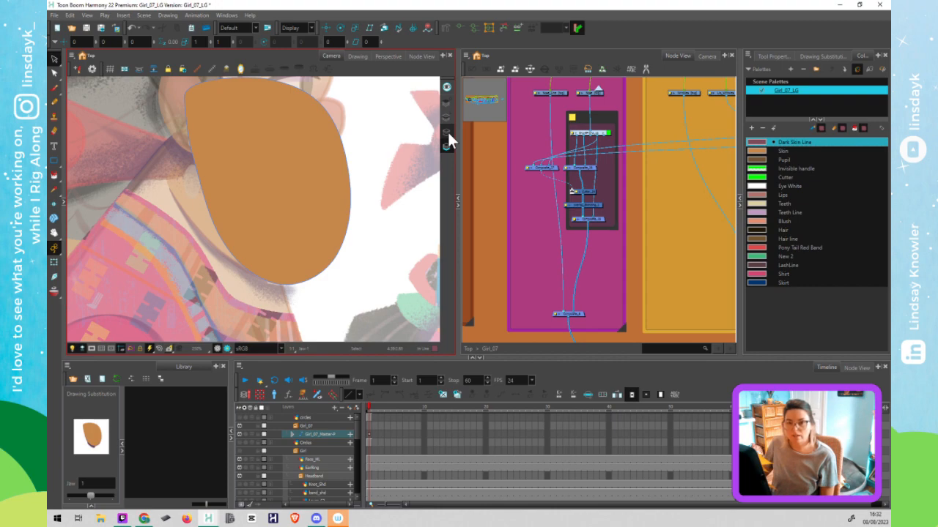
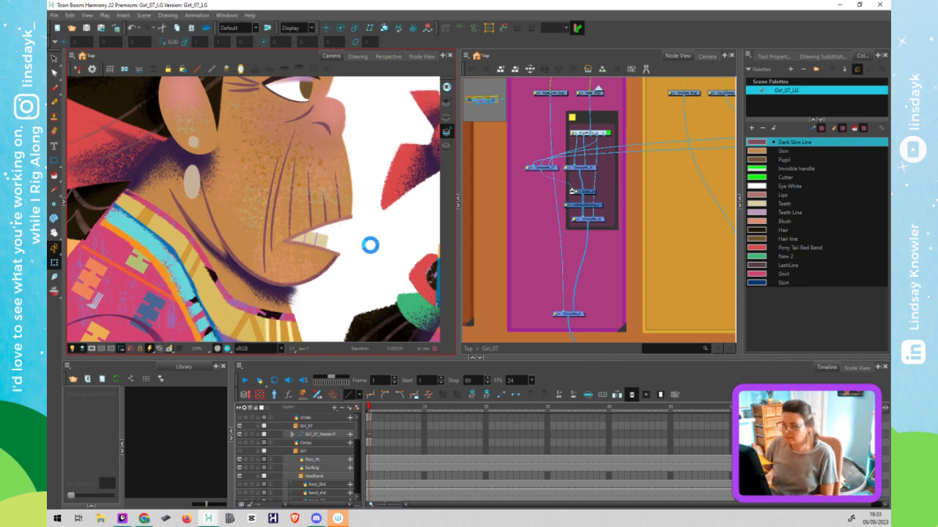
Reselect the jaw drawing and make its overlay art layer the active one
{"action": "left_click", "coordinate": [220, 238]}
{"action": "double_click", "coordinate": [219, 236]}
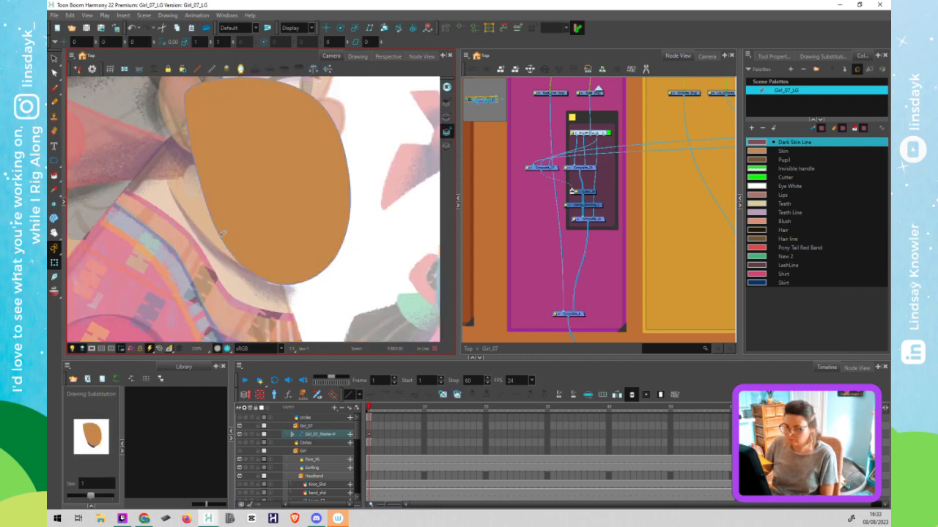
{"action": "left_click", "coordinate": [445, 134]}
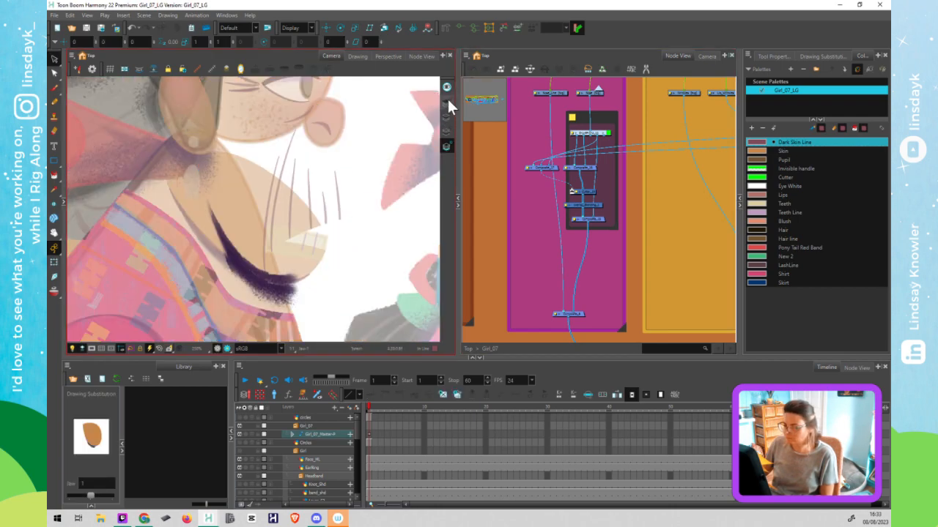
{"action": "left_click", "coordinate": [447, 98]}
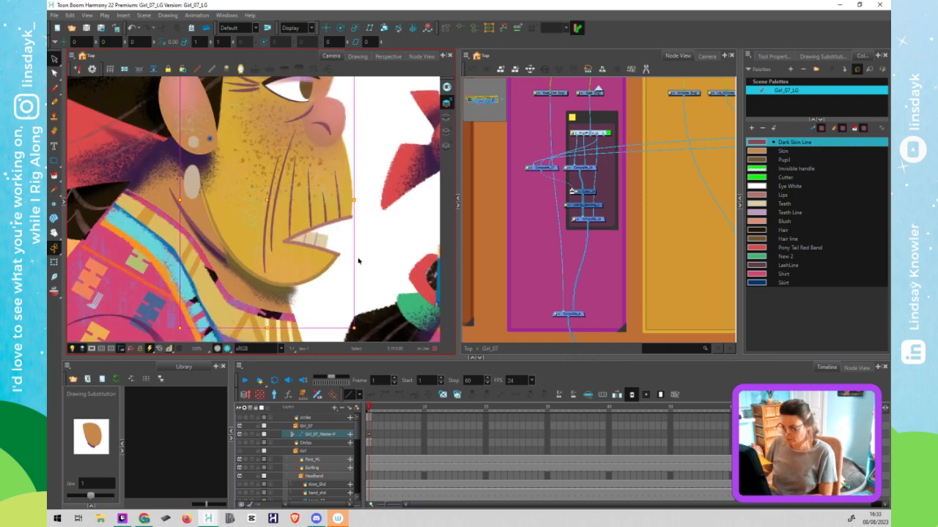
{"action": "key", "text": "shift+t"}
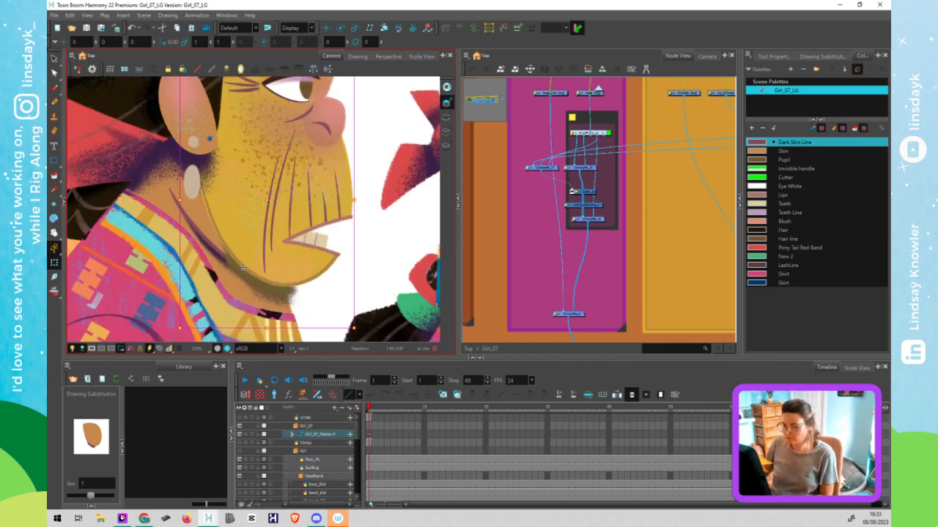
{"action": "left_click", "coordinate": [366, 273]}
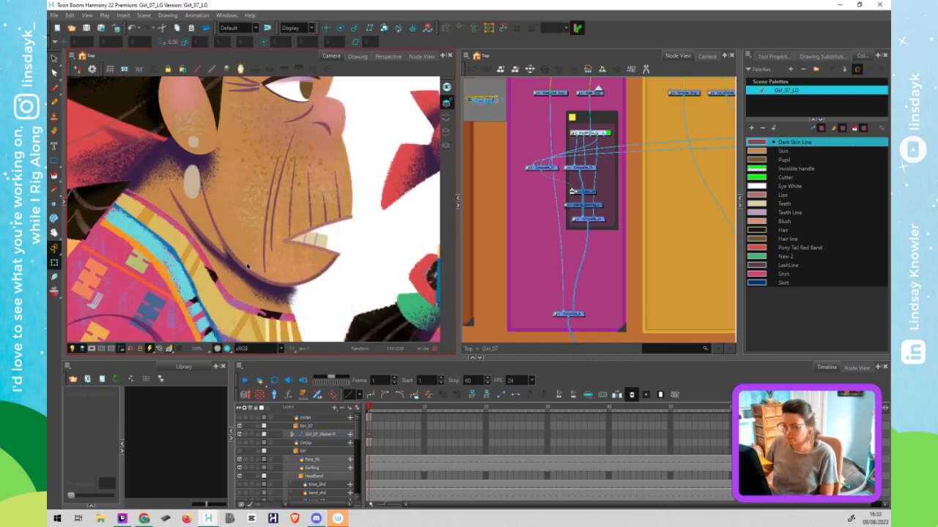
Show the jaw drawing within the full artwork and select its line stroke on the overlay art layer
{"action": "key", "text": "alt+s"}
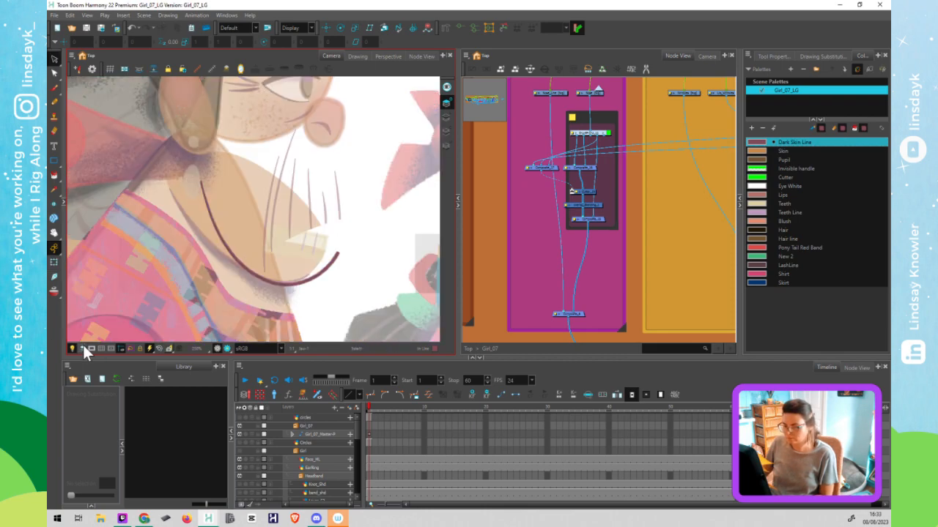
{"action": "left_click", "coordinate": [83, 348]}
{"action": "left_click", "coordinate": [242, 255]}
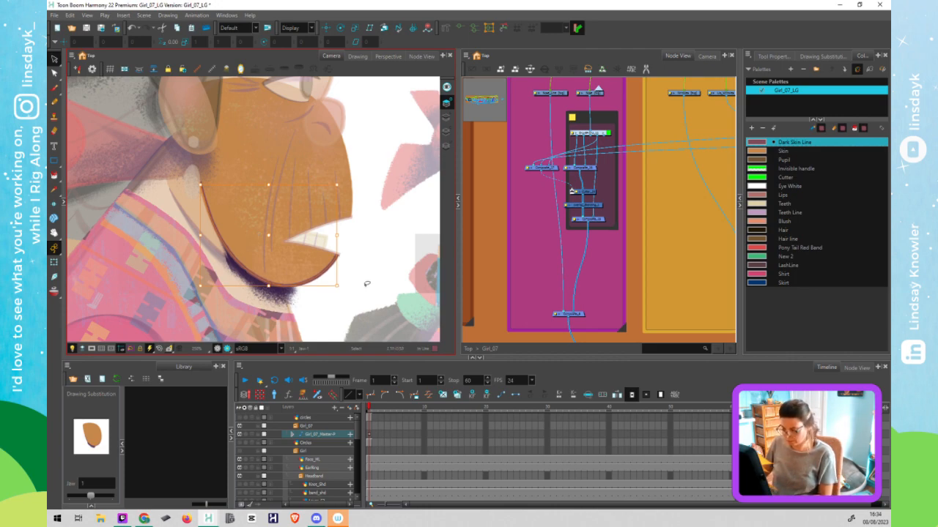
{"action": "key", "text": "shift+t"}
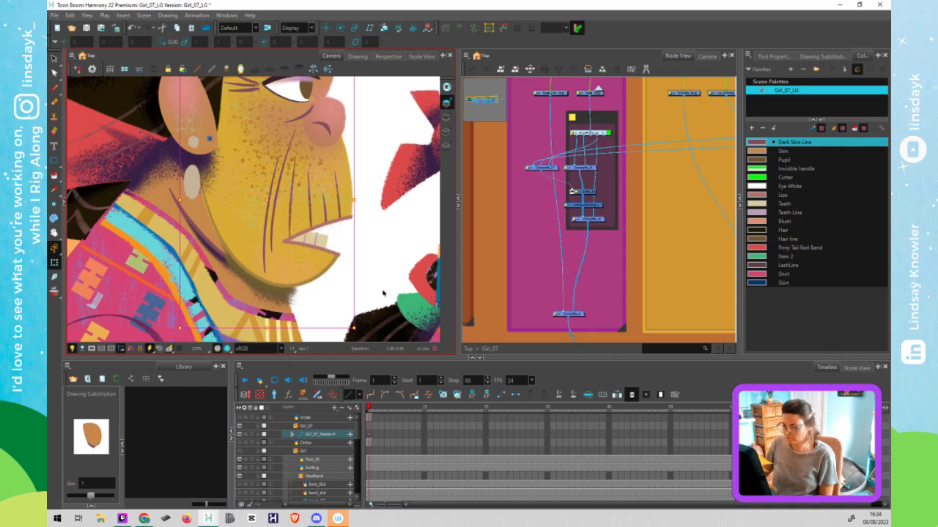
{"action": "left_click", "coordinate": [401, 272]}
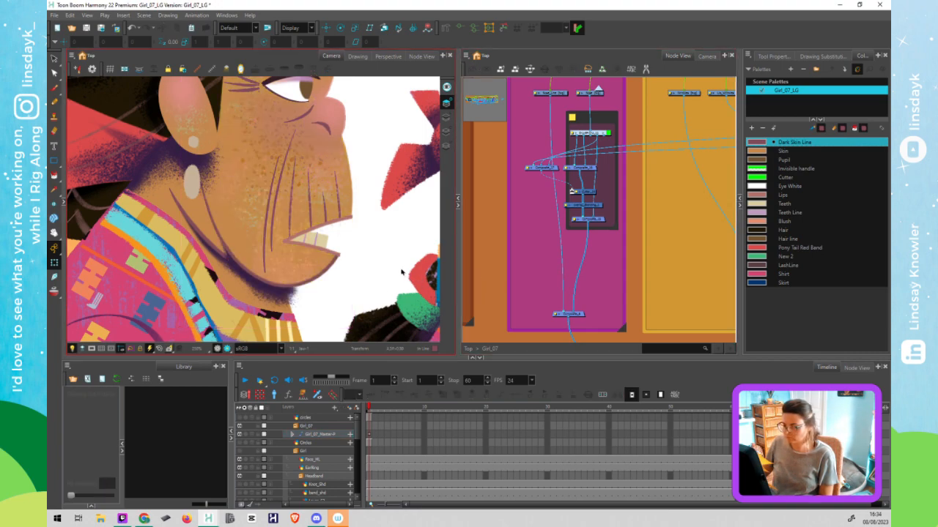
Compare the rig with the reference character, go up to the top-level network and enable the Girl group
{"action": "scroll", "coordinate": [410, 267], "scroll_direction": "down", "scroll_amount": 2}
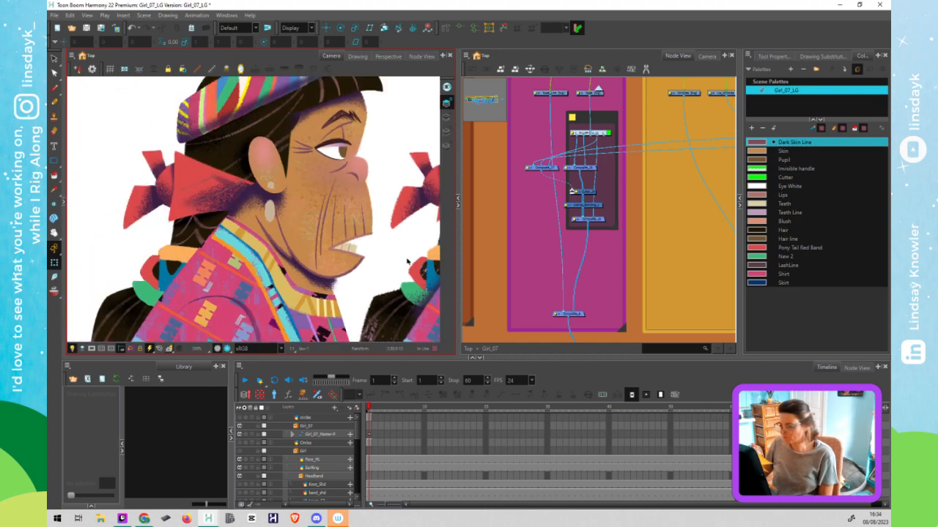
{"action": "left_click_drag", "start_coordinate": [407, 261], "coordinate": [227, 252]}
{"action": "scroll", "coordinate": [263, 257], "scroll_direction": "down", "scroll_amount": 1}
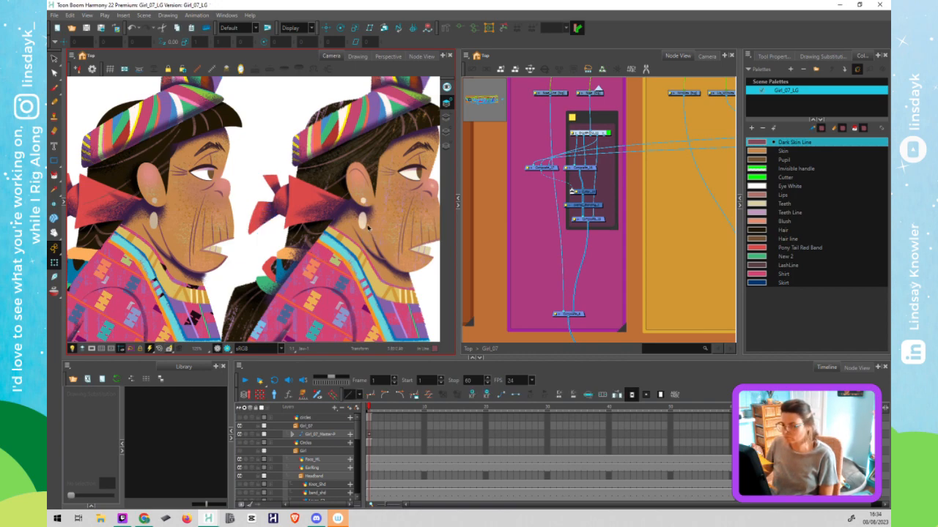
{"action": "scroll", "coordinate": [364, 245], "scroll_direction": "down", "scroll_amount": 2}
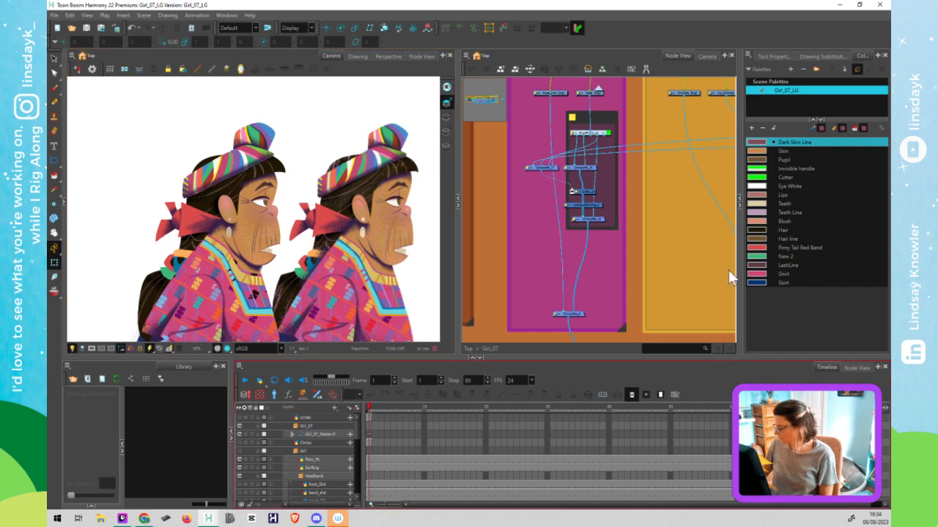
{"action": "key", "text": "ctrl+shift+Return"}
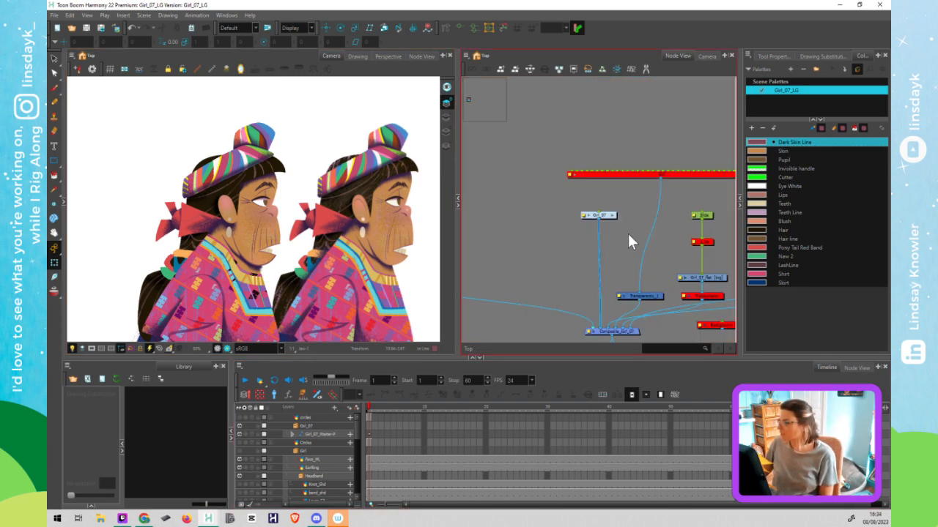
{"action": "left_click", "coordinate": [654, 176]}
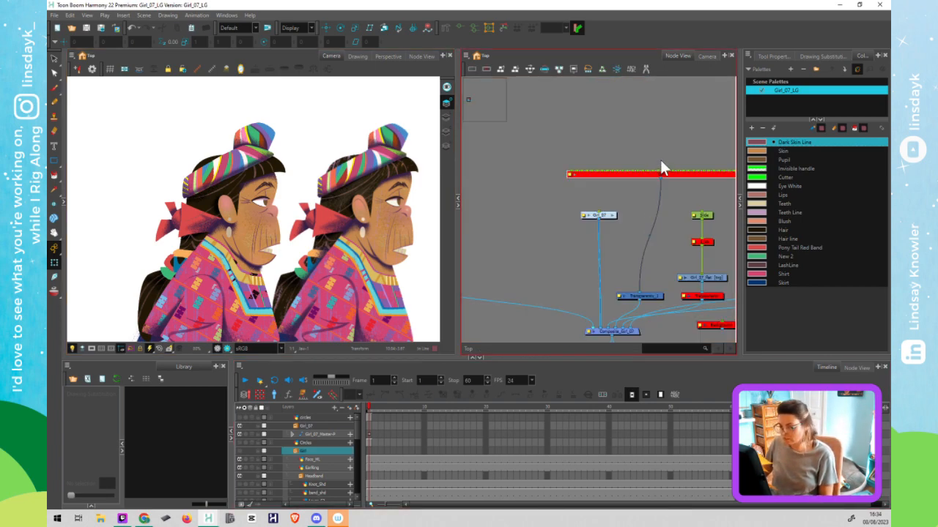
{"action": "key", "text": "a"}
{"action": "left_click", "coordinate": [621, 204]}
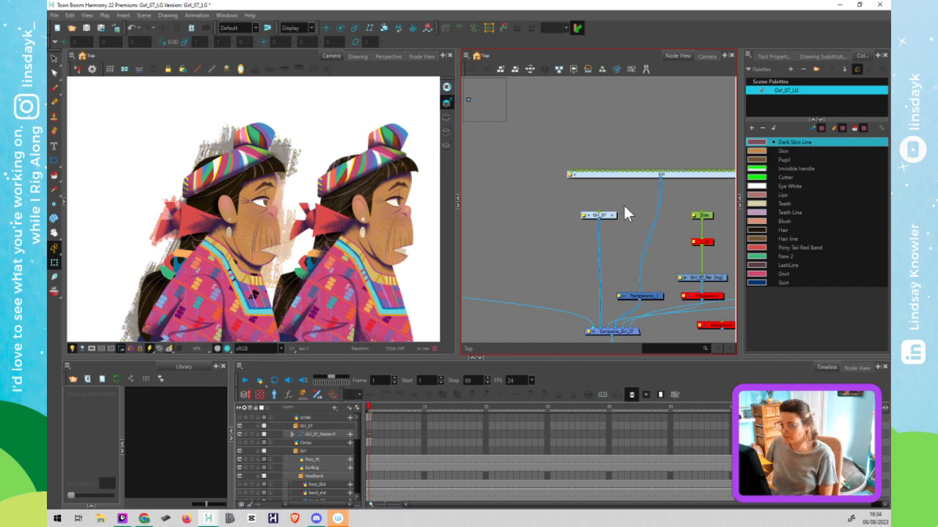
Disable the Girl_07 group in the top-level network
{"action": "left_click_drag", "start_coordinate": [642, 196], "coordinate": [558, 199]}
{"action": "left_click", "coordinate": [515, 215]}
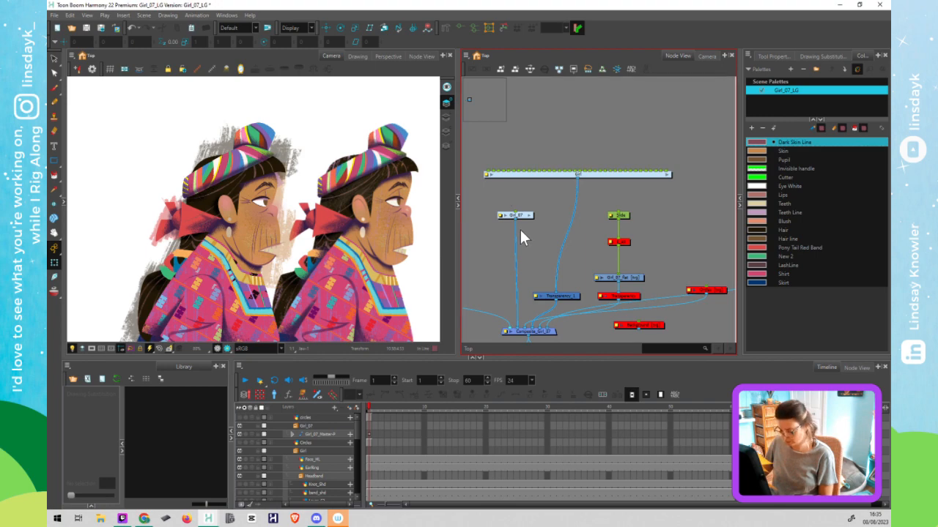
{"action": "key", "text": "d"}
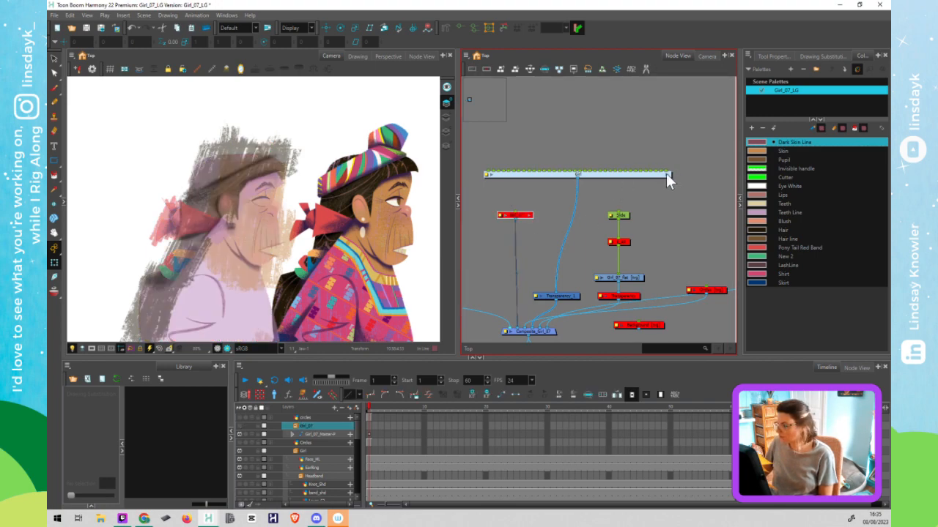
Inside the Girl group, disconnect Face_HL from the Composite node and connect the BASE image layer to it
{"action": "left_click", "coordinate": [667, 174]}
{"action": "left_click_drag", "start_coordinate": [651, 314], "coordinate": [679, 302]}
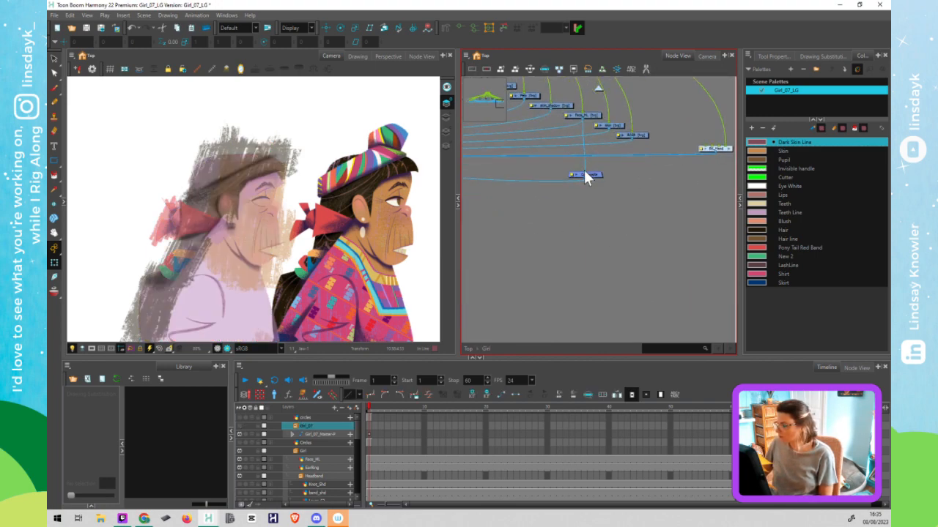
{"action": "left_click_drag", "start_coordinate": [586, 167], "coordinate": [572, 156]}
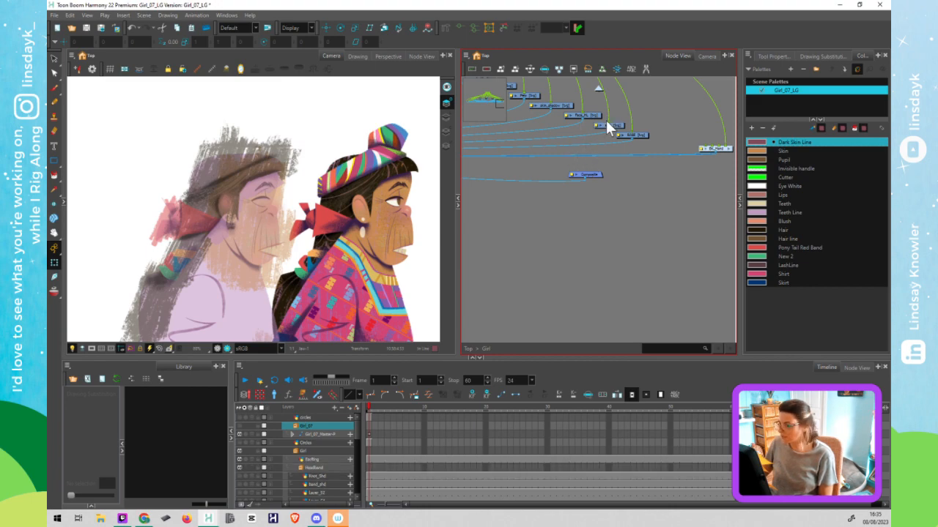
{"action": "left_click_drag", "start_coordinate": [607, 125], "coordinate": [588, 175]}
{"action": "left_click", "coordinate": [599, 134]}
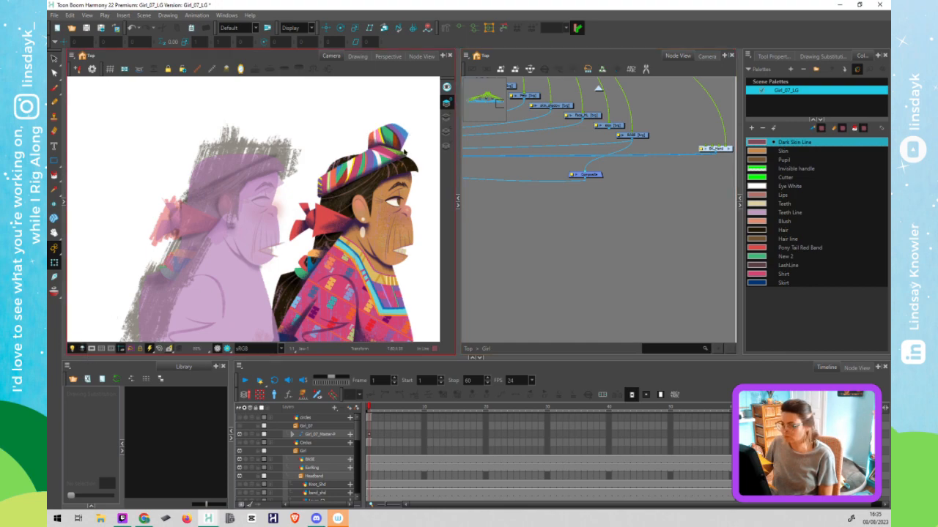
Disconnect BASE from the Composite node and connect the Layer_01 image layer to it instead
{"action": "left_click", "coordinate": [640, 136]}
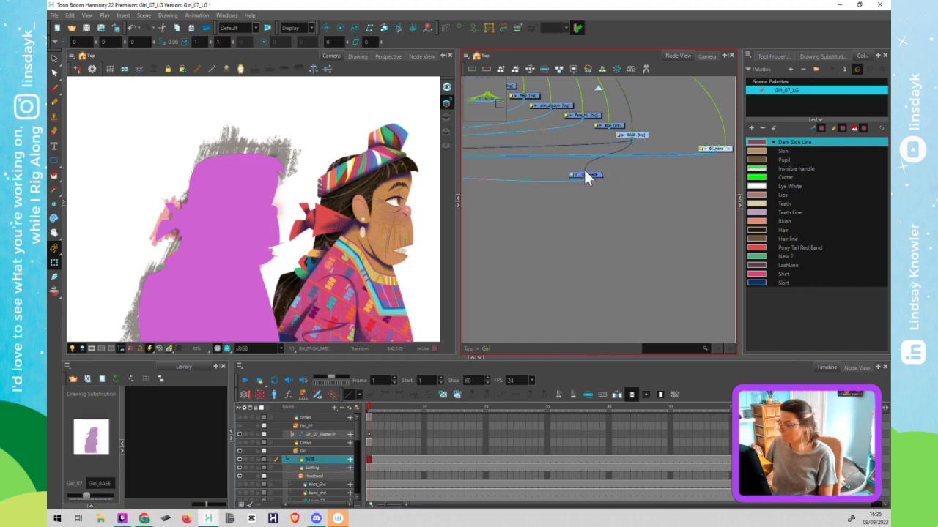
{"action": "left_click_drag", "start_coordinate": [615, 176], "coordinate": [614, 176]}
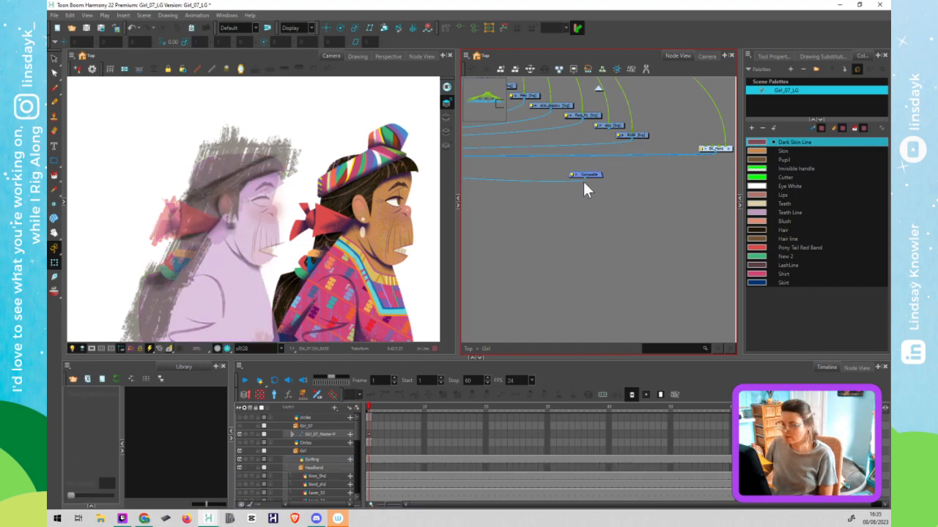
{"action": "left_click_drag", "start_coordinate": [598, 182], "coordinate": [646, 228]}
{"action": "left_click_drag", "start_coordinate": [534, 206], "coordinate": [507, 201]}
{"action": "left_click_drag", "start_coordinate": [507, 201], "coordinate": [578, 213]}
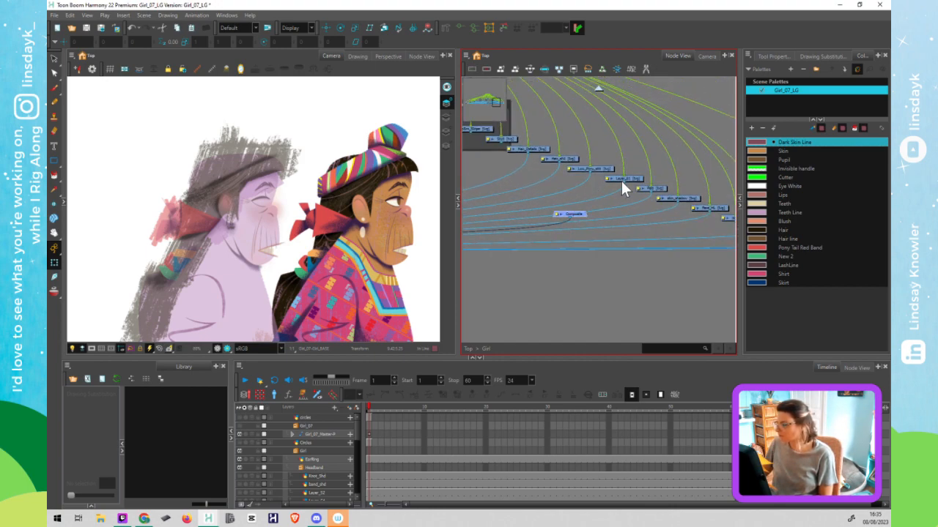
{"action": "left_click_drag", "start_coordinate": [623, 182], "coordinate": [572, 213]}
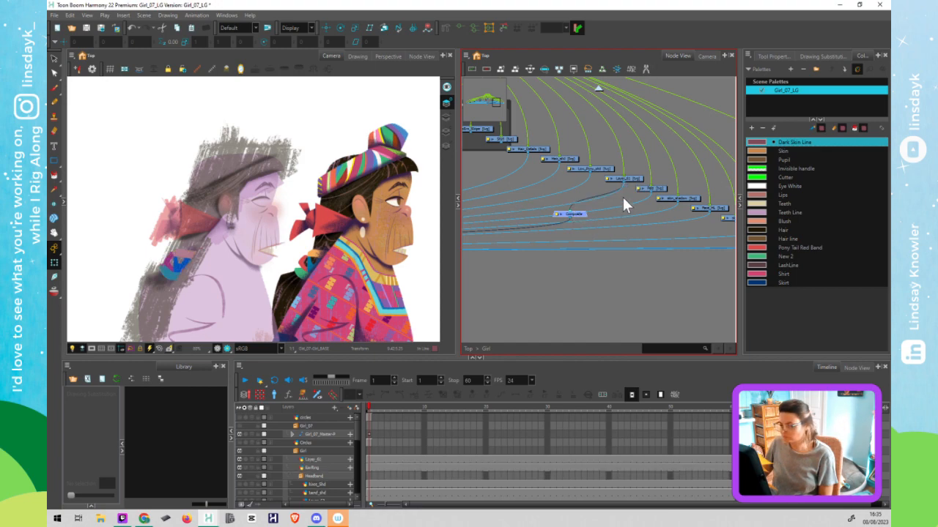
Check the Pelo layer through the Composite in place of Layer_01, save the scene and disconnect Pelo
{"action": "left_click_drag", "start_coordinate": [653, 190], "coordinate": [567, 198]}
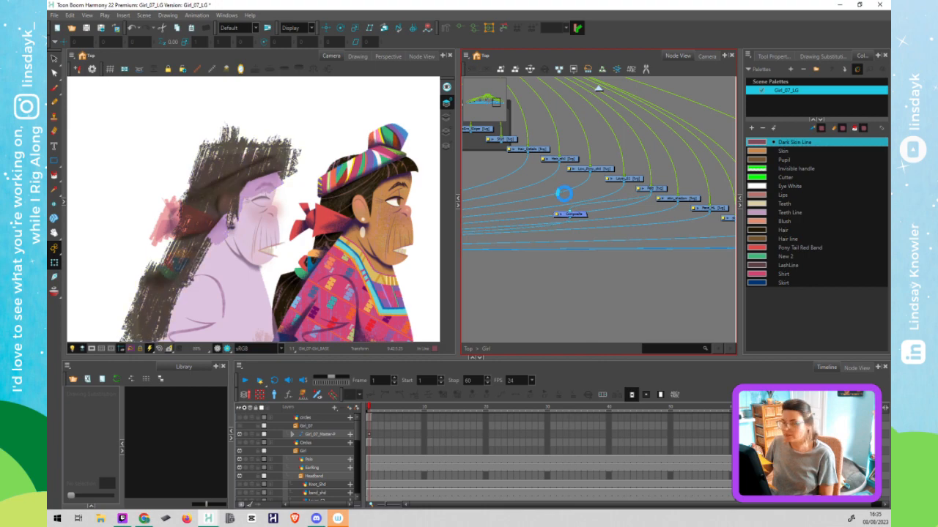
{"action": "key", "text": "ctrl+s"}
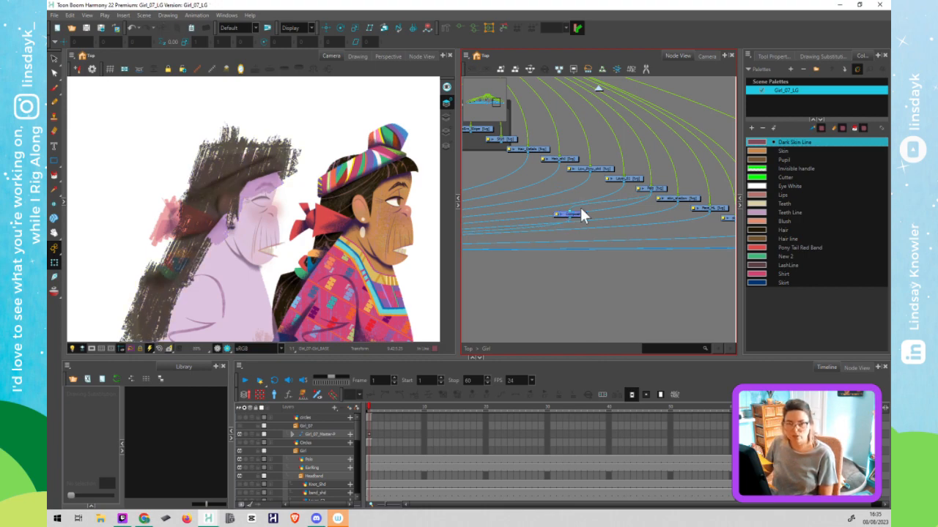
{"action": "mouse_move", "coordinate": [570, 212]}
{"action": "left_mouse_down"}
{"action": "mouse_move", "coordinate": [572, 198]}
{"action": "mouse_move", "coordinate": [582, 214]}
{"action": "left_mouse_up"}
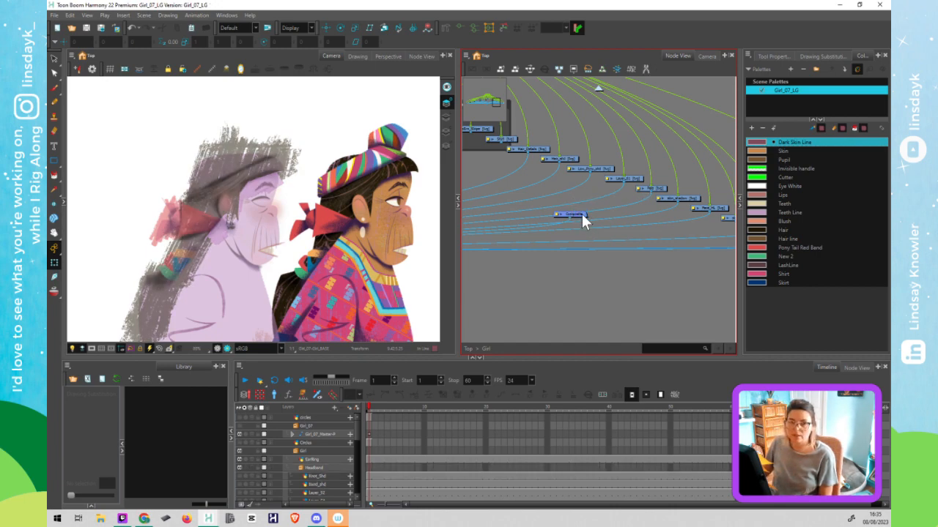
Move the Composite node across the network beside the Headband group and connect the EarRing layer to it
{"action": "left_click_drag", "start_coordinate": [582, 216], "coordinate": [691, 212]}
{"action": "left_click_drag", "start_coordinate": [627, 218], "coordinate": [480, 206]}
{"action": "left_click_drag", "start_coordinate": [480, 206], "coordinate": [646, 205]}
{"action": "left_click_drag", "start_coordinate": [646, 207], "coordinate": [476, 211]}
{"action": "left_click_drag", "start_coordinate": [487, 210], "coordinate": [534, 212]}
{"action": "left_click_drag", "start_coordinate": [534, 210], "coordinate": [605, 198]}
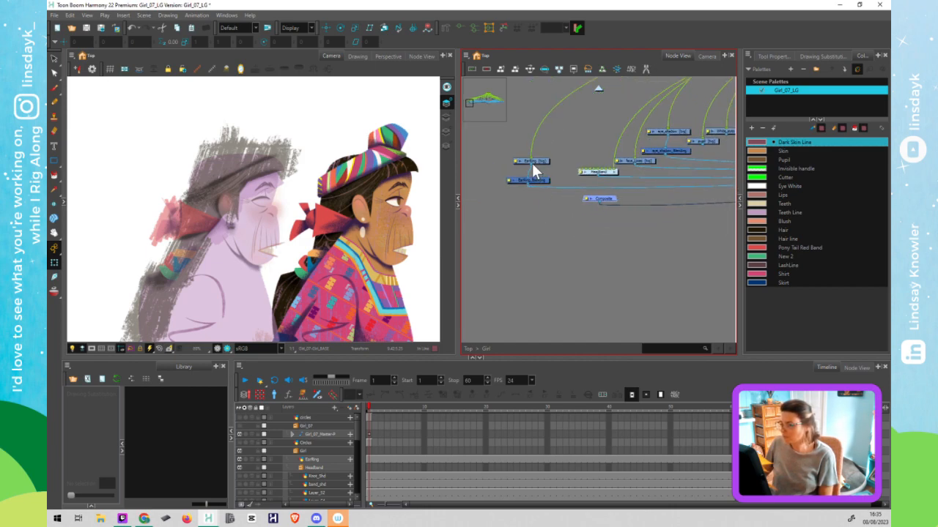
{"action": "left_click_drag", "start_coordinate": [531, 163], "coordinate": [609, 196]}
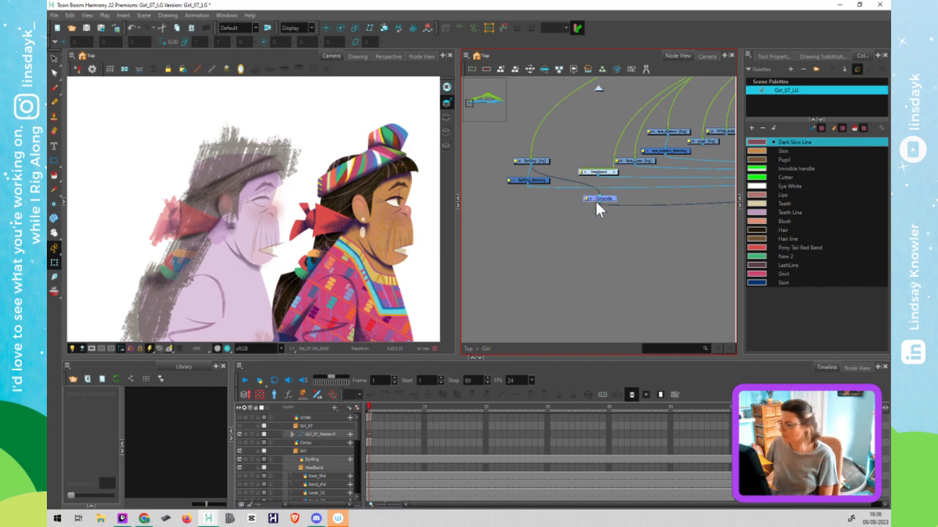
Replace the EarRing connection on the Composite with the Face_Lines layer to check its artwork
{"action": "left_click", "coordinate": [587, 174]}
{"action": "left_click", "coordinate": [584, 199]}
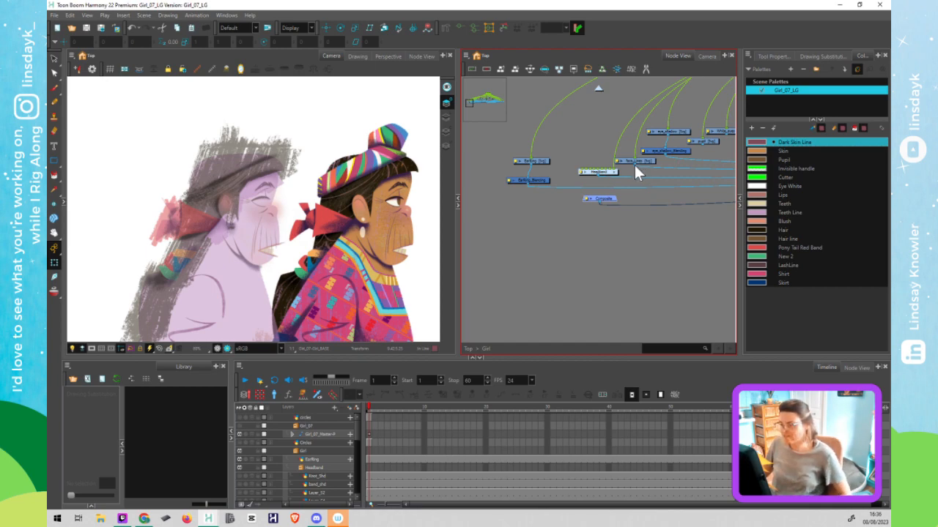
{"action": "left_click_drag", "start_coordinate": [622, 188], "coordinate": [611, 193]}
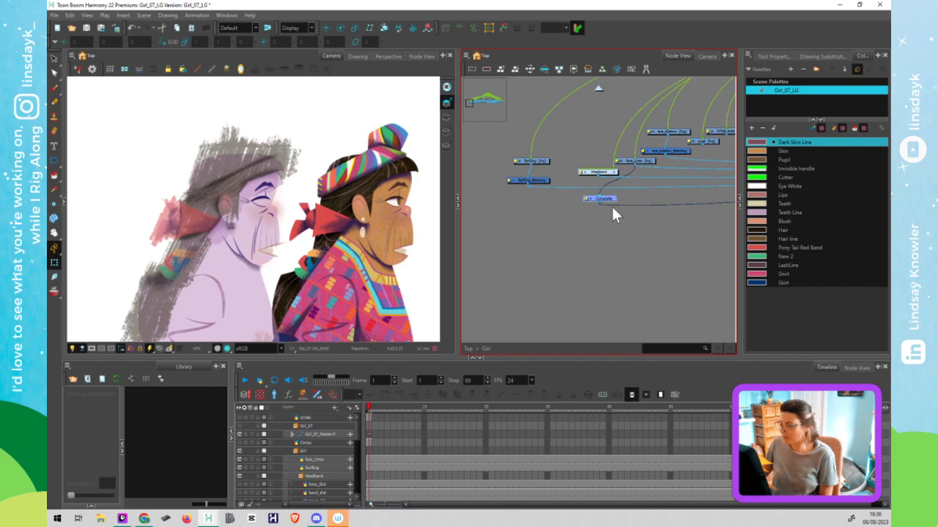
Disconnect Face_Lines and check the pupil and White_eyes layers one after the other through the Composite
{"action": "left_click_drag", "start_coordinate": [611, 197], "coordinate": [570, 190]}
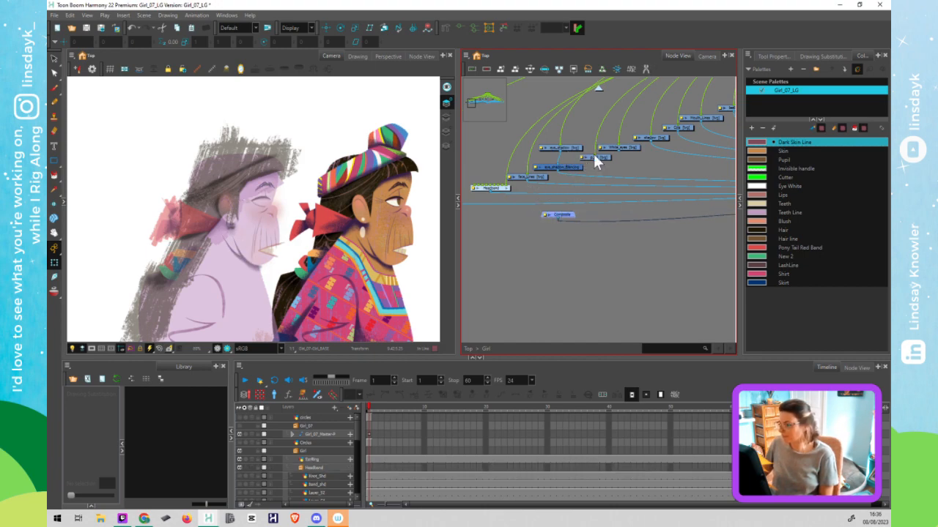
{"action": "left_click_drag", "start_coordinate": [594, 160], "coordinate": [564, 212]}
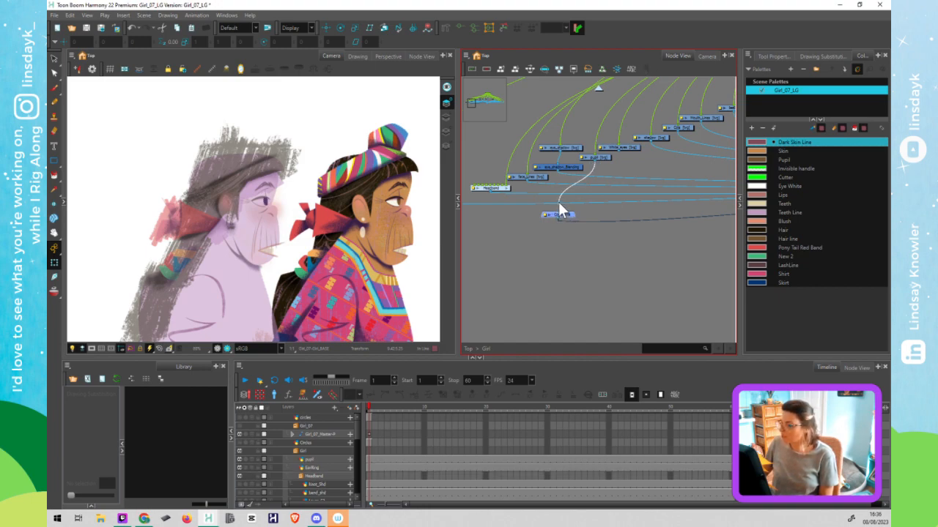
{"action": "mouse_move", "coordinate": [569, 214]}
{"action": "left_mouse_down"}
{"action": "mouse_move", "coordinate": [636, 172]}
{"action": "mouse_move", "coordinate": [524, 201]}
{"action": "mouse_move", "coordinate": [548, 203]}
{"action": "left_mouse_up"}
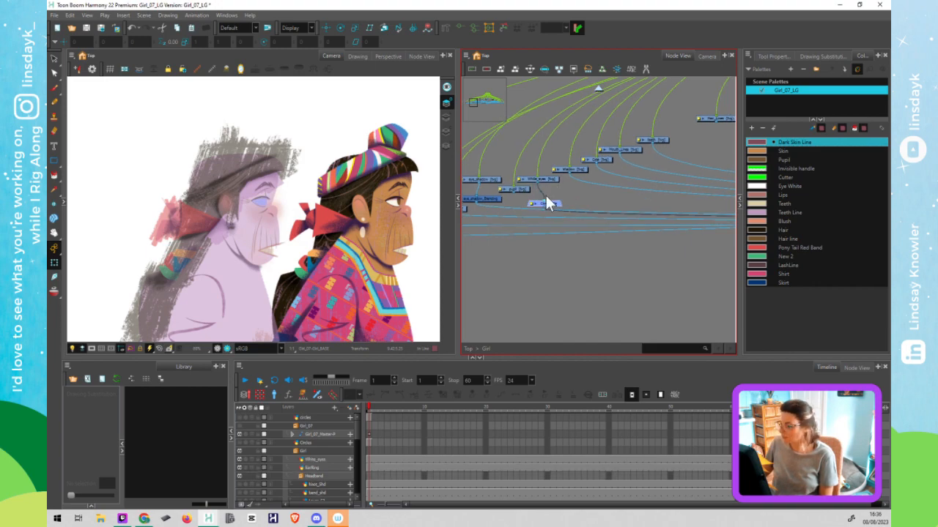
Check the Mouth_Lines and teeth layers in turn through the Composite, undoing the teeth connection
{"action": "mouse_move", "coordinate": [549, 196]}
{"action": "left_mouse_down"}
{"action": "mouse_move", "coordinate": [570, 175]}
{"action": "mouse_move", "coordinate": [551, 205]}
{"action": "mouse_move", "coordinate": [562, 172]}
{"action": "mouse_move", "coordinate": [581, 186]}
{"action": "mouse_move", "coordinate": [539, 206]}
{"action": "mouse_move", "coordinate": [620, 194]}
{"action": "mouse_move", "coordinate": [612, 200]}
{"action": "mouse_move", "coordinate": [574, 192]}
{"action": "mouse_move", "coordinate": [615, 180]}
{"action": "mouse_move", "coordinate": [614, 190]}
{"action": "left_mouse_up"}
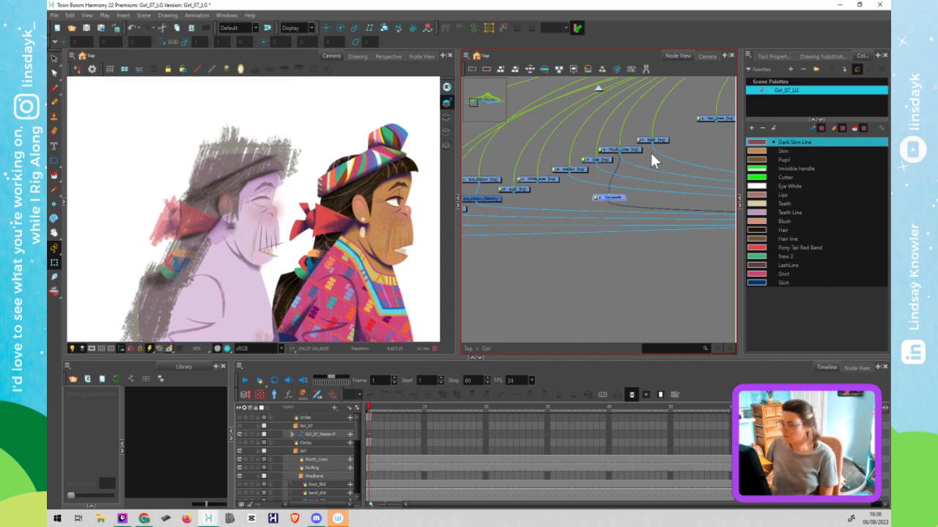
{"action": "left_click_drag", "start_coordinate": [652, 142], "coordinate": [608, 198]}
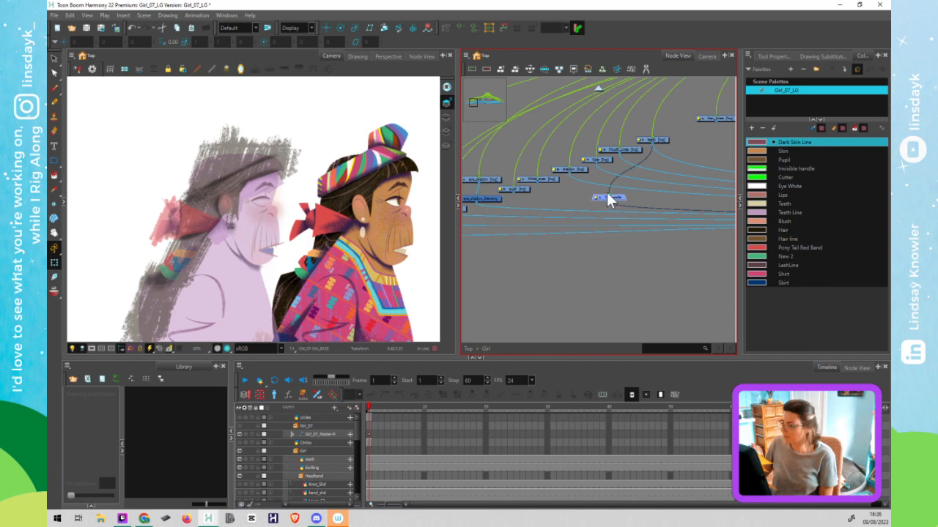
{"action": "key", "text": "ctrl+z"}
Move the Composite node below the Hair_Lines layer and connect Hair_Lines to it
{"action": "left_click_drag", "start_coordinate": [564, 192], "coordinate": [430, 213]}
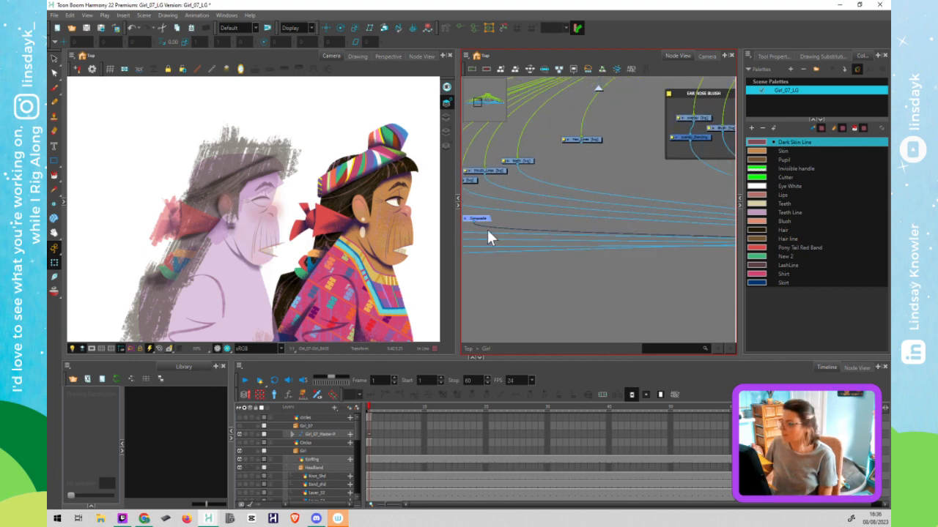
{"action": "left_click_drag", "start_coordinate": [485, 217], "coordinate": [594, 176]}
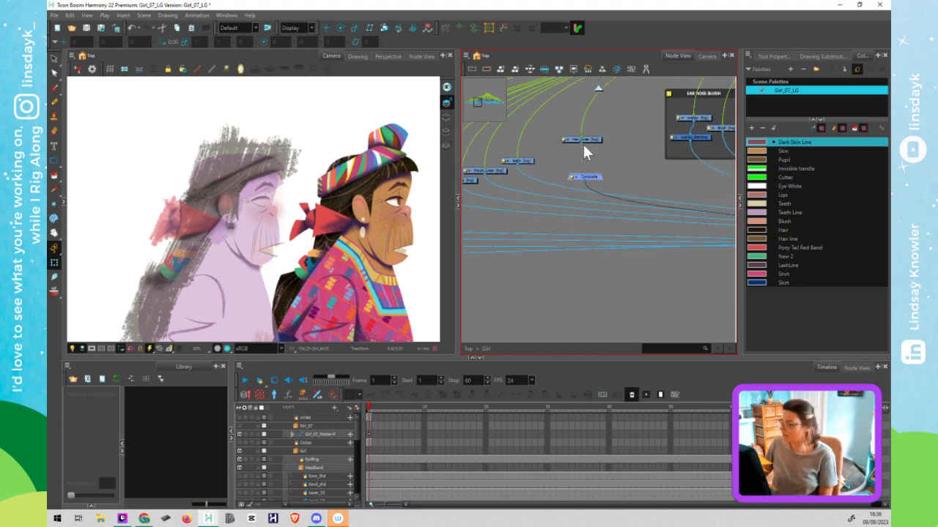
{"action": "left_click_drag", "start_coordinate": [582, 143], "coordinate": [590, 179]}
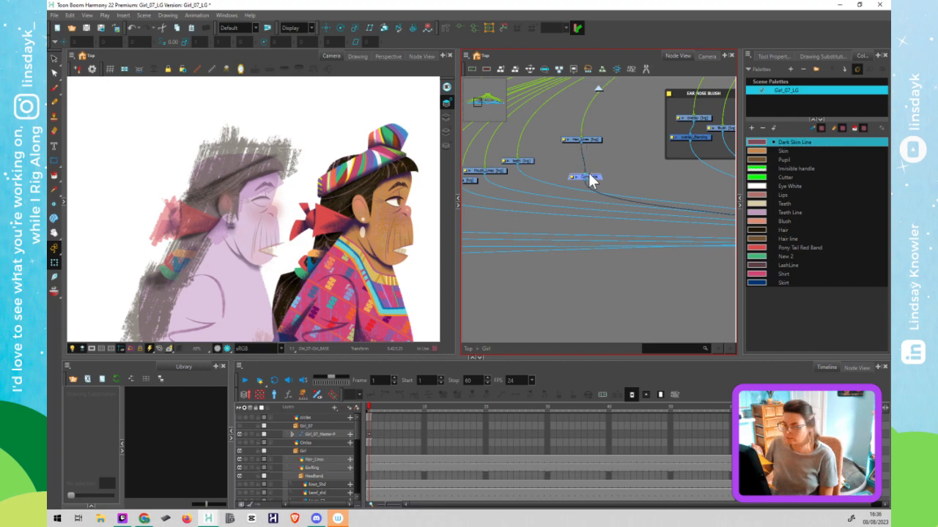
{"action": "scroll", "coordinate": [601, 170], "scroll_direction": "down", "scroll_amount": 3}
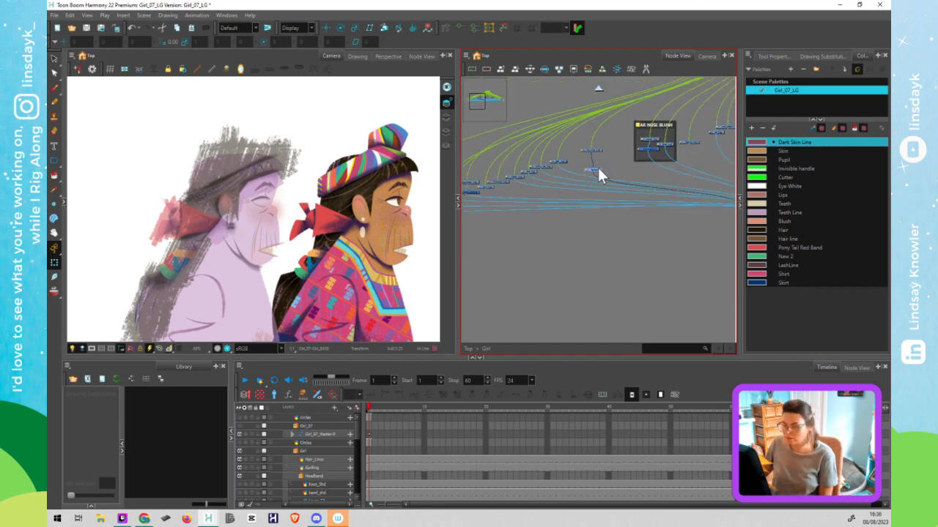
{"action": "scroll", "coordinate": [598, 167], "scroll_direction": "up", "scroll_amount": 2}
{"action": "left_click", "coordinate": [298, 192]}
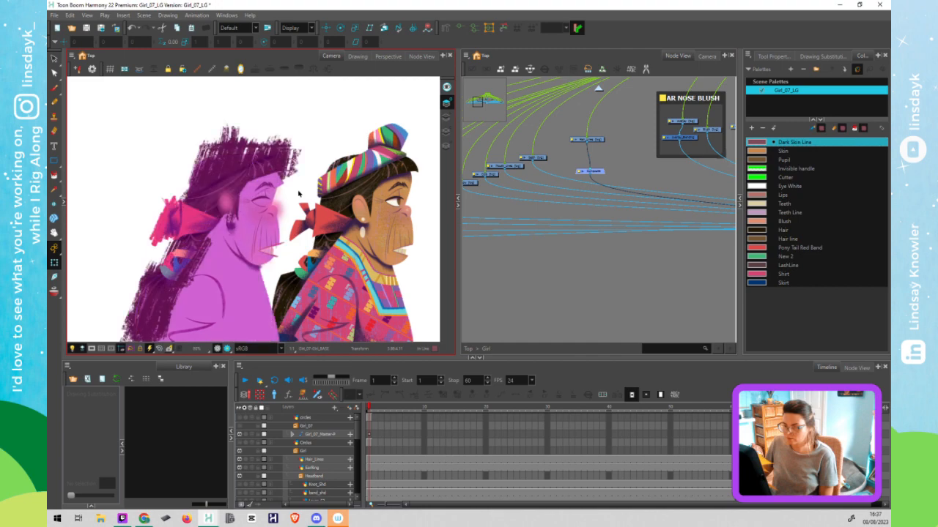
{"action": "left_click", "coordinate": [478, 175]}
{"action": "left_click", "coordinate": [517, 210]}
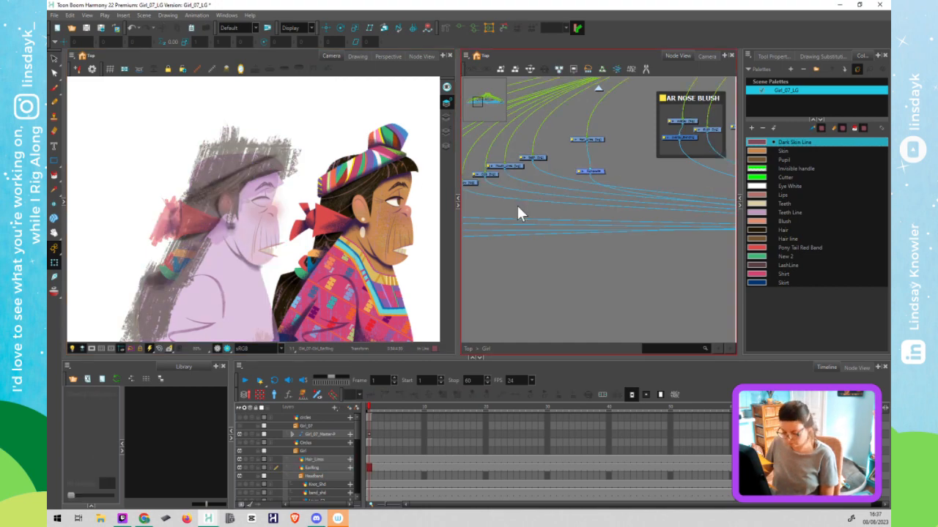
{"action": "key", "text": "ctrl+a"}
{"action": "left_click", "coordinate": [406, 263]}
{"action": "left_click", "coordinate": [471, 262]}
{"action": "left_click", "coordinate": [413, 280]}
{"action": "key", "text": "ctrl+a"}
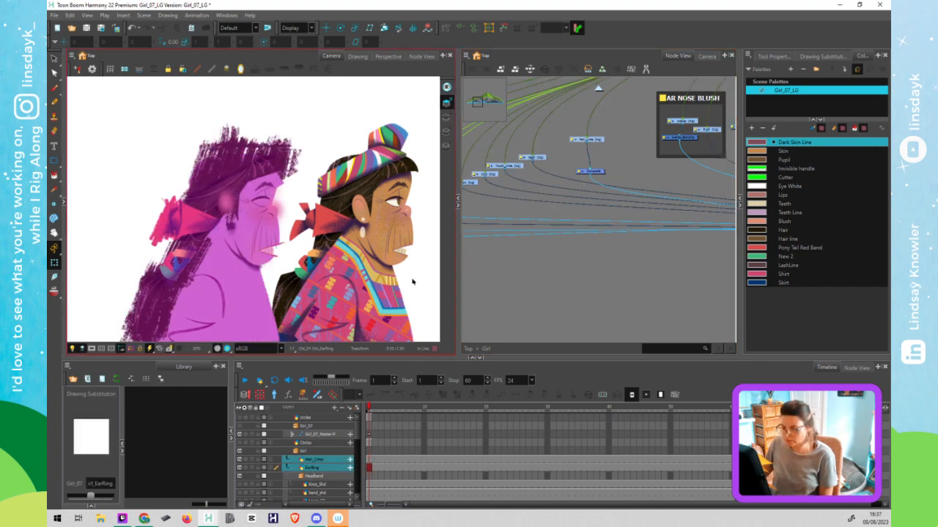
{"action": "left_click", "coordinate": [555, 274]}
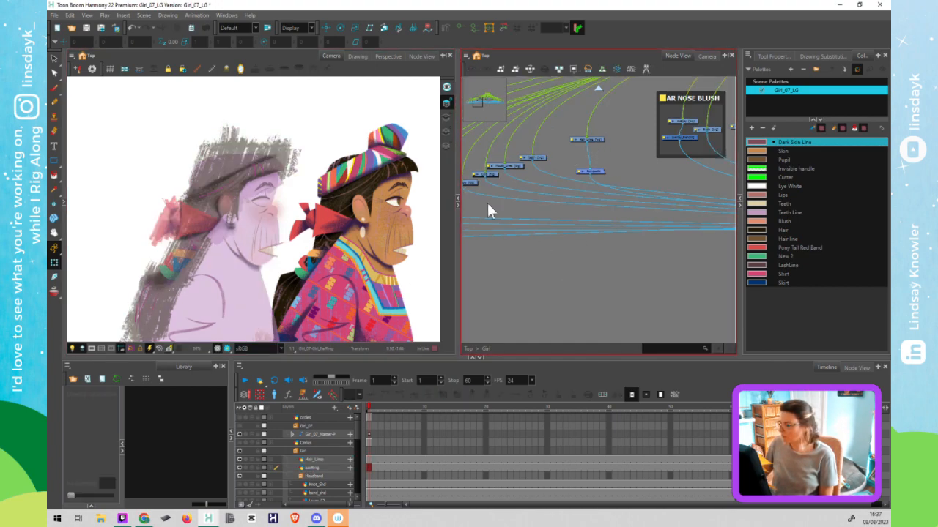
Select the Hair_Lines drawing with the Select tool, show its line art layer and deselect it
{"action": "left_click", "coordinate": [277, 257]}
{"action": "key", "text": "alt+s"}
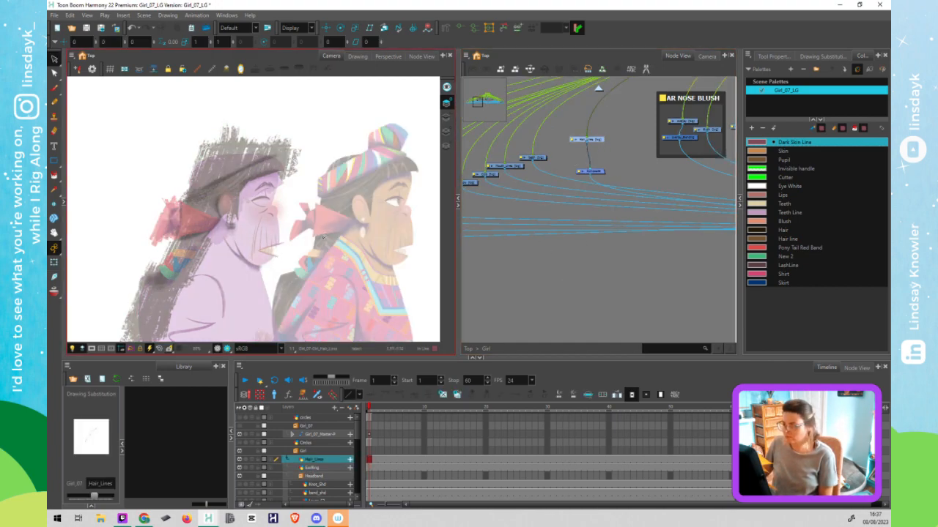
{"action": "left_click", "coordinate": [445, 117]}
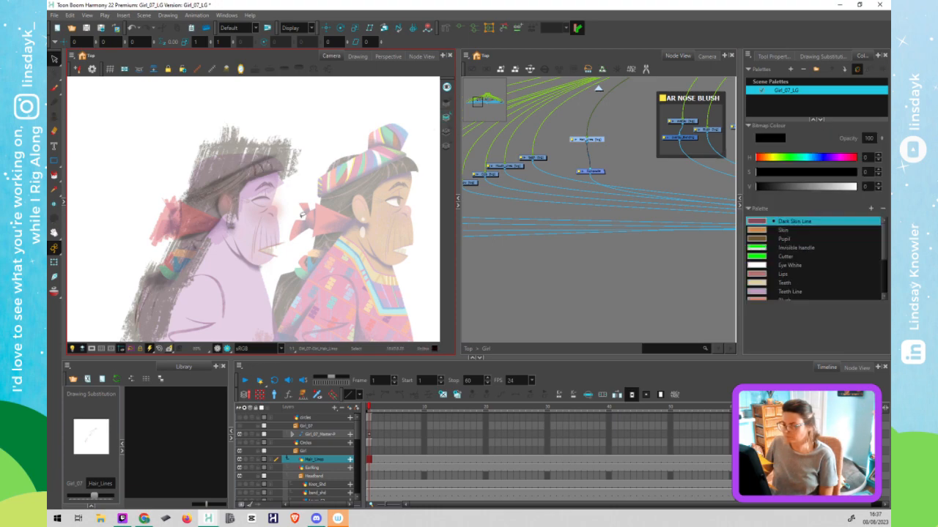
{"action": "left_click", "coordinate": [507, 302]}
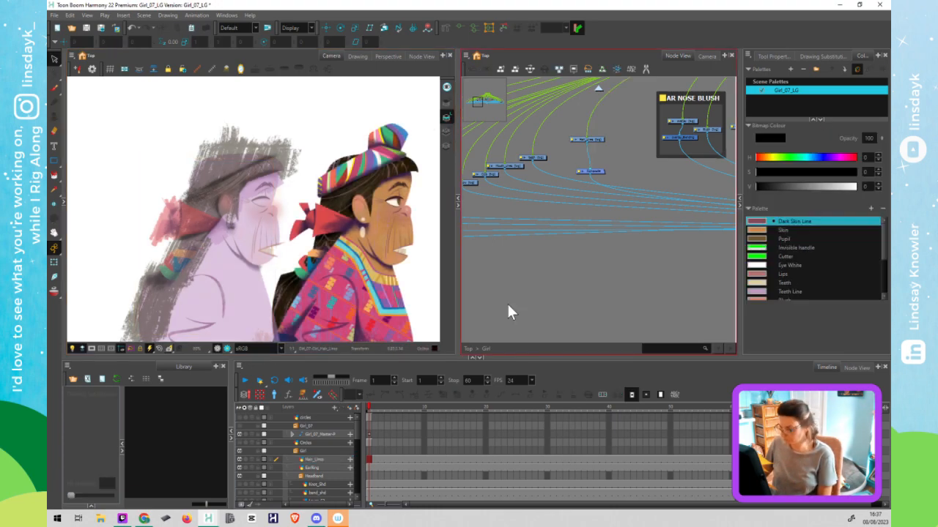
Move the Composite under the ear, nose and blush backdrop and check the freckles layer through it in place of Hair_Lines
{"action": "left_click_drag", "start_coordinate": [623, 246], "coordinate": [554, 282]}
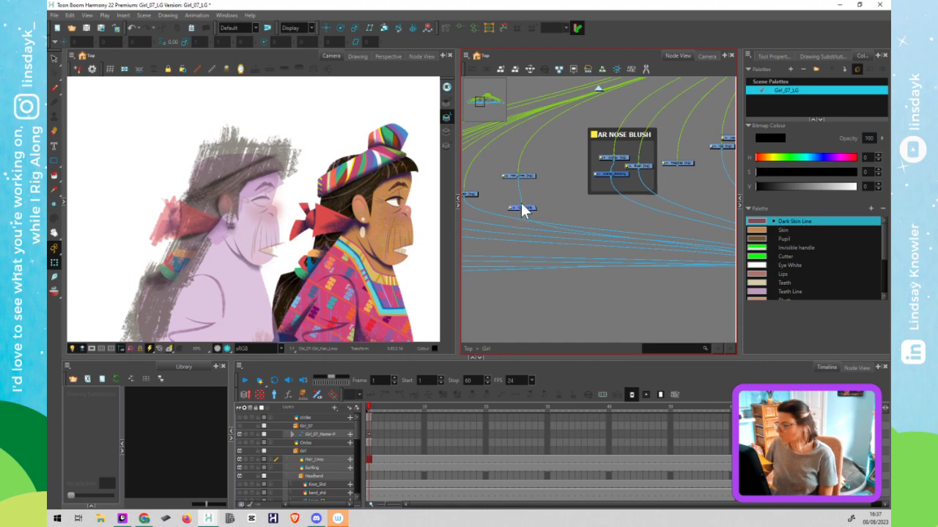
{"action": "left_click_drag", "start_coordinate": [529, 209], "coordinate": [618, 205]}
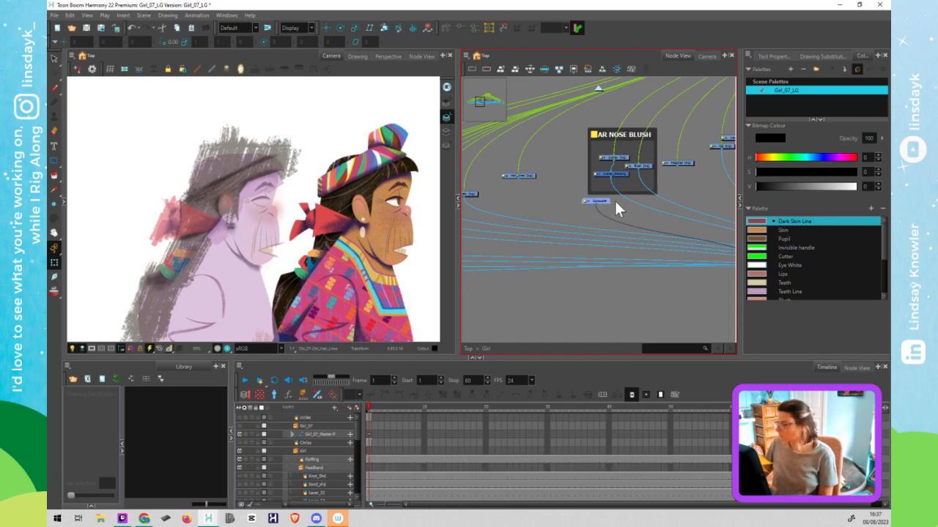
{"action": "left_click_drag", "start_coordinate": [569, 169], "coordinate": [525, 168]}
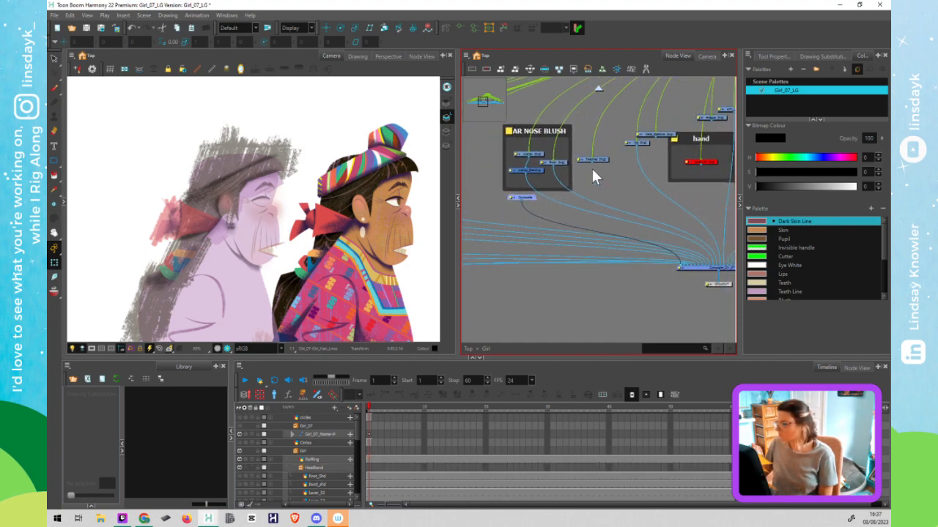
{"action": "left_click_drag", "start_coordinate": [592, 164], "coordinate": [529, 200]}
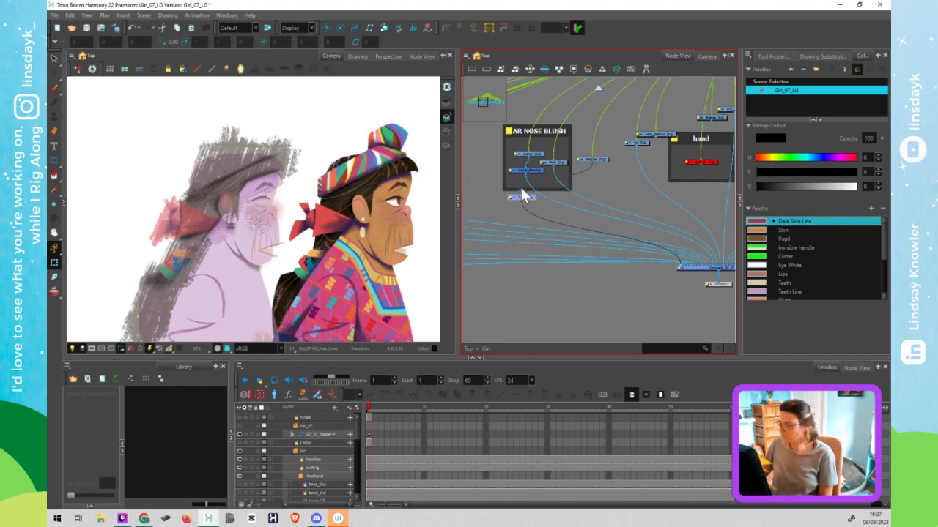
{"action": "left_click_drag", "start_coordinate": [521, 186], "coordinate": [524, 182]}
Try the layer just outside the hand backdrop on the Composite, and move the Composite next to that backdrop
{"action": "left_click_drag", "start_coordinate": [636, 143], "coordinate": [519, 182]}
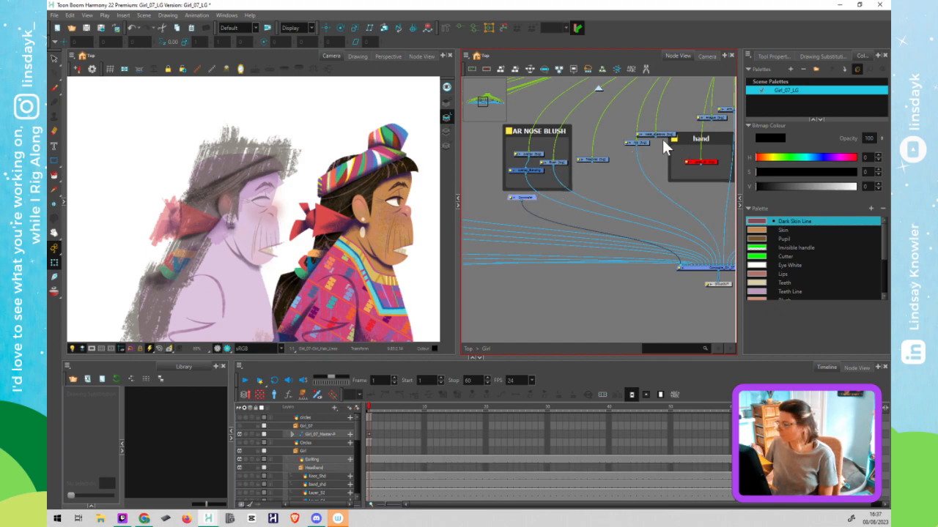
{"action": "left_click_drag", "start_coordinate": [636, 143], "coordinate": [532, 204]}
{"action": "left_click_drag", "start_coordinate": [516, 194], "coordinate": [589, 220]}
{"action": "left_click", "coordinate": [589, 220]}
Undo a trial connection from the layer above the hand backdrop and connect the neckline colour layer to the Composite instead
{"action": "left_click_drag", "start_coordinate": [635, 176], "coordinate": [588, 225]}
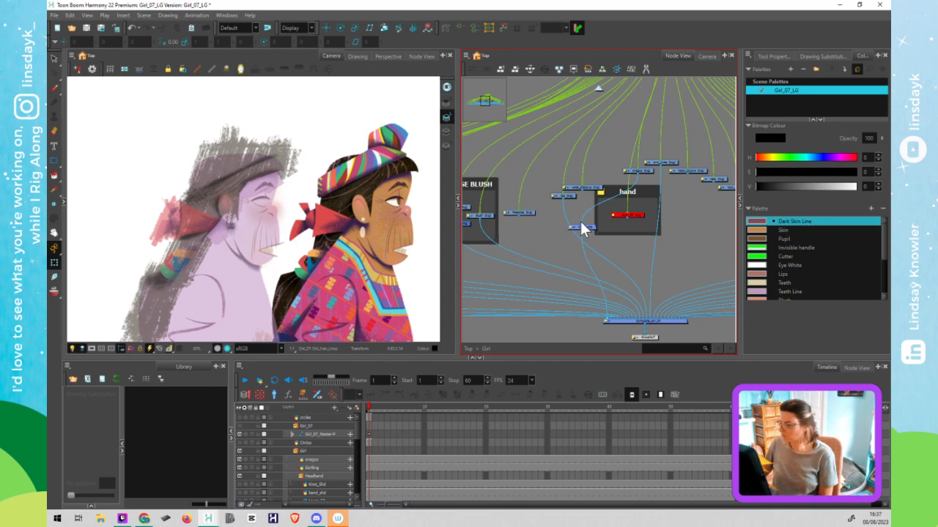
{"action": "key", "text": "ctrl+z"}
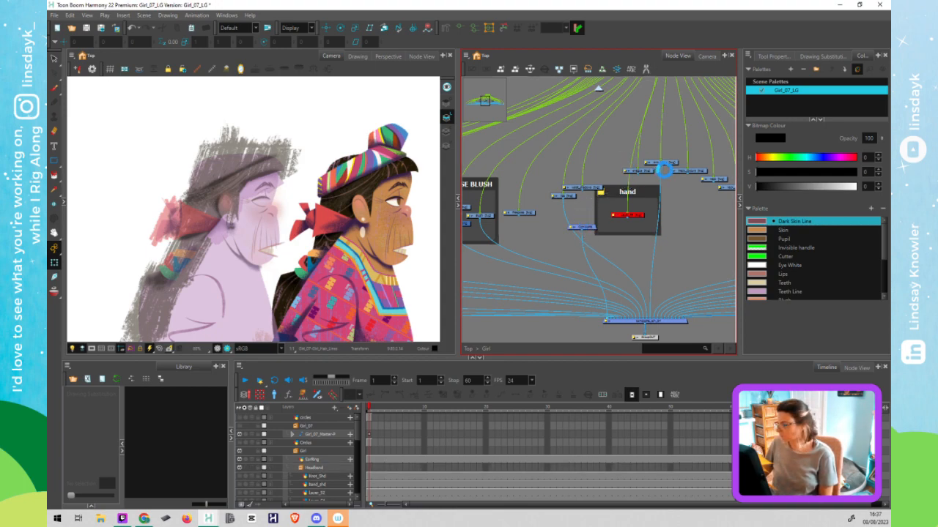
{"action": "mouse_move", "coordinate": [685, 173]}
{"action": "left_mouse_down"}
{"action": "mouse_move", "coordinate": [601, 200]}
{"action": "mouse_move", "coordinate": [586, 229]}
{"action": "left_mouse_up"}
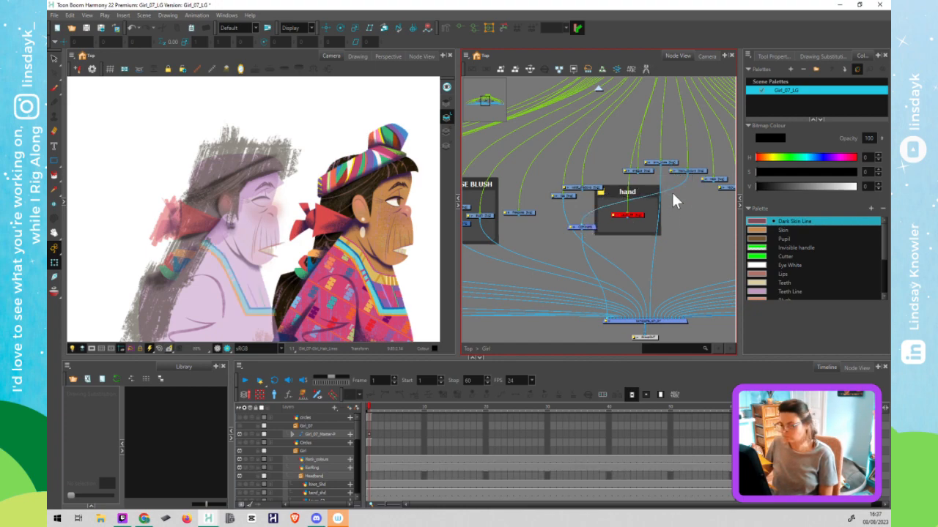
Try Arm_Lines on the Composite in place of the neckline colour layer, unplug it and save the scene
{"action": "left_click_drag", "start_coordinate": [659, 166], "coordinate": [586, 227]}
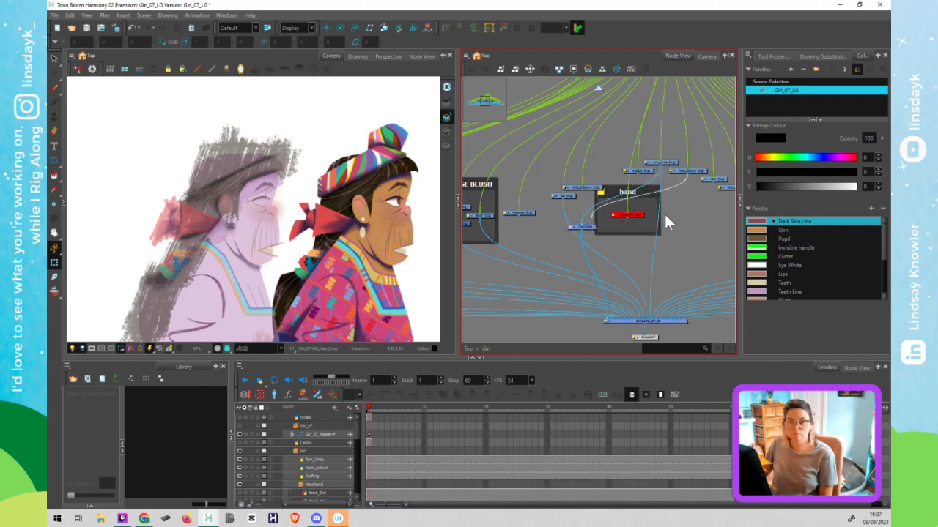
{"action": "left_click_drag", "start_coordinate": [692, 221], "coordinate": [692, 222]}
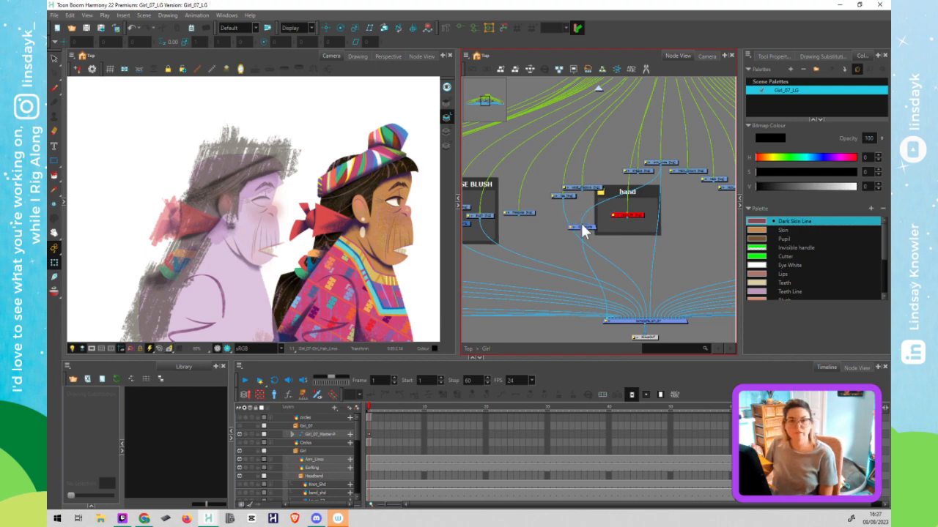
{"action": "left_click_drag", "start_coordinate": [583, 220], "coordinate": [555, 207]}
{"action": "key", "text": "ctrl+s"}
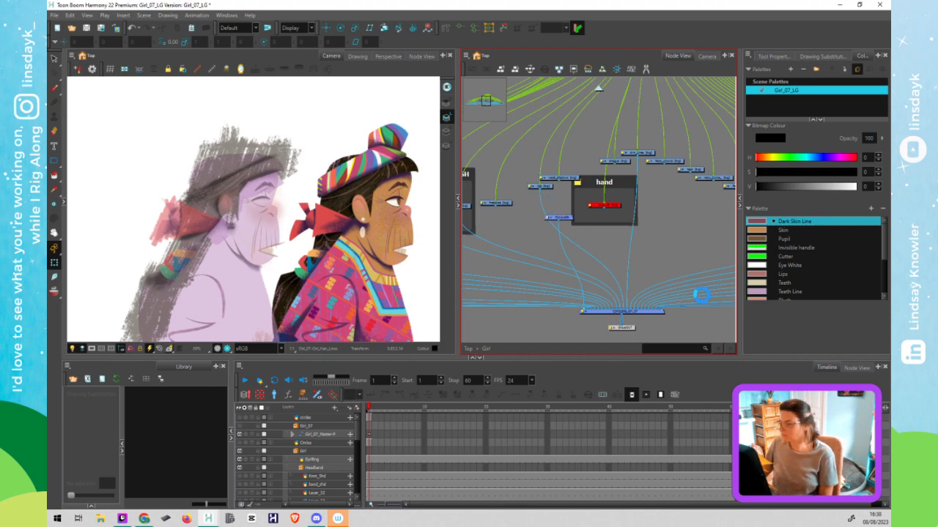
Look over the layers around the hand backdrop, show the drawing substitutions and return to the network's top level
{"action": "left_click_drag", "start_coordinate": [682, 235], "coordinate": [626, 227]}
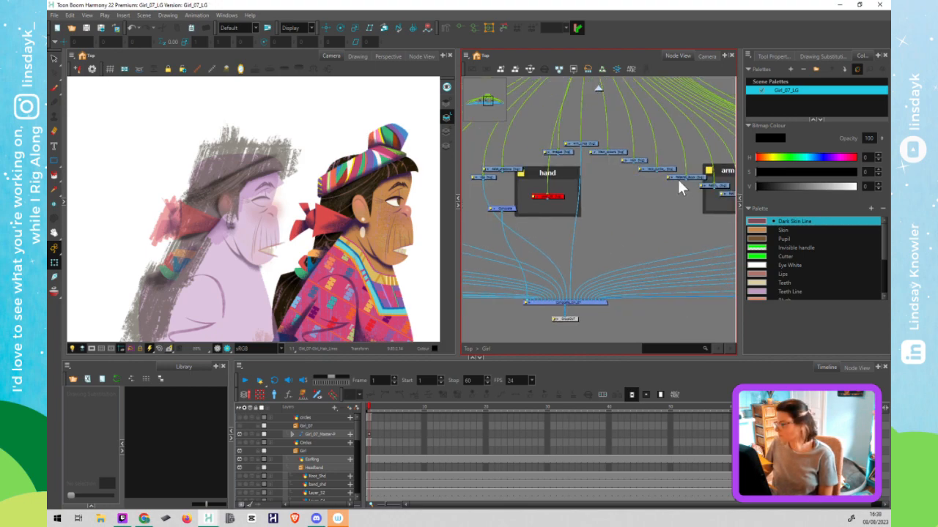
{"action": "left_click_drag", "start_coordinate": [684, 180], "coordinate": [502, 196]}
{"action": "scroll", "coordinate": [502, 196], "scroll_direction": "down", "scroll_amount": 2}
{"action": "left_click_drag", "start_coordinate": [552, 209], "coordinate": [629, 209]}
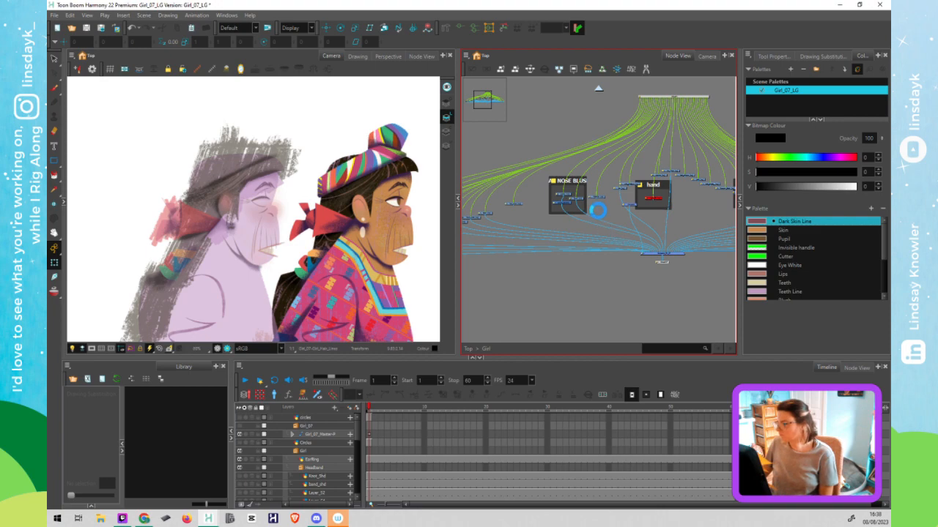
{"action": "left_click", "coordinate": [820, 56]}
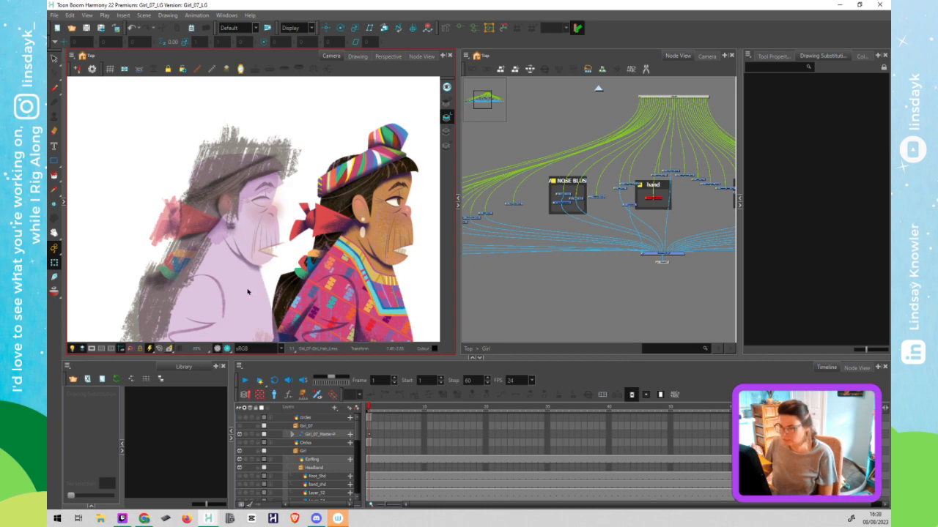
{"action": "left_click", "coordinate": [476, 322]}
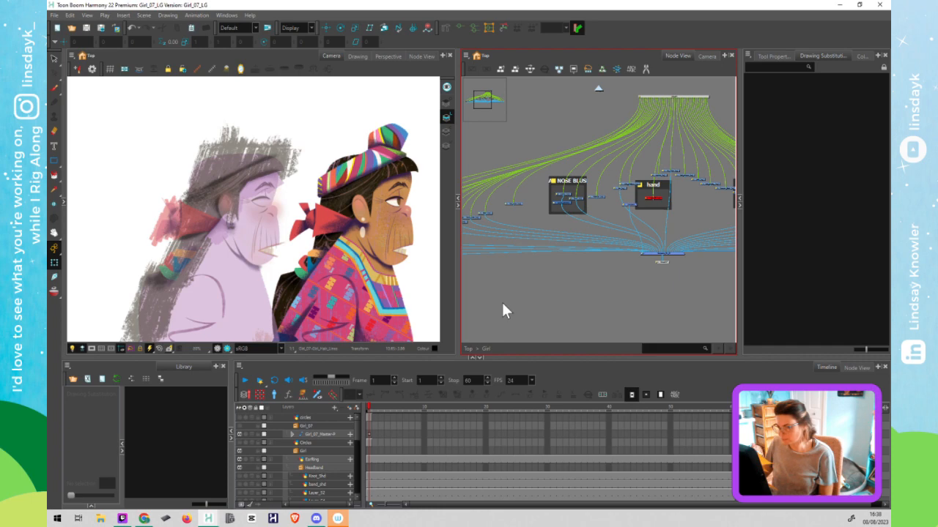
{"action": "left_click", "coordinate": [598, 89]}
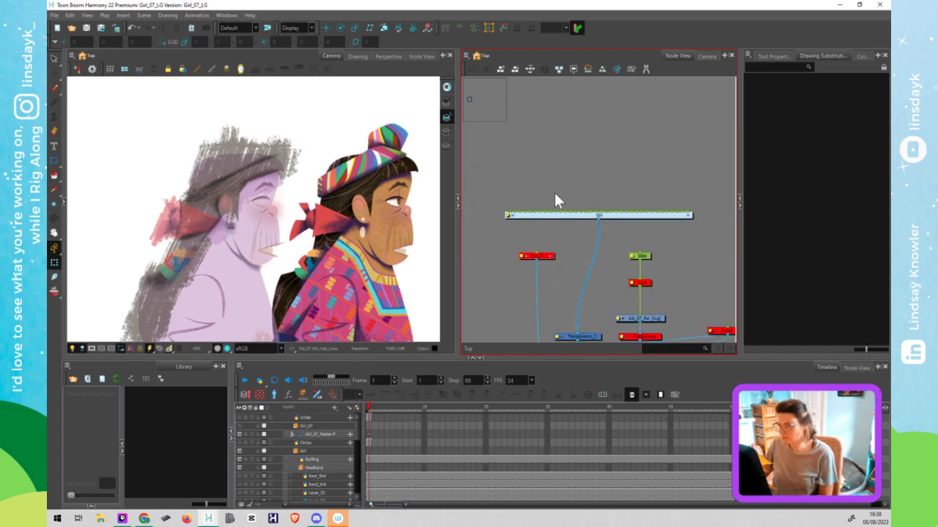
Select the Hair_Details drawing on the pale girl artwork, locate its node inside the Girl group and disable it
{"action": "left_click", "coordinate": [260, 208]}
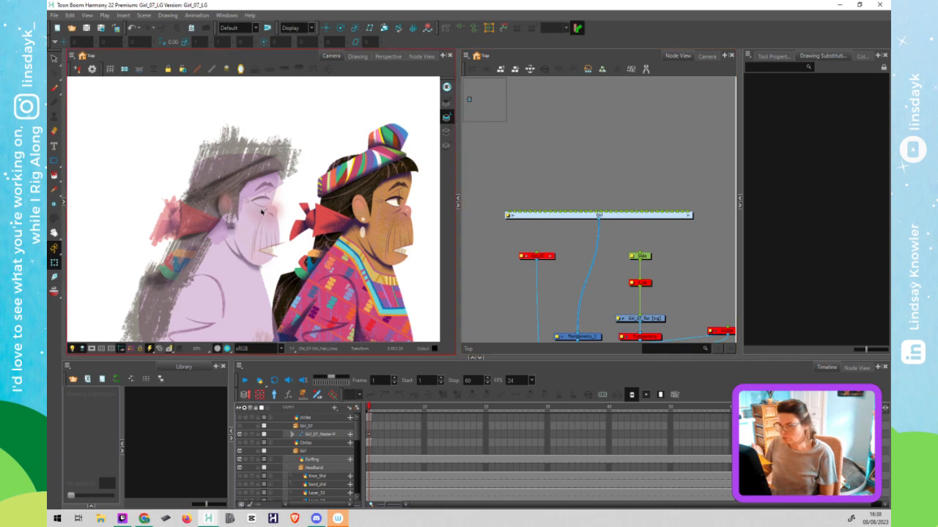
{"action": "scroll", "coordinate": [220, 208], "scroll_direction": "up", "scroll_amount": 2}
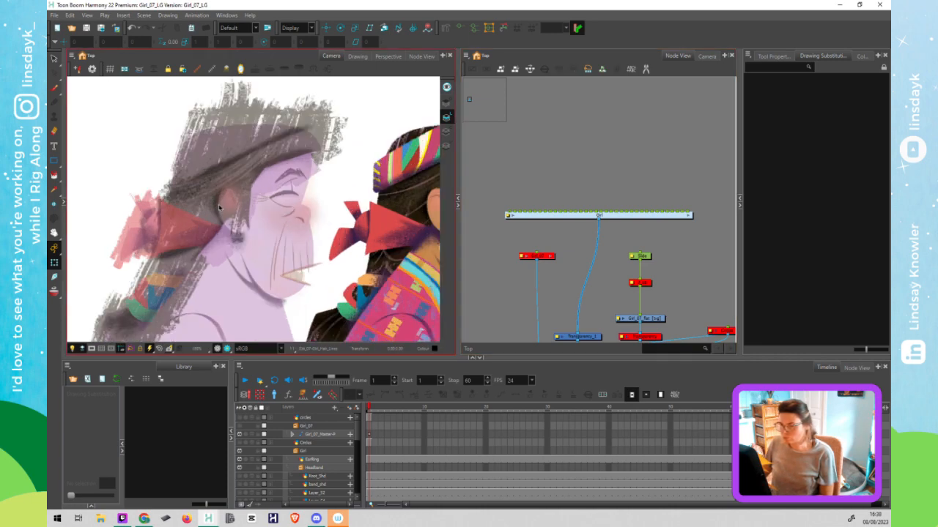
{"action": "scroll", "coordinate": [220, 208], "scroll_direction": "up", "scroll_amount": 1}
{"action": "scroll", "coordinate": [220, 208], "scroll_direction": "down", "scroll_amount": 1}
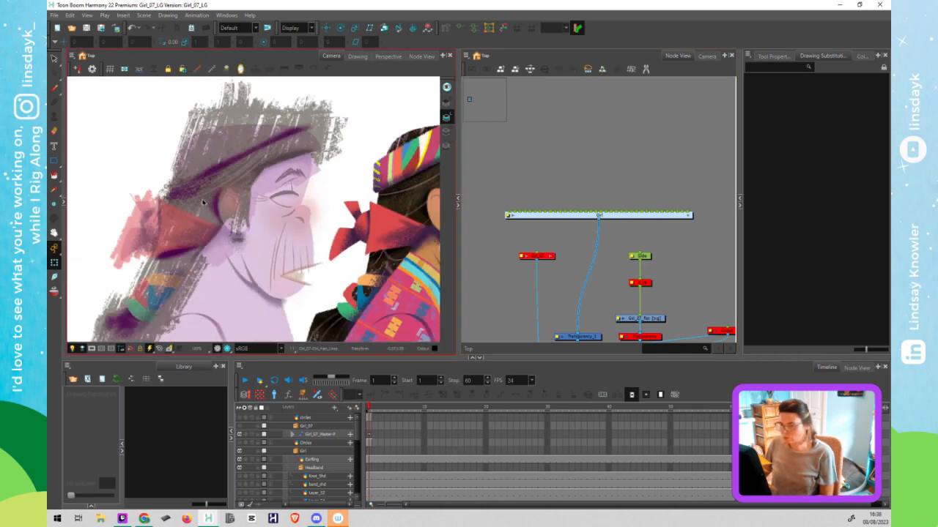
{"action": "left_click", "coordinate": [204, 201]}
{"action": "left_click_drag", "start_coordinate": [202, 199], "coordinate": [180, 190]}
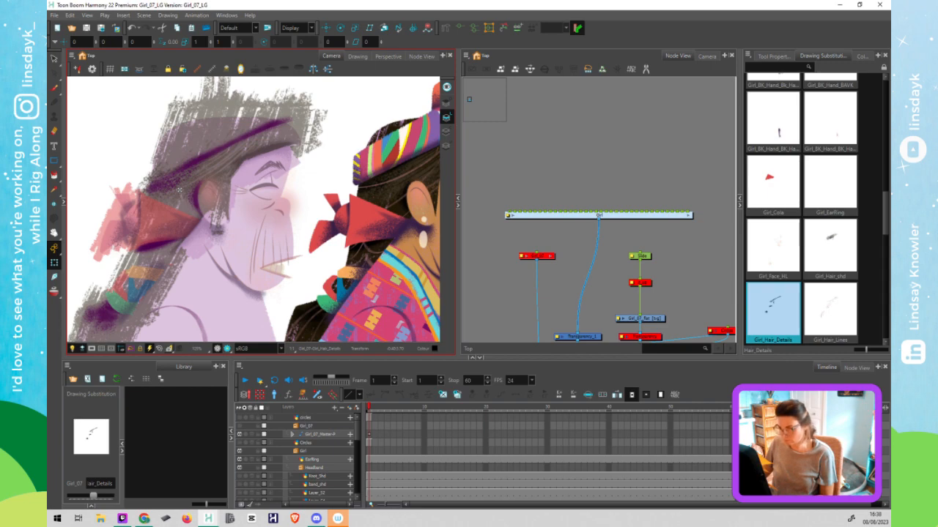
{"action": "left_click_drag", "start_coordinate": [180, 190], "coordinate": [141, 186]}
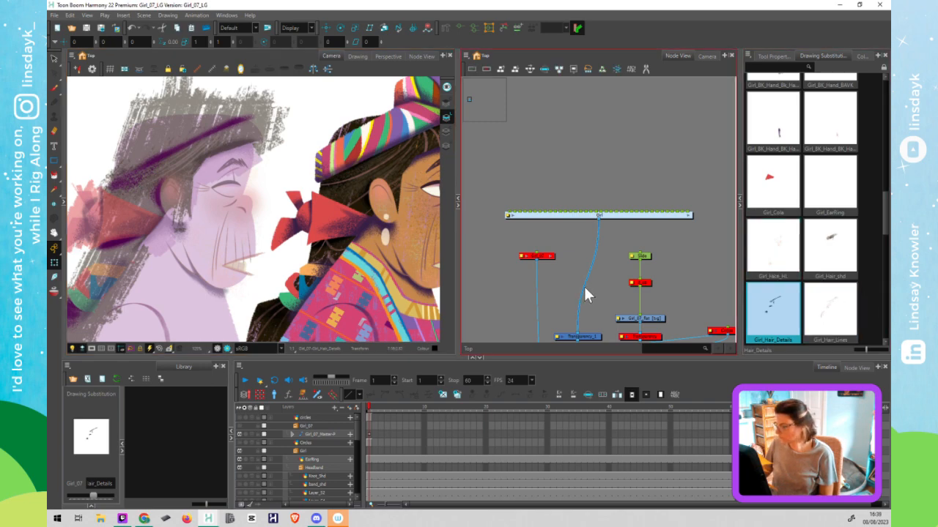
{"action": "key", "text": "o"}
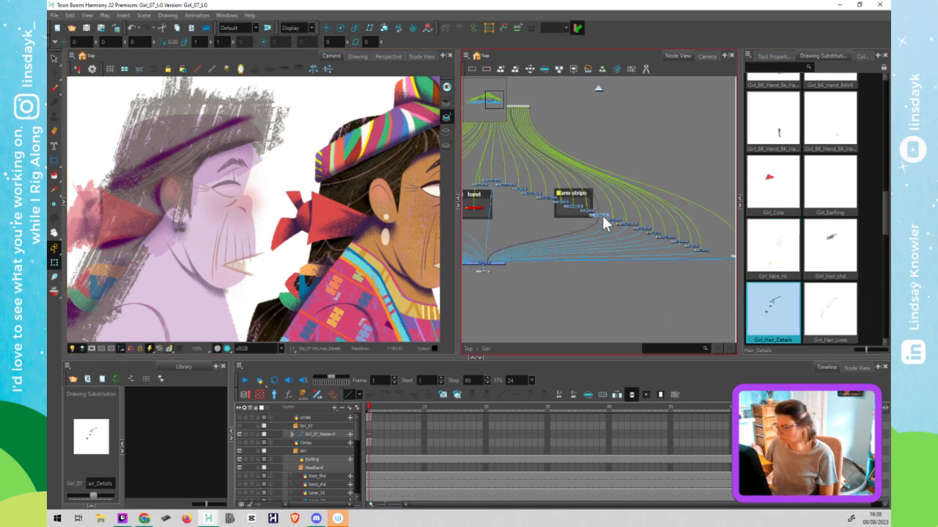
{"action": "scroll", "coordinate": [602, 215], "scroll_direction": "up", "scroll_amount": 1}
{"action": "scroll", "coordinate": [602, 215], "scroll_direction": "up", "scroll_amount": 2}
{"action": "key", "text": "d"}
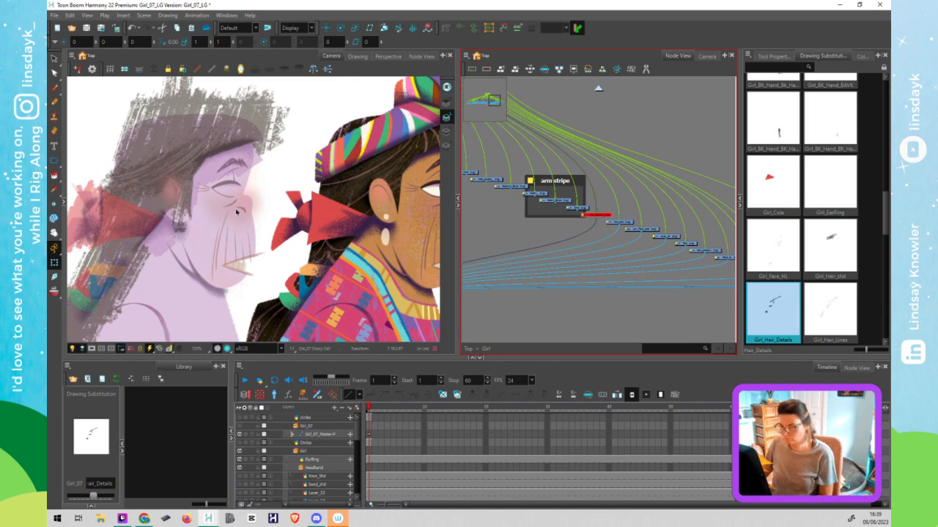
Select the Hair_shd drawing on the artwork and find its node beside Hair_Details
{"action": "left_click", "coordinate": [152, 187]}
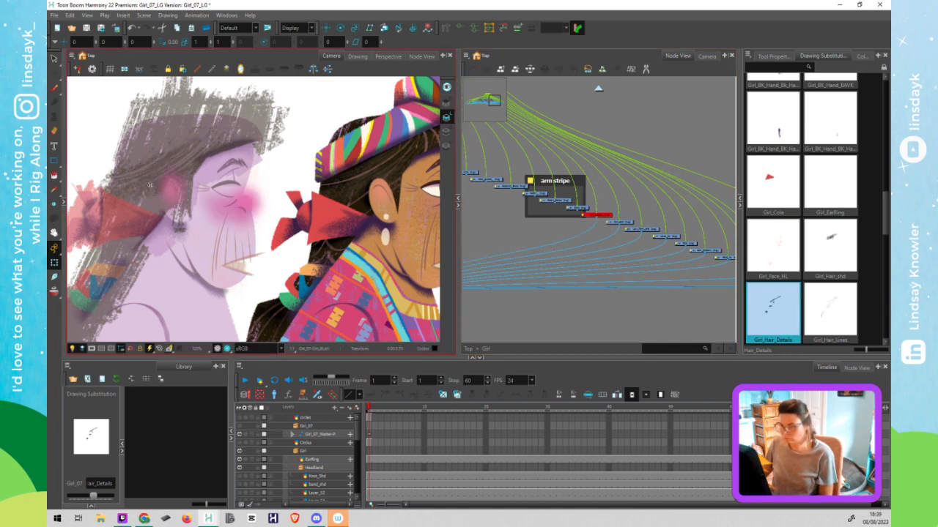
{"action": "left_click", "coordinate": [143, 181]}
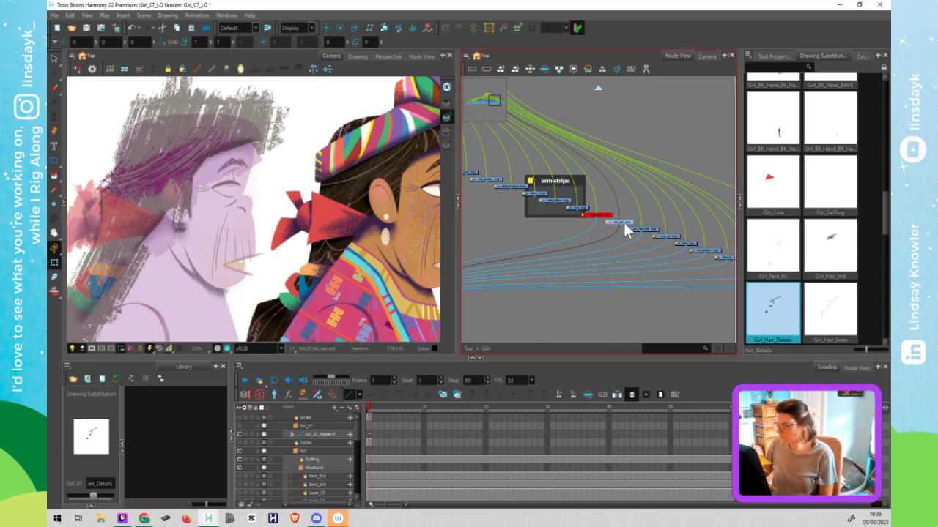
{"action": "scroll", "coordinate": [617, 228], "scroll_direction": "up", "scroll_amount": 2}
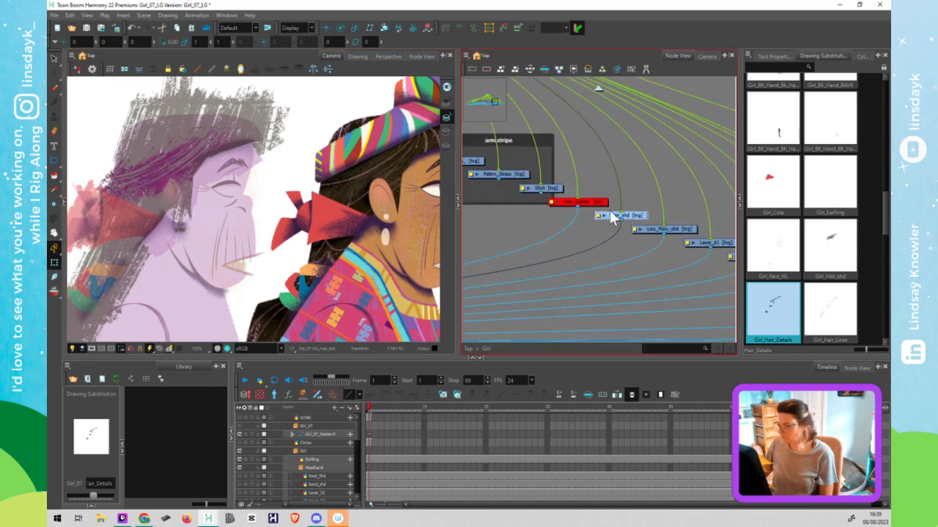
Check the extent of the Hair_shd drawing with the Select tool, return to Transform and deselect it
{"action": "left_click", "coordinate": [181, 247]}
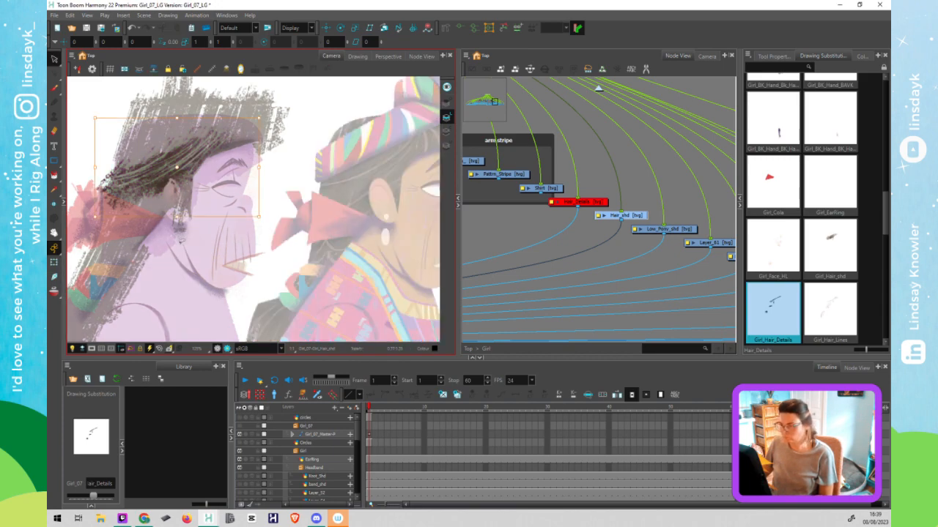
{"action": "scroll", "coordinate": [182, 241], "scroll_direction": "down", "scroll_amount": 2}
{"action": "key", "text": "shift+t"}
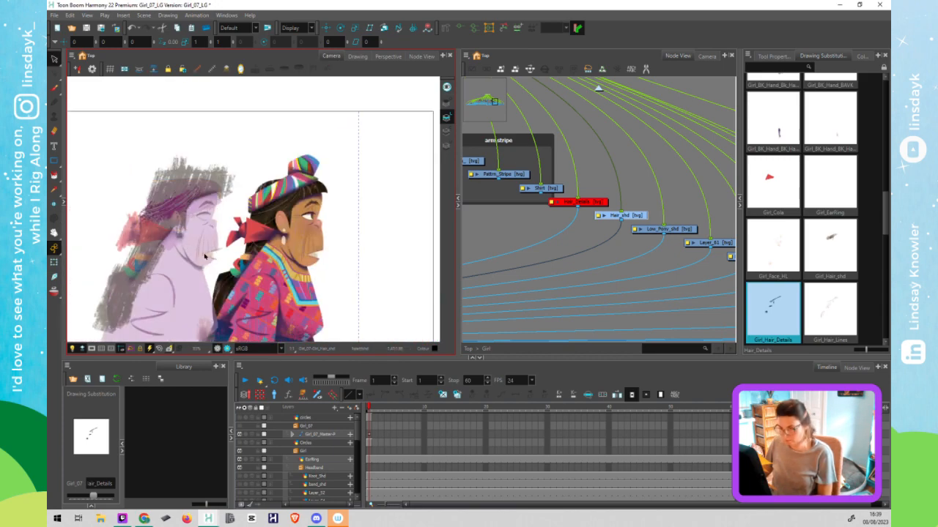
{"action": "left_click", "coordinate": [650, 212]}
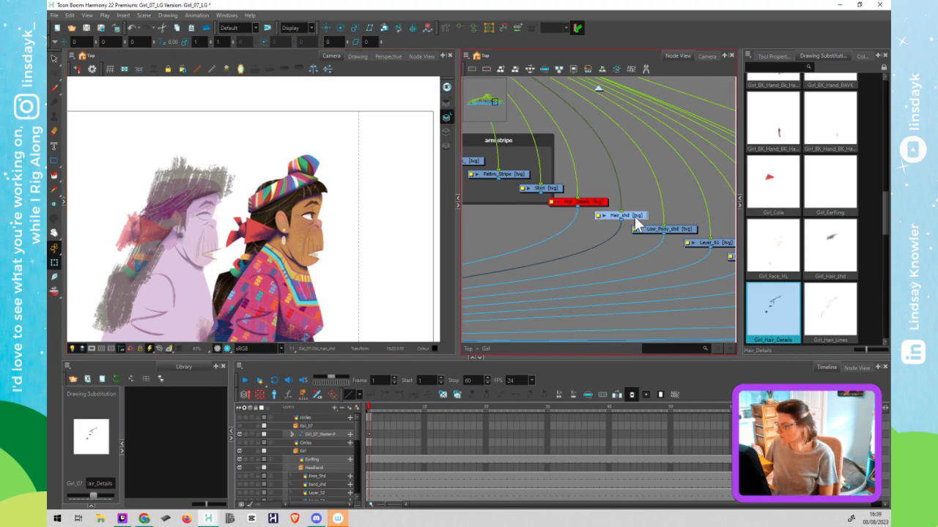
{"action": "left_click", "coordinate": [197, 241]}
{"action": "key", "text": "alt+s"}
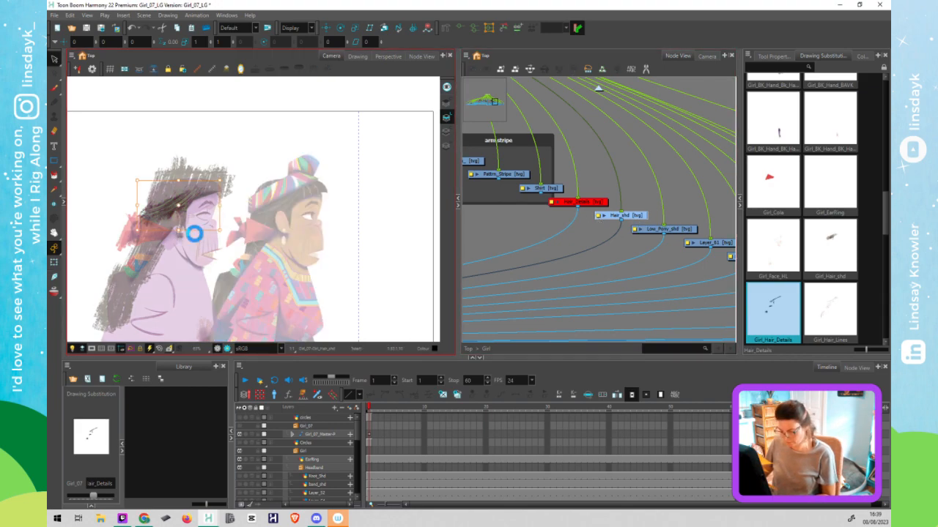
{"action": "key", "text": "shift+t"}
{"action": "left_click", "coordinate": [551, 227]}
{"action": "left_click", "coordinate": [552, 227]}
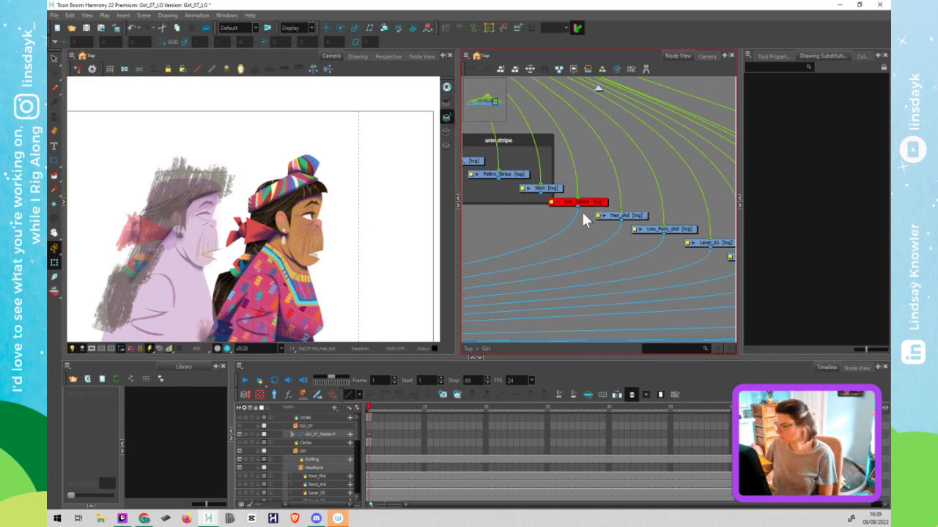
Re-enable Hair_Details, select it together with Hair_shd and create a backdrop sized around both nodes
{"action": "left_click", "coordinate": [639, 220]}
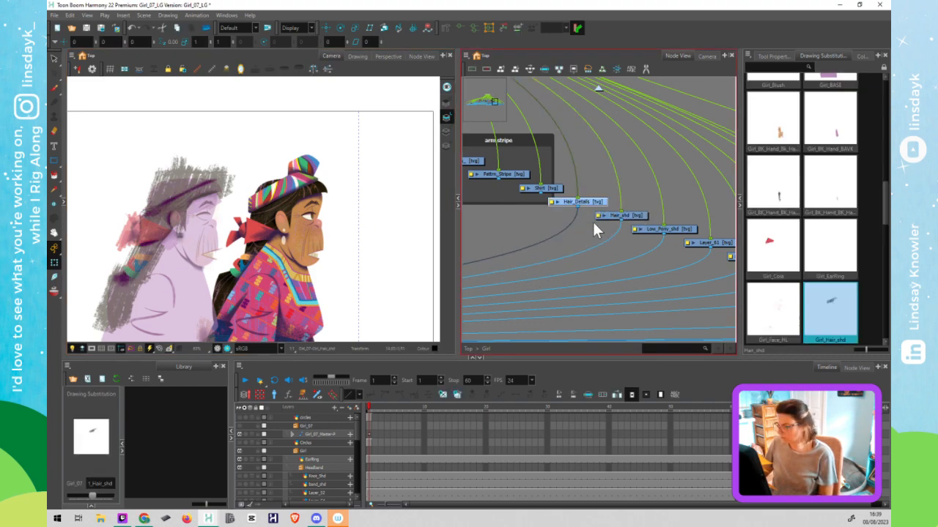
{"action": "left_click", "coordinate": [611, 219], "text": "shift"}
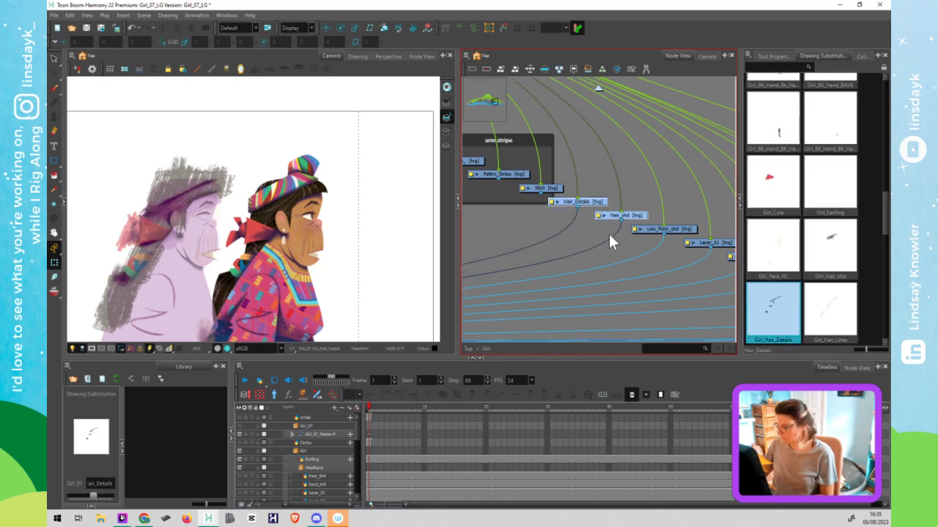
{"action": "key", "text": "ctrl+alt+b"}
{"action": "left_click", "coordinate": [670, 242]}
{"action": "mouse_move", "coordinate": [671, 245]}
{"action": "left_mouse_down"}
{"action": "mouse_move", "coordinate": [641, 324]}
{"action": "mouse_move", "coordinate": [609, 310]}
{"action": "left_mouse_up"}
{"action": "left_click_drag", "start_coordinate": [603, 164], "coordinate": [634, 165]}
Name the new backdrop "Hair"
{"action": "double_click", "coordinate": [564, 167]}
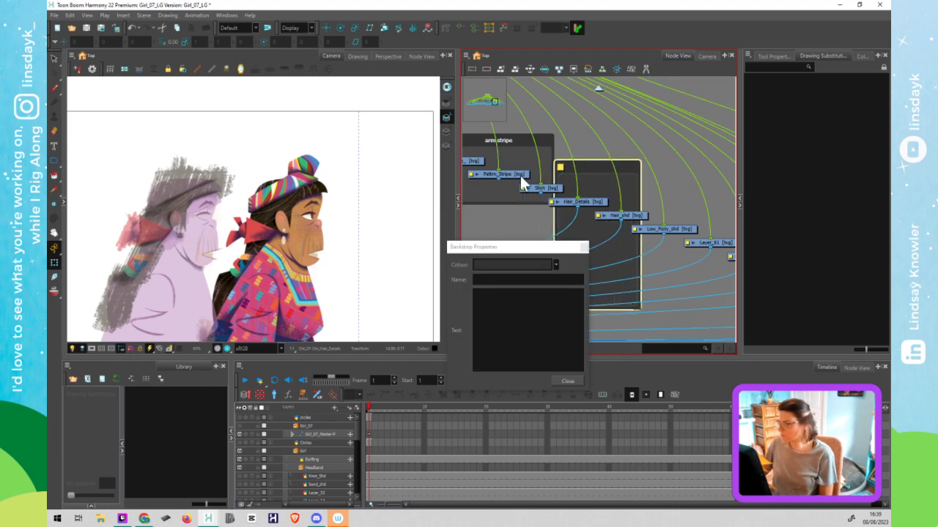
{"action": "left_click", "coordinate": [538, 280]}
{"action": "type", "text": "Hair"}
{"action": "left_click", "coordinate": [584, 248]}
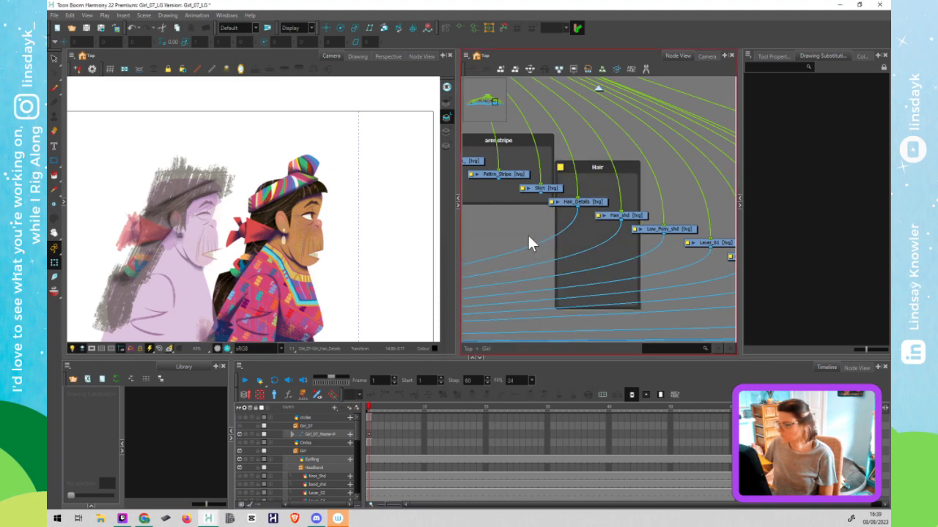
Go up to the network's top level, disable the Girl group and enable the Girl_07 group
{"action": "left_click", "coordinate": [599, 90]}
{"action": "left_click_drag", "start_coordinate": [603, 196], "coordinate": [607, 238]}
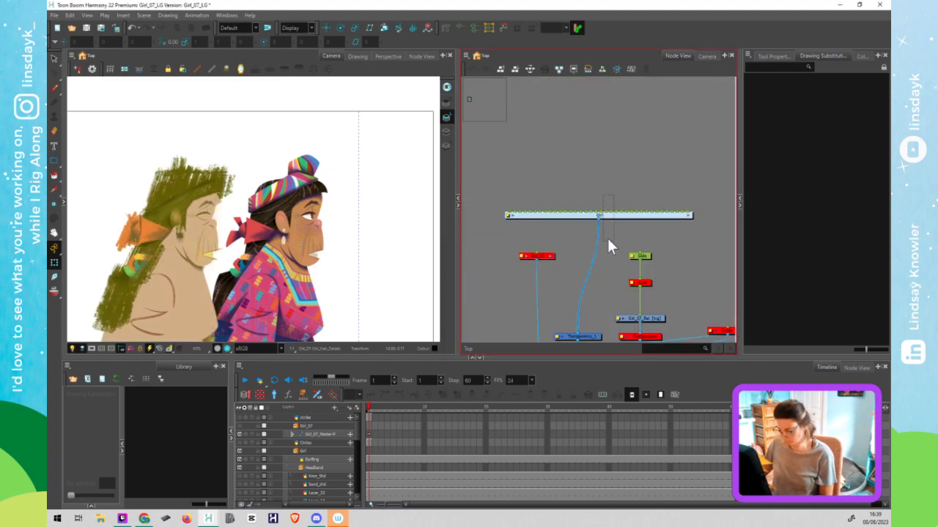
{"action": "key", "text": "d"}
{"action": "left_click", "coordinate": [543, 271]}
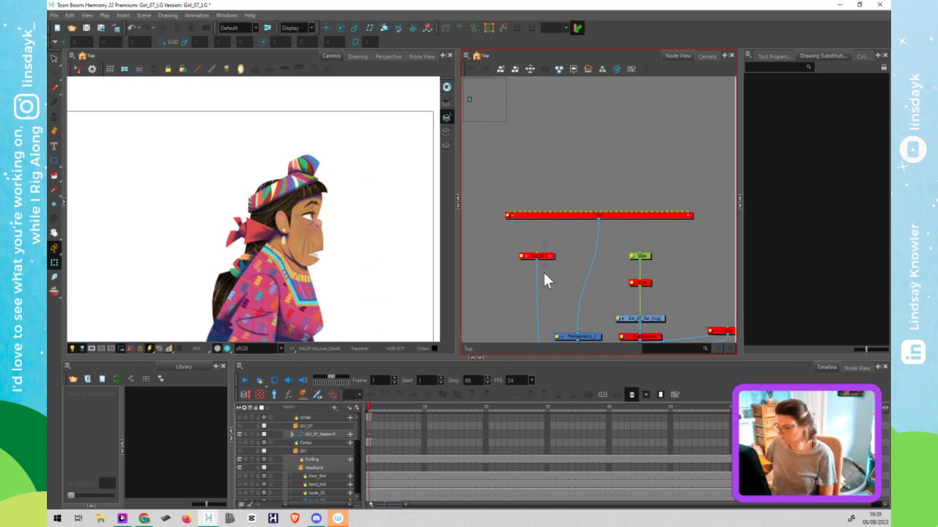
{"action": "key", "text": "ctrl+z"}
Select the Shadow drawing under the headband on the Girl_07 rig and locate its node in the network
{"action": "left_click", "coordinate": [167, 213]}
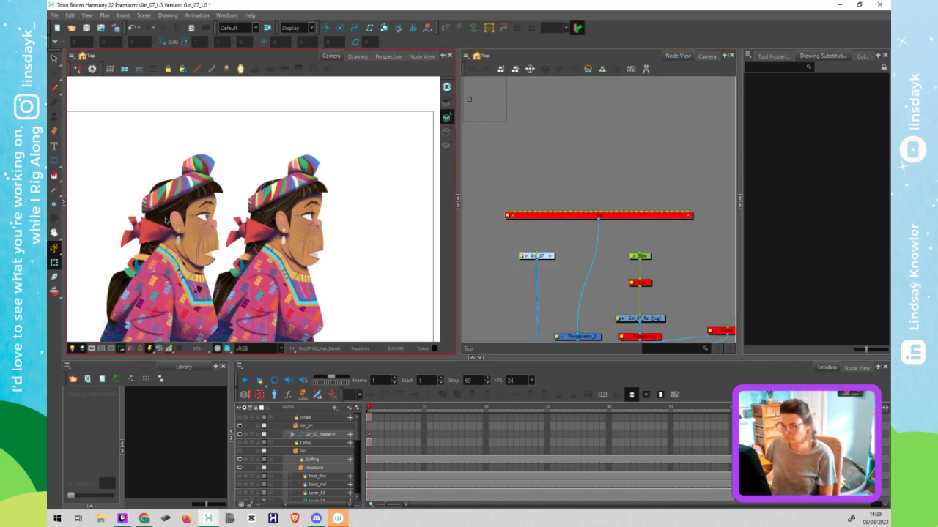
{"action": "left_click", "coordinate": [164, 218]}
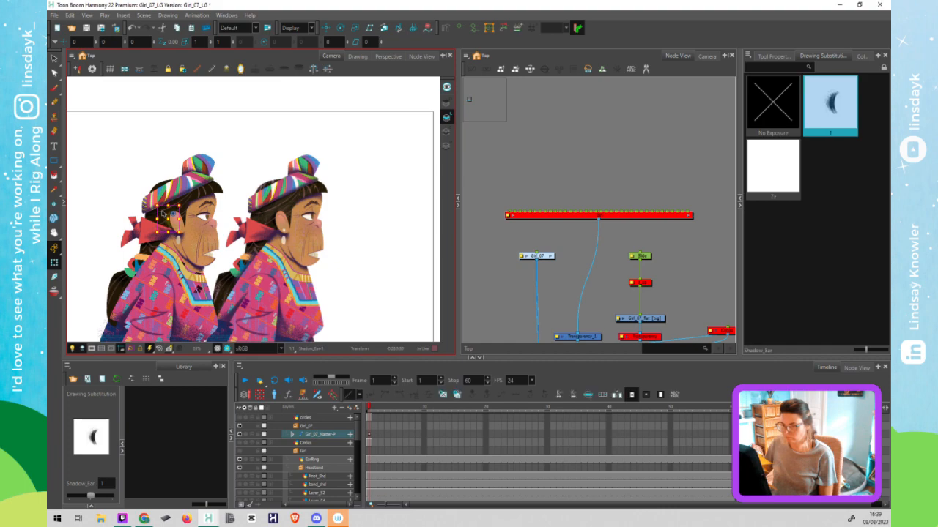
{"action": "left_click", "coordinate": [164, 210]}
{"action": "middle_click", "coordinate": [548, 225]}
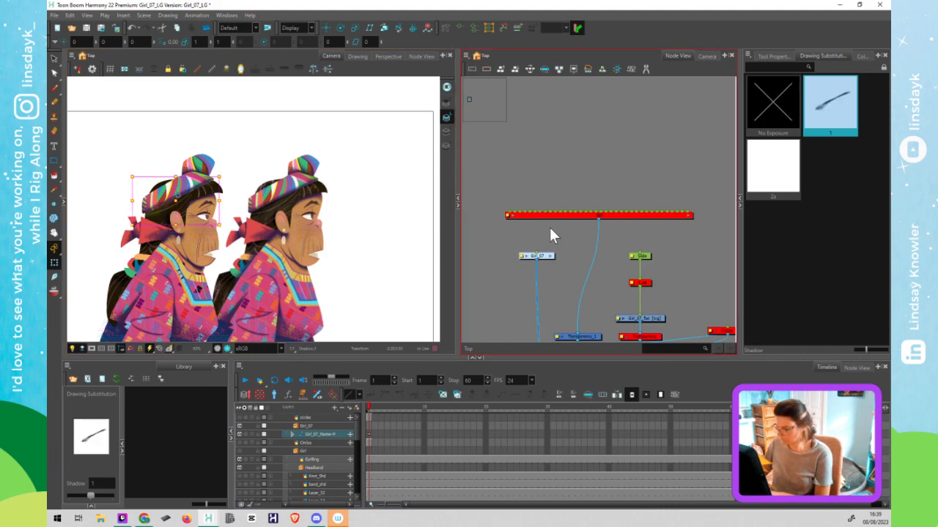
{"action": "key", "text": "o"}
Select the Hair_Band_Colour node to check its drawing, and select the Shadow_Ear drawing on the rig
{"action": "left_click", "coordinate": [493, 215]}
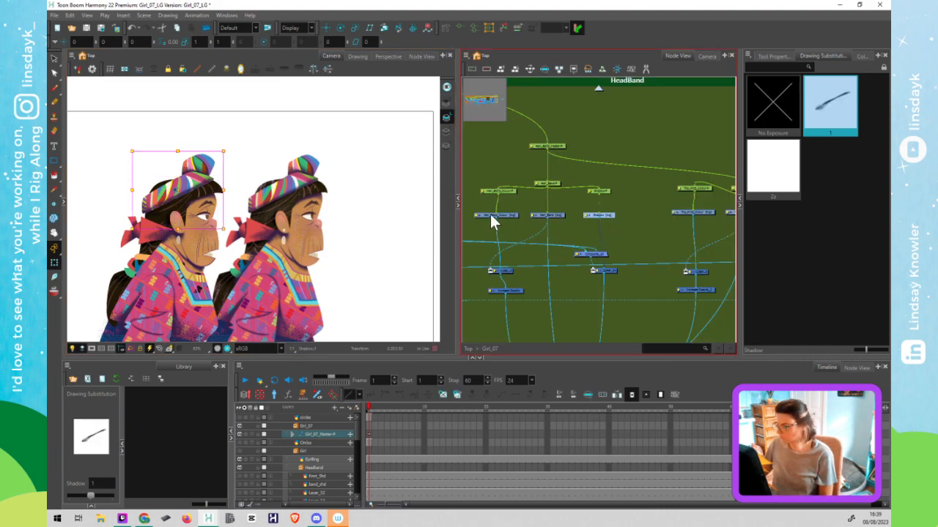
{"action": "left_click", "coordinate": [507, 216]}
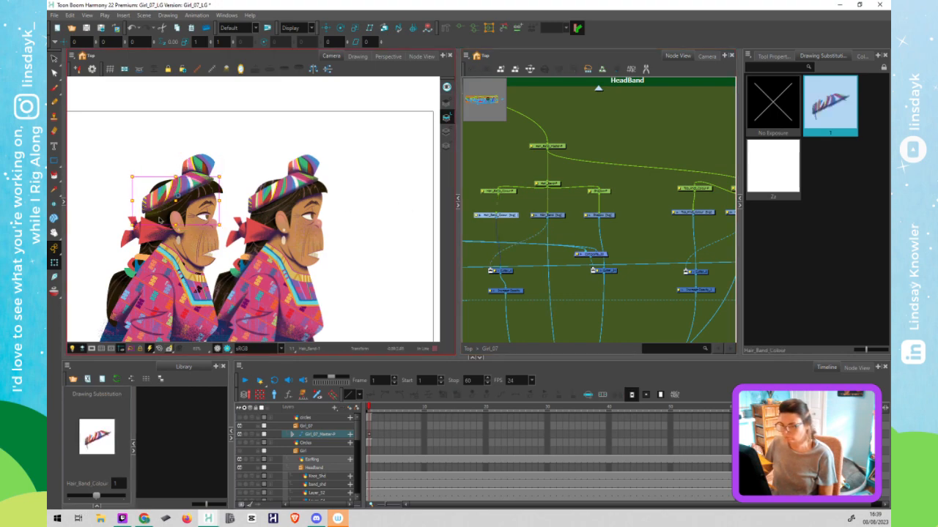
{"action": "left_click", "coordinate": [159, 218]}
{"action": "left_click", "coordinate": [157, 219]}
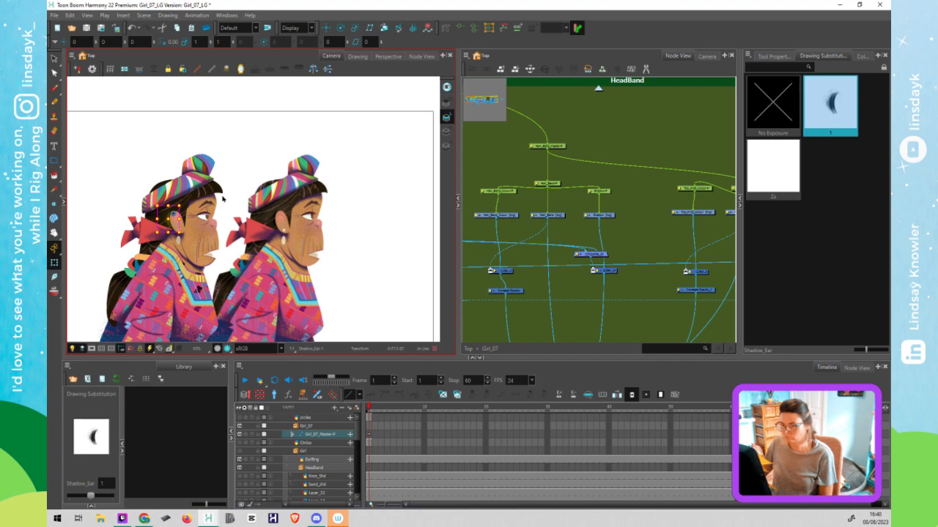
Locate the bangs nodes in the network and select the Bangs drawing to check its shape on the rig
{"action": "left_click", "coordinate": [558, 211]}
{"action": "left_click_drag", "start_coordinate": [631, 229], "coordinate": [553, 213]}
{"action": "left_click_drag", "start_coordinate": [534, 244], "coordinate": [562, 230]}
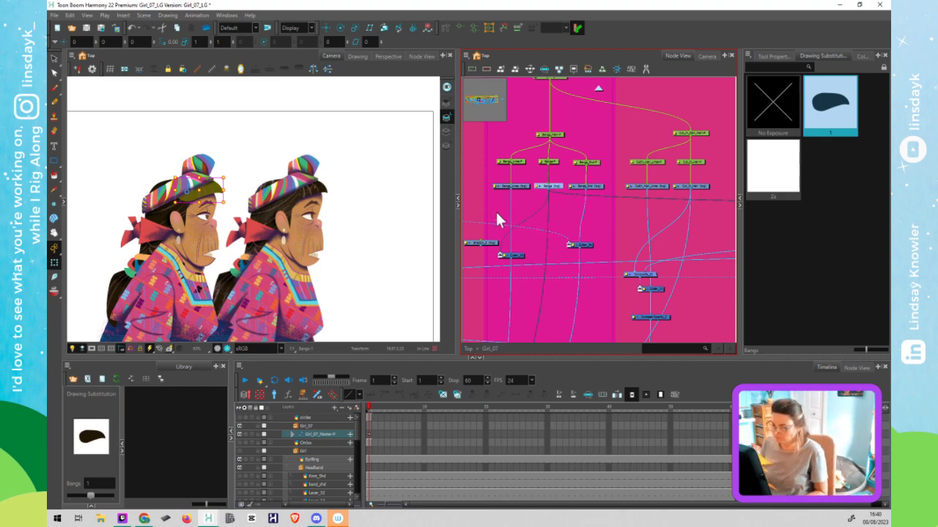
{"action": "left_click", "coordinate": [334, 289]}
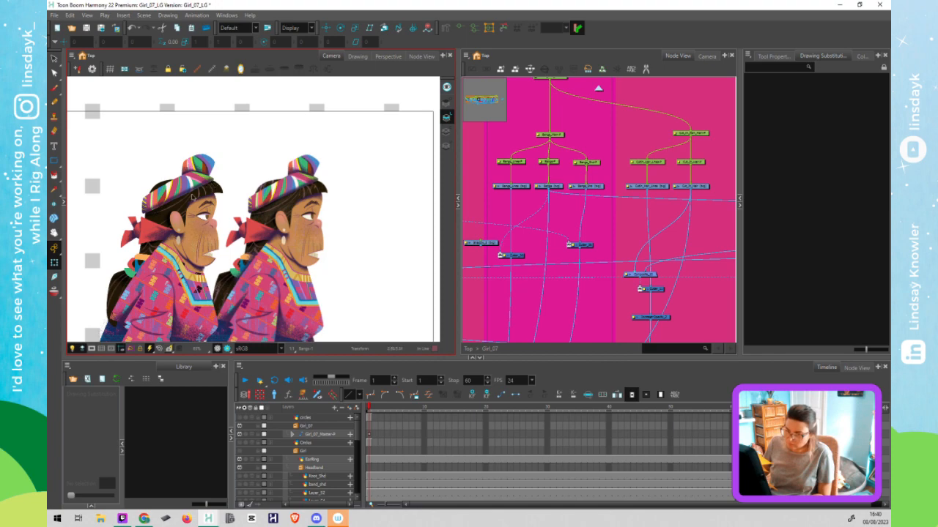
{"action": "left_click", "coordinate": [549, 187]}
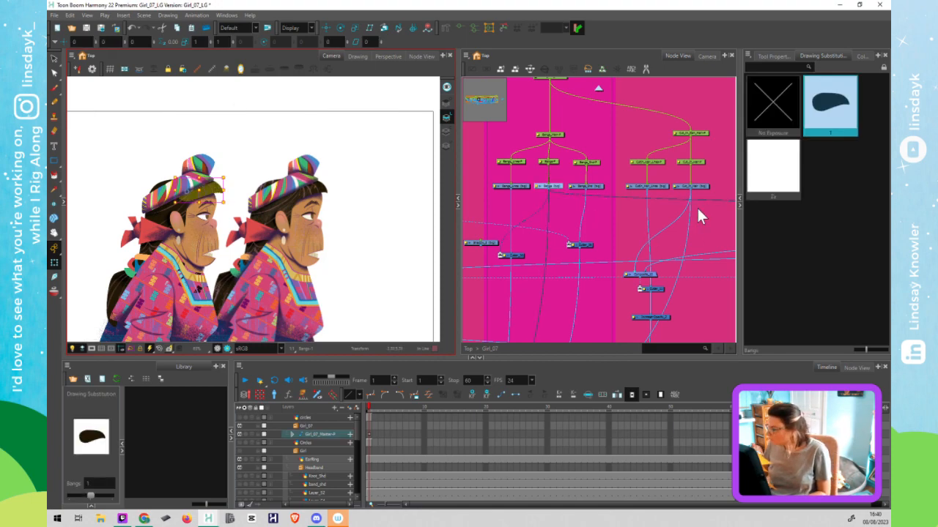
Select the Cut_In_Hair node to check its drawing on the rig, and clear the selection
{"action": "left_click", "coordinate": [698, 188]}
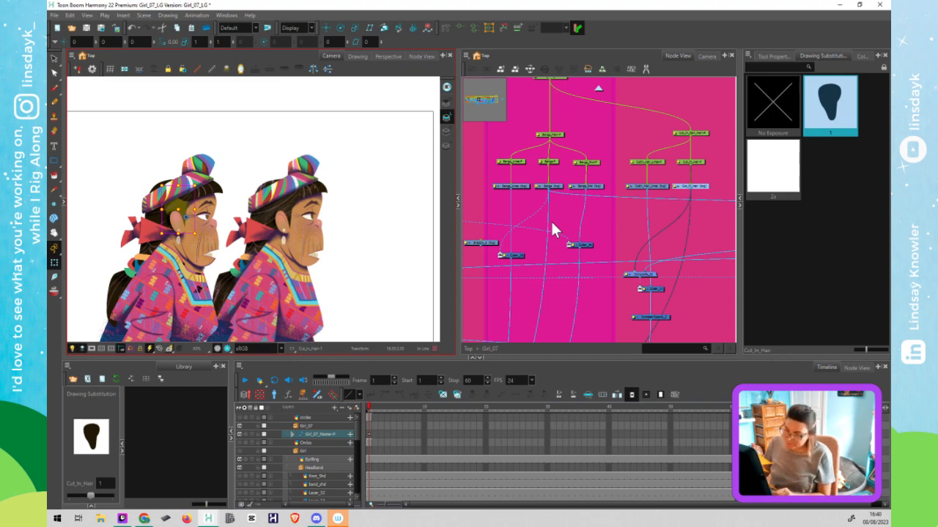
{"action": "scroll", "coordinate": [551, 222], "scroll_direction": "down", "scroll_amount": 1}
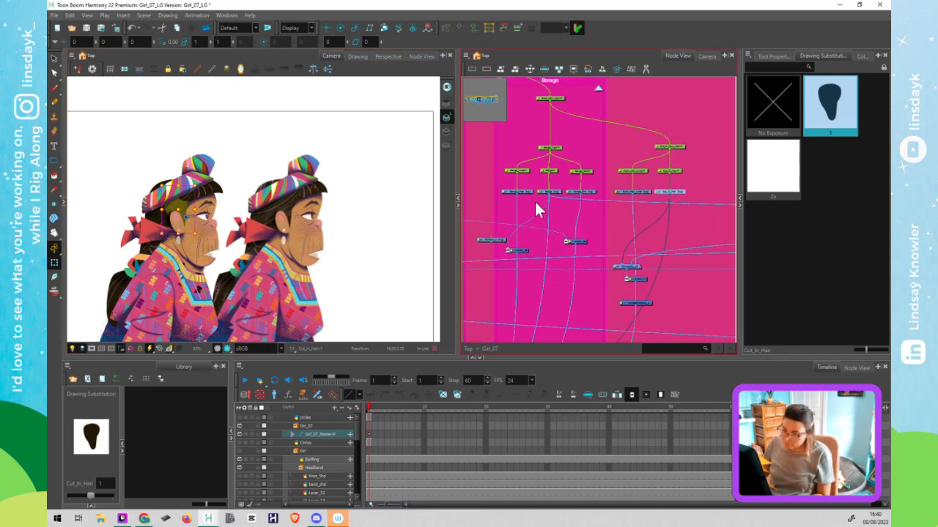
{"action": "left_click", "coordinate": [613, 223]}
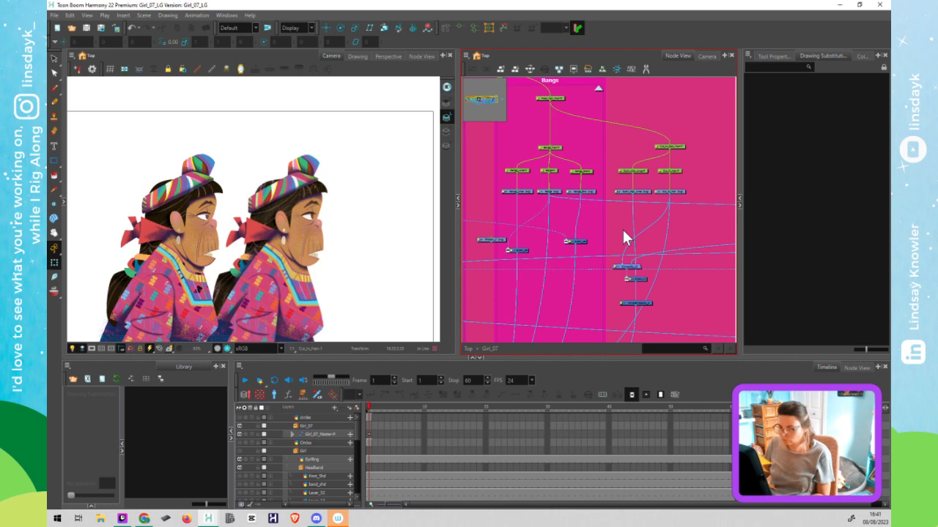
Select the Bangs drawing with the Select tool and inspect its Overlay and Colour Art layers
{"action": "left_click", "coordinate": [558, 192]}
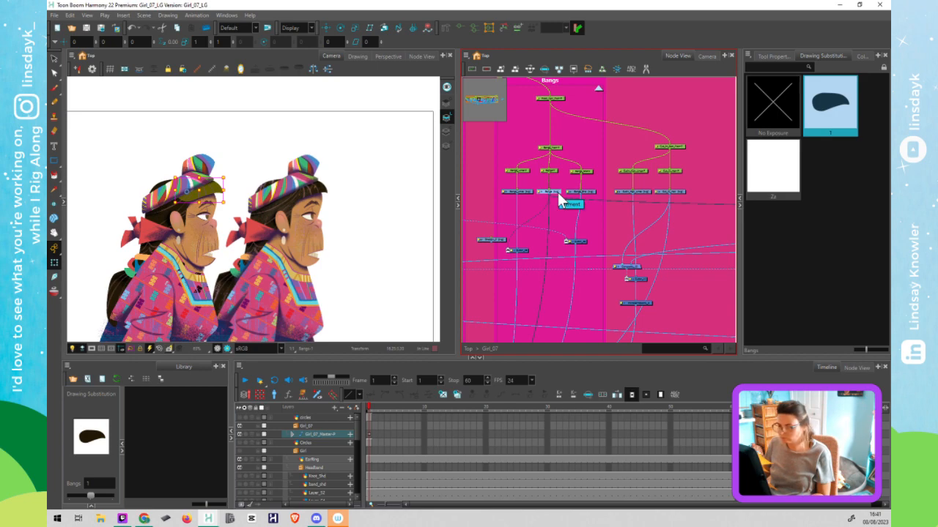
{"action": "key", "text": "alt+s"}
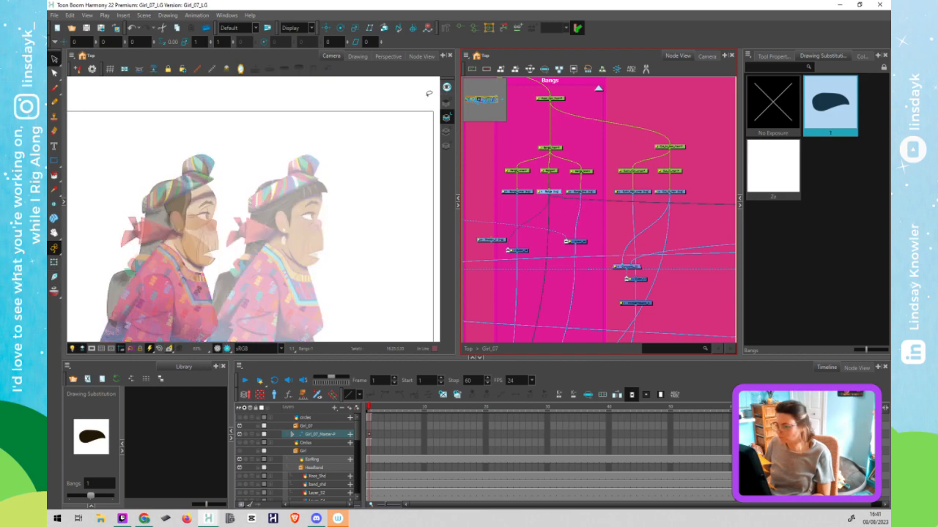
{"action": "left_click", "coordinate": [445, 101]}
{"action": "left_click", "coordinate": [447, 104]}
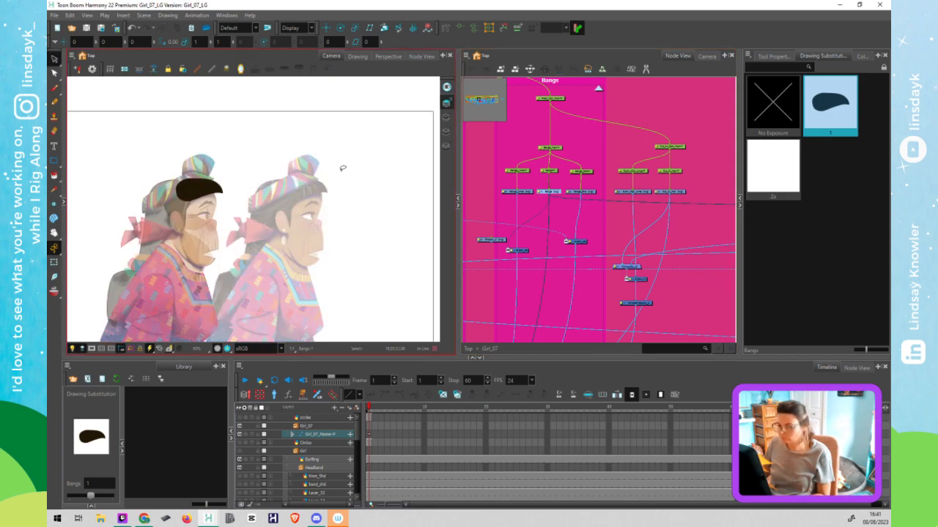
{"action": "left_click", "coordinate": [446, 130]}
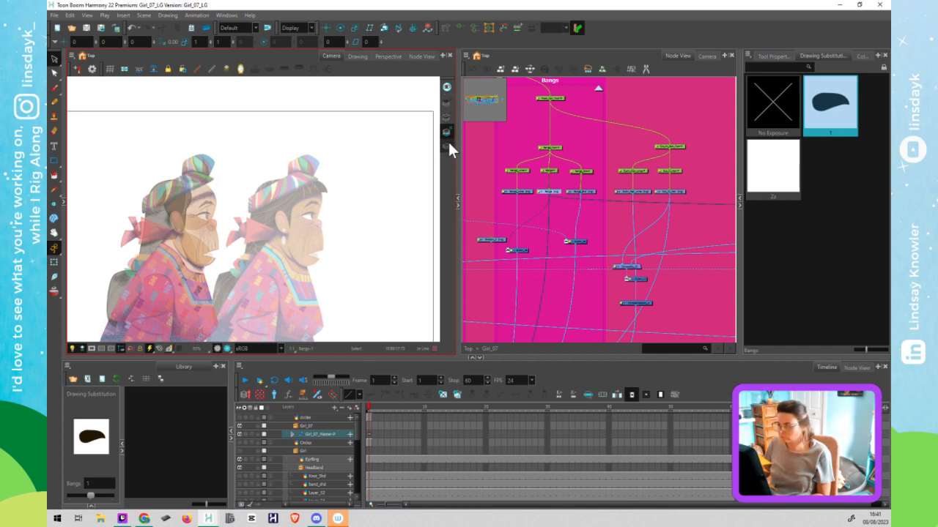
Paste the copied hair texture into the Overlay layer of the Bangs drawing
{"action": "left_click", "coordinate": [444, 101]}
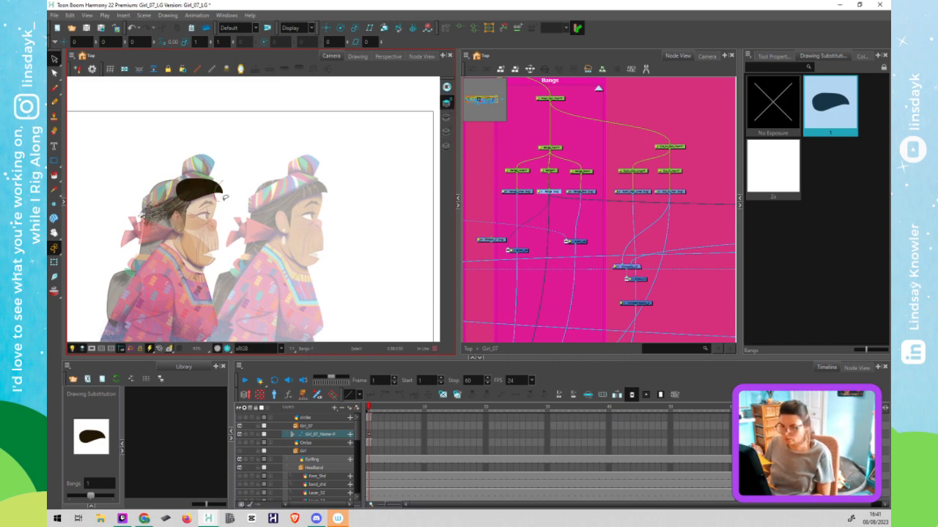
{"action": "key", "text": "ctrl+v"}
{"action": "scroll", "coordinate": [227, 179], "scroll_direction": "up", "scroll_amount": 4}
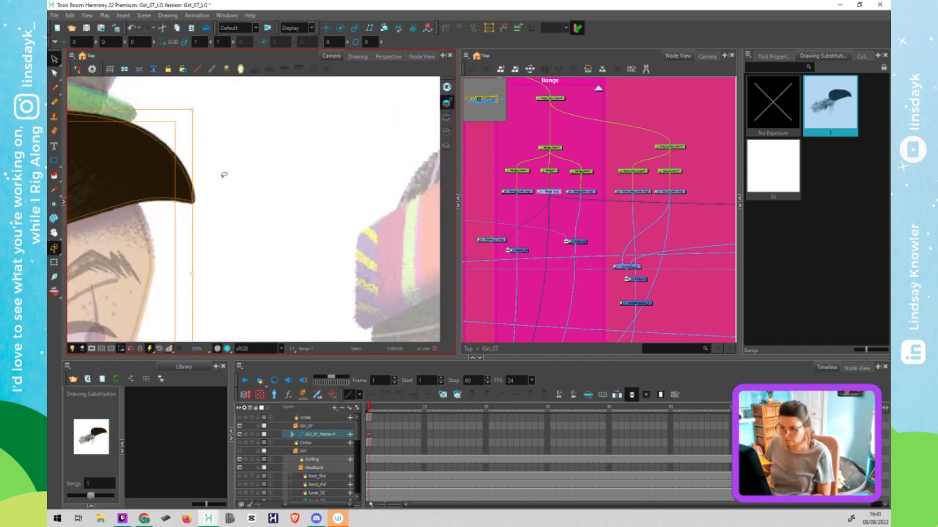
Select only the solid dark bangs shape in the Overlay layer and cut it out
{"action": "left_click", "coordinate": [206, 192]}
{"action": "left_click_drag", "start_coordinate": [197, 221], "coordinate": [209, 219]}
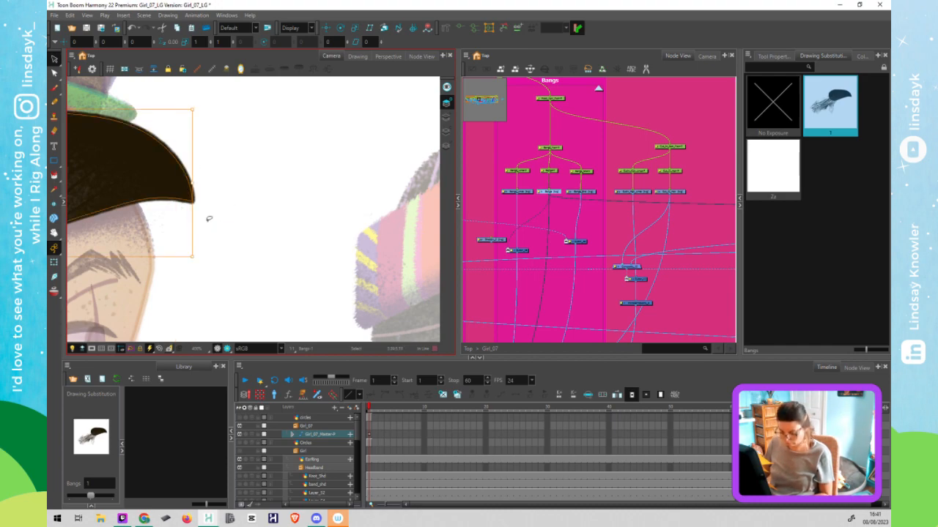
{"action": "key", "text": "Delete"}
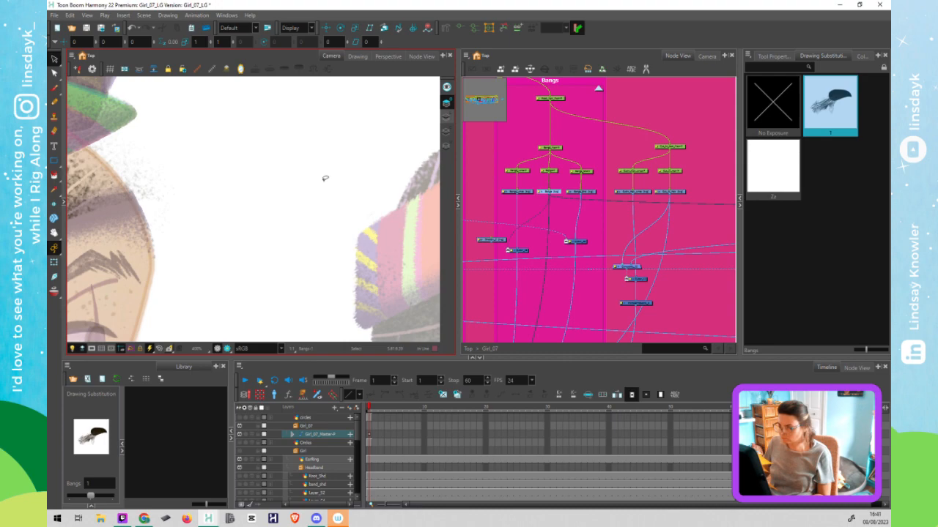
Paste the solid bangs shape into the Line Art layer of the Bangs drawing and check the rig against the original
{"action": "key", "text": "l"}
{"action": "key", "text": "ctrl+v"}
{"action": "key", "text": "1"}
{"action": "key", "text": "1"}
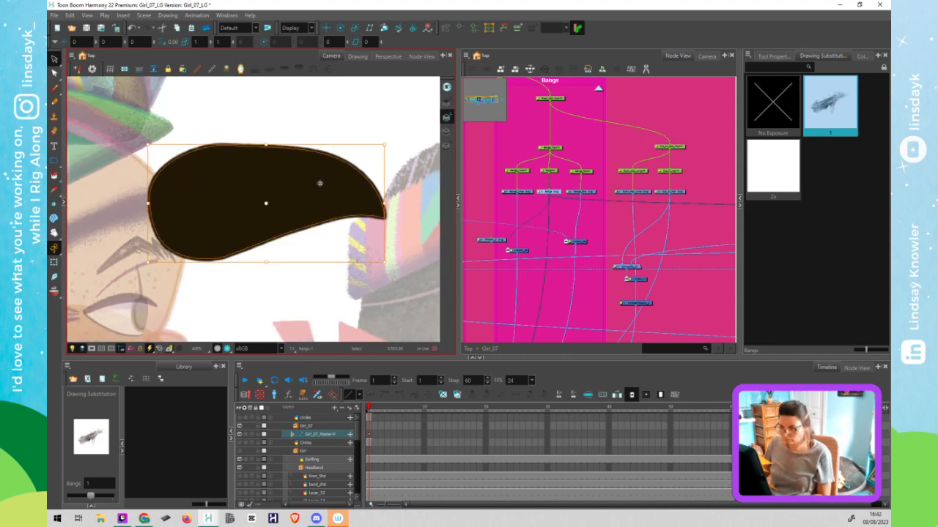
{"action": "key", "text": "Delete"}
{"action": "key", "text": "2"}
{"action": "key", "text": "ctrl+v"}
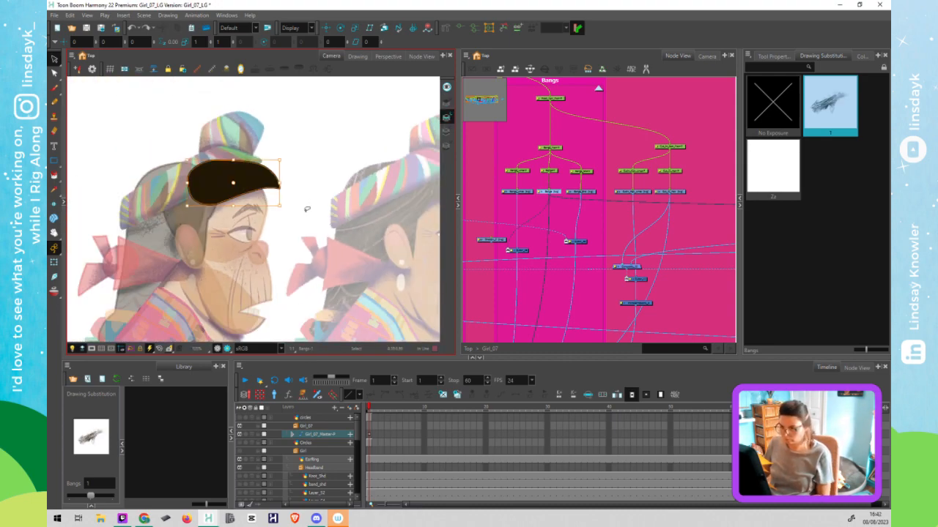
{"action": "key", "text": "shift+t"}
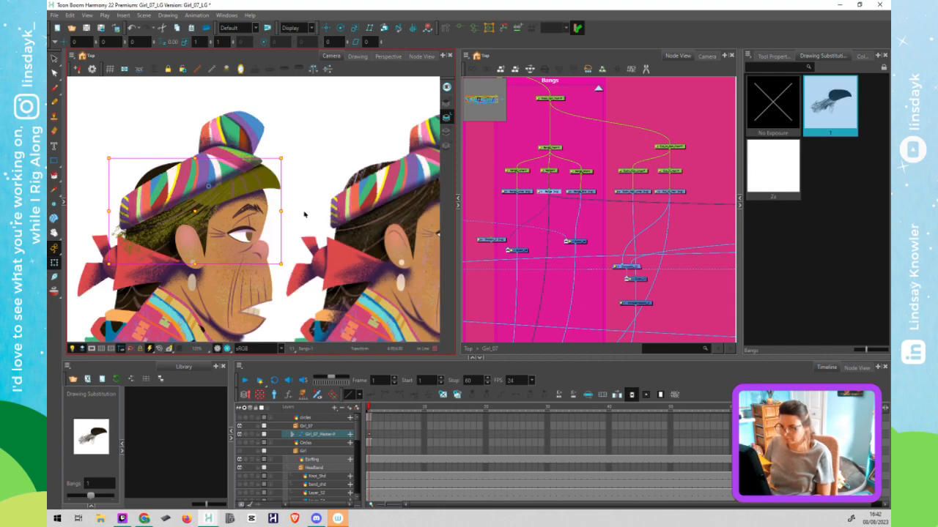
{"action": "left_click", "coordinate": [305, 215]}
{"action": "left_click_drag", "start_coordinate": [303, 212], "coordinate": [372, 202]}
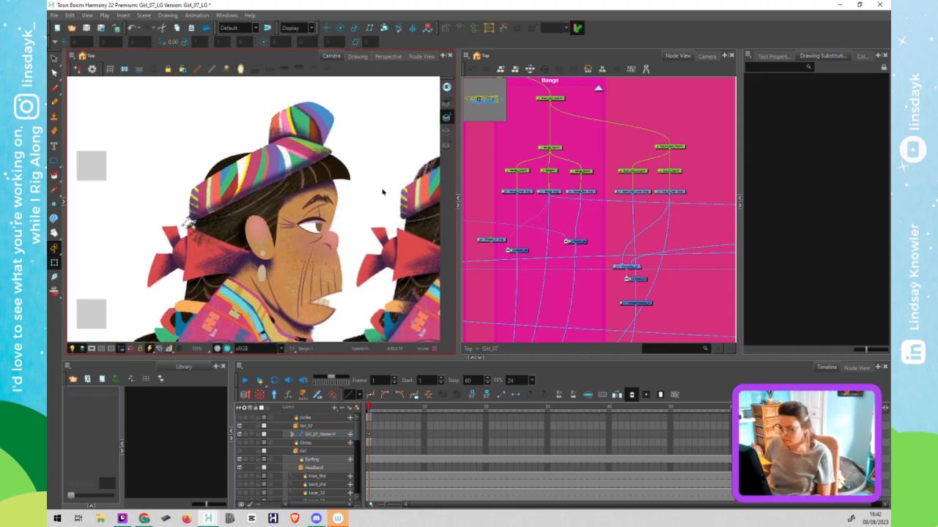
{"action": "scroll", "coordinate": [347, 207], "scroll_direction": "down", "scroll_amount": 3}
{"action": "scroll", "coordinate": [267, 233], "scroll_direction": "up", "scroll_amount": 1}
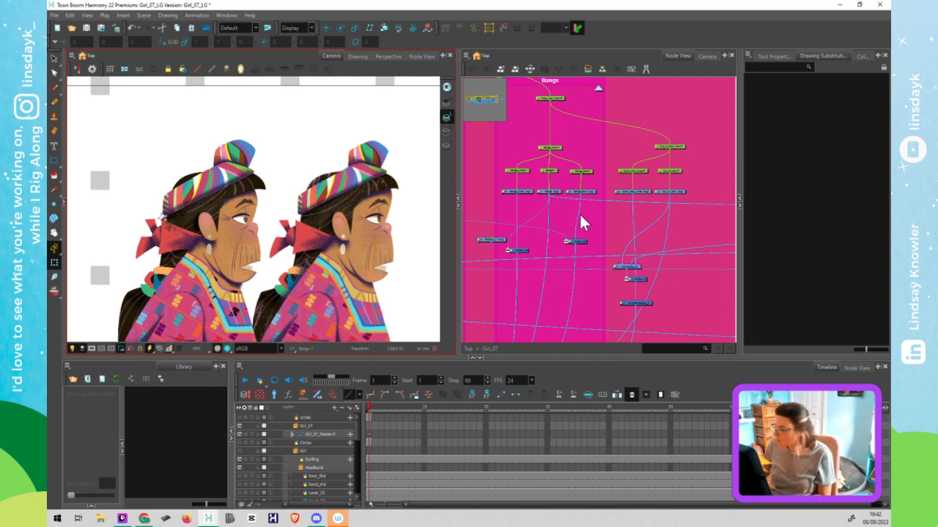
Select the Bangs drawing on the rig and disable its node
{"action": "left_click", "coordinate": [552, 237]}
{"action": "scroll", "coordinate": [552, 250], "scroll_direction": "down", "scroll_amount": 3}
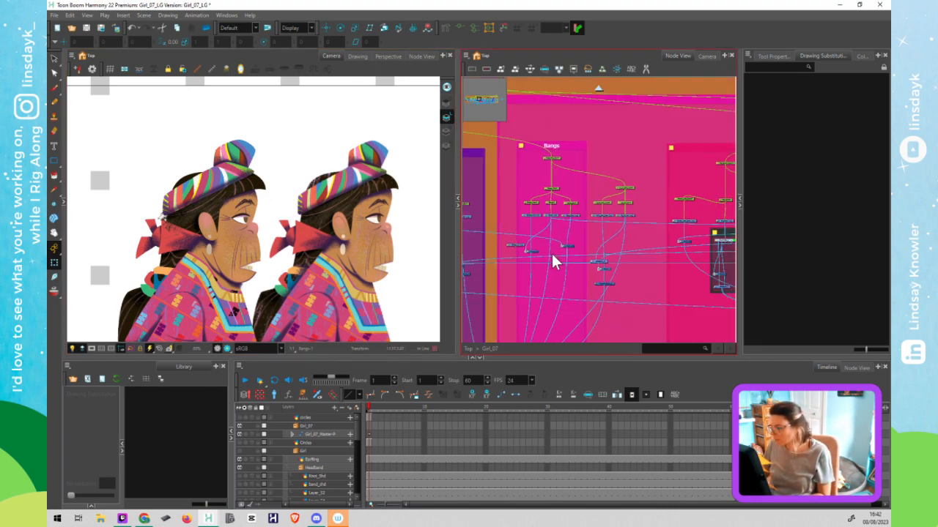
{"action": "left_click", "coordinate": [170, 212]}
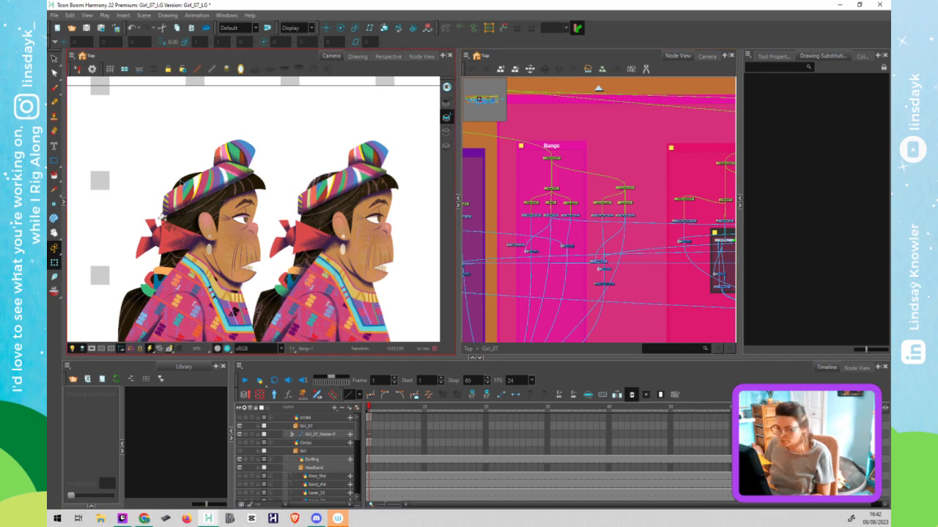
{"action": "left_click", "coordinate": [183, 181]}
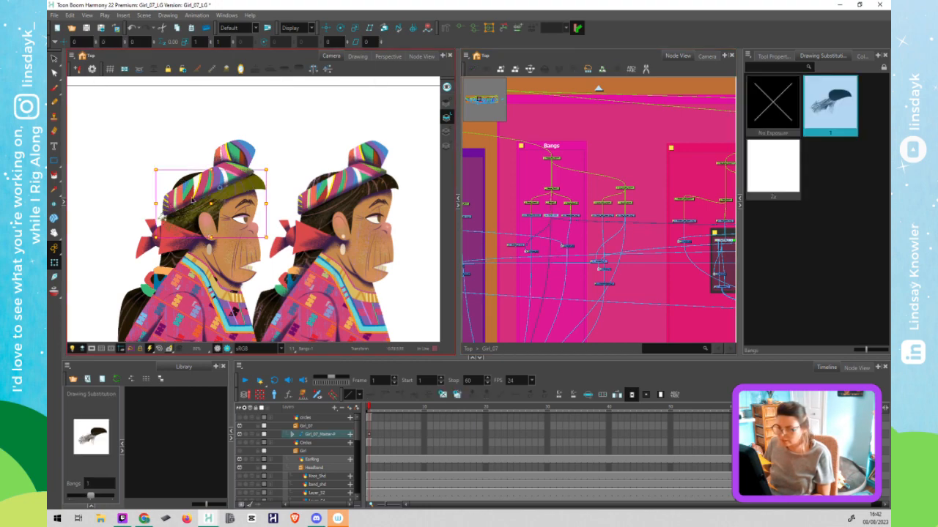
{"action": "key", "text": "Delete"}
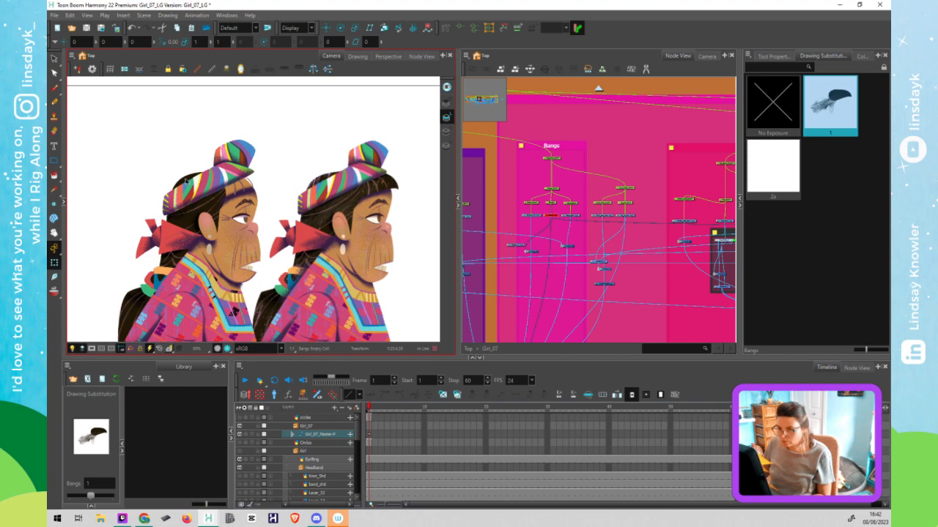
Select the Braid drawing and activate its Overlay layer with the Select tool
{"action": "left_click", "coordinate": [512, 214]}
{"action": "left_click", "coordinate": [447, 102]}
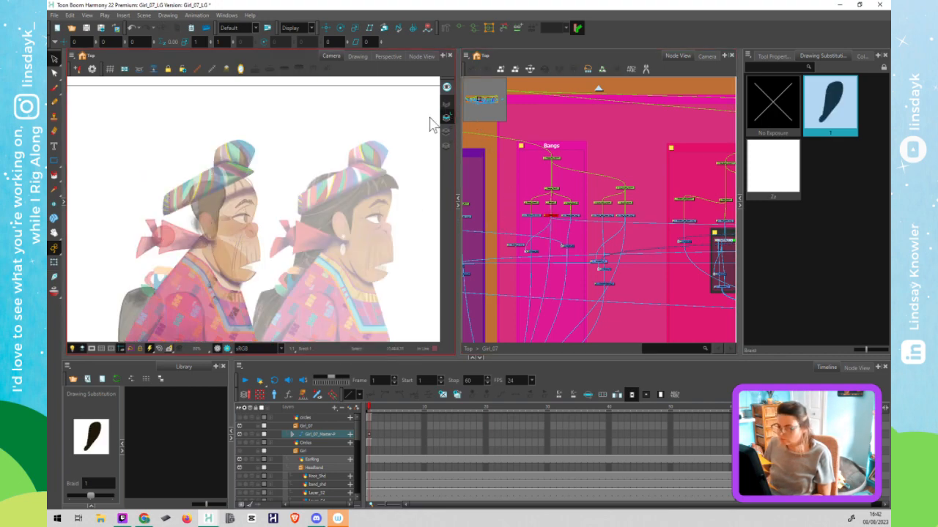
Copy the hair texture strokes on the overlay art of the temporarily enabled Bangs drawing
{"action": "key", "text": "ctrl+v"}
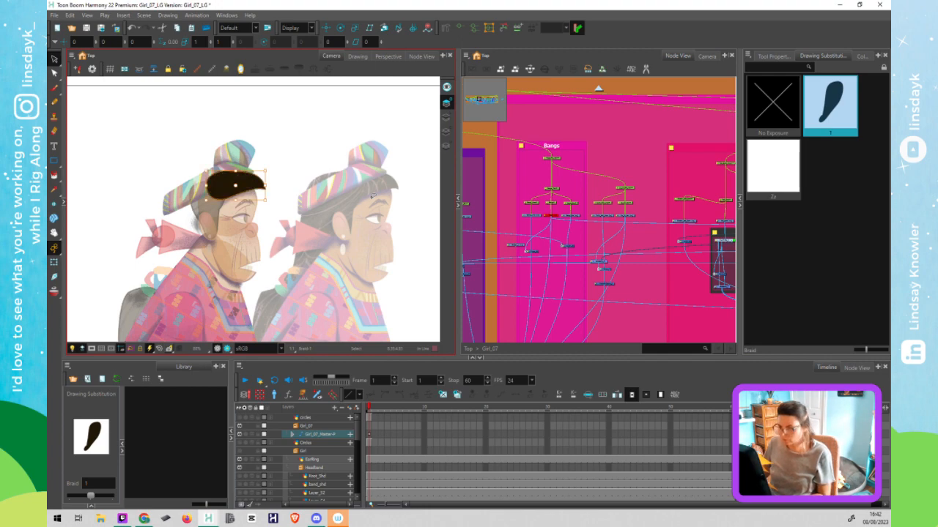
{"action": "key", "text": "ctrl+z"}
{"action": "scroll", "coordinate": [557, 214], "scroll_direction": "up", "scroll_amount": 5}
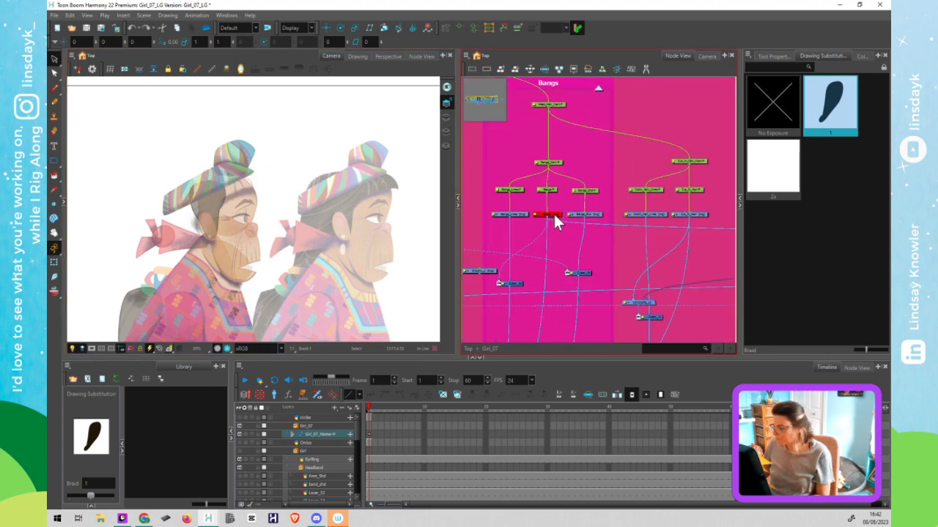
{"action": "left_click", "coordinate": [554, 214]}
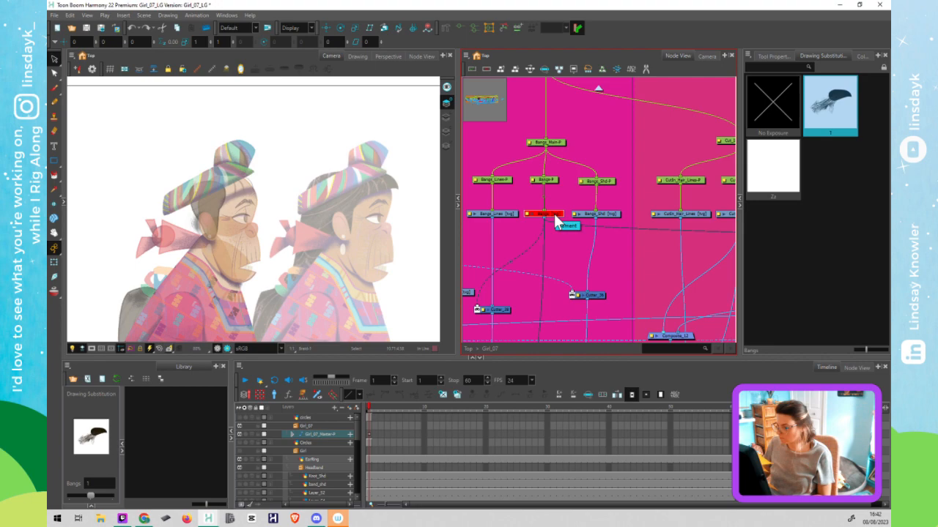
{"action": "key", "text": "d"}
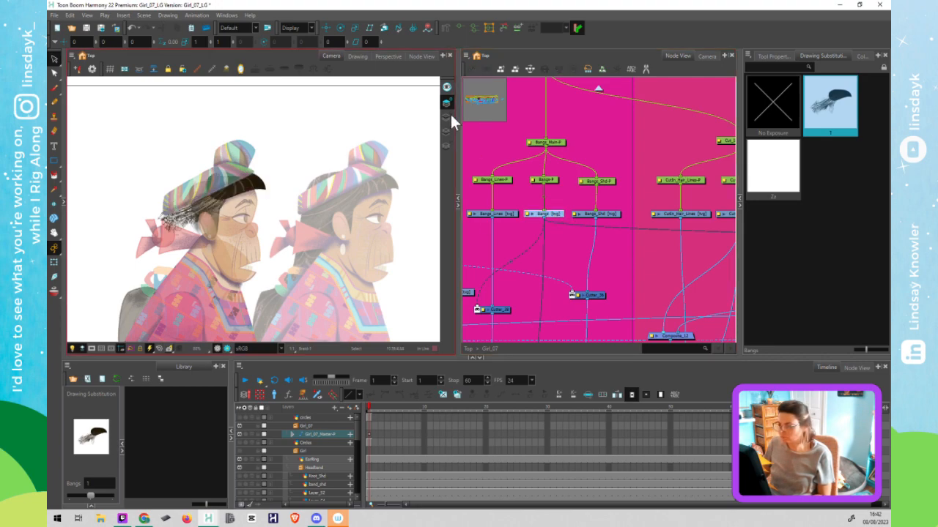
{"action": "left_click", "coordinate": [209, 215]}
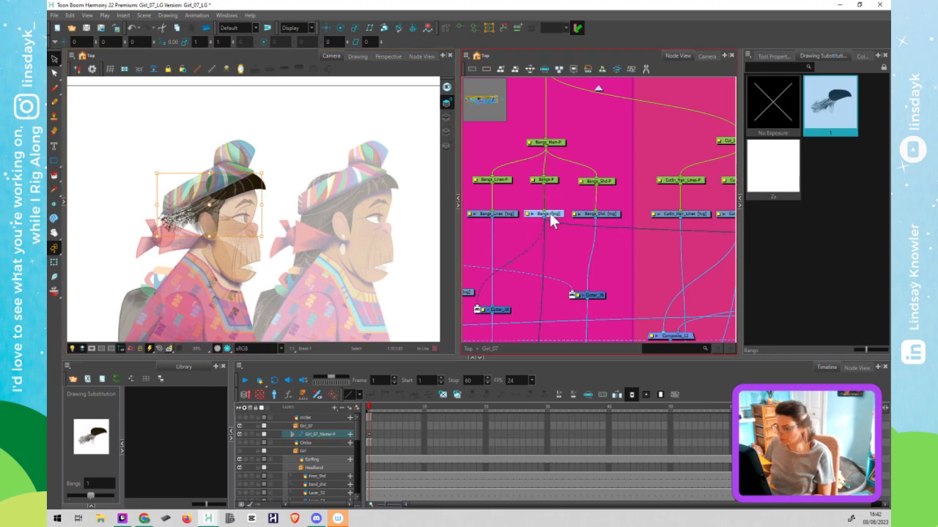
{"action": "key", "text": "d"}
{"action": "left_click", "coordinate": [553, 243]}
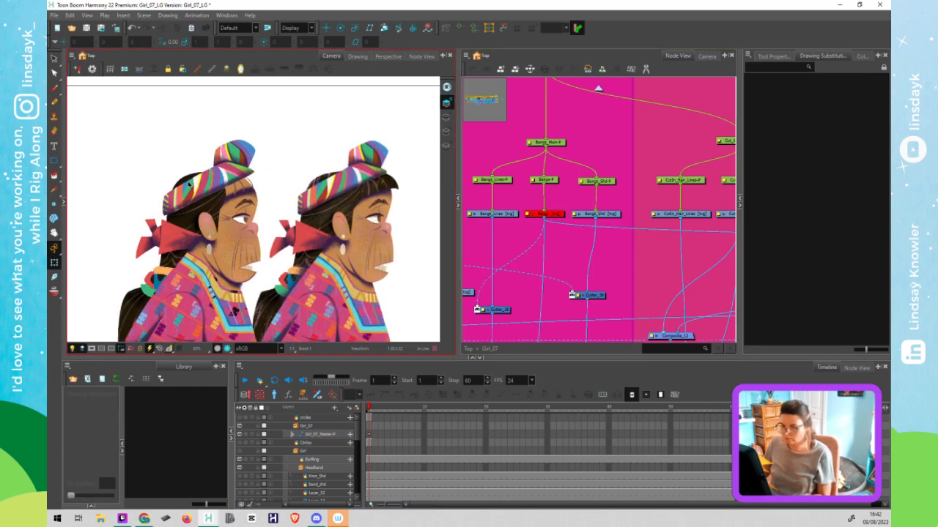
Paste the copied hair texture strokes into the overlay art of the Braid drawing
{"action": "left_click", "coordinate": [188, 181]}
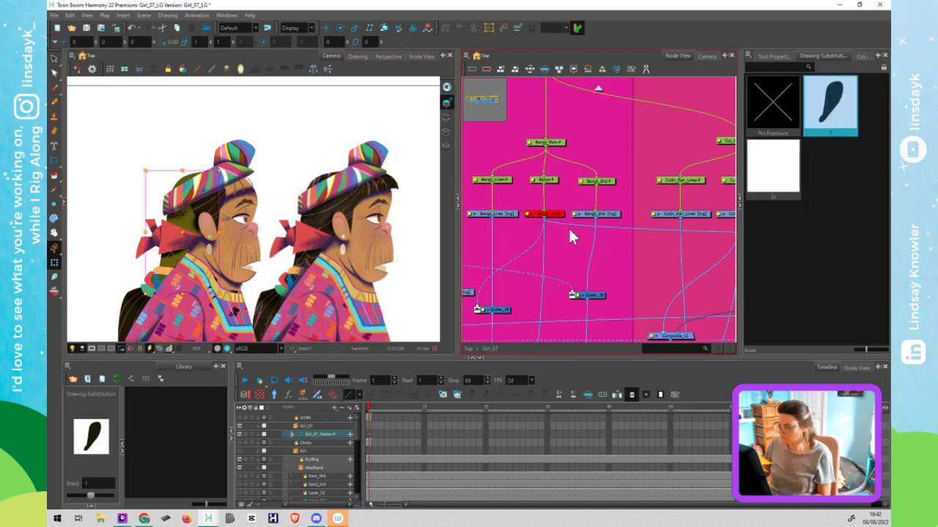
{"action": "key", "text": "alt+s"}
{"action": "middle_click", "coordinate": [589, 244]}
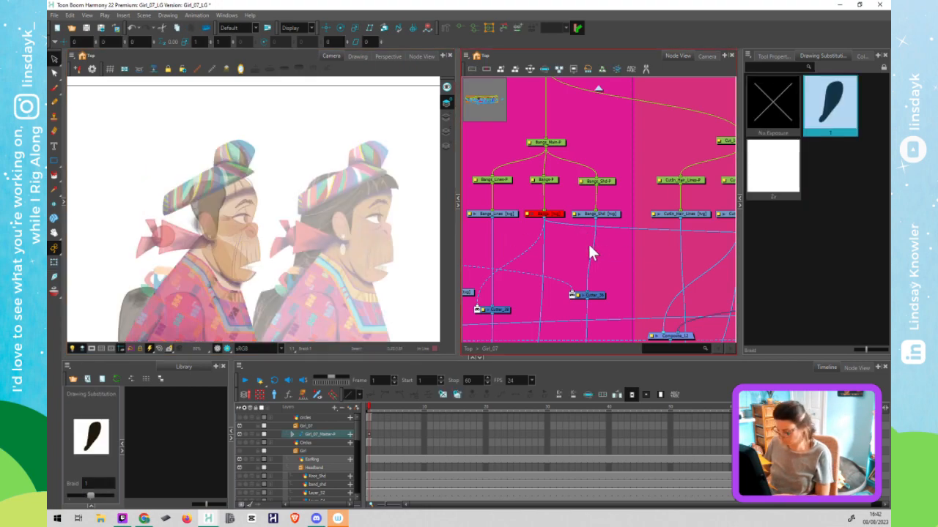
{"action": "key", "text": "o"}
{"action": "middle_click", "coordinate": [195, 229]}
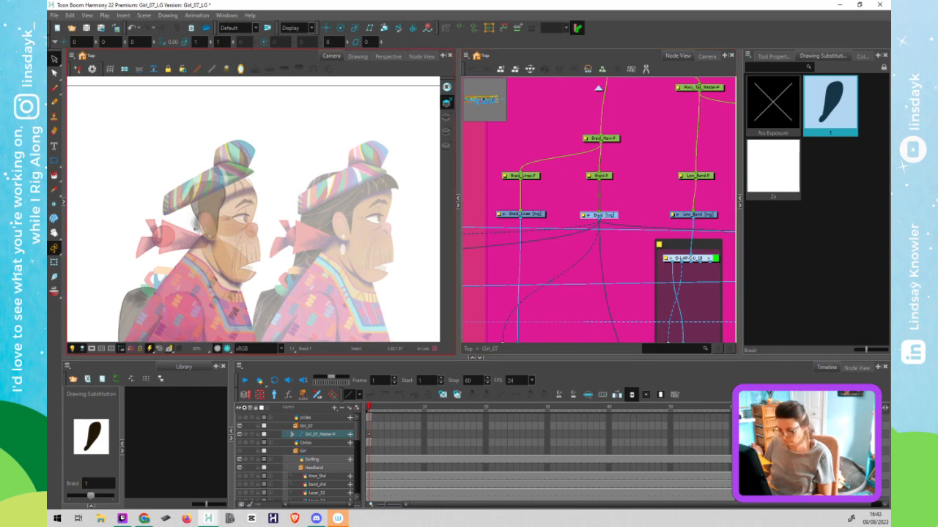
{"action": "left_click", "coordinate": [194, 230]}
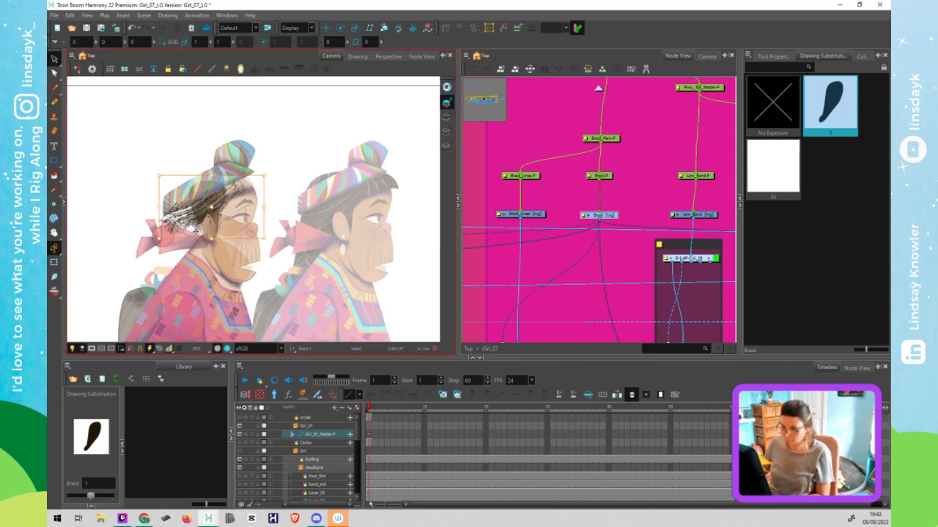
{"action": "key", "text": "shift+t"}
{"action": "middle_click", "coordinate": [502, 261]}
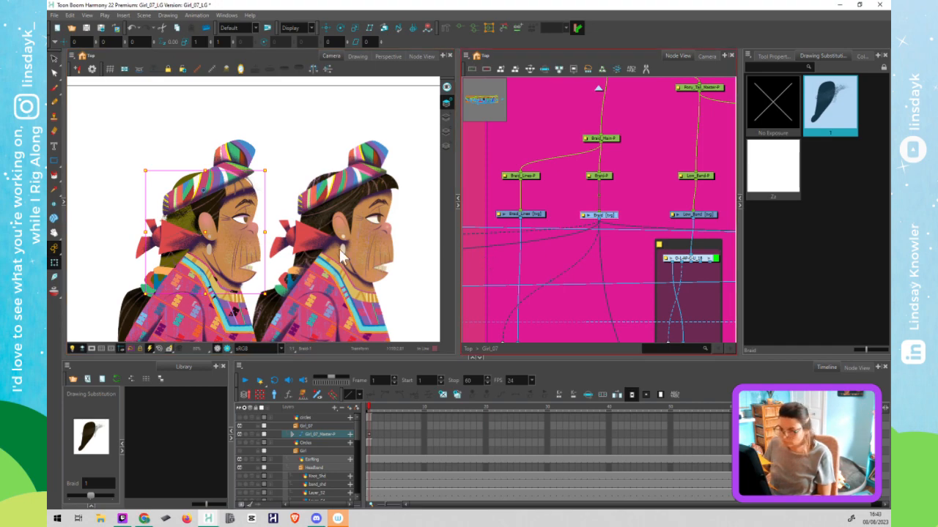
Paste the hair texture strokes into the overlay art of the Cut_In_Hair drawing and save the scene
{"action": "left_click", "coordinate": [218, 226]}
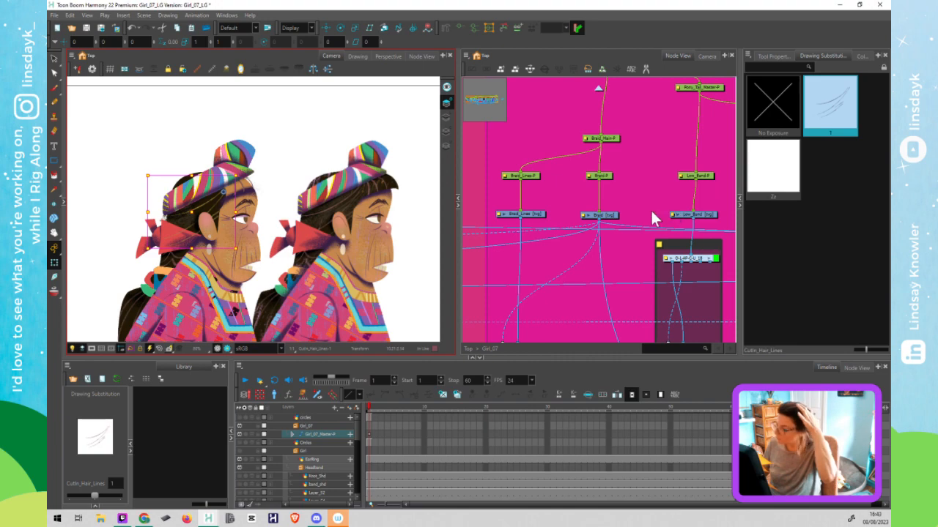
{"action": "key", "text": "f"}
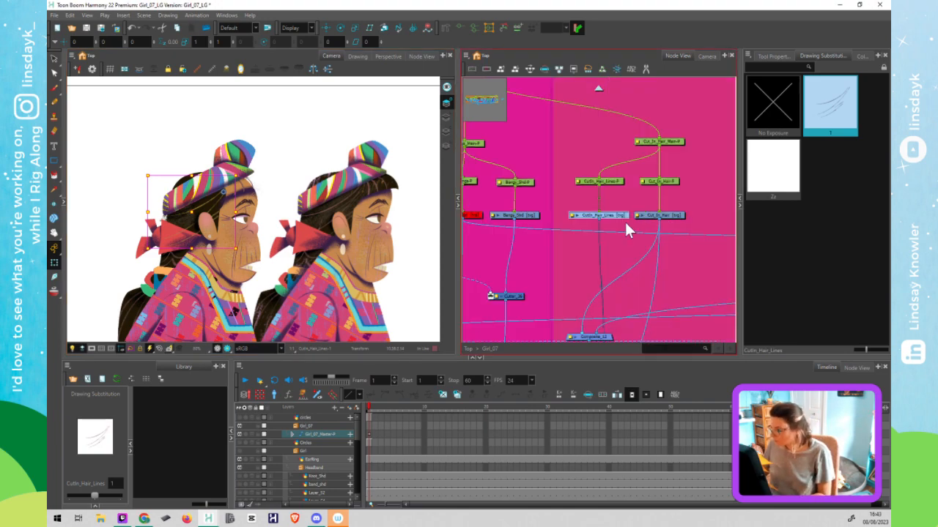
{"action": "left_click", "coordinate": [675, 217]}
{"action": "left_click", "coordinate": [294, 199]}
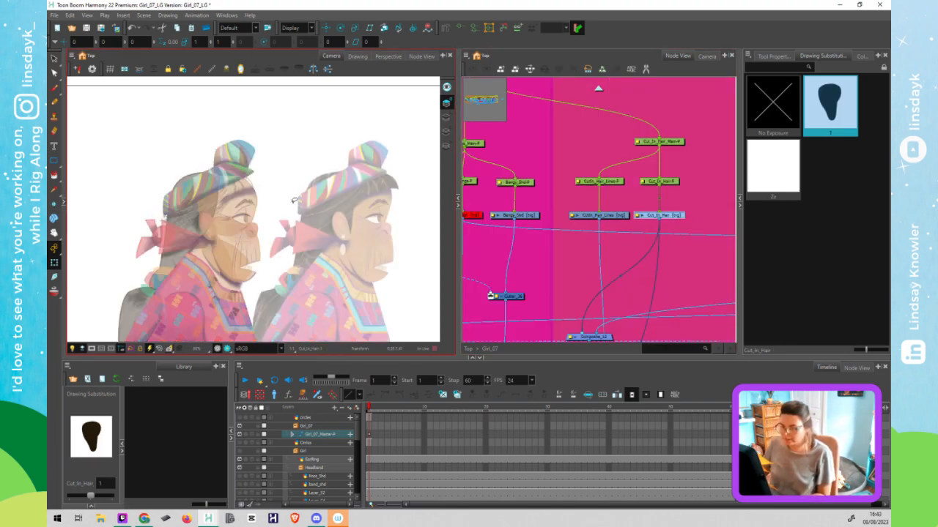
{"action": "key", "text": "alt+s"}
{"action": "left_click", "coordinate": [449, 103]}
{"action": "key", "text": "ctrl+a"}
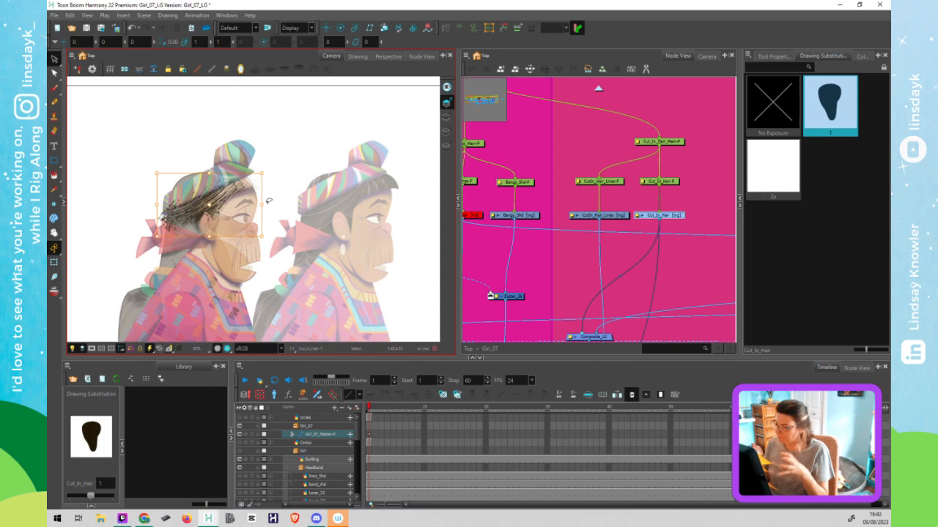
{"action": "key", "text": "shift+t"}
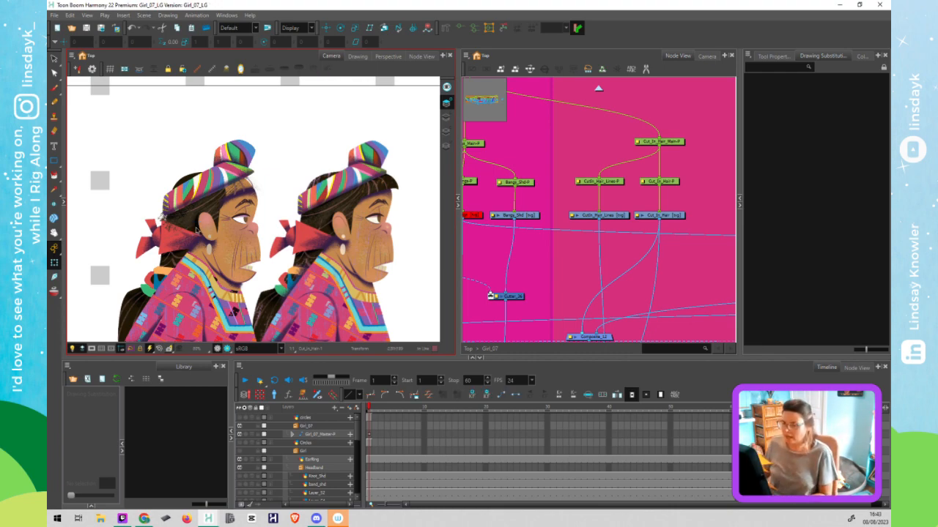
Duplicate the first dark cutter backdrop group from the Hair Knot section into the space beside the Cut_In_Hair nodes
{"action": "left_click", "coordinate": [597, 265]}
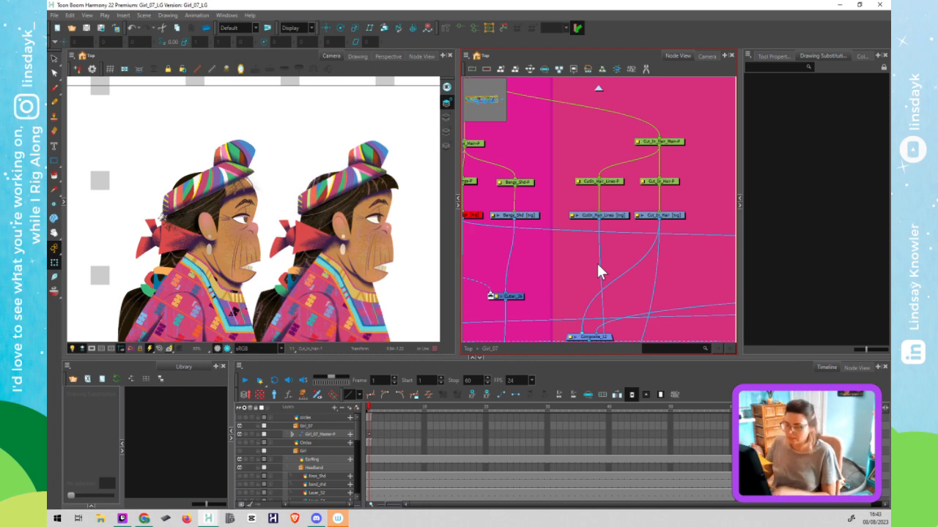
{"action": "left_click", "coordinate": [583, 280]}
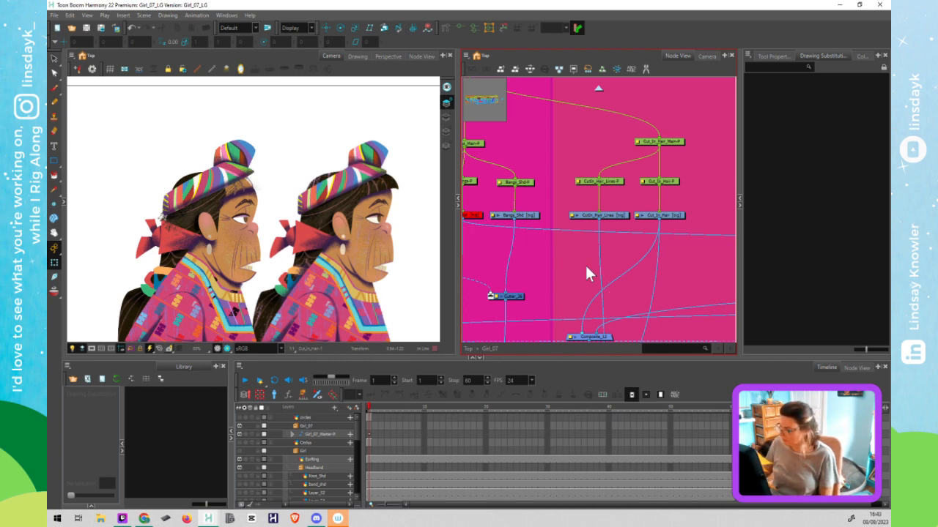
{"action": "scroll", "coordinate": [581, 262], "scroll_direction": "down", "scroll_amount": 2}
{"action": "right_click", "coordinate": [580, 264]}
{"action": "left_click", "coordinate": [576, 265]}
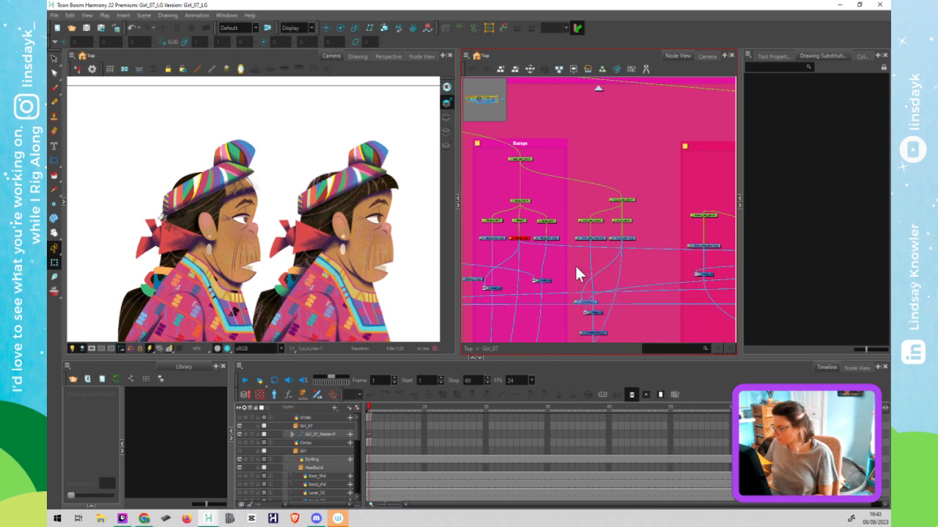
{"action": "scroll", "coordinate": [576, 265], "scroll_direction": "down", "scroll_amount": 3}
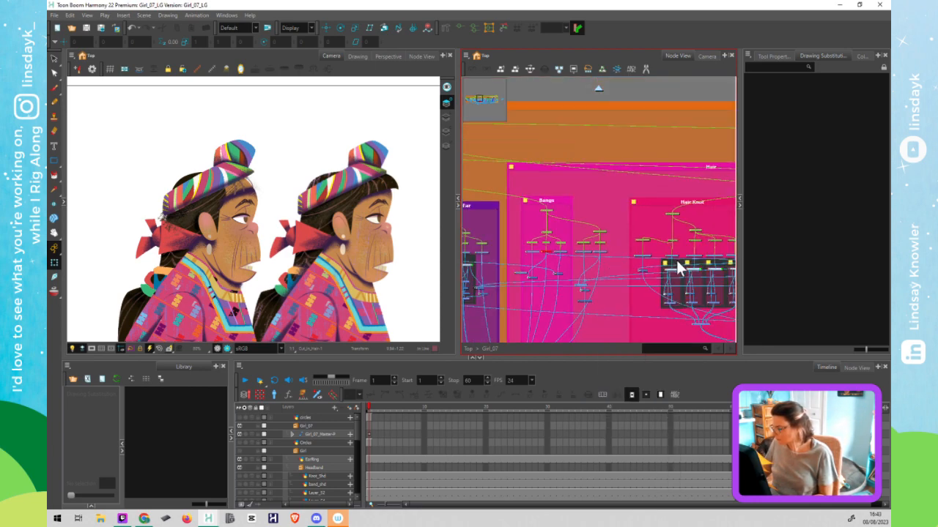
{"action": "left_click", "coordinate": [675, 275]}
{"action": "scroll", "coordinate": [675, 275], "scroll_direction": "up", "scroll_amount": 5}
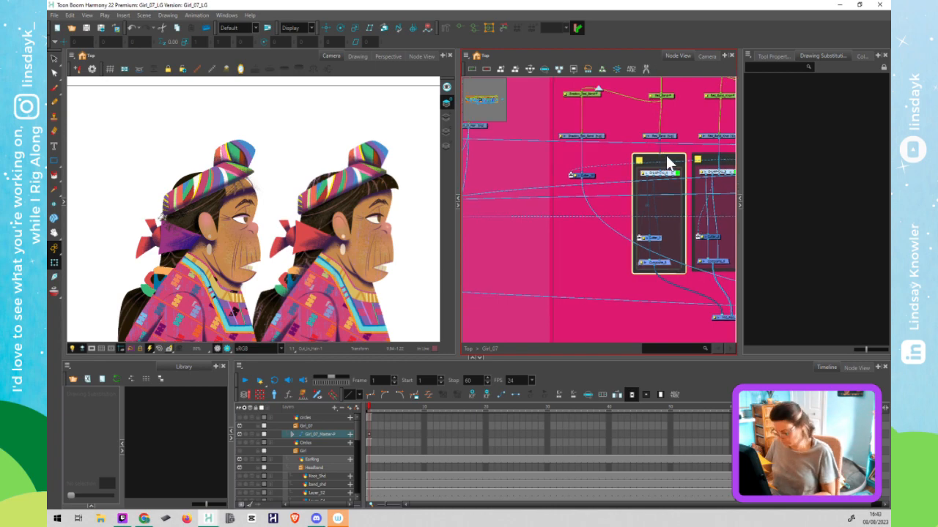
{"action": "left_click_drag", "start_coordinate": [513, 194], "coordinate": [593, 192]}
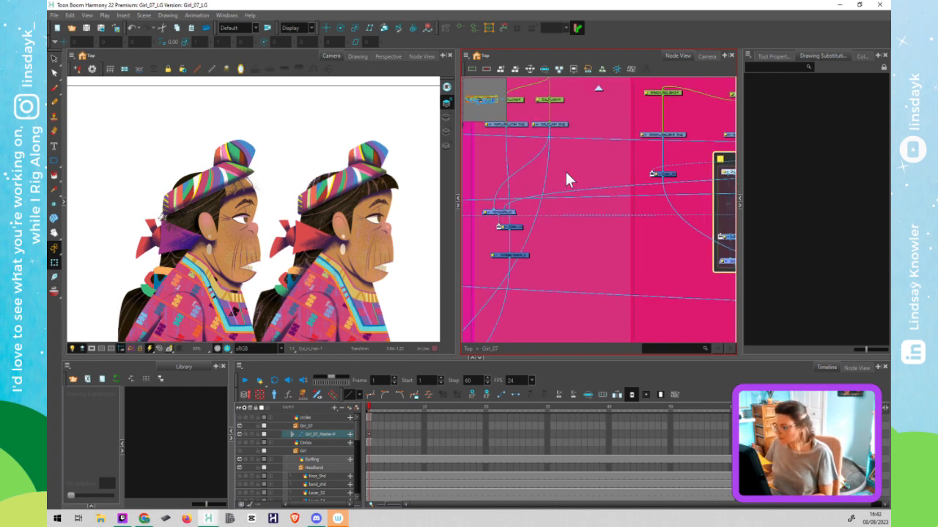
{"action": "key", "text": "ctrl+v"}
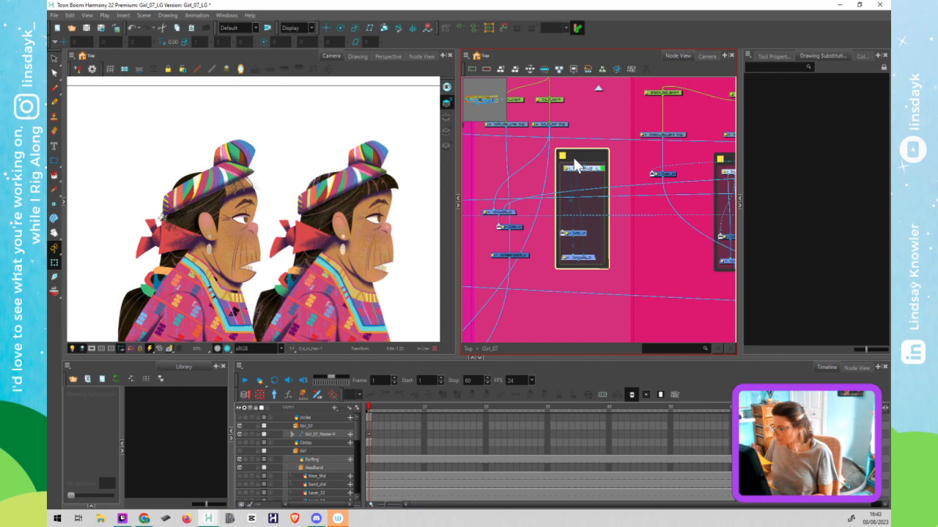
Route the Cut_In_Hair drawing's downward output through the pasted cutter group and place a copied composite node below the group
{"action": "left_click_drag", "start_coordinate": [549, 128], "coordinate": [567, 174]}
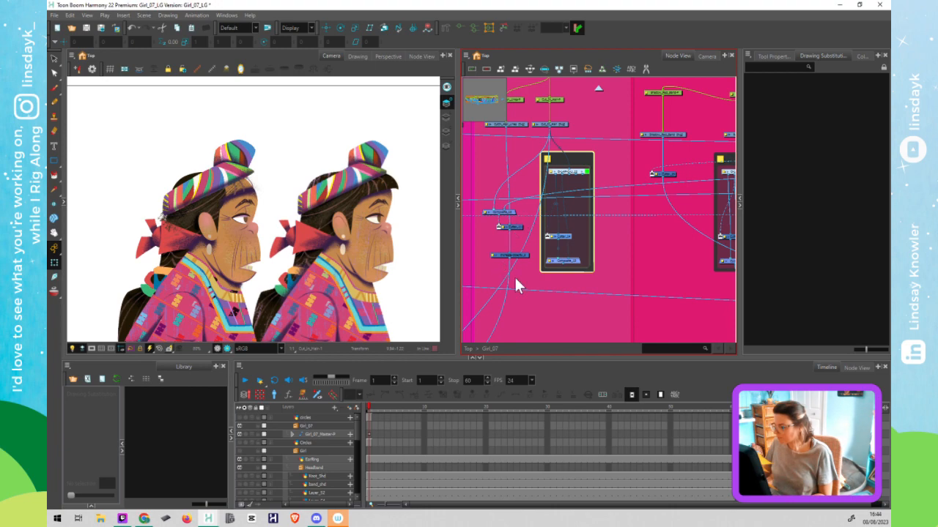
{"action": "left_click", "coordinate": [563, 262]}
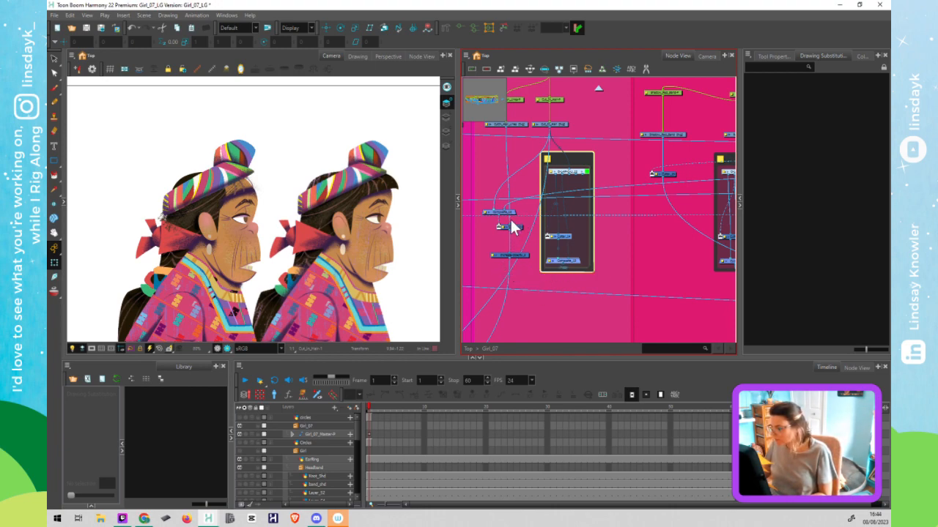
{"action": "left_click", "coordinate": [519, 274]}
{"action": "key", "text": "ctrl+v"}
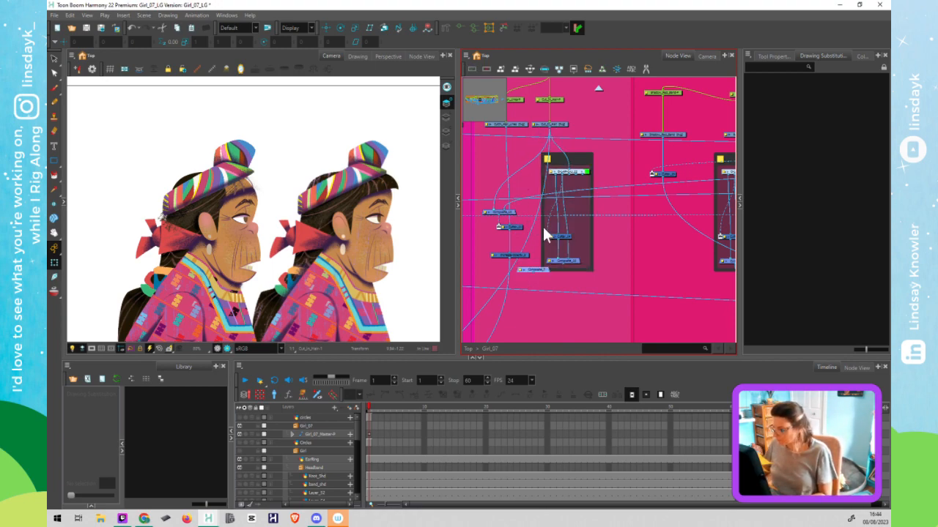
{"action": "left_click_drag", "start_coordinate": [543, 269], "coordinate": [536, 243]}
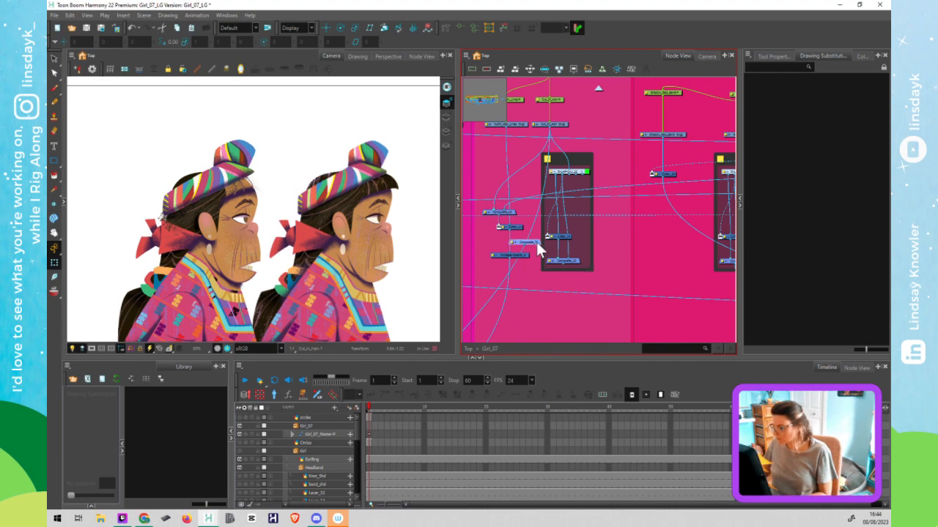
{"action": "mouse_move", "coordinate": [548, 240]}
{"action": "left_mouse_down"}
{"action": "mouse_move", "coordinate": [542, 272]}
{"action": "mouse_move", "coordinate": [537, 238]}
{"action": "mouse_move", "coordinate": [542, 245]}
{"action": "left_mouse_up"}
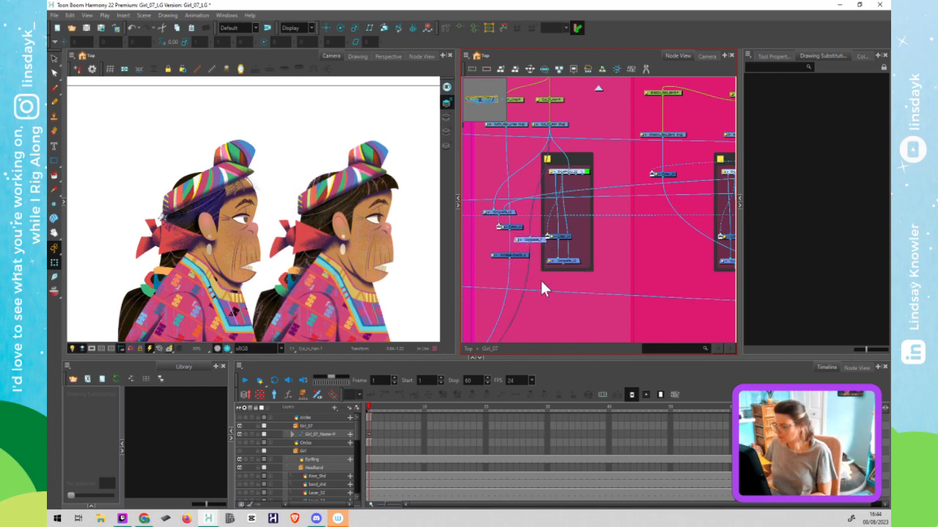
{"action": "left_click_drag", "start_coordinate": [551, 306], "coordinate": [551, 308]}
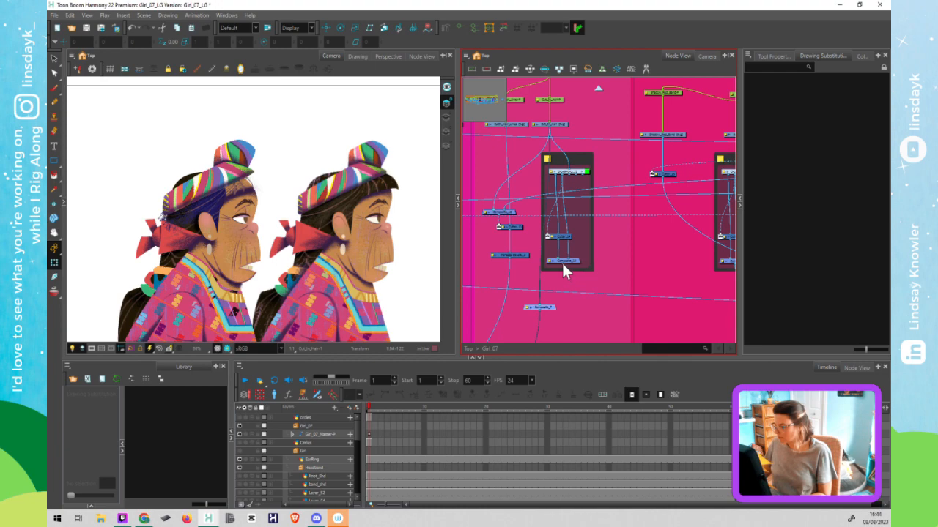
{"action": "left_click_drag", "start_coordinate": [545, 307], "coordinate": [594, 304]}
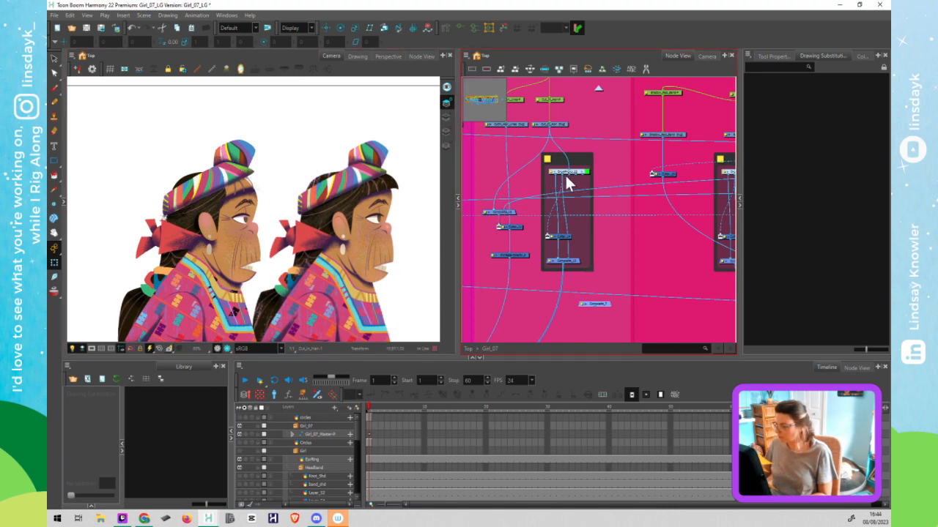
Move the solid hair shape of the Cut_In_Hair drawing from line art to colour art
{"action": "left_click", "coordinate": [557, 131]}
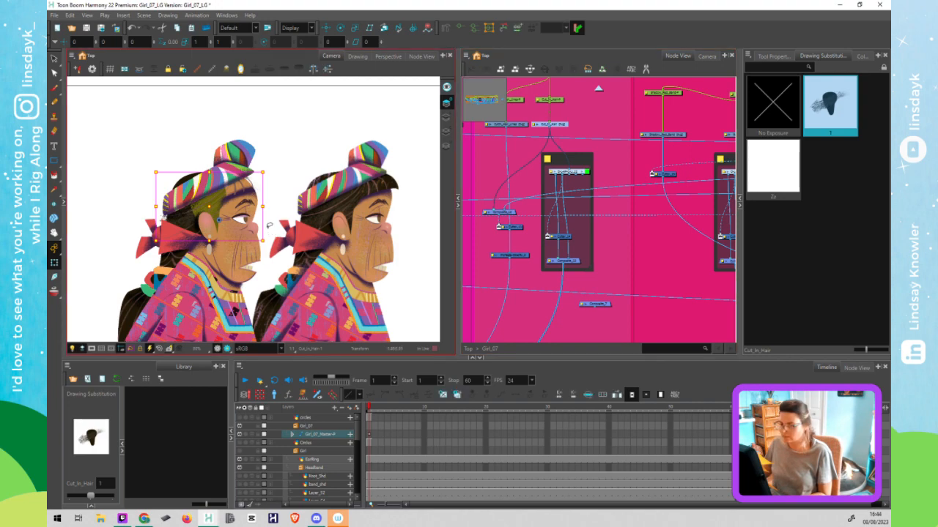
{"action": "key", "text": "alt+s"}
{"action": "left_click", "coordinate": [447, 117]}
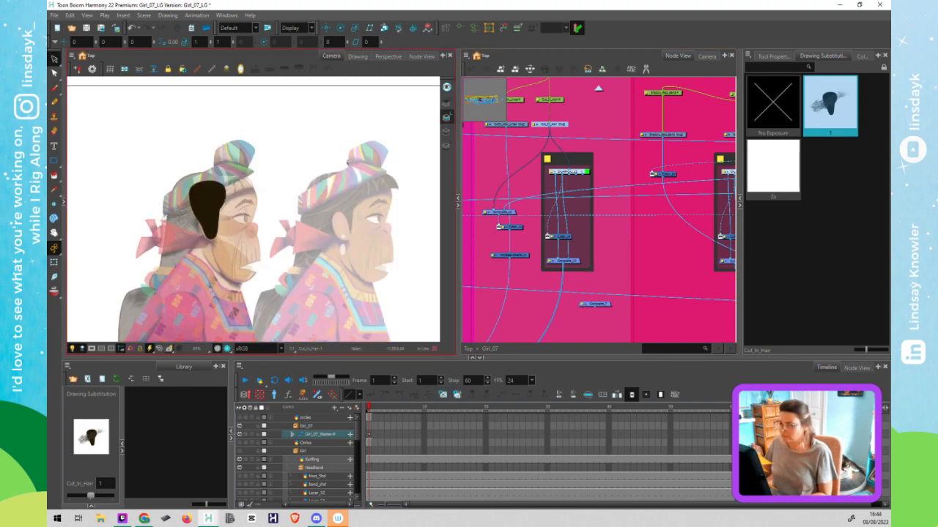
{"action": "key", "text": "ctrl+x"}
{"action": "left_click", "coordinate": [448, 132]}
{"action": "key", "text": "ctrl+v"}
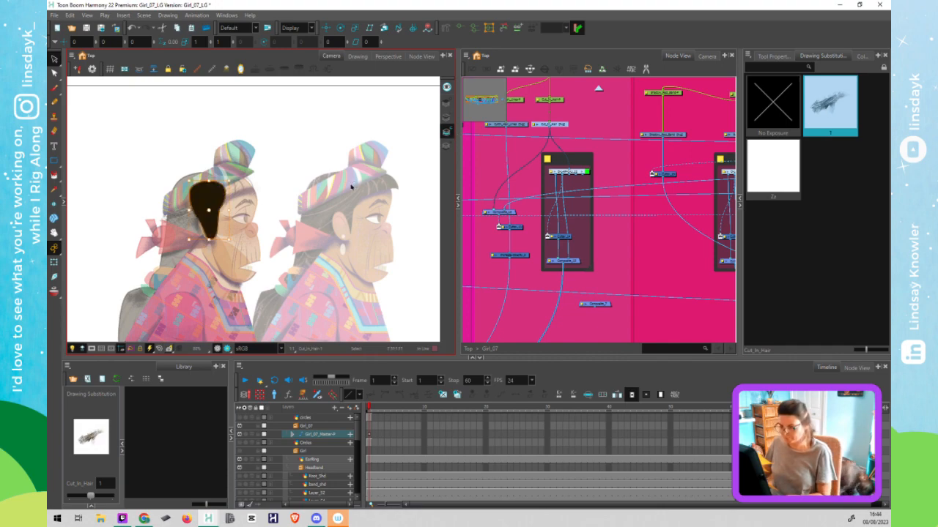
{"action": "key", "text": "shift+t"}
Connect the pasted group's upper node to the composite beside it, replacing the direct Cut_In_Hair connection
{"action": "left_click", "coordinate": [576, 176]}
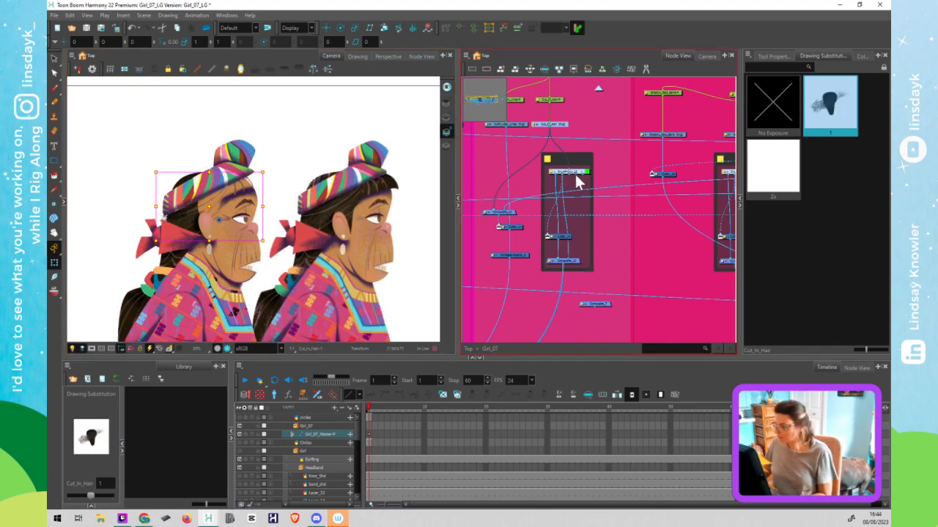
{"action": "left_click_drag", "start_coordinate": [575, 174], "coordinate": [491, 208]}
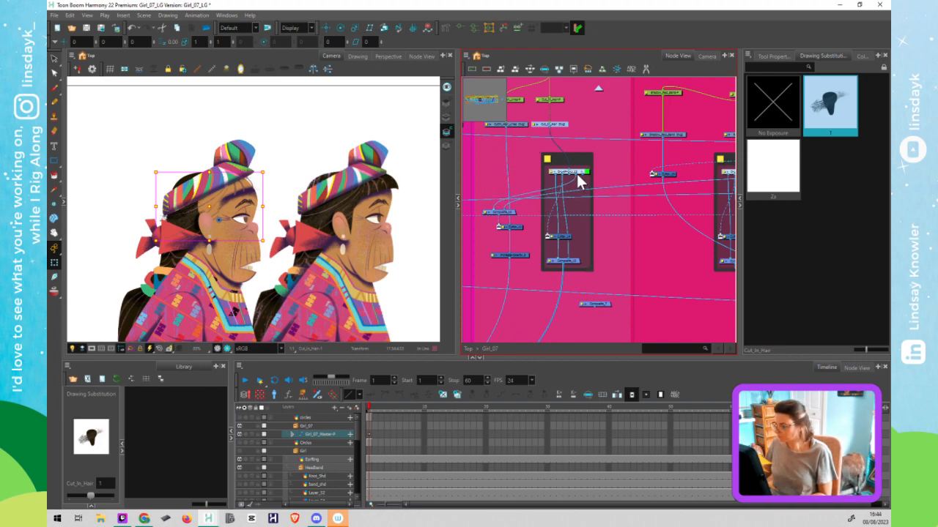
Connect the Cut_In_Hair group's upper node to its inner composite, then reposition the group under its drawing and shift the neighbouring nodes aside
{"action": "left_click_drag", "start_coordinate": [577, 176], "coordinate": [564, 264]}
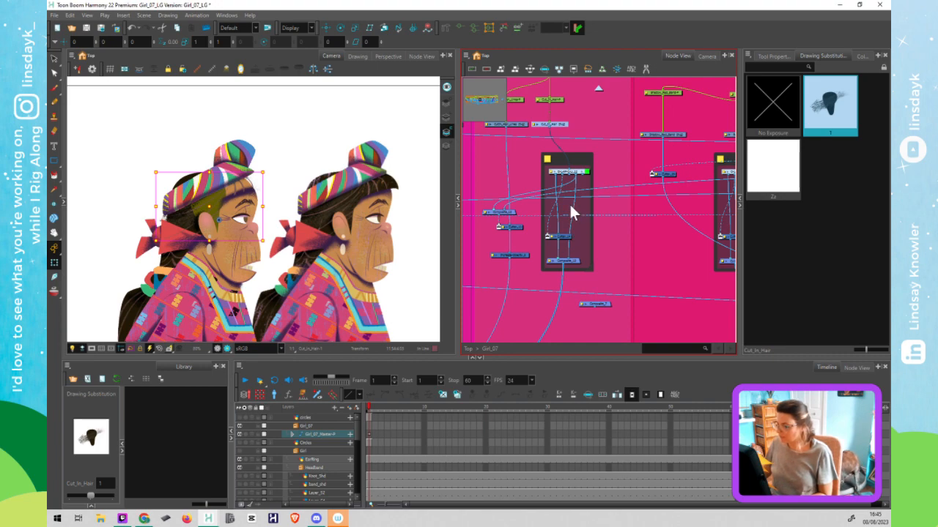
{"action": "left_click_drag", "start_coordinate": [583, 160], "coordinate": [563, 157]}
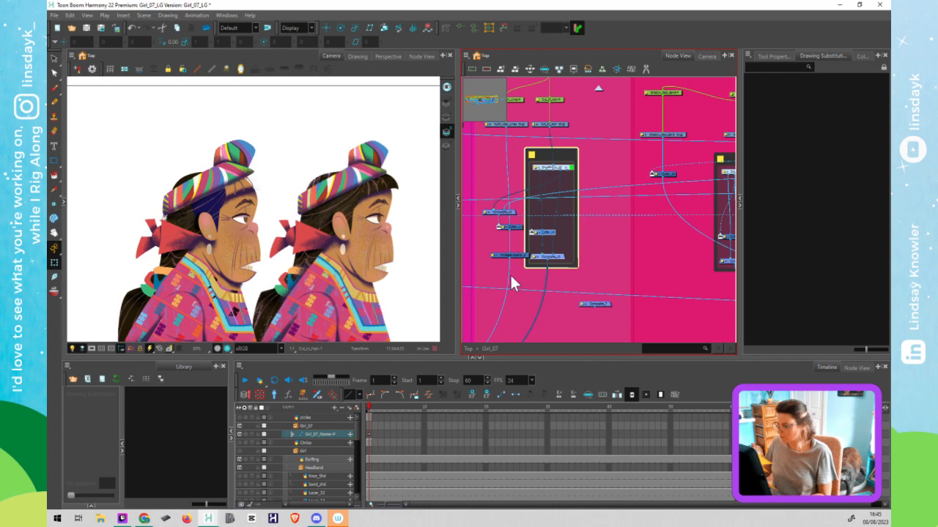
{"action": "left_click_drag", "start_coordinate": [482, 200], "coordinate": [519, 259]}
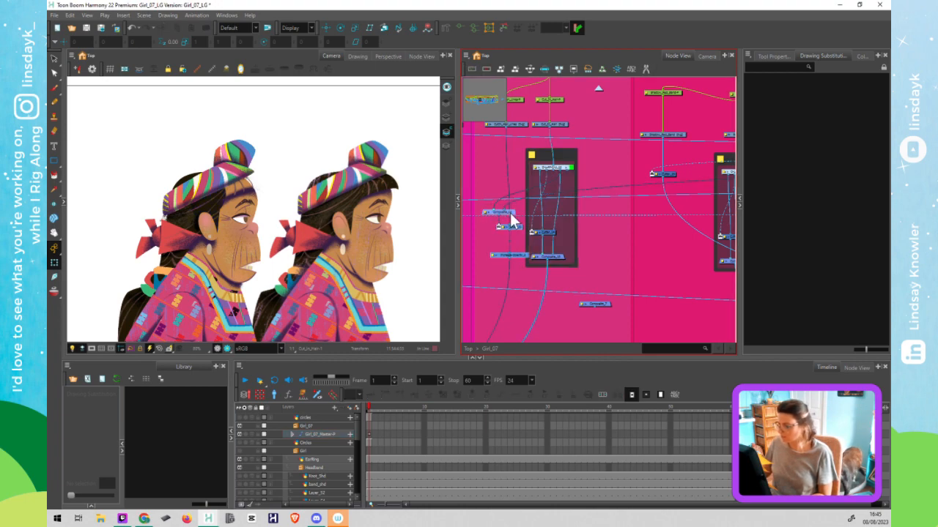
{"action": "left_click_drag", "start_coordinate": [510, 220], "coordinate": [506, 221]}
{"action": "left_click", "coordinate": [513, 285]}
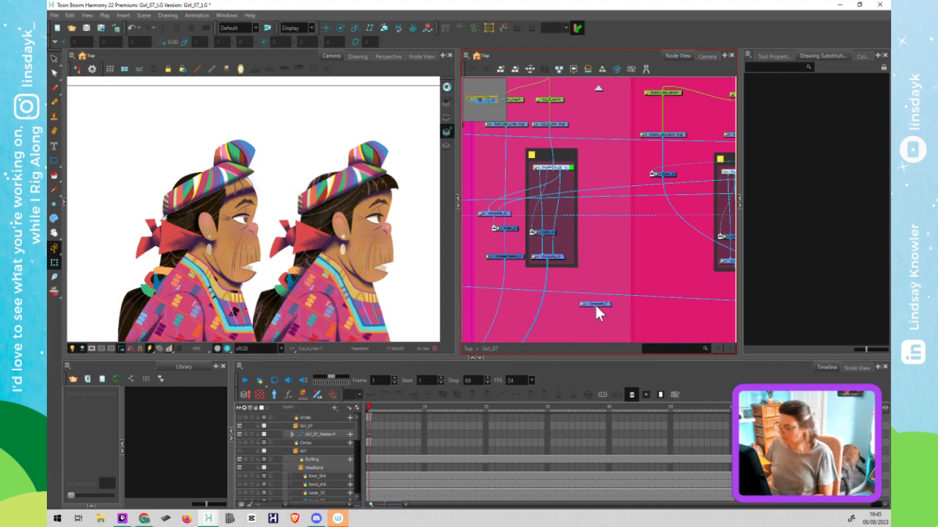
Duplicate the Cut_In_Hair cutter backdrop group into the Bangs section
{"action": "scroll", "coordinate": [601, 302], "scroll_direction": "down", "scroll_amount": 2}
{"action": "left_click_drag", "start_coordinate": [621, 285], "coordinate": [673, 253]}
{"action": "left_click", "coordinate": [636, 197]}
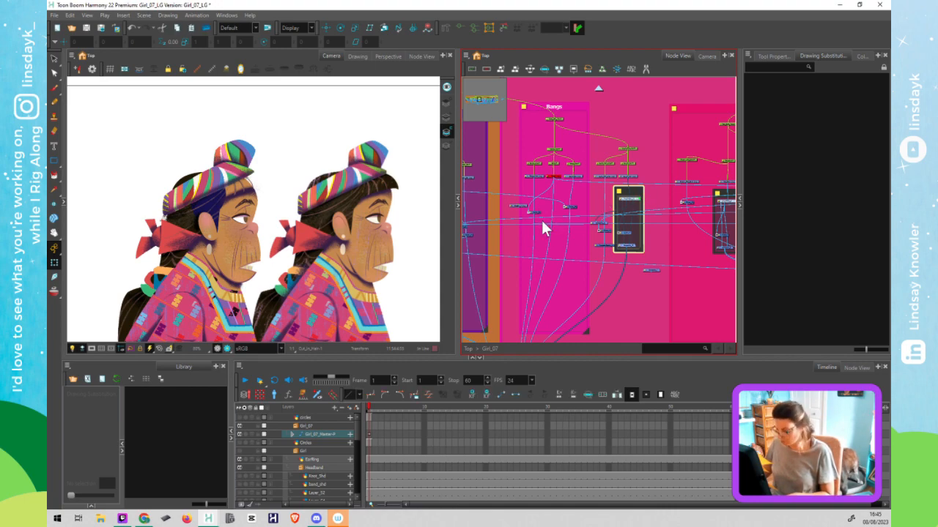
{"action": "key", "text": "ctrl+v"}
{"action": "scroll", "coordinate": [560, 230], "scroll_direction": "up", "scroll_amount": 1}
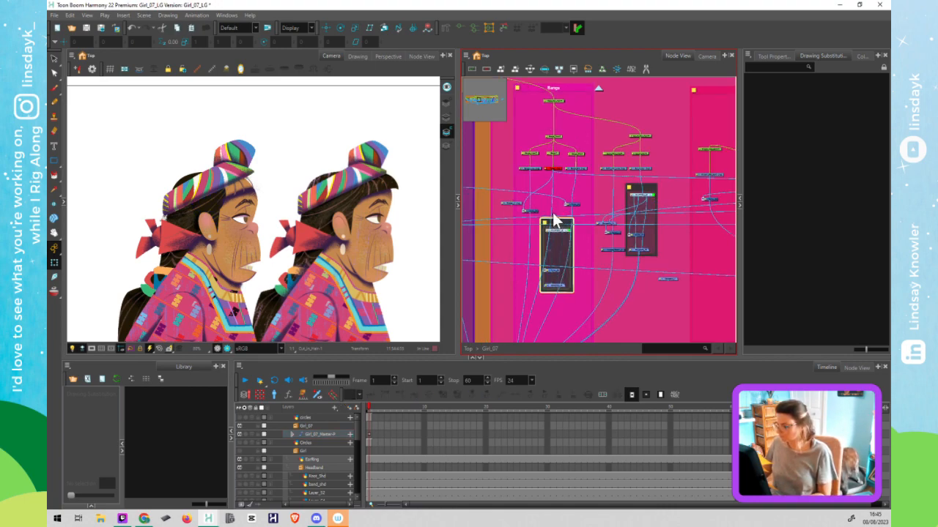
Route the Bangs drawing through the pasted cutter group and position the group beneath it, with the existing cutter nodes spaced on either side
{"action": "left_click", "coordinate": [582, 210]}
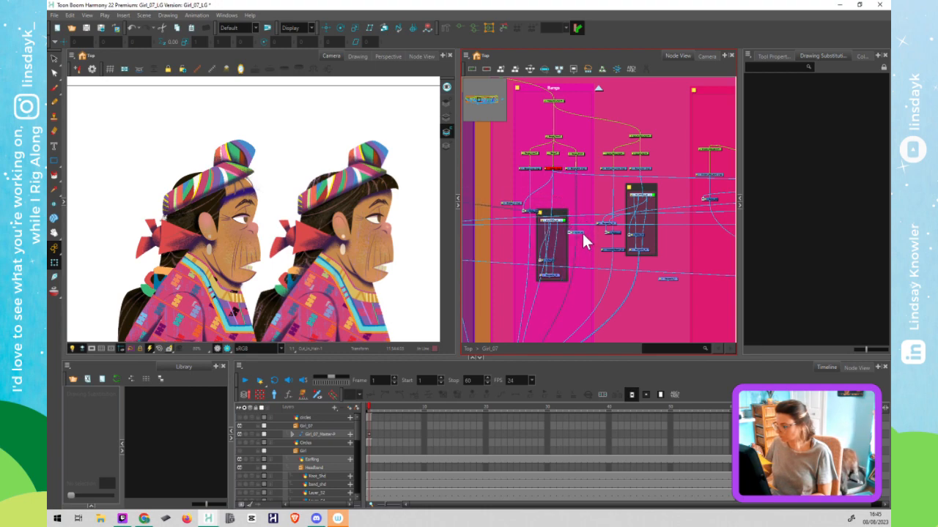
{"action": "left_click", "coordinate": [529, 226]}
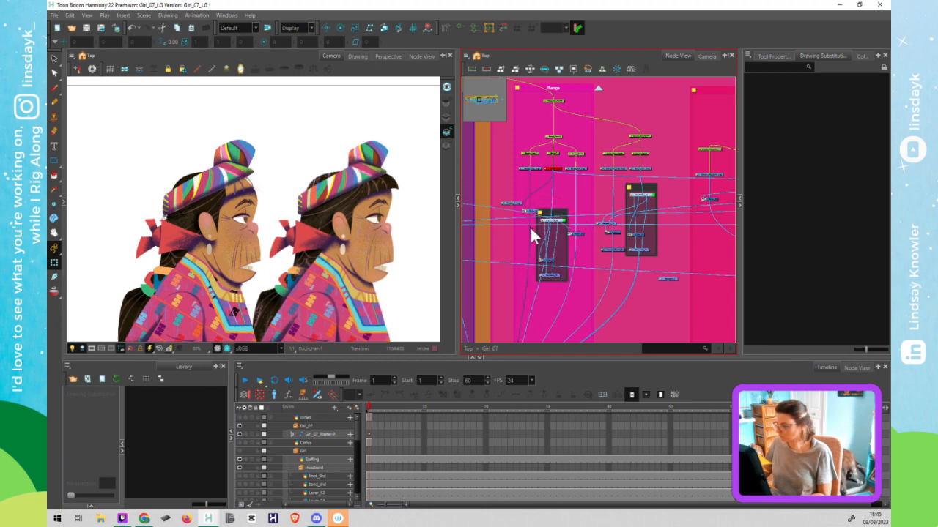
{"action": "left_click", "coordinate": [564, 213]}
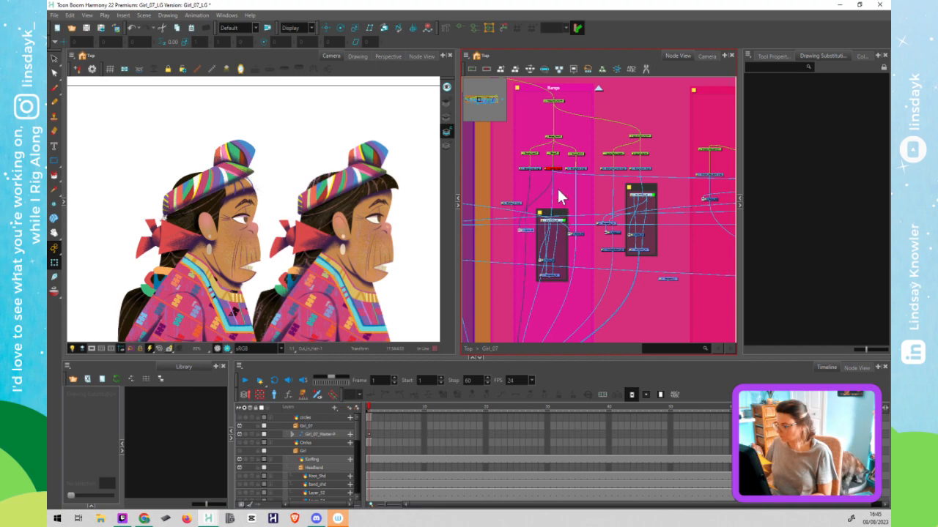
{"action": "left_click_drag", "start_coordinate": [560, 189], "coordinate": [560, 183]}
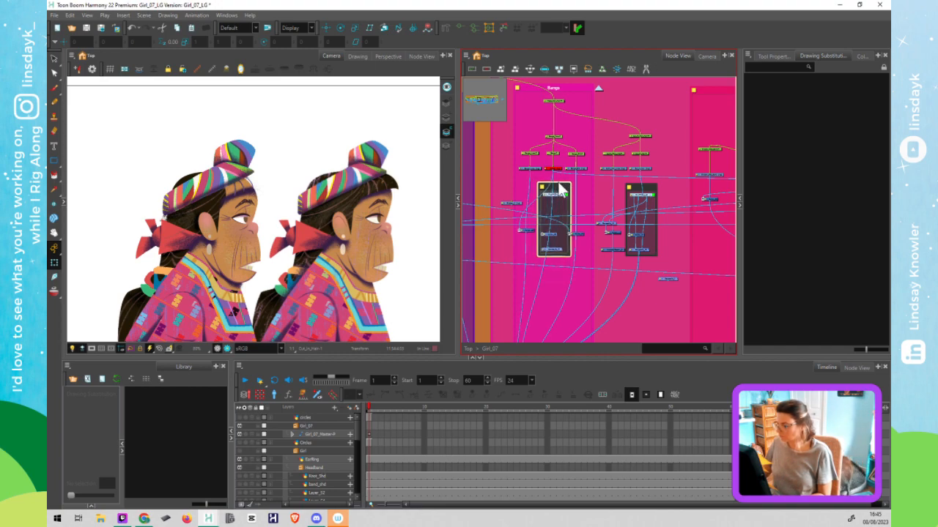
{"action": "scroll", "coordinate": [557, 184], "scroll_direction": "up", "scroll_amount": 1}
{"action": "scroll", "coordinate": [558, 188], "scroll_direction": "up", "scroll_amount": 1}
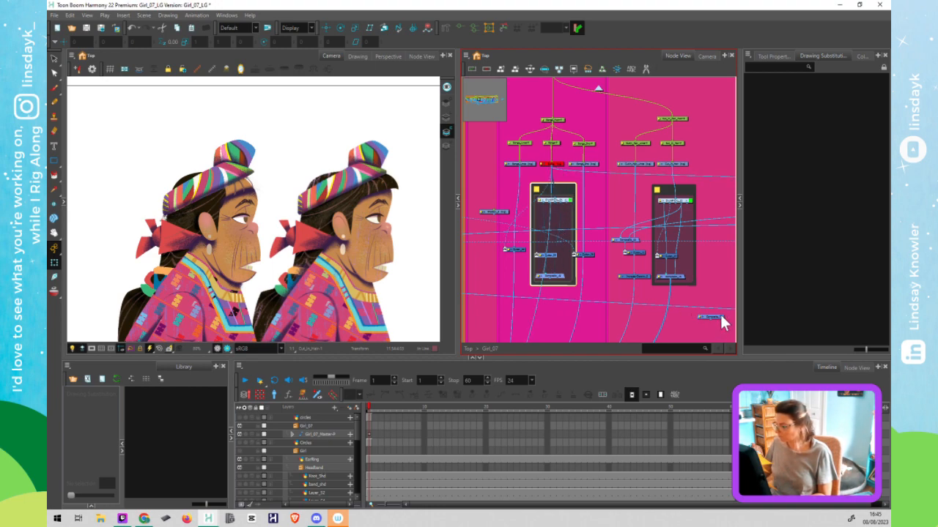
Place the spare composite node on the output below the Bangs cutter group and enable the Bangs drawing node
{"action": "left_click_drag", "start_coordinate": [710, 317], "coordinate": [535, 319]}
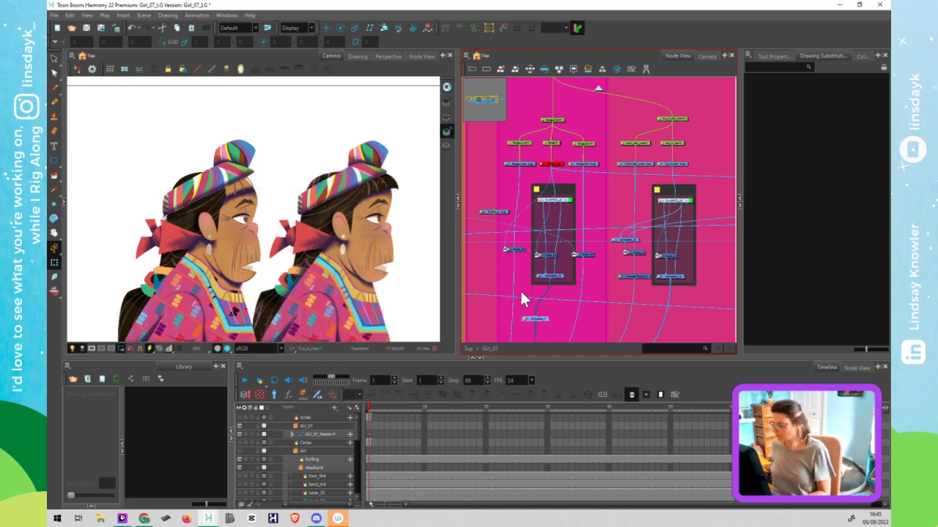
{"action": "left_click", "coordinate": [557, 167]}
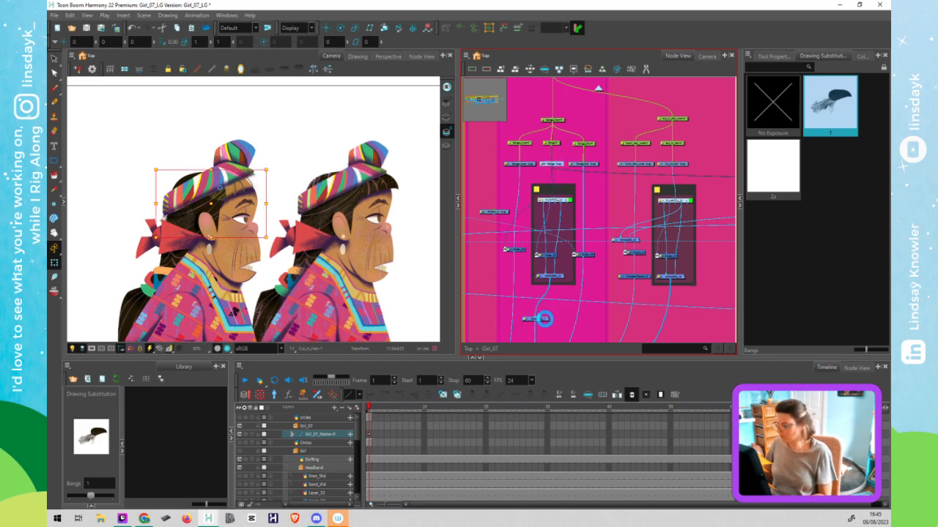
{"action": "left_click_drag", "start_coordinate": [546, 318], "coordinate": [563, 320]}
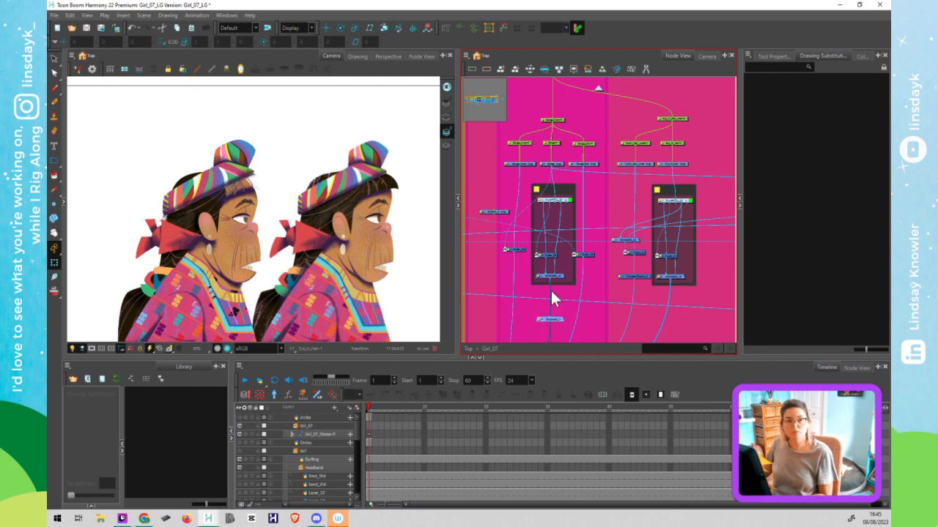
{"action": "left_click", "coordinate": [561, 294]}
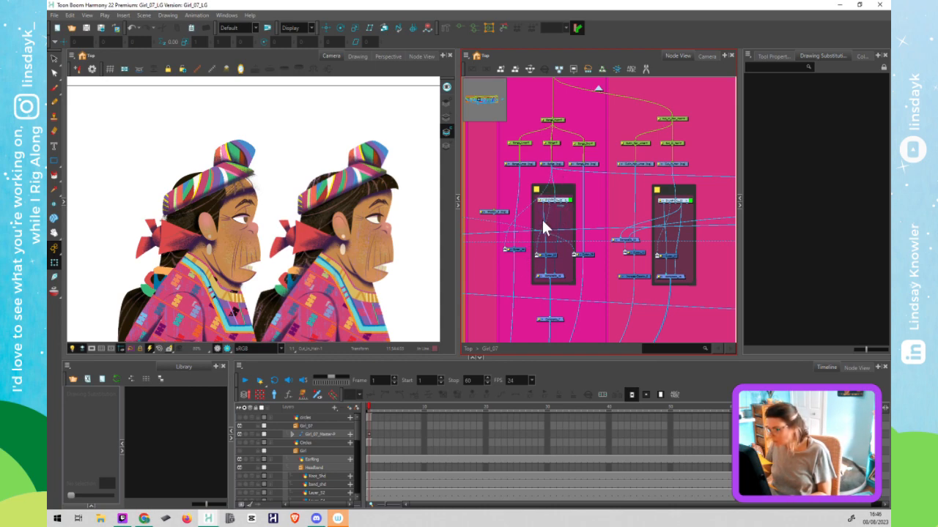
Move the solid hair shape of the Bangs drawing from line art to colour art
{"action": "left_click_drag", "start_coordinate": [502, 244], "coordinate": [520, 253]}
{"action": "left_click", "coordinate": [262, 206]}
{"action": "key", "text": "alt+s"}
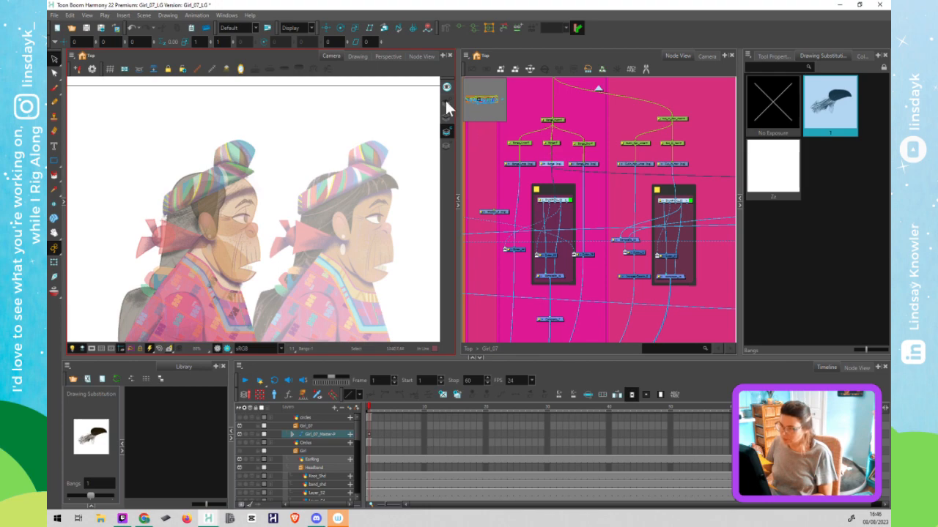
{"action": "left_click", "coordinate": [447, 116]}
{"action": "left_click", "coordinate": [236, 189]}
{"action": "key", "text": "Delete"}
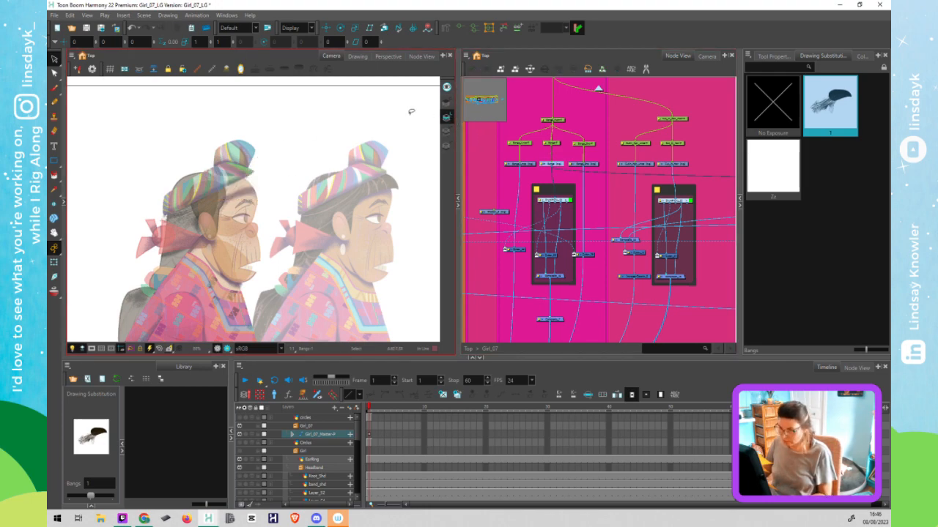
{"action": "left_click", "coordinate": [446, 132]}
{"action": "key", "text": "ctrl+v"}
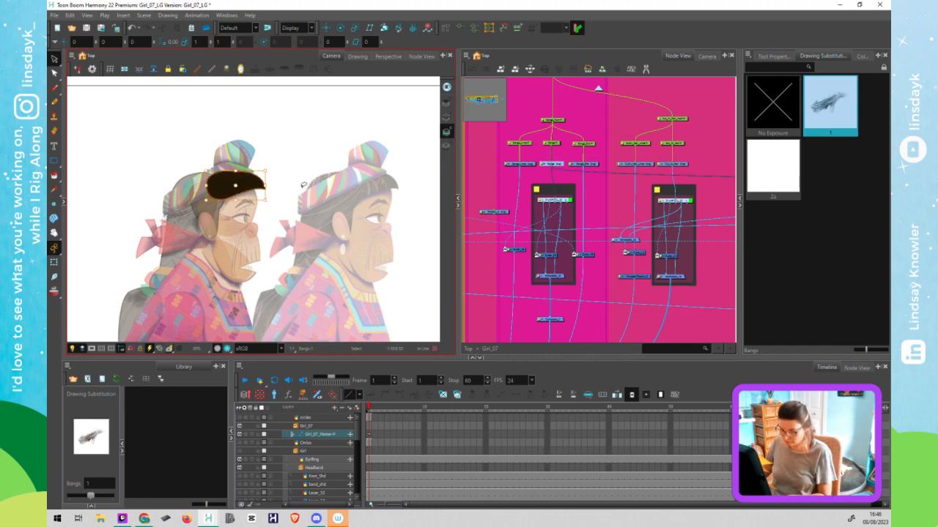
{"action": "key", "text": "shift+t"}
{"action": "left_click", "coordinate": [298, 186]}
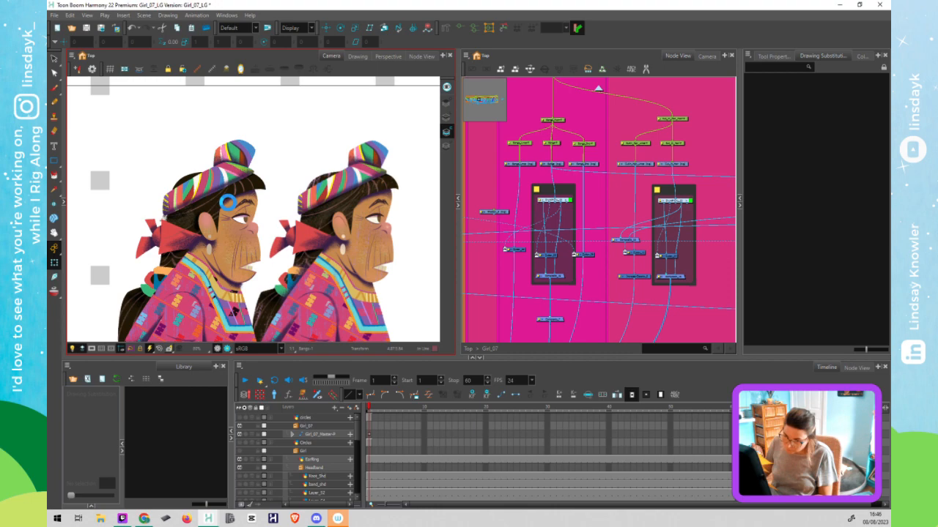
Examine the Bangs drawing up close, checking its overlay, line, colour and underlay art layers
{"action": "scroll", "coordinate": [230, 199], "scroll_direction": "up", "scroll_amount": 1}
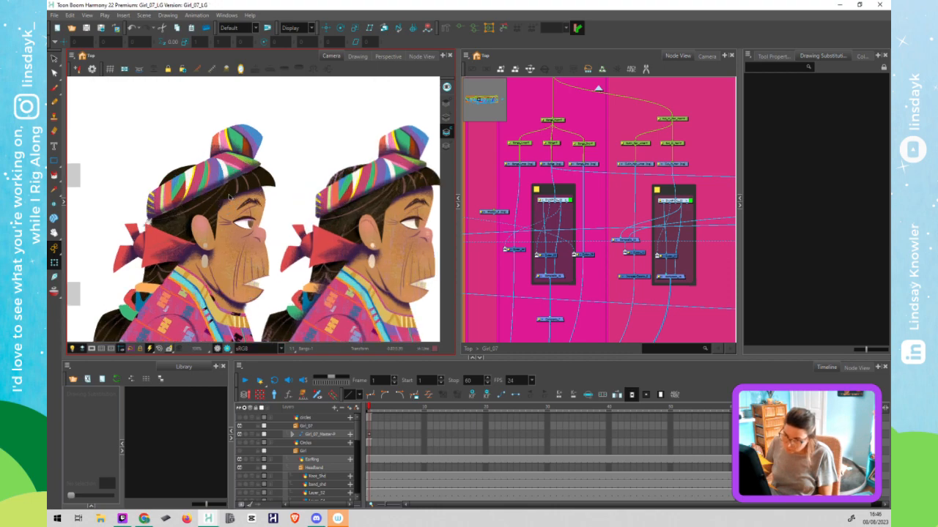
{"action": "scroll", "coordinate": [230, 196], "scroll_direction": "up", "scroll_amount": 3}
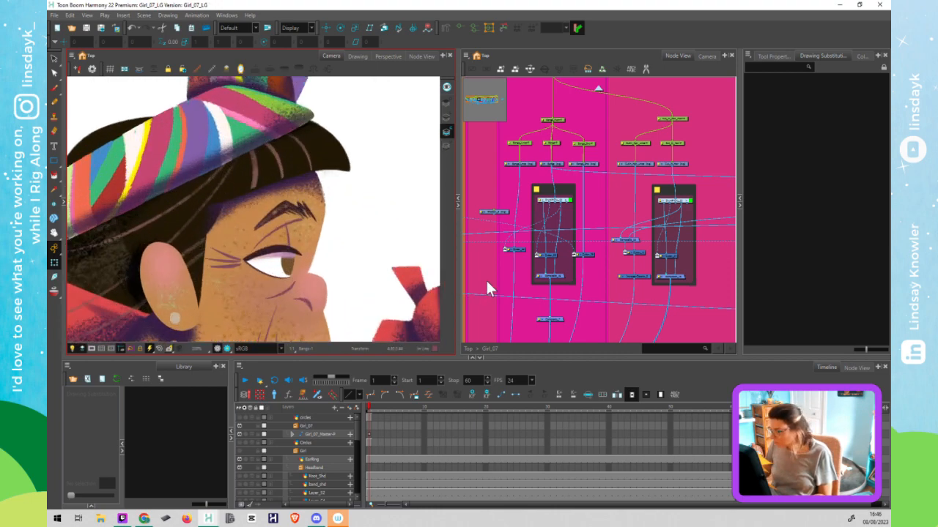
{"action": "left_click", "coordinate": [549, 201]}
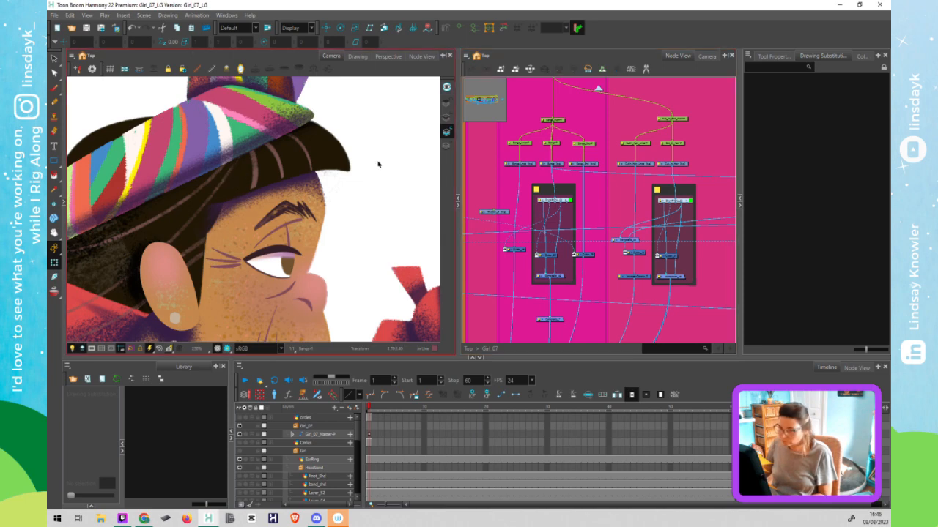
{"action": "left_click", "coordinate": [344, 164]}
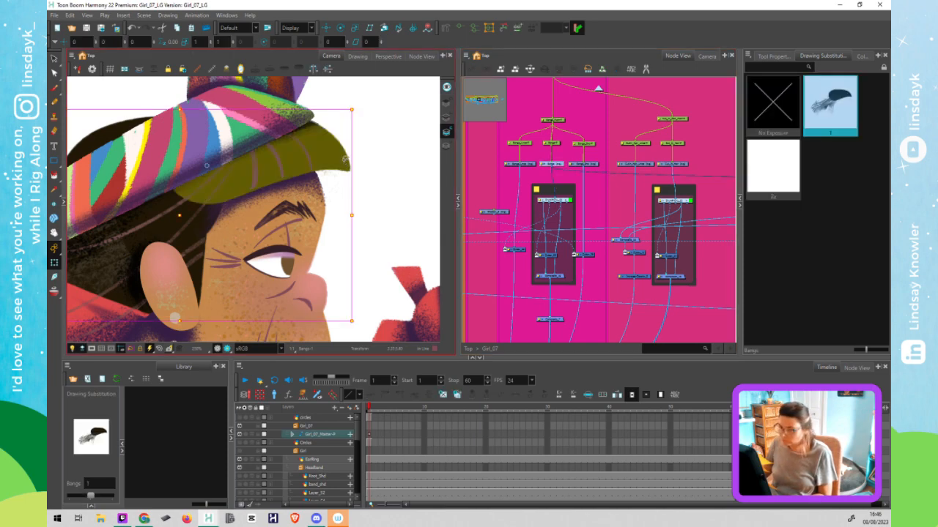
{"action": "double_click", "coordinate": [345, 165]}
{"action": "left_click", "coordinate": [447, 102]}
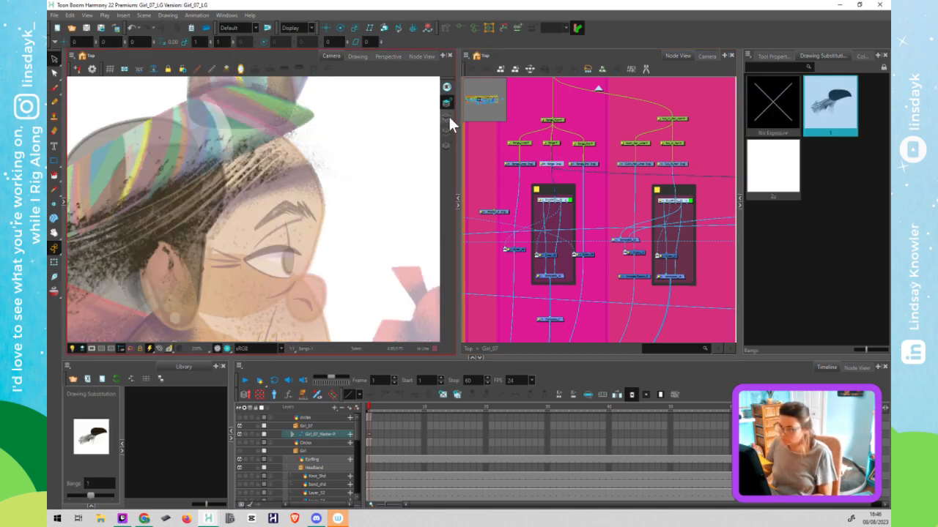
{"action": "left_click", "coordinate": [448, 115]}
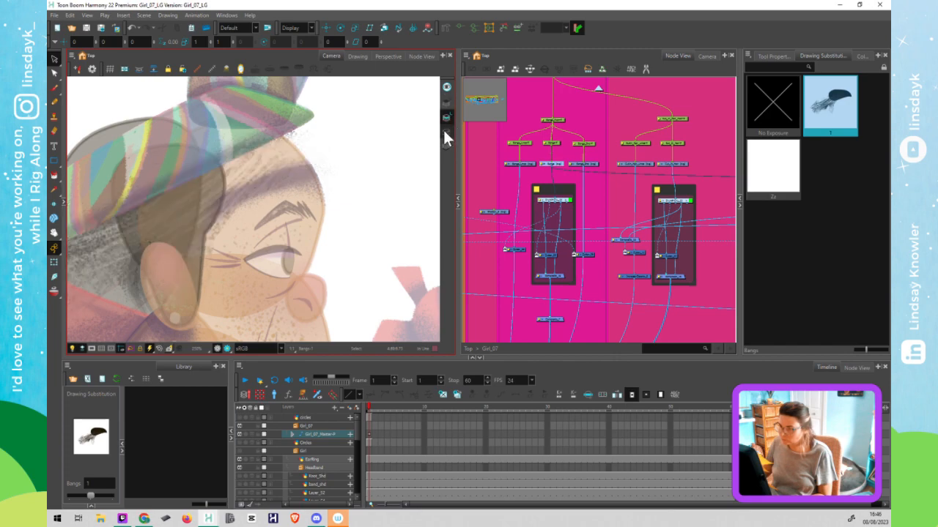
{"action": "left_click", "coordinate": [444, 132]}
{"action": "left_click", "coordinate": [444, 104]}
{"action": "left_click", "coordinate": [445, 111]}
{"action": "left_click", "coordinate": [444, 147]}
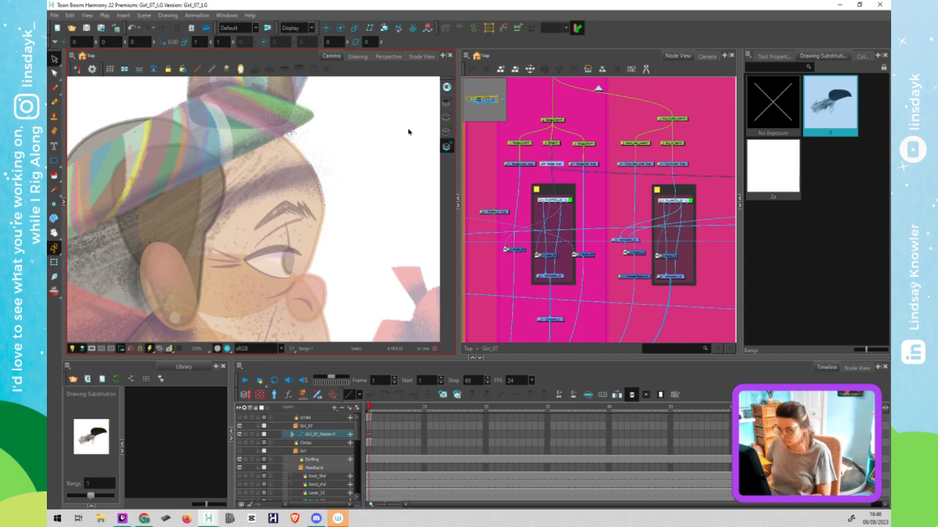
{"action": "left_click", "coordinate": [446, 147]}
Connect the upper node to the cutter inside both the Bangs and Cut_In_Hair groups
{"action": "left_click", "coordinate": [548, 216]}
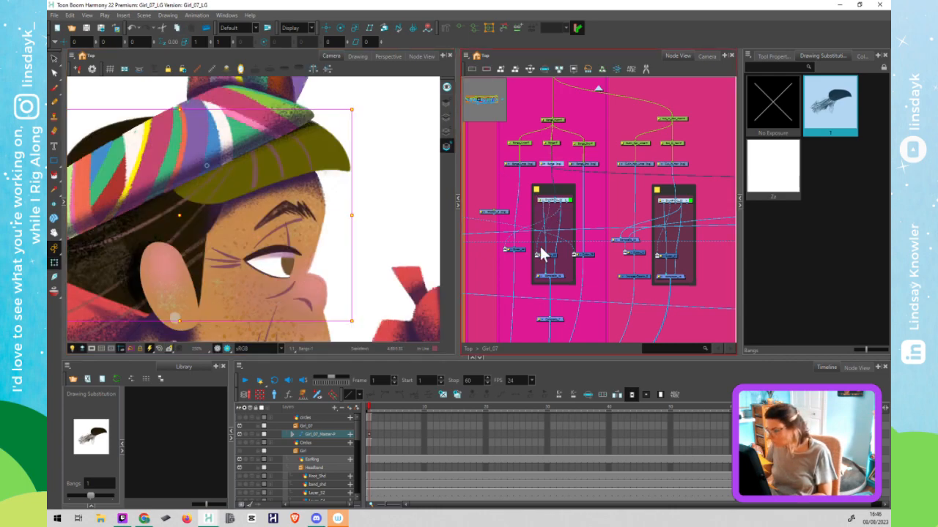
{"action": "left_click_drag", "start_coordinate": [560, 201], "coordinate": [539, 250]}
{"action": "left_click_drag", "start_coordinate": [680, 202], "coordinate": [658, 251]}
{"action": "left_click", "coordinate": [709, 260]}
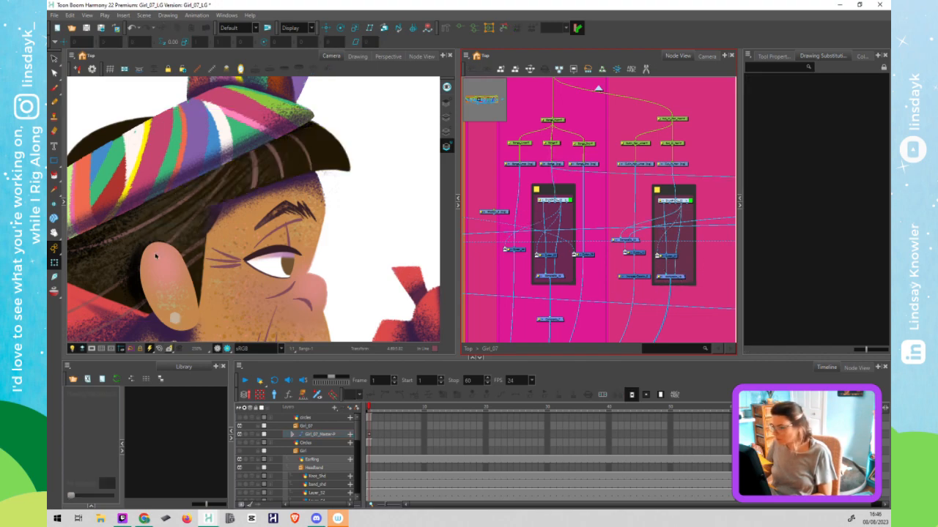
Shift the Bangs cutter group slightly so it lines up beneath the Bangs drawing node
{"action": "left_click", "coordinate": [553, 285]}
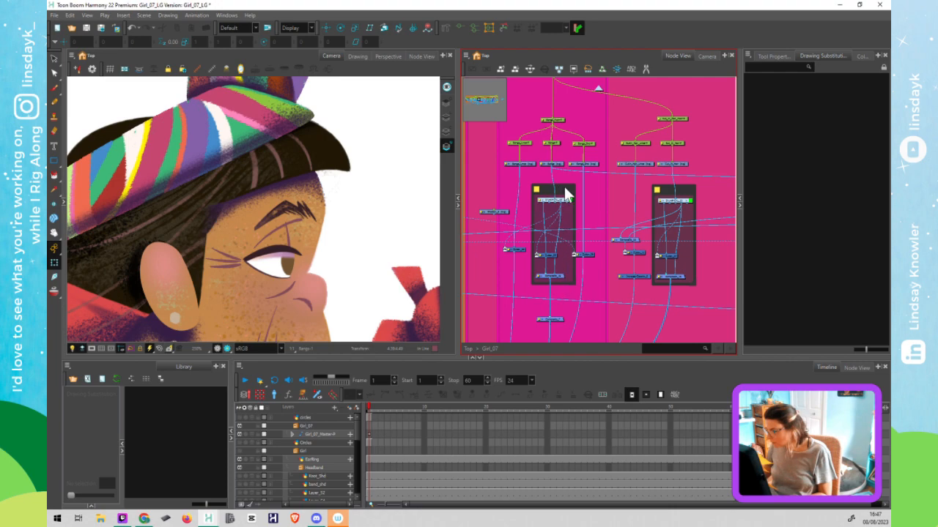
{"action": "left_click", "coordinate": [564, 193]}
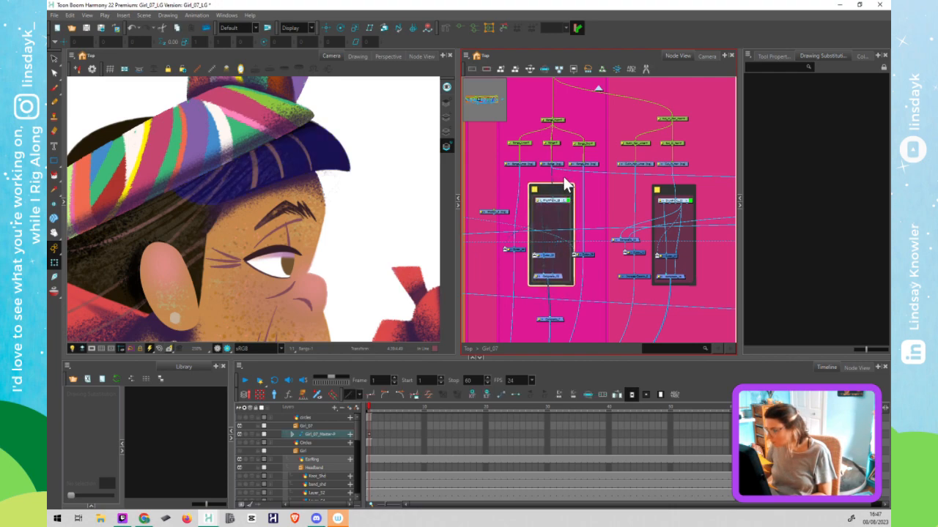
{"action": "left_click", "coordinate": [566, 182]}
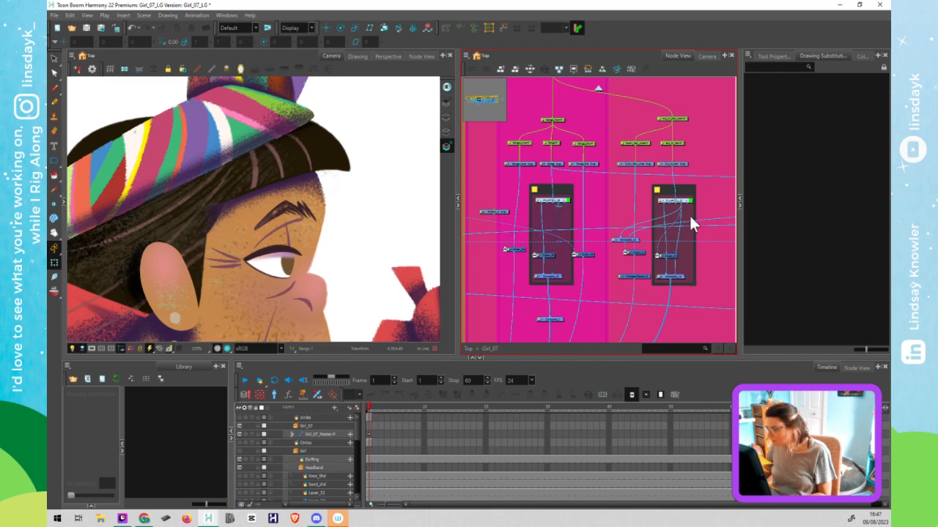
Rewire the upper node of the Bangs cutter group to the cutters and shift the composite below the group aside
{"action": "scroll", "coordinate": [692, 209], "scroll_direction": "right", "scroll_amount": 5}
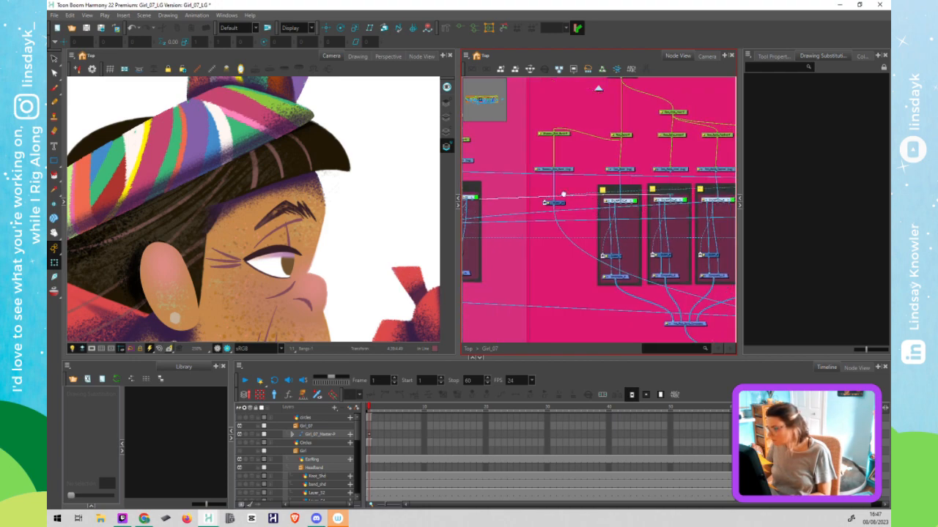
{"action": "scroll", "coordinate": [694, 203], "scroll_direction": "right", "scroll_amount": 6}
{"action": "left_click_drag", "start_coordinate": [732, 204], "coordinate": [905, 206]}
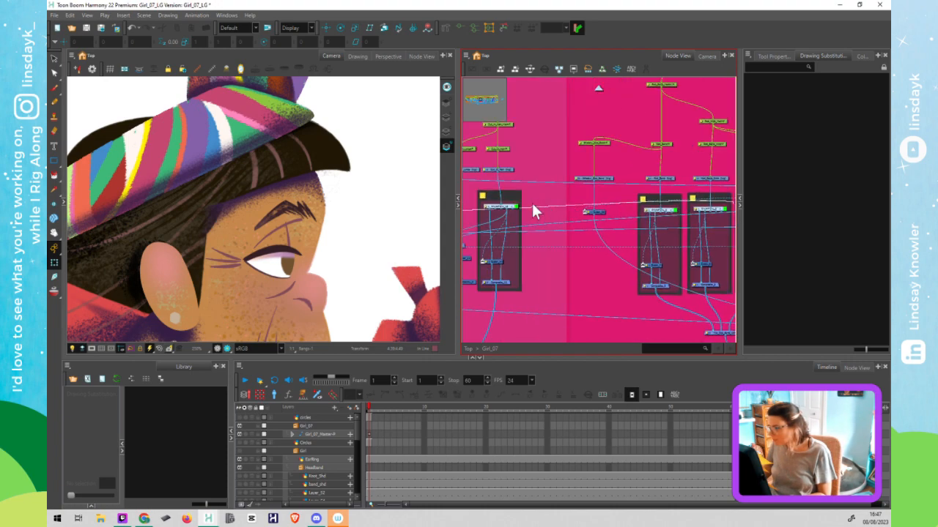
{"action": "left_click_drag", "start_coordinate": [592, 210], "coordinate": [779, 217]}
{"action": "left_click_drag", "start_coordinate": [569, 223], "coordinate": [570, 224]}
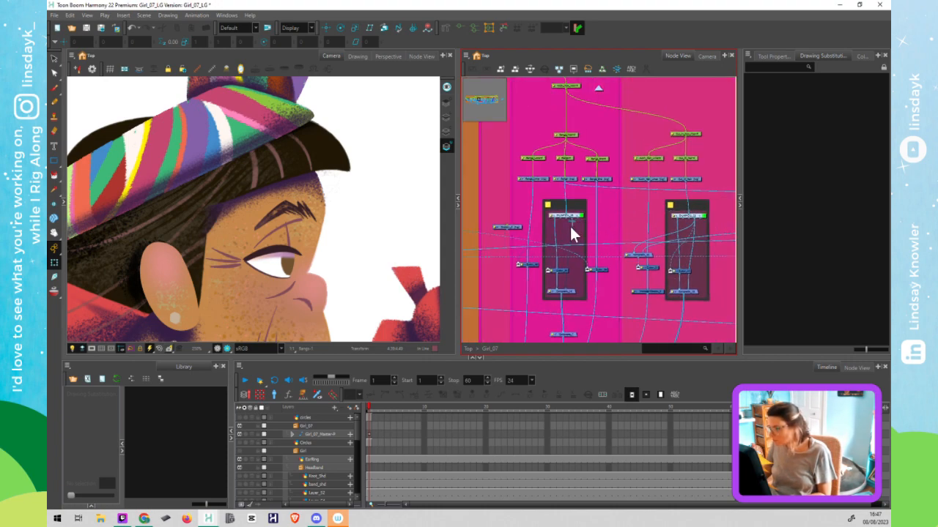
{"action": "left_click_drag", "start_coordinate": [570, 334], "coordinate": [554, 339]}
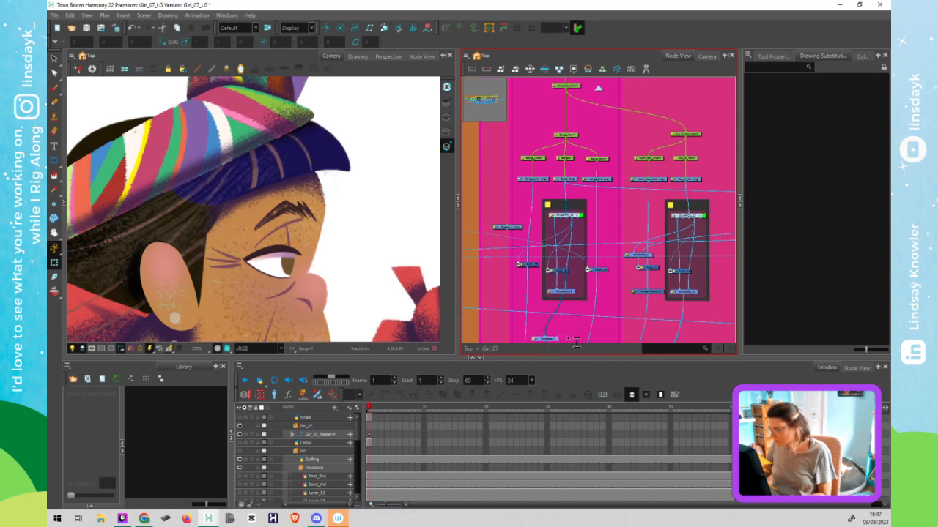
Use the spare composite to reroute the Bangs drawing's rightward cable from the cutter group's upper node, then detach the composite
{"action": "left_click_drag", "start_coordinate": [549, 271], "coordinate": [632, 190]}
{"action": "left_click_drag", "start_coordinate": [620, 231], "coordinate": [620, 232]}
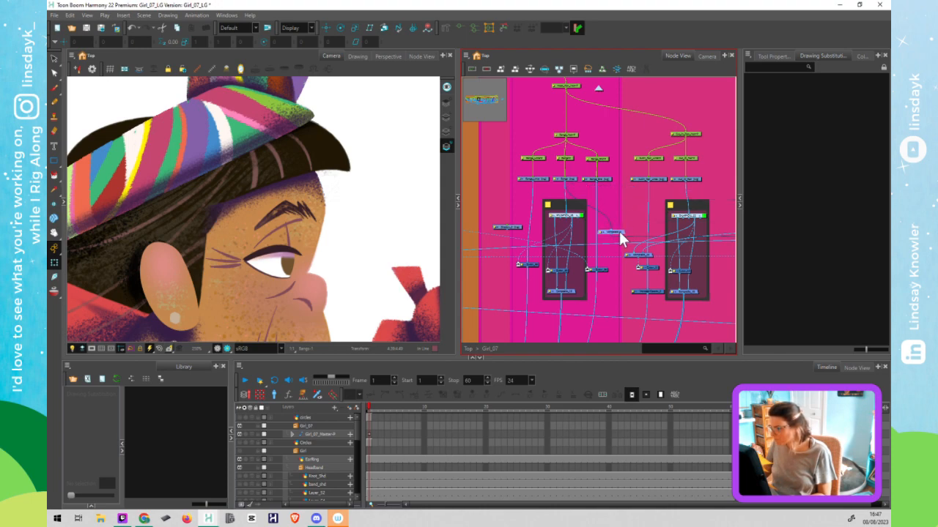
{"action": "left_click_drag", "start_coordinate": [572, 219], "coordinate": [614, 197]}
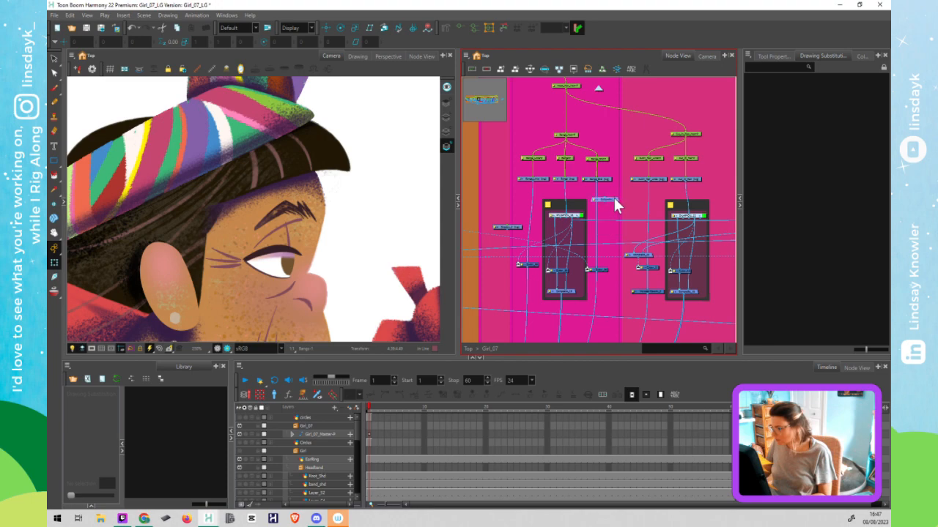
{"action": "left_click_drag", "start_coordinate": [593, 300], "coordinate": [591, 306]}
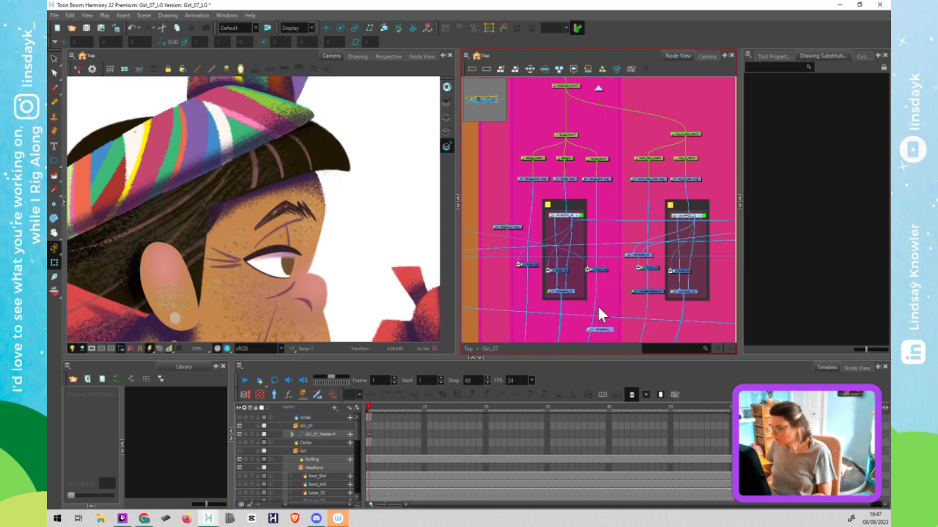
{"action": "scroll", "coordinate": [597, 304], "scroll_direction": "down", "scroll_amount": 2}
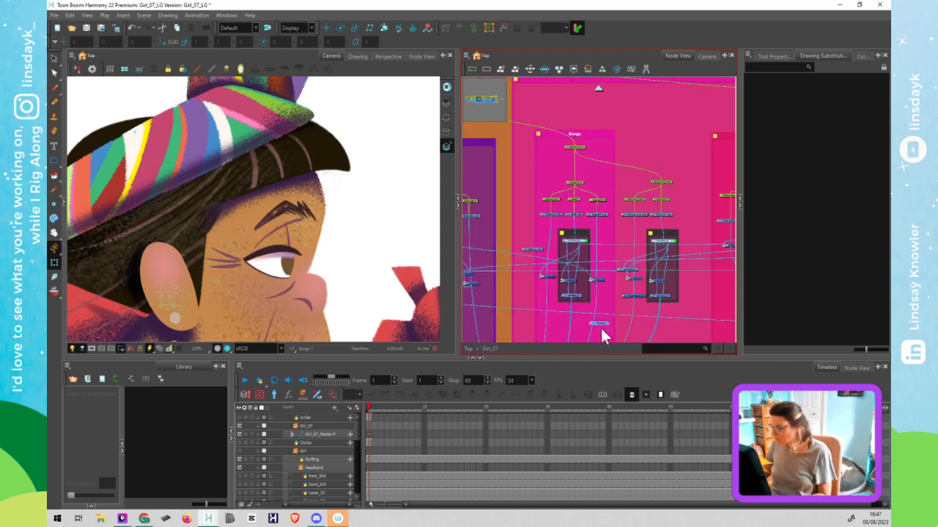
{"action": "scroll", "coordinate": [533, 258], "scroll_direction": "up", "scroll_amount": 4}
{"action": "left_click", "coordinate": [542, 248]}
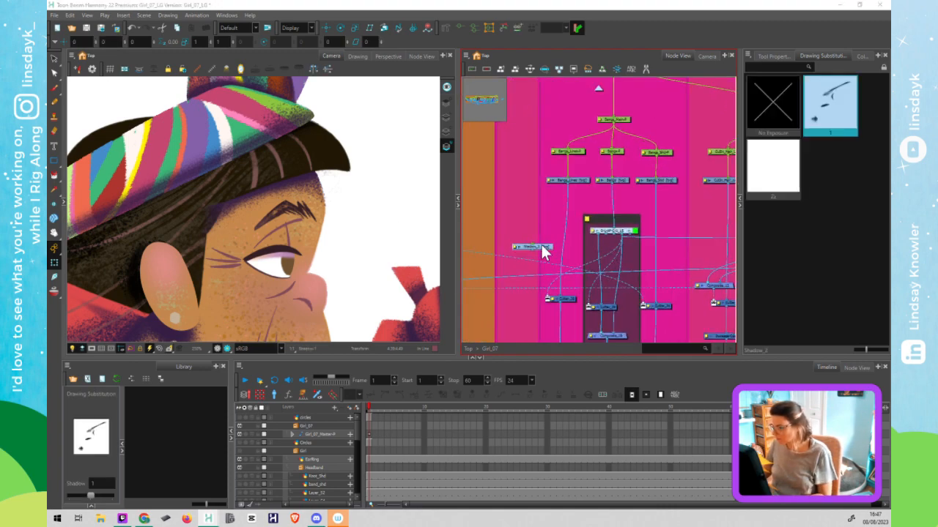
{"action": "key", "text": "Delete"}
{"action": "left_click", "coordinate": [522, 276]}
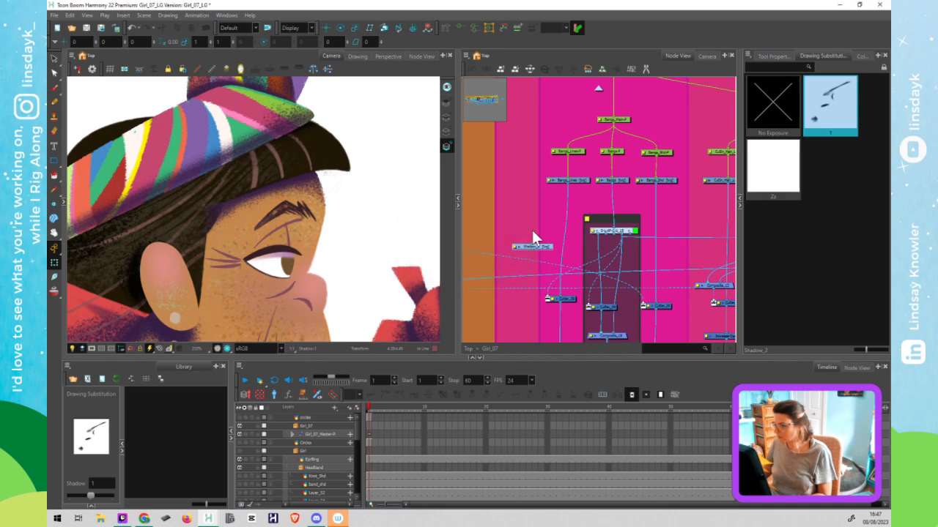
{"action": "left_click", "coordinate": [558, 275]}
Move the spare composite node out of the Bangs area to its left side
{"action": "scroll", "coordinate": [564, 279], "scroll_direction": "down", "scroll_amount": 2}
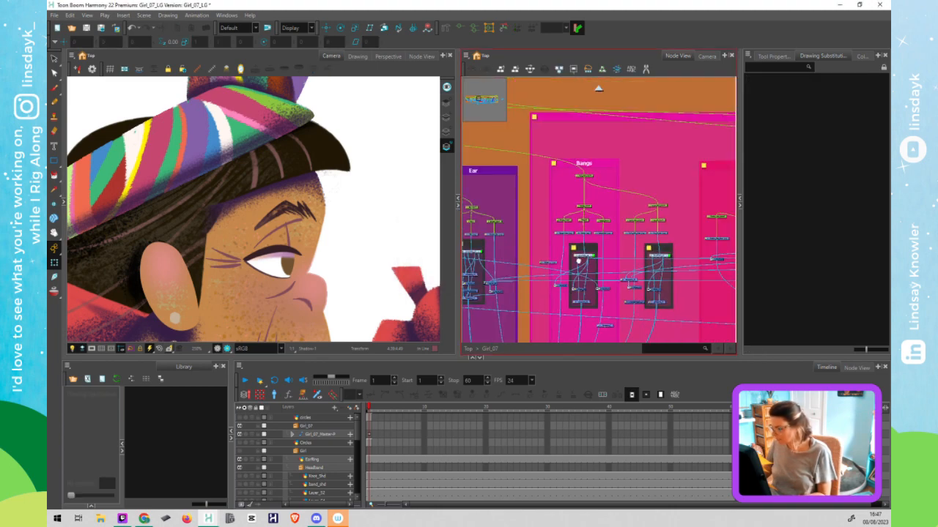
{"action": "scroll", "coordinate": [582, 264], "scroll_direction": "down", "scroll_amount": 2}
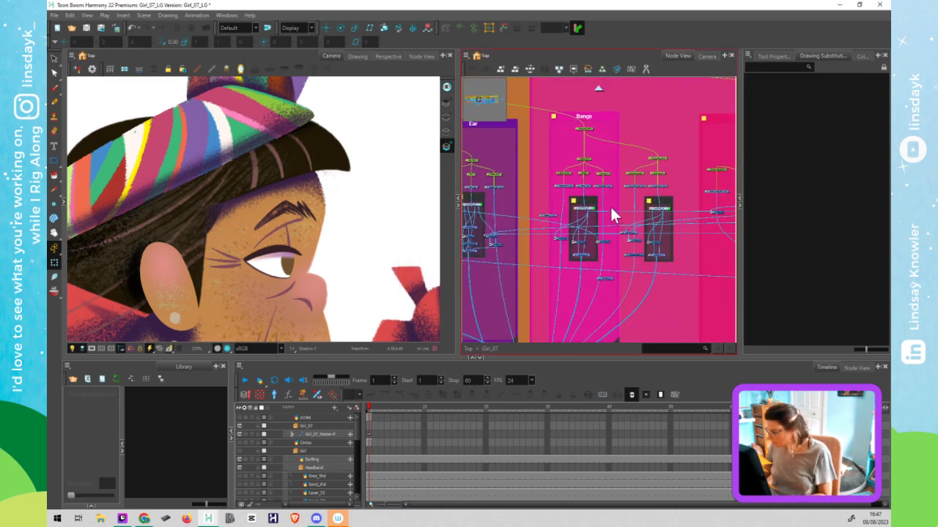
{"action": "left_click_drag", "start_coordinate": [609, 278], "coordinate": [530, 282]}
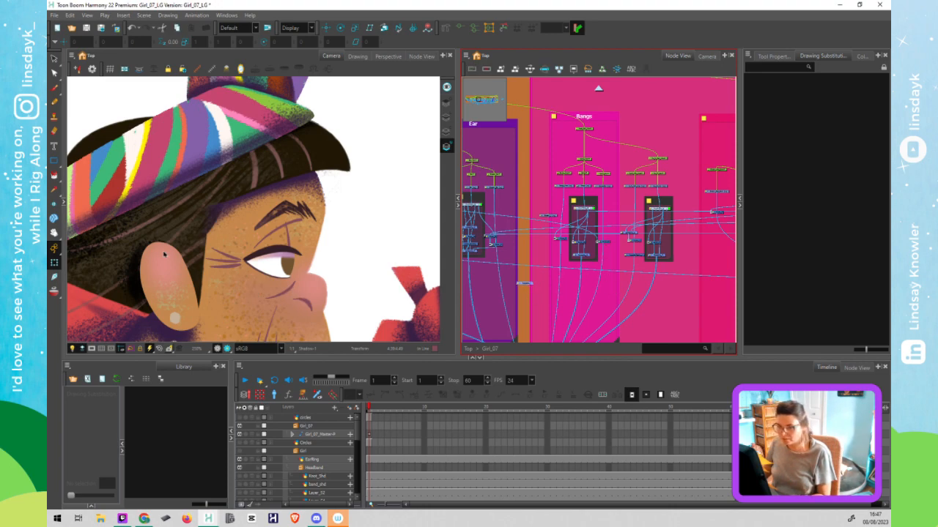
Transfer the spare composite node into the Hair Braid group and insert it on the Braid drawing's output cable
{"action": "scroll", "coordinate": [104, 263], "scroll_direction": "down", "scroll_amount": 5}
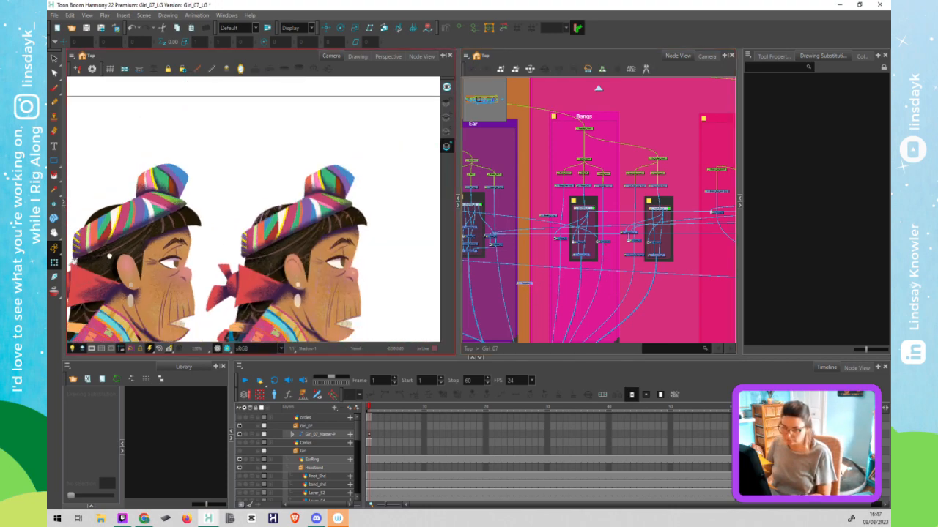
{"action": "left_click_drag", "start_coordinate": [108, 256], "coordinate": [209, 218]}
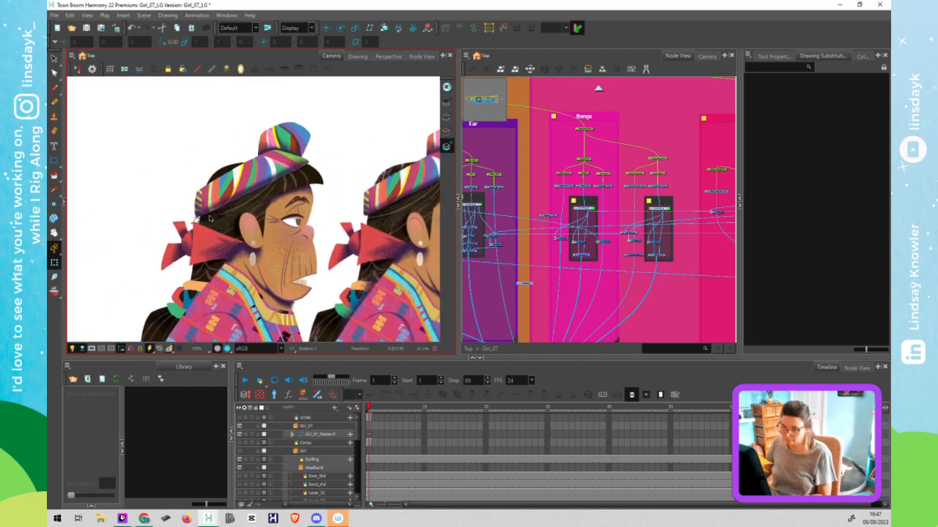
{"action": "left_click", "coordinate": [226, 172]}
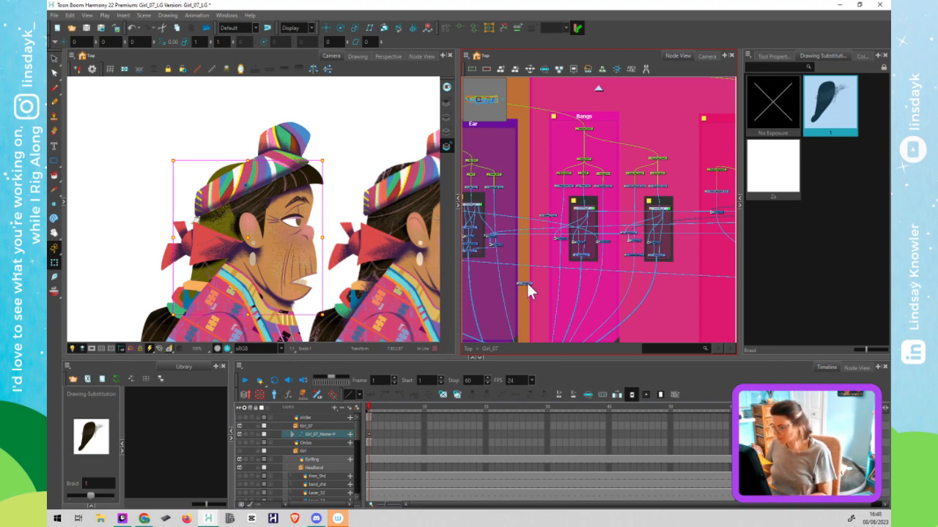
{"action": "key", "text": "ctrl+x"}
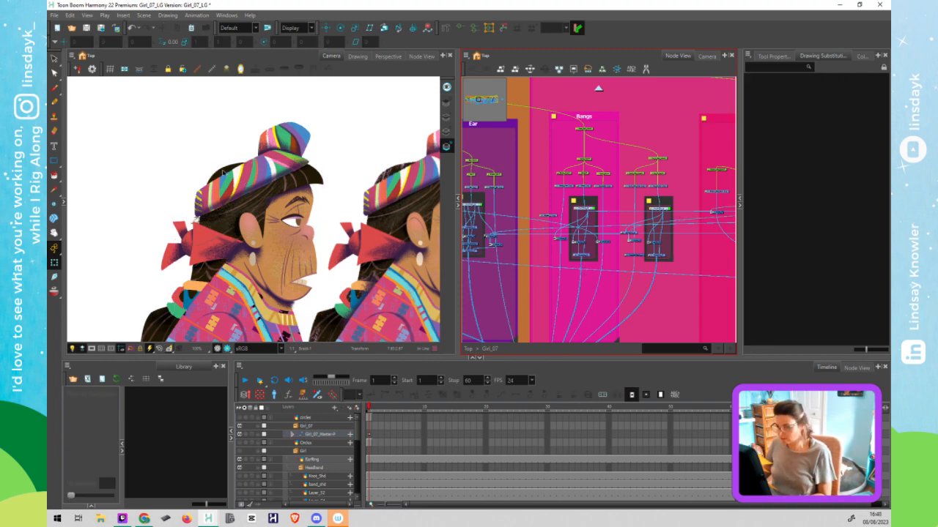
{"action": "key", "text": "ctrl+v"}
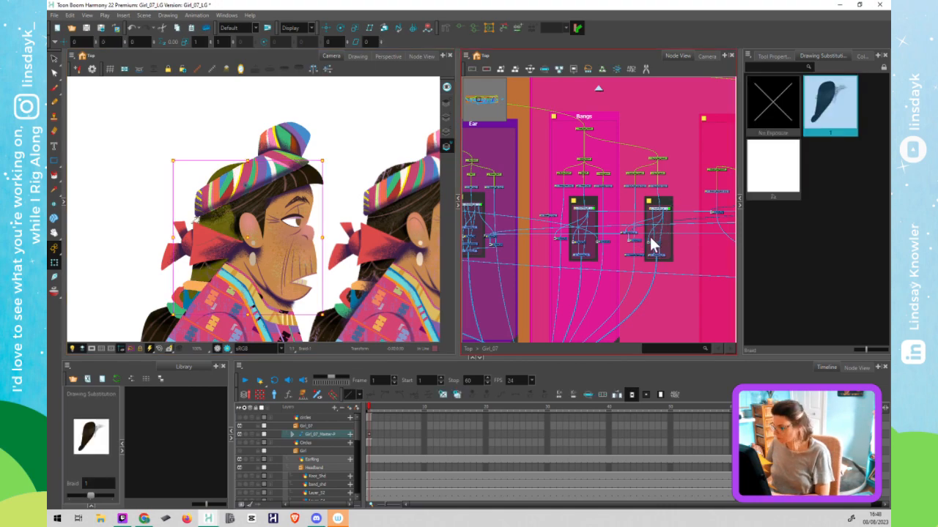
{"action": "key", "text": "o"}
{"action": "left_click_drag", "start_coordinate": [611, 267], "coordinate": [607, 245]}
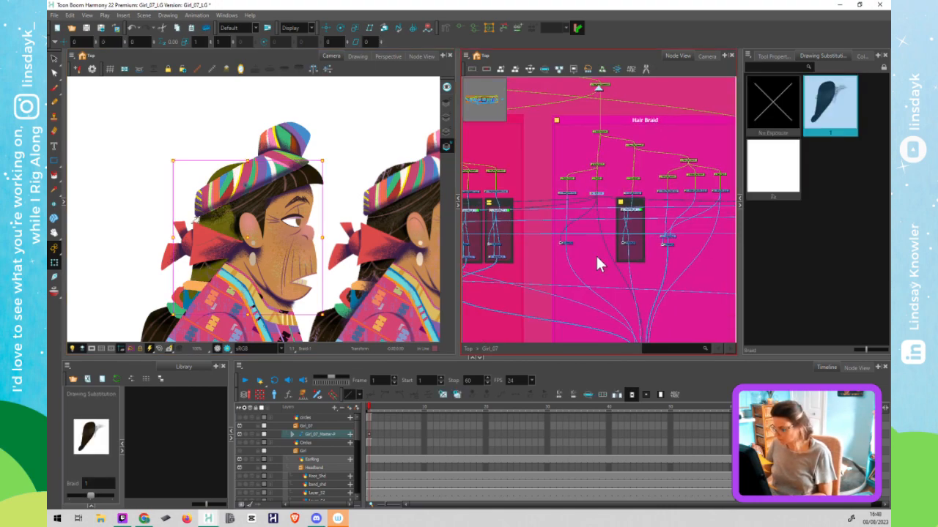
{"action": "left_click", "coordinate": [596, 254]}
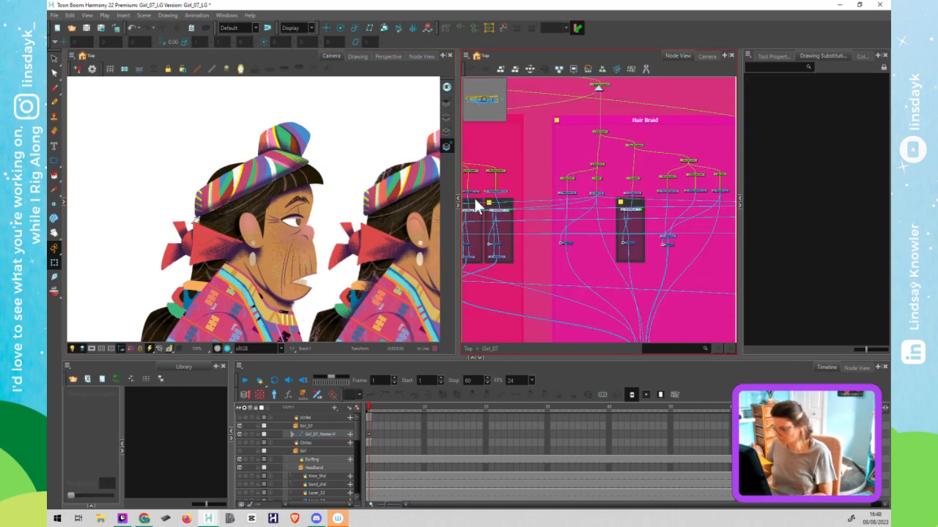
{"action": "left_click", "coordinate": [592, 274]}
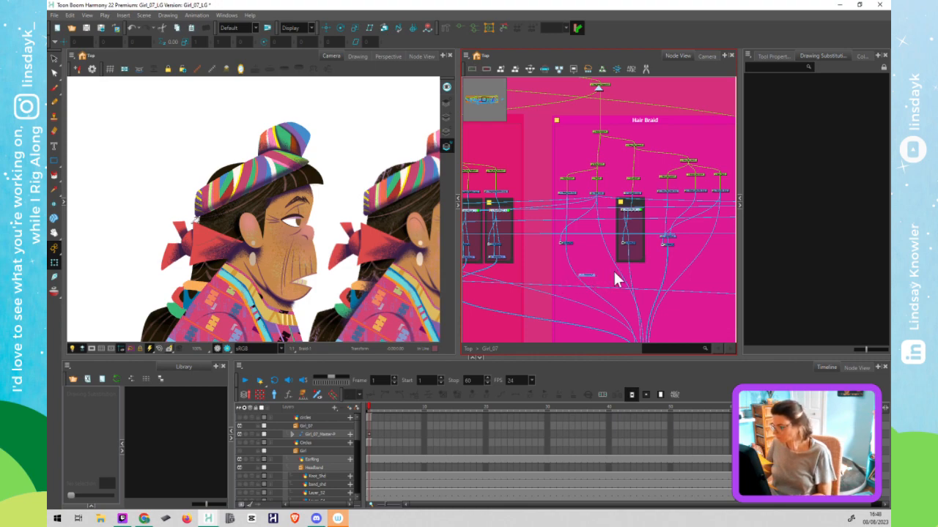
{"action": "left_click_drag", "start_coordinate": [604, 273], "coordinate": [622, 274]}
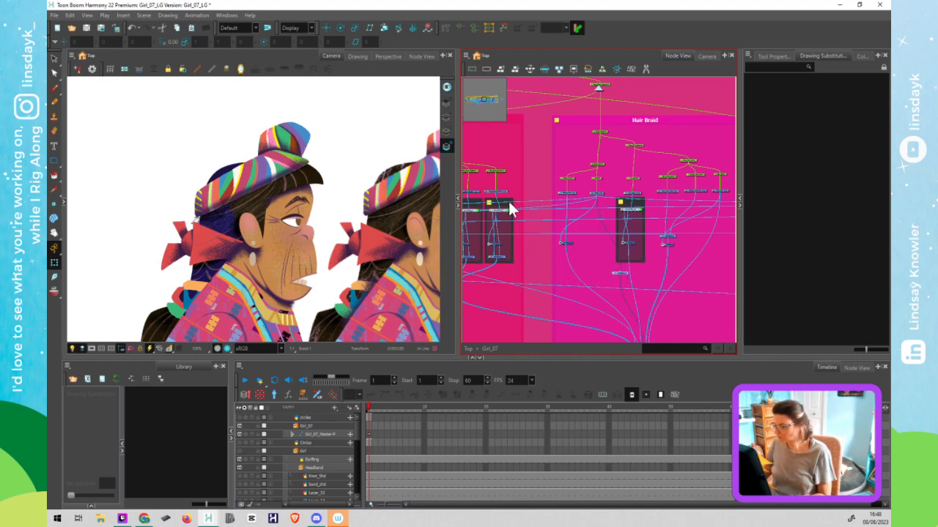
Copy the Cut_In_Hair cutter group and place the copy directly beneath the Braid drawing node
{"action": "left_click_drag", "start_coordinate": [520, 207], "coordinate": [725, 201]}
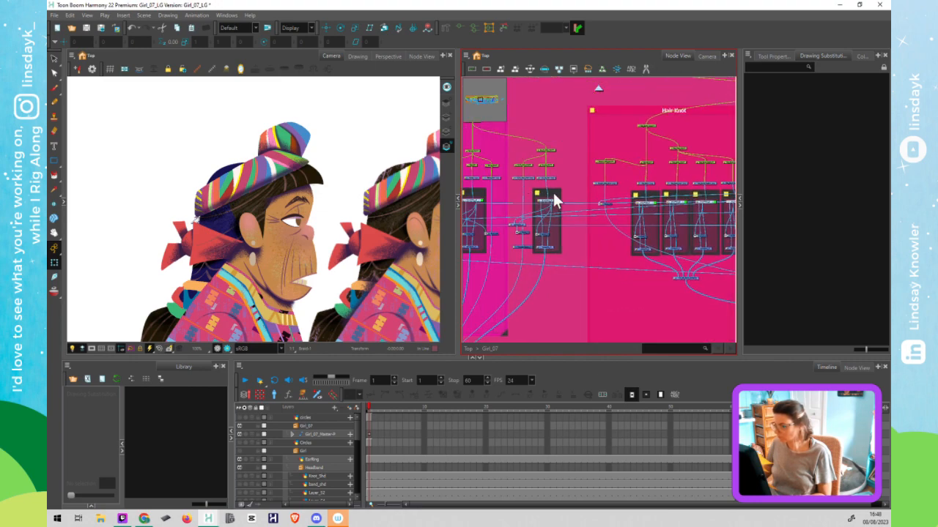
{"action": "left_click", "coordinate": [555, 202]}
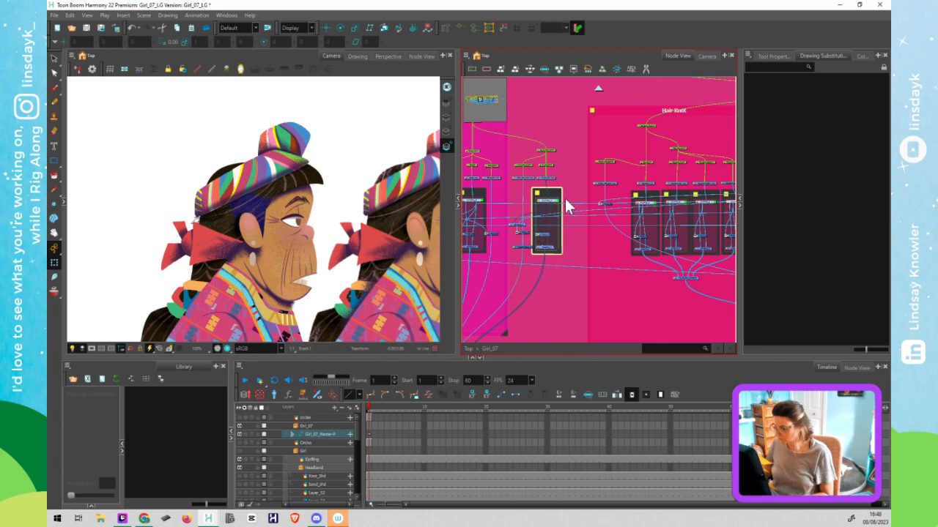
{"action": "left_click_drag", "start_coordinate": [544, 227], "coordinate": [450, 230]}
{"action": "left_click", "coordinate": [682, 235]}
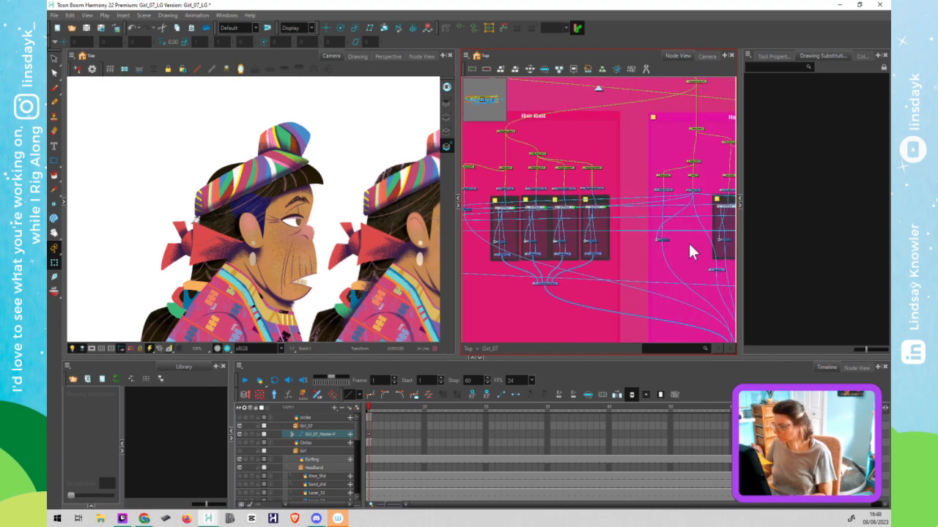
{"action": "key", "text": "ctrl+v"}
{"action": "left_click_drag", "start_coordinate": [701, 233], "coordinate": [612, 185]}
{"action": "scroll", "coordinate": [696, 212], "scroll_direction": "up", "scroll_amount": 2}
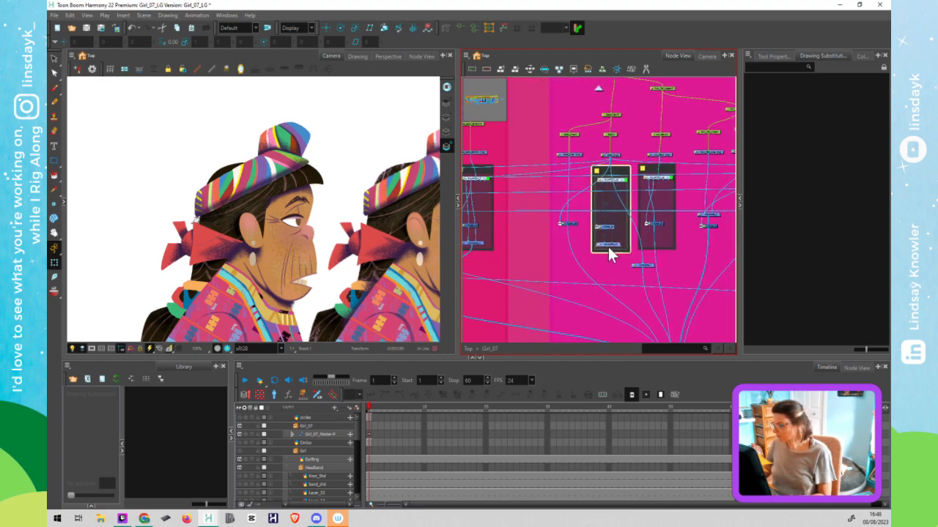
Wire the copied cutter group between the Braid drawing and the spare composite, and line both up beneath the drawing
{"action": "left_click", "coordinate": [644, 264]}
{"action": "left_click_drag", "start_coordinate": [630, 268], "coordinate": [628, 272]}
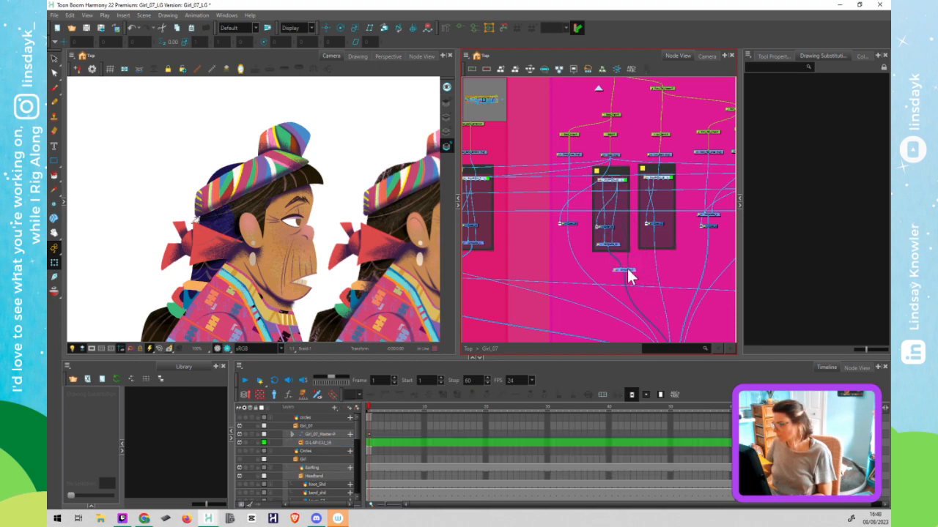
{"action": "key", "text": "Delete"}
{"action": "left_click", "coordinate": [619, 174]}
{"action": "left_click_drag", "start_coordinate": [624, 267], "coordinate": [614, 272]}
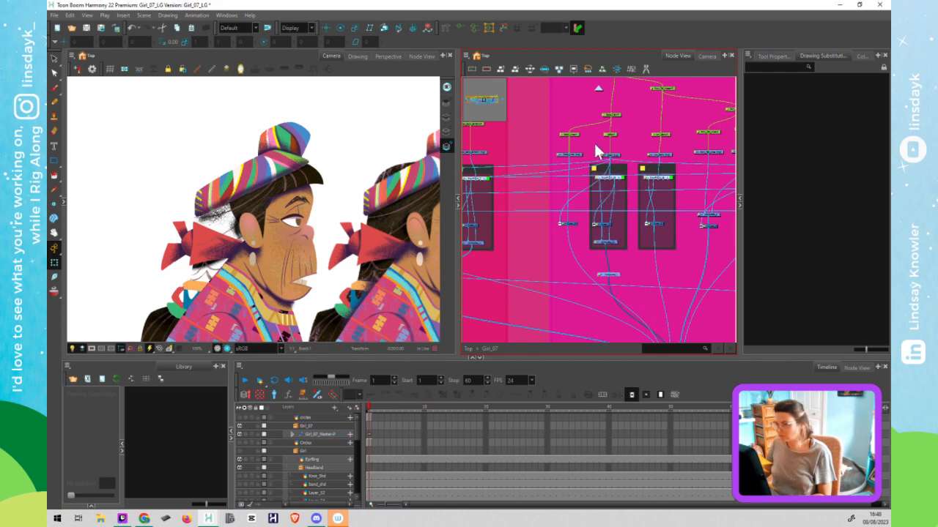
Move all of the Braid drawing's artwork from the line art layer to the colour art layer
{"action": "left_click", "coordinate": [612, 156]}
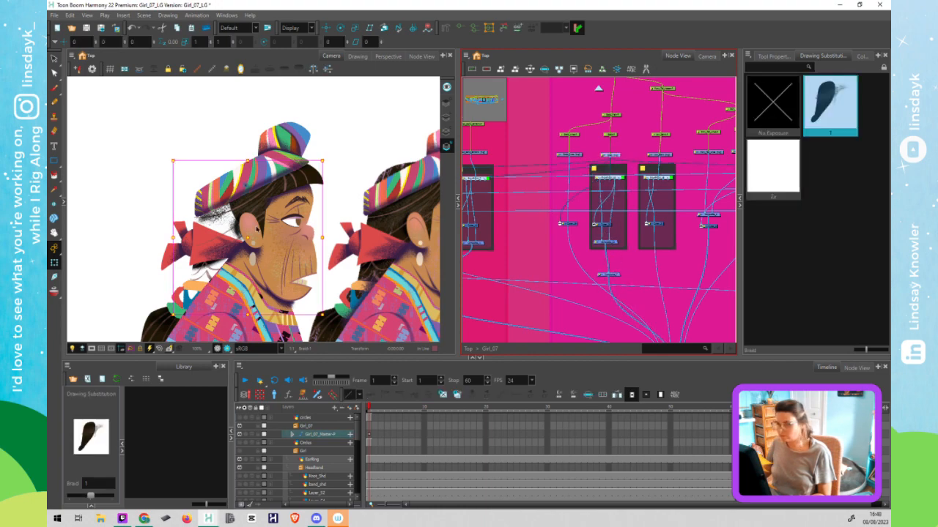
{"action": "middle_click", "coordinate": [261, 226]}
{"action": "key", "text": "alt+s"}
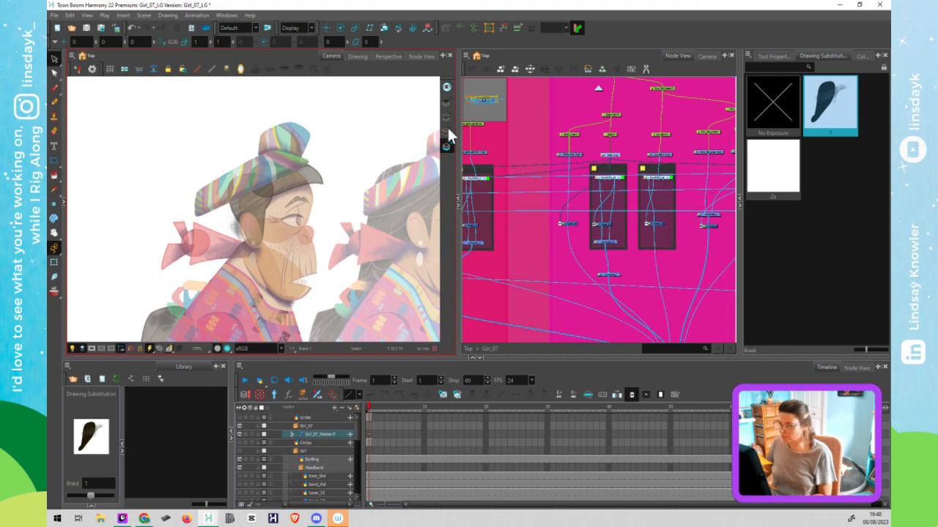
{"action": "left_click", "coordinate": [447, 117]}
{"action": "key", "text": "ctrl+a"}
{"action": "key", "text": "ctrl+x"}
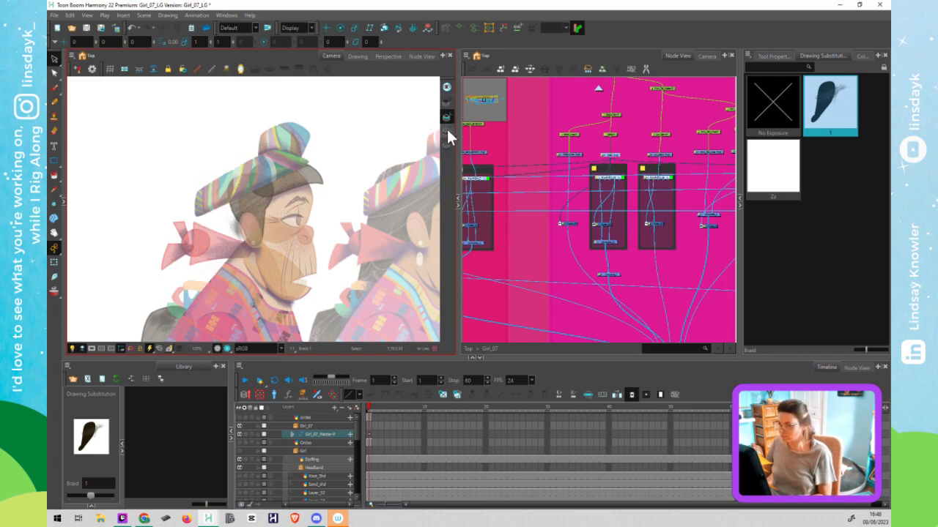
{"action": "key", "text": "l"}
{"action": "key", "text": "ctrl+v"}
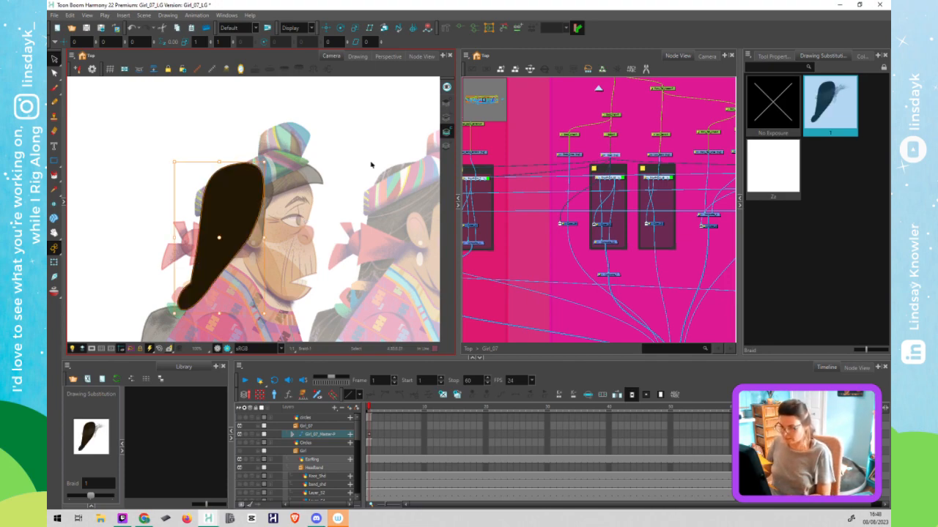
{"action": "key", "text": "shift+t"}
{"action": "left_click", "coordinate": [541, 262]}
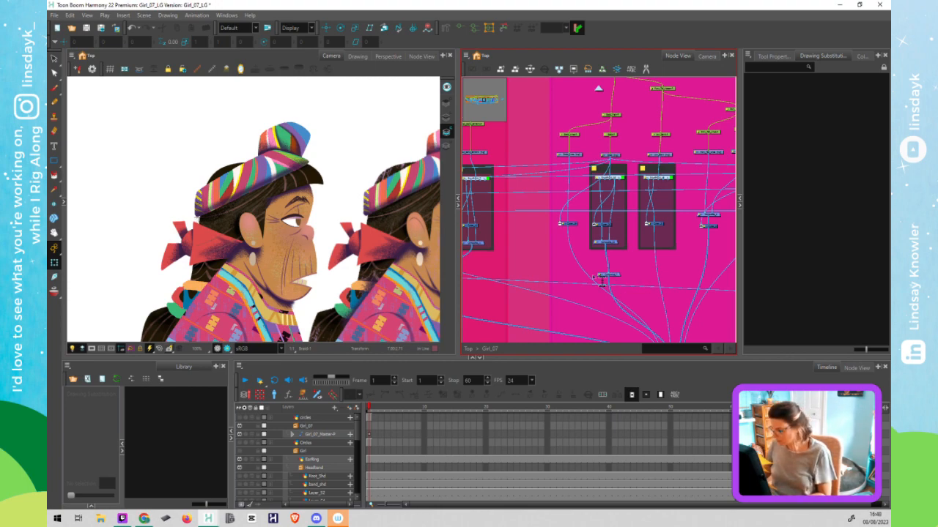
Detach the spare composite and use it to reroute the Braid drawing's leftward cable from the cutter group's upper node
{"action": "left_click_drag", "start_coordinate": [583, 280], "coordinate": [583, 282]}
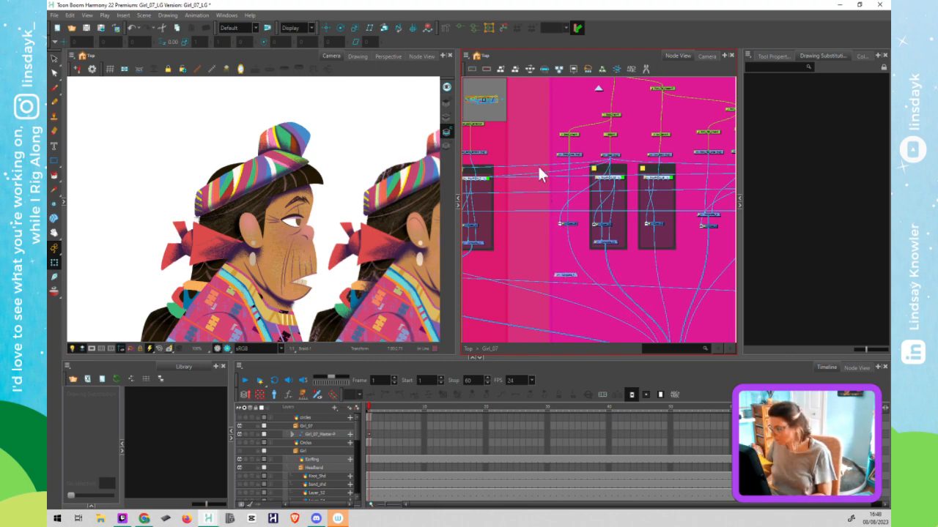
{"action": "left_click_drag", "start_coordinate": [540, 173], "coordinate": [537, 186]}
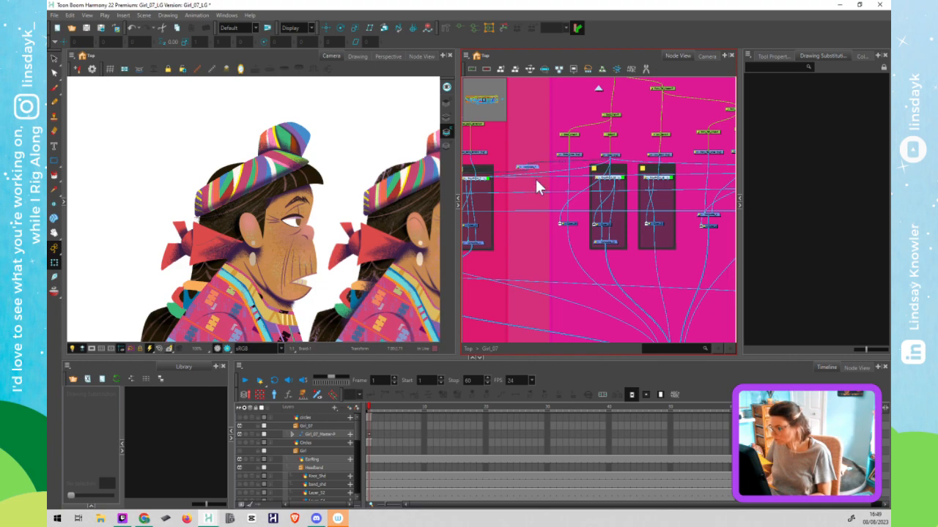
{"action": "scroll", "coordinate": [618, 182], "scroll_direction": "up", "scroll_amount": 2}
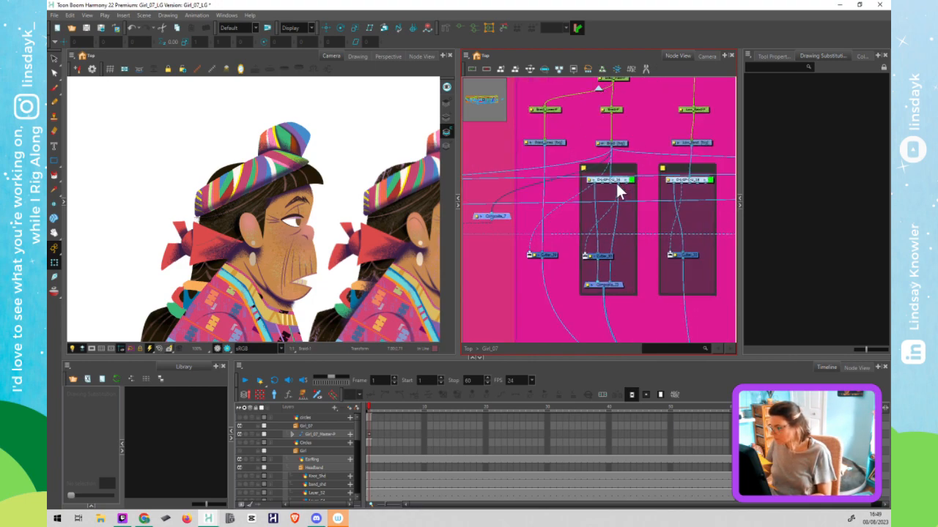
{"action": "left_click_drag", "start_coordinate": [618, 187], "coordinate": [486, 214]}
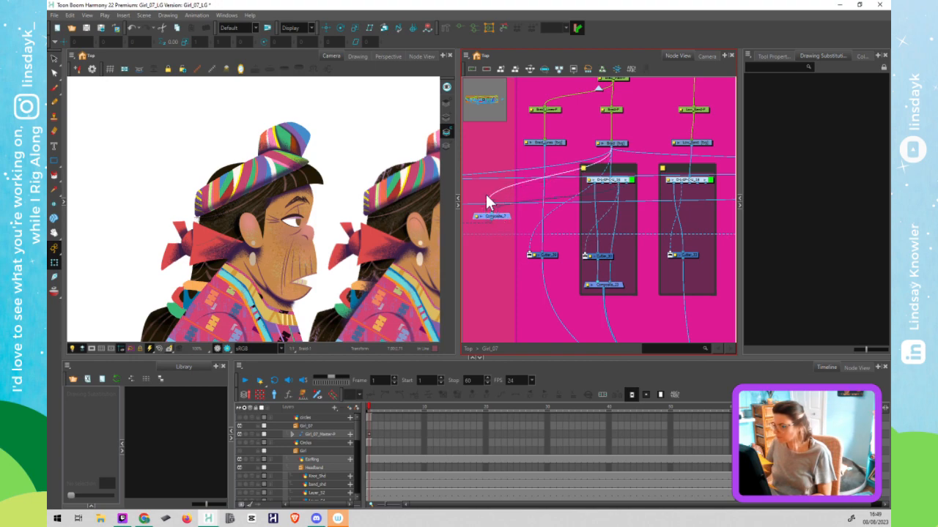
{"action": "left_click", "coordinate": [500, 269]}
{"action": "left_click_drag", "start_coordinate": [502, 265], "coordinate": [579, 163]}
{"action": "left_click", "coordinate": [501, 259]}
{"action": "key", "text": "ctrl+z"}
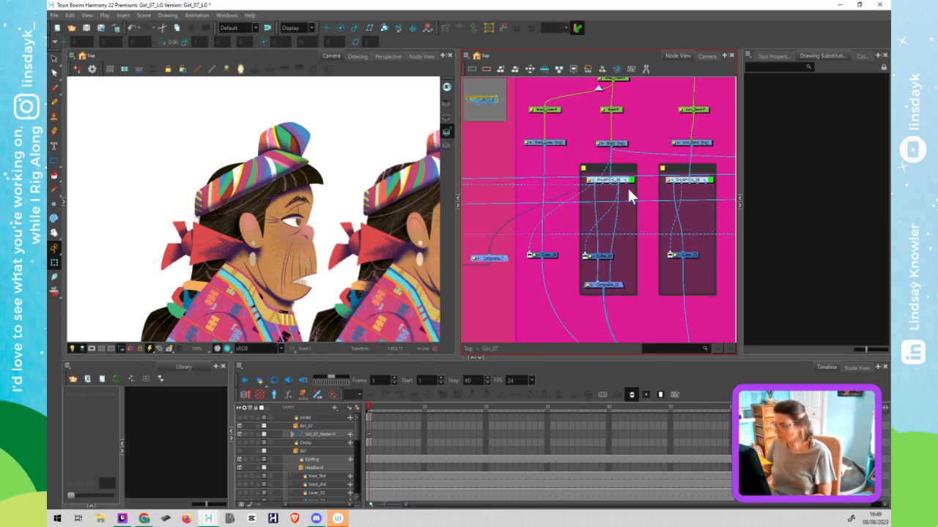
{"action": "left_click_drag", "start_coordinate": [621, 187], "coordinate": [480, 217]}
{"action": "key", "text": "ctrl+z"}
{"action": "key", "text": "ctrl+z"}
Use the spare composite to reroute the Braid drawing's leftward cables from the cutter group's upper node, then delete the composite
{"action": "left_click_drag", "start_coordinate": [503, 287], "coordinate": [670, 155]}
{"action": "left_click_drag", "start_coordinate": [582, 227], "coordinate": [502, 270]}
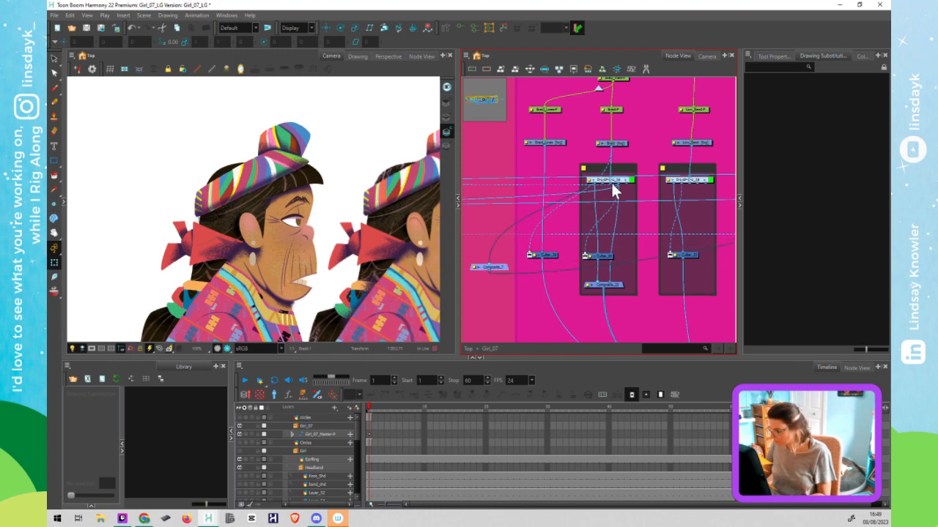
{"action": "left_click_drag", "start_coordinate": [619, 185], "coordinate": [483, 262]}
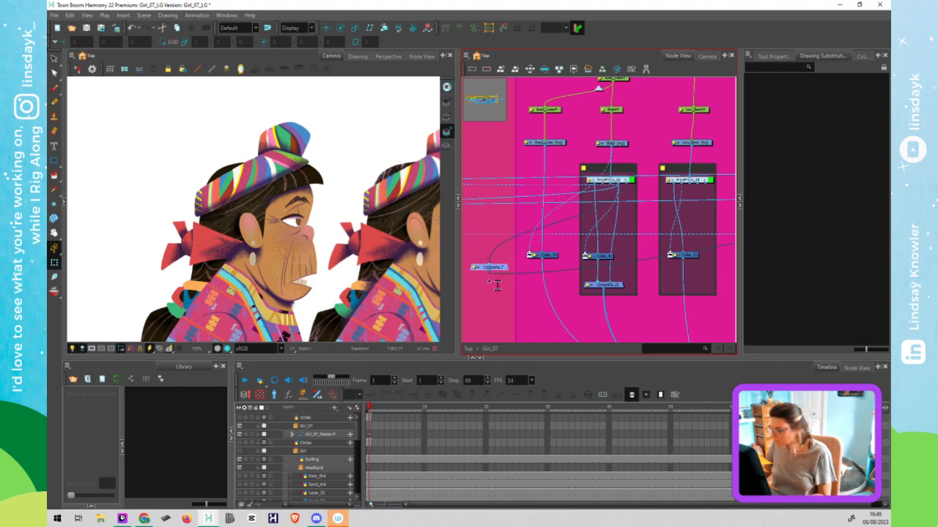
{"action": "left_click_drag", "start_coordinate": [506, 267], "coordinate": [498, 280]}
{"action": "left_click_drag", "start_coordinate": [618, 185], "coordinate": [529, 250]}
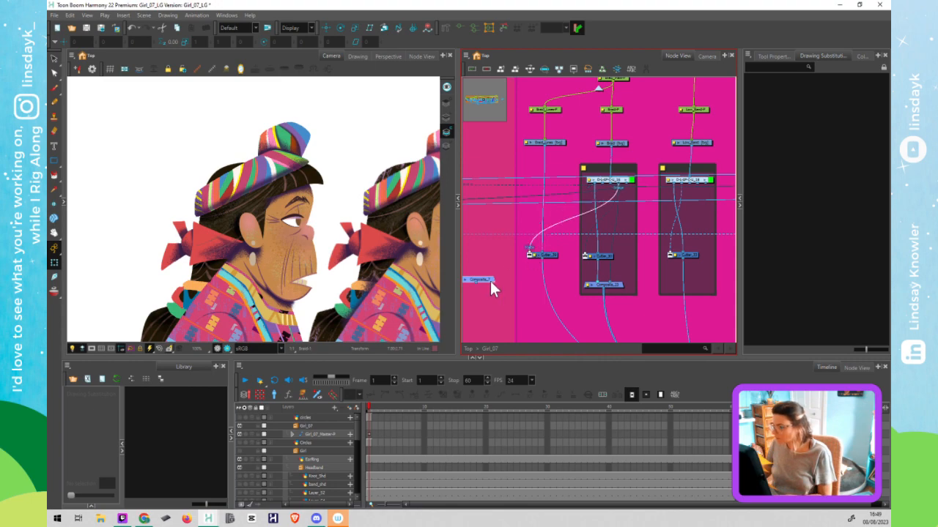
{"action": "key", "text": "Delete"}
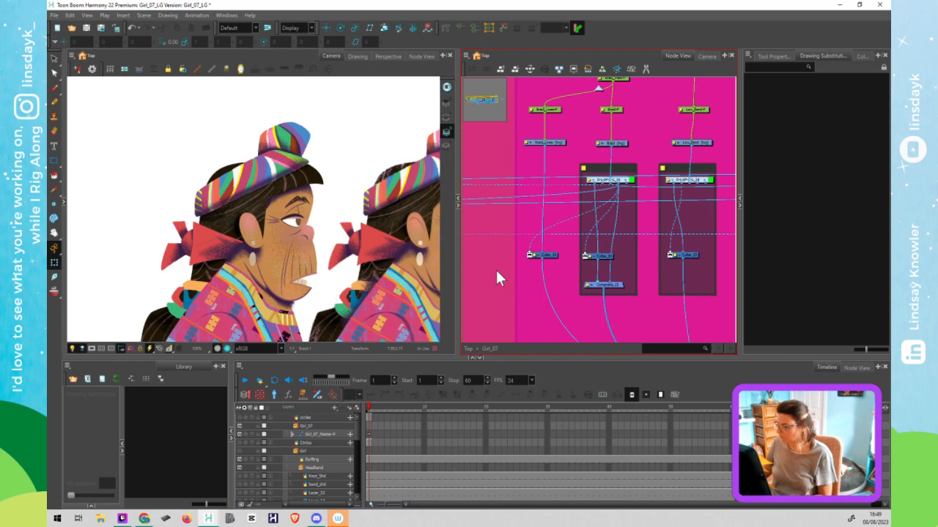
Select the Skirt_Shadow drawing on the character and locate its nodes in the network
{"action": "scroll", "coordinate": [610, 292], "scroll_direction": "down", "scroll_amount": 3}
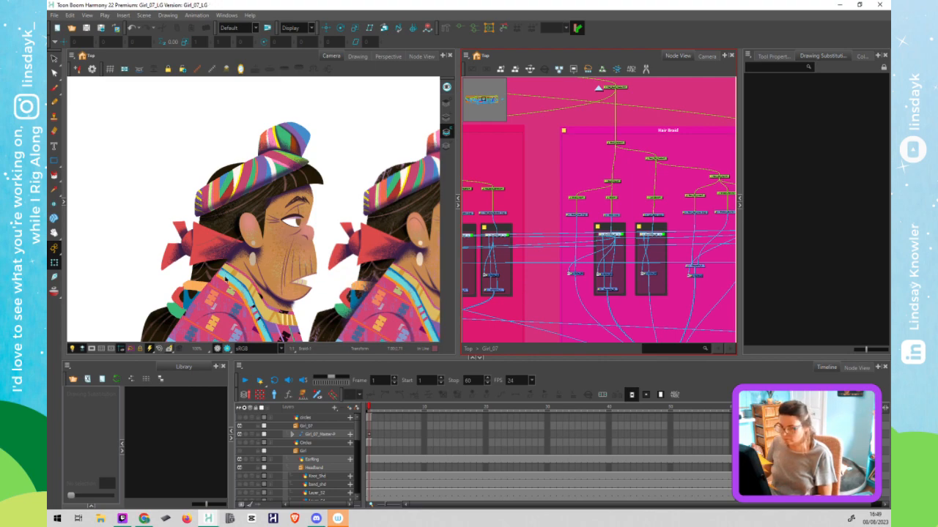
{"action": "scroll", "coordinate": [198, 315], "scroll_direction": "down", "scroll_amount": 5}
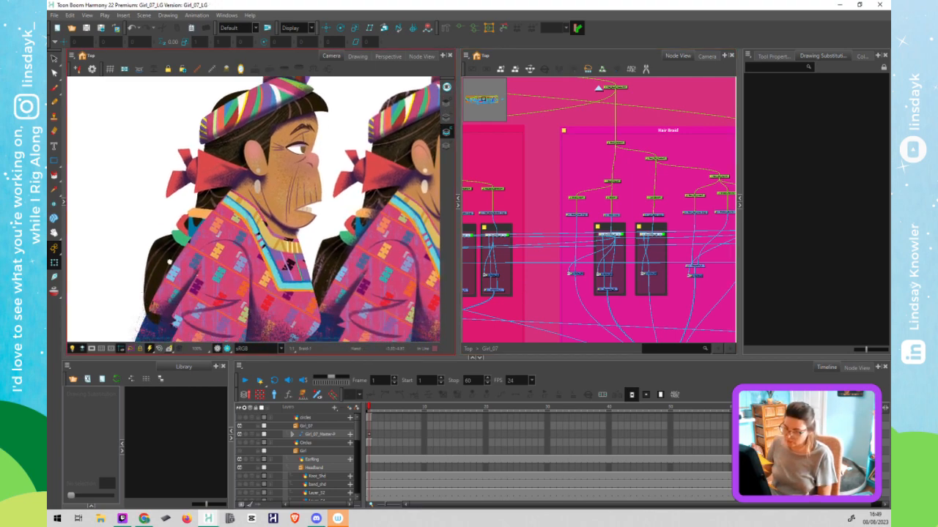
{"action": "scroll", "coordinate": [179, 242], "scroll_direction": "down", "scroll_amount": 6}
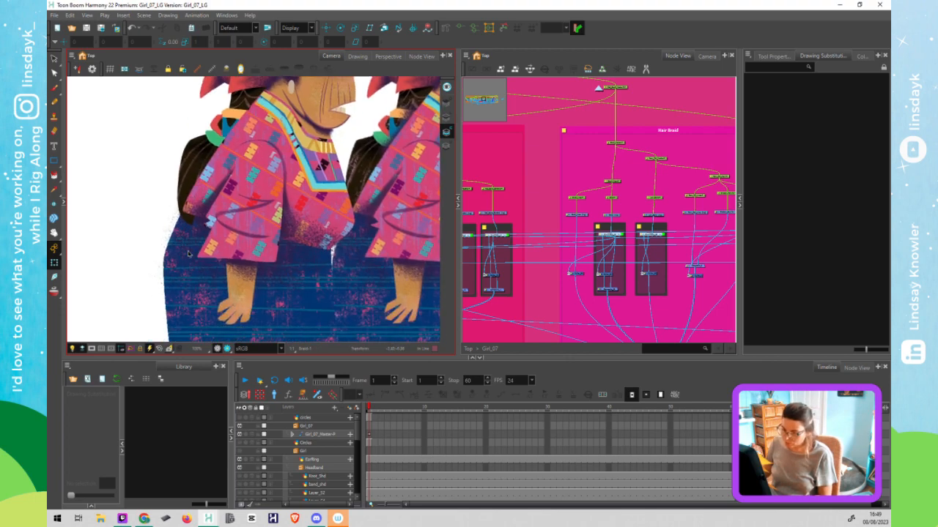
{"action": "left_click", "coordinate": [179, 240]}
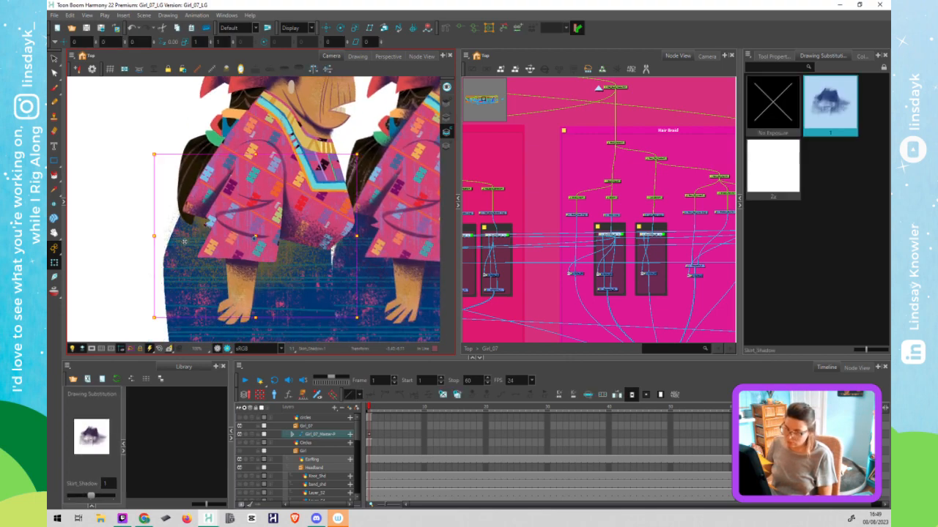
{"action": "key", "text": "ctrl+z"}
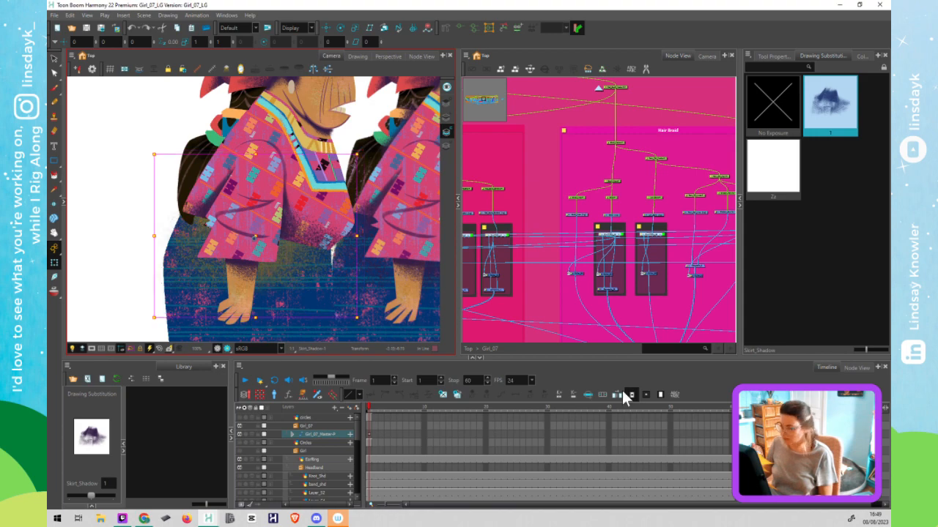
{"action": "left_click", "coordinate": [562, 263]}
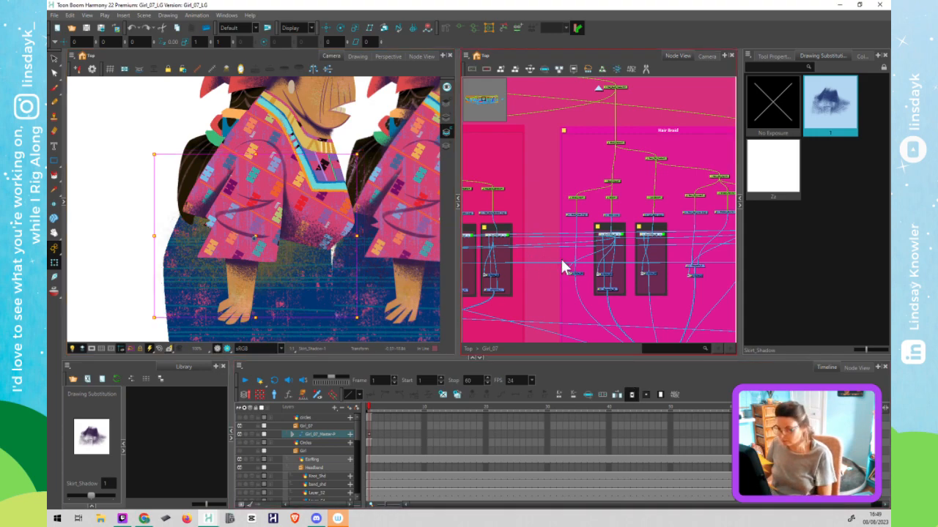
{"action": "key", "text": "o"}
{"action": "left_click_drag", "start_coordinate": [616, 254], "coordinate": [612, 241]}
{"action": "scroll", "coordinate": [612, 241], "scroll_direction": "up", "scroll_amount": 1}
{"action": "scroll", "coordinate": [612, 240], "scroll_direction": "up", "scroll_amount": 2}
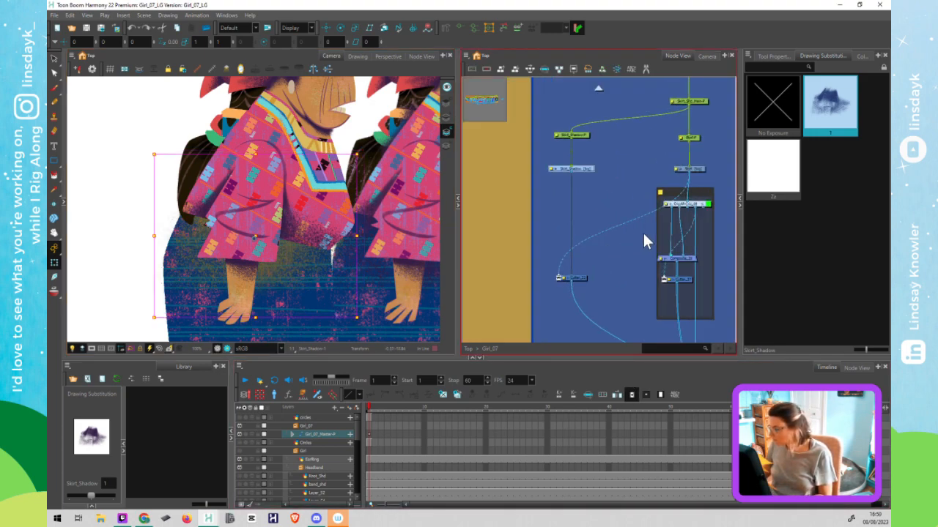
Reconnect the skirt shadow cutter's matte cable to the rightmost output of the skirt's upper group node, and deselect the skirt
{"action": "left_click", "coordinate": [264, 293]}
{"action": "left_click", "coordinate": [695, 208]}
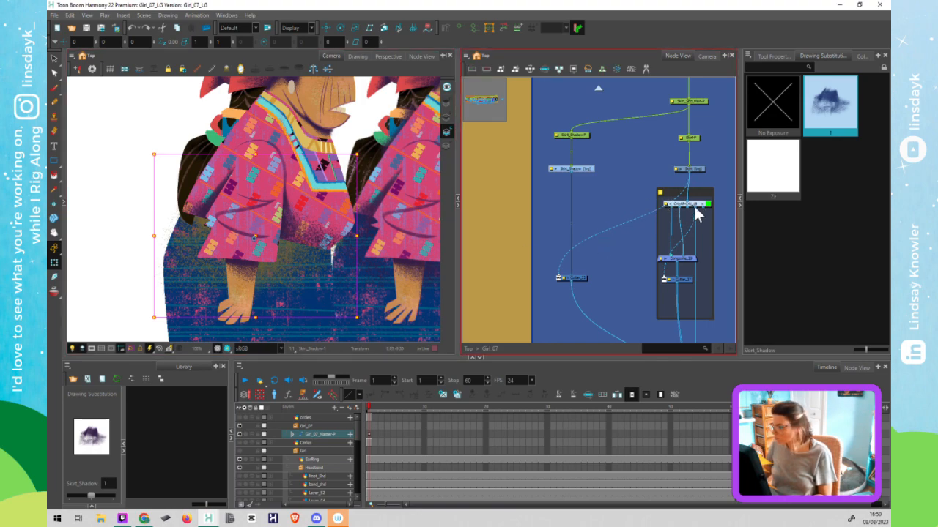
{"action": "left_click", "coordinate": [327, 281]}
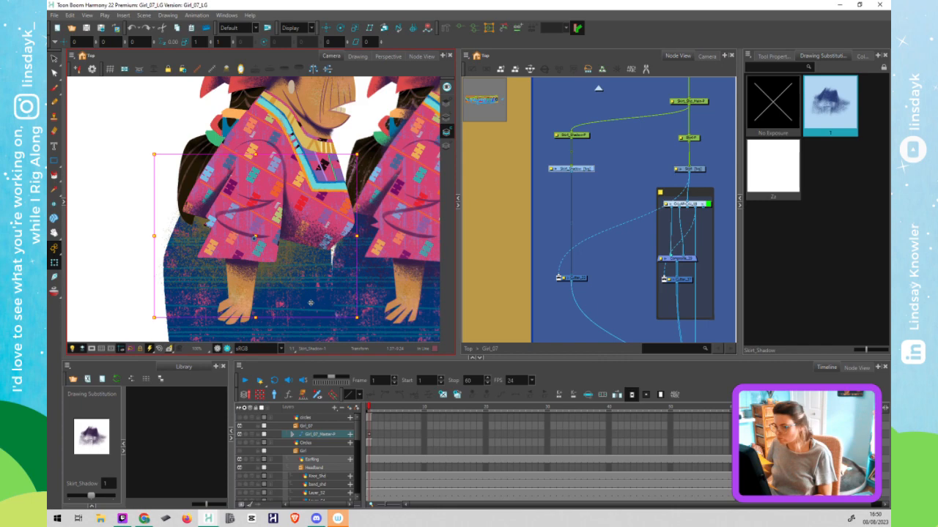
{"action": "left_click", "coordinate": [691, 173]}
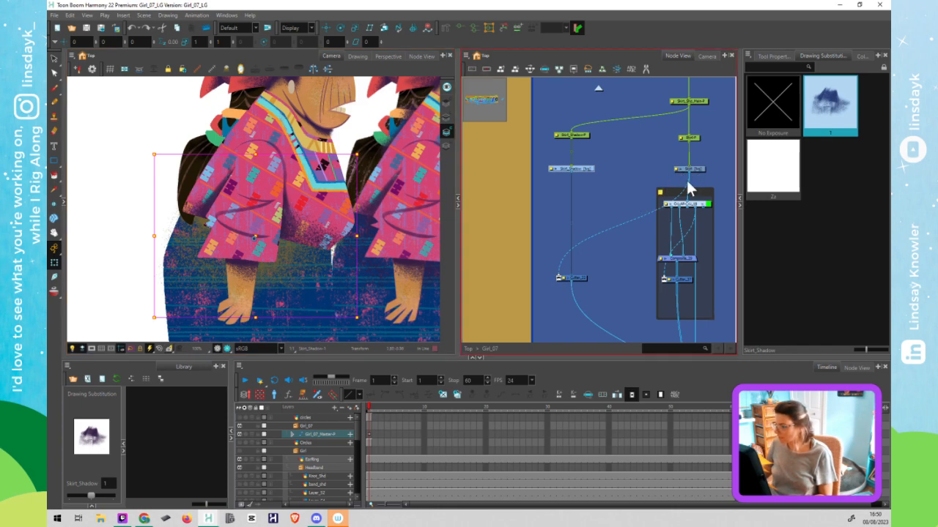
{"action": "left_click", "coordinate": [320, 293]}
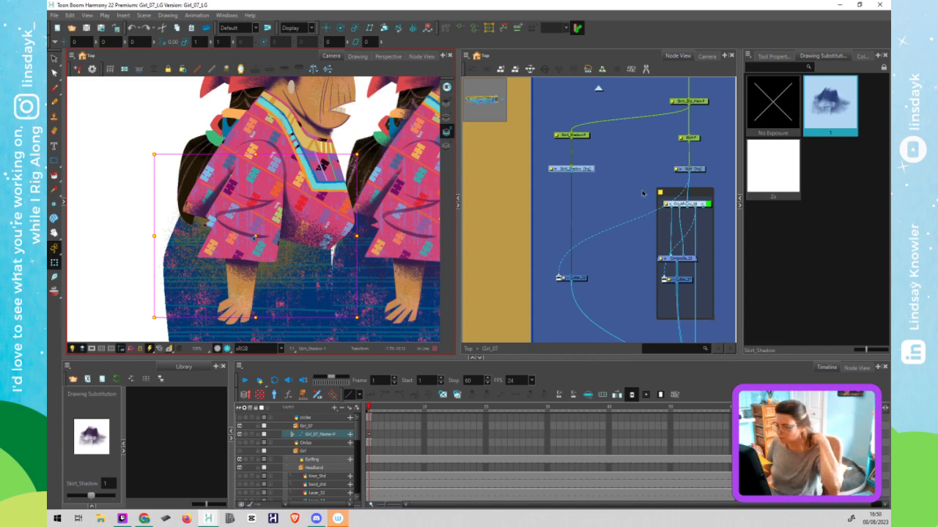
{"action": "left_click", "coordinate": [693, 170]}
{"action": "left_click", "coordinate": [284, 296]}
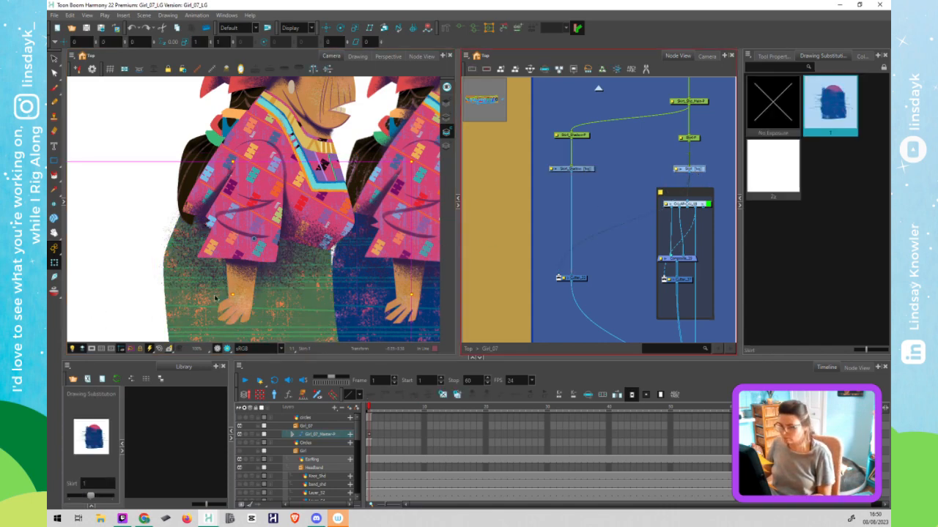
{"action": "key", "text": "alt+s"}
{"action": "left_click_drag", "start_coordinate": [694, 207], "coordinate": [558, 277]}
{"action": "left_click", "coordinate": [341, 279]}
{"action": "key", "text": "shift+t"}
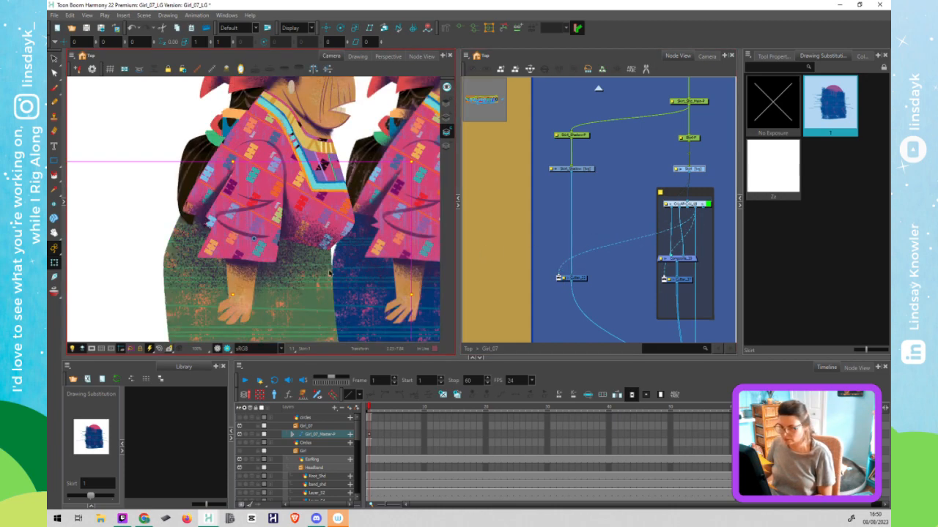
{"action": "left_click", "coordinate": [606, 188]}
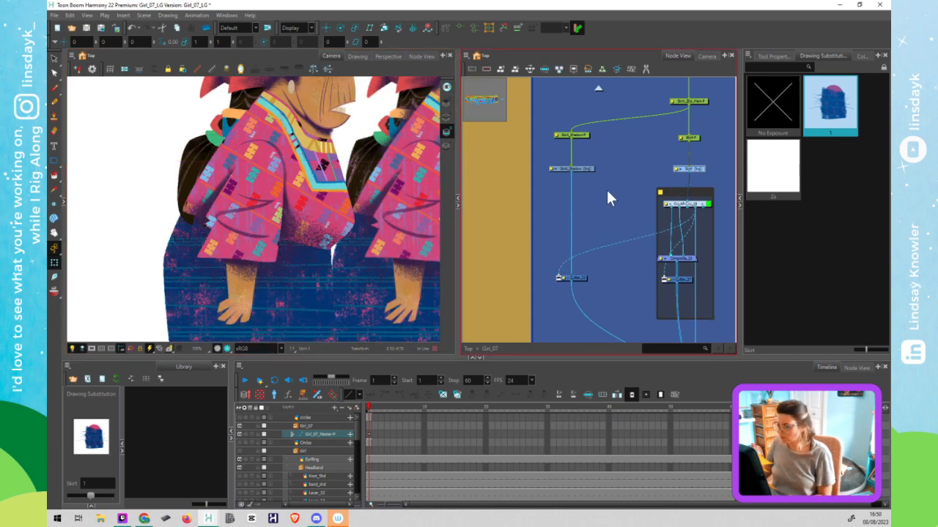
Open and close the Skirt_Shadow drawing's layer properties, and select the skirt on the character
{"action": "left_click", "coordinate": [550, 169]}
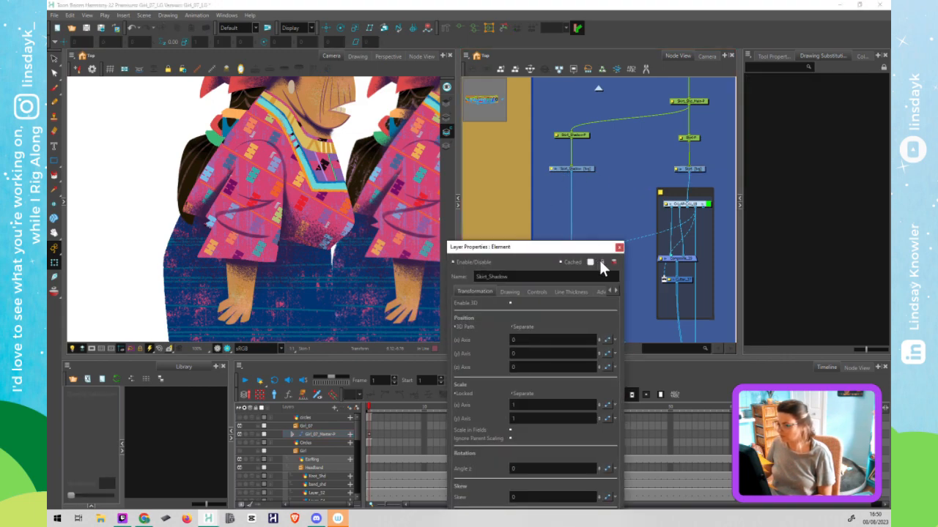
{"action": "left_click", "coordinate": [619, 247]}
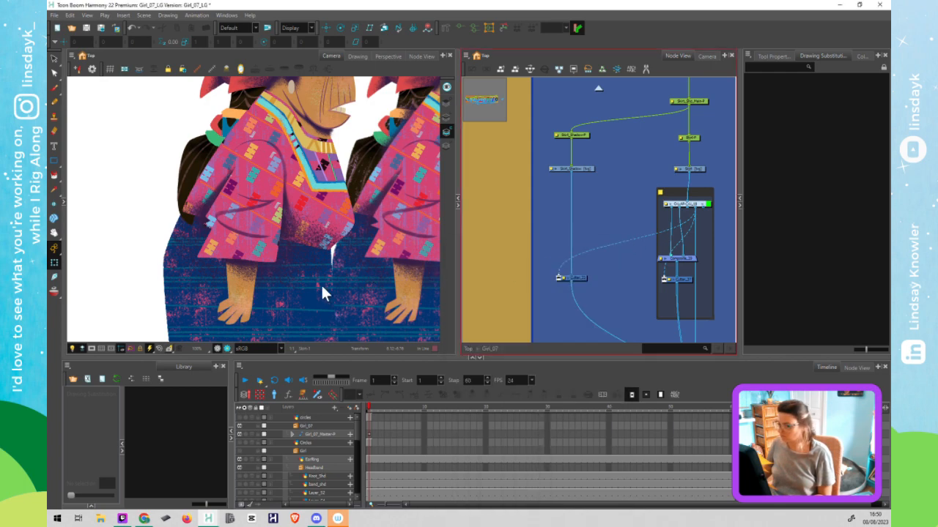
{"action": "left_click", "coordinate": [282, 311]}
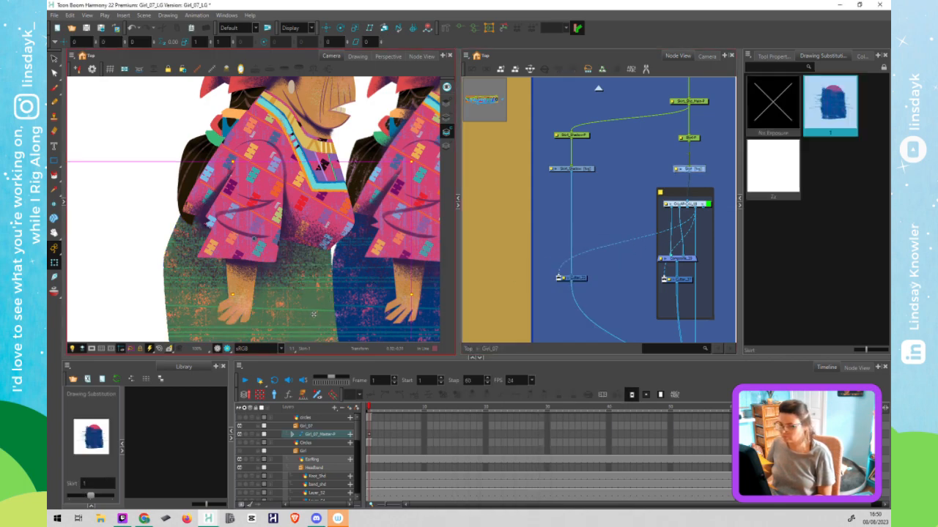
{"action": "left_click", "coordinate": [593, 230]}
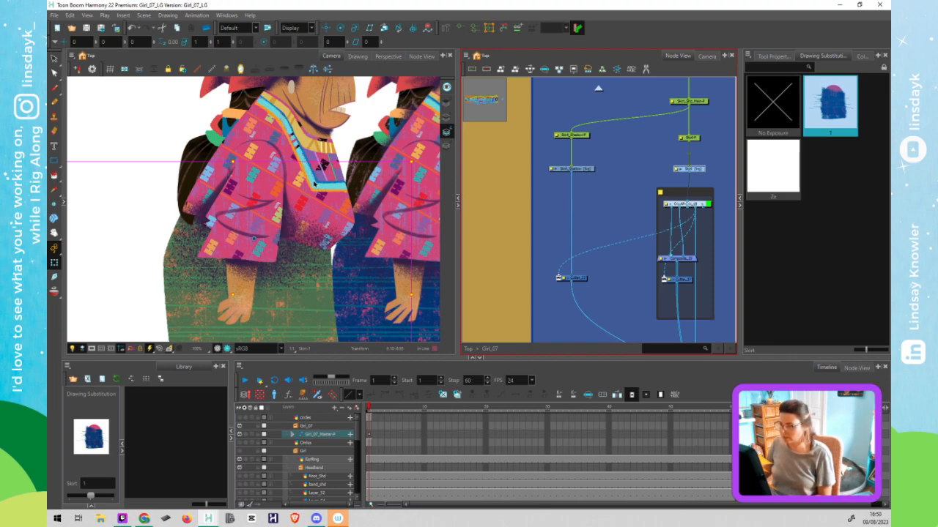
Select the Neck_Line drawing on the character's collar and locate its nodes in the network
{"action": "left_click", "coordinate": [316, 186]}
{"action": "left_click_drag", "start_coordinate": [314, 184], "coordinate": [220, 264]}
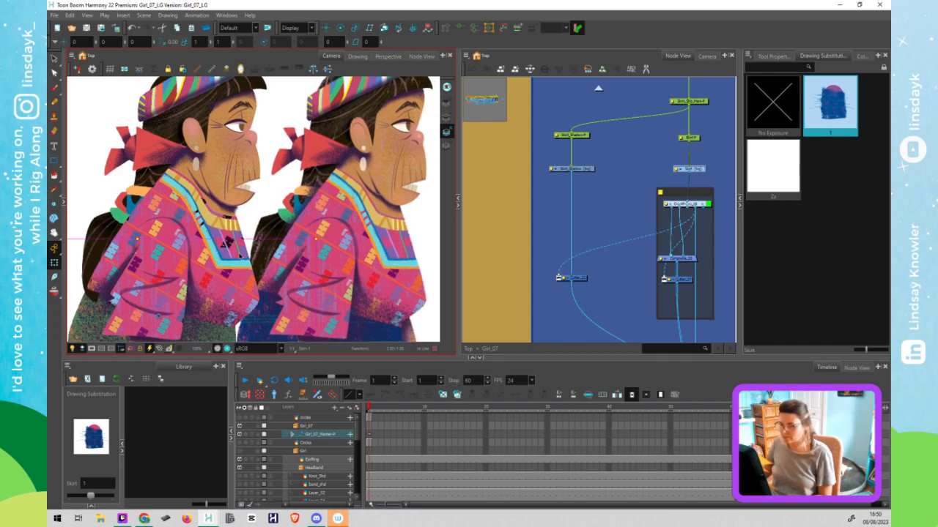
{"action": "left_click", "coordinate": [227, 249]}
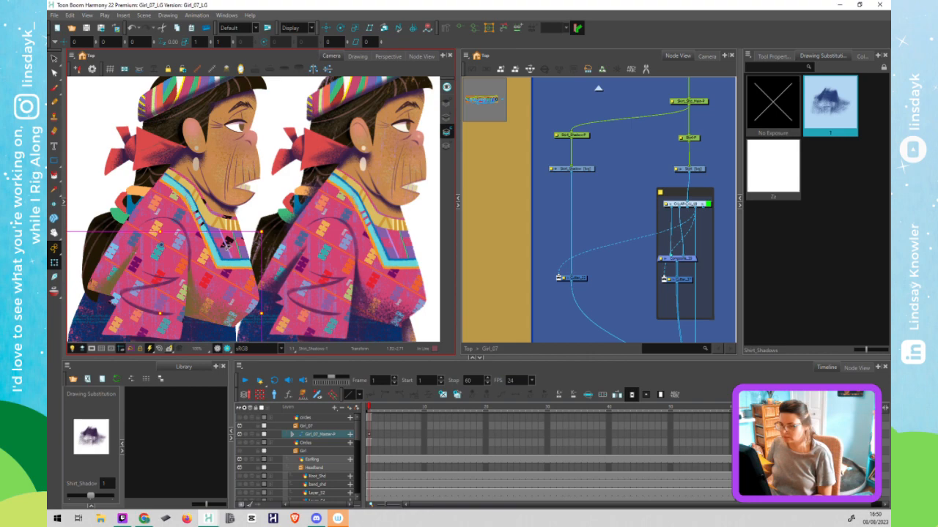
{"action": "key", "text": "alt+s"}
{"action": "key", "text": "shift+t"}
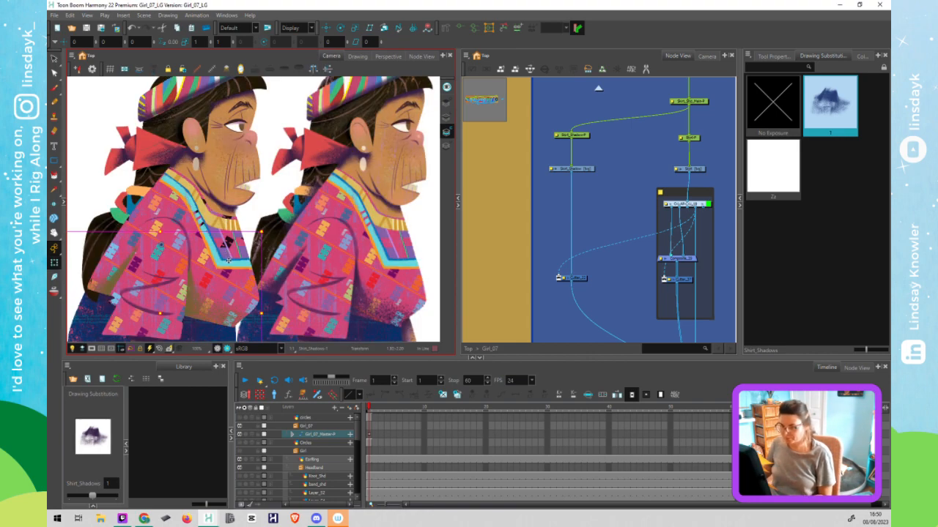
{"action": "left_click", "coordinate": [216, 227]}
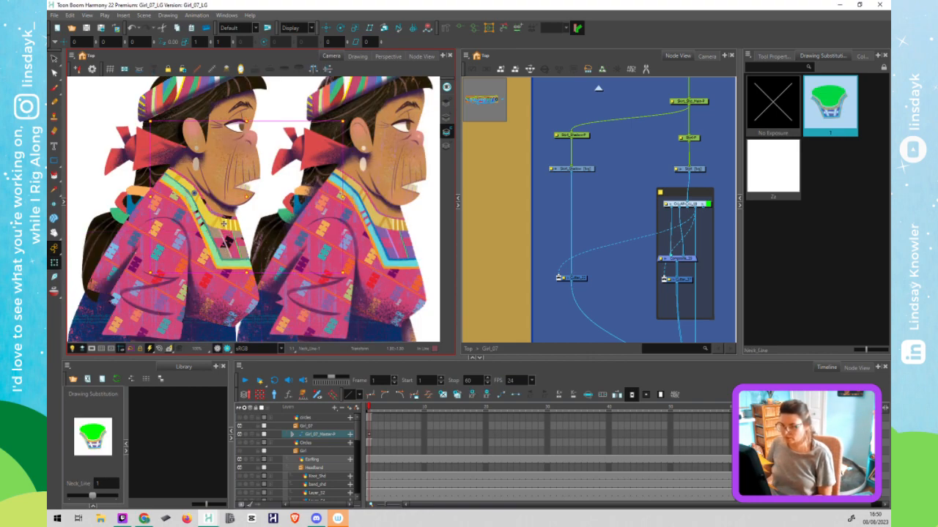
{"action": "key", "text": "alt+s"}
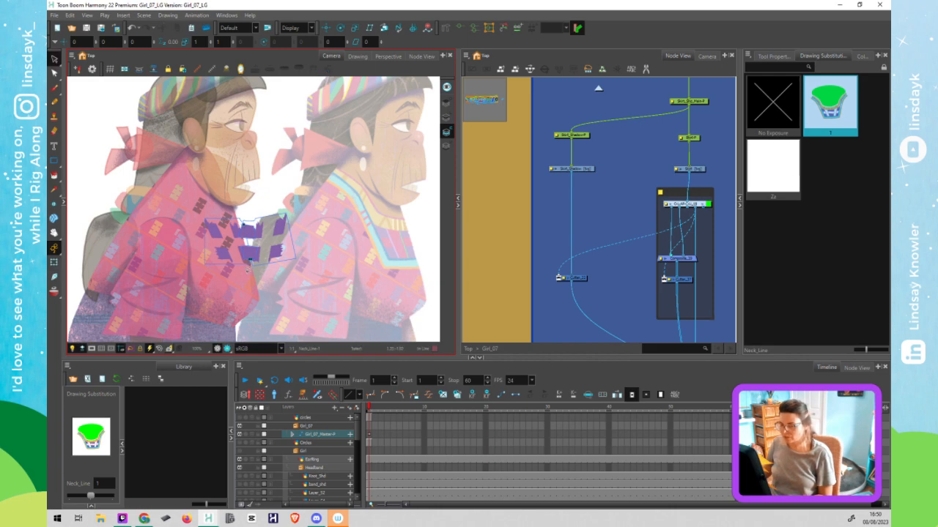
{"action": "key", "text": "shift+t"}
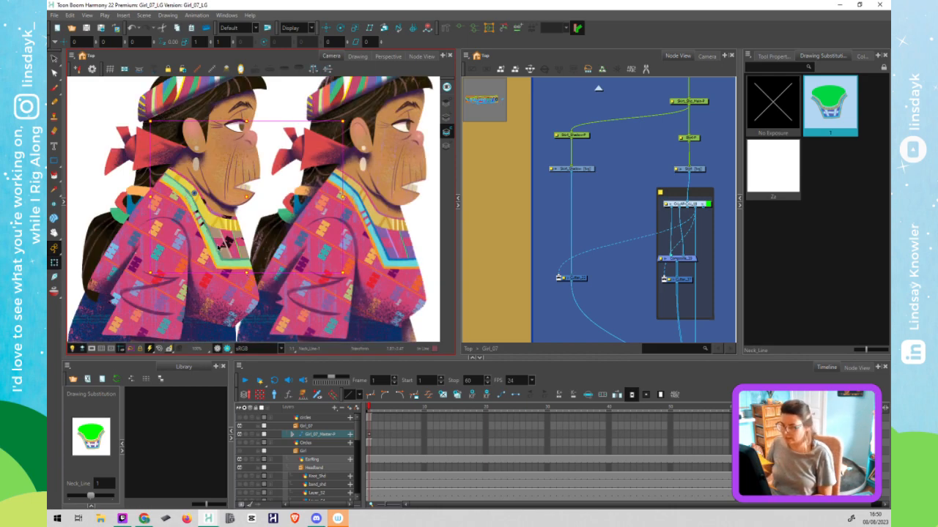
{"action": "middle_click", "coordinate": [643, 250]}
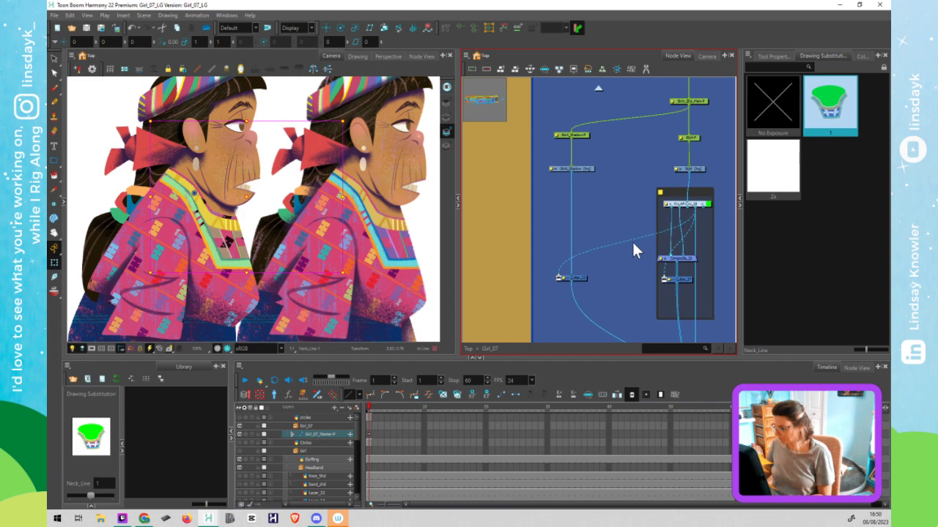
{"action": "key", "text": "o"}
{"action": "scroll", "coordinate": [604, 180], "scroll_direction": "down", "scroll_amount": 3}
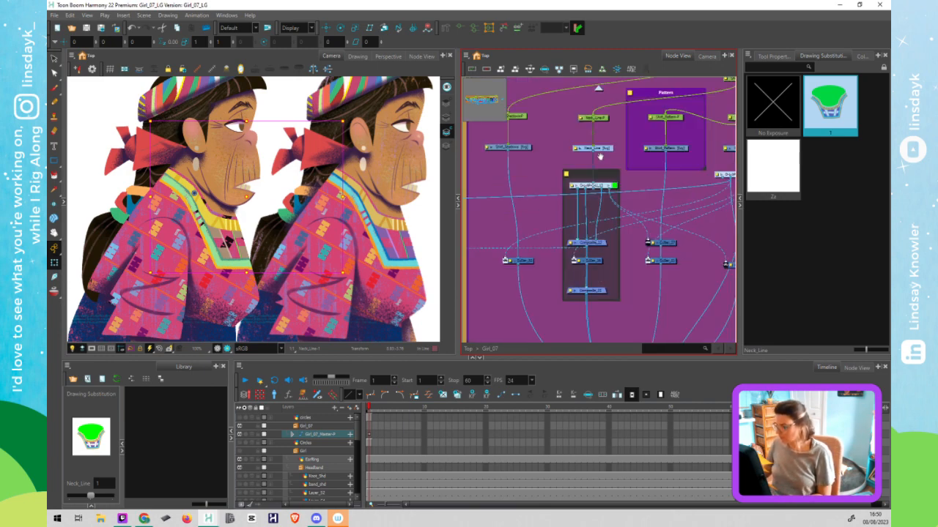
Inspect the Neck_Line artwork on the overlay, line, colour and underlay art layers in turn
{"action": "left_click", "coordinate": [241, 234]}
{"action": "key", "text": "alt+s"}
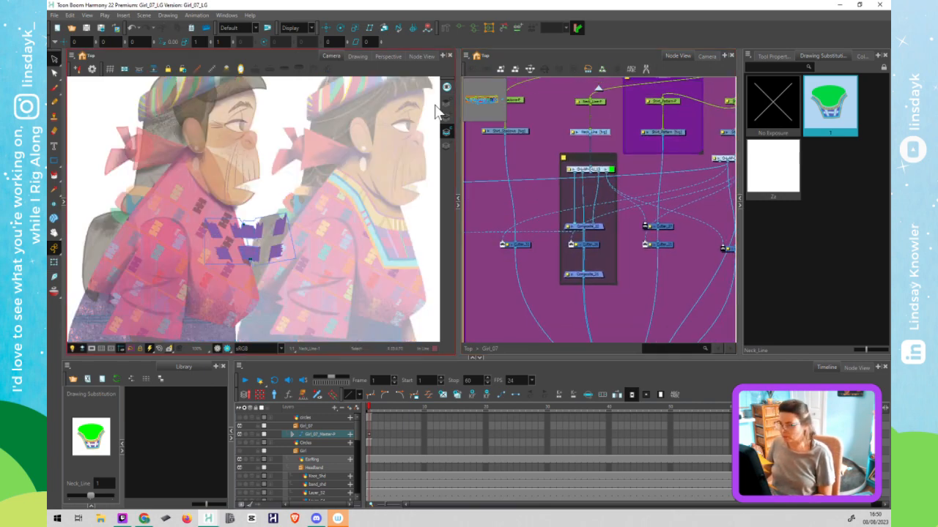
{"action": "left_click", "coordinate": [449, 102]}
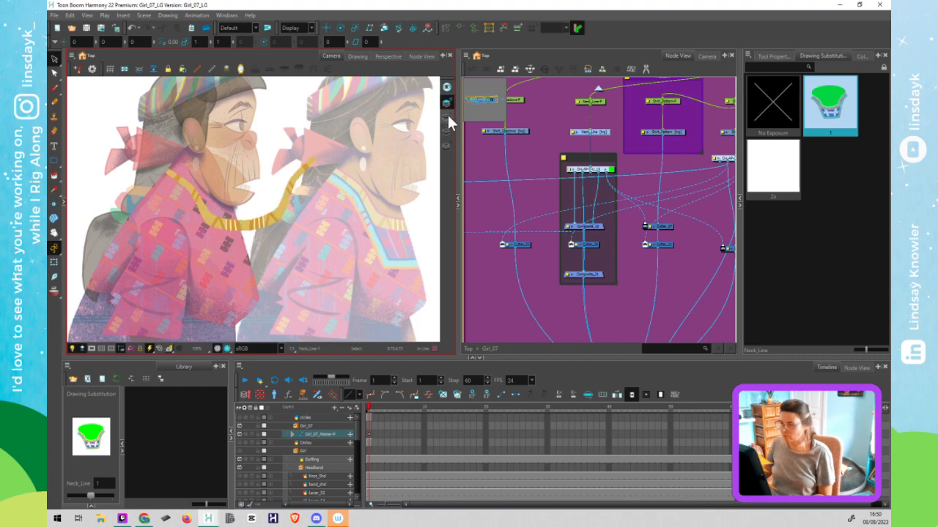
{"action": "left_click", "coordinate": [447, 117]}
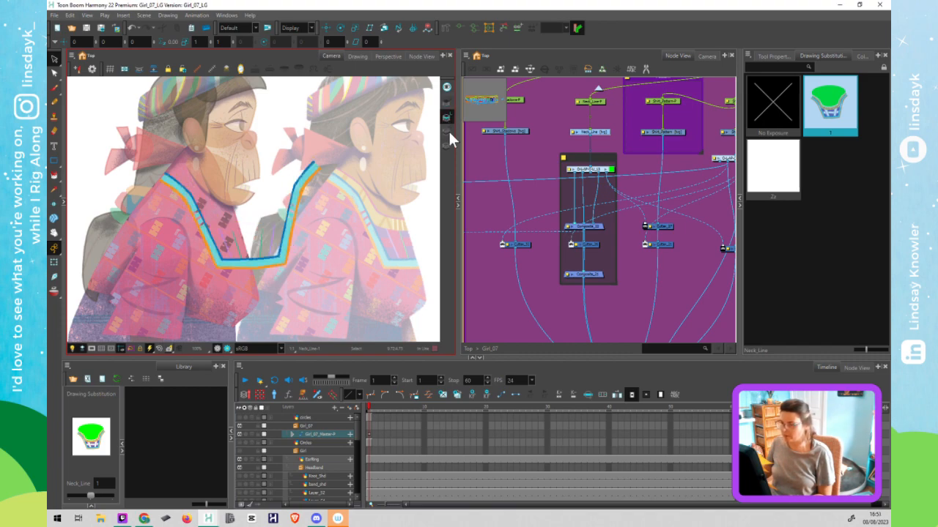
{"action": "left_click", "coordinate": [446, 132]}
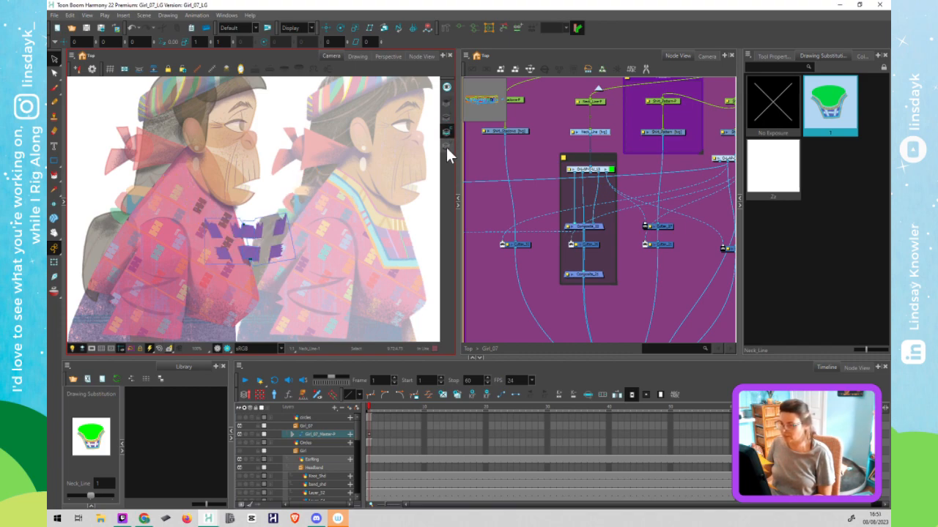
{"action": "left_click", "coordinate": [447, 145]}
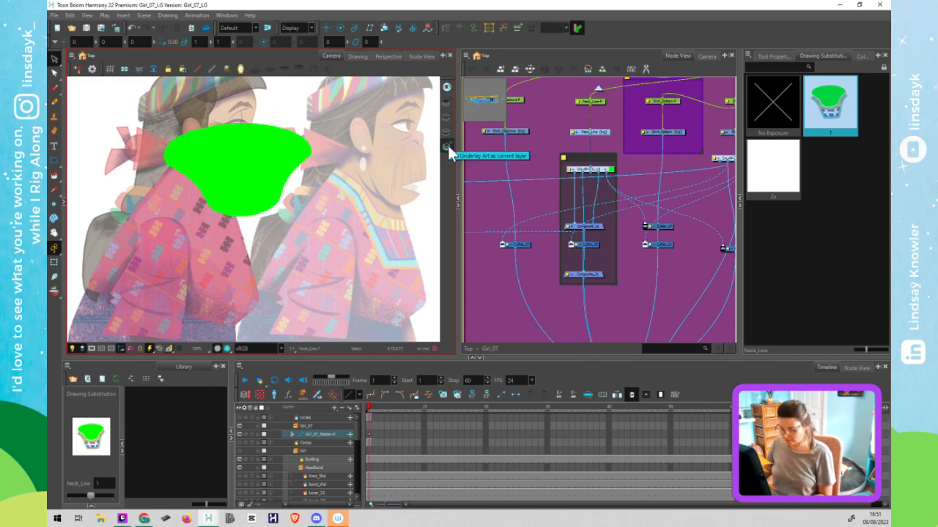
Move the yellow collar trim of Neck_Line from the overlay art to the line art, alongside the blue and orange trim
{"action": "key", "text": "shift+t"}
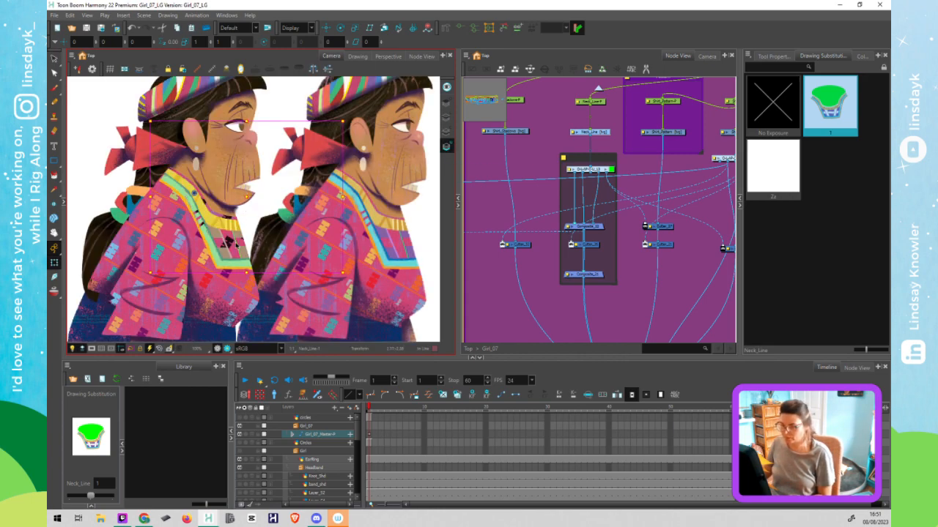
{"action": "key", "text": "alt+s"}
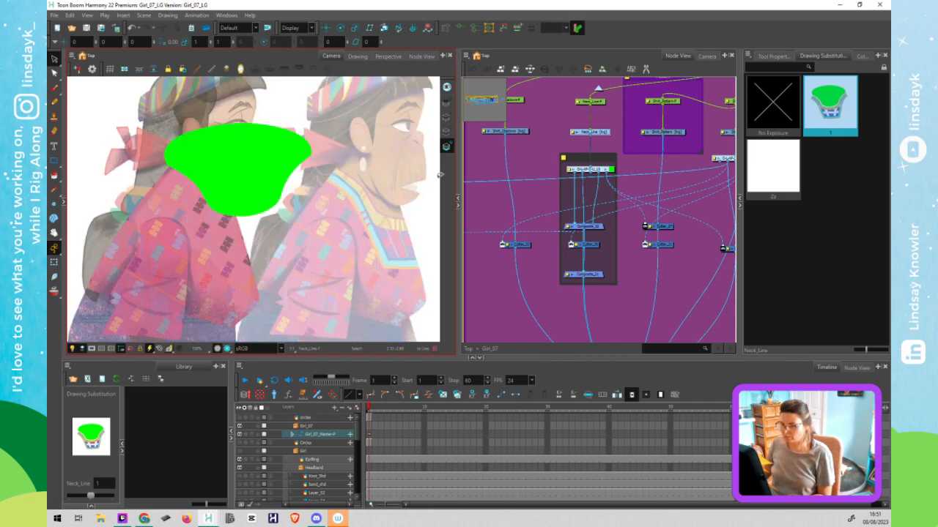
{"action": "left_click", "coordinate": [448, 131]}
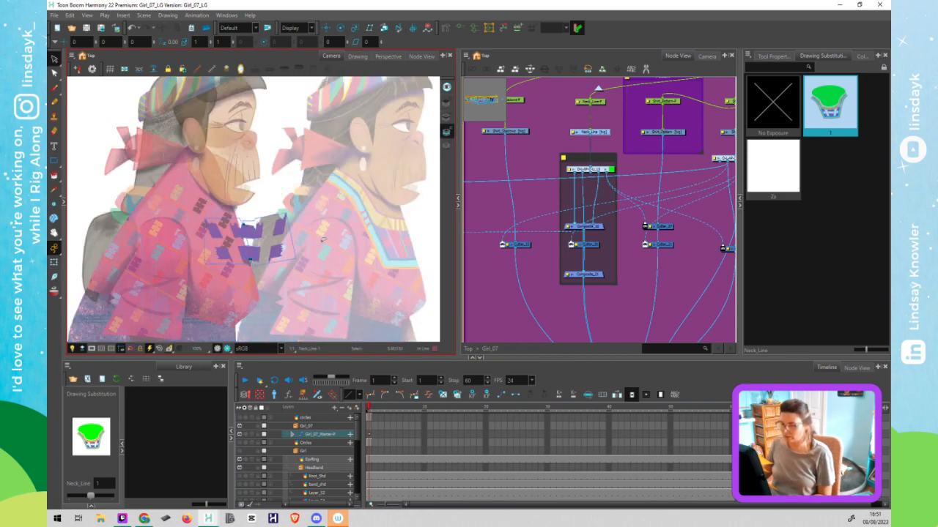
{"action": "left_click", "coordinate": [450, 117]}
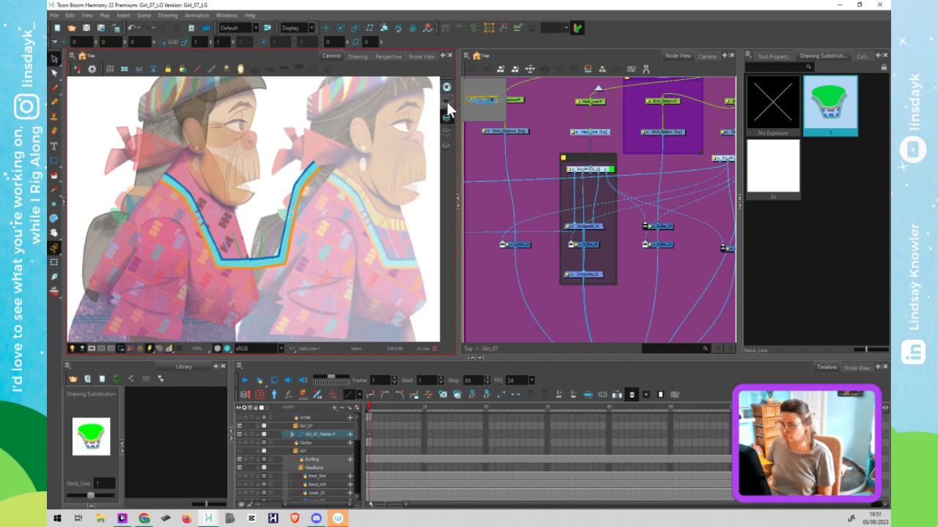
{"action": "left_click", "coordinate": [272, 199]}
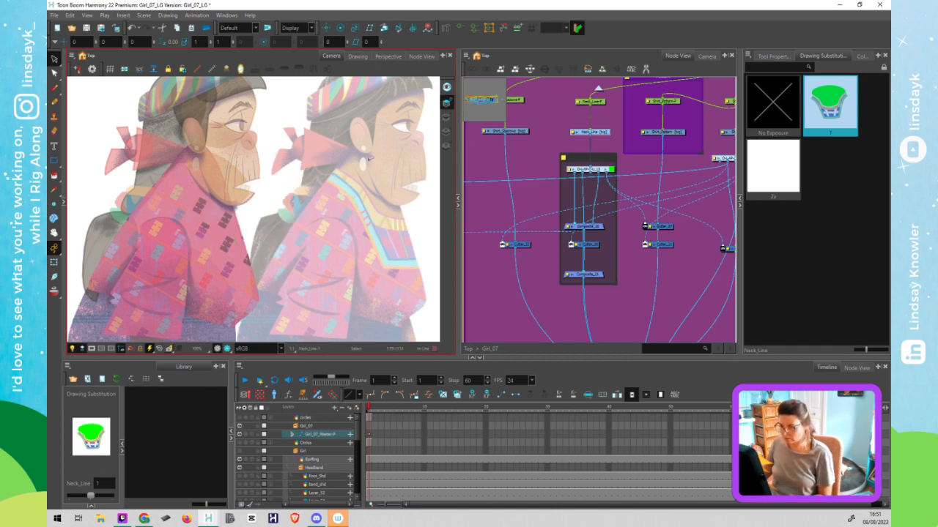
{"action": "left_click", "coordinate": [446, 119]}
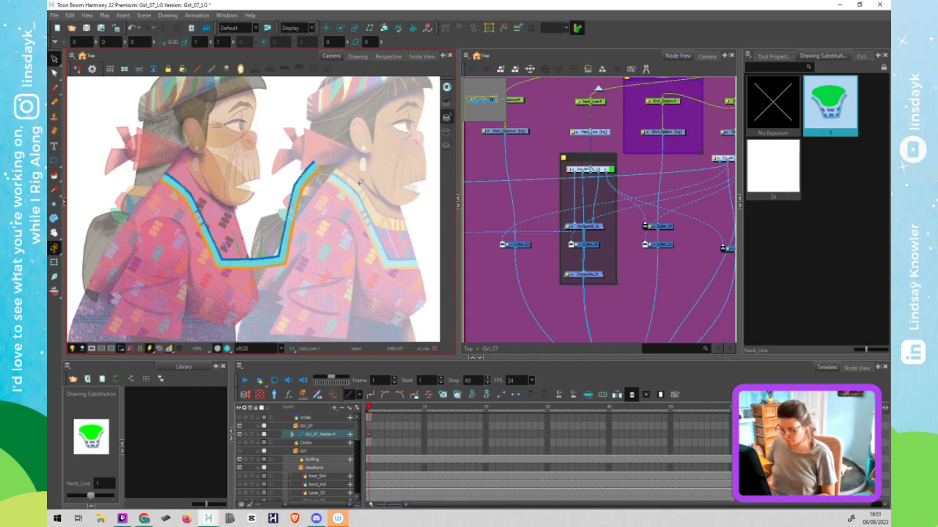
{"action": "key", "text": "ctrl+v"}
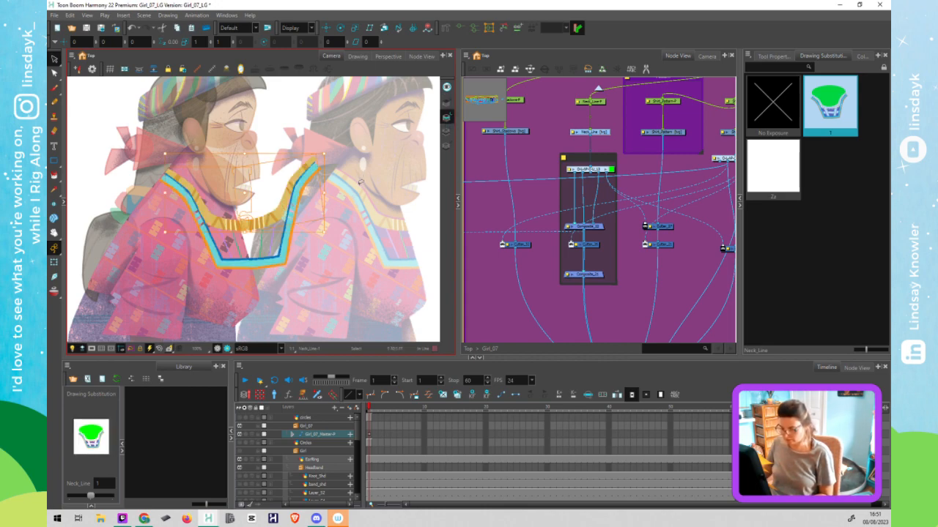
Move the combined yellow, blue and orange collar trims from the line art to the overlay art
{"action": "key", "text": "ctrl+x"}
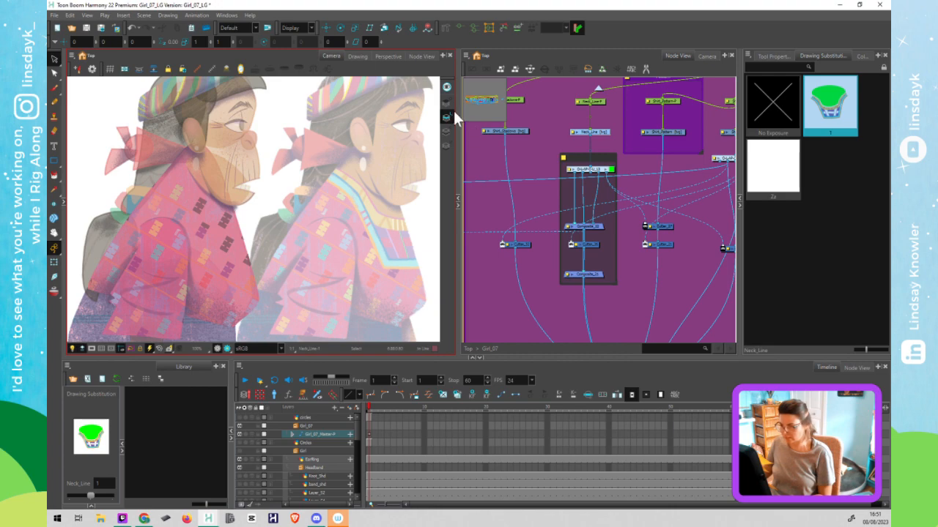
{"action": "left_click", "coordinate": [446, 102]}
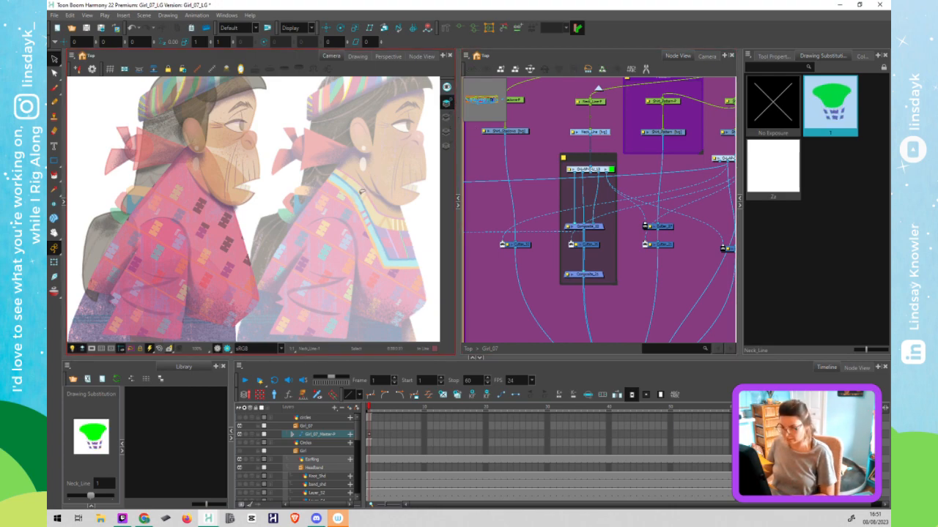
{"action": "key", "text": "ctrl+v"}
{"action": "key", "text": "ctrl+x"}
{"action": "left_click", "coordinate": [448, 117]}
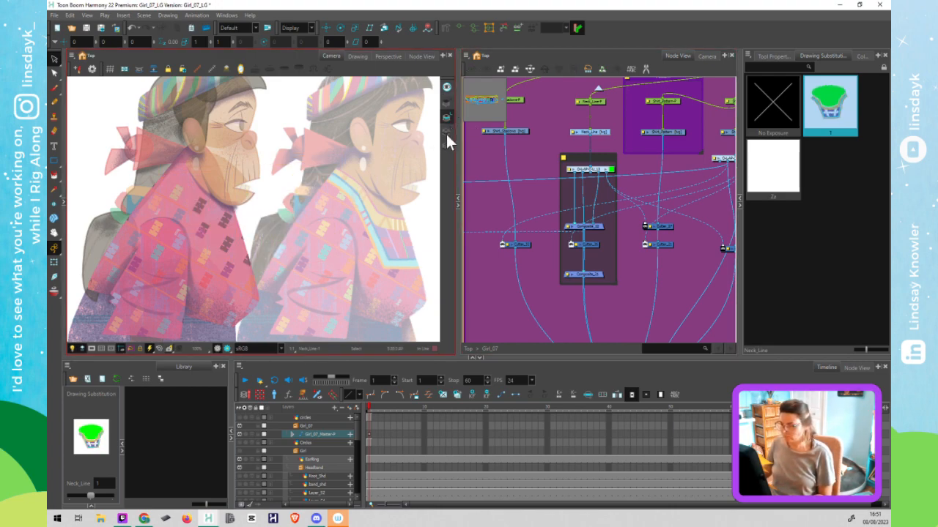
Move the purple collar pattern of Neck_Line from the colour art to the line art
{"action": "left_click", "coordinate": [446, 132]}
{"action": "key", "text": "ctrl+v"}
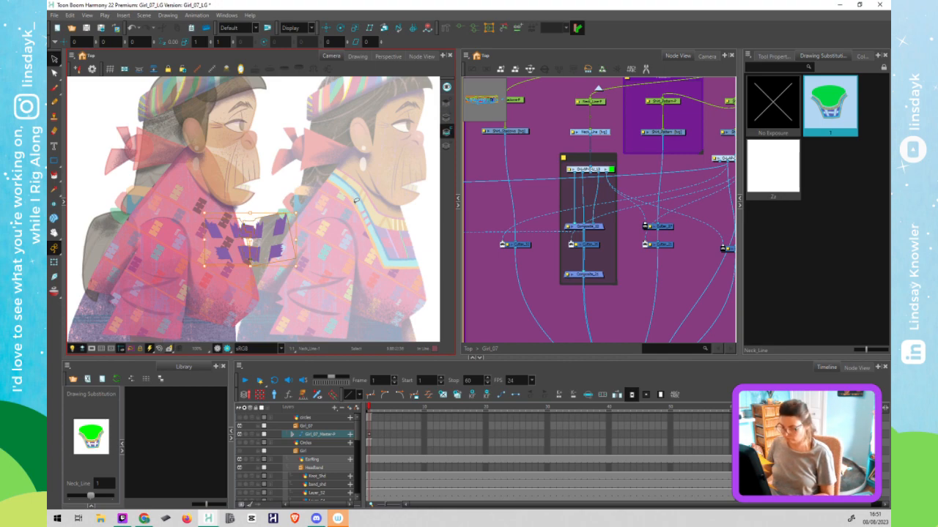
{"action": "key", "text": "ctrl+x"}
{"action": "left_click", "coordinate": [445, 117]}
{"action": "key", "text": "ctrl+v"}
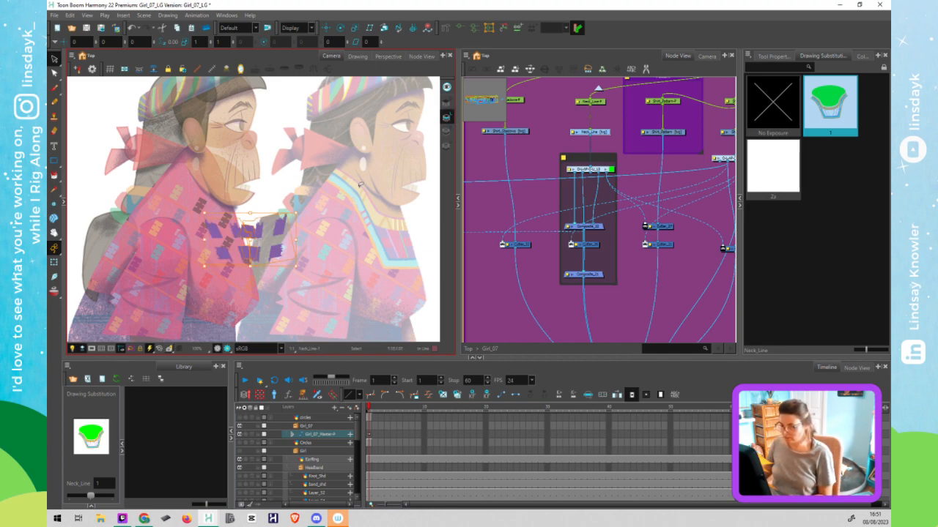
Copy the green neck shape from the underlay art of Neck_Line into its emptied colour art
{"action": "key", "text": "shift+t"}
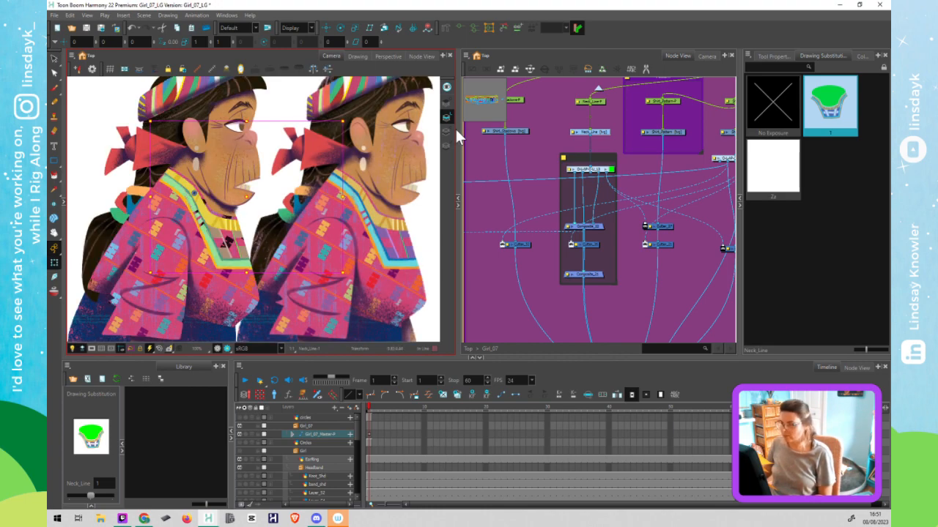
{"action": "key", "text": "alt+s"}
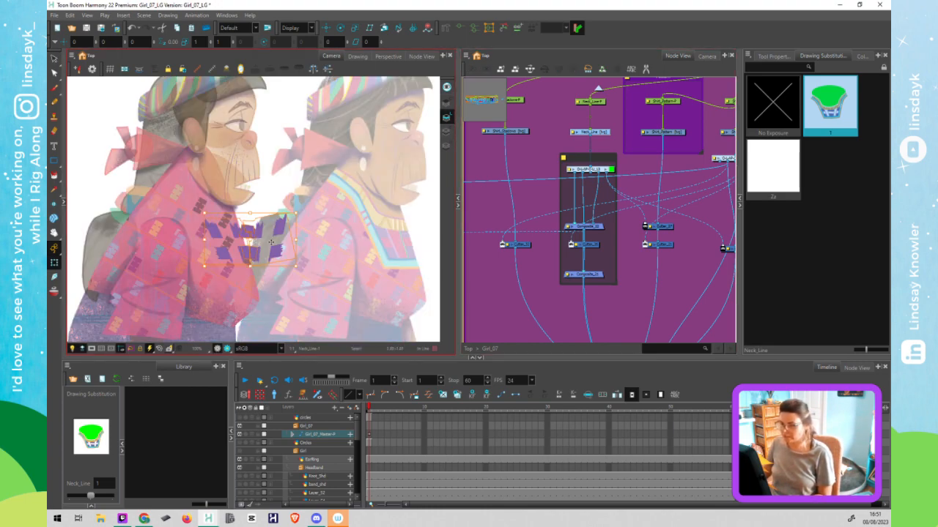
{"action": "left_click", "coordinate": [449, 131]}
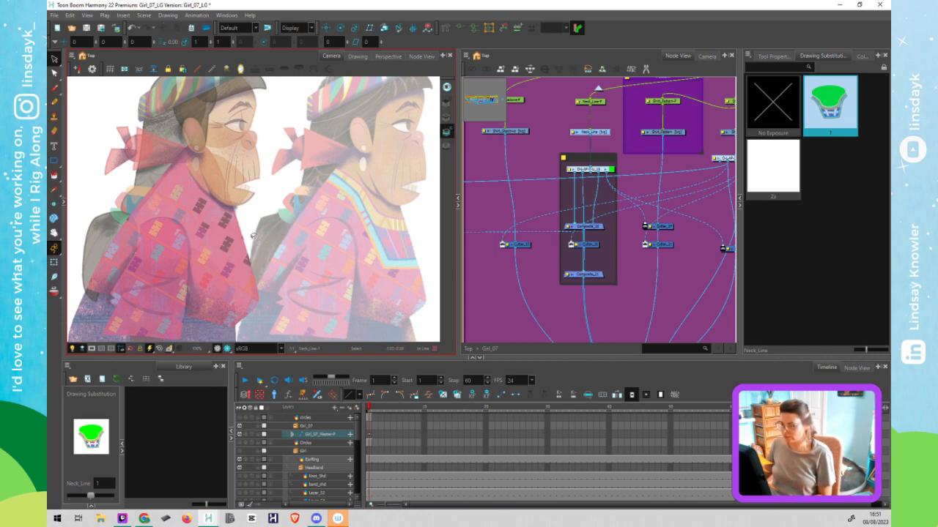
{"action": "left_click", "coordinate": [449, 144]}
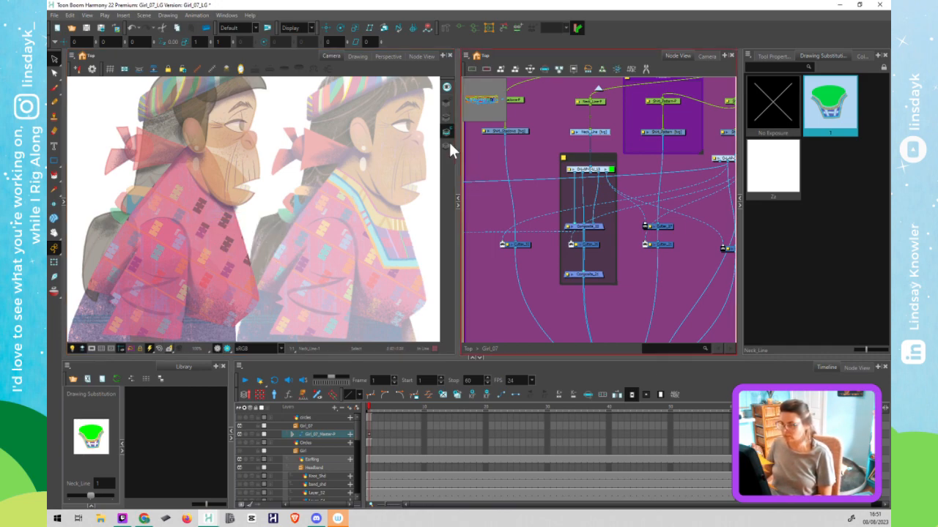
{"action": "left_click", "coordinate": [254, 183]}
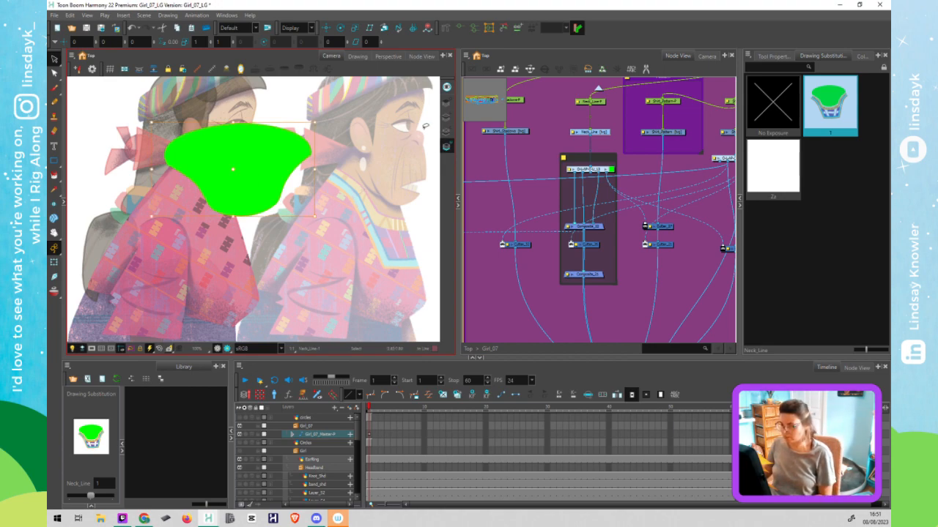
{"action": "left_click", "coordinate": [446, 132]}
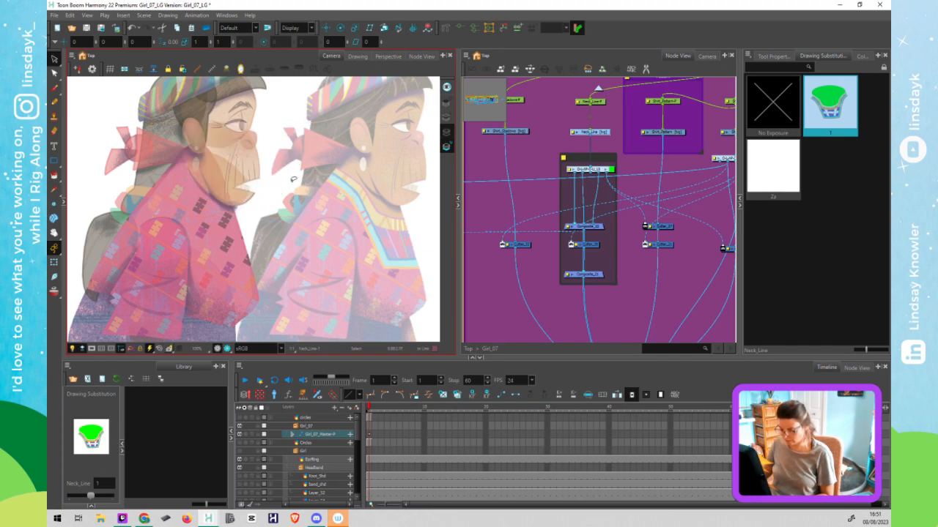
{"action": "left_click", "coordinate": [446, 131]}
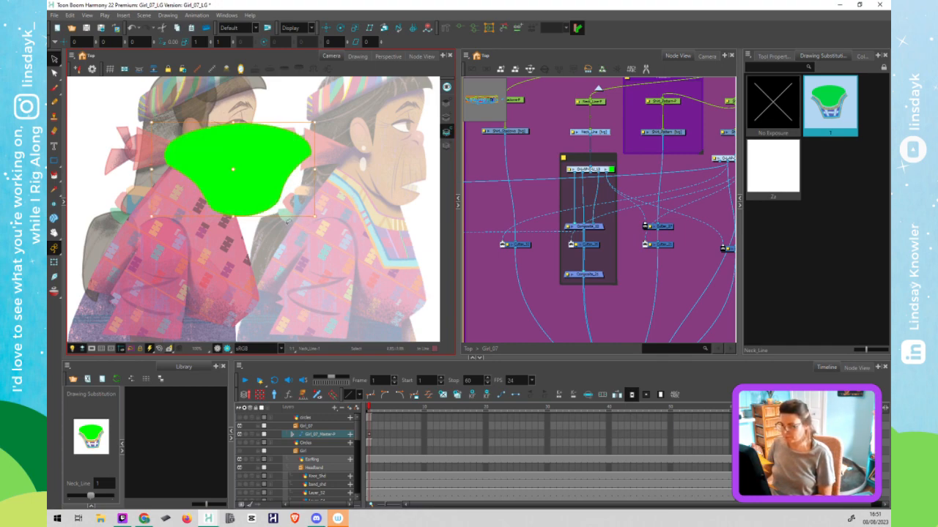
Paste a second green neck shape in the colour art and nudge it straight down over the collar pattern
{"action": "key", "text": "ctrl+v"}
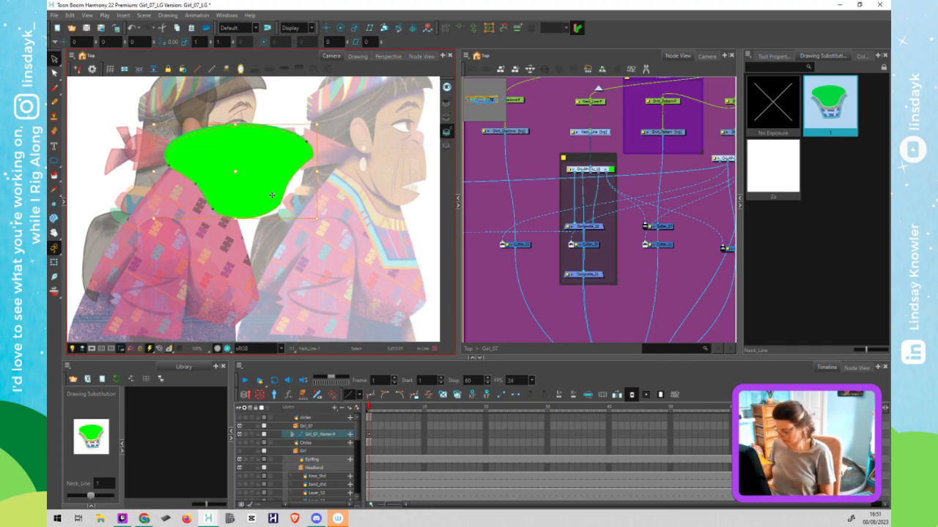
{"action": "key", "text": "Left"}
{"action": "key", "text": "Left"}
{"action": "key", "text": "Left"}
{"action": "key", "text": "Left"}
{"action": "key", "text": "Down"}
{"action": "key", "text": "Down"}
{"action": "key", "text": "Down"}
{"action": "key", "text": "Down"}
{"action": "key", "text": "Down"}
{"action": "key", "text": "Down"}
{"action": "key", "text": "Down"}
{"action": "key", "text": "Down"}
{"action": "key", "text": "Down"}
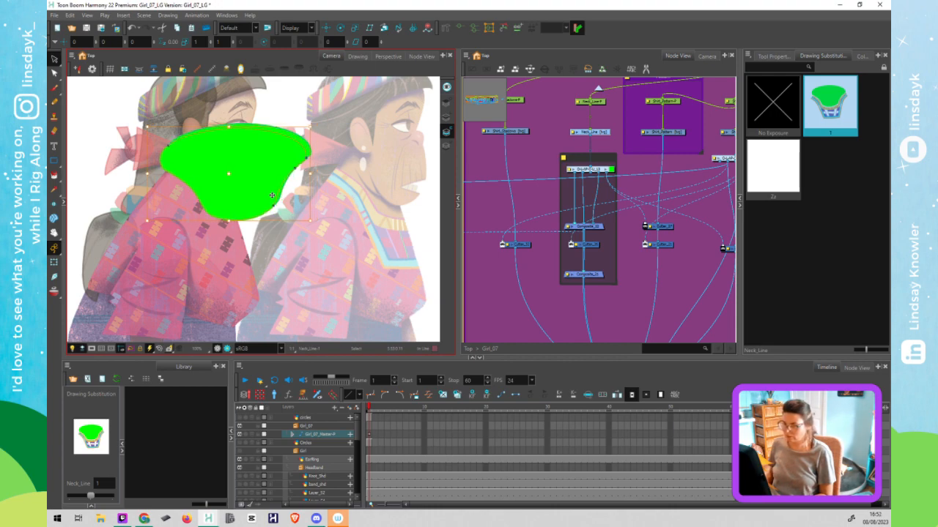
{"action": "key", "text": "Right"}
{"action": "key", "text": "Right"}
{"action": "key", "text": "Right"}
{"action": "key", "text": "Down"}
{"action": "key", "text": "Down"}
{"action": "key", "text": "Down"}
{"action": "key", "text": "Down"}
{"action": "key", "text": "Down"}
{"action": "key", "text": "Down"}
{"action": "key", "text": "Down"}
{"action": "key", "text": "Down"}
{"action": "key", "text": "Down"}
{"action": "key", "text": "Down"}
{"action": "key", "text": "Down"}
{"action": "key", "text": "Down"}
{"action": "key", "text": "Down"}
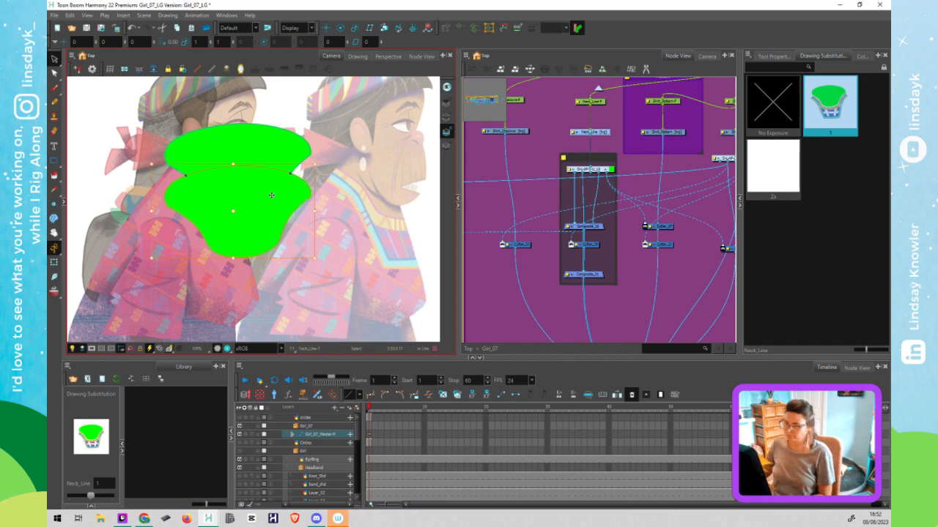
{"action": "key", "text": "Escape"}
Remove the green fills from both colour art shapes, keeping their outlines, and display all art layers together
{"action": "left_click", "coordinate": [265, 196]}
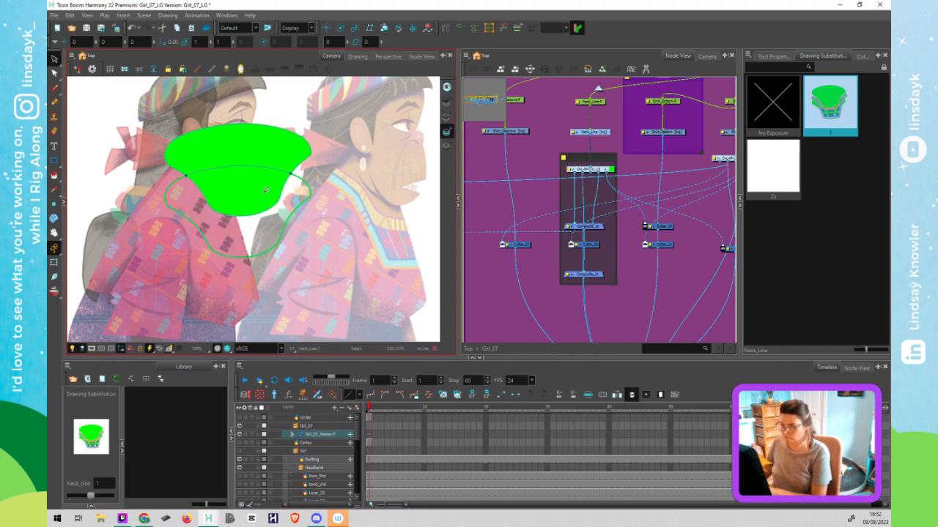
{"action": "left_click", "coordinate": [265, 189]}
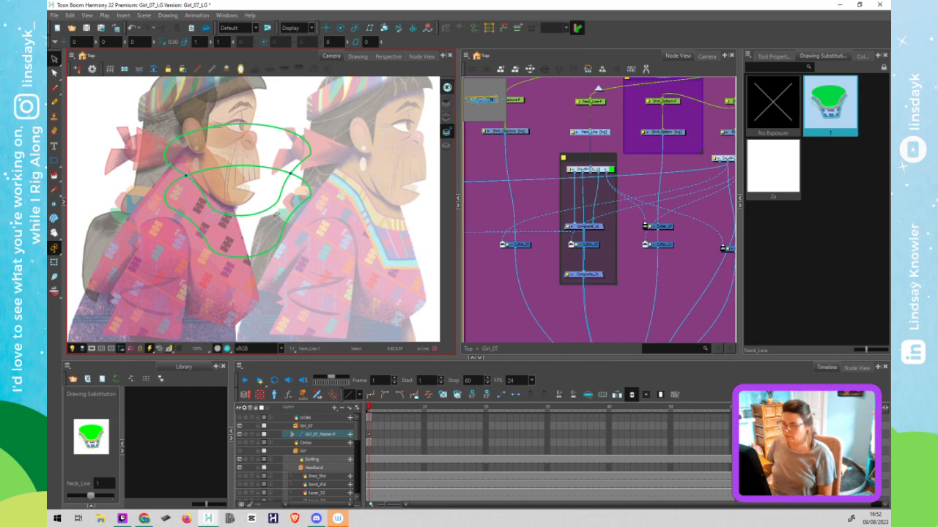
{"action": "left_click", "coordinate": [446, 86]}
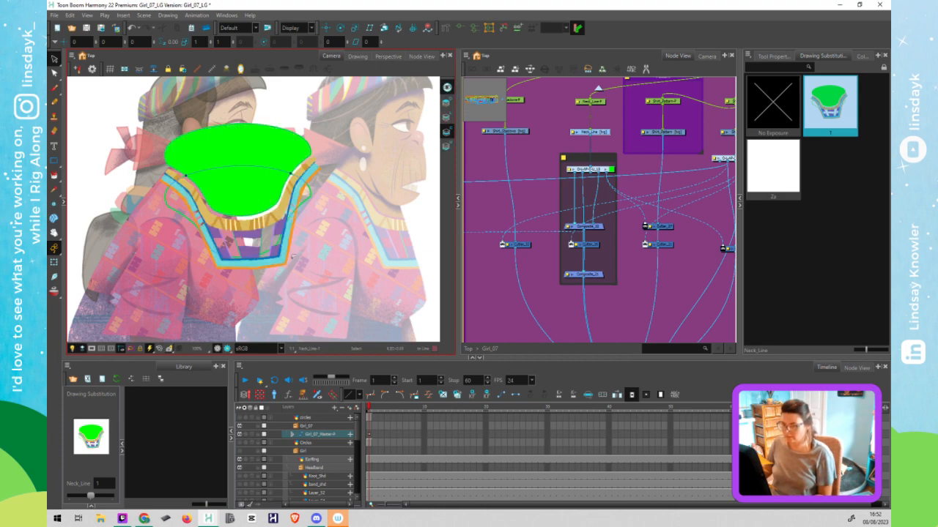
Reshape the lower green outline with the Contour Editor so its right side follows the collar trim
{"action": "key", "text": "alt+q"}
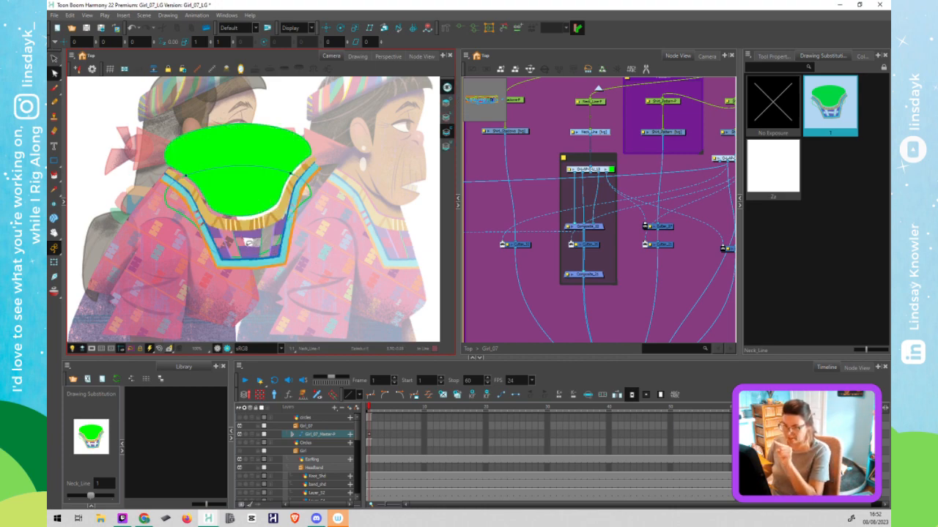
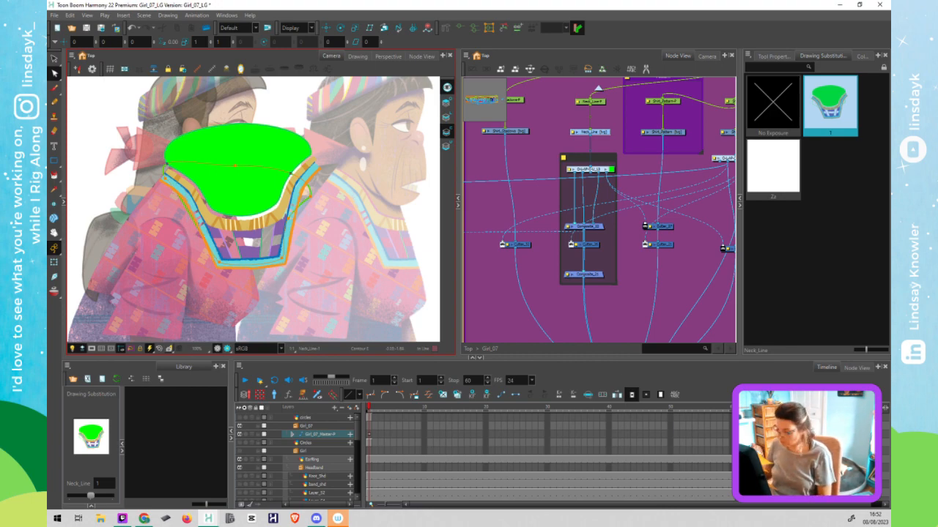
{"action": "scroll", "coordinate": [165, 179], "scroll_direction": "up", "scroll_amount": 5}
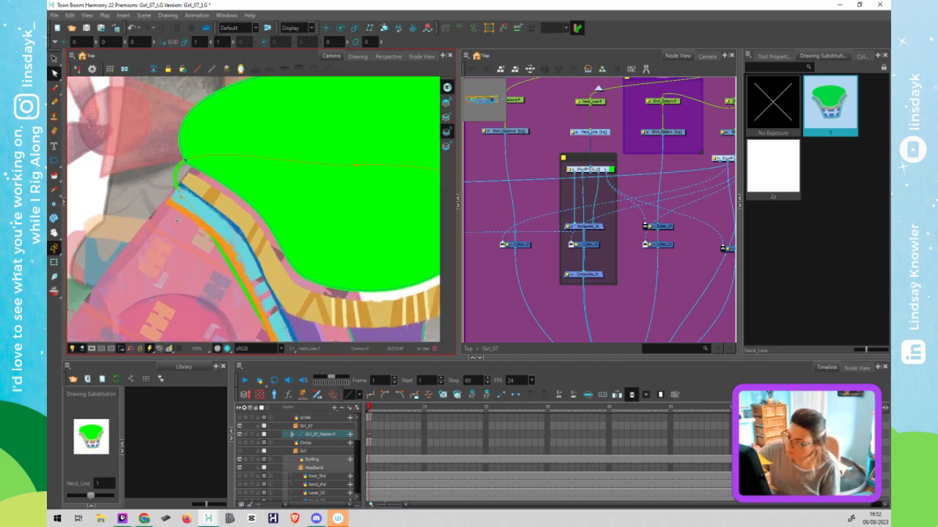
{"action": "scroll", "coordinate": [216, 219], "scroll_direction": "down", "scroll_amount": 5}
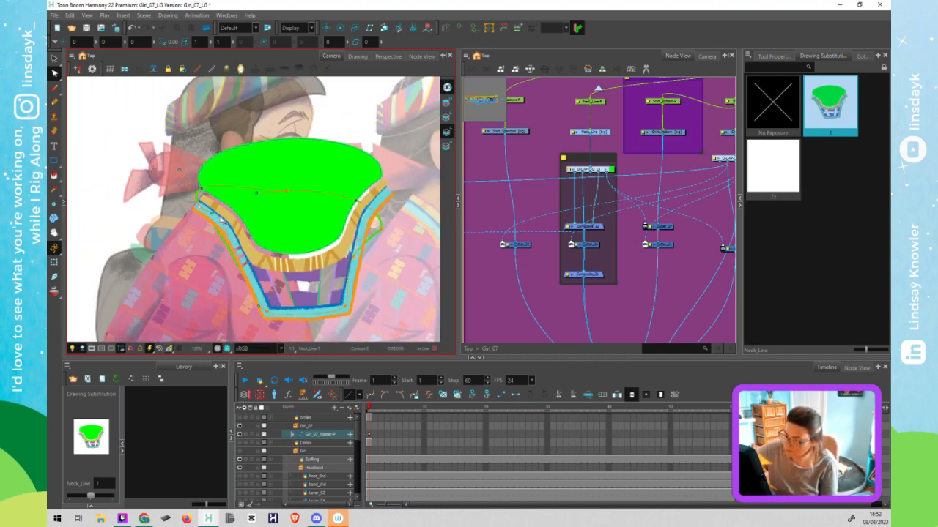
{"action": "left_click_drag", "start_coordinate": [385, 228], "coordinate": [328, 164]}
{"action": "left_click", "coordinate": [323, 166]}
{"action": "left_click_drag", "start_coordinate": [327, 132], "coordinate": [323, 129]}
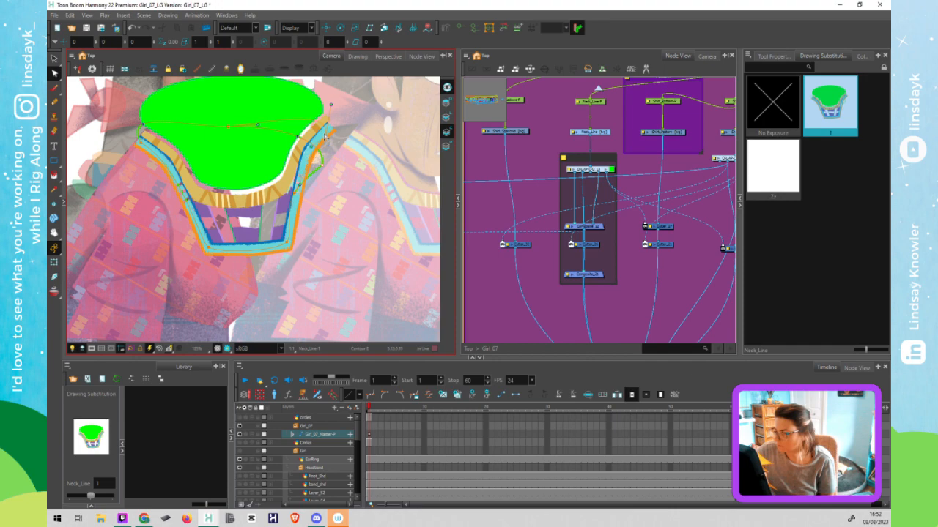
{"action": "key", "text": "ctrl+z"}
{"action": "left_click_drag", "start_coordinate": [314, 199], "coordinate": [294, 196]}
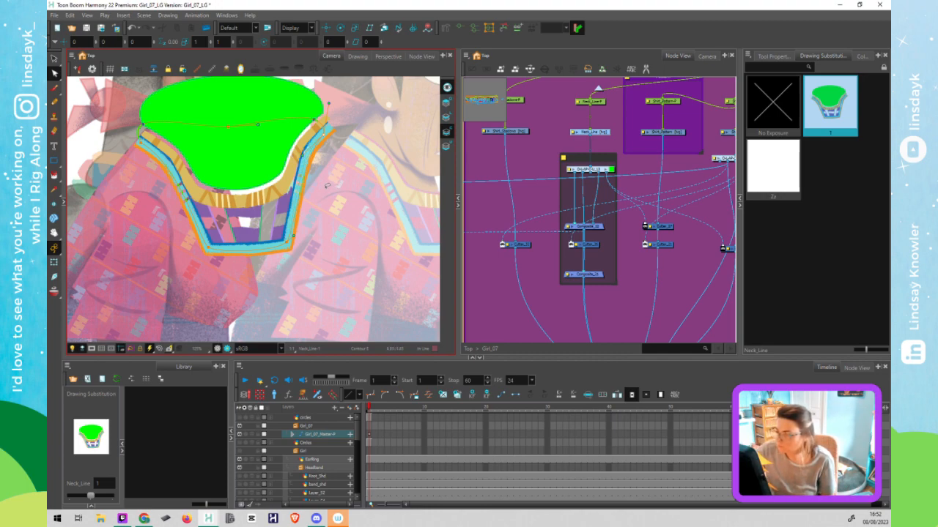
Fit the lower outline's left side and bottom corner to the collar trim and pull its upper edge down at the centre
{"action": "left_click", "coordinate": [139, 131]}
{"action": "left_click_drag", "start_coordinate": [184, 171], "coordinate": [172, 165]}
{"action": "left_click", "coordinate": [207, 248]}
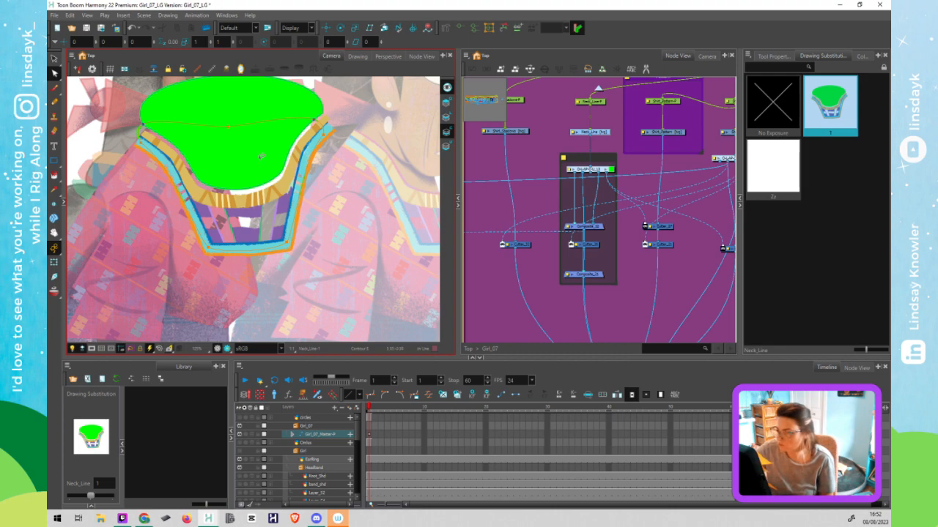
{"action": "left_click_drag", "start_coordinate": [229, 128], "coordinate": [233, 149]}
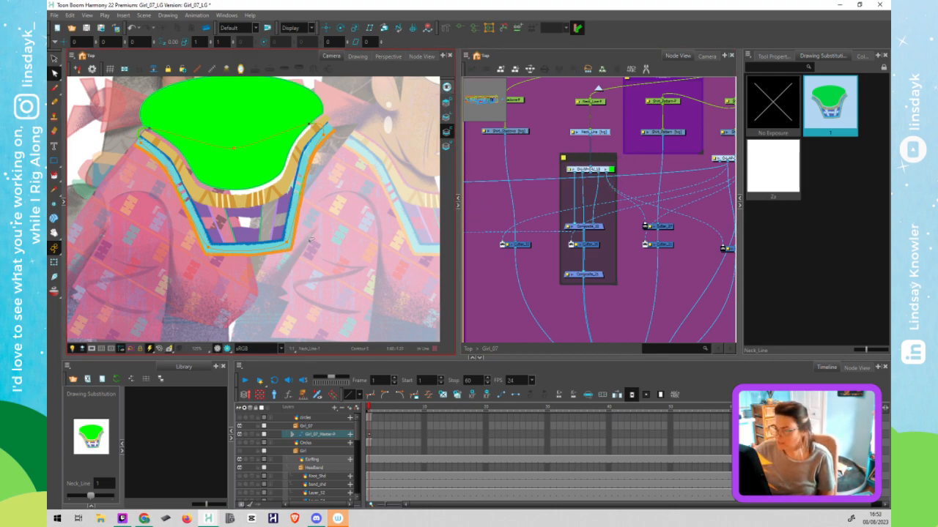
Show only the current art layer, delete the leftover upper outline, and fill the reshaped collar outline with dark maroon
{"action": "left_click", "coordinate": [447, 88]}
{"action": "key", "text": "alt+s"}
{"action": "left_click", "coordinate": [324, 100]}
{"action": "key", "text": "Delete"}
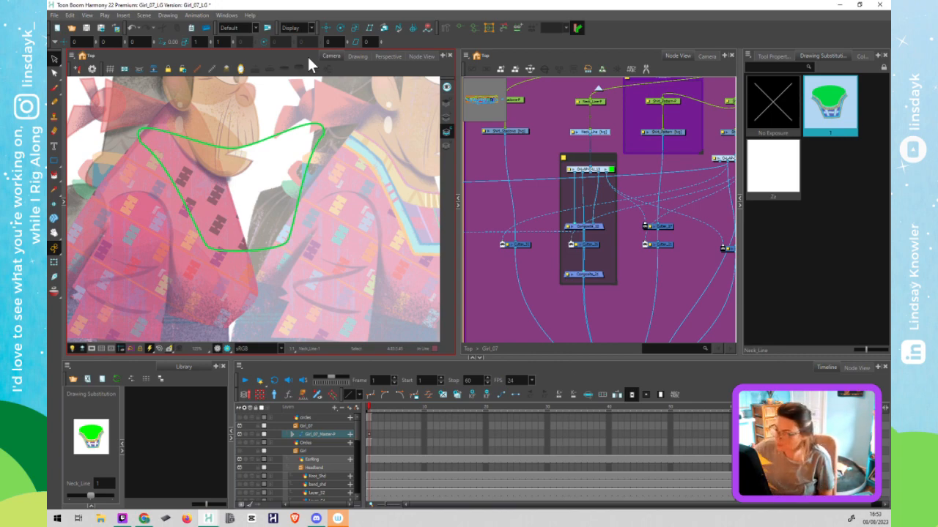
{"action": "left_click", "coordinate": [218, 212]}
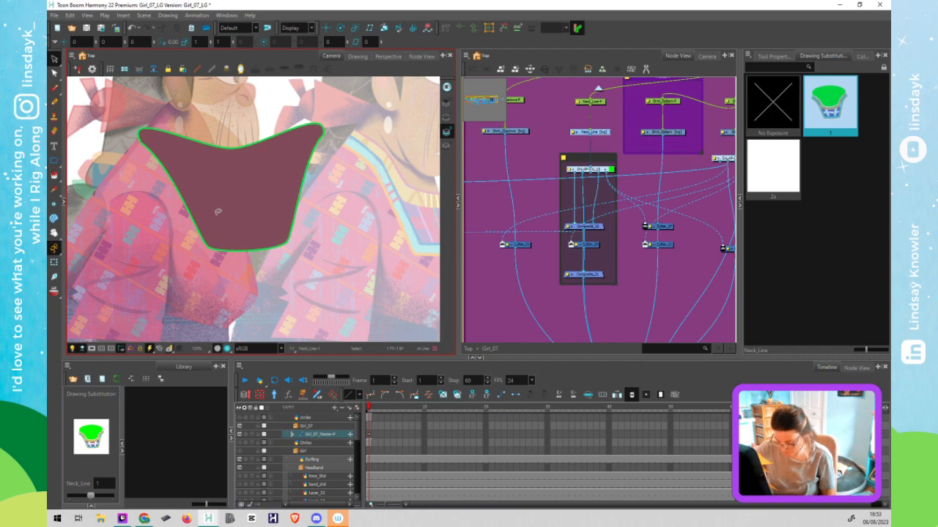
Recolour the entire maroon collar shape and its outline with the Cutter swatch, and return to the Transform tool
{"action": "key", "text": "ctrl+a"}
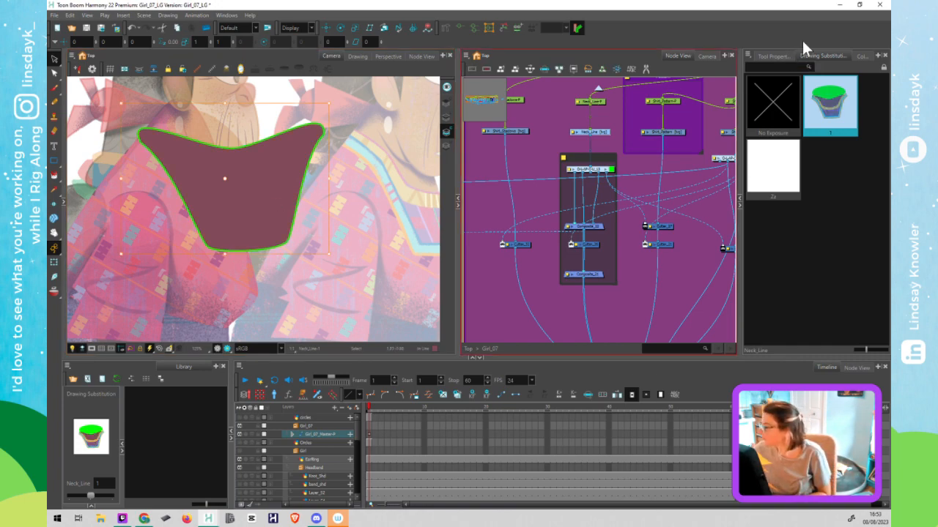
{"action": "left_click", "coordinate": [774, 57]}
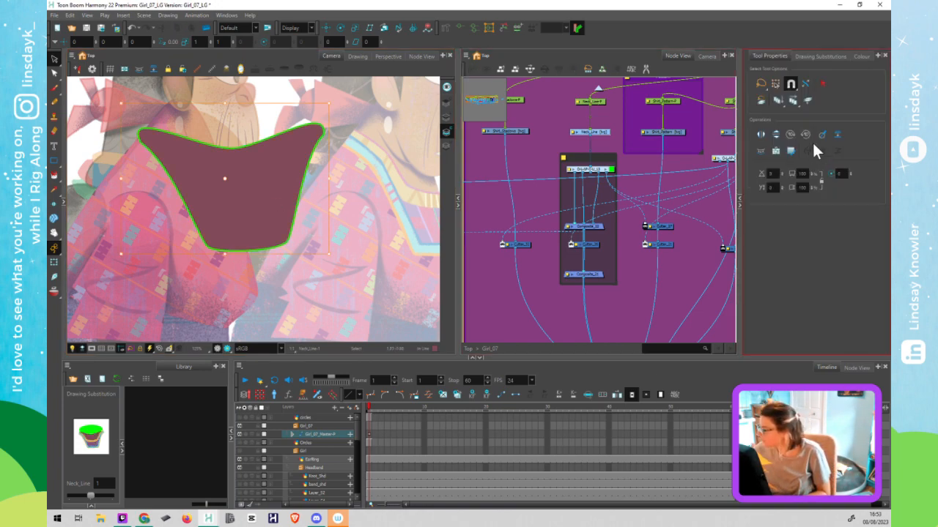
{"action": "left_click", "coordinate": [861, 57]}
{"action": "left_click", "coordinate": [788, 179]}
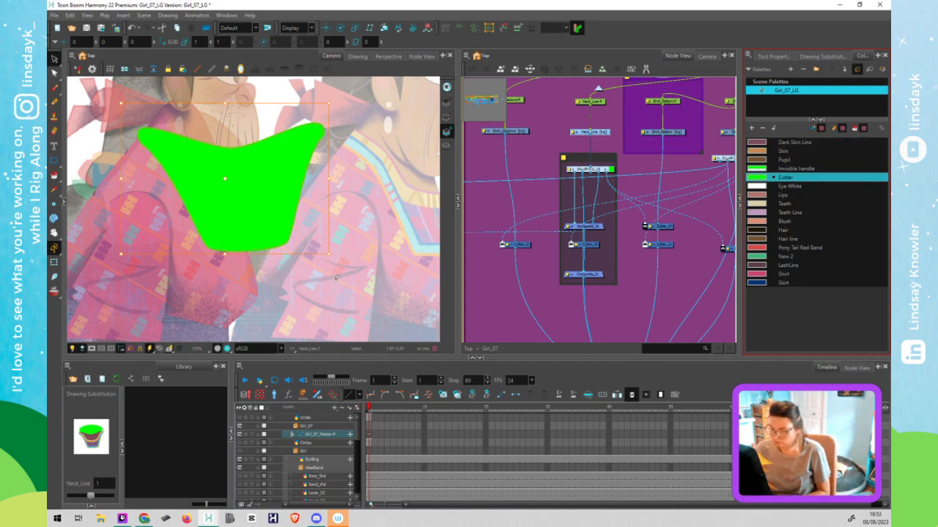
{"action": "key", "text": "shift+t"}
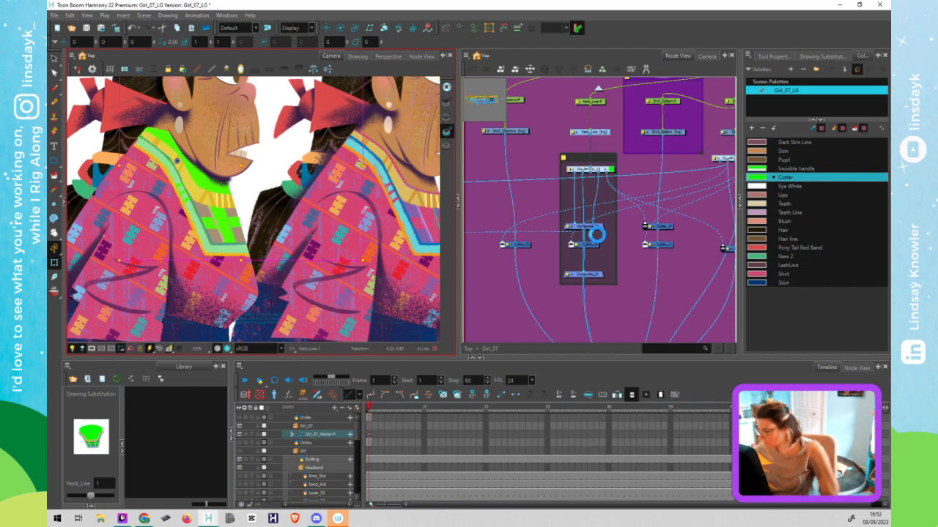
Disconnect the collar base output of the Neck_Line group from its composite and move the two Shirt_Pattern cutters lower
{"action": "left_click", "coordinate": [605, 182]}
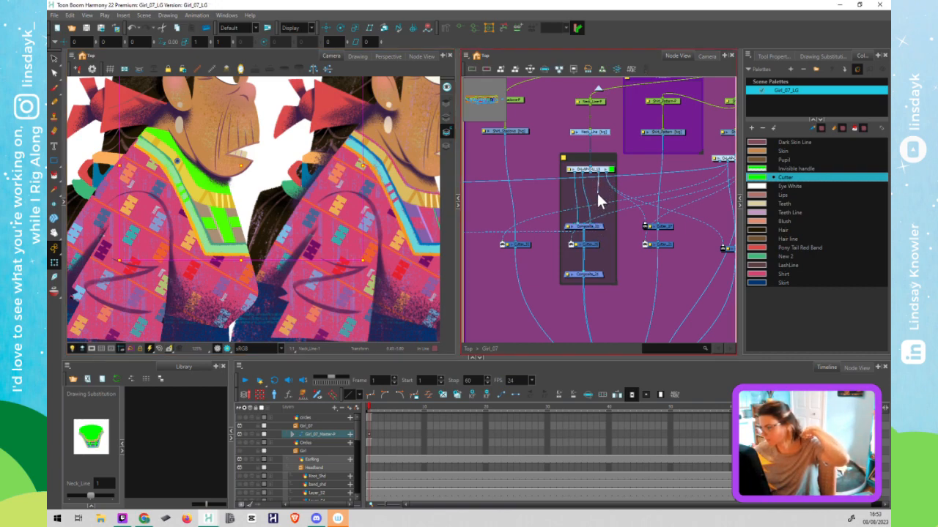
{"action": "left_click_drag", "start_coordinate": [599, 191], "coordinate": [599, 190]}
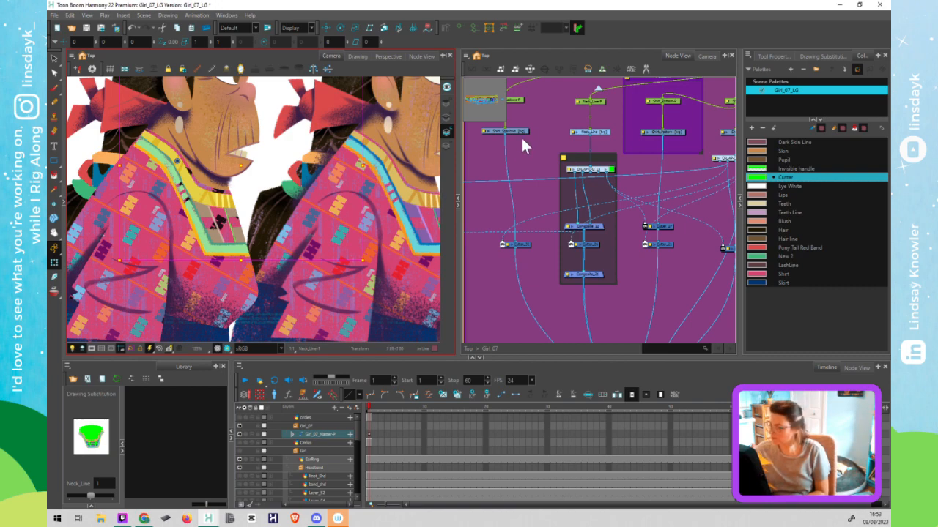
{"action": "left_click", "coordinate": [677, 131]}
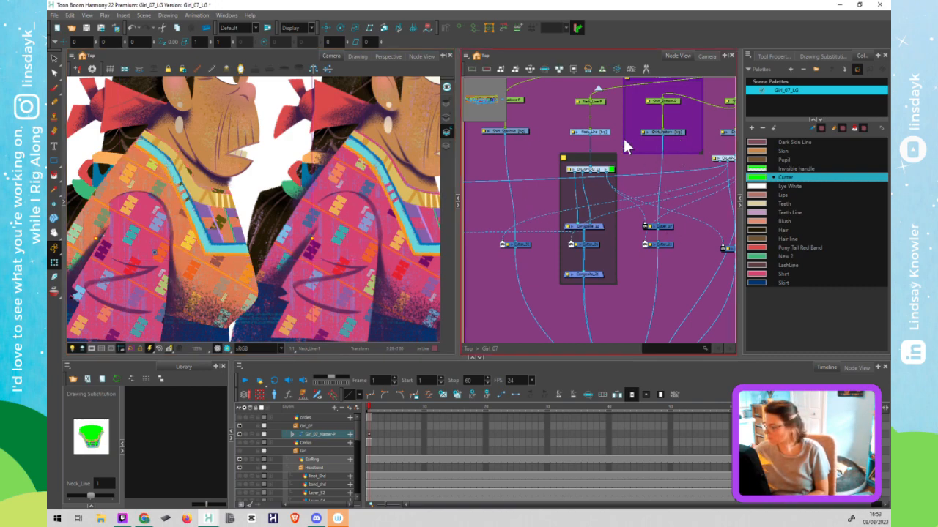
{"action": "left_click", "coordinate": [666, 226]}
{"action": "left_click", "coordinate": [668, 242], "text": "ctrl"}
{"action": "left_click_drag", "start_coordinate": [667, 231], "coordinate": [669, 252]}
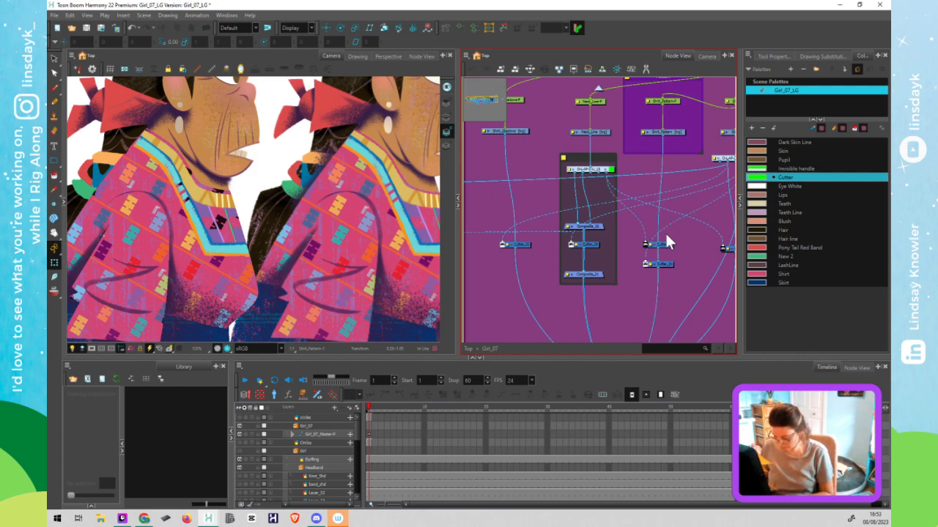
Add a Composite node above the Shirt_Pattern cutters and route two Neck_Line group outputs through it into the upper cutter's matte
{"action": "key", "text": "ctrl+h"}
{"action": "left_click_drag", "start_coordinate": [690, 229], "coordinate": [658, 225]}
{"action": "left_click_drag", "start_coordinate": [598, 173], "coordinate": [641, 224]}
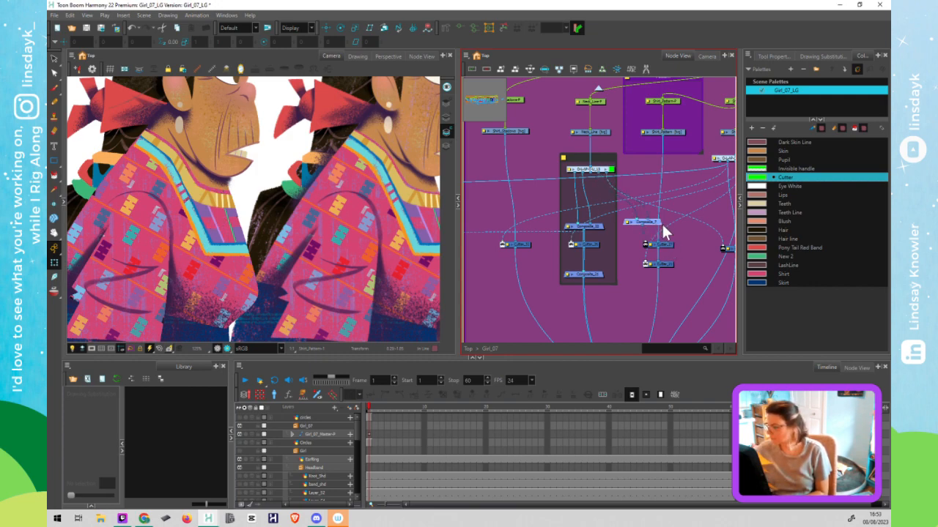
{"action": "key", "text": "ctrl+z"}
Try moving the Neck_Line collar to test the new cutter connection, and undo the move
{"action": "left_click", "coordinate": [222, 249]}
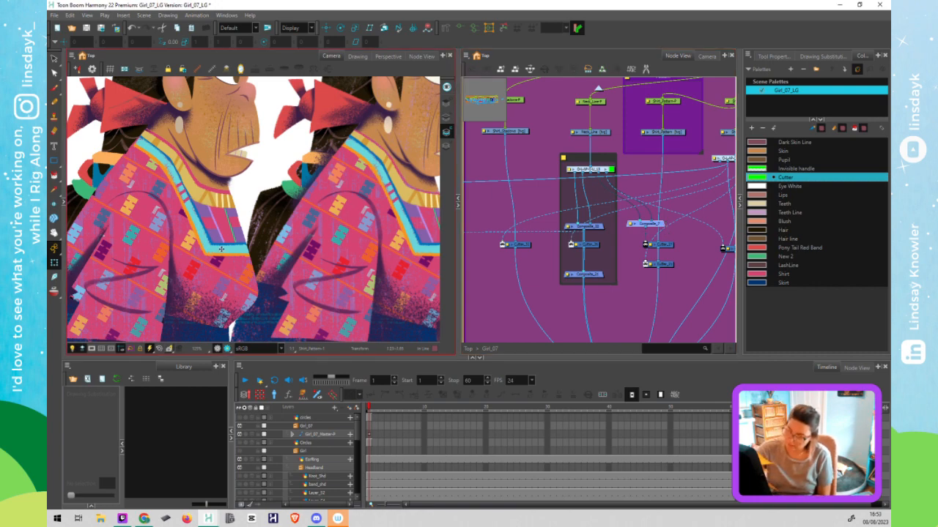
{"action": "left_click", "coordinate": [221, 249]}
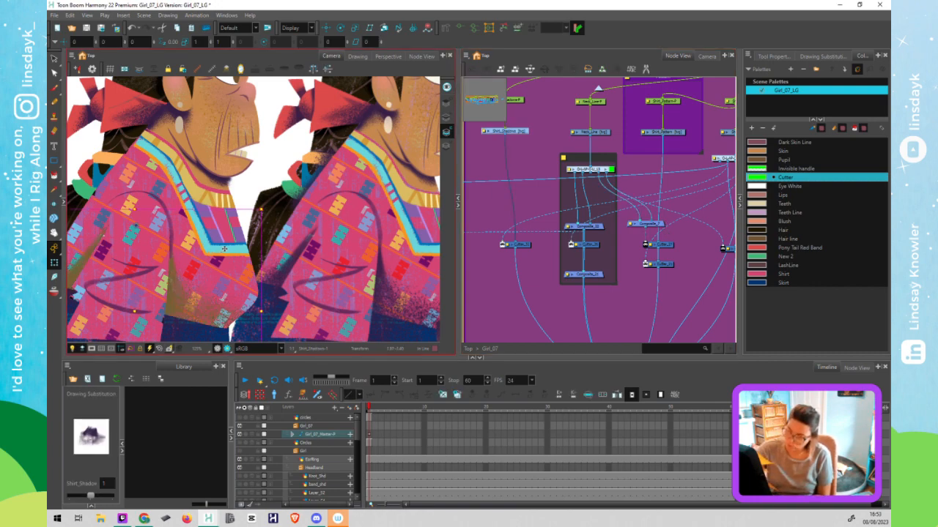
{"action": "left_click", "coordinate": [222, 199]}
{"action": "left_click_drag", "start_coordinate": [229, 199], "coordinate": [237, 196]}
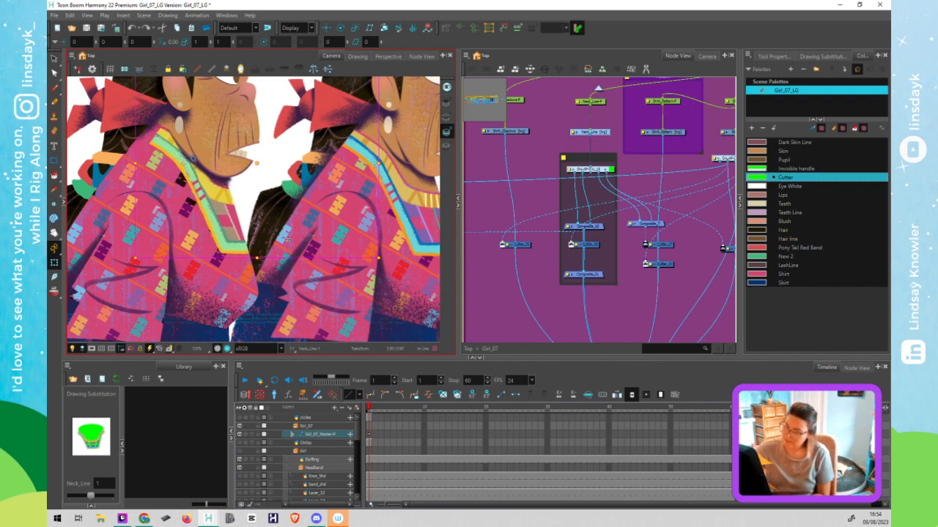
{"action": "key", "text": "ctrl+z"}
Select the Shirt_Pattern drawing and make its line art layer current for editing with the Select tool
{"action": "left_click", "coordinate": [672, 133]}
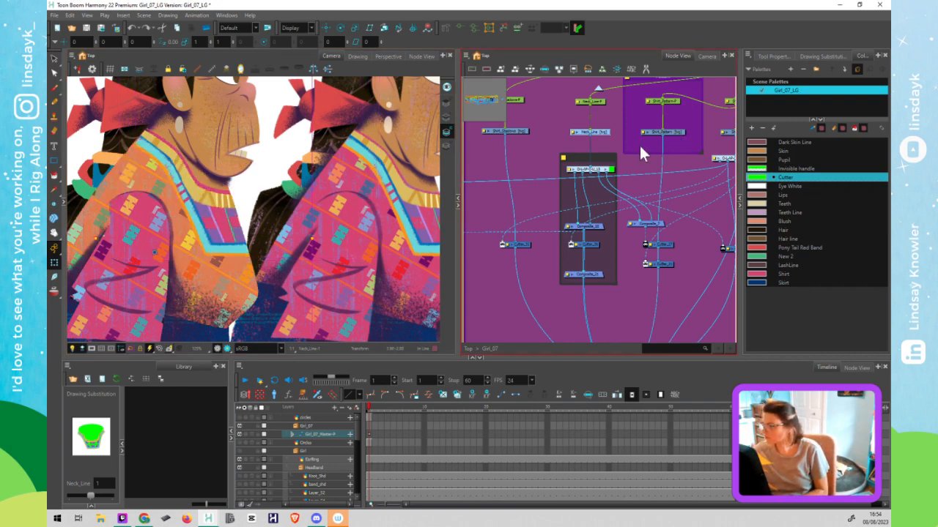
{"action": "left_click", "coordinate": [227, 244]}
{"action": "key", "text": "alt+s"}
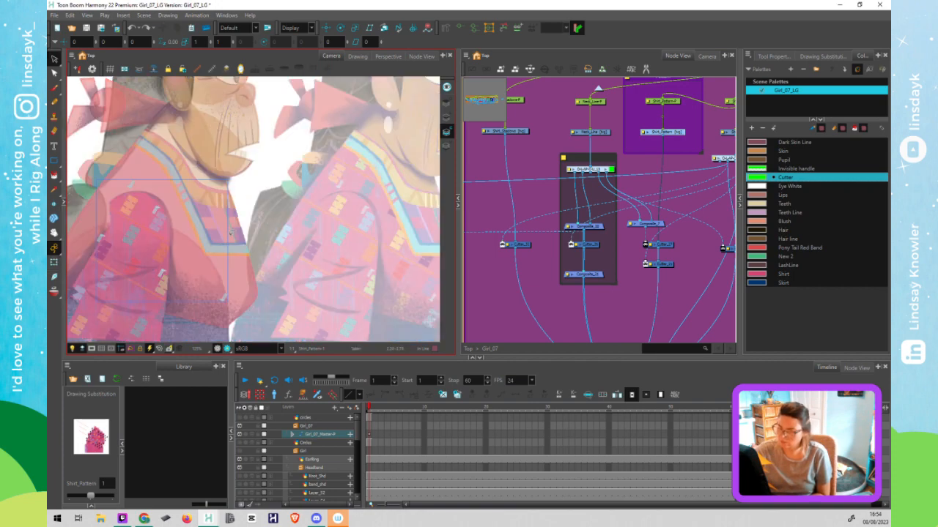
{"action": "left_click", "coordinate": [446, 119]}
{"action": "left_click_drag", "start_coordinate": [228, 260], "coordinate": [359, 206]}
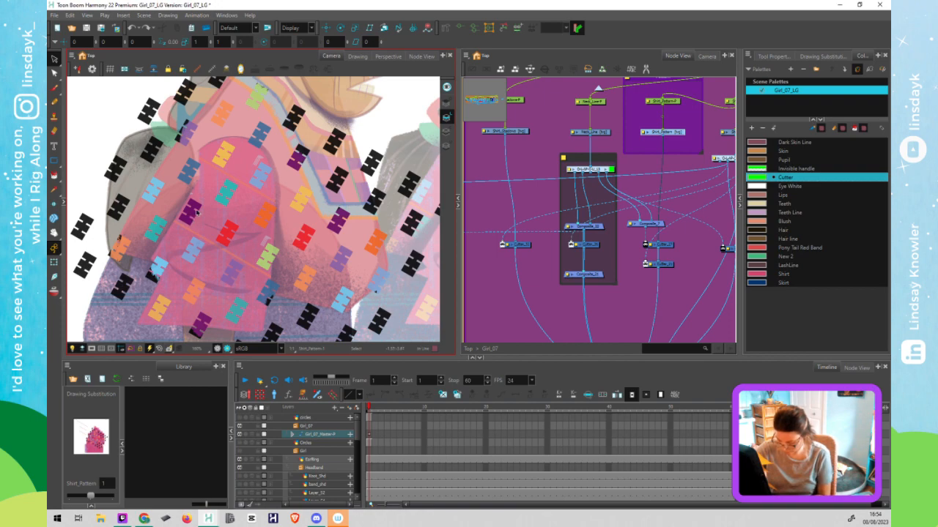
Cut out the light blue H motif near the shirt hem and place a copy at the collar's lower front corner
{"action": "key", "text": "alt+t"}
{"action": "mouse_move", "coordinate": [193, 192]}
{"action": "left_mouse_down"}
{"action": "mouse_move", "coordinate": [174, 219]}
{"action": "mouse_move", "coordinate": [205, 198]}
{"action": "mouse_move", "coordinate": [209, 226]}
{"action": "mouse_move", "coordinate": [196, 217]}
{"action": "left_mouse_up"}
{"action": "left_click", "coordinate": [303, 161]}
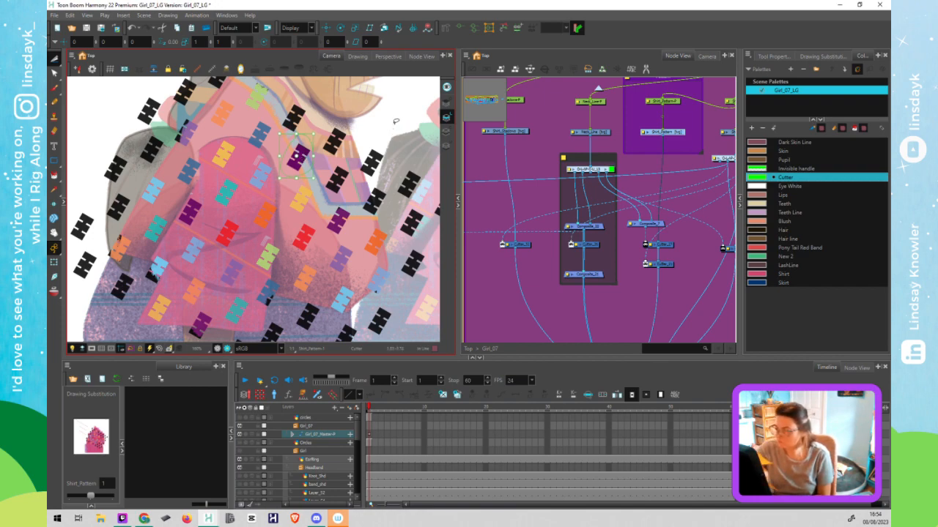
{"action": "key", "text": "ctrl+a"}
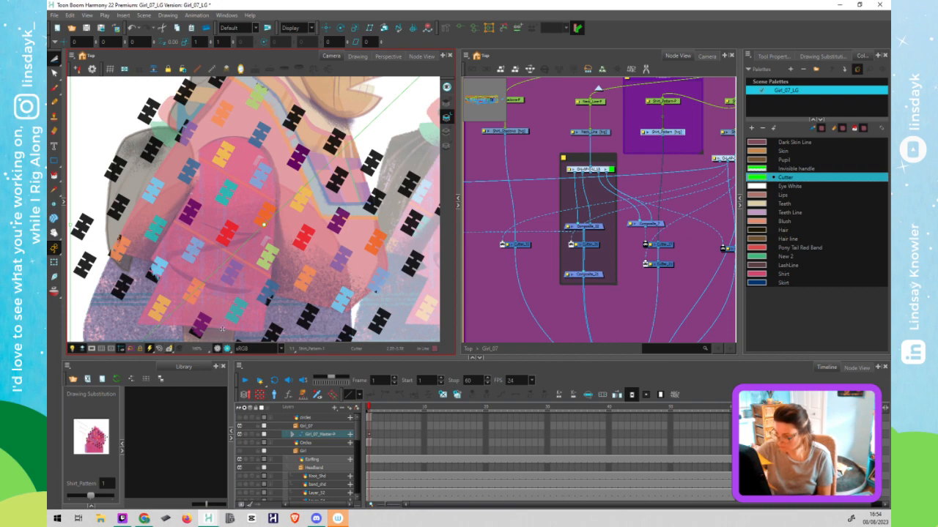
{"action": "left_click_drag", "start_coordinate": [299, 284], "coordinate": [228, 197]}
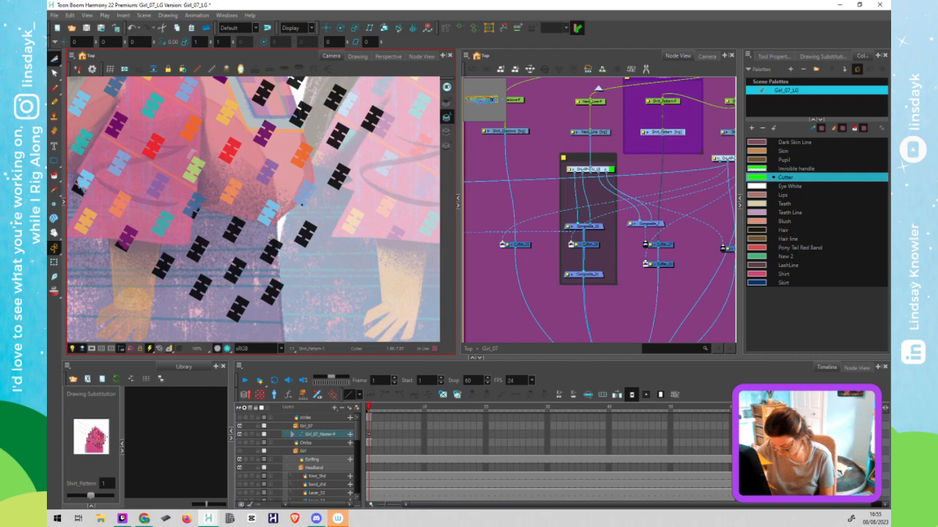
{"action": "mouse_move", "coordinate": [266, 230]}
{"action": "left_mouse_down"}
{"action": "mouse_move", "coordinate": [255, 202]}
{"action": "mouse_move", "coordinate": [279, 224]}
{"action": "left_mouse_up"}
{"action": "left_click_drag", "start_coordinate": [323, 199], "coordinate": [331, 251]}
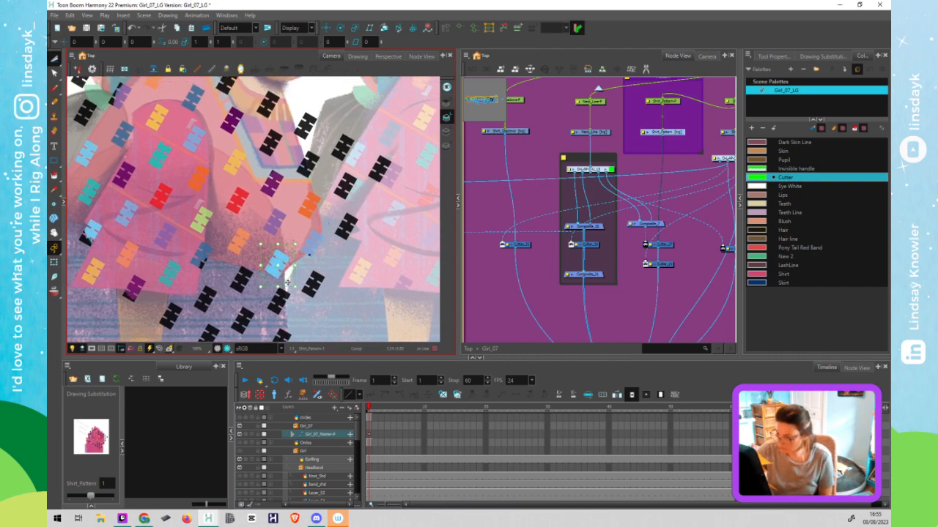
{"action": "key", "text": "Delete"}
{"action": "left_click_drag", "start_coordinate": [304, 150], "coordinate": [319, 164]}
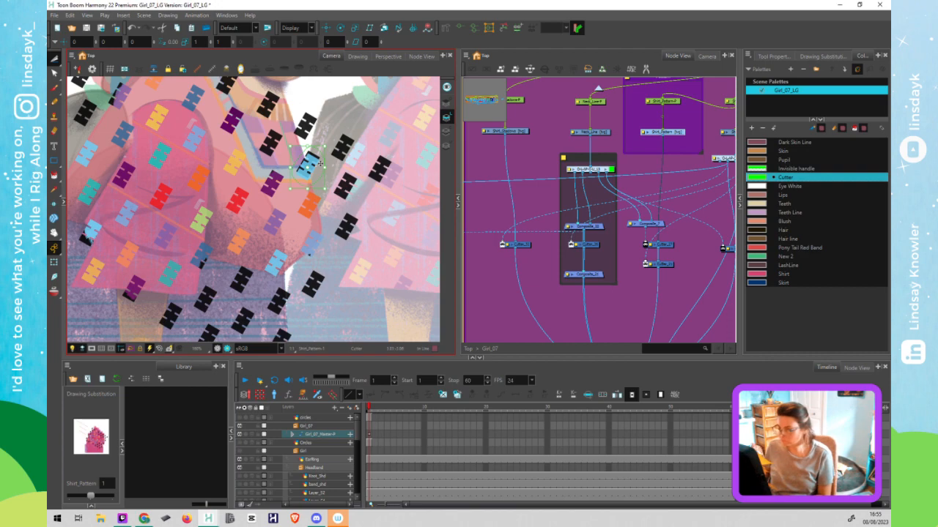
{"action": "key", "text": "Up"}
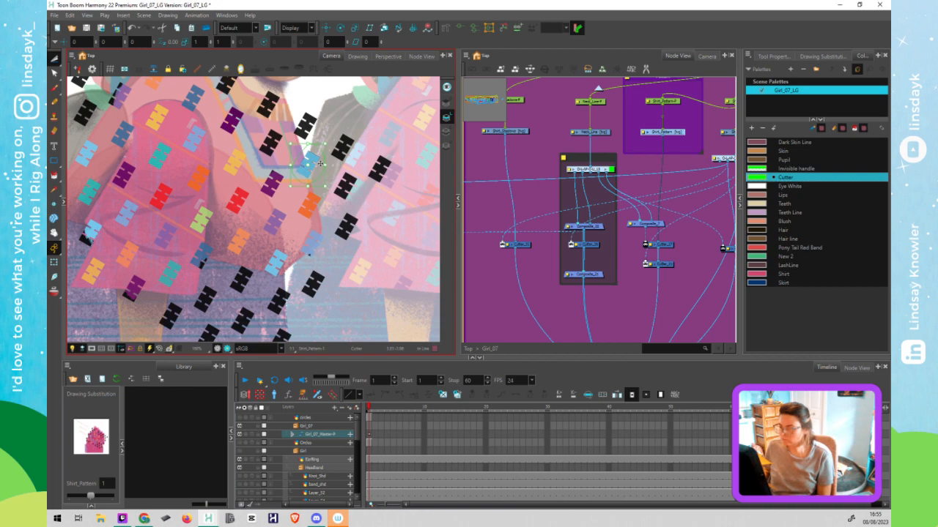
{"action": "left_click", "coordinate": [395, 240]}
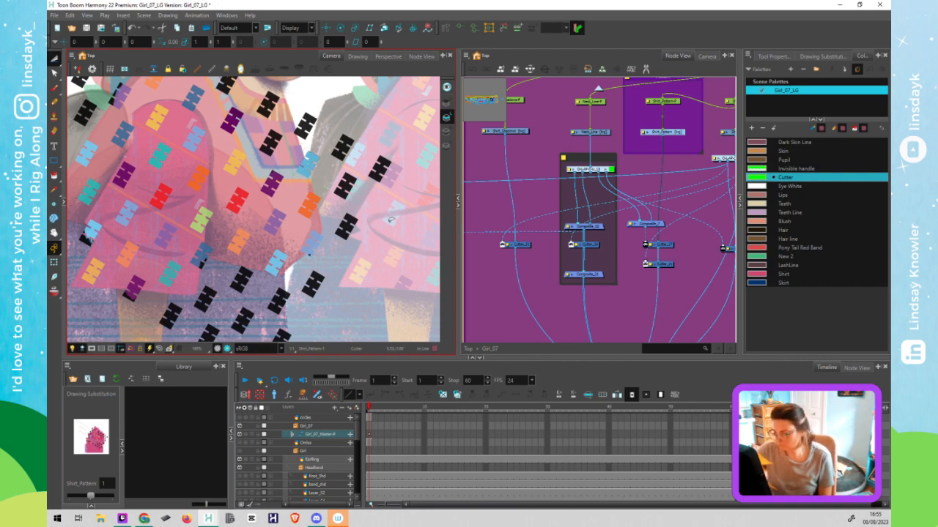
Lasso the light green H motif on the shirt with the Cutter tool and place a copy inside the collar opening
{"action": "scroll", "coordinate": [309, 157], "scroll_direction": "up", "scroll_amount": 1}
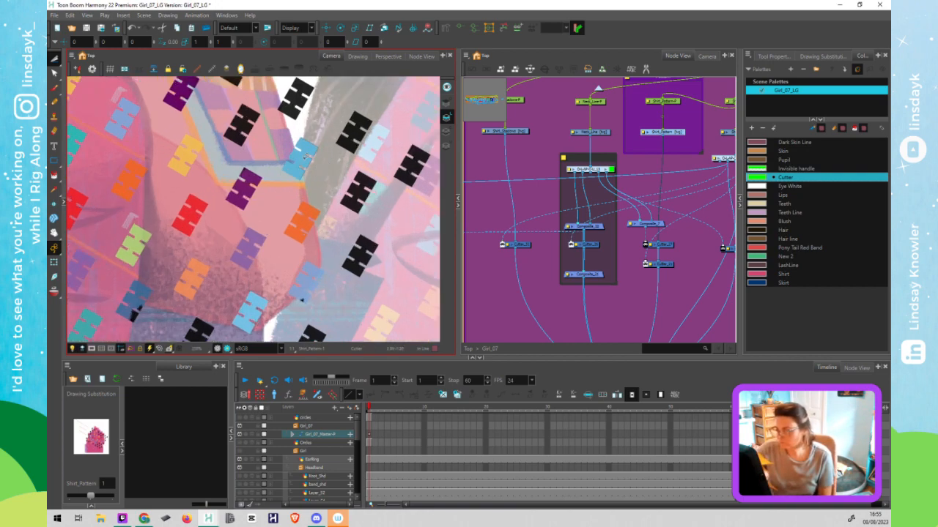
{"action": "scroll", "coordinate": [307, 156], "scroll_direction": "up", "scroll_amount": 3}
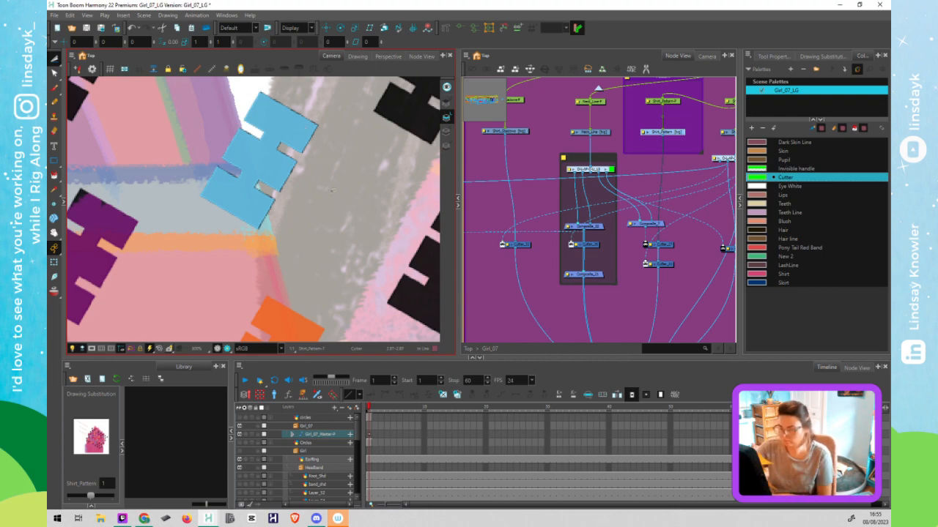
{"action": "scroll", "coordinate": [341, 203], "scroll_direction": "down", "scroll_amount": 6}
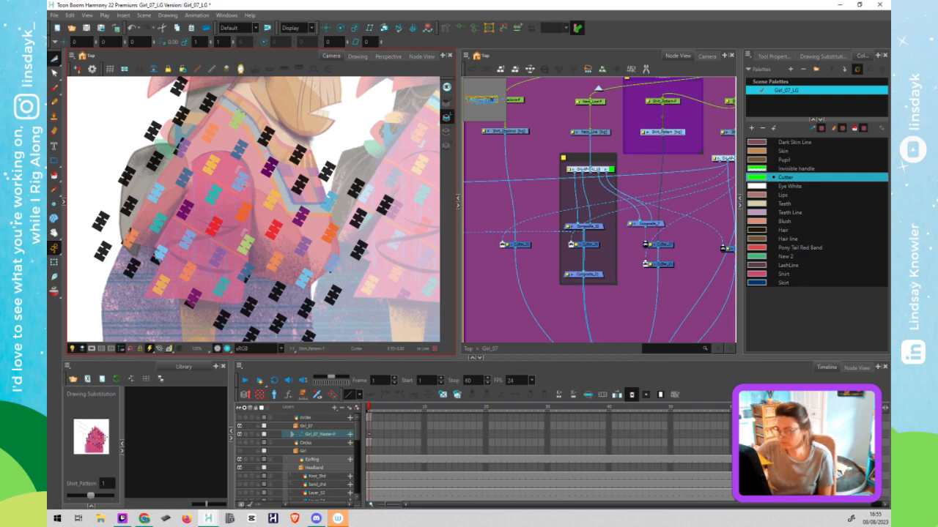
{"action": "scroll", "coordinate": [311, 213], "scroll_direction": "up", "scroll_amount": 3}
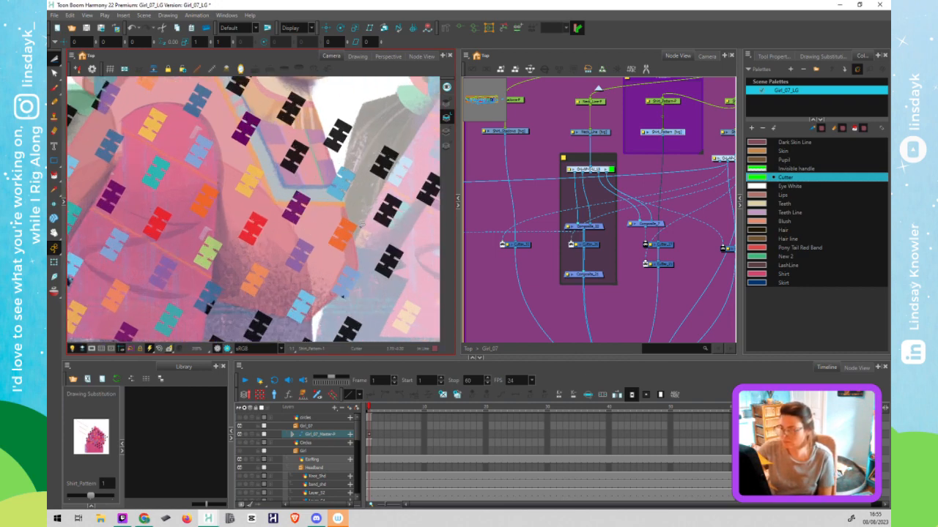
{"action": "scroll", "coordinate": [361, 224], "scroll_direction": "down", "scroll_amount": 3}
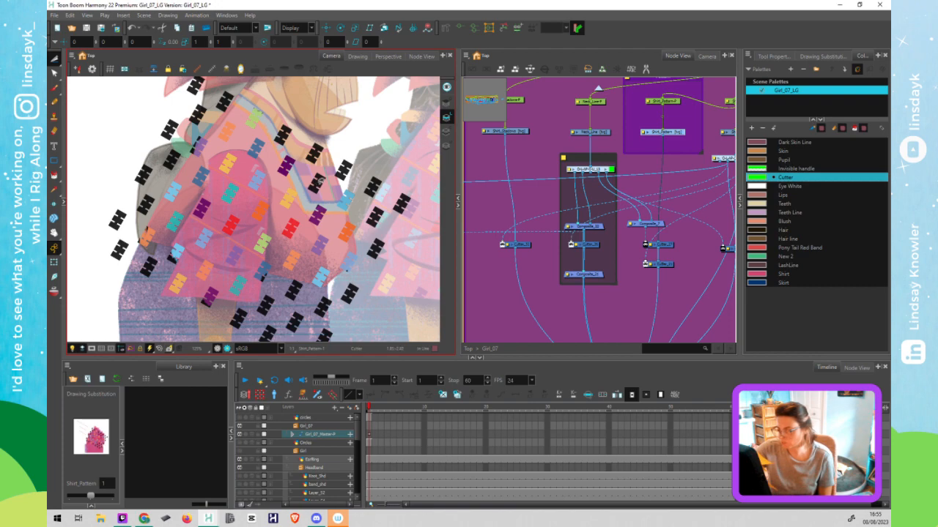
{"action": "scroll", "coordinate": [269, 256], "scroll_direction": "up", "scroll_amount": 4}
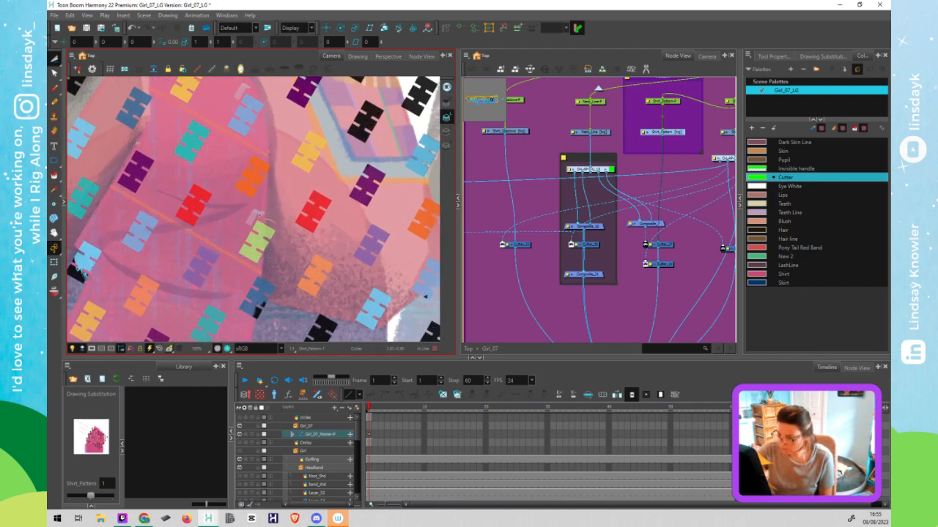
{"action": "mouse_move", "coordinate": [253, 220]}
{"action": "left_mouse_down"}
{"action": "mouse_move", "coordinate": [239, 252]}
{"action": "mouse_move", "coordinate": [263, 264]}
{"action": "mouse_move", "coordinate": [282, 242]}
{"action": "mouse_move", "coordinate": [273, 220]}
{"action": "left_mouse_up"}
{"action": "scroll", "coordinate": [281, 254], "scroll_direction": "down", "scroll_amount": 2}
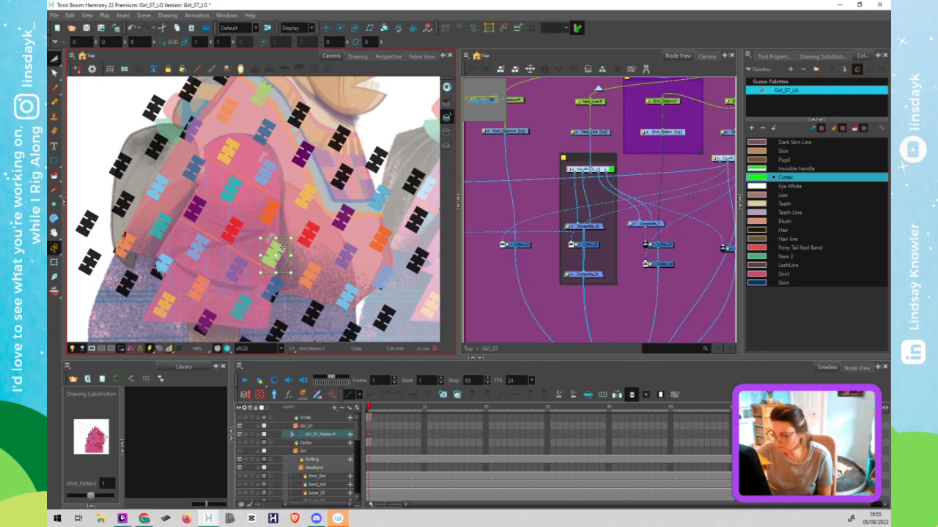
{"action": "left_click_drag", "start_coordinate": [280, 250], "coordinate": [345, 170]}
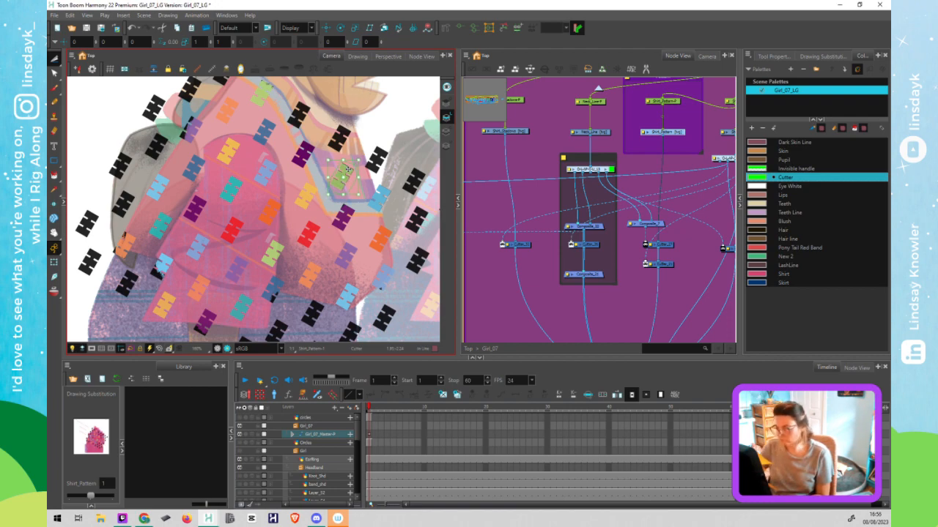
Fine-tune the size and proportions of the green motif copy inside the collar opening
{"action": "scroll", "coordinate": [348, 170], "scroll_direction": "up", "scroll_amount": 2}
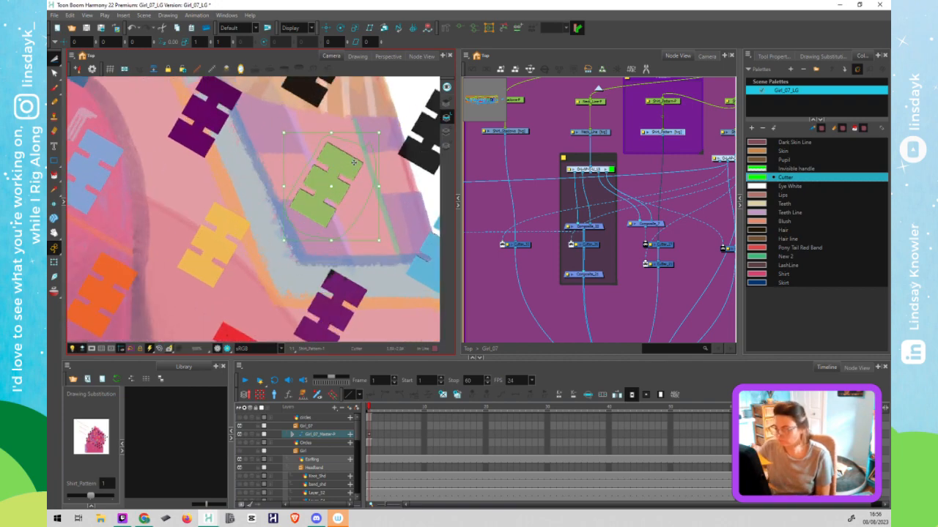
{"action": "scroll", "coordinate": [353, 162], "scroll_direction": "up", "scroll_amount": 1}
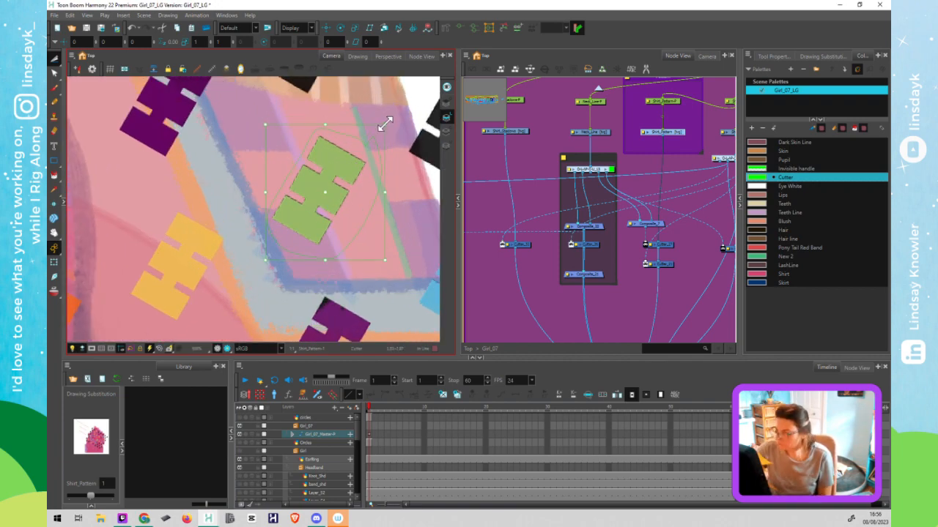
{"action": "left_click_drag", "start_coordinate": [388, 123], "coordinate": [389, 124]}
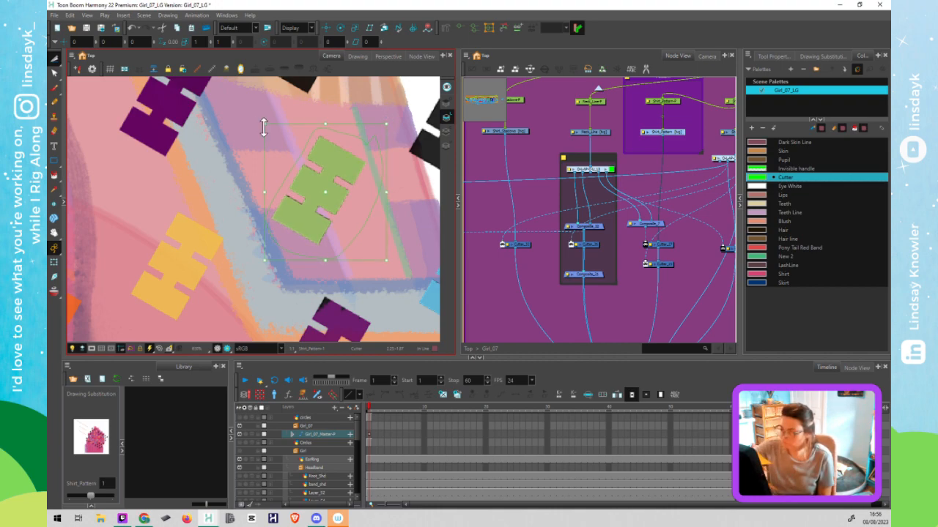
{"action": "left_click_drag", "start_coordinate": [264, 125], "coordinate": [263, 120]}
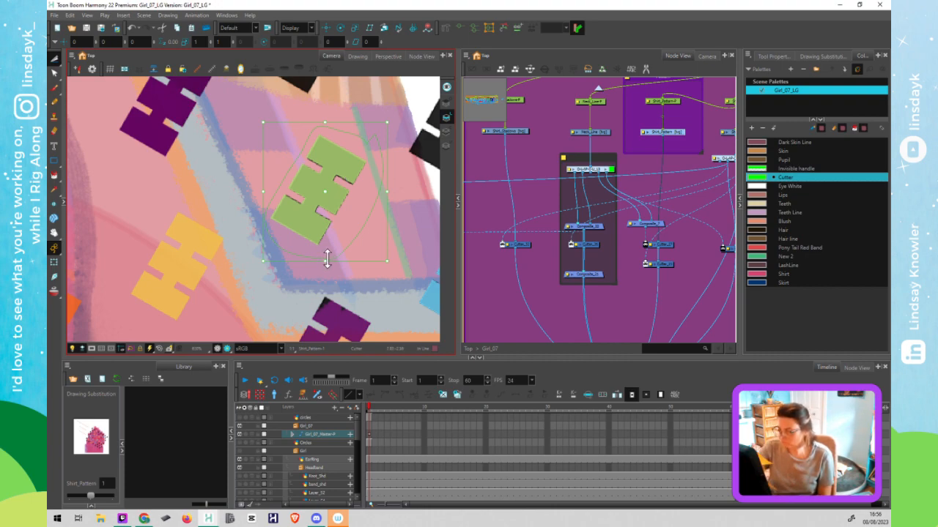
{"action": "left_click_drag", "start_coordinate": [328, 259], "coordinate": [330, 258]}
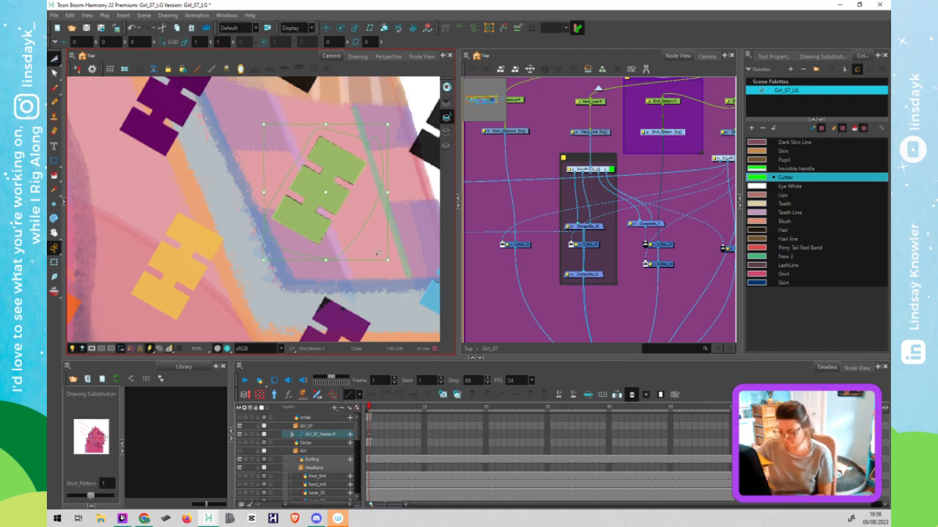
Examine the patterned shirt, collar and ear layers and compare the rigged girl with the reference copy beside her
{"action": "scroll", "coordinate": [368, 247], "scroll_direction": "down", "scroll_amount": 6}
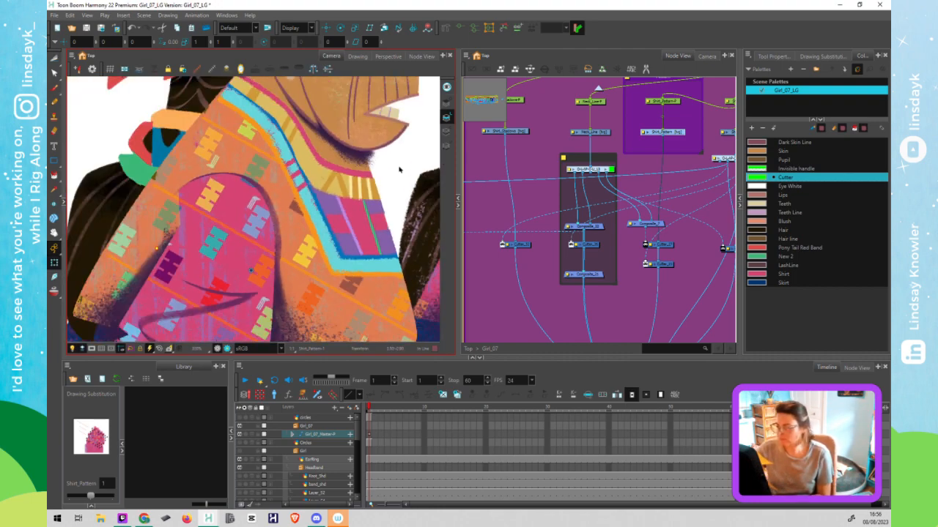
{"action": "scroll", "coordinate": [399, 171], "scroll_direction": "down", "scroll_amount": 1}
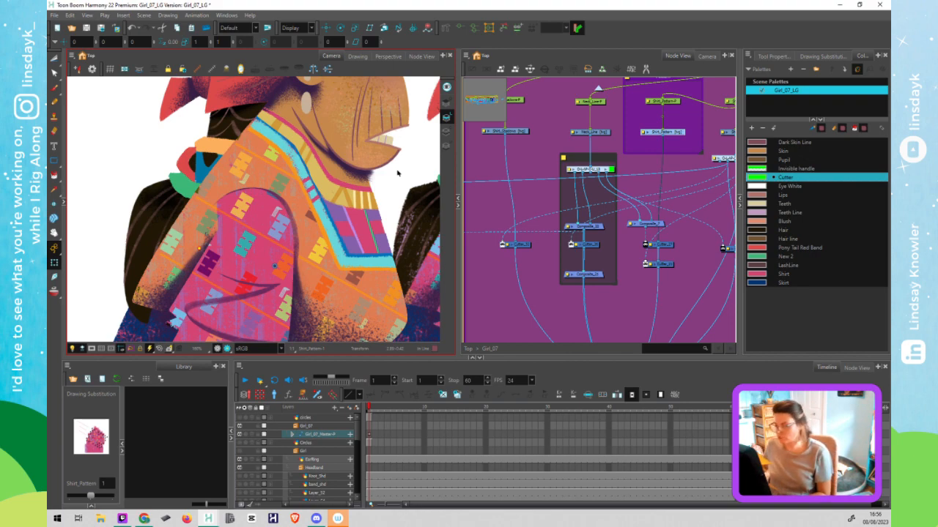
{"action": "left_click", "coordinate": [397, 173]}
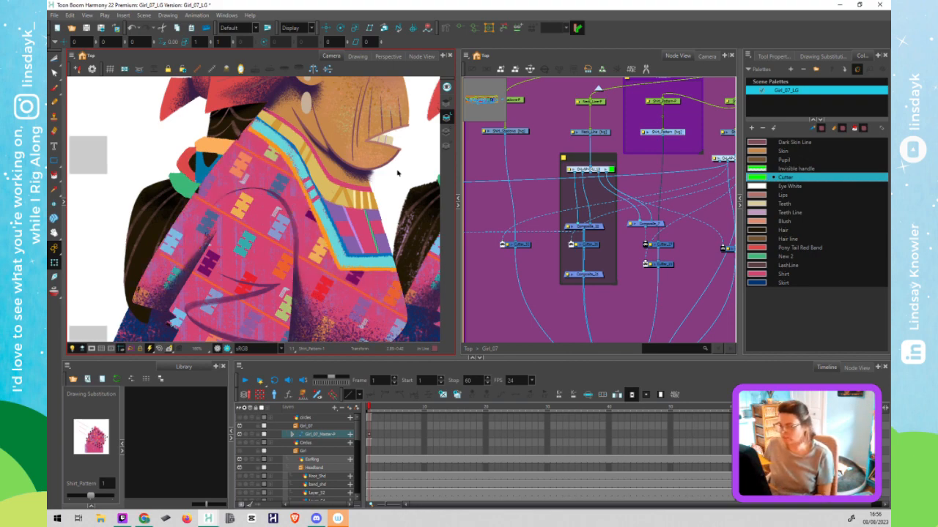
{"action": "left_click", "coordinate": [369, 285]}
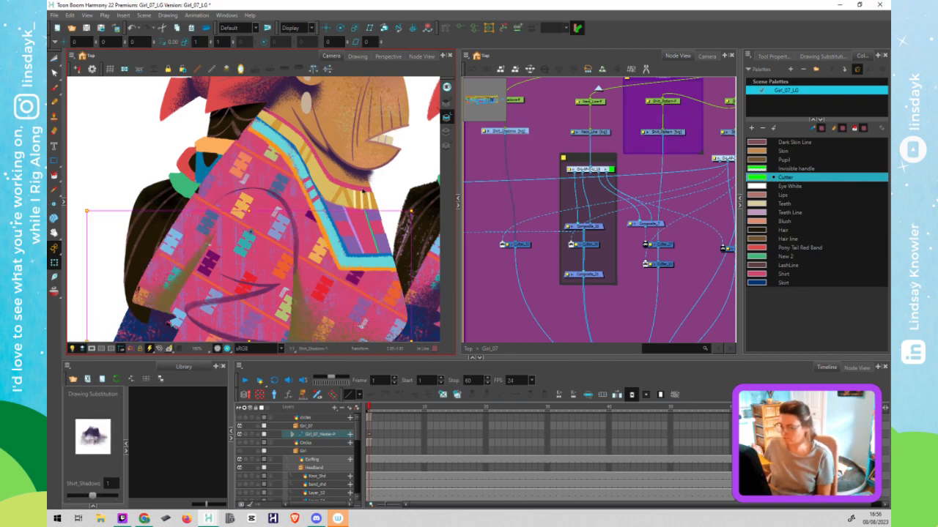
{"action": "left_click", "coordinate": [359, 192]}
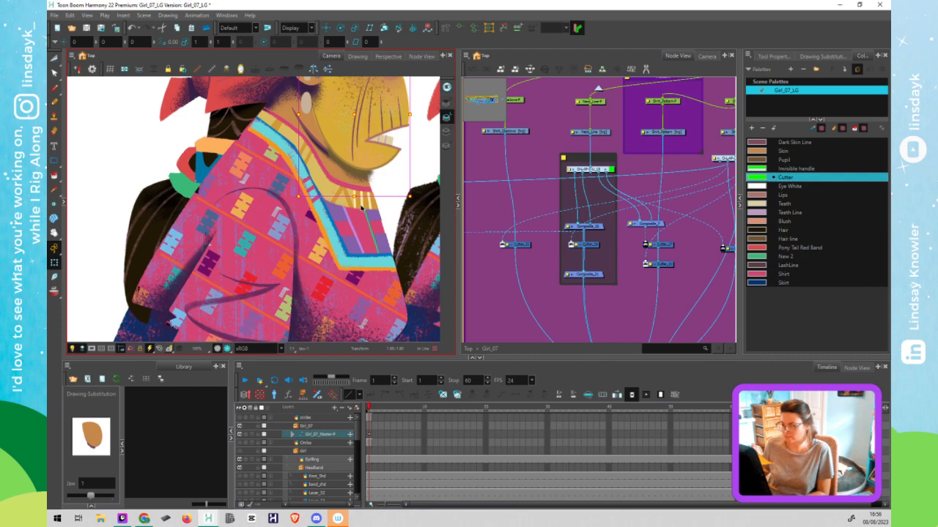
{"action": "left_click", "coordinate": [360, 208]}
{"action": "mouse_move", "coordinate": [398, 276]}
{"action": "left_mouse_down"}
{"action": "mouse_move", "coordinate": [361, 276]}
{"action": "mouse_move", "coordinate": [416, 277]}
{"action": "mouse_move", "coordinate": [385, 277]}
{"action": "left_mouse_up"}
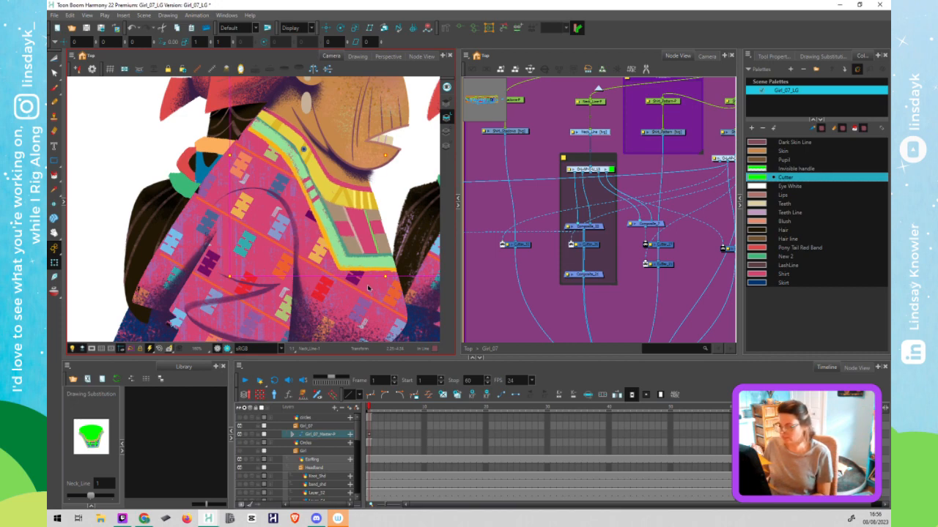
{"action": "key", "text": "1"}
{"action": "left_click_drag", "start_coordinate": [371, 308], "coordinate": [348, 277]}
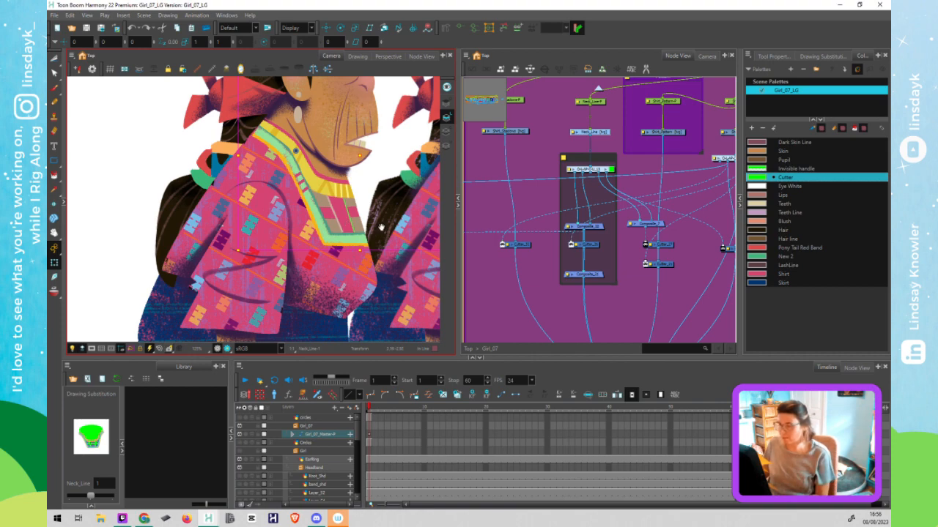
{"action": "left_click_drag", "start_coordinate": [437, 233], "coordinate": [342, 216]}
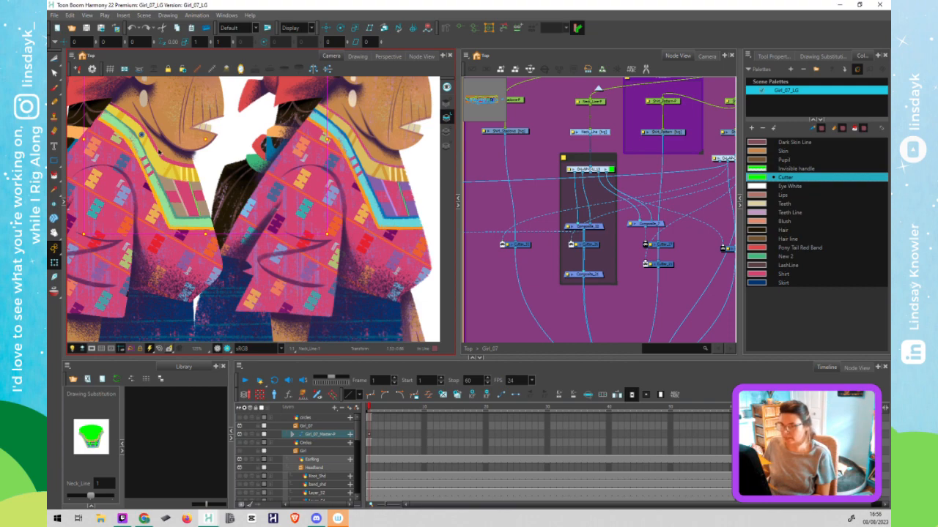
{"action": "scroll", "coordinate": [176, 174], "scroll_direction": "down", "scroll_amount": 3}
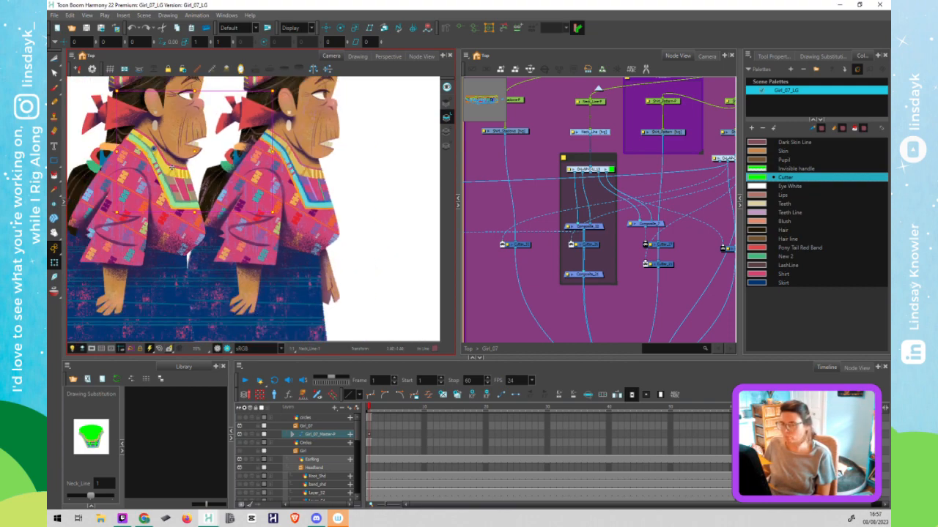
{"action": "scroll", "coordinate": [188, 178], "scroll_direction": "up", "scroll_amount": 2}
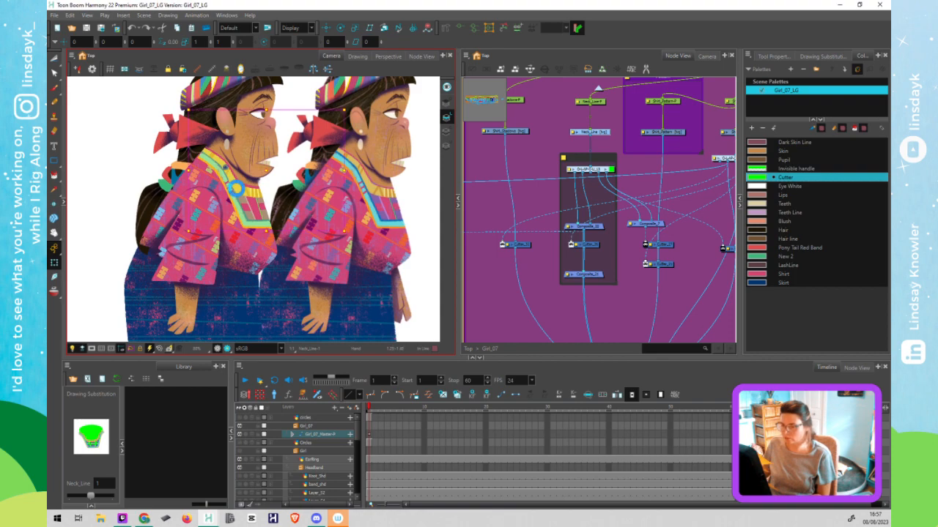
{"action": "left_click", "coordinate": [142, 170]}
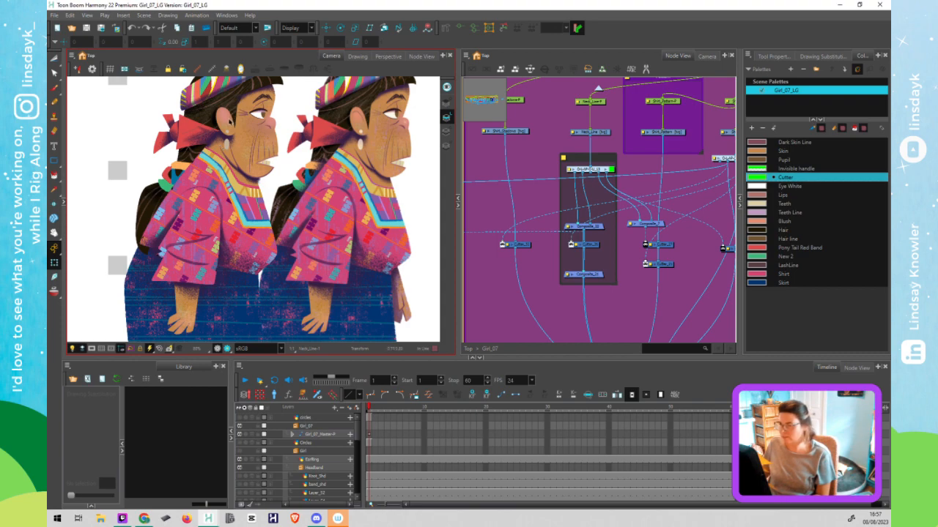
{"action": "left_click", "coordinate": [224, 123]}
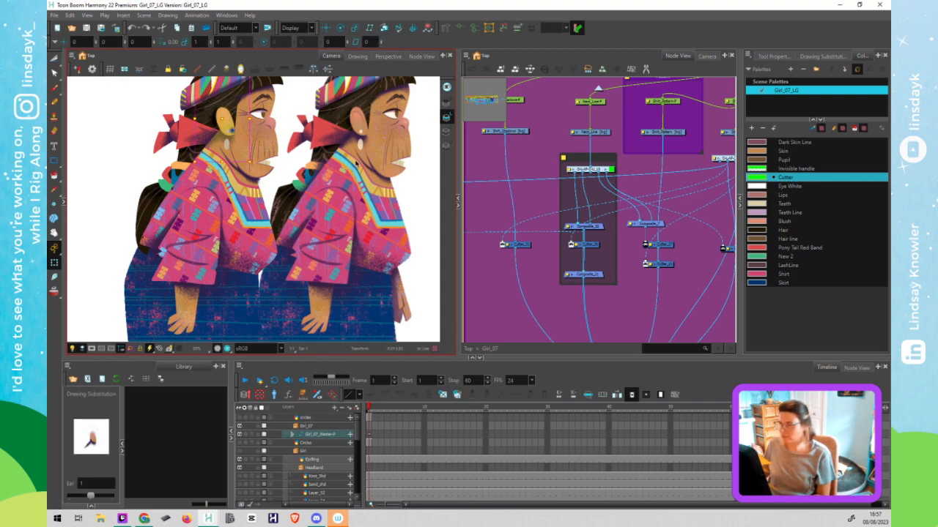
Hide the reference copy of the girl by disabling the top node of its chain at the scene's Top level
{"action": "left_click", "coordinate": [598, 88]}
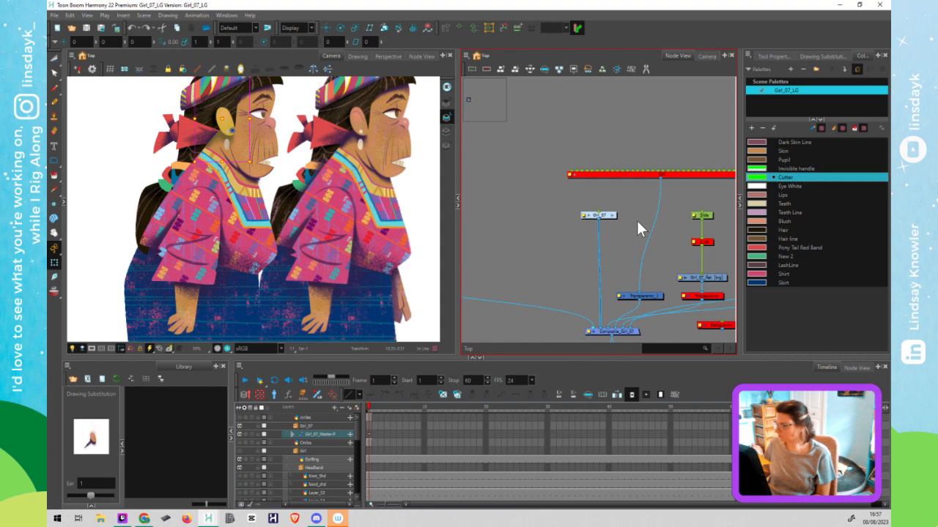
{"action": "left_click", "coordinate": [641, 222]}
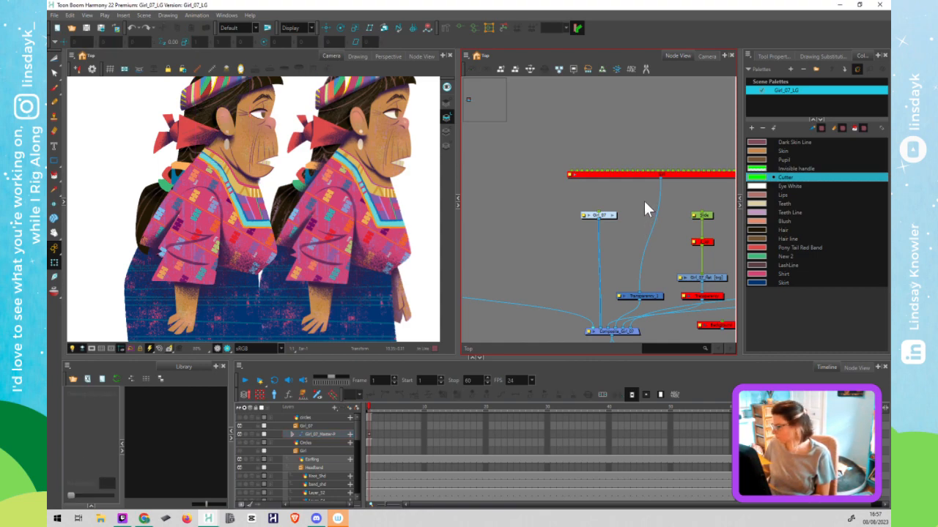
{"action": "left_click", "coordinate": [704, 209]}
{"action": "key", "text": "d"}
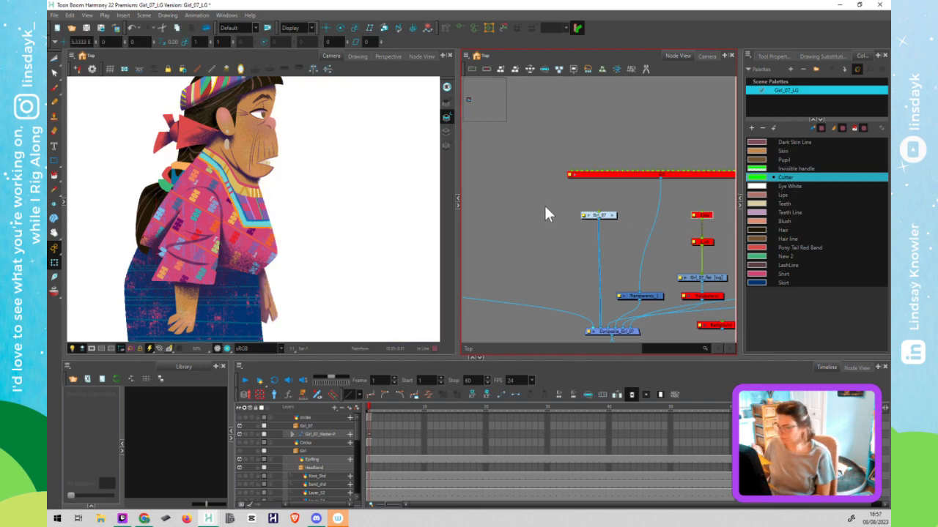
Inspect the girl's ear drawing up close with the Select tool
{"action": "left_click", "coordinate": [228, 121]}
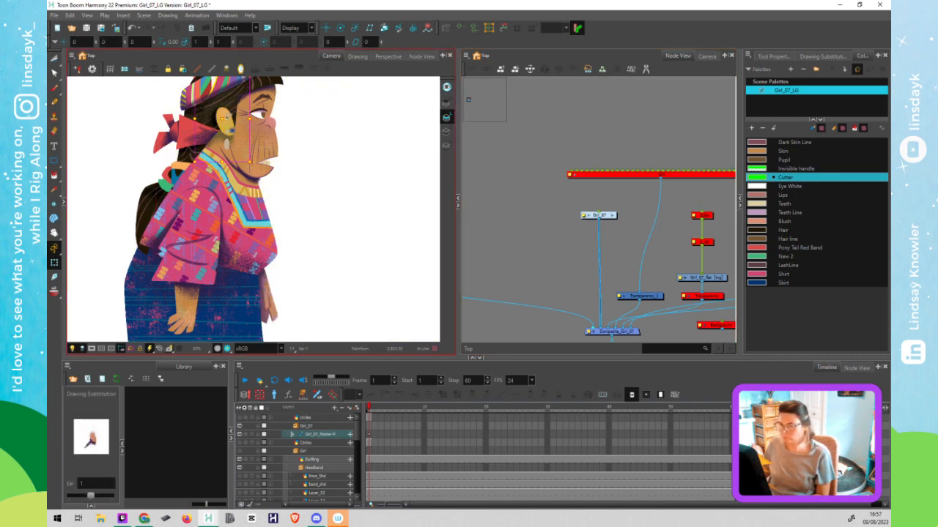
{"action": "key", "text": "alt+s"}
{"action": "scroll", "coordinate": [227, 120], "scroll_direction": "up", "scroll_amount": 3}
{"action": "left_click_drag", "start_coordinate": [226, 119], "coordinate": [276, 195]}
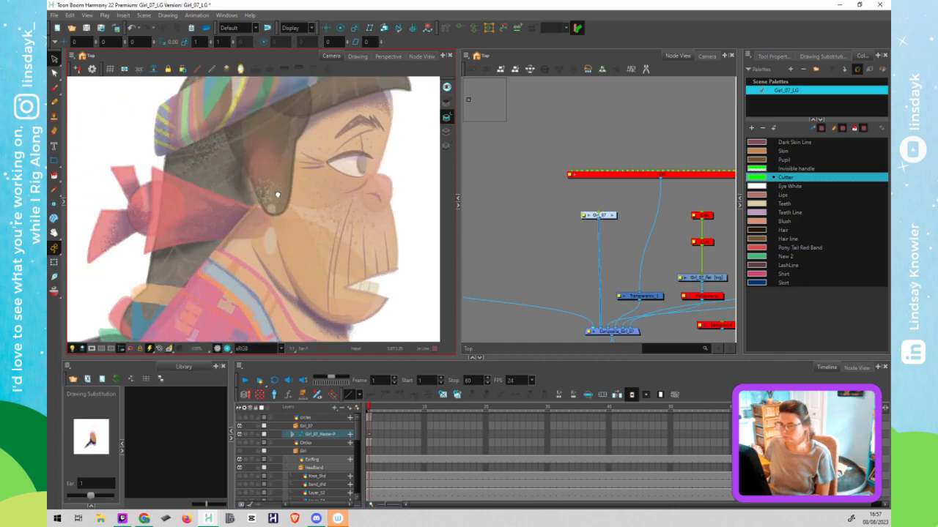
{"action": "left_click", "coordinate": [681, 253]}
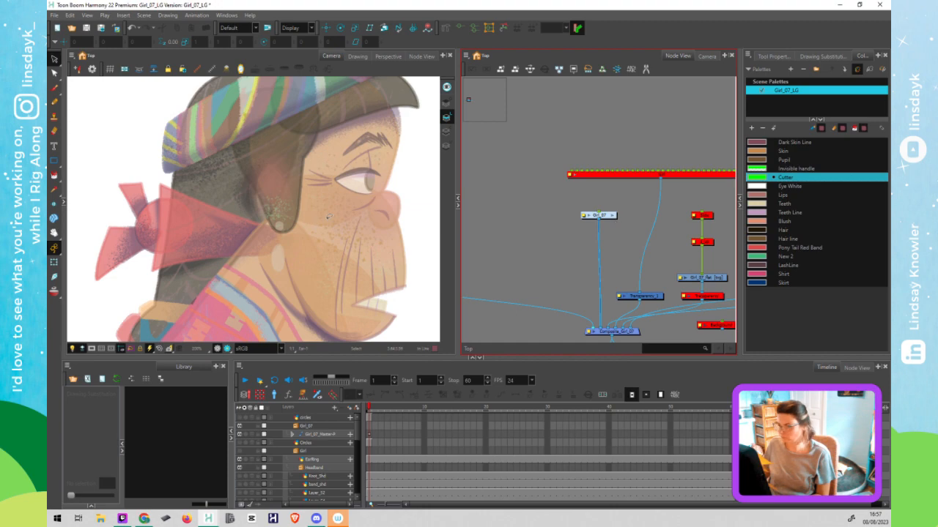
Clear the shading and hair drawings overlapping the girl's face beside the ear, using the Transform tool to pick them
{"action": "key", "text": "shift+t"}
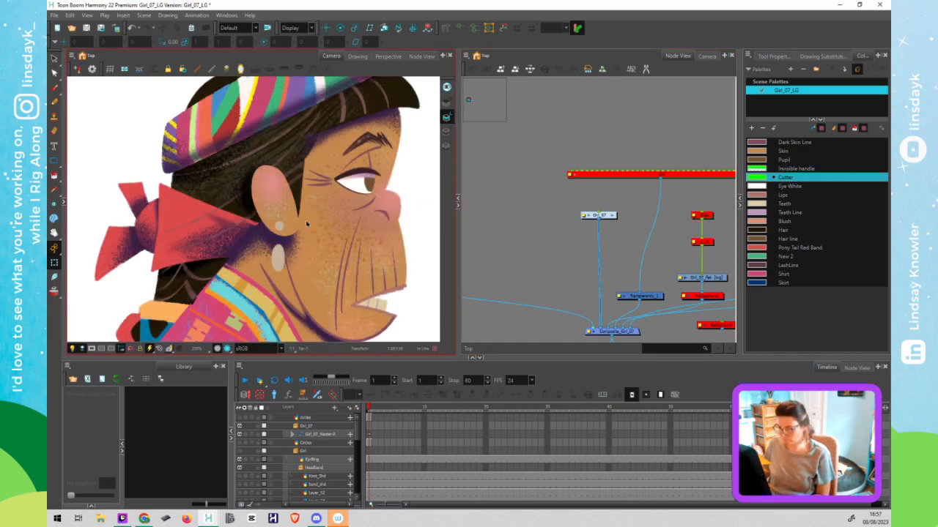
{"action": "left_click", "coordinate": [307, 224]}
{"action": "left_click", "coordinate": [307, 224]}
{"action": "left_click", "coordinate": [292, 195]}
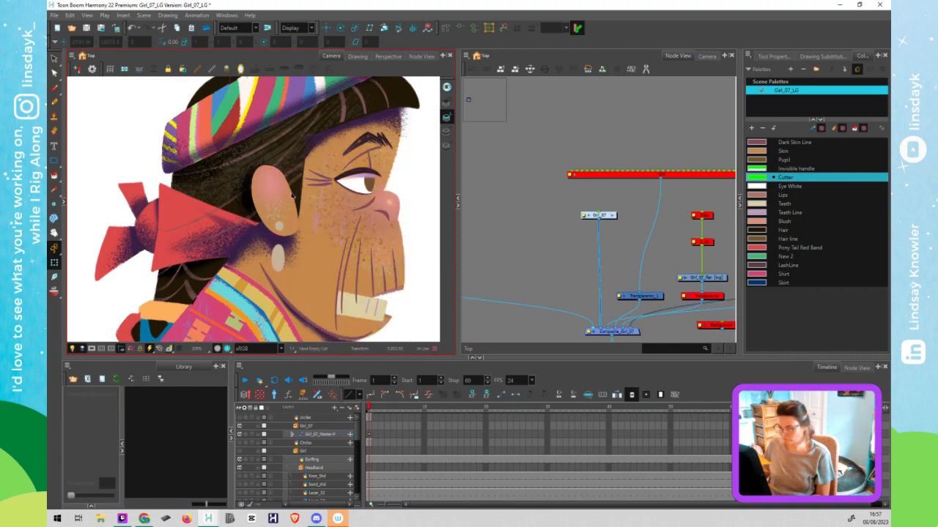
{"action": "left_click", "coordinate": [297, 195]}
{"action": "key", "text": "Delete"}
{"action": "left_click", "coordinate": [296, 194]}
{"action": "key", "text": "Delete"}
{"action": "left_click", "coordinate": [288, 167]}
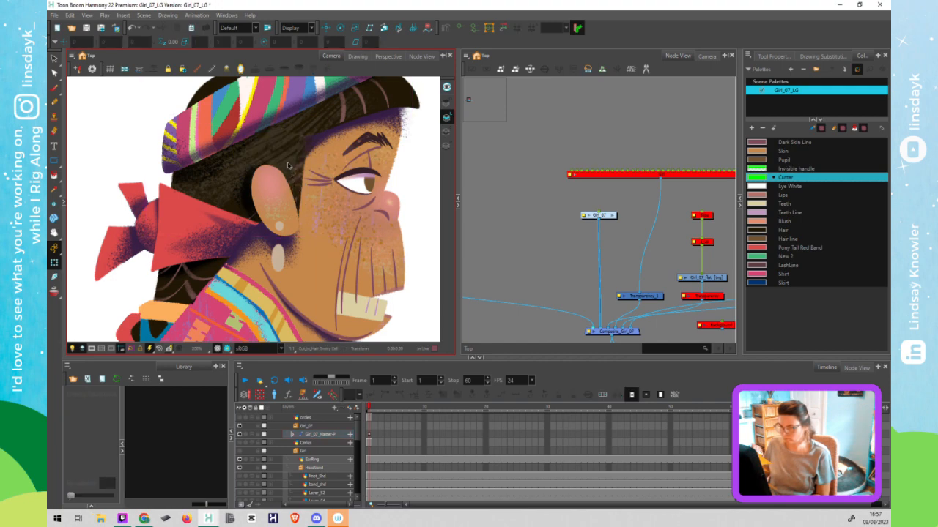
{"action": "left_click", "coordinate": [288, 167]}
{"action": "left_click", "coordinate": [288, 168]}
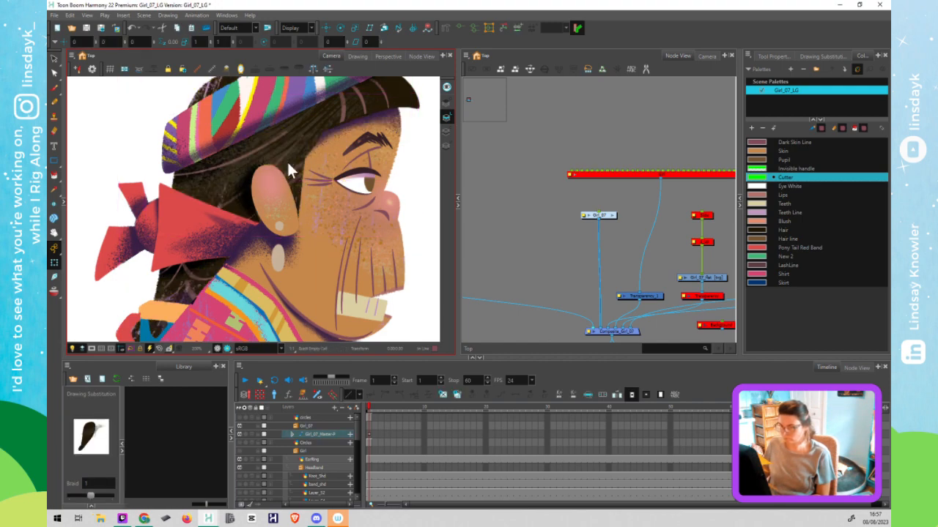
{"action": "key", "text": "Escape"}
Examine the artwork on the ear drawing's overlay, line, colour and underlay art layers with the Select tool
{"action": "left_click", "coordinate": [281, 183]}
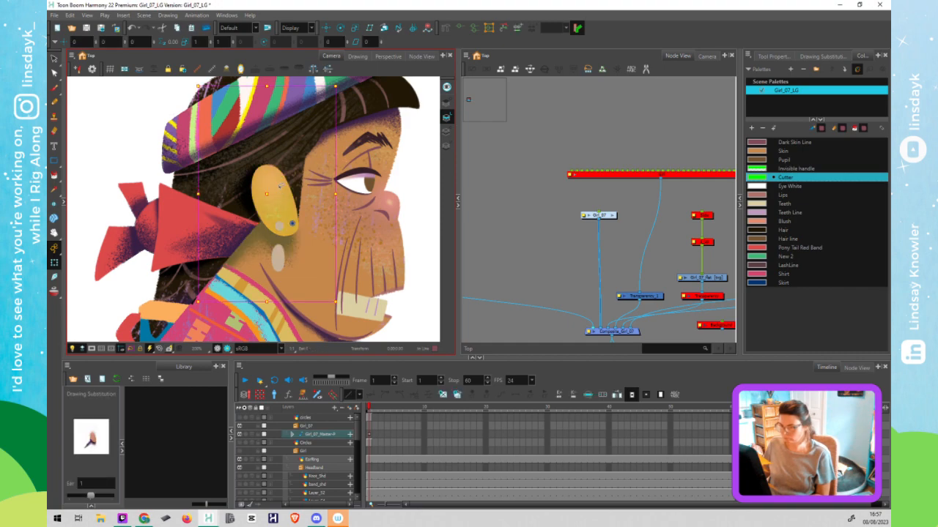
{"action": "key", "text": "alt+s"}
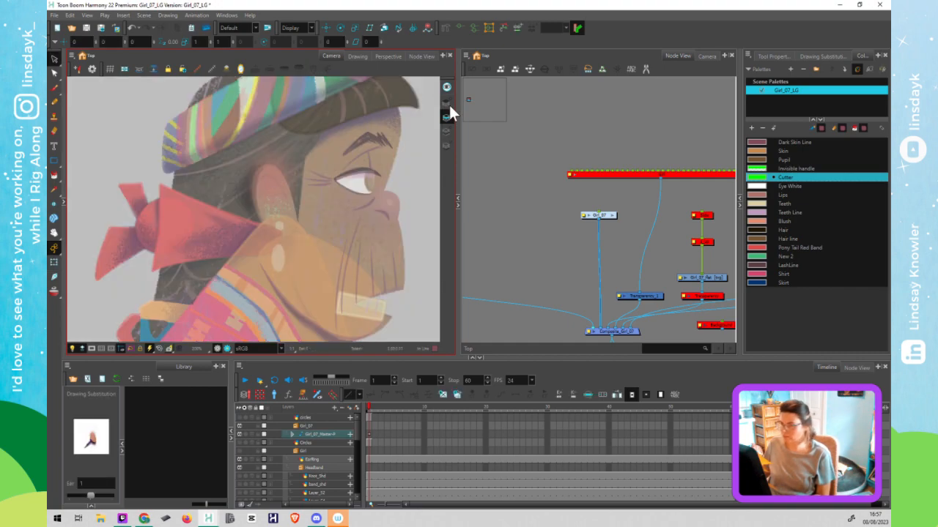
{"action": "left_click", "coordinate": [315, 194]}
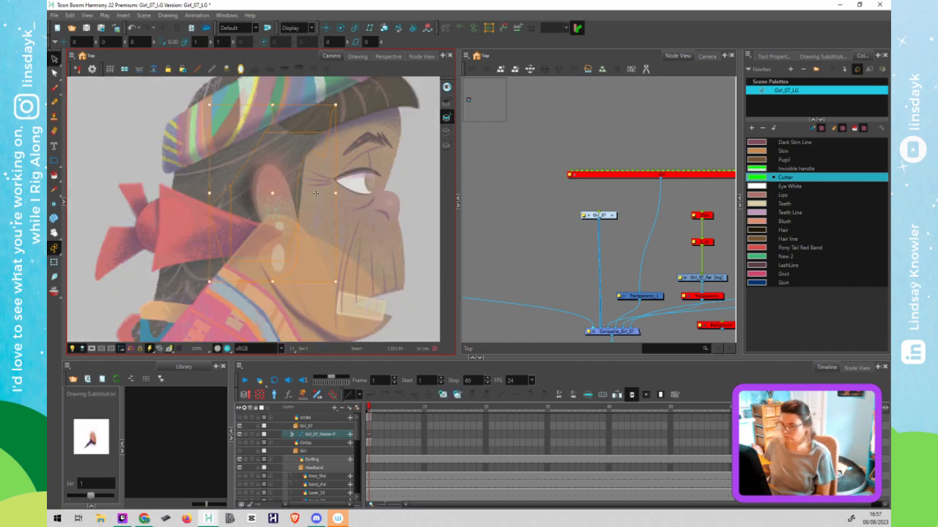
{"action": "left_click", "coordinate": [443, 106]}
{"action": "key", "text": "ctrl+a"}
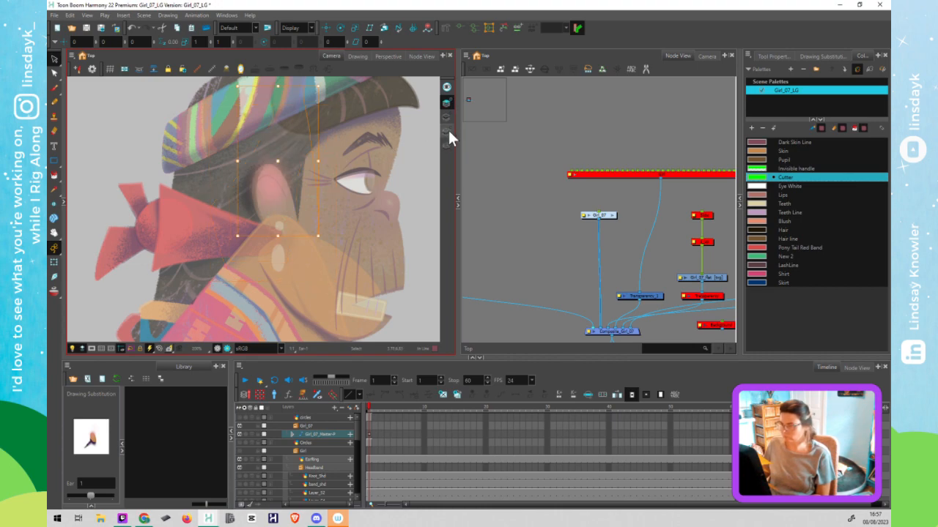
{"action": "left_click", "coordinate": [446, 132]}
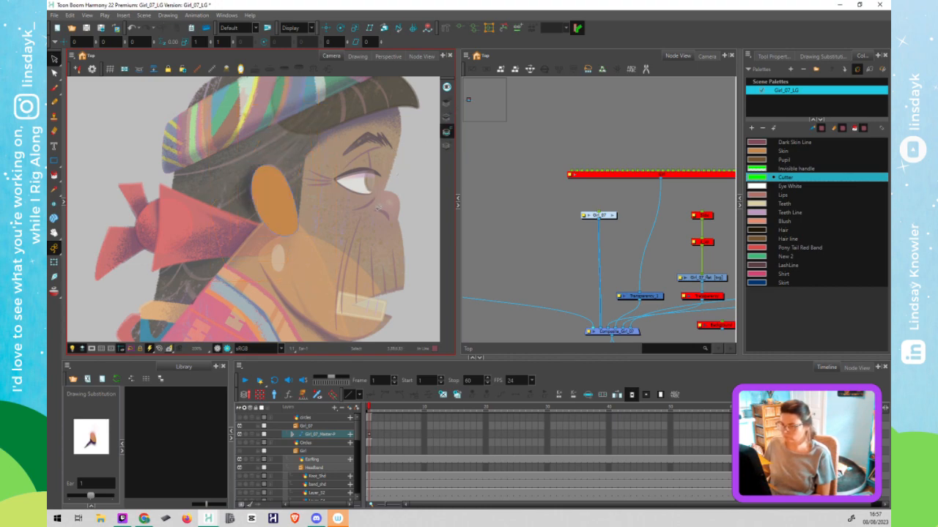
{"action": "left_click", "coordinate": [446, 145]}
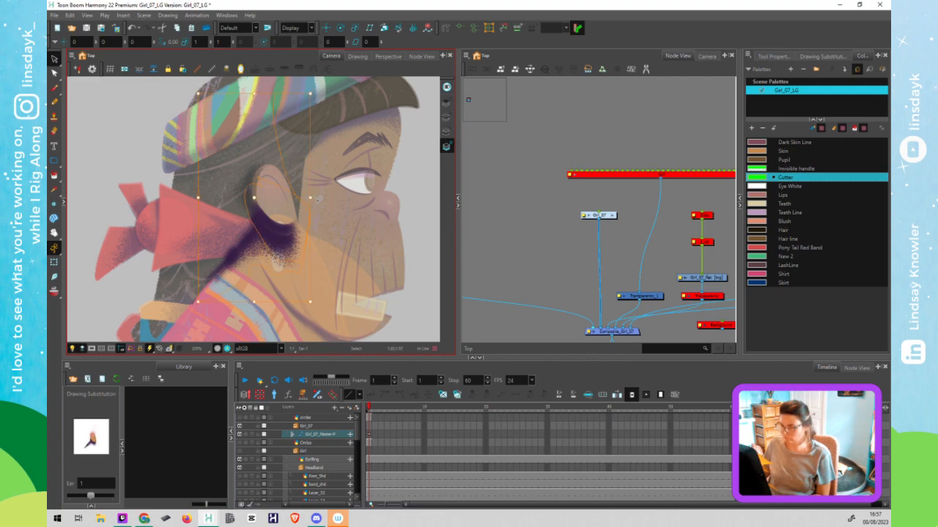
{"action": "left_click", "coordinate": [317, 201]}
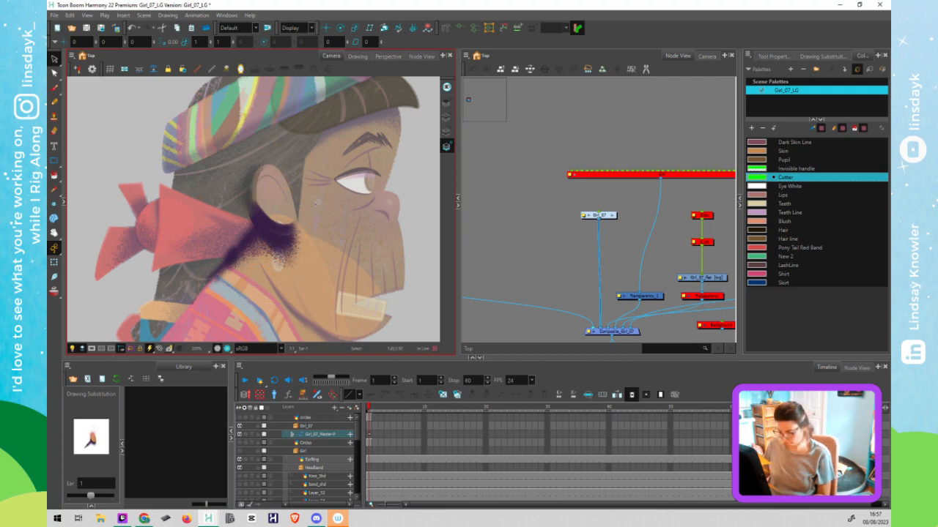
Locate the ear nodes inside the Girl_07 group and select the dark shadow artwork on the ear drawing's underlay layer
{"action": "key", "text": "o"}
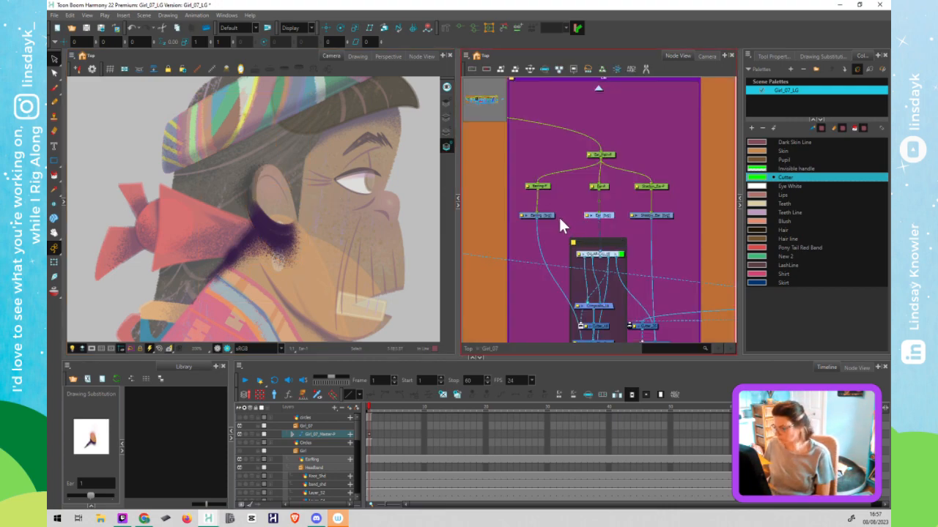
{"action": "left_click", "coordinate": [663, 214]}
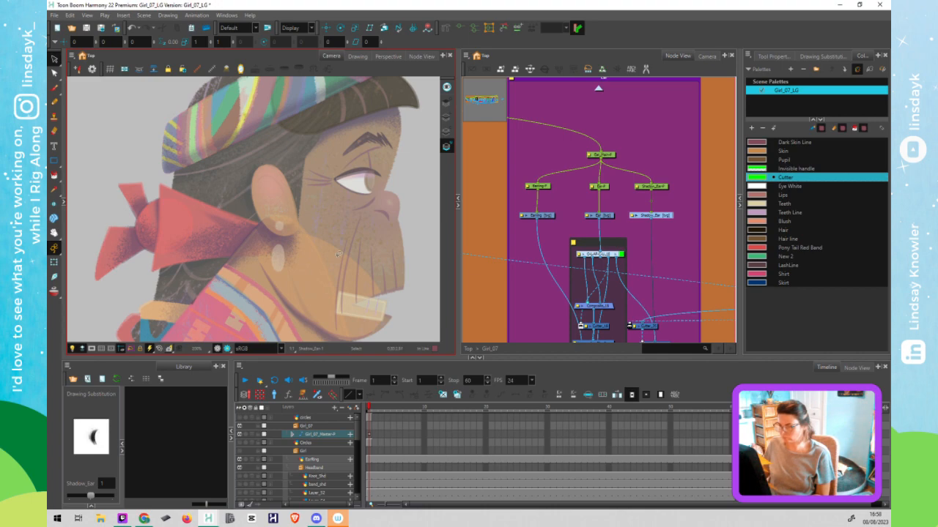
{"action": "left_click", "coordinate": [600, 214]}
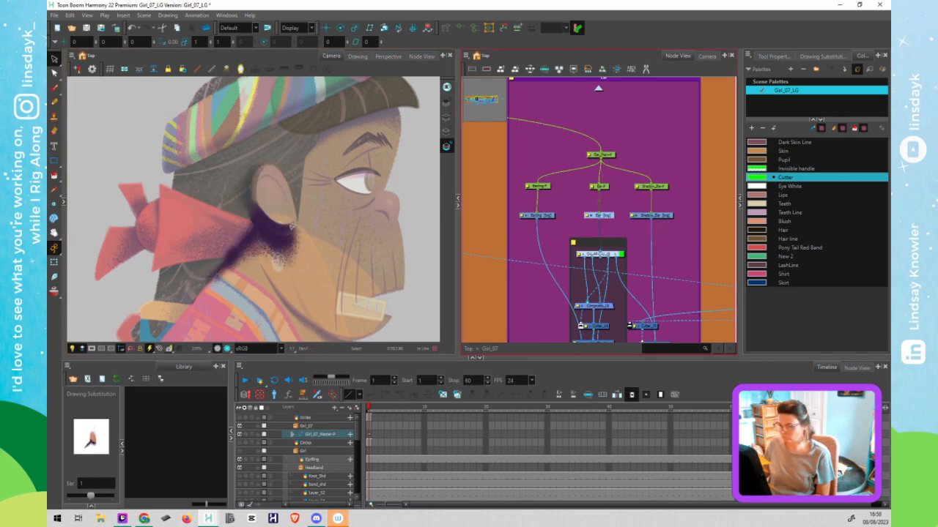
{"action": "left_click", "coordinate": [281, 227]}
{"action": "left_click", "coordinate": [278, 230]}
{"action": "left_click", "coordinate": [279, 231]}
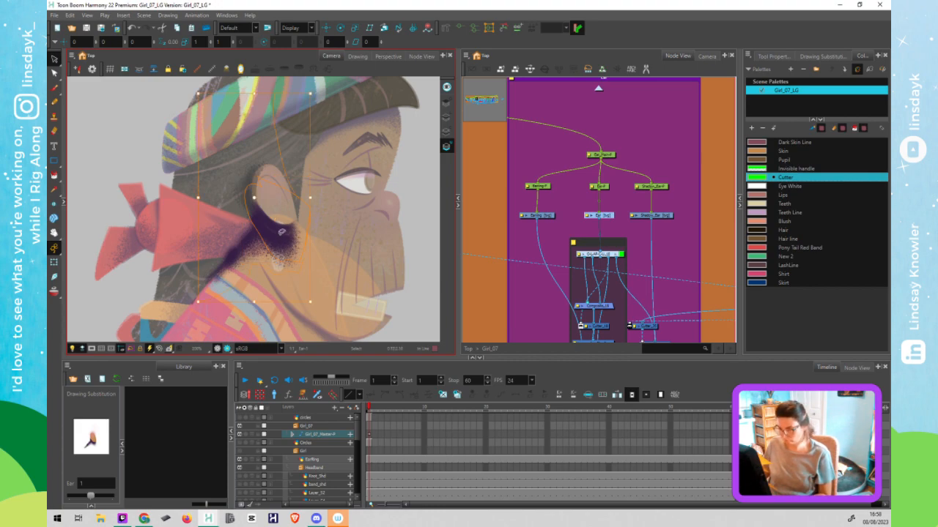
Transfer the ear's dark shadow artwork onto the colour art layer of the Shadow_Ear drawing
{"action": "left_click", "coordinate": [655, 214]}
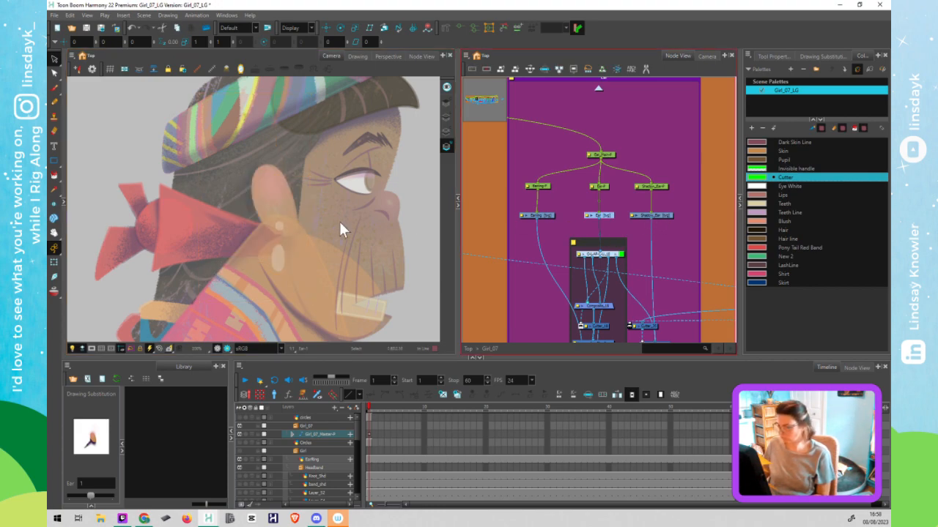
{"action": "left_click", "coordinate": [447, 116]}
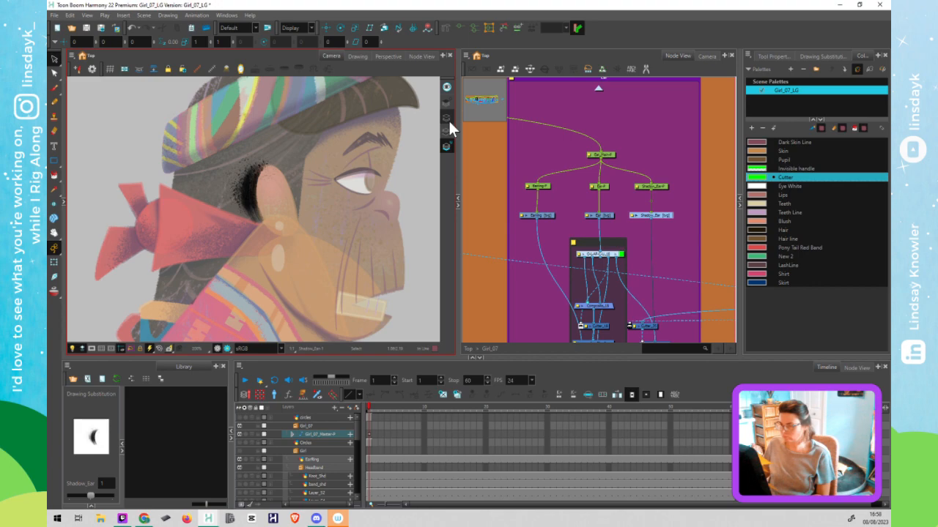
{"action": "left_click", "coordinate": [445, 132]}
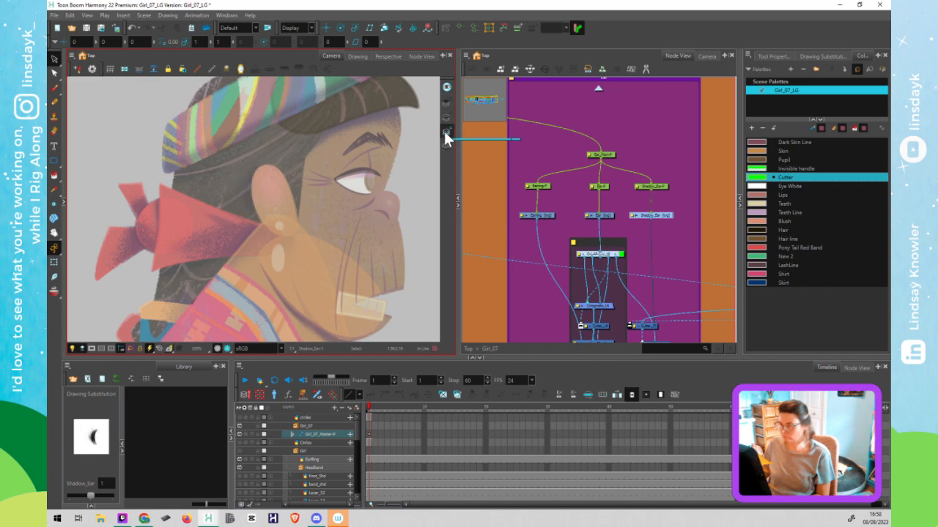
{"action": "left_click", "coordinate": [444, 131]}
Trim off the part of the pasted shadow that extends above the ear with the Cutter tool and deselect the drawing
{"action": "key", "text": "alt+t"}
{"action": "mouse_move", "coordinate": [299, 148]}
{"action": "left_mouse_down"}
{"action": "mouse_move", "coordinate": [230, 160]}
{"action": "mouse_move", "coordinate": [149, 86]}
{"action": "mouse_move", "coordinate": [349, 57]}
{"action": "mouse_move", "coordinate": [356, 129]}
{"action": "left_mouse_up"}
{"action": "key", "text": "Delete"}
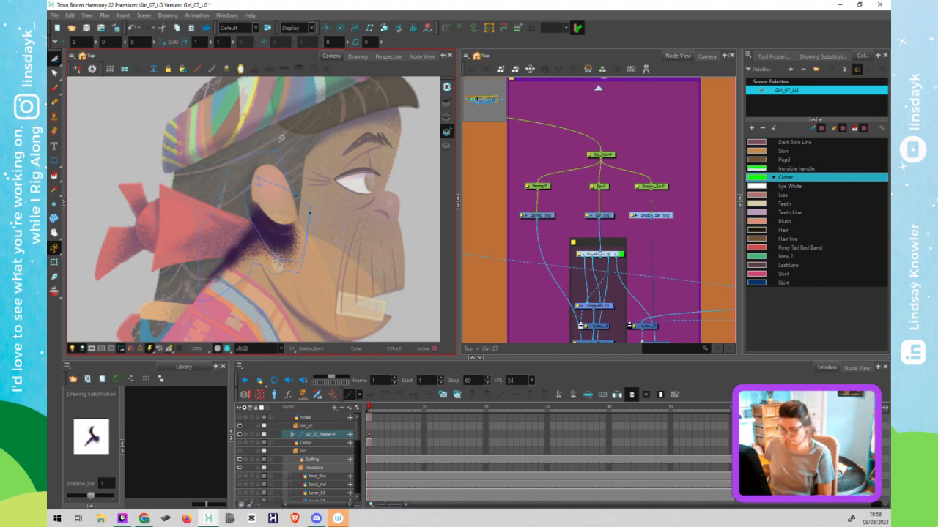
{"action": "key", "text": "shift+t"}
{"action": "left_click", "coordinate": [489, 205]}
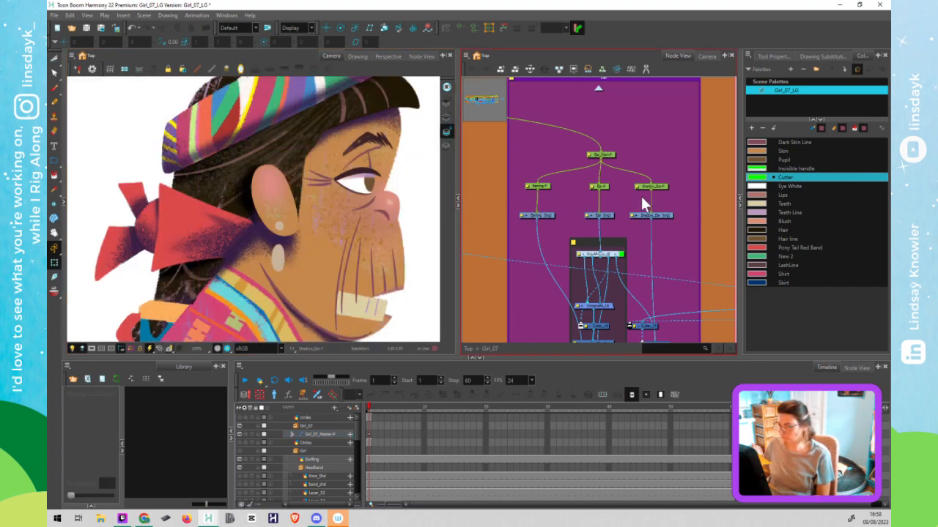
Check the ear drawing's art layers and cut off the upper excess of the blush on the overlay layer with the Cutter tool
{"action": "left_click", "coordinate": [319, 200]}
{"action": "key", "text": "alt+s"}
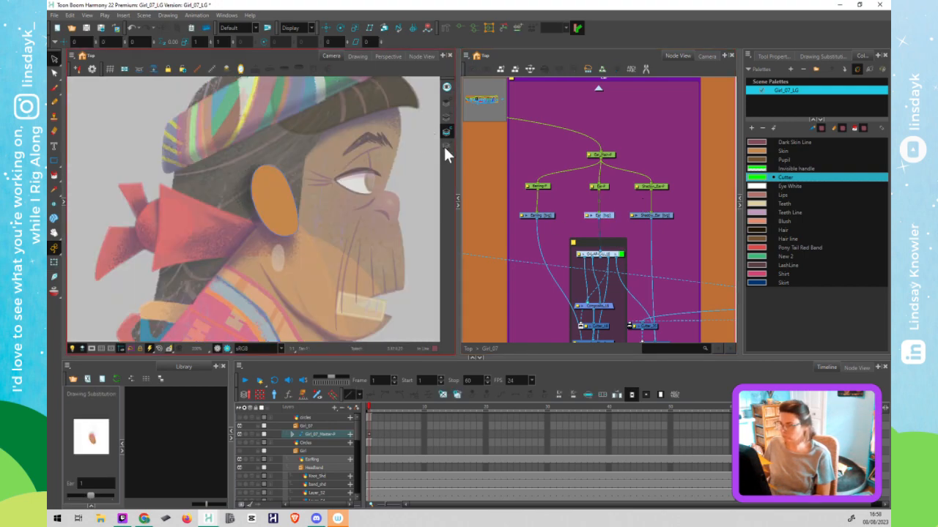
{"action": "left_click", "coordinate": [444, 147]}
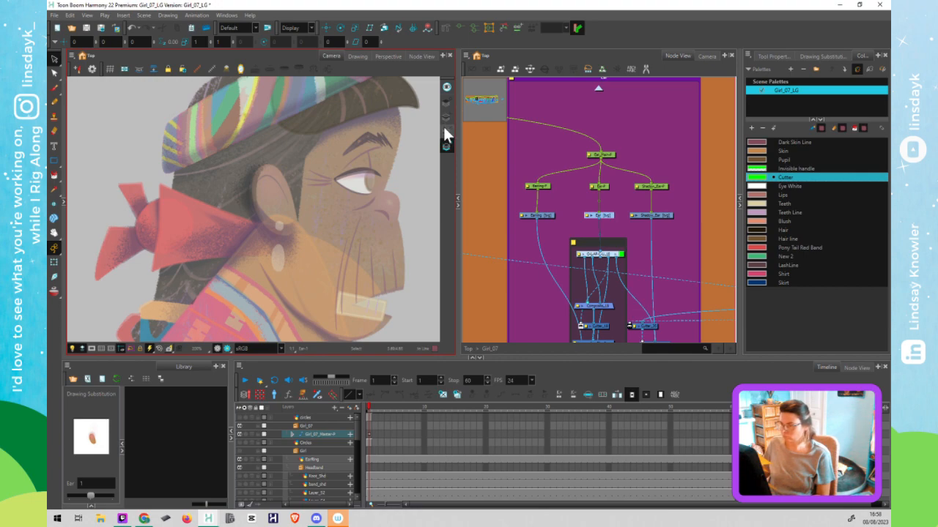
{"action": "left_click", "coordinate": [444, 129]}
{"action": "left_click", "coordinate": [444, 117]}
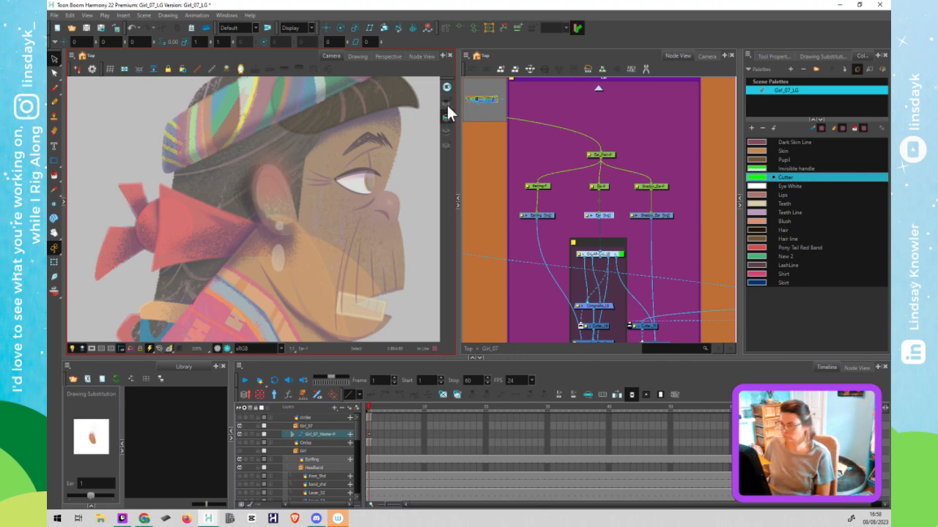
{"action": "left_click", "coordinate": [446, 103]}
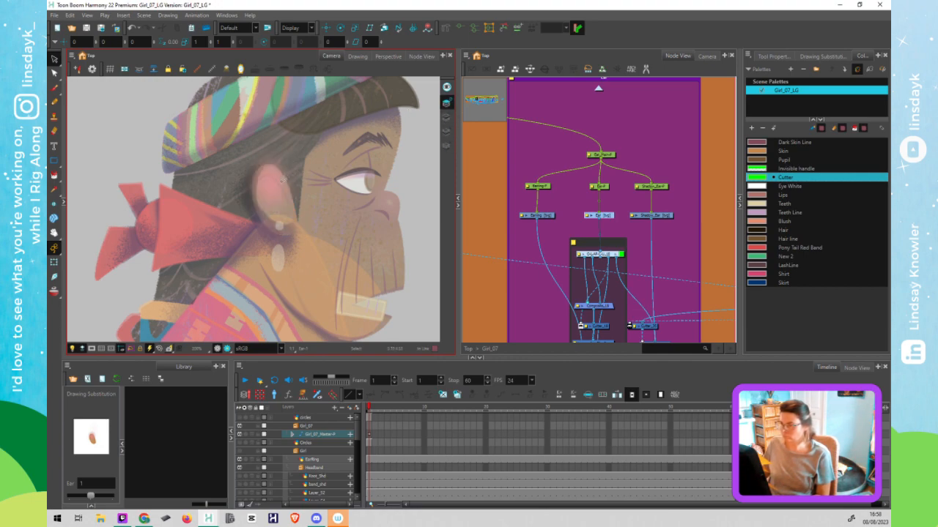
{"action": "left_click", "coordinate": [279, 182]}
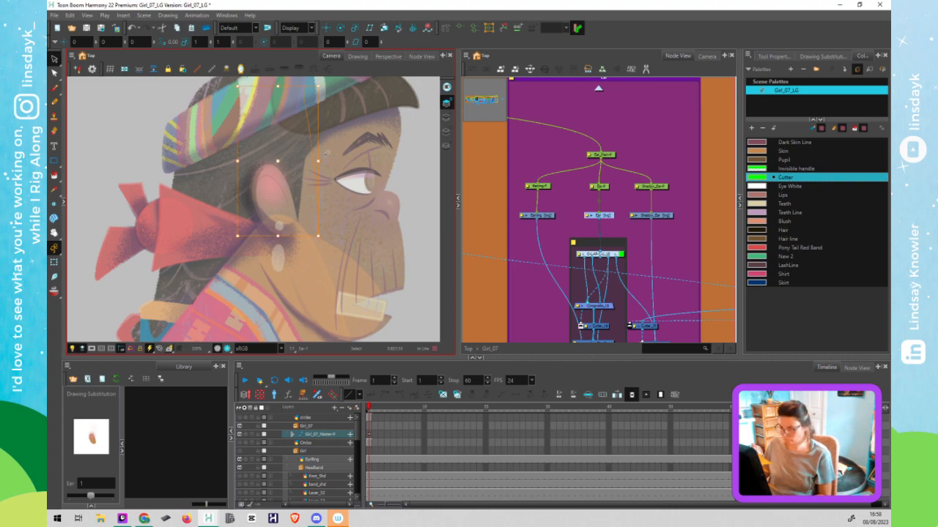
{"action": "key", "text": "alt+t"}
{"action": "mouse_move", "coordinate": [334, 151]}
{"action": "left_mouse_down"}
{"action": "mouse_move", "coordinate": [233, 165]}
{"action": "mouse_move", "coordinate": [195, 137]}
{"action": "mouse_move", "coordinate": [343, 78]}
{"action": "mouse_move", "coordinate": [373, 111]}
{"action": "left_mouse_up"}
Move the trimmed blush artwork from the ear drawing's overlay layer to its line art layer and deselect it
{"action": "left_click", "coordinate": [285, 185]}
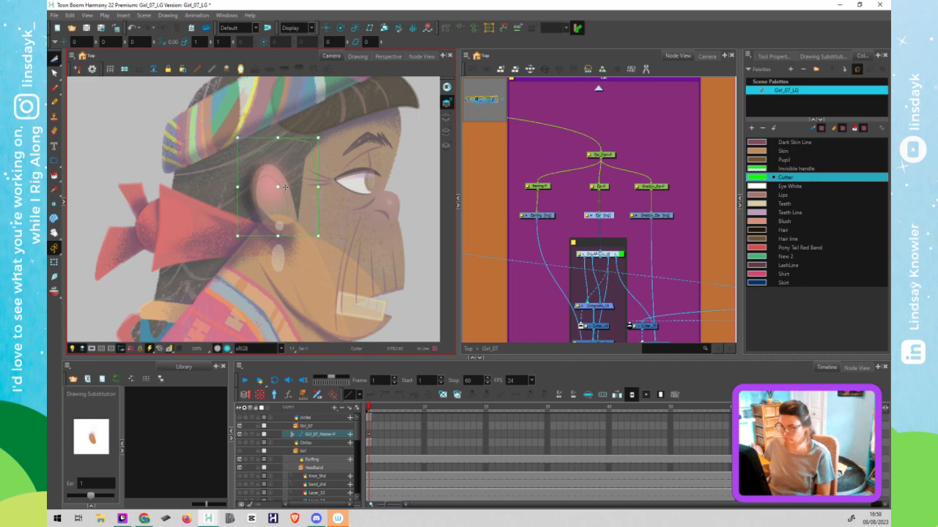
{"action": "key", "text": "Delete"}
{"action": "left_click", "coordinate": [446, 117]}
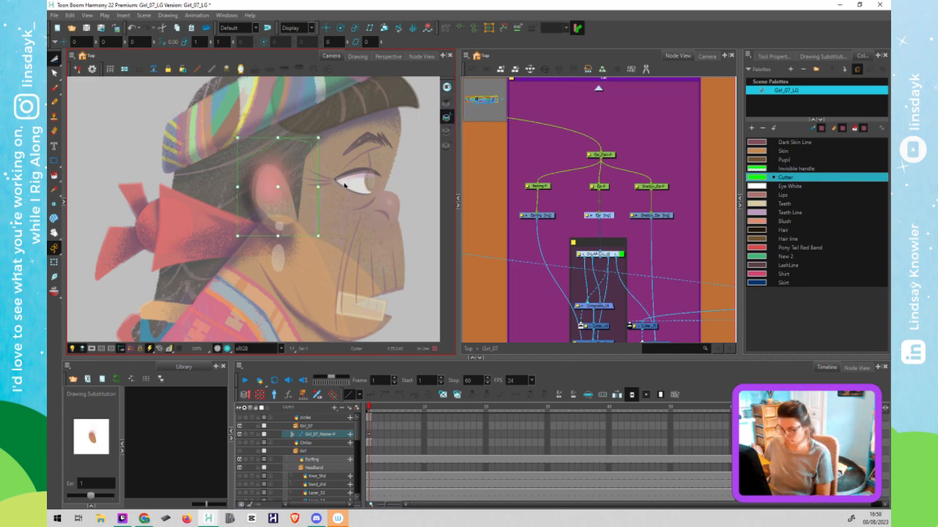
{"action": "key", "text": "shift+t"}
{"action": "key", "text": "Escape"}
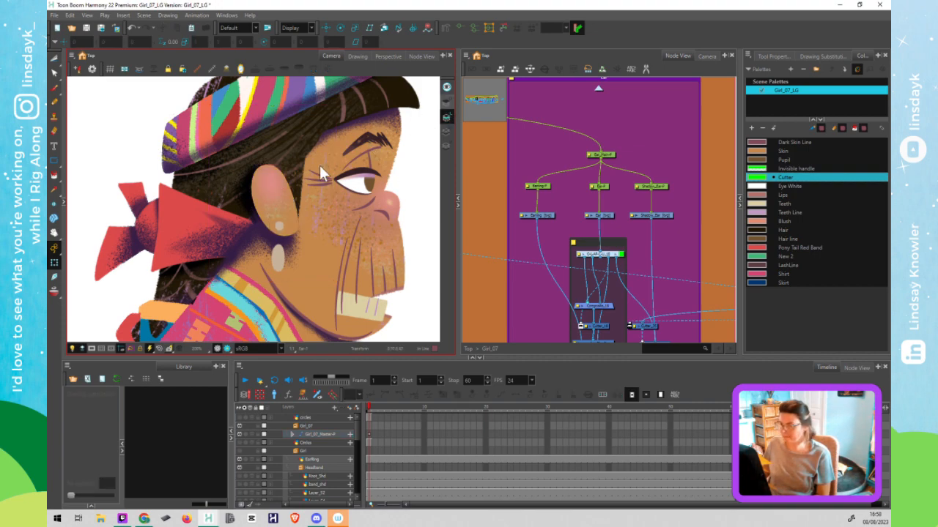
Draw a curved inner-ear line in the Dark Skin Line colour on the ear drawing's overlay art layer
{"action": "key", "text": "alt+s"}
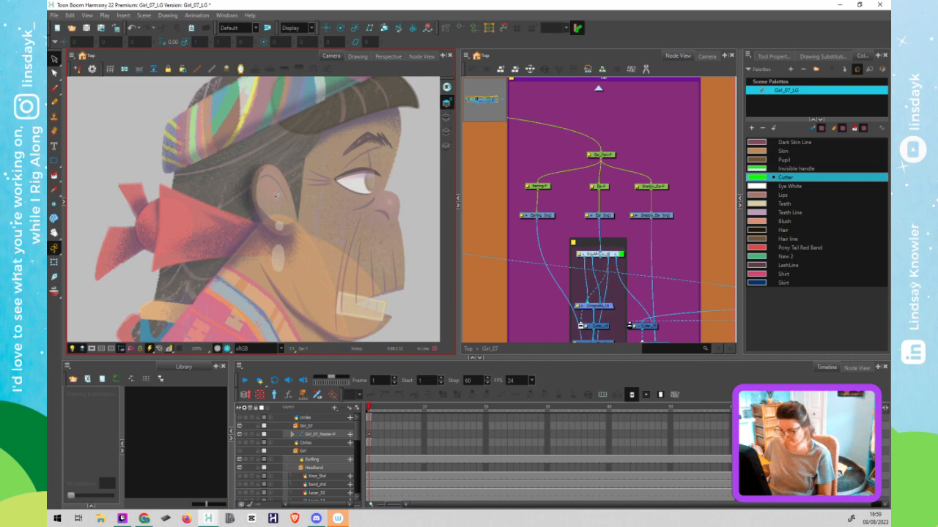
{"action": "key", "text": "alt+minus"}
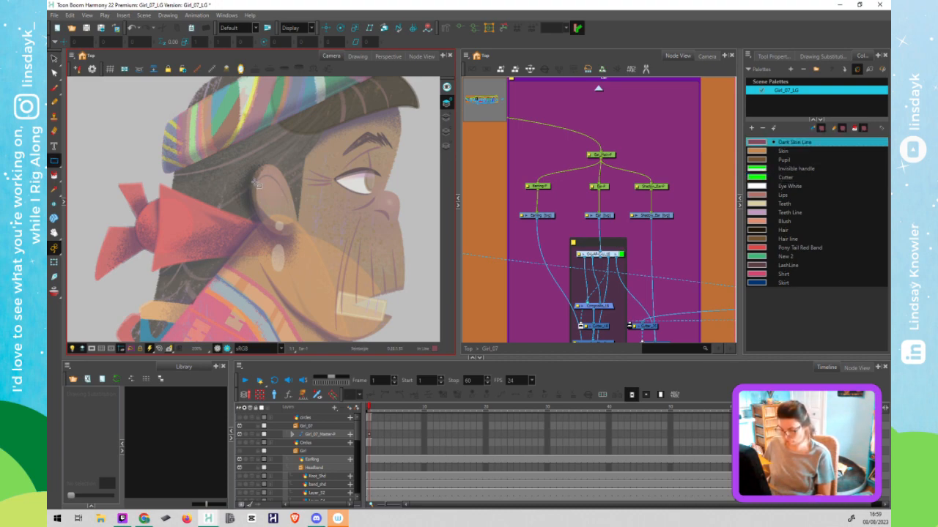
{"action": "key", "text": "alt+backslash"}
{"action": "mouse_move", "coordinate": [255, 183]}
{"action": "left_mouse_down"}
{"action": "mouse_move", "coordinate": [293, 207]}
{"action": "mouse_move", "coordinate": [272, 164]}
{"action": "mouse_move", "coordinate": [272, 172]}
{"action": "left_mouse_up"}
{"action": "key", "text": "alt+s"}
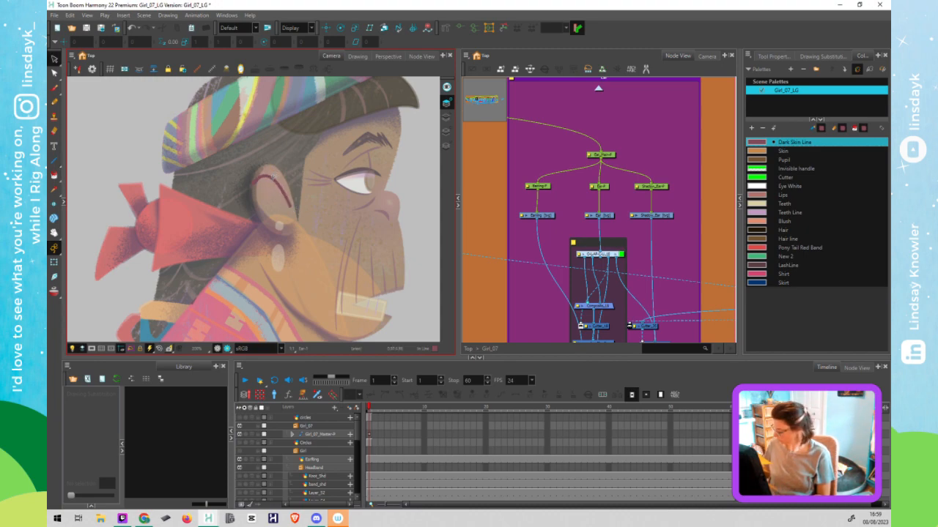
Taper both ends of the inner-ear line to thin points by narrowing its thickness with the Pencil Editor
{"action": "scroll", "coordinate": [272, 177], "scroll_direction": "up", "scroll_amount": 4}
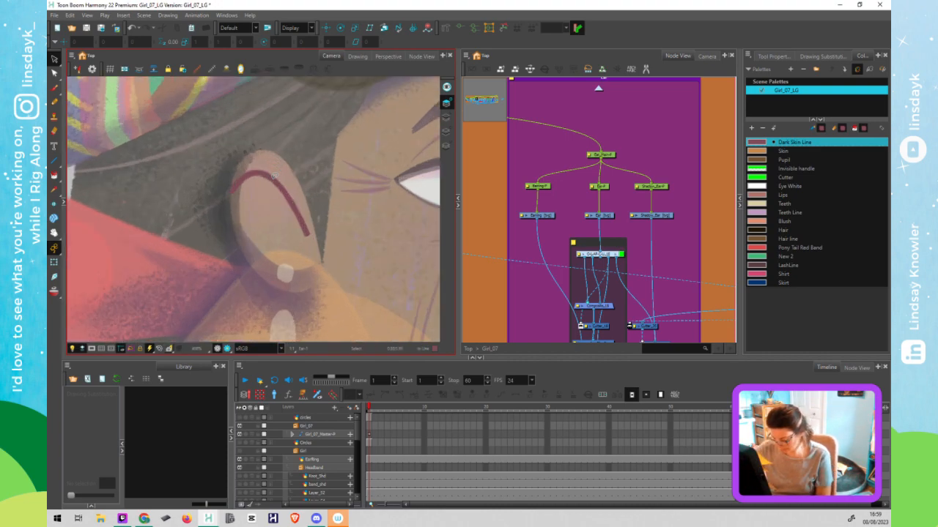
{"action": "scroll", "coordinate": [274, 178], "scroll_direction": "up", "scroll_amount": 2}
{"action": "key", "text": "alt+q"}
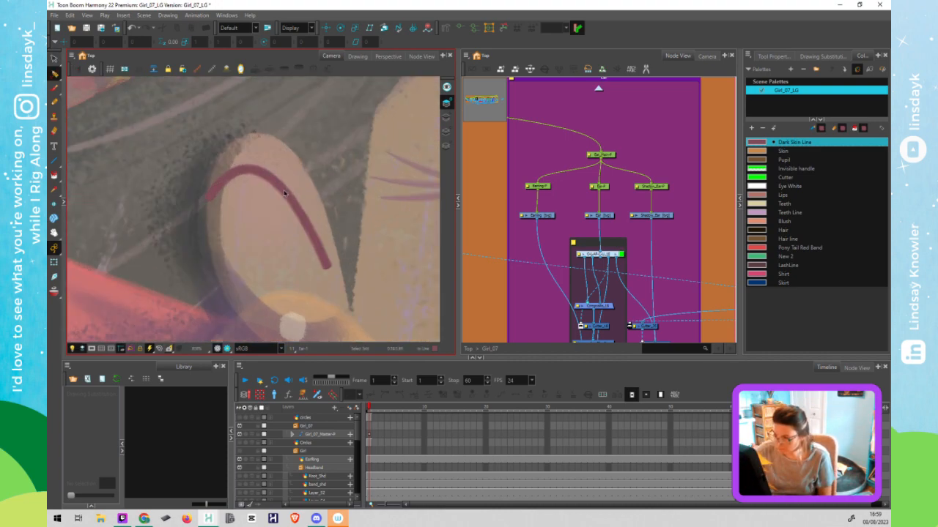
{"action": "left_click", "coordinate": [278, 183]}
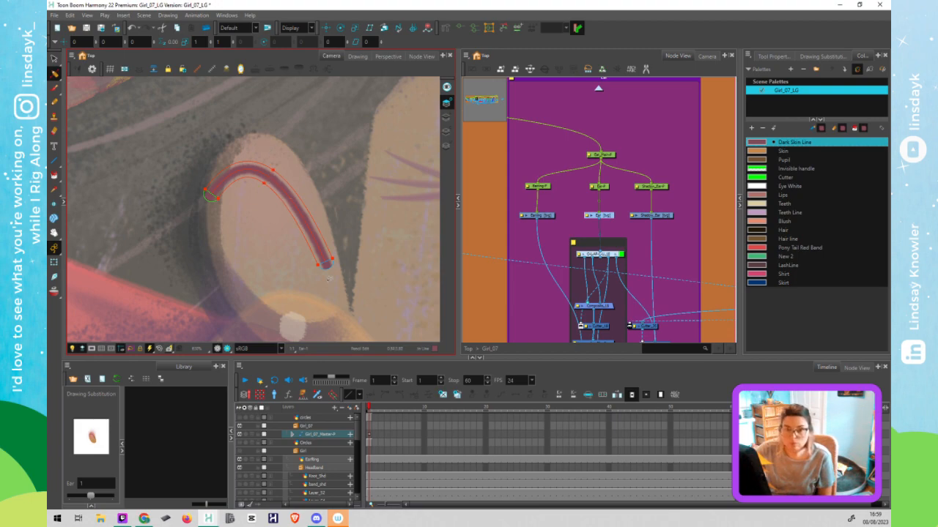
{"action": "scroll", "coordinate": [349, 283], "scroll_direction": "up", "scroll_amount": 2}
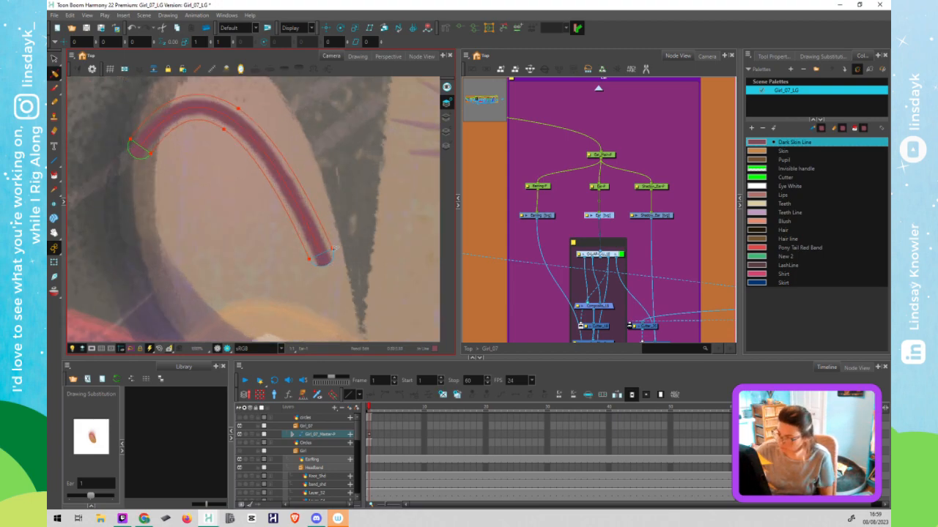
{"action": "scroll", "coordinate": [333, 250], "scroll_direction": "up", "scroll_amount": 1}
{"action": "left_click_drag", "start_coordinate": [332, 247], "coordinate": [322, 253]}
{"action": "left_click_drag", "start_coordinate": [298, 191], "coordinate": [295, 190]}
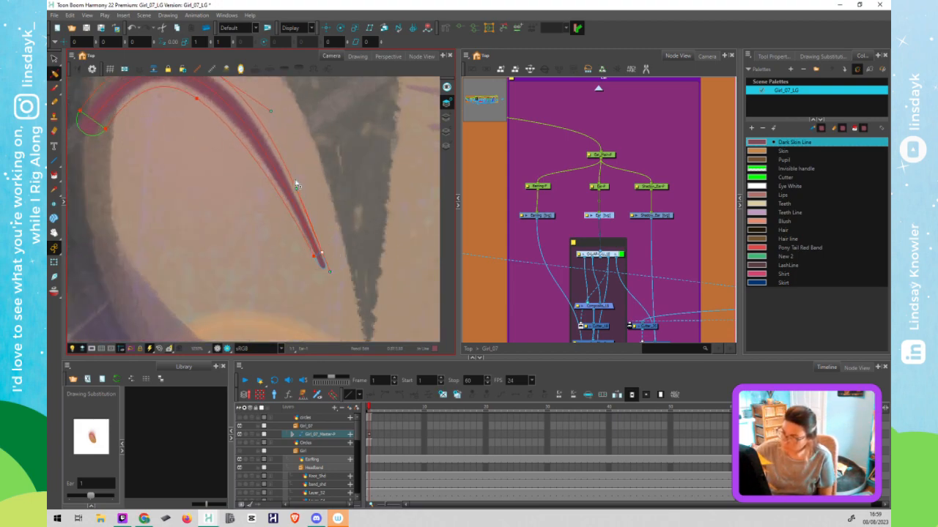
{"action": "left_click_drag", "start_coordinate": [107, 130], "coordinate": [96, 123]}
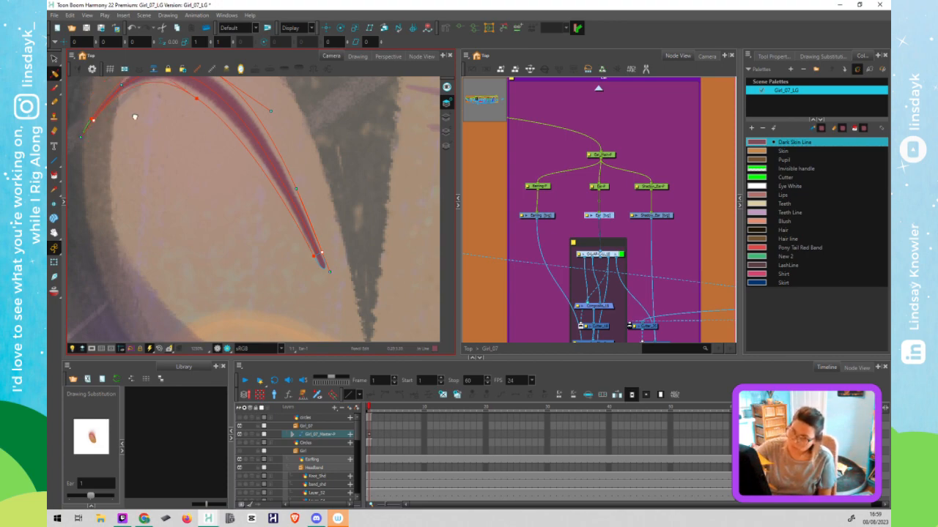
{"action": "left_click_drag", "start_coordinate": [165, 157], "coordinate": [236, 253]}
{"action": "left_click_drag", "start_coordinate": [194, 183], "coordinate": [197, 187]}
Refine the inner-ear line with the Contour Editor, shortening its lower end and smoothing the arc along the ear's rim
{"action": "key", "text": "alt+q"}
{"action": "left_click", "coordinate": [165, 216]}
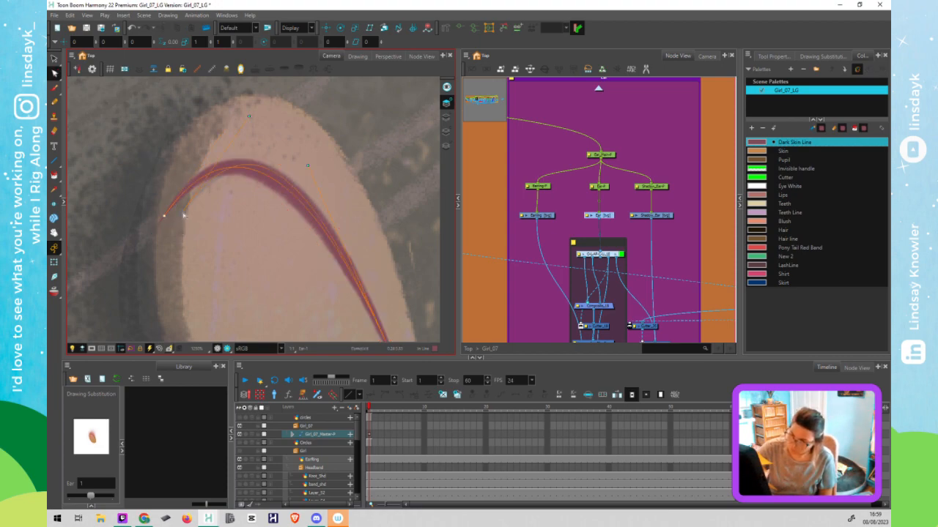
{"action": "left_click_drag", "start_coordinate": [192, 211], "coordinate": [183, 212]}
{"action": "left_click_drag", "start_coordinate": [390, 311], "coordinate": [311, 176]}
{"action": "left_click", "coordinate": [311, 218]}
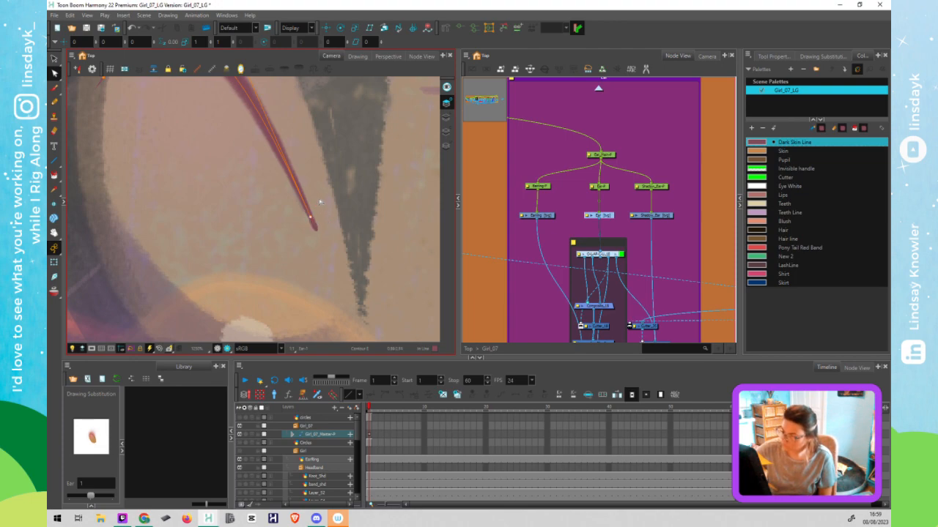
{"action": "left_click_drag", "start_coordinate": [311, 218], "coordinate": [320, 199]}
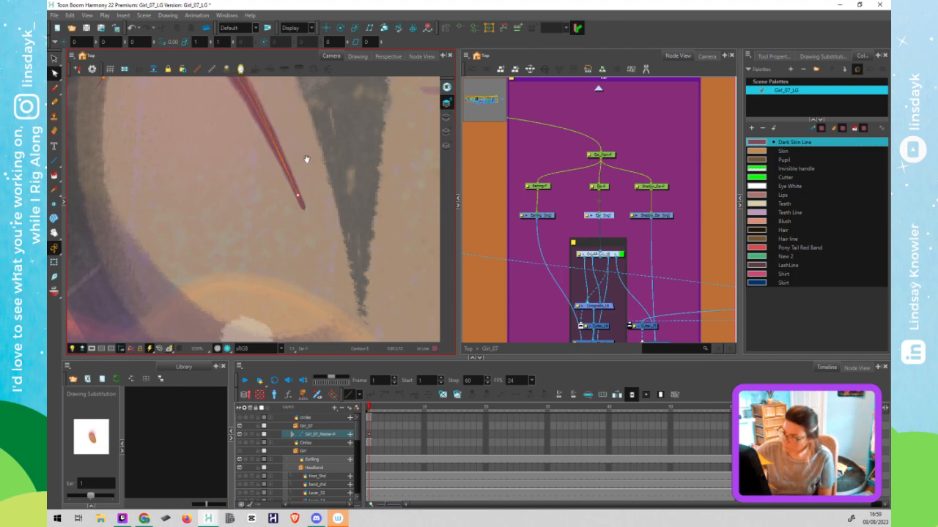
{"action": "scroll", "coordinate": [305, 159], "scroll_direction": "down", "scroll_amount": 3}
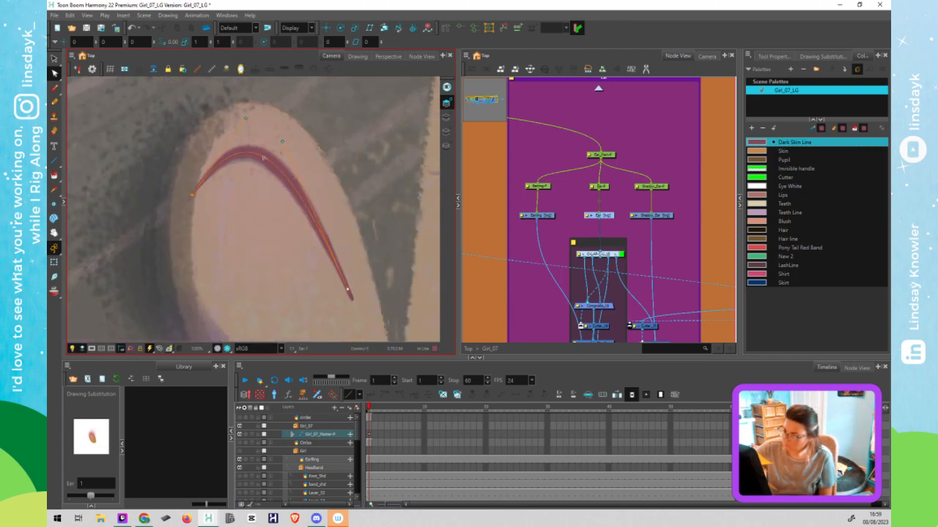
{"action": "mouse_move", "coordinate": [264, 156]}
{"action": "left_mouse_down"}
{"action": "mouse_move", "coordinate": [287, 166]}
{"action": "mouse_move", "coordinate": [272, 159]}
{"action": "left_mouse_up"}
{"action": "scroll", "coordinate": [361, 270], "scroll_direction": "down", "scroll_amount": 2}
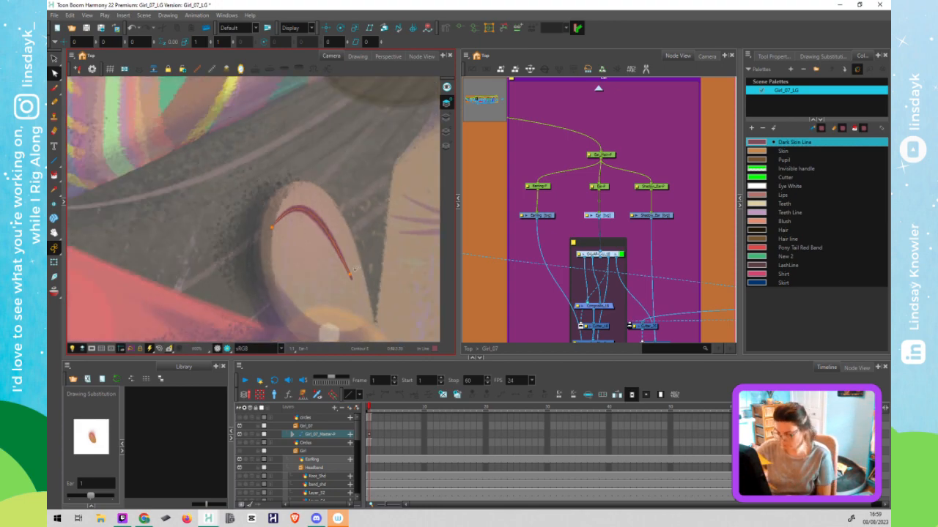
Review the finished ear on the girl's whole head with nothing selected
{"action": "key", "text": "shift+t"}
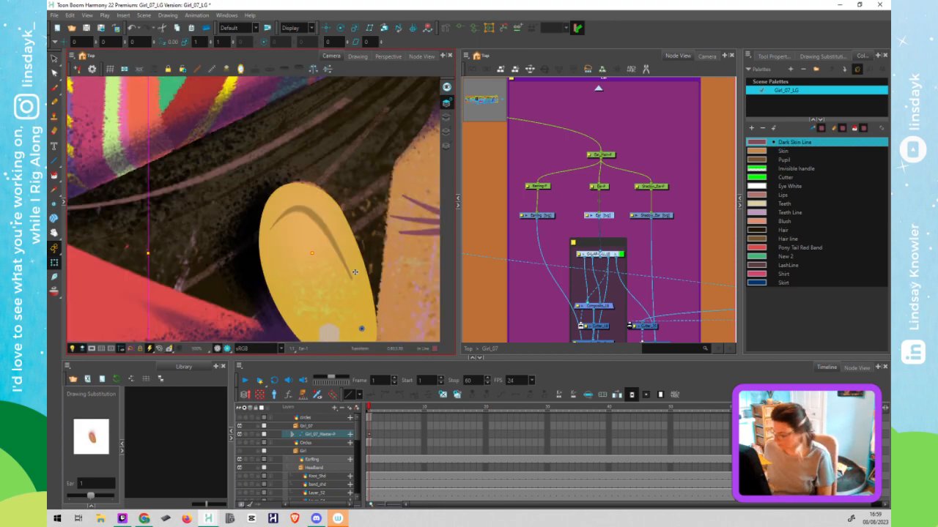
{"action": "scroll", "coordinate": [305, 242], "scroll_direction": "down", "scroll_amount": 3}
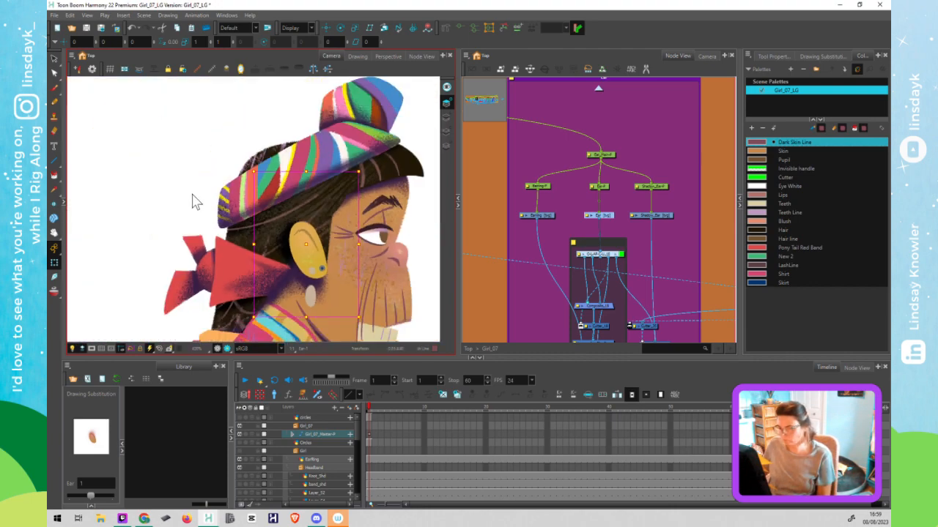
{"action": "left_click", "coordinate": [192, 201]}
{"action": "scroll", "coordinate": [164, 180], "scroll_direction": "down", "scroll_amount": 1}
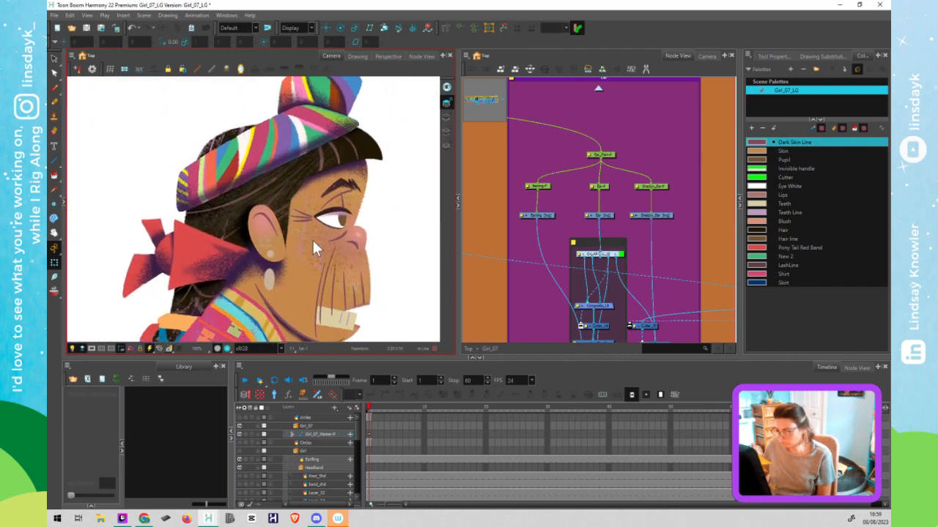
{"action": "scroll", "coordinate": [315, 249], "scroll_direction": "down", "scroll_amount": 1}
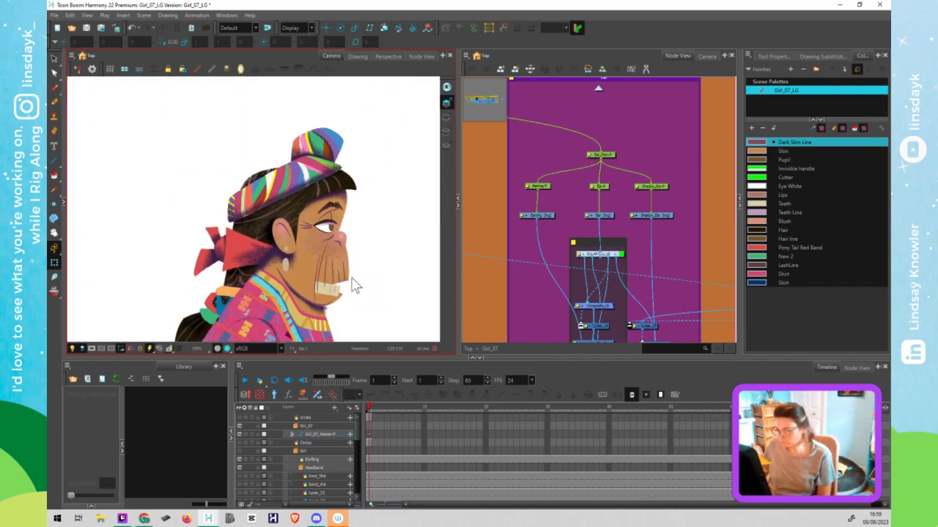
{"action": "left_click", "coordinate": [548, 235]}
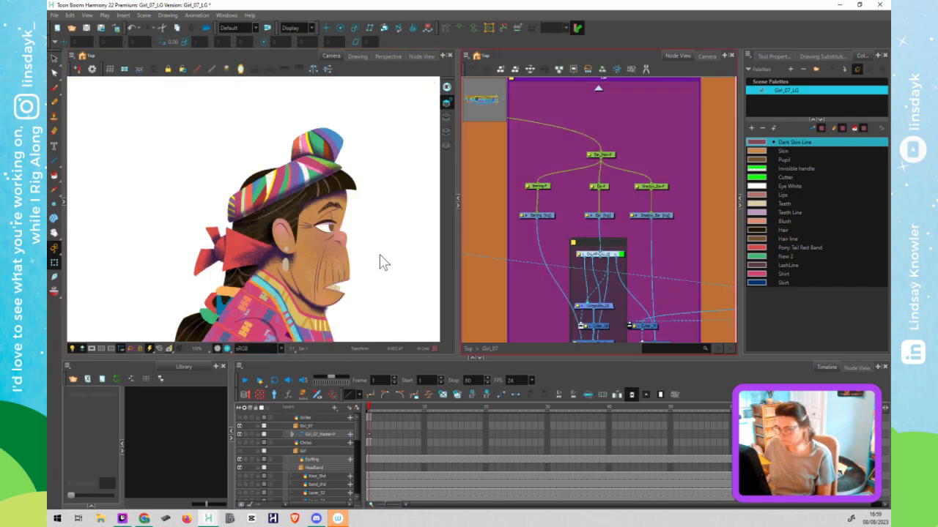
{"action": "left_click", "coordinate": [379, 255]}
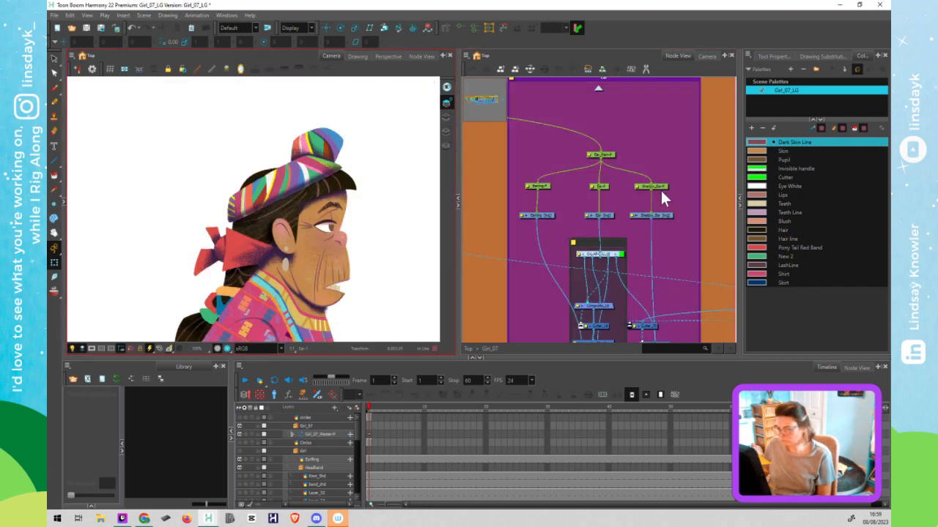
Leave the Girl_07 group and enable the disabled top node of the neighbouring chain to show the second girl artwork for comparison
{"action": "left_click", "coordinate": [620, 107]}
{"action": "key", "text": "shift+e"}
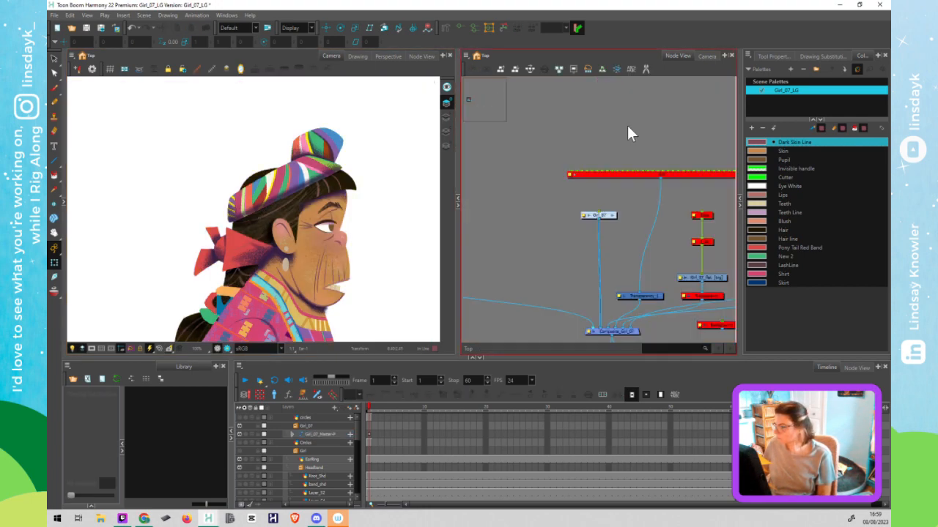
{"action": "left_click", "coordinate": [707, 216]}
{"action": "key", "text": "a"}
{"action": "left_click", "coordinate": [290, 203]}
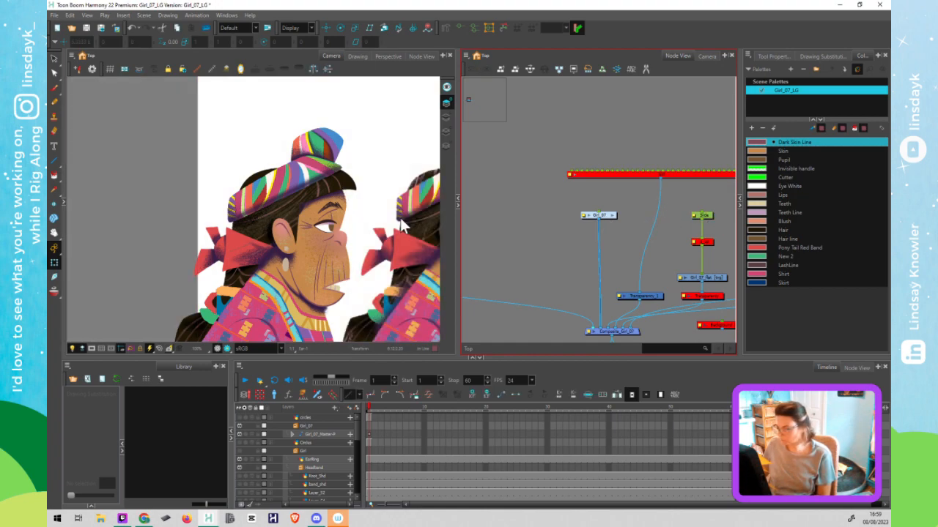
Pull in the tapered tip at the hair-side end of the inner-ear line with the Pencil Editor
{"action": "left_click_drag", "start_coordinate": [324, 233], "coordinate": [204, 207]}
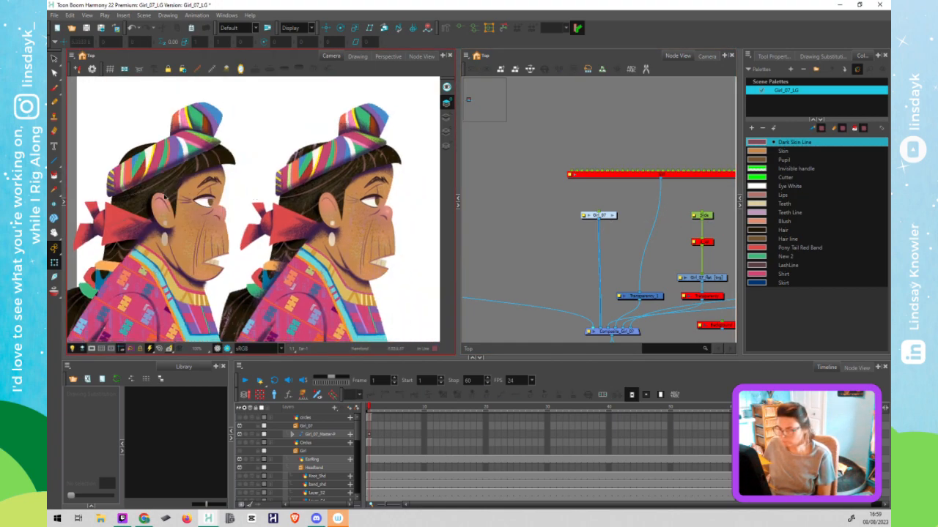
{"action": "scroll", "coordinate": [166, 212], "scroll_direction": "up", "scroll_amount": 4}
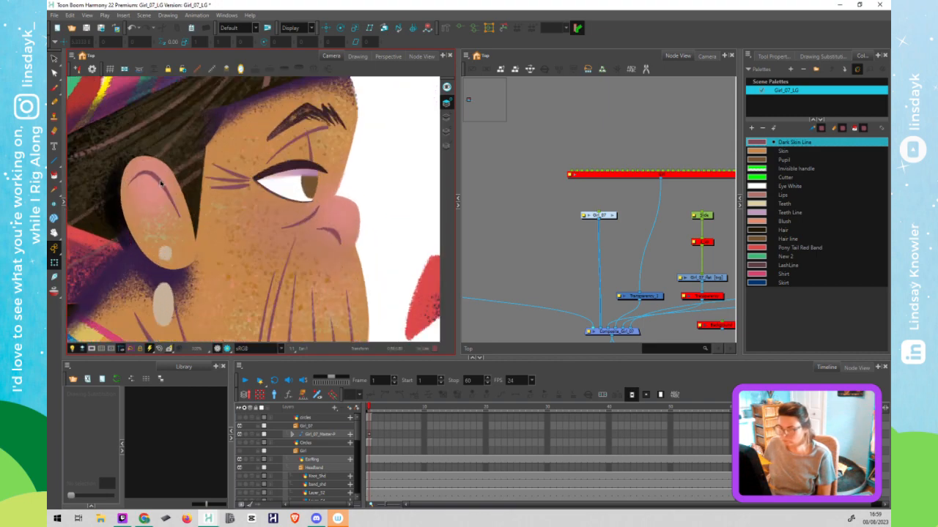
{"action": "left_click", "coordinate": [161, 184]}
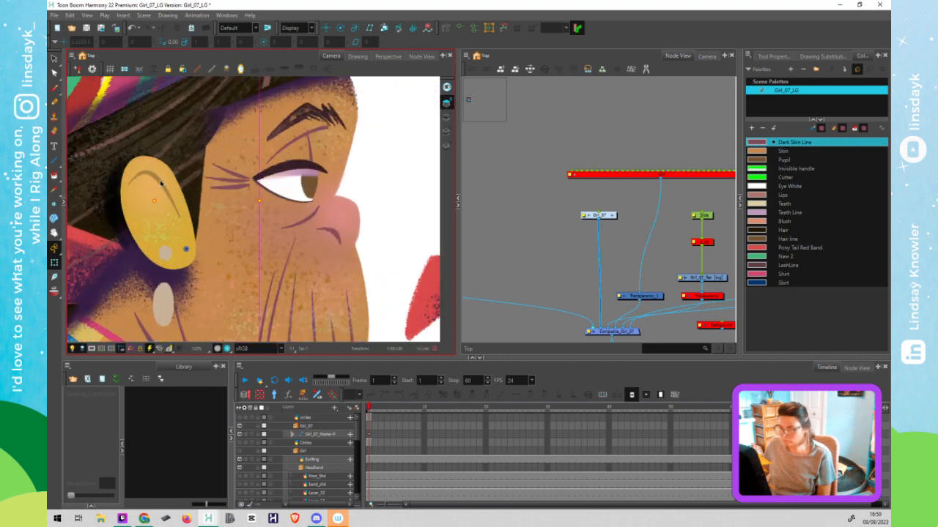
{"action": "key", "text": "alt+s"}
{"action": "left_click", "coordinate": [161, 177]}
{"action": "key", "text": "alt+q"}
{"action": "scroll", "coordinate": [158, 177], "scroll_direction": "up", "scroll_amount": 3}
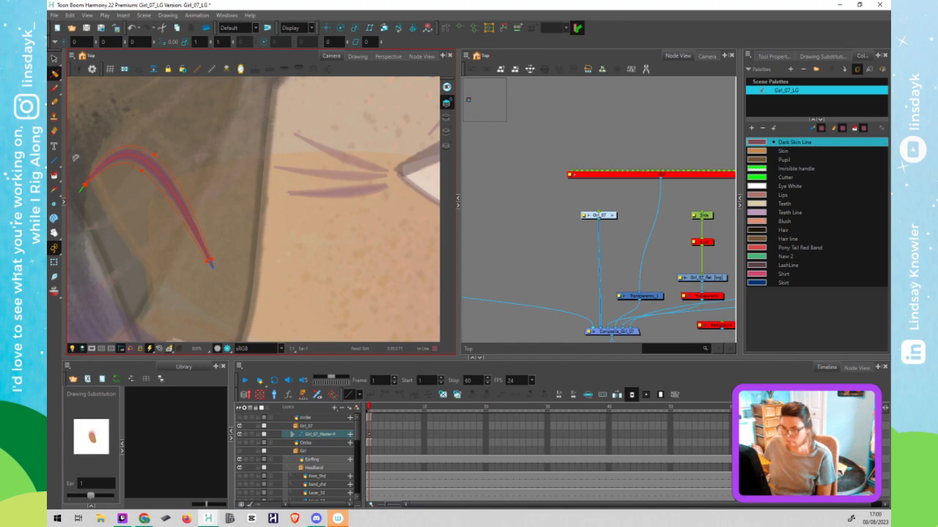
{"action": "scroll", "coordinate": [85, 205], "scroll_direction": "up", "scroll_amount": 3}
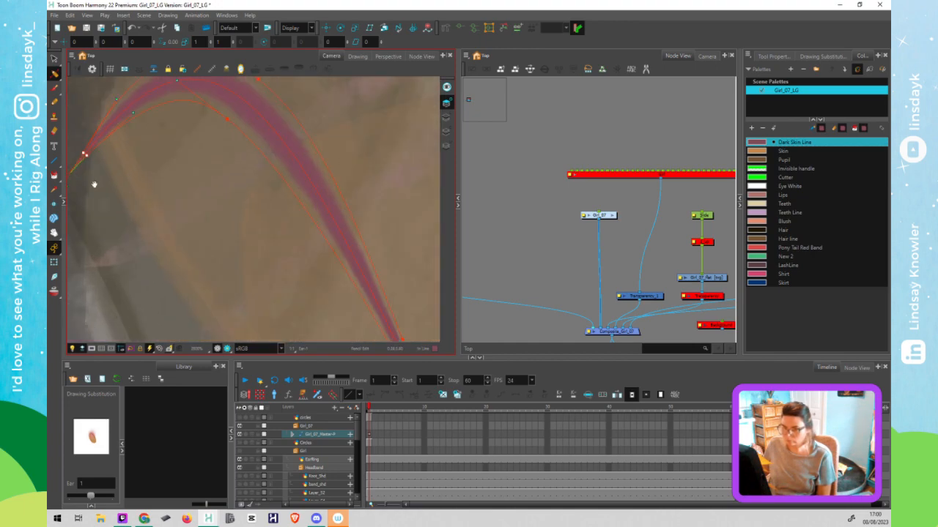
{"action": "left_click_drag", "start_coordinate": [94, 184], "coordinate": [183, 249]}
{"action": "scroll", "coordinate": [181, 222], "scroll_direction": "up", "scroll_amount": 2}
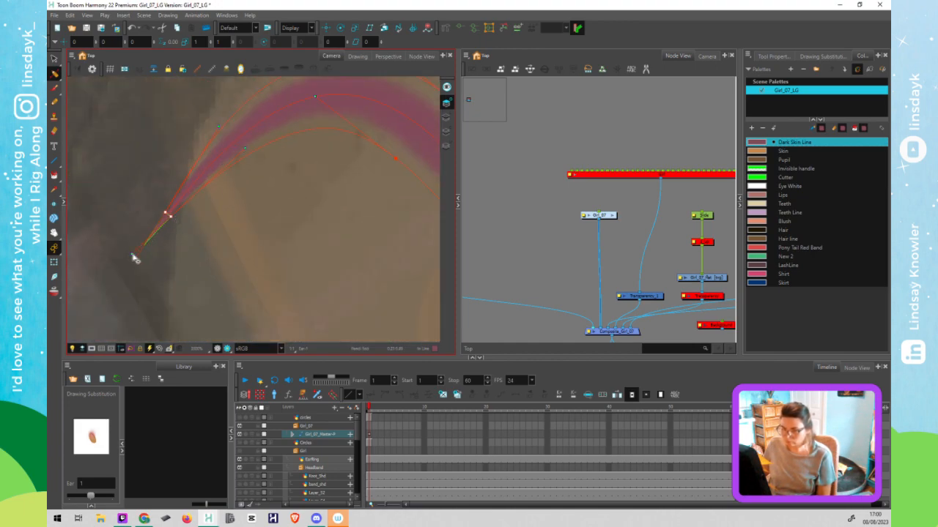
{"action": "left_click_drag", "start_coordinate": [134, 258], "coordinate": [159, 236]}
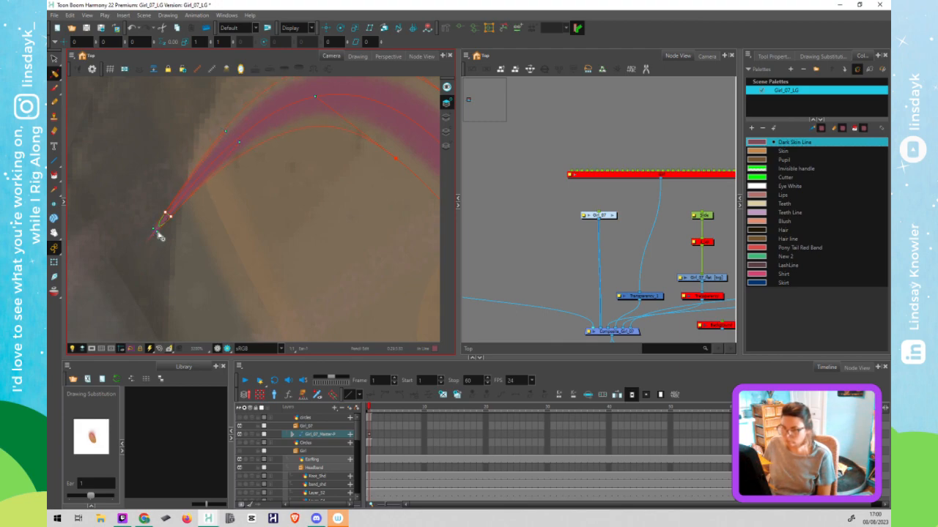
Thin the middle of the inner-ear line by setting its maximum size to 7, and compare both heads with nothing selected
{"action": "scroll", "coordinate": [370, 173], "scroll_direction": "down", "scroll_amount": 2}
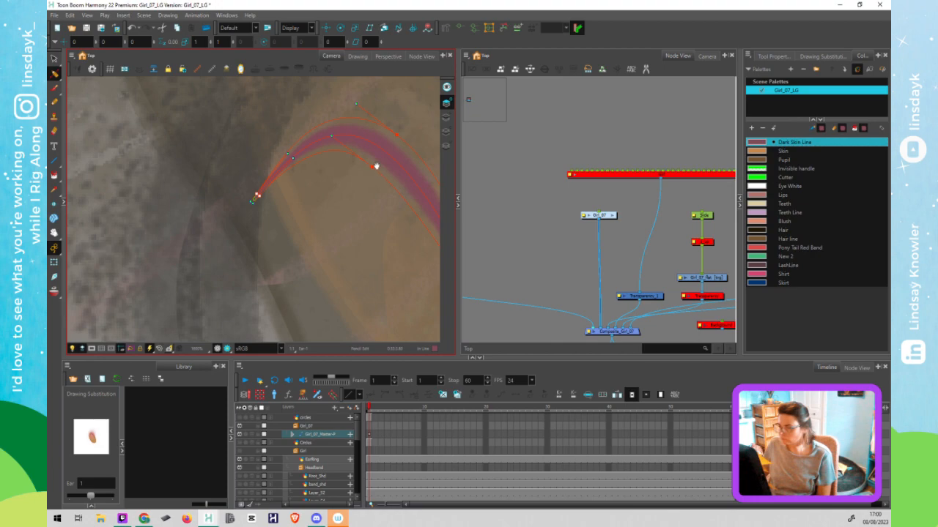
{"action": "left_click_drag", "start_coordinate": [375, 166], "coordinate": [303, 188]}
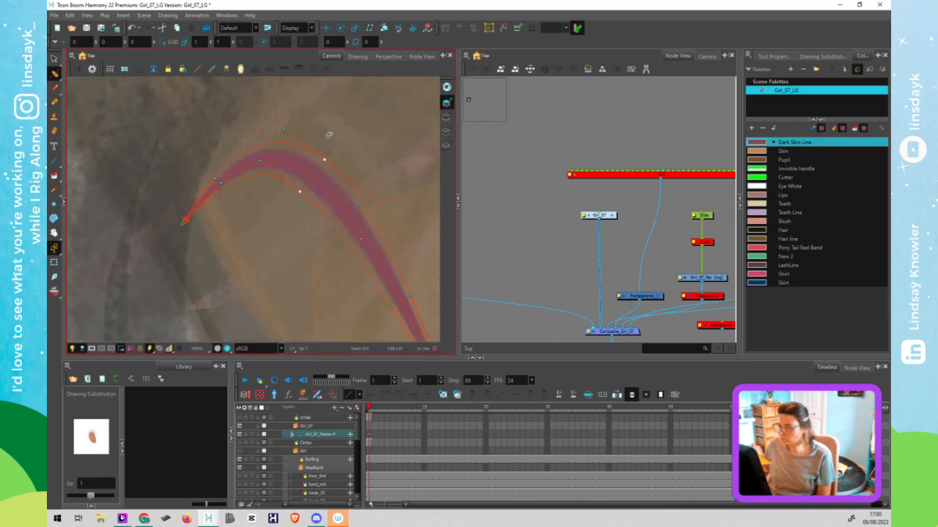
{"action": "left_click", "coordinate": [820, 54]}
{"action": "left_click", "coordinate": [774, 56]}
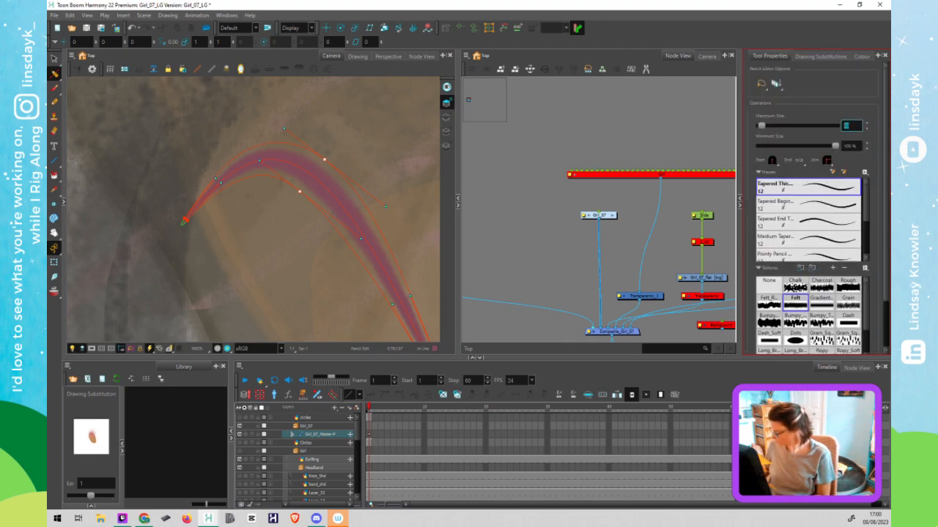
{"action": "type", "text": "7"}
{"action": "key", "text": "Return"}
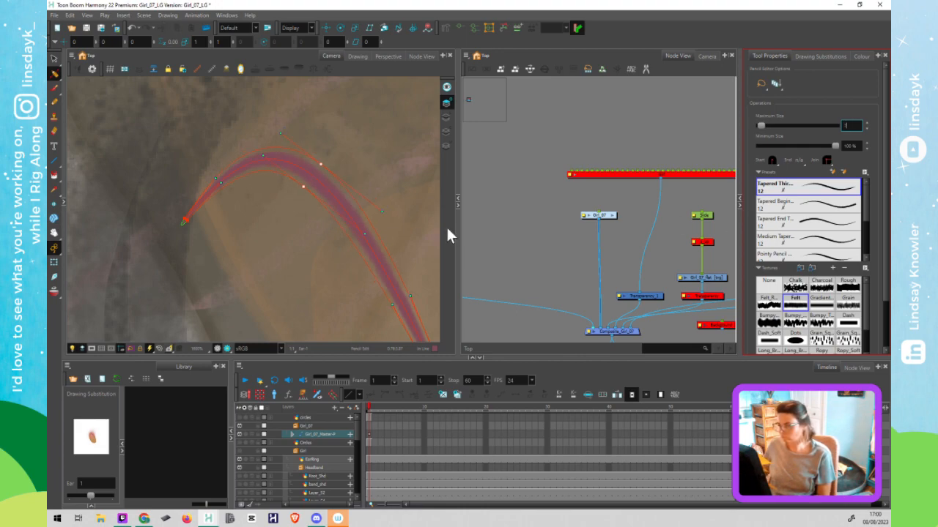
{"action": "key", "text": "shift+t"}
{"action": "scroll", "coordinate": [423, 234], "scroll_direction": "down", "scroll_amount": 6}
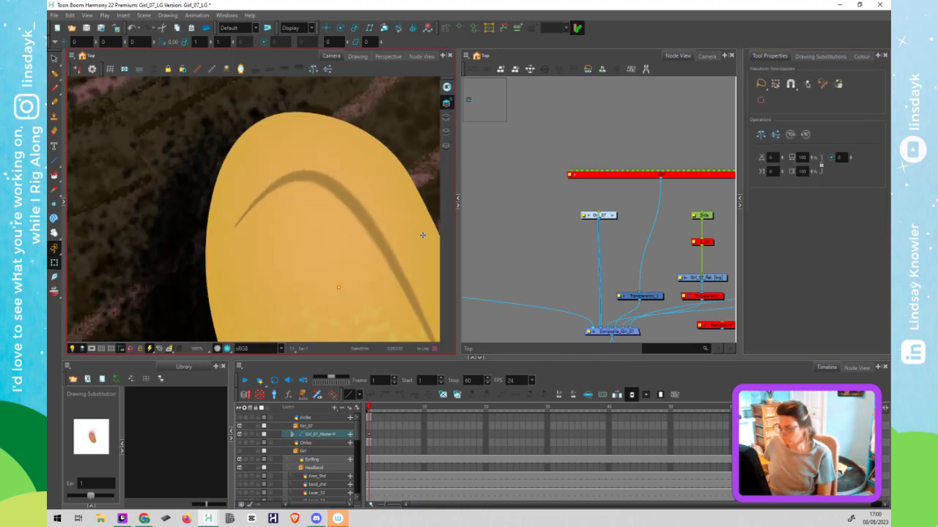
{"action": "left_click_drag", "start_coordinate": [418, 237], "coordinate": [204, 198]}
{"action": "left_click", "coordinate": [327, 196]}
{"action": "scroll", "coordinate": [327, 197], "scroll_direction": "down", "scroll_amount": 5}
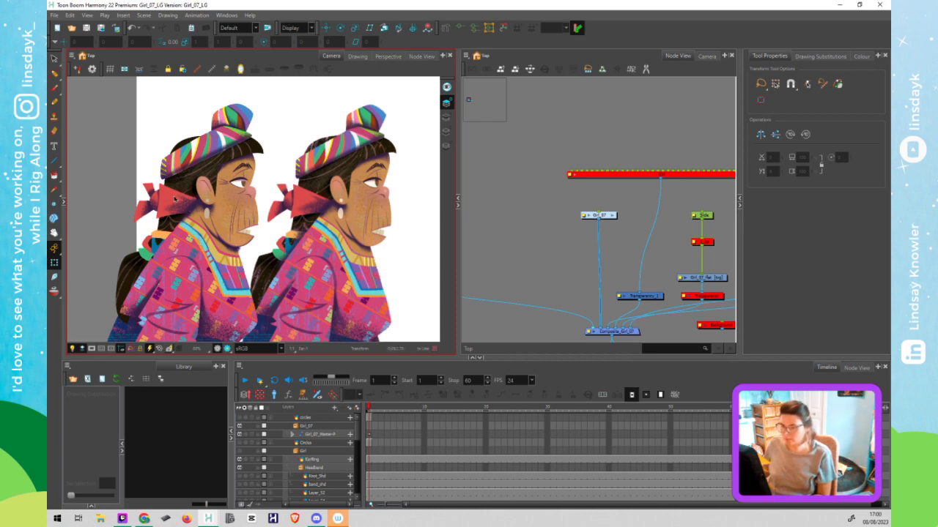
Duplicate the cutter under the CutIn_Hair_Lines drawing and place the copy directly below the original in the same chain
{"action": "left_click", "coordinate": [173, 199]}
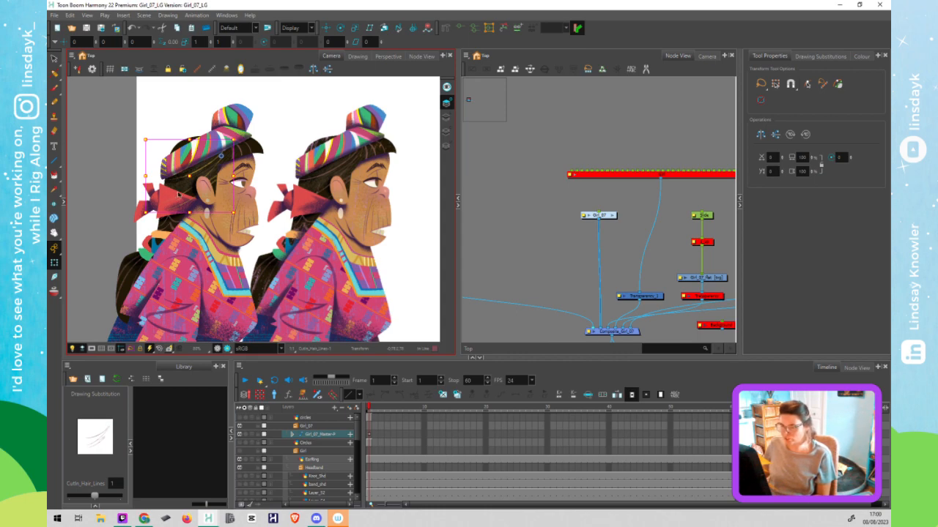
{"action": "middle_click", "coordinate": [570, 226]}
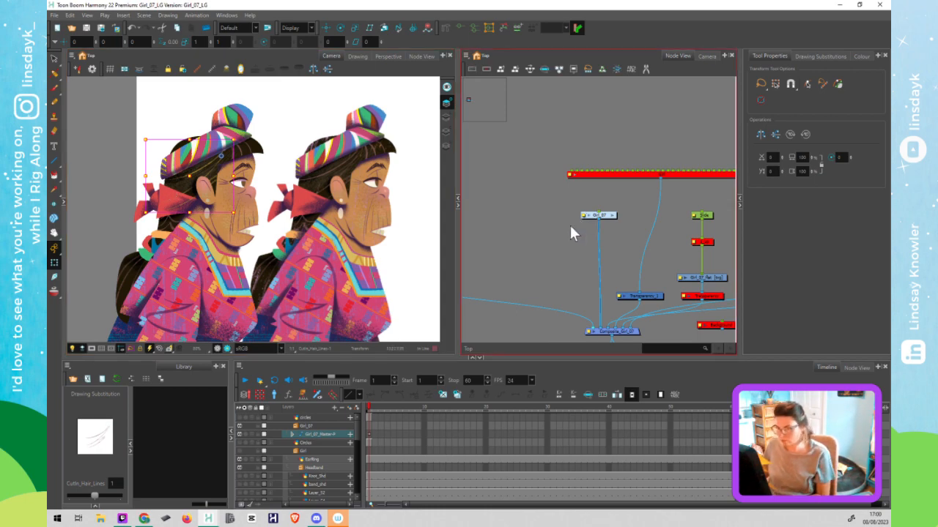
{"action": "key", "text": "o"}
{"action": "scroll", "coordinate": [593, 279], "scroll_direction": "down", "scroll_amount": 3}
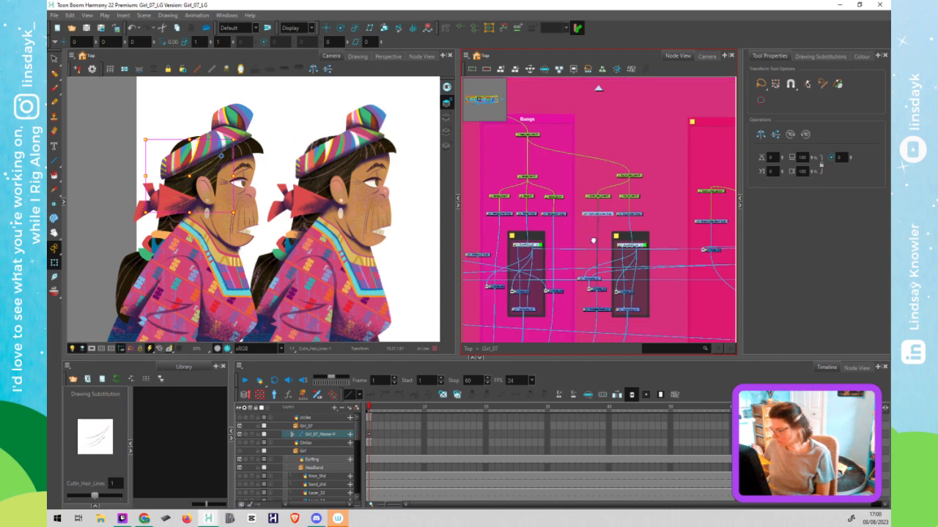
{"action": "scroll", "coordinate": [594, 274], "scroll_direction": "up", "scroll_amount": 2}
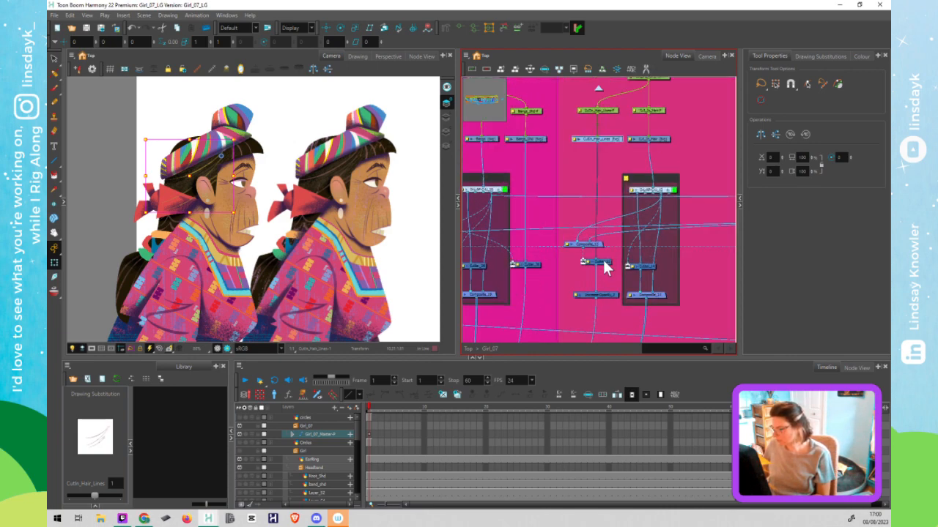
{"action": "left_click", "coordinate": [604, 263]}
{"action": "key", "text": "ctrl+c"}
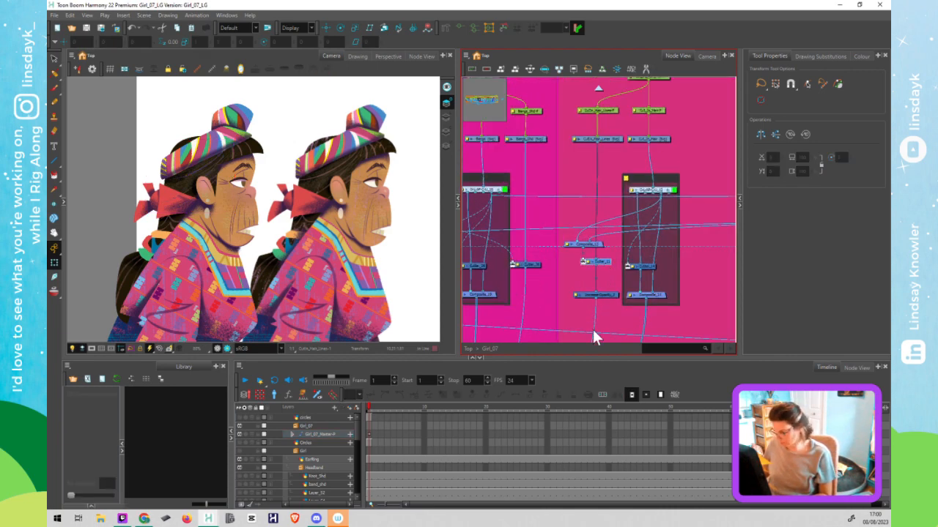
{"action": "key", "text": "ctrl+v"}
{"action": "left_click_drag", "start_coordinate": [604, 282], "coordinate": [604, 281]}
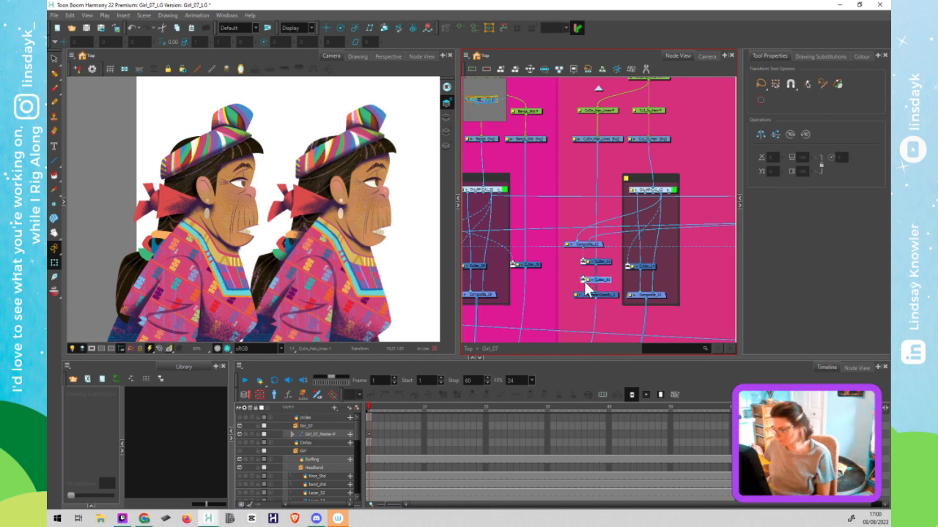
Connect the red band's flat colour layer to the duplicated cutter so the band cuts the hair lines
{"action": "left_click", "coordinate": [164, 193]}
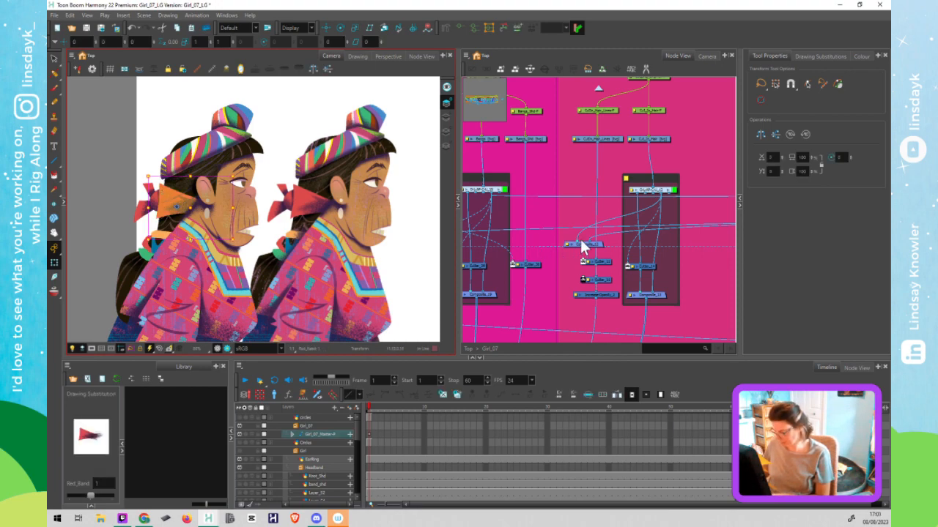
{"action": "key", "text": "f"}
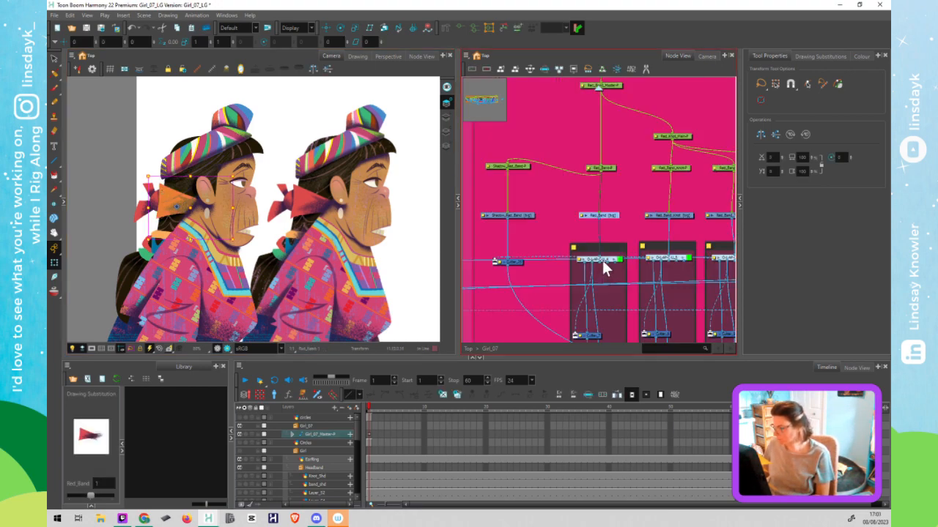
{"action": "key", "text": "alt+s"}
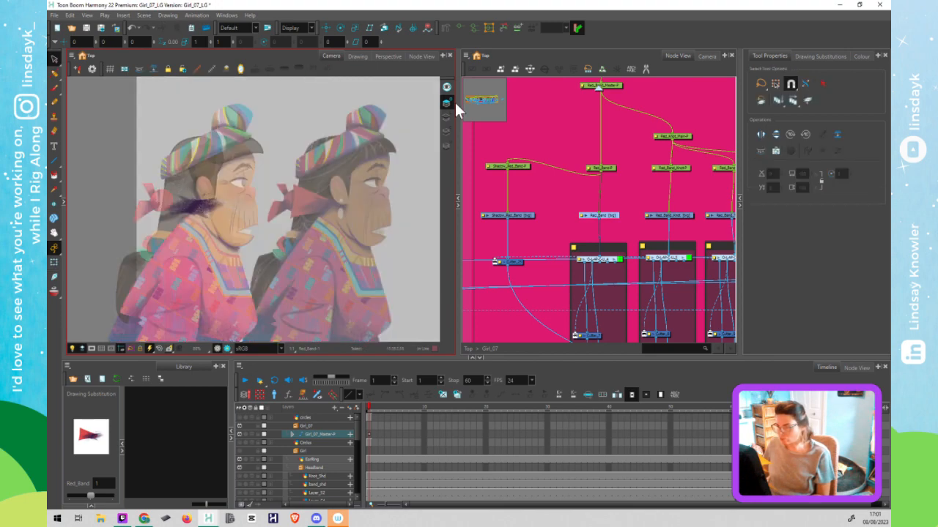
{"action": "left_click", "coordinate": [447, 118]}
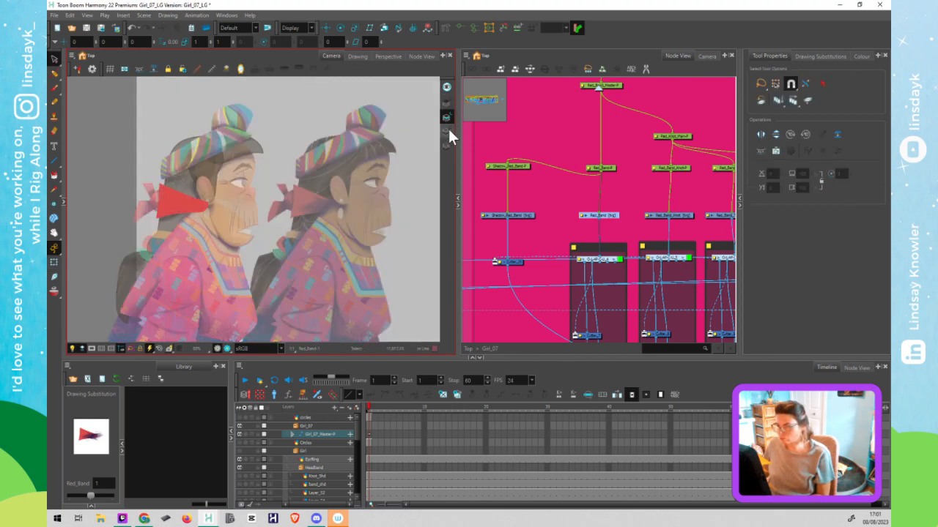
{"action": "key", "text": "shift+t"}
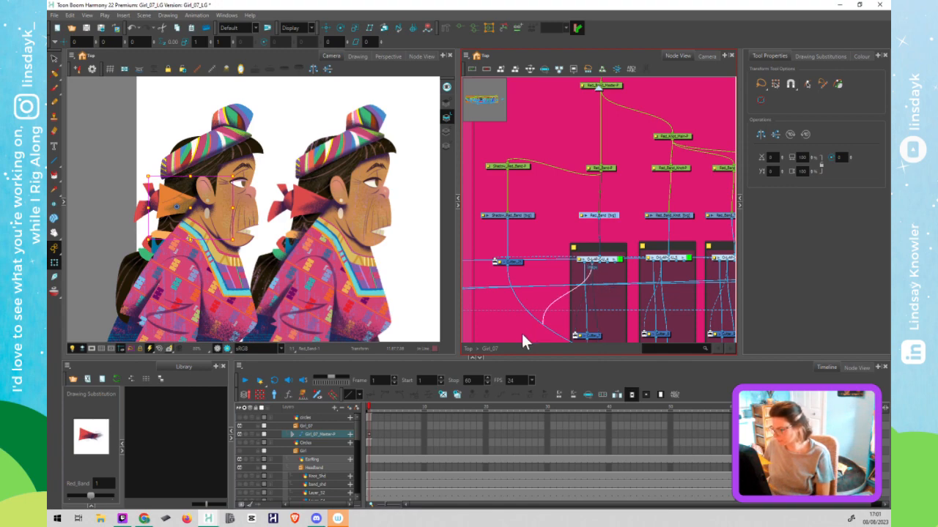
{"action": "scroll", "coordinate": [523, 337], "scroll_direction": "down", "scroll_amount": 3}
{"action": "left_click_drag", "start_coordinate": [645, 220], "coordinate": [511, 228]}
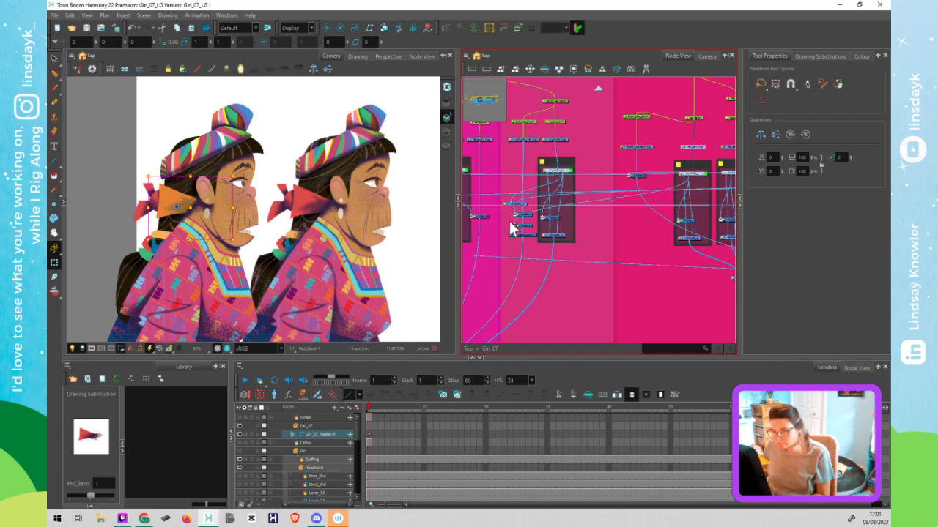
{"action": "left_click", "coordinate": [113, 169]}
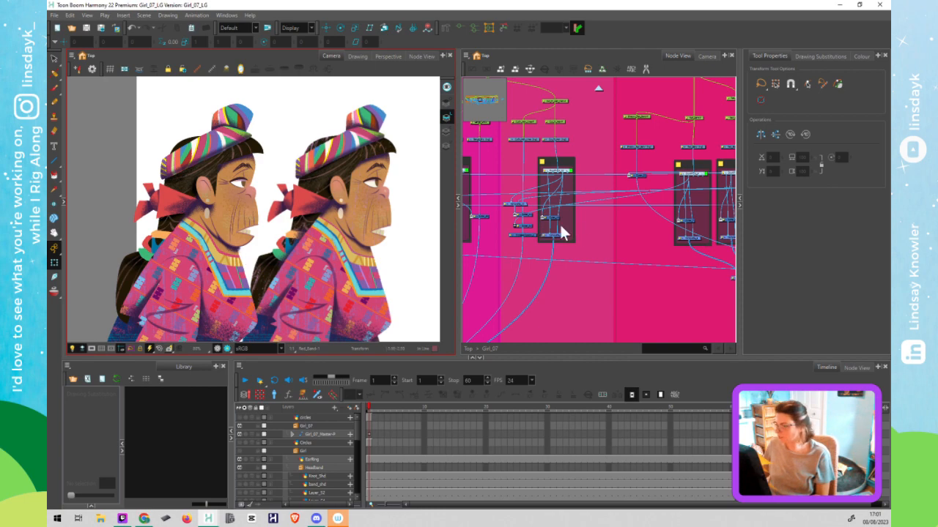
Look through the Girl_07 node network, from the hair and red band groups back to the loose shadow drawing beside Bangs
{"action": "scroll", "coordinate": [592, 229], "scroll_direction": "down", "scroll_amount": 2}
{"action": "left_click_drag", "start_coordinate": [534, 250], "coordinate": [408, 239]}
{"action": "scroll", "coordinate": [658, 244], "scroll_direction": "down", "scroll_amount": 1}
{"action": "left_click_drag", "start_coordinate": [600, 234], "coordinate": [507, 232]}
{"action": "scroll", "coordinate": [641, 232], "scroll_direction": "down", "scroll_amount": 1}
{"action": "left_click_drag", "start_coordinate": [657, 238], "coordinate": [496, 237]}
{"action": "left_click_drag", "start_coordinate": [559, 237], "coordinate": [496, 236]}
{"action": "left_click_drag", "start_coordinate": [729, 248], "coordinate": [888, 248]}
{"action": "left_click_drag", "start_coordinate": [709, 256], "coordinate": [812, 255]}
{"action": "left_click_drag", "start_coordinate": [702, 255], "coordinate": [836, 255]}
{"action": "scroll", "coordinate": [594, 206], "scroll_direction": "up", "scroll_amount": 2}
{"action": "scroll", "coordinate": [598, 208], "scroll_direction": "up", "scroll_amount": 2}
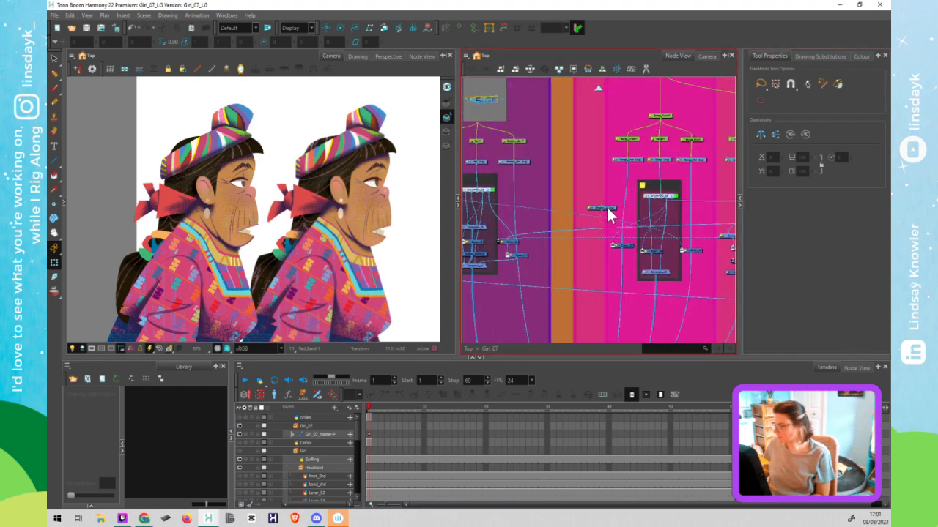
Inspect the art layers of the loose Shadow drawing beside the Bangs group, and leave it deselected
{"action": "left_click", "coordinate": [602, 208]}
{"action": "key", "text": "alt+s"}
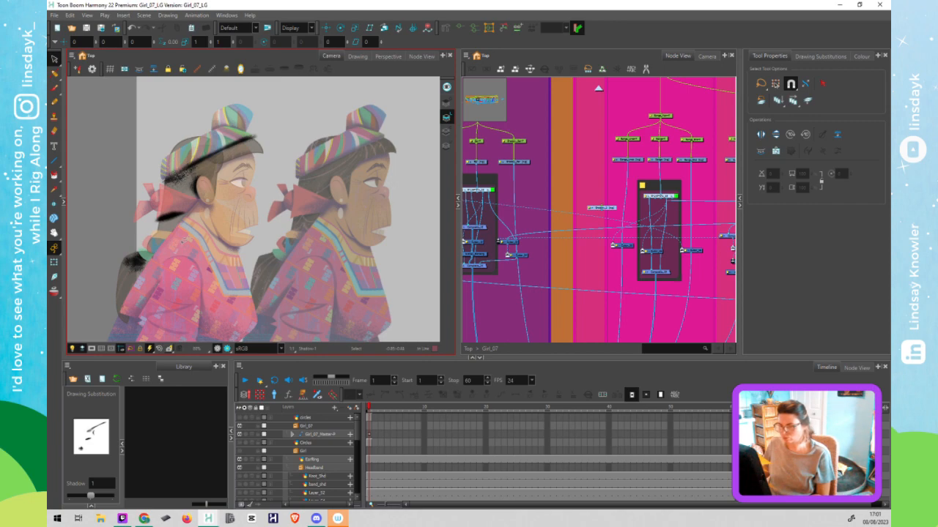
{"action": "left_click", "coordinate": [446, 132]}
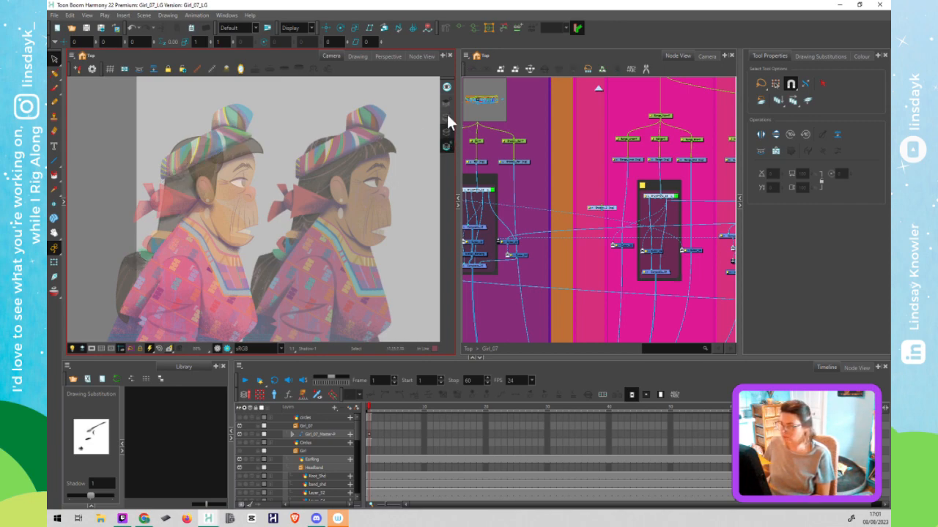
{"action": "left_click", "coordinate": [446, 113]}
{"action": "left_click", "coordinate": [523, 189]}
{"action": "key", "text": "shift+t"}
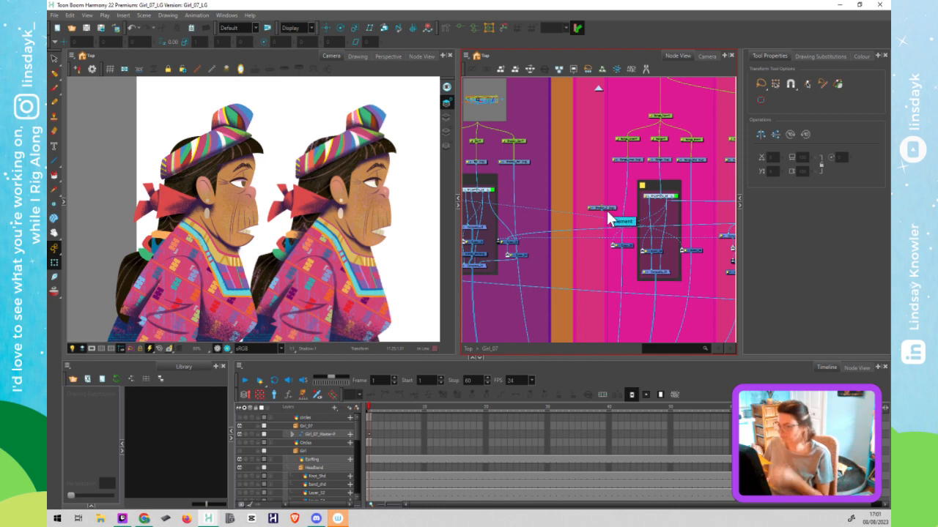
Examine the Mouth, Head texture and Head + Jaw node groups alongside the girl's body, and select the jaw drawing
{"action": "scroll", "coordinate": [608, 218], "scroll_direction": "down", "scroll_amount": 1}
{"action": "scroll", "coordinate": [608, 211], "scroll_direction": "down", "scroll_amount": 2}
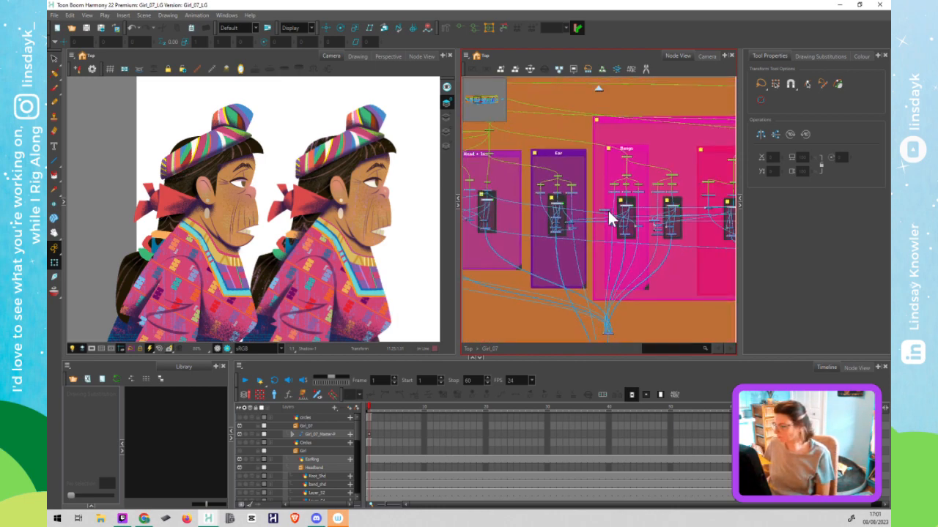
{"action": "scroll", "coordinate": [649, 268], "scroll_direction": "up", "scroll_amount": 1}
{"action": "left_click_drag", "start_coordinate": [649, 269], "coordinate": [656, 268]}
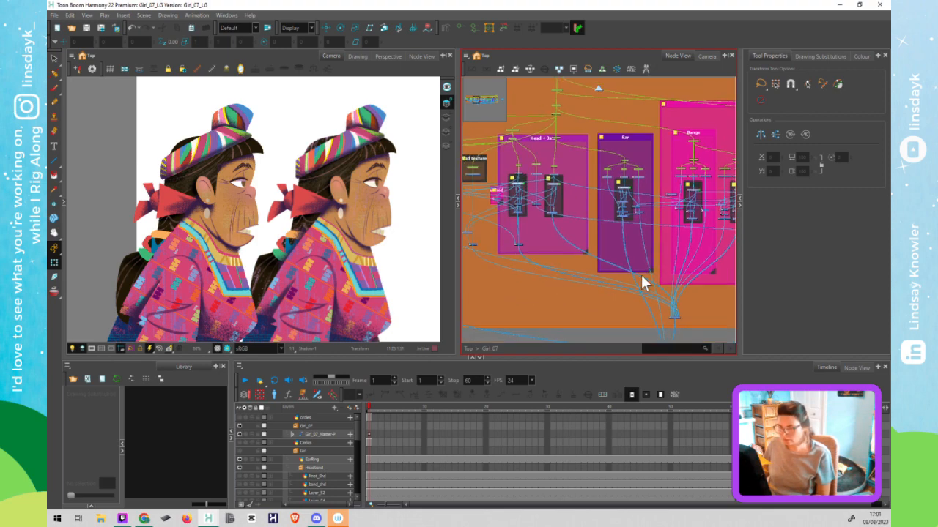
{"action": "left_click_drag", "start_coordinate": [259, 281], "coordinate": [255, 220]}
{"action": "left_click", "coordinate": [539, 299]}
{"action": "scroll", "coordinate": [539, 298], "scroll_direction": "down", "scroll_amount": 2}
{"action": "left_click_drag", "start_coordinate": [590, 298], "coordinate": [630, 295]}
{"action": "left_click_drag", "start_coordinate": [562, 240], "coordinate": [615, 240]}
{"action": "scroll", "coordinate": [592, 218], "scroll_direction": "up", "scroll_amount": 5}
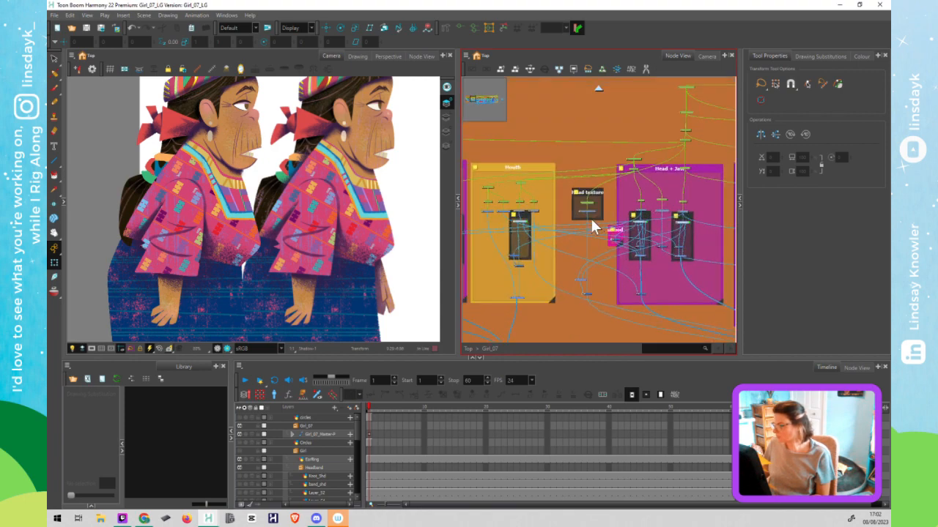
{"action": "scroll", "coordinate": [592, 197], "scroll_direction": "up", "scroll_amount": 3}
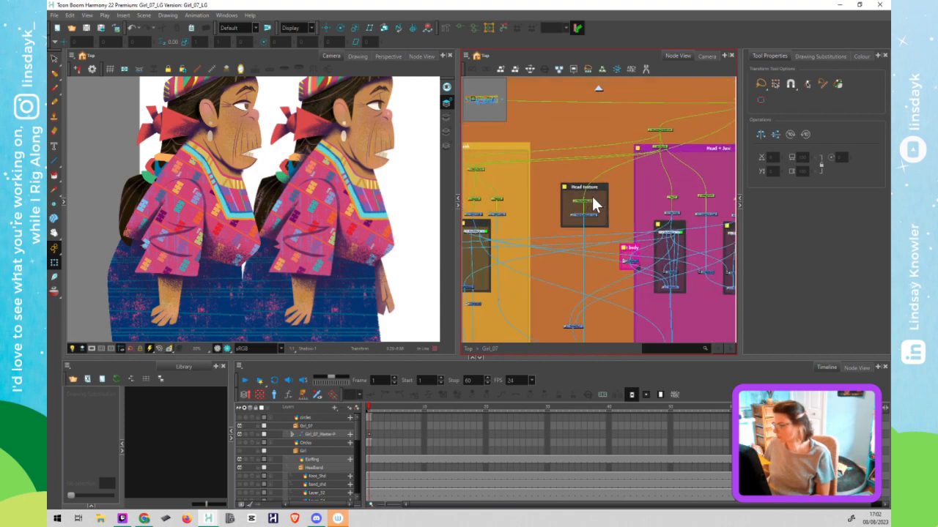
{"action": "left_click_drag", "start_coordinate": [583, 267], "coordinate": [561, 261]}
{"action": "left_click_drag", "start_coordinate": [649, 217], "coordinate": [619, 211]}
{"action": "left_click", "coordinate": [642, 195]}
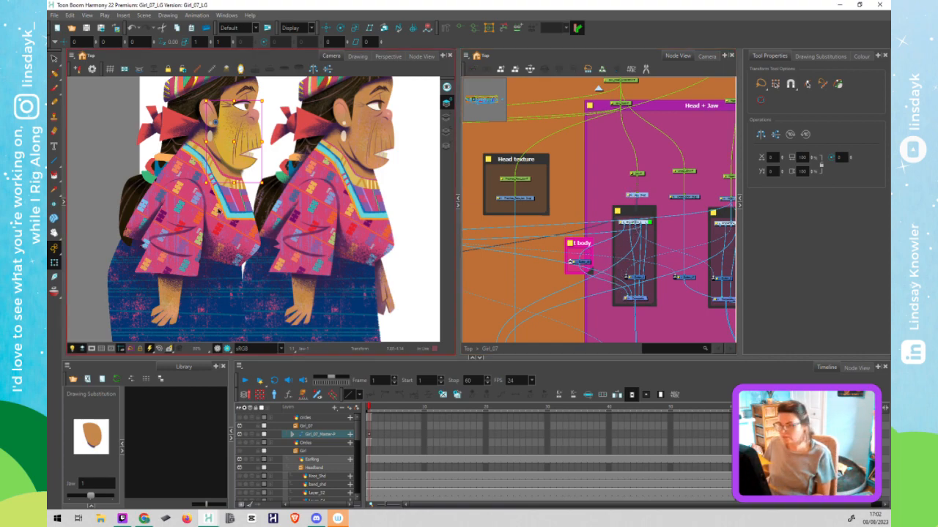
Compare the girl's jaw and neckline with the reference, and examine the connections between the Mouth, Head texture and cut body nodes
{"action": "scroll", "coordinate": [222, 183], "scroll_direction": "up", "scroll_amount": 3}
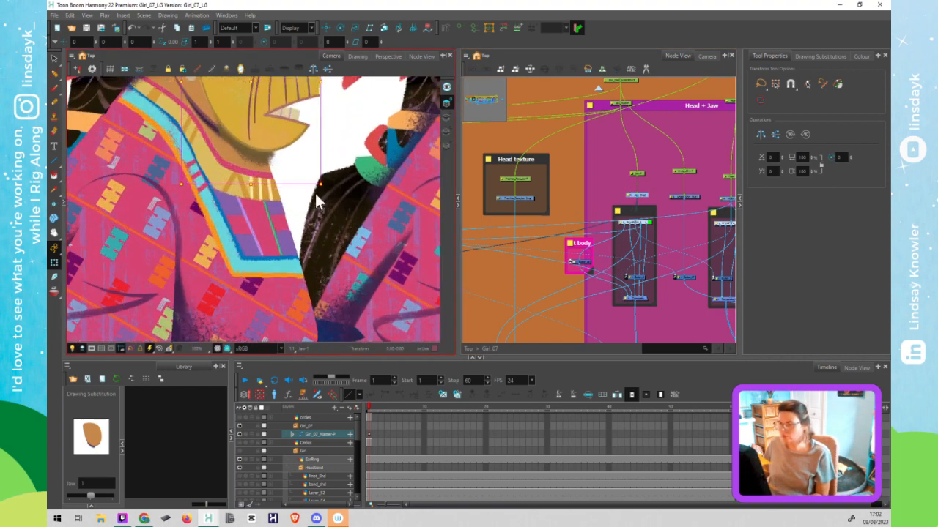
{"action": "scroll", "coordinate": [316, 198], "scroll_direction": "down", "scroll_amount": 3}
{"action": "left_click_drag", "start_coordinate": [398, 192], "coordinate": [331, 201]}
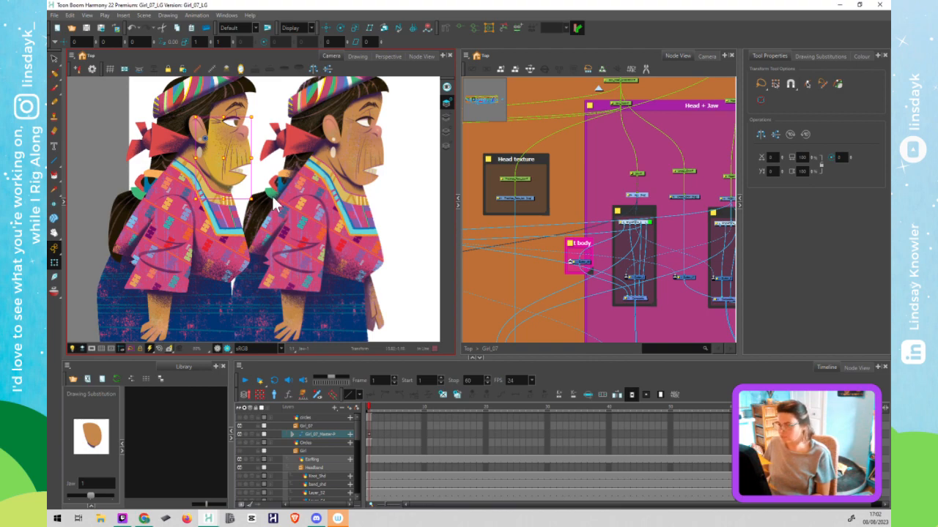
{"action": "key", "text": "Escape"}
{"action": "left_click", "coordinate": [229, 189]}
{"action": "scroll", "coordinate": [625, 263], "scroll_direction": "up", "scroll_amount": 1}
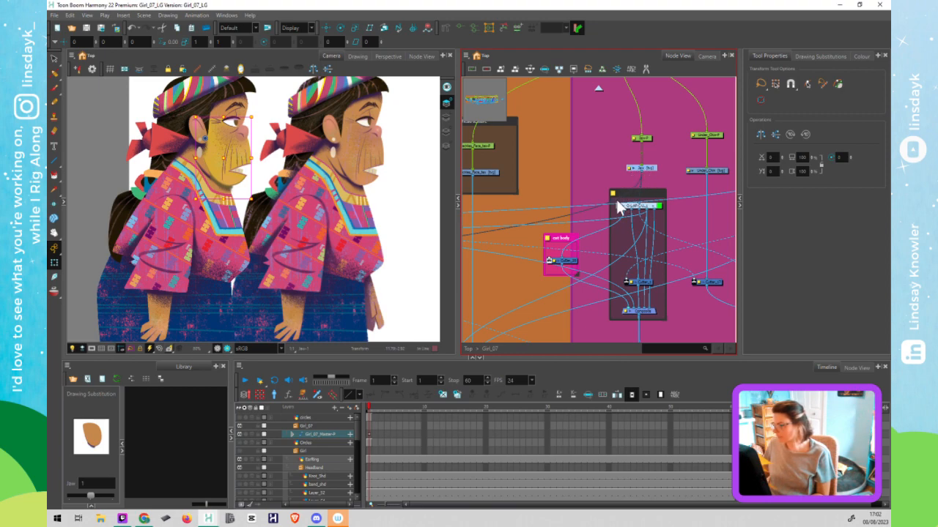
{"action": "scroll", "coordinate": [491, 283], "scroll_direction": "up", "scroll_amount": 5}
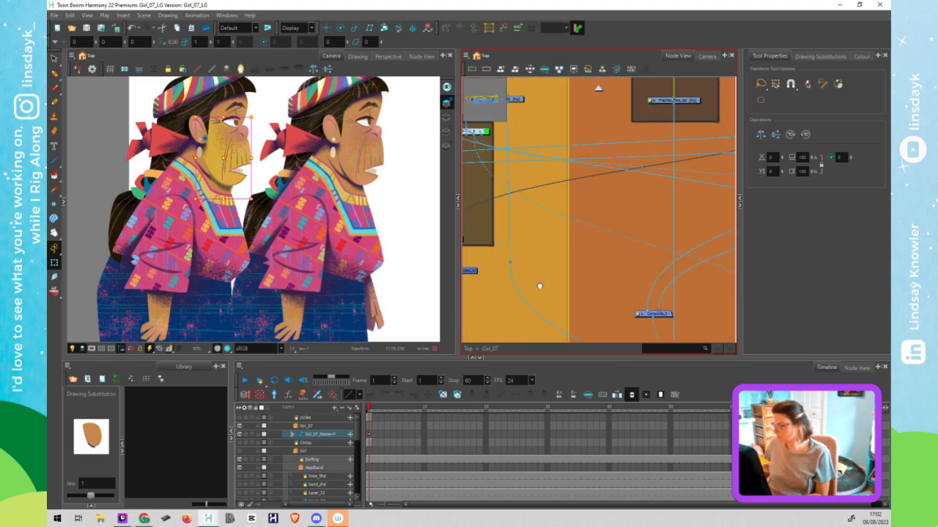
{"action": "left_click_drag", "start_coordinate": [491, 284], "coordinate": [529, 269]}
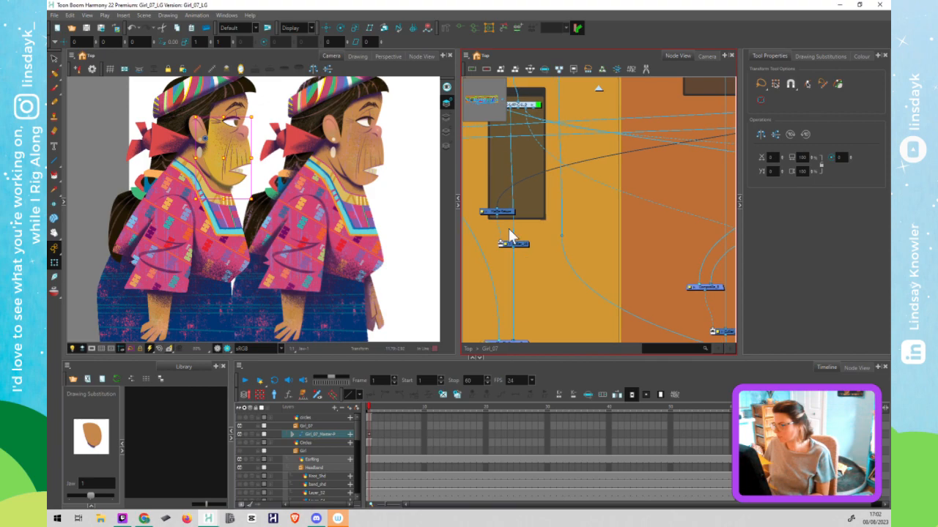
{"action": "scroll", "coordinate": [515, 244], "scroll_direction": "down", "scroll_amount": 1}
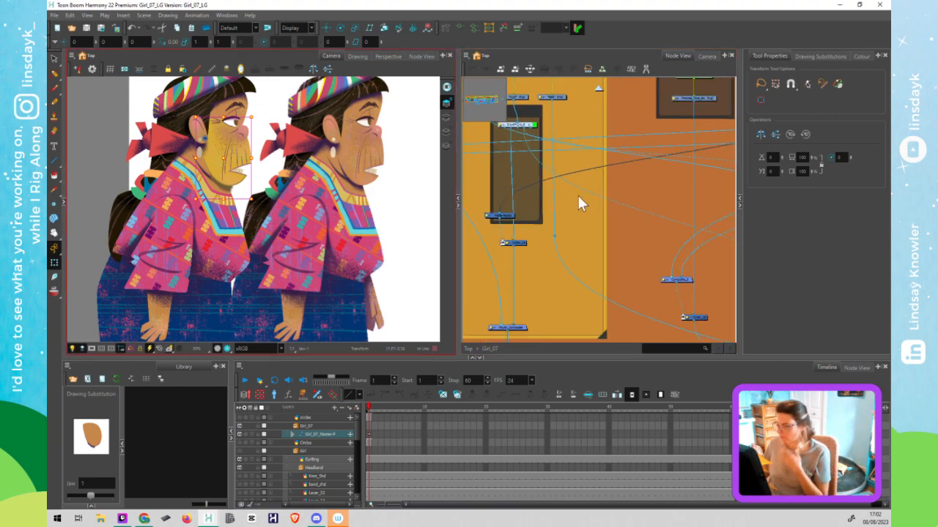
{"action": "left_click_drag", "start_coordinate": [601, 212], "coordinate": [534, 251]}
{"action": "left_click_drag", "start_coordinate": [584, 233], "coordinate": [529, 247]}
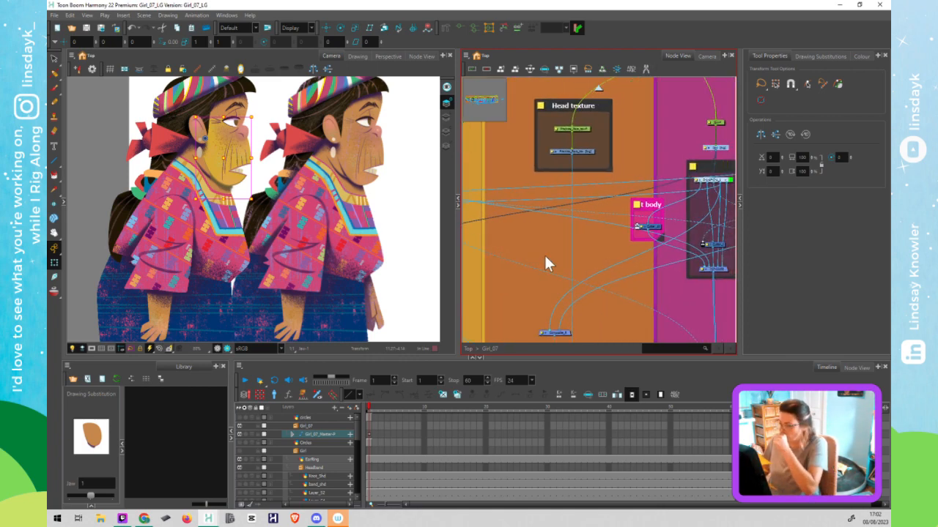
{"action": "left_click_drag", "start_coordinate": [617, 218], "coordinate": [579, 220]}
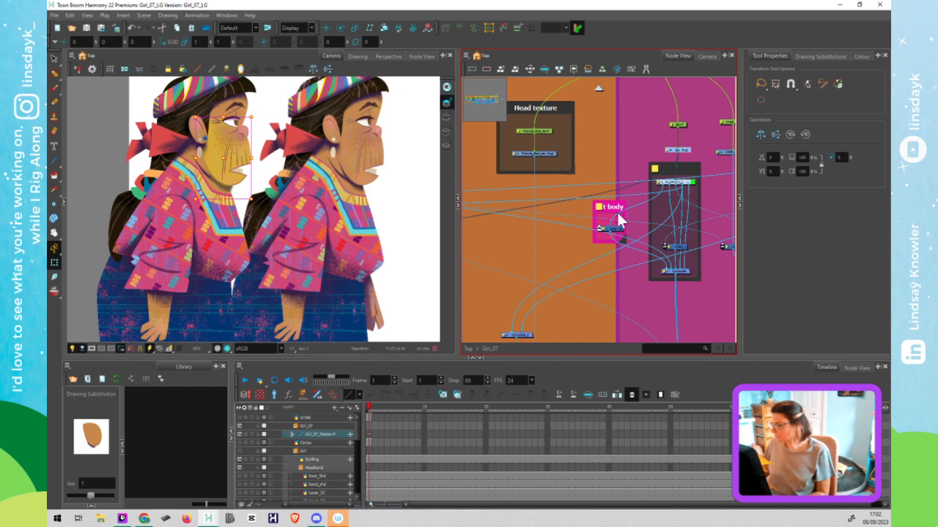
Locate the shirt nodes in the Upper Body group and inspect the art layers of the Shirt drawing
{"action": "left_click", "coordinate": [135, 217]}
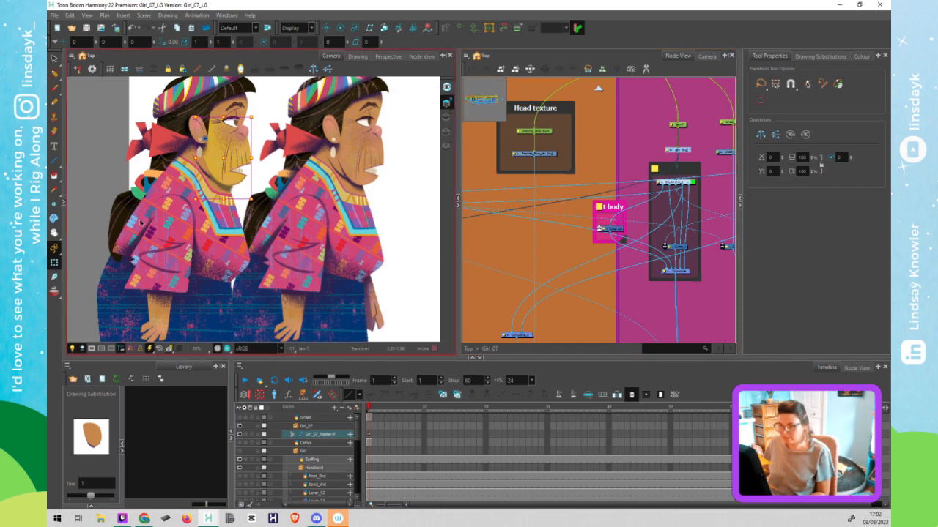
{"action": "left_click", "coordinate": [140, 220]}
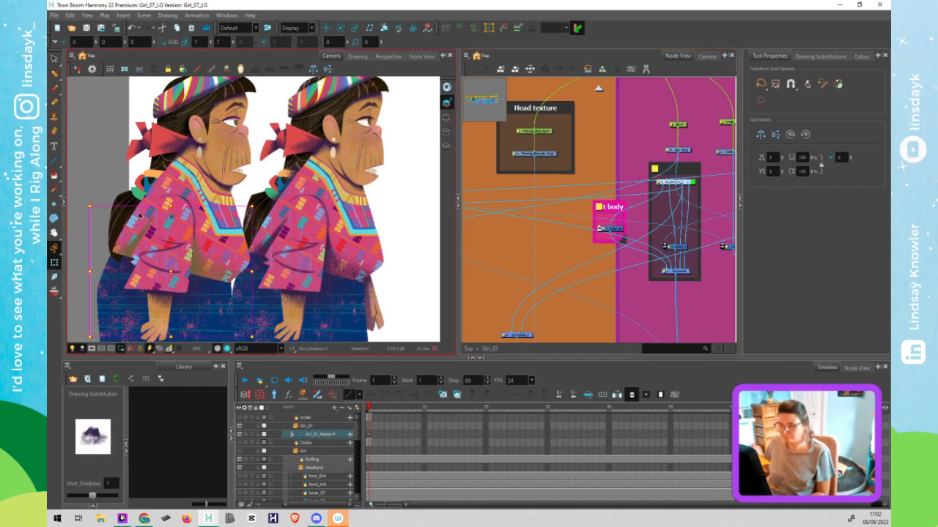
{"action": "left_click", "coordinate": [139, 215]}
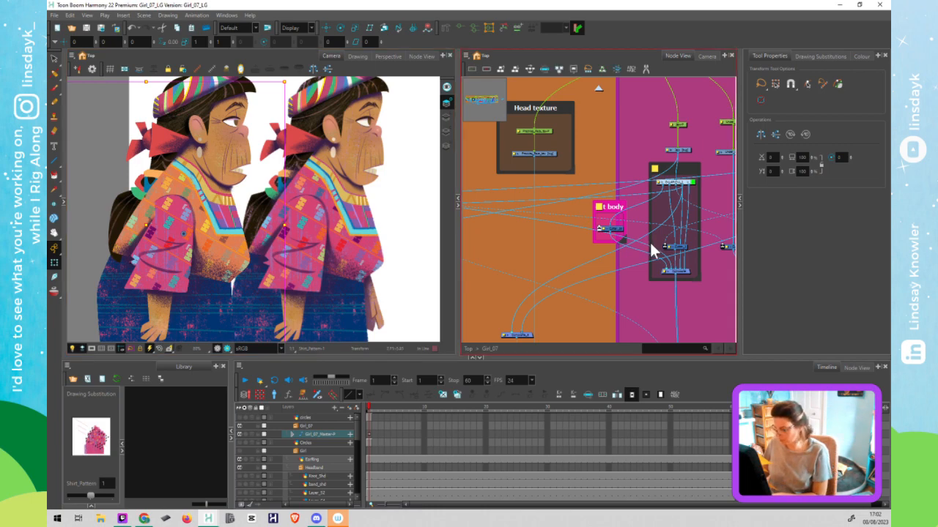
{"action": "key", "text": "o"}
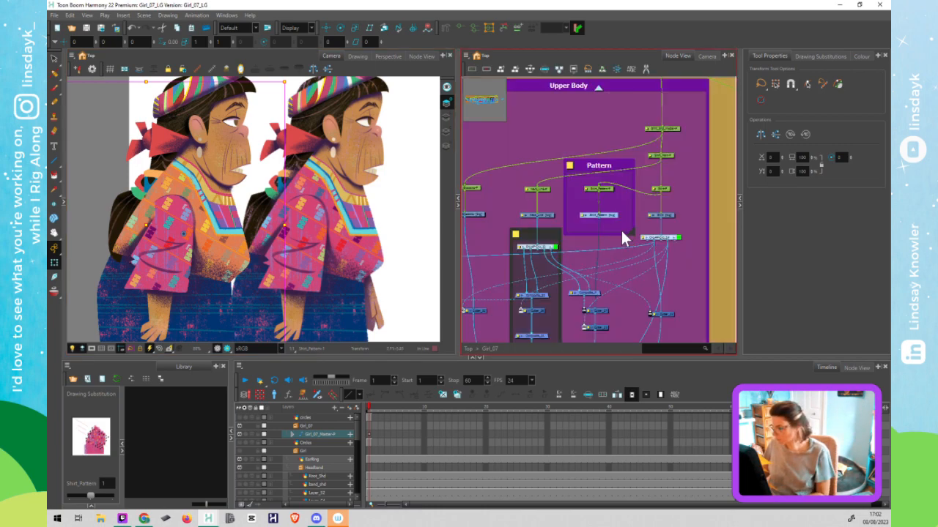
{"action": "left_click", "coordinate": [670, 216]}
{"action": "key", "text": "alt+s"}
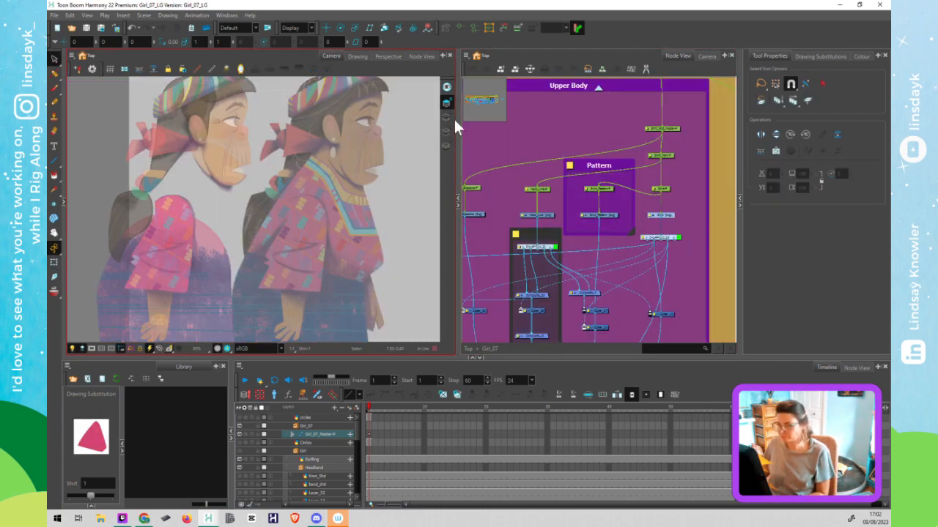
{"action": "left_click", "coordinate": [448, 114]}
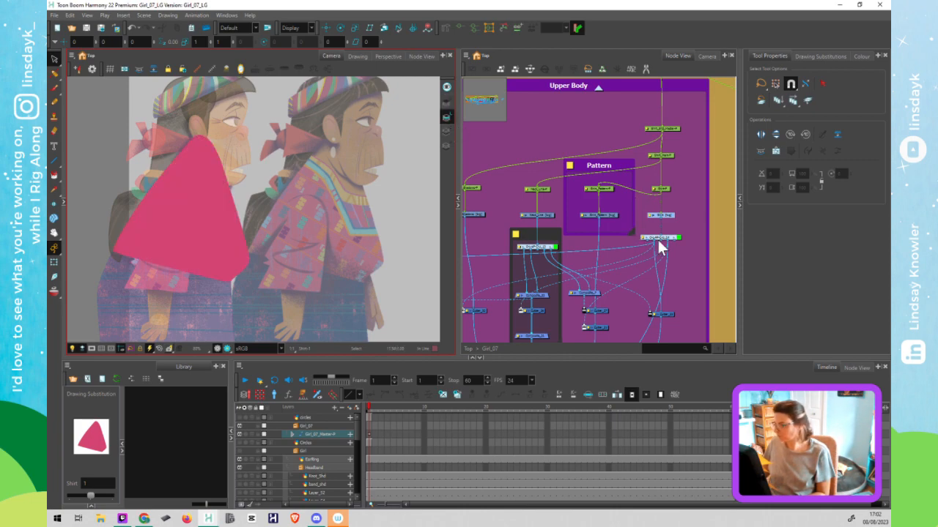
{"action": "left_click", "coordinate": [448, 134]}
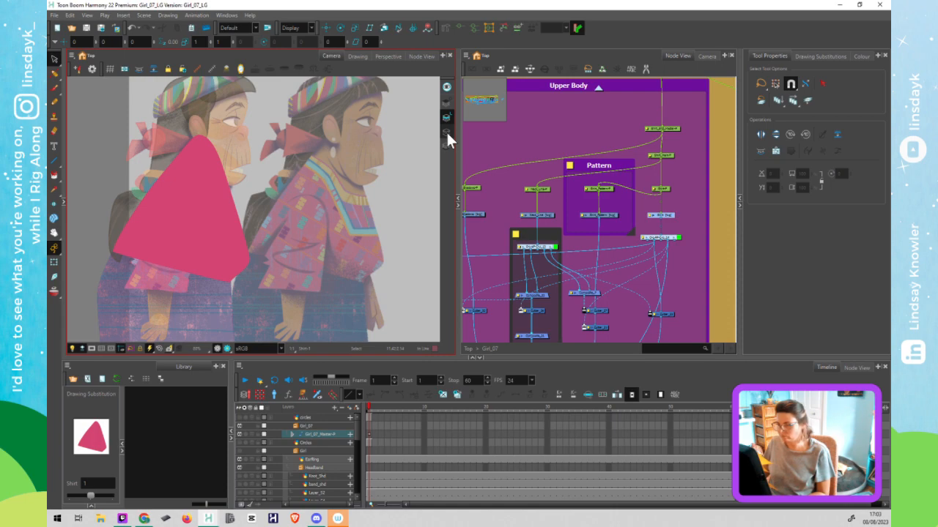
{"action": "left_click", "coordinate": [446, 131]}
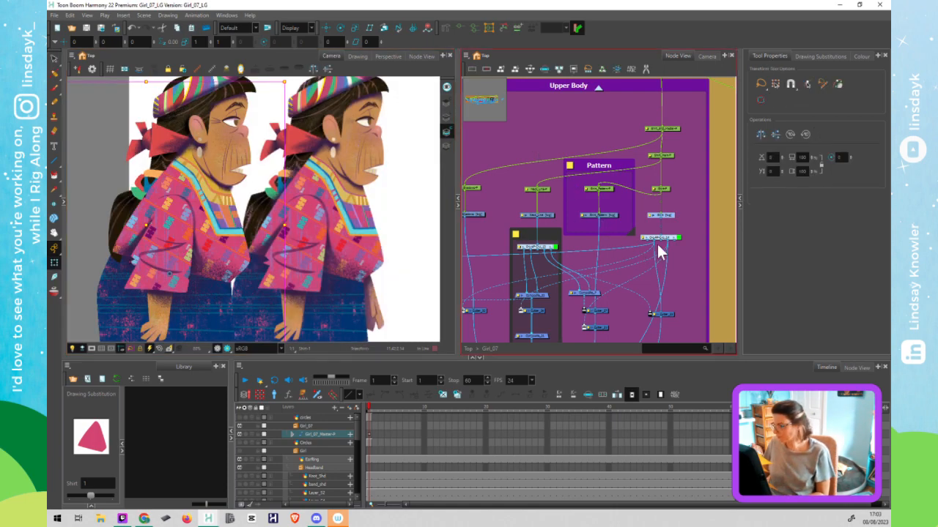
Add a composite node below the Shirt drawing in the Upper Body group and connect the shirt's art layer output to it
{"action": "left_click", "coordinate": [642, 284]}
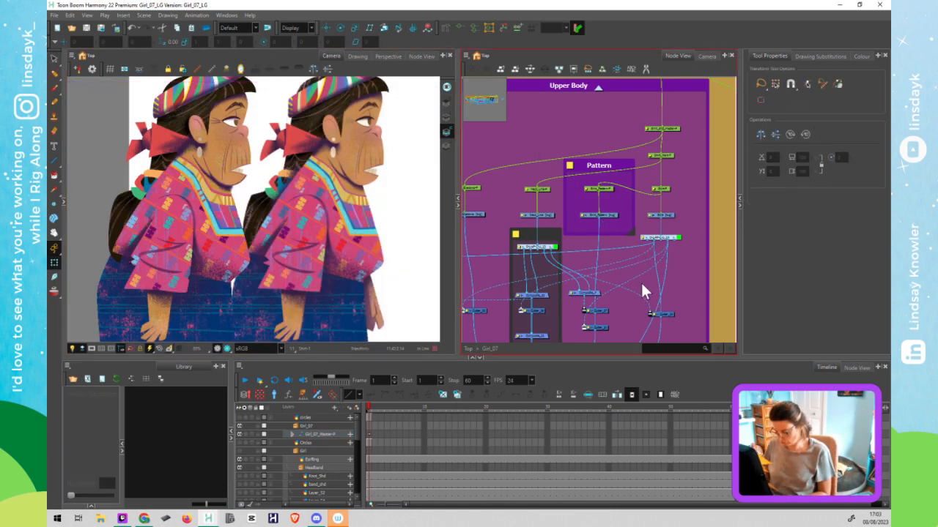
{"action": "key", "text": "ctrl+h"}
{"action": "left_click_drag", "start_coordinate": [656, 245], "coordinate": [665, 280]}
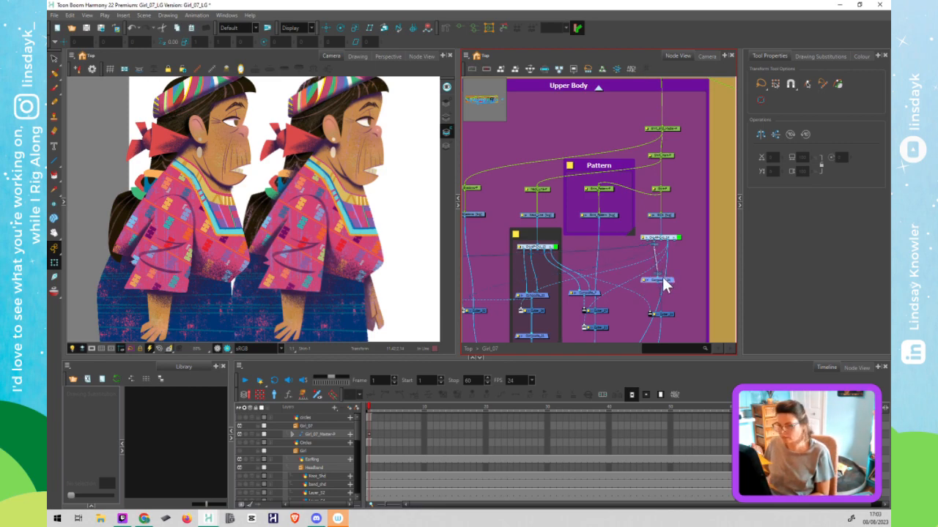
Place the shirt composite above the cut body group beside Head + Jaw and connect it to the cut body cutter
{"action": "scroll", "coordinate": [672, 287], "scroll_direction": "down", "scroll_amount": 2}
{"action": "scroll", "coordinate": [673, 287], "scroll_direction": "down", "scroll_amount": 3}
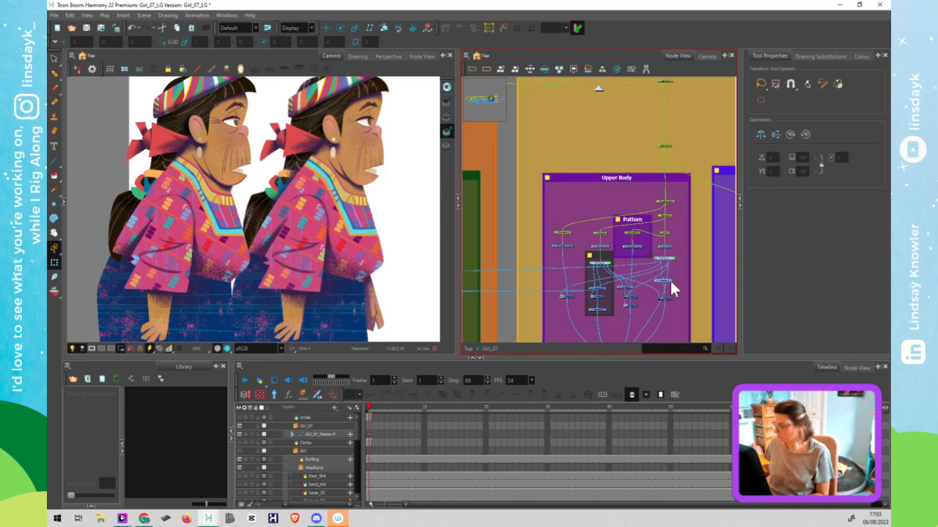
{"action": "left_click_drag", "start_coordinate": [515, 309], "coordinate": [698, 271]}
{"action": "left_click_drag", "start_coordinate": [537, 263], "coordinate": [684, 265]}
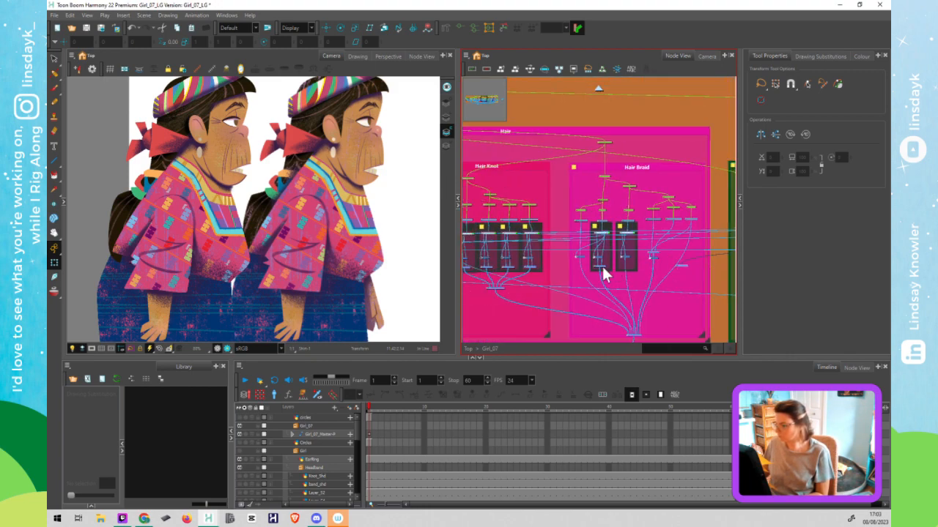
{"action": "left_click_drag", "start_coordinate": [510, 277], "coordinate": [661, 263]}
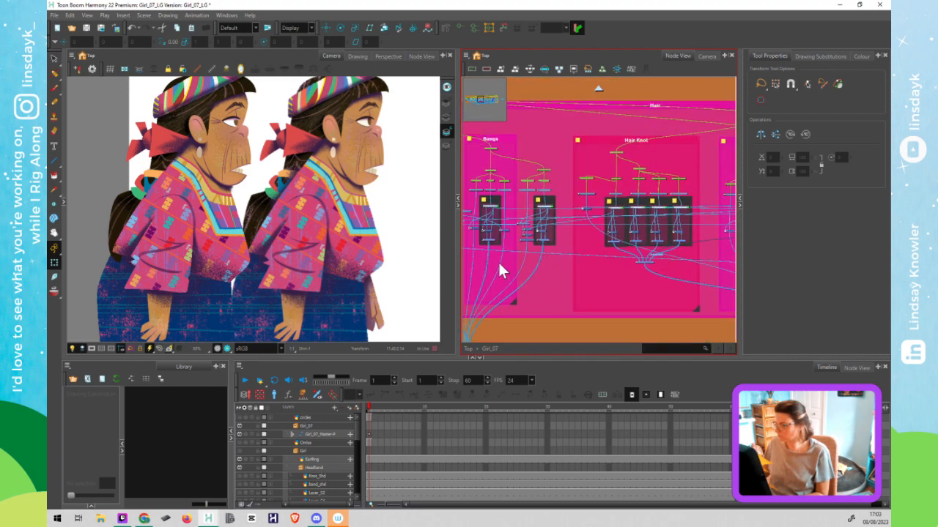
{"action": "left_click_drag", "start_coordinate": [499, 270], "coordinate": [678, 256]}
{"action": "left_click_drag", "start_coordinate": [509, 264], "coordinate": [641, 260]}
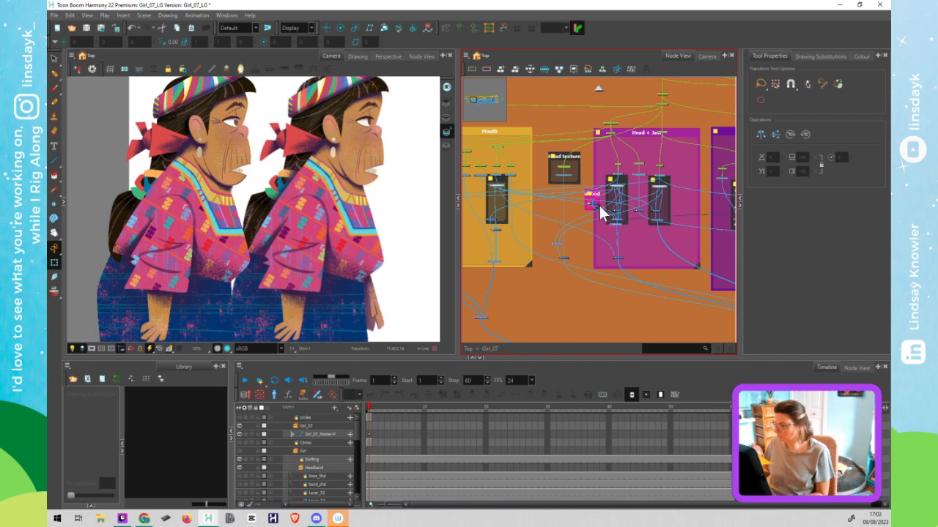
{"action": "scroll", "coordinate": [592, 189], "scroll_direction": "up", "scroll_amount": 5}
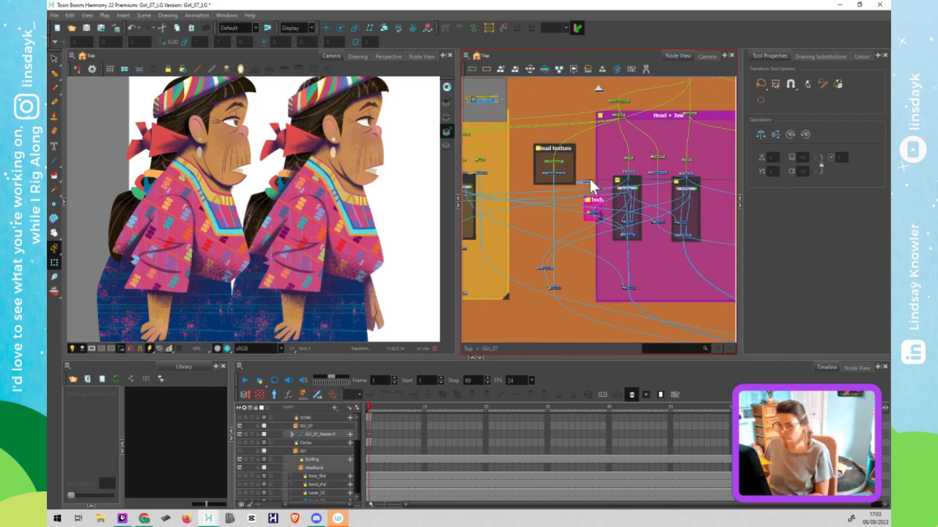
{"action": "scroll", "coordinate": [590, 182], "scroll_direction": "up", "scroll_amount": 2}
{"action": "left_click_drag", "start_coordinate": [578, 195], "coordinate": [584, 264]}
Try removing the composite above the cut body cutter while checking the jaw drawing, and undo the deletion
{"action": "left_click", "coordinate": [590, 195]}
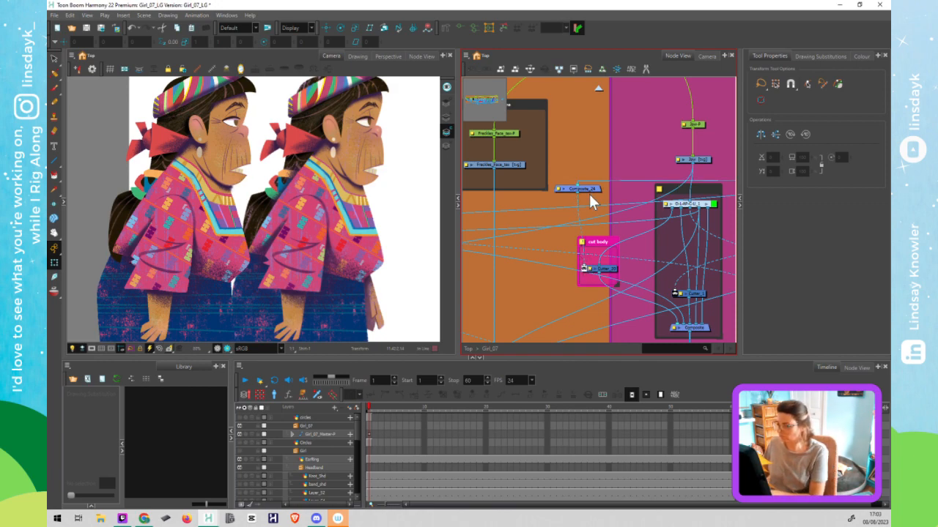
{"action": "key", "text": "Delete"}
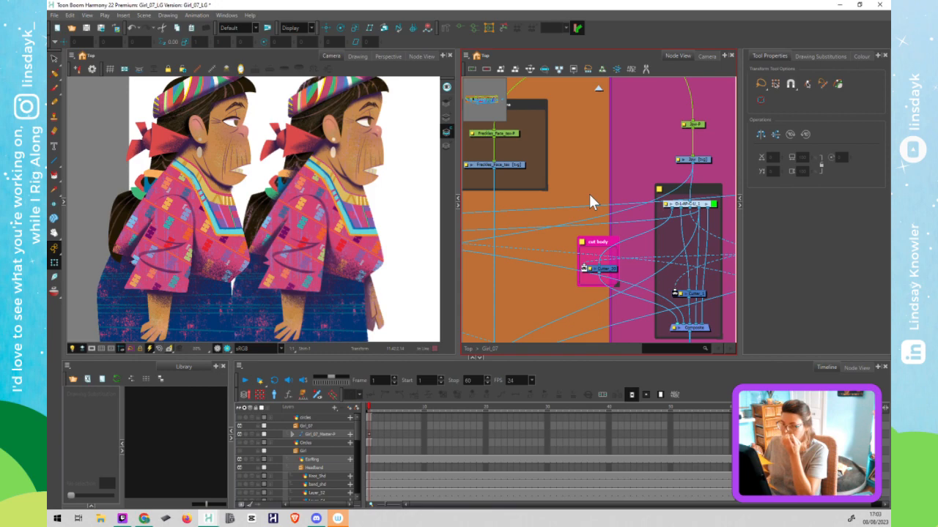
{"action": "left_click", "coordinate": [225, 174]}
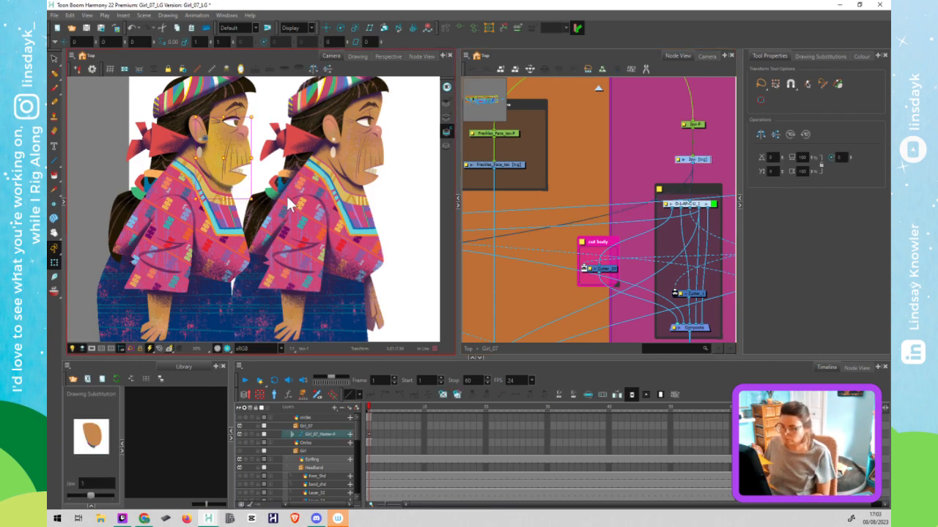
{"action": "left_click", "coordinate": [586, 218]}
{"action": "key", "text": "ctrl+z"}
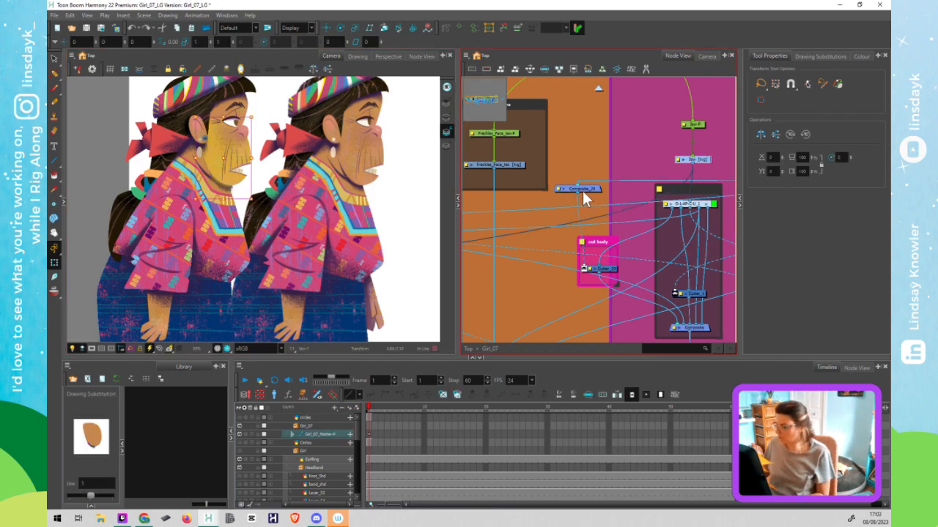
Inspect the jaw drawing's art layers, including the chin shadow on its overlay layer, and return to the Transform tool
{"action": "left_click_drag", "start_coordinate": [592, 188], "coordinate": [551, 176]}
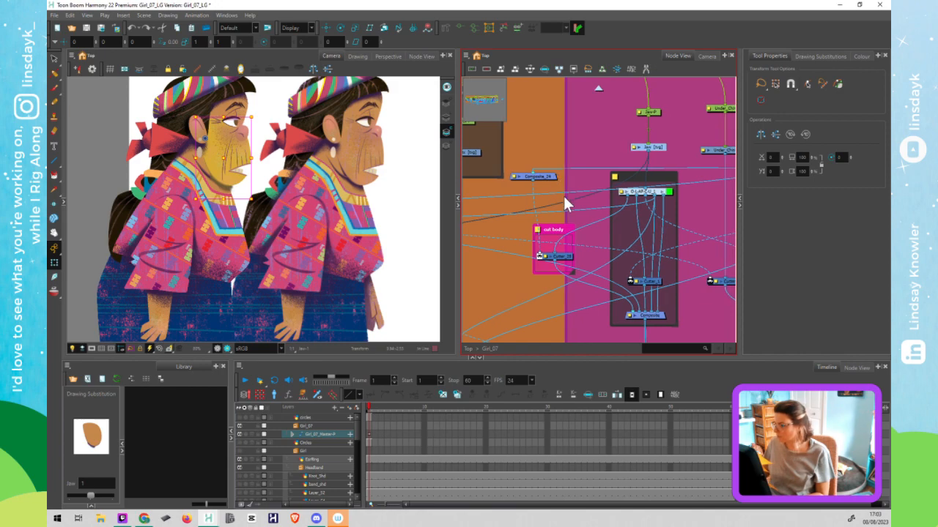
{"action": "left_click", "coordinate": [254, 177]}
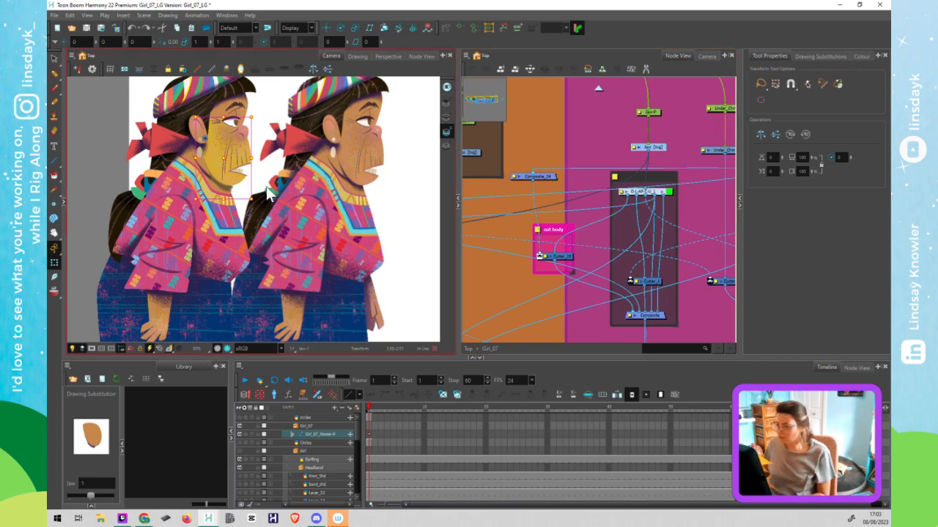
{"action": "key", "text": "shift+l"}
{"action": "key", "text": "alt+s"}
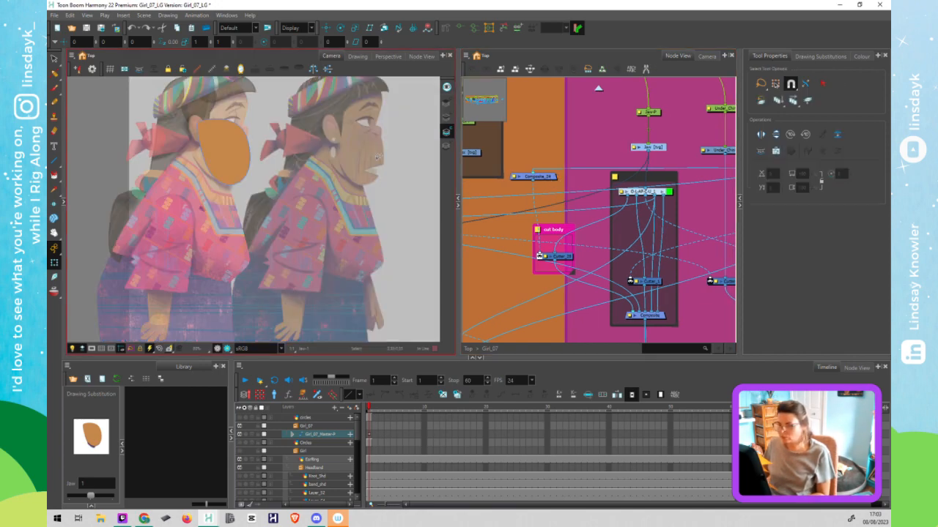
{"action": "left_click", "coordinate": [446, 146]}
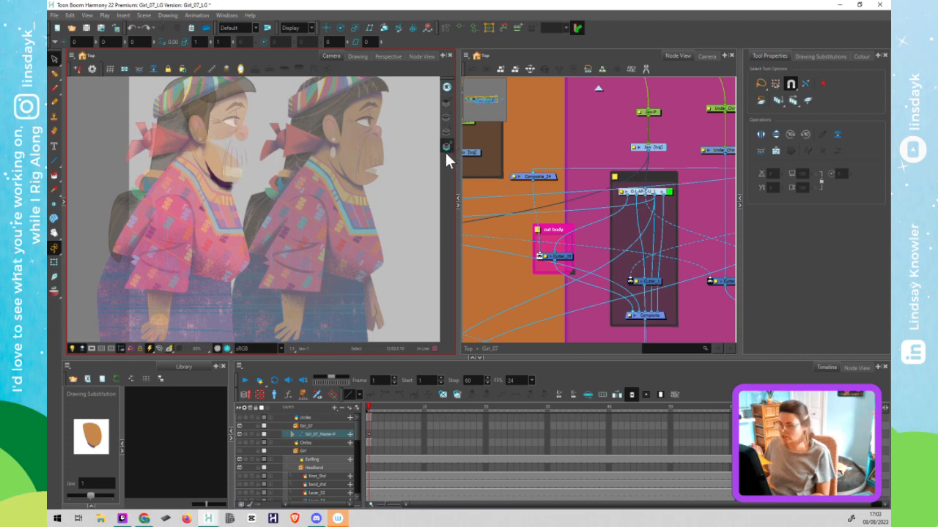
{"action": "left_click", "coordinate": [690, 225]}
{"action": "key", "text": "shift+t"}
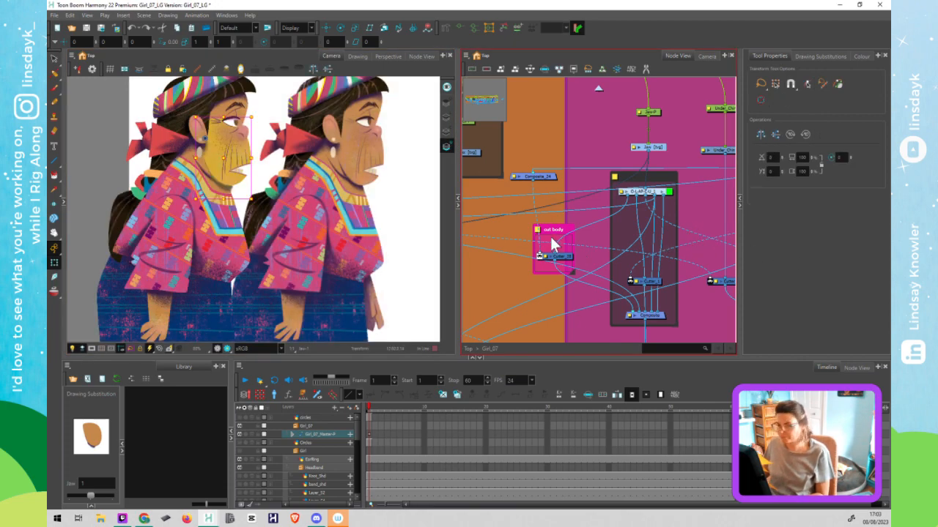
Duplicate the cut body cutter node and place the copy beside the jaw's cutter in the Head + Jaw group
{"action": "left_click", "coordinate": [562, 258]}
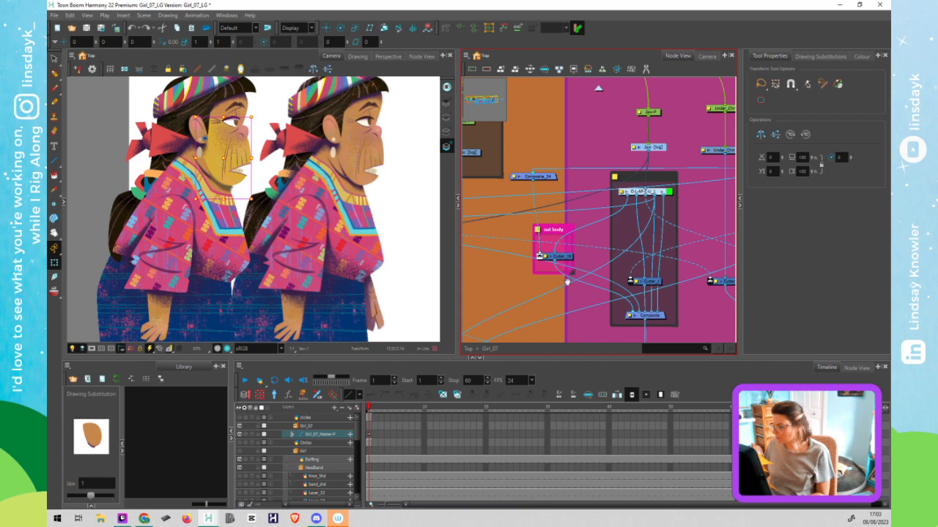
{"action": "left_click_drag", "start_coordinate": [558, 250], "coordinate": [559, 225]}
{"action": "left_click", "coordinate": [559, 225]}
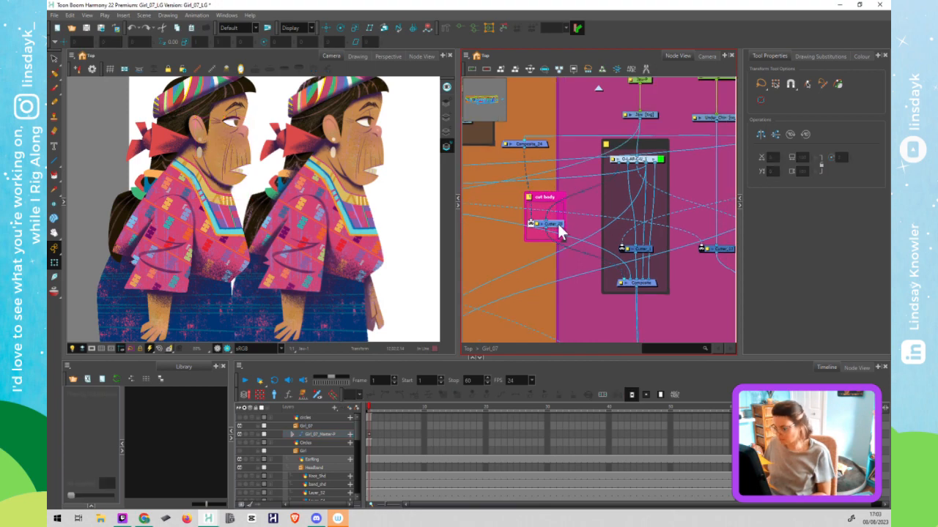
{"action": "key", "text": "ctrl+c"}
{"action": "key", "text": "ctrl+v"}
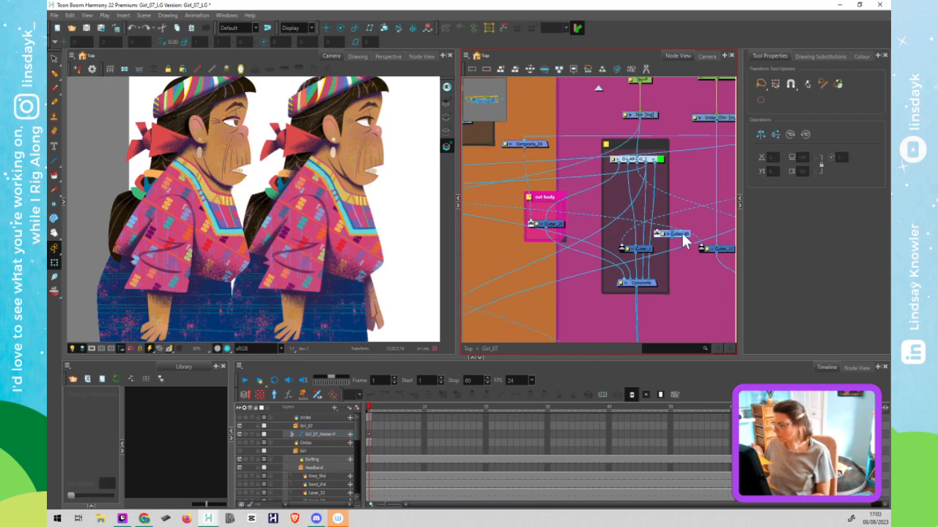
Line up the copied cutter beside the jaw's cutter, connect the shirt composite to its matte input, and check the chin shadow
{"action": "mouse_move", "coordinate": [670, 233]}
{"action": "left_mouse_down"}
{"action": "mouse_move", "coordinate": [654, 206]}
{"action": "mouse_move", "coordinate": [685, 245]}
{"action": "left_mouse_up"}
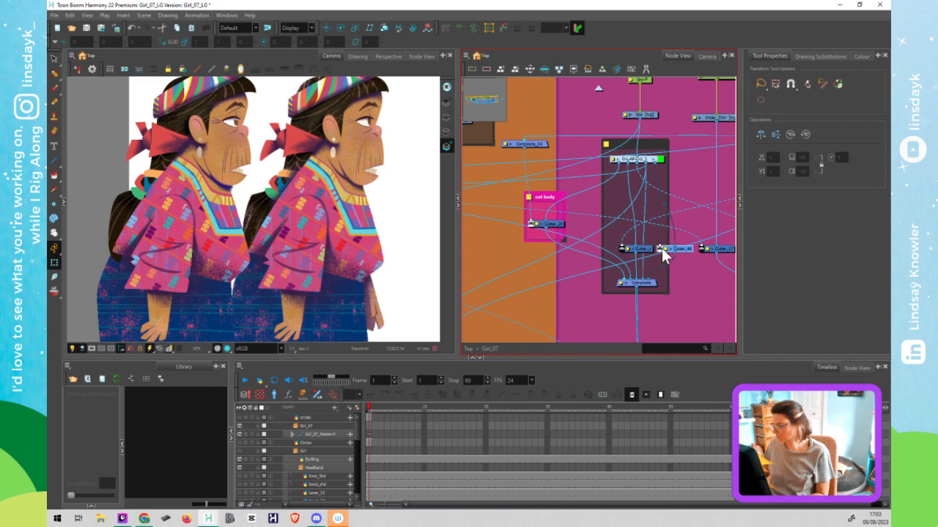
{"action": "left_click_drag", "start_coordinate": [524, 152], "coordinate": [660, 249]}
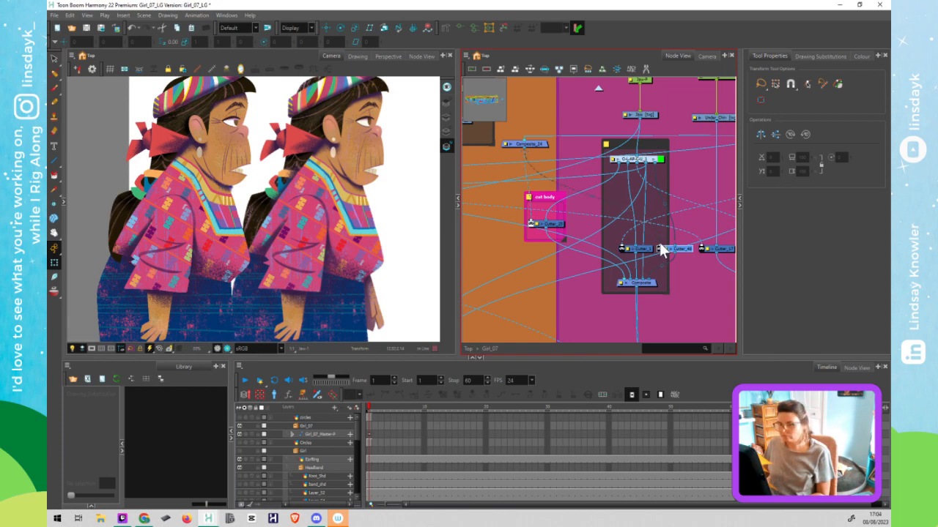
{"action": "left_click", "coordinate": [499, 249]}
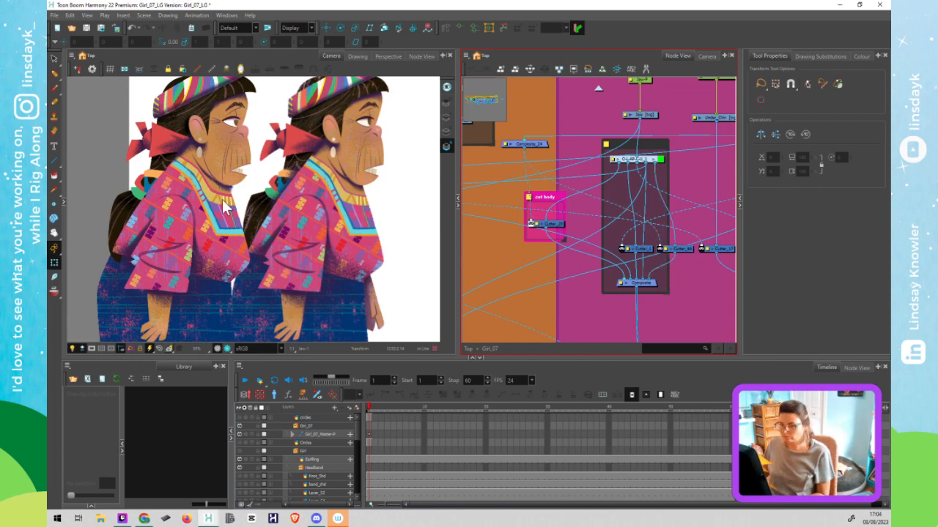
{"action": "scroll", "coordinate": [232, 195], "scroll_direction": "up", "scroll_amount": 5}
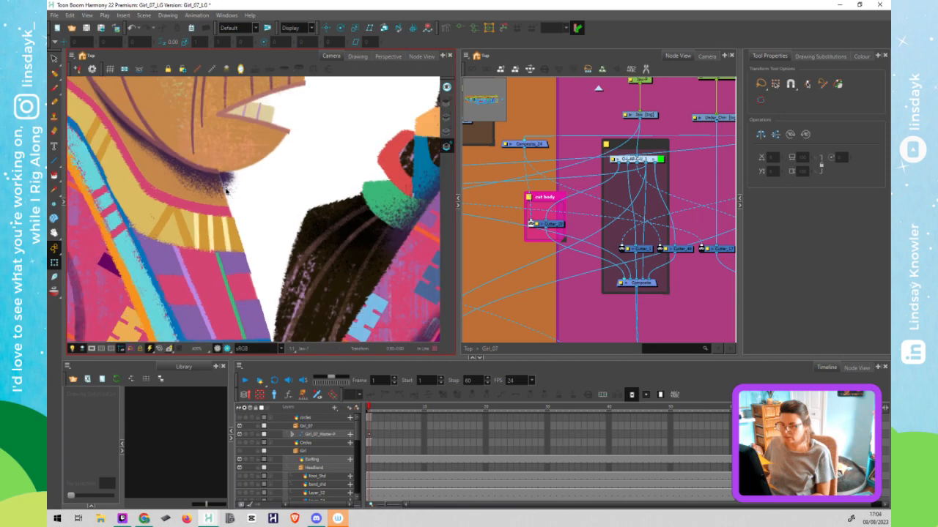
{"action": "scroll", "coordinate": [232, 195], "scroll_direction": "down", "scroll_amount": 3}
Delete the shirt composite above the cut body group and save the scene
{"action": "left_click", "coordinate": [536, 142]}
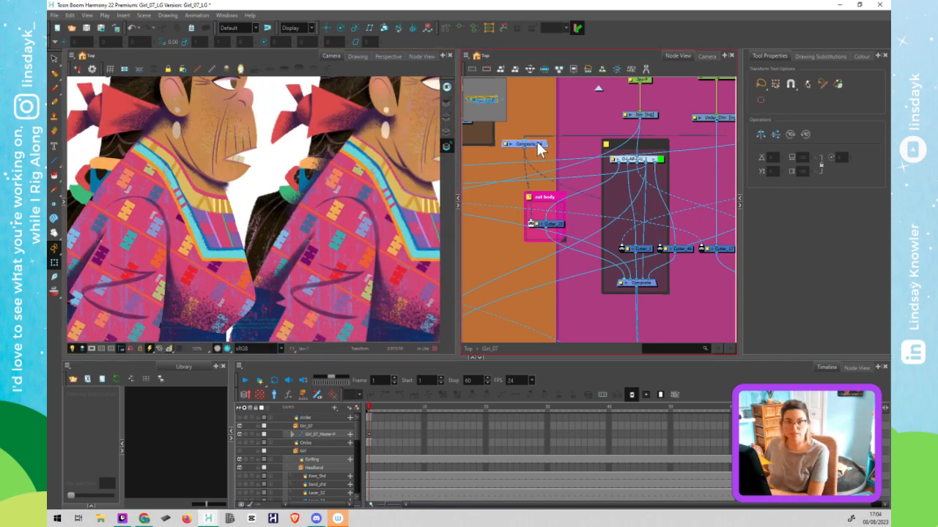
{"action": "key", "text": "Delete"}
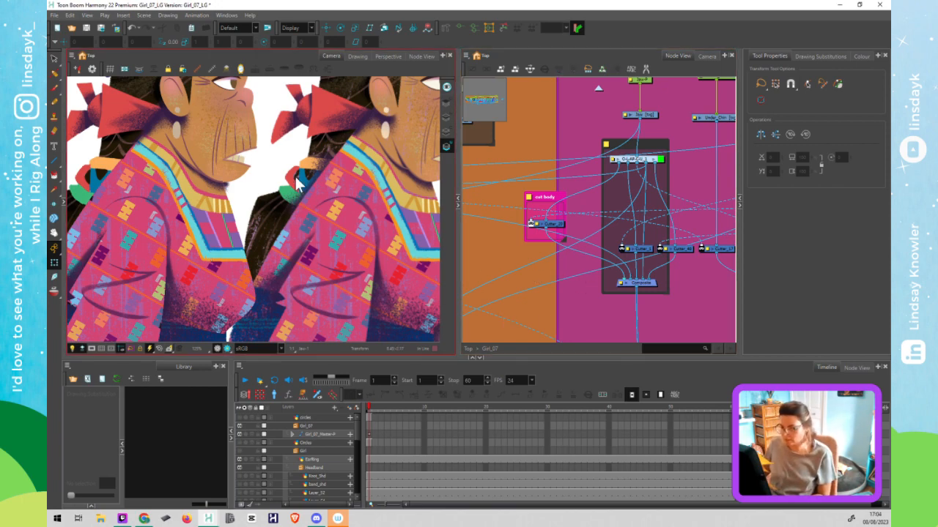
{"action": "scroll", "coordinate": [416, 229], "scroll_direction": "down", "scroll_amount": 3}
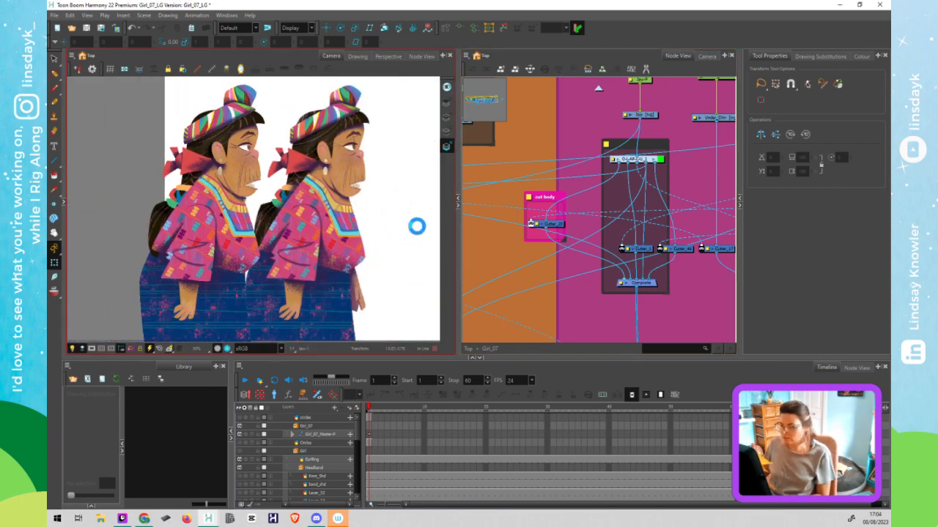
{"action": "key", "text": "ctrl+s"}
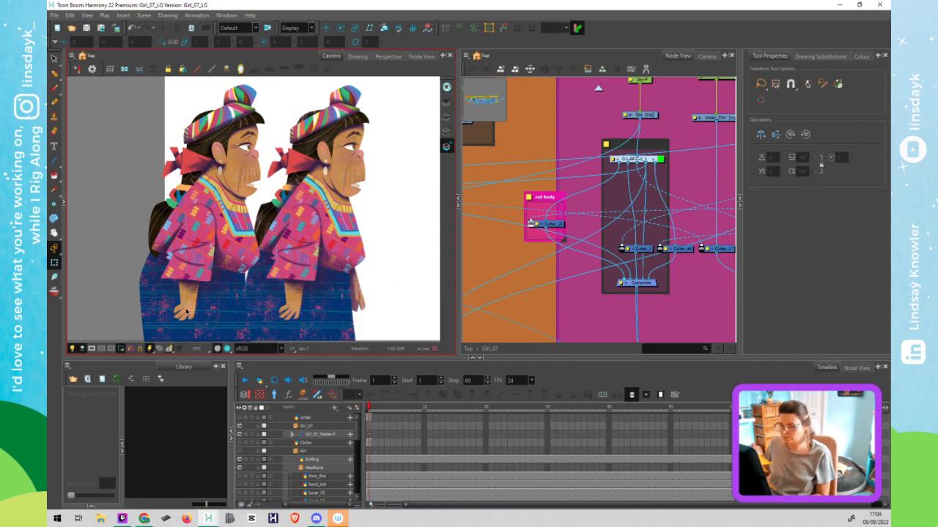
Select the rig's hand, step up to its top arm parent, and locate it in the node network
{"action": "left_click", "coordinate": [187, 312]}
{"action": "left_click", "coordinate": [478, 286]}
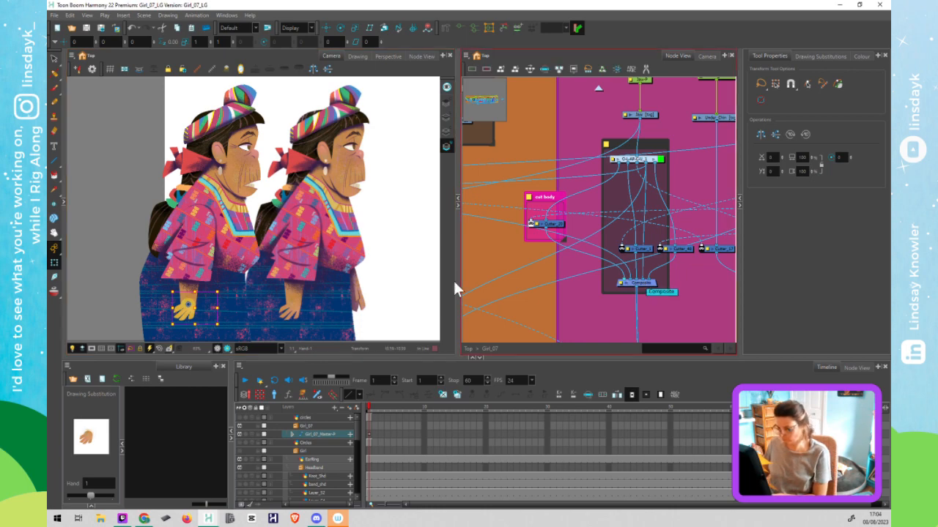
{"action": "key", "text": "b"}
{"action": "key", "text": "b"}
{"action": "key", "text": "b"}
{"action": "key", "text": "b"}
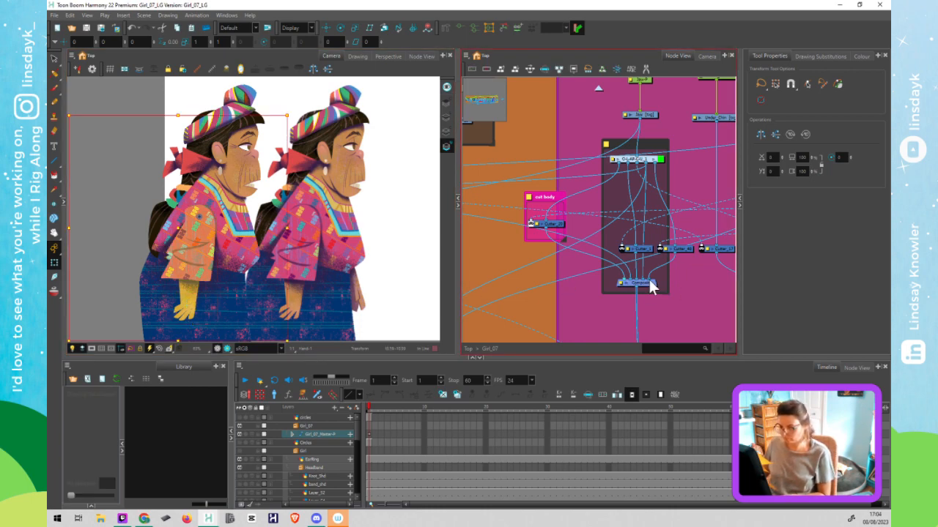
{"action": "key", "text": "ctrl+Return"}
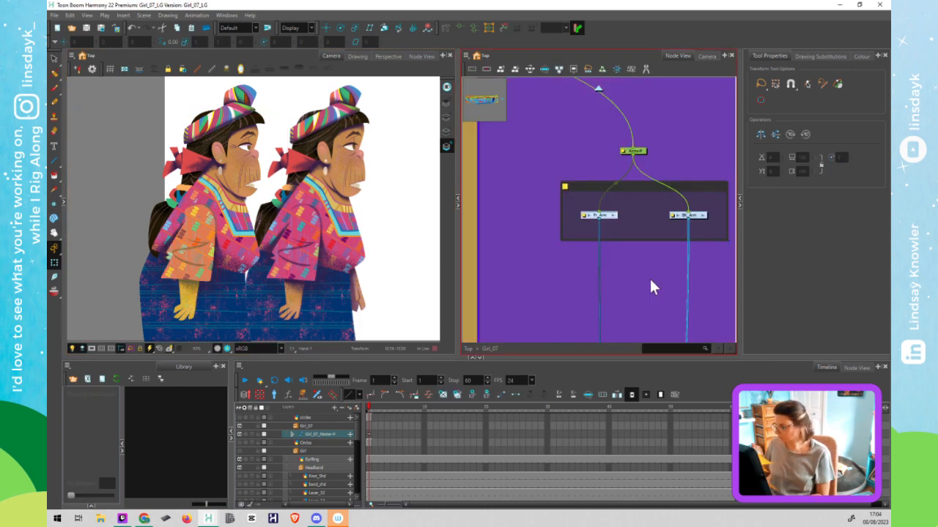
Add a parent peg directly above the BK_Arms group in the Arms backdrop
{"action": "left_click", "coordinate": [639, 188]}
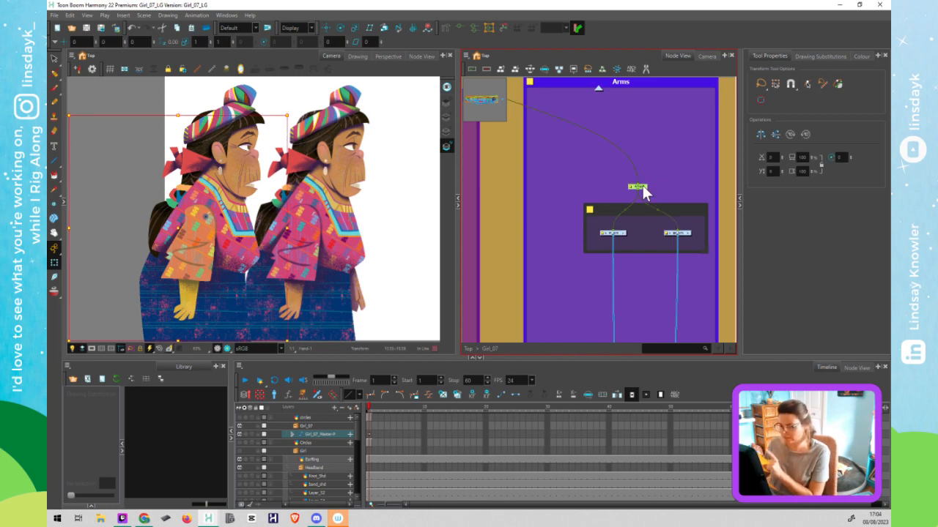
{"action": "left_click", "coordinate": [688, 232]}
{"action": "key", "text": "a"}
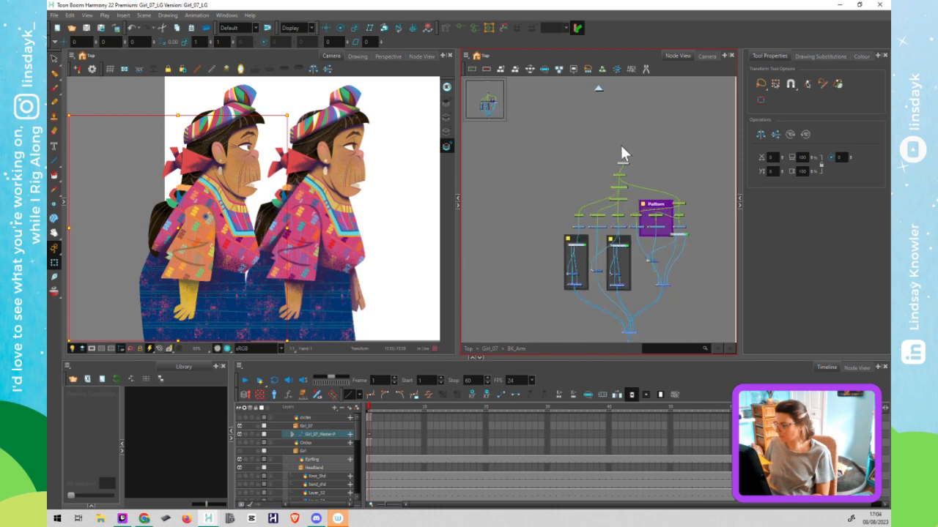
{"action": "left_click", "coordinate": [598, 89]}
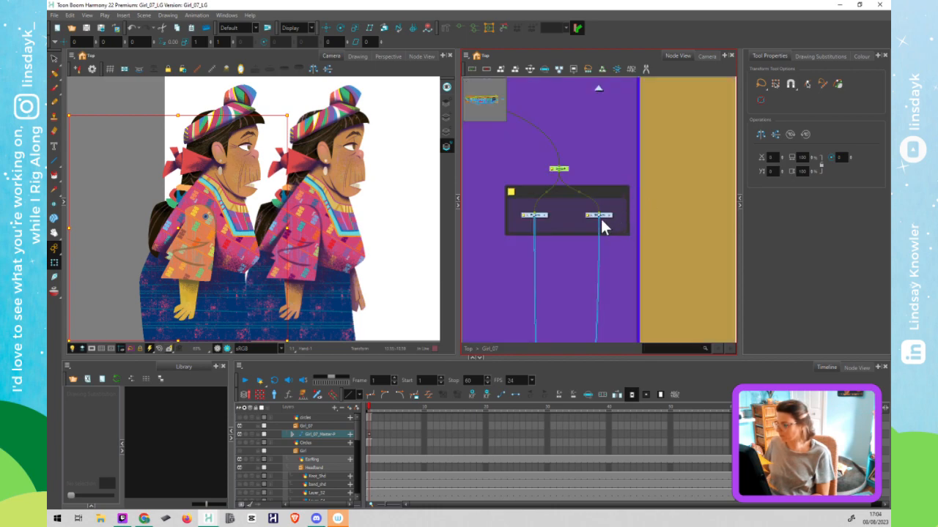
{"action": "left_click", "coordinate": [600, 220]}
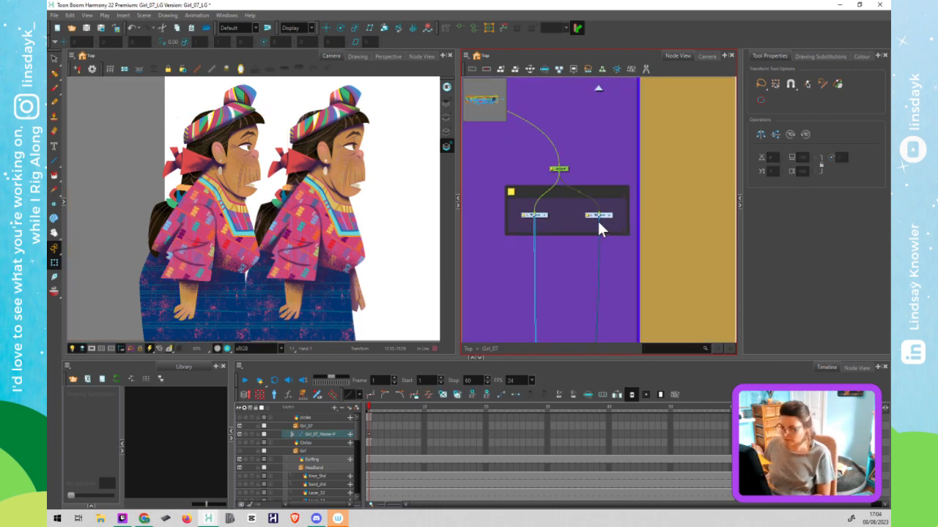
{"action": "key", "text": "ctrl+p"}
{"action": "left_click", "coordinate": [591, 196]}
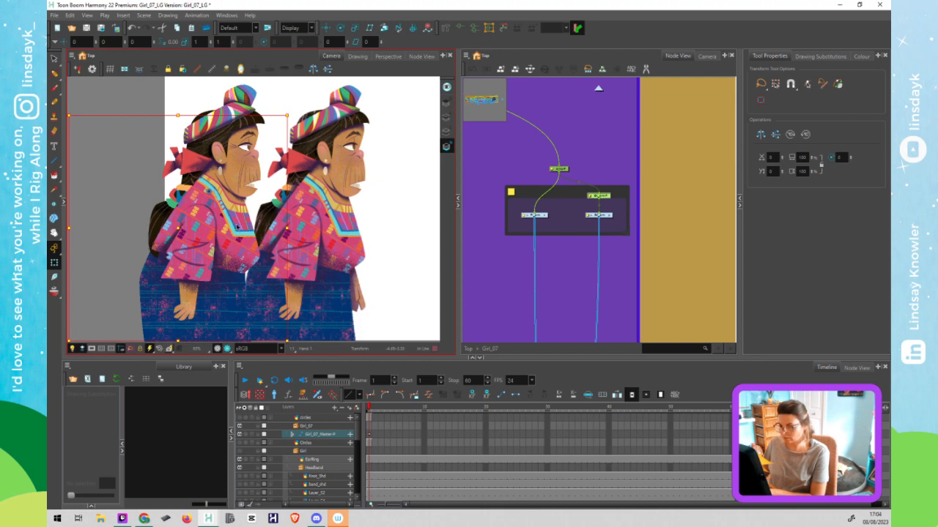
Move the back arm across from the rig towards the reference girl using its new peg
{"action": "left_click_drag", "start_coordinate": [236, 233], "coordinate": [295, 242]}
{"action": "key", "text": "Right"}
{"action": "key", "text": "Right"}
{"action": "key", "text": "Right"}
{"action": "key", "text": "Right"}
{"action": "key", "text": "Right"}
{"action": "key", "text": "Right"}
{"action": "key", "text": "Right"}
{"action": "key", "text": "Right"}
{"action": "key", "text": "Right"}
{"action": "key", "text": "Right"}
{"action": "key", "text": "Right"}
{"action": "key", "text": "Right"}
{"action": "key", "text": "Right"}
{"action": "key", "text": "Right"}
{"action": "key", "text": "Right"}
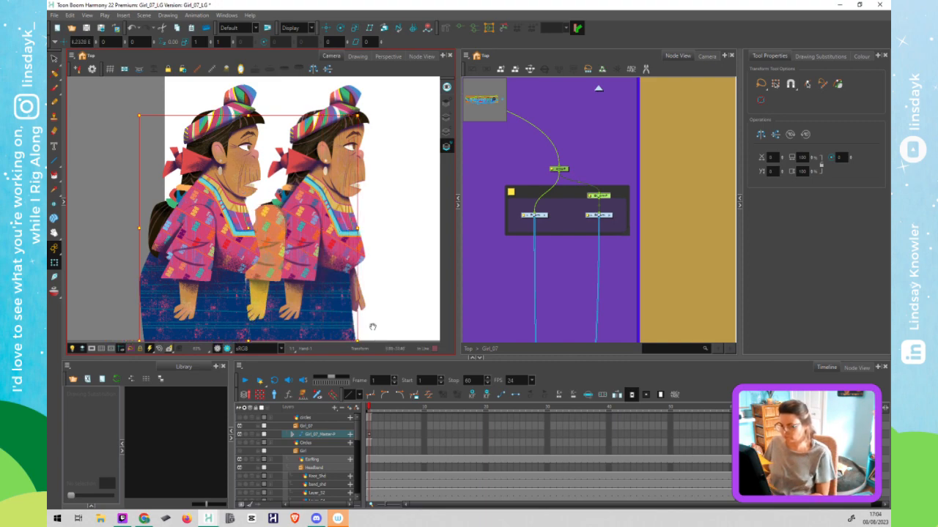
Rotate the back arm to about 15.44 degrees and move it closer to the reference girl's far arm
{"action": "scroll", "coordinate": [372, 327], "scroll_direction": "down", "scroll_amount": 1}
{"action": "left_click_drag", "start_coordinate": [371, 312], "coordinate": [420, 303]}
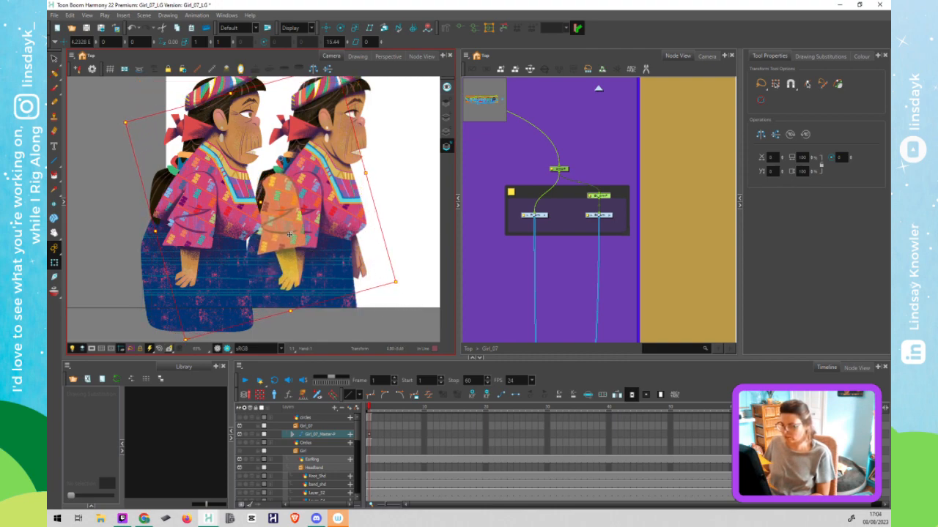
{"action": "left_click_drag", "start_coordinate": [307, 230], "coordinate": [342, 221]}
{"action": "left_click_drag", "start_coordinate": [367, 286], "coordinate": [314, 287]}
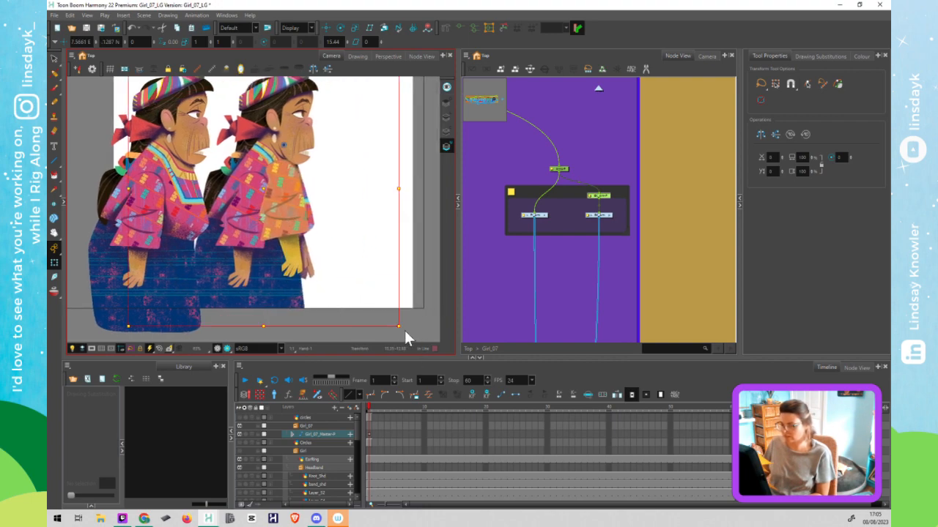
Rotate the back arm to about 19.83 degrees and move it back behind the rig's body with the hand showing in front
{"action": "left_click_drag", "start_coordinate": [403, 332], "coordinate": [423, 327]}
{"action": "left_click_drag", "start_coordinate": [300, 222], "coordinate": [188, 232]}
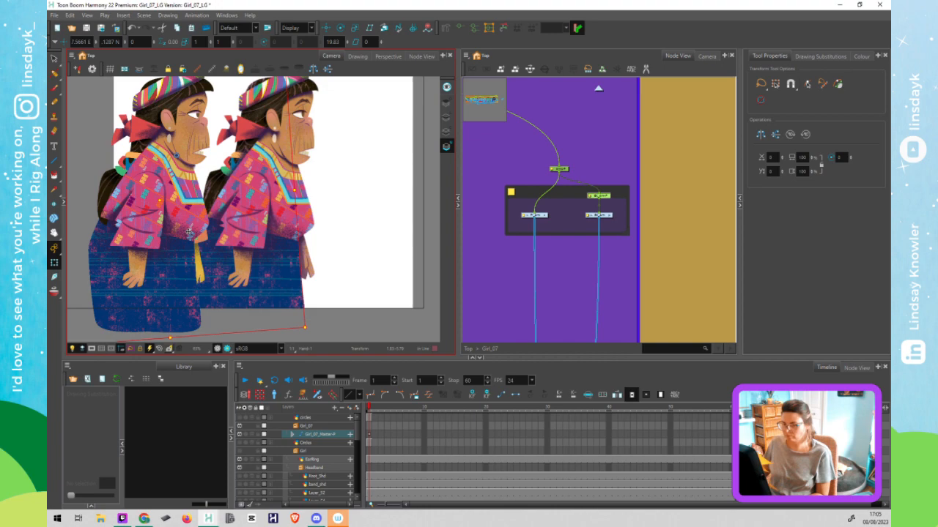
{"action": "left_click_drag", "start_coordinate": [188, 233], "coordinate": [187, 232]}
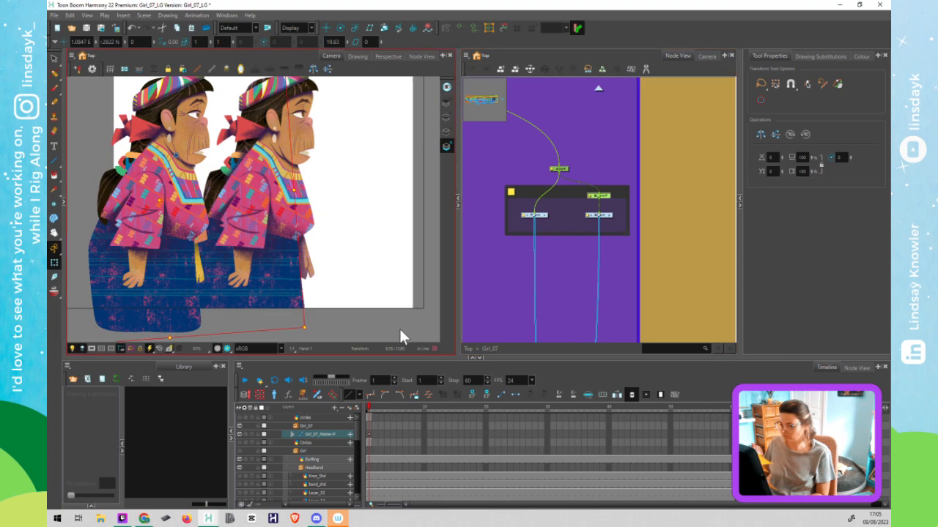
Disable the peg of the reference artwork at the top level of the node network
{"action": "left_click", "coordinate": [599, 89]}
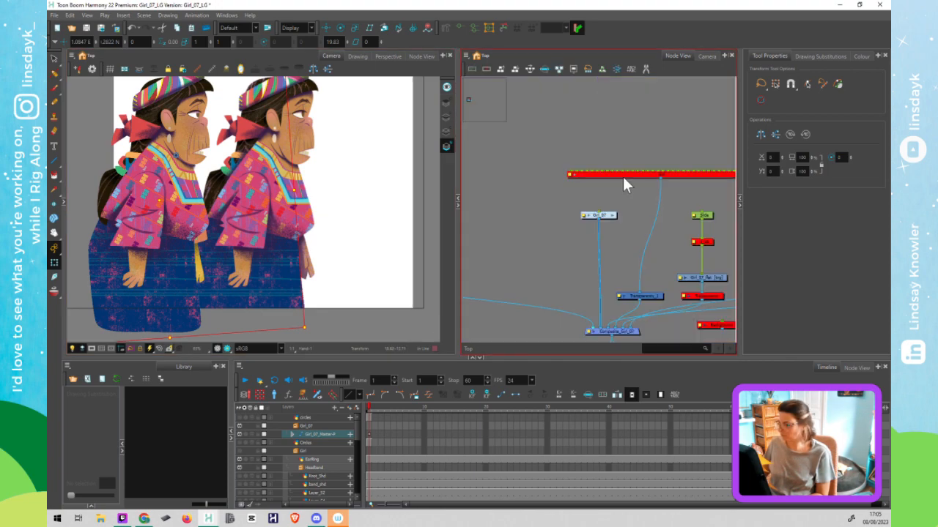
{"action": "left_click", "coordinate": [709, 213]}
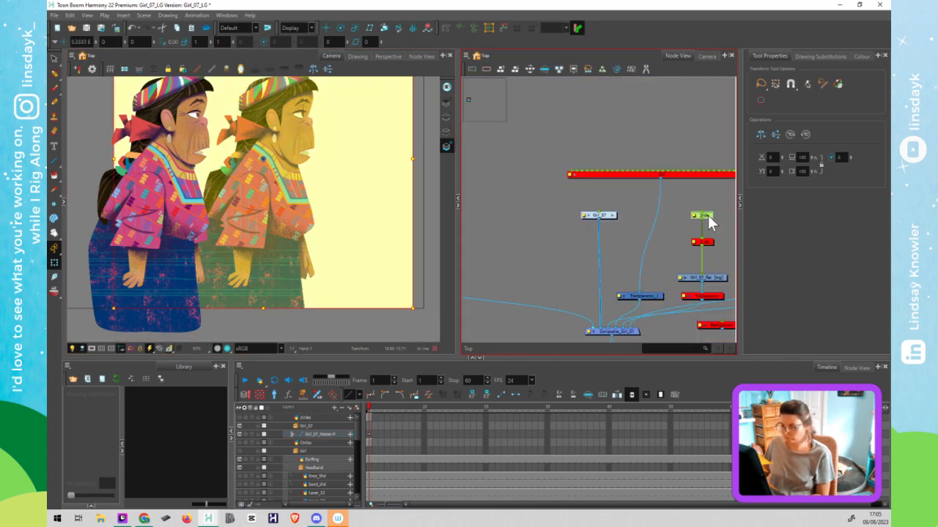
{"action": "key", "text": "d"}
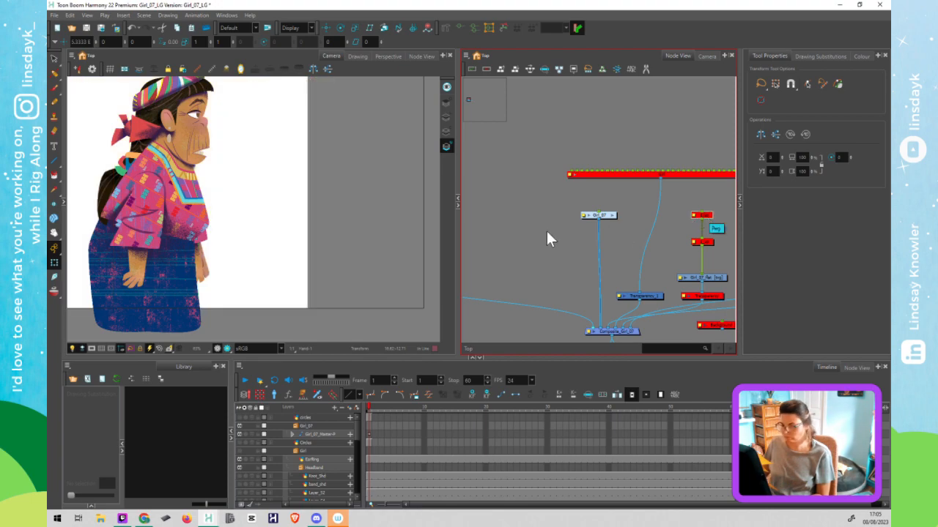
Reopen the Girl_07 group, rotate the back arm's peg to about 23.88 degrees and nudge the arm slightly upward
{"action": "left_click", "coordinate": [613, 214]}
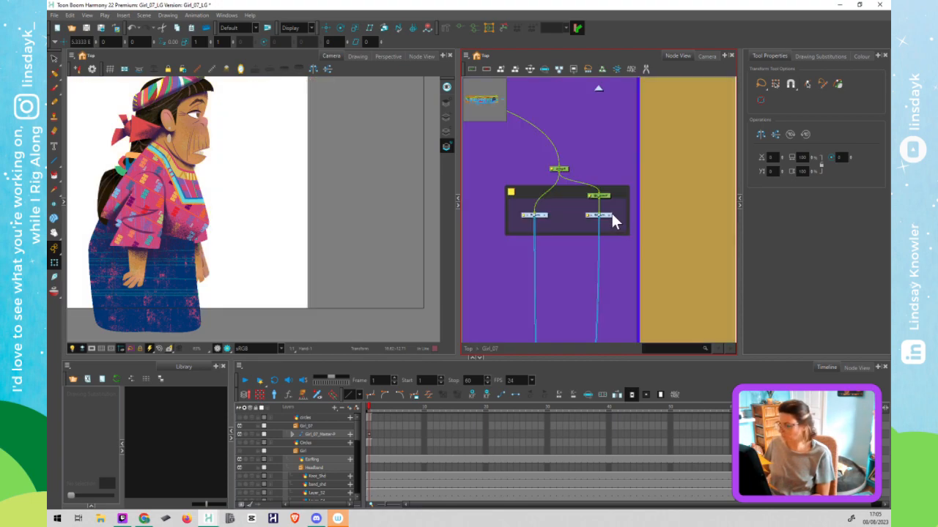
{"action": "left_click", "coordinate": [607, 195]}
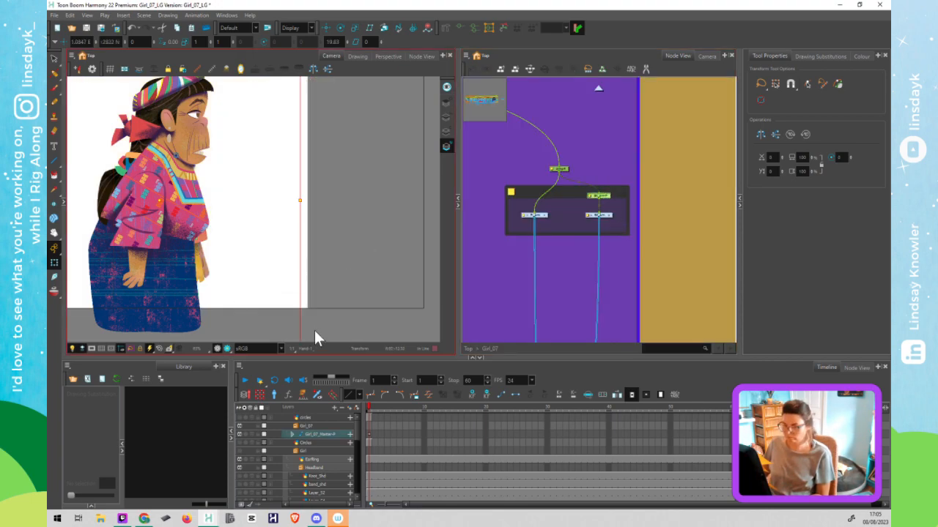
{"action": "scroll", "coordinate": [322, 325], "scroll_direction": "down", "scroll_amount": 2}
{"action": "mouse_move", "coordinate": [322, 325]}
{"action": "left_mouse_down"}
{"action": "mouse_move", "coordinate": [322, 284]}
{"action": "mouse_move", "coordinate": [323, 297]}
{"action": "left_mouse_up"}
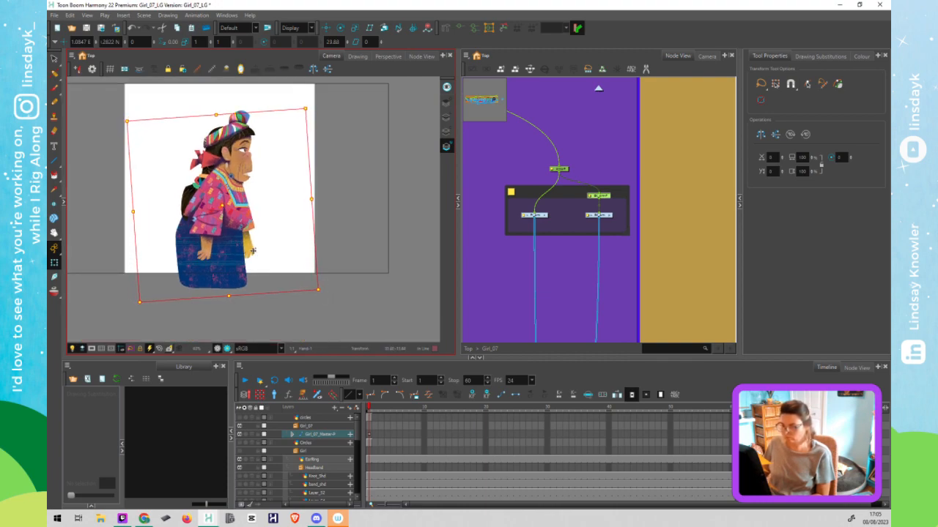
{"action": "left_click_drag", "start_coordinate": [249, 249], "coordinate": [249, 247]}
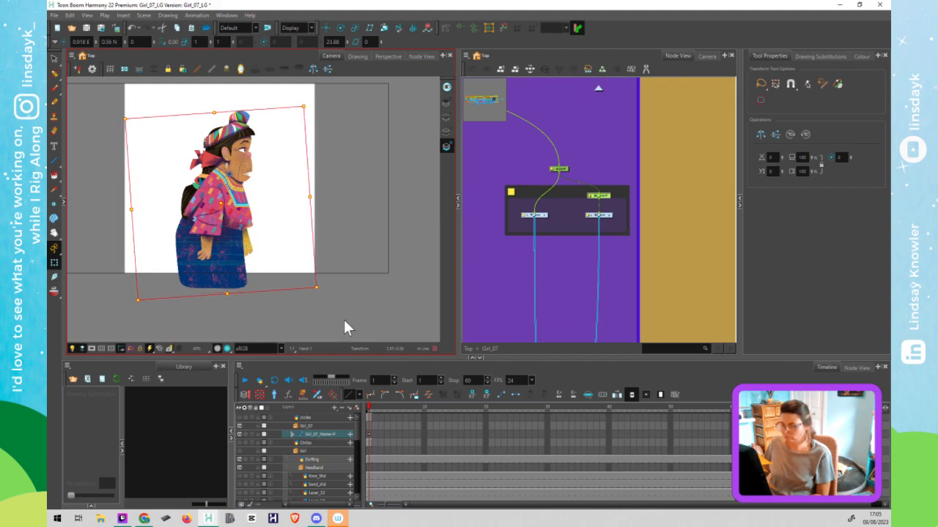
{"action": "left_click", "coordinate": [343, 318]}
{"action": "left_click", "coordinate": [545, 208]}
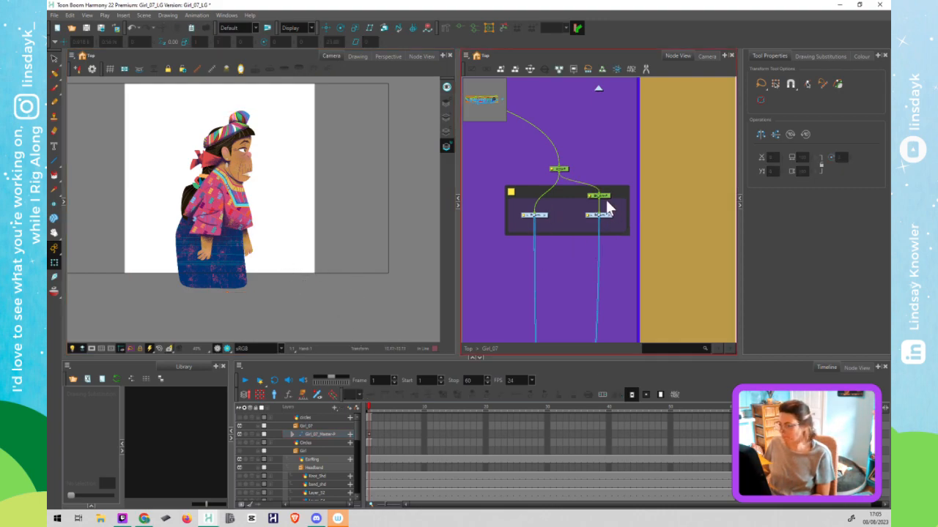
Insert a Static Transformation node between the back arm's peg and the BK_Arms group
{"action": "key", "text": "Tab"}
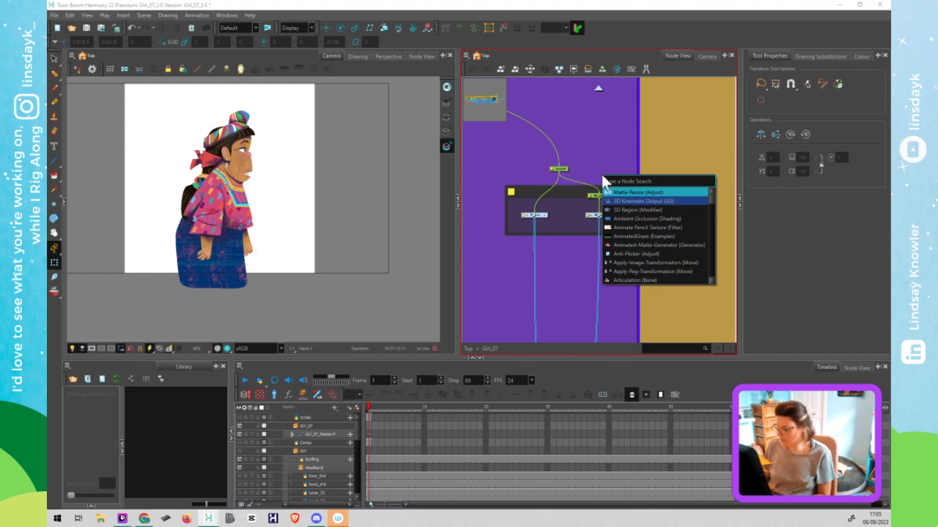
{"action": "type", "text": "Sta"}
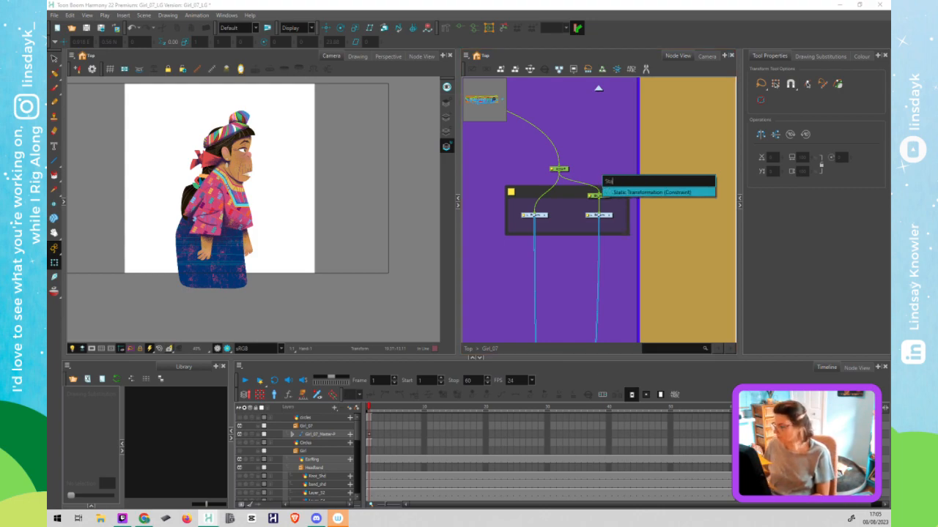
{"action": "key", "text": "Return"}
{"action": "left_click_drag", "start_coordinate": [633, 173], "coordinate": [611, 204]}
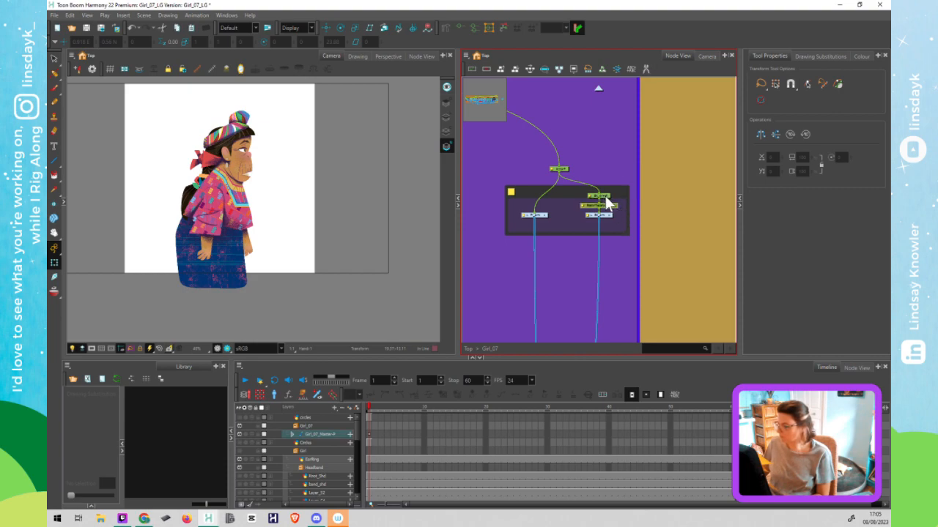
Bake the immediate parent's transformation into the static transformation node, close its properties, and select the back arm's peg
{"action": "double_click", "coordinate": [581, 205]}
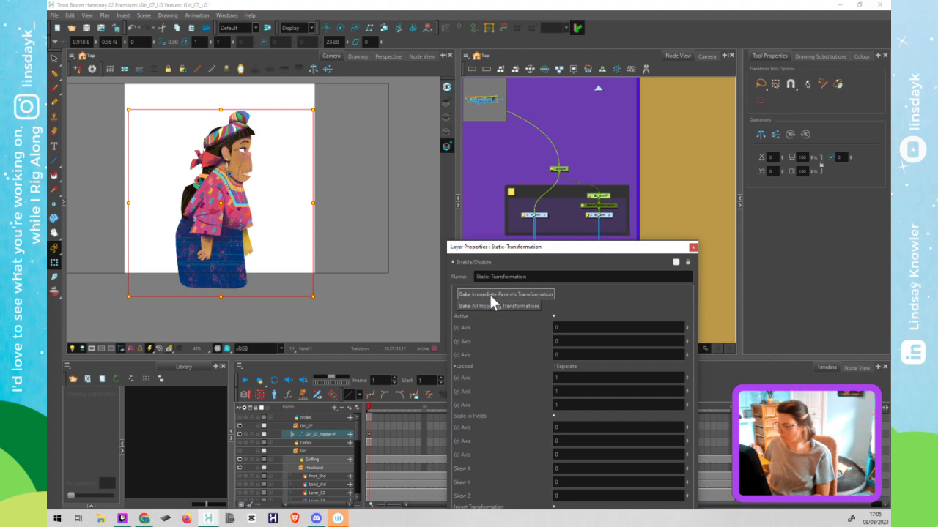
{"action": "left_click", "coordinate": [489, 294]}
{"action": "left_click", "coordinate": [692, 246]}
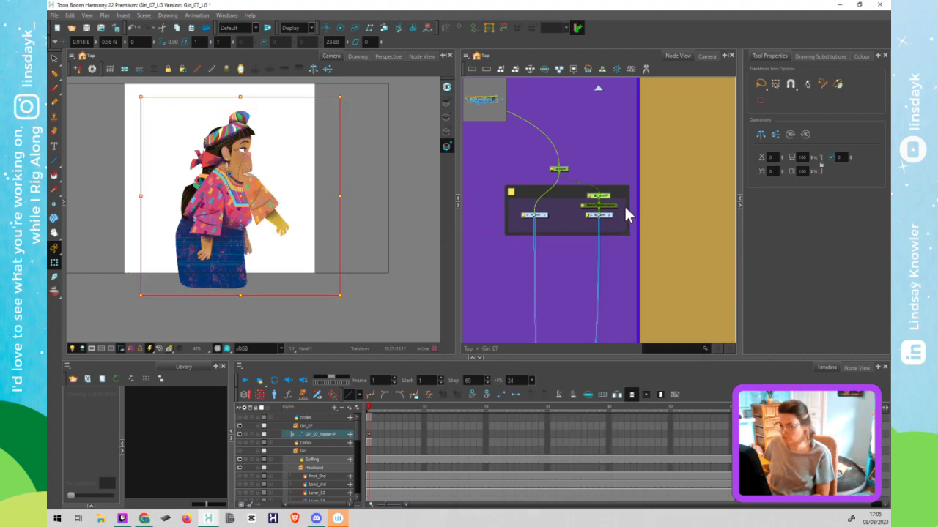
{"action": "left_click", "coordinate": [606, 195]}
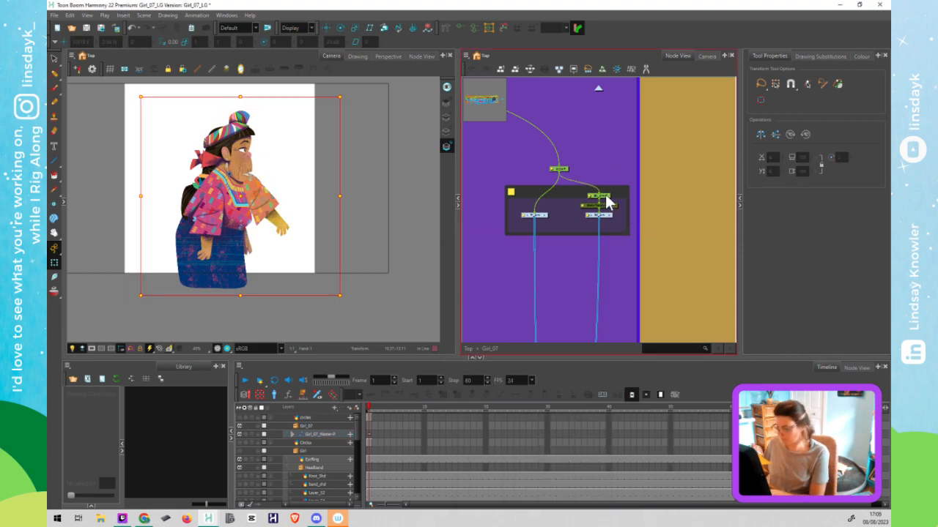
Delete the back arm's peg above the static transformation, and test-move both arms with their shared peg, undoing the move
{"action": "key", "text": "Delete"}
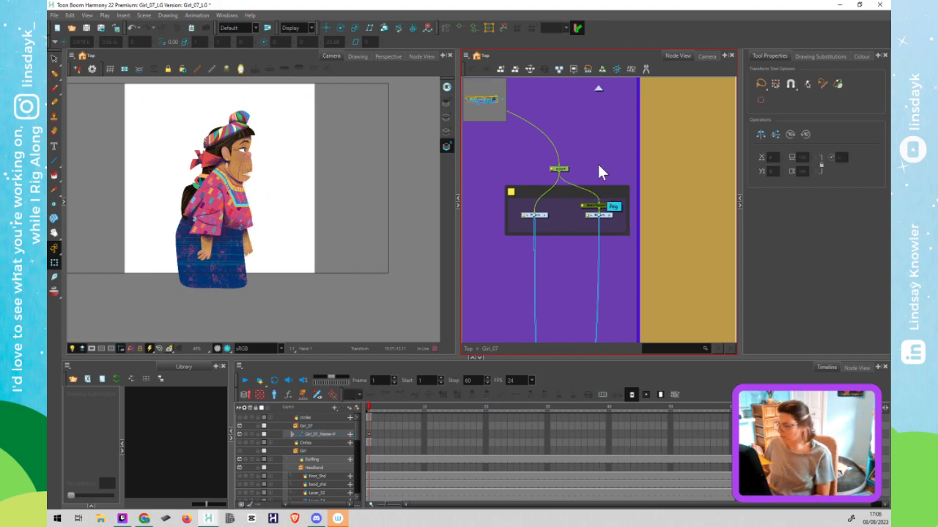
{"action": "left_click", "coordinate": [564, 173]}
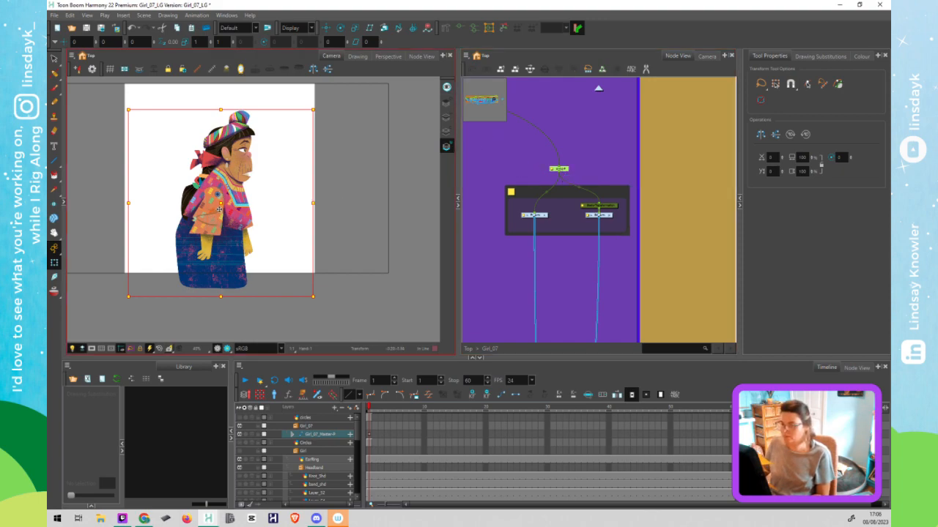
{"action": "left_click_drag", "start_coordinate": [256, 207], "coordinate": [311, 206]}
{"action": "key", "text": "ctrl+z"}
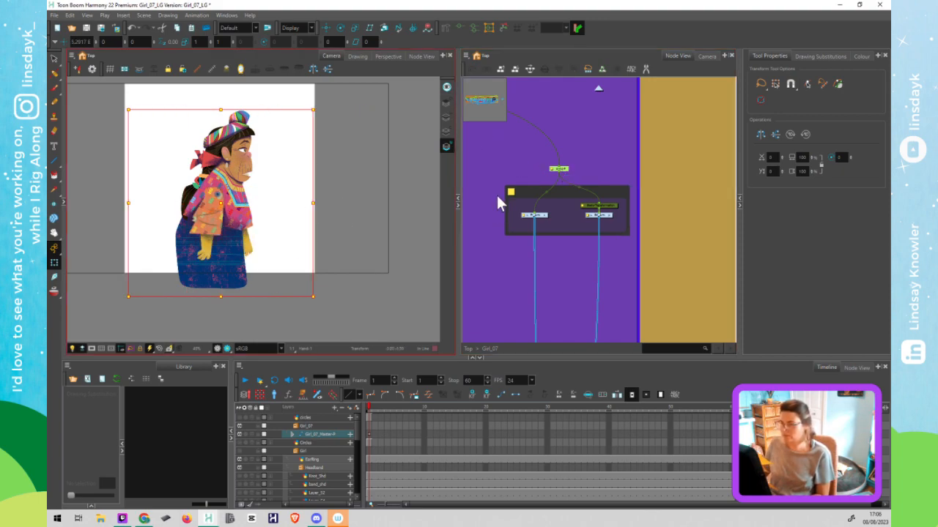
Try the Rotate tool on the arms' shared peg, return to the Transform tool and save the scene
{"action": "left_click", "coordinate": [340, 28]}
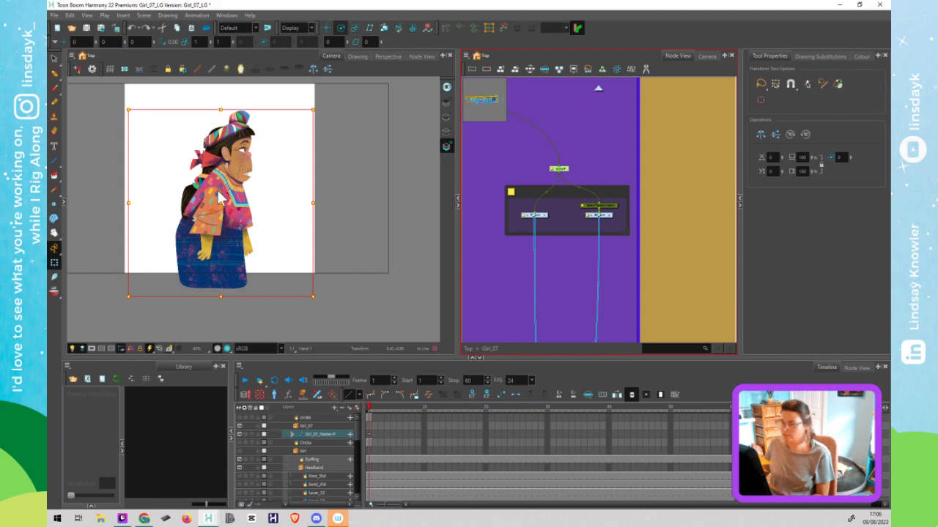
{"action": "left_click_drag", "start_coordinate": [218, 194], "coordinate": [225, 194]}
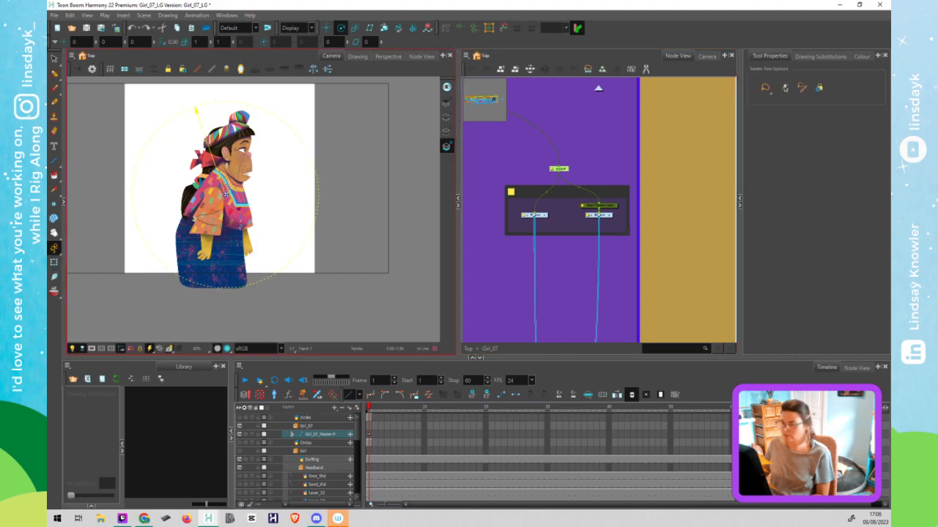
{"action": "key", "text": "shift+t"}
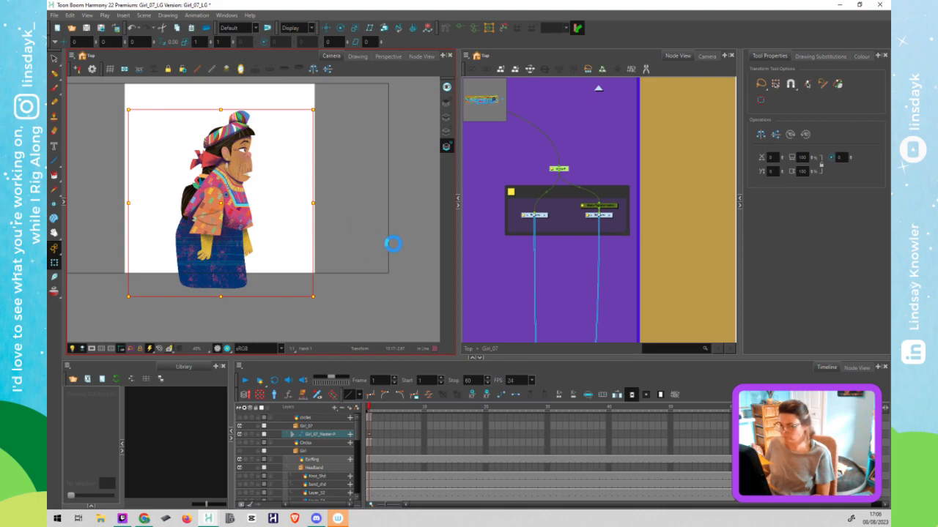
{"action": "left_click", "coordinate": [259, 275]}
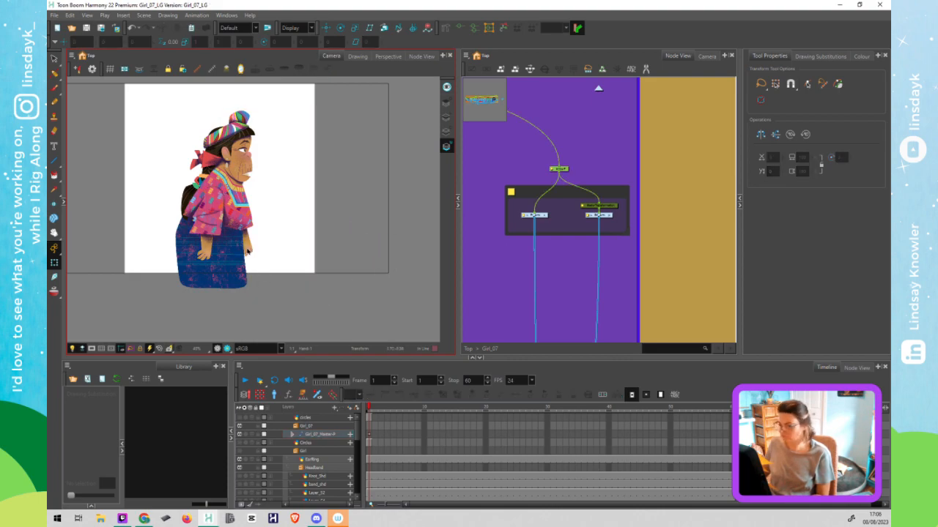
Select the back hand's drawing, switch to the Select tool and open the BK_Arm group at its hand nodes
{"action": "left_click", "coordinate": [247, 251]}
{"action": "scroll", "coordinate": [248, 260], "scroll_direction": "up", "scroll_amount": 1}
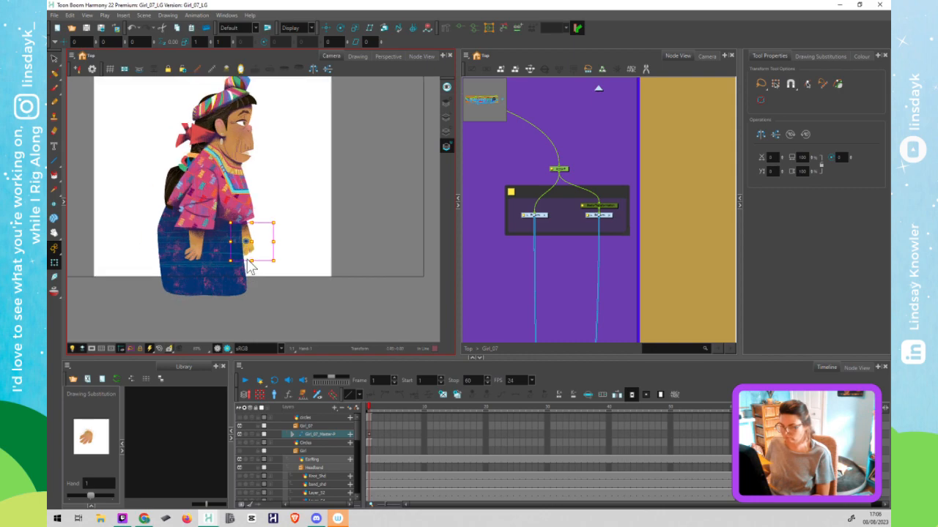
{"action": "scroll", "coordinate": [249, 268], "scroll_direction": "up", "scroll_amount": 3}
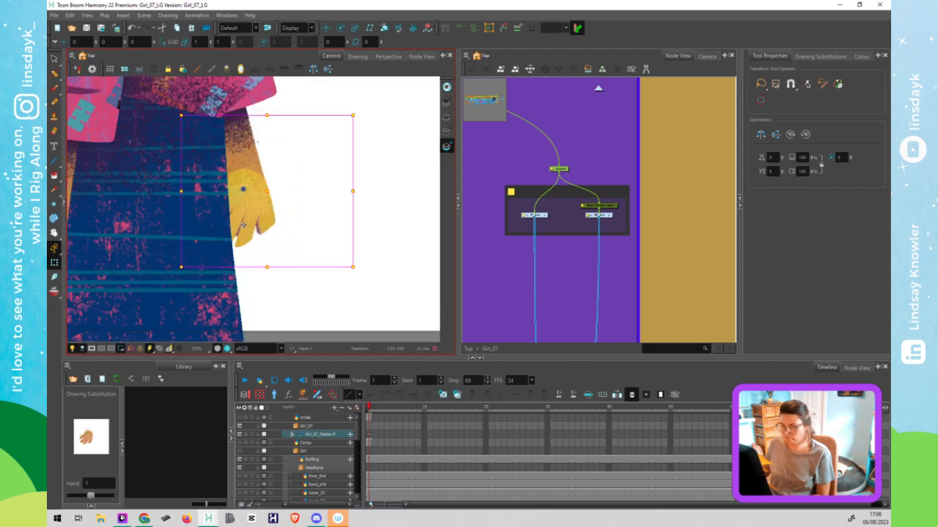
{"action": "key", "text": "alt+s"}
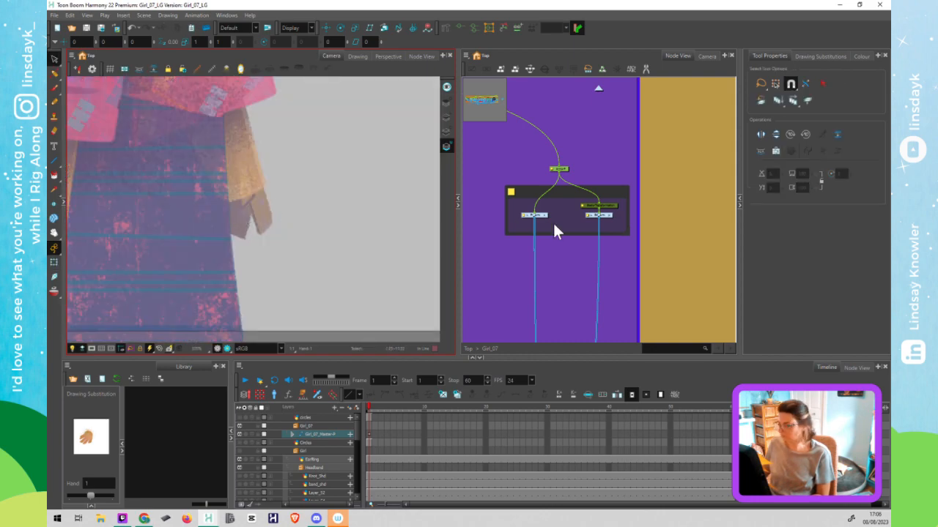
{"action": "left_click", "coordinate": [609, 213]}
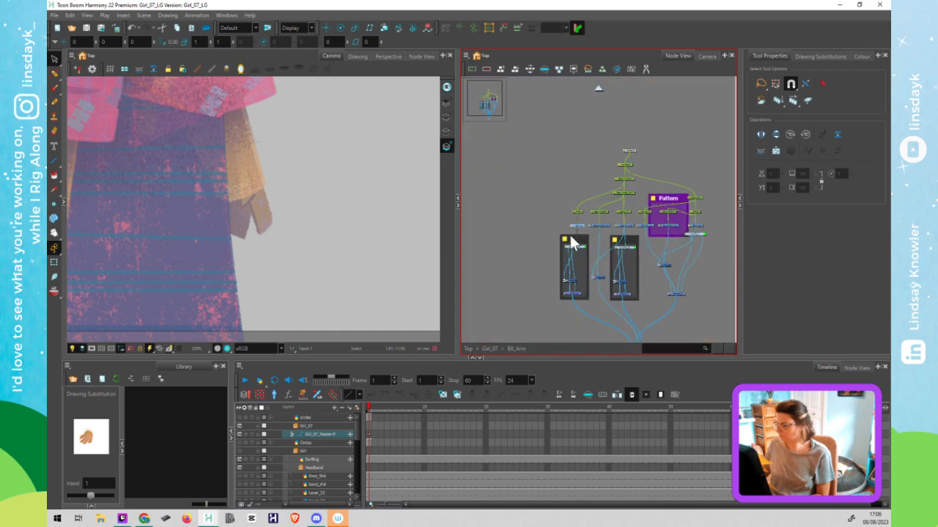
{"action": "scroll", "coordinate": [572, 242], "scroll_direction": "up", "scroll_amount": 3}
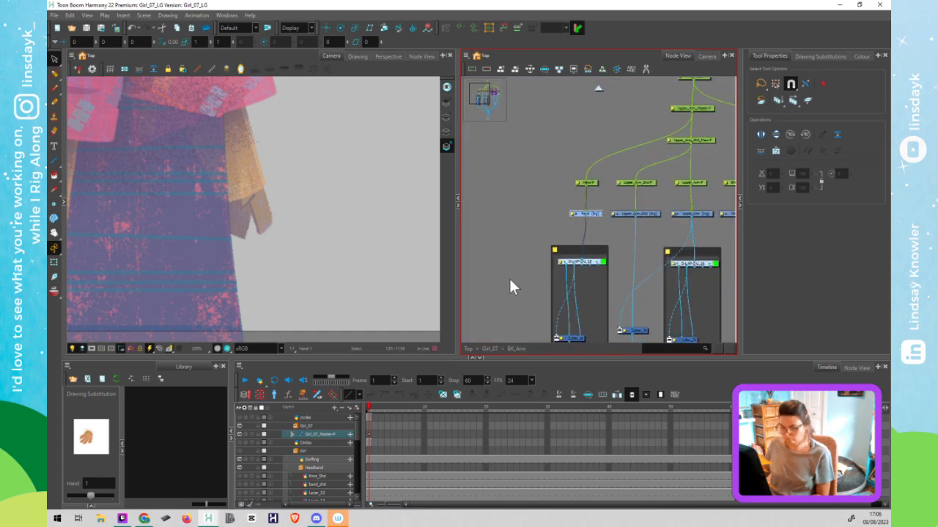
Duplicate the current hand drawing as drawing 2 and check it in the rendered character view
{"action": "left_click", "coordinate": [454, 394]}
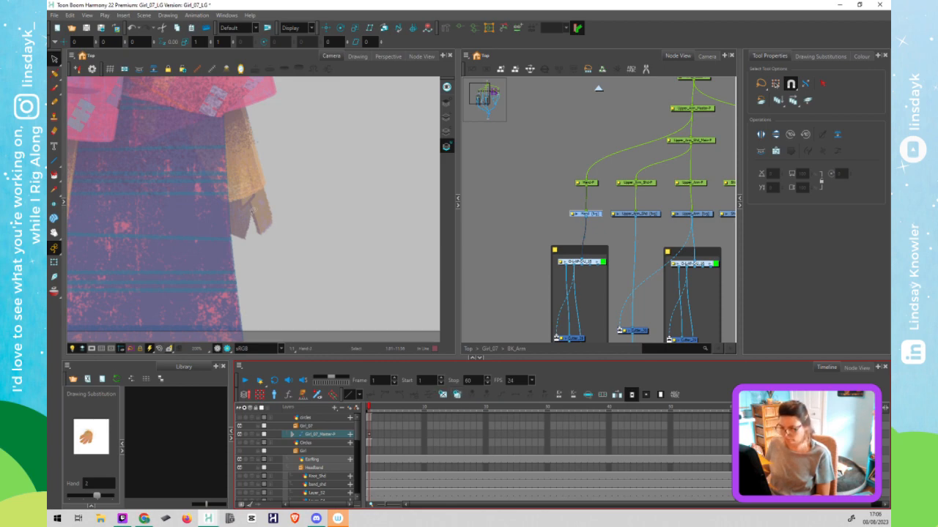
{"action": "key", "text": "shift+t"}
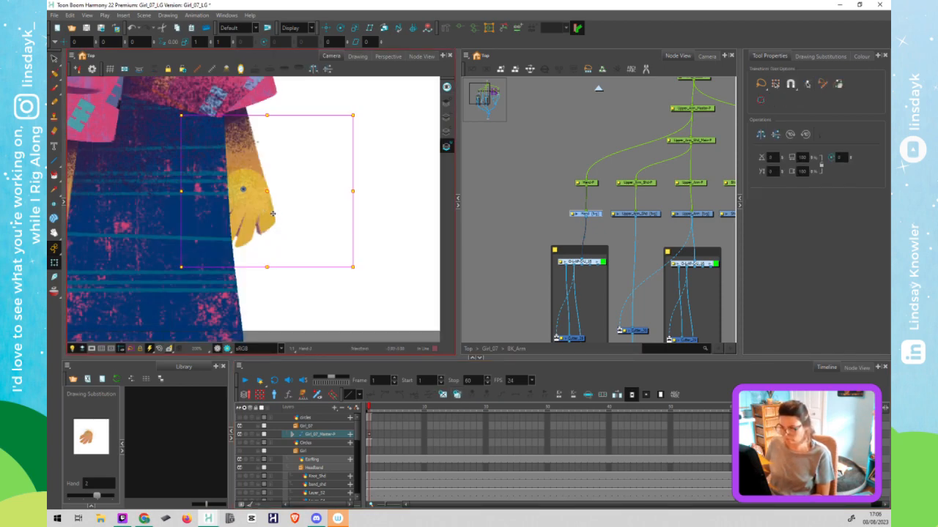
{"action": "key", "text": "alt+s"}
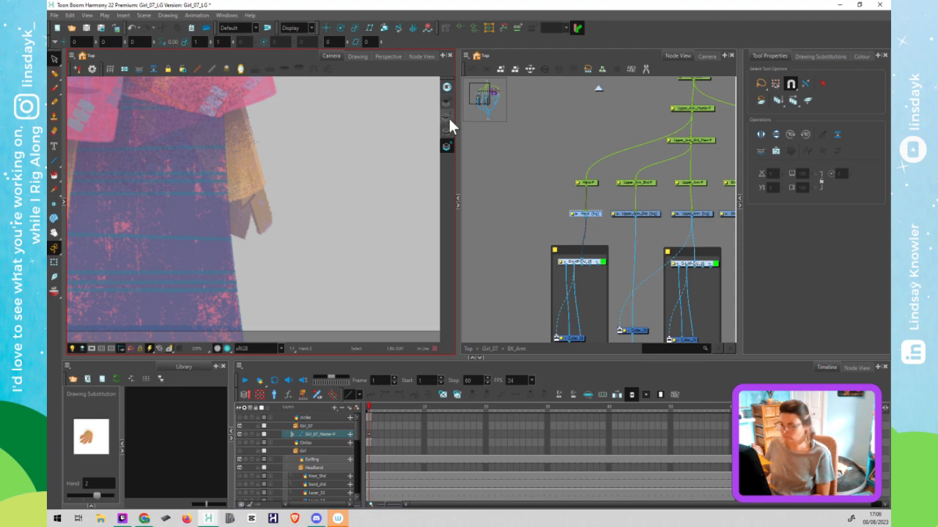
Delete the colour fill of hand drawing 2, leaving only its orange outline on the line art layer
{"action": "left_click", "coordinate": [447, 118]}
{"action": "left_click", "coordinate": [448, 132]}
{"action": "key", "text": "l"}
{"action": "left_click", "coordinate": [254, 185]}
{"action": "key", "text": "Delete"}
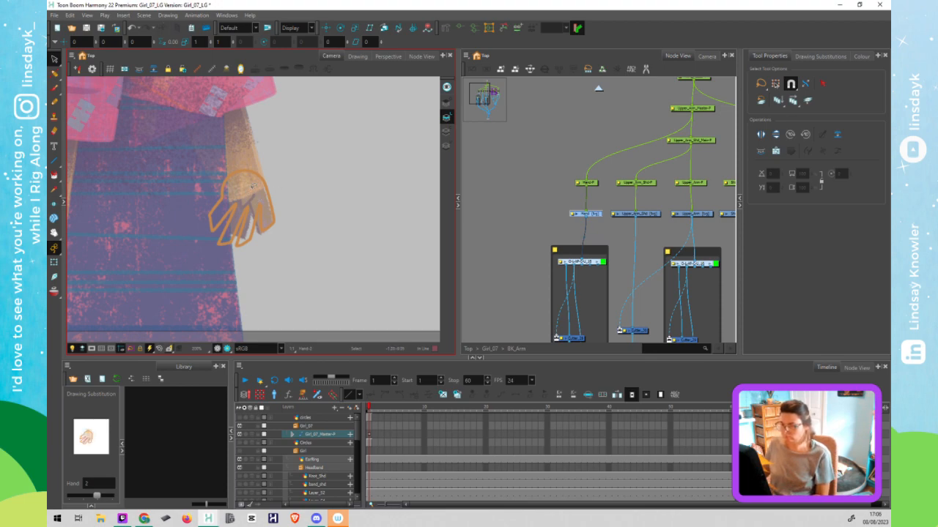
Use the Contour Editor to move the peak of the gap beside the outermost finger over the reference hand's gap
{"action": "scroll", "coordinate": [254, 187], "scroll_direction": "up", "scroll_amount": 2}
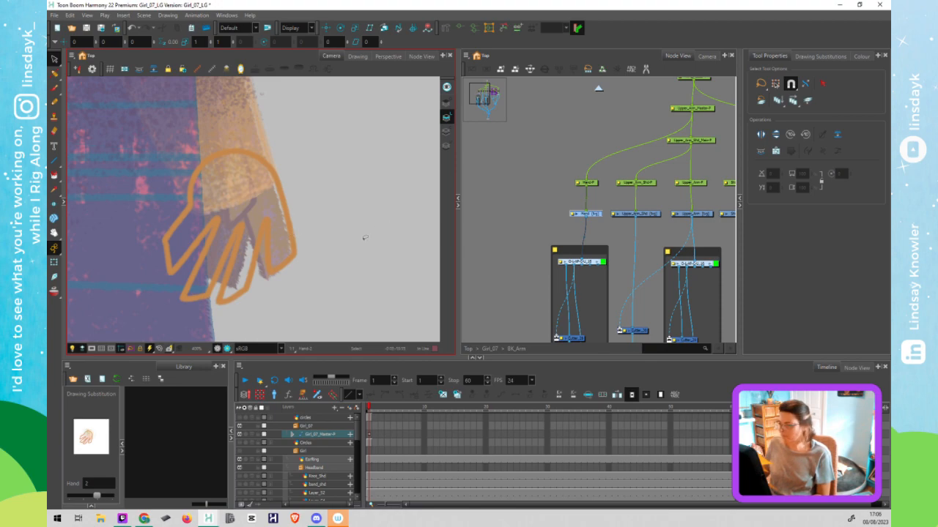
{"action": "left_click", "coordinate": [577, 94]}
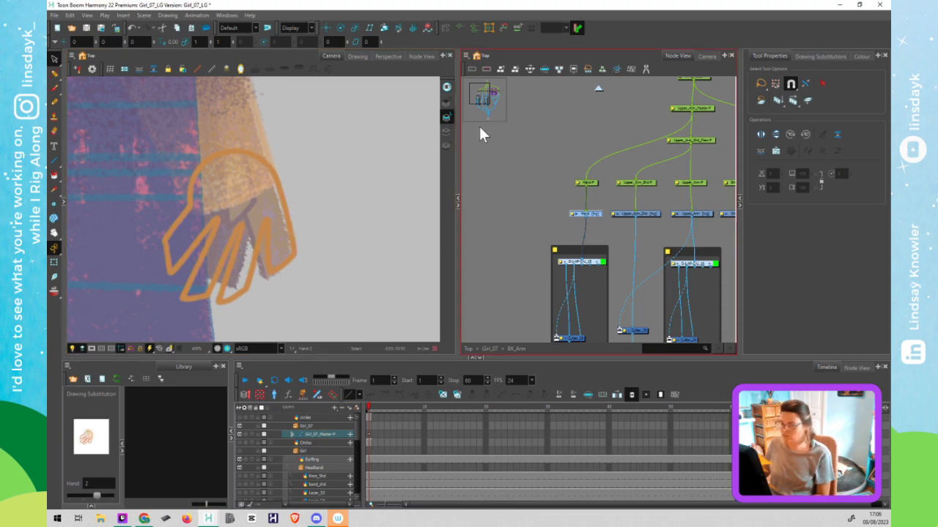
{"action": "left_click", "coordinate": [325, 151]}
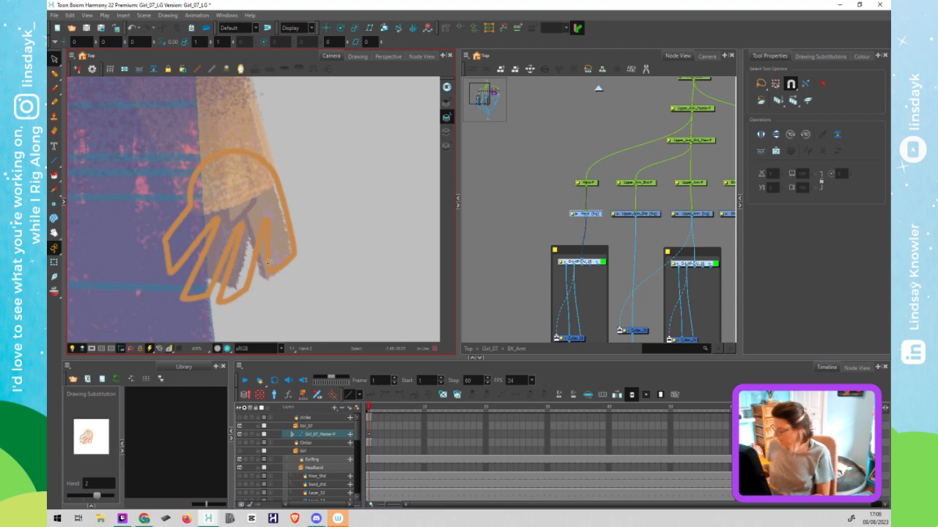
{"action": "scroll", "coordinate": [271, 260], "scroll_direction": "up", "scroll_amount": 4}
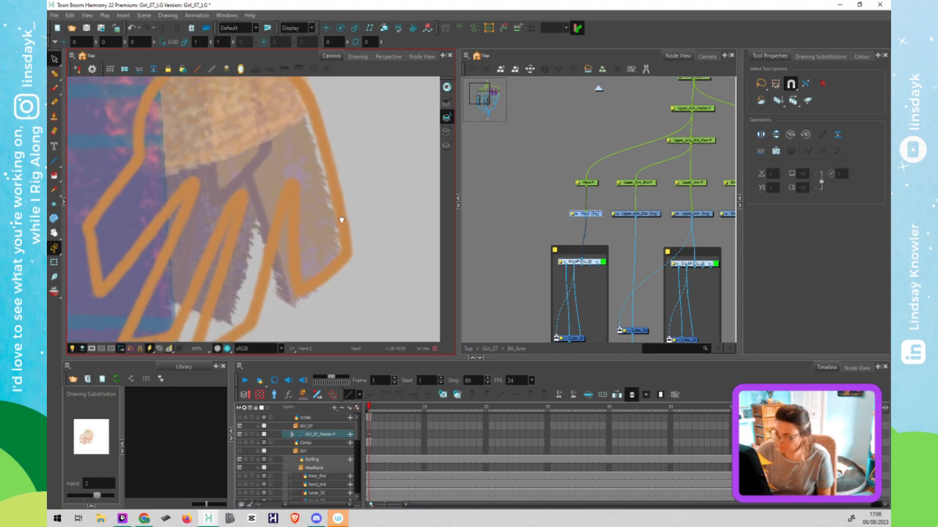
{"action": "scroll", "coordinate": [341, 220], "scroll_direction": "down", "scroll_amount": 3}
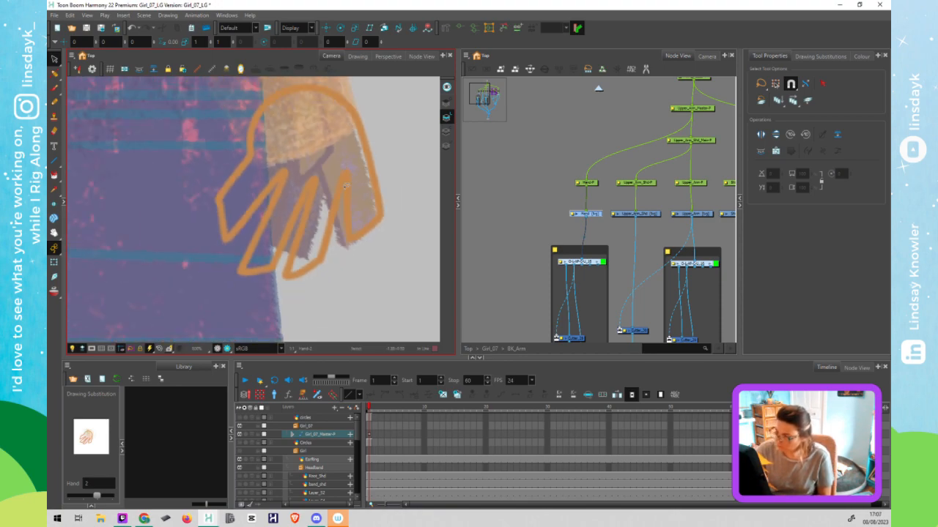
{"action": "key", "text": "alt+q"}
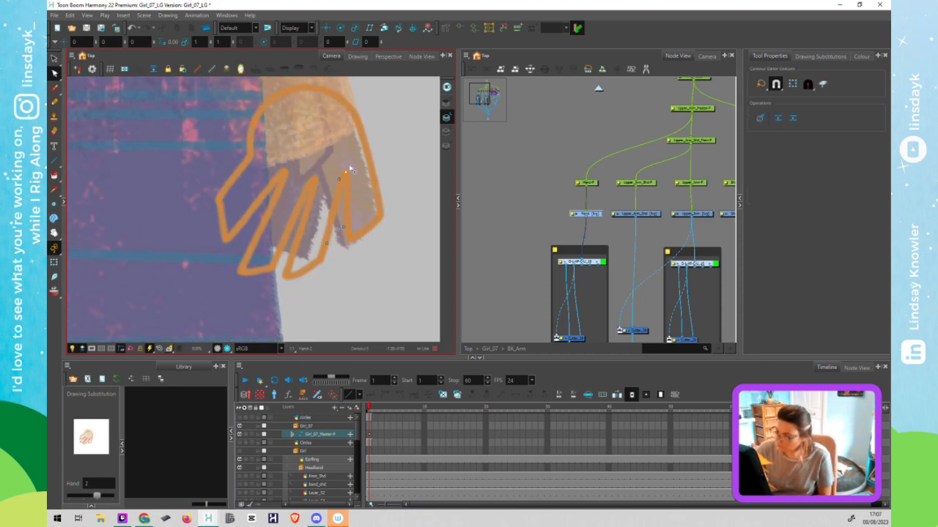
{"action": "left_click_drag", "start_coordinate": [331, 168], "coordinate": [327, 165]}
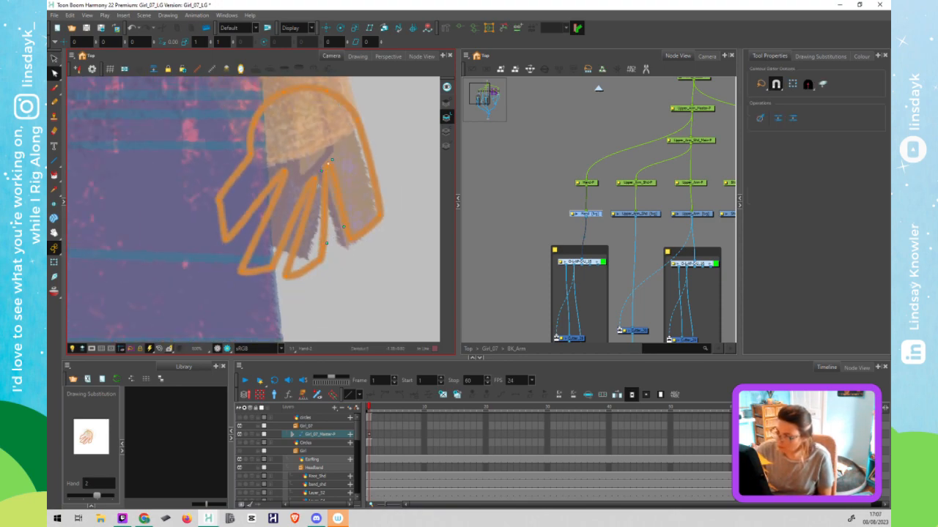
Delete the contour points at the peaks of the two inner finger gaps to merge those fingers
{"action": "left_click", "coordinate": [299, 184]}
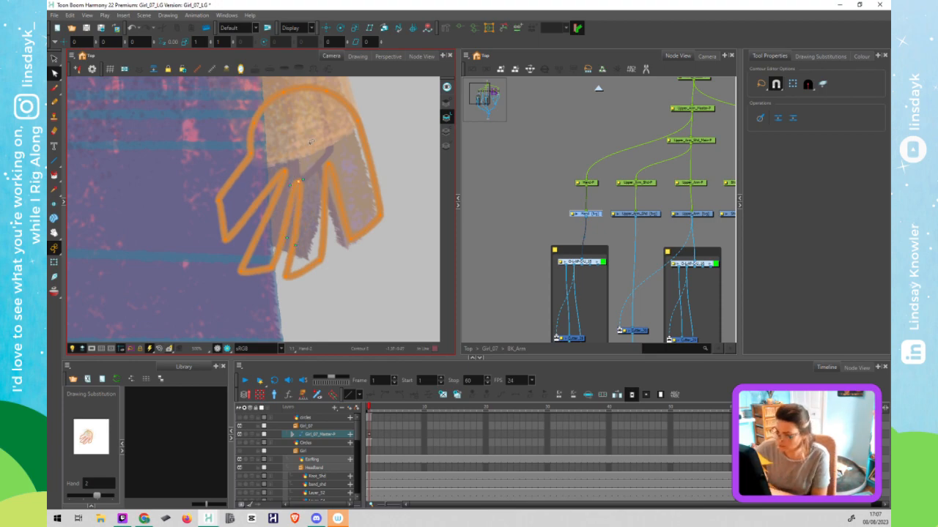
{"action": "key", "text": "Delete"}
{"action": "left_click", "coordinate": [285, 175]}
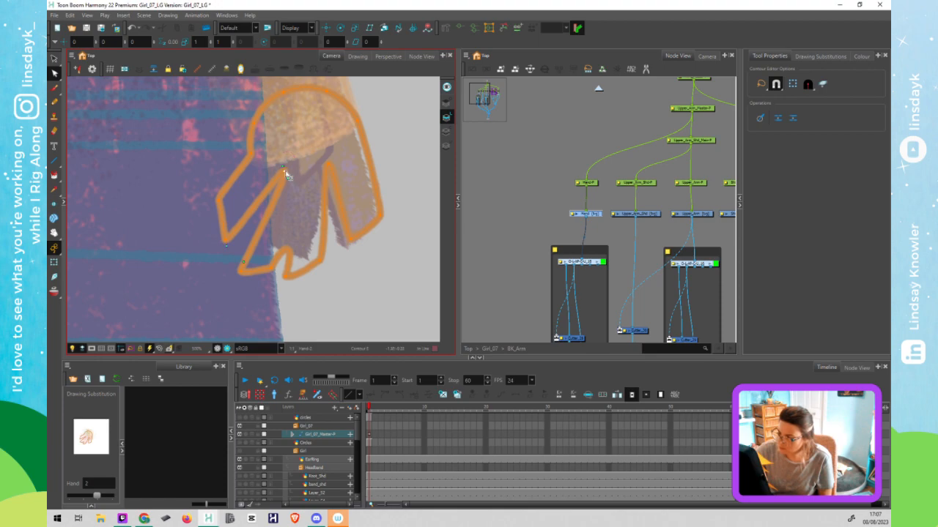
{"action": "key", "text": "Delete"}
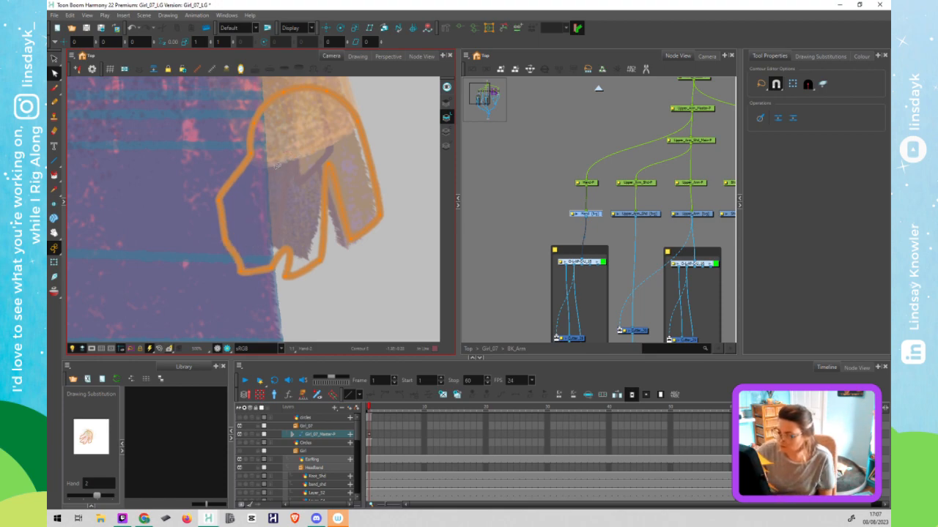
Smooth the merged fingers' lower edge and shift the tips on both sides of the remaining gap to match the reference hand
{"action": "mouse_move", "coordinate": [280, 254]}
{"action": "left_mouse_down"}
{"action": "mouse_move", "coordinate": [287, 283]}
{"action": "mouse_move", "coordinate": [272, 269]}
{"action": "mouse_move", "coordinate": [276, 245]}
{"action": "left_mouse_up"}
{"action": "left_click_drag", "start_coordinate": [242, 272], "coordinate": [232, 224]}
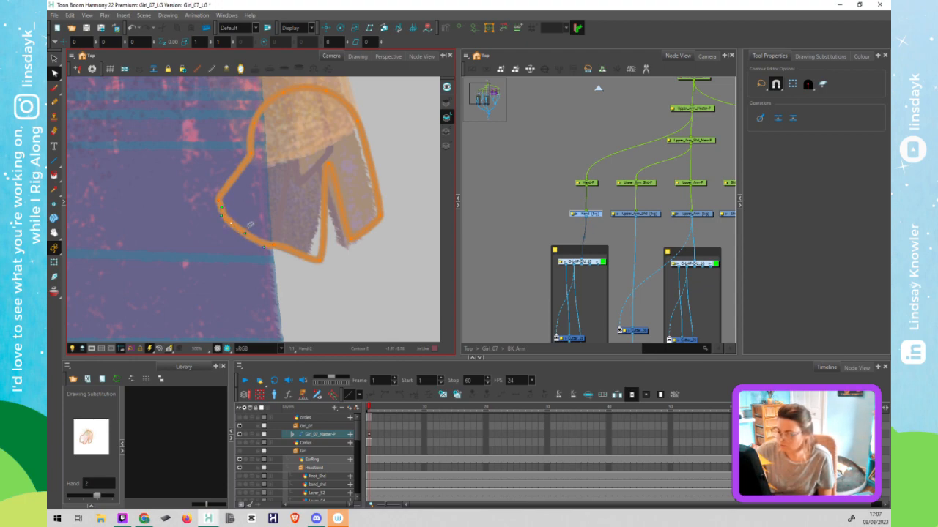
{"action": "left_click_drag", "start_coordinate": [222, 216], "coordinate": [227, 213]}
{"action": "left_click", "coordinate": [244, 198]}
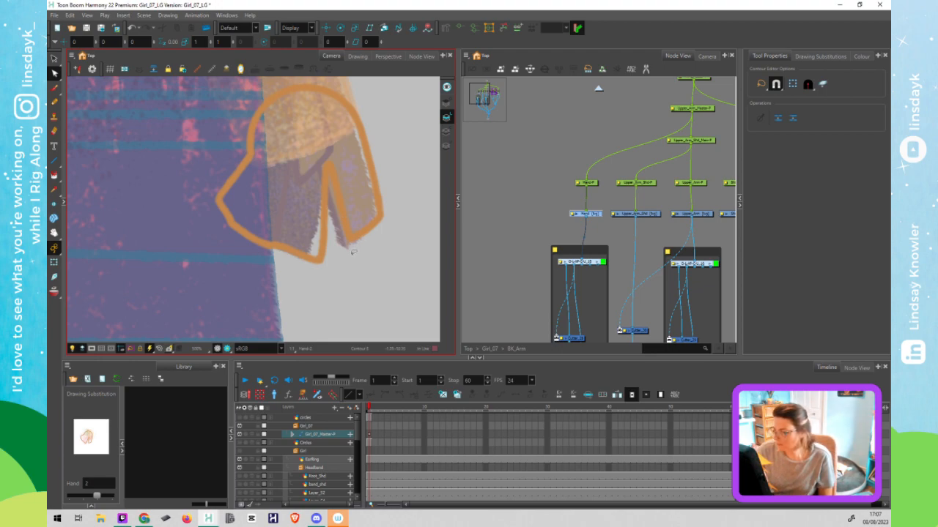
{"action": "left_click", "coordinate": [323, 262]}
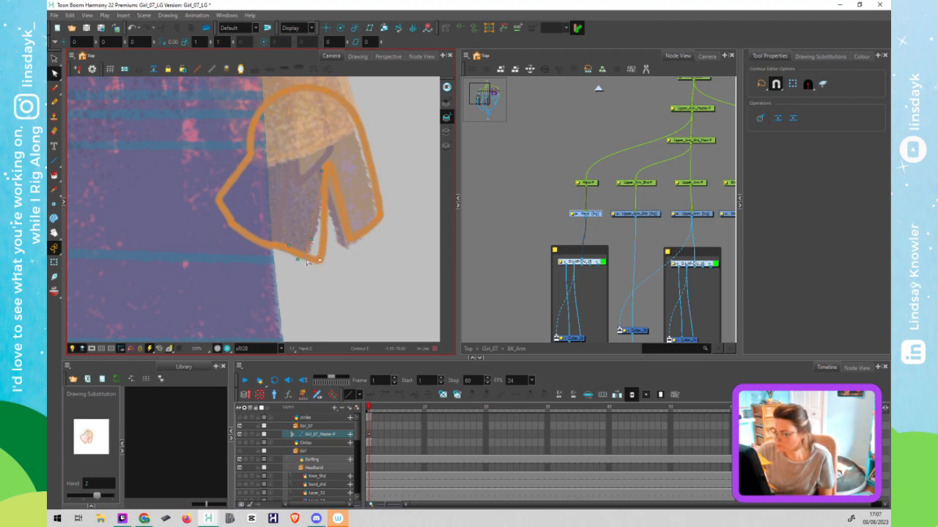
{"action": "left_click_drag", "start_coordinate": [307, 262], "coordinate": [309, 262]}
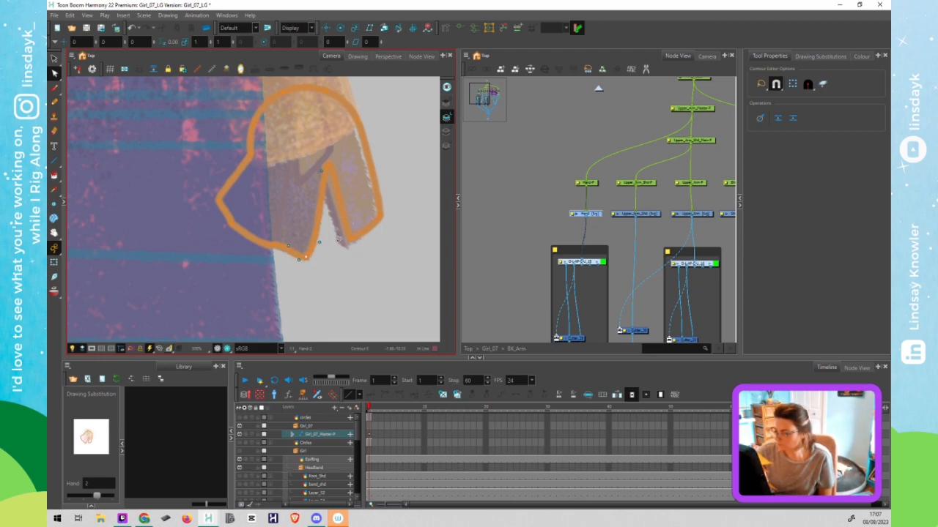
{"action": "left_click_drag", "start_coordinate": [347, 248], "coordinate": [343, 248]}
Adjust the peak and inner edge of the remaining finger gap so they follow the reference hand's gap
{"action": "left_click", "coordinate": [323, 166]}
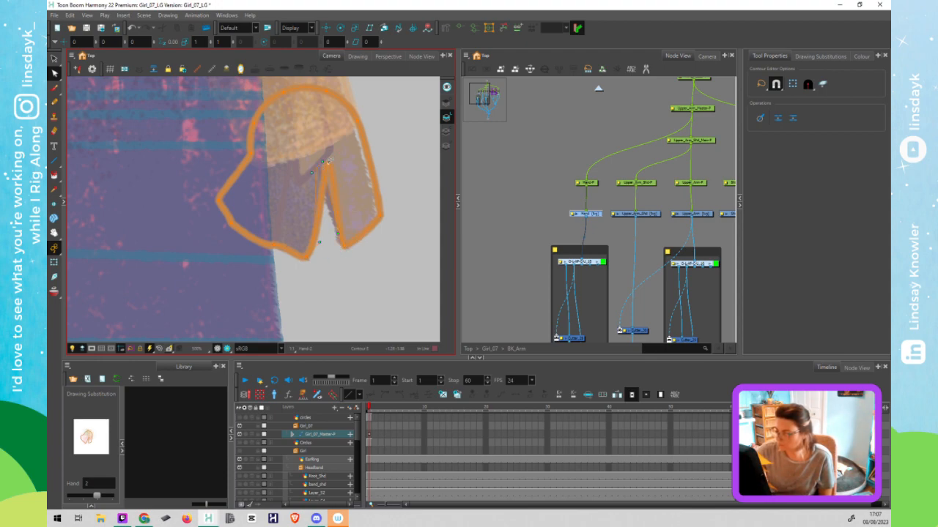
{"action": "left_click_drag", "start_coordinate": [328, 162], "coordinate": [324, 166]}
{"action": "left_click", "coordinate": [317, 180]}
{"action": "left_click_drag", "start_coordinate": [316, 181], "coordinate": [318, 185]}
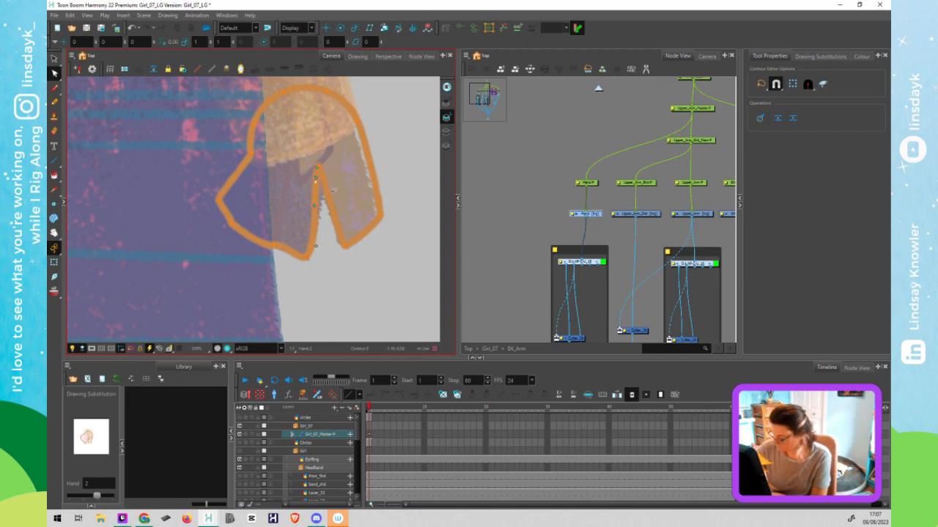
{"action": "left_click", "coordinate": [332, 170]}
{"action": "left_click", "coordinate": [320, 168]}
{"action": "left_click", "coordinate": [319, 168]}
{"action": "left_click_drag", "start_coordinate": [316, 178], "coordinate": [318, 169]}
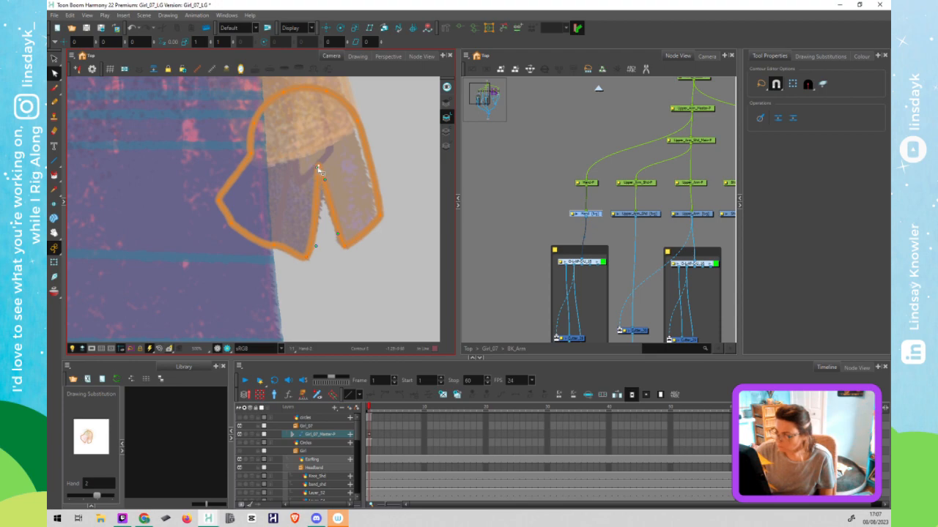
Draw a short maroon line across the palm with the Line tool and bend it into a downward curve
{"action": "scroll", "coordinate": [319, 168], "scroll_direction": "up", "scroll_amount": 4}
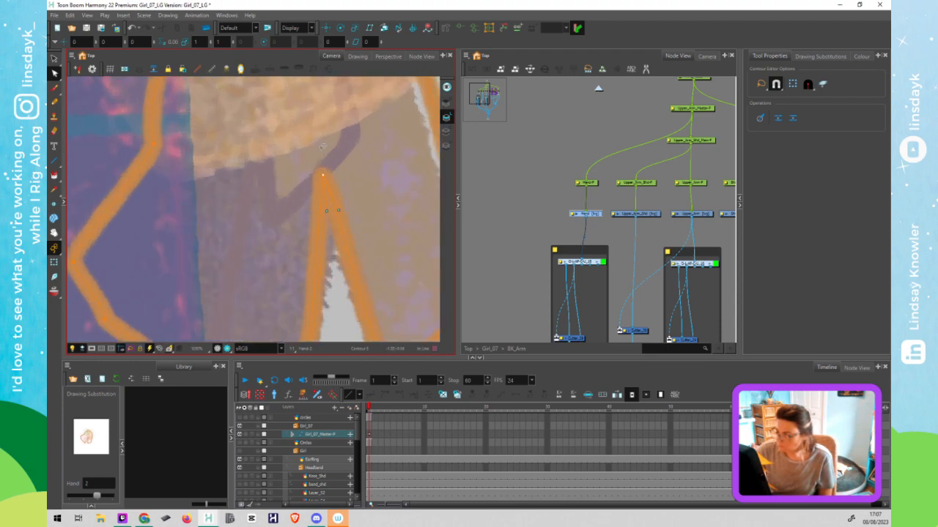
{"action": "scroll", "coordinate": [323, 146], "scroll_direction": "down", "scroll_amount": 3}
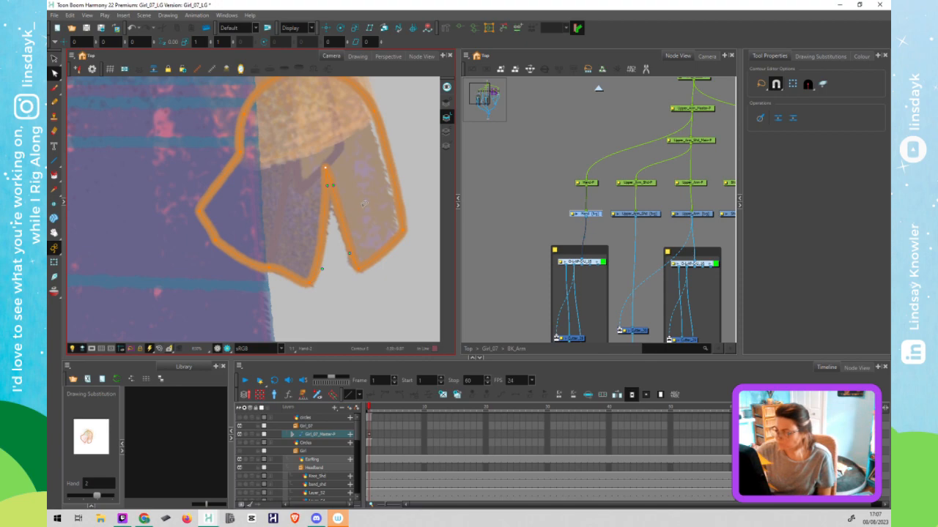
{"action": "scroll", "coordinate": [364, 203], "scroll_direction": "down", "scroll_amount": 2}
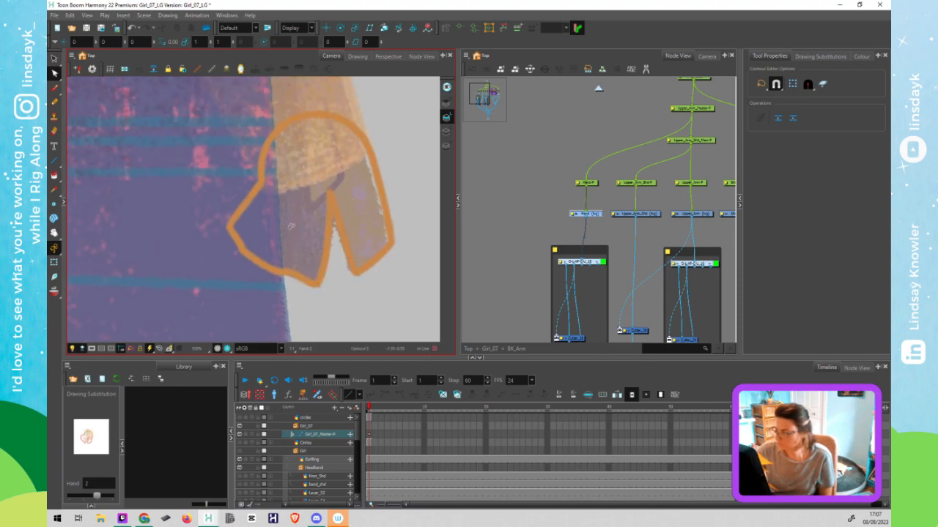
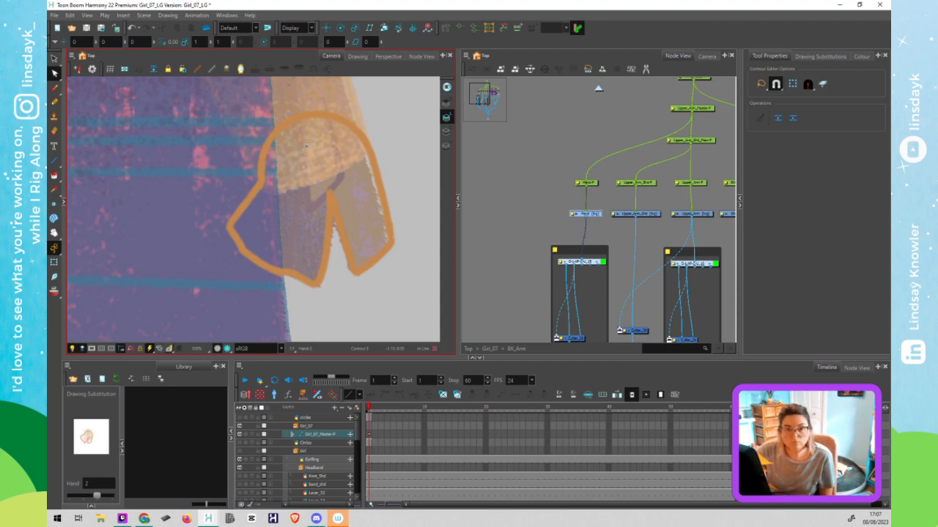
{"action": "key", "text": "alt+x"}
{"action": "left_click_drag", "start_coordinate": [300, 155], "coordinate": [339, 147]}
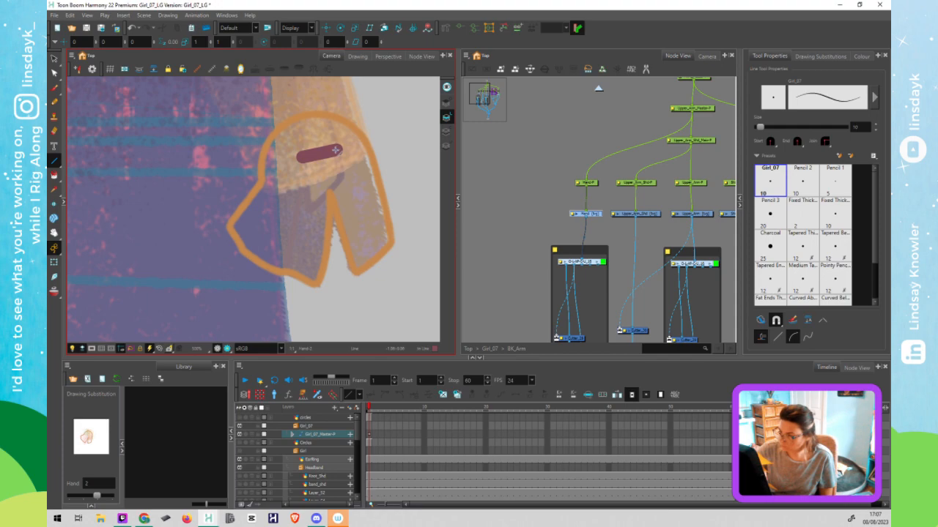
{"action": "left_click", "coordinate": [329, 167]}
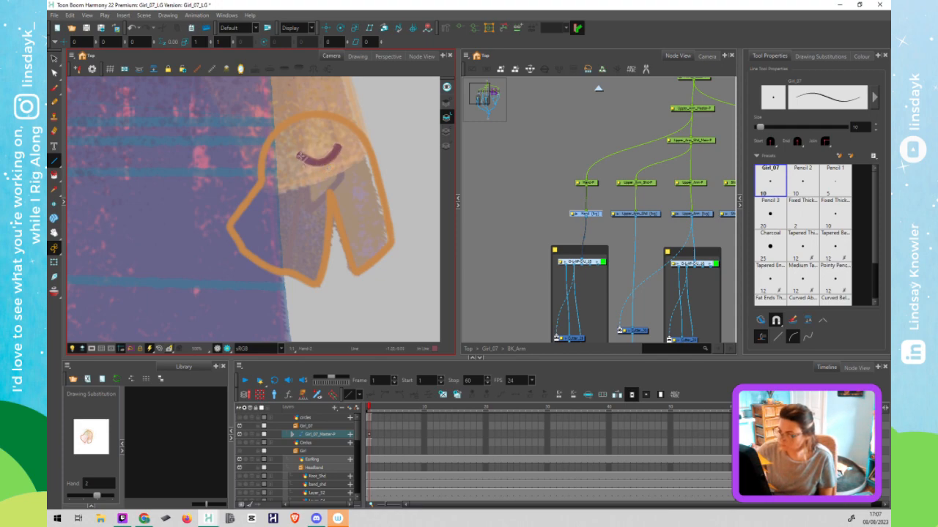
Reshape the palm line into a pointed, open-topped finger outline with an angled outer side, using the Contour Editor
{"action": "key", "text": "alt+q"}
{"action": "left_click", "coordinate": [302, 156]}
{"action": "left_click_drag", "start_coordinate": [317, 167], "coordinate": [308, 202]}
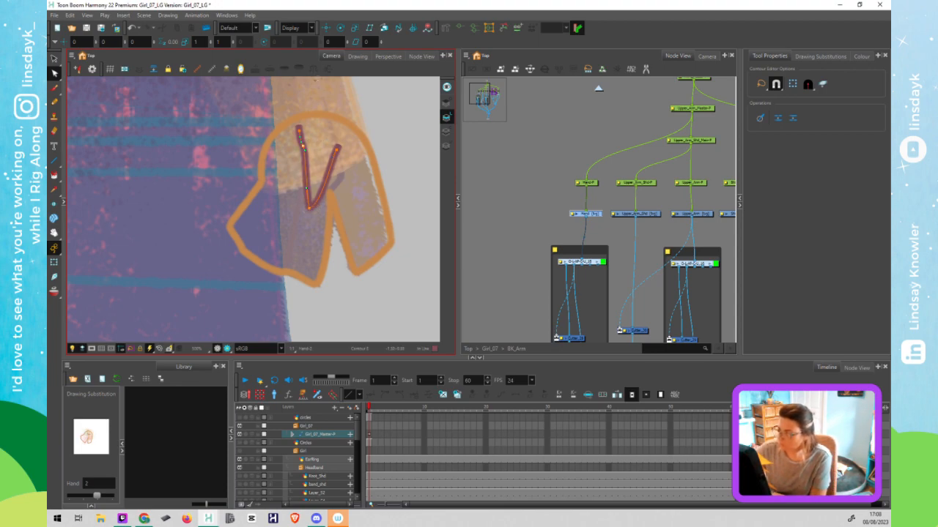
{"action": "left_click_drag", "start_coordinate": [333, 159], "coordinate": [340, 178]}
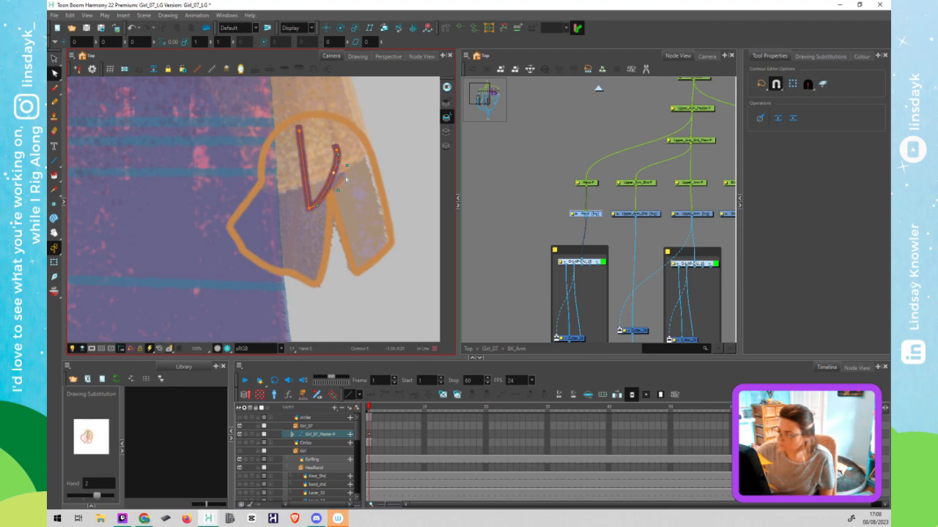
{"action": "mouse_move", "coordinate": [353, 181]}
{"action": "left_mouse_down"}
{"action": "mouse_move", "coordinate": [341, 162]}
{"action": "mouse_move", "coordinate": [336, 186]}
{"action": "left_mouse_up"}
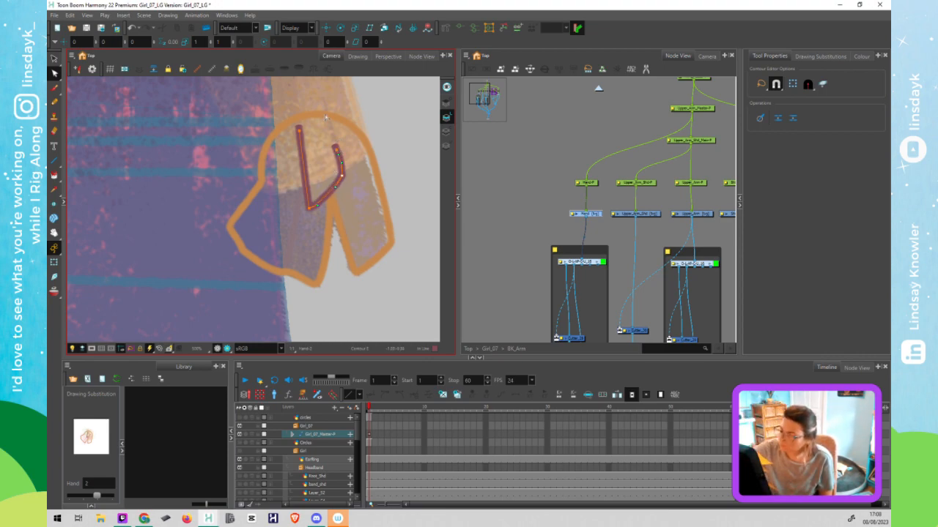
{"action": "left_click_drag", "start_coordinate": [336, 147], "coordinate": [326, 112]}
{"action": "left_click", "coordinate": [318, 139]}
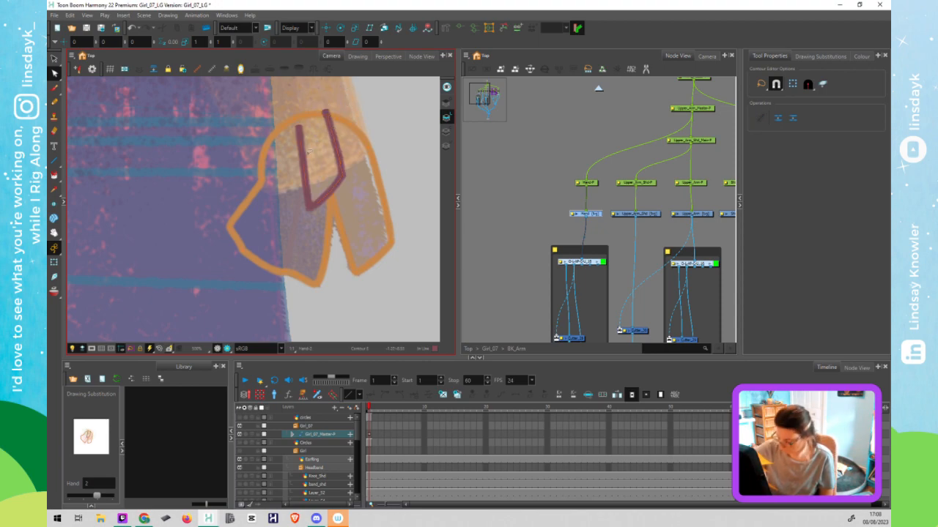
Taper both upper ends of the maroon palm line with the Pencil Editor and check the hand in the rendered view
{"action": "key", "text": "shift+q"}
{"action": "left_click", "coordinate": [310, 209]}
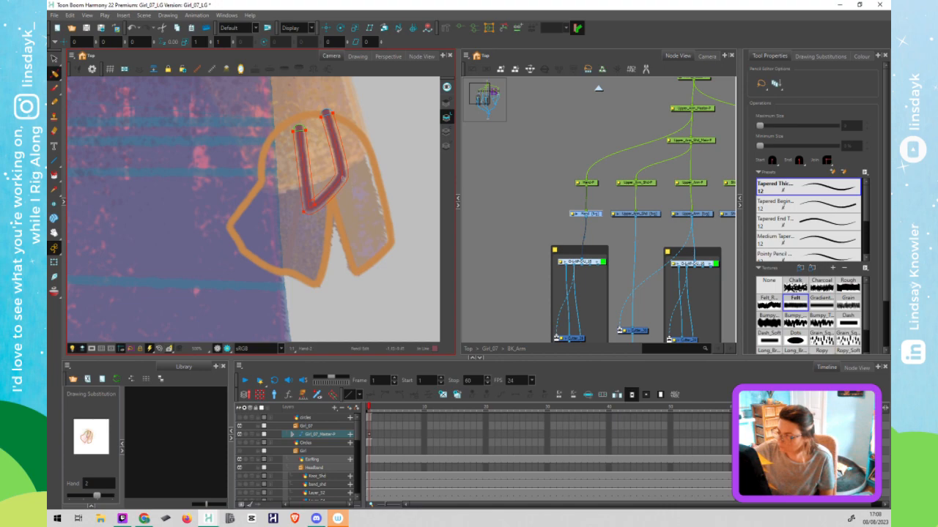
{"action": "left_click", "coordinate": [326, 112]}
{"action": "left_click_drag", "start_coordinate": [304, 132], "coordinate": [300, 131]}
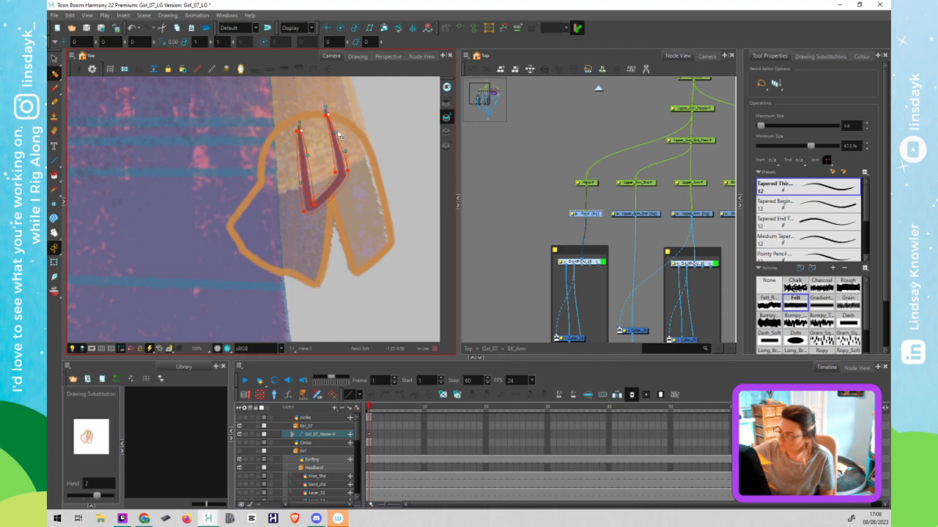
{"action": "left_click", "coordinate": [396, 163]}
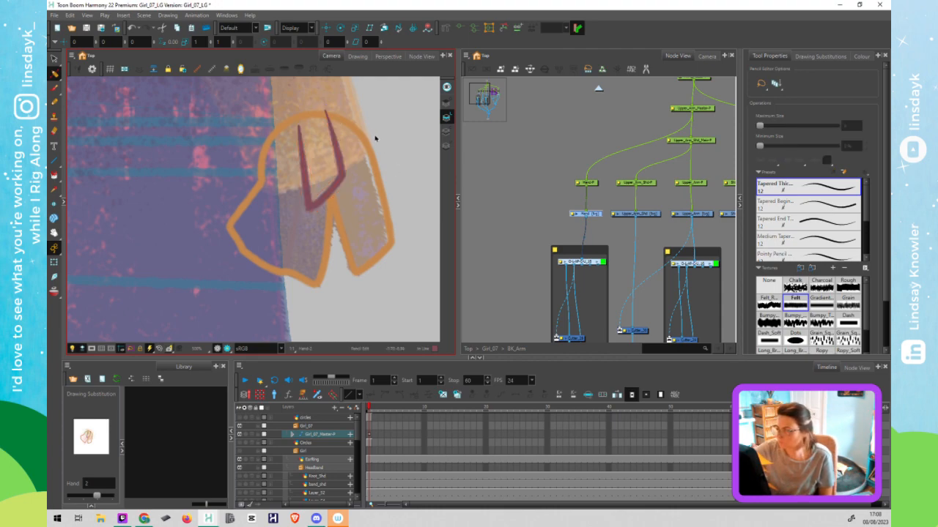
{"action": "key", "text": "shift+t"}
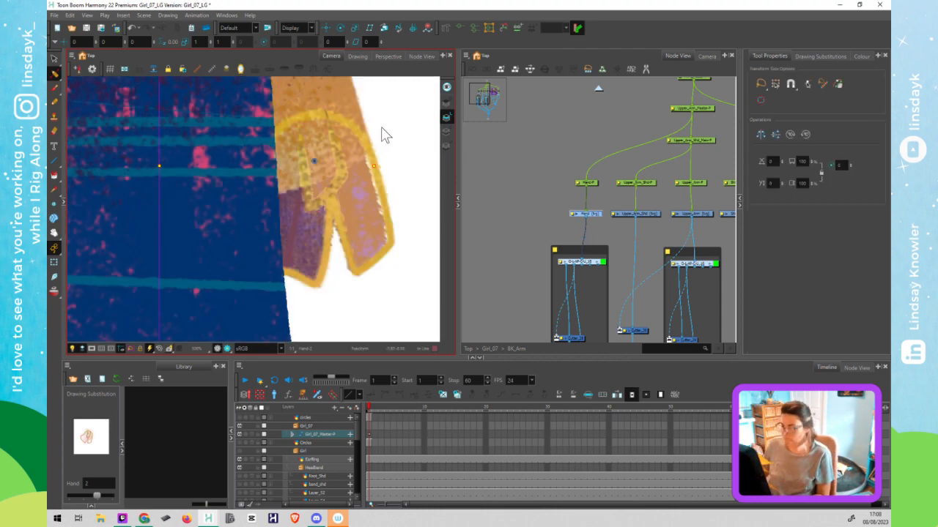
Draw two slightly curved maroon finger-separation lines from the hand's lower edge up into the palm with the Line tool
{"action": "key", "text": "alt+s"}
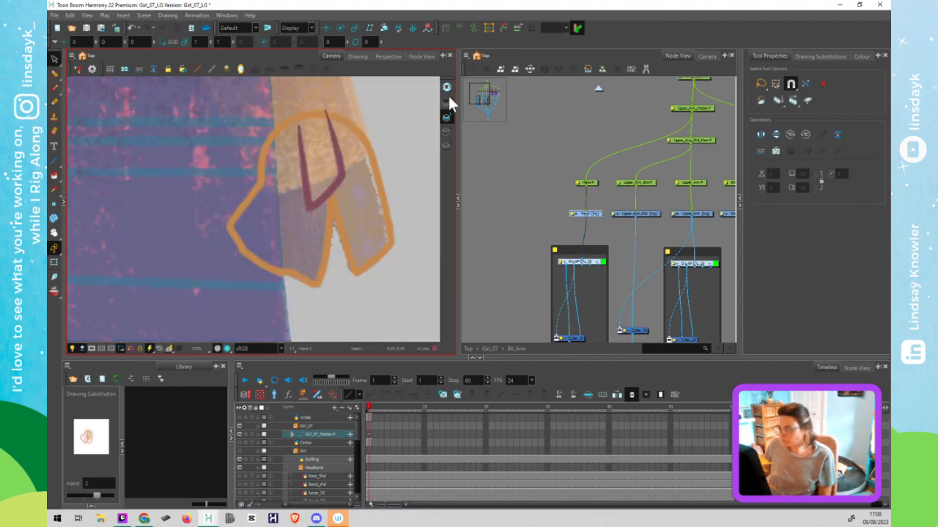
{"action": "left_click", "coordinate": [446, 102]}
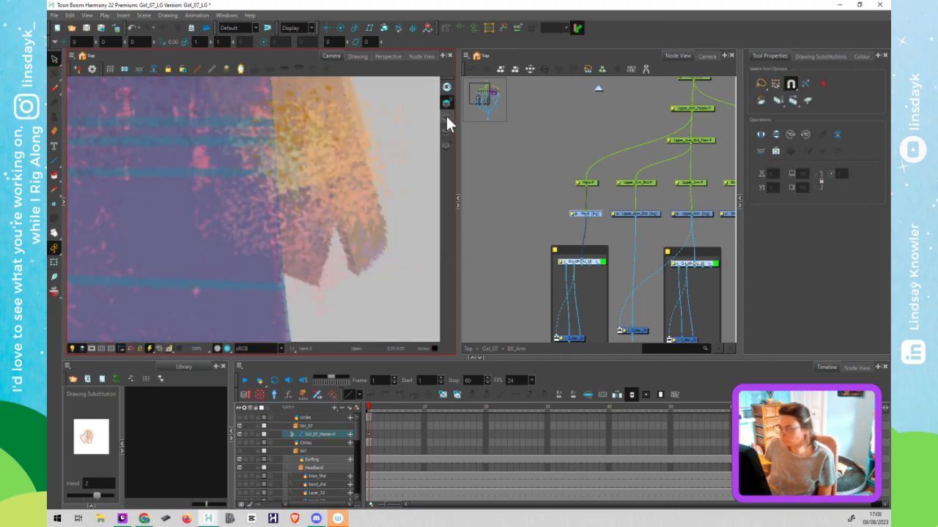
{"action": "left_click", "coordinate": [446, 116]}
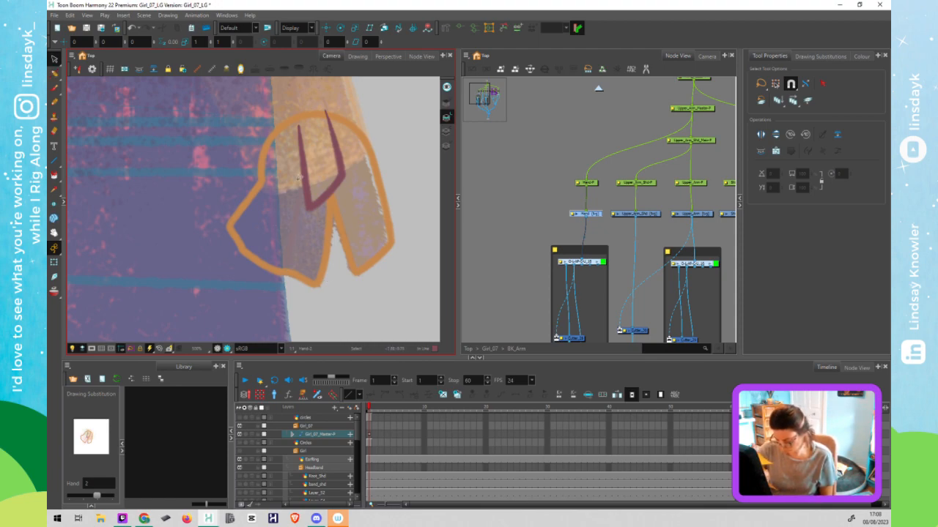
{"action": "key", "text": "alt+backslash"}
{"action": "left_click_drag", "start_coordinate": [299, 211], "coordinate": [284, 274]}
{"action": "left_click", "coordinate": [295, 234]}
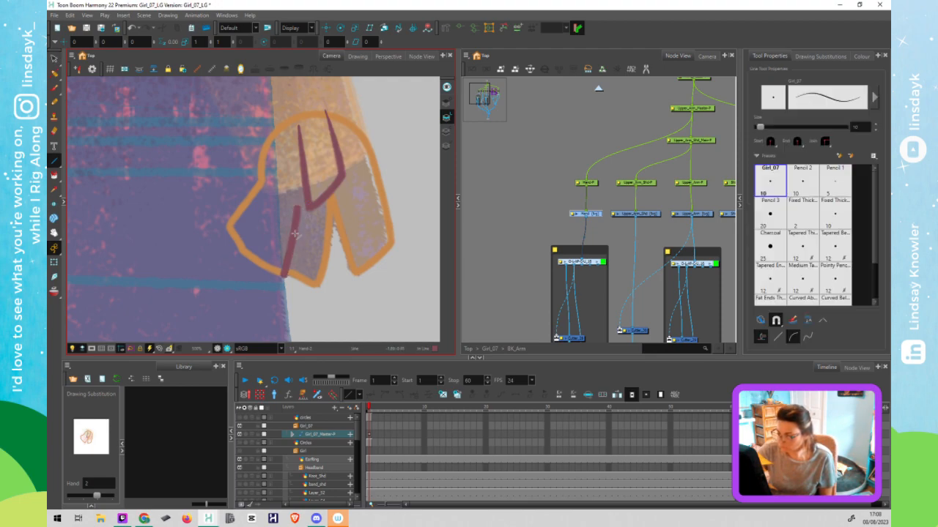
{"action": "left_click_drag", "start_coordinate": [245, 250], "coordinate": [279, 198]}
{"action": "left_click", "coordinate": [274, 222]}
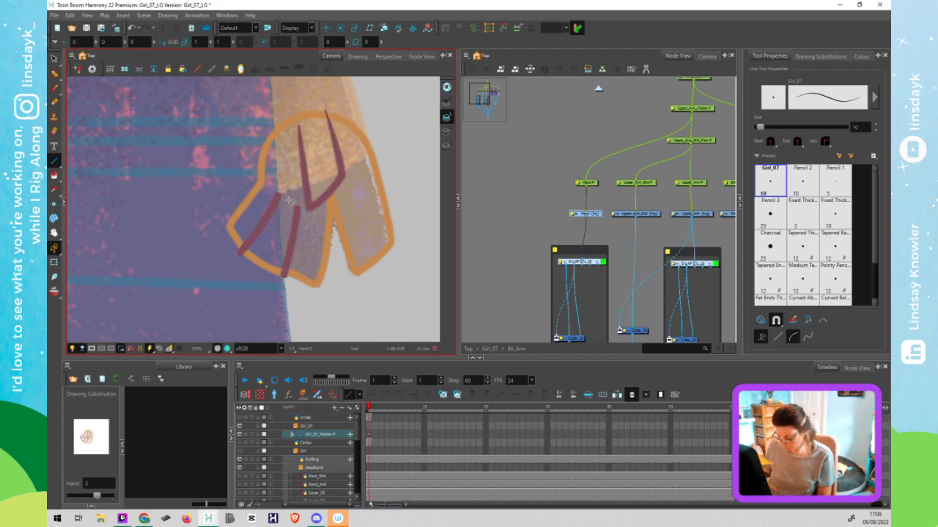
Taper the upper ends of the two new finger-separation lines with the Pencil Editor
{"action": "key", "text": "alt+shift+q"}
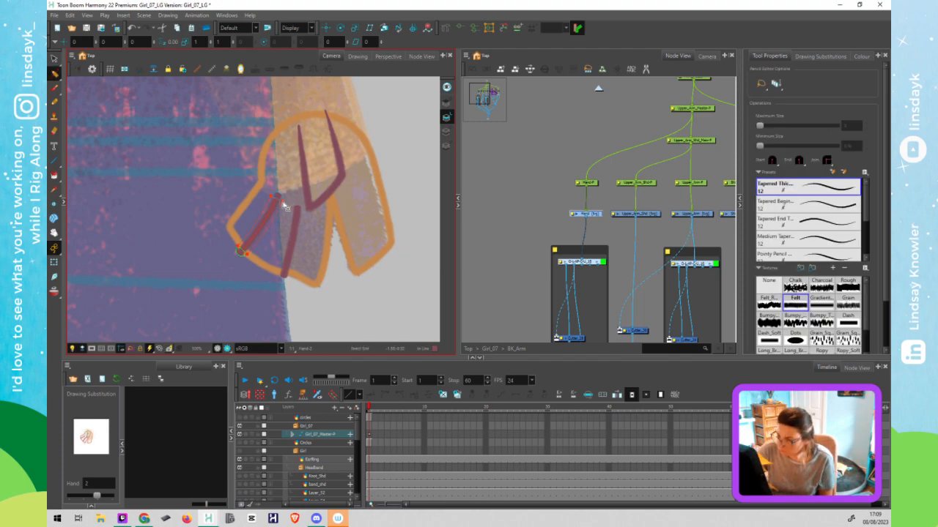
{"action": "left_click", "coordinate": [271, 221]}
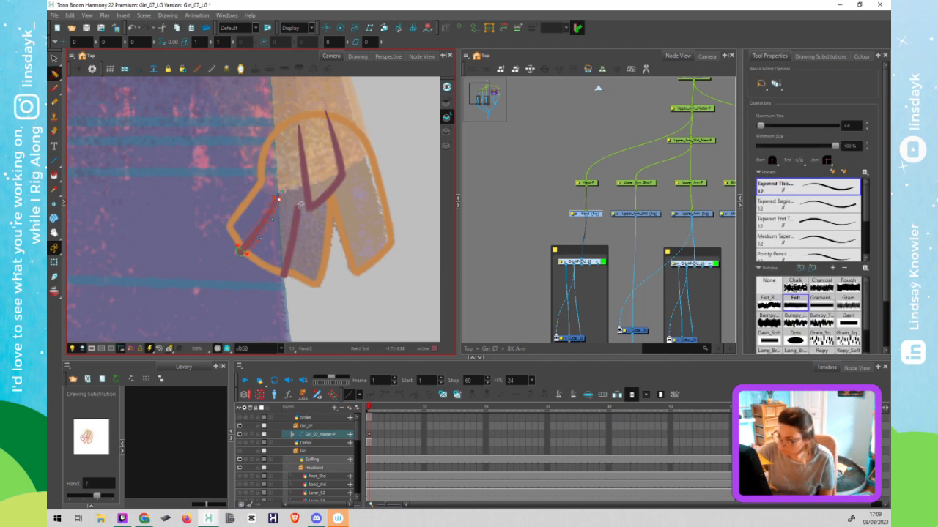
{"action": "left_click", "coordinate": [298, 211]}
{"action": "left_click_drag", "start_coordinate": [297, 233], "coordinate": [300, 232]}
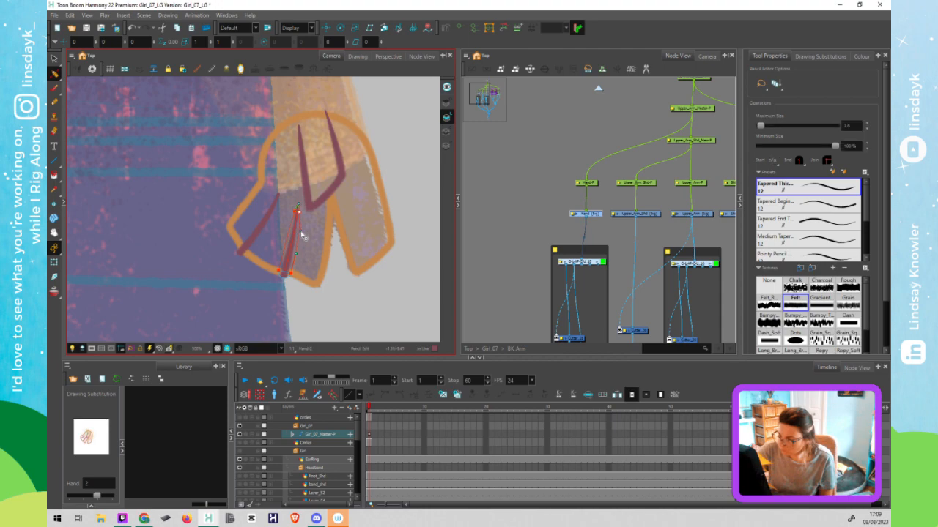
{"action": "left_click", "coordinate": [341, 288]}
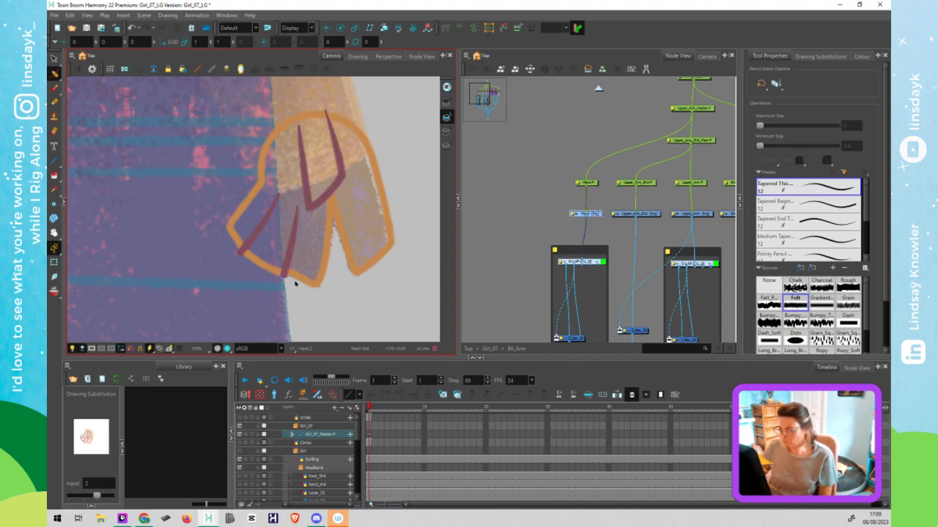
{"action": "left_click", "coordinate": [356, 238]}
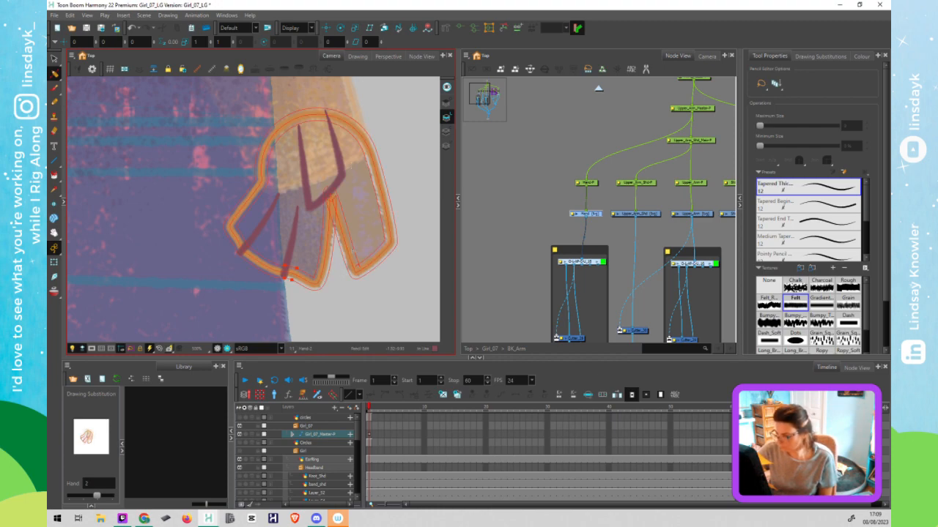
Split the hand outline at the fingertip beside the open gap and at the outermost finger line's lower end with the Contour Editor
{"action": "key", "text": "alt+q"}
{"action": "left_click", "coordinate": [358, 269]}
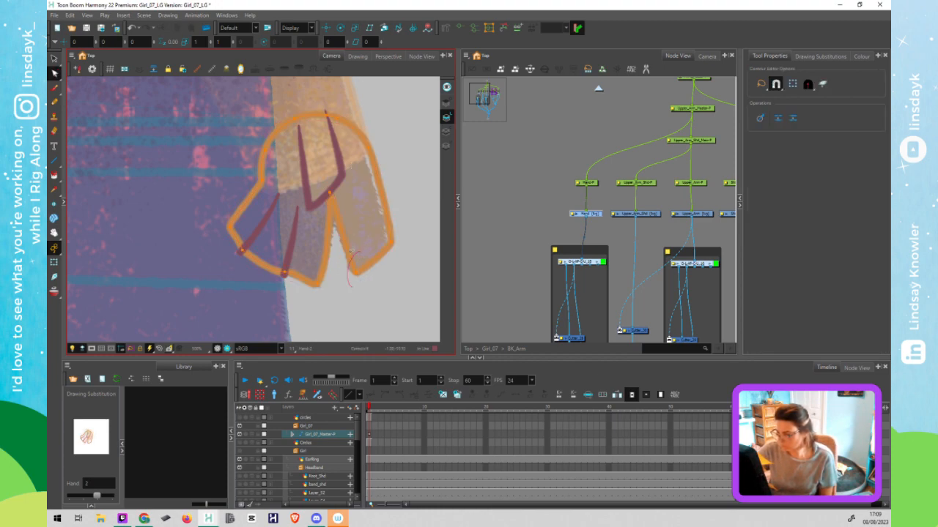
{"action": "left_click", "coordinate": [792, 121]}
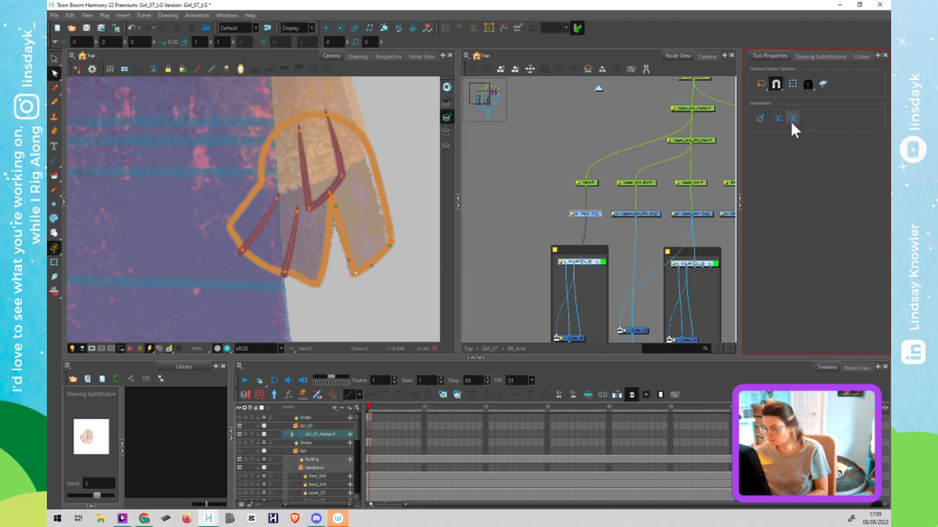
{"action": "left_click", "coordinate": [777, 120]}
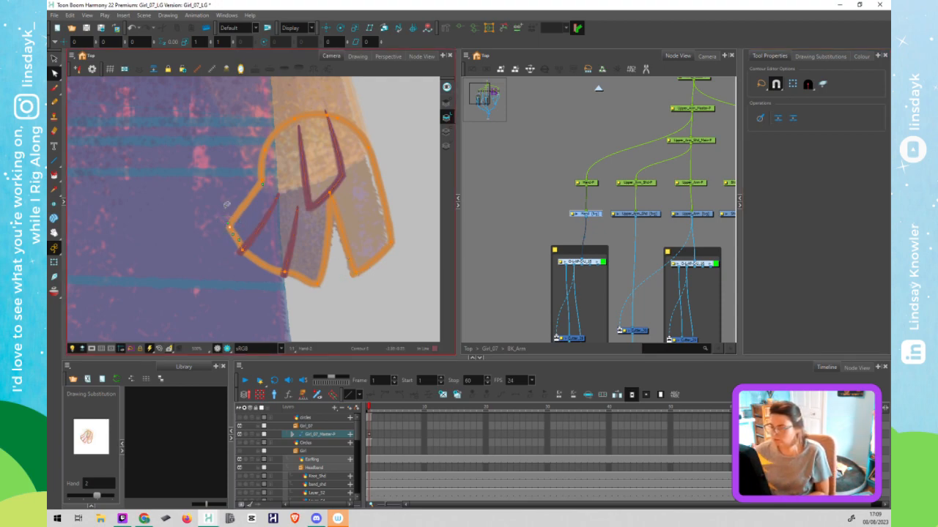
{"action": "left_click", "coordinate": [793, 118]}
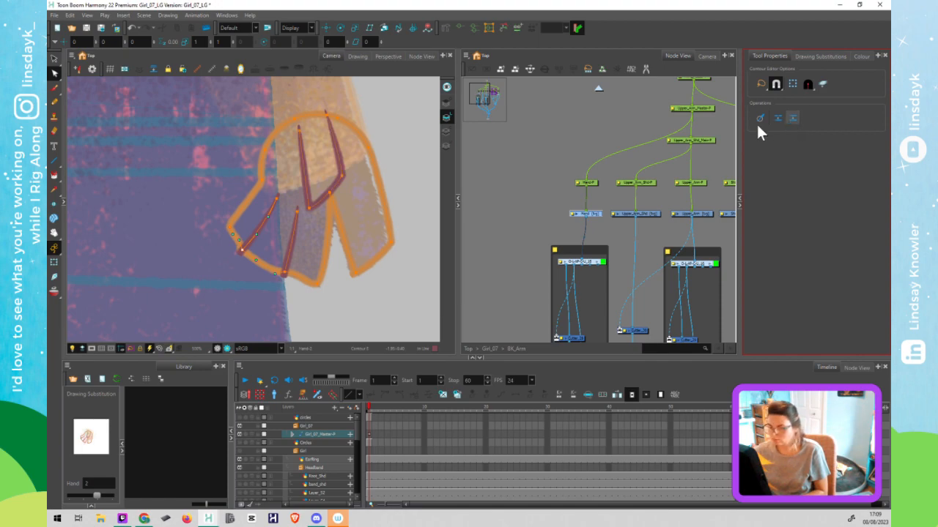
Recolour the lower outline segments along the fingertips and the gap with the Dark Skin Line swatch
{"action": "left_click", "coordinate": [325, 279]}
{"action": "key", "text": "alt+s"}
{"action": "left_click", "coordinate": [322, 277]}
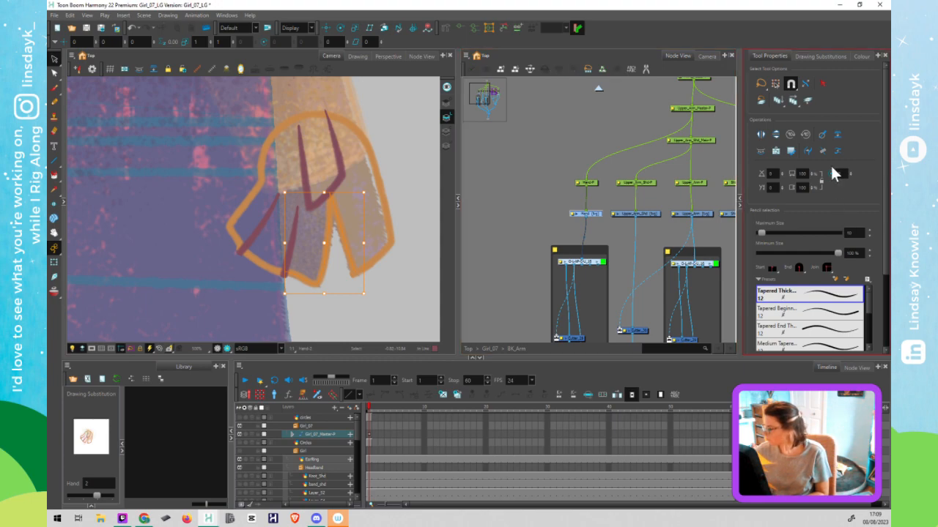
{"action": "left_click", "coordinate": [862, 57]}
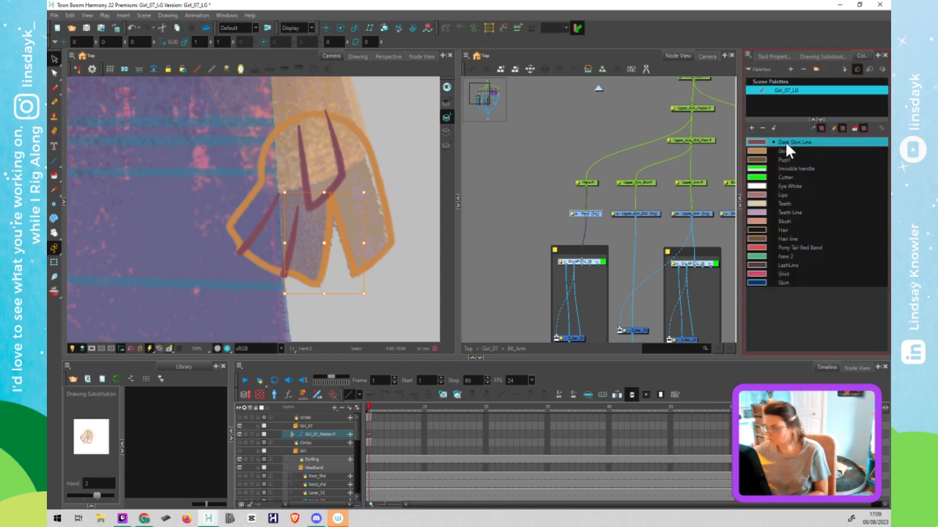
{"action": "left_click", "coordinate": [786, 142]}
{"action": "left_click", "coordinate": [263, 252]}
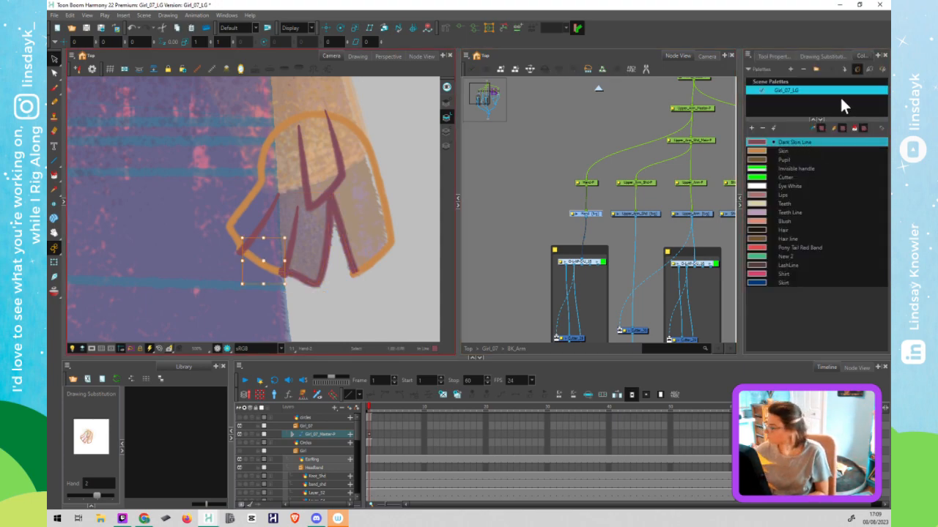
{"action": "left_click", "coordinate": [793, 143]}
{"action": "left_click", "coordinate": [391, 308]}
Round the dark gap line's free end and narrow the adjoining skin-coloured outline's end with the Pencil Editor so they blend
{"action": "left_click", "coordinate": [353, 241]}
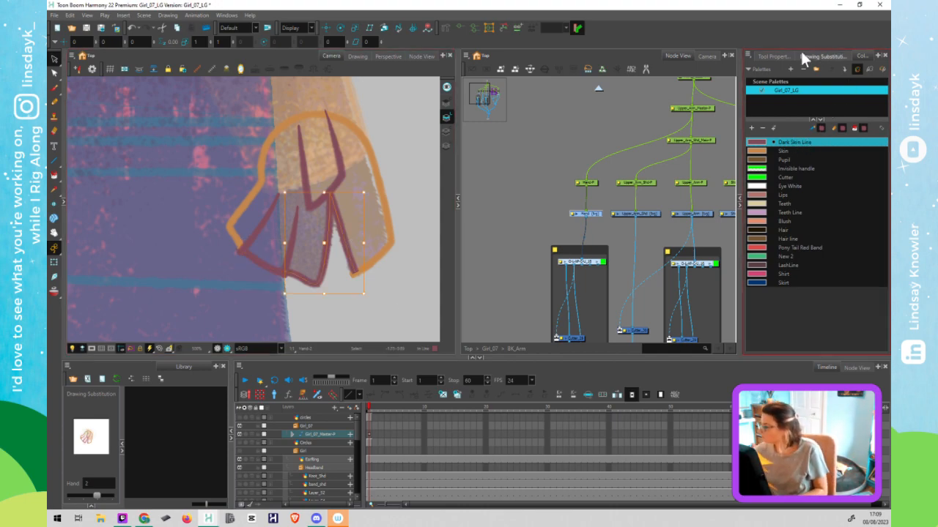
{"action": "left_click", "coordinate": [770, 56]}
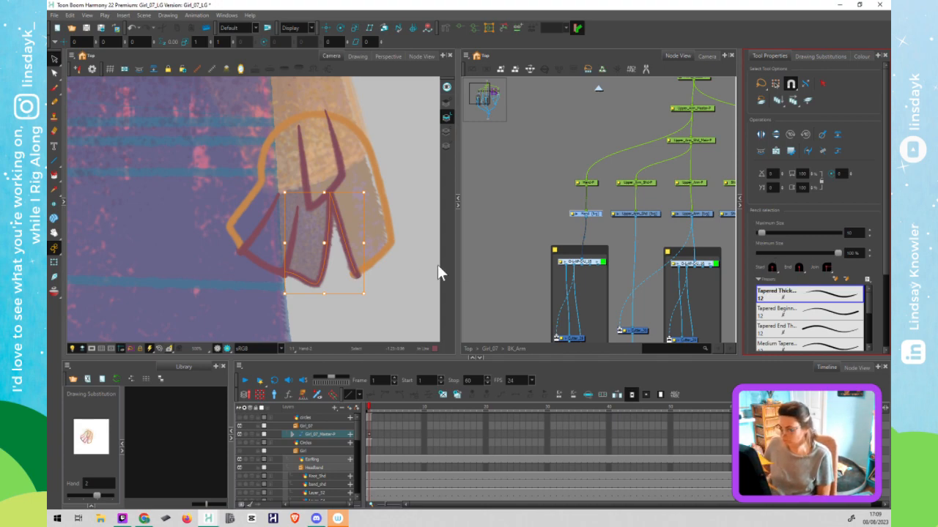
{"action": "key", "text": "alt+q"}
{"action": "key", "text": "alt+shift+q"}
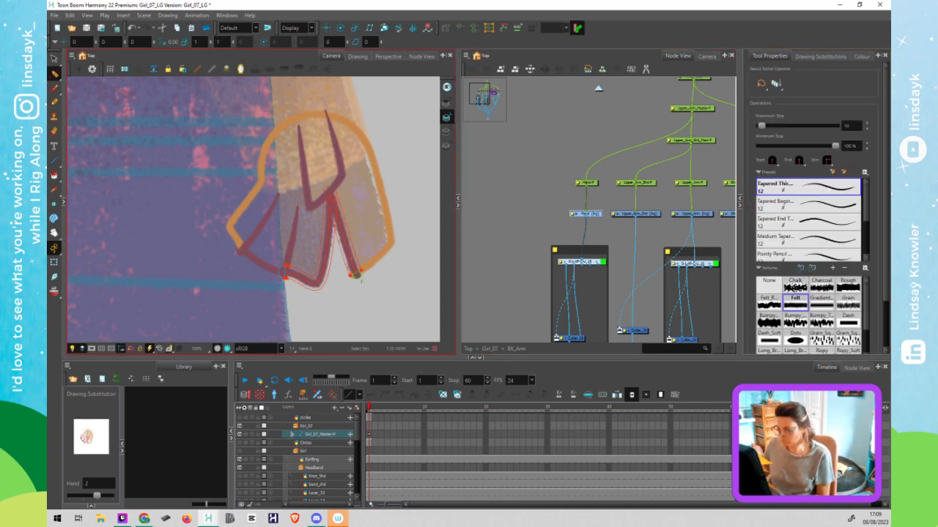
{"action": "scroll", "coordinate": [358, 277], "scroll_direction": "up", "scroll_amount": 2}
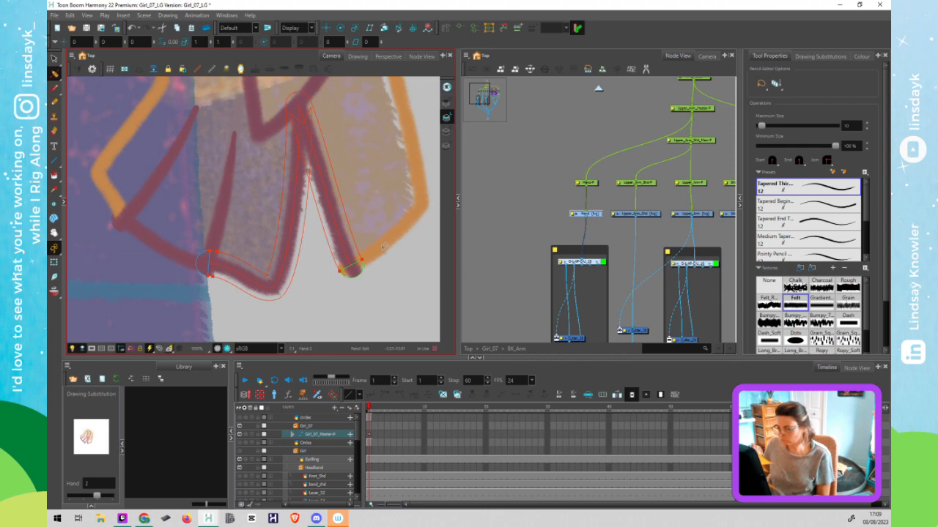
{"action": "left_click", "coordinate": [351, 269]}
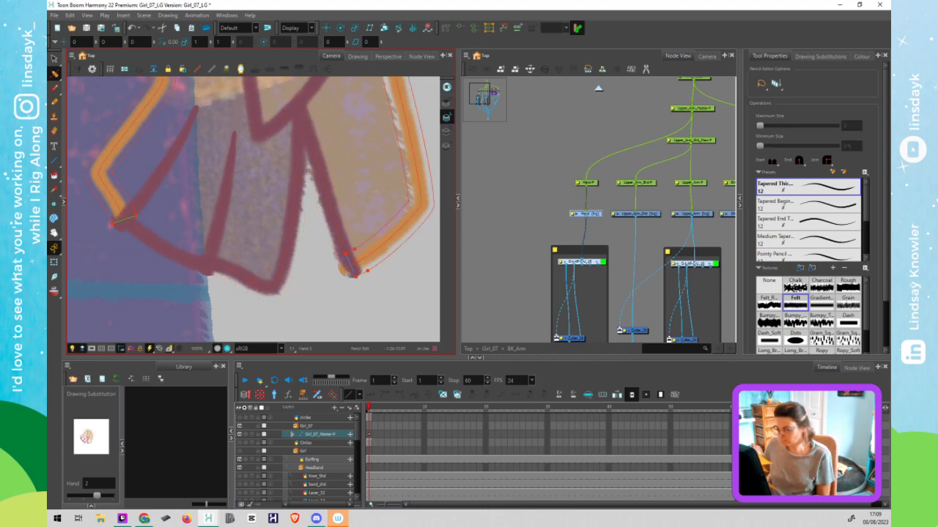
{"action": "left_click_drag", "start_coordinate": [347, 273], "coordinate": [361, 259]}
{"action": "scroll", "coordinate": [361, 260], "scroll_direction": "down", "scroll_amount": 2}
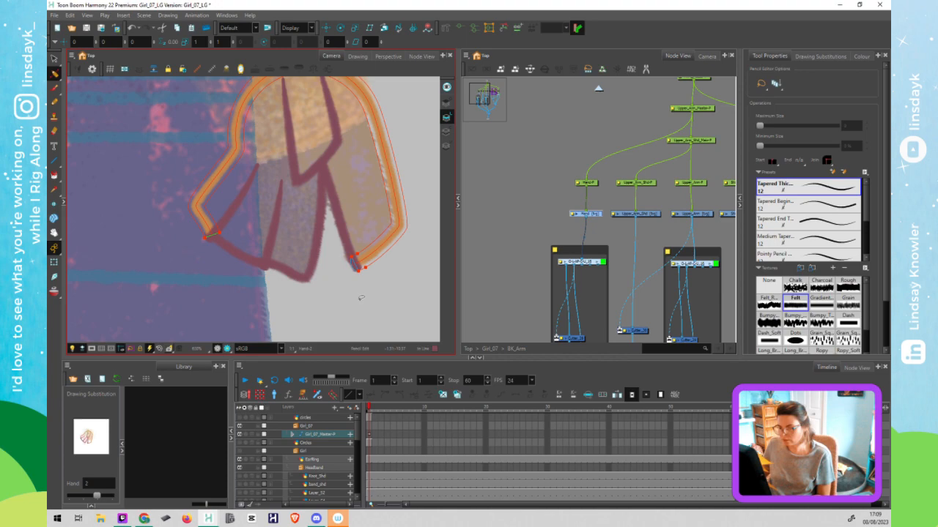
Examine the hand in the rendered view and compare its overlay shading with the line work
{"action": "key", "text": "shift+t"}
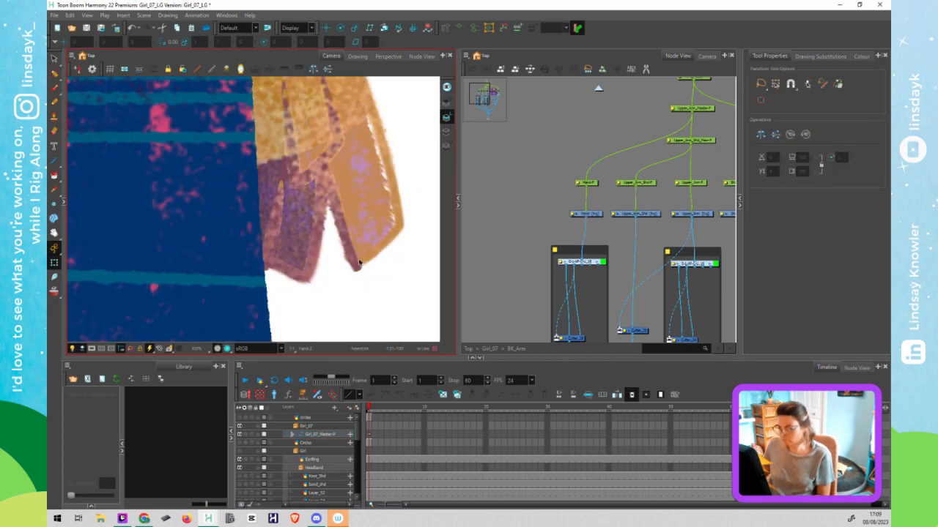
{"action": "scroll", "coordinate": [359, 256], "scroll_direction": "down", "scroll_amount": 2}
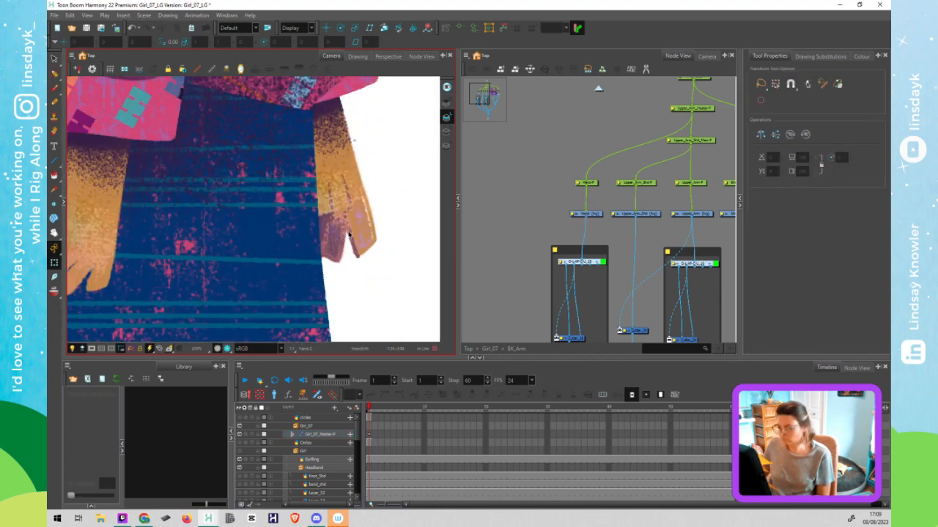
{"action": "scroll", "coordinate": [348, 235], "scroll_direction": "up", "scroll_amount": 3}
{"action": "left_click", "coordinate": [356, 230]}
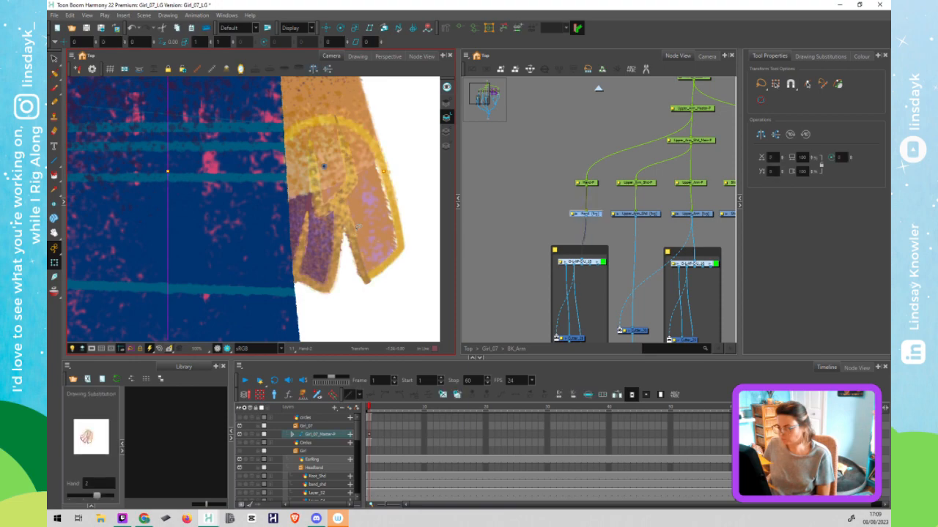
{"action": "key", "text": "alt+s"}
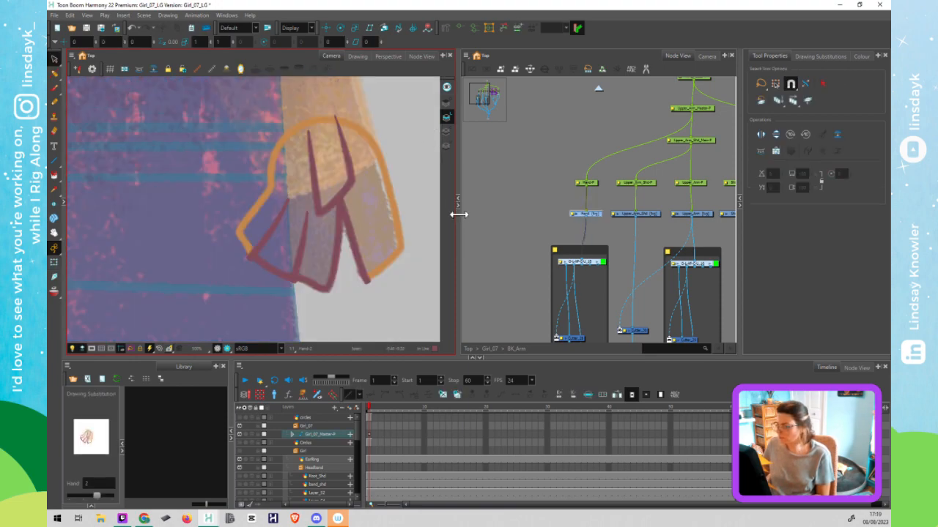
{"action": "left_click", "coordinate": [446, 102]}
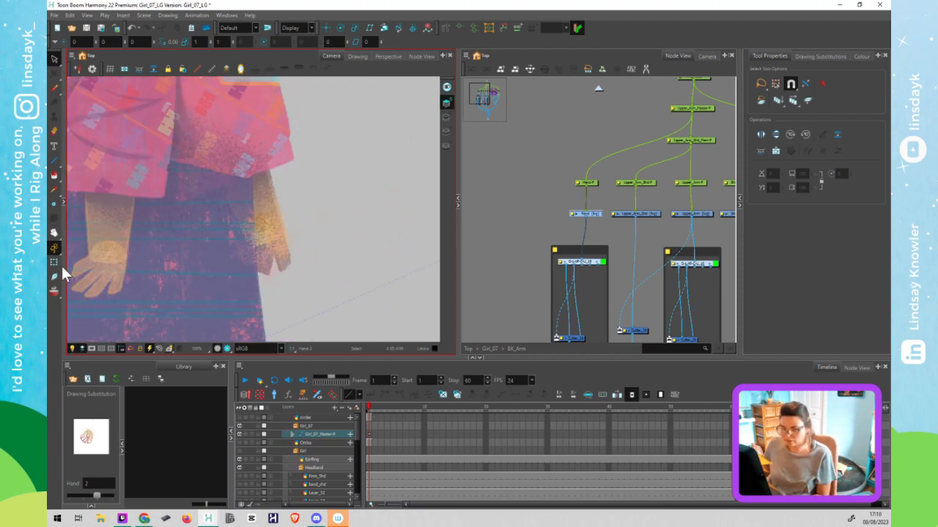
{"action": "scroll", "coordinate": [277, 246], "scroll_direction": "up", "scroll_amount": 2}
{"action": "left_click_drag", "start_coordinate": [243, 256], "coordinate": [283, 238]}
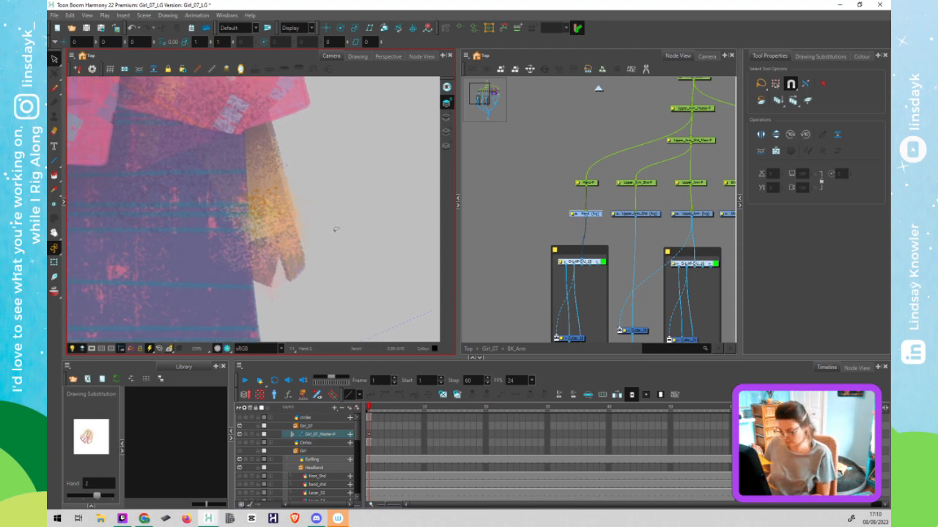
{"action": "key", "text": "shift+t"}
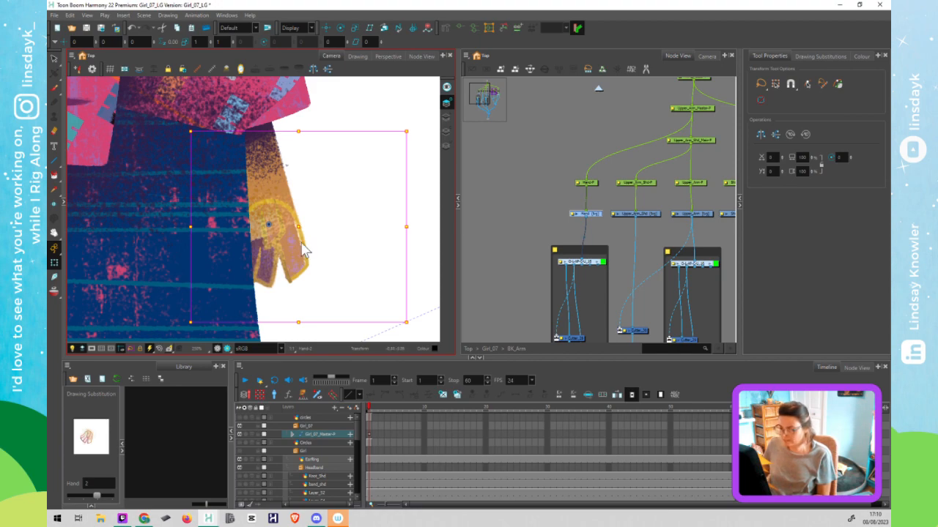
{"action": "key", "text": "alt+s"}
{"action": "left_click", "coordinate": [449, 124]}
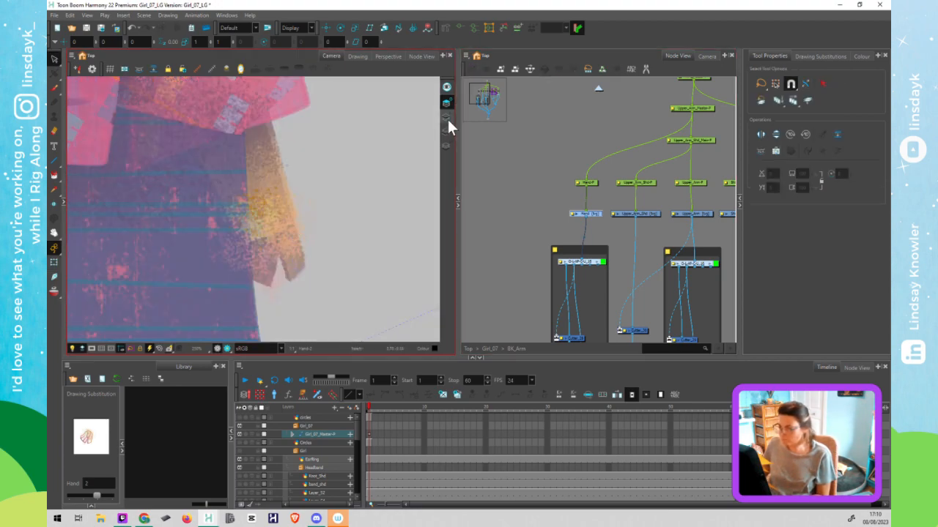
{"action": "left_click", "coordinate": [447, 117]}
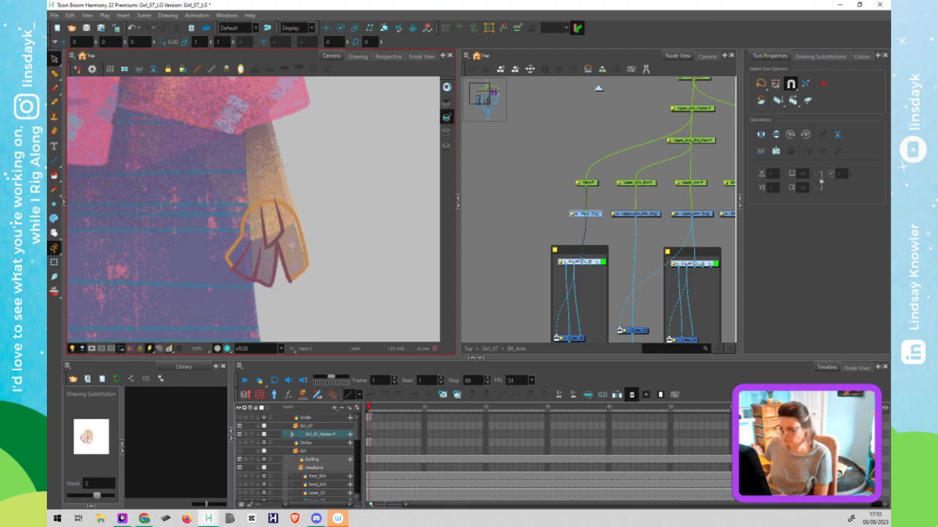
Fill the hand's interior with the Skin colour and check it in the rendered view
{"action": "left_click", "coordinate": [292, 243]}
{"action": "left_click", "coordinate": [861, 56]}
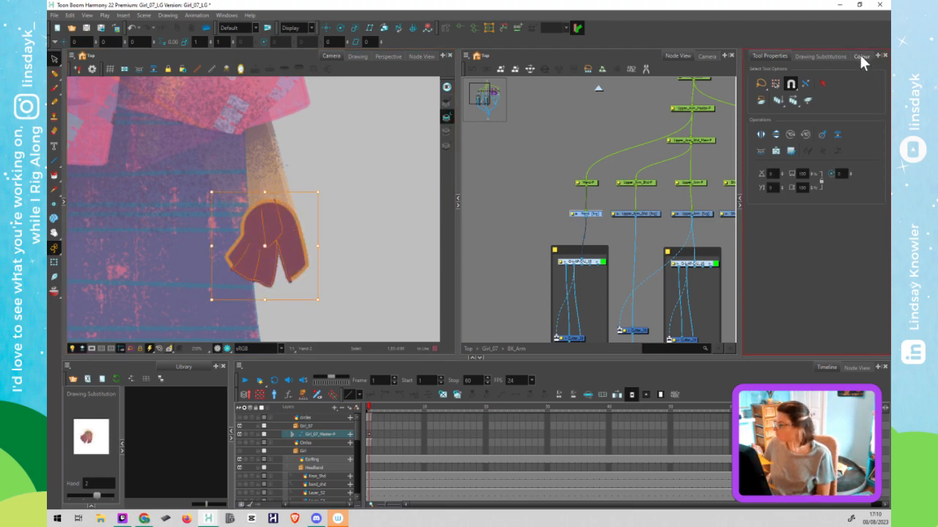
{"action": "left_click", "coordinate": [783, 152]}
{"action": "left_click", "coordinate": [373, 249]}
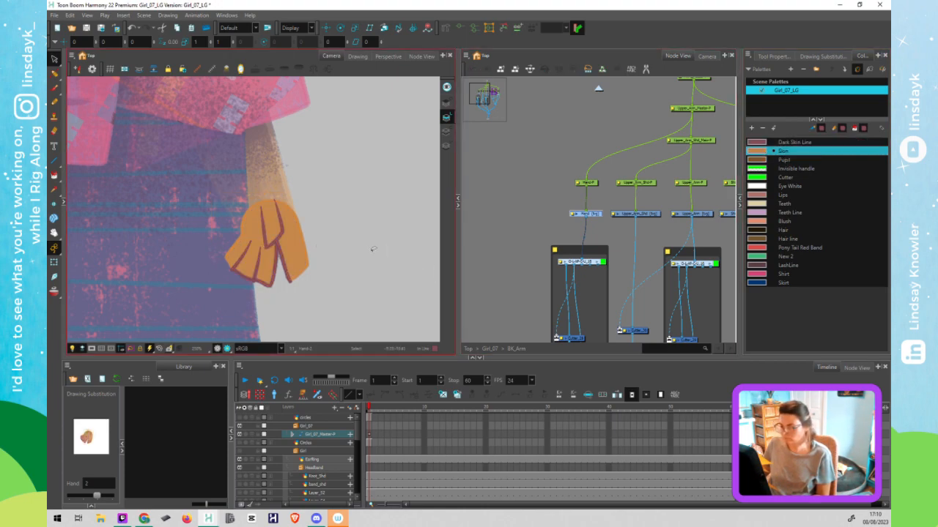
{"action": "key", "text": "shift+t"}
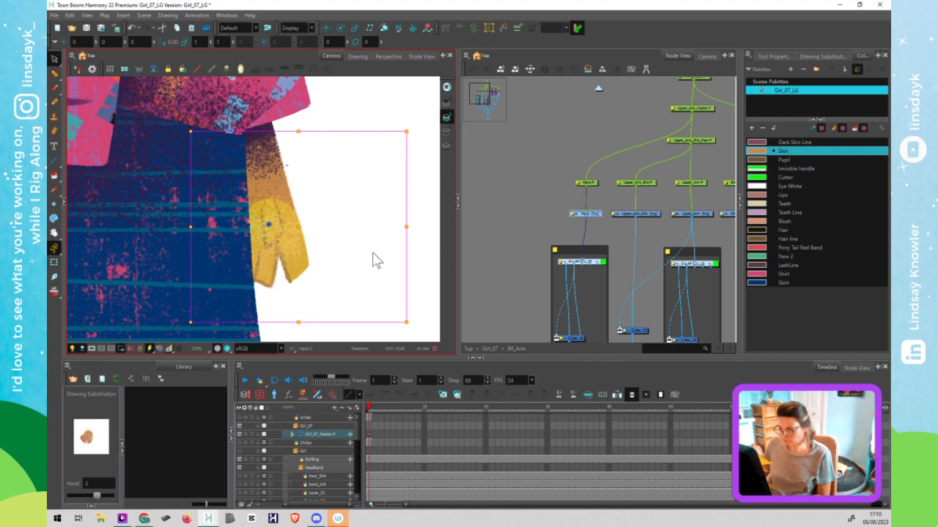
Move the hand's skin fill and skin outline from the Line Art layer to the Colour Art layer
{"action": "left_click", "coordinate": [377, 259]}
{"action": "left_click", "coordinate": [293, 264]}
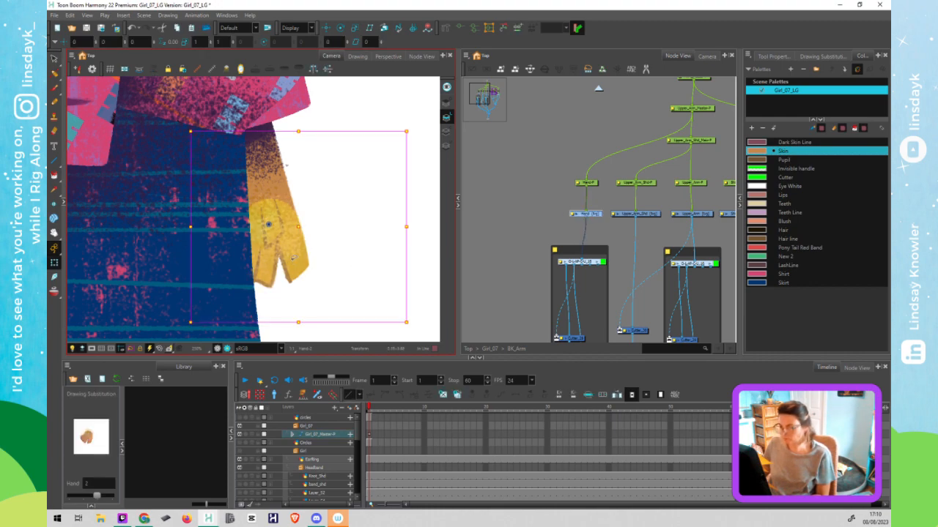
{"action": "key", "text": "alt+s"}
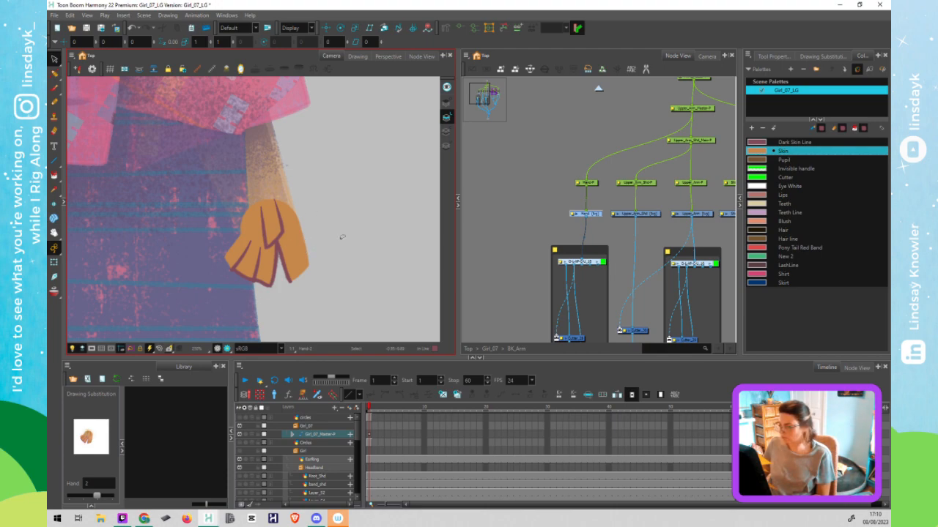
{"action": "left_click_drag", "start_coordinate": [341, 237], "coordinate": [341, 236]}
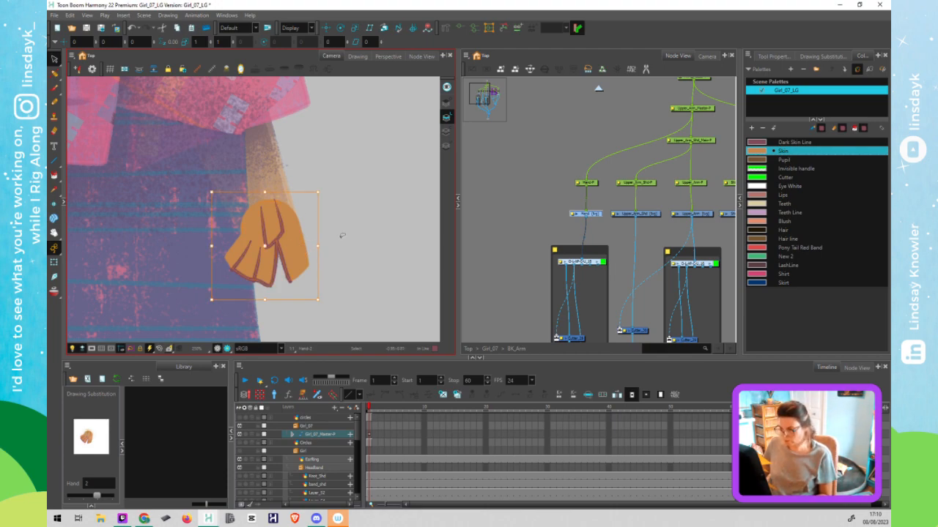
{"action": "key", "text": "Delete"}
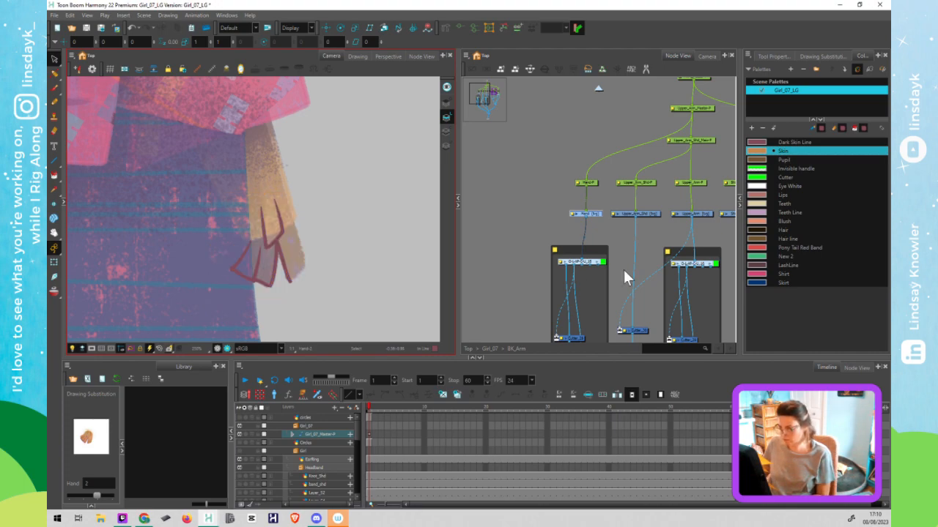
{"action": "left_click", "coordinate": [446, 131]}
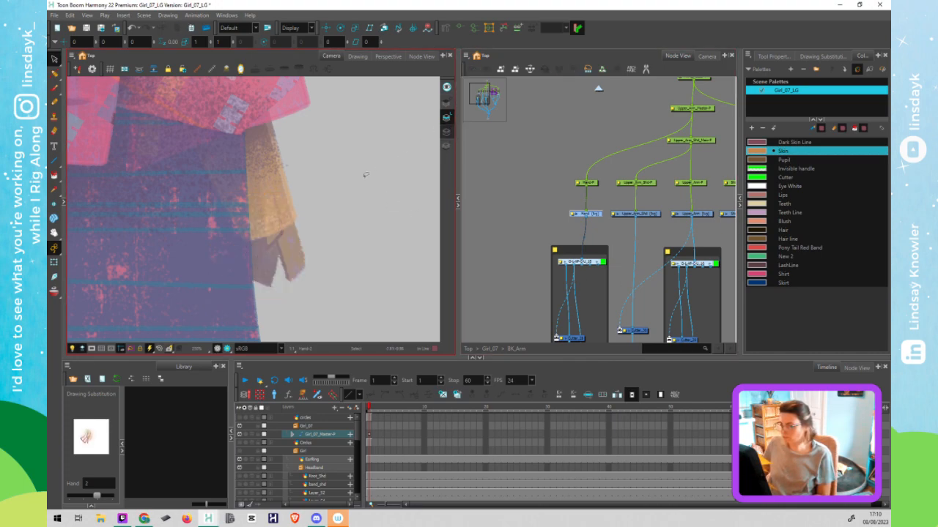
{"action": "key", "text": "ctrl+z"}
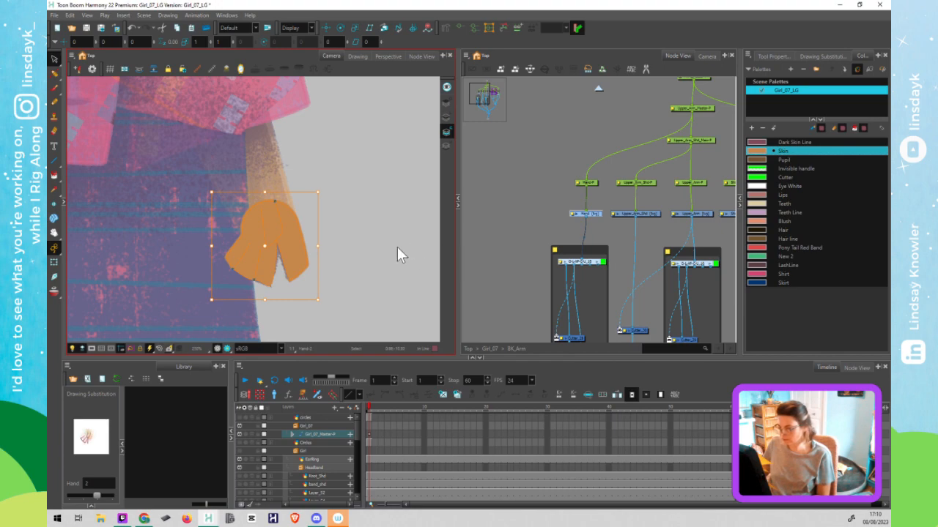
Copy the hand's dark finger lines from Line Art and paste them onto Colour Art, keeping the originals
{"action": "left_click", "coordinate": [447, 117]}
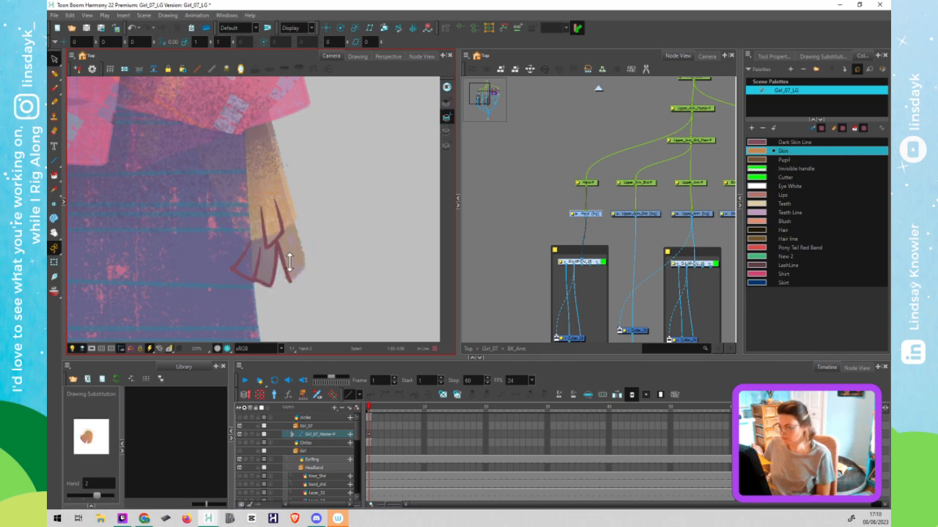
{"action": "left_click", "coordinate": [448, 129]}
{"action": "key", "text": "ctrl+v"}
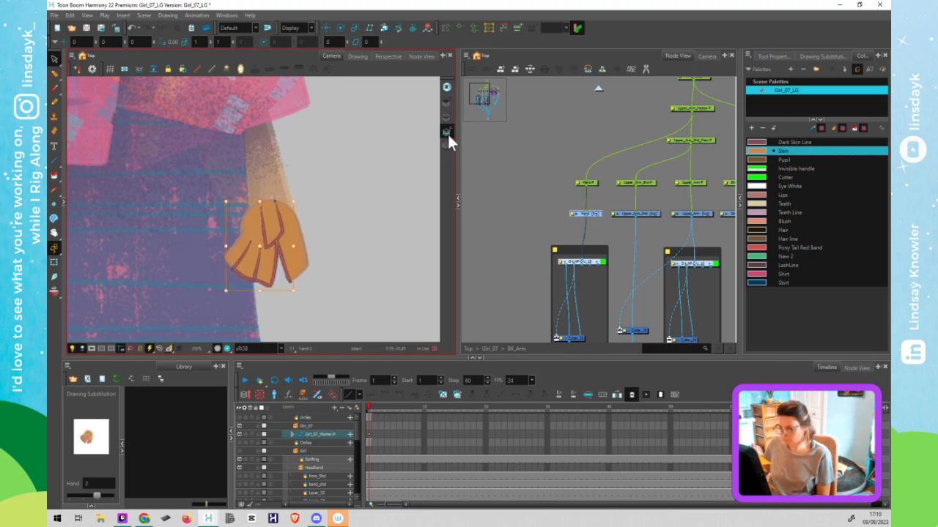
Connect an additional output of the hand's art-layer node to its Composite and arrange the connections so the dark lines render above the shading
{"action": "key", "text": "l"}
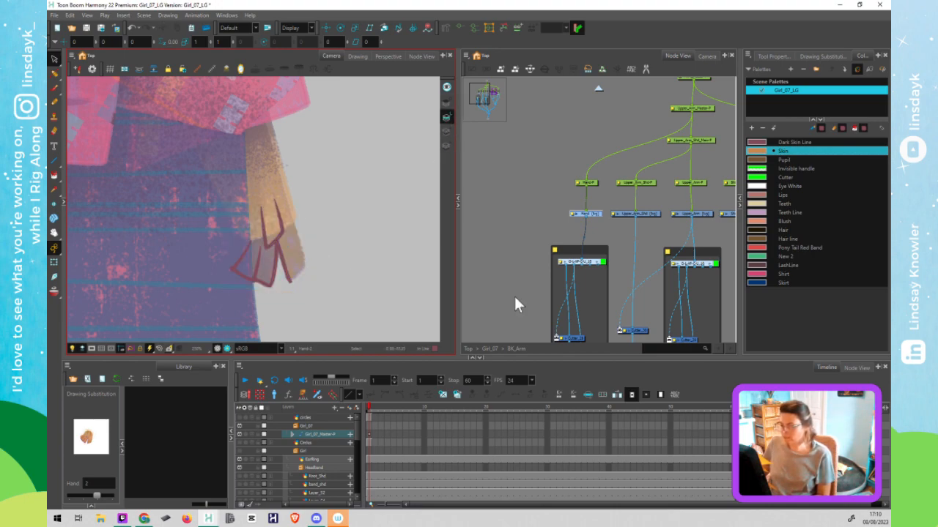
{"action": "left_click", "coordinate": [564, 277]}
{"action": "left_click_drag", "start_coordinate": [578, 230], "coordinate": [583, 211]}
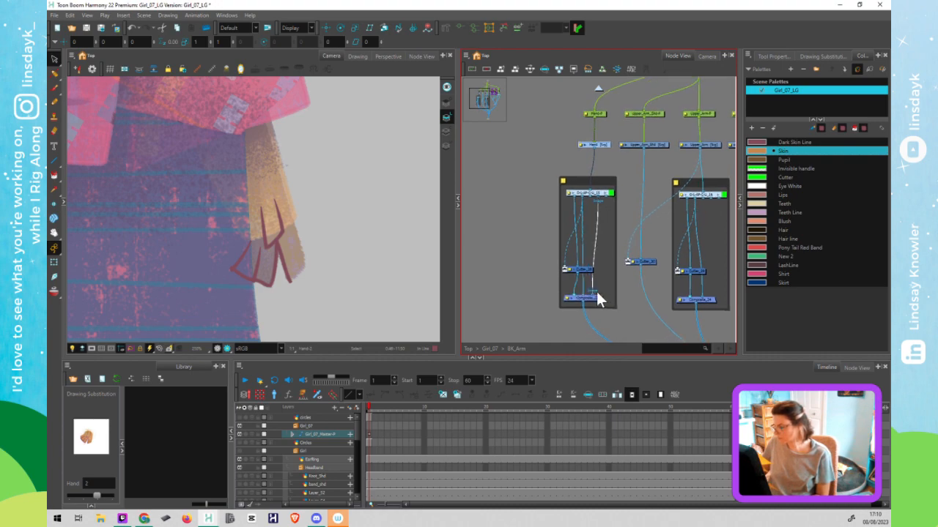
{"action": "key", "text": "shift+t"}
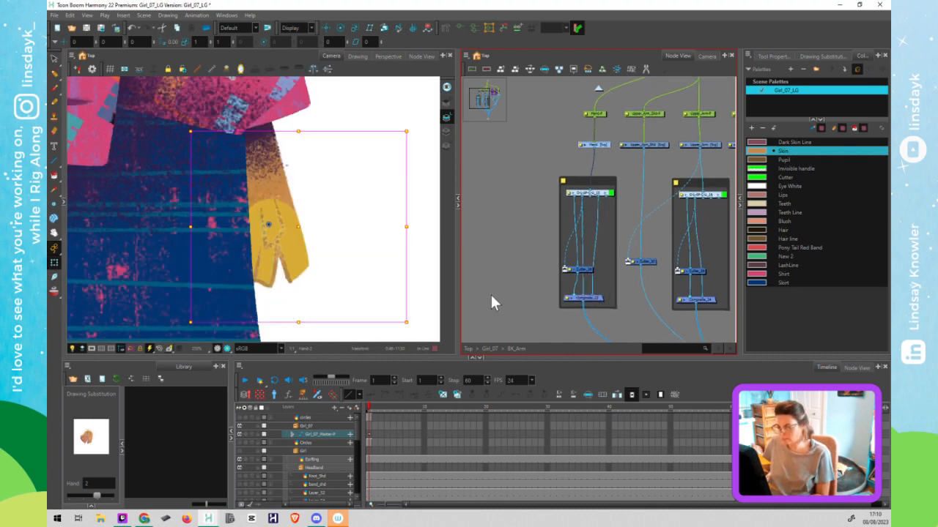
{"action": "left_click", "coordinate": [528, 280]}
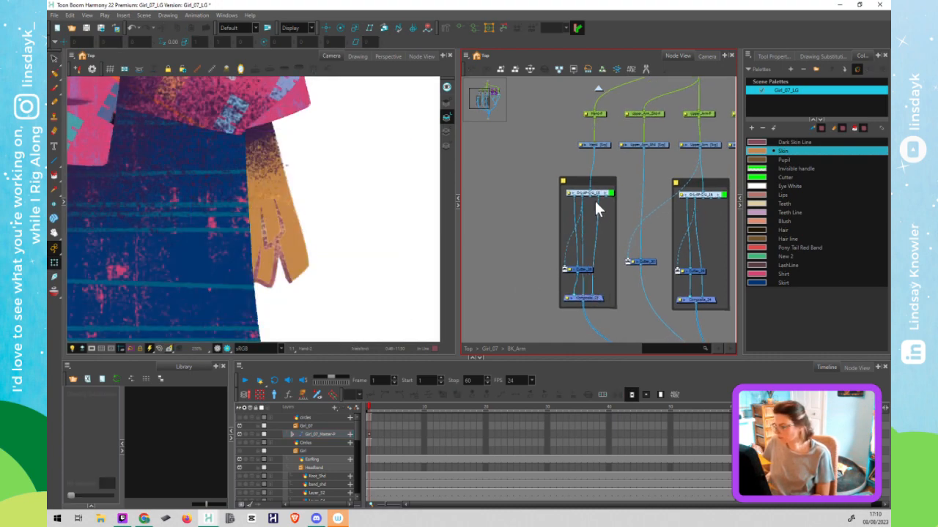
{"action": "left_click", "coordinate": [579, 299]}
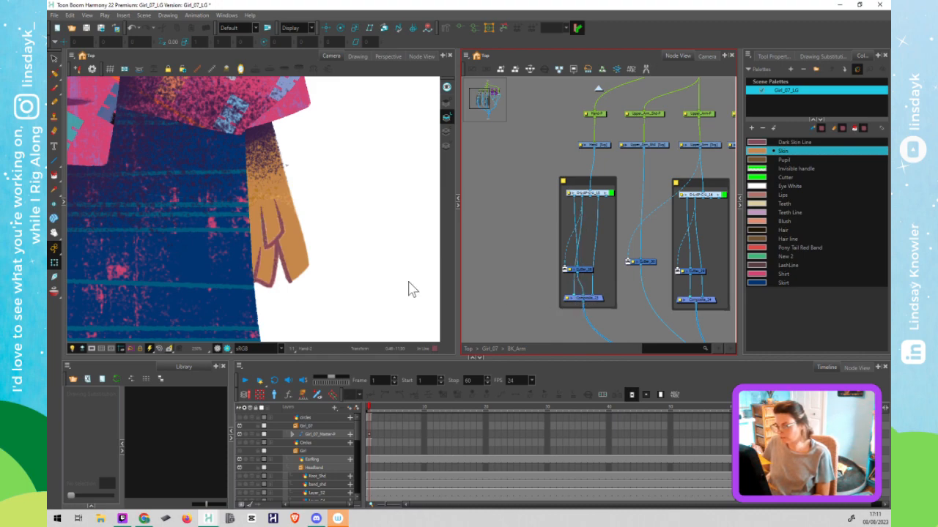
Rewire the hand Cutter's matte input to the rightmost output of the hand's art-layer node and check the rendered shading
{"action": "left_click", "coordinate": [531, 287]}
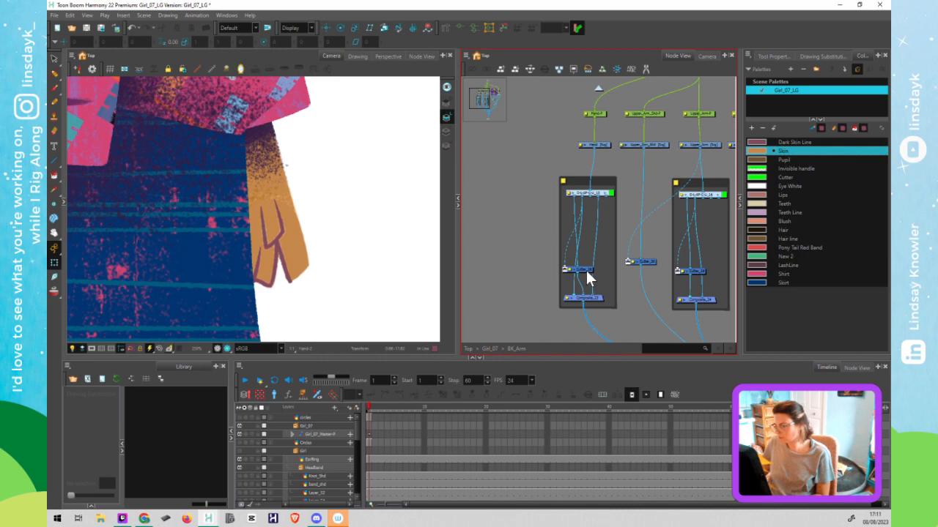
{"action": "mouse_move", "coordinate": [587, 272]}
{"action": "left_mouse_down"}
{"action": "mouse_move", "coordinate": [563, 244]}
{"action": "mouse_move", "coordinate": [598, 197]}
{"action": "left_mouse_up"}
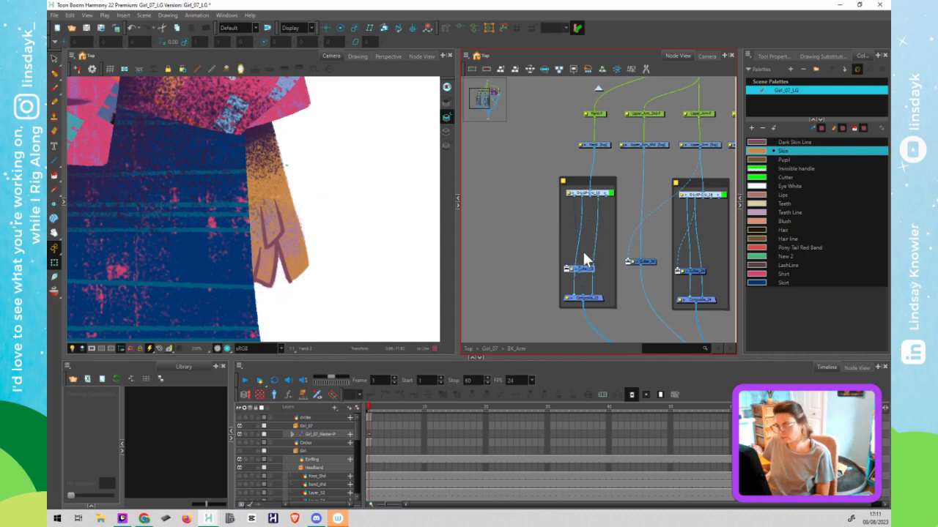
{"action": "scroll", "coordinate": [286, 303], "scroll_direction": "down", "scroll_amount": 2}
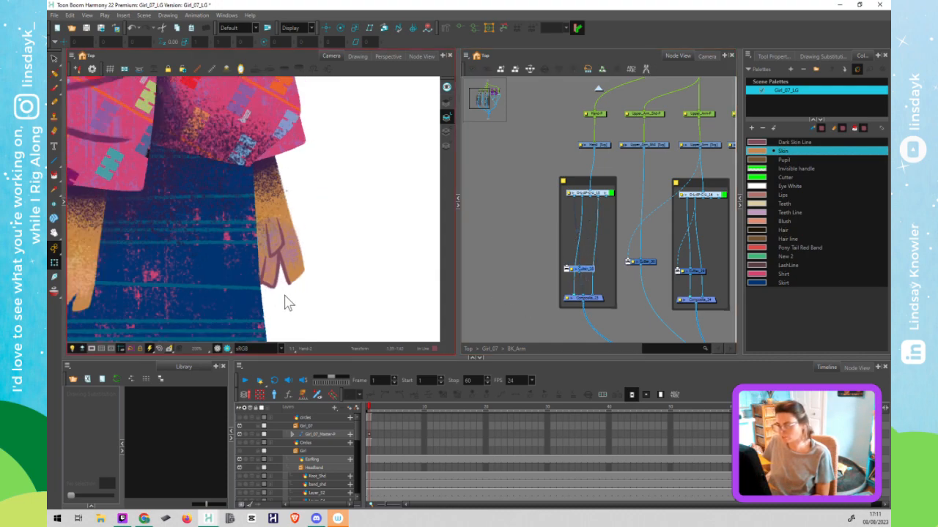
{"action": "scroll", "coordinate": [285, 293], "scroll_direction": "down", "scroll_amount": 1}
Move the hand drawing away from the arm to inspect it, and undo the move
{"action": "left_click", "coordinate": [297, 262]}
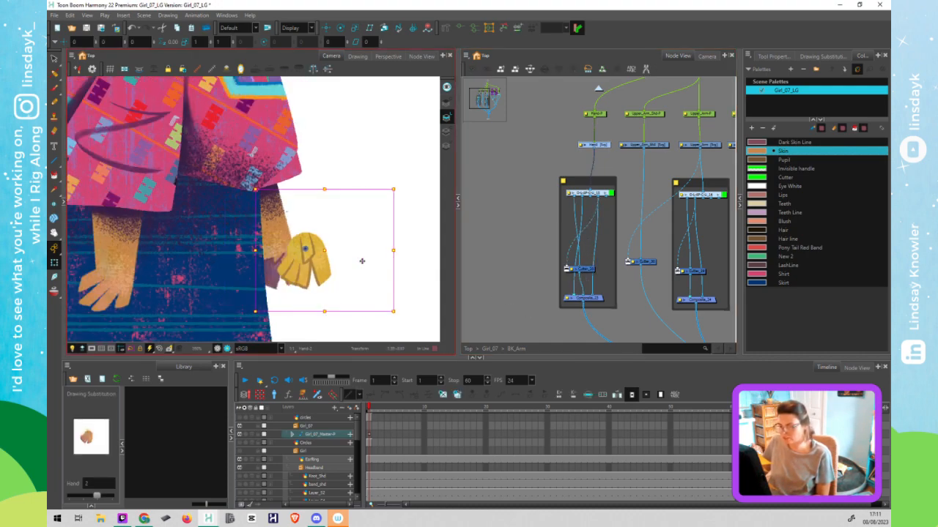
{"action": "left_click_drag", "start_coordinate": [362, 261], "coordinate": [404, 260]}
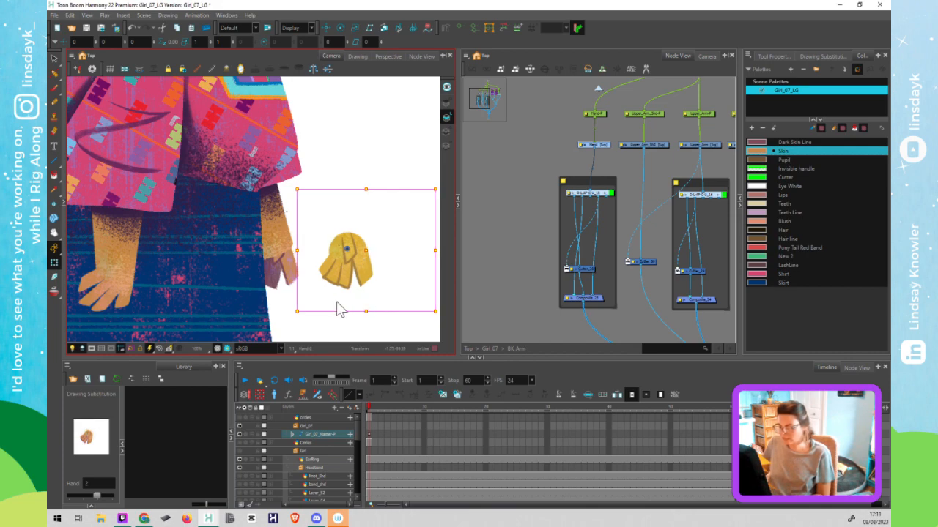
{"action": "key", "text": "ctrl+z"}
Adjust the maximum size of the hand's dark finger lines on Line Art and check them in the rendered view
{"action": "key", "text": "alt+s"}
{"action": "left_click", "coordinate": [288, 262]}
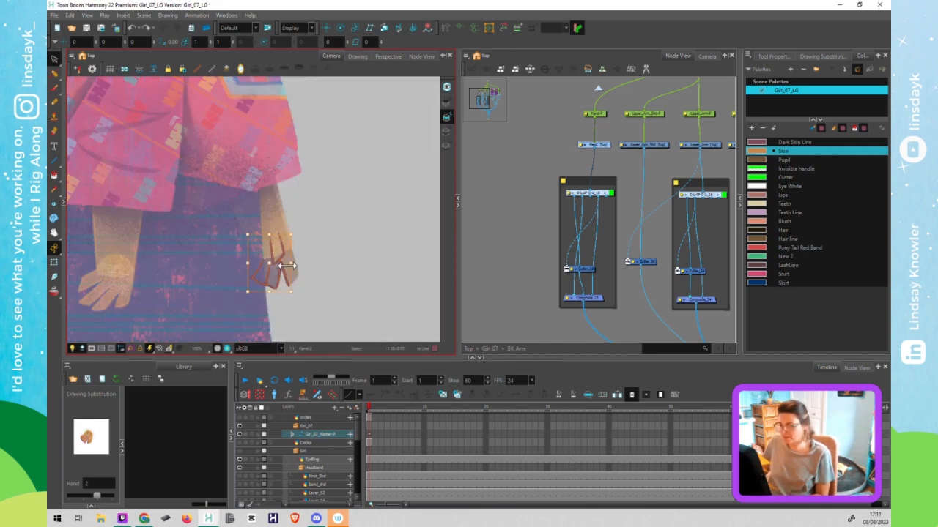
{"action": "left_click", "coordinate": [769, 58]}
{"action": "left_click", "coordinate": [854, 233]}
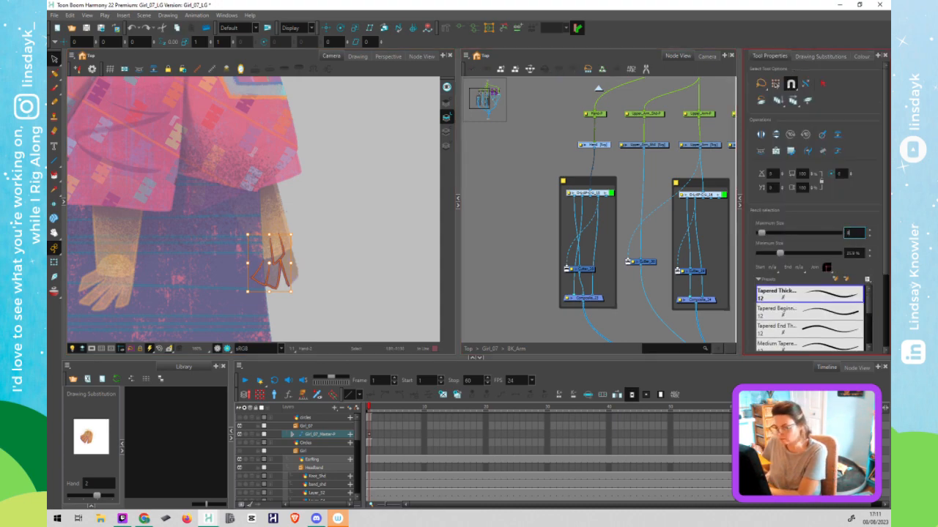
{"action": "left_click", "coordinate": [345, 266]}
{"action": "key", "text": "shift+2"}
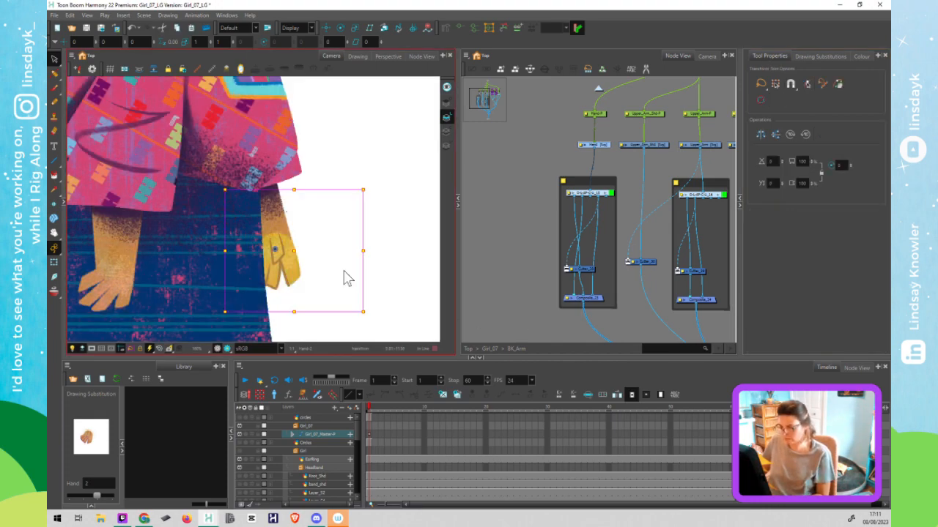
{"action": "left_click", "coordinate": [343, 274]}
Narrow the dark gap line's free end at the fingertip on Line Art to a point with the Pencil Editor
{"action": "scroll", "coordinate": [288, 281], "scroll_direction": "up", "scroll_amount": 2}
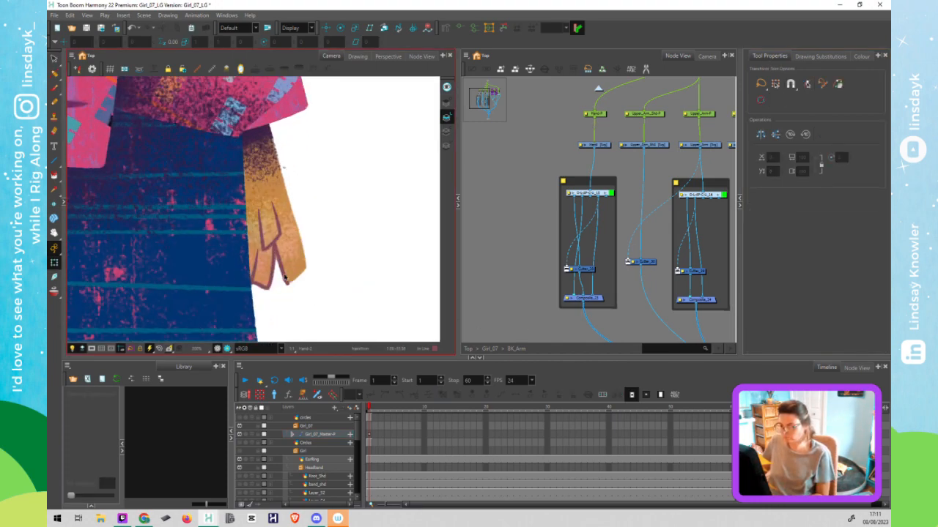
{"action": "left_click", "coordinate": [285, 277]}
{"action": "key", "text": "alt+q"}
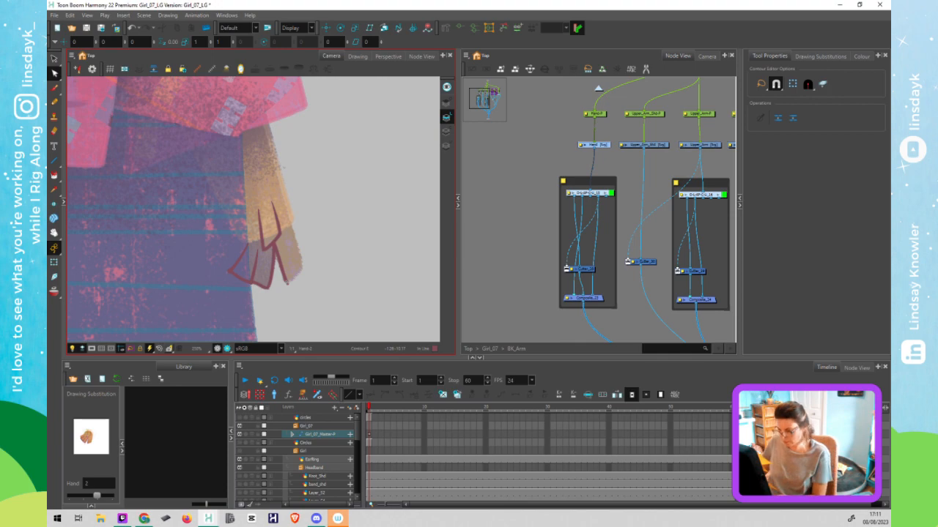
{"action": "key", "text": "alt+w"}
{"action": "left_click", "coordinate": [287, 283]}
{"action": "scroll", "coordinate": [290, 279], "scroll_direction": "up", "scroll_amount": 4}
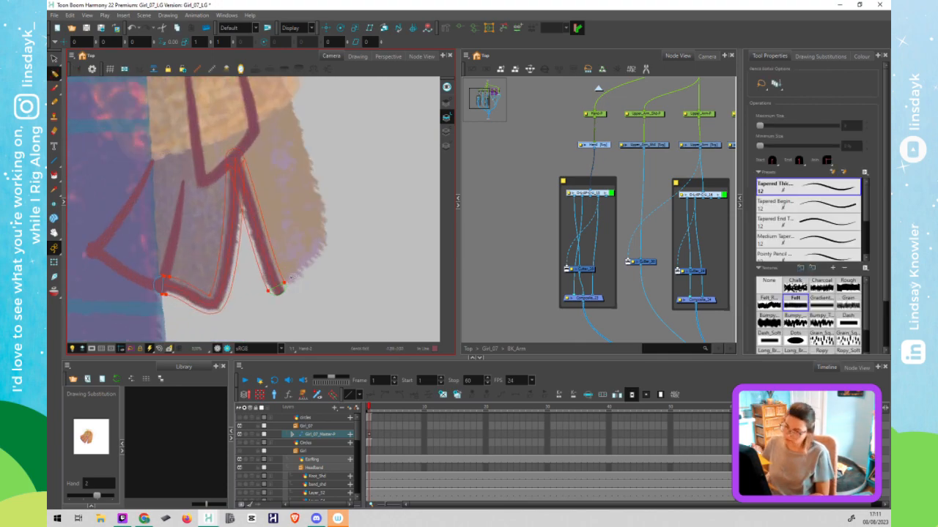
{"action": "scroll", "coordinate": [278, 289], "scroll_direction": "up", "scroll_amount": 1}
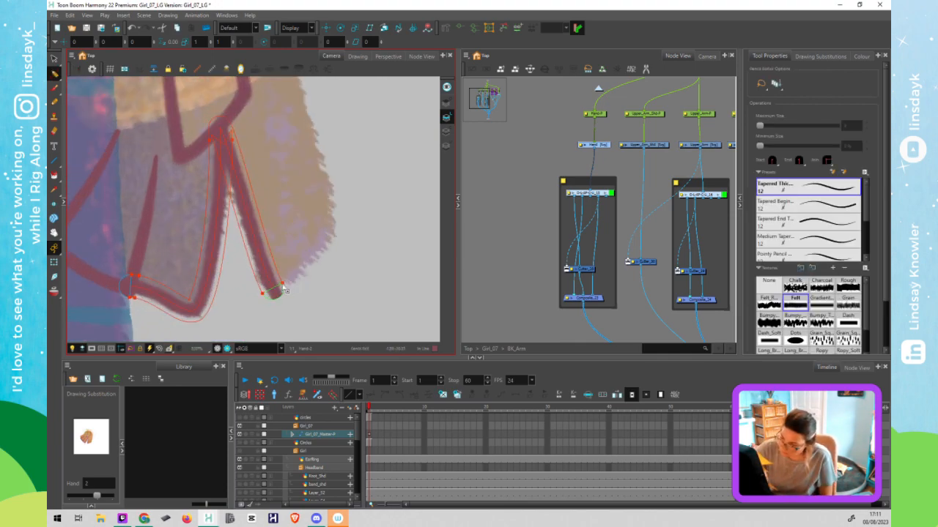
{"action": "left_click_drag", "start_coordinate": [282, 284], "coordinate": [277, 287]}
{"action": "left_click_drag", "start_coordinate": [254, 233], "coordinate": [260, 232]}
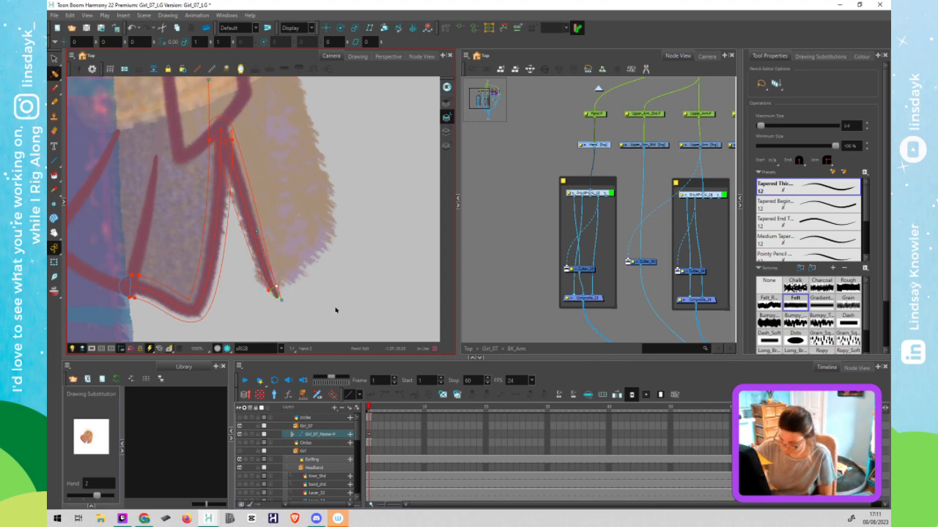
{"action": "key", "text": "shift+t"}
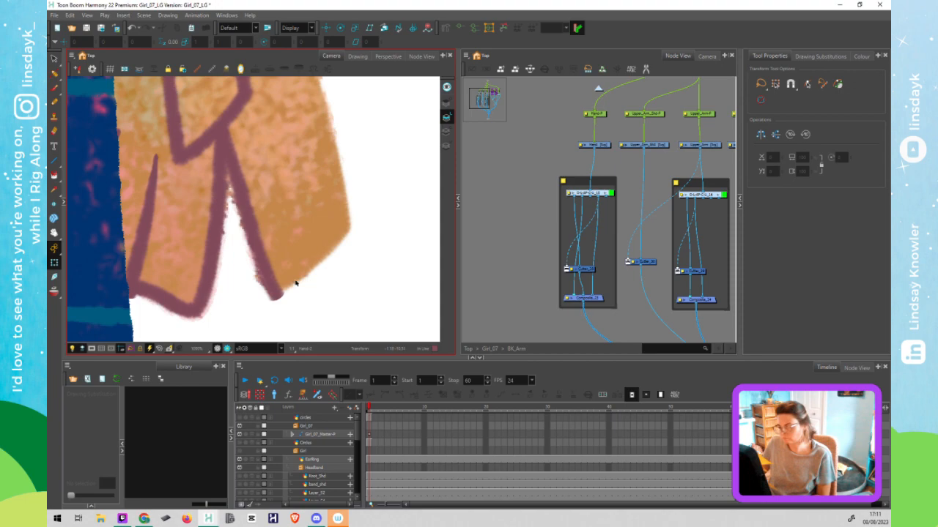
Taper the matching gap line's free end on Colour Art with the Pencil Editor and check the hand in the rendered view
{"action": "left_click", "coordinate": [272, 291]}
{"action": "key", "text": "alt+s"}
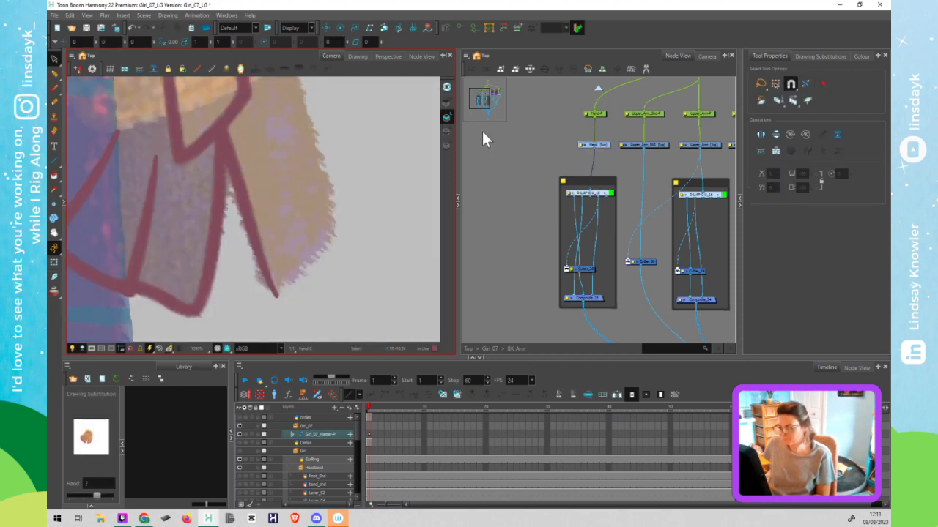
{"action": "left_click", "coordinate": [444, 132]}
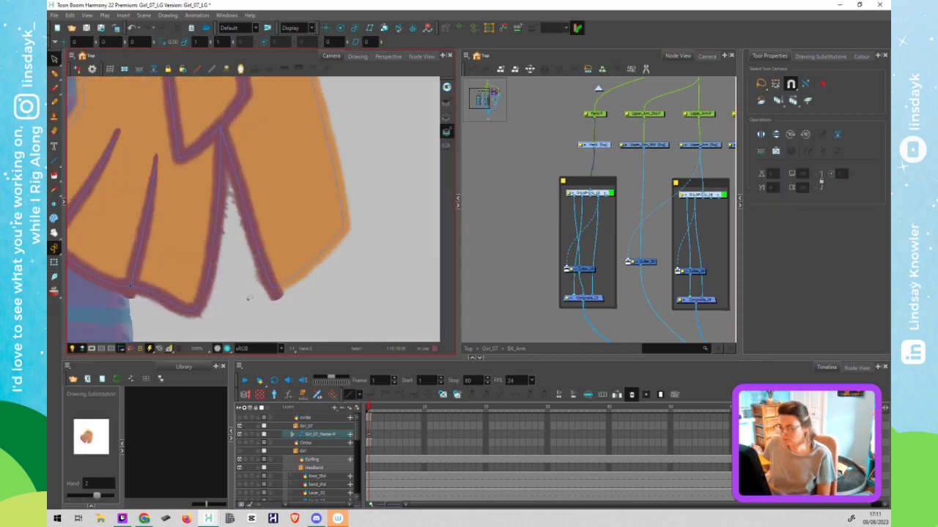
{"action": "left_click", "coordinate": [269, 272]}
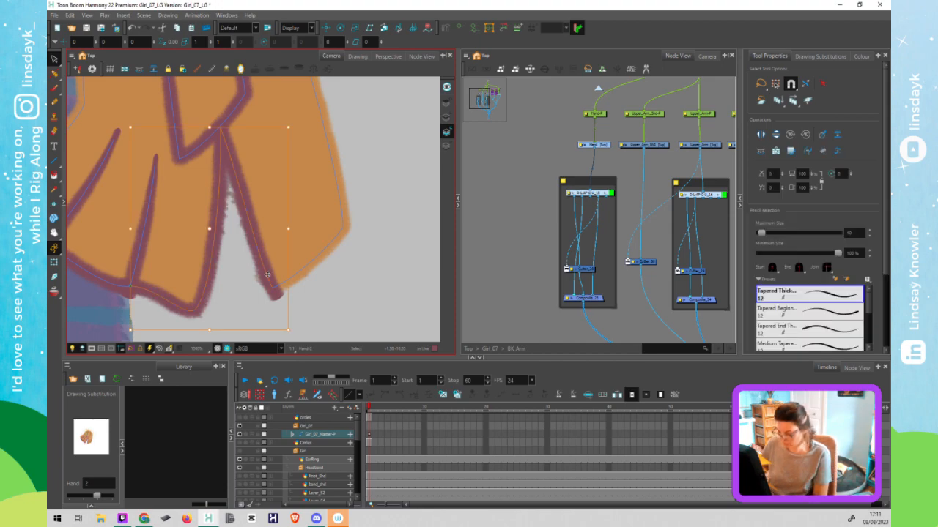
{"action": "key", "text": "alt+q"}
{"action": "left_click", "coordinate": [220, 136]}
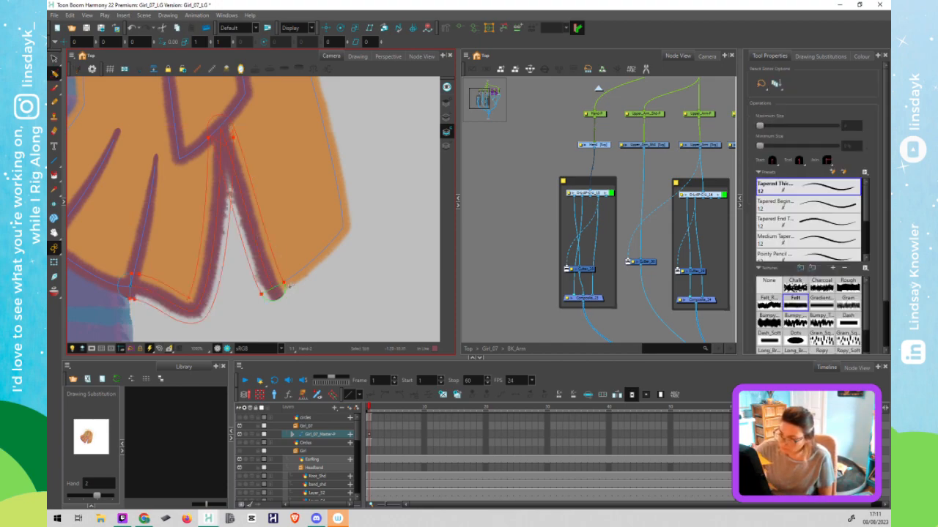
{"action": "left_click_drag", "start_coordinate": [284, 284], "coordinate": [275, 288]}
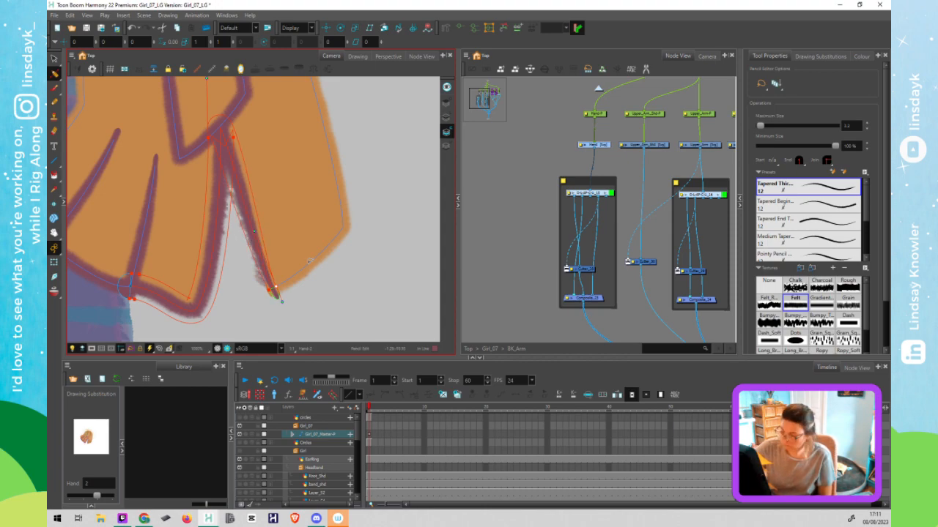
{"action": "key", "text": "shift+t"}
{"action": "left_click", "coordinate": [323, 290]}
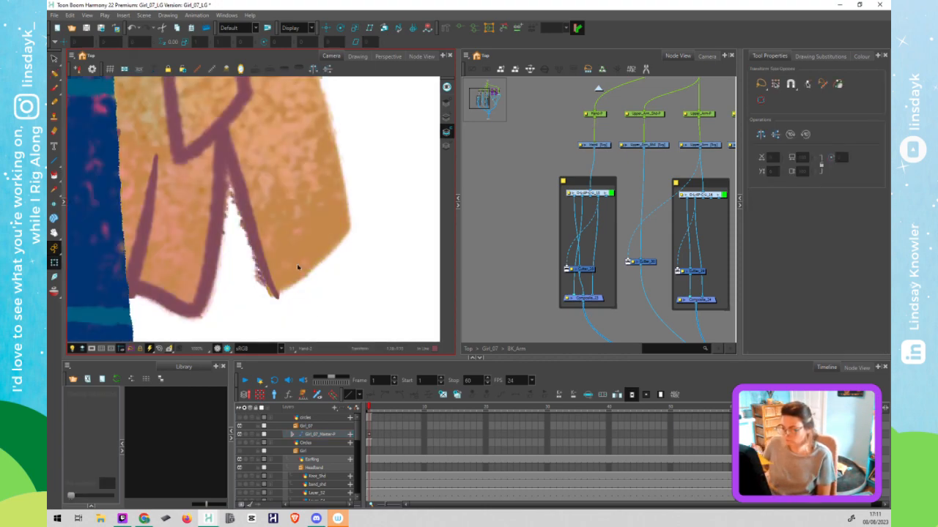
{"action": "scroll", "coordinate": [310, 318], "scroll_direction": "down", "scroll_amount": 6}
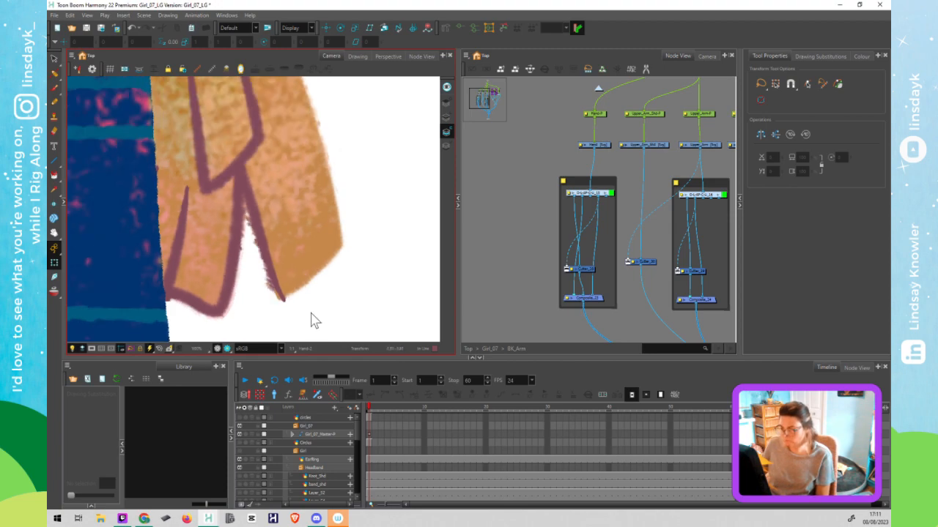
{"action": "scroll", "coordinate": [330, 330], "scroll_direction": "down", "scroll_amount": 3}
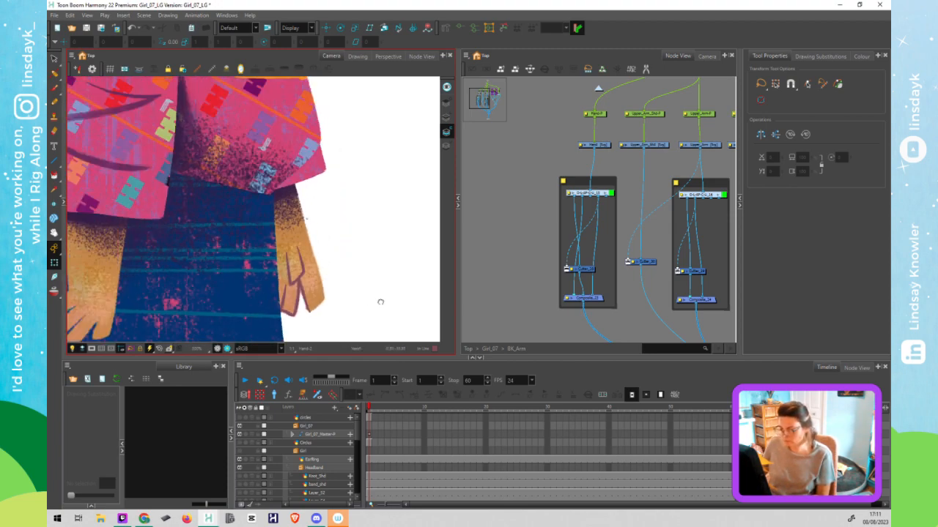
Try moving the back hand to test how it follows the arm, and undo the change
{"action": "scroll", "coordinate": [379, 303], "scroll_direction": "down", "scroll_amount": 3}
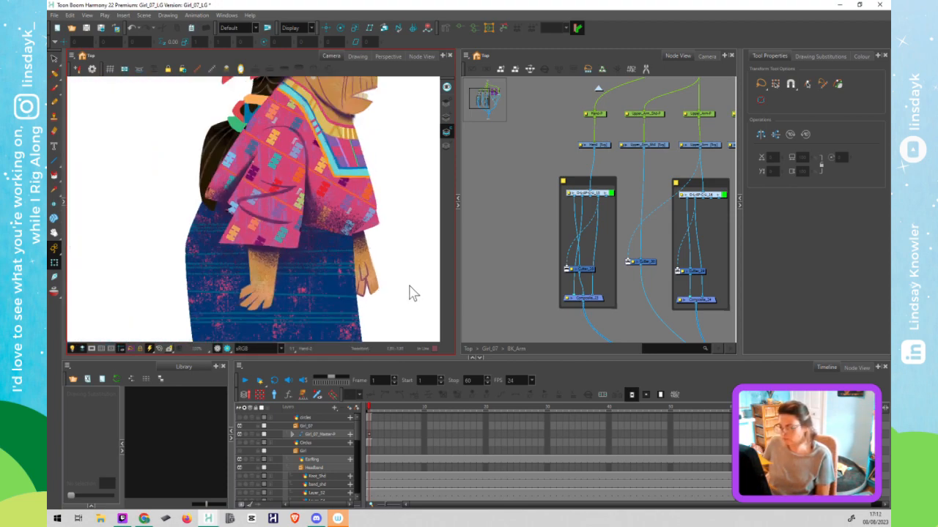
{"action": "left_click_drag", "start_coordinate": [377, 284], "coordinate": [342, 289]}
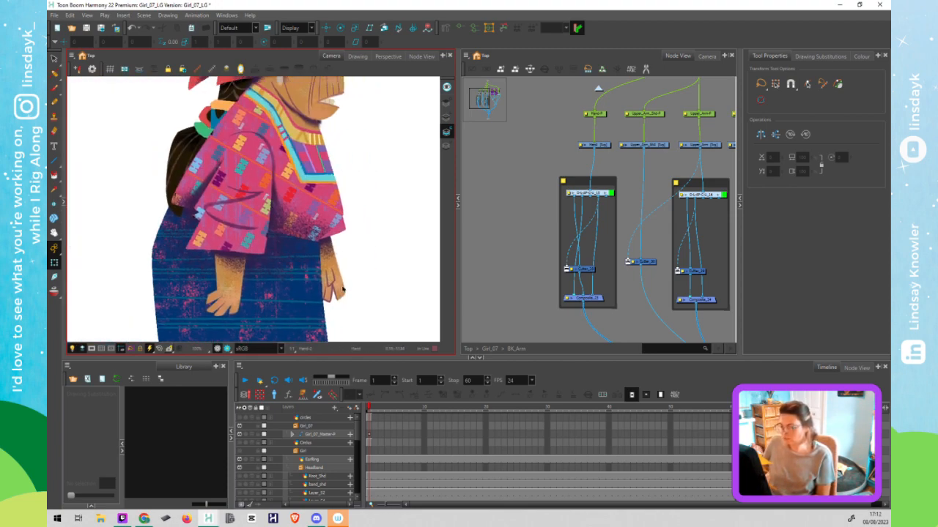
{"action": "left_click", "coordinate": [341, 291]}
{"action": "left_click_drag", "start_coordinate": [389, 318], "coordinate": [403, 246]}
{"action": "key", "text": "ctrl+z"}
{"action": "key", "text": "ctrl+z"}
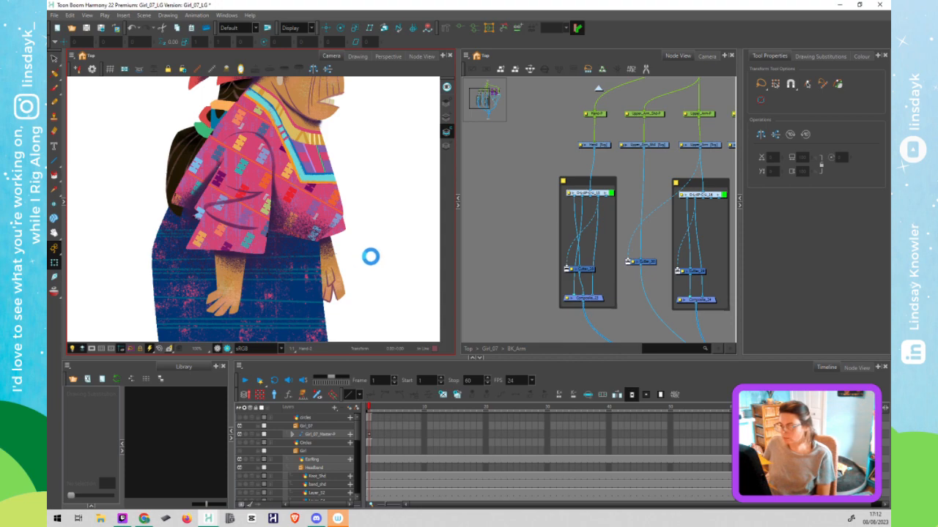
Leave the BK_Arm group and examine the Eye nodes in the Girl_07 group's network
{"action": "scroll", "coordinate": [387, 272], "scroll_direction": "down", "scroll_amount": 5}
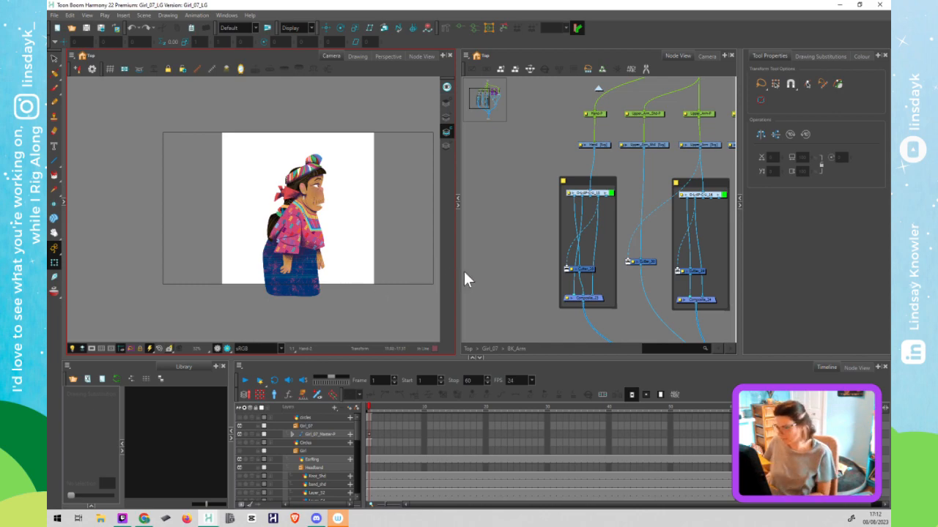
{"action": "left_click", "coordinate": [533, 270]}
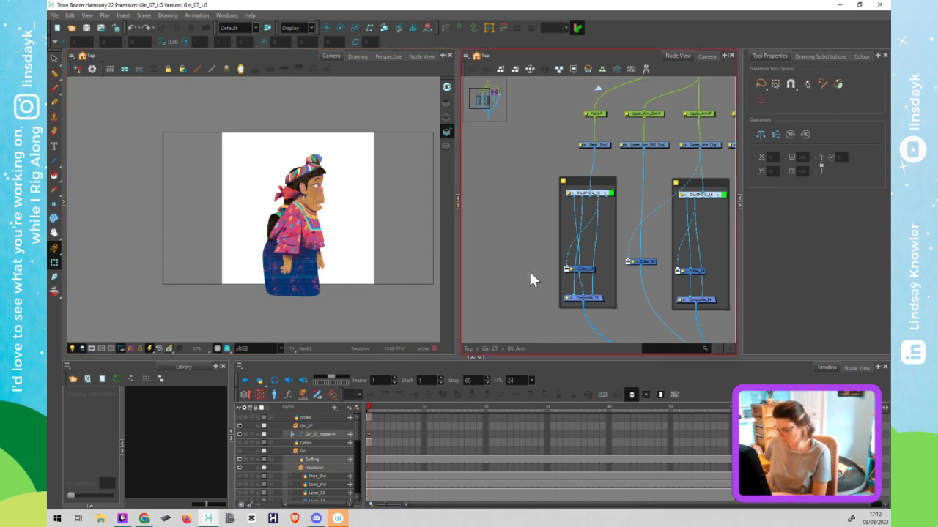
{"action": "scroll", "coordinate": [487, 214], "scroll_direction": "down", "scroll_amount": 6}
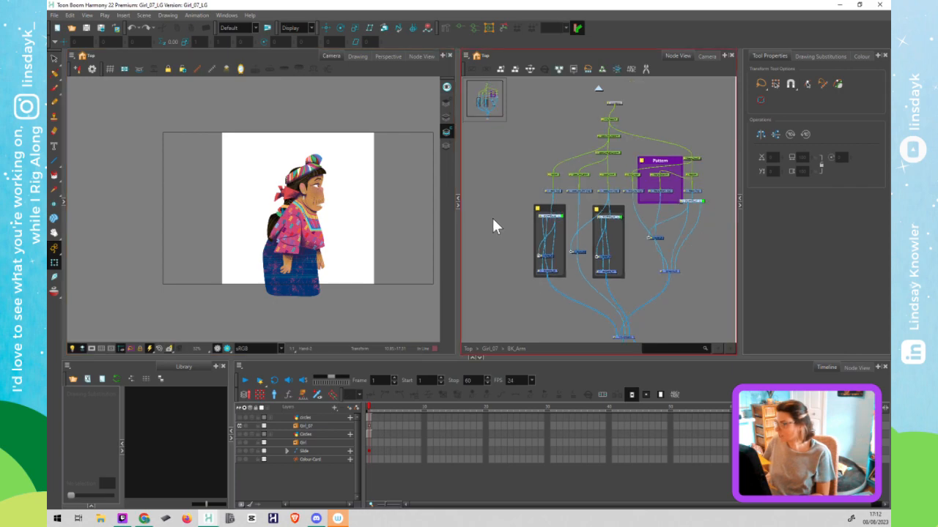
{"action": "left_click", "coordinate": [598, 89]}
{"action": "scroll", "coordinate": [505, 297], "scroll_direction": "down", "scroll_amount": 5}
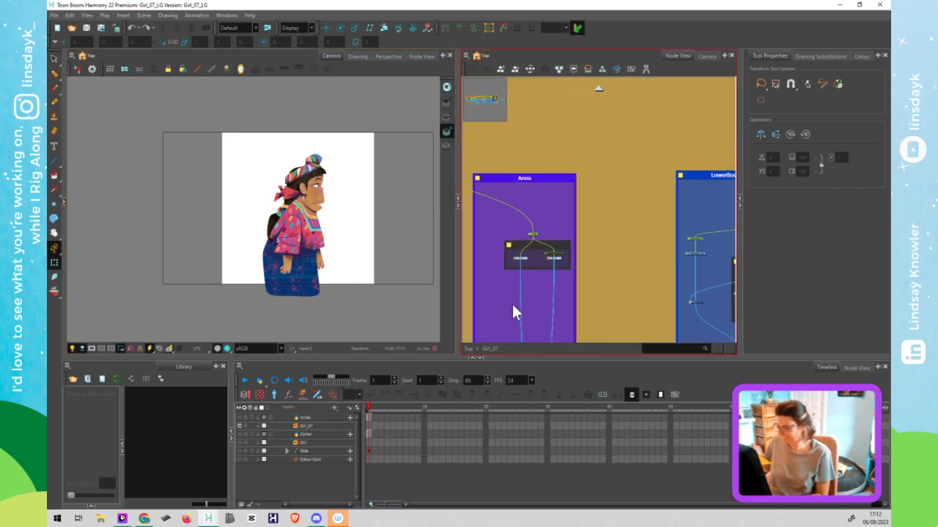
{"action": "scroll", "coordinate": [478, 286], "scroll_direction": "down", "scroll_amount": 1}
{"action": "left_click_drag", "start_coordinate": [480, 285], "coordinate": [769, 238]}
{"action": "left_click_drag", "start_coordinate": [470, 313], "coordinate": [668, 285]}
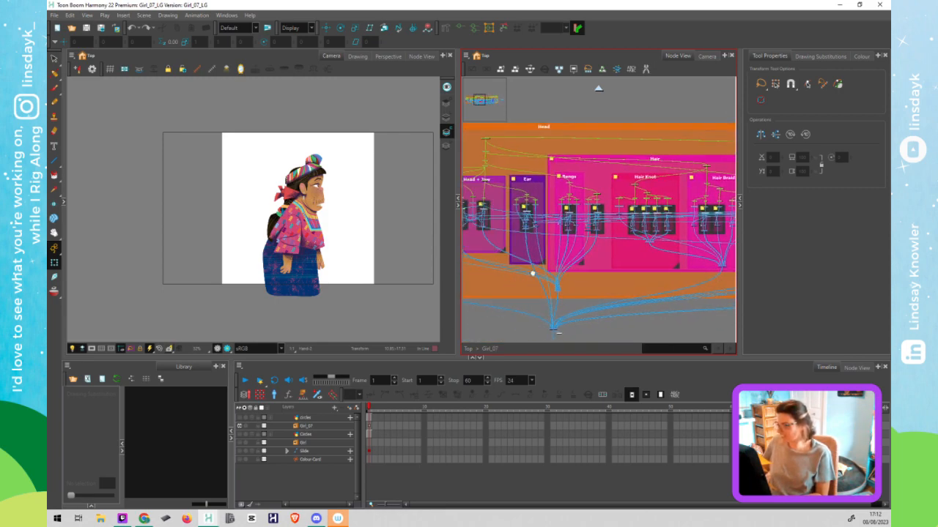
{"action": "left_click_drag", "start_coordinate": [532, 273], "coordinate": [722, 269]}
{"action": "left_click_drag", "start_coordinate": [494, 277], "coordinate": [617, 285]}
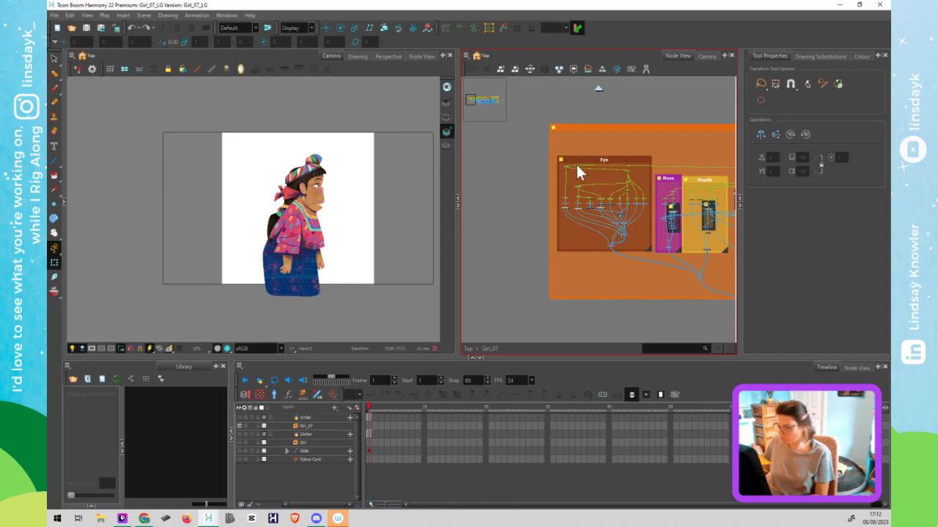
{"action": "scroll", "coordinate": [576, 163], "scroll_direction": "up", "scroll_amount": 5}
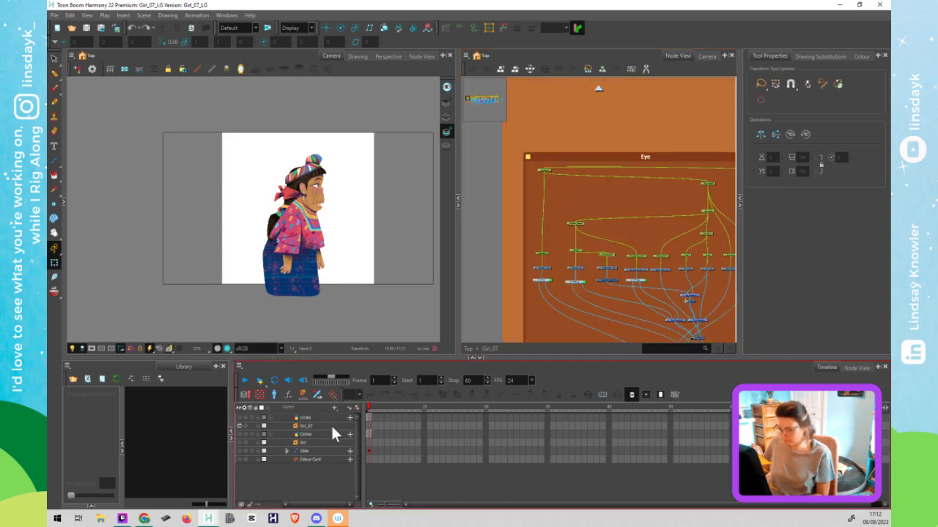
Add a parent peg to the Girl_07 group at the scene's top level and place it just above the group
{"action": "left_click", "coordinate": [372, 426]}
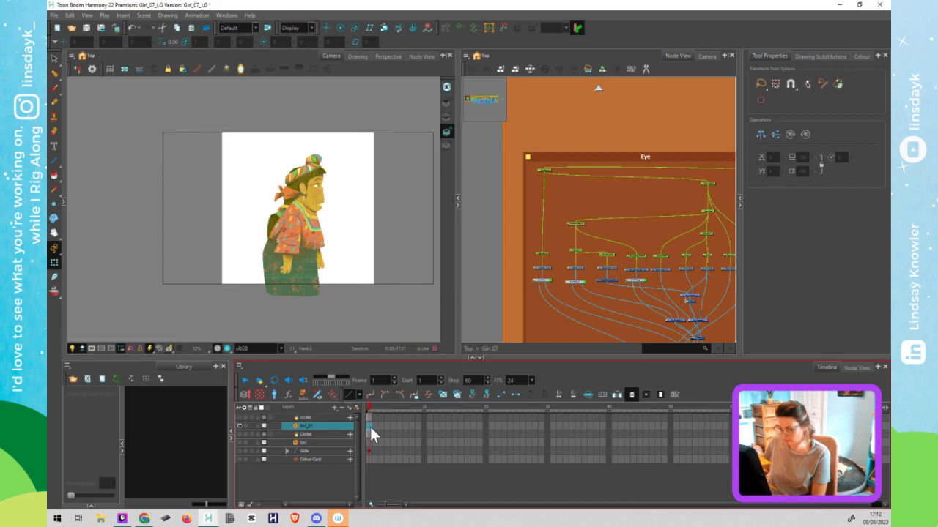
{"action": "left_click", "coordinate": [302, 427]}
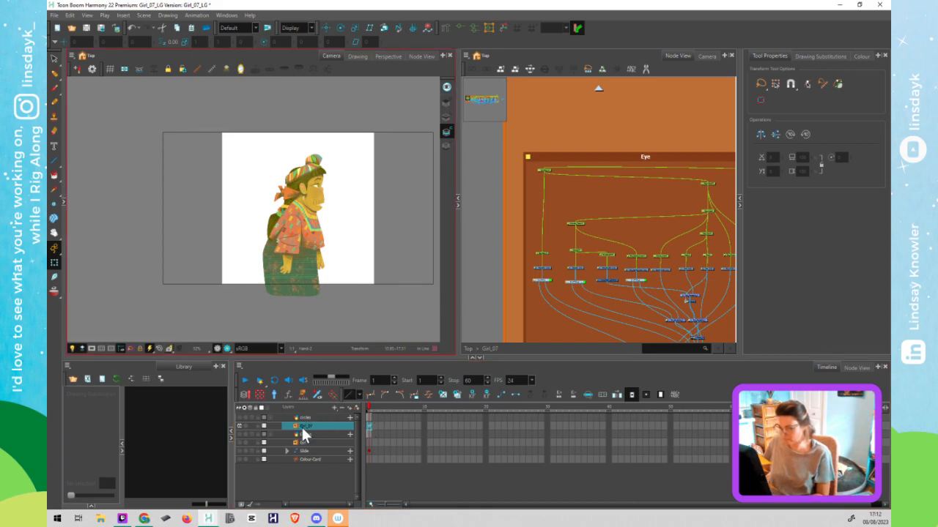
{"action": "left_click", "coordinate": [596, 93]}
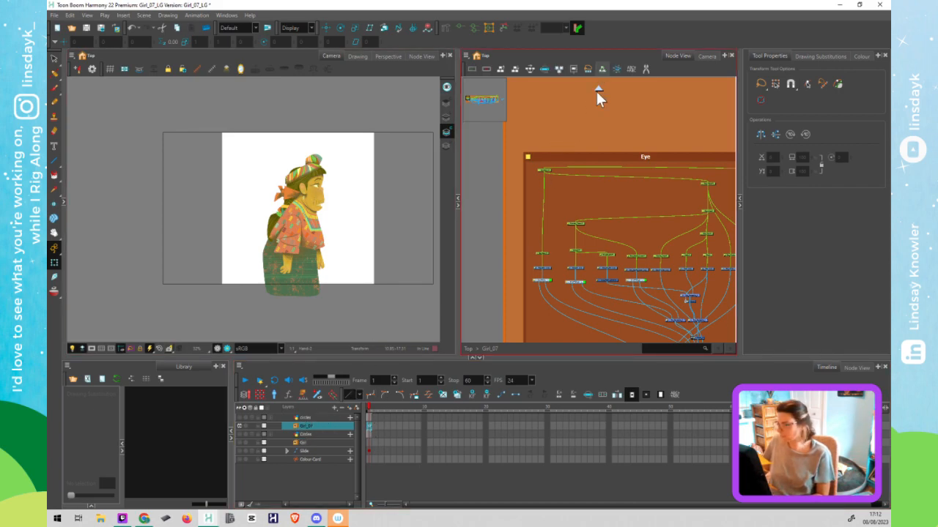
{"action": "left_click", "coordinate": [597, 90]}
{"action": "left_click_drag", "start_coordinate": [561, 207], "coordinate": [610, 230]}
{"action": "key", "text": "ctrl+p"}
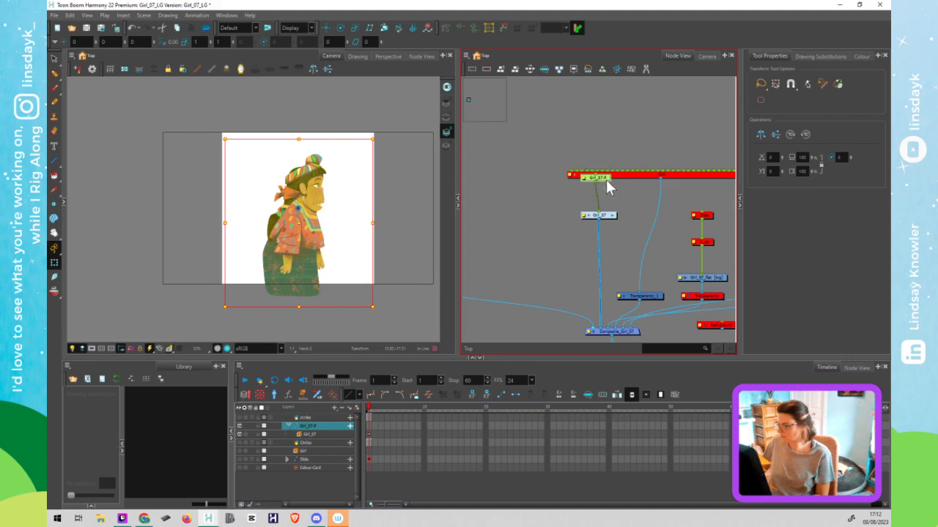
{"action": "left_click_drag", "start_coordinate": [607, 184], "coordinate": [612, 191]}
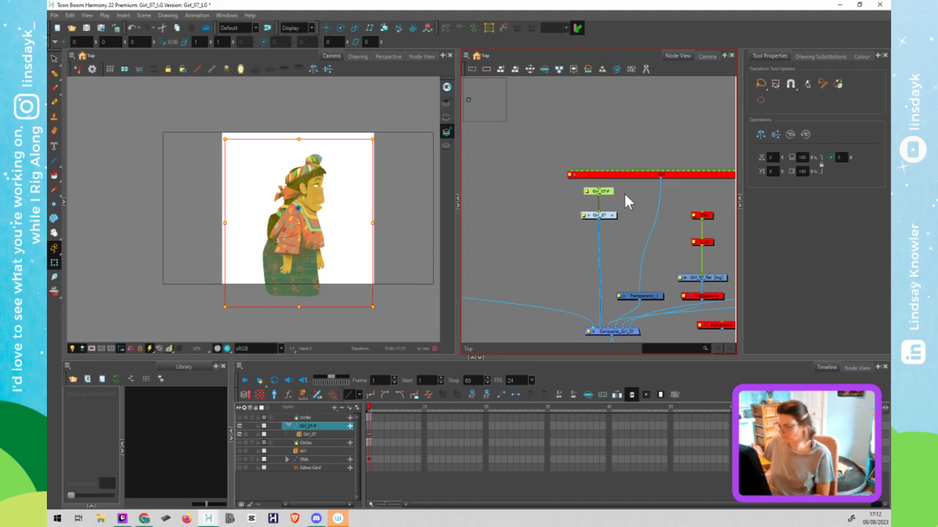
{"action": "left_click", "coordinate": [624, 191]}
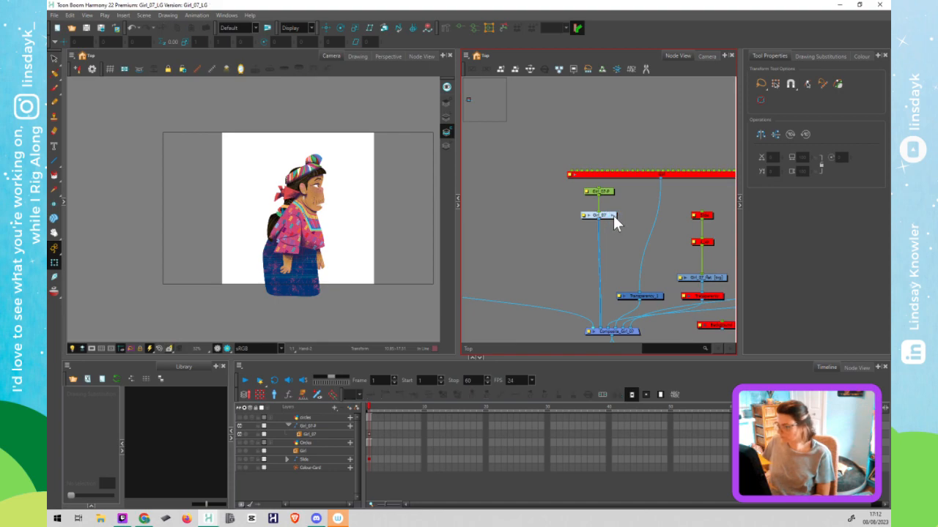
Try adding a Display node beside the Girl_07 group, inspect the group's output area, and delete the Display node
{"action": "key", "text": "Tab"}
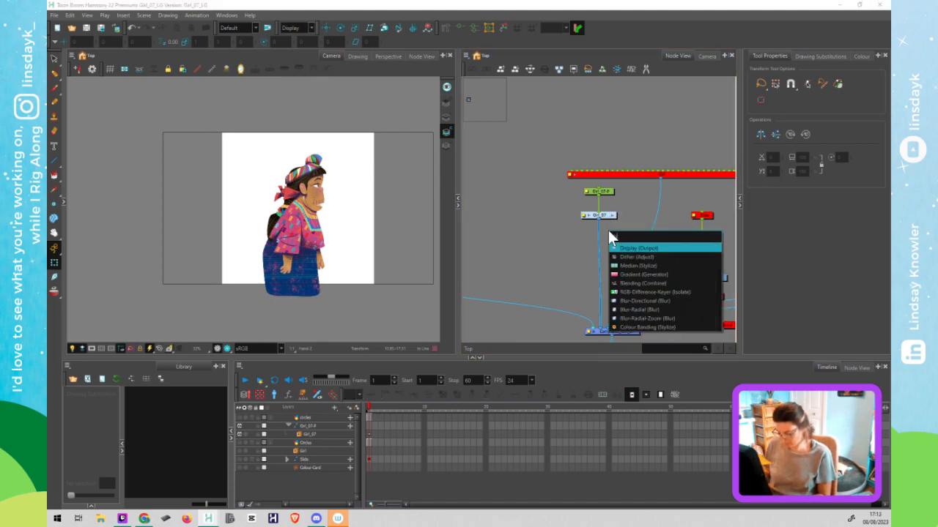
{"action": "type", "text": "Dis"}
{"action": "key", "text": "Return"}
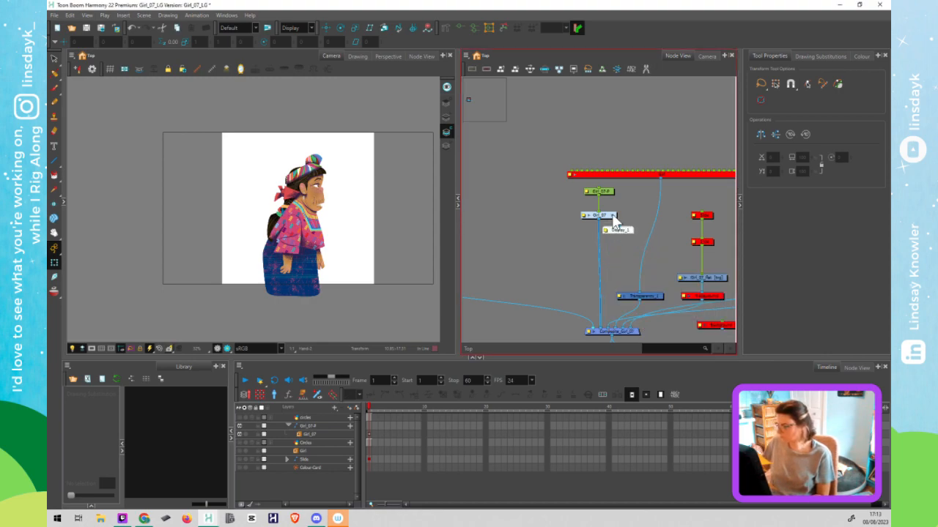
{"action": "left_click", "coordinate": [614, 215]}
{"action": "right_click", "coordinate": [622, 254]}
{"action": "left_click", "coordinate": [509, 191]}
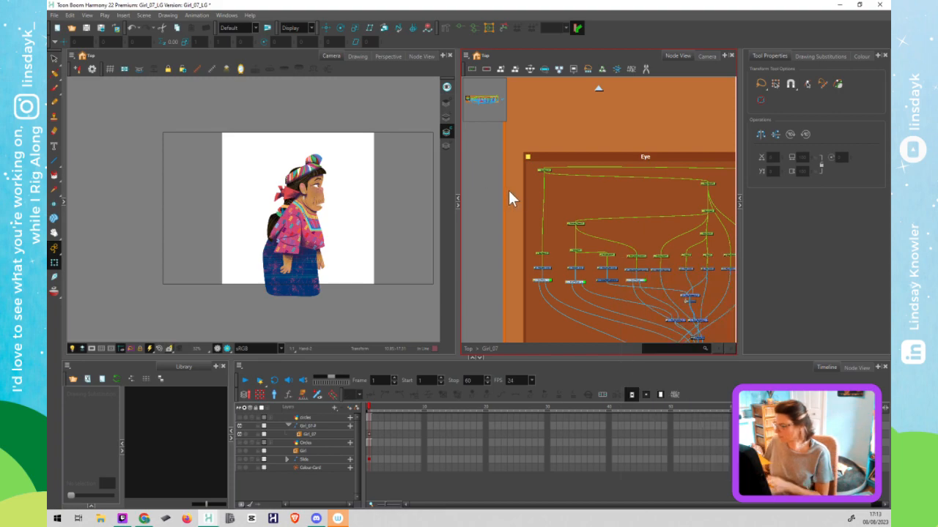
{"action": "scroll", "coordinate": [655, 233], "scroll_direction": "down", "scroll_amount": 5}
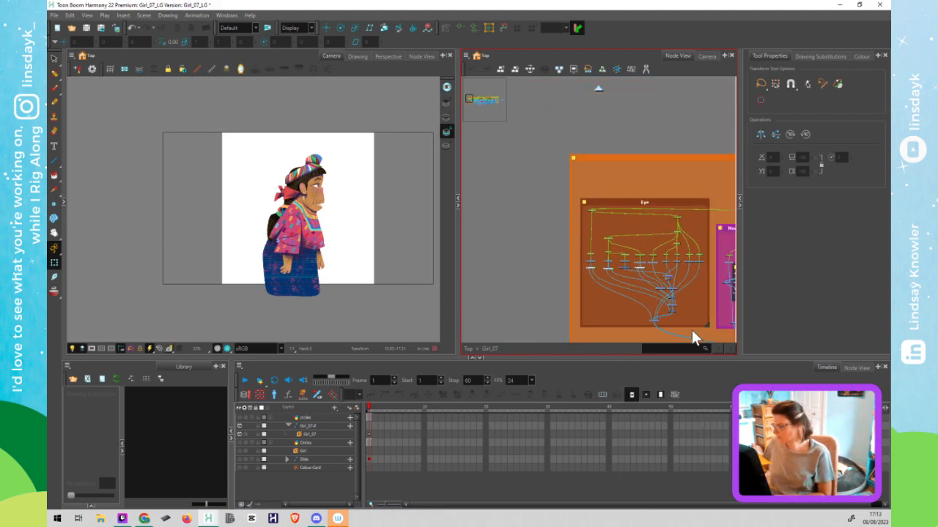
{"action": "left_click_drag", "start_coordinate": [705, 329], "coordinate": [722, 348]}
{"action": "left_click_drag", "start_coordinate": [644, 311], "coordinate": [415, 145]}
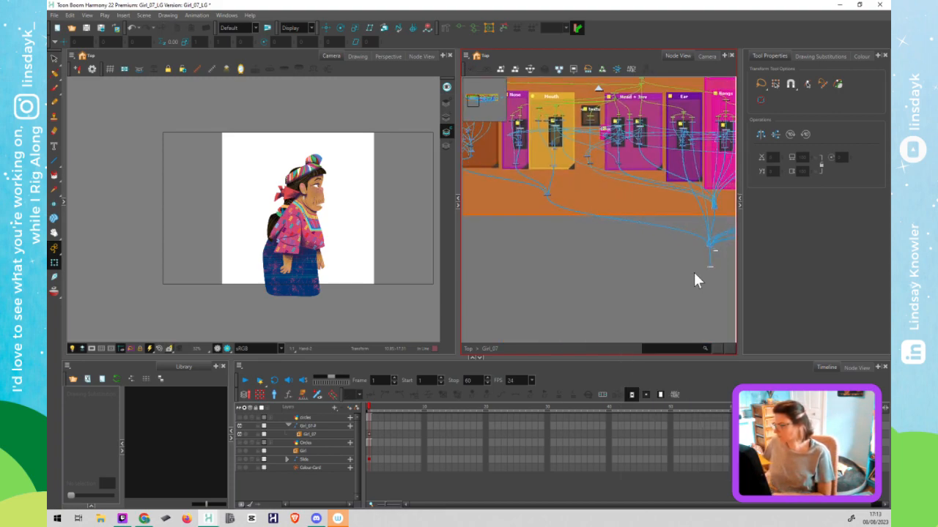
{"action": "left_click", "coordinate": [599, 88]}
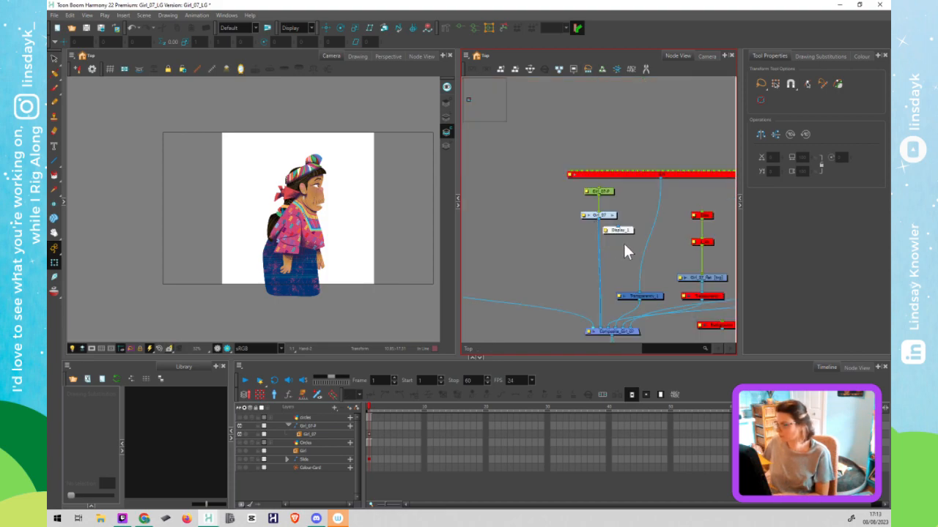
{"action": "left_click", "coordinate": [628, 228]}
{"action": "key", "text": "Delete"}
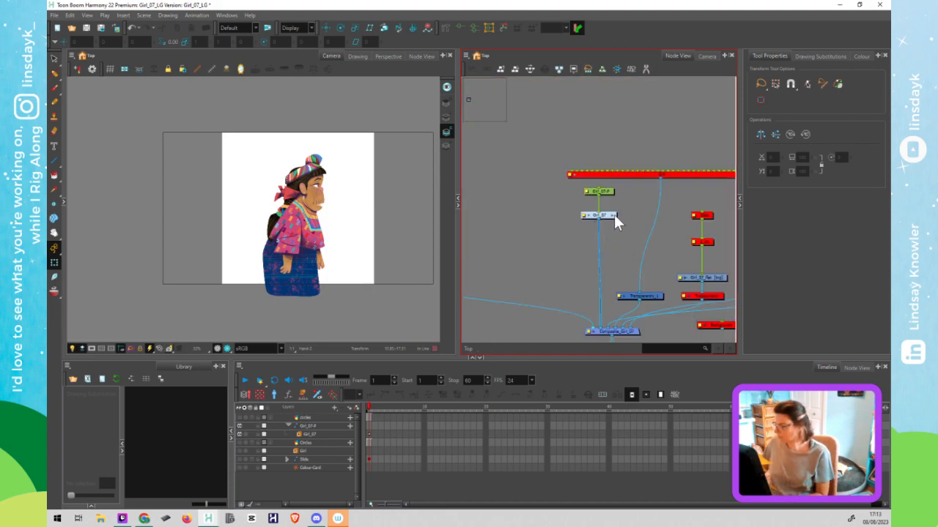
Enter the Girl_07 group and select the Eye_Brow drawing node in the Eye backdrop
{"action": "left_click", "coordinate": [614, 216]}
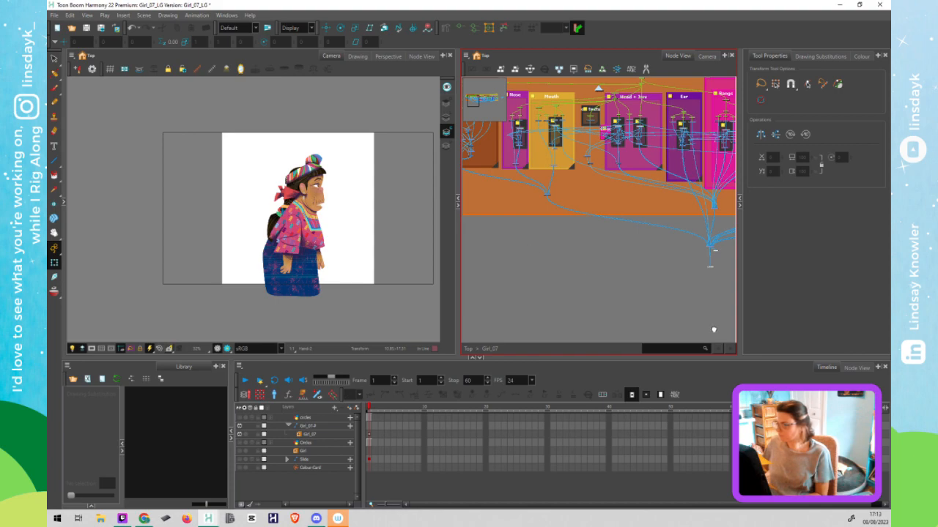
{"action": "left_click_drag", "start_coordinate": [467, 177], "coordinate": [659, 255]}
{"action": "scroll", "coordinate": [616, 209], "scroll_direction": "up", "scroll_amount": 5}
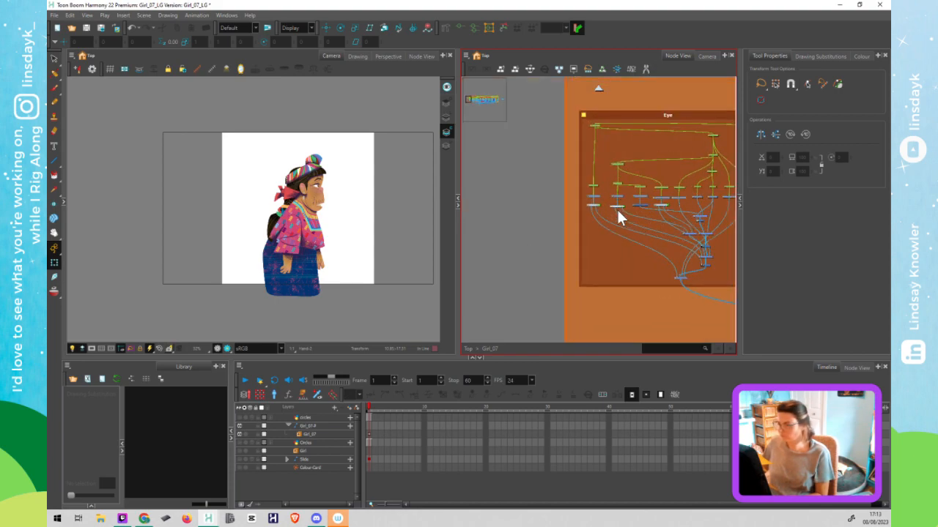
{"action": "scroll", "coordinate": [616, 207], "scroll_direction": "up", "scroll_amount": 6}
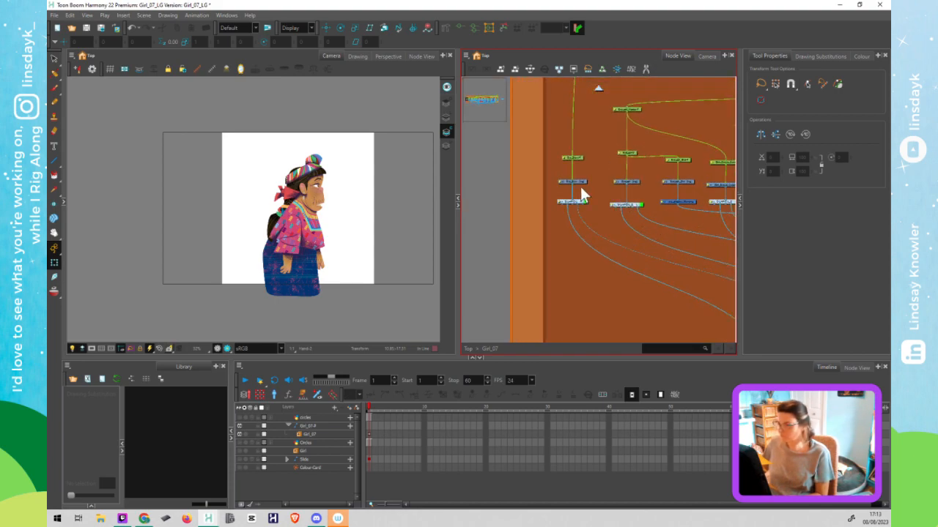
{"action": "scroll", "coordinate": [582, 194], "scroll_direction": "up", "scroll_amount": 5}
{"action": "left_click", "coordinate": [589, 179]}
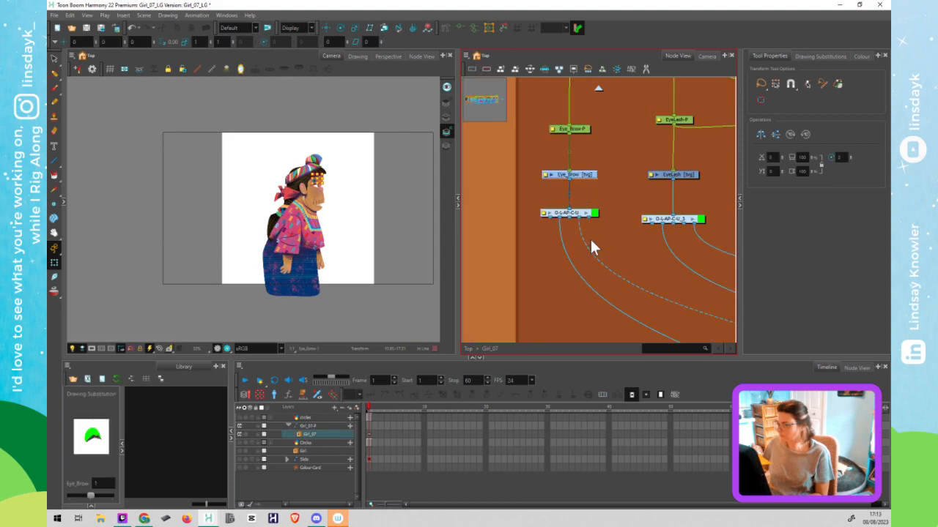
Paste a Composite node into the Eye backdrop and connect its output to the eye's composite
{"action": "scroll", "coordinate": [670, 329], "scroll_direction": "down", "scroll_amount": 5}
{"action": "scroll", "coordinate": [573, 200], "scroll_direction": "down", "scroll_amount": 3}
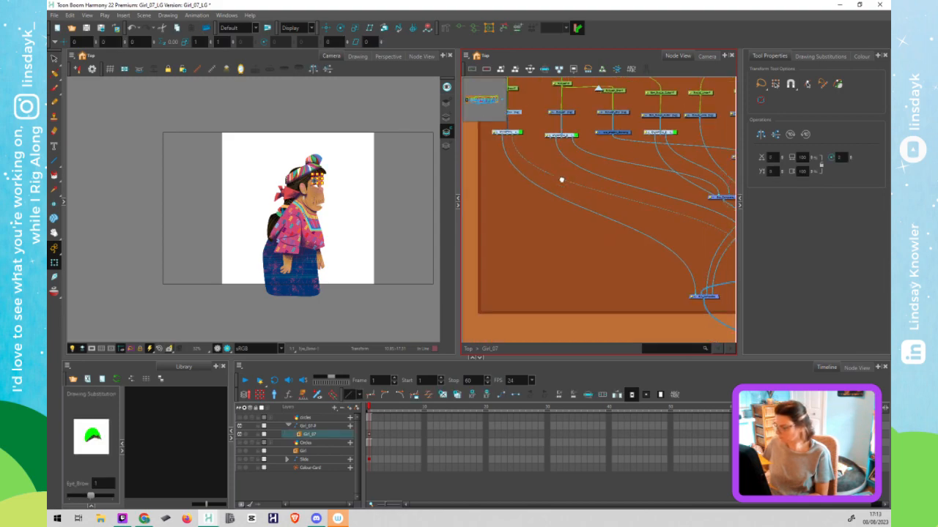
{"action": "scroll", "coordinate": [531, 208], "scroll_direction": "up", "scroll_amount": 4}
{"action": "left_click", "coordinate": [535, 204]}
{"action": "key", "text": "ctrl+v"}
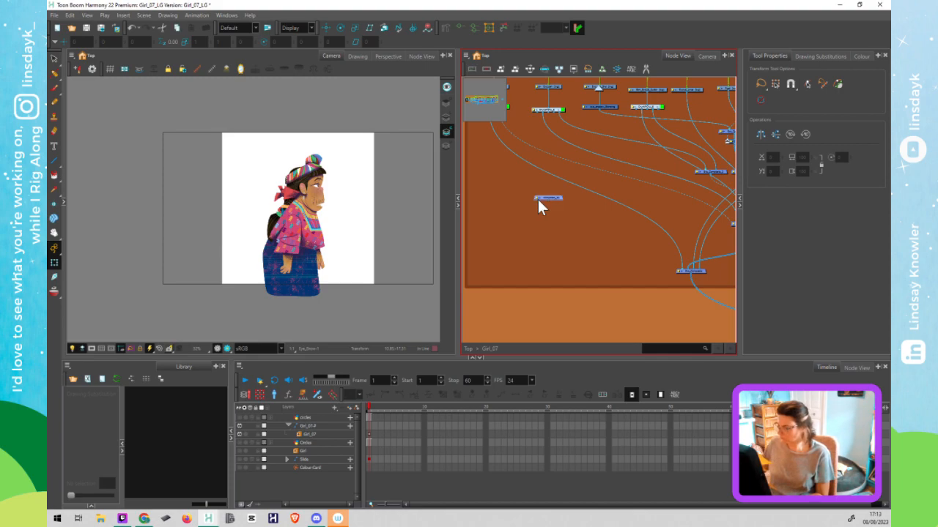
{"action": "left_click_drag", "start_coordinate": [548, 203], "coordinate": [679, 272]}
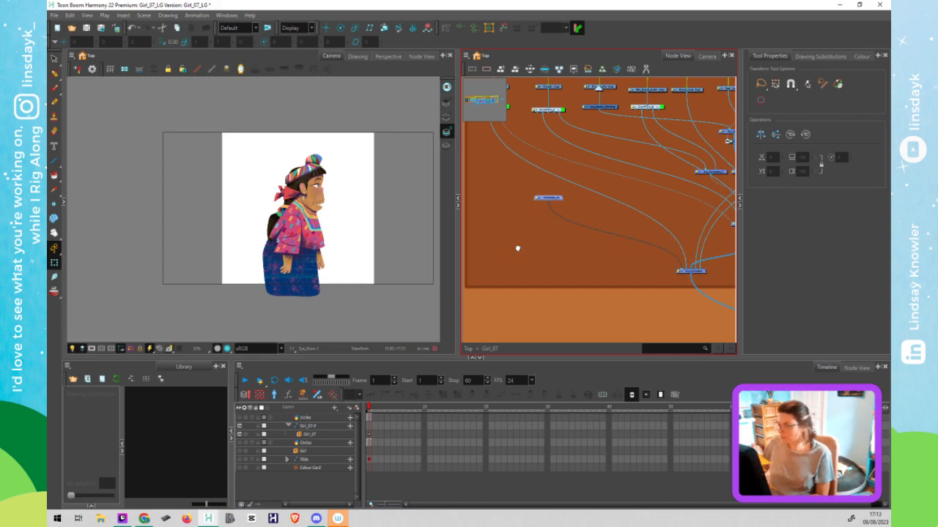
Move the pasted Composite below the eyebrow nodes, connect the middle output of the eyebrow's O-L-AP-C-U group to it, and check the face
{"action": "left_click_drag", "start_coordinate": [507, 244], "coordinate": [560, 290]}
{"action": "left_click_drag", "start_coordinate": [613, 243], "coordinate": [557, 188]}
{"action": "scroll", "coordinate": [555, 190], "scroll_direction": "up", "scroll_amount": 1}
{"action": "scroll", "coordinate": [556, 190], "scroll_direction": "up", "scroll_amount": 4}
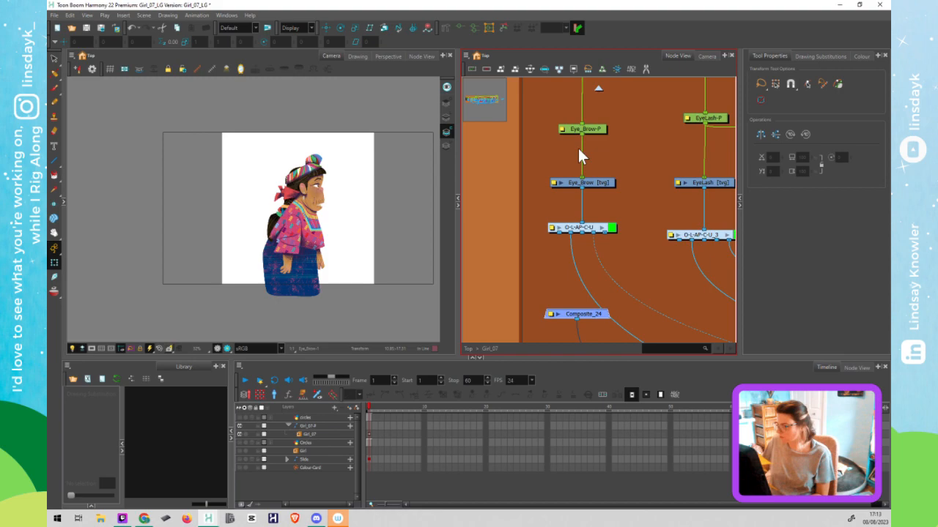
{"action": "left_click_drag", "start_coordinate": [582, 188], "coordinate": [577, 311]}
{"action": "scroll", "coordinate": [322, 183], "scroll_direction": "up", "scroll_amount": 5}
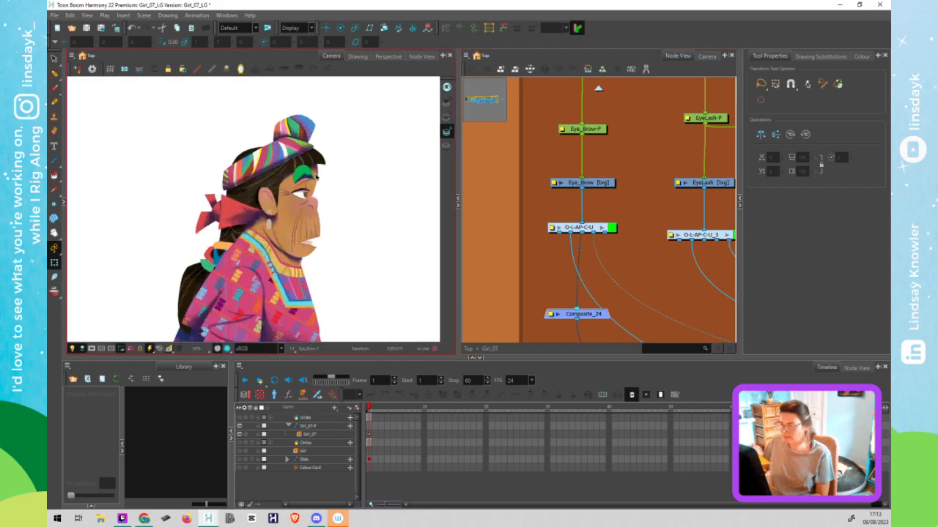
Disconnect the eyebrow's O-L-AP-C-U group from the pasted Composite and reveal the Eye_Brow layer in the timeline
{"action": "left_click", "coordinate": [634, 210]}
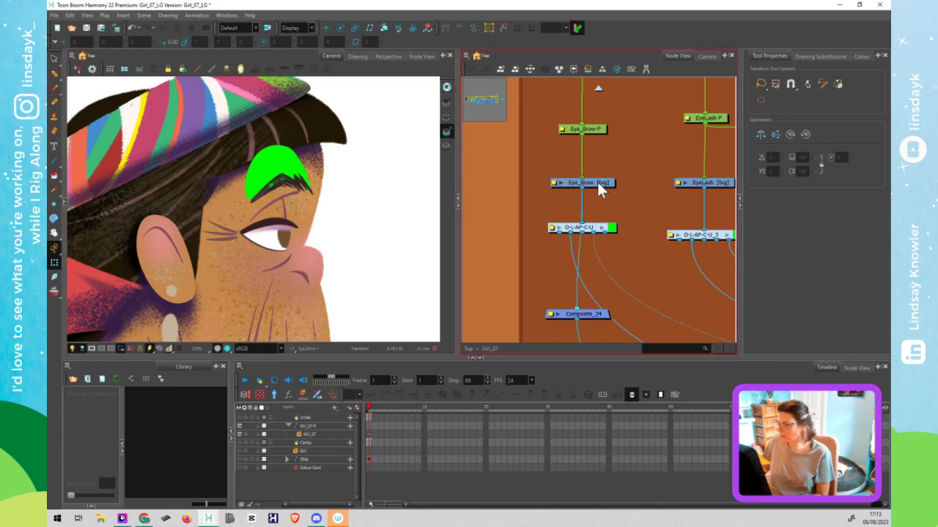
{"action": "left_click", "coordinate": [597, 182]}
{"action": "left_click_drag", "start_coordinate": [577, 310], "coordinate": [532, 287]}
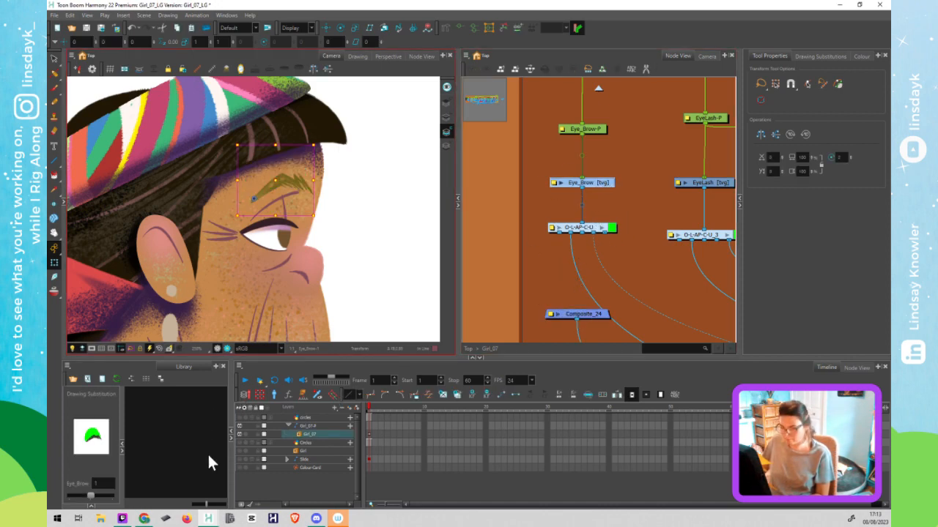
{"action": "left_click", "coordinate": [294, 433]}
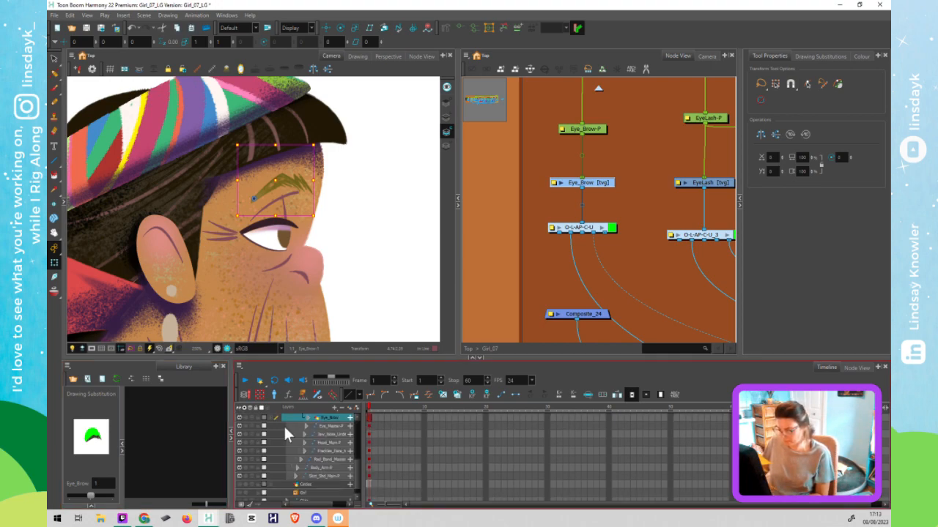
Check the Eye_Brow layer on its own, and connect the Eye_Brow drawing directly to Composite_24
{"action": "left_click", "coordinate": [245, 417]}
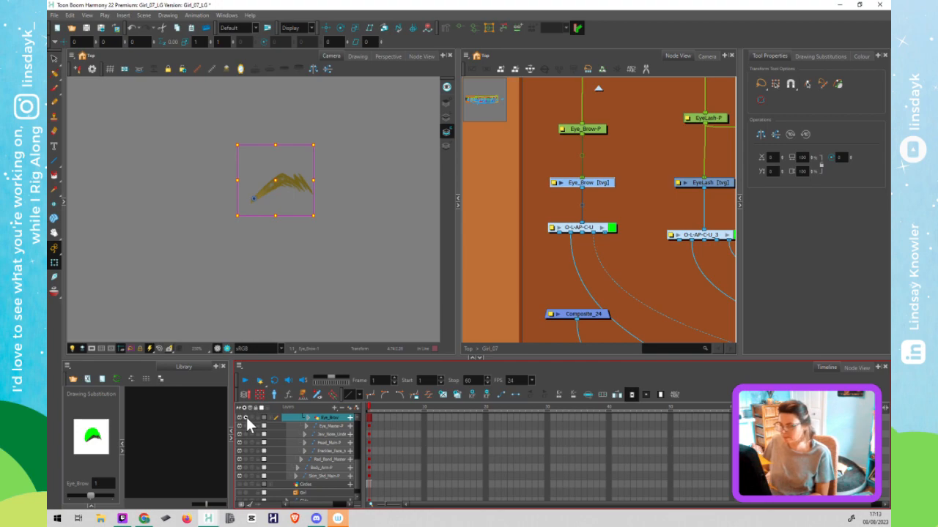
{"action": "left_click", "coordinate": [246, 418]}
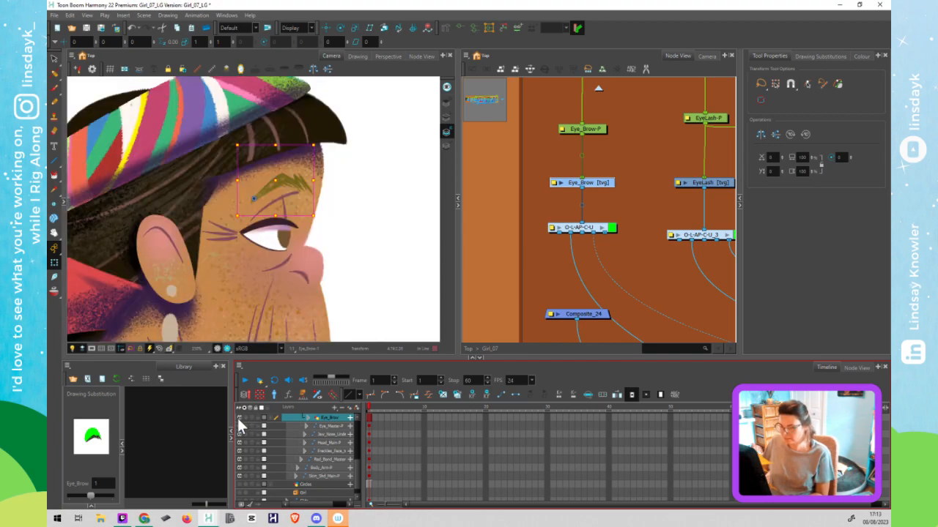
{"action": "left_click_drag", "start_coordinate": [581, 187], "coordinate": [552, 299]}
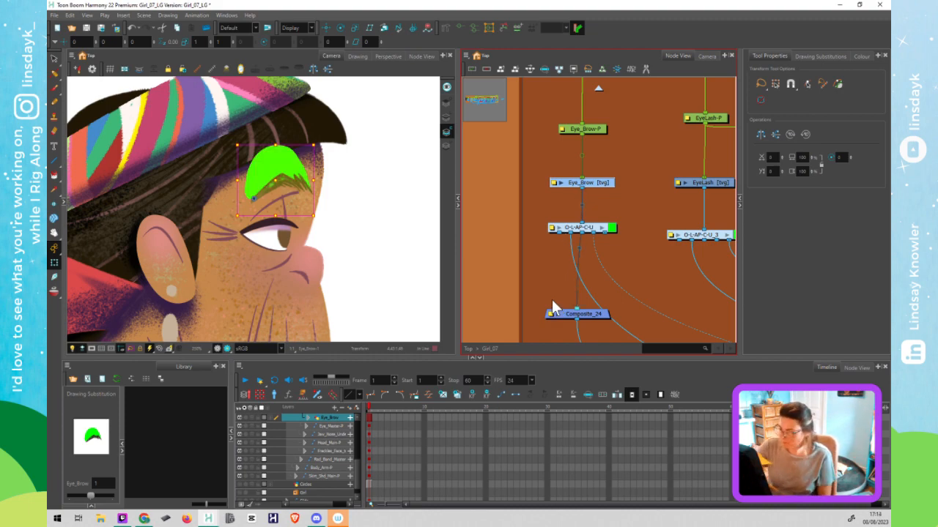
Create a curve deformer along the eyebrow's lower edge with the Rigging tool, with points at its back end, middle and front end
{"action": "left_click", "coordinate": [445, 28]}
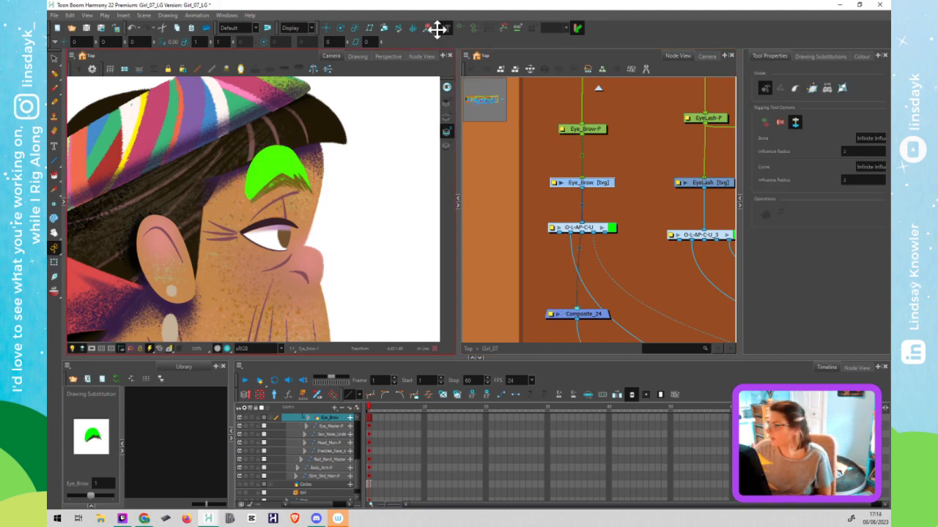
{"action": "left_click", "coordinate": [813, 90]}
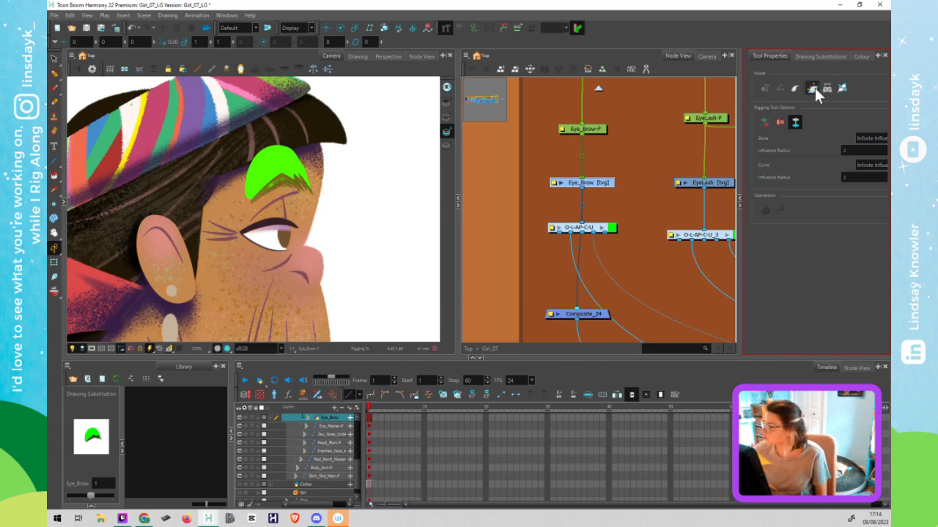
{"action": "left_click", "coordinate": [254, 197]}
{"action": "scroll", "coordinate": [267, 193], "scroll_direction": "up", "scroll_amount": 2}
{"action": "key", "text": "shift+2"}
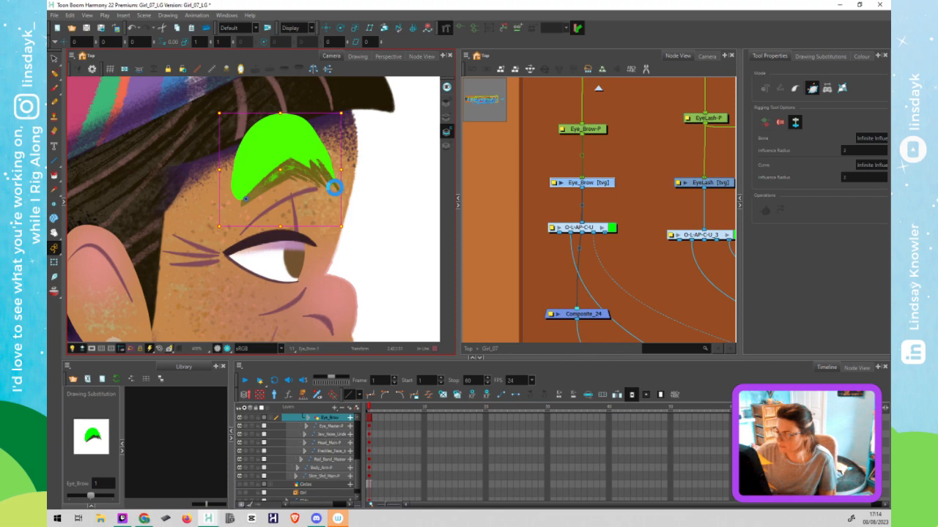
{"action": "key", "text": "ctrl+s"}
{"action": "left_click", "coordinate": [241, 204]}
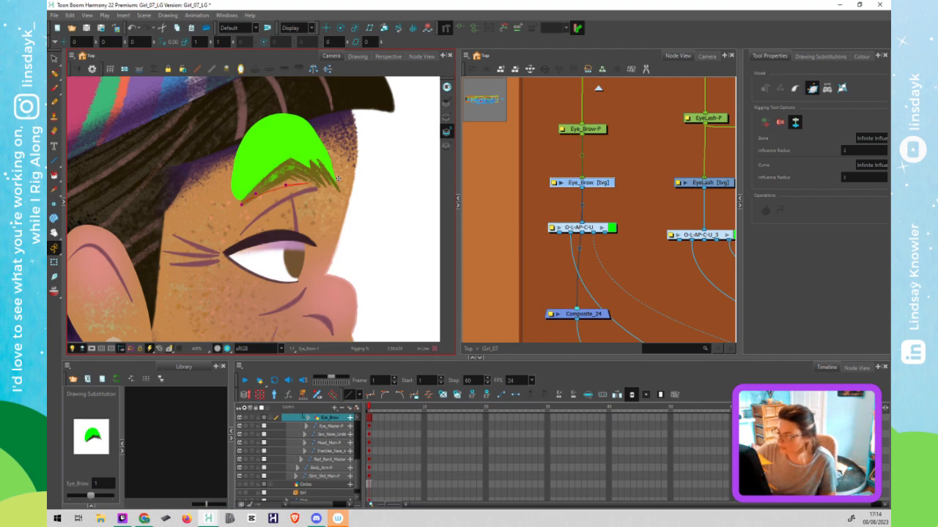
{"action": "left_click", "coordinate": [317, 183]}
{"action": "left_click", "coordinate": [339, 191]}
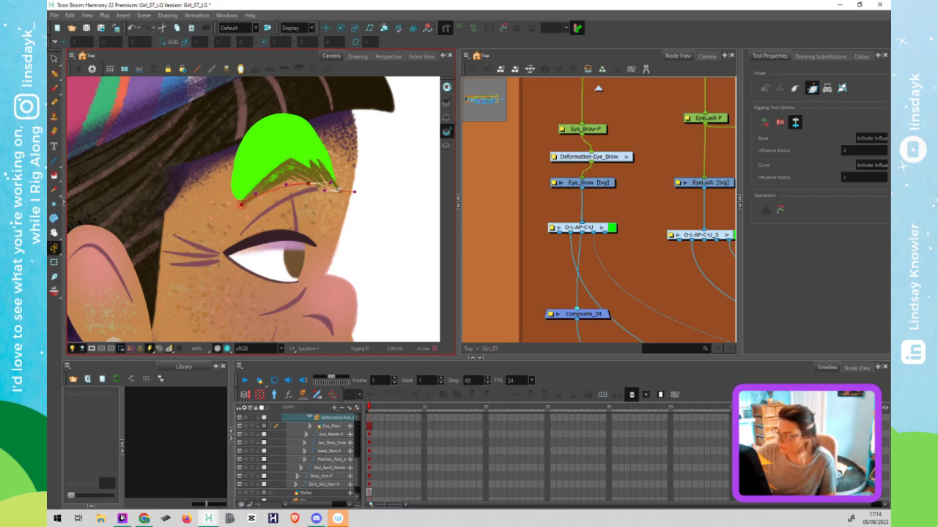
{"action": "left_click", "coordinate": [299, 186]}
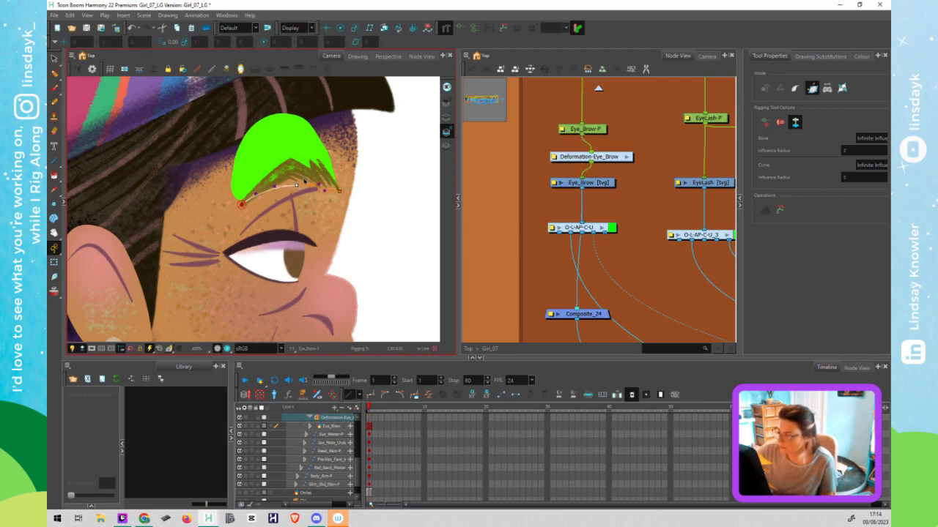
Extend the eyebrow's deformer curve over the top of the green patch back to its start, and adjust its handles to follow the patch's outline
{"action": "left_click", "coordinate": [340, 191]}
{"action": "left_click_drag", "start_coordinate": [277, 113], "coordinate": [317, 104]}
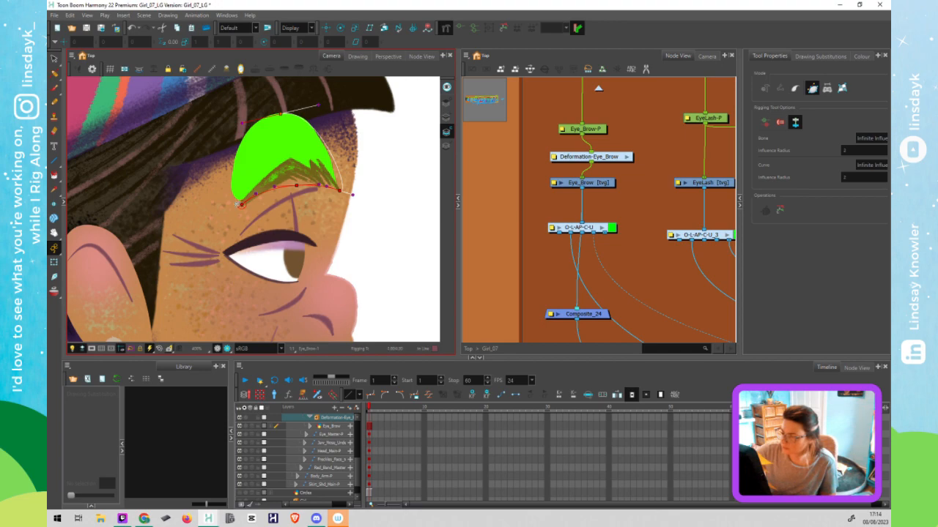
{"action": "left_click_drag", "start_coordinate": [223, 186], "coordinate": [210, 174]}
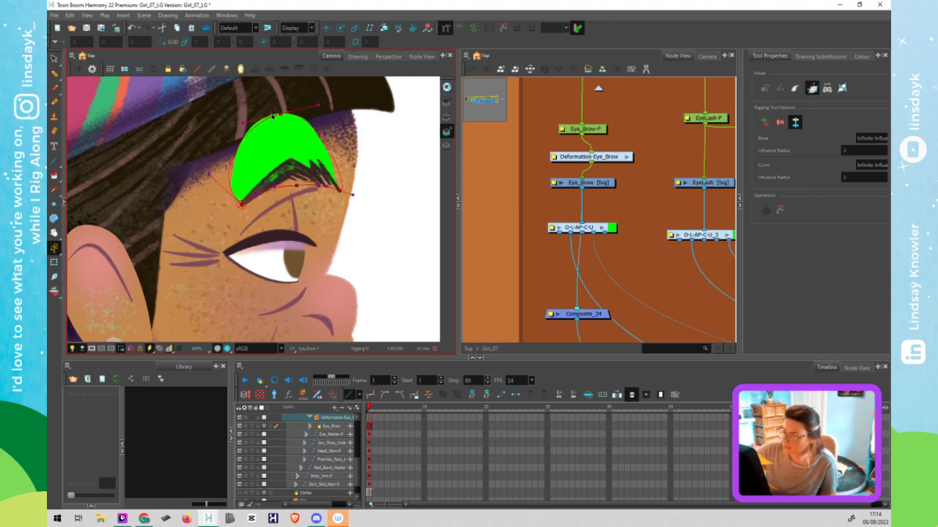
{"action": "left_click_drag", "start_coordinate": [279, 112], "coordinate": [321, 104]}
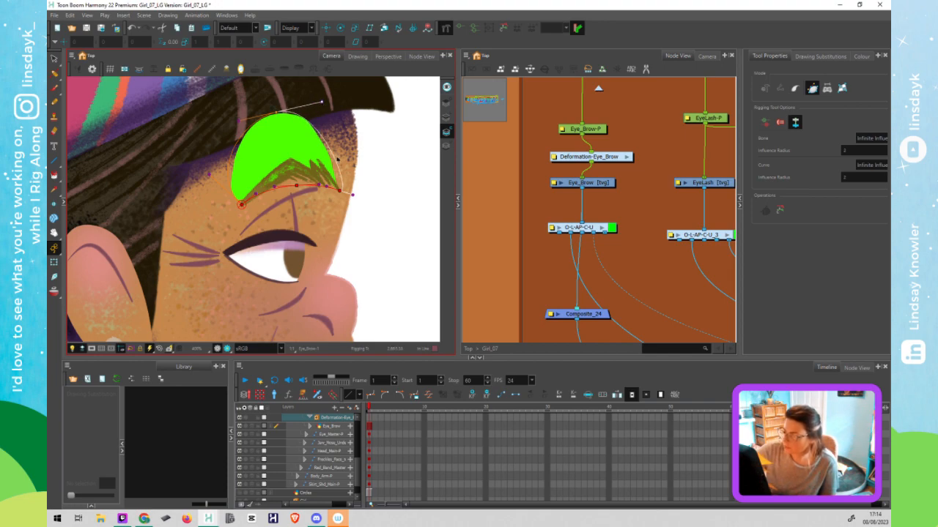
{"action": "left_click_drag", "start_coordinate": [345, 170], "coordinate": [335, 158]}
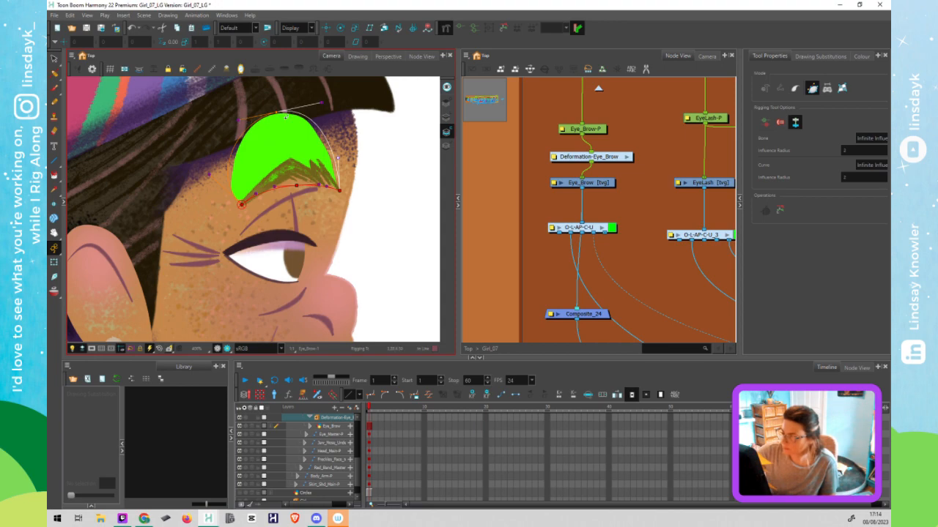
{"action": "left_click_drag", "start_coordinate": [242, 121], "coordinate": [228, 125]}
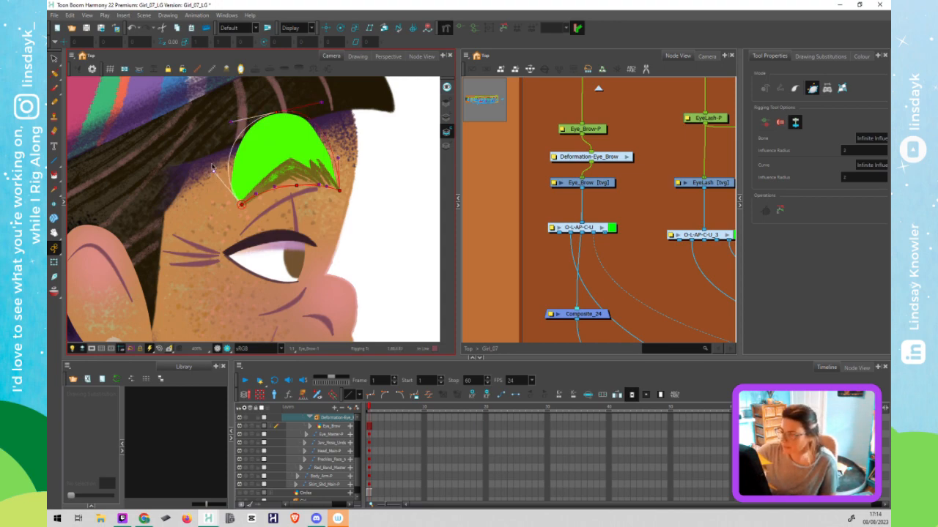
{"action": "left_click", "coordinate": [242, 206]}
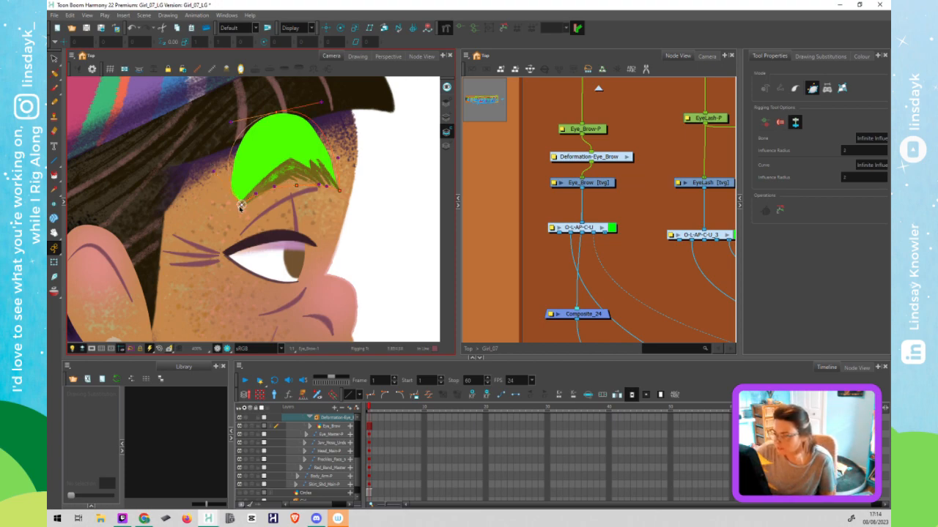
{"action": "key", "text": "shift+t"}
{"action": "left_click_drag", "start_coordinate": [297, 184], "coordinate": [321, 186]}
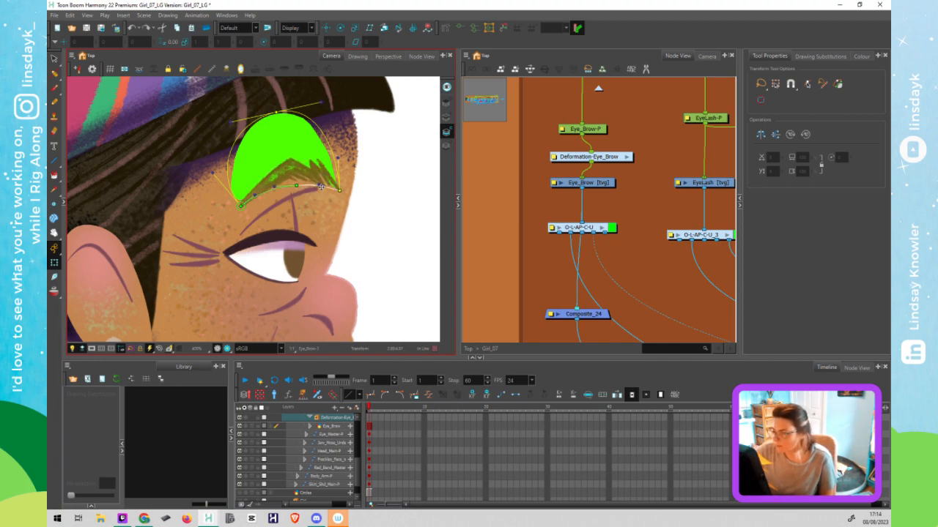
Add a Weighted Deform node and set it aside to the left of the eyebrow nodes
{"action": "left_click", "coordinate": [548, 204]}
{"action": "key", "text": "Return"}
{"action": "type", "text": "weigh"}
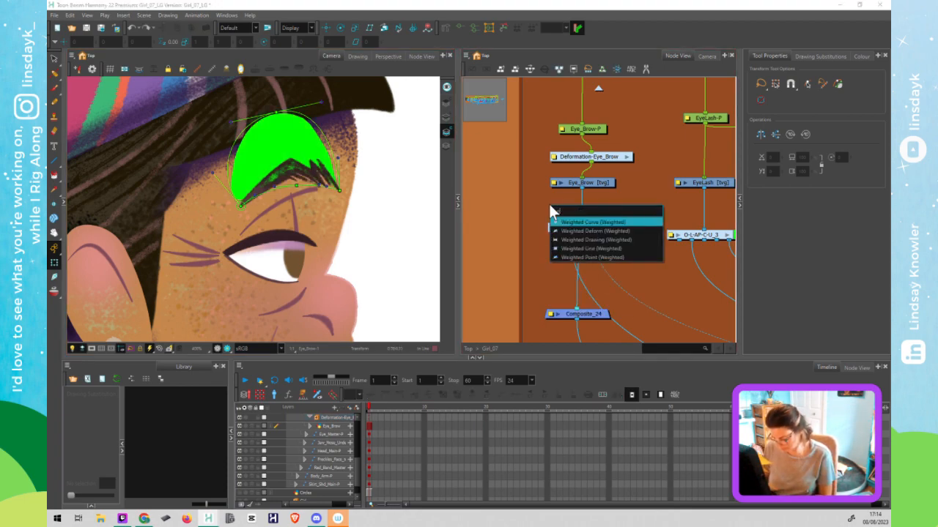
{"action": "left_click", "coordinate": [599, 223]}
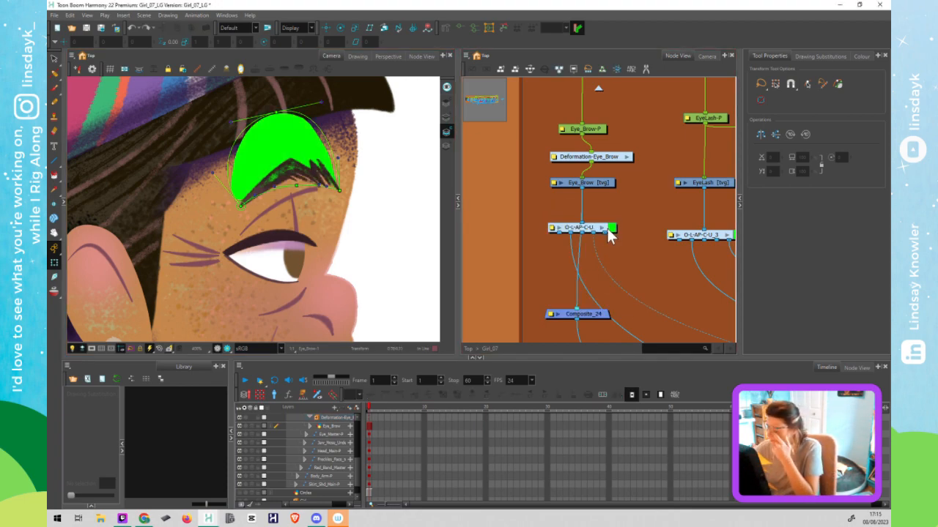
{"action": "left_click_drag", "start_coordinate": [589, 199], "coordinate": [577, 209]}
{"action": "left_click_drag", "start_coordinate": [603, 159], "coordinate": [598, 160]}
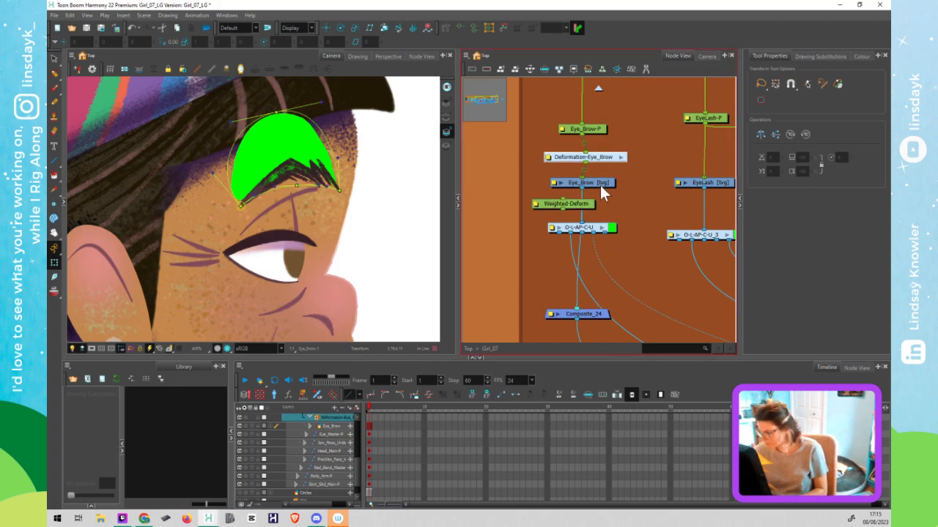
{"action": "left_click", "coordinate": [599, 183]}
{"action": "left_click_drag", "start_coordinate": [586, 210], "coordinate": [520, 167]}
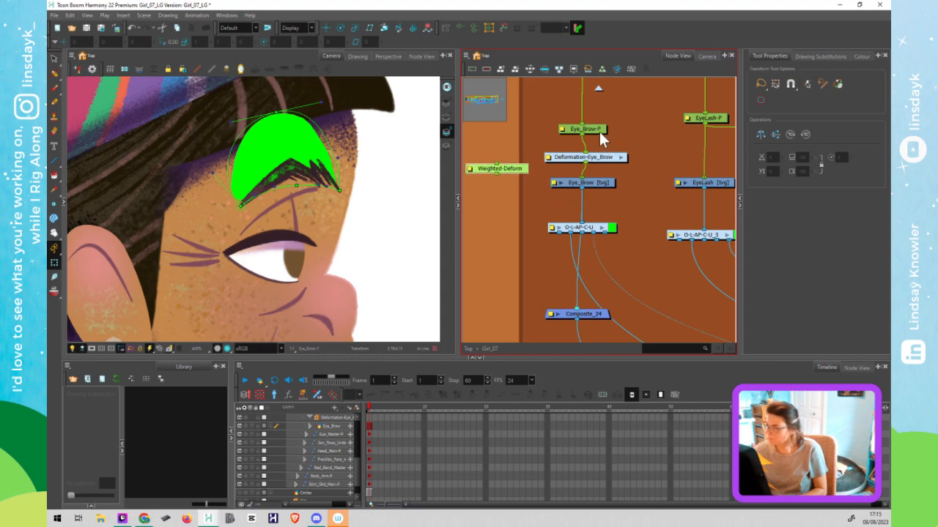
Insert Weighted-Deform above the Eye_Brow drawing, connecting Deformation-Eye_Brow to both its inputs and its output to the drawing
{"action": "left_click_drag", "start_coordinate": [598, 128], "coordinate": [597, 106]}
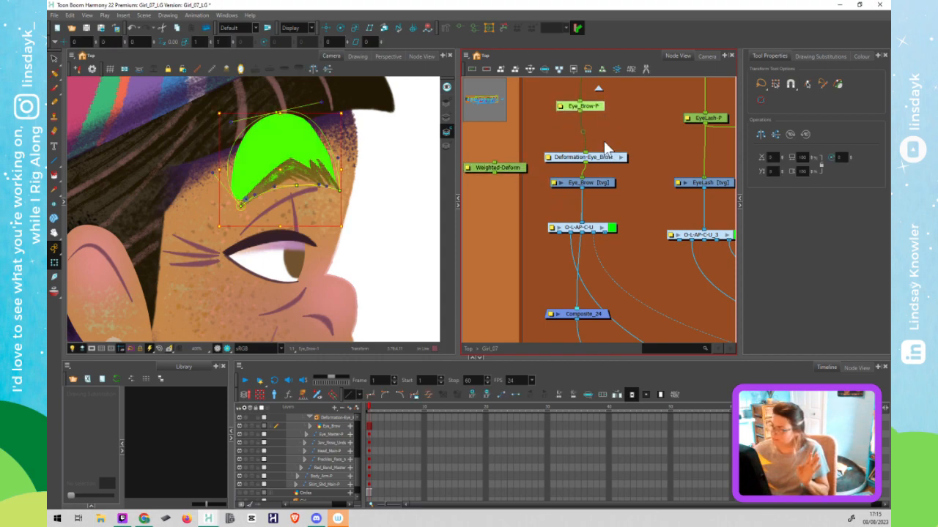
{"action": "left_click_drag", "start_coordinate": [604, 157], "coordinate": [599, 130]}
{"action": "left_click_drag", "start_coordinate": [518, 168], "coordinate": [584, 163]}
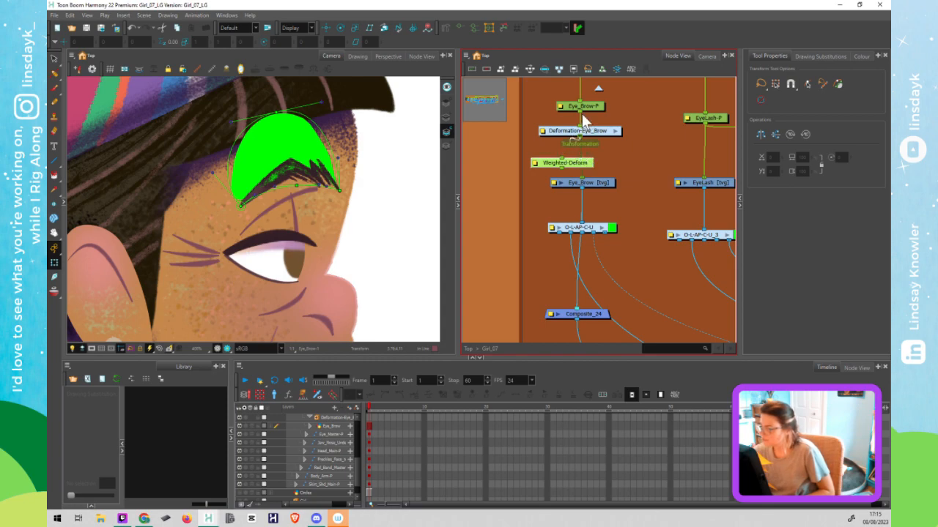
{"action": "left_click_drag", "start_coordinate": [580, 137], "coordinate": [564, 156]}
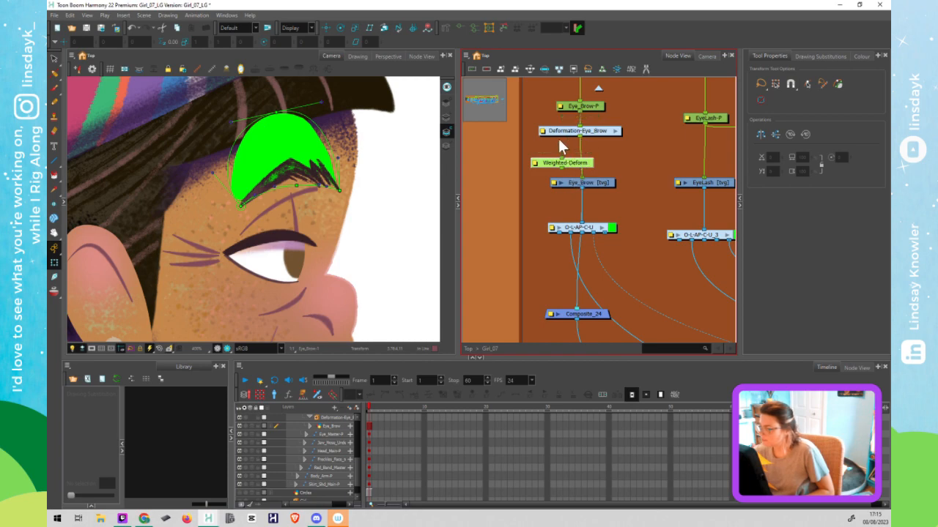
{"action": "left_click_drag", "start_coordinate": [578, 137], "coordinate": [584, 175]}
Test the eyebrow deformer by moving its lower middle point and front handle, and undo the changes
{"action": "left_click", "coordinate": [297, 185]}
{"action": "mouse_move", "coordinate": [297, 185]}
{"action": "left_mouse_down"}
{"action": "mouse_move", "coordinate": [296, 211]}
{"action": "mouse_move", "coordinate": [288, 171]}
{"action": "left_mouse_up"}
{"action": "mouse_move", "coordinate": [339, 158]}
{"action": "left_mouse_down"}
{"action": "mouse_move", "coordinate": [327, 167]}
{"action": "mouse_move", "coordinate": [325, 197]}
{"action": "mouse_move", "coordinate": [324, 179]}
{"action": "mouse_move", "coordinate": [360, 178]}
{"action": "mouse_move", "coordinate": [373, 161]}
{"action": "mouse_move", "coordinate": [366, 149]}
{"action": "mouse_move", "coordinate": [340, 176]}
{"action": "left_mouse_up"}
{"action": "key", "text": "ctrl+z"}
{"action": "key", "text": "ctrl+z"}
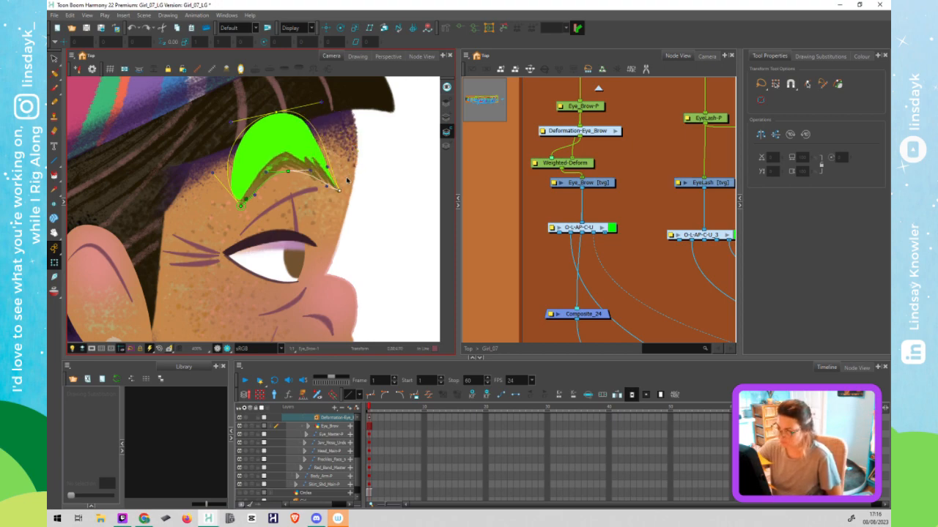
{"action": "key", "text": "ctrl+z"}
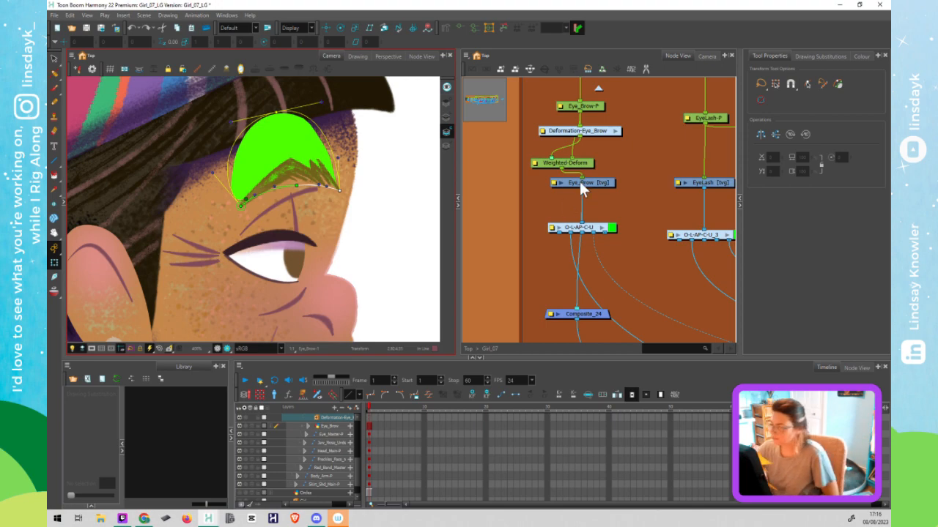
Disconnect the Eye_Brow drawing from Composite_24 and align the Weighted-Deform node directly above the drawing
{"action": "left_click", "coordinate": [577, 307]}
{"action": "left_click", "coordinate": [583, 164]}
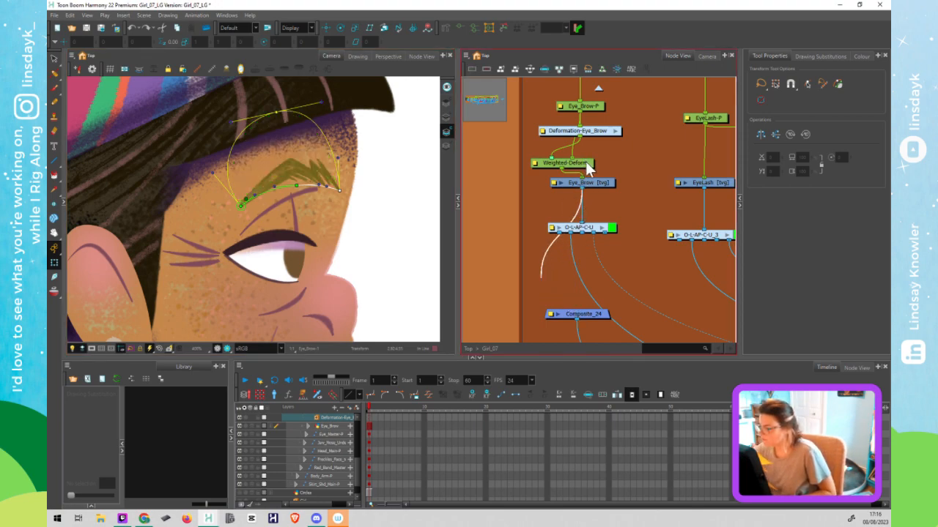
{"action": "left_click_drag", "start_coordinate": [605, 170], "coordinate": [609, 168]}
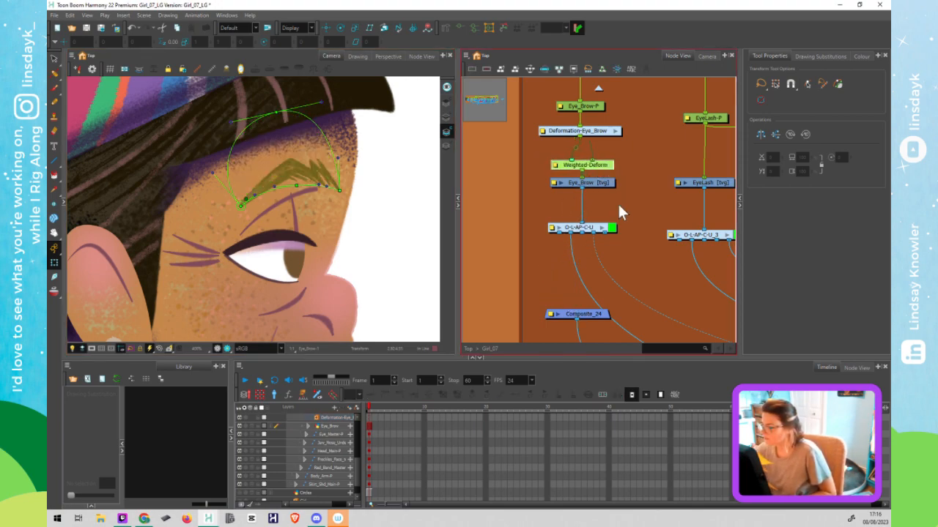
Move Composite_24 over toward the eyelash nodes and connect the EyeLash drawing directly to it
{"action": "mouse_move", "coordinate": [593, 312]}
{"action": "left_mouse_down"}
{"action": "mouse_move", "coordinate": [666, 285]}
{"action": "mouse_move", "coordinate": [674, 265]}
{"action": "mouse_move", "coordinate": [641, 274]}
{"action": "left_mouse_up"}
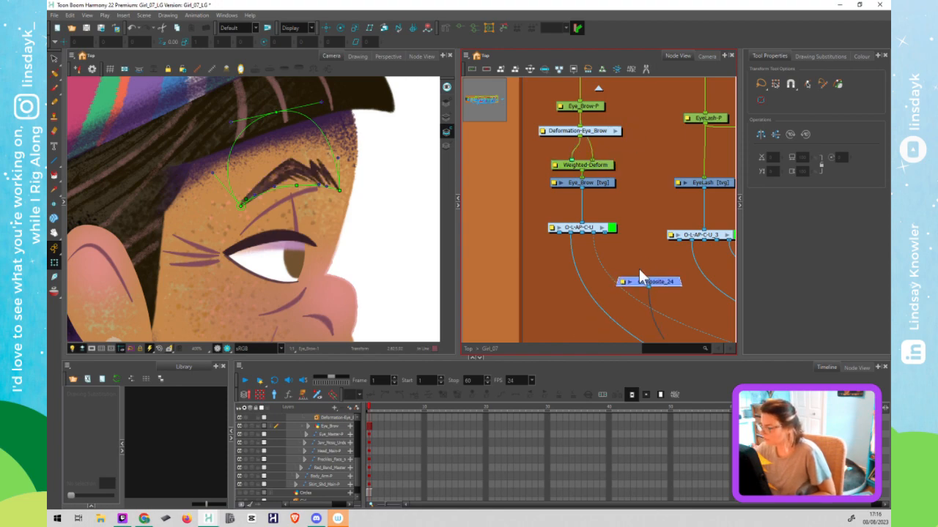
{"action": "scroll", "coordinate": [649, 245], "scroll_direction": "down", "scroll_amount": 3}
{"action": "scroll", "coordinate": [593, 184], "scroll_direction": "down", "scroll_amount": 3}
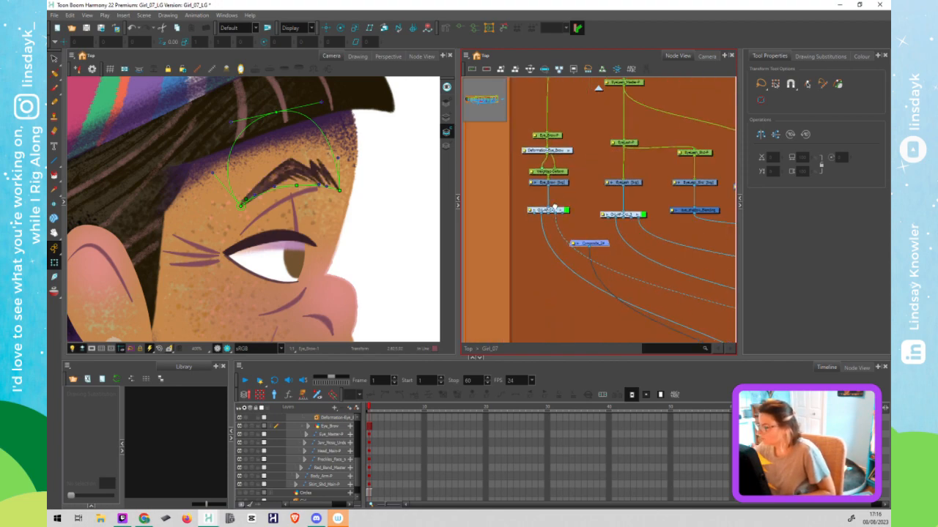
{"action": "left_click", "coordinate": [571, 160]}
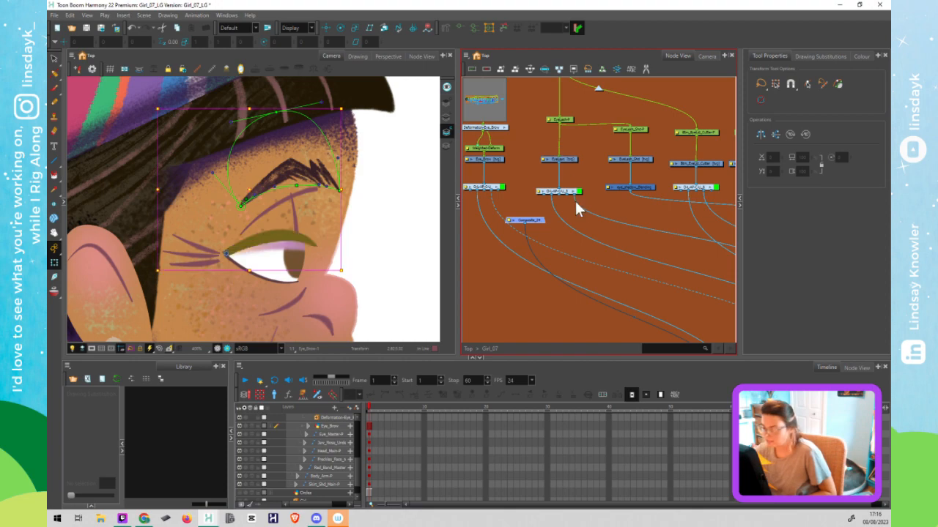
{"action": "mouse_move", "coordinate": [558, 166]}
{"action": "left_mouse_down"}
{"action": "mouse_move", "coordinate": [528, 217]}
{"action": "mouse_move", "coordinate": [540, 222]}
{"action": "left_mouse_up"}
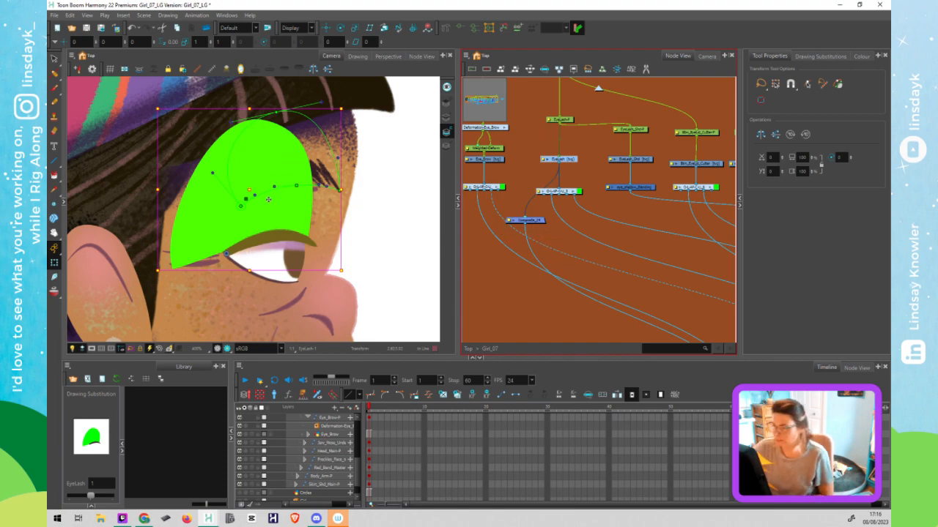
Try to start a curve deformer on the eyelash from the back corner of the eye, undo it, and reselect the EyeLash drawing
{"action": "left_click", "coordinate": [445, 28]}
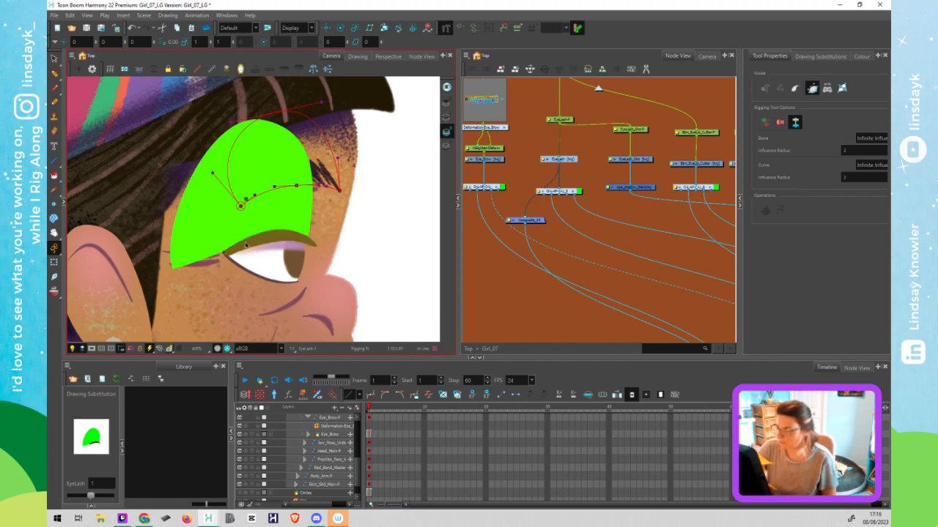
{"action": "left_click", "coordinate": [224, 253]}
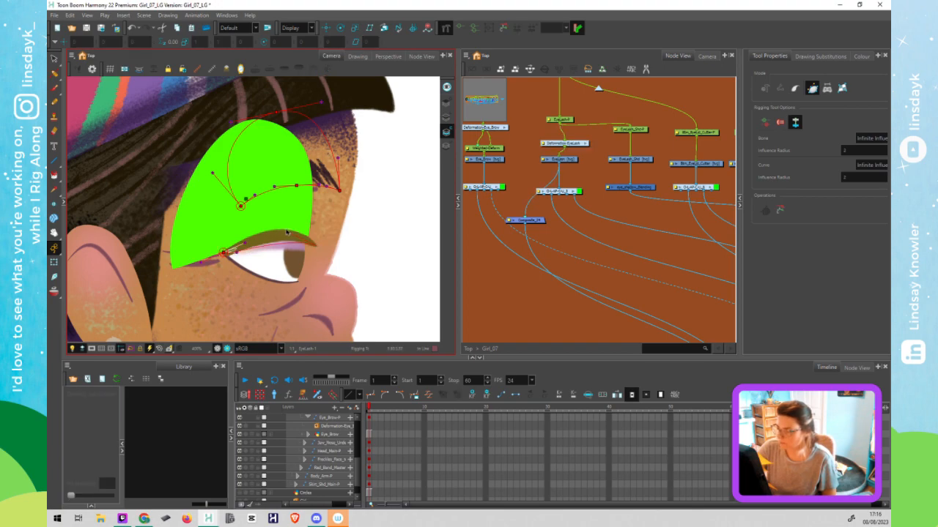
{"action": "key", "text": "ctrl+z"}
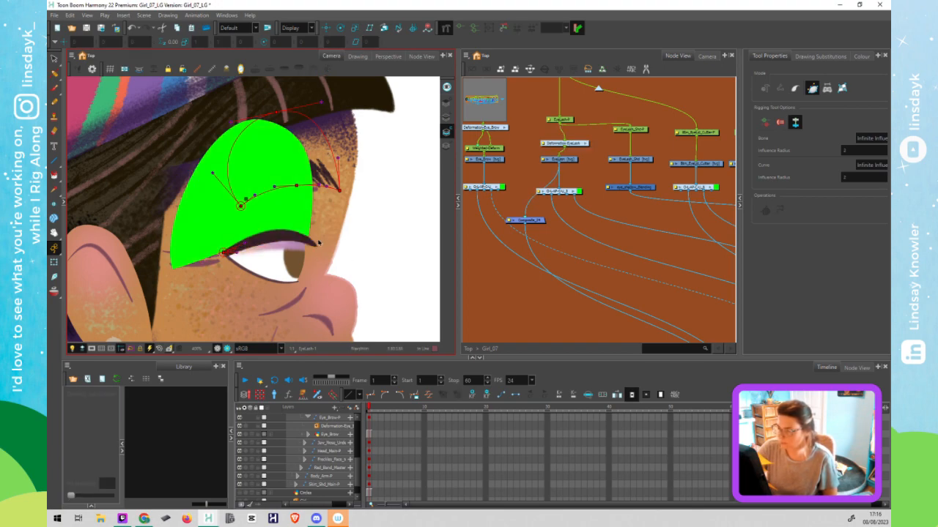
{"action": "left_click", "coordinate": [574, 159]}
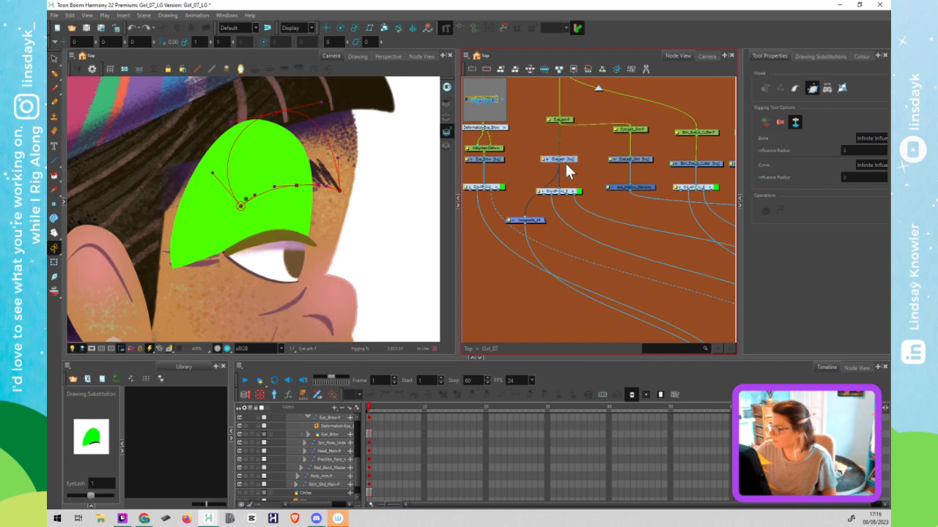
Build a closed curve deformer around the EyeLash drawing, along the lash line and over the top, and fit its handles to the outline
{"action": "left_click_drag", "start_coordinate": [316, 246], "coordinate": [290, 232]}
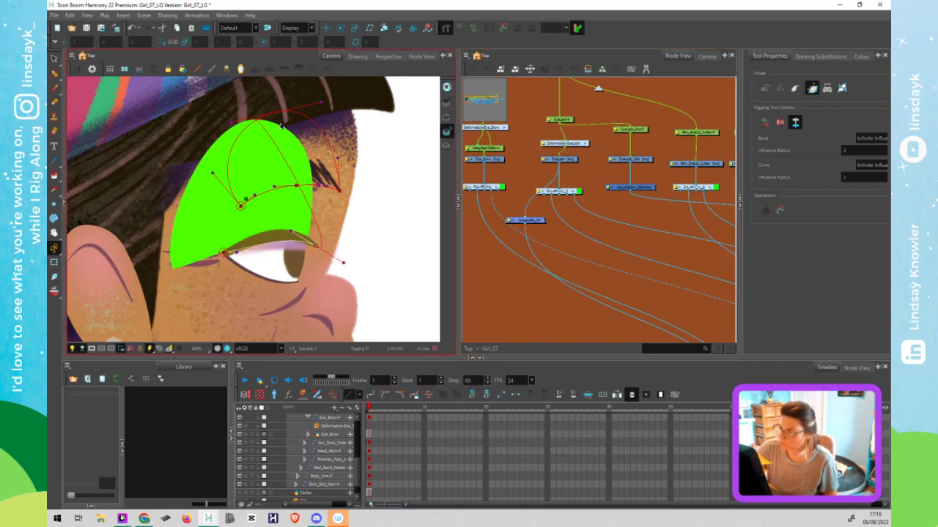
{"action": "left_click_drag", "start_coordinate": [325, 119], "coordinate": [326, 117]}
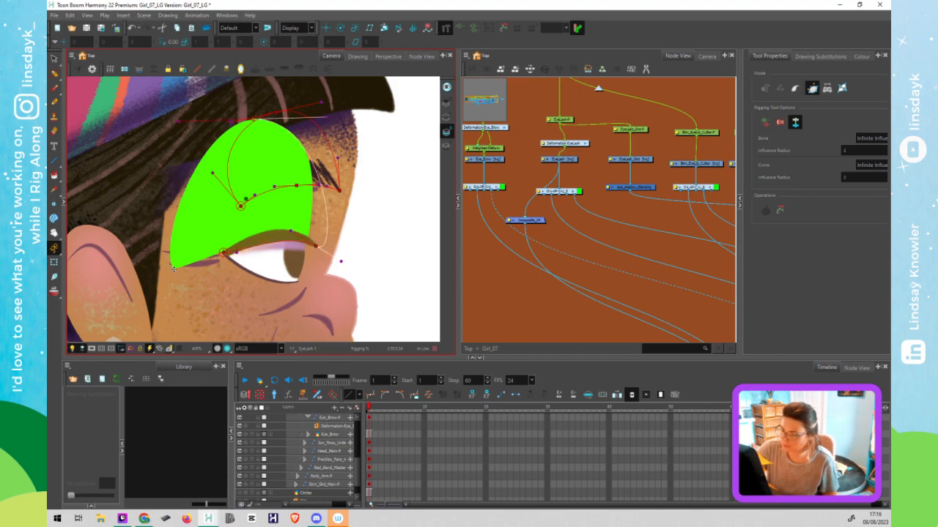
{"action": "left_click_drag", "start_coordinate": [157, 270], "coordinate": [155, 270]}
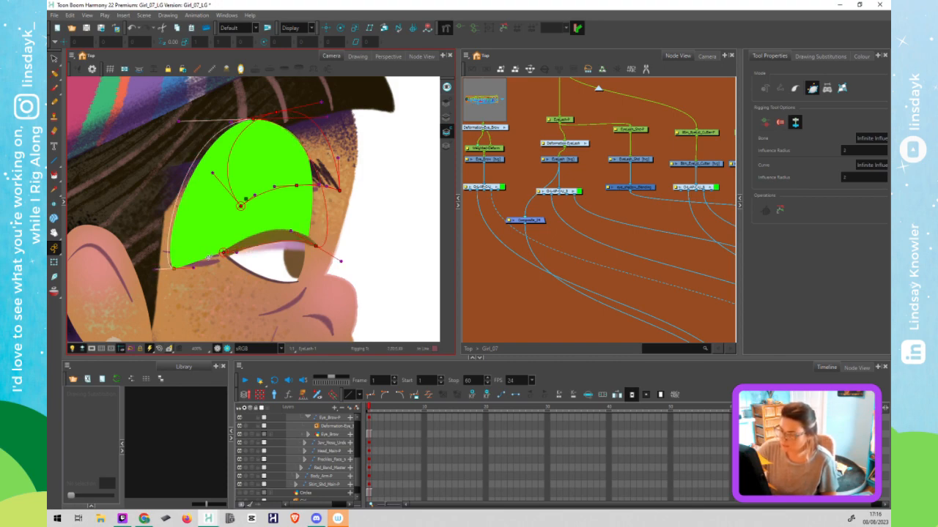
{"action": "left_click_drag", "start_coordinate": [212, 255], "coordinate": [211, 255]}
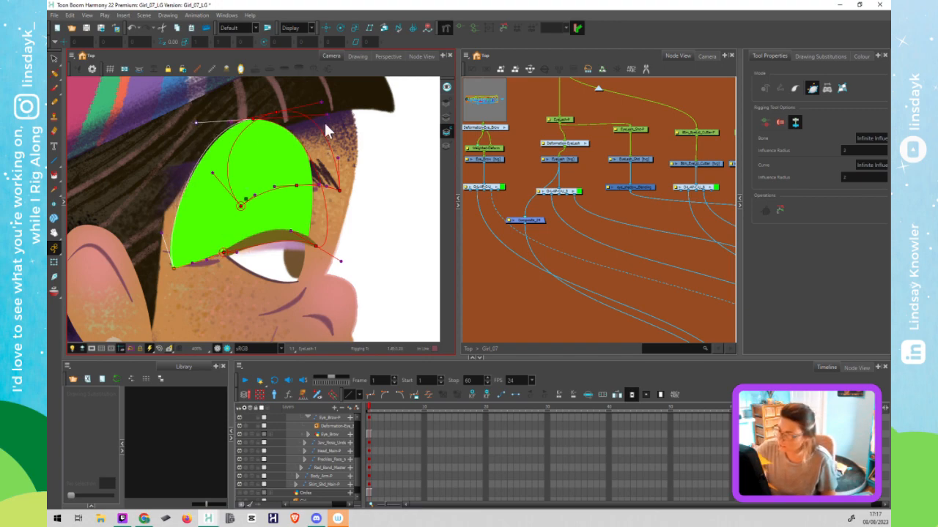
{"action": "left_click_drag", "start_coordinate": [339, 250], "coordinate": [335, 215]}
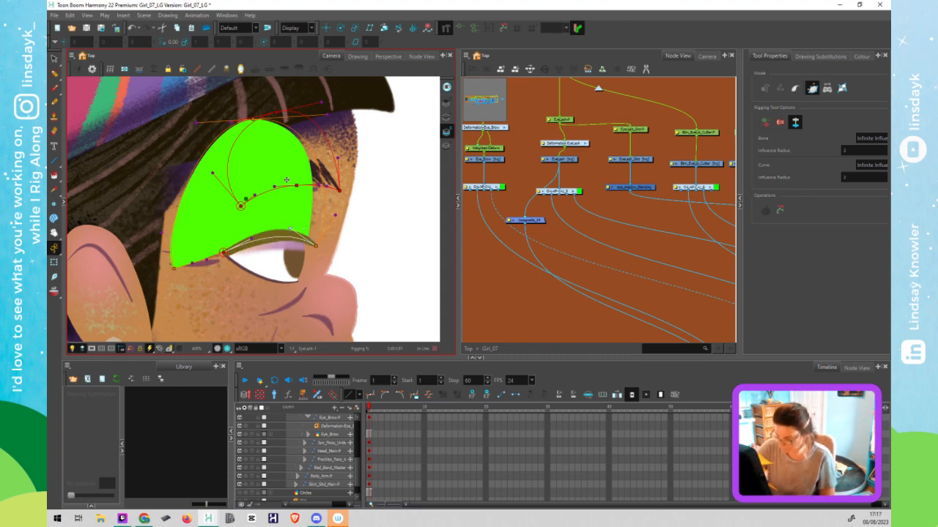
Test the eyelash deformer by moving its lash-line handle and back corner point, and undo the changes
{"action": "key", "text": "shift+t"}
{"action": "mouse_move", "coordinate": [290, 228]}
{"action": "left_mouse_down"}
{"action": "mouse_move", "coordinate": [283, 275]}
{"action": "mouse_move", "coordinate": [285, 236]}
{"action": "left_mouse_up"}
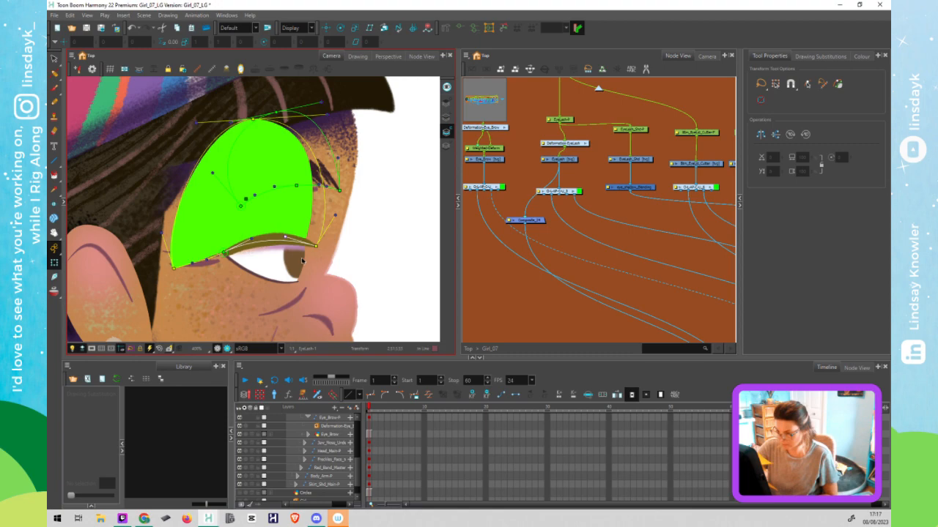
{"action": "scroll", "coordinate": [381, 282], "scroll_direction": "down", "scroll_amount": 1}
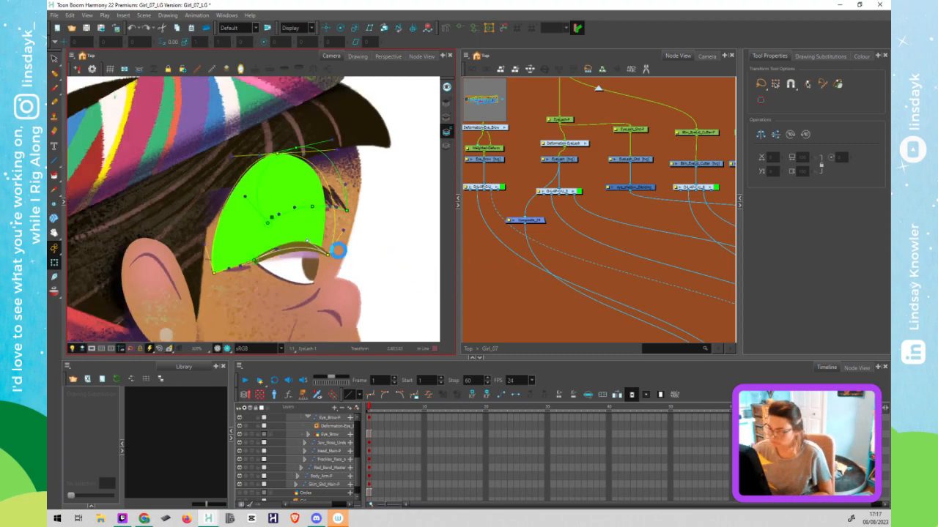
{"action": "left_click_drag", "start_coordinate": [255, 262], "coordinate": [261, 268]}
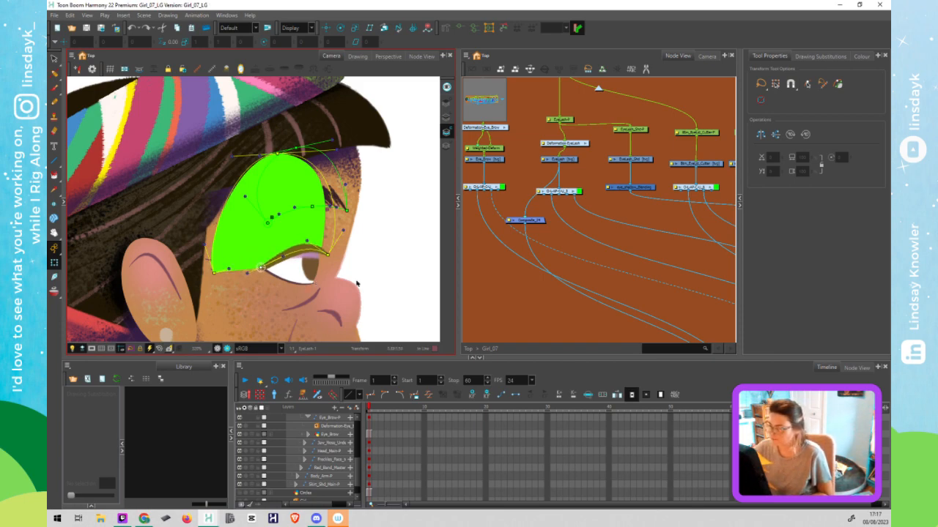
{"action": "key", "text": "ctrl+z"}
Move Composite_24 below the EyeLash_Shd nodes, connect the EyeLash_Shd drawing to the Deformation-EyeLash group, and test the shared deformer
{"action": "left_click_drag", "start_coordinate": [526, 217], "coordinate": [639, 221]}
{"action": "left_click", "coordinate": [638, 160]}
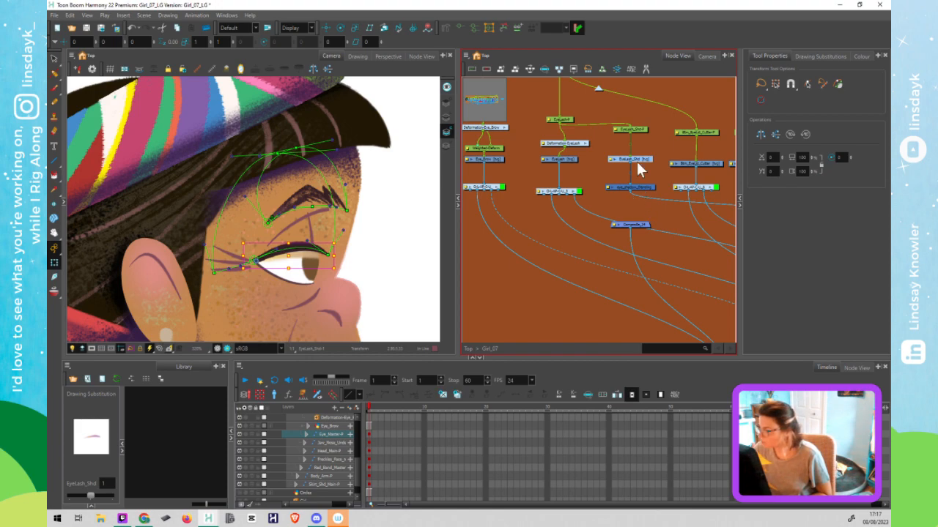
{"action": "left_click", "coordinate": [573, 144]}
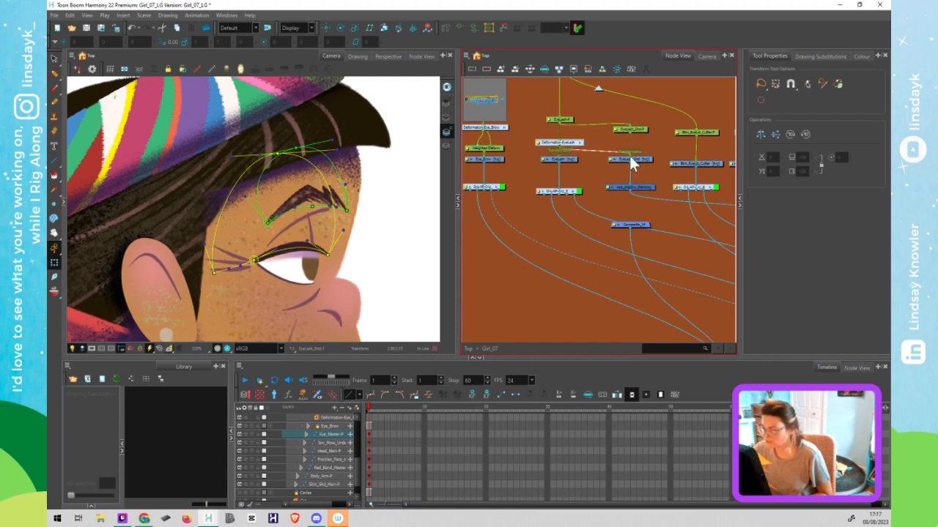
{"action": "left_click", "coordinate": [303, 261]}
{"action": "left_click_drag", "start_coordinate": [303, 262], "coordinate": [302, 249]}
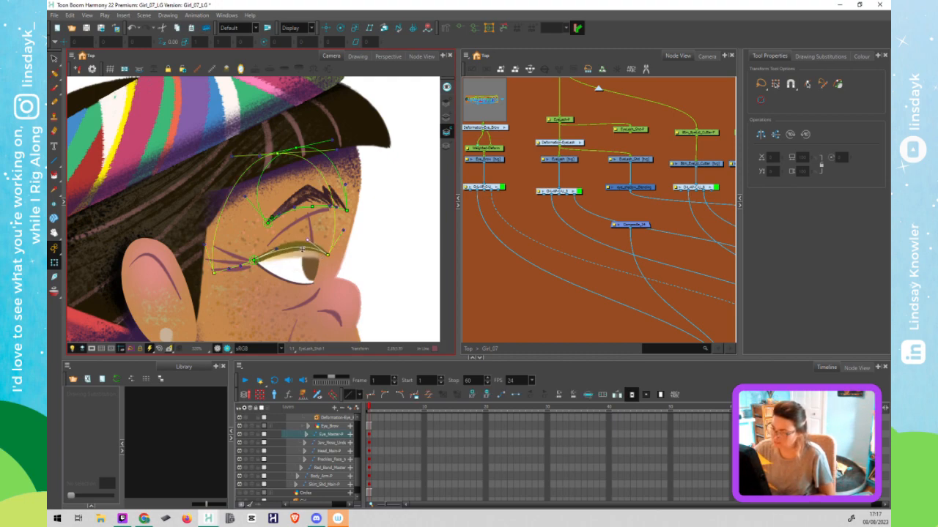
Delete the disconnected EyeLash_Shd-P peg
{"action": "left_click", "coordinate": [639, 101]}
{"action": "left_click", "coordinate": [636, 130]}
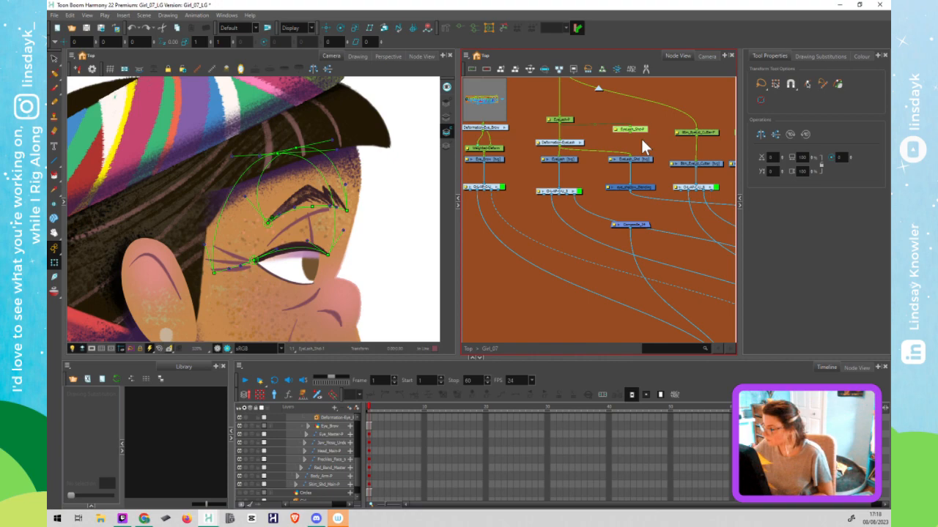
{"action": "key", "text": "Delete"}
Move Composite_24 near the Btm_EyeLid_Cutter nodes and connect the Btm_EyeLid_Cutter drawing directly to it
{"action": "left_click_drag", "start_coordinate": [566, 210], "coordinate": [454, 214]}
{"action": "left_click_drag", "start_coordinate": [544, 230], "coordinate": [587, 235]}
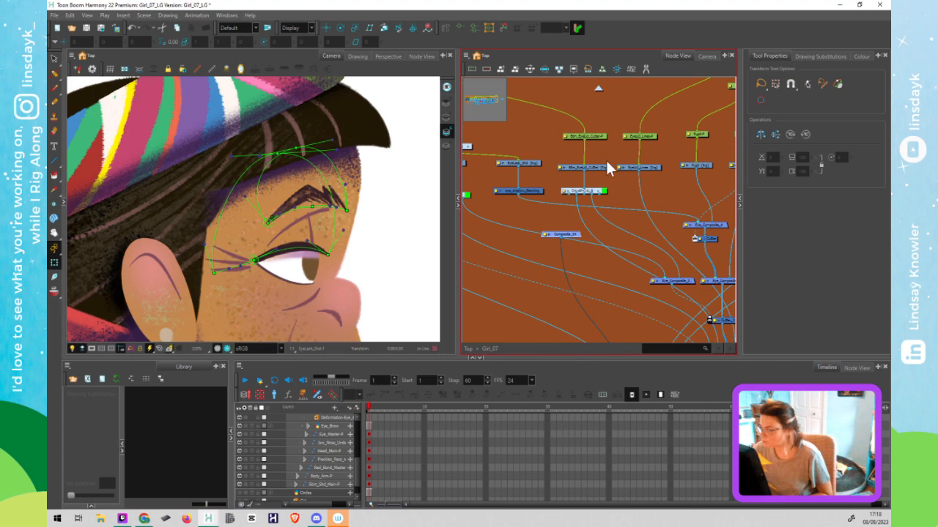
{"action": "left_click", "coordinate": [597, 137]}
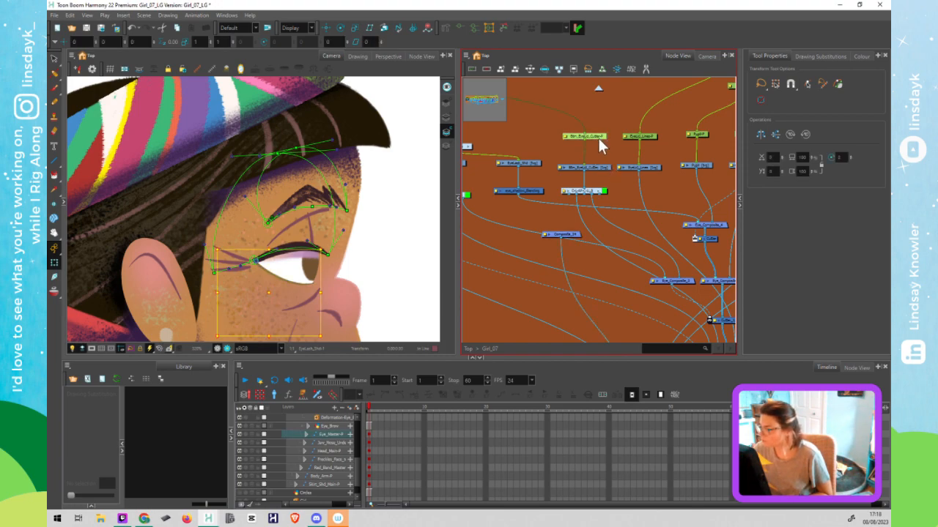
{"action": "mouse_move", "coordinate": [579, 170]}
{"action": "left_mouse_down"}
{"action": "mouse_move", "coordinate": [556, 220]}
{"action": "mouse_move", "coordinate": [557, 231]}
{"action": "mouse_move", "coordinate": [585, 168]}
{"action": "mouse_move", "coordinate": [561, 233]}
{"action": "mouse_move", "coordinate": [562, 224]}
{"action": "mouse_move", "coordinate": [553, 228]}
{"action": "left_mouse_up"}
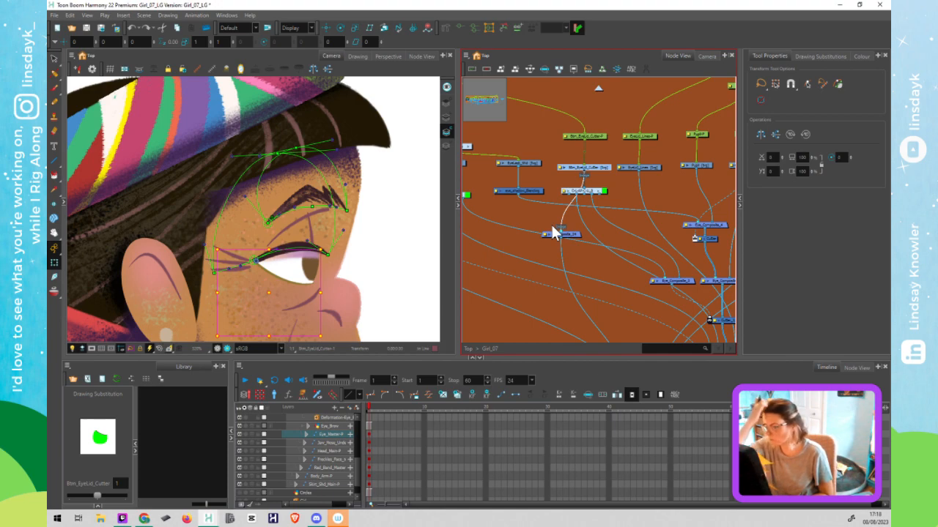
{"action": "left_click_drag", "start_coordinate": [553, 229], "coordinate": [550, 222]}
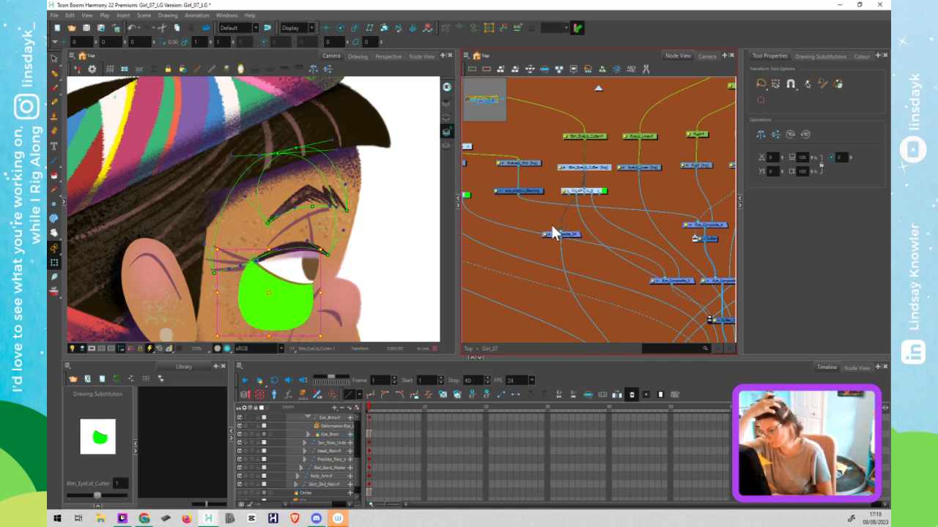
Draw a closed curve deformer around the bottom eyelid cutter, from the eye's back corner to the front, underneath, and back to the start
{"action": "left_click", "coordinate": [444, 28]}
{"action": "scroll", "coordinate": [281, 262], "scroll_direction": "up", "scroll_amount": 4}
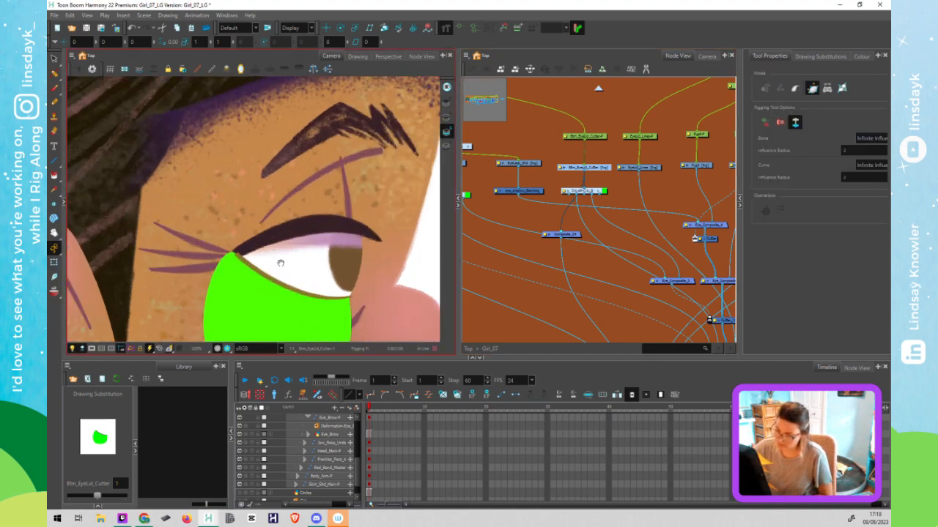
{"action": "left_click_drag", "start_coordinate": [265, 197], "coordinate": [246, 102]}
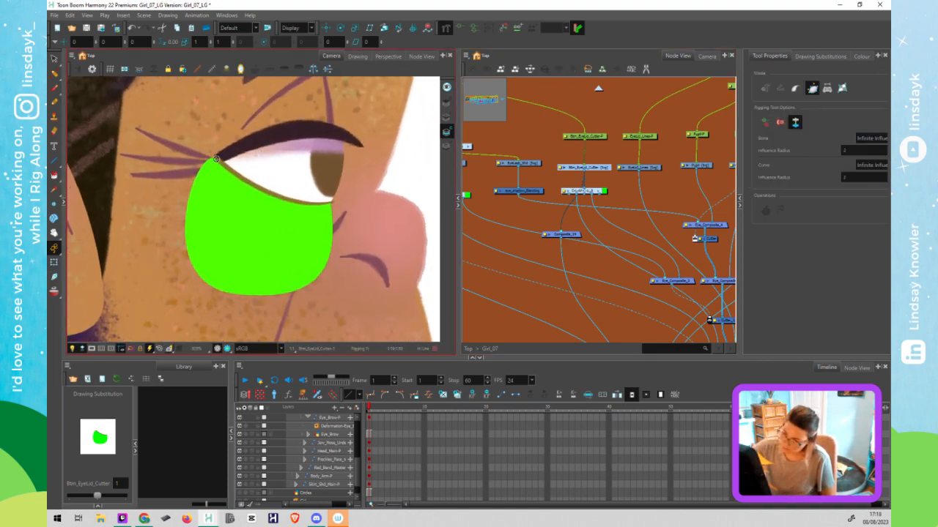
{"action": "left_click_drag", "start_coordinate": [332, 203], "coordinate": [296, 212]}
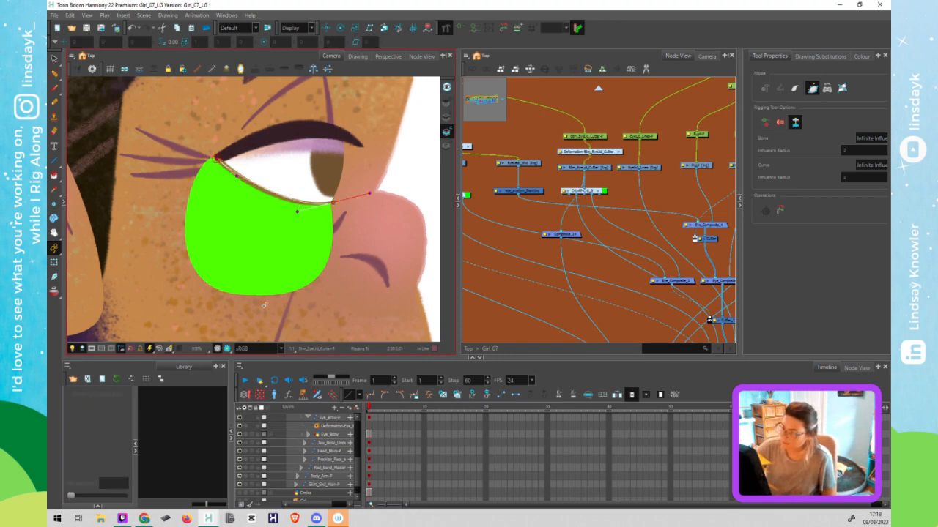
{"action": "left_click_drag", "start_coordinate": [253, 296], "coordinate": [316, 326]}
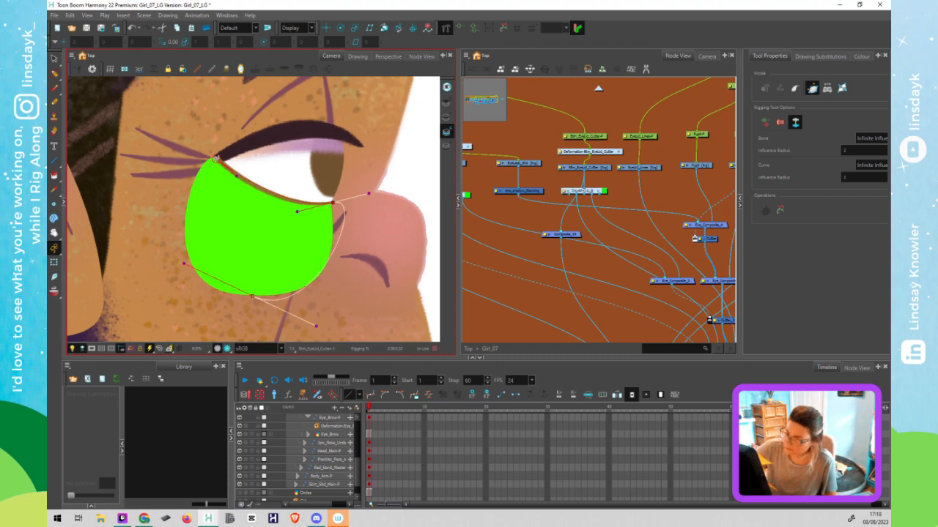
{"action": "left_click_drag", "start_coordinate": [216, 160], "coordinate": [169, 180]}
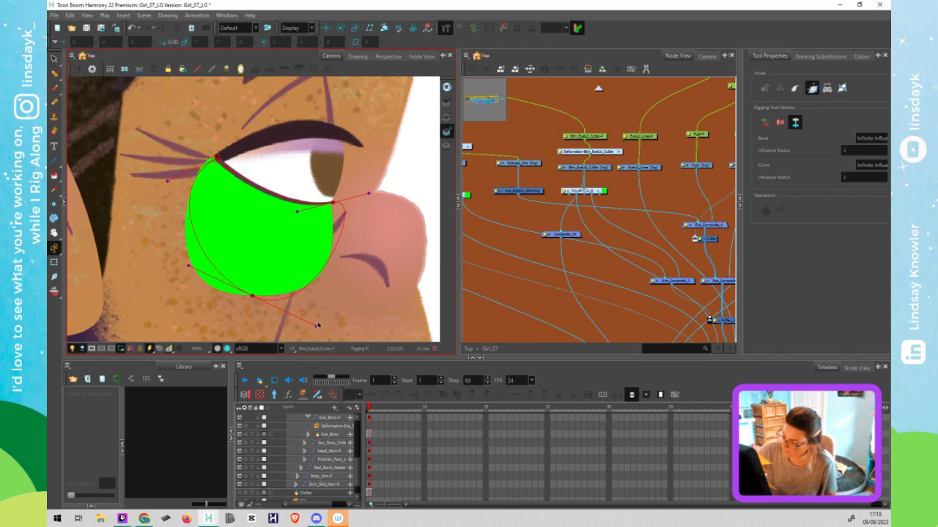
Adjust the bottom eyelid cutter deformer's lower point and curve handles to match the green shape's outline
{"action": "left_click_drag", "start_coordinate": [316, 325], "coordinate": [320, 299]}
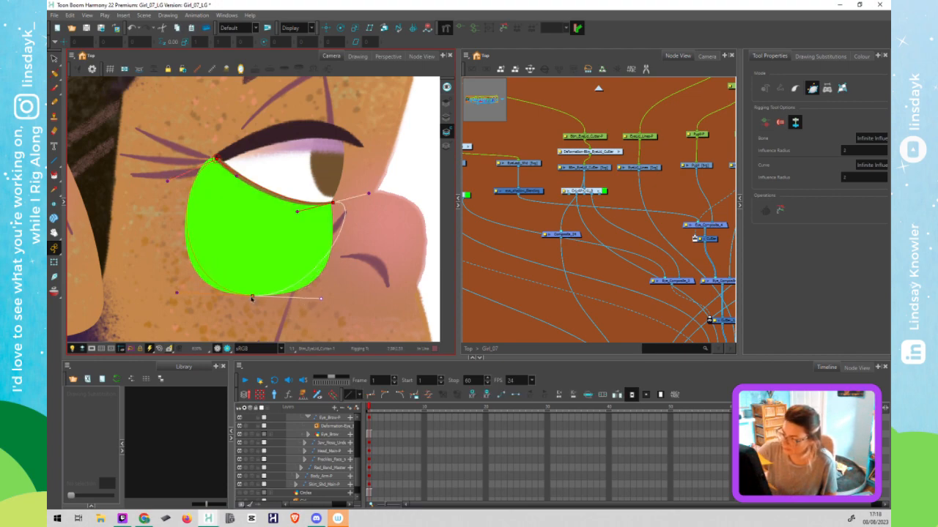
{"action": "left_click_drag", "start_coordinate": [249, 298], "coordinate": [244, 296]}
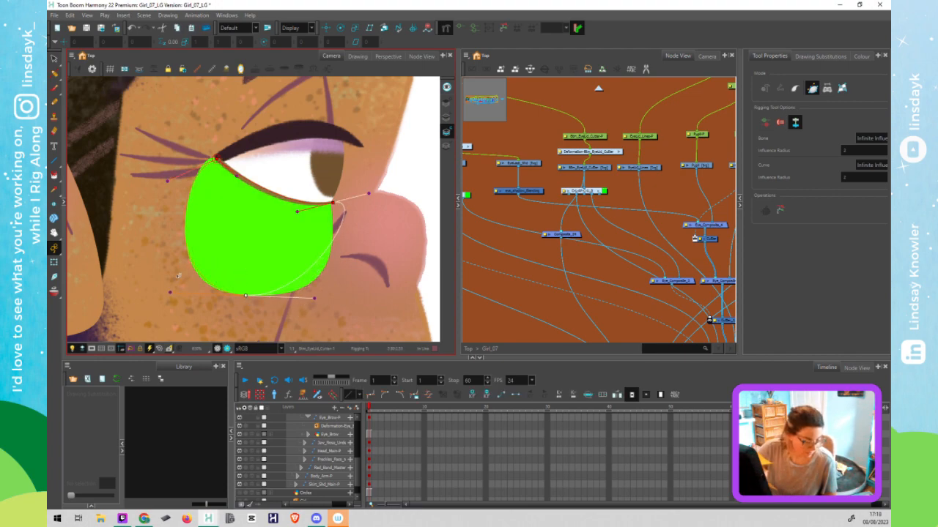
{"action": "left_click_drag", "start_coordinate": [171, 293], "coordinate": [161, 291]}
{"action": "left_click_drag", "start_coordinate": [314, 299], "coordinate": [336, 308]}
{"action": "left_click_drag", "start_coordinate": [369, 194], "coordinate": [336, 242]}
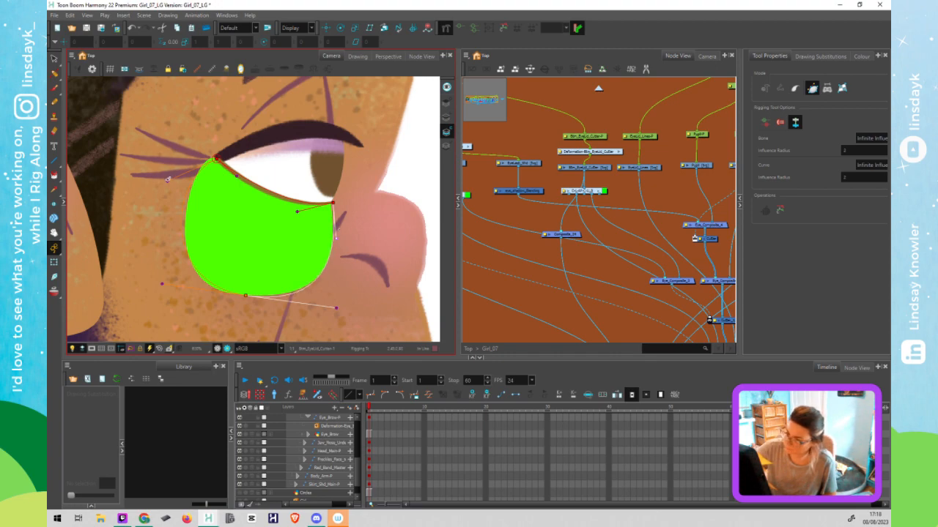
{"action": "left_click_drag", "start_coordinate": [173, 169], "coordinate": [179, 162]}
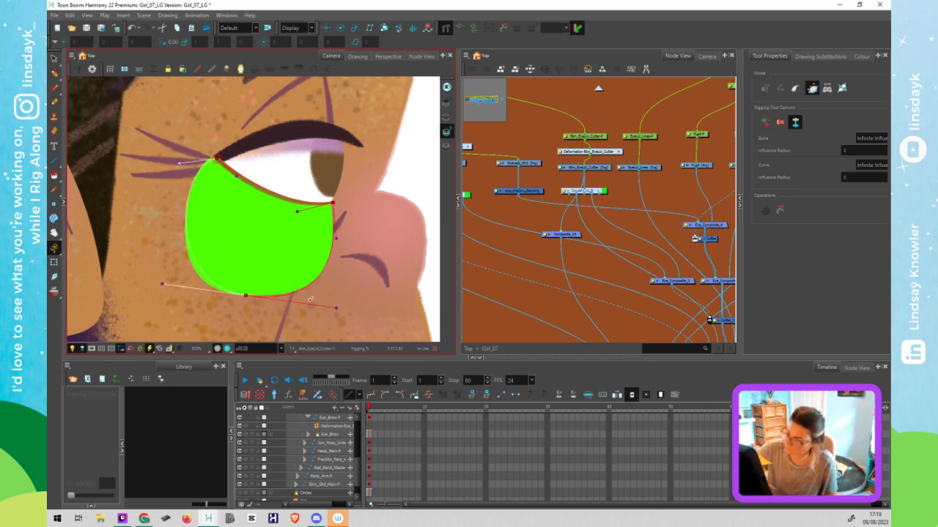
{"action": "left_click_drag", "start_coordinate": [337, 310], "coordinate": [336, 300]}
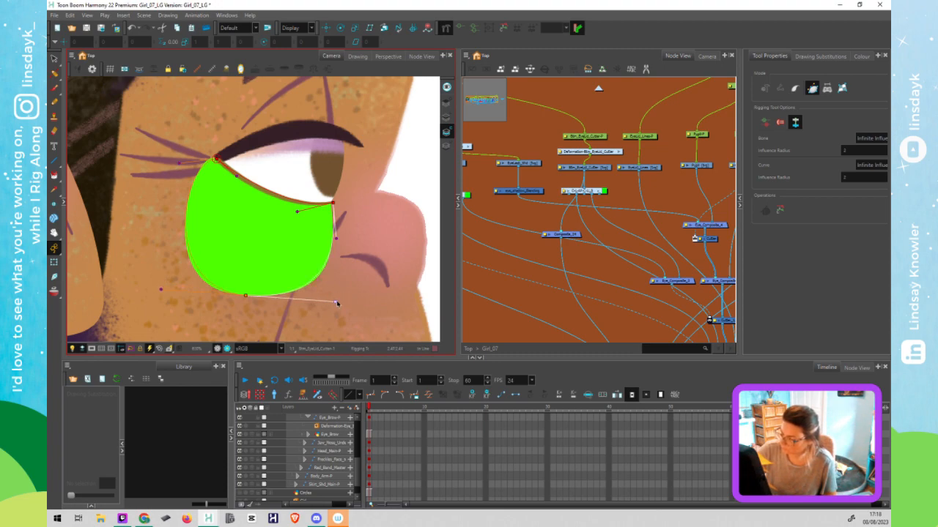
{"action": "left_click_drag", "start_coordinate": [337, 246], "coordinate": [338, 247]}
{"action": "mouse_move", "coordinate": [180, 164]}
{"action": "left_mouse_down"}
{"action": "mouse_move", "coordinate": [178, 187]}
{"action": "mouse_move", "coordinate": [177, 177]}
{"action": "left_mouse_up"}
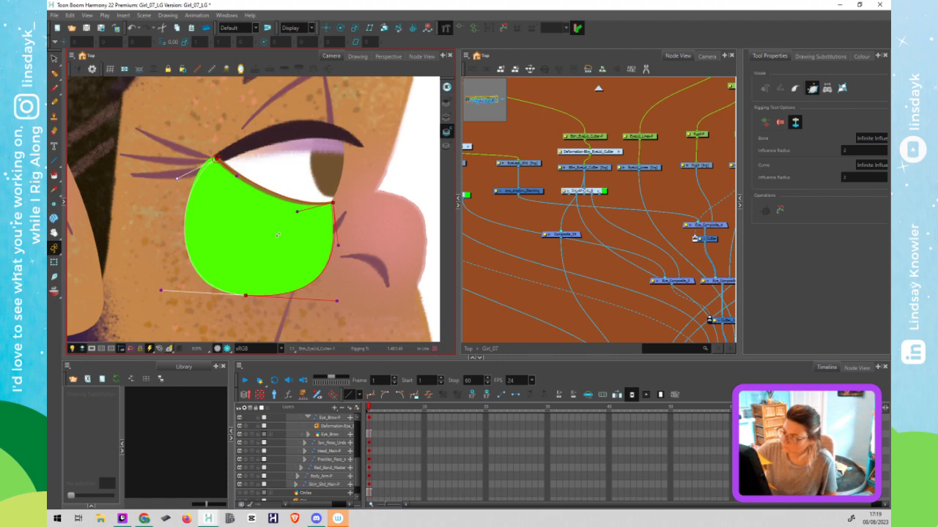
Test the bottom eyelid cutter deformer by moving its front corner point down, and undo the change
{"action": "key", "text": "shift+t"}
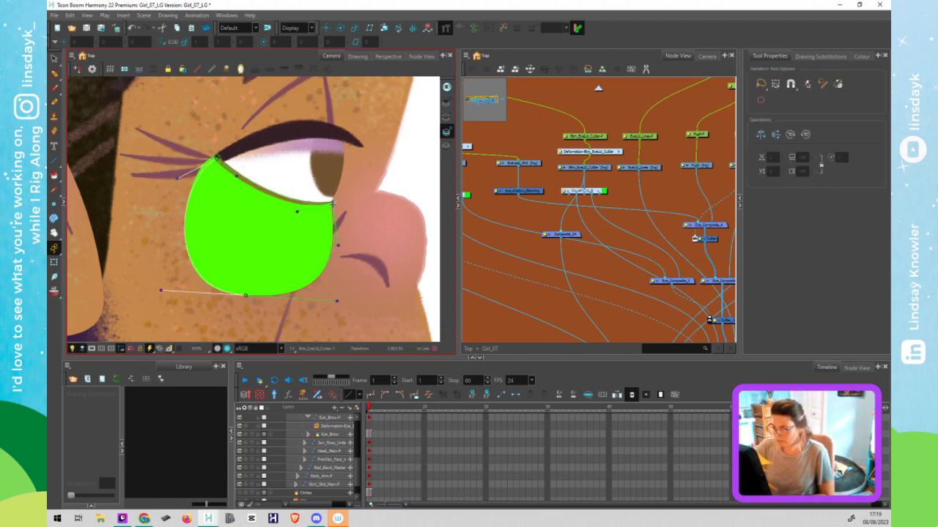
{"action": "left_click_drag", "start_coordinate": [332, 202], "coordinate": [329, 227]}
{"action": "key", "text": "ctrl+z"}
{"action": "key", "text": "ctrl+z"}
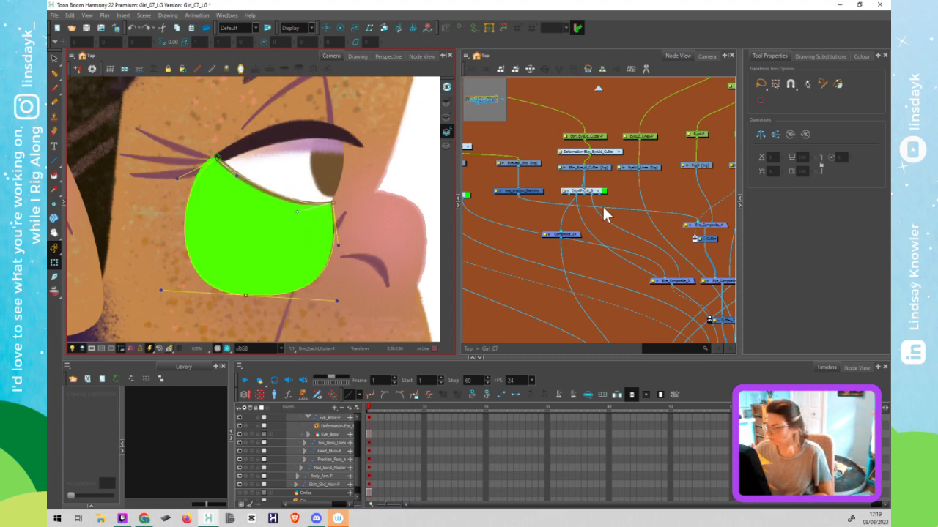
Disconnect Btm_EyeLid_Cutter from Composite_24, move the composite below the EyeLid_Lines drawing, and connect that drawing to it
{"action": "left_click_drag", "start_coordinate": [562, 231], "coordinate": [549, 211]}
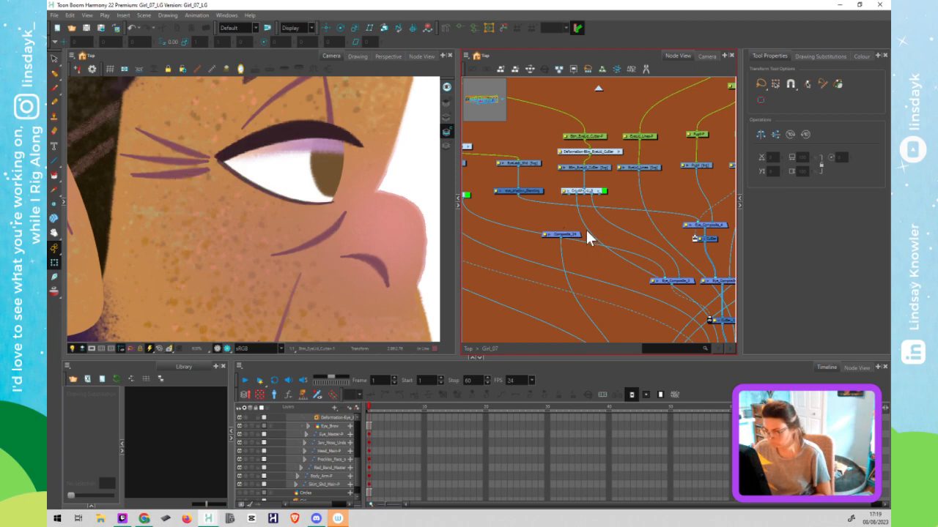
{"action": "scroll", "coordinate": [578, 234], "scroll_direction": "down", "scroll_amount": 2}
{"action": "left_click_drag", "start_coordinate": [576, 230], "coordinate": [639, 218]}
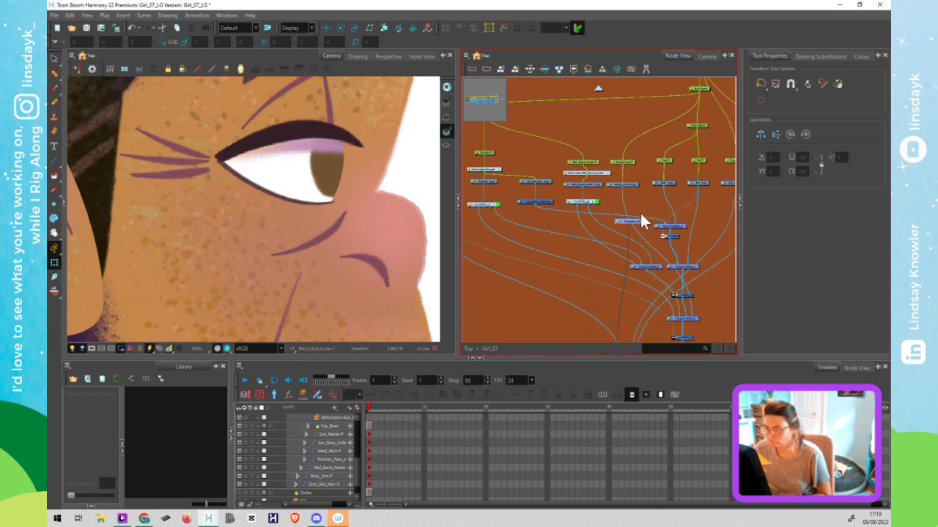
{"action": "left_click_drag", "start_coordinate": [640, 213], "coordinate": [555, 228]}
{"action": "scroll", "coordinate": [549, 193], "scroll_direction": "up", "scroll_amount": 2}
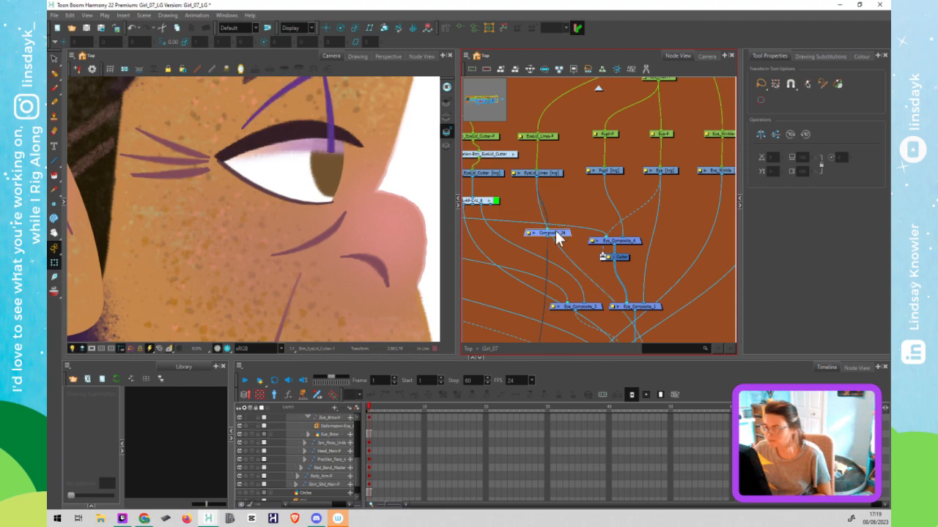
Check the eyelid lines in the camera view and disconnect the EyeLid_Lines drawing from Composite_24
{"action": "scroll", "coordinate": [379, 211], "scroll_direction": "down", "scroll_amount": 4}
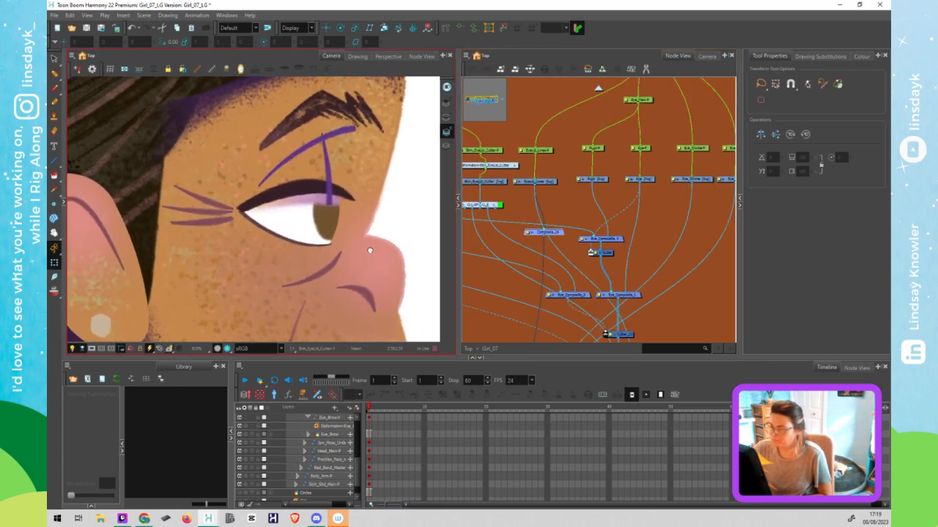
{"action": "left_click", "coordinate": [597, 225]}
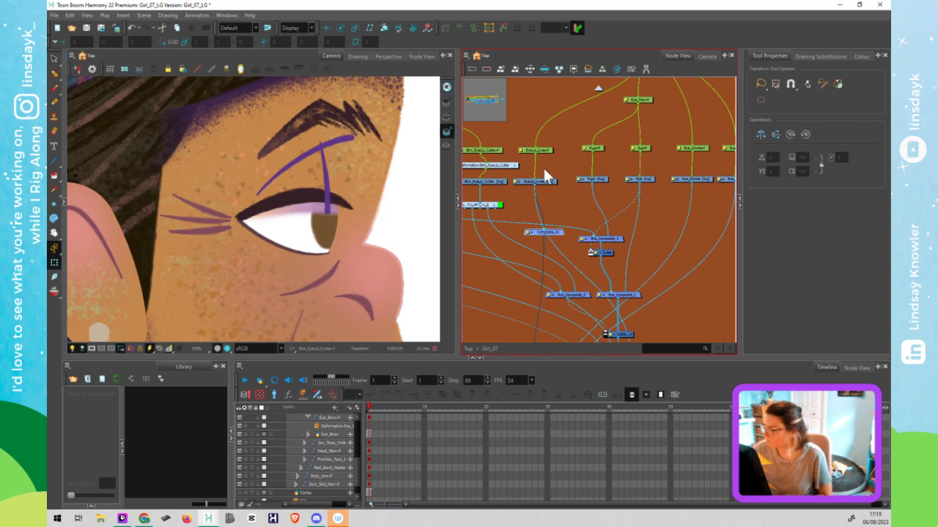
{"action": "scroll", "coordinate": [524, 179], "scroll_direction": "down", "scroll_amount": 2}
{"action": "scroll", "coordinate": [522, 175], "scroll_direction": "down", "scroll_amount": 2}
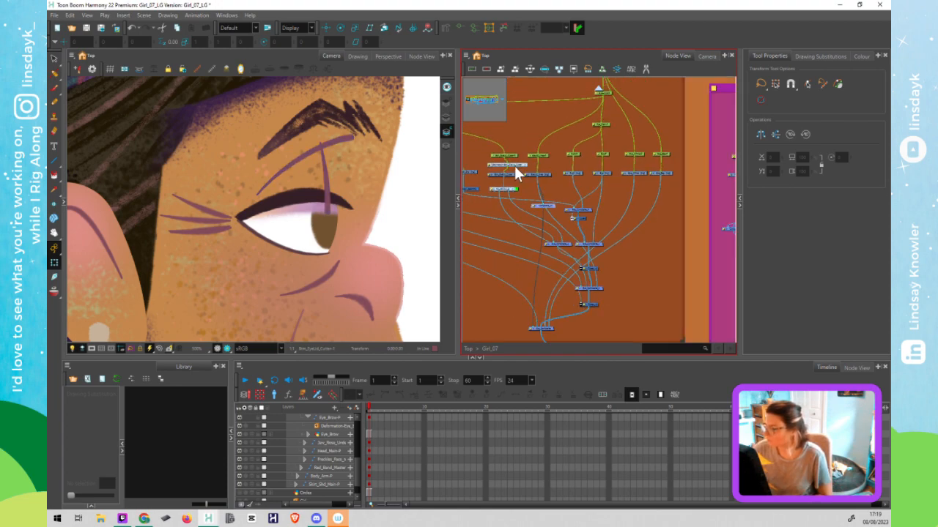
Nudge the bottom eyelid cutter and eyelash shadow node columns slightly left in the eye node network
{"action": "left_click_drag", "start_coordinate": [502, 208], "coordinate": [511, 225]}
{"action": "scroll", "coordinate": [562, 253], "scroll_direction": "down", "scroll_amount": 2}
{"action": "scroll", "coordinate": [598, 242], "scroll_direction": "up", "scroll_amount": 2}
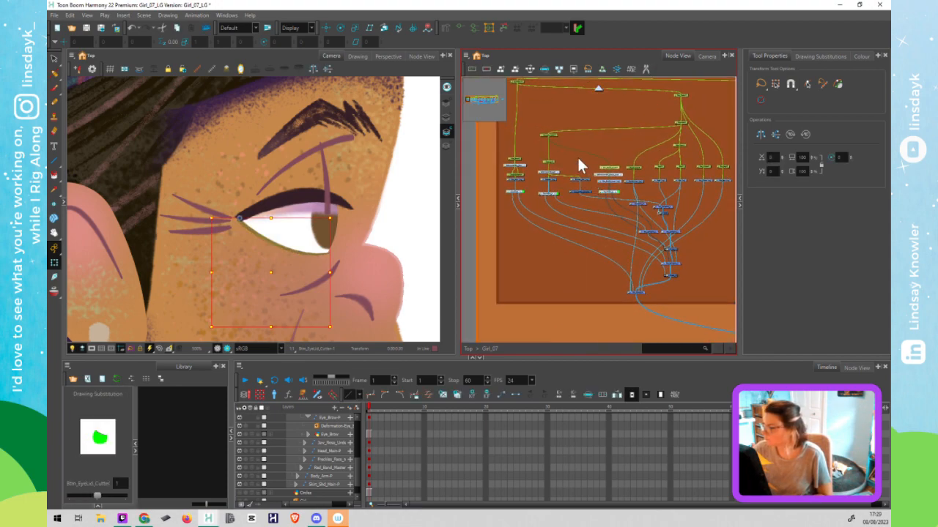
{"action": "key", "text": "ctrl+z"}
{"action": "key", "text": "ctrl+z"}
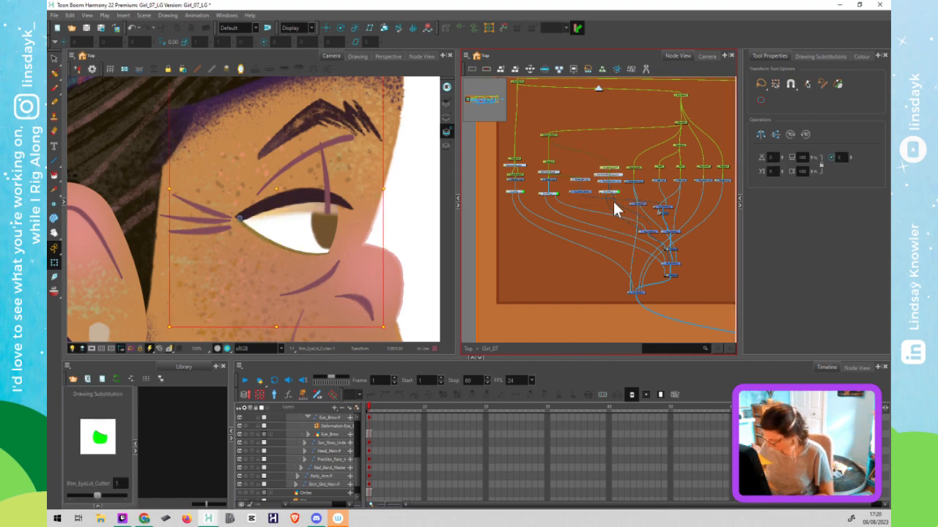
{"action": "key", "text": "Left"}
{"action": "key", "text": "Left"}
{"action": "key", "text": "Left"}
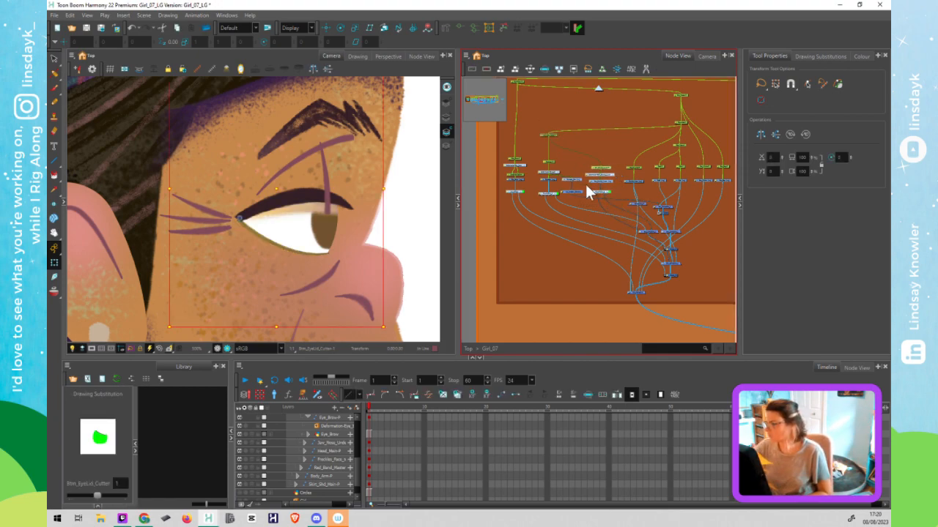
Nudge the eyelash, eyelash shadow and cutter node columns left together, and move Composite_24 left below the EyeLid_Lines drawing
{"action": "left_click_drag", "start_coordinate": [541, 117], "coordinate": [620, 230]}
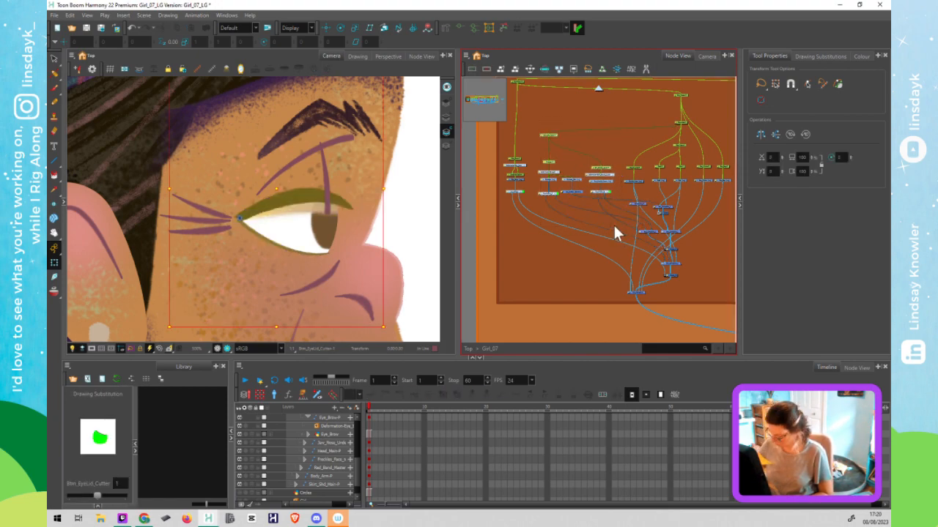
{"action": "key", "text": "Left"}
{"action": "key", "text": "Left"}
{"action": "key", "text": "Left"}
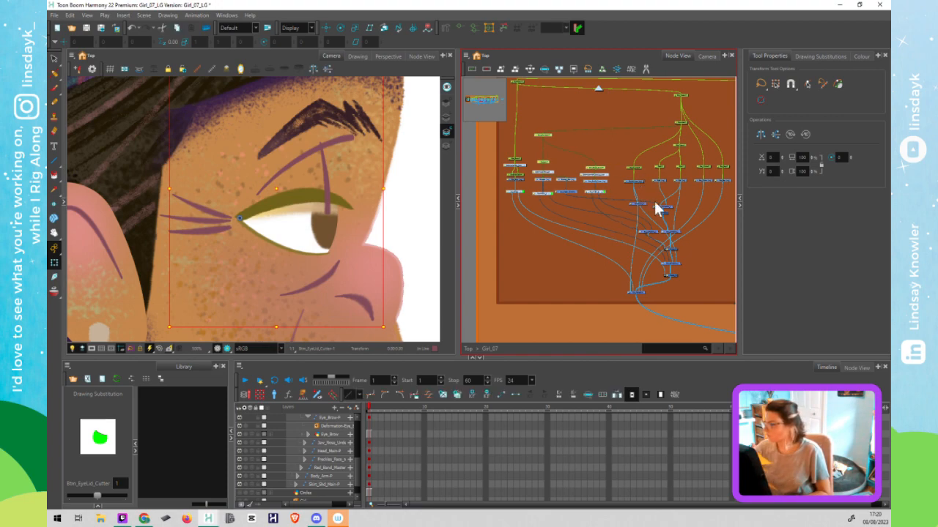
{"action": "scroll", "coordinate": [655, 210], "scroll_direction": "up", "scroll_amount": 2}
{"action": "scroll", "coordinate": [639, 225], "scroll_direction": "up", "scroll_amount": 1}
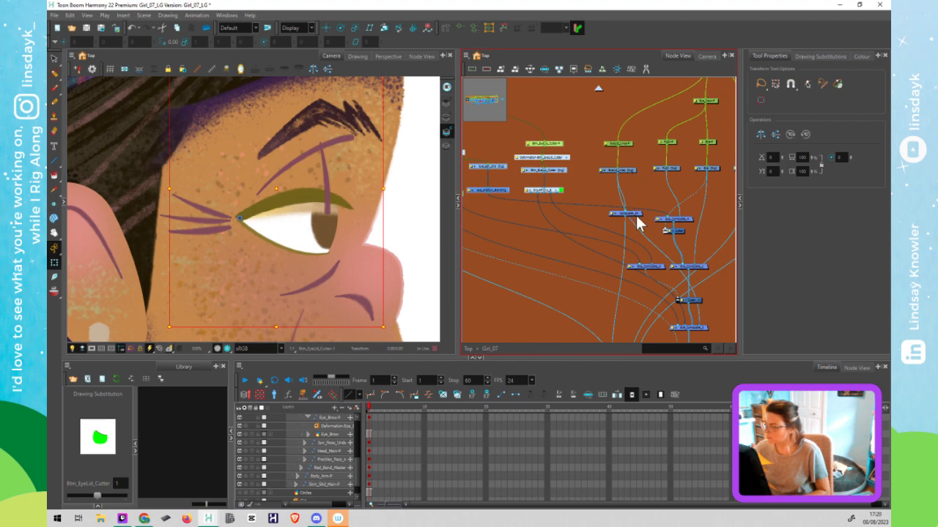
{"action": "left_click_drag", "start_coordinate": [639, 221], "coordinate": [613, 223]}
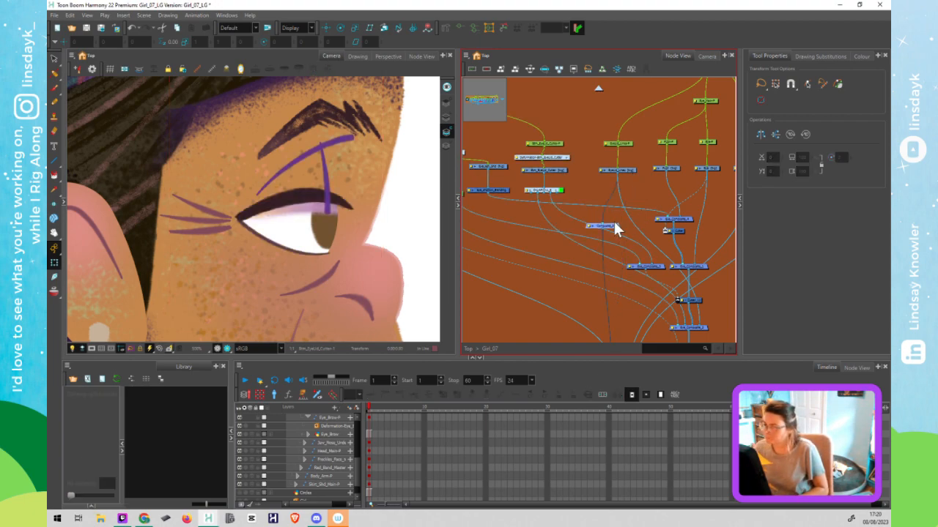
Save the scene and build a curve deformer on EyeLid_Lines along the crease, from its front end through the junction to its back end
{"action": "left_click", "coordinate": [632, 170]}
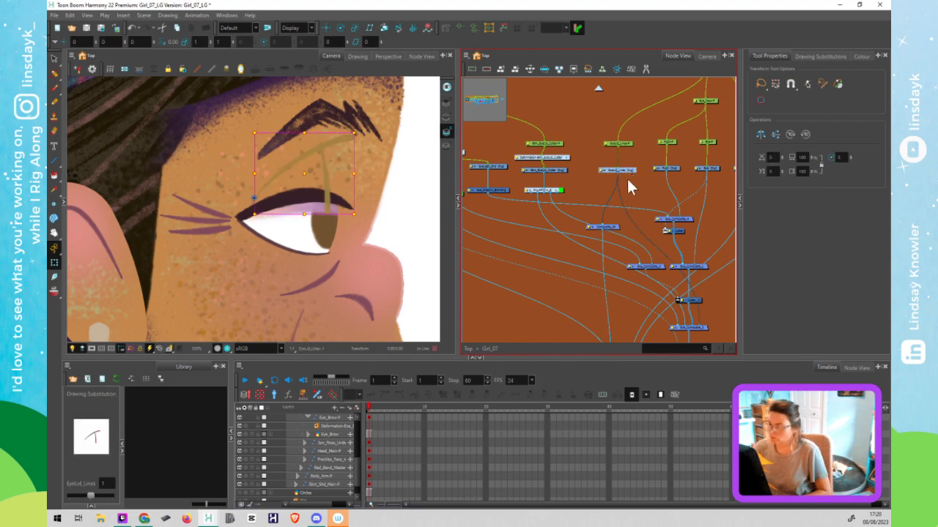
{"action": "left_click", "coordinate": [446, 26]}
{"action": "left_click", "coordinate": [318, 204]}
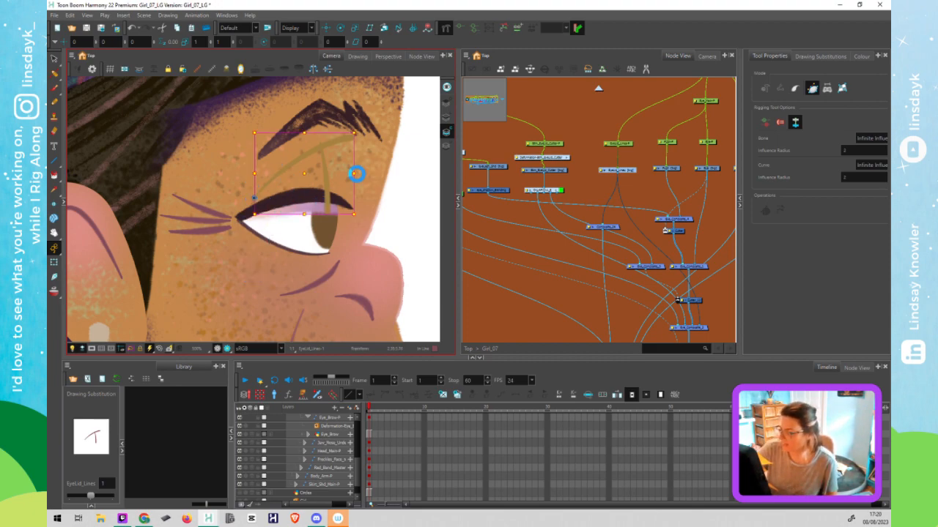
{"action": "key", "text": "ctrl+s"}
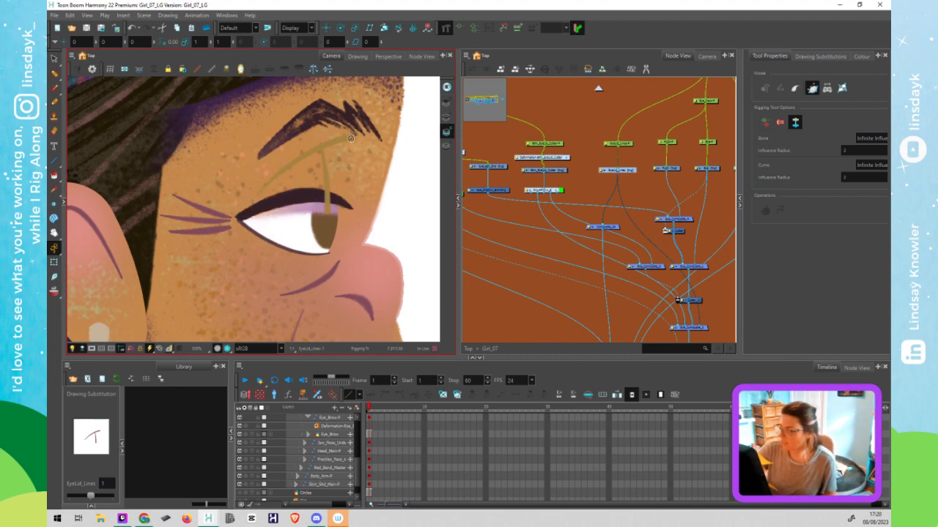
{"action": "scroll", "coordinate": [352, 136], "scroll_direction": "up", "scroll_amount": 3}
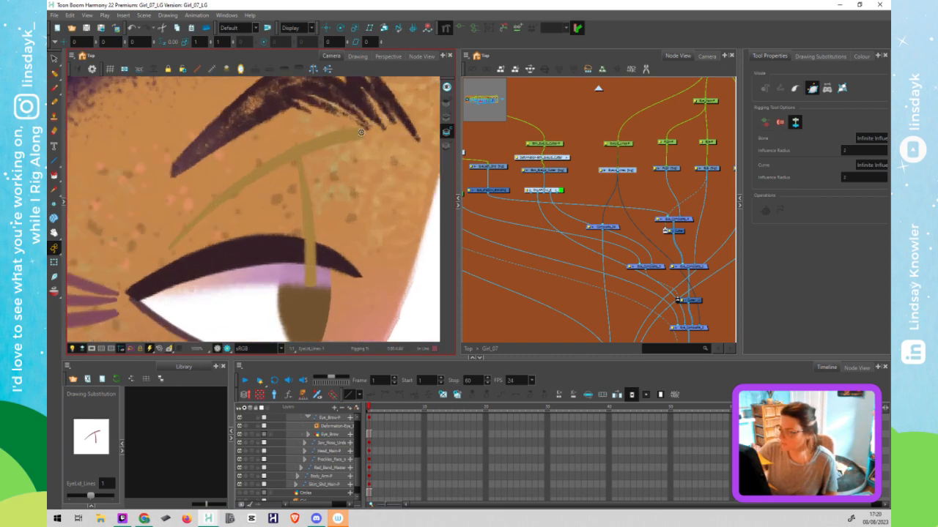
{"action": "left_click_drag", "start_coordinate": [362, 133], "coordinate": [299, 151]}
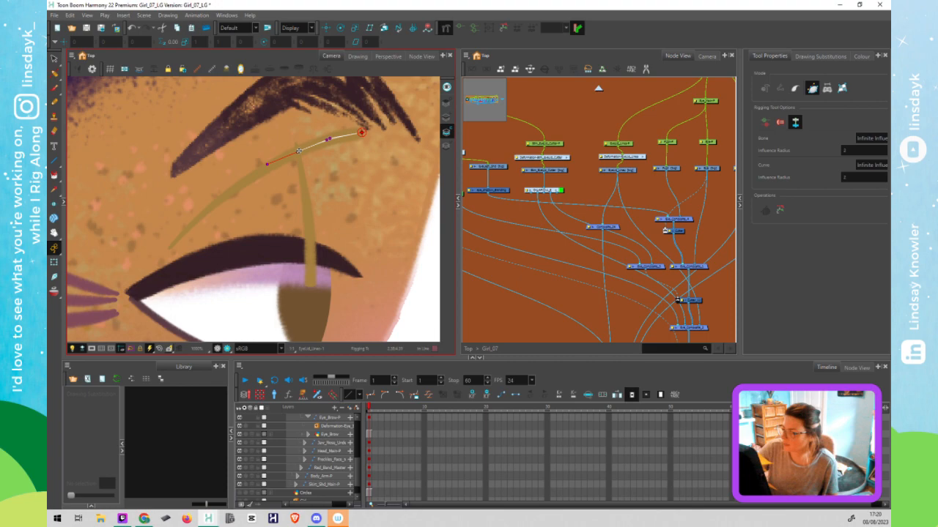
{"action": "left_click_drag", "start_coordinate": [168, 249], "coordinate": [197, 214]}
Branch a second deformer curve from the crease junction down the vertical line to its lower end
{"action": "left_click", "coordinate": [298, 153]}
{"action": "left_click", "coordinate": [285, 154]}
{"action": "left_click_drag", "start_coordinate": [300, 168], "coordinate": [306, 182]}
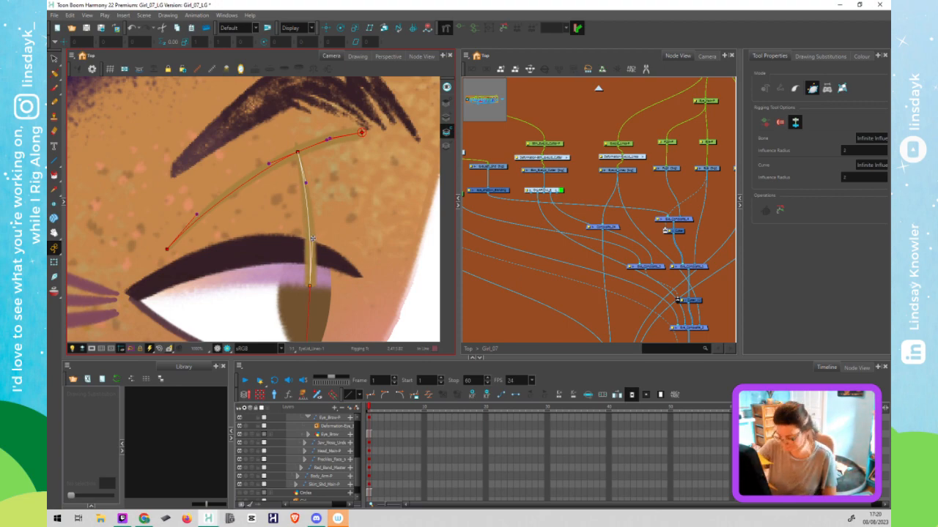
Test the EyeLid_Lines deformer by moving its lower, back and junction points, and undo the changes
{"action": "key", "text": "shift+t"}
{"action": "mouse_move", "coordinate": [309, 285]}
{"action": "left_mouse_down"}
{"action": "mouse_move", "coordinate": [330, 252]}
{"action": "mouse_move", "coordinate": [311, 241]}
{"action": "mouse_move", "coordinate": [285, 258]}
{"action": "mouse_move", "coordinate": [299, 280]}
{"action": "left_mouse_up"}
{"action": "key", "text": "ctrl+z"}
{"action": "mouse_move", "coordinate": [167, 248]}
{"action": "left_mouse_down"}
{"action": "mouse_move", "coordinate": [144, 222]}
{"action": "mouse_move", "coordinate": [169, 206]}
{"action": "mouse_move", "coordinate": [204, 230]}
{"action": "mouse_move", "coordinate": [170, 239]}
{"action": "left_mouse_up"}
{"action": "left_click_drag", "start_coordinate": [207, 222], "coordinate": [205, 225]}
{"action": "key", "text": "ctrl+z"}
{"action": "mouse_move", "coordinate": [297, 151]}
{"action": "left_mouse_down"}
{"action": "mouse_move", "coordinate": [289, 135]}
{"action": "mouse_move", "coordinate": [306, 149]}
{"action": "left_mouse_up"}
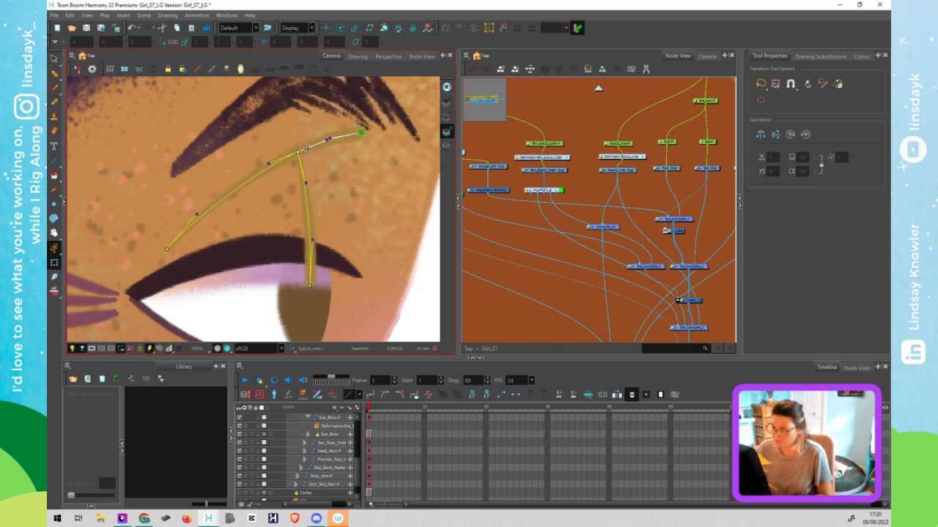
{"action": "scroll", "coordinate": [367, 237], "scroll_direction": "down", "scroll_amount": 4}
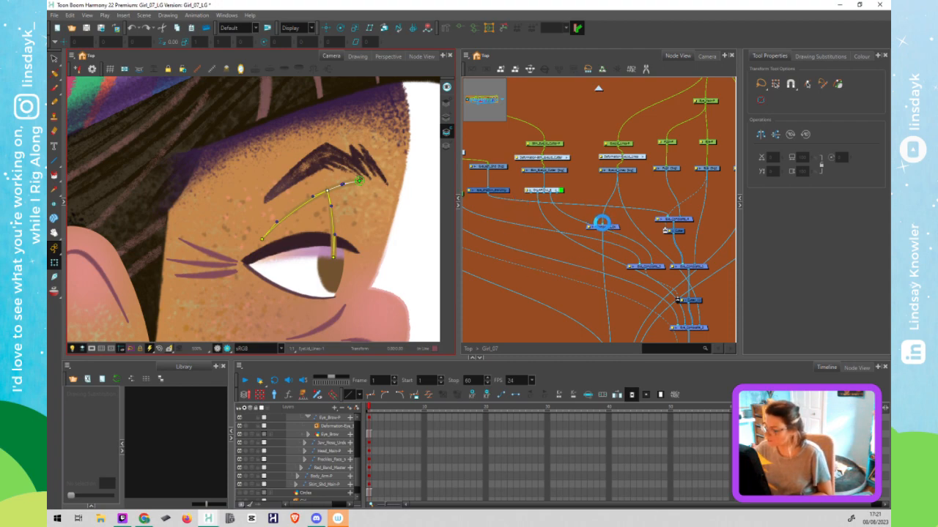
Disconnect the EyeLid_Lines drawing from Composite_24 and connect the Eye drawing to that composite
{"action": "left_click", "coordinate": [600, 198]}
{"action": "mouse_move", "coordinate": [613, 194]}
{"action": "left_mouse_down"}
{"action": "mouse_move", "coordinate": [610, 156]}
{"action": "mouse_move", "coordinate": [644, 203]}
{"action": "left_mouse_up"}
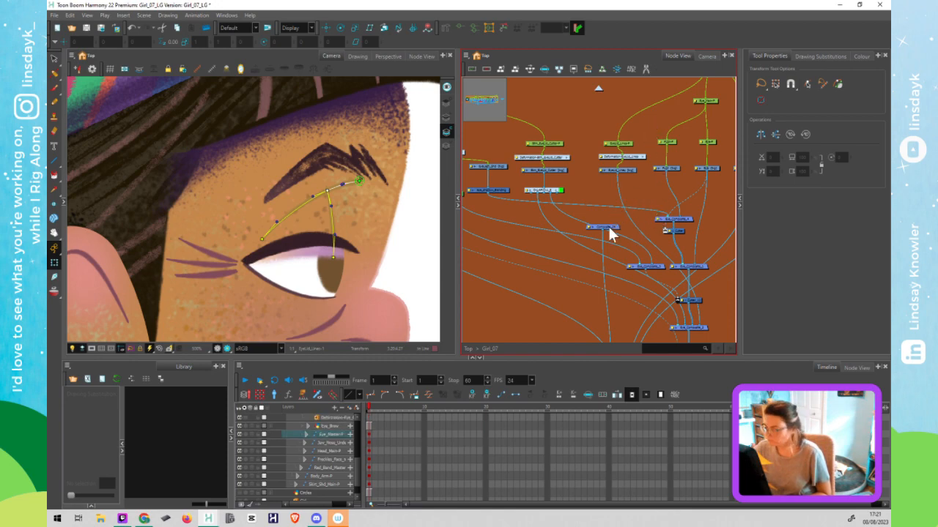
{"action": "left_click", "coordinate": [630, 159]}
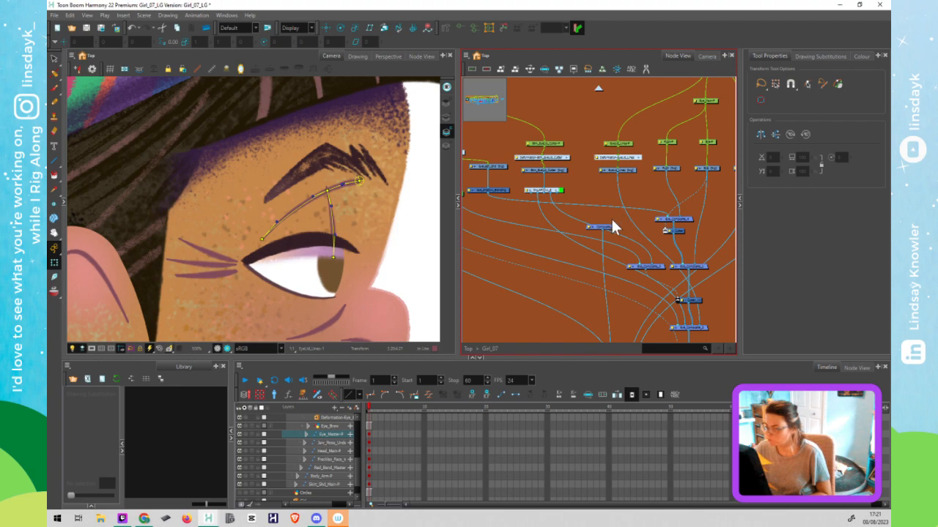
{"action": "left_click_drag", "start_coordinate": [708, 173], "coordinate": [605, 223]}
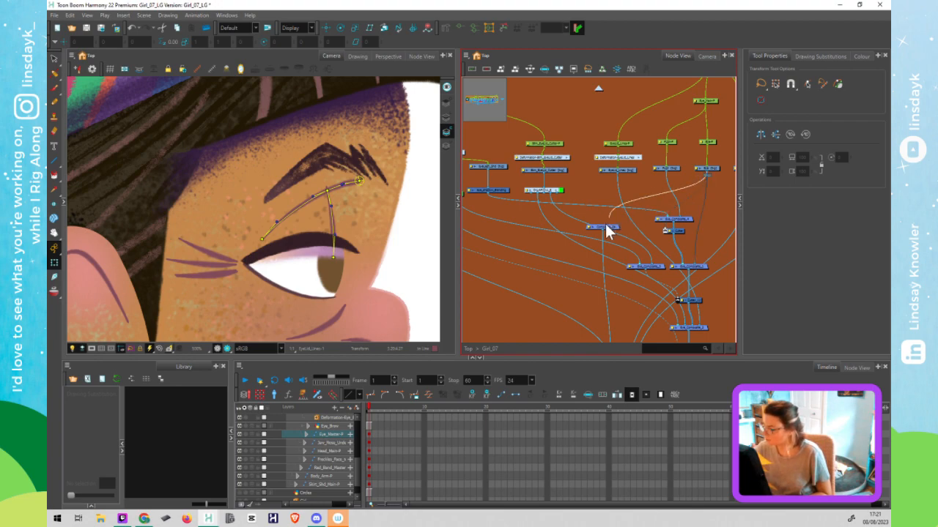
Build a closed curve deformer around the white Eye shape, starting at its lowest point and passing through the back, top and front
{"action": "left_click", "coordinate": [711, 170]}
{"action": "left_click", "coordinate": [444, 28]}
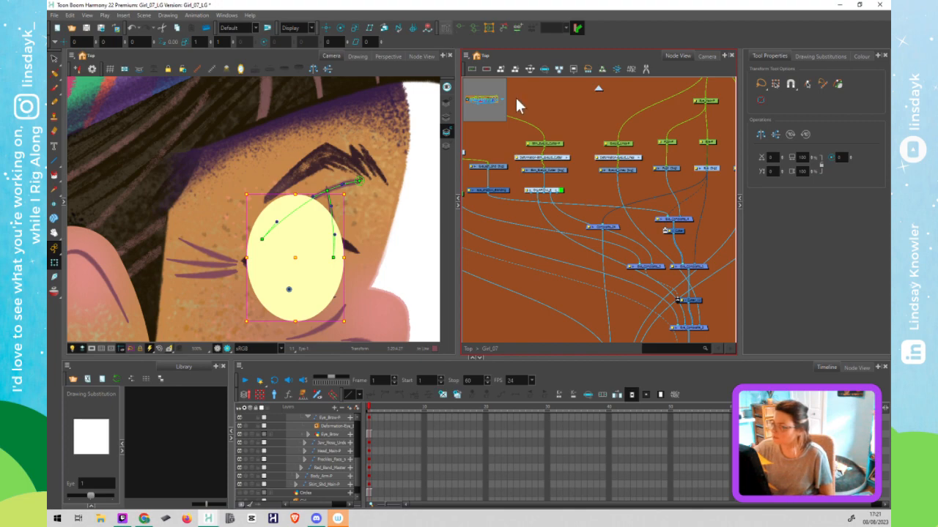
{"action": "left_click", "coordinate": [295, 321]}
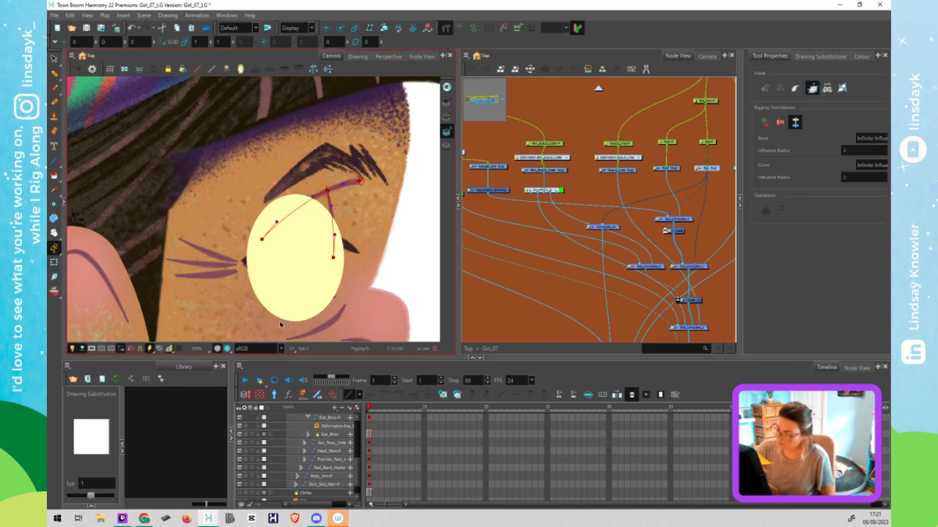
{"action": "left_click", "coordinate": [247, 266]}
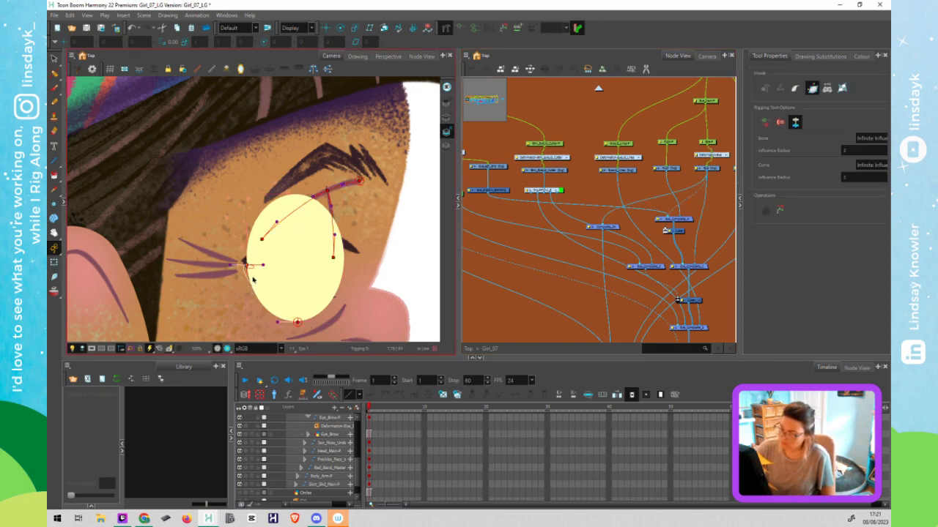
{"action": "left_click_drag", "start_coordinate": [252, 280], "coordinate": [251, 292]}
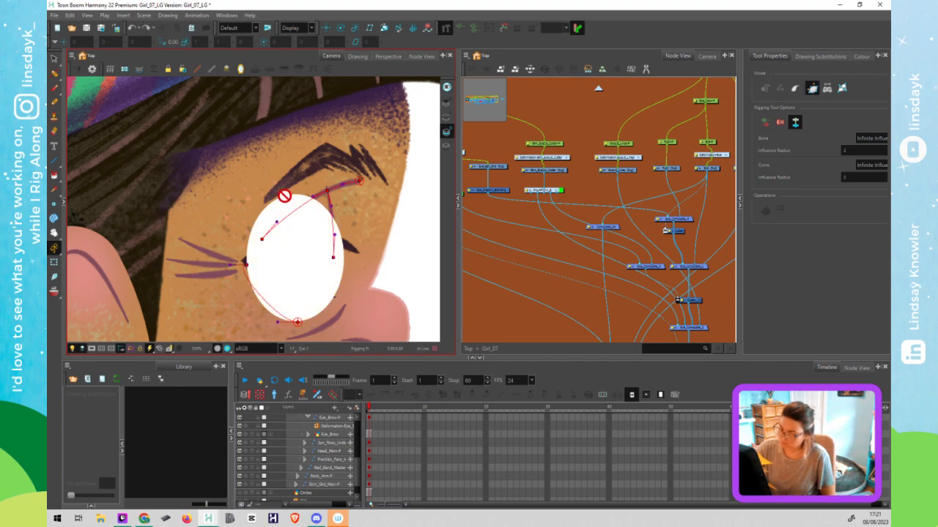
{"action": "left_click", "coordinate": [246, 265]}
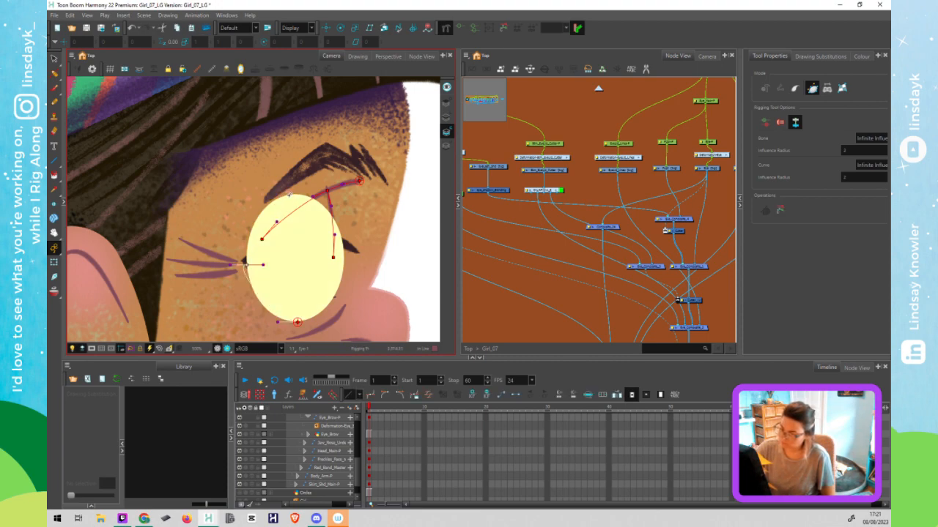
{"action": "left_click", "coordinate": [290, 194]}
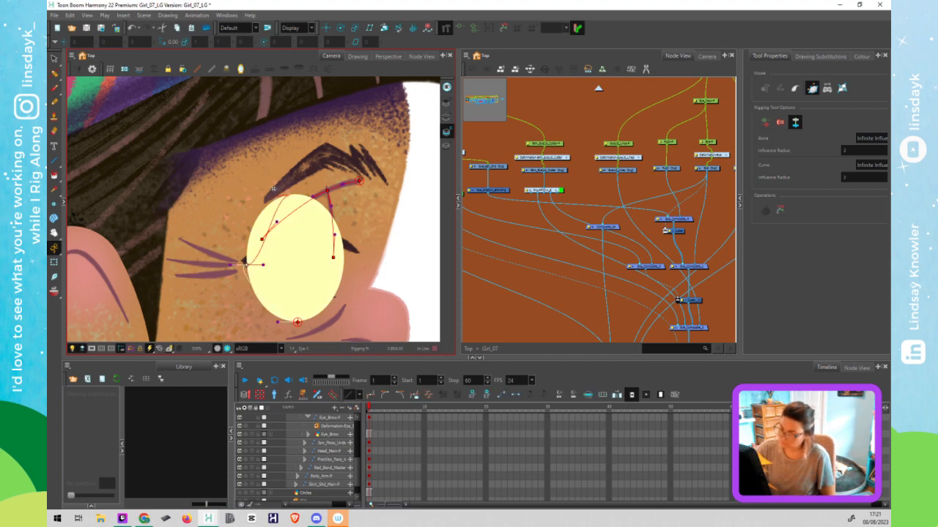
{"action": "left_click", "coordinate": [298, 322]}
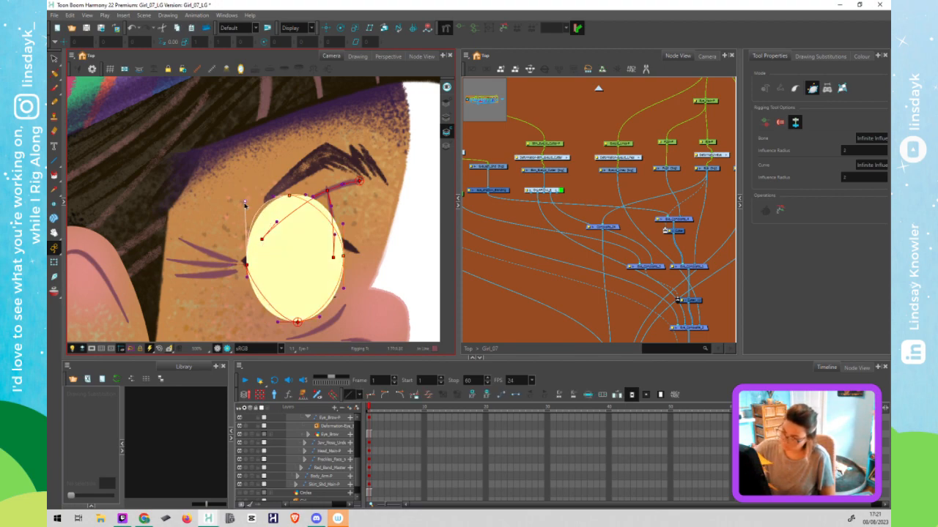
Adjust the back, top and bottom handles of the Eye deformer and shift its top point to follow the oval outline
{"action": "left_click_drag", "start_coordinate": [248, 214], "coordinate": [244, 226]}
{"action": "left_click_drag", "start_coordinate": [247, 292], "coordinate": [249, 305]}
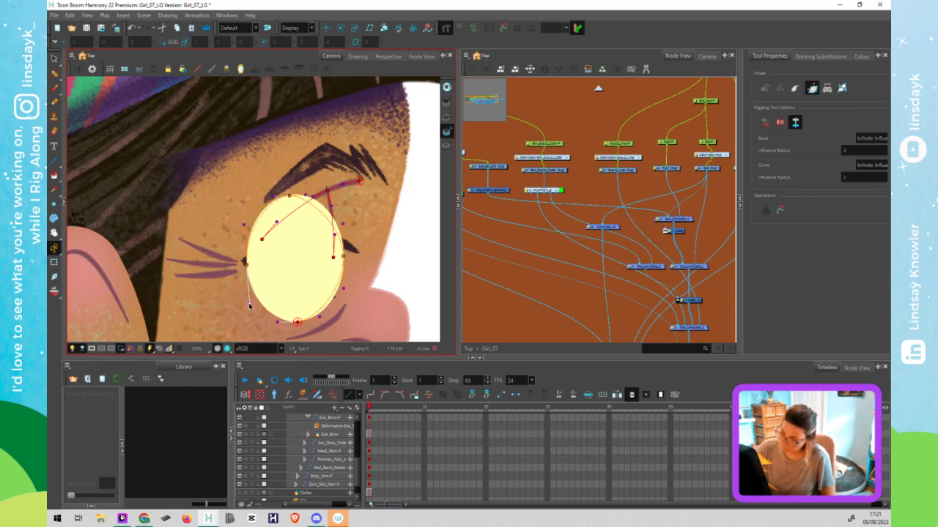
{"action": "mouse_move", "coordinate": [307, 196]}
{"action": "left_mouse_down"}
{"action": "mouse_move", "coordinate": [321, 195]}
{"action": "mouse_move", "coordinate": [297, 196]}
{"action": "left_mouse_up"}
{"action": "left_click_drag", "start_coordinate": [264, 198], "coordinate": [269, 195]}
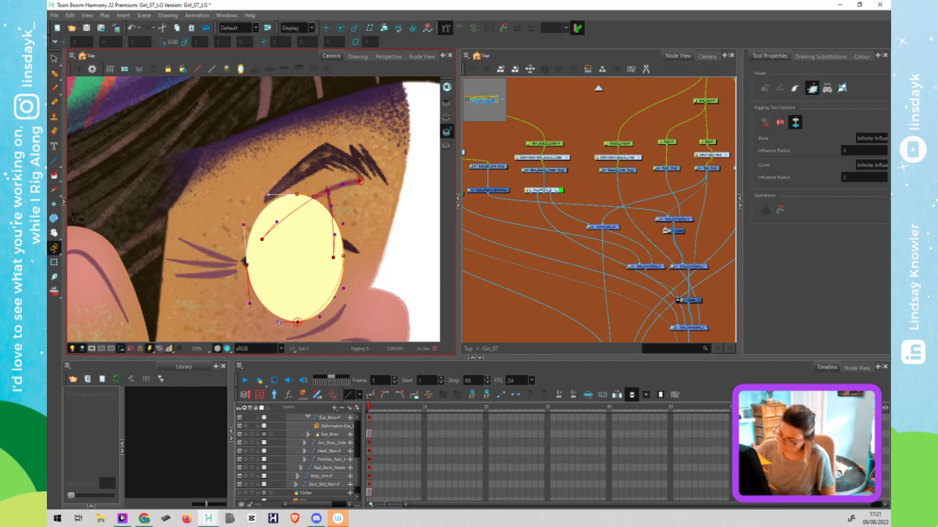
{"action": "left_click_drag", "start_coordinate": [276, 323], "coordinate": [271, 324]}
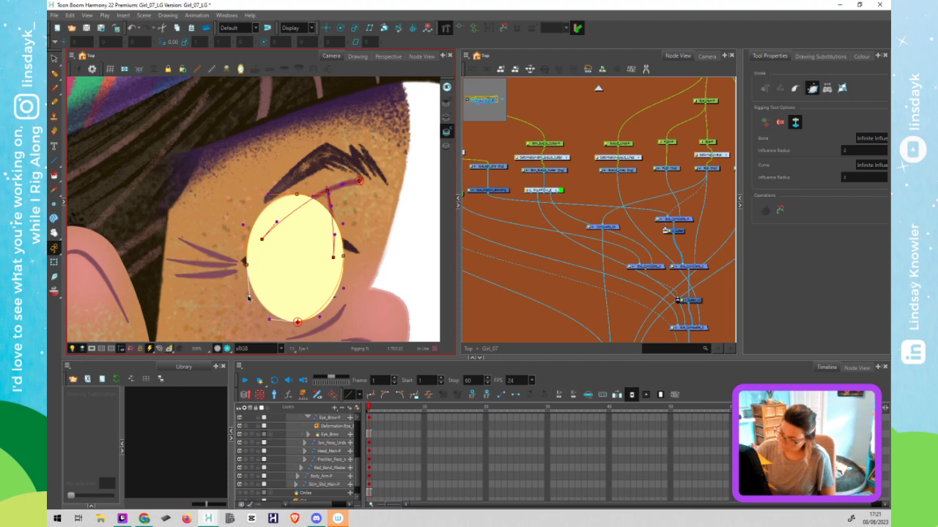
Refine the Eye deformer's bottom front handle, front point, and top point with its handle to match the oval's front edge
{"action": "left_click_drag", "start_coordinate": [320, 318], "coordinate": [327, 318]}
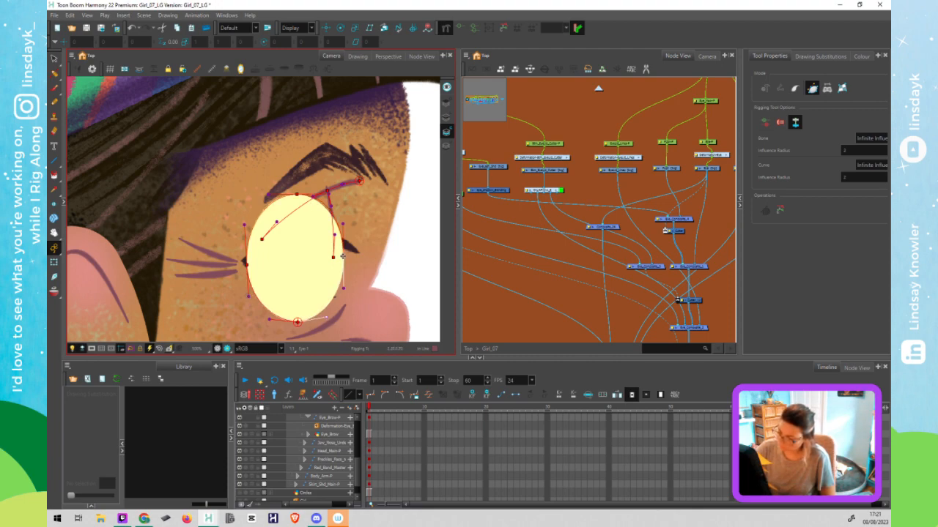
{"action": "left_click_drag", "start_coordinate": [343, 257], "coordinate": [344, 259]}
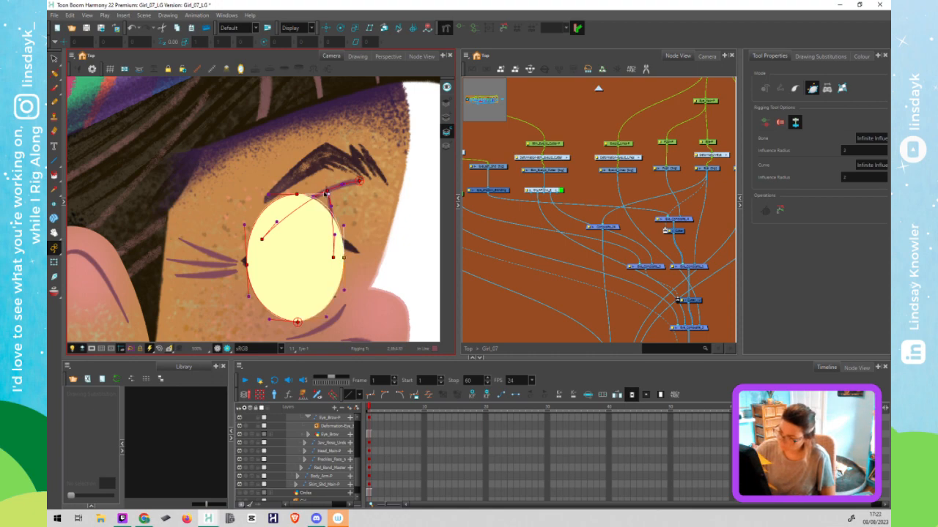
{"action": "left_click", "coordinate": [299, 196]}
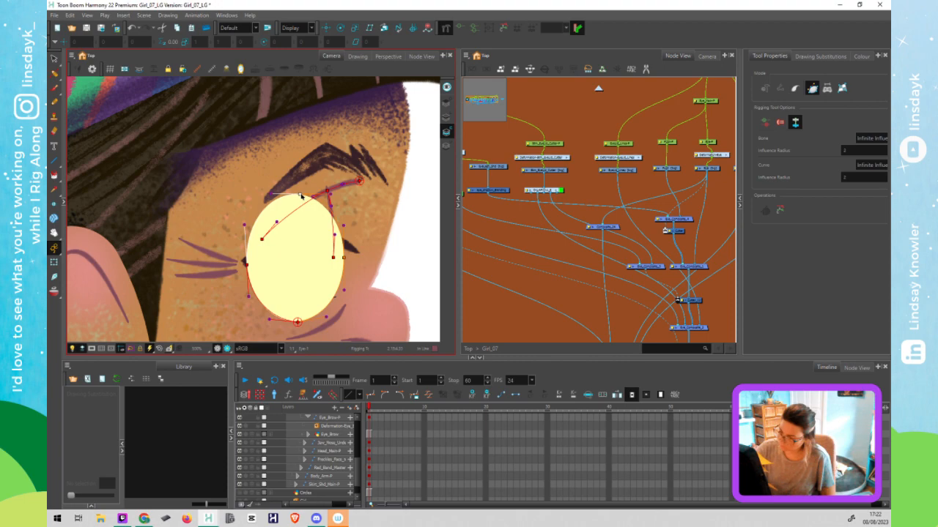
{"action": "left_click_drag", "start_coordinate": [330, 194], "coordinate": [323, 196]}
{"action": "left_click", "coordinate": [299, 195]}
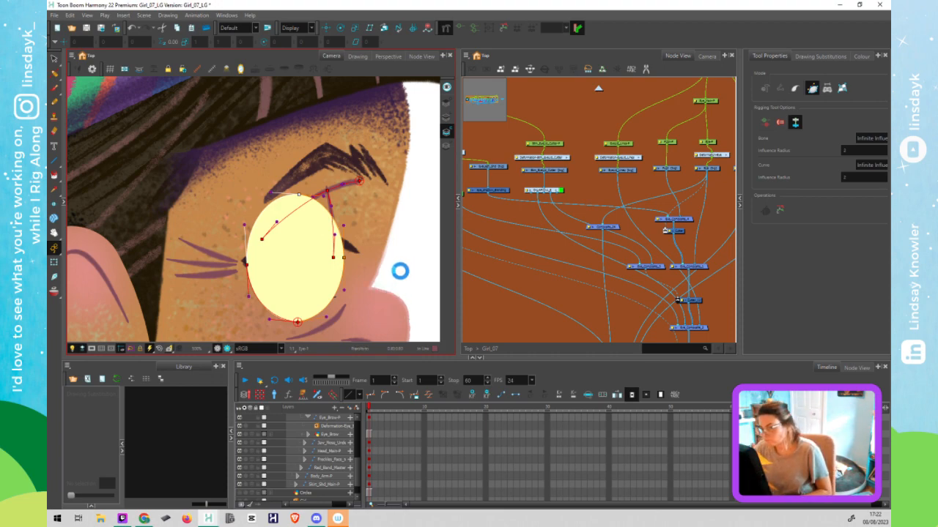
Align the Eye drawing's deformation node between its peg and drawing in the node network
{"action": "left_click", "coordinate": [574, 187]}
{"action": "left_click", "coordinate": [561, 164]}
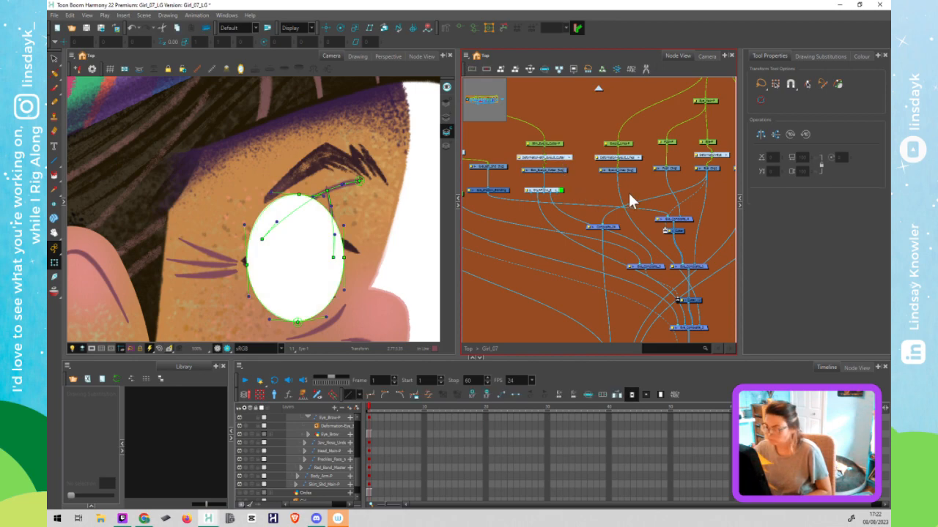
{"action": "left_click_drag", "start_coordinate": [629, 182], "coordinate": [516, 182]}
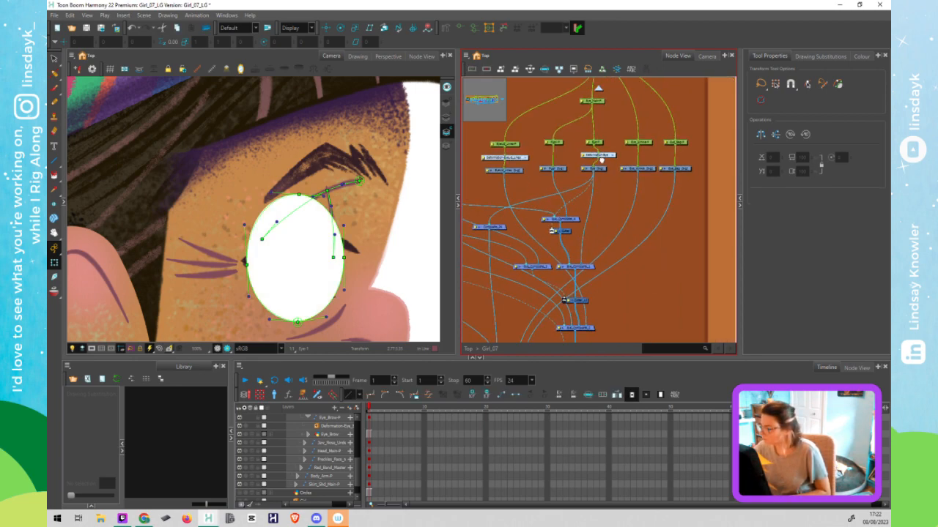
{"action": "left_click_drag", "start_coordinate": [603, 156], "coordinate": [598, 156]}
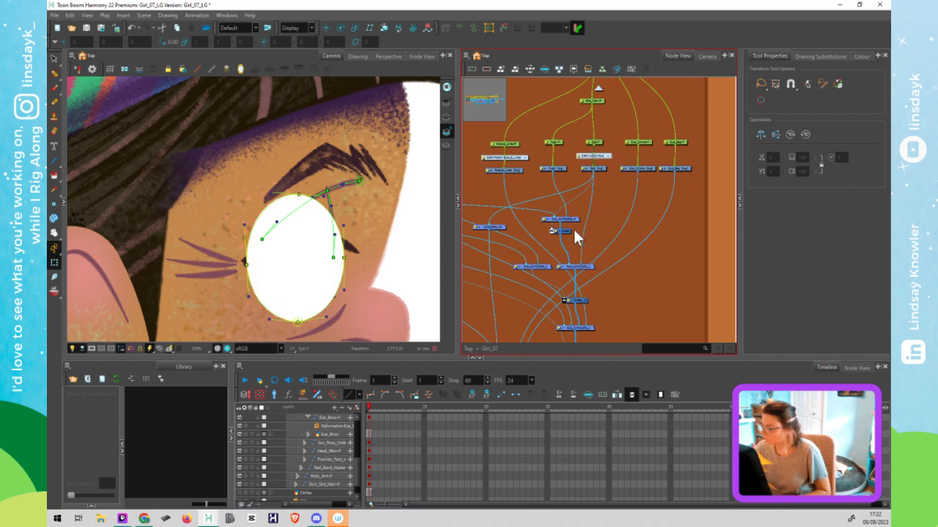
Move the spare composite node clear of the eye branches and disconnect its input from the Eye drawing
{"action": "mouse_move", "coordinate": [508, 228]}
{"action": "left_mouse_down"}
{"action": "mouse_move", "coordinate": [688, 235]}
{"action": "mouse_move", "coordinate": [689, 243]}
{"action": "mouse_move", "coordinate": [678, 238]}
{"action": "left_mouse_up"}
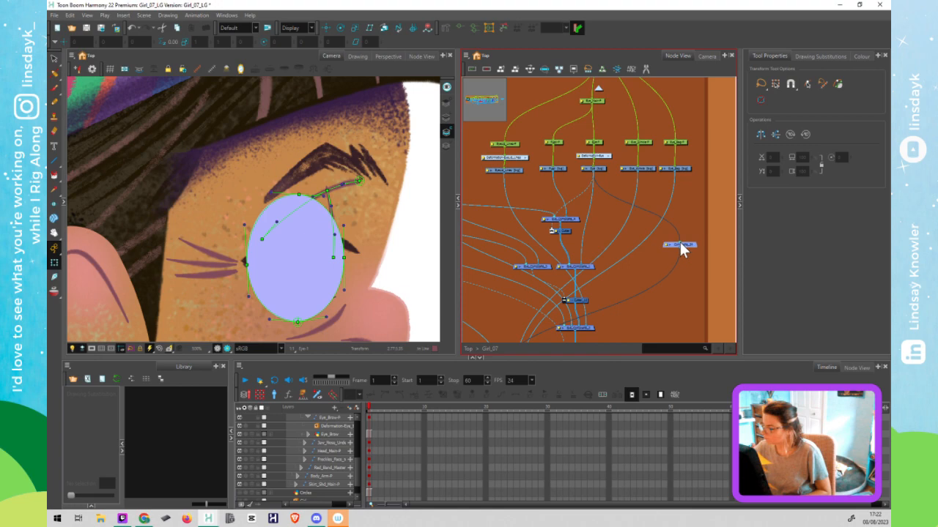
{"action": "left_click", "coordinate": [642, 214]}
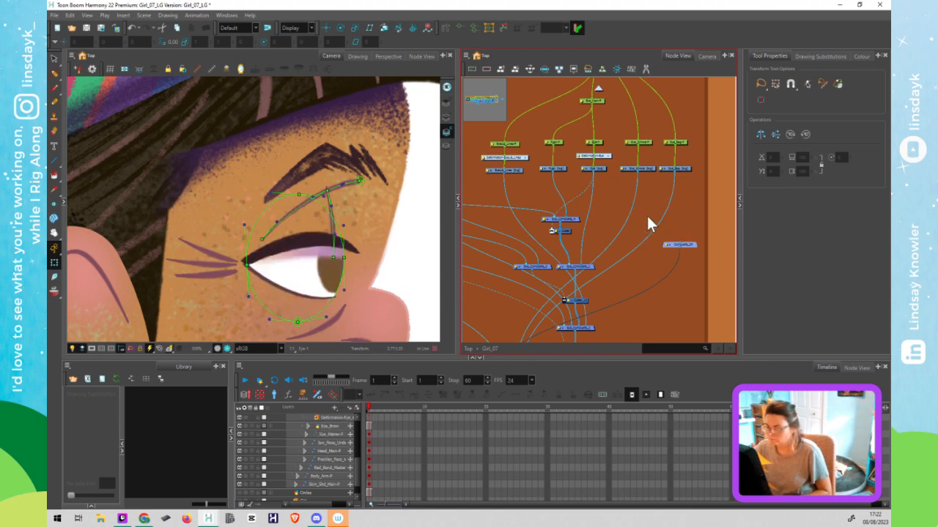
{"action": "left_click", "coordinate": [662, 216]}
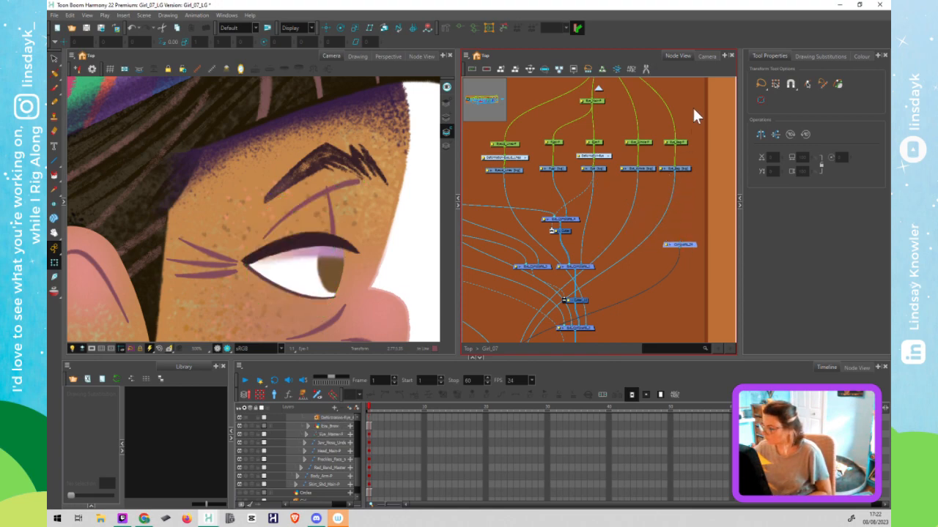
Build a curve deformer on the Eye_Bag drawing, running along the under-eye line from its front end to its back end
{"action": "left_click", "coordinate": [682, 168]}
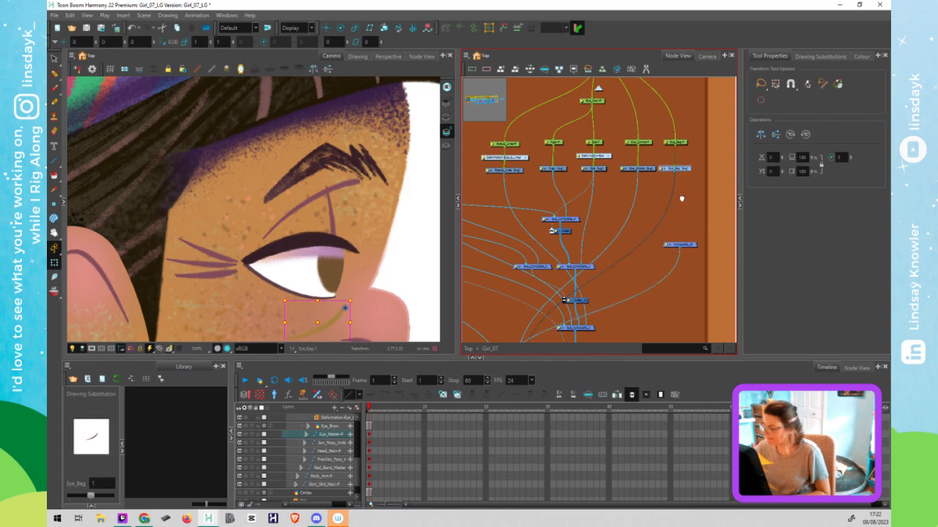
{"action": "left_click_drag", "start_coordinate": [681, 198], "coordinate": [689, 176]}
{"action": "mouse_move", "coordinate": [383, 288]}
{"action": "left_mouse_down"}
{"action": "mouse_move", "coordinate": [382, 247]}
{"action": "mouse_move", "coordinate": [385, 261]}
{"action": "mouse_move", "coordinate": [389, 239]}
{"action": "left_mouse_up"}
{"action": "scroll", "coordinate": [392, 257], "scroll_direction": "down", "scroll_amount": 1}
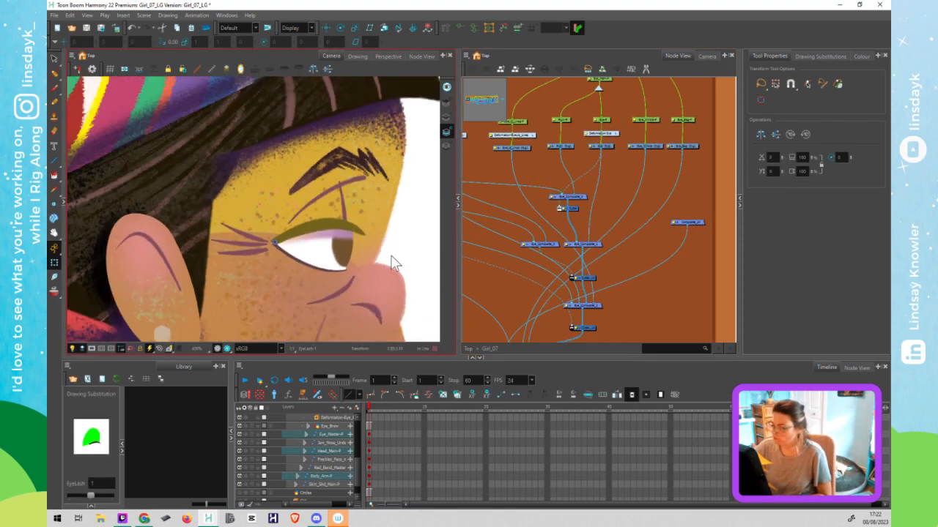
{"action": "left_click", "coordinate": [400, 241]}
{"action": "left_click", "coordinate": [688, 146]}
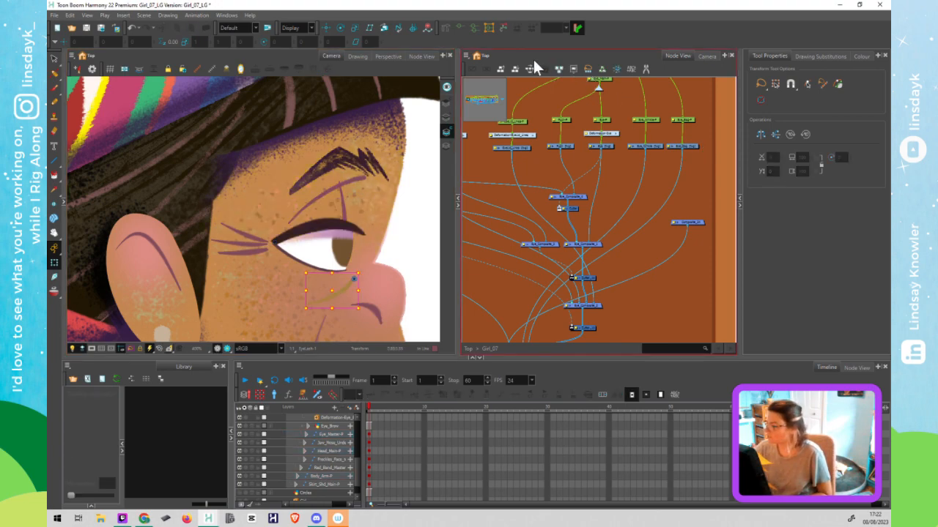
{"action": "left_click", "coordinate": [446, 28]}
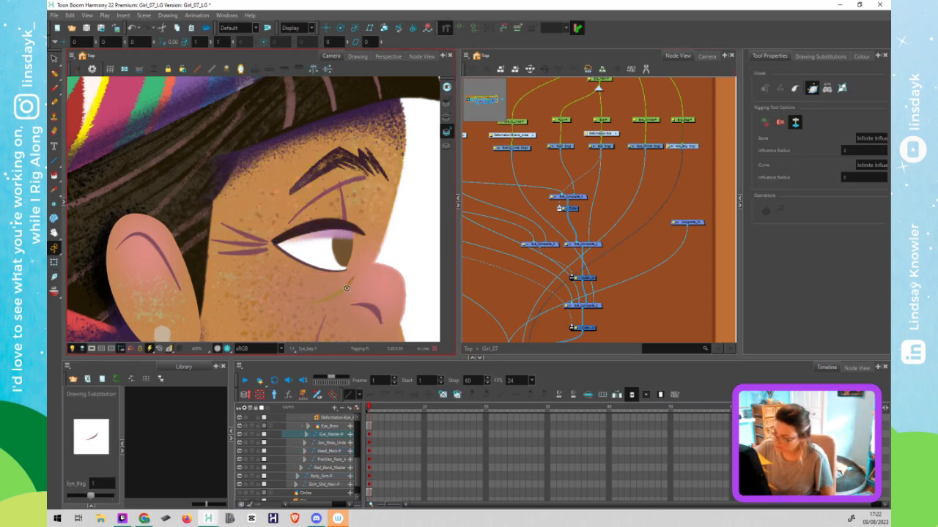
{"action": "left_click_drag", "start_coordinate": [308, 308], "coordinate": [337, 299]}
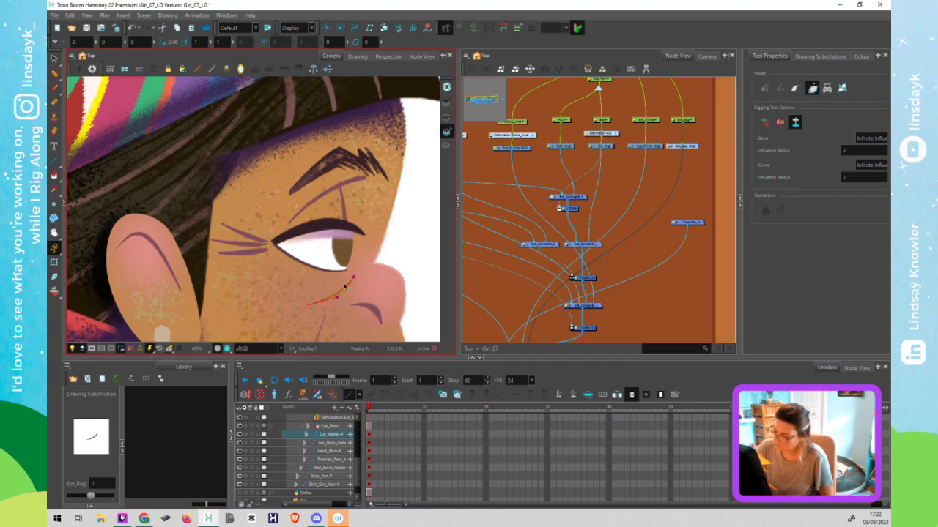
Build a curve deformer on the Eye_Wrinkle drawing from the back corner of the eye to the wrinkles' far end, and adjust its handle
{"action": "left_click", "coordinate": [649, 145]}
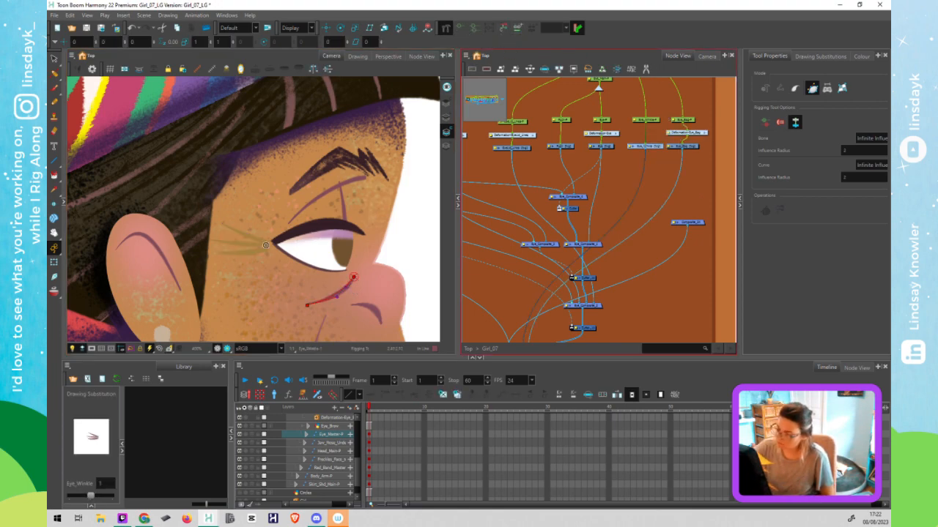
{"action": "left_click_drag", "start_coordinate": [214, 235], "coordinate": [267, 245]}
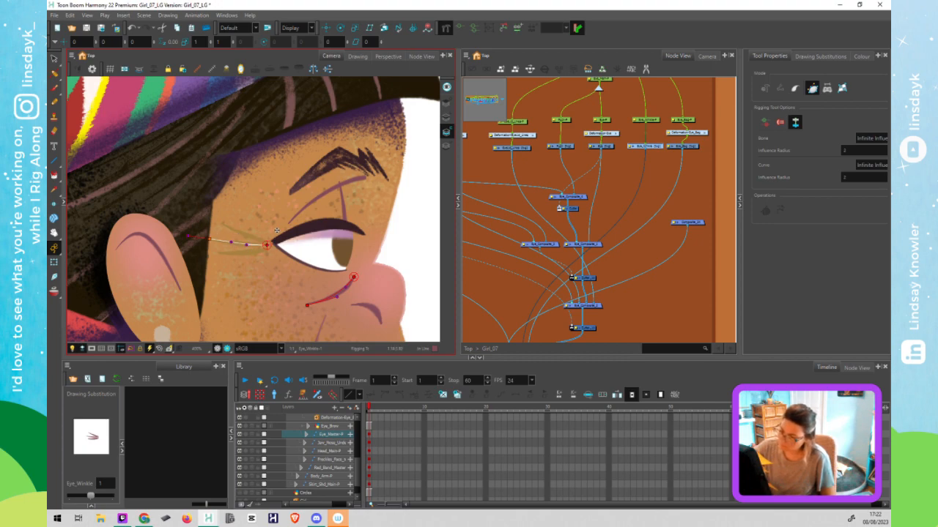
{"action": "key", "text": "shift+t"}
{"action": "mouse_move", "coordinate": [231, 242]}
{"action": "left_mouse_down"}
{"action": "mouse_move", "coordinate": [231, 229]}
{"action": "mouse_move", "coordinate": [232, 238]}
{"action": "left_mouse_up"}
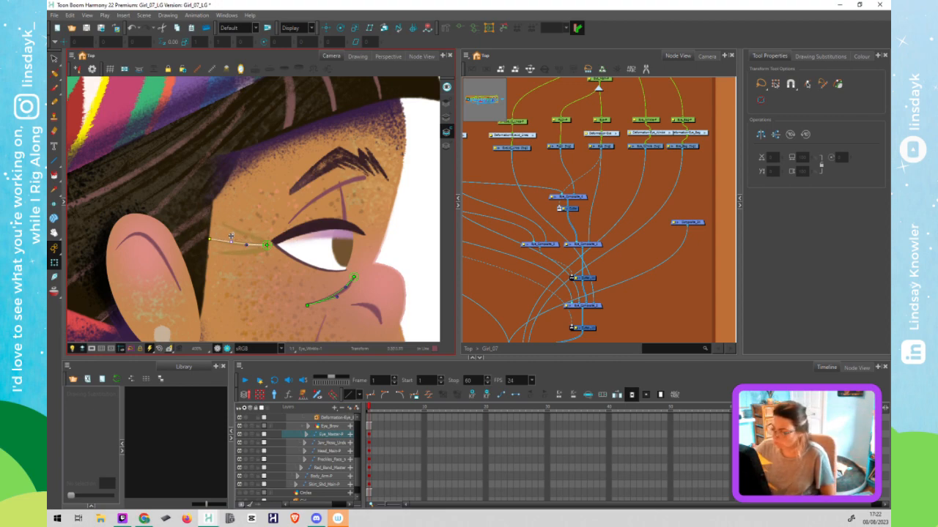
Align the Eye_Wrinkle and Eye_Bag deformation nodes with their drawings and shift the Eye_Bag branch outward so they do not overlap
{"action": "left_click", "coordinate": [658, 133]}
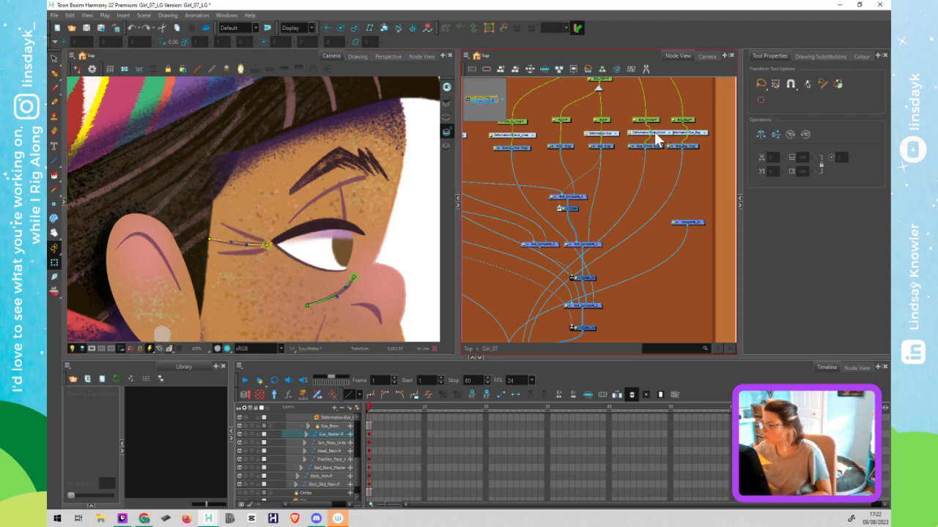
{"action": "left_click", "coordinate": [695, 135]}
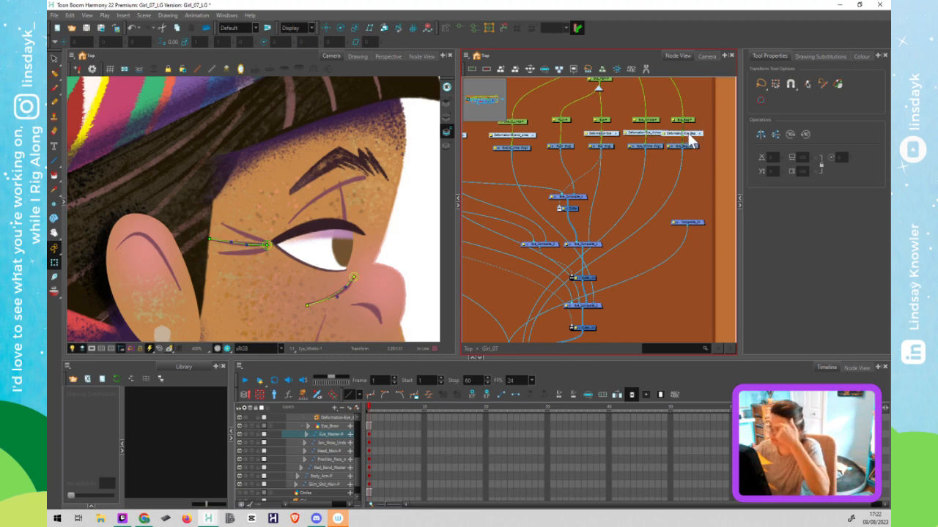
{"action": "mouse_move", "coordinate": [692, 105]}
{"action": "left_mouse_down"}
{"action": "mouse_move", "coordinate": [687, 156]}
{"action": "mouse_move", "coordinate": [704, 146]}
{"action": "left_mouse_up"}
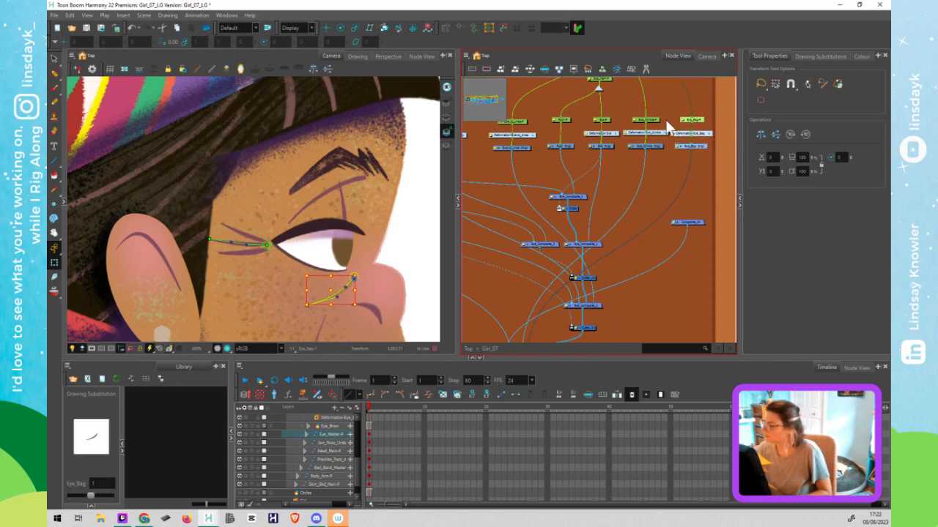
Move the spare composite node into the Nose group and connect the Nose_Line drawing to it
{"action": "scroll", "coordinate": [685, 219], "scroll_direction": "down", "scroll_amount": 6}
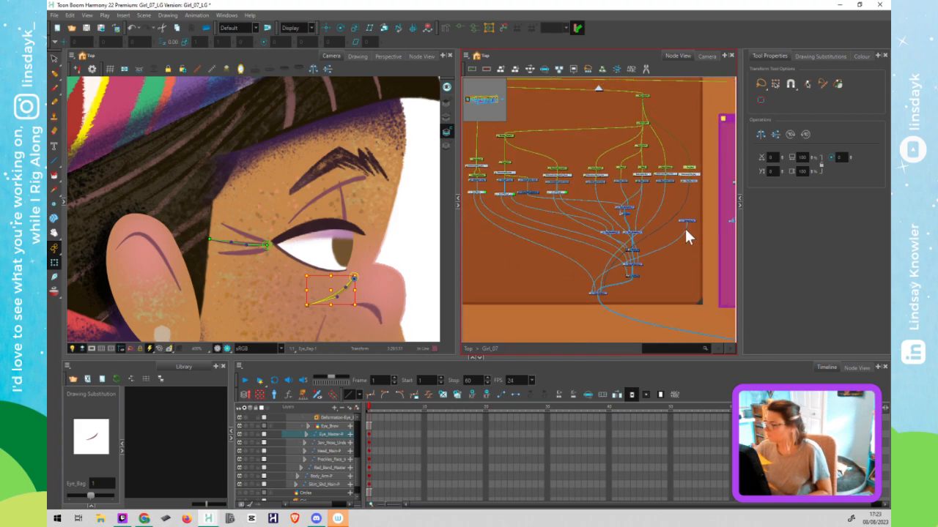
{"action": "left_click_drag", "start_coordinate": [561, 228], "coordinate": [550, 226]}
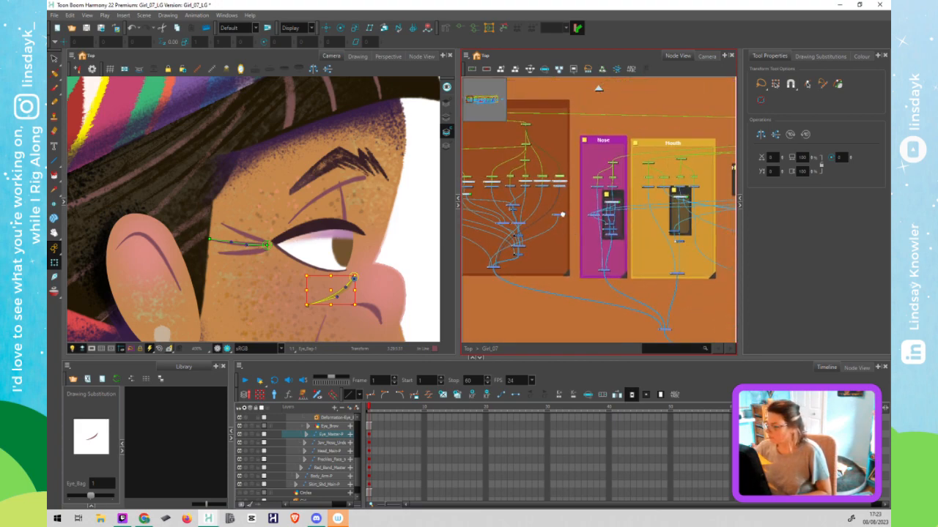
{"action": "left_click", "coordinate": [570, 214]}
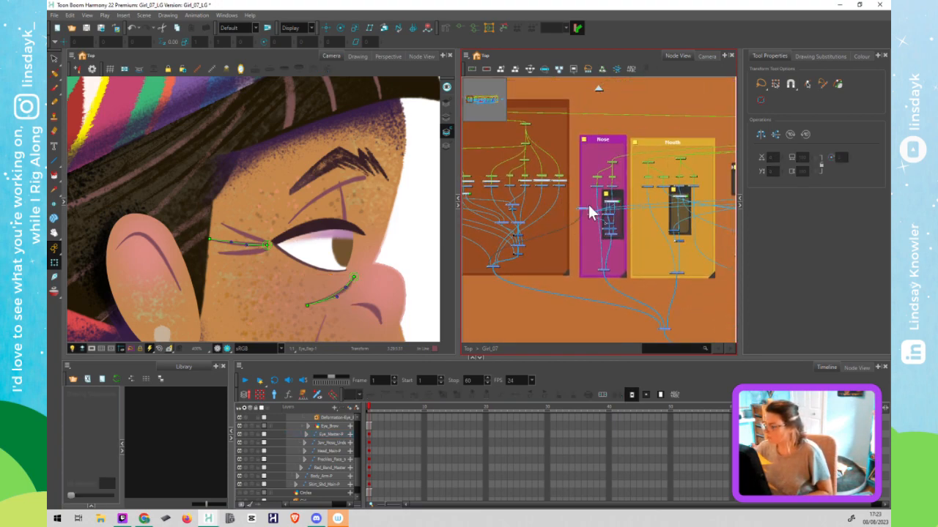
{"action": "mouse_move", "coordinate": [402, 302]}
{"action": "left_mouse_down"}
{"action": "mouse_move", "coordinate": [374, 251]}
{"action": "mouse_move", "coordinate": [403, 227]}
{"action": "mouse_move", "coordinate": [389, 148]}
{"action": "left_mouse_up"}
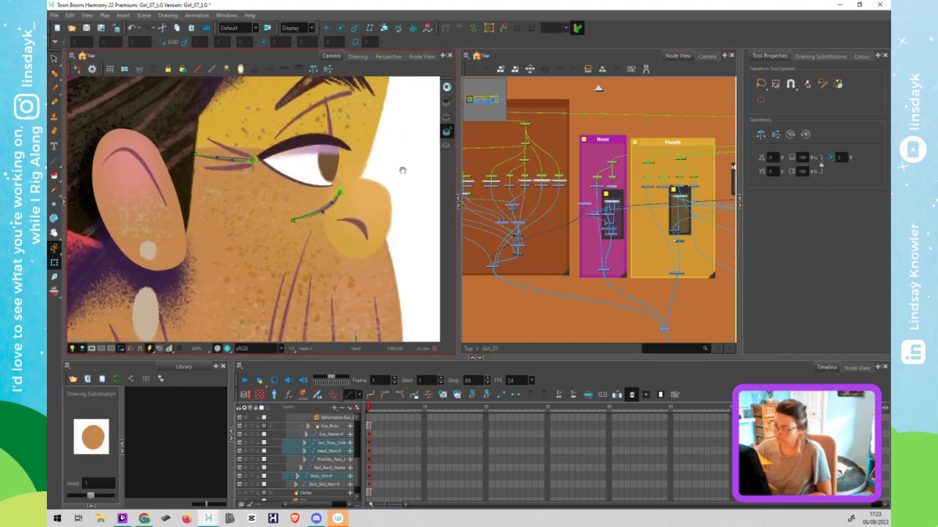
{"action": "left_click", "coordinate": [574, 247]}
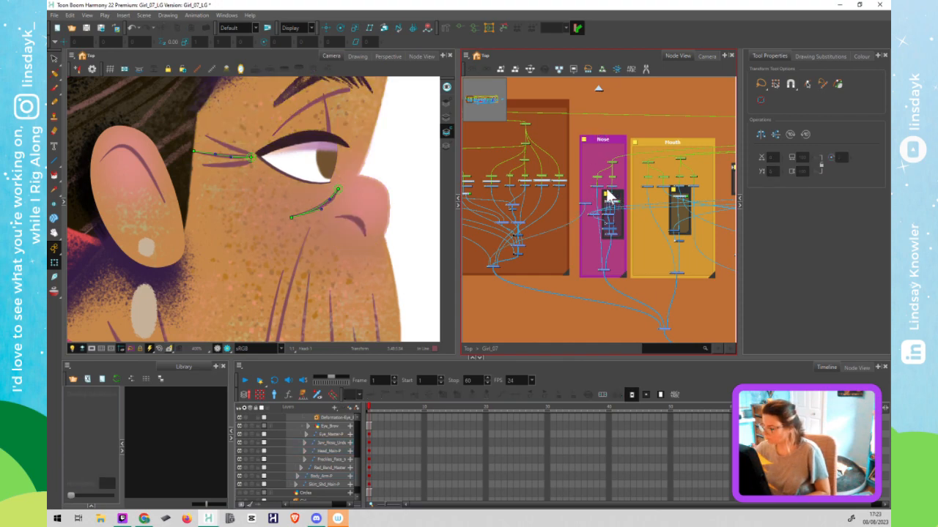
{"action": "scroll", "coordinate": [608, 198], "scroll_direction": "up", "scroll_amount": 2}
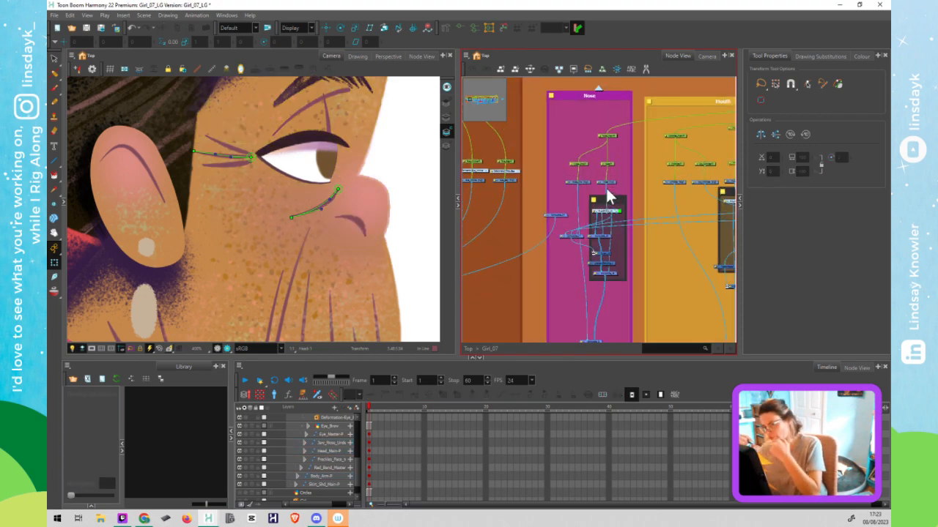
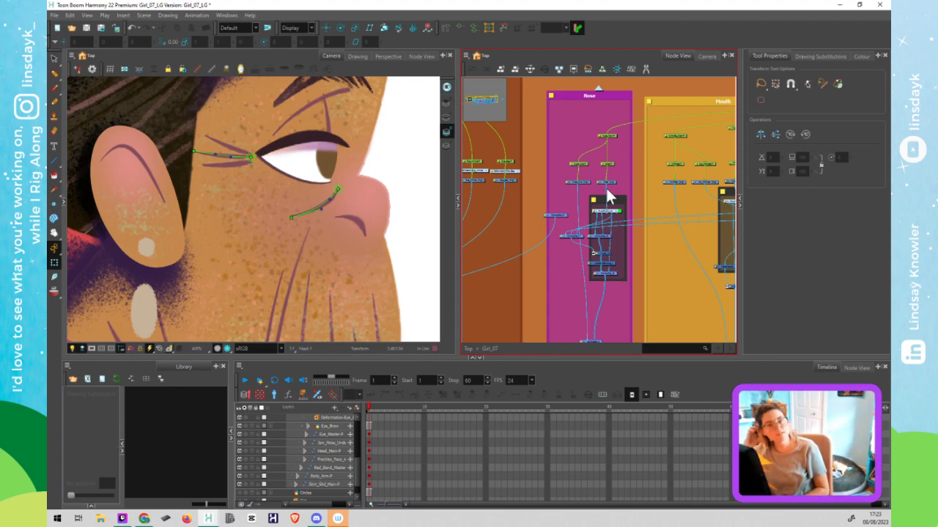
{"action": "scroll", "coordinate": [607, 196], "scroll_direction": "up", "scroll_amount": 1}
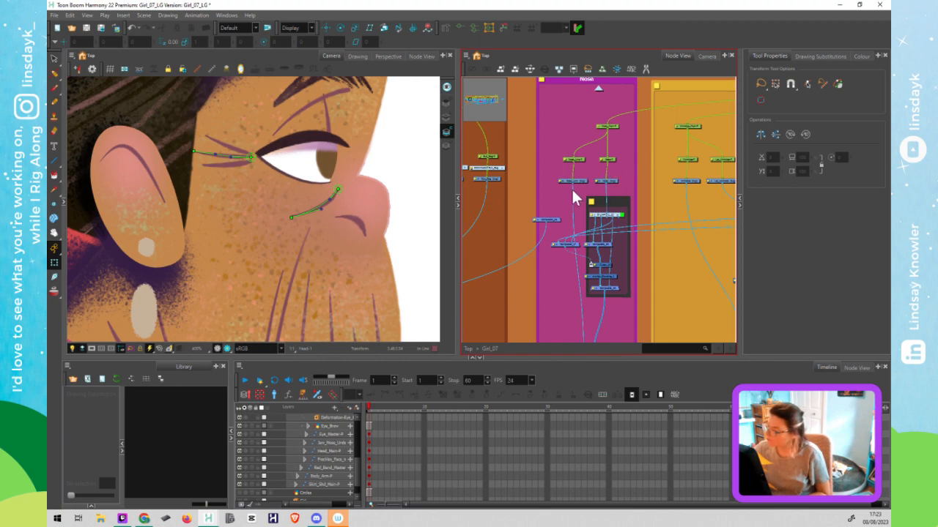
{"action": "left_click_drag", "start_coordinate": [571, 183], "coordinate": [549, 220]}
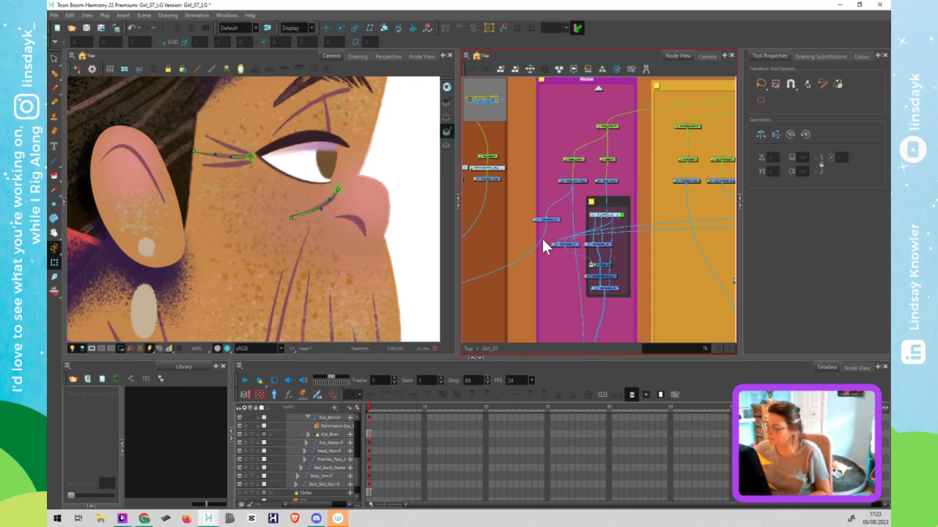
Delete the spare composite node from the Nose group
{"action": "scroll", "coordinate": [546, 235], "scroll_direction": "down", "scroll_amount": 2}
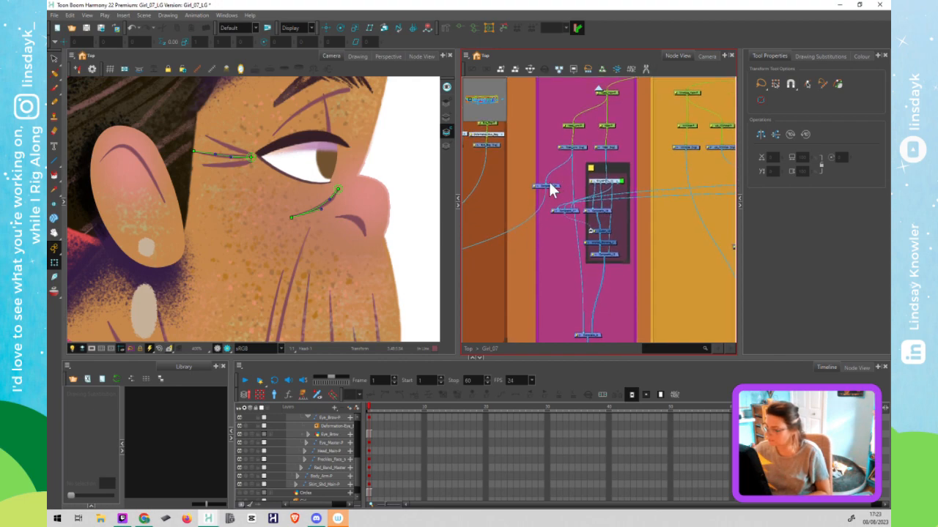
{"action": "left_click", "coordinate": [551, 189]}
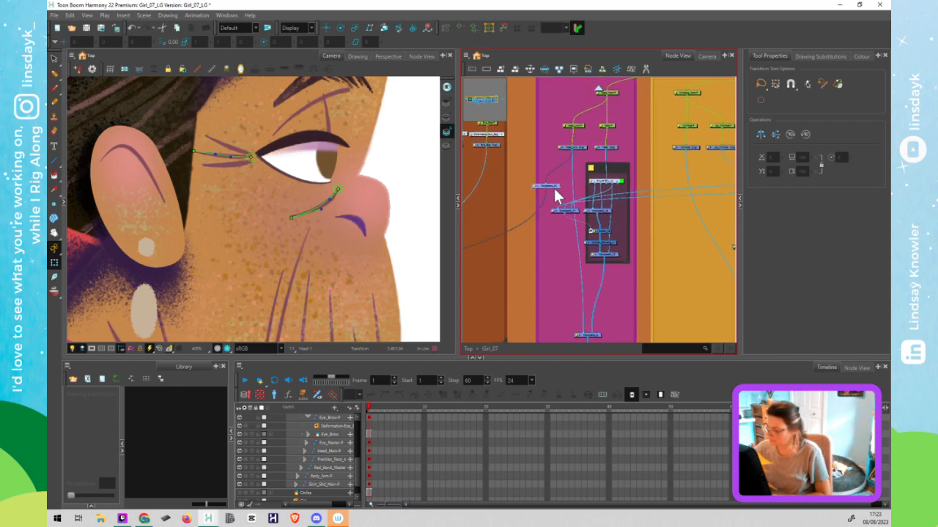
{"action": "left_click_drag", "start_coordinate": [546, 176], "coordinate": [542, 200]}
{"action": "left_click", "coordinate": [550, 188]}
{"action": "key", "text": "Delete"}
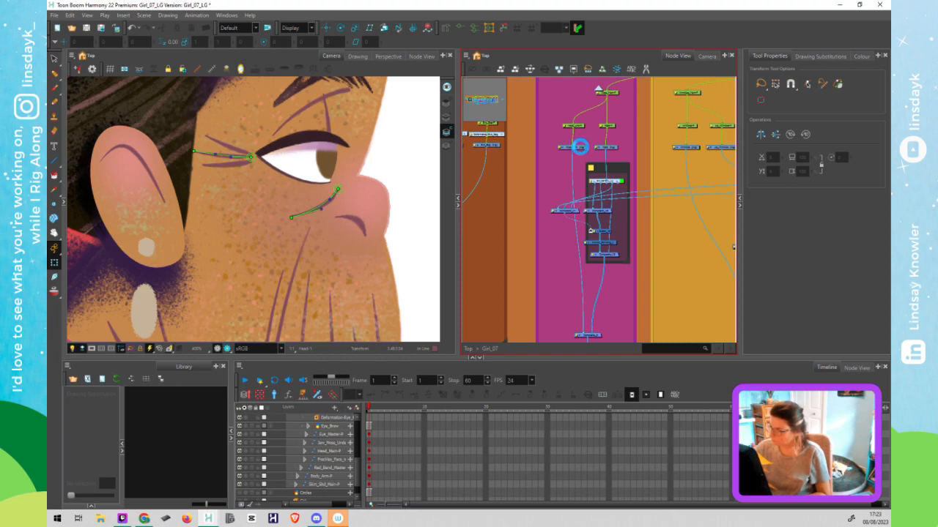
Build a curve deformer on the Nose_Line drawing from the nostril line's back end to its lower front end, fitting the handle to the curve
{"action": "left_click", "coordinate": [579, 147]}
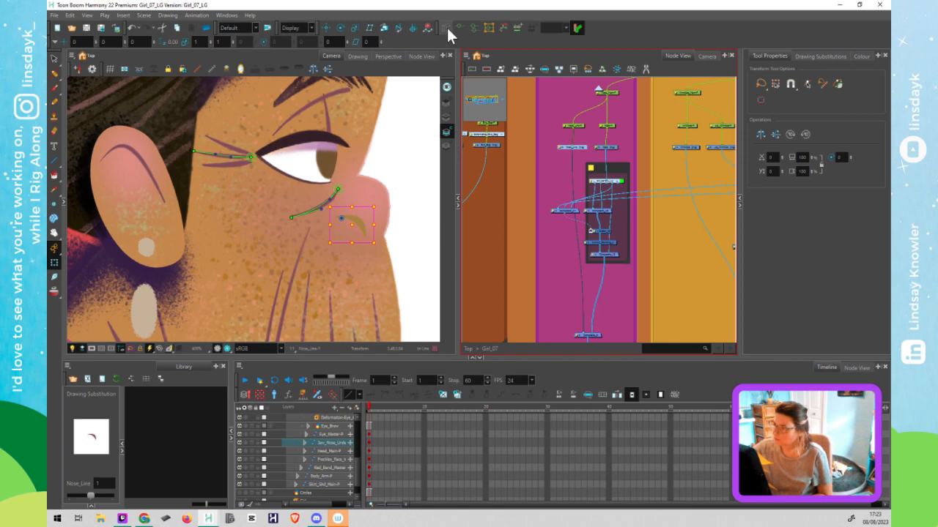
{"action": "key", "text": "alt+4"}
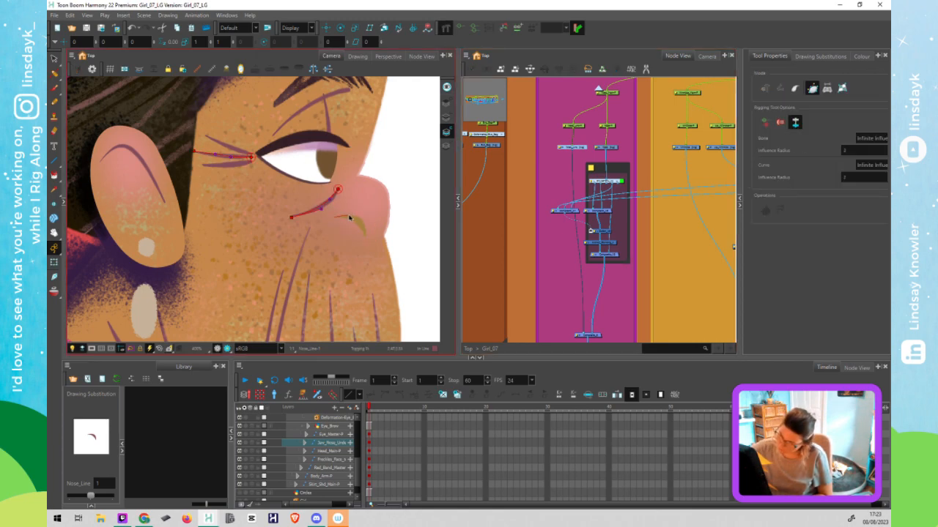
{"action": "left_click", "coordinate": [364, 236]}
{"action": "left_click", "coordinate": [371, 262]}
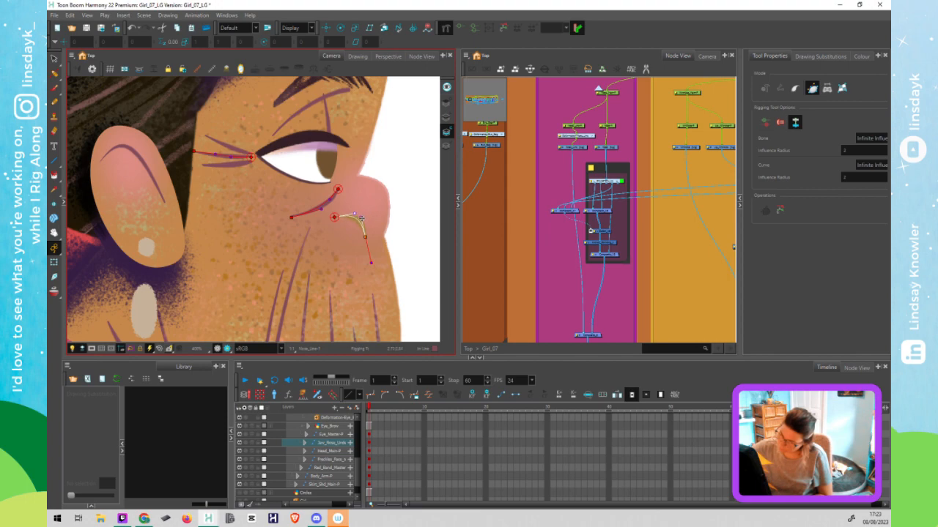
{"action": "left_click_drag", "start_coordinate": [365, 223], "coordinate": [364, 226]}
{"action": "key", "text": "shift+t"}
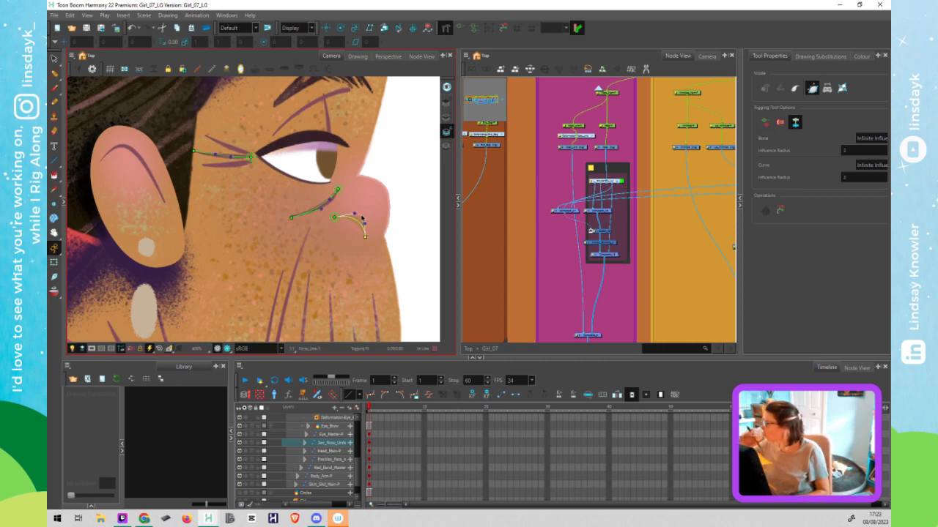
{"action": "key", "text": "shift+t"}
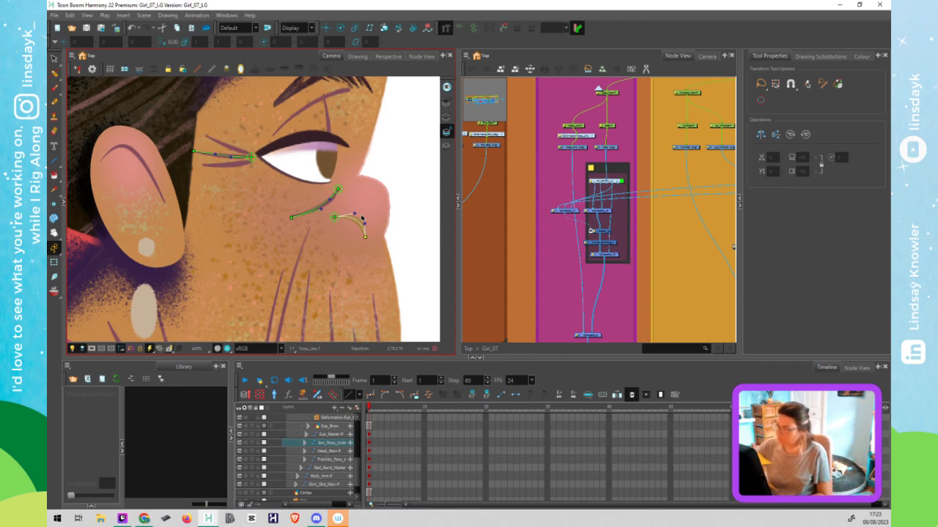
{"action": "left_click", "coordinate": [673, 265]}
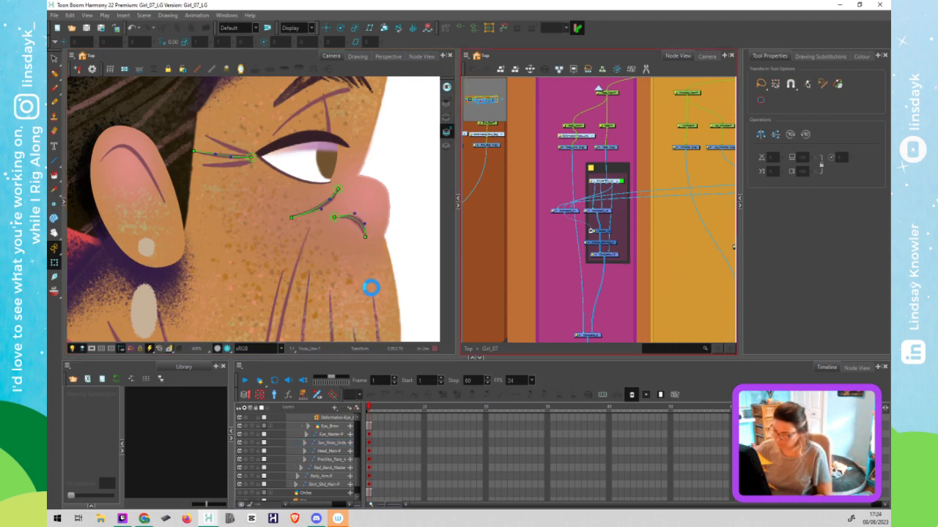
{"action": "scroll", "coordinate": [372, 289], "scroll_direction": "down", "scroll_amount": 2}
{"action": "left_click", "coordinate": [408, 295]}
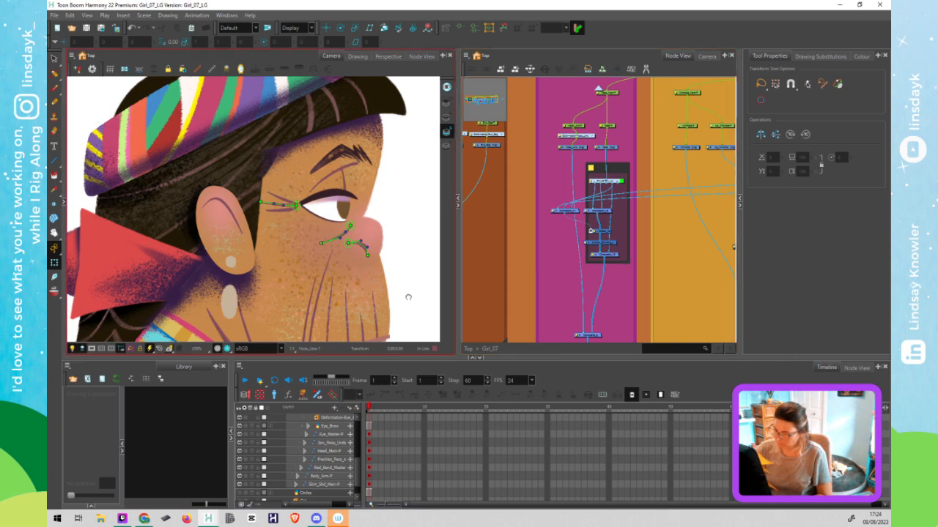
{"action": "scroll", "coordinate": [408, 295], "scroll_direction": "down", "scroll_amount": 1}
{"action": "left_click_drag", "start_coordinate": [403, 278], "coordinate": [104, 238]}
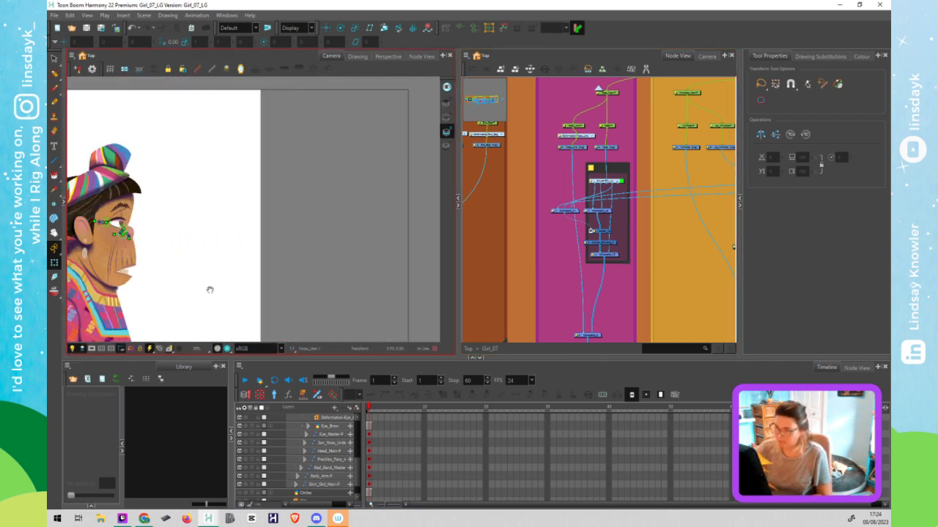
{"action": "left_click_drag", "start_coordinate": [209, 290], "coordinate": [348, 226]}
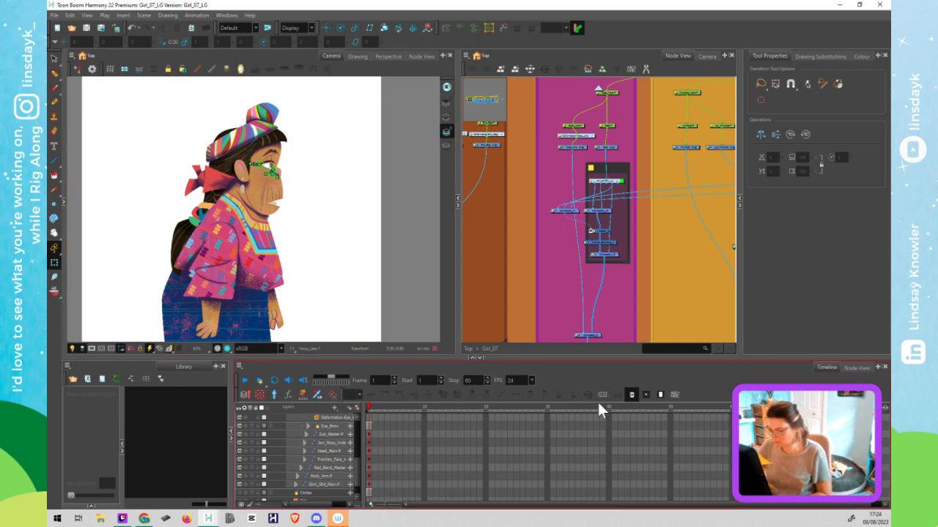
Enable the disabled Slide peg in the top-level node network to set the reference copy beside the rigged character
{"action": "key", "text": "ctrl+Tab"}
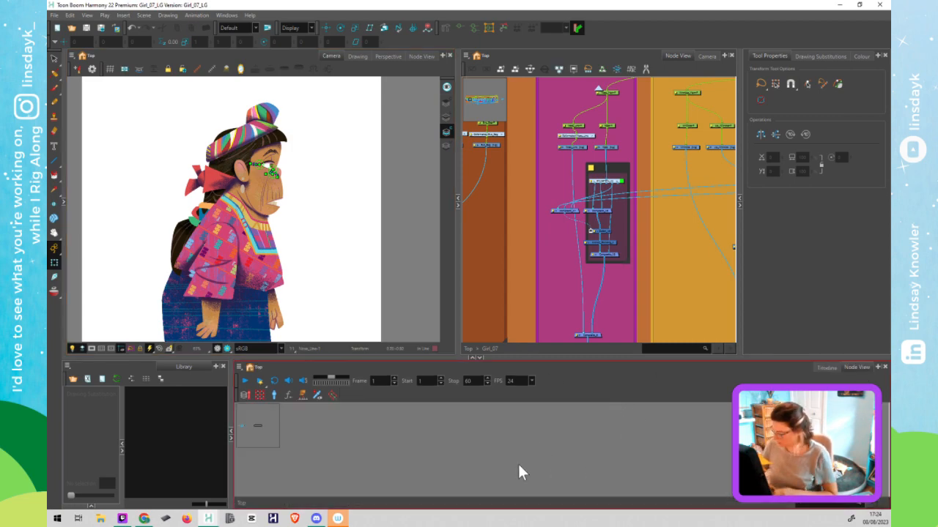
{"action": "left_click", "coordinate": [244, 426]}
{"action": "left_click_drag", "start_coordinate": [317, 433], "coordinate": [559, 492]}
{"action": "left_click_drag", "start_coordinate": [559, 435], "coordinate": [586, 485]}
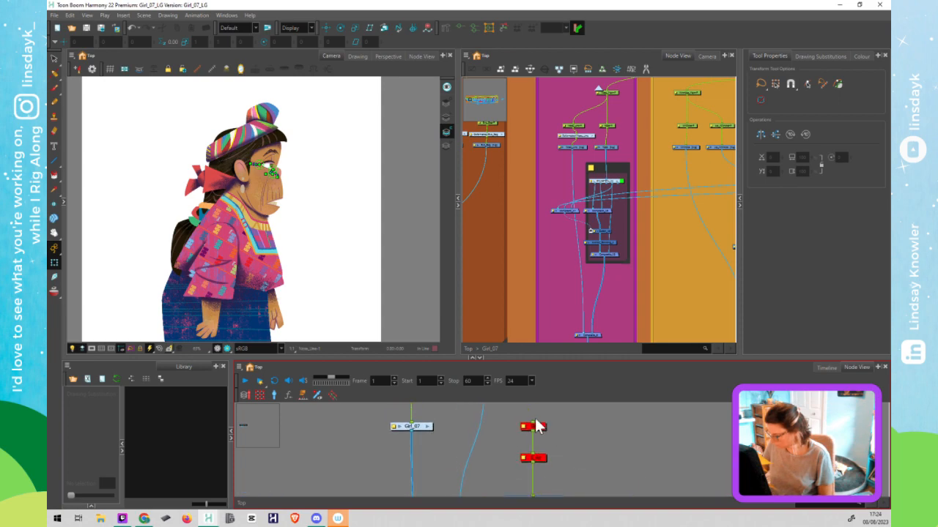
{"action": "left_click", "coordinate": [534, 422]}
{"action": "key", "text": "a"}
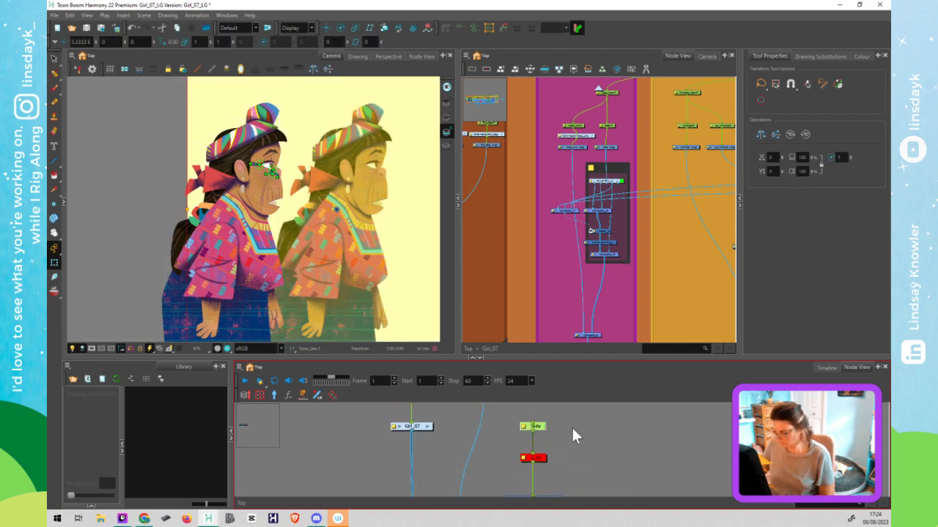
{"action": "left_click", "coordinate": [571, 435]}
Examine the mouth and cheek wrinkle lines on the rigged face and compare them with the reference copy
{"action": "scroll", "coordinate": [361, 180], "scroll_direction": "up", "scroll_amount": 6}
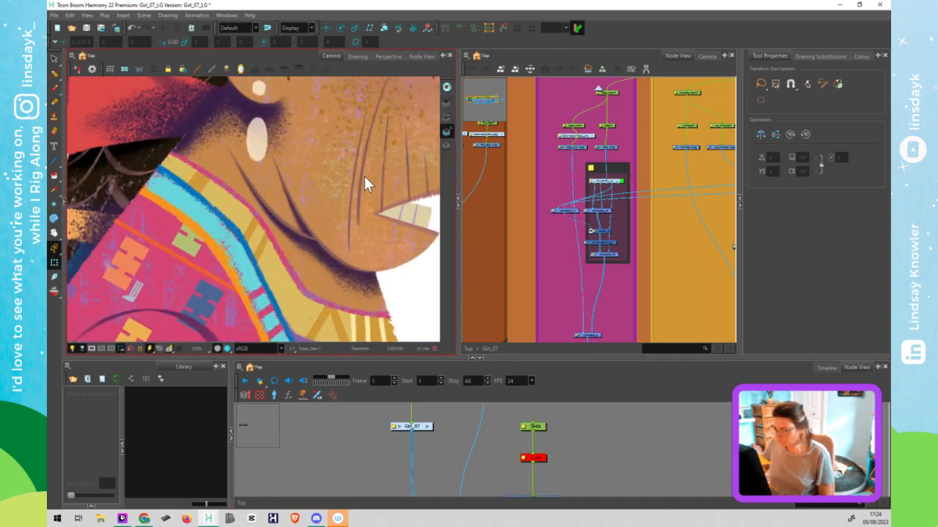
{"action": "scroll", "coordinate": [364, 176], "scroll_direction": "up", "scroll_amount": 5}
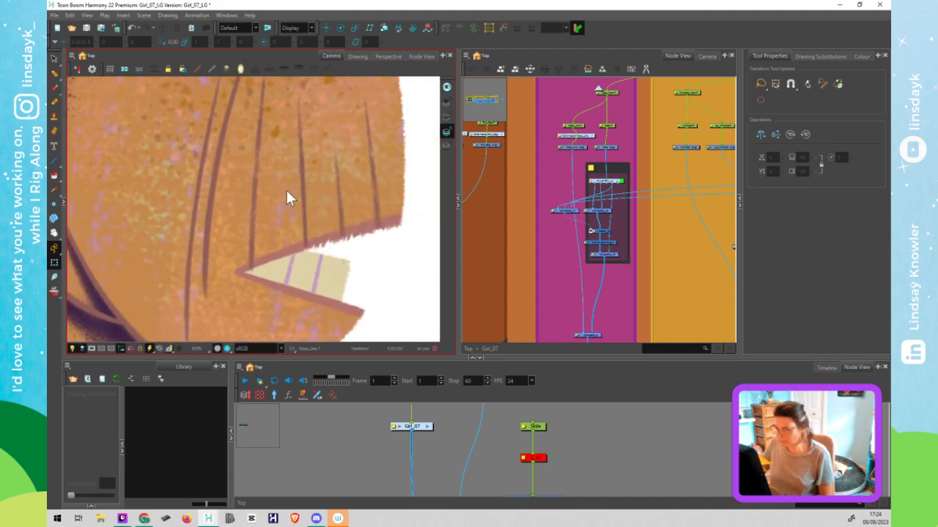
{"action": "scroll", "coordinate": [285, 188], "scroll_direction": "down", "scroll_amount": 4}
{"action": "key", "text": "space"}
{"action": "left_click_drag", "start_coordinate": [367, 241], "coordinate": [595, 265]}
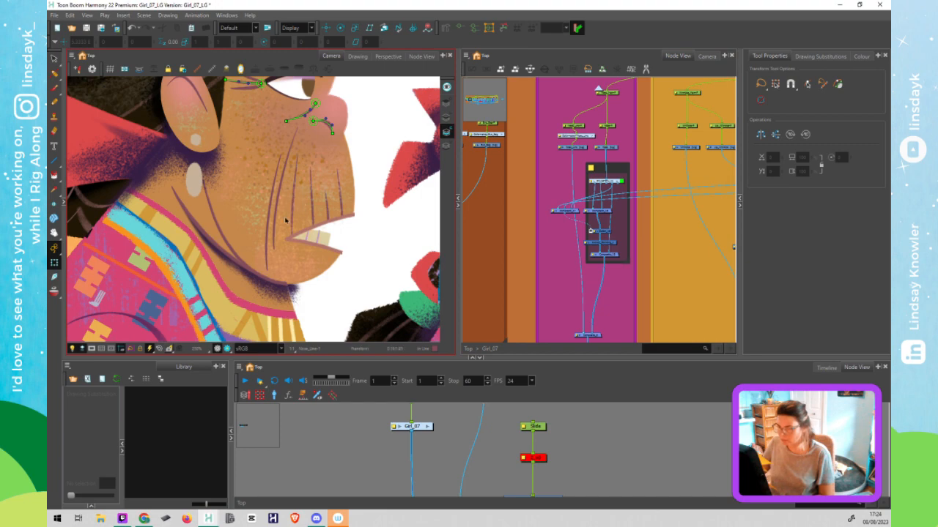
{"action": "key", "text": "space"}
{"action": "left_click_drag", "start_coordinate": [376, 246], "coordinate": [383, 264]}
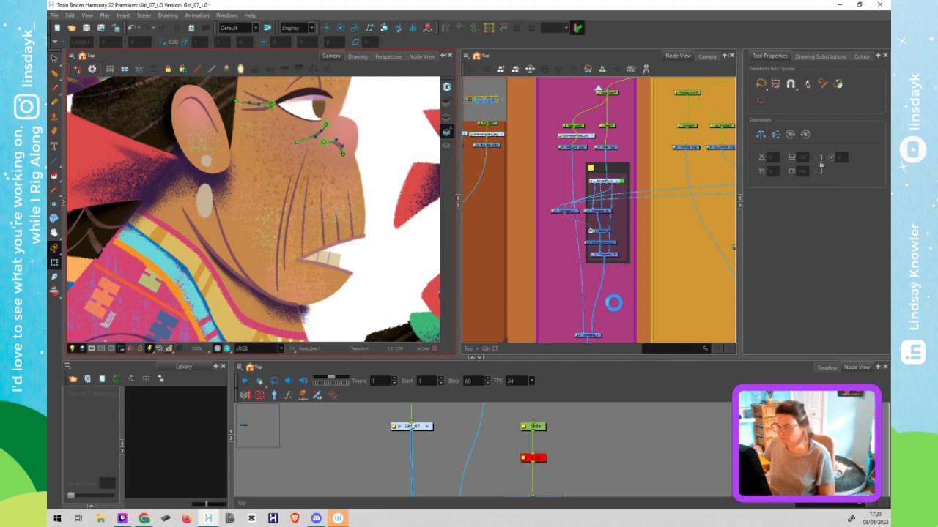
{"action": "scroll", "coordinate": [393, 289], "scroll_direction": "down", "scroll_amount": 1}
{"action": "left_click", "coordinate": [600, 452]}
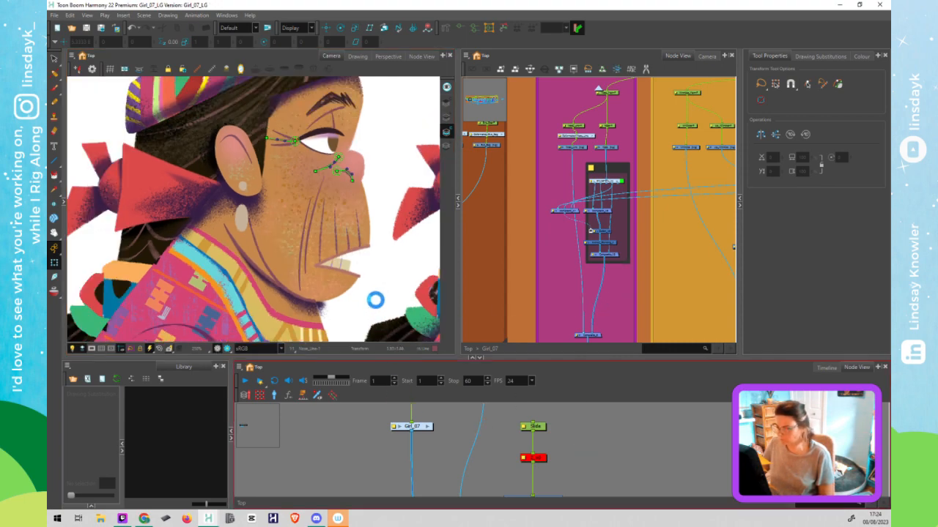
{"action": "left_click_drag", "start_coordinate": [387, 298], "coordinate": [216, 244]}
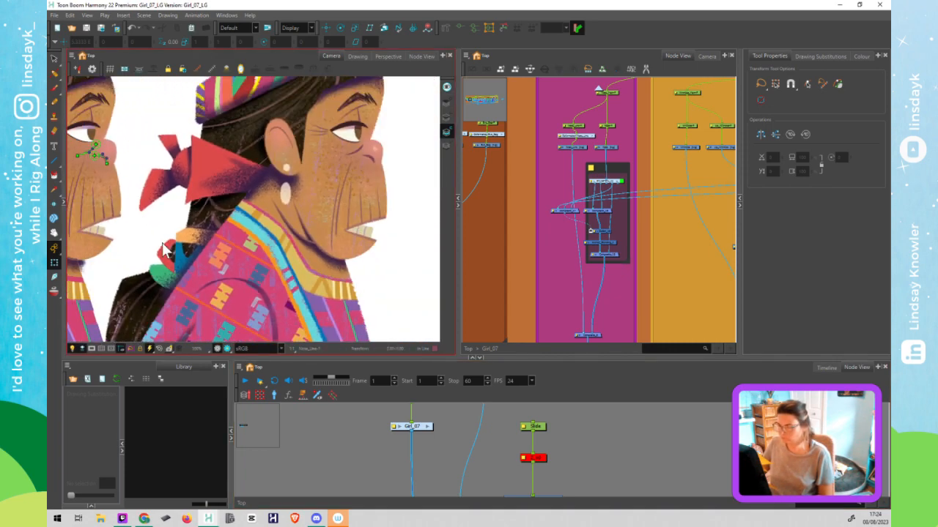
{"action": "scroll", "coordinate": [164, 249], "scroll_direction": "down", "scroll_amount": 2}
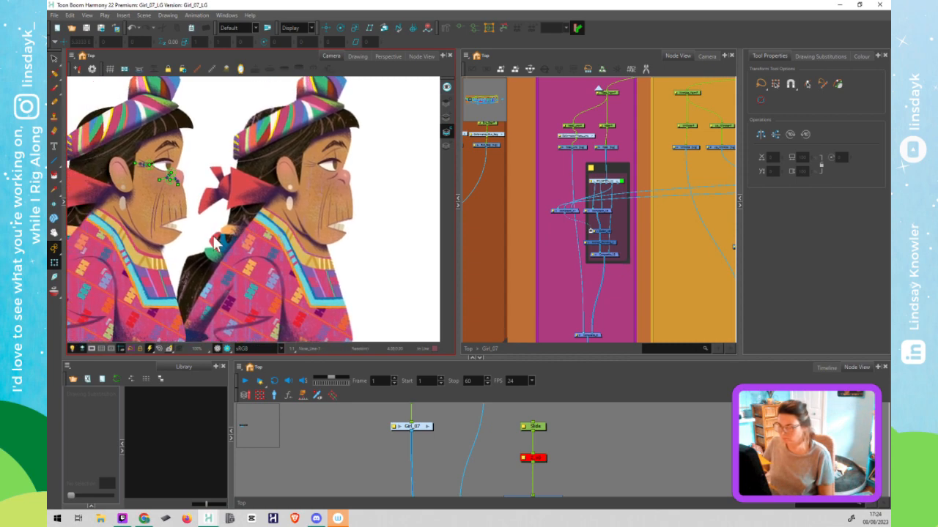
Align the Nose_Line deformation node with its drawing and save the scene
{"action": "left_click", "coordinate": [579, 138]}
{"action": "left_click_drag", "start_coordinate": [585, 137], "coordinate": [580, 137]}
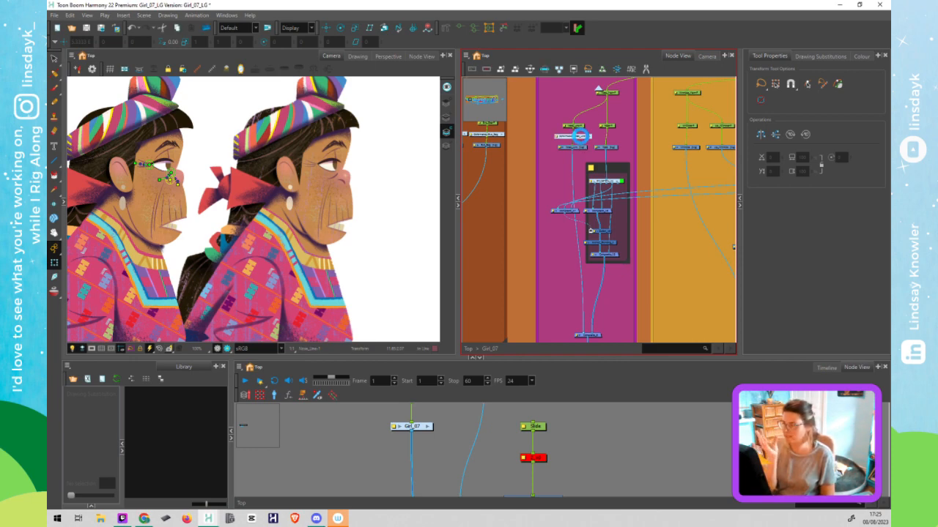
{"action": "key", "text": "ctrl+s"}
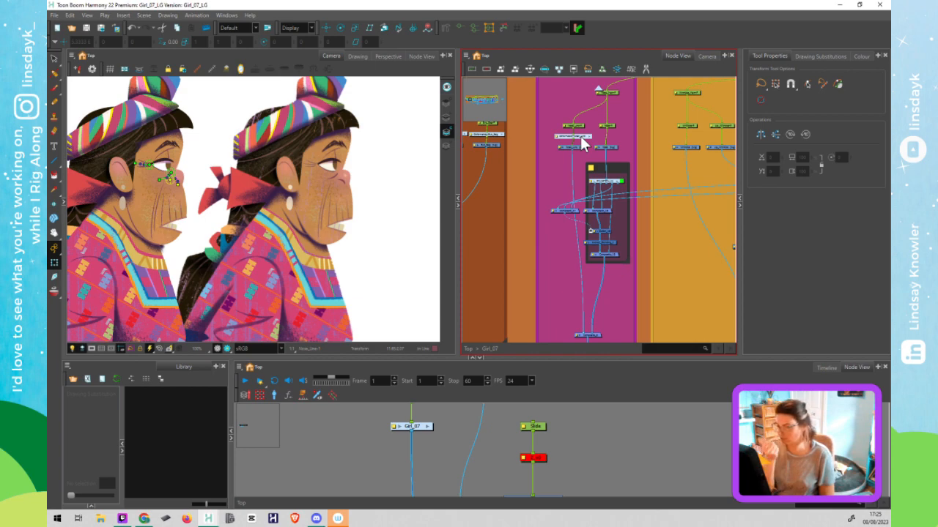
Shift the Wrinkles drawing and its peg sideways in the node network, away from the neighbouring Lip_Wrinkles branch
{"action": "left_click_drag", "start_coordinate": [617, 129], "coordinate": [538, 126]}
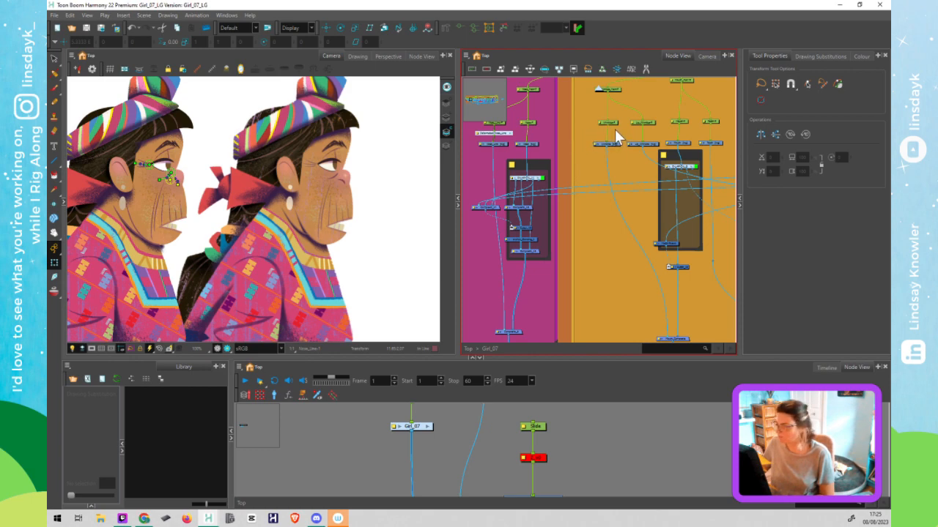
{"action": "left_click", "coordinate": [612, 144]}
{"action": "left_click", "coordinate": [170, 218]}
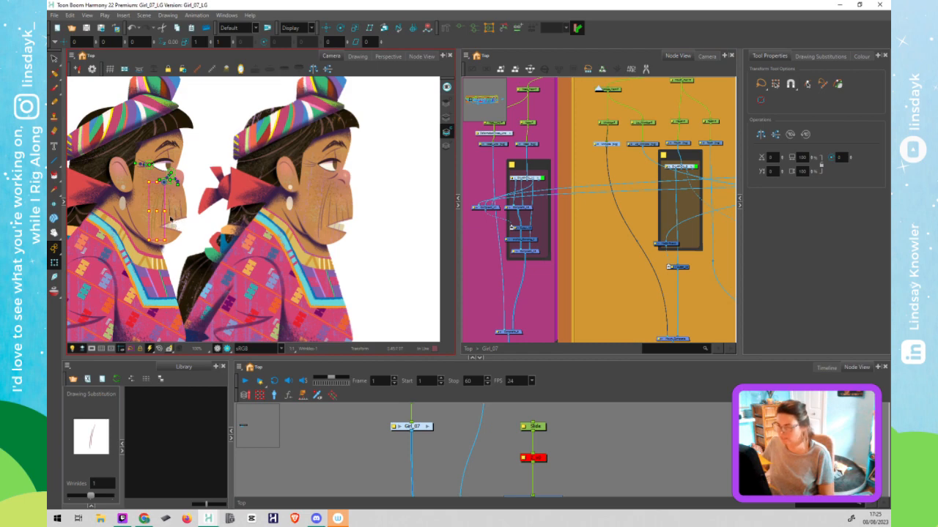
{"action": "key", "text": "b"}
{"action": "key", "text": "ctrl+shift+b"}
{"action": "key", "text": "Left"}
{"action": "key", "text": "Left"}
{"action": "key", "text": "Left"}
{"action": "key", "text": "Left"}
{"action": "key", "text": "Left"}
{"action": "left_click", "coordinate": [611, 161]}
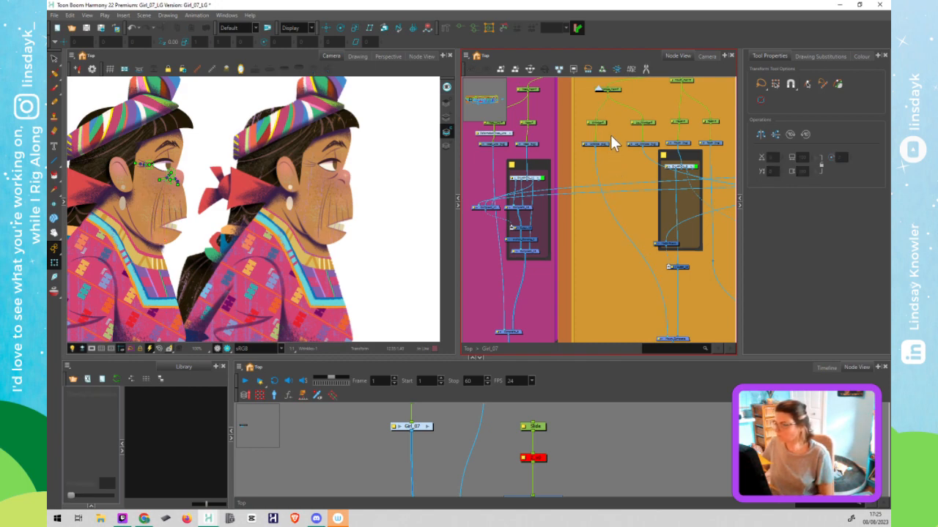
Build a curve deformer on the Wrinkles drawing along the long cheek crease, from beside the nose down to the jaw
{"action": "left_click", "coordinate": [593, 147]}
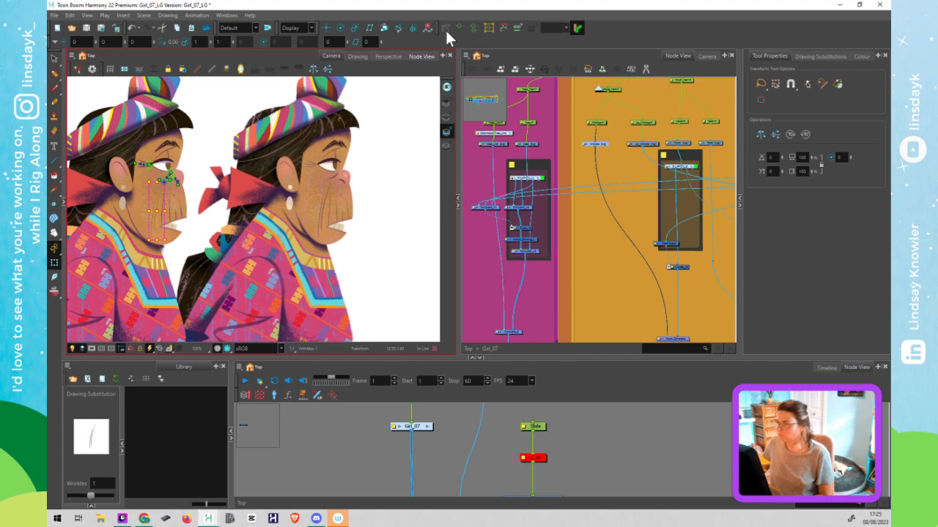
{"action": "left_click", "coordinate": [452, 27]}
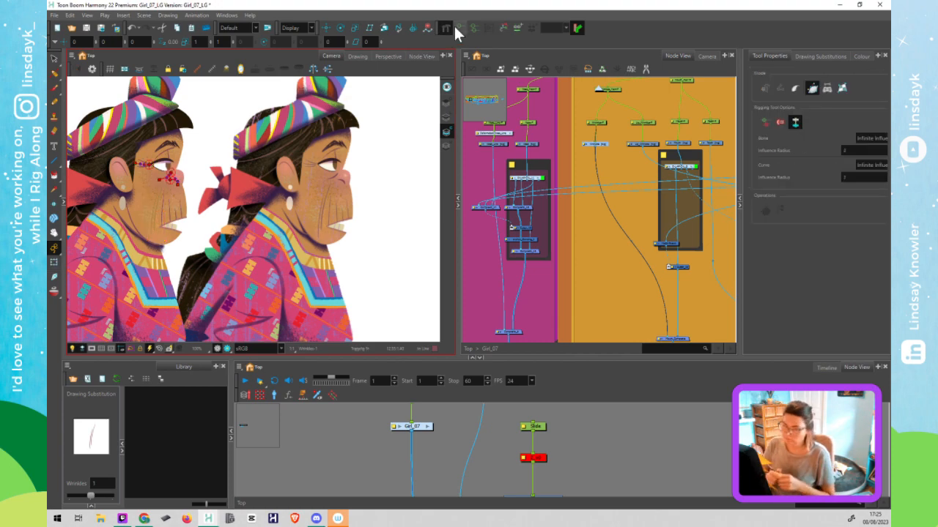
{"action": "scroll", "coordinate": [150, 181], "scroll_direction": "up", "scroll_amount": 5}
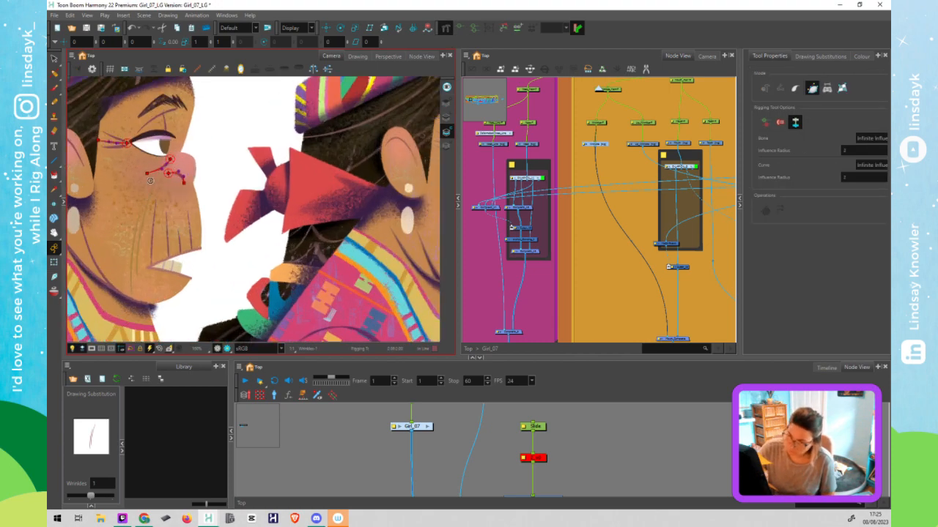
{"action": "left_click_drag", "start_coordinate": [150, 180], "coordinate": [145, 205]}
{"action": "left_click", "coordinate": [133, 293]}
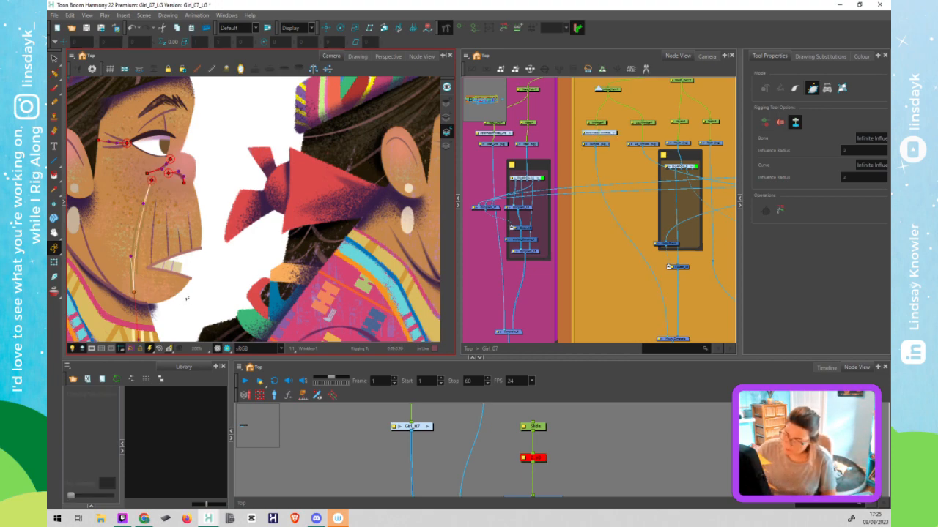
{"action": "key", "text": "shift+t"}
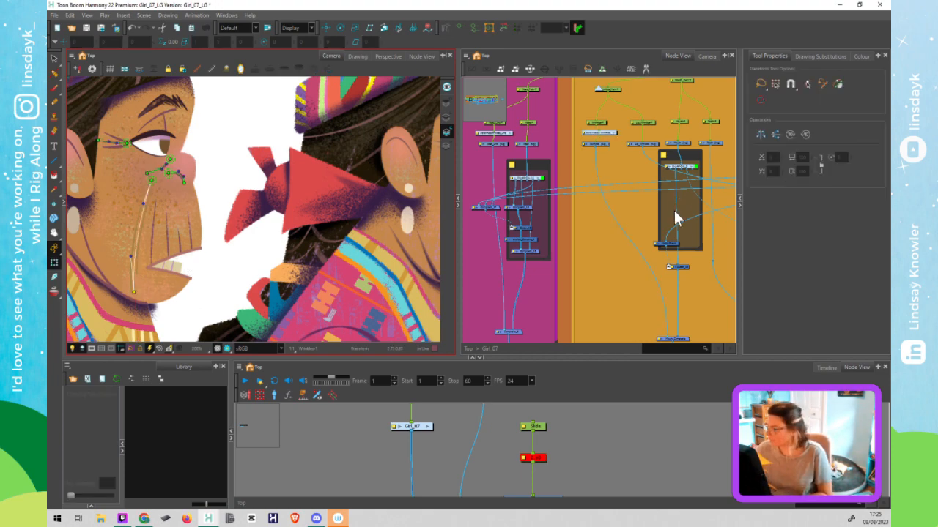
Align the Wrinkles deformation node with its drawing and raise the Lip_Wrinkles peg to make room above its drawing
{"action": "left_click_drag", "start_coordinate": [665, 229], "coordinate": [634, 232]}
{"action": "left_click", "coordinate": [573, 135]}
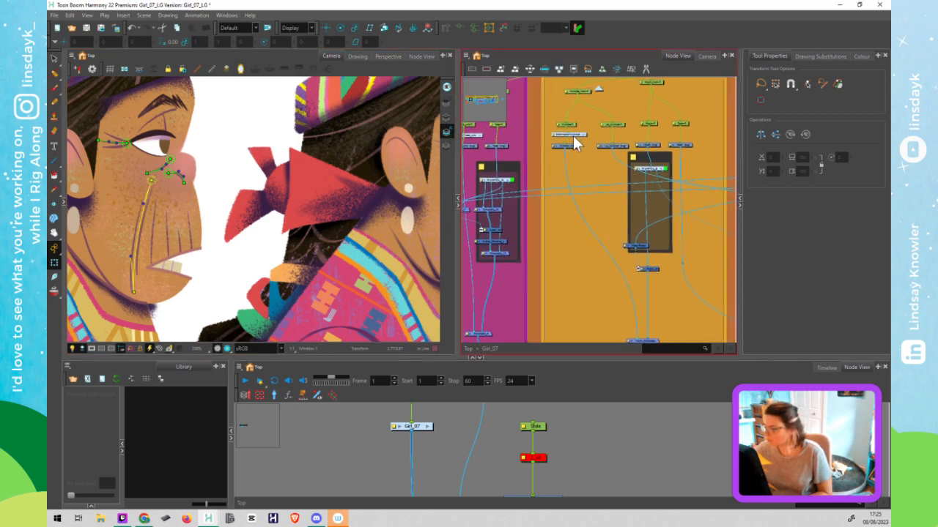
{"action": "left_click", "coordinate": [619, 125]}
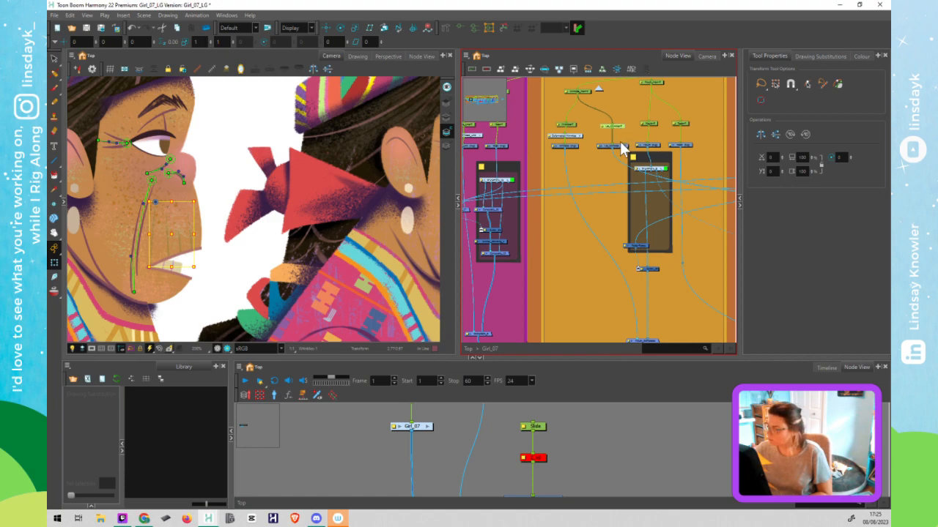
{"action": "left_click_drag", "start_coordinate": [619, 126], "coordinate": [618, 116]}
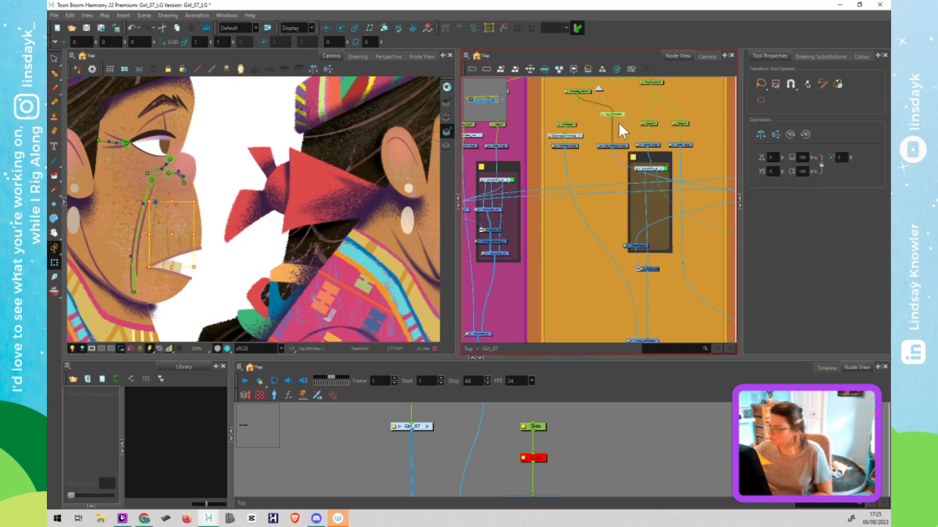
Build a curve deformer on the Lip_Wrinkles drawing along the rearmost lip line down to the mouth corner, undoing the stray extra point
{"action": "left_click", "coordinate": [620, 147]}
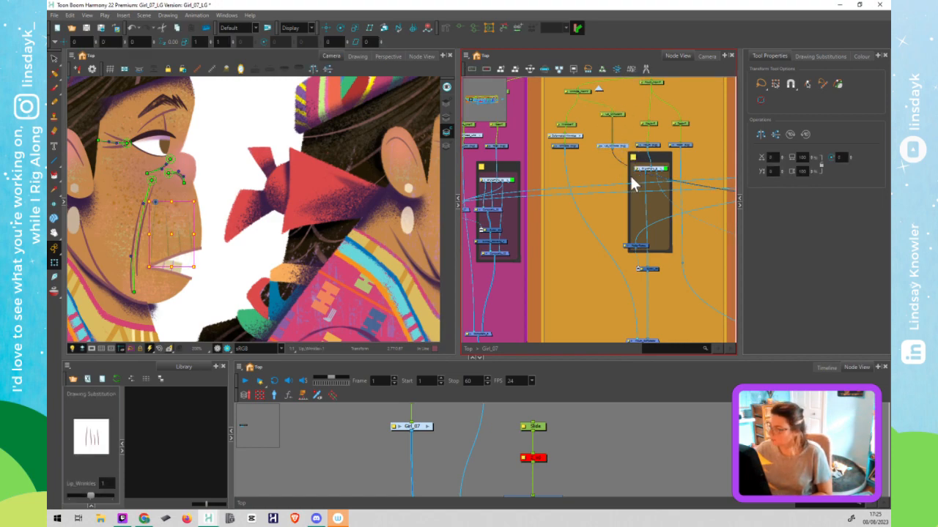
{"action": "left_click", "coordinate": [444, 28]}
{"action": "scroll", "coordinate": [154, 209], "scroll_direction": "up", "scroll_amount": 3}
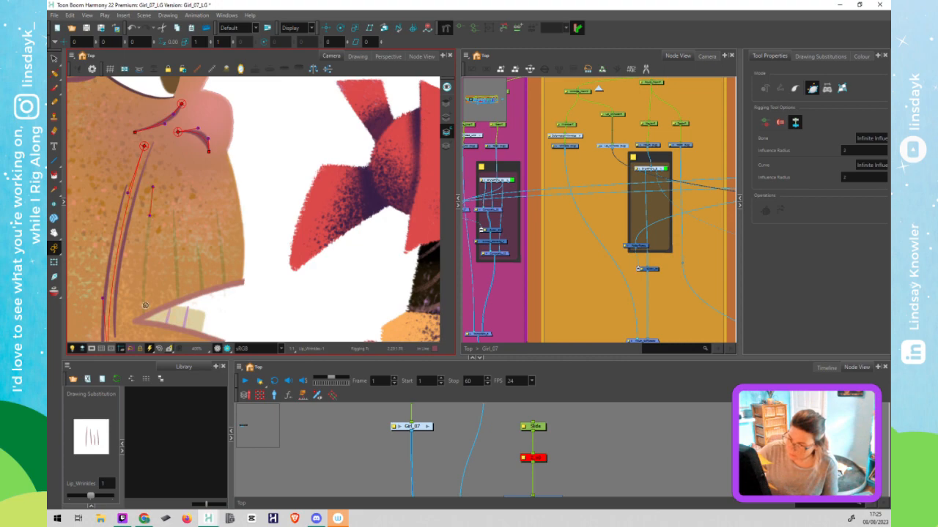
{"action": "left_click", "coordinate": [143, 319]}
{"action": "left_click", "coordinate": [172, 210]}
{"action": "key", "text": "ctrl+z"}
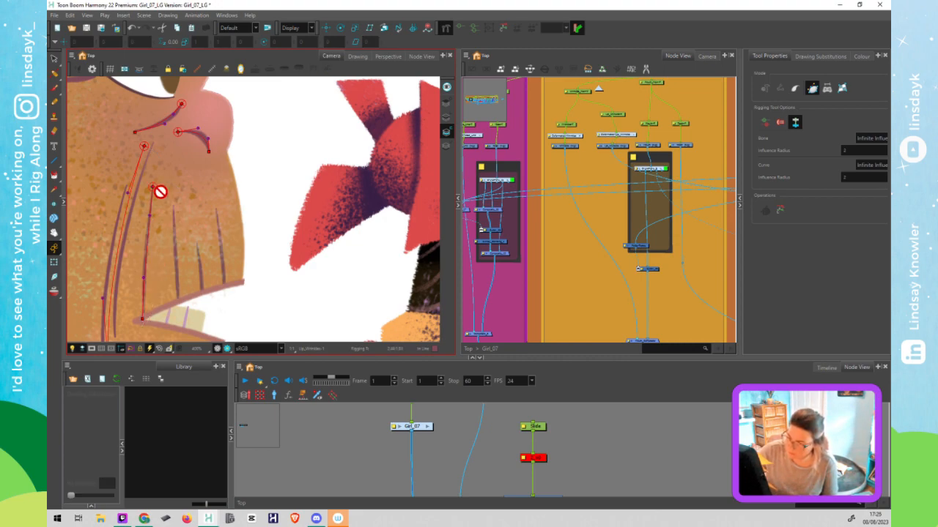
Add a separate curve deformer to the Lip_Wrinkles drawing along the second lip line, from its upper end to the lip edge
{"action": "left_click", "coordinate": [610, 166]}
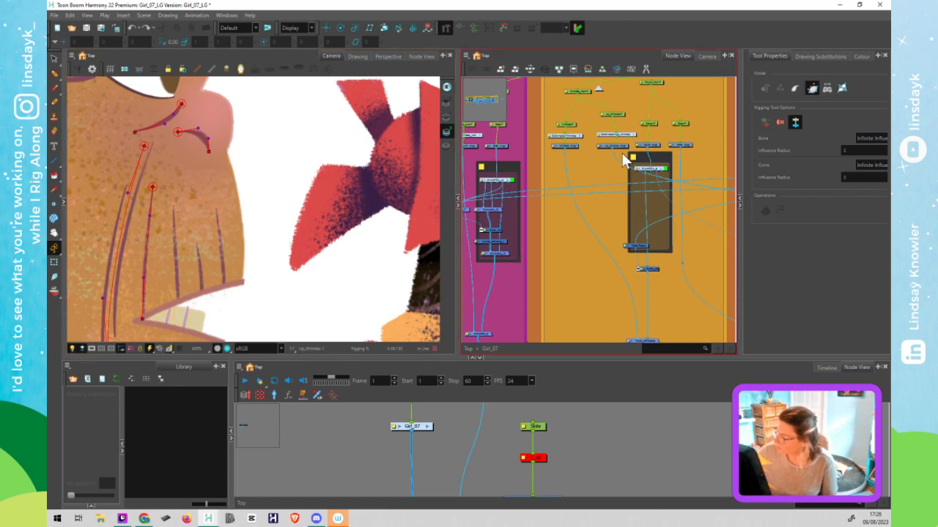
{"action": "left_click", "coordinate": [625, 146]}
{"action": "left_click", "coordinate": [175, 213]}
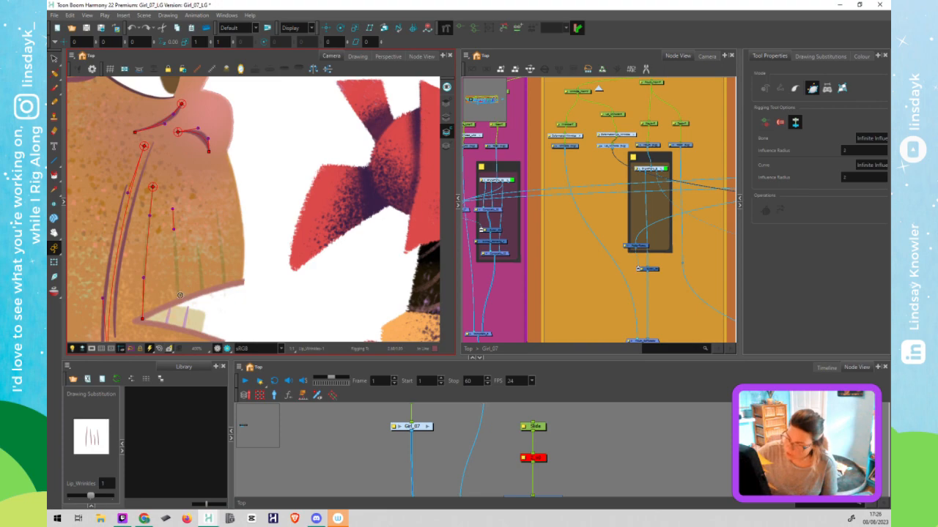
{"action": "left_click_drag", "start_coordinate": [178, 298], "coordinate": [180, 329]}
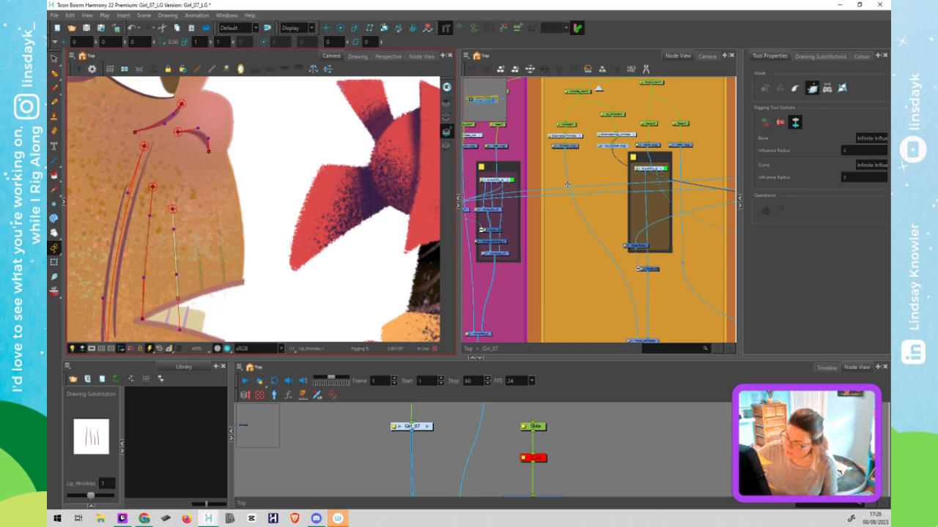
Add a separate curve deformer to the Lip_Wrinkles drawing along the short third lip line, from its upper end to the lip edge
{"action": "left_click", "coordinate": [608, 168]}
{"action": "left_click", "coordinate": [196, 243]}
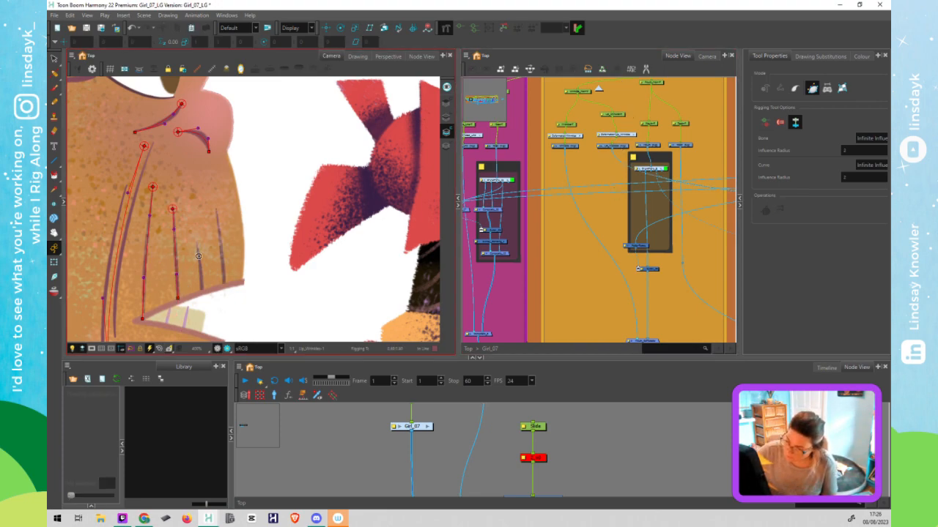
{"action": "left_click", "coordinate": [608, 158]}
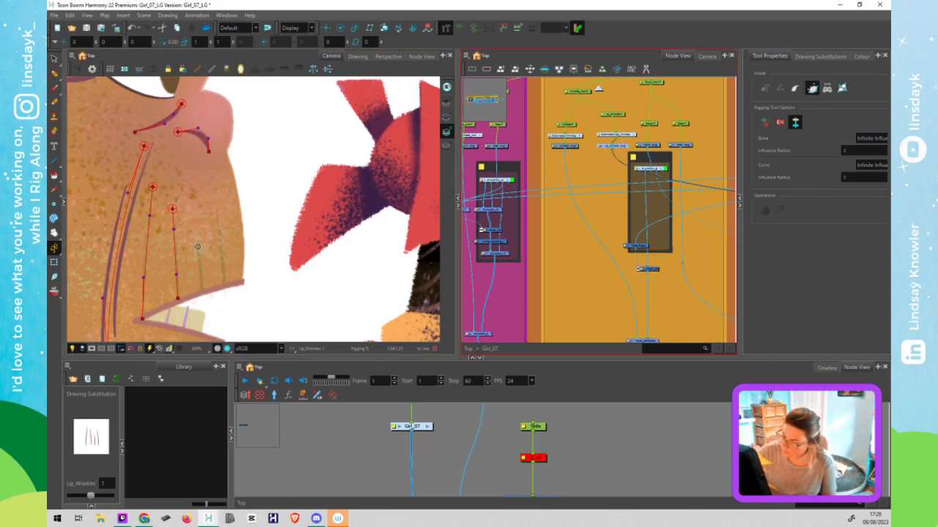
{"action": "left_click", "coordinate": [200, 262]}
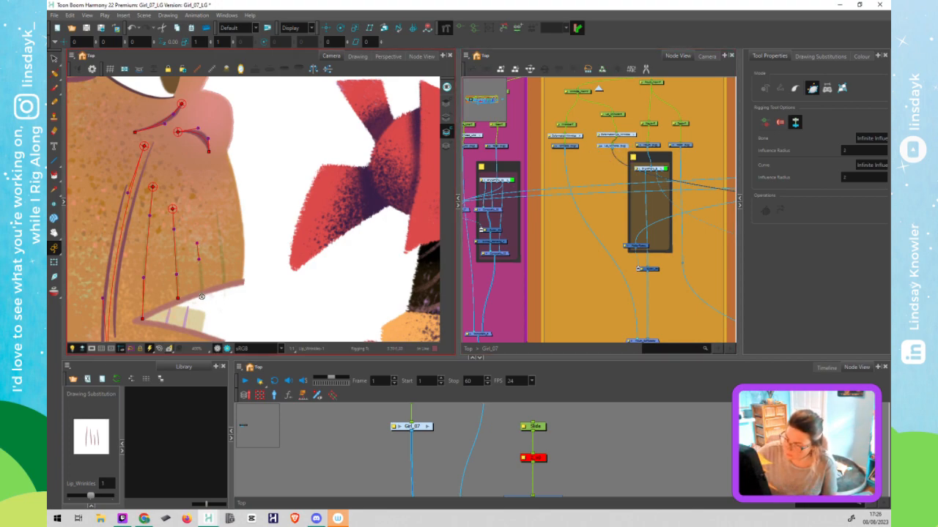
Add a separate curve deformer to the Lip_Wrinkles drawing along the foremost lip line, from its upper end to the lip edge
{"action": "left_click", "coordinate": [610, 152]}
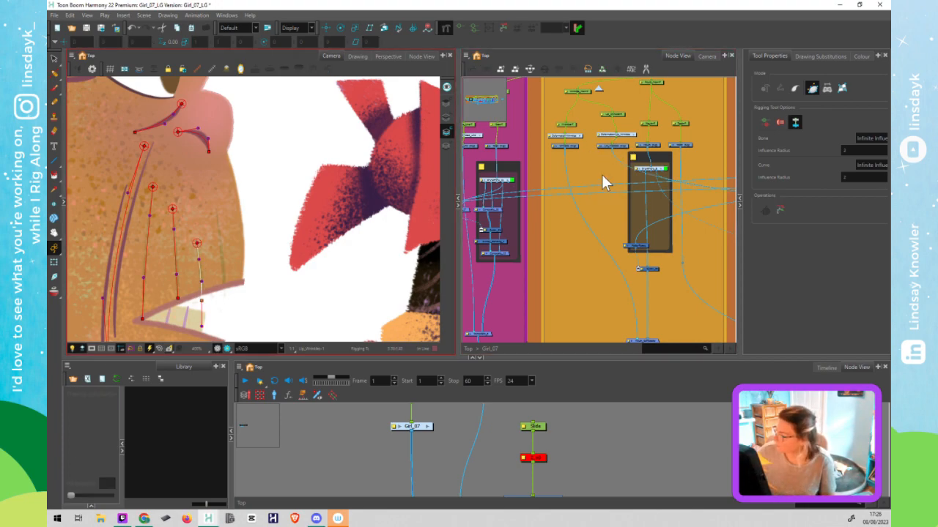
{"action": "left_click", "coordinate": [216, 209]}
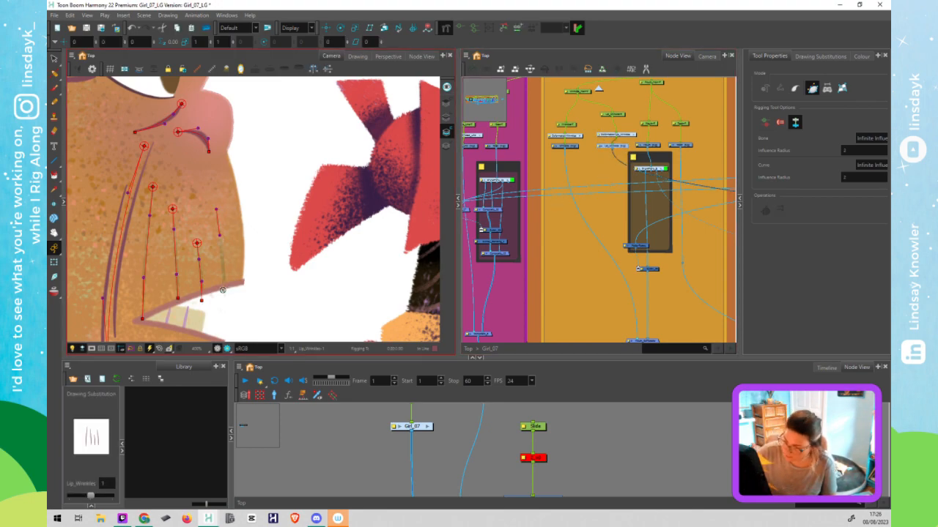
{"action": "left_click", "coordinate": [225, 289]}
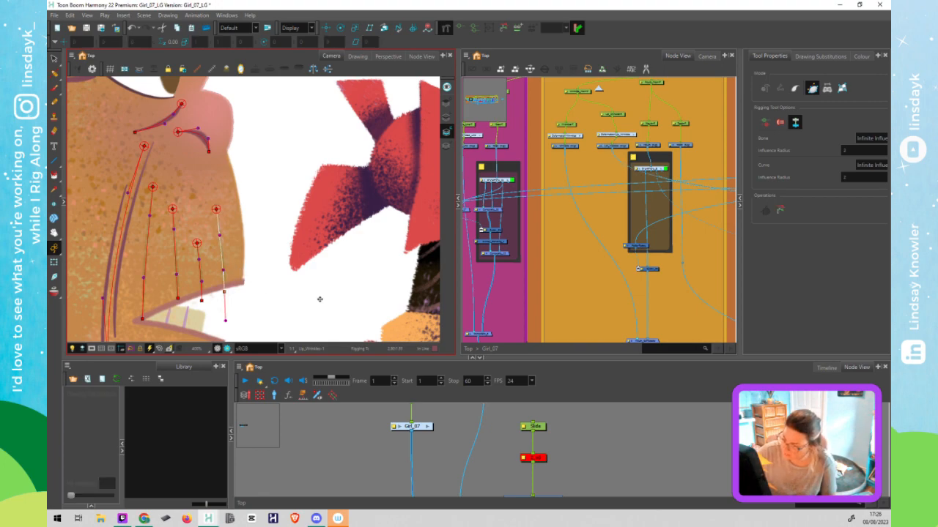
Finish the lip wrinkle curves and line up the Lip_Wrinkles-P peg and its deformation node with the neighbouring mouth columns
{"action": "left_click", "coordinate": [603, 233]}
{"action": "left_click", "coordinate": [302, 300]}
{"action": "key", "text": "shift+t"}
{"action": "left_click", "coordinate": [649, 146]}
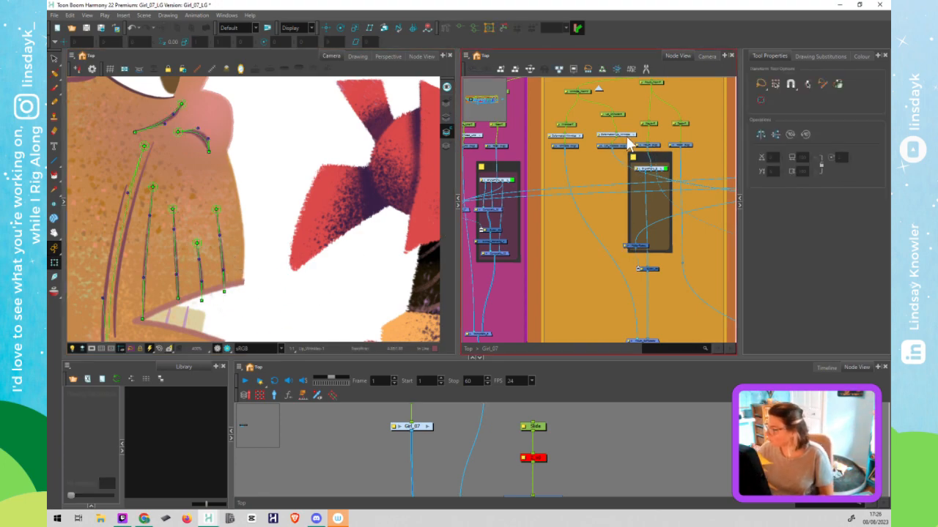
{"action": "left_click", "coordinate": [572, 123]}
{"action": "left_click_drag", "start_coordinate": [622, 115], "coordinate": [624, 129]}
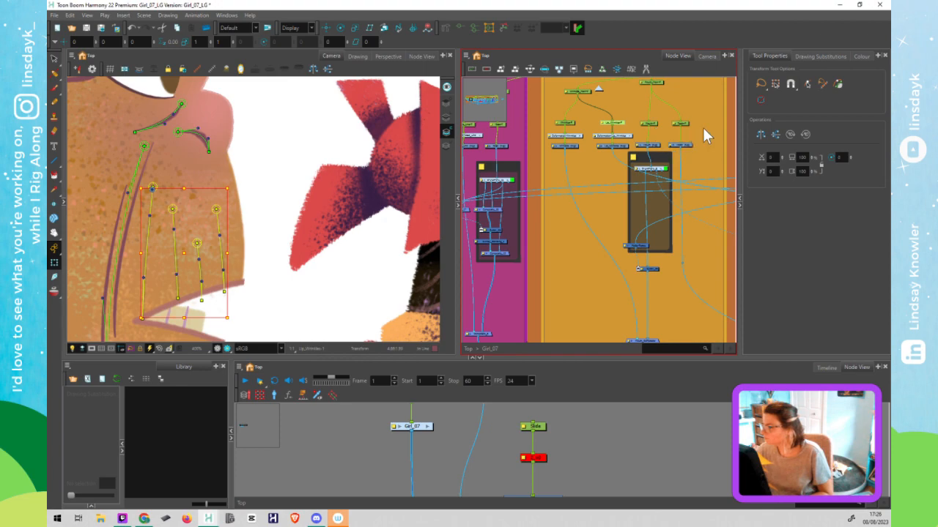
Space out the Mouth and Teeth node columns, shift the backdrop group with its matte and cutter nodes alongside, and save the scene
{"action": "left_click_drag", "start_coordinate": [687, 144], "coordinate": [711, 144]}
{"action": "mouse_move", "coordinate": [661, 111]}
{"action": "left_mouse_down"}
{"action": "mouse_move", "coordinate": [652, 159]}
{"action": "mouse_move", "coordinate": [655, 145]}
{"action": "mouse_move", "coordinate": [679, 157]}
{"action": "left_mouse_up"}
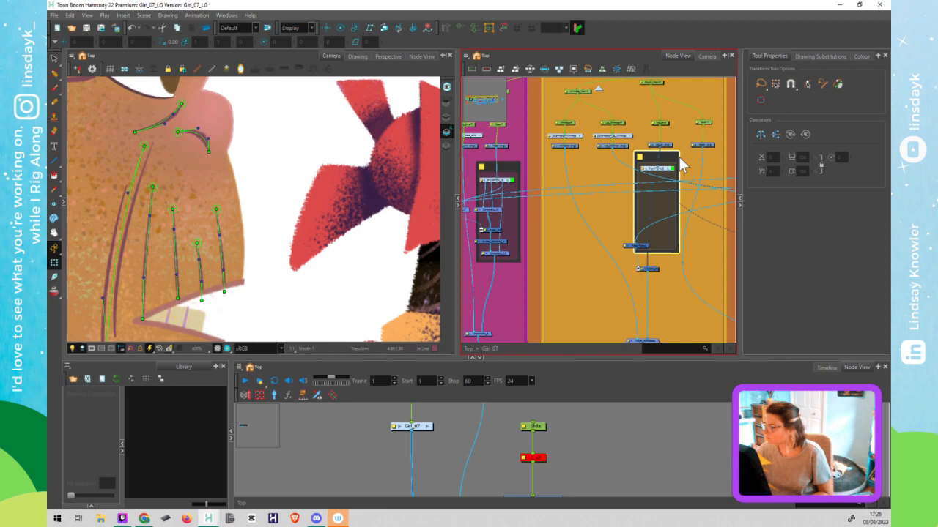
{"action": "left_click", "coordinate": [626, 236]}
{"action": "left_click_drag", "start_coordinate": [636, 250], "coordinate": [638, 265]}
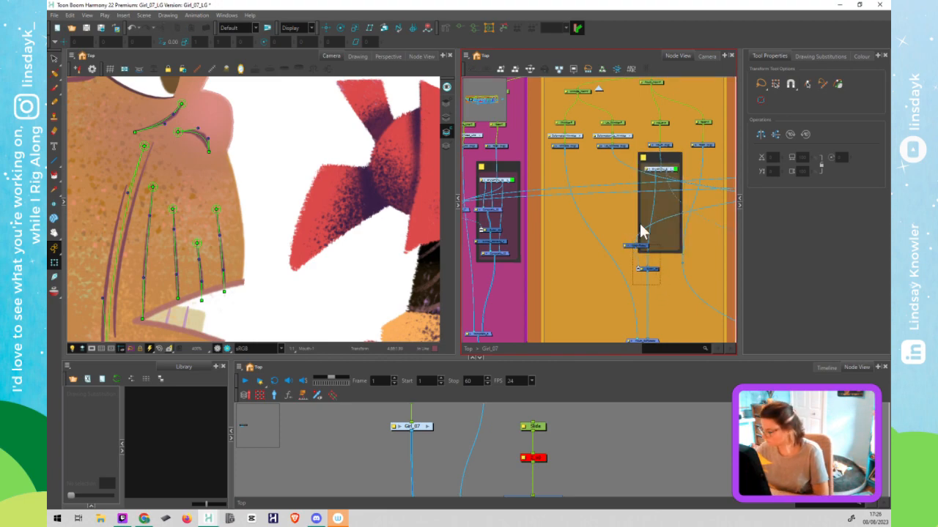
{"action": "key", "text": "Right"}
{"action": "key", "text": "Right"}
{"action": "key", "text": "Right"}
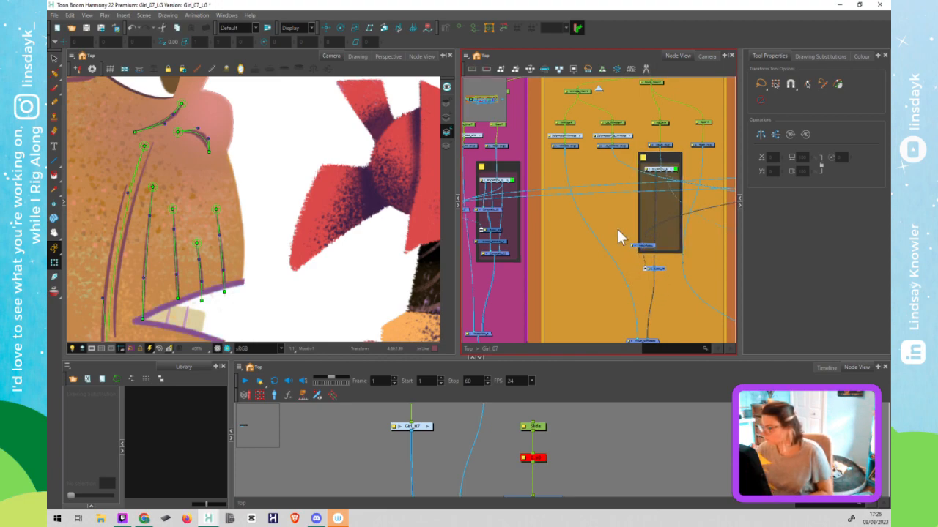
{"action": "left_click", "coordinate": [621, 225]}
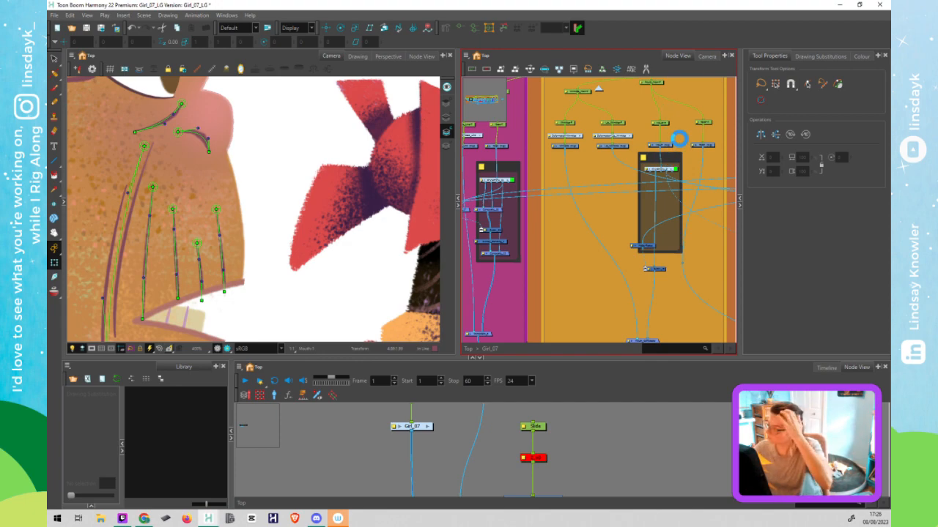
Disable the cutter node below the mouth backdrop to expose the full Mouth drawing
{"action": "left_click", "coordinate": [669, 144]}
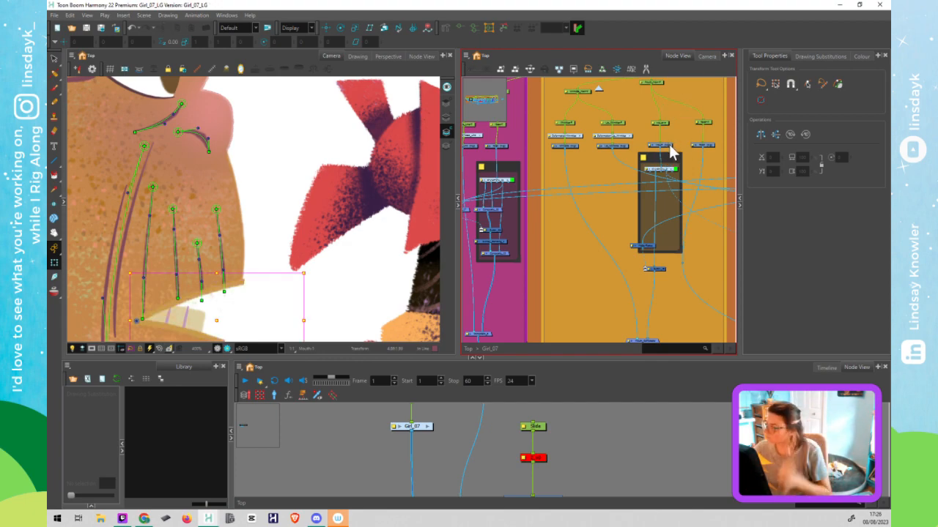
{"action": "left_click", "coordinate": [229, 266]}
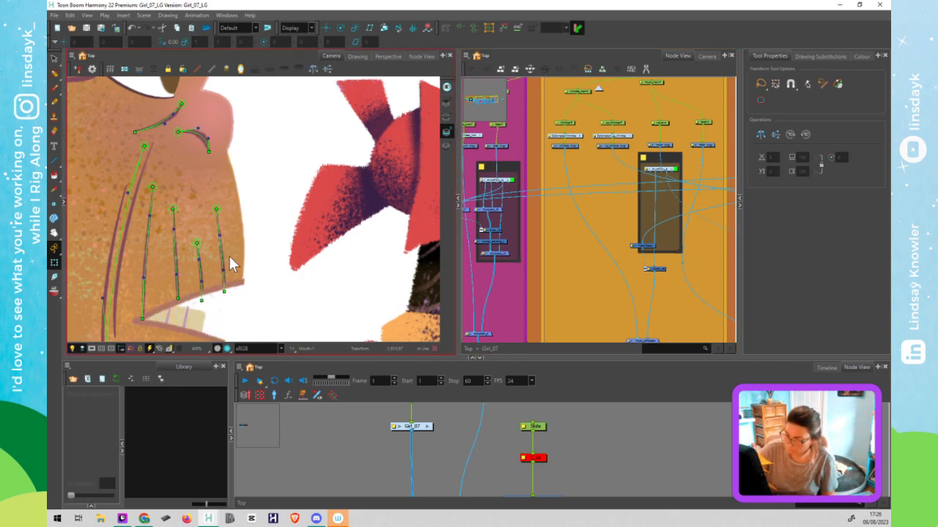
{"action": "left_click", "coordinate": [241, 302]}
{"action": "left_click_drag", "start_coordinate": [241, 296], "coordinate": [246, 257]}
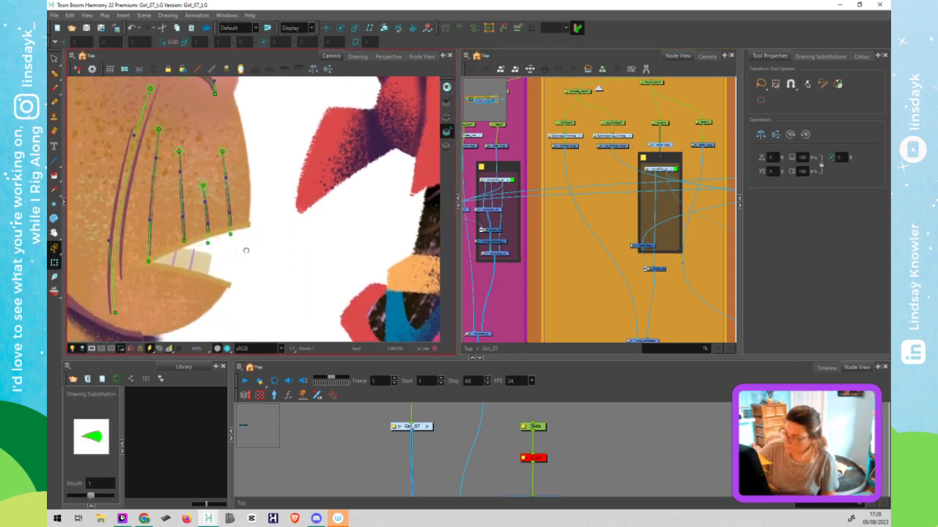
{"action": "left_click", "coordinate": [663, 274]}
{"action": "left_click", "coordinate": [661, 270]}
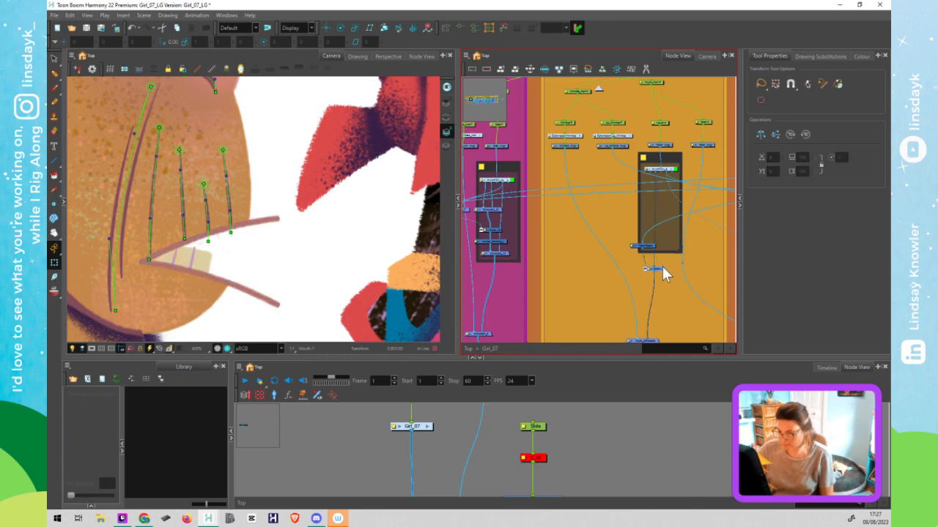
Start a curve deformer on the Mouth drawing from the mouth corner along the lower lip line and across to the upper lip's end
{"action": "left_click", "coordinate": [667, 145]}
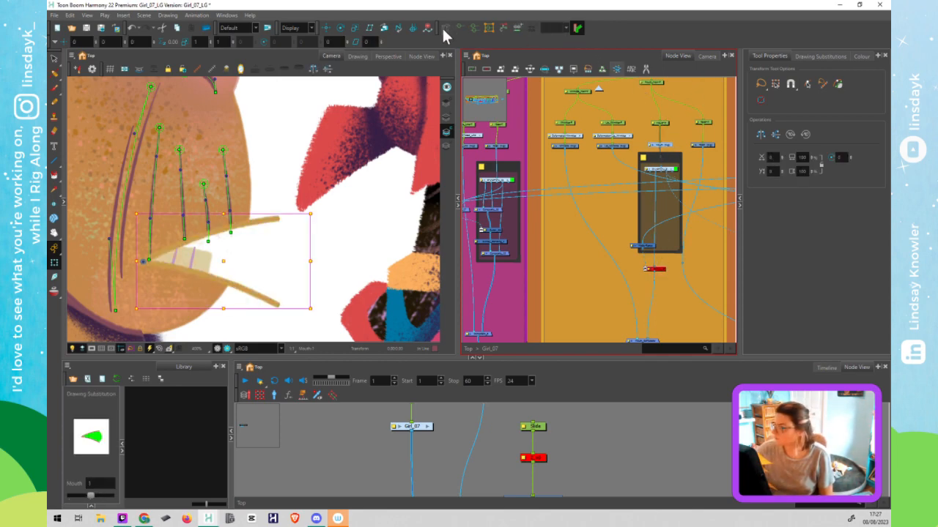
{"action": "left_click", "coordinate": [151, 264]}
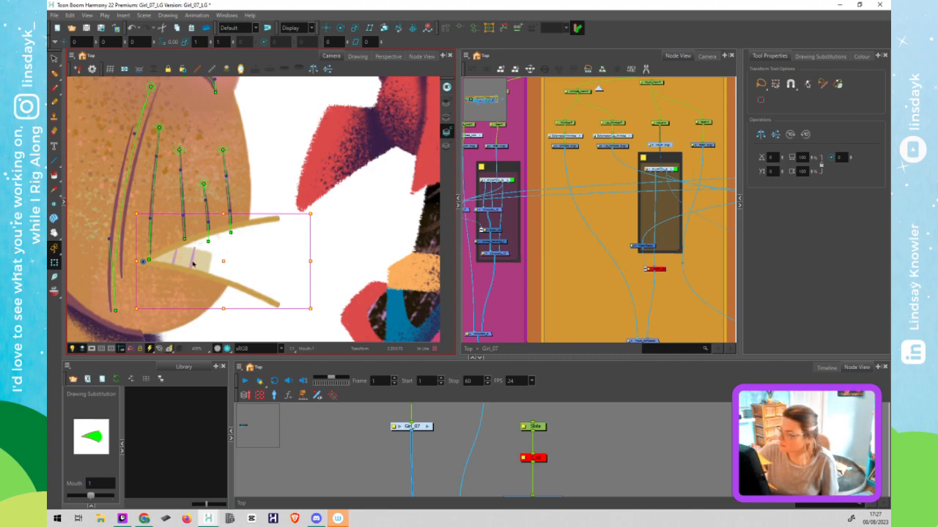
{"action": "left_click", "coordinate": [668, 150]}
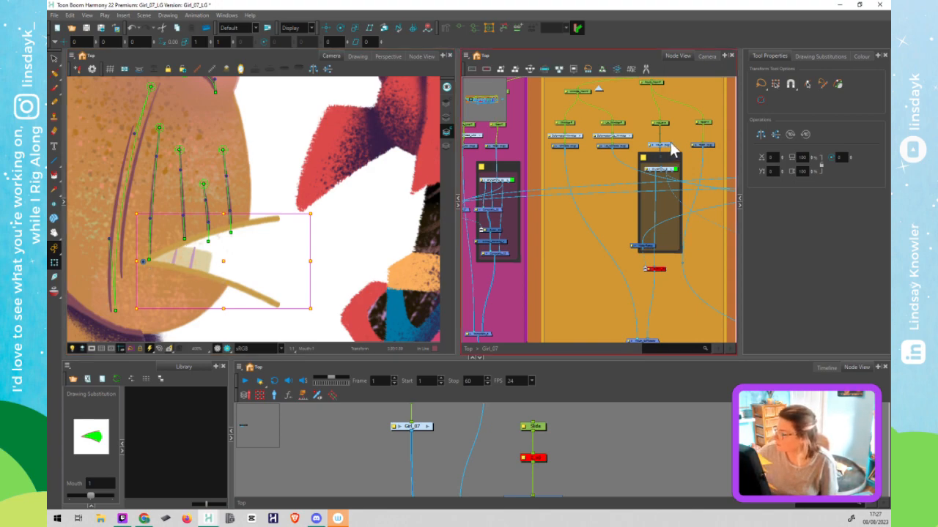
{"action": "left_click", "coordinate": [162, 249]}
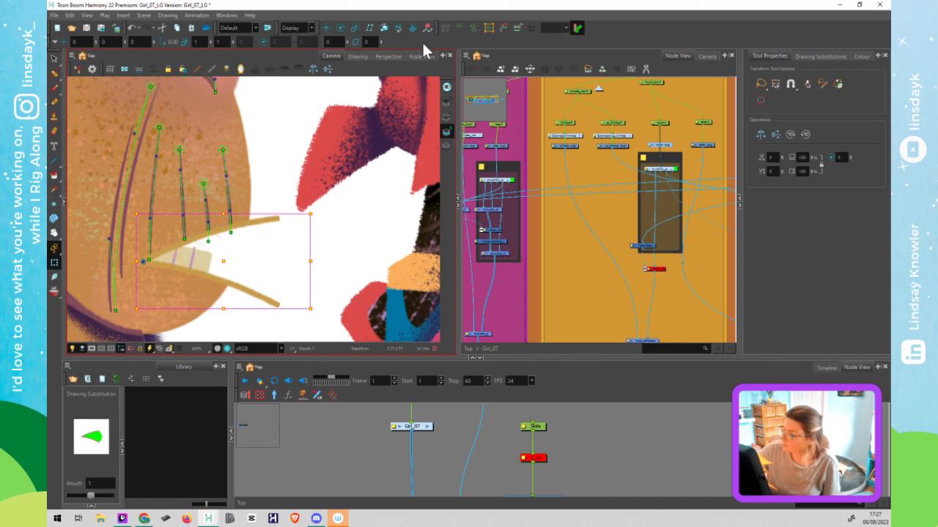
{"action": "key", "text": "alt+r"}
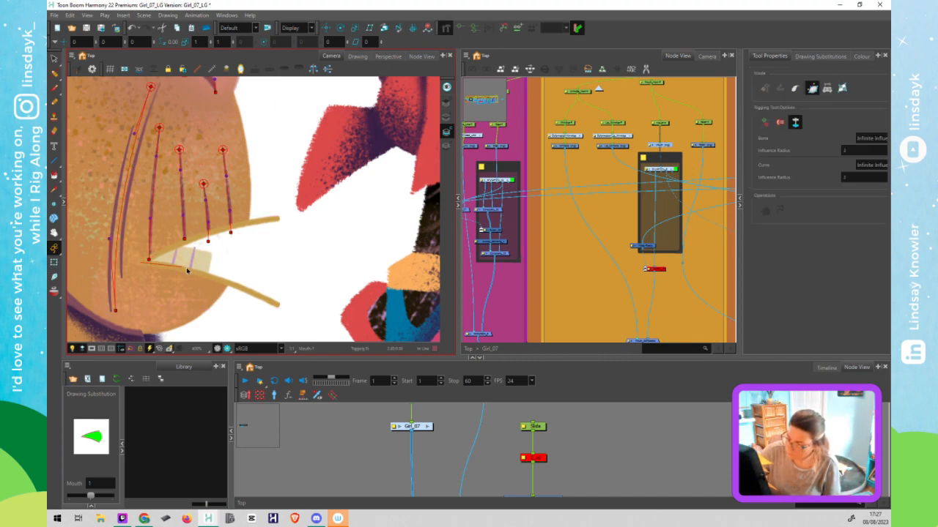
{"action": "left_click_drag", "start_coordinate": [279, 307], "coordinate": [303, 323]}
{"action": "mouse_move", "coordinate": [277, 217]}
{"action": "left_mouse_down"}
{"action": "mouse_move", "coordinate": [251, 226]}
{"action": "mouse_move", "coordinate": [281, 243]}
{"action": "left_mouse_up"}
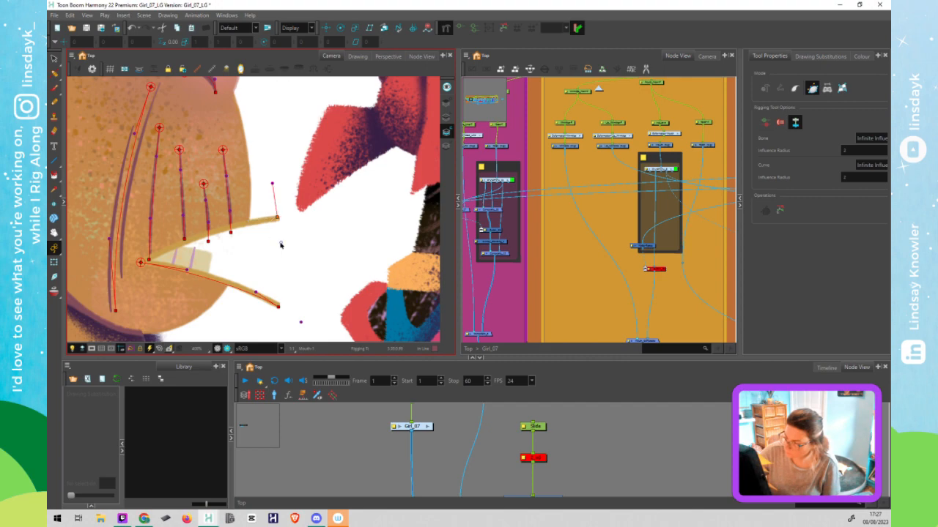
Bring the mouth deformer back to the mouth corner along the upper lip line and shape the handles at the open end
{"action": "left_click_drag", "start_coordinate": [272, 180], "coordinate": [253, 205]}
{"action": "key", "text": "ctrl+z"}
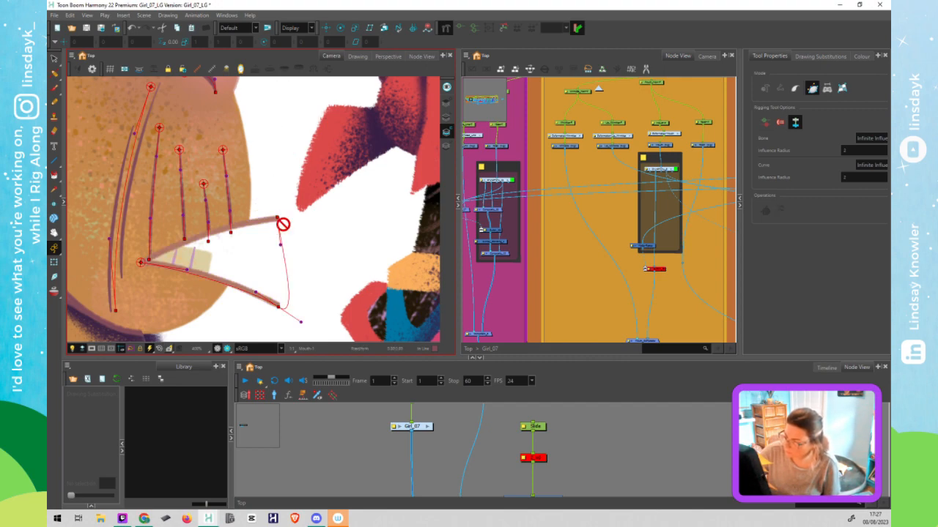
{"action": "left_click_drag", "start_coordinate": [141, 262], "coordinate": [177, 246]}
{"action": "left_click_drag", "start_coordinate": [273, 181], "coordinate": [240, 222]}
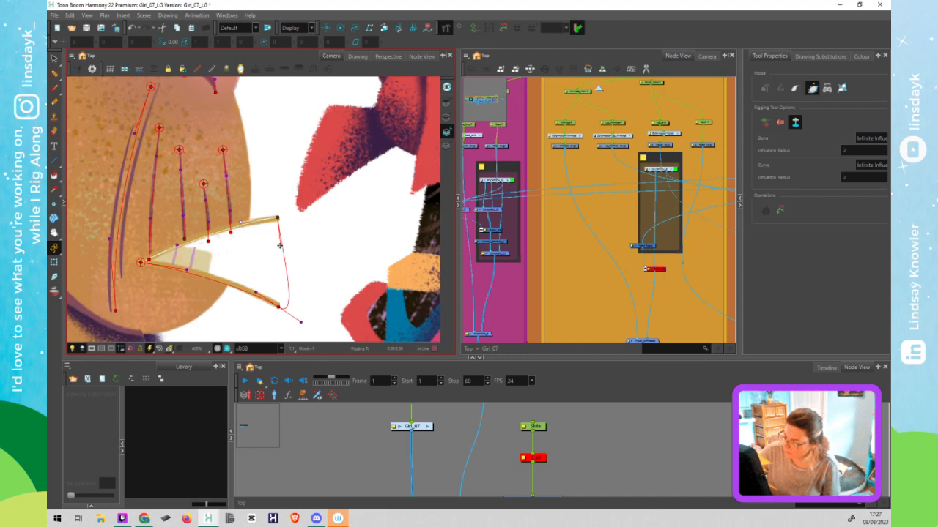
{"action": "left_click_drag", "start_coordinate": [282, 246], "coordinate": [284, 245]}
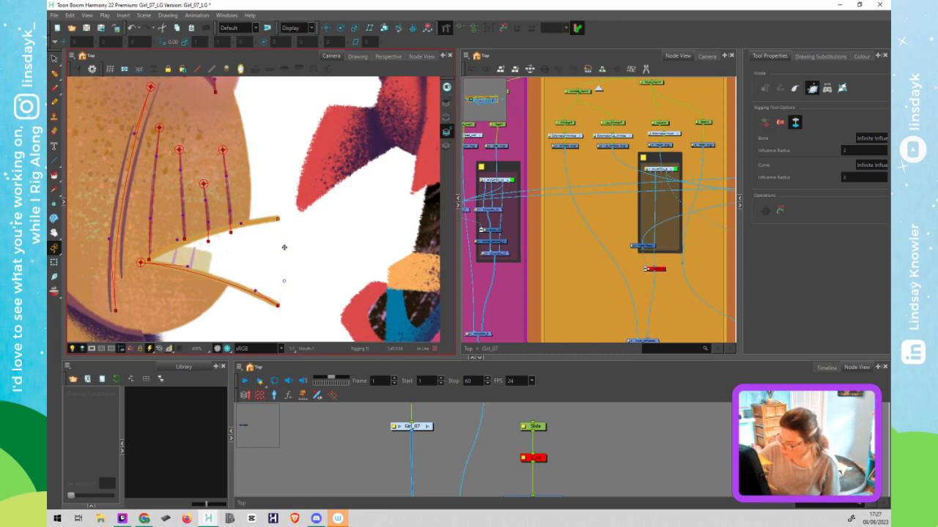
Test the mouth deformer by moving the upper and lower lip end points together to close the mouth
{"action": "key", "text": "shift+t"}
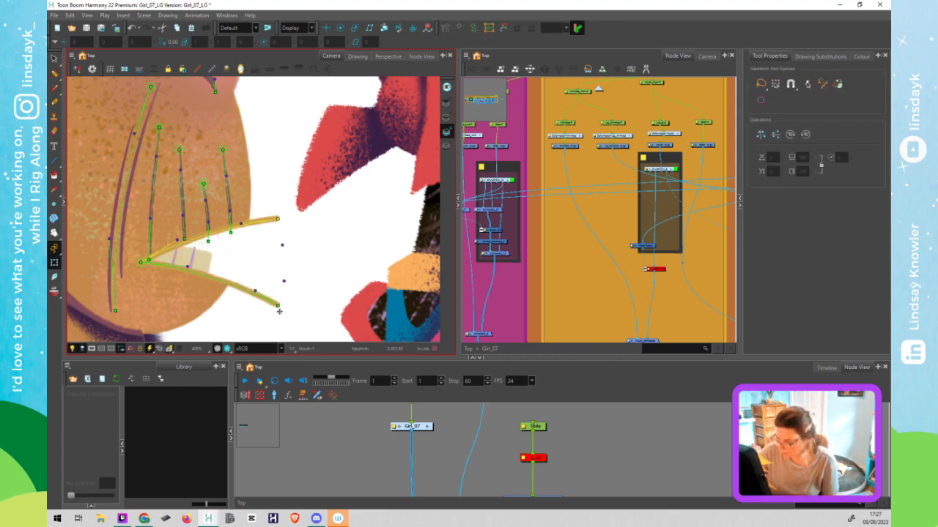
{"action": "left_click_drag", "start_coordinate": [278, 303], "coordinate": [262, 286]}
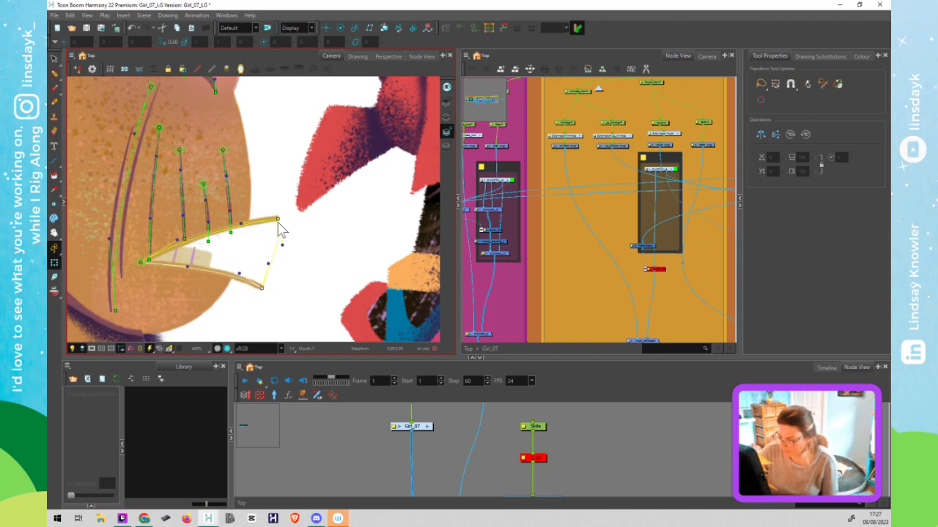
{"action": "key", "text": "ctrl+z"}
{"action": "left_click_drag", "start_coordinate": [279, 220], "coordinate": [277, 252]}
{"action": "left_click_drag", "start_coordinate": [279, 306], "coordinate": [277, 265]}
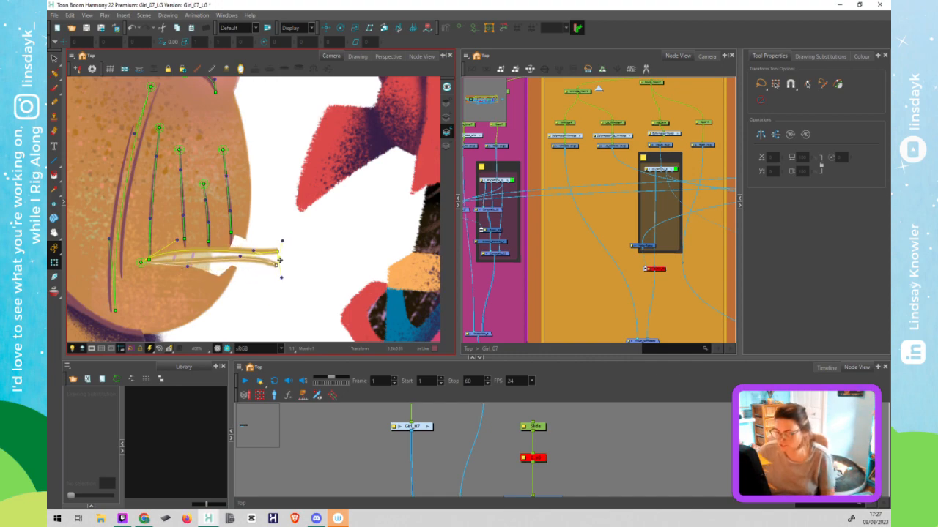
Add a Weighted Deform node to the Mouth chain above Deformation-Mouth and move the Mouth-P peg up to make room
{"action": "left_click", "coordinate": [606, 219]}
{"action": "left_click", "coordinate": [667, 134]}
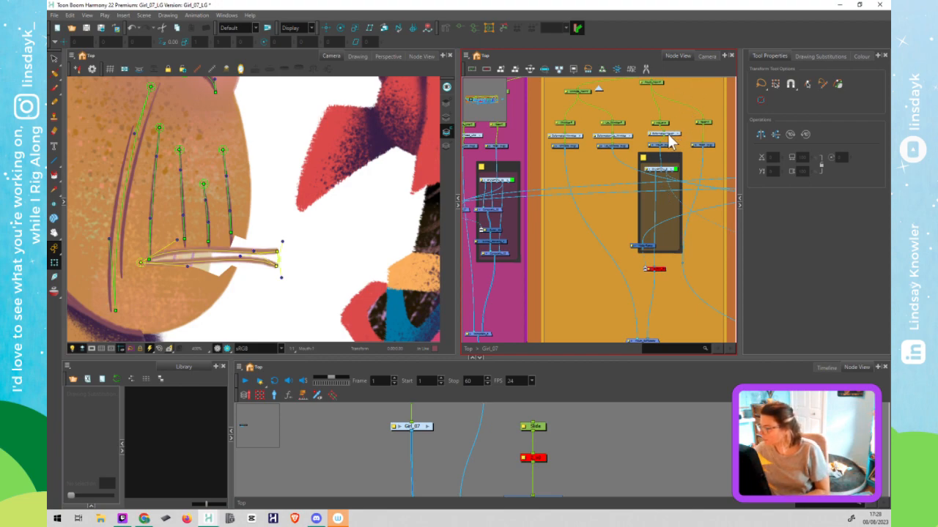
{"action": "key", "text": "Tab"}
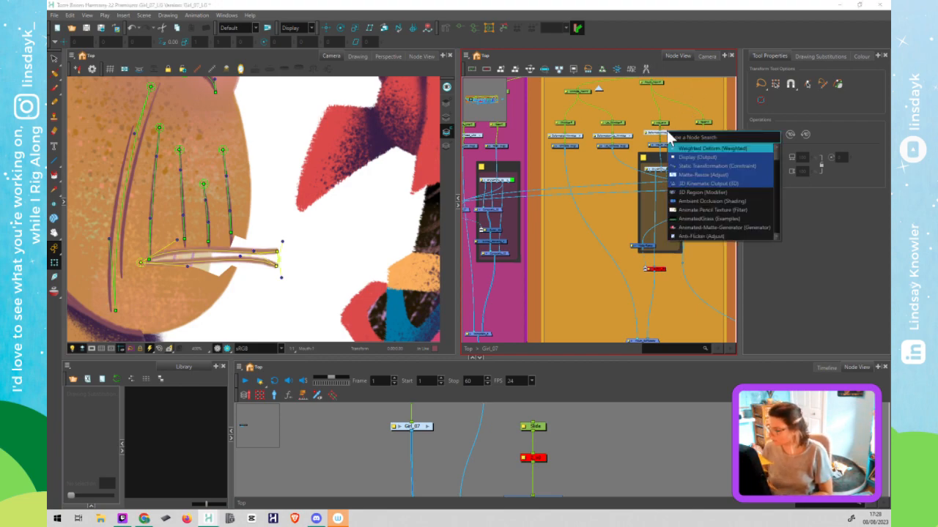
{"action": "left_click", "coordinate": [709, 147]}
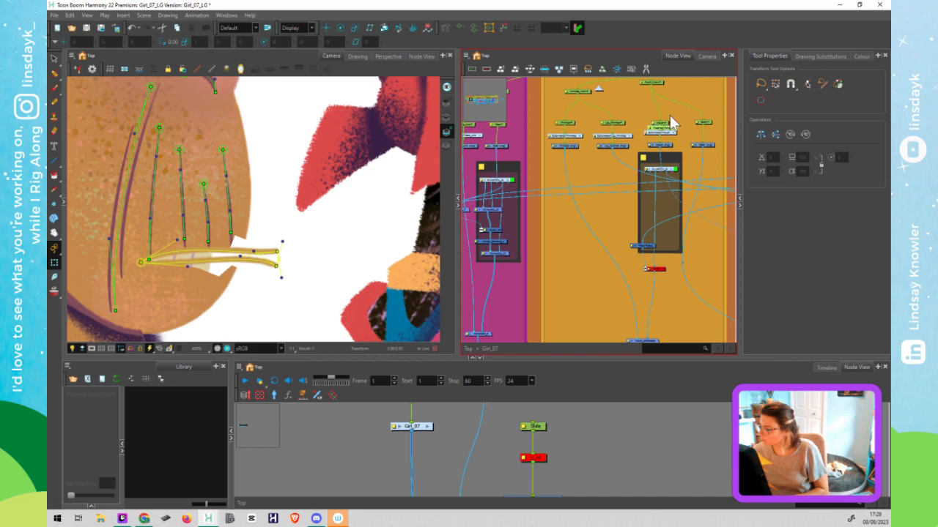
{"action": "scroll", "coordinate": [670, 121], "scroll_direction": "up", "scroll_amount": 6}
{"action": "left_click_drag", "start_coordinate": [658, 136], "coordinate": [655, 99]}
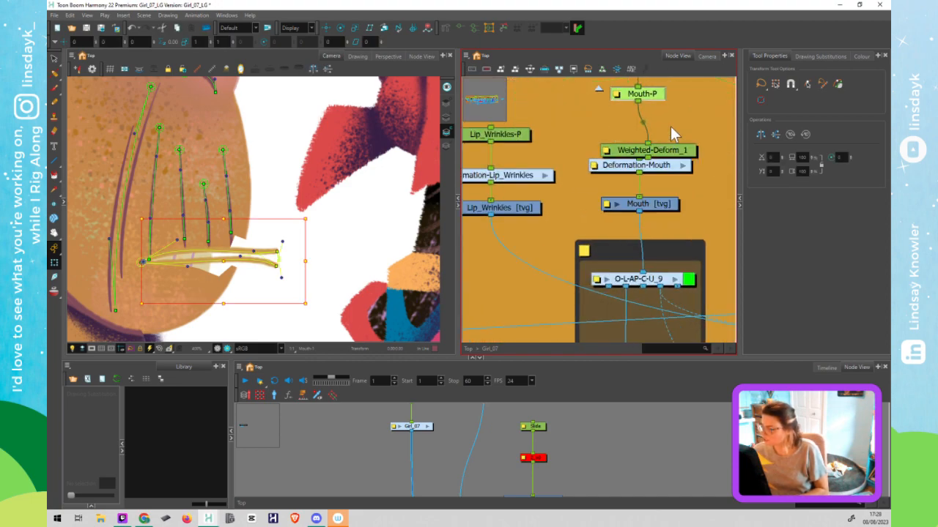
Rewire the Weighted Deform node between Deformation-Mouth and the Mouth drawing, link Mouth-P to its second input, and reset the mouth deformation
{"action": "left_click_drag", "start_coordinate": [664, 151], "coordinate": [640, 199]}
{"action": "left_click_drag", "start_coordinate": [638, 159], "coordinate": [638, 178]}
{"action": "left_click_drag", "start_coordinate": [276, 268], "coordinate": [278, 265]}
{"action": "left_click_drag", "start_coordinate": [684, 183], "coordinate": [654, 150]}
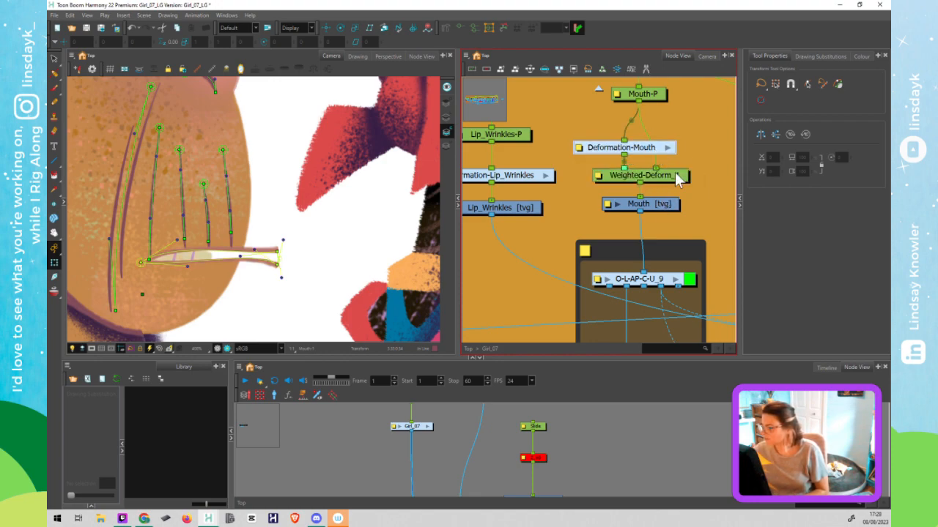
{"action": "left_click", "coordinate": [504, 29]}
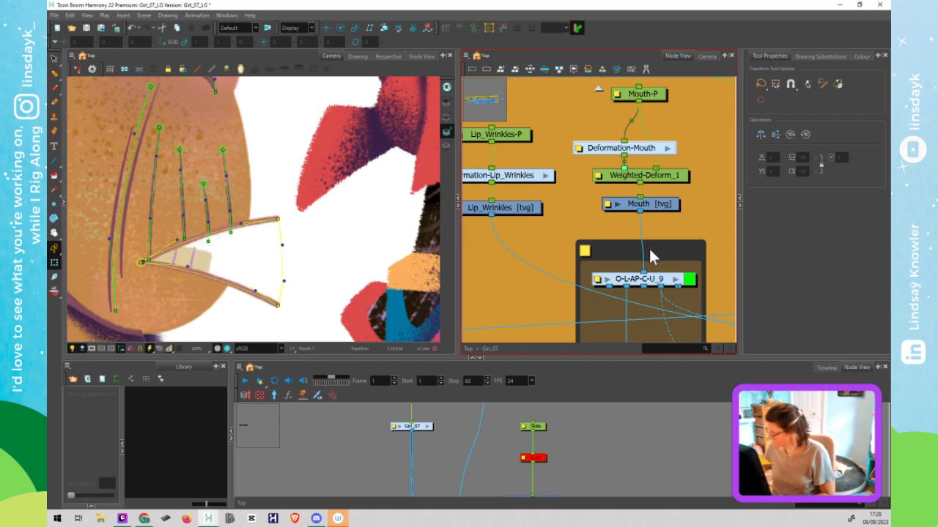
Examine the rigged mouth beside the neighbouring copy of the character and review the mouth node group down to its cutter
{"action": "left_click", "coordinate": [330, 252]}
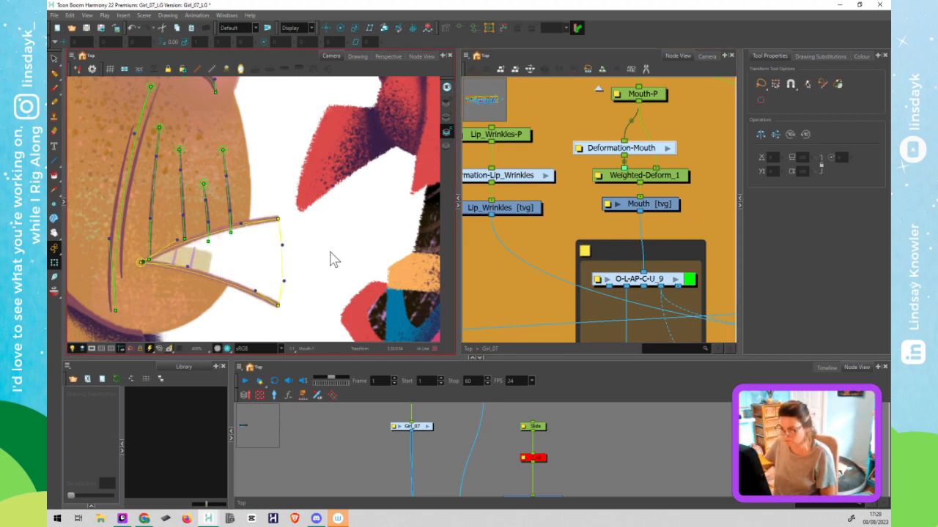
{"action": "scroll", "coordinate": [338, 252], "scroll_direction": "down", "scroll_amount": 1}
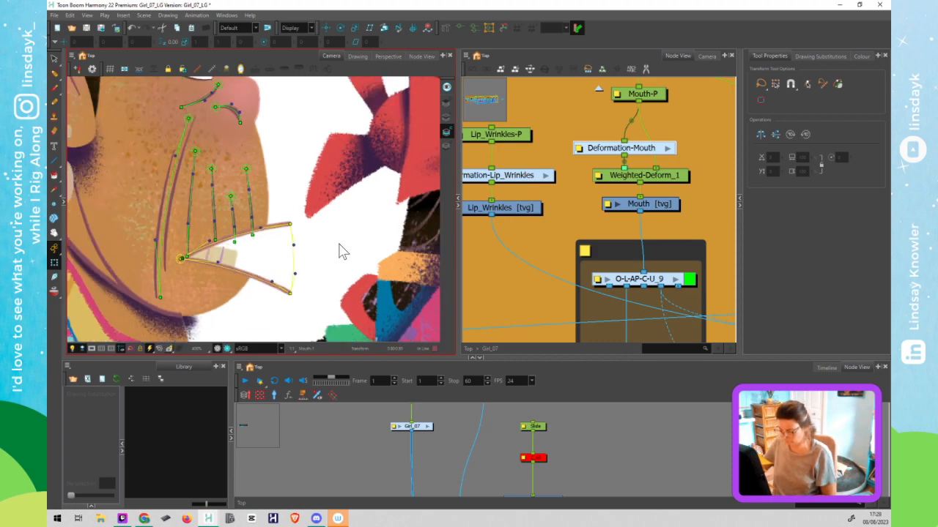
{"action": "scroll", "coordinate": [338, 252], "scroll_direction": "down", "scroll_amount": 2}
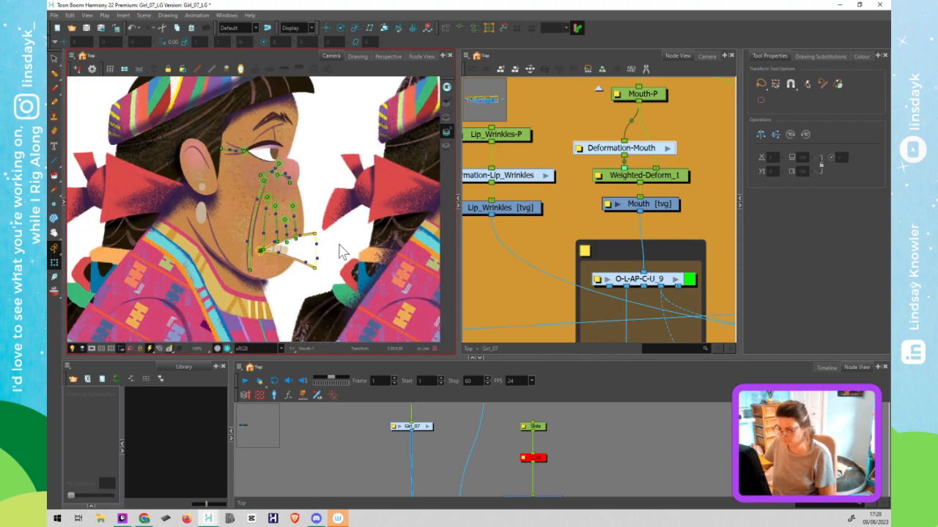
{"action": "scroll", "coordinate": [338, 251], "scroll_direction": "down", "scroll_amount": 2}
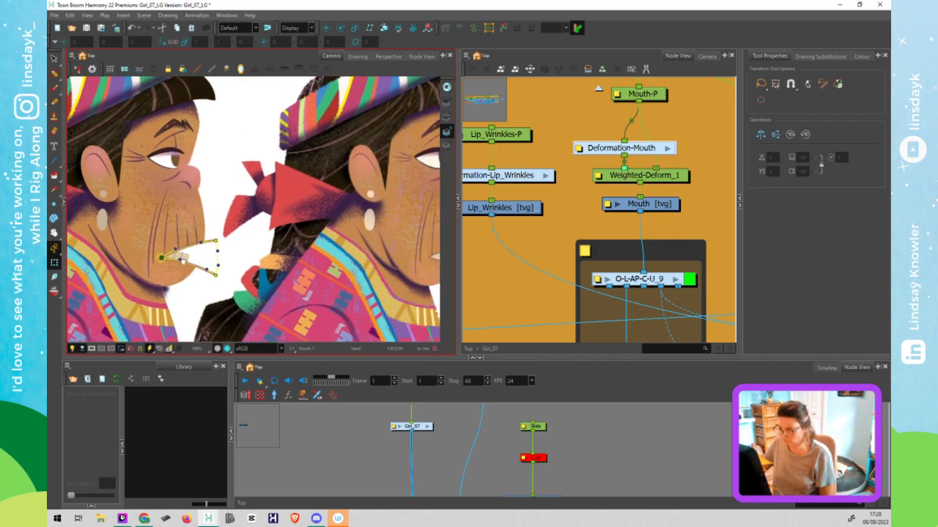
{"action": "left_click_drag", "start_coordinate": [182, 261], "coordinate": [184, 262]}
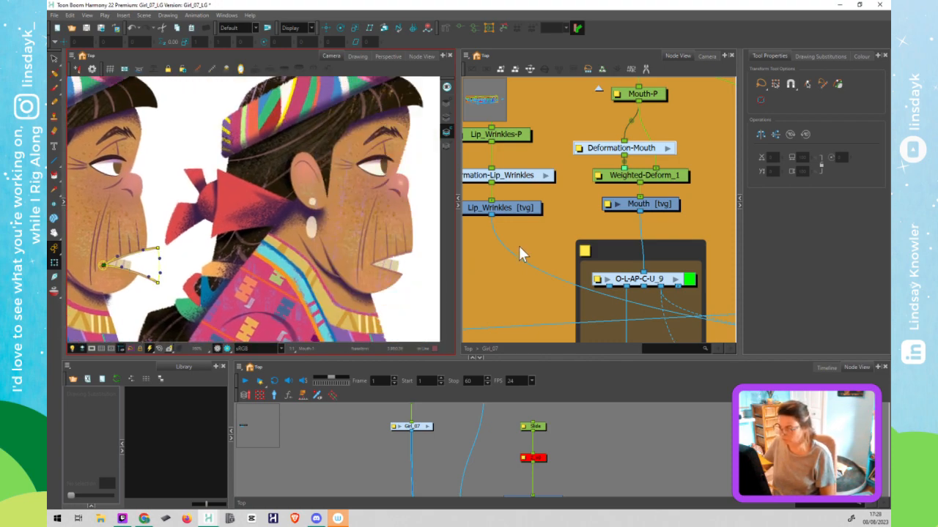
{"action": "scroll", "coordinate": [578, 284], "scroll_direction": "down", "scroll_amount": 3}
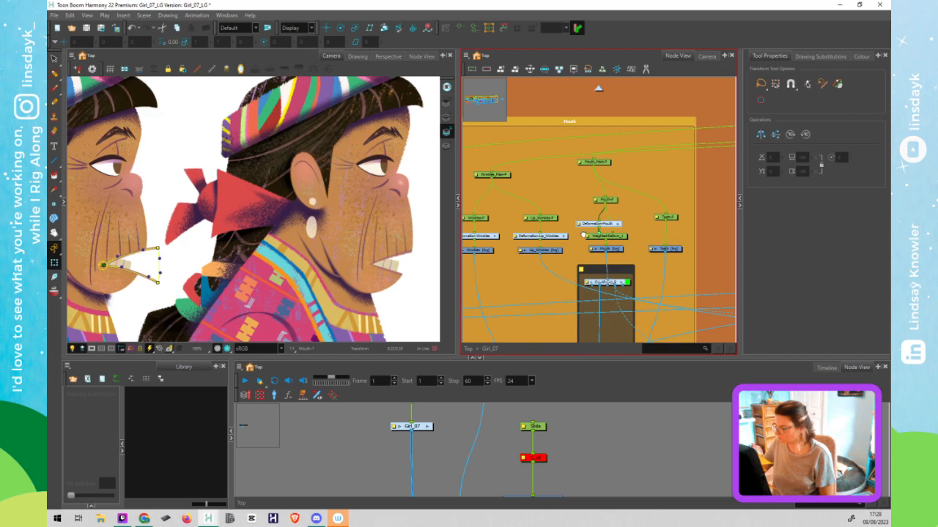
{"action": "scroll", "coordinate": [586, 308], "scroll_direction": "down", "scroll_amount": 3}
{"action": "left_click_drag", "start_coordinate": [641, 317], "coordinate": [647, 314]}
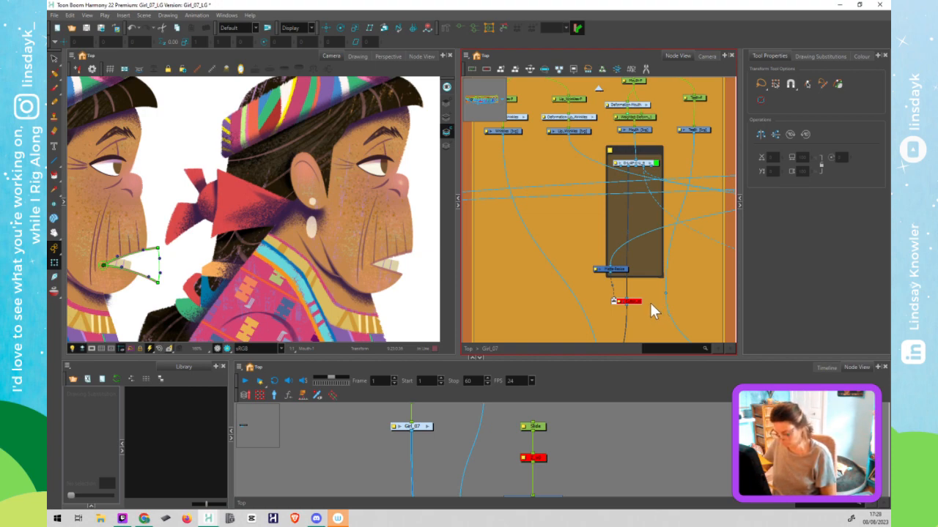
Clear the selection on the mouth cutter node, save the scene and select the waypoint on the Teeth cable
{"action": "left_click", "coordinate": [649, 302]}
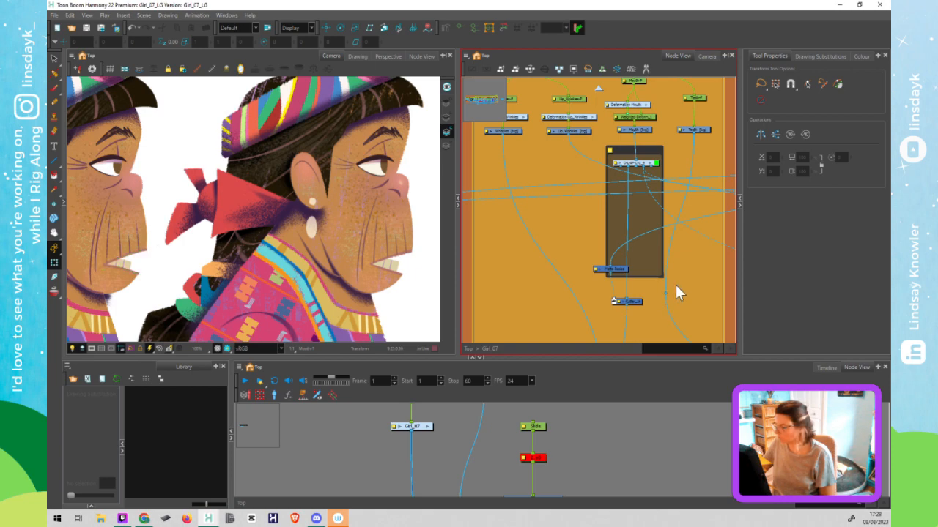
{"action": "left_click_drag", "start_coordinate": [677, 283], "coordinate": [505, 303]}
{"action": "key", "text": "Delete"}
{"action": "key", "text": "ctrl+s"}
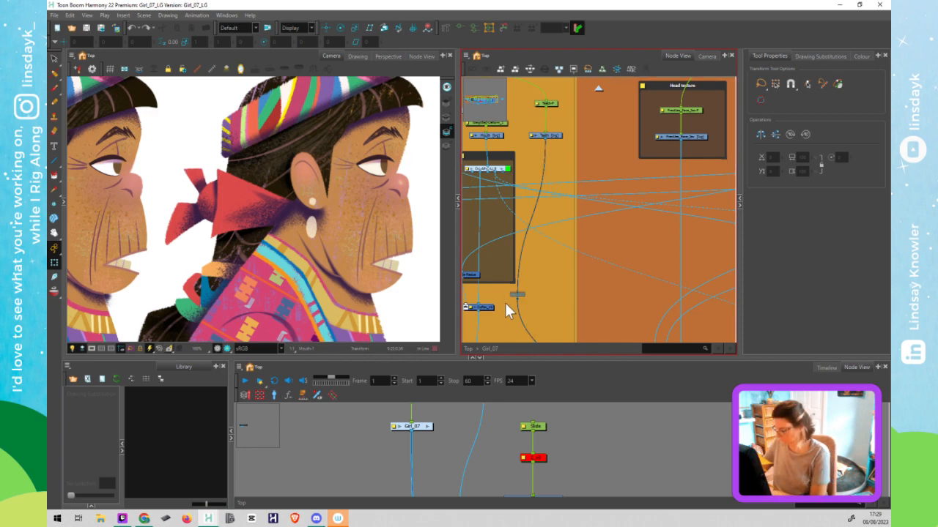
Nudge the waypoint on the Teeth cable sideways until the cable runs straight down below the Teeth drawing
{"action": "key", "text": "Right"}
{"action": "key", "text": "Right"}
{"action": "key", "text": "Right"}
{"action": "key", "text": "Right"}
{"action": "key", "text": "Right"}
{"action": "key", "text": "Right"}
{"action": "key", "text": "Right"}
{"action": "key", "text": "Right"}
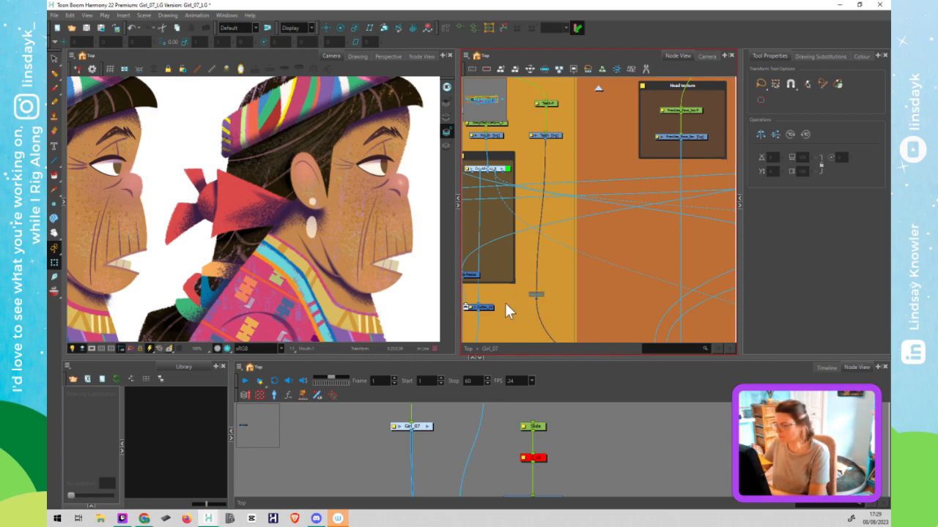
{"action": "key", "text": "Right"}
{"action": "key", "text": "Left"}
{"action": "key", "text": "Left"}
Delete the small pink body backdrop beside the Head + Jaw group and move its cutter into line with the neighbouring cutters
{"action": "left_click_drag", "start_coordinate": [623, 245], "coordinate": [571, 293]}
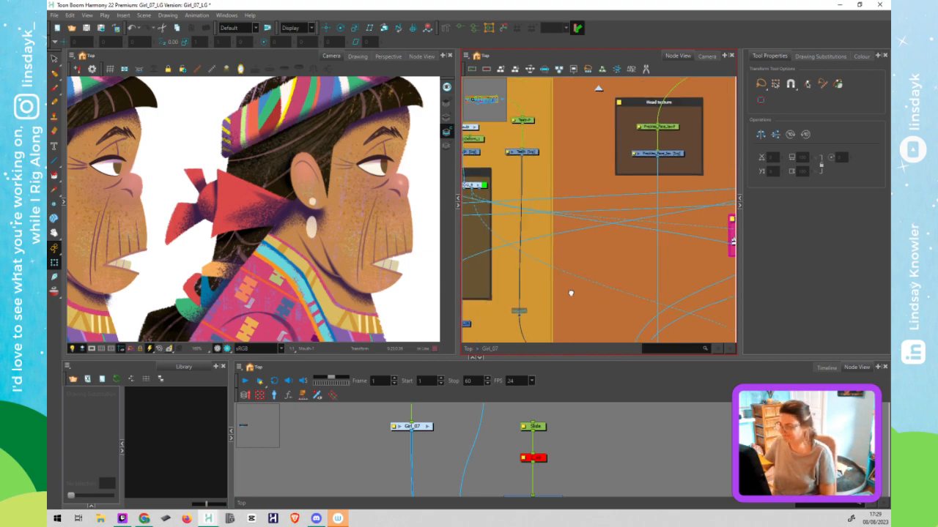
{"action": "scroll", "coordinate": [646, 226], "scroll_direction": "down", "scroll_amount": 3}
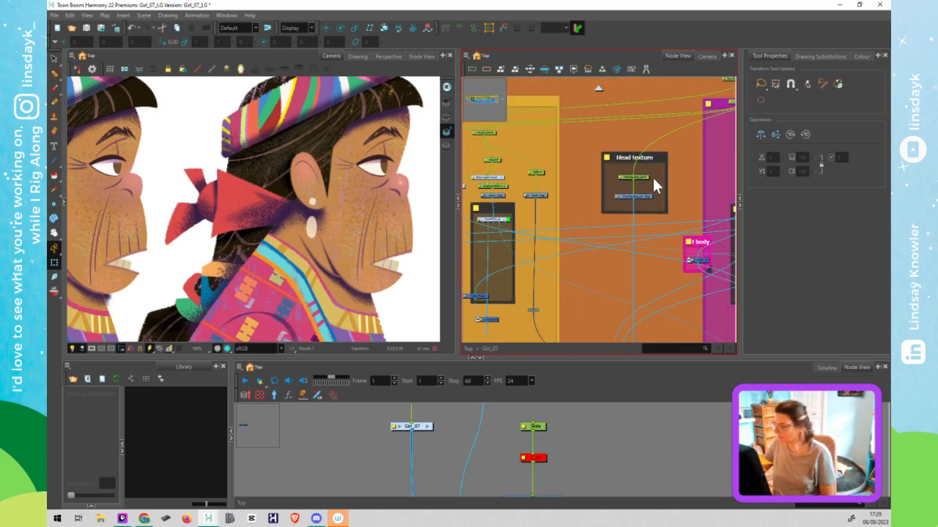
{"action": "left_click_drag", "start_coordinate": [693, 186], "coordinate": [584, 177]}
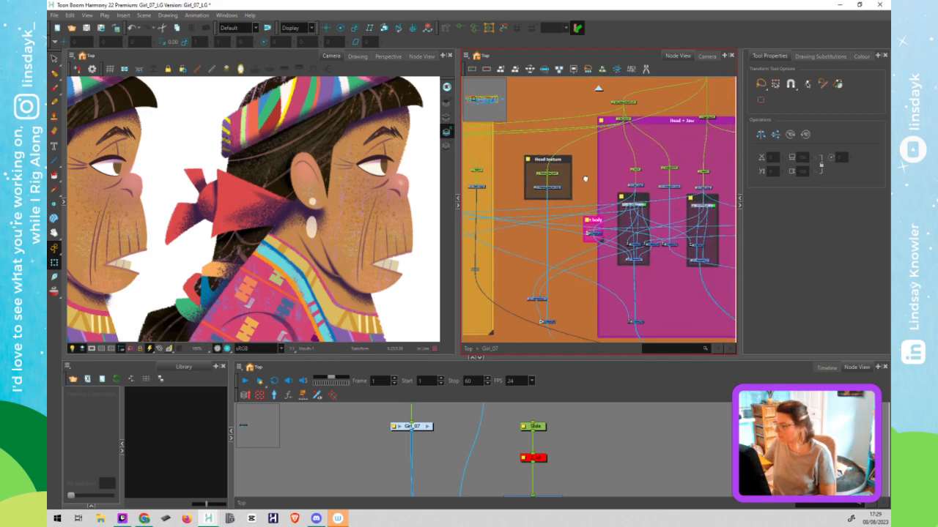
{"action": "left_click", "coordinate": [585, 234]}
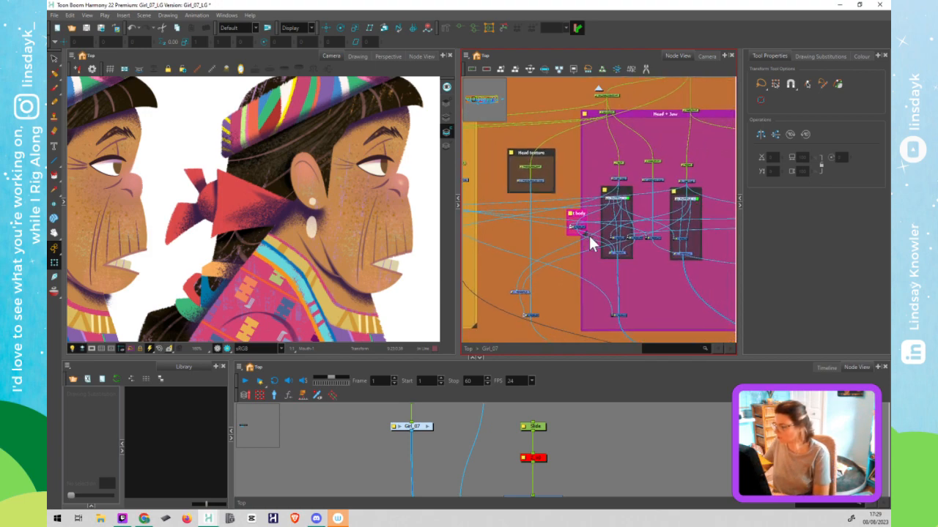
{"action": "key", "text": "Delete"}
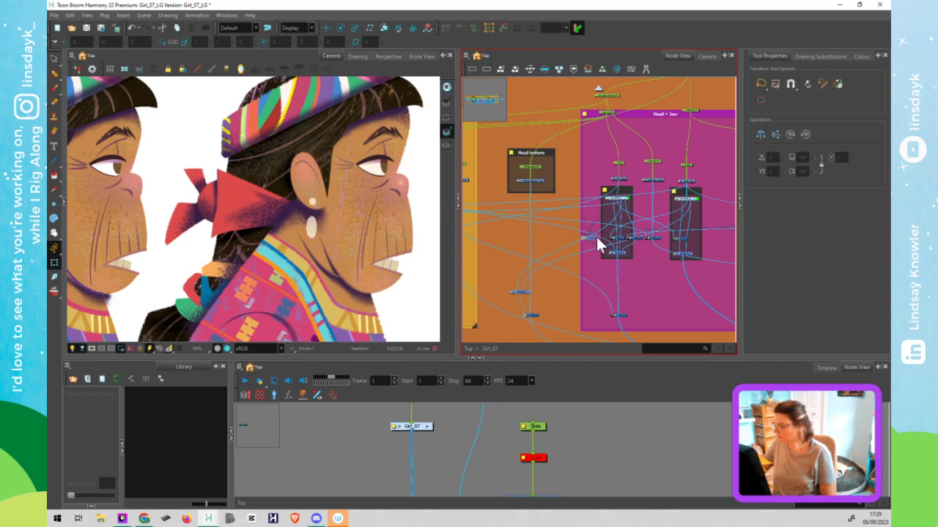
Select the Jaw drawing and move the jaw off the face into the empty area beside the character
{"action": "left_click", "coordinate": [622, 178]}
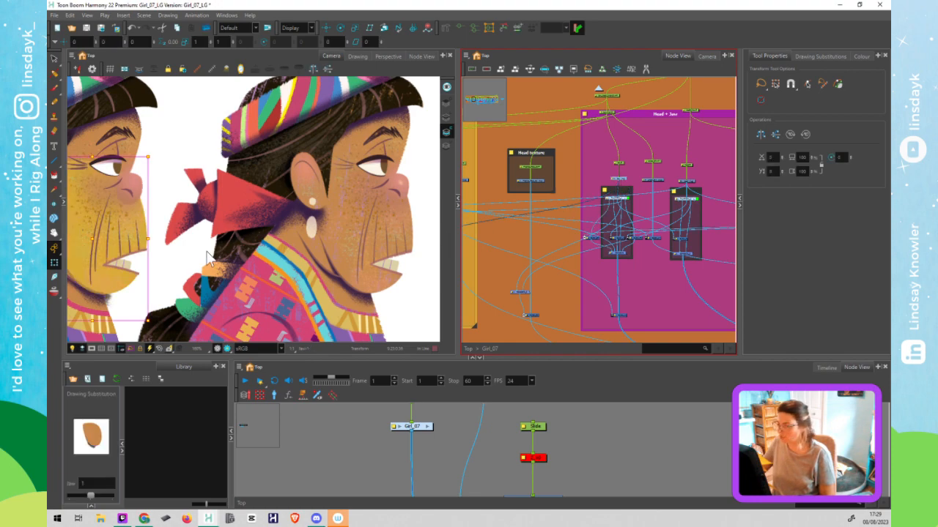
{"action": "left_click_drag", "start_coordinate": [299, 252], "coordinate": [335, 237]}
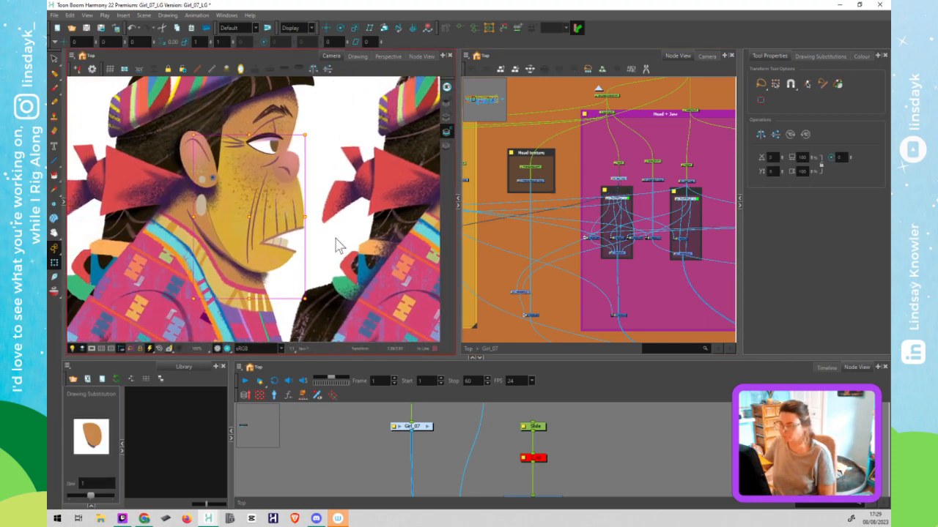
{"action": "scroll", "coordinate": [337, 240], "scroll_direction": "down", "scroll_amount": 1}
{"action": "scroll", "coordinate": [336, 245], "scroll_direction": "down", "scroll_amount": 1}
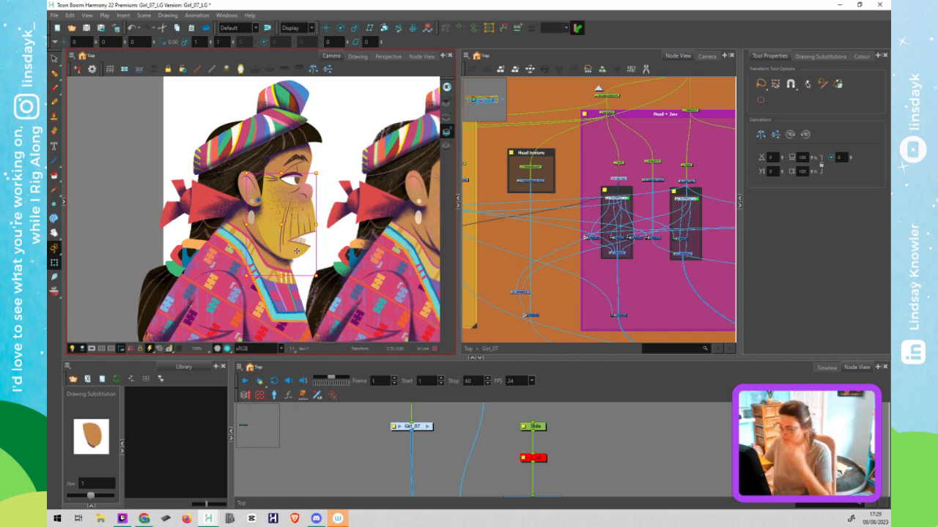
{"action": "mouse_move", "coordinate": [192, 239]}
{"action": "left_mouse_down"}
{"action": "mouse_move", "coordinate": [109, 242]}
{"action": "mouse_move", "coordinate": [315, 265]}
{"action": "left_mouse_up"}
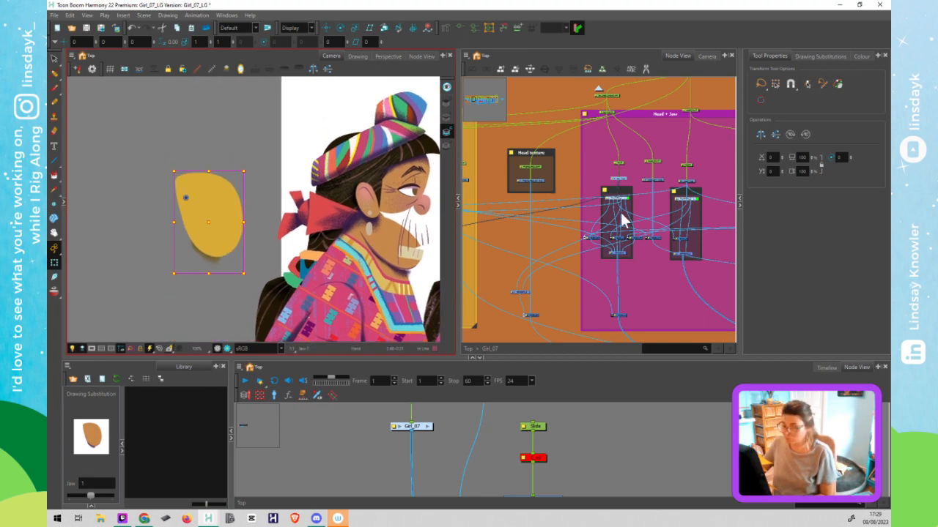
Draw a closed four-point curve deformer around the jaw outline with the Rigging tool, starting and ending at the jaw's upper back corner
{"action": "left_click", "coordinate": [624, 191]}
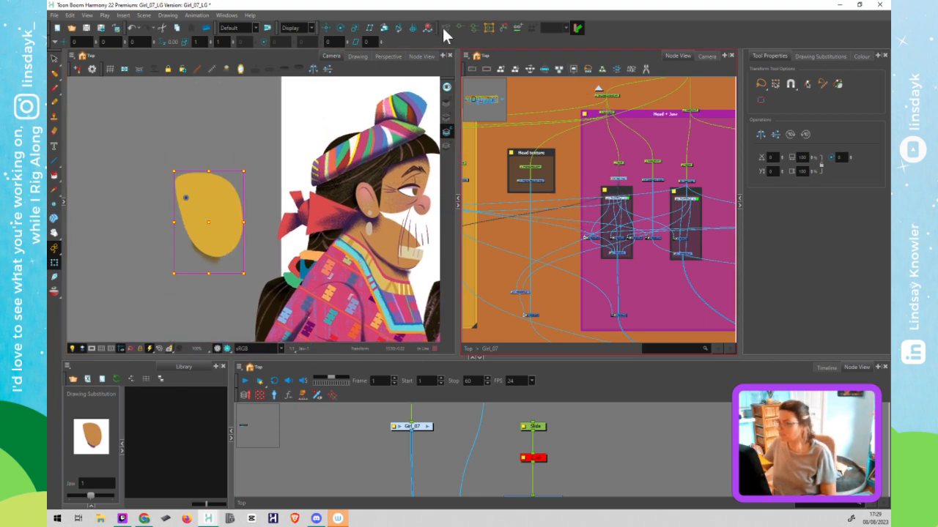
{"action": "key", "text": "shift+r"}
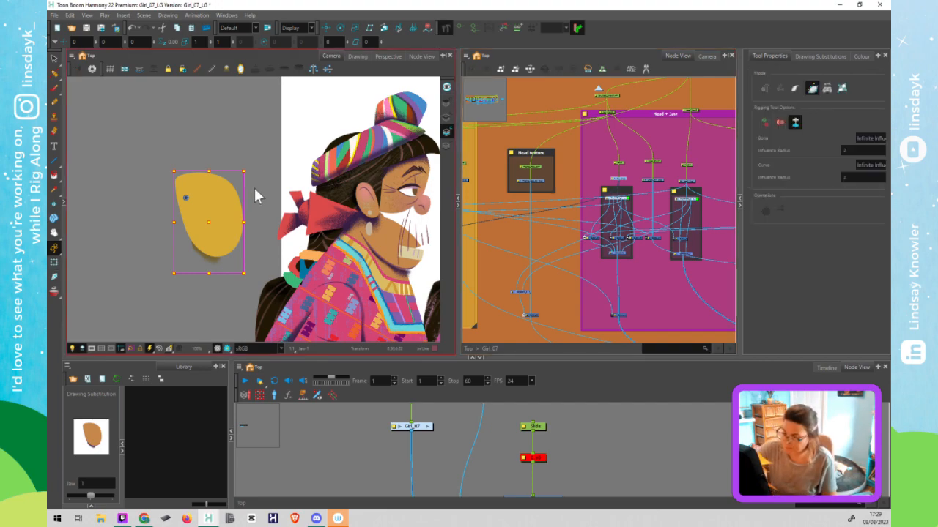
{"action": "scroll", "coordinate": [139, 198], "scroll_direction": "up", "scroll_amount": 3}
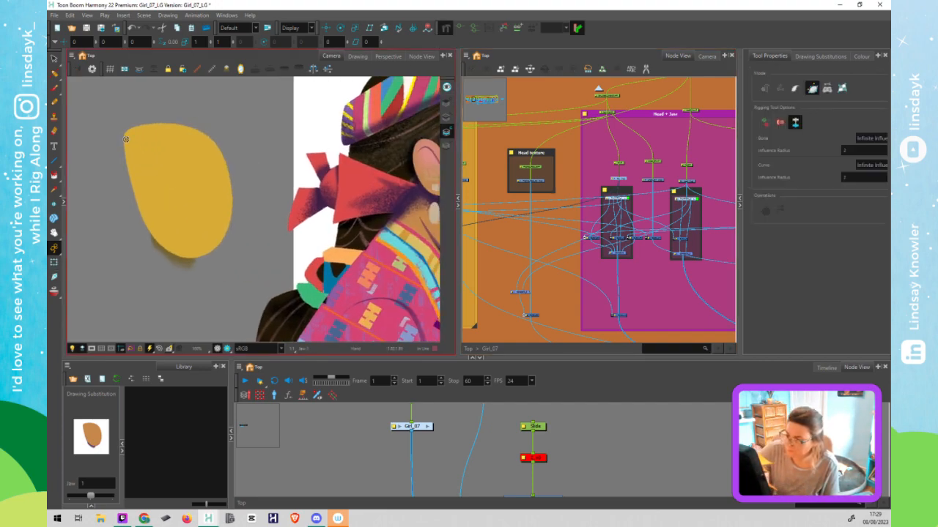
{"action": "left_click", "coordinate": [122, 133]}
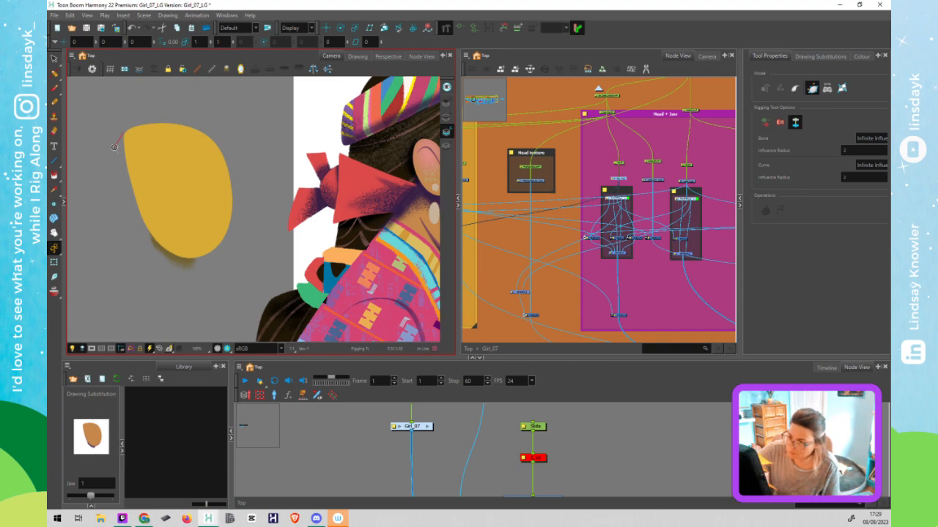
{"action": "left_click_drag", "start_coordinate": [146, 229], "coordinate": [131, 203]}
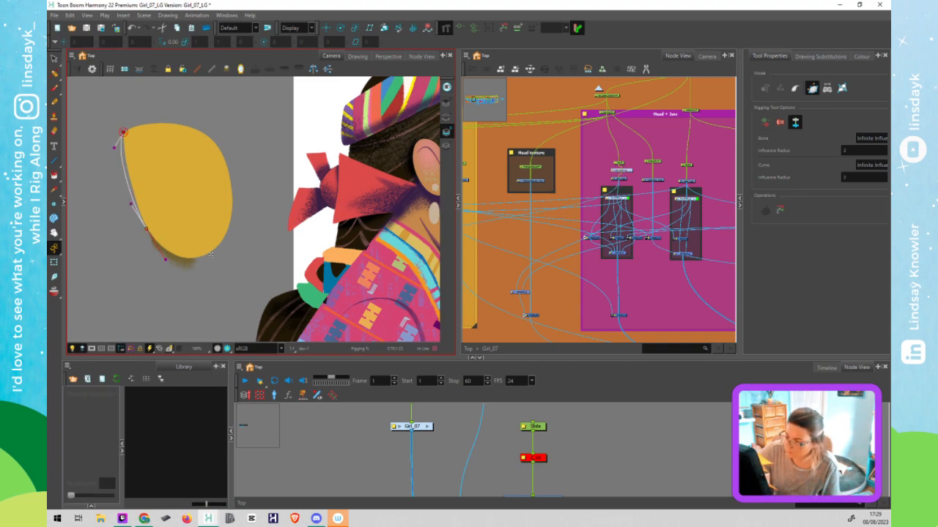
{"action": "scroll", "coordinate": [99, 260], "scroll_direction": "down", "scroll_amount": 3}
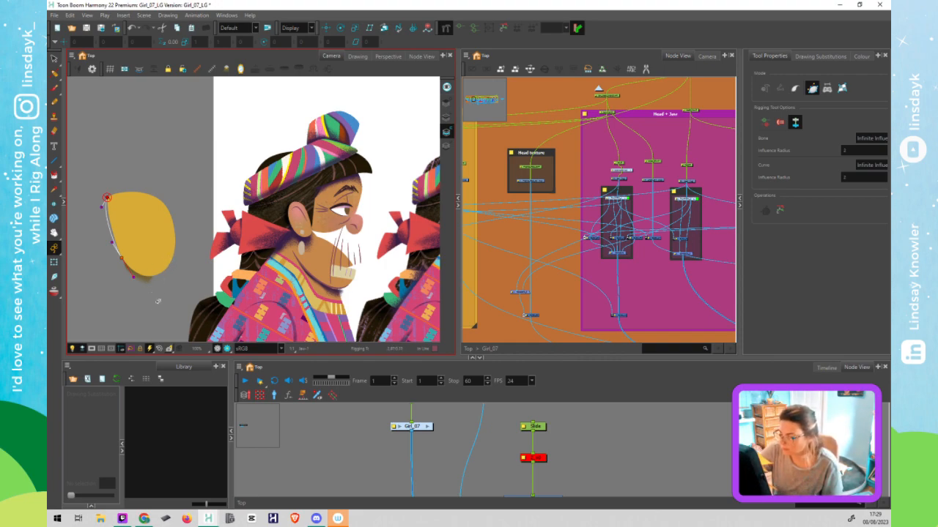
{"action": "left_click_drag", "start_coordinate": [172, 260], "coordinate": [185, 229]}
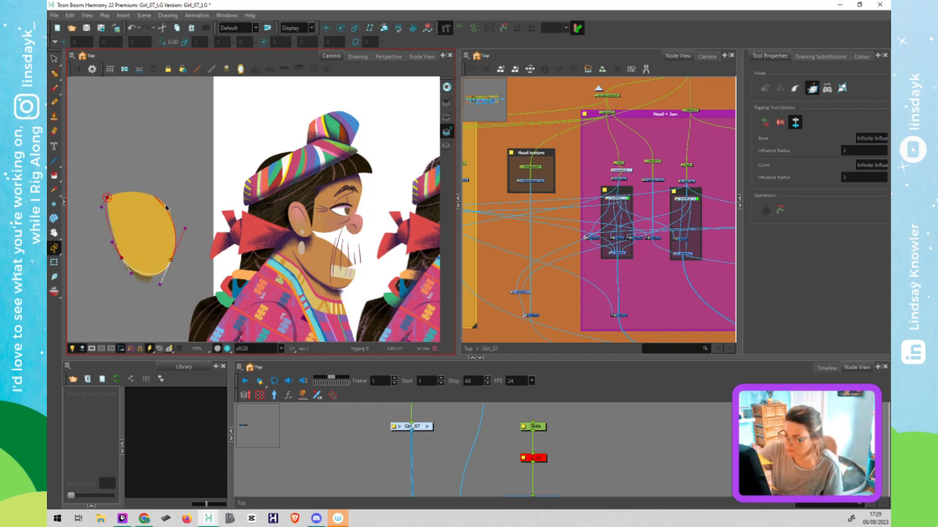
{"action": "left_click_drag", "start_coordinate": [153, 195], "coordinate": [139, 187]}
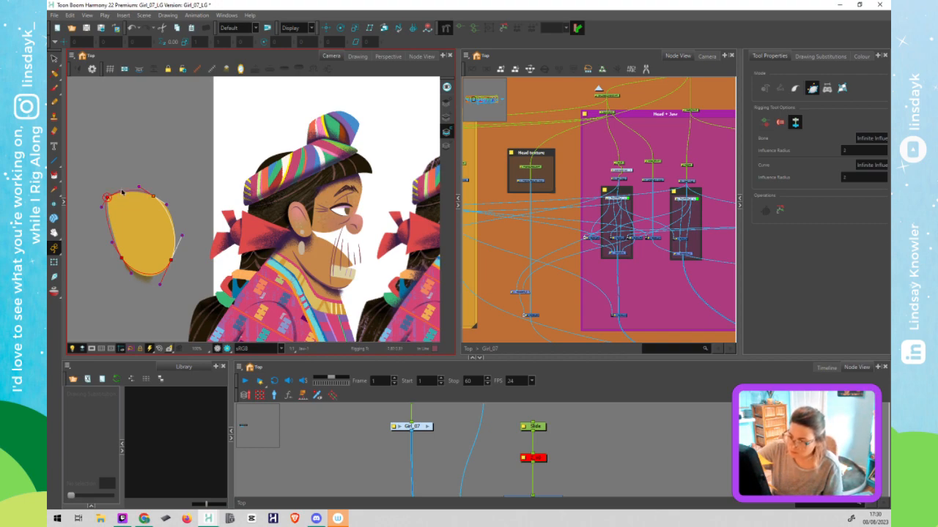
{"action": "left_click", "coordinate": [108, 197]}
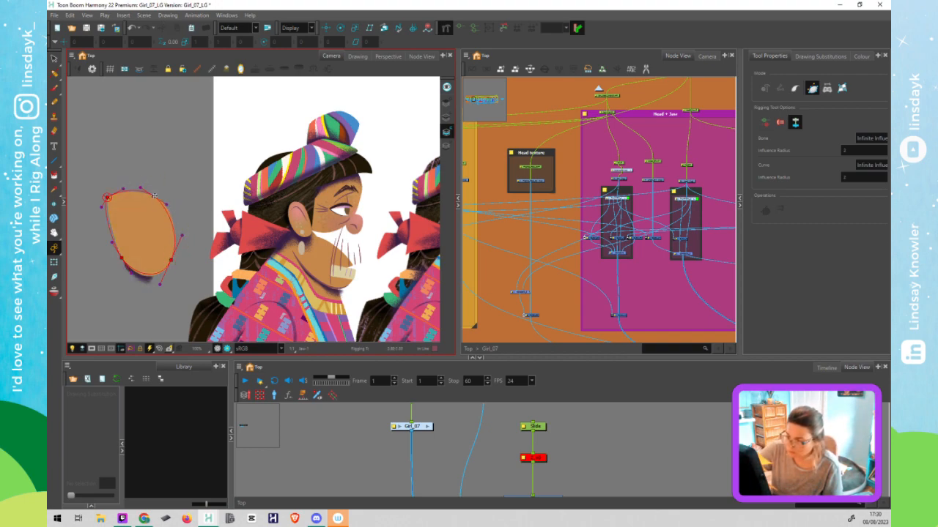
Adjust the jaw deformer's points and handles to follow the jaw outline closely, and save the scene
{"action": "left_click", "coordinate": [156, 201]}
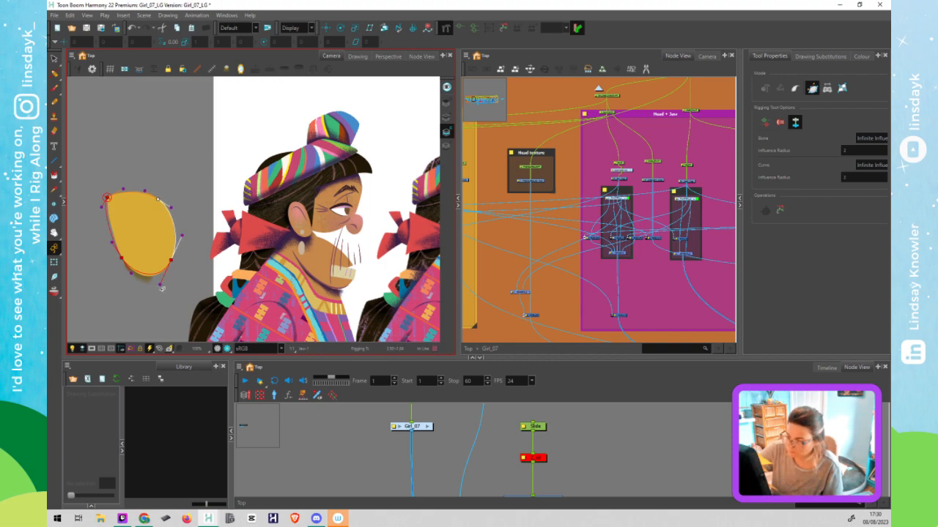
{"action": "left_click_drag", "start_coordinate": [158, 285], "coordinate": [129, 276]}
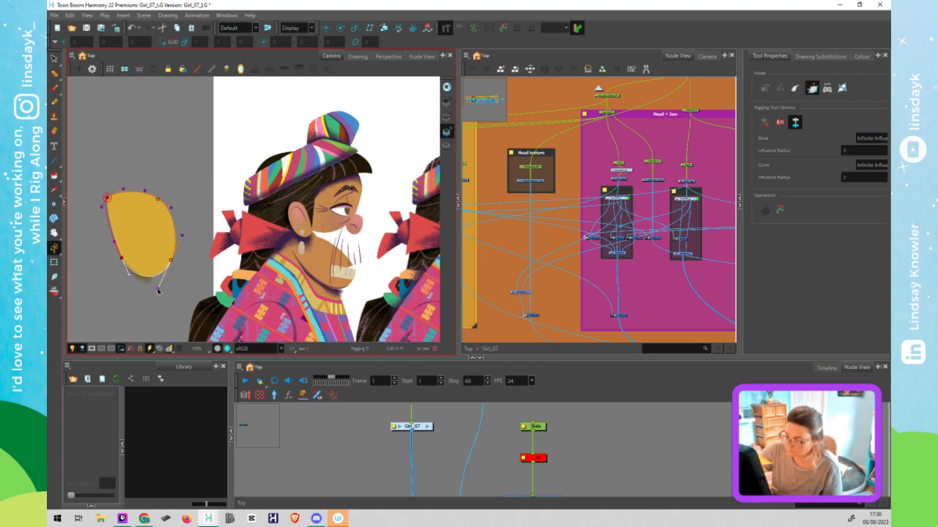
{"action": "left_click_drag", "start_coordinate": [160, 289], "coordinate": [162, 291]}
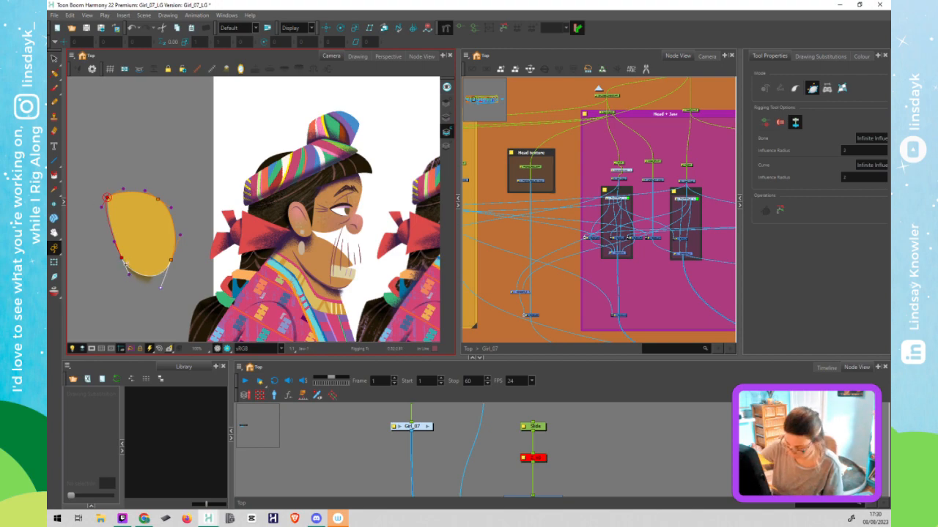
{"action": "scroll", "coordinate": [109, 220], "scroll_direction": "up", "scroll_amount": 4}
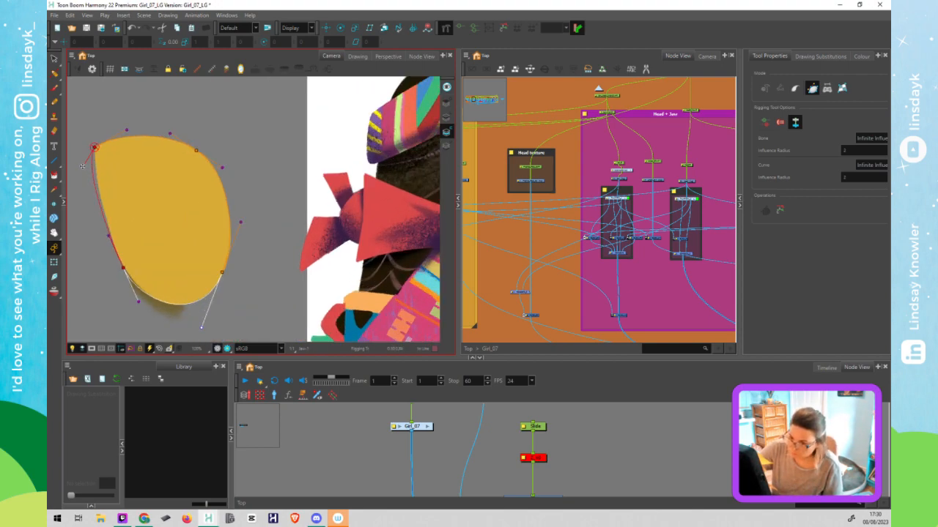
{"action": "left_click_drag", "start_coordinate": [82, 167], "coordinate": [93, 173]}
{"action": "left_click_drag", "start_coordinate": [139, 302], "coordinate": [142, 308]}
{"action": "left_click", "coordinate": [123, 269]}
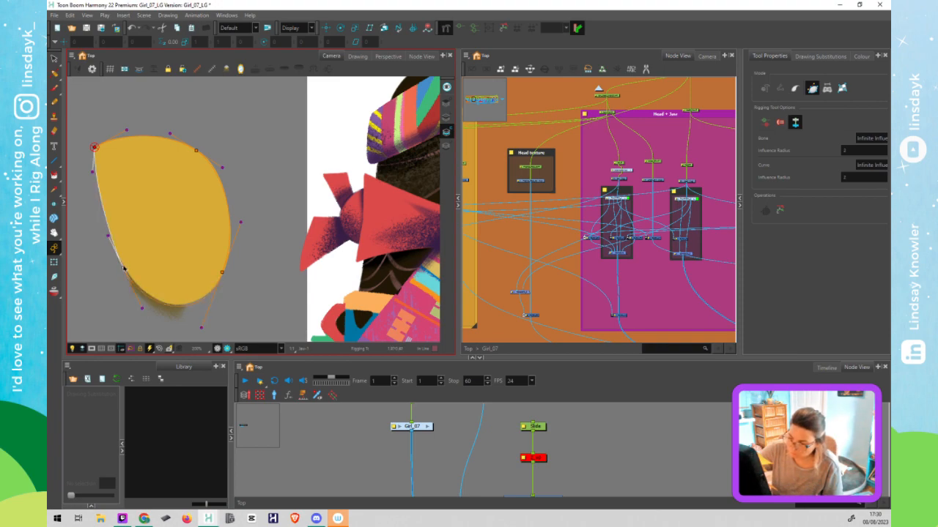
{"action": "key", "text": "shift+2"}
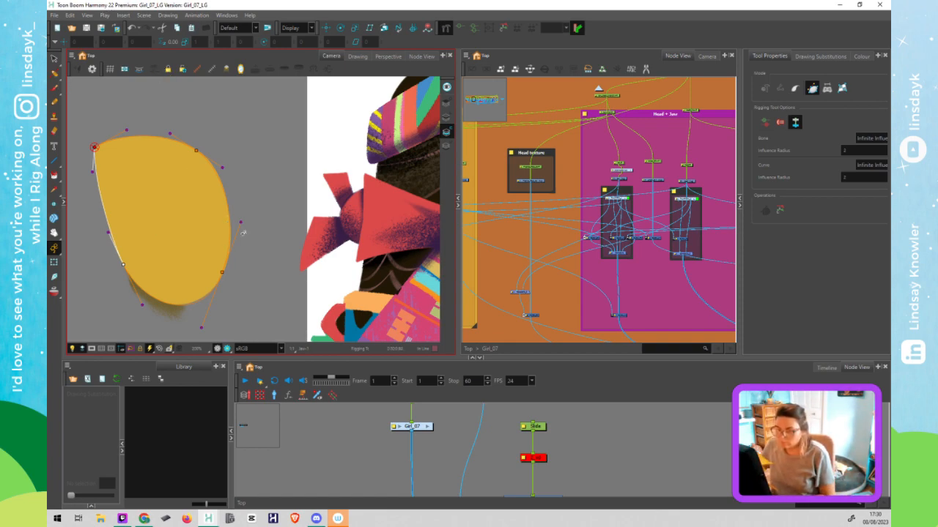
Reset the Jaw peg to return the jaw to the face, and centre the jaw's deformation node above the Jaw drawing
{"action": "left_click", "coordinate": [622, 171]}
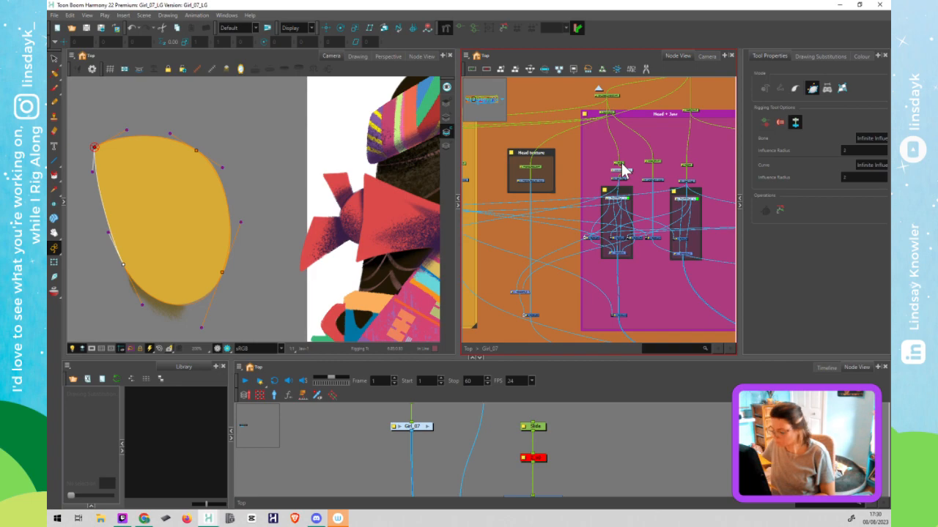
{"action": "key", "text": "shift+t"}
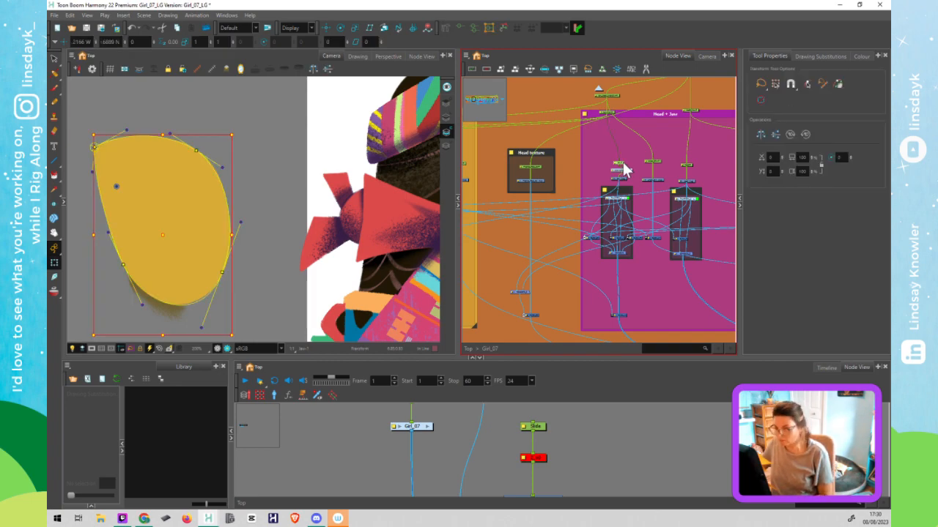
{"action": "key", "text": "r"}
{"action": "left_click", "coordinate": [339, 262]}
{"action": "left_click_drag", "start_coordinate": [345, 268], "coordinate": [160, 266]}
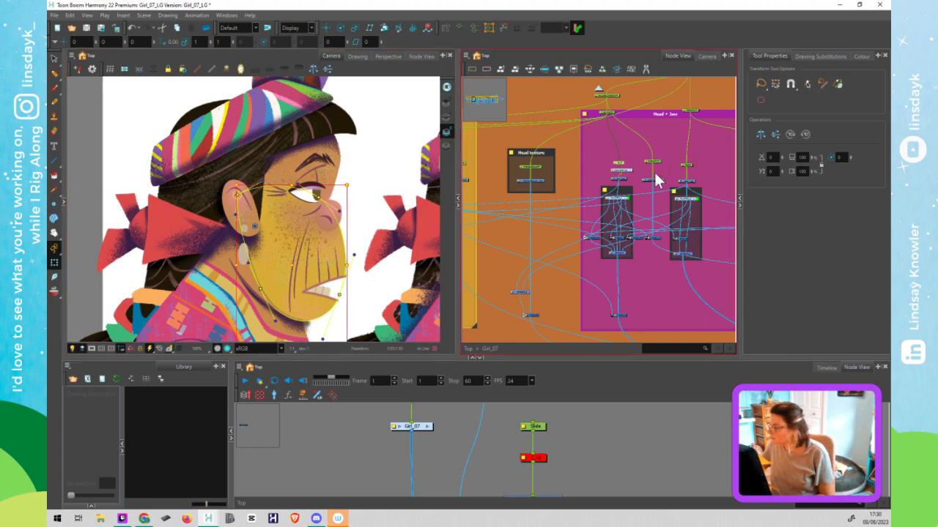
{"action": "scroll", "coordinate": [648, 175], "scroll_direction": "up", "scroll_amount": 3}
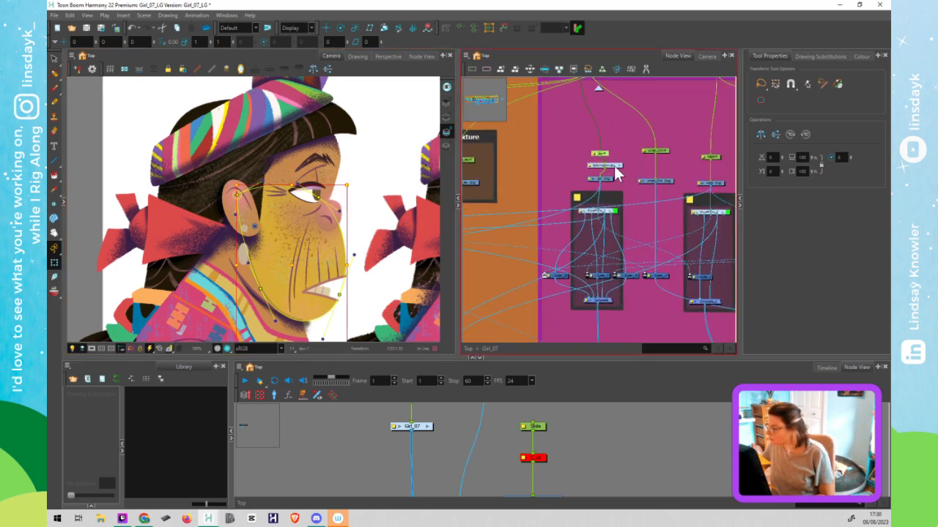
{"action": "left_click", "coordinate": [644, 174]}
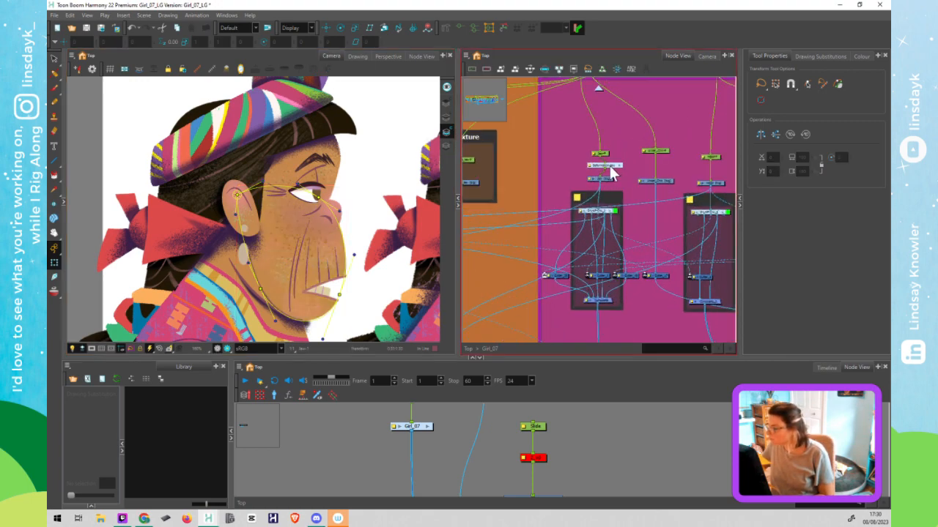
Select the Under_Chin peg and move the under-chin shape off the face into the gap before the neighbouring character copy
{"action": "left_click", "coordinate": [661, 180]}
{"action": "left_click", "coordinate": [653, 126]}
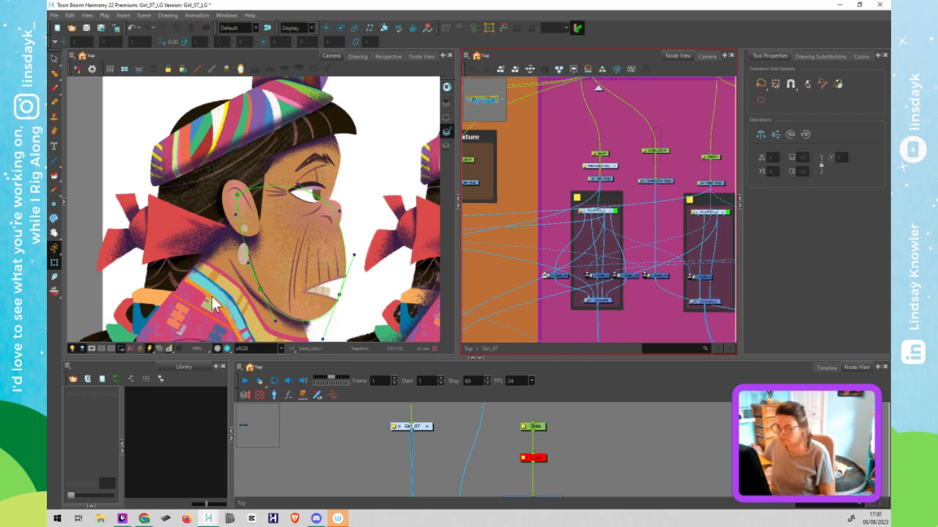
{"action": "left_click", "coordinate": [254, 280]}
{"action": "left_click_drag", "start_coordinate": [384, 165], "coordinate": [392, 206]}
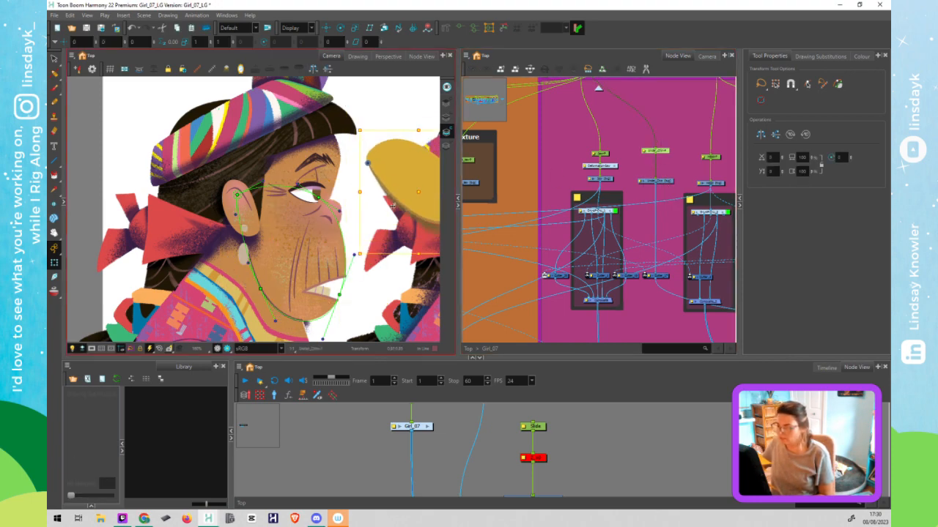
{"action": "left_click_drag", "start_coordinate": [330, 226], "coordinate": [256, 248]}
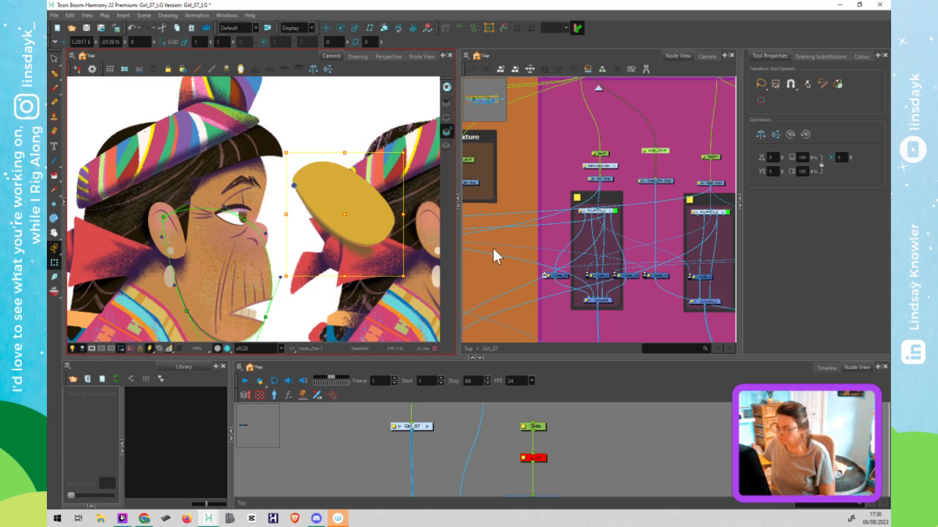
Draw a closed four-point curve deformer around the Under_Chin drawing's outline with the Rigging tool, starting and ending at its upper face-side end
{"action": "left_click", "coordinate": [606, 201]}
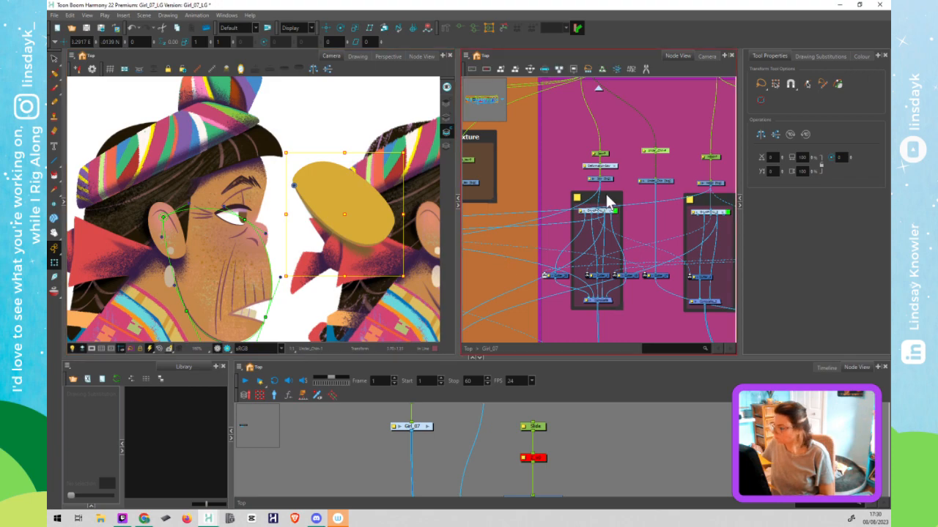
{"action": "left_click", "coordinate": [659, 173]}
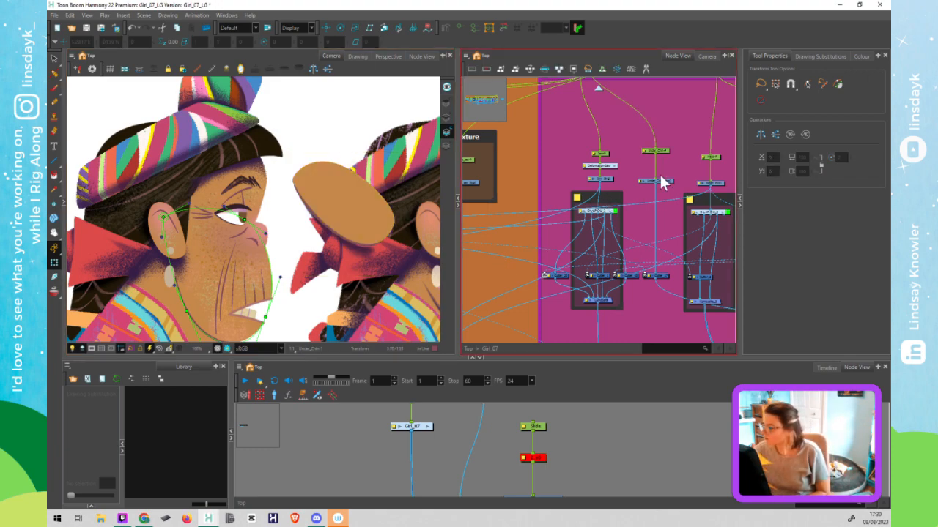
{"action": "left_click", "coordinate": [444, 28]}
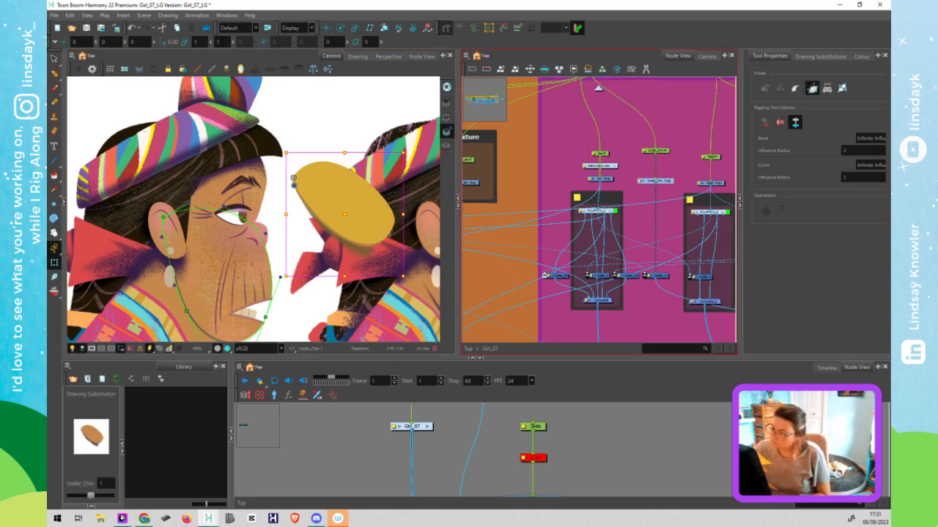
{"action": "scroll", "coordinate": [298, 191], "scroll_direction": "up", "scroll_amount": 3}
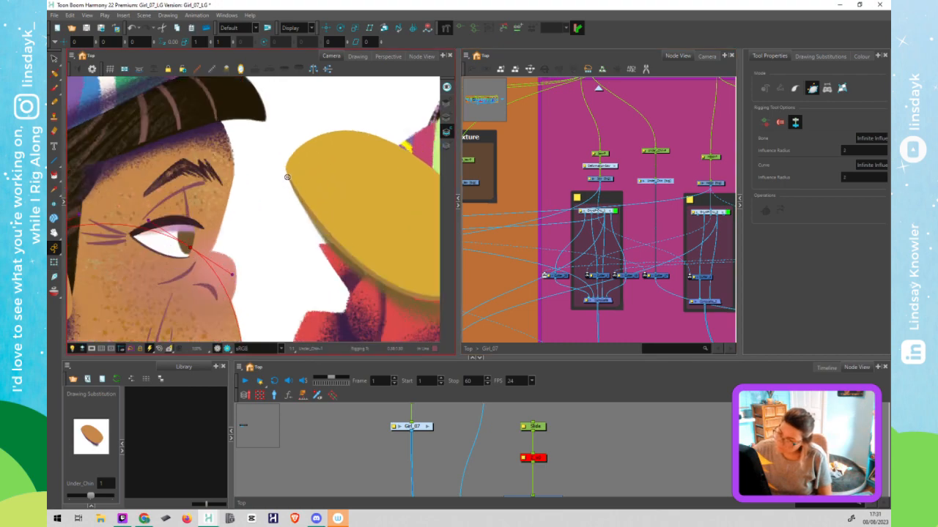
{"action": "left_click_drag", "start_coordinate": [287, 178], "coordinate": [300, 207]}
{"action": "left_click_drag", "start_coordinate": [366, 263], "coordinate": [273, 213]}
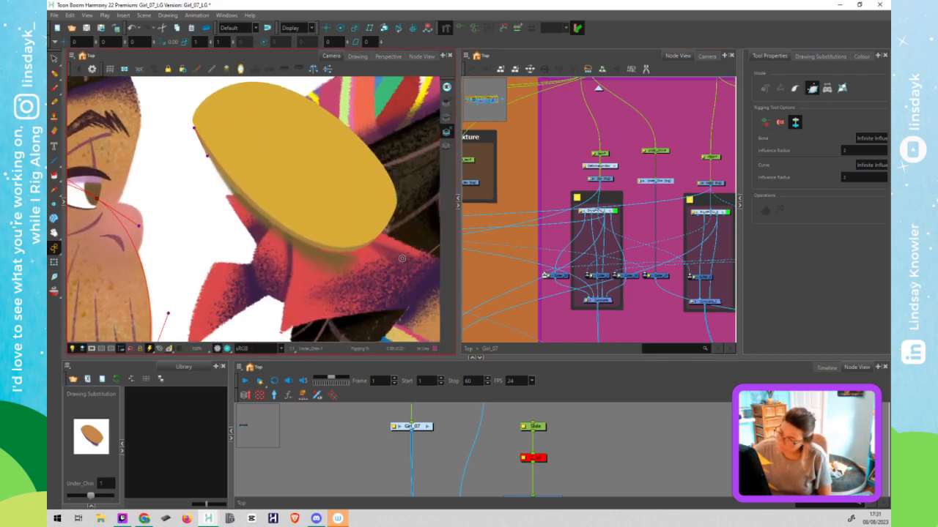
{"action": "left_click_drag", "start_coordinate": [374, 239], "coordinate": [306, 282]}
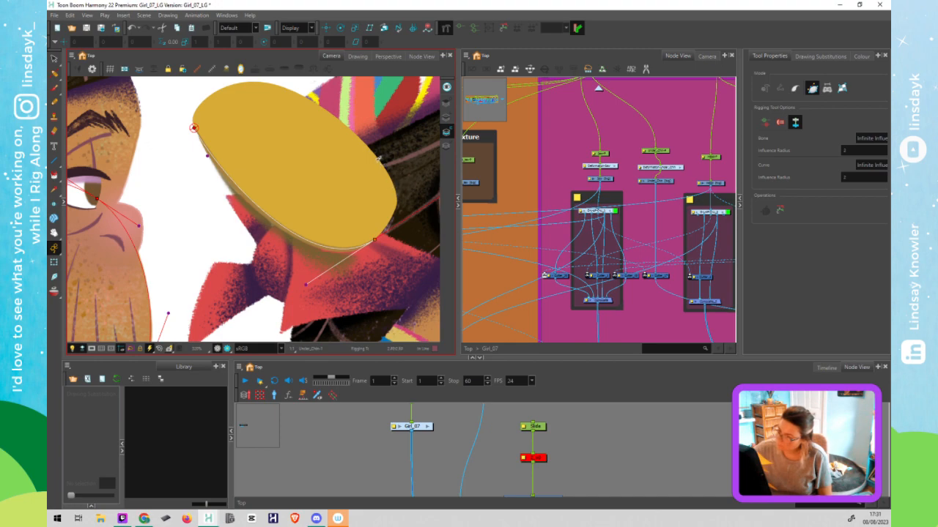
{"action": "left_click_drag", "start_coordinate": [391, 188], "coordinate": [390, 183]}
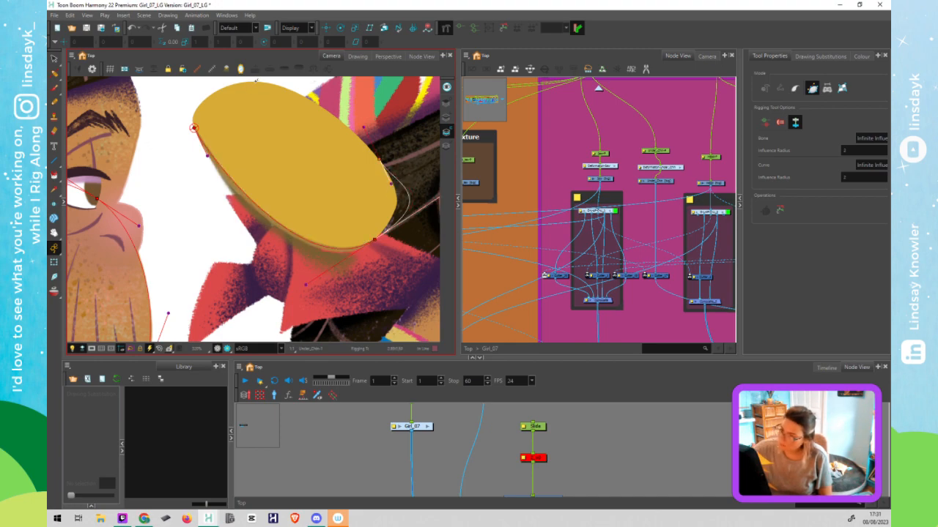
{"action": "left_click", "coordinate": [254, 79]}
{"action": "left_click_drag", "start_coordinate": [187, 104], "coordinate": [189, 103]}
{"action": "key", "text": "Escape"}
Adjust the under-chin deformer's handle at the lower far end to follow the shape's outline more closely
{"action": "left_click_drag", "start_coordinate": [416, 217], "coordinate": [366, 225]}
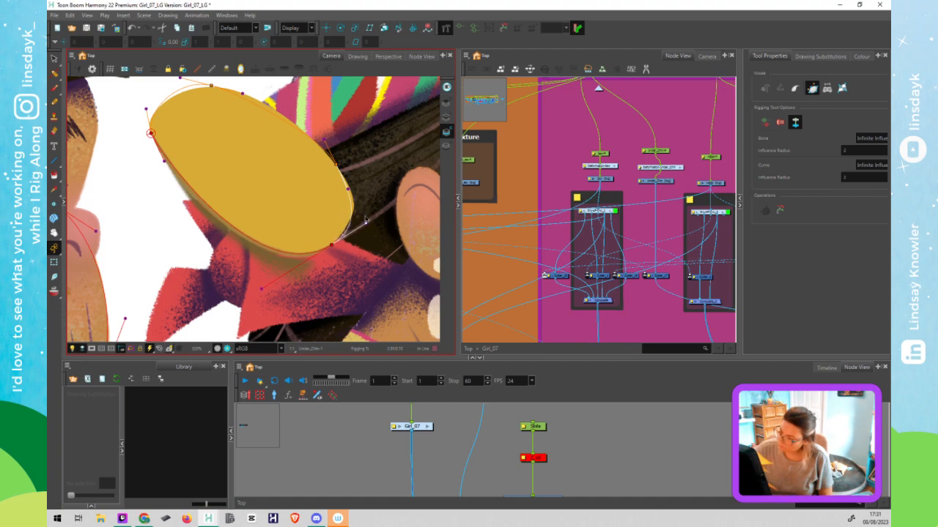
Refine the under-chin deformation curve's points and handles so they follow the shape's right and upper edges
{"action": "left_click_drag", "start_coordinate": [350, 189], "coordinate": [353, 189]}
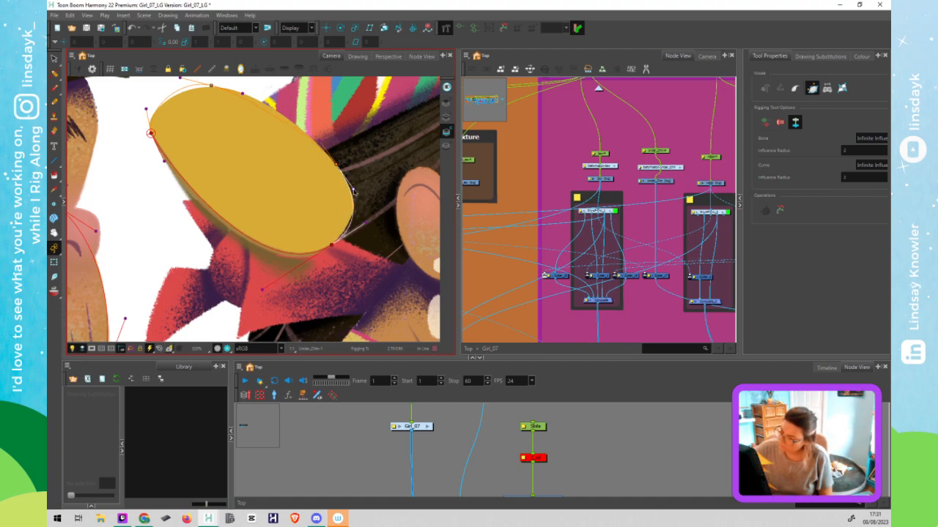
{"action": "left_click", "coordinate": [337, 164]}
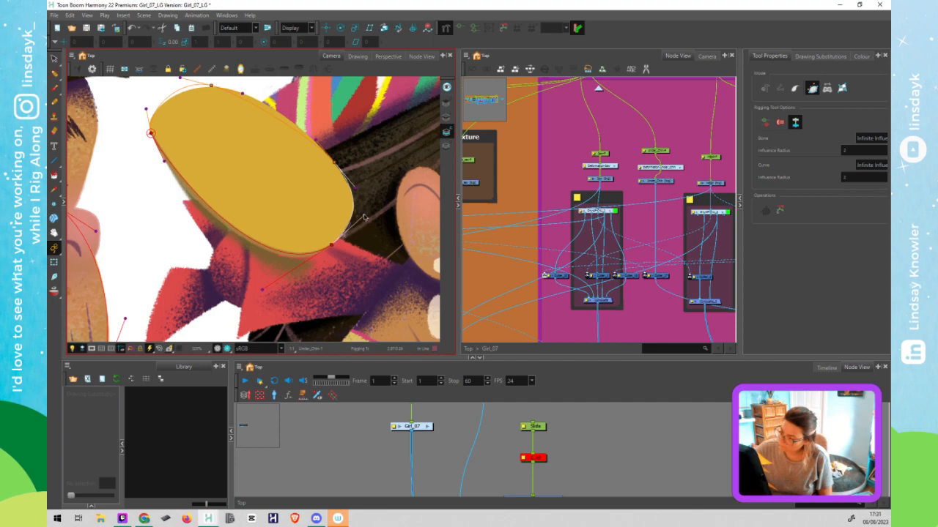
{"action": "left_click_drag", "start_coordinate": [249, 88], "coordinate": [254, 81]}
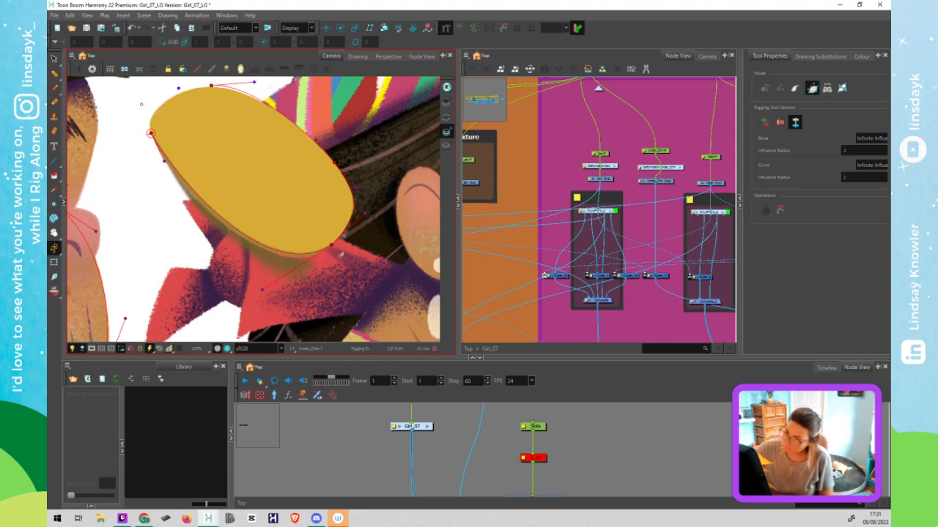
{"action": "left_click_drag", "start_coordinate": [254, 82], "coordinate": [212, 88]}
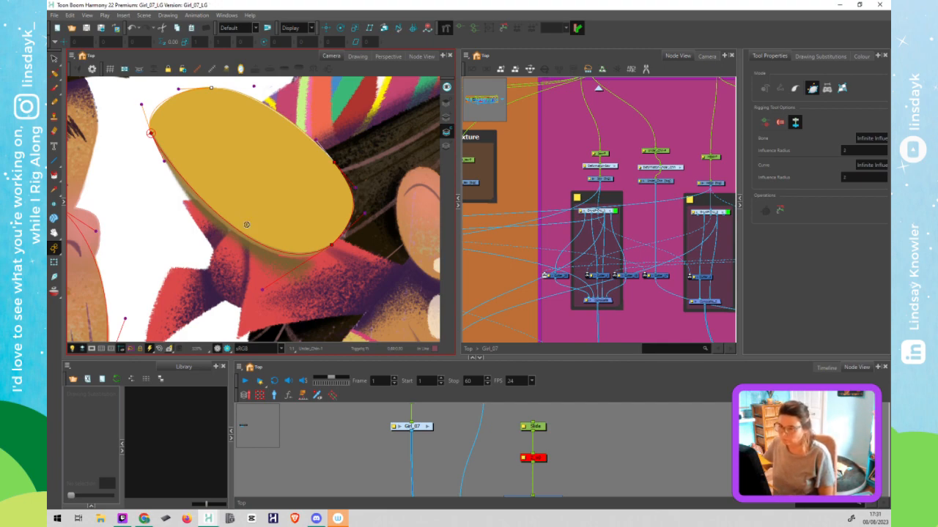
Reset the under-chin peg's transform to return the shape to the face, and align its deformation group above the drawing node
{"action": "key", "text": "shift+t"}
{"action": "left_click", "coordinate": [597, 183]}
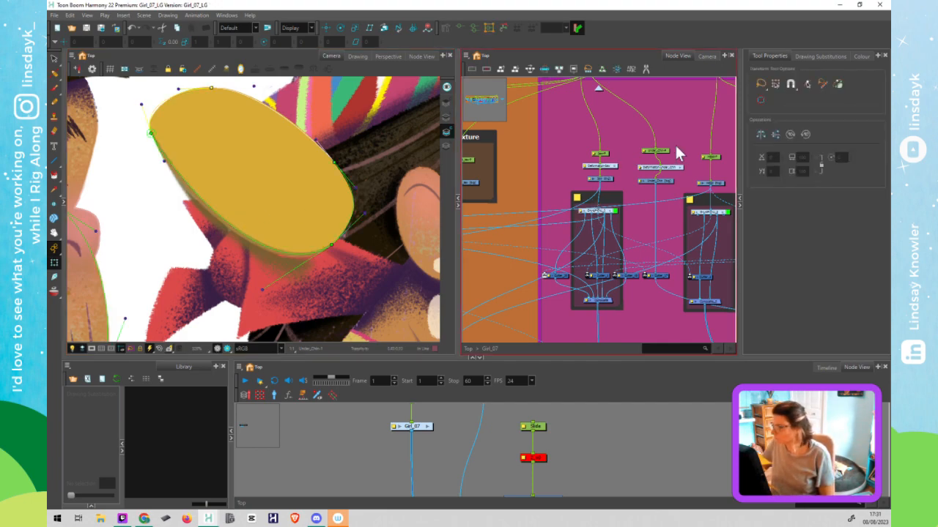
{"action": "left_click", "coordinate": [665, 150]}
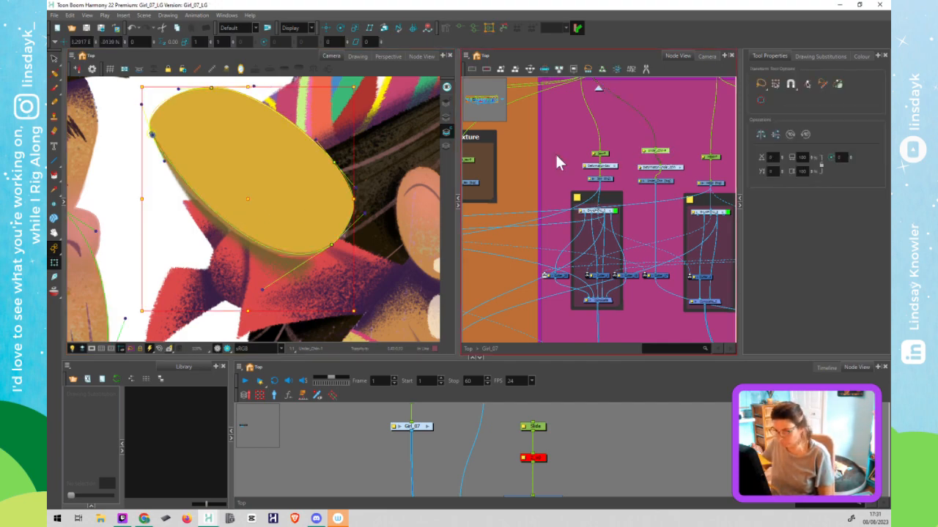
{"action": "left_click", "coordinate": [304, 205]}
{"action": "key", "text": "r"}
{"action": "left_click", "coordinate": [666, 168]}
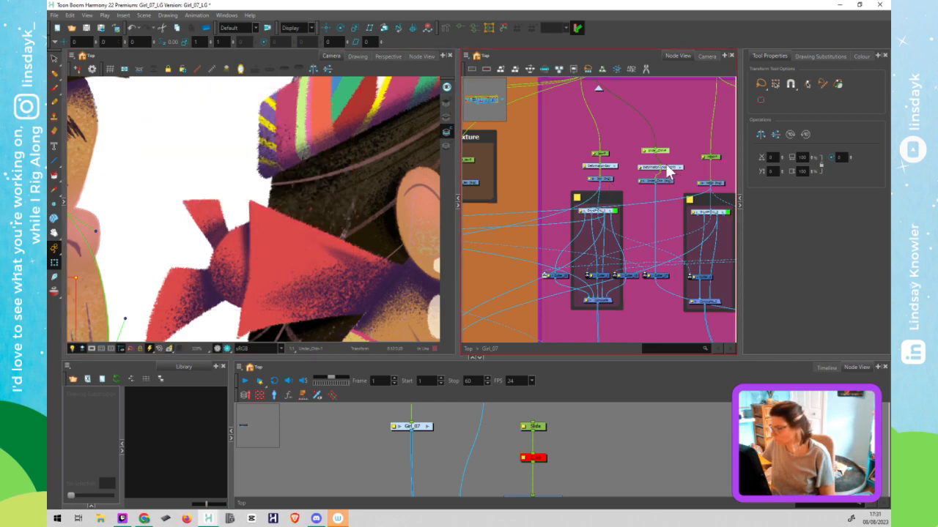
Move the head shape with its peg off the face to the open area above the second character's hat
{"action": "left_click", "coordinate": [716, 156]}
{"action": "scroll", "coordinate": [194, 263], "scroll_direction": "down", "scroll_amount": 1}
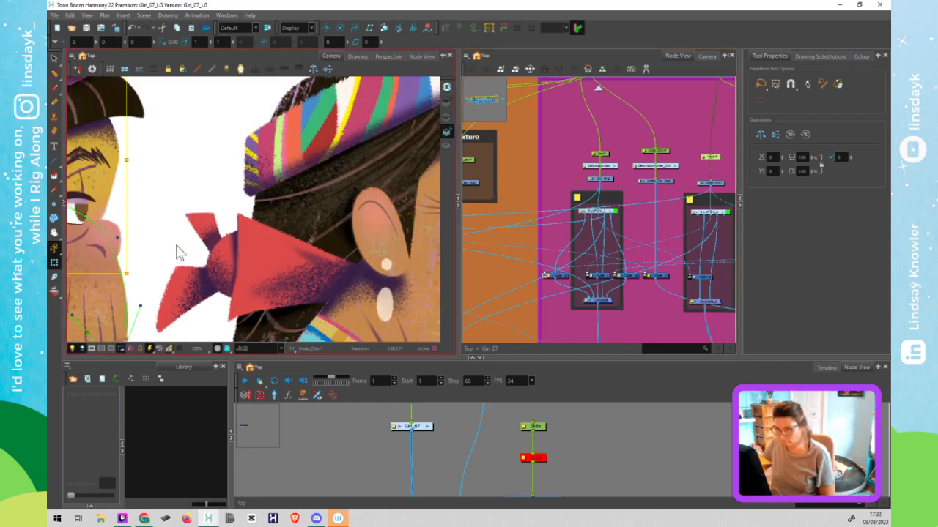
{"action": "scroll", "coordinate": [178, 250], "scroll_direction": "down", "scroll_amount": 4}
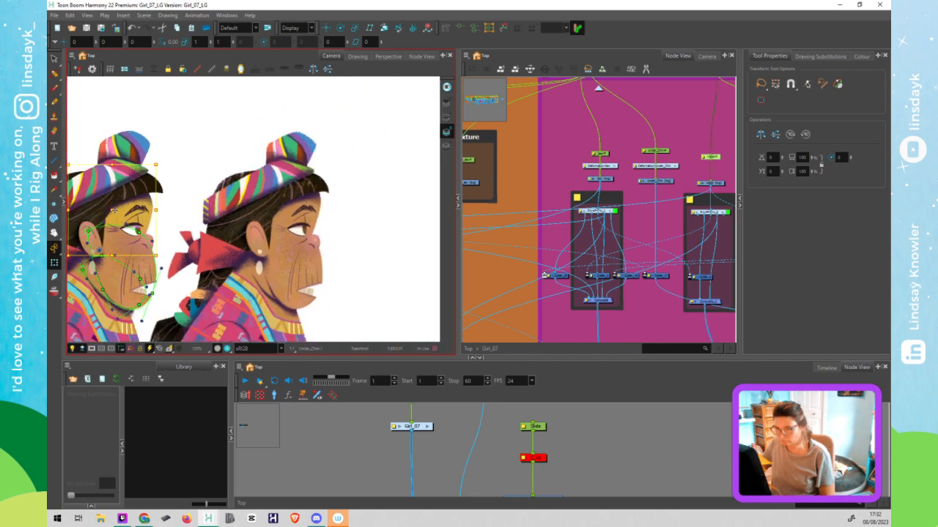
{"action": "left_click_drag", "start_coordinate": [174, 190], "coordinate": [294, 118]}
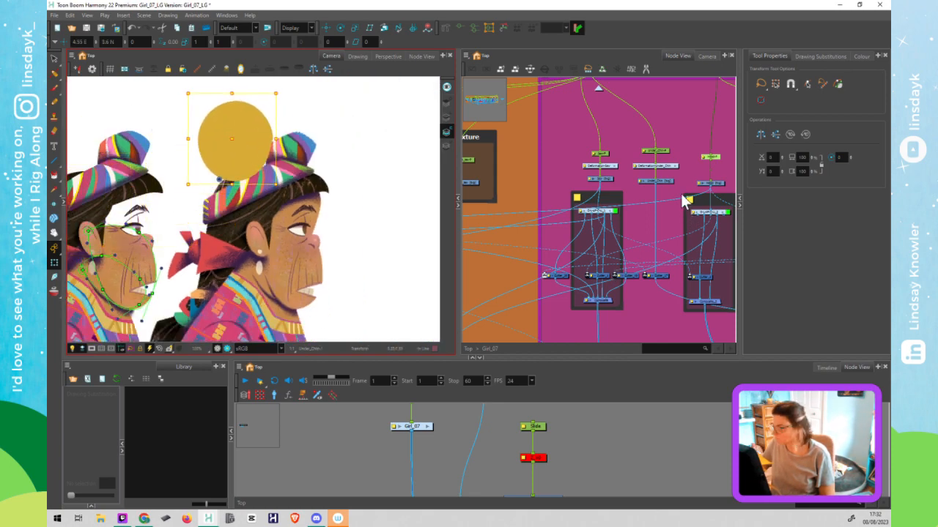
Build a curve deformer around the head circle with the Rigging tool, placing points along its edge
{"action": "left_click", "coordinate": [723, 185]}
{"action": "left_click", "coordinate": [249, 170]}
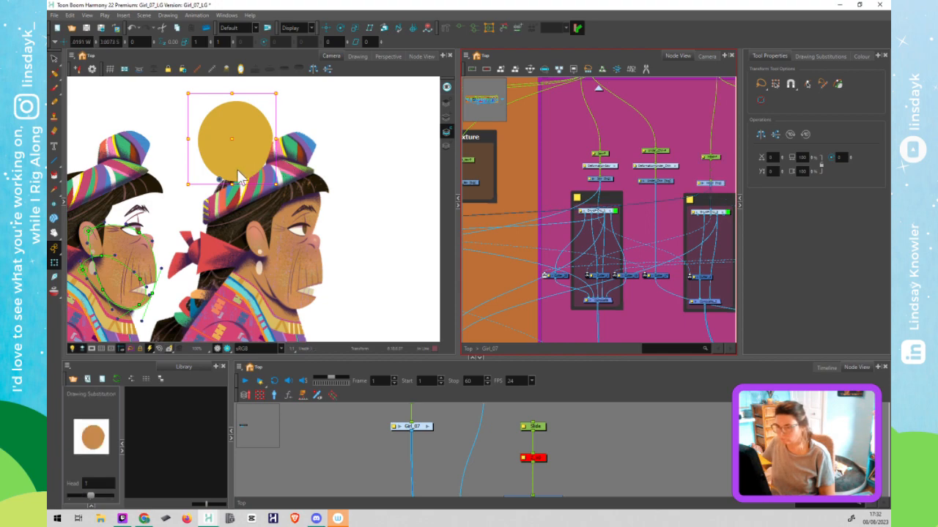
{"action": "left_click", "coordinate": [448, 26]}
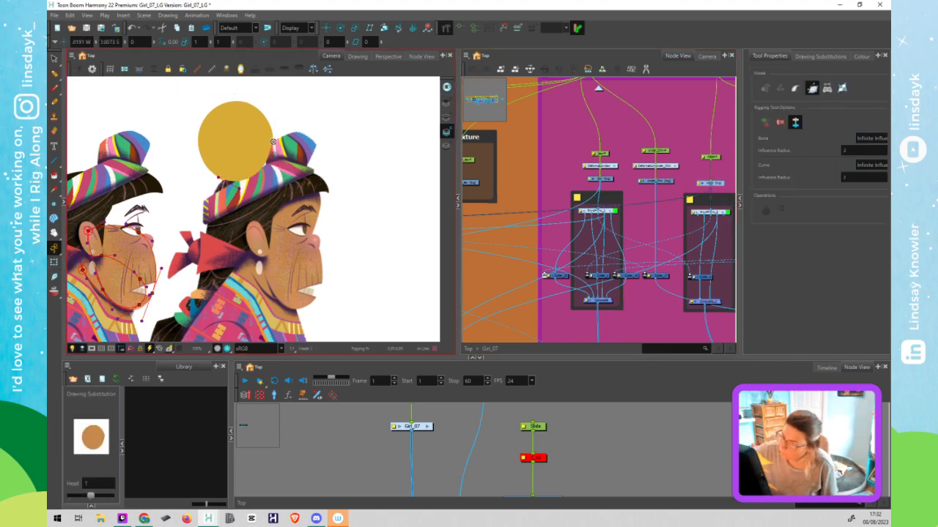
{"action": "left_click_drag", "start_coordinate": [274, 137], "coordinate": [293, 90]}
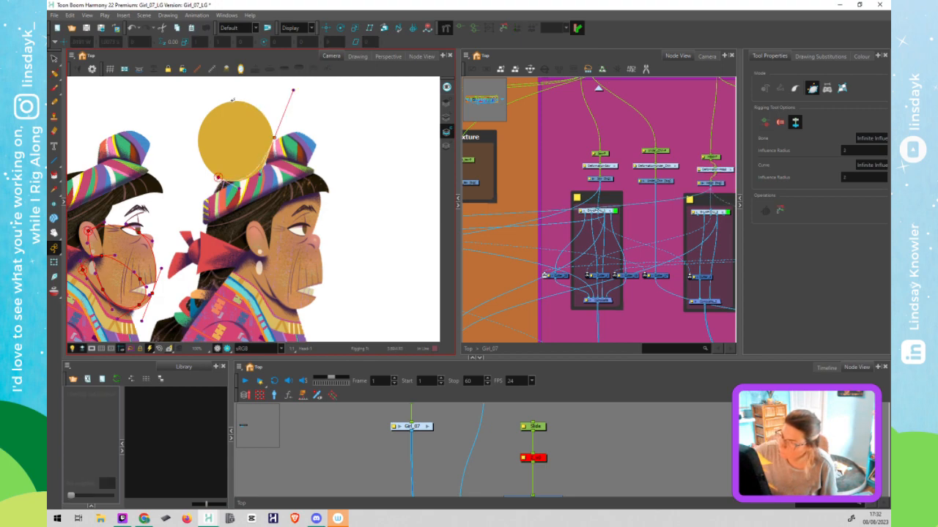
{"action": "left_click_drag", "start_coordinate": [233, 100], "coordinate": [255, 103]}
{"action": "left_click_drag", "start_coordinate": [200, 136], "coordinate": [200, 158]}
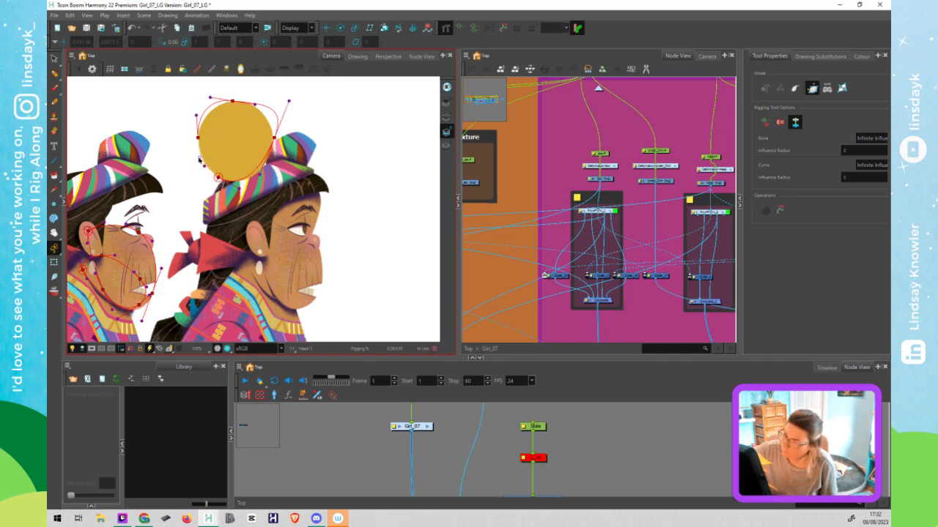
Adjust the upper and right-hand handles of the head's deformation curve to match the circle's outline
{"action": "left_click_drag", "start_coordinate": [211, 97], "coordinate": [218, 101]}
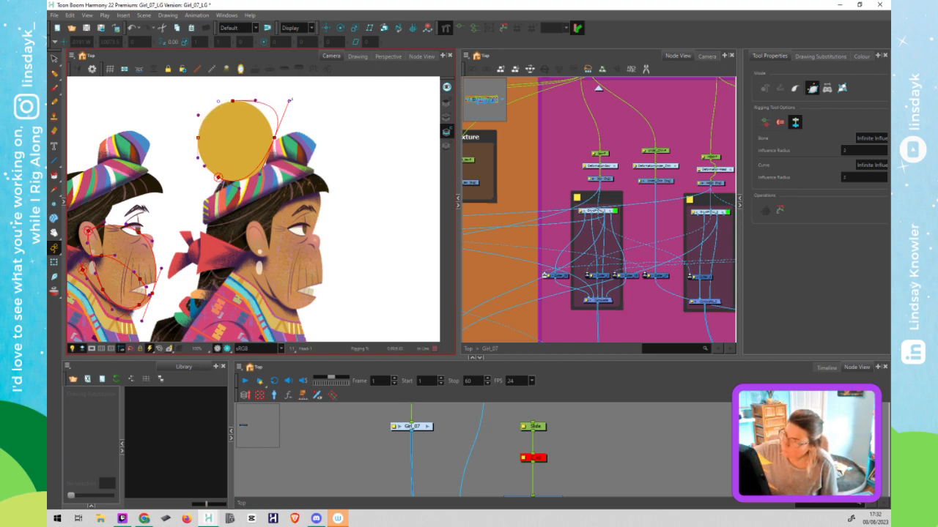
{"action": "left_click_drag", "start_coordinate": [288, 102], "coordinate": [273, 137]}
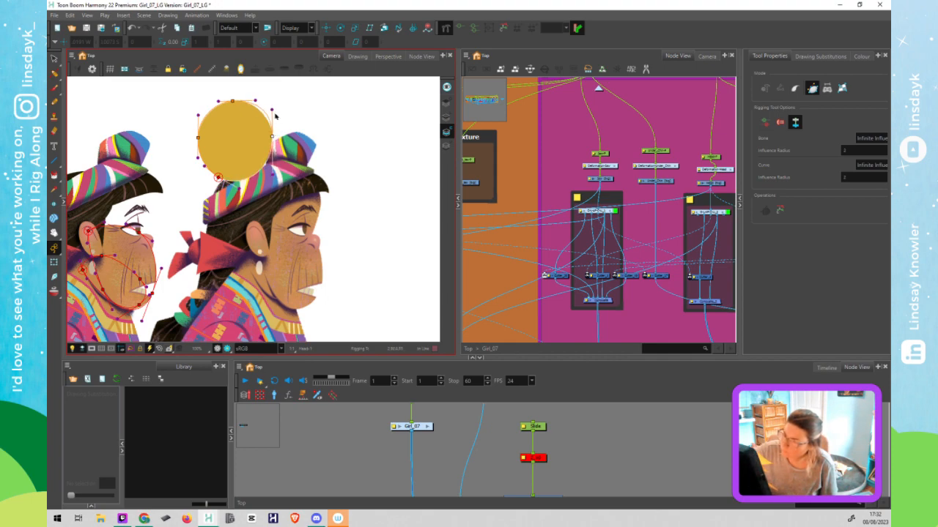
{"action": "left_click", "coordinate": [272, 111]}
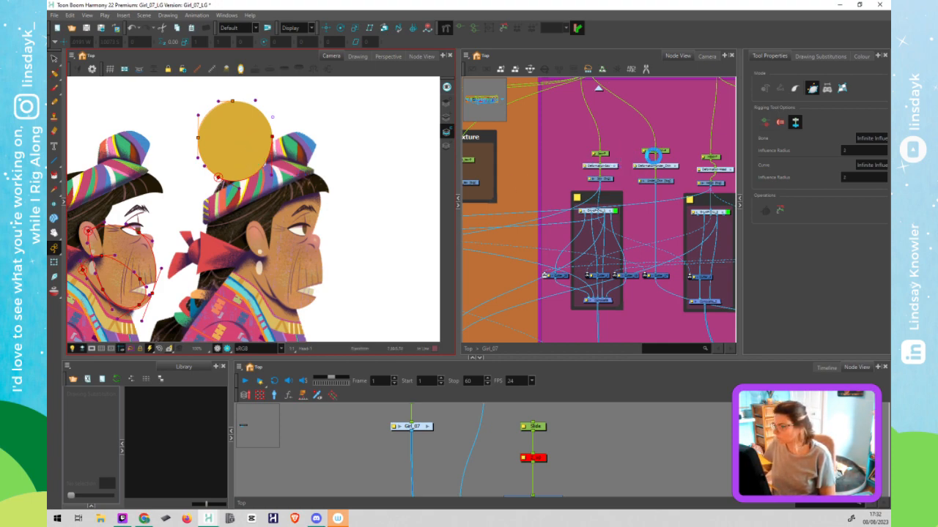
Line up the head's deformation group above its drawing node and raise the head peg above it
{"action": "left_click", "coordinate": [709, 170]}
{"action": "left_click_drag", "start_coordinate": [722, 174], "coordinate": [718, 173]}
{"action": "left_click", "coordinate": [719, 155]}
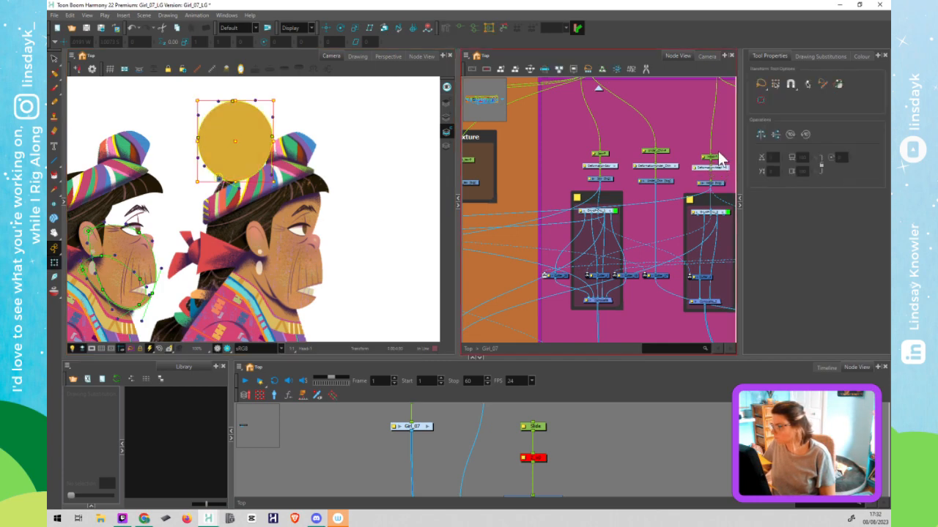
{"action": "left_click_drag", "start_coordinate": [720, 155], "coordinate": [715, 152]}
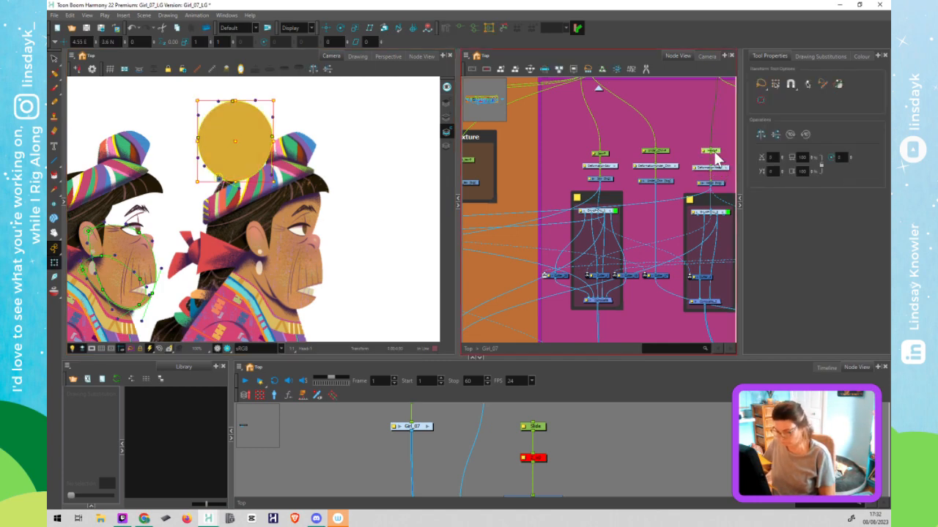
Reset the head peg's transform to return the head to the face, and hide the other deformation controls
{"action": "key", "text": "r"}
{"action": "scroll", "coordinate": [693, 156], "scroll_direction": "down", "scroll_amount": 3}
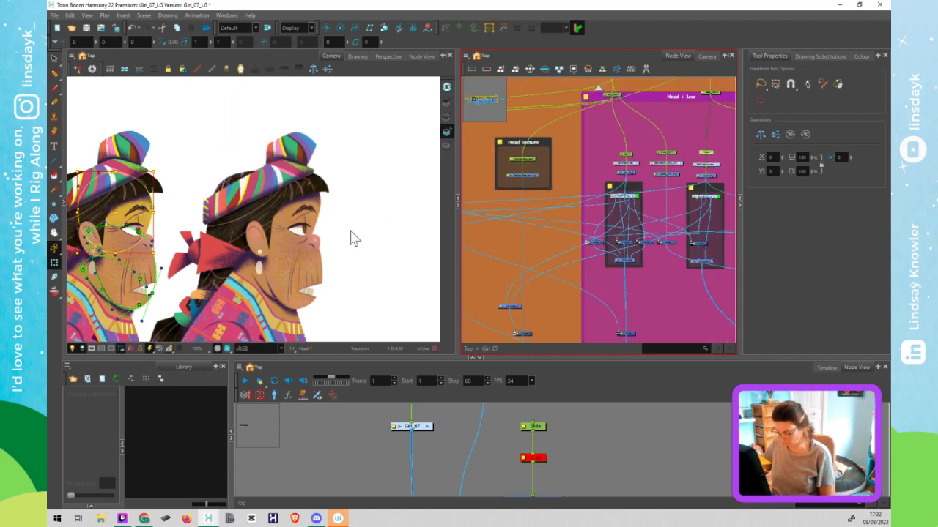
{"action": "middle_click", "coordinate": [351, 232]}
{"action": "key", "text": "shift+c"}
Select the head's nodes with their small backdrop in the Head + Jaw group and nudge them slightly to the right
{"action": "middle_click", "coordinate": [716, 219]}
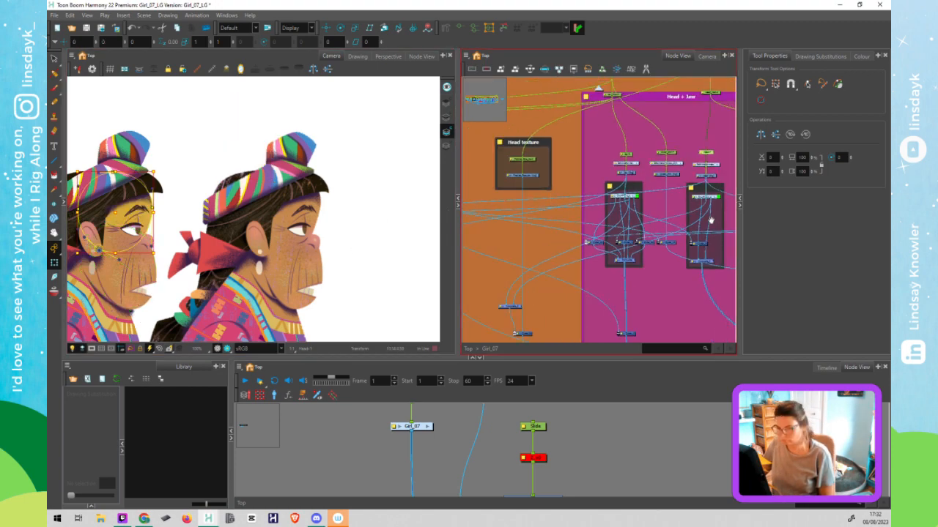
{"action": "left_click_drag", "start_coordinate": [710, 220], "coordinate": [616, 227]}
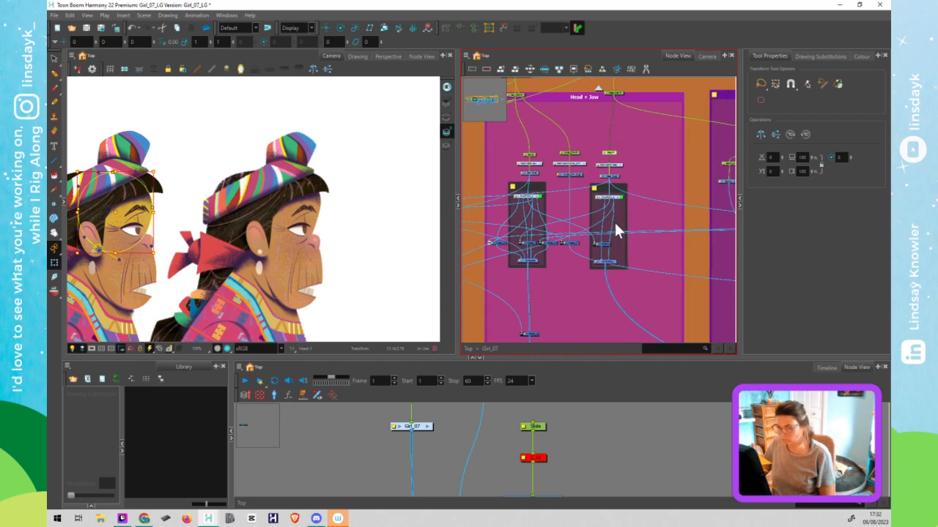
{"action": "left_click_drag", "start_coordinate": [652, 197], "coordinate": [554, 196]}
{"action": "left_click", "coordinate": [494, 299]}
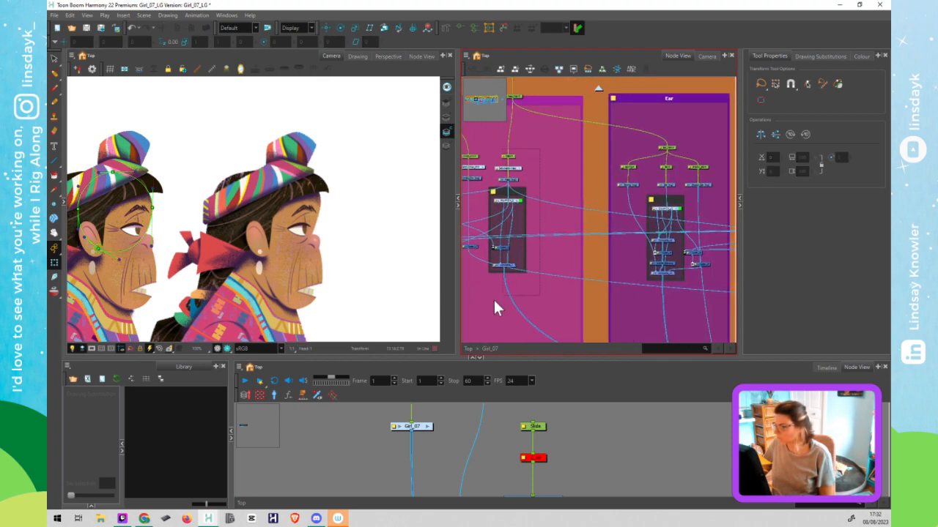
{"action": "left_click_drag", "start_coordinate": [486, 301], "coordinate": [486, 298]}
{"action": "key", "text": "Right"}
{"action": "key", "text": "Right"}
{"action": "key", "text": "Right"}
{"action": "key", "text": "Right"}
{"action": "key", "text": "Right"}
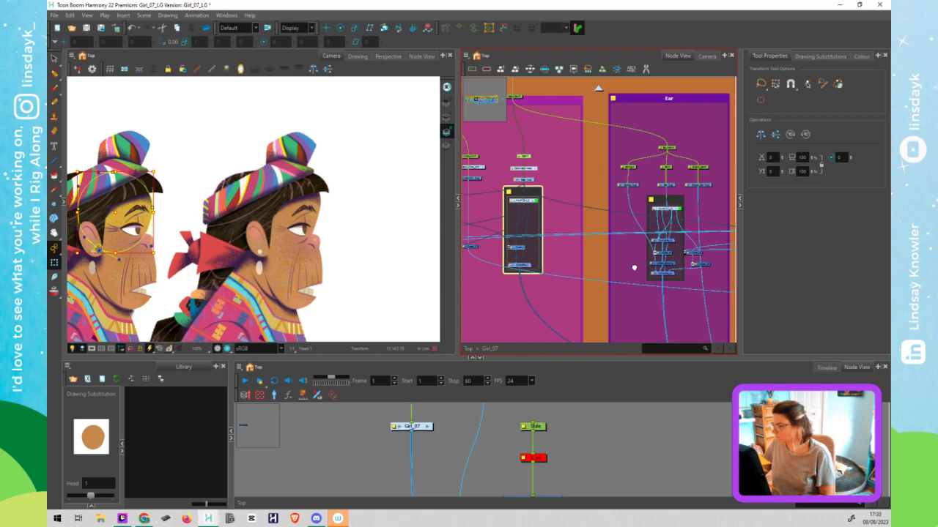
Move the earring peg higher above its drawing node in the Ear group
{"action": "left_click_drag", "start_coordinate": [635, 268], "coordinate": [598, 275]}
{"action": "left_click", "coordinate": [635, 167]}
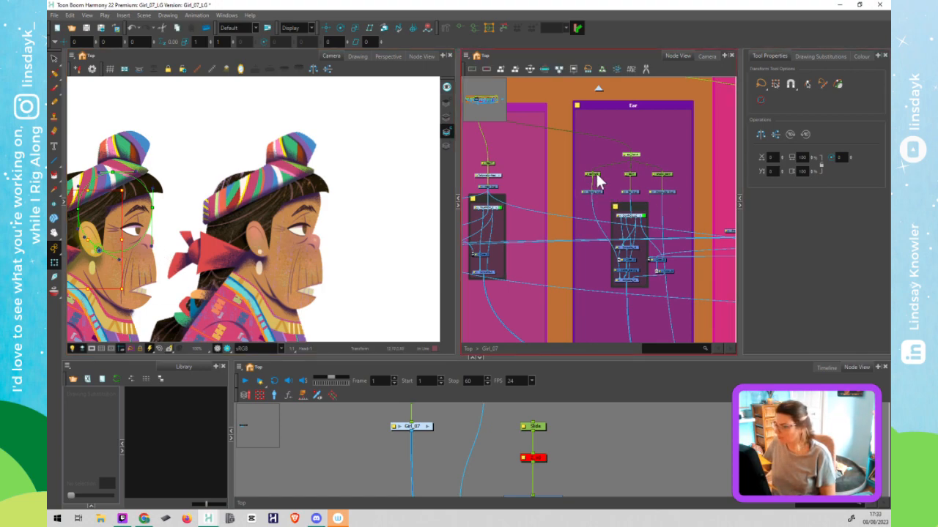
{"action": "left_click_drag", "start_coordinate": [598, 182], "coordinate": [596, 164]}
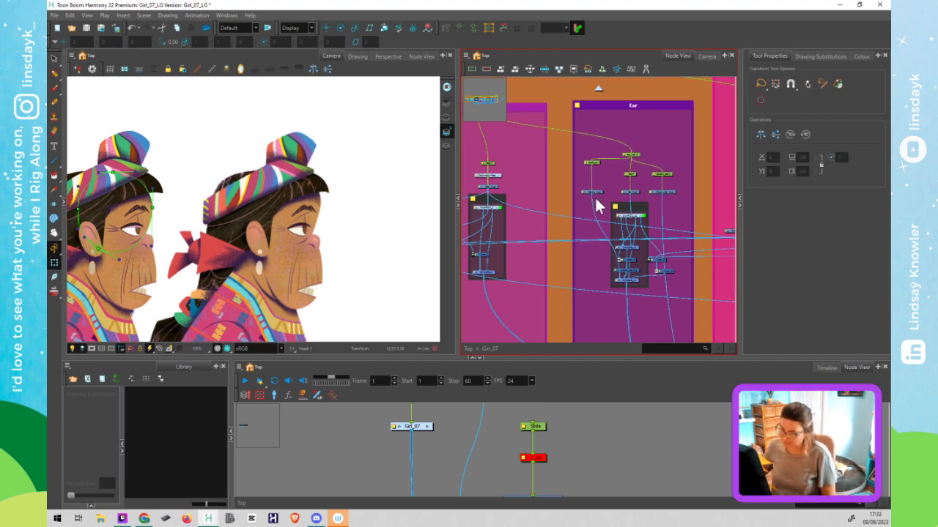
Build a short curve deformer on the earring drawing with the Rigging tool, running from the stud down to the drop
{"action": "left_click", "coordinate": [446, 28]}
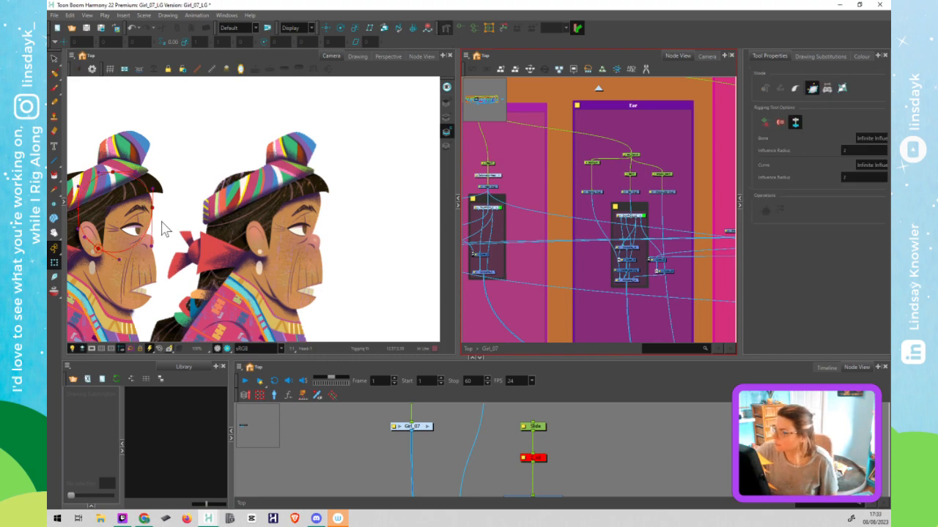
{"action": "left_click", "coordinate": [598, 192]}
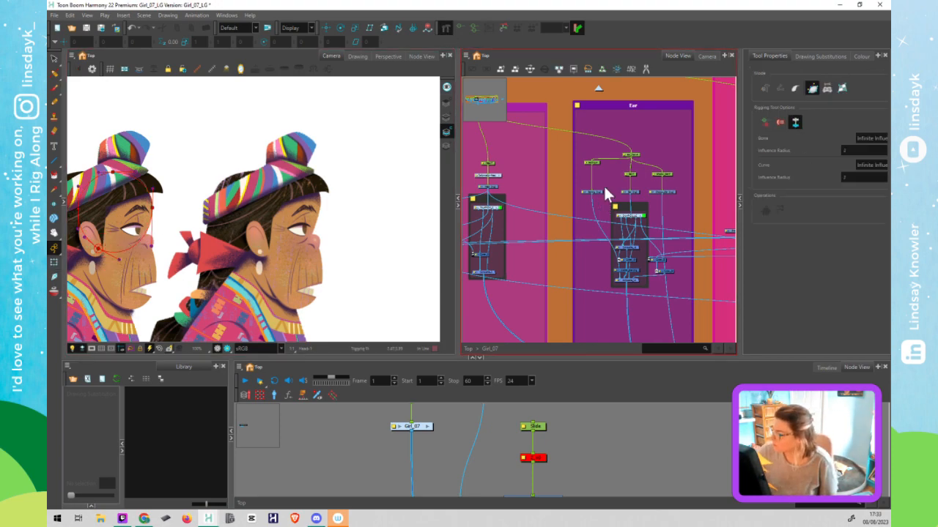
{"action": "scroll", "coordinate": [95, 258], "scroll_direction": "up", "scroll_amount": 2}
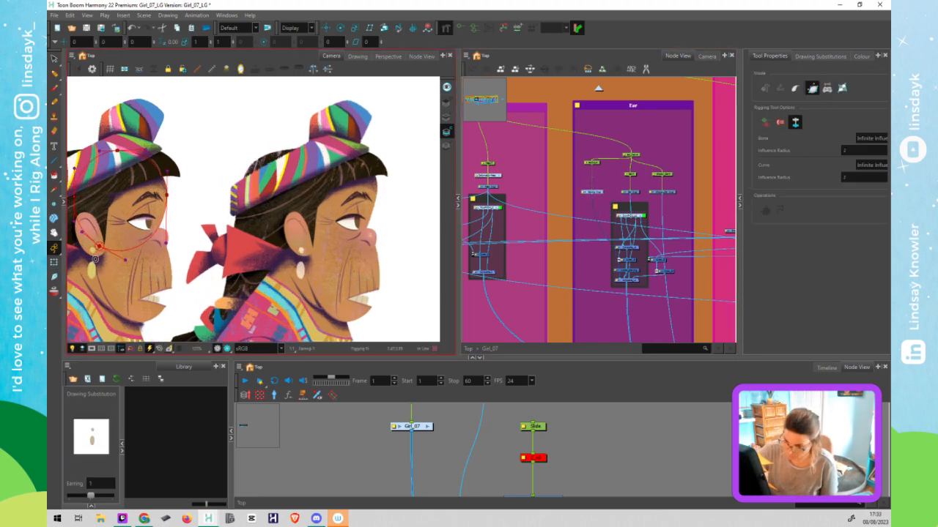
{"action": "scroll", "coordinate": [95, 258], "scroll_direction": "up", "scroll_amount": 6}
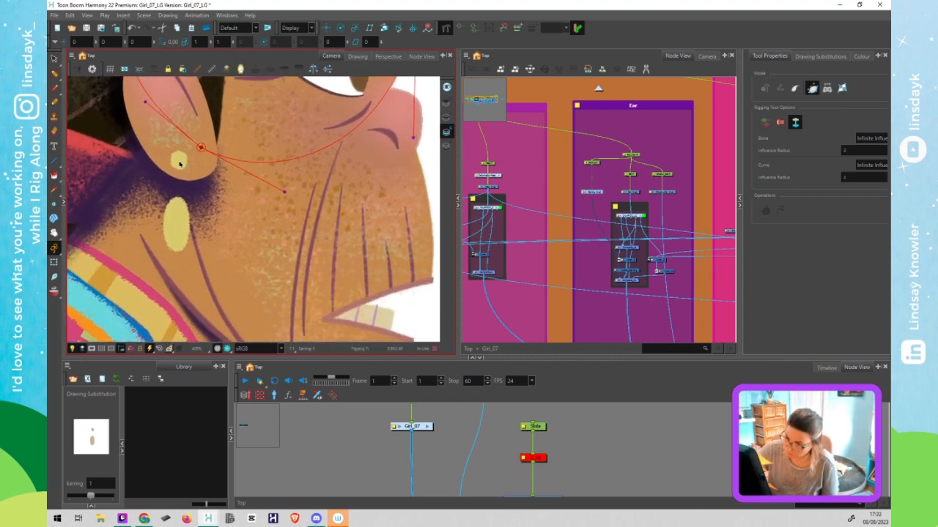
{"action": "left_click_drag", "start_coordinate": [179, 172], "coordinate": [176, 186]}
Test the earring deformer with the Transform tool and move its root point down just below the stud
{"action": "key", "text": "shift+t"}
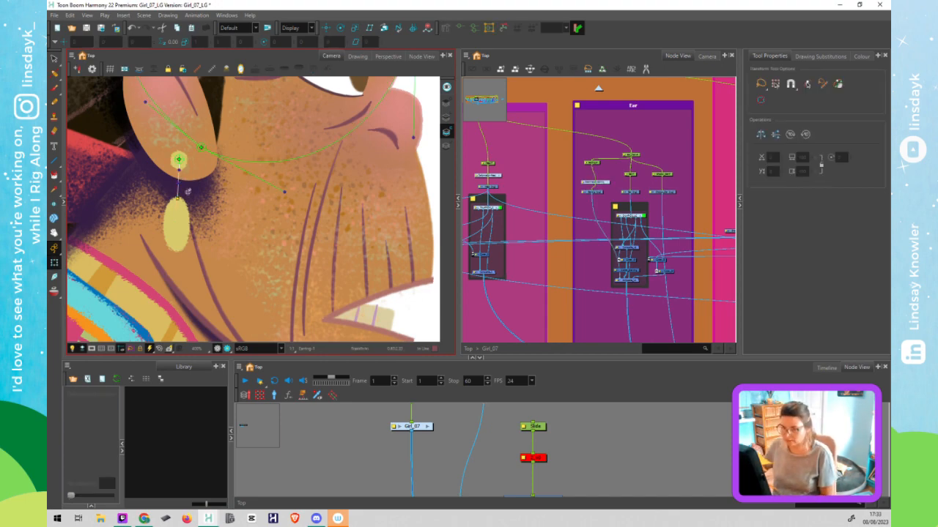
{"action": "left_click_drag", "start_coordinate": [168, 182], "coordinate": [178, 186]}
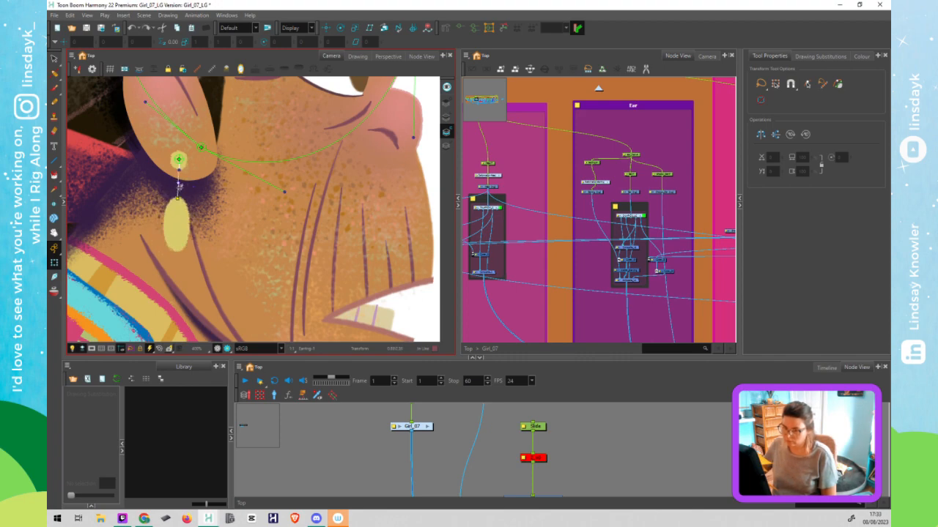
{"action": "left_click", "coordinate": [444, 29]}
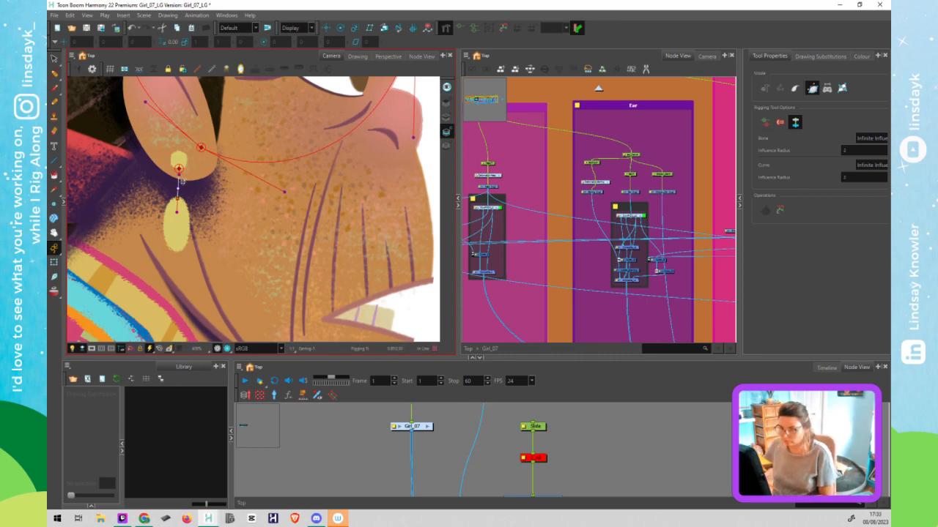
{"action": "key", "text": "shift+t"}
{"action": "mouse_move", "coordinate": [182, 186]}
{"action": "left_mouse_down"}
{"action": "mouse_move", "coordinate": [175, 192]}
{"action": "mouse_move", "coordinate": [179, 176]}
{"action": "left_mouse_up"}
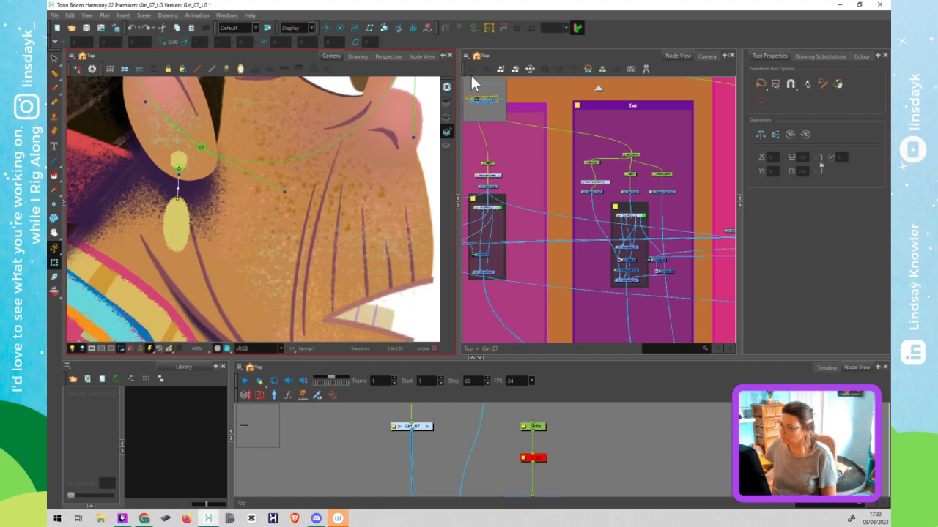
{"action": "left_click", "coordinate": [445, 28]}
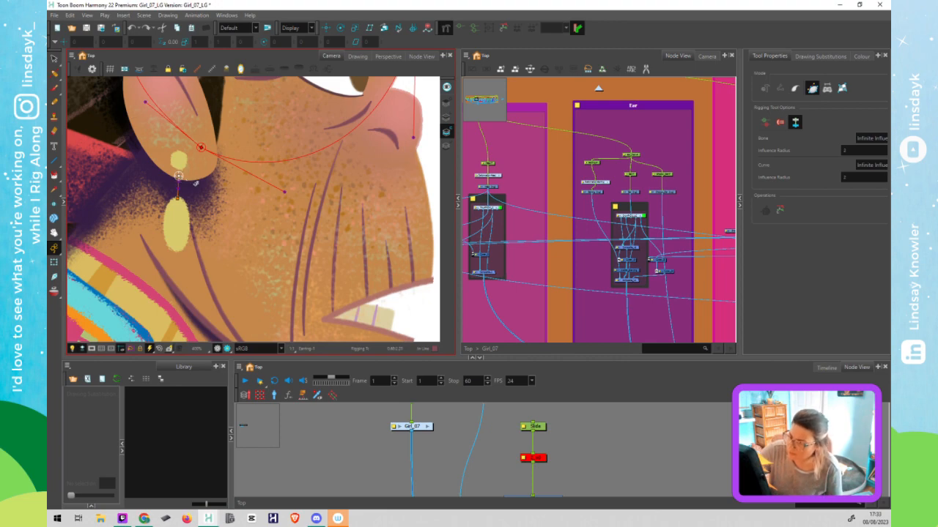
Test how the adjusted earring deformer bends the drop by pulling its curve with the Transform tool
{"action": "key", "text": "shift+t"}
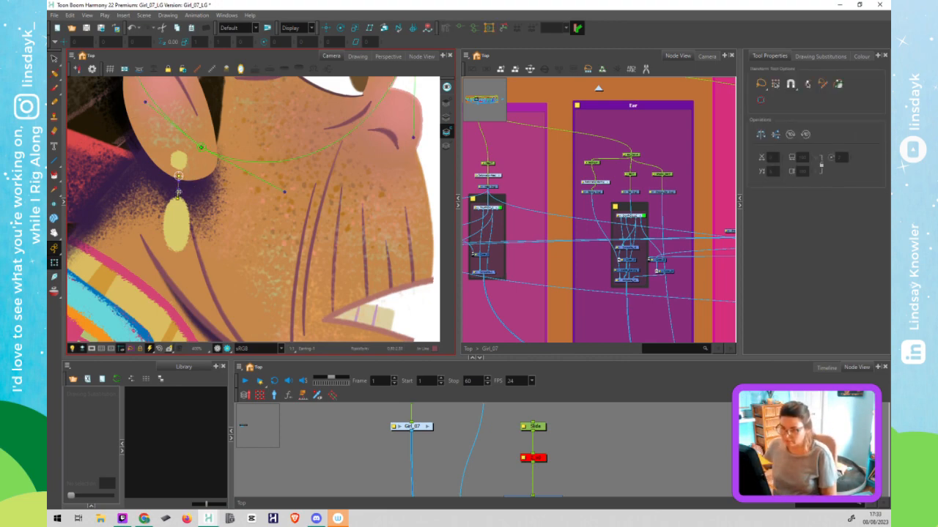
{"action": "mouse_move", "coordinate": [179, 189]}
{"action": "left_mouse_down"}
{"action": "mouse_move", "coordinate": [162, 211]}
{"action": "mouse_move", "coordinate": [188, 199]}
{"action": "left_mouse_up"}
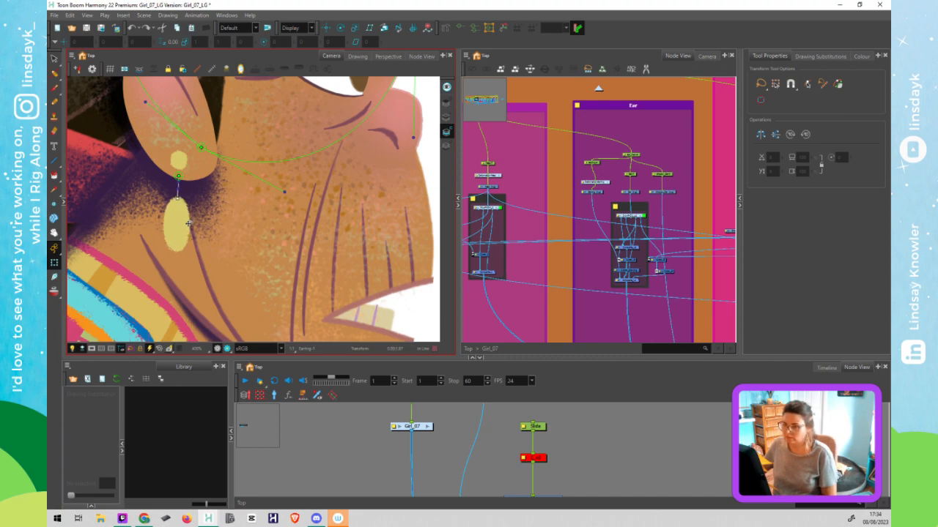
{"action": "key", "text": "1"}
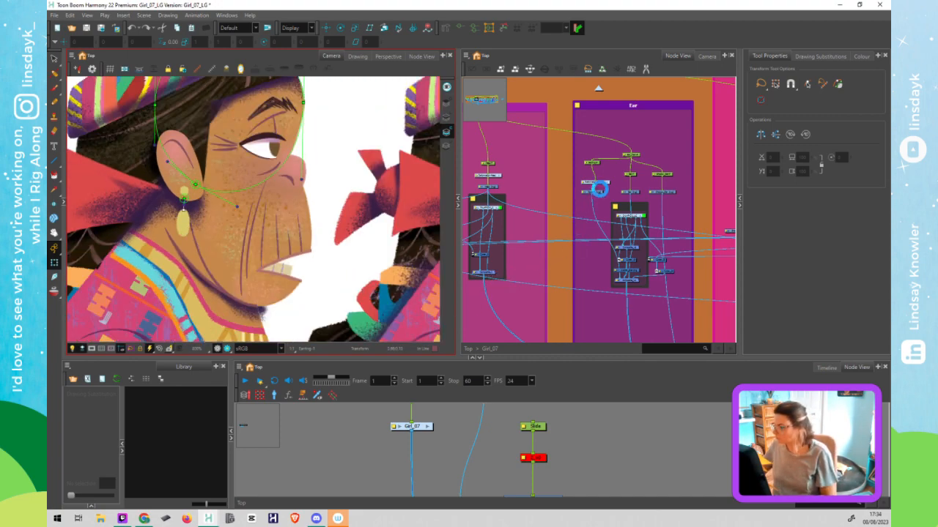
Move the earring's deformation node slightly up and in line with its peg in the Ear group
{"action": "left_click", "coordinate": [602, 188]}
{"action": "left_click_drag", "start_coordinate": [600, 182], "coordinate": [597, 177]}
{"action": "left_click_drag", "start_coordinate": [597, 178], "coordinate": [597, 178]}
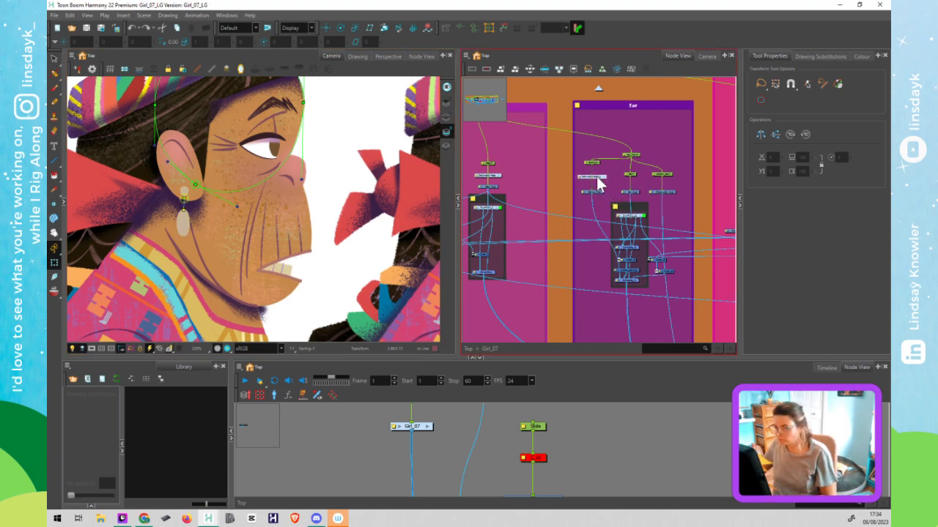
Check which artwork the ear pegs and the main bangs peg control by selecting them in the Ear and Bangs groups
{"action": "left_click", "coordinate": [635, 176]}
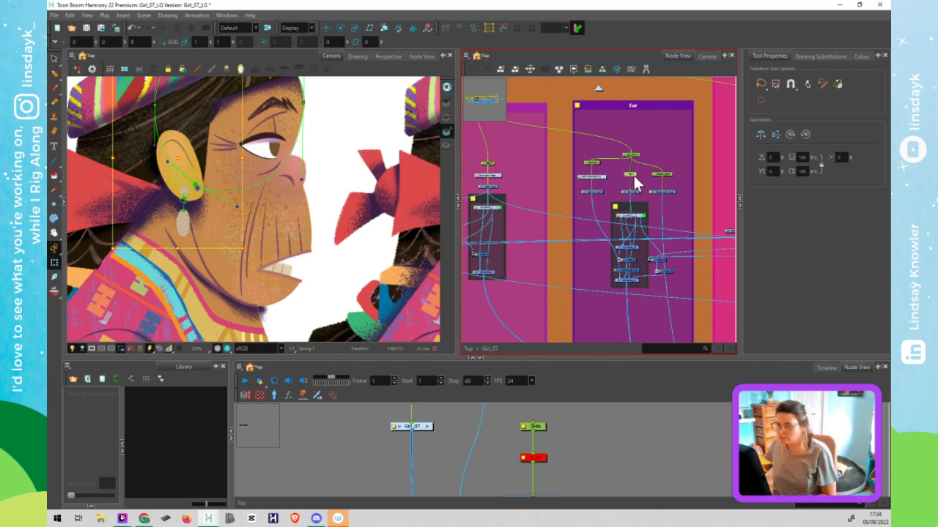
{"action": "left_click", "coordinate": [669, 177]}
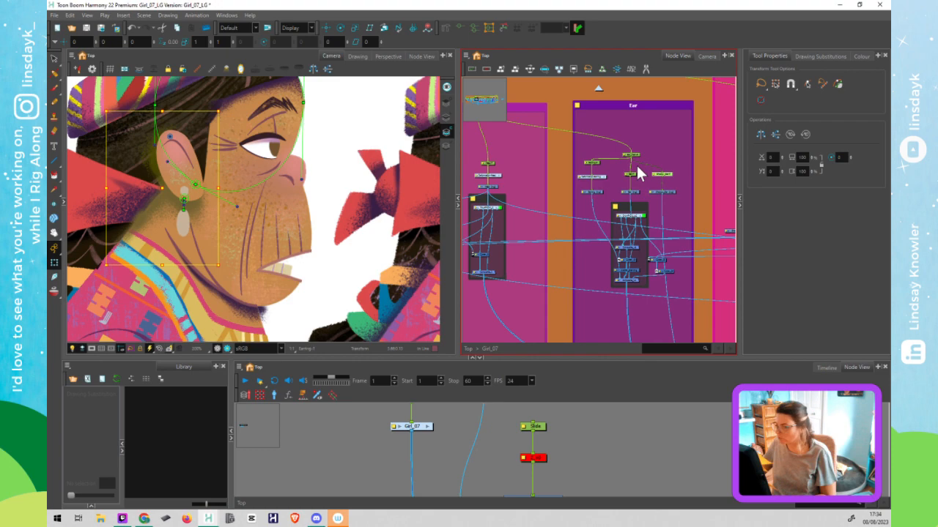
{"action": "scroll", "coordinate": [636, 169], "scroll_direction": "down", "scroll_amount": 1}
{"action": "left_click_drag", "start_coordinate": [583, 198], "coordinate": [506, 196]}
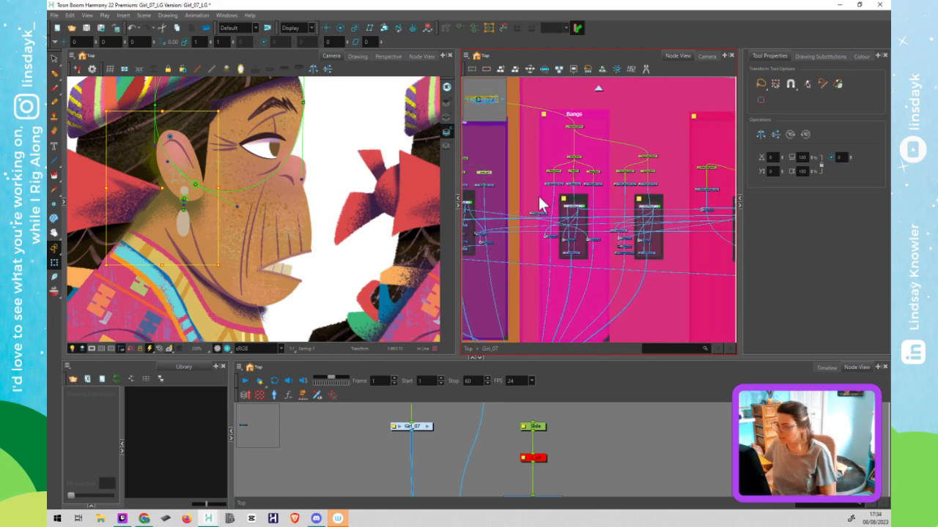
{"action": "left_click", "coordinate": [578, 127]}
{"action": "left_click_drag", "start_coordinate": [266, 165], "coordinate": [265, 244]}
{"action": "scroll", "coordinate": [572, 187], "scroll_direction": "up", "scroll_amount": 2}
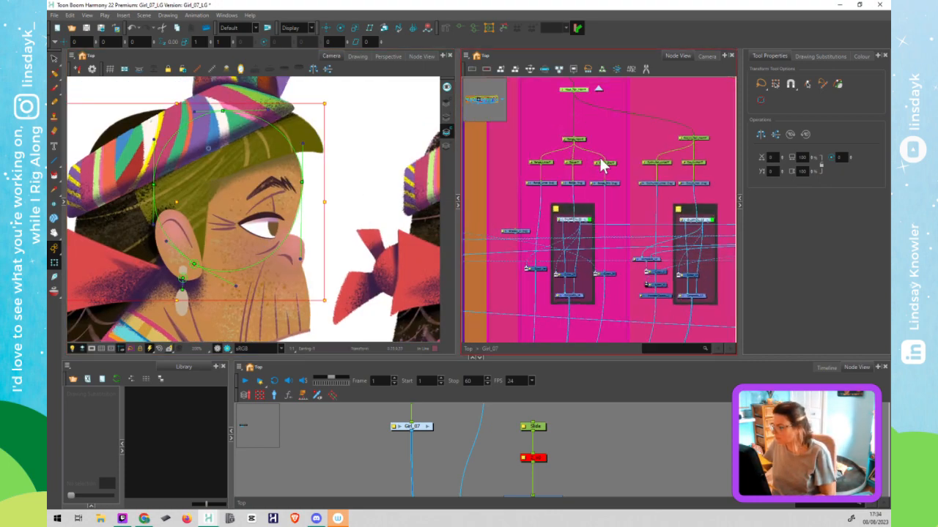
{"action": "scroll", "coordinate": [593, 178], "scroll_direction": "up", "scroll_amount": 1}
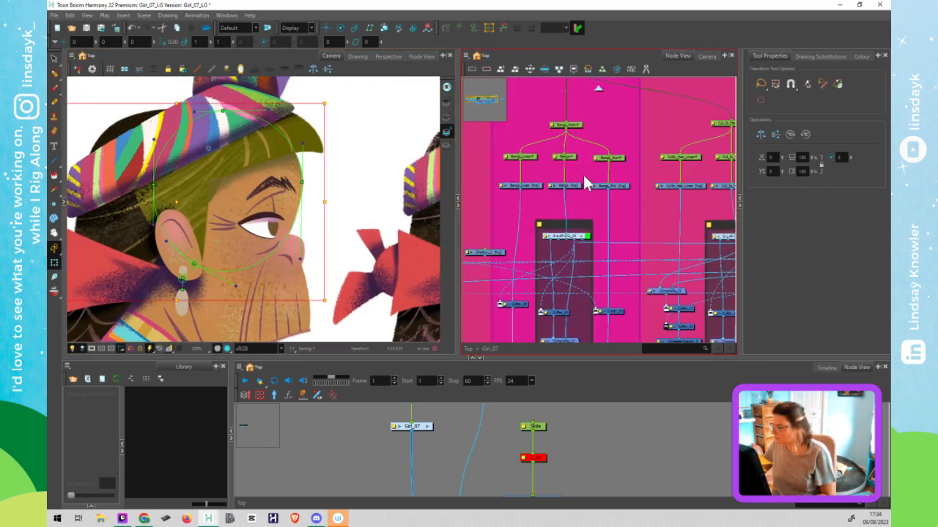
Raise the main bangs peg and move the three bangs pegs below it higher above their drawings
{"action": "left_click", "coordinate": [530, 157]}
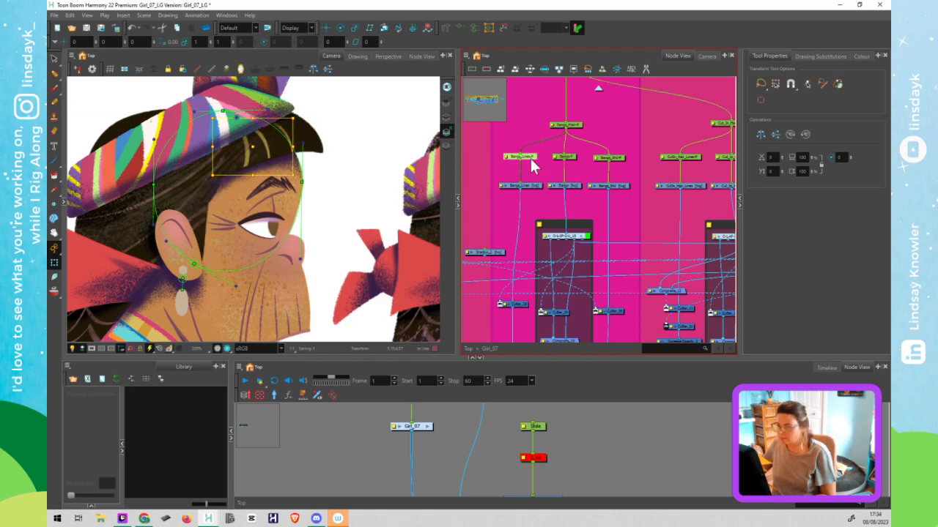
{"action": "left_click", "coordinate": [614, 158]}
{"action": "left_click_drag", "start_coordinate": [576, 125], "coordinate": [573, 87]}
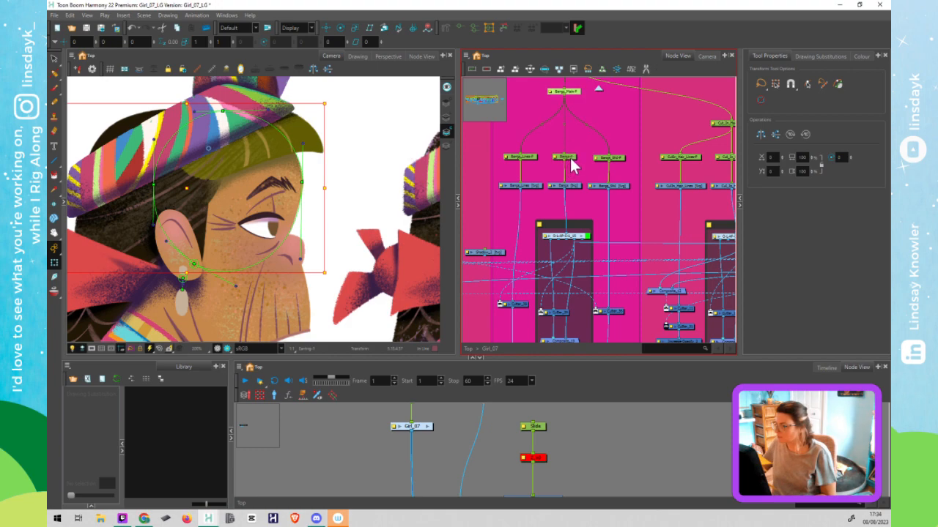
{"action": "left_click", "coordinate": [609, 163]}
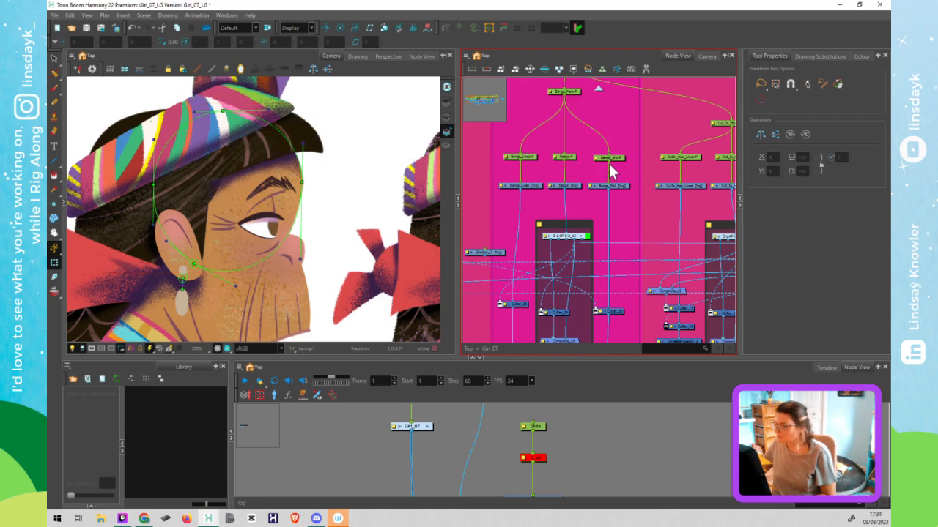
{"action": "left_click_drag", "start_coordinate": [527, 144], "coordinate": [608, 148]}
{"action": "left_click", "coordinate": [571, 172]}
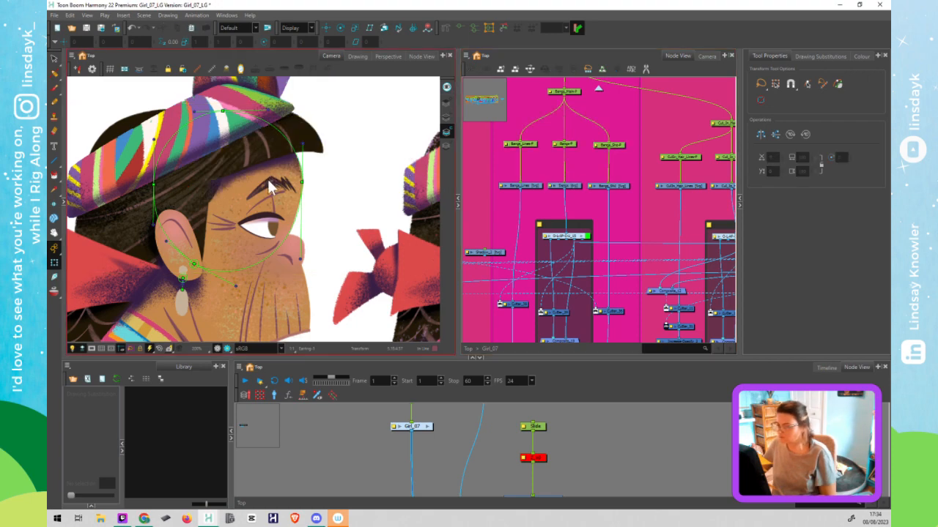
Select the Bangs-P peg and move the bangs drawing up and to the left, clear of the head and hat
{"action": "left_click", "coordinate": [571, 144]}
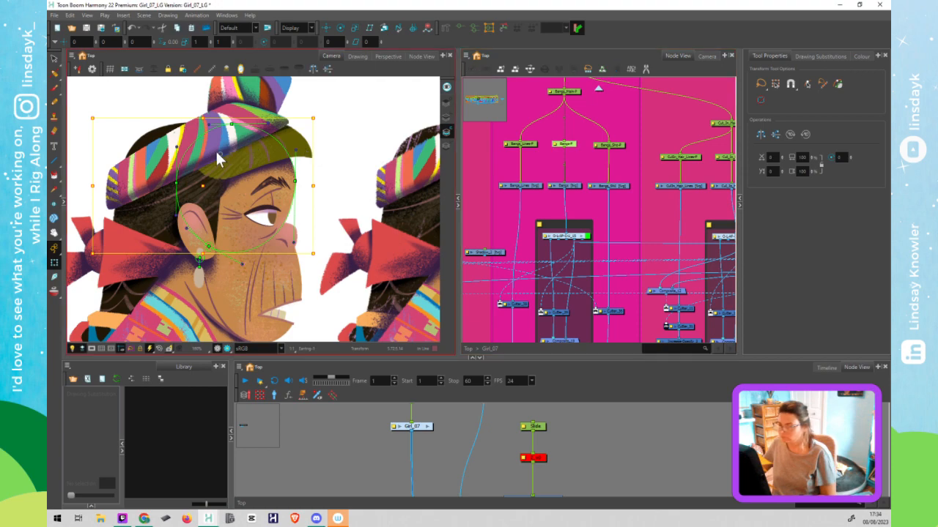
{"action": "left_click_drag", "start_coordinate": [202, 185], "coordinate": [122, 200]}
{"action": "key", "text": "space"}
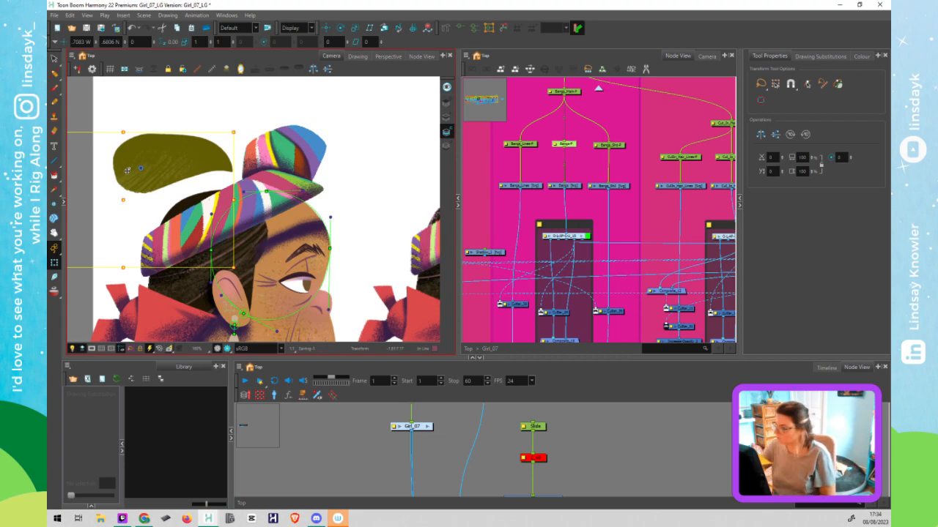
Build a closed curve deformer around the bangs outline with the Rigging tool, starting at the upper back edge
{"action": "left_click", "coordinate": [445, 27]}
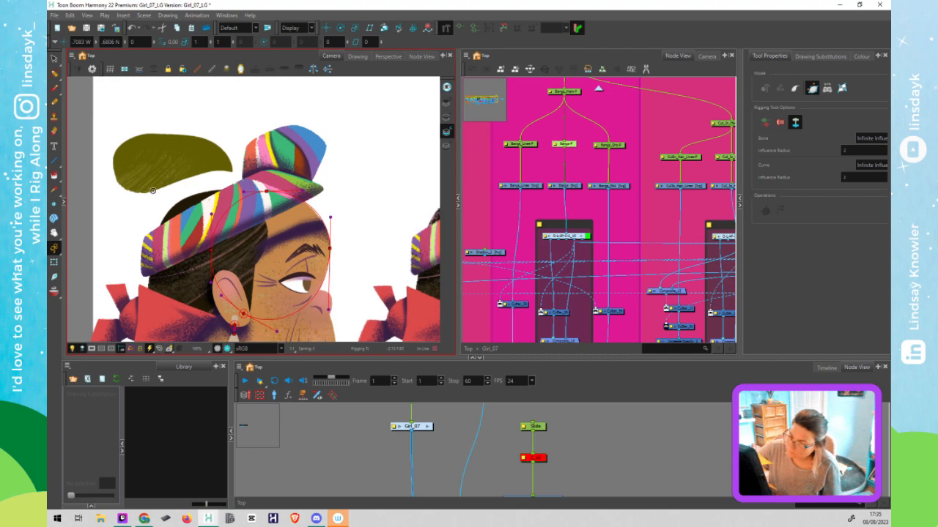
{"action": "left_click", "coordinate": [112, 148]}
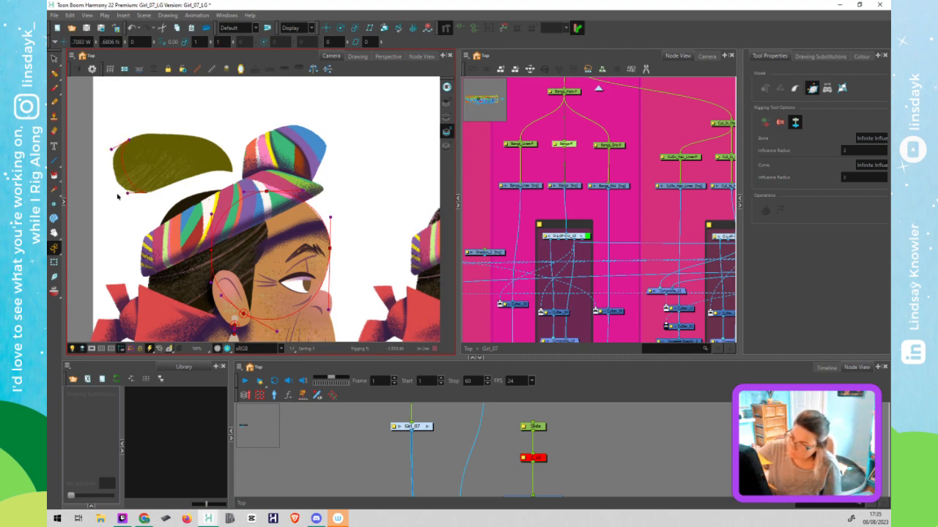
{"action": "left_click", "coordinate": [115, 197]}
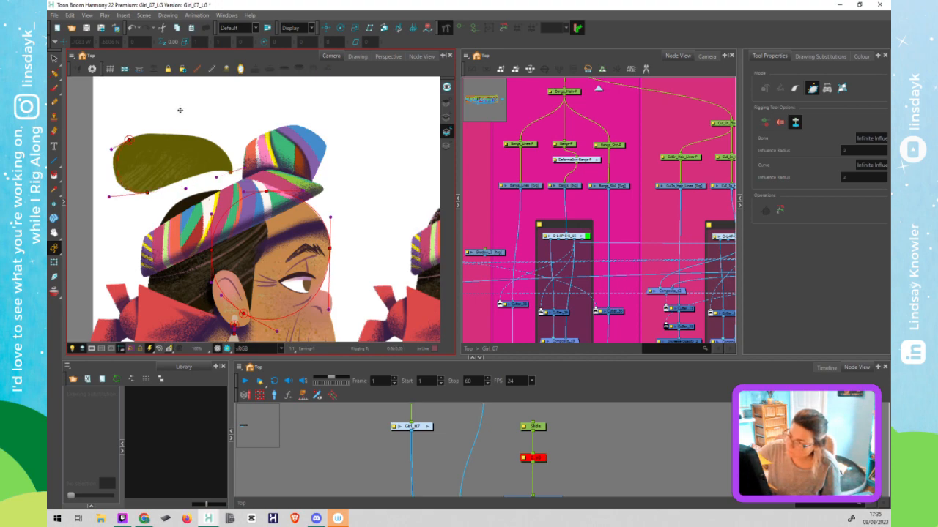
{"action": "left_click_drag", "start_coordinate": [208, 140], "coordinate": [192, 132]}
{"action": "left_click_drag", "start_coordinate": [130, 139], "coordinate": [159, 127]}
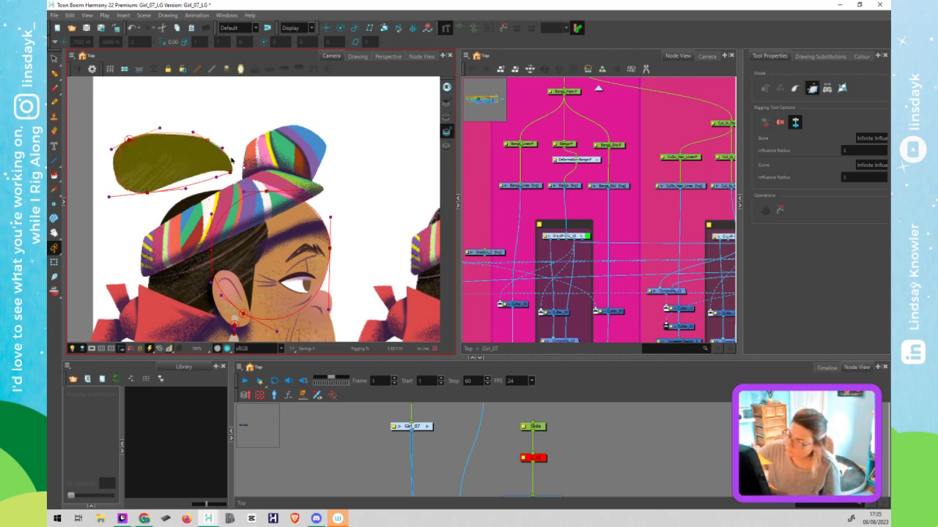
Fit the deformer point at the bangs' front tip and the nearby curve handles to the drawing's outline
{"action": "scroll", "coordinate": [233, 172], "scroll_direction": "up", "scroll_amount": 6}
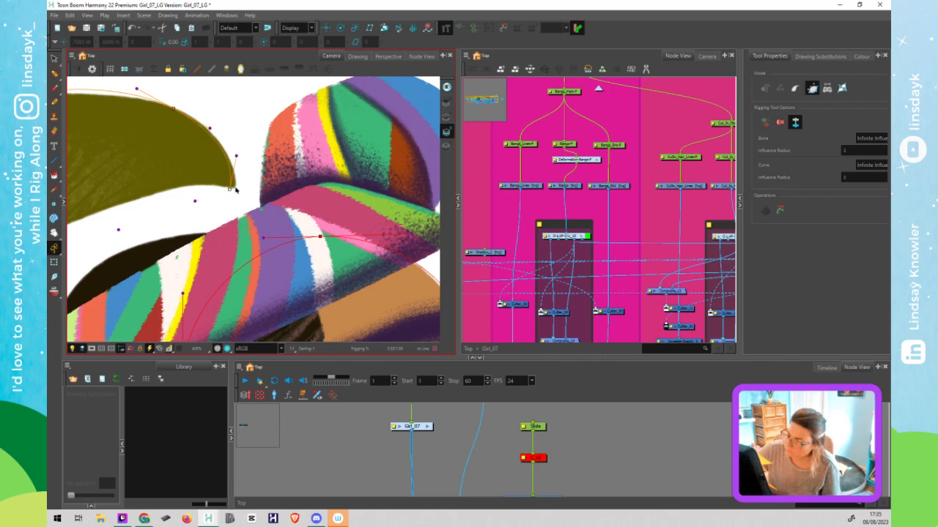
{"action": "left_click_drag", "start_coordinate": [236, 189], "coordinate": [233, 189]}
{"action": "left_click", "coordinate": [238, 156]}
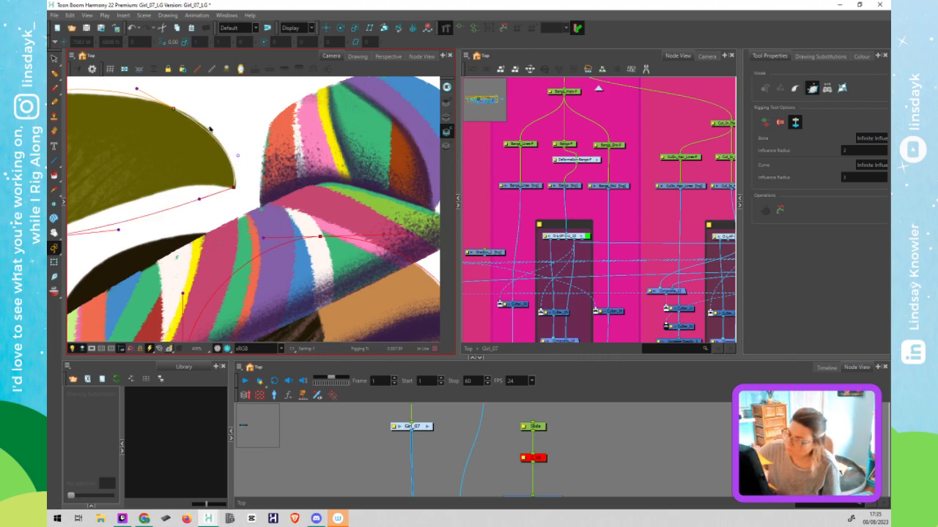
{"action": "left_click_drag", "start_coordinate": [211, 128], "coordinate": [212, 126]}
{"action": "left_click", "coordinate": [196, 184]}
{"action": "left_click_drag", "start_coordinate": [196, 179], "coordinate": [196, 183]}
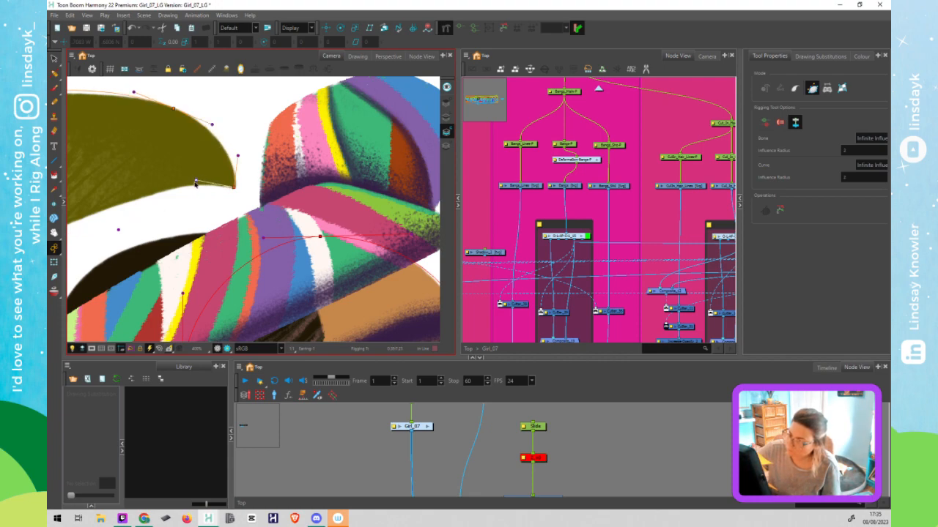
Fit the deformer's lower back point and adjust the handles so the curve follows the bangs' rounded back end
{"action": "left_click_drag", "start_coordinate": [287, 216], "coordinate": [504, 201]}
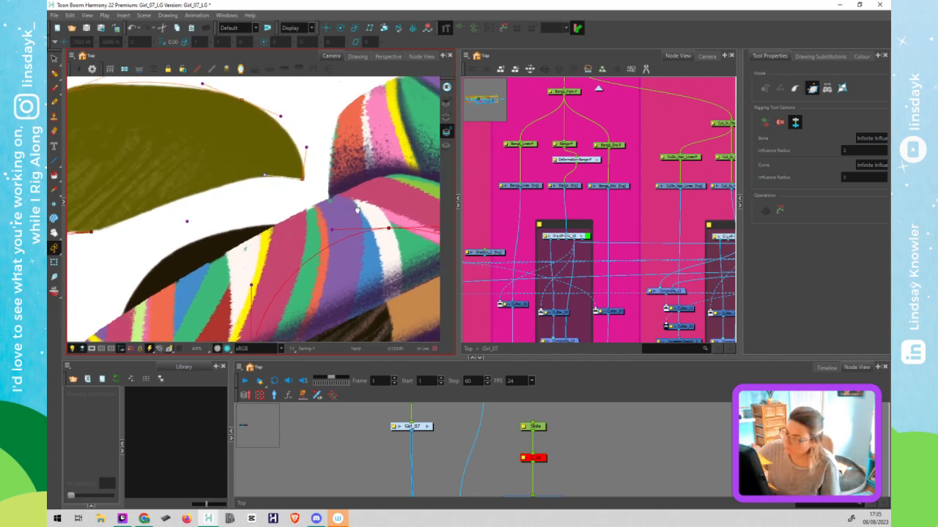
{"action": "left_click", "coordinate": [237, 223]}
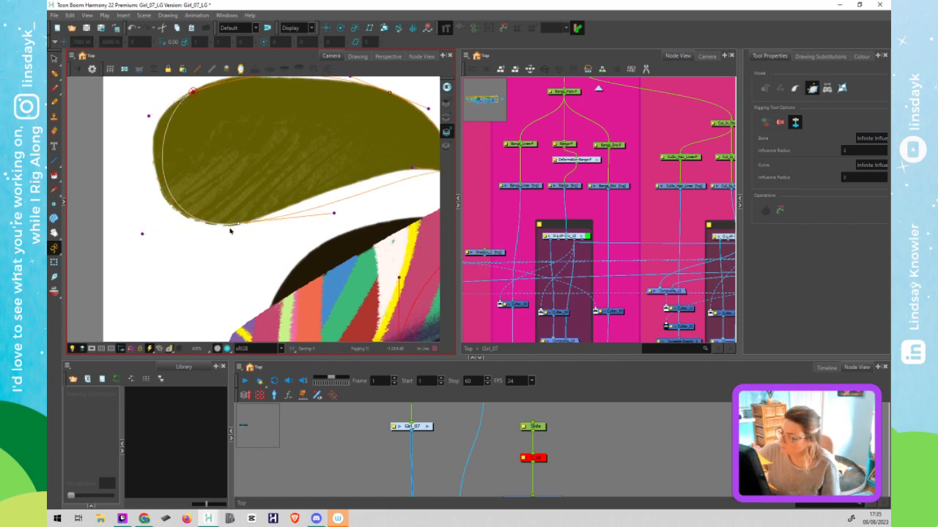
{"action": "left_click_drag", "start_coordinate": [230, 231], "coordinate": [234, 225]}
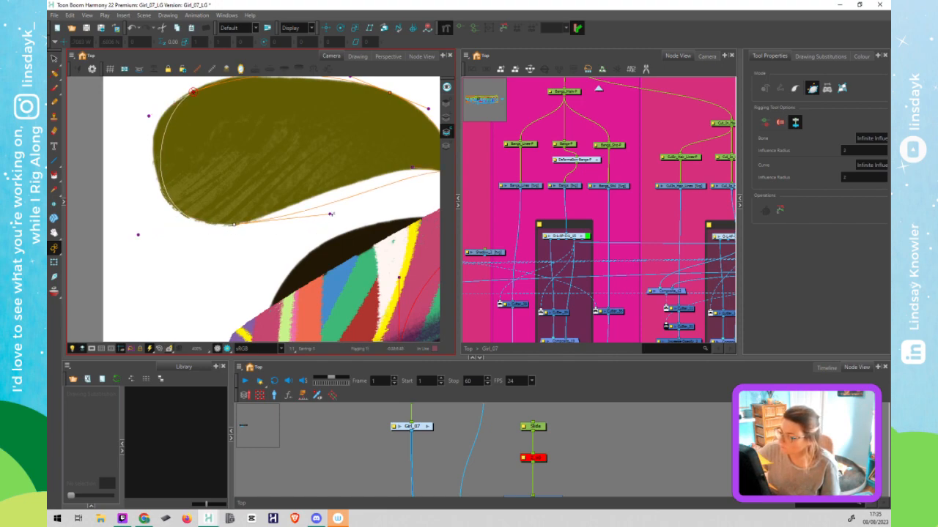
{"action": "left_click_drag", "start_coordinate": [329, 216], "coordinate": [268, 226]}
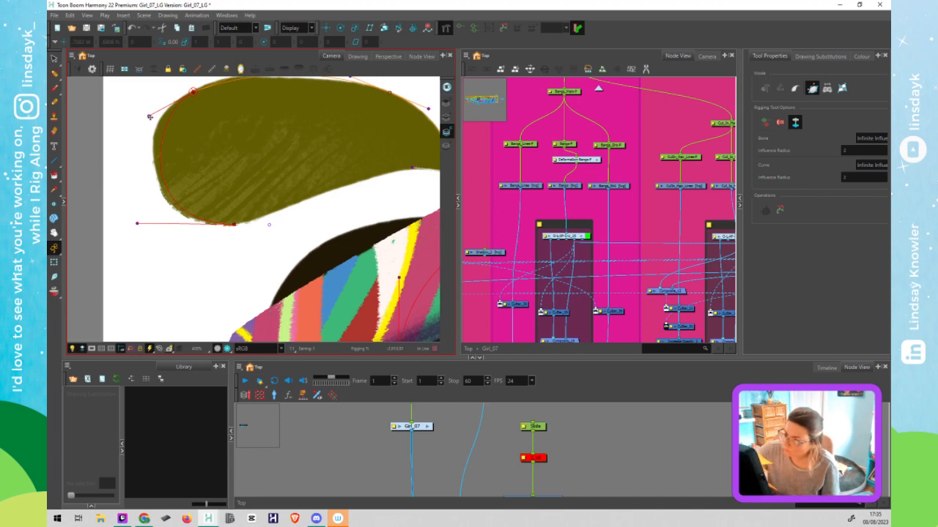
{"action": "left_click", "coordinate": [131, 117]}
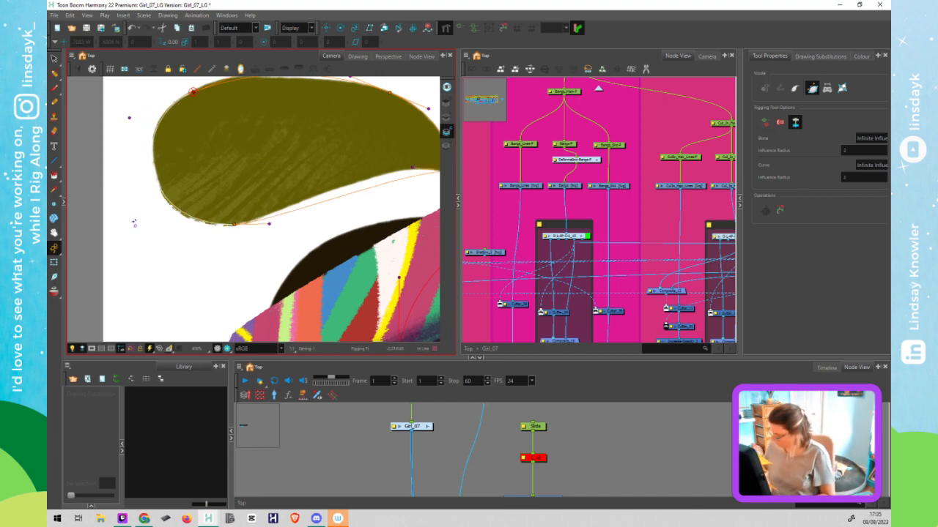
Test the bangs deformer by pulling its lower back point up with the Transform tool, and undo the change
{"action": "key", "text": "shift+t"}
{"action": "scroll", "coordinate": [210, 203], "scroll_direction": "down", "scroll_amount": 2}
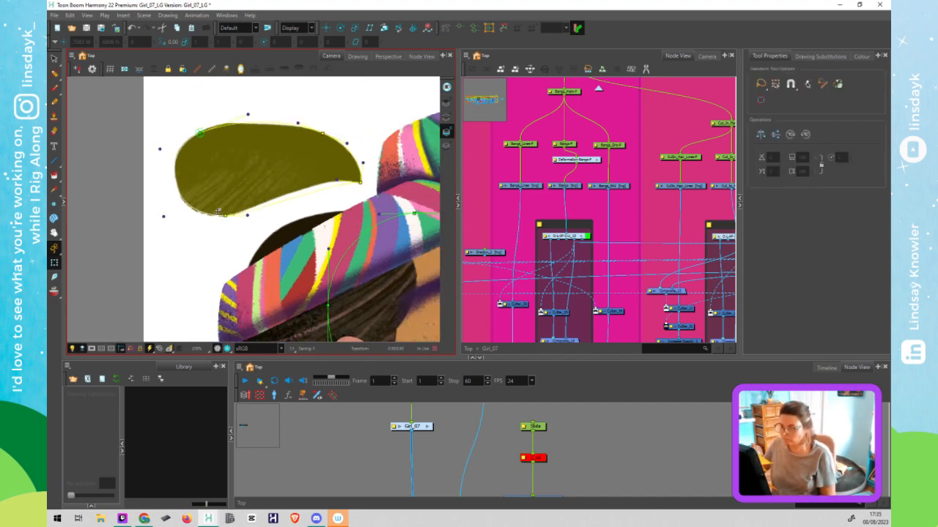
{"action": "left_click_drag", "start_coordinate": [225, 218], "coordinate": [224, 193]}
{"action": "key", "text": "ctrl+z"}
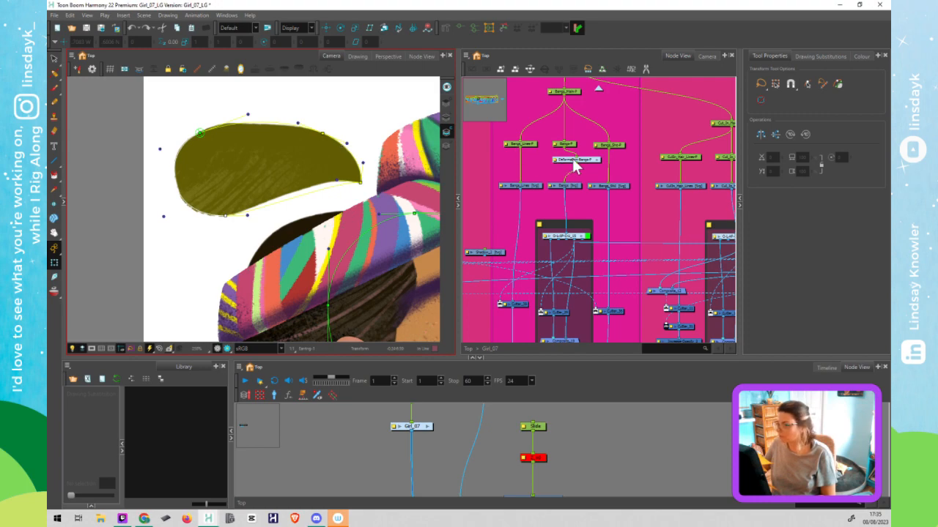
Align the bangs deformation node directly under its peg and reset the Bangs-P peg to return the bangs to the head
{"action": "left_click", "coordinate": [577, 160]}
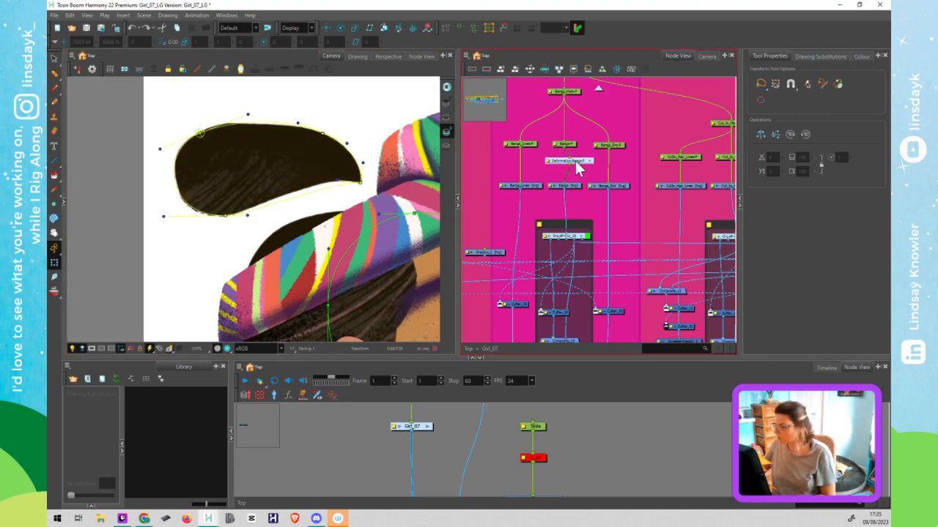
{"action": "left_click_drag", "start_coordinate": [573, 162], "coordinate": [571, 158]}
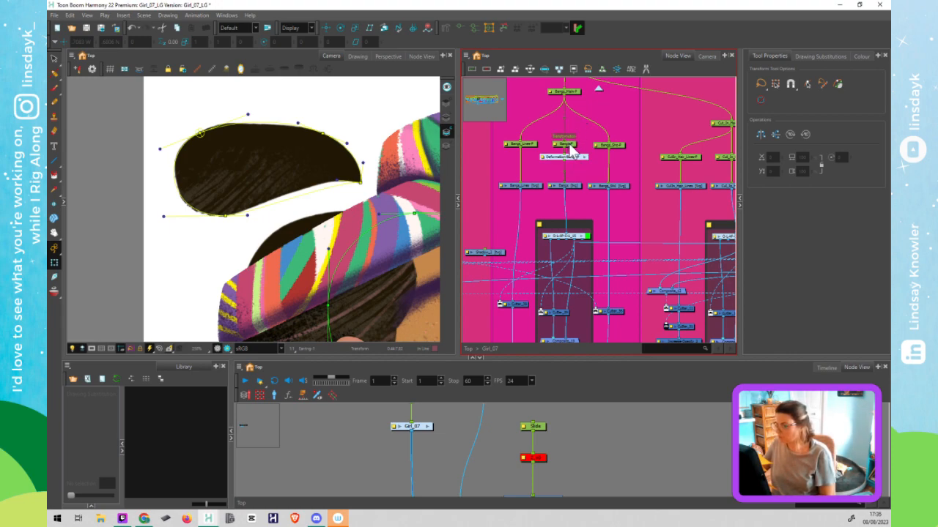
{"action": "left_click", "coordinate": [571, 146]}
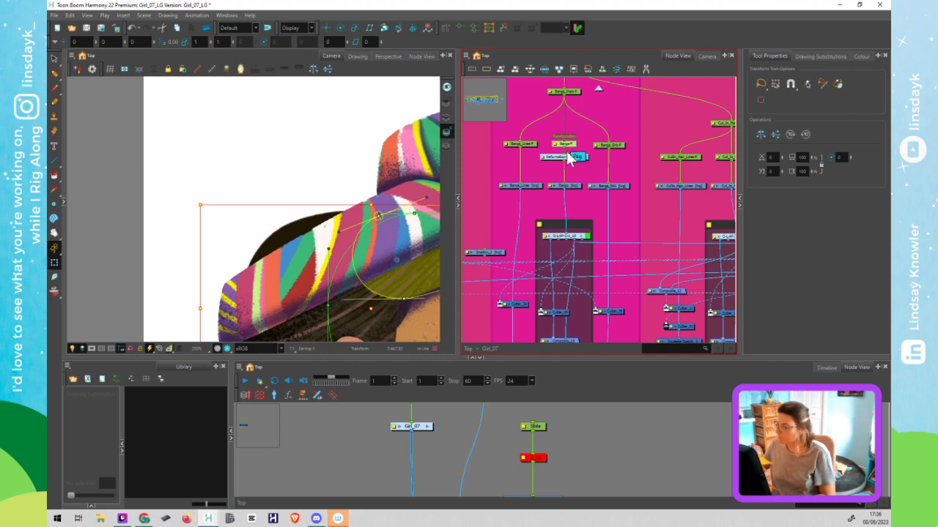
{"action": "scroll", "coordinate": [385, 205], "scroll_direction": "down", "scroll_amount": 5}
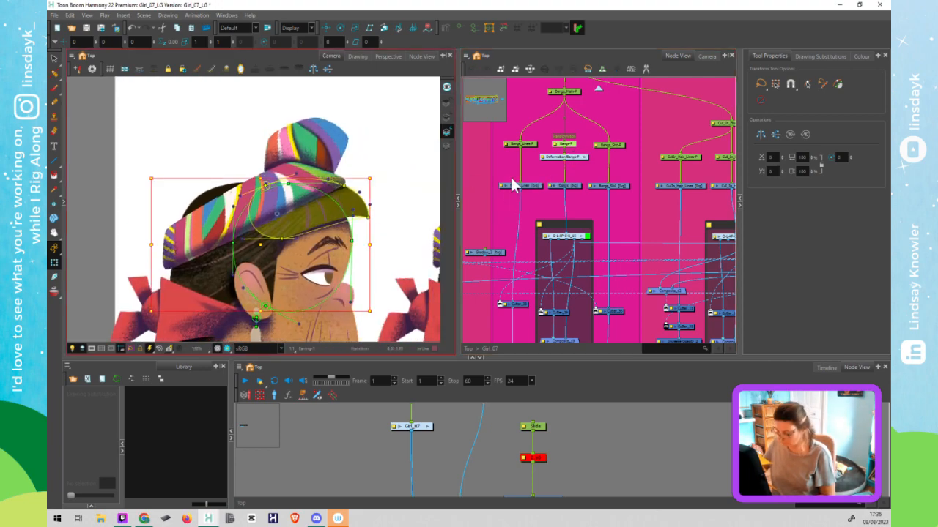
Insert a Weighted Deform node between the Bangs-P peg and the bangs deformation node
{"action": "left_click", "coordinate": [504, 178]}
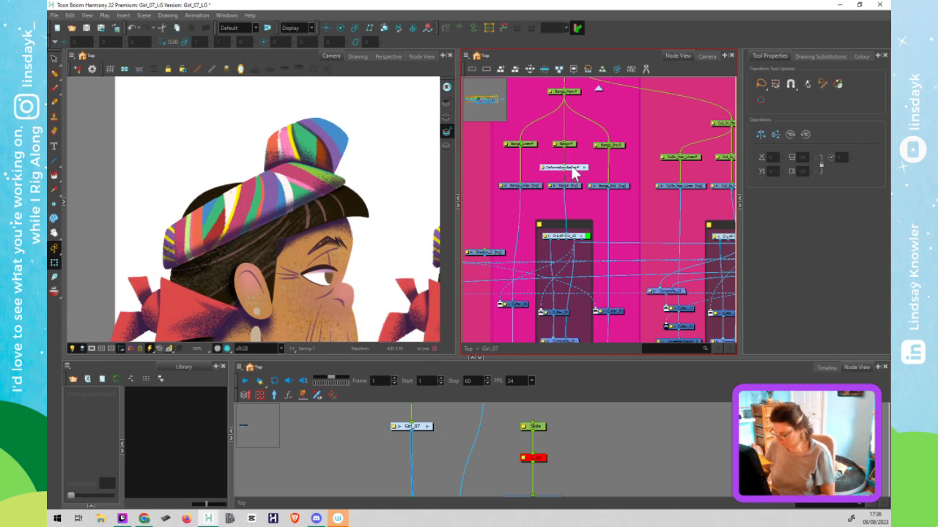
{"action": "key", "text": "Tab"}
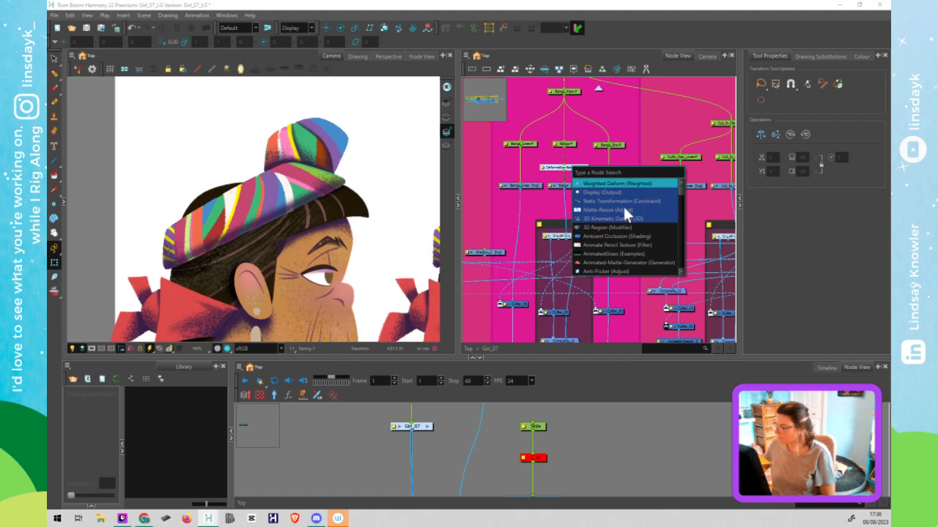
{"action": "left_click", "coordinate": [614, 183]}
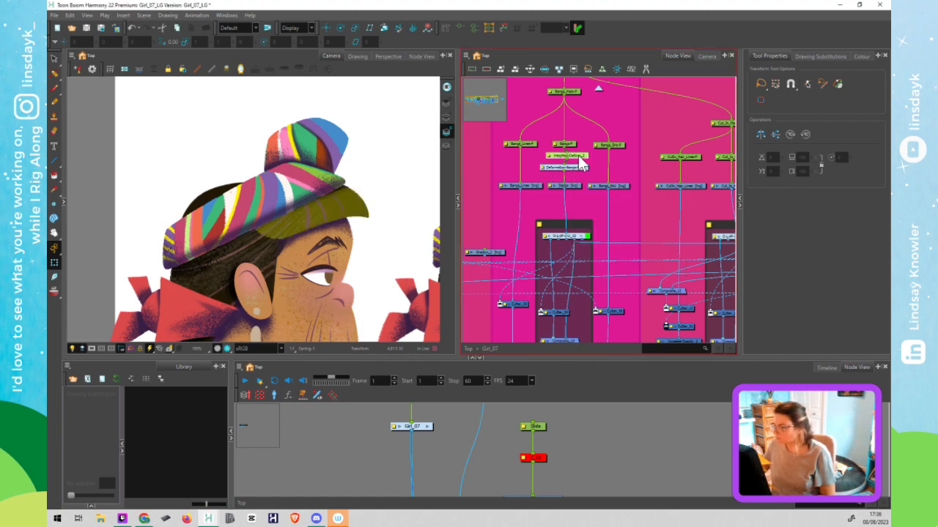
{"action": "left_click_drag", "start_coordinate": [578, 156], "coordinate": [585, 156]}
{"action": "left_click", "coordinate": [515, 165]}
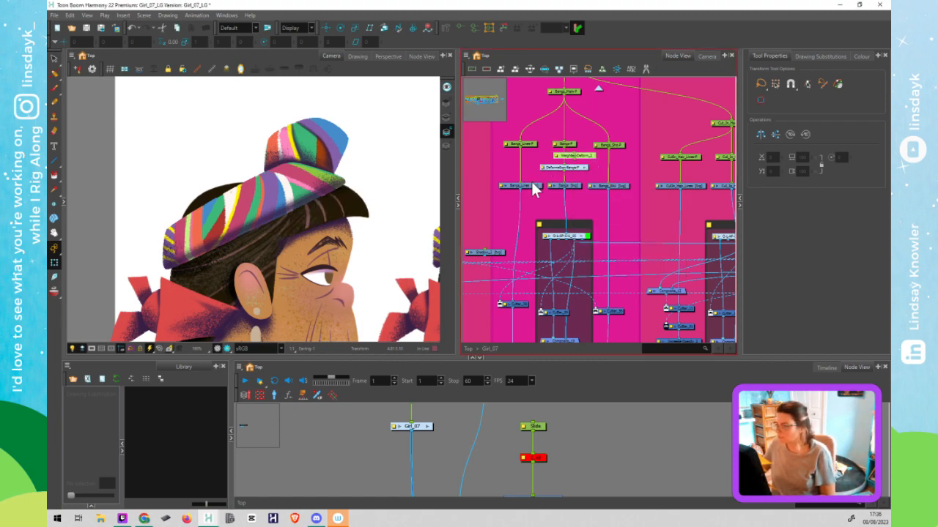
Add a curve deformer to the Bangs_Lines drawing, running from the hat's edge down to the bangs' lower edge
{"action": "left_click", "coordinate": [517, 304]}
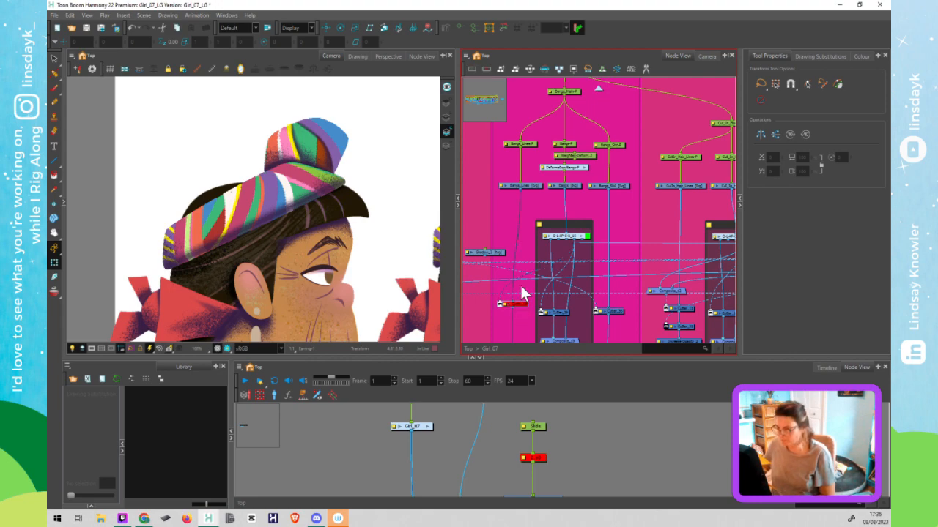
{"action": "key", "text": "a"}
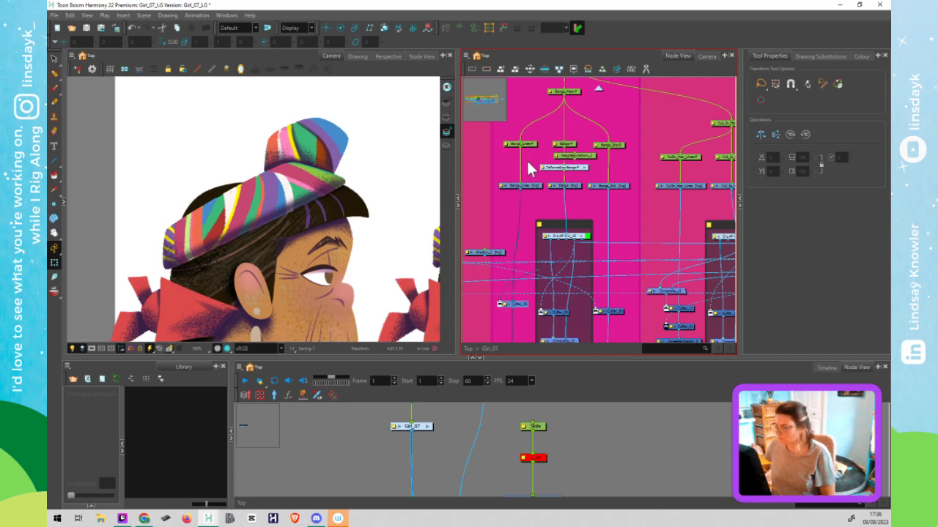
{"action": "left_click", "coordinate": [528, 184]}
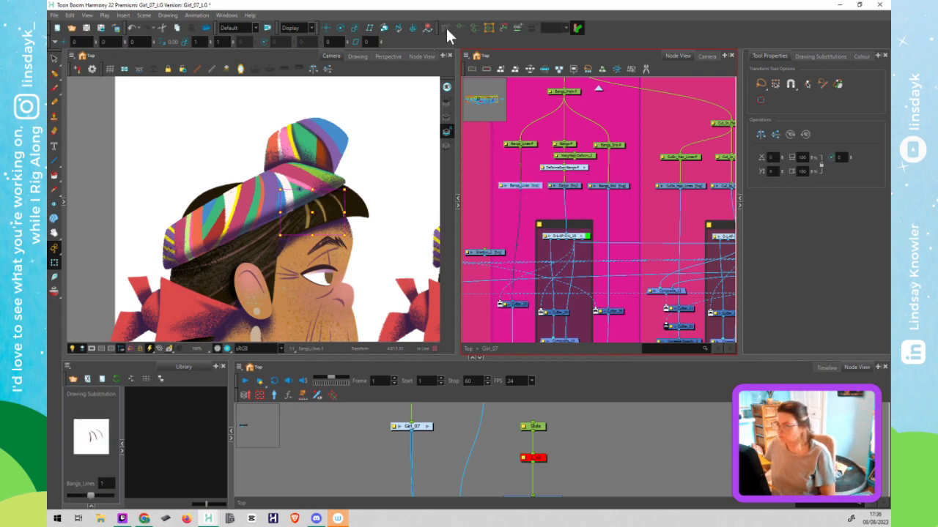
{"action": "left_click", "coordinate": [445, 27]}
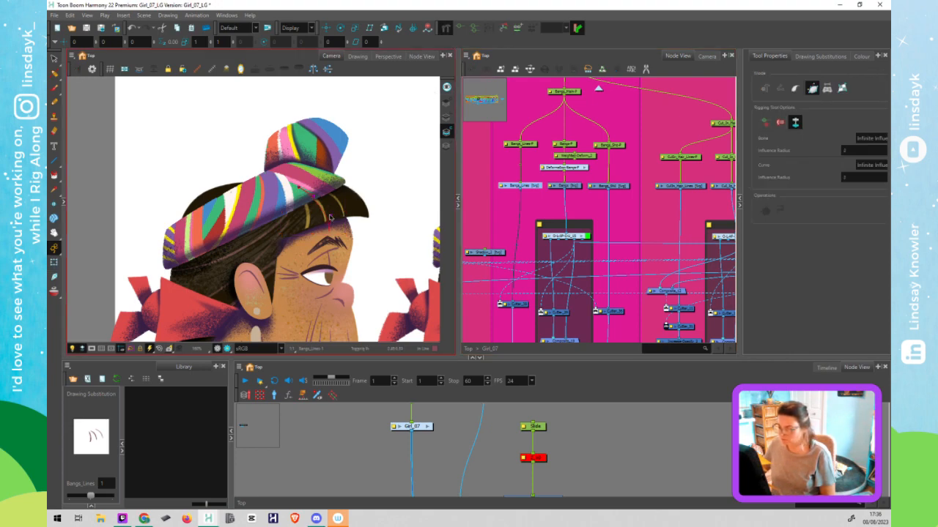
{"action": "left_click", "coordinate": [330, 218]}
{"action": "key", "text": "shift+t"}
{"action": "mouse_move", "coordinate": [336, 232]}
{"action": "left_mouse_down"}
{"action": "mouse_move", "coordinate": [317, 237]}
{"action": "mouse_move", "coordinate": [328, 231]}
{"action": "left_mouse_up"}
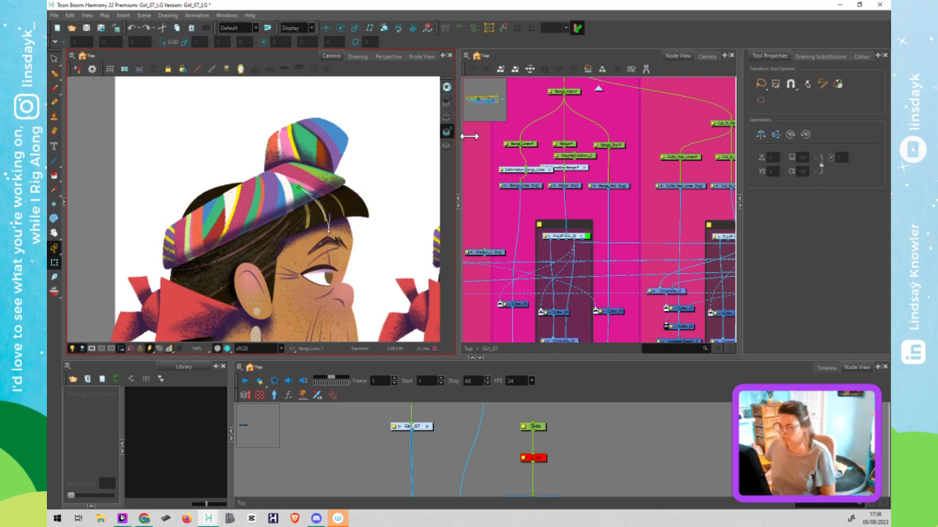
Line up the Bangs_Lines peg, deformation node and drawing in their own column, clear of the bangs deformation node
{"action": "left_click_drag", "start_coordinate": [544, 169], "coordinate": [582, 163]}
{"action": "left_click", "coordinate": [581, 169]}
{"action": "left_click", "coordinate": [529, 186]}
{"action": "left_click_drag", "start_coordinate": [525, 184], "coordinate": [521, 187]}
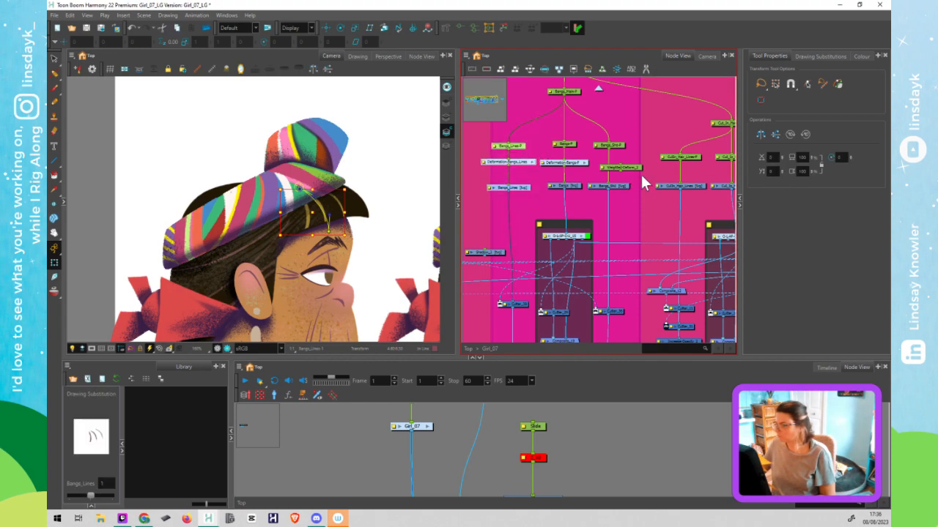
Place the Weighted Deform node between the bangs deformation and the Bangs drawing, and wire it to the Bangs-P peg
{"action": "left_click_drag", "start_coordinate": [636, 168], "coordinate": [578, 180]}
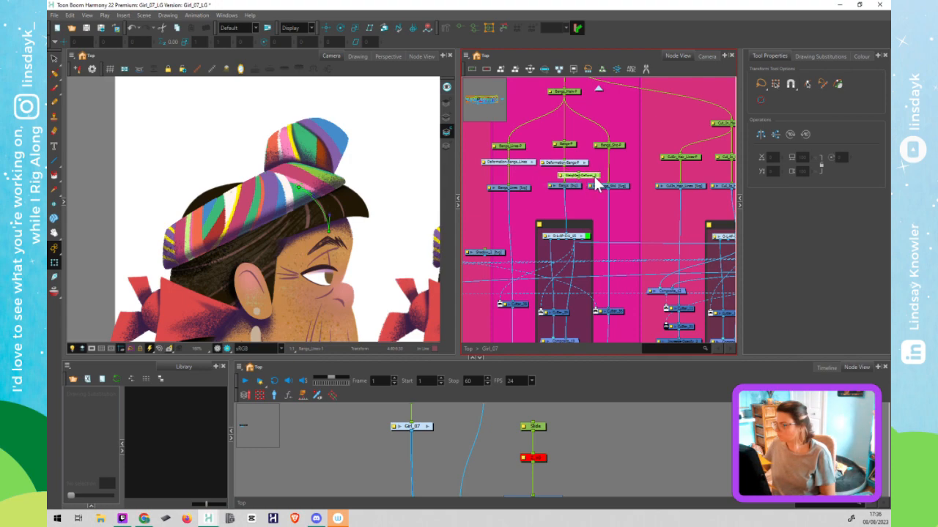
{"action": "left_click_drag", "start_coordinate": [563, 177], "coordinate": [579, 180]}
{"action": "left_click", "coordinate": [569, 160]}
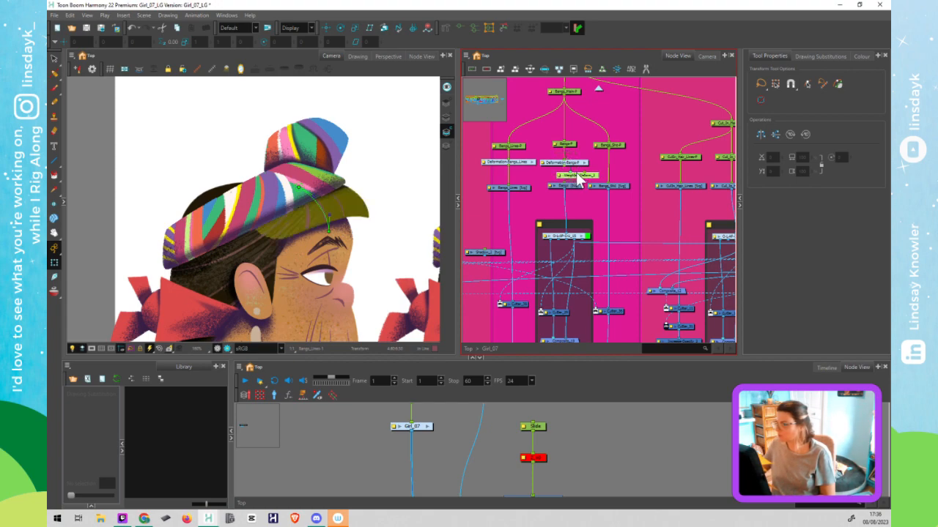
{"action": "left_click_drag", "start_coordinate": [564, 149], "coordinate": [561, 173]}
{"action": "left_click", "coordinate": [566, 176]}
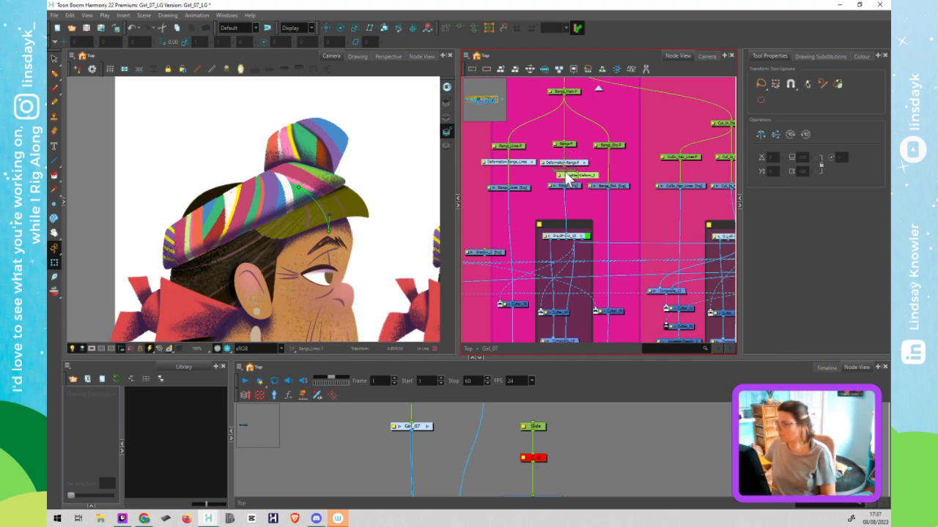
{"action": "left_click_drag", "start_coordinate": [586, 181], "coordinate": [573, 180]}
{"action": "left_click", "coordinate": [577, 165]}
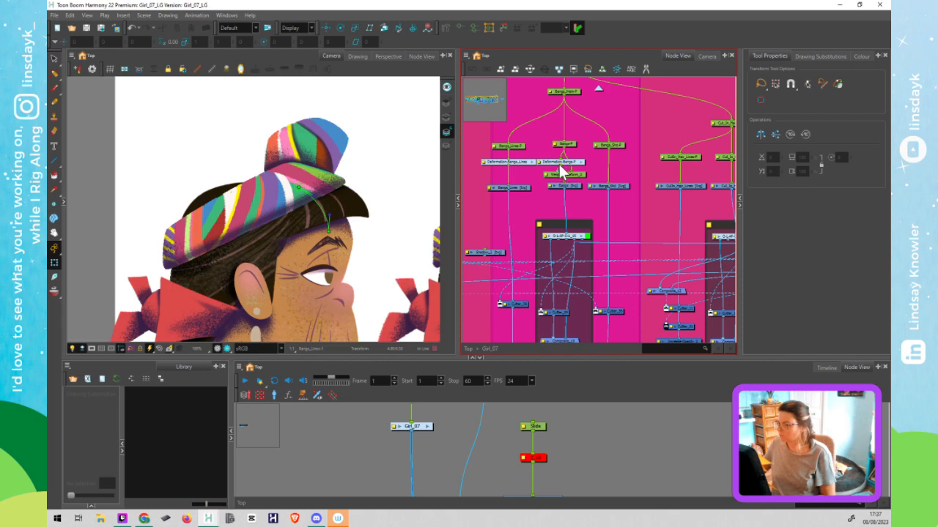
Connect the Weighted Deform node to the Bangs_Shd-P peg, test by pulling the bangs' front tip down, and undo the pull
{"action": "left_click_drag", "start_coordinate": [585, 147], "coordinate": [601, 138]}
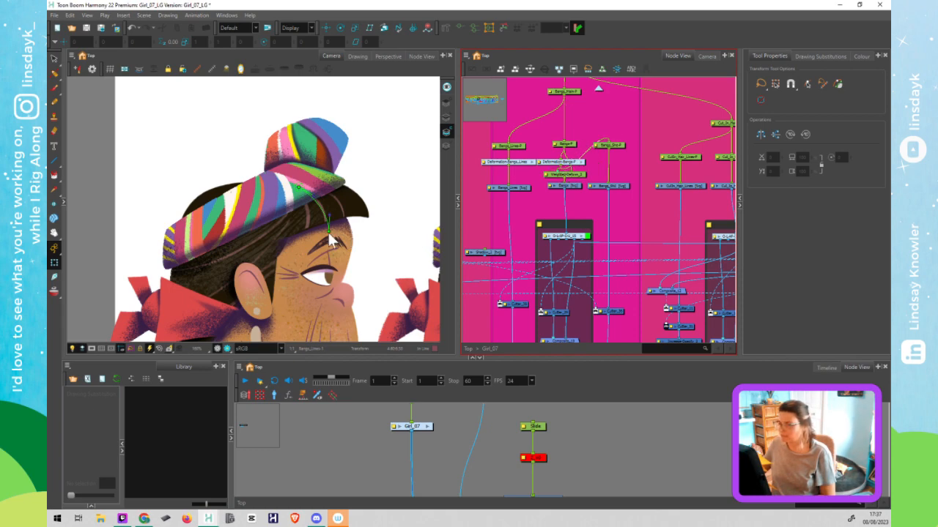
{"action": "left_click", "coordinate": [364, 211]}
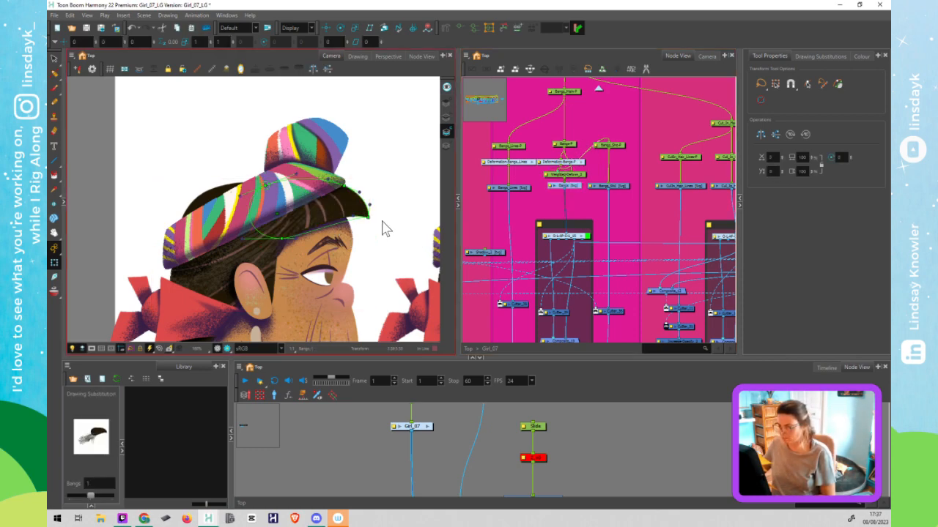
{"action": "left_click", "coordinate": [370, 218]}
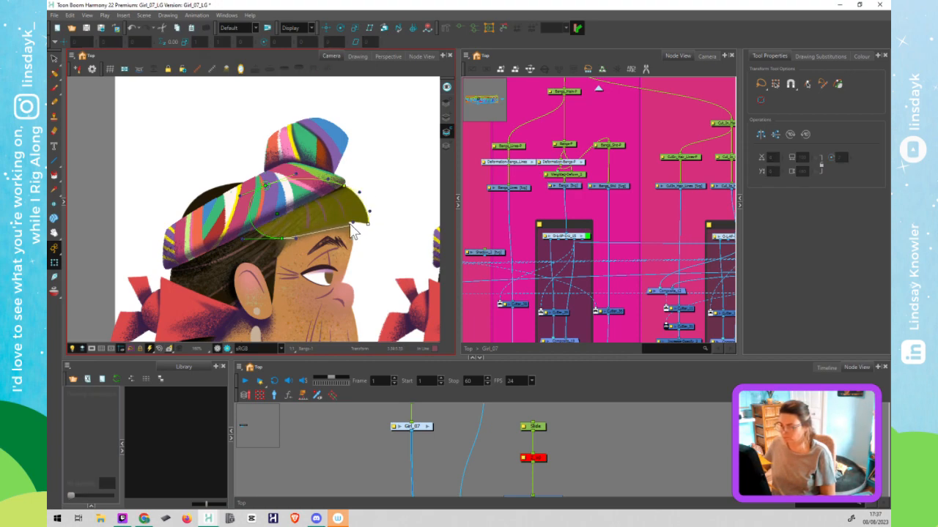
{"action": "left_click_drag", "start_coordinate": [363, 213], "coordinate": [368, 217]}
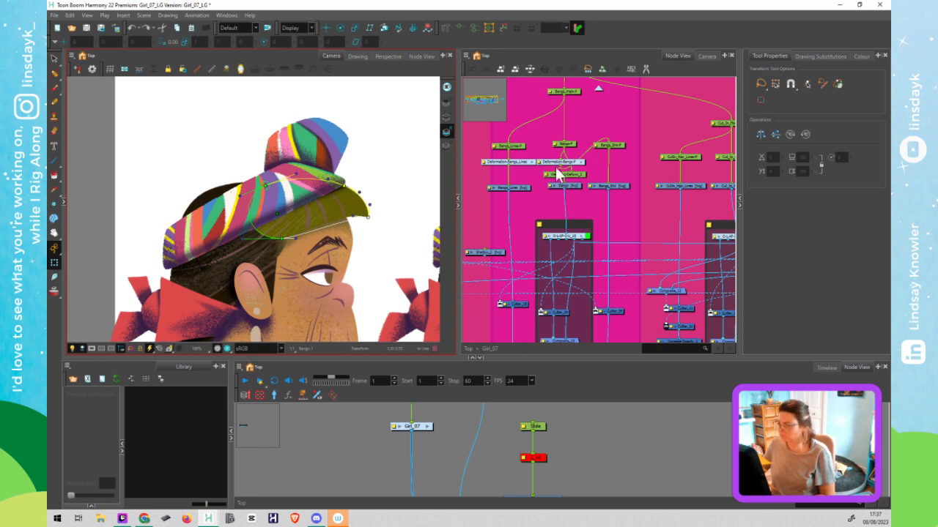
Disconnect the Bangs_Shd-P peg from the Weighted Deform node and connect it to the main bangs peg
{"action": "left_click", "coordinate": [611, 161]}
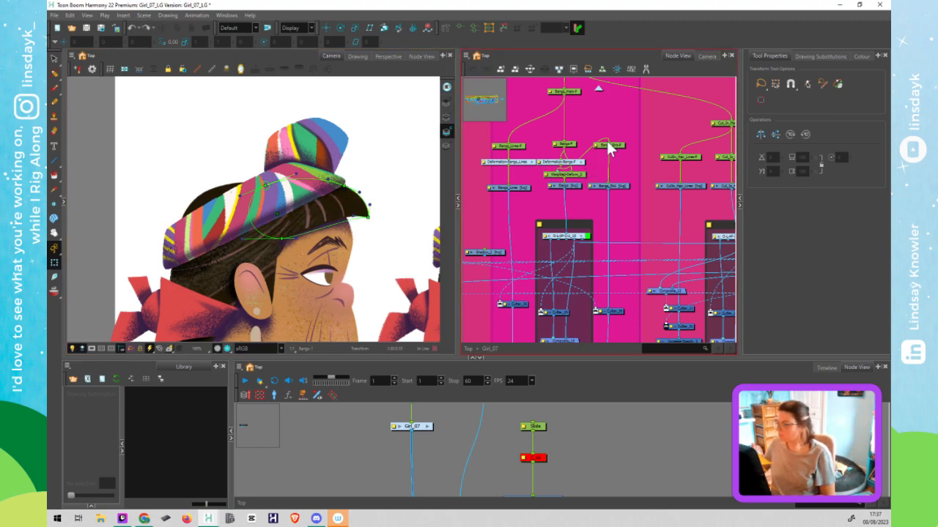
{"action": "left_click_drag", "start_coordinate": [608, 136], "coordinate": [569, 112]}
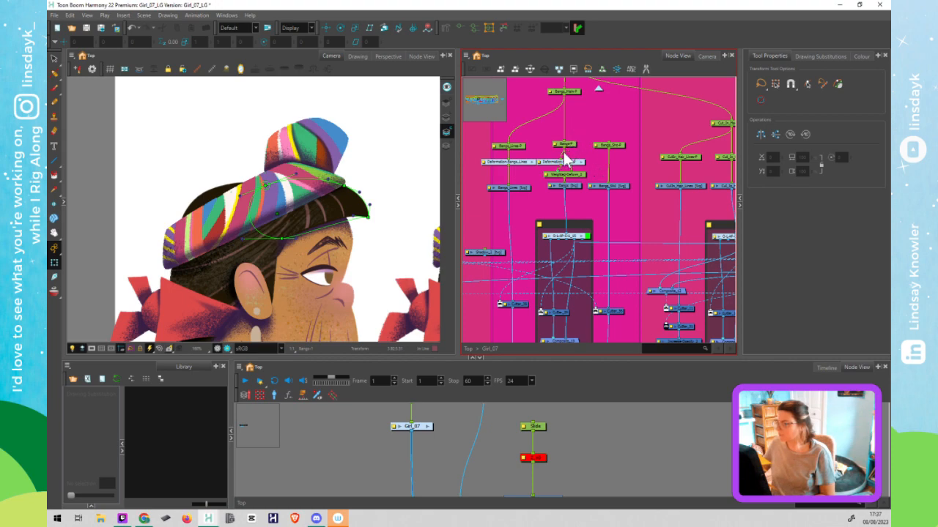
{"action": "left_click_drag", "start_coordinate": [598, 130], "coordinate": [608, 144]}
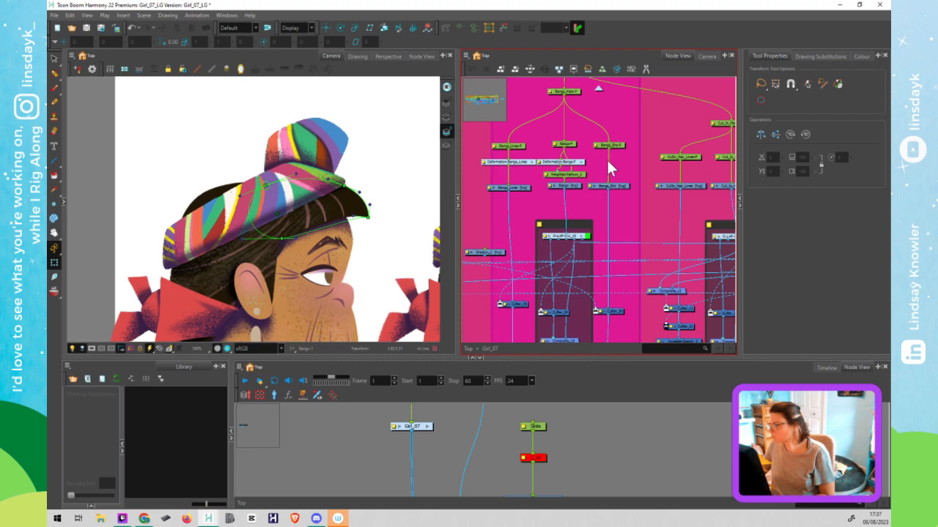
Test pulling the bangs' front tip outward, undo it, and connect the Bangs_Shd-P peg to the Weighted Deform node
{"action": "left_click", "coordinate": [369, 216]}
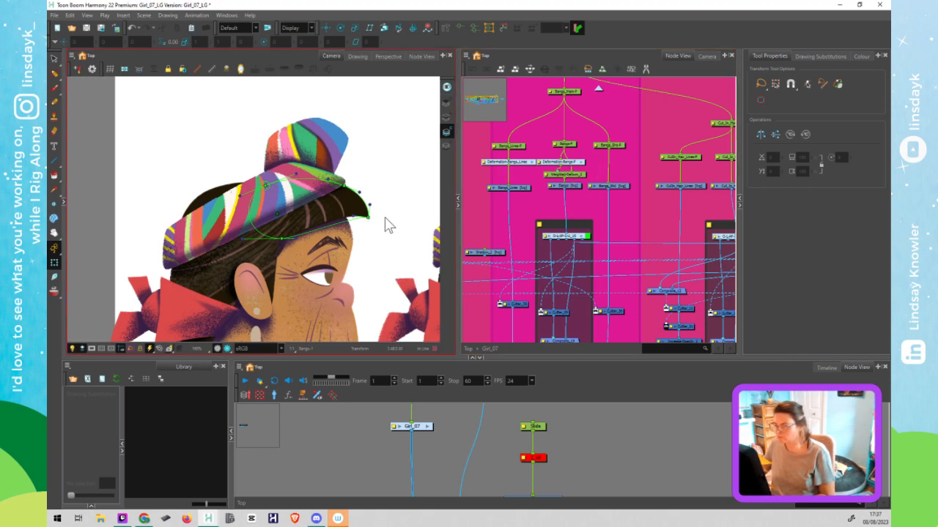
{"action": "left_click", "coordinate": [376, 210]}
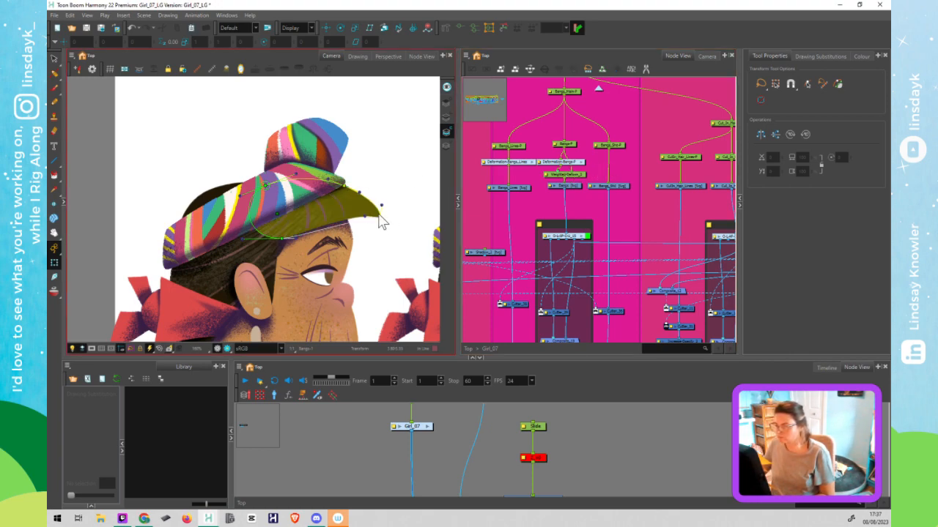
{"action": "left_click", "coordinate": [586, 154]}
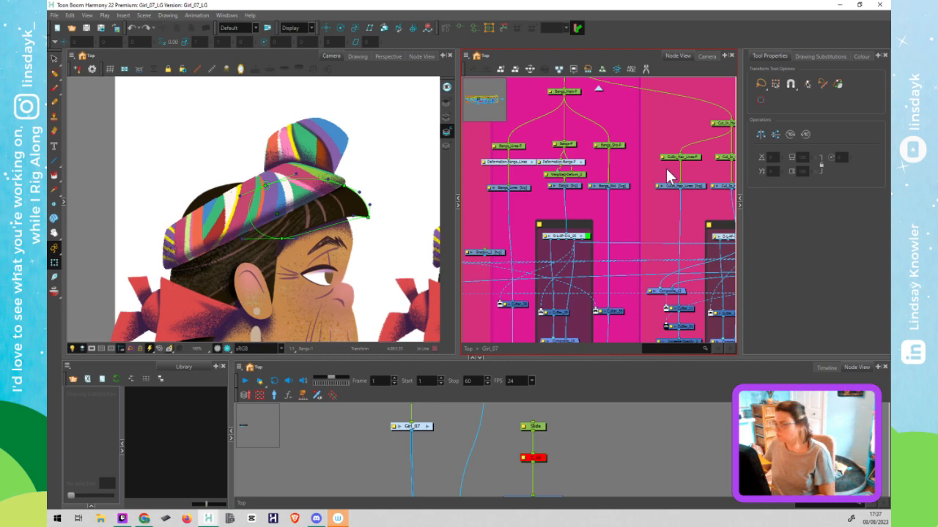
{"action": "left_click_drag", "start_coordinate": [562, 167], "coordinate": [518, 175]}
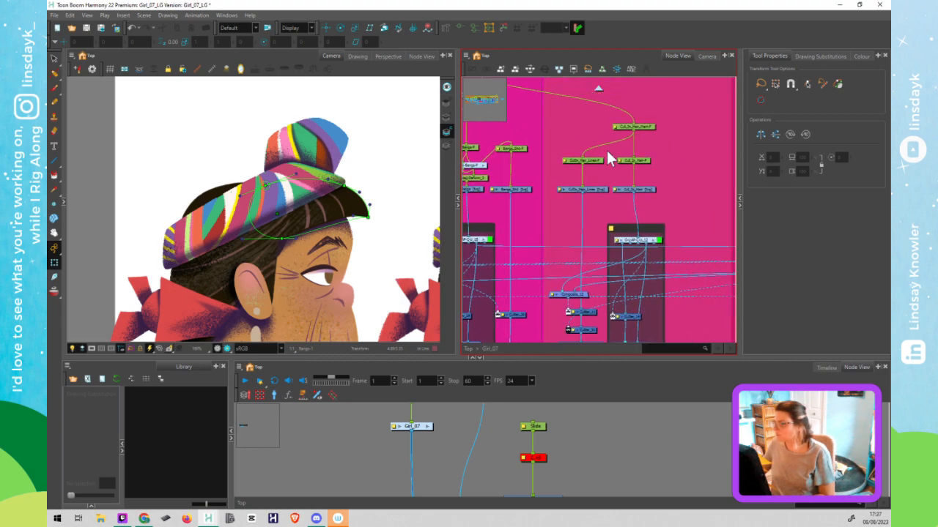
Check which drawings the cut-in hair nodes control, test skewing the cut-in hair with its peg, and undo the skew
{"action": "left_click", "coordinate": [648, 133]}
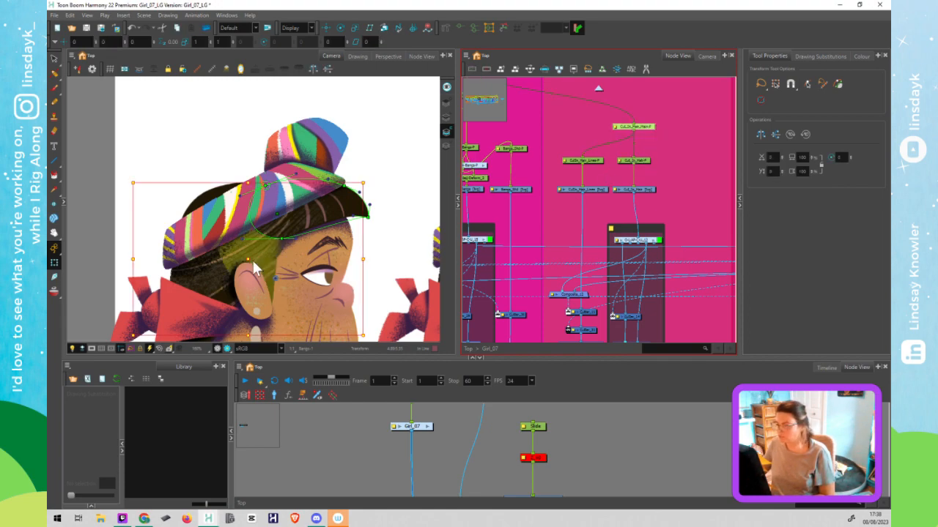
{"action": "key", "text": "space"}
{"action": "left_click_drag", "start_coordinate": [272, 275], "coordinate": [306, 236]}
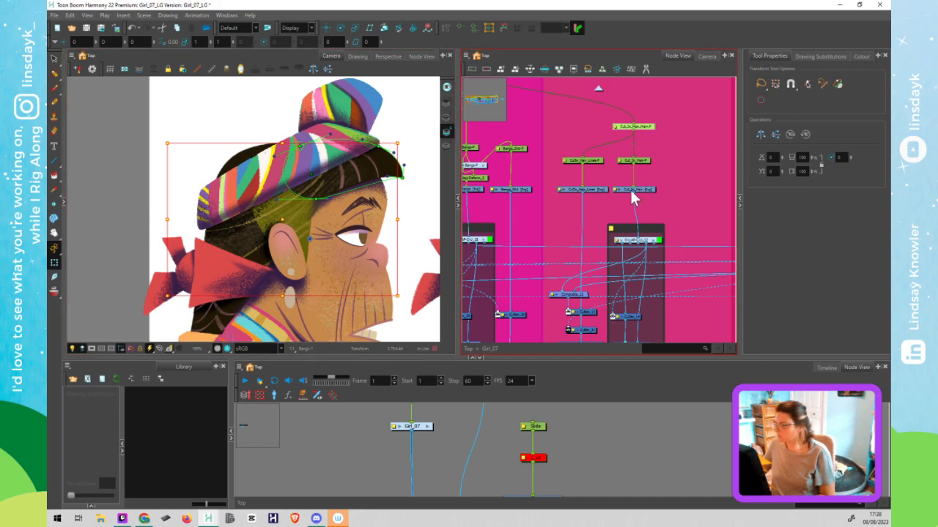
{"action": "left_click", "coordinate": [599, 189]}
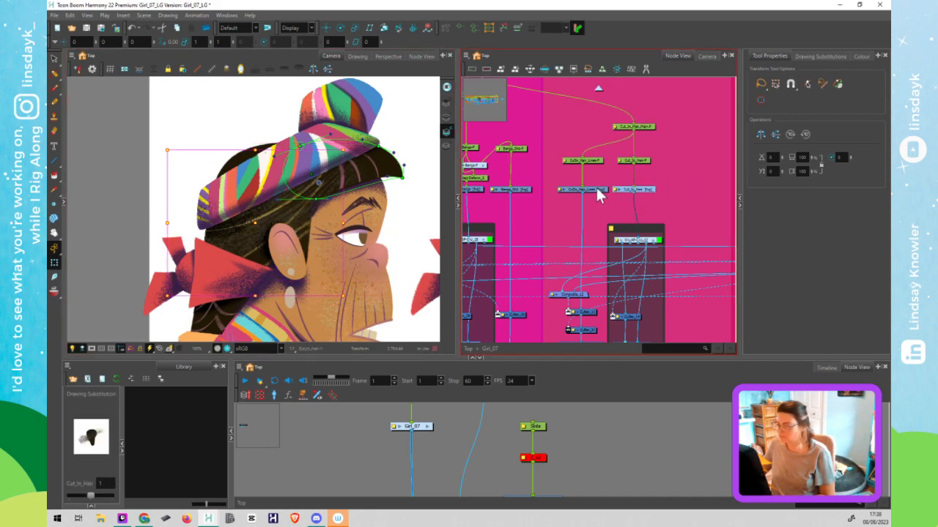
{"action": "left_click", "coordinate": [589, 191]}
{"action": "left_click", "coordinate": [646, 163]}
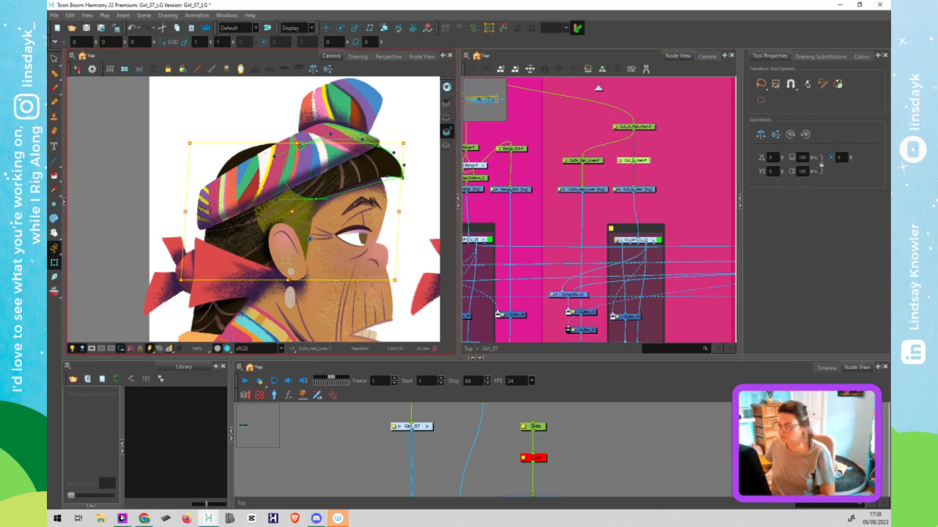
{"action": "mouse_move", "coordinate": [337, 288]}
{"action": "left_mouse_down"}
{"action": "mouse_move", "coordinate": [320, 293]}
{"action": "mouse_move", "coordinate": [331, 301]}
{"action": "left_mouse_up"}
Move the shared pivot of the main, lines and hair cut-in pegs down beside the earlobe with the Rotate tool
{"action": "left_click", "coordinate": [649, 128]}
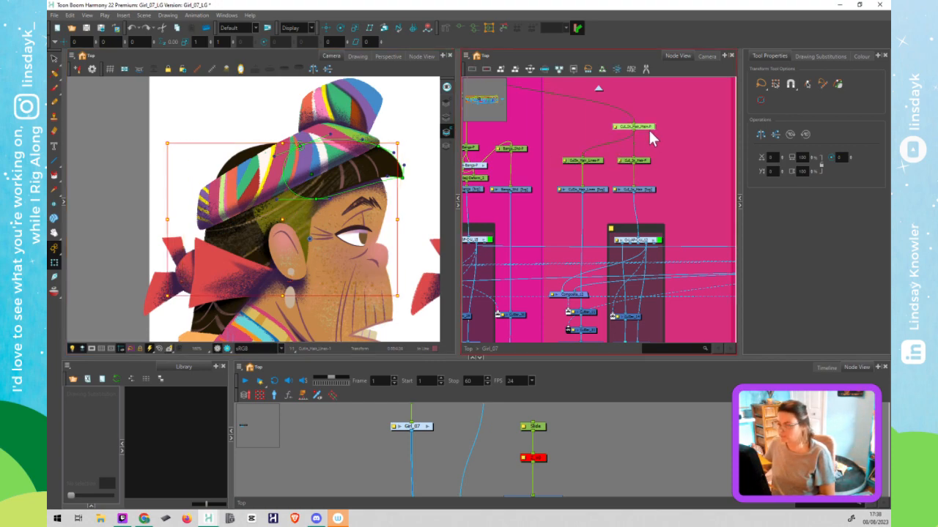
{"action": "left_click", "coordinate": [645, 160]}
{"action": "left_click_drag", "start_coordinate": [655, 107], "coordinate": [641, 169]}
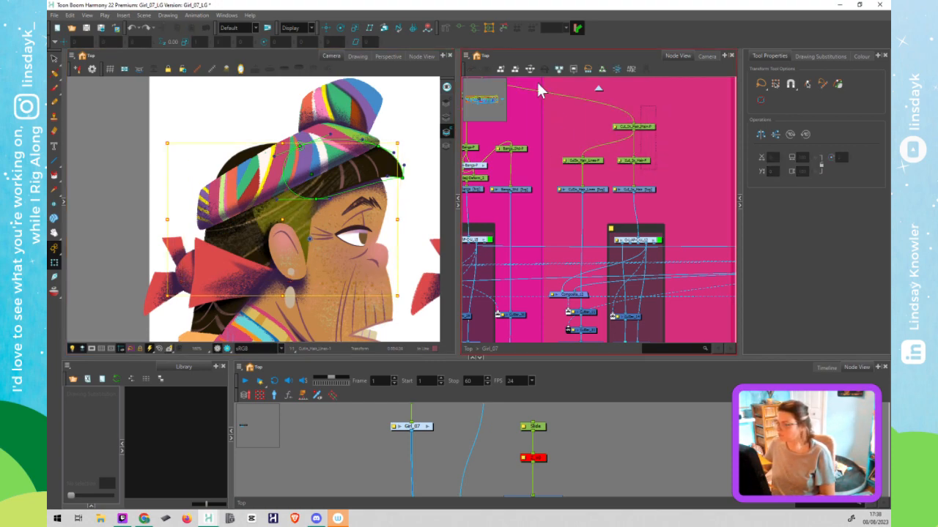
{"action": "left_click", "coordinate": [341, 28]}
{"action": "left_click_drag", "start_coordinate": [305, 254], "coordinate": [303, 263]}
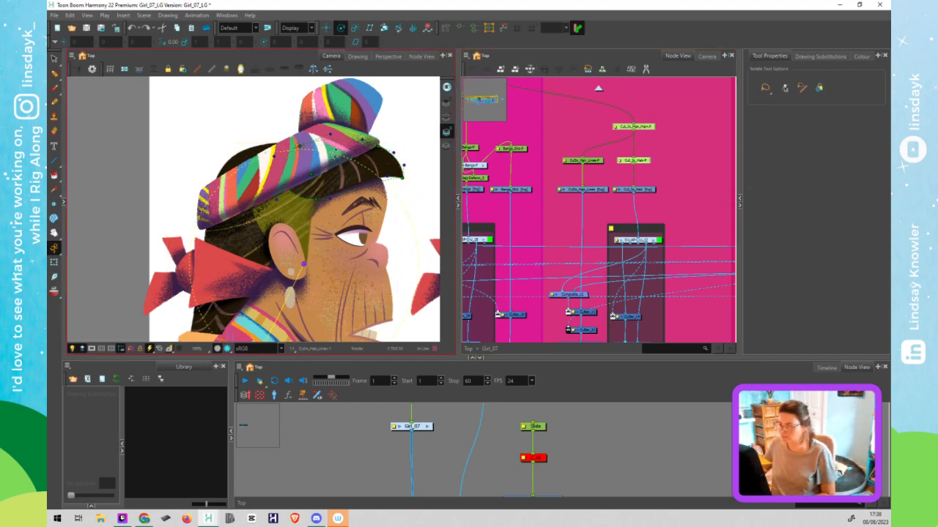
Test rotating the cut-in hair pegs slightly around the pivot with the Transform tool, and undo the rotation
{"action": "key", "text": "shift+2"}
{"action": "left_click_drag", "start_coordinate": [339, 144], "coordinate": [326, 149]}
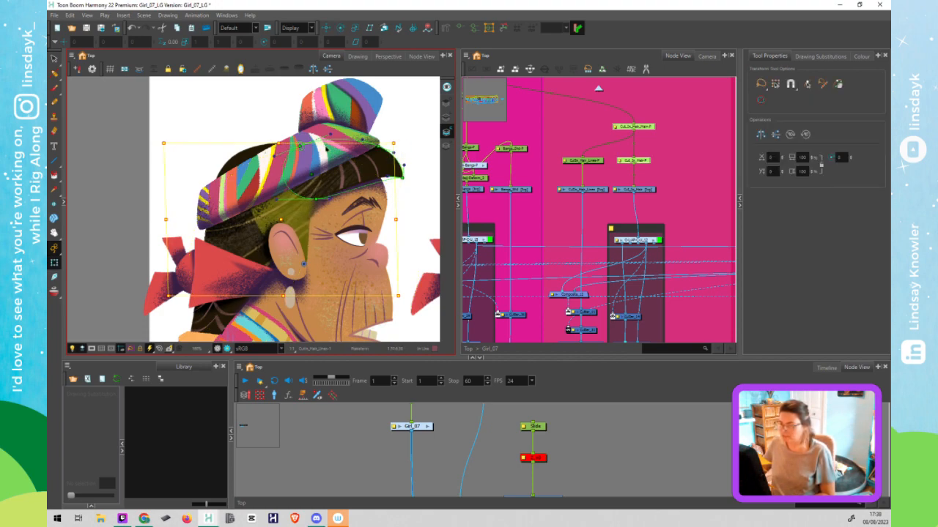
{"action": "left_click", "coordinate": [656, 167]}
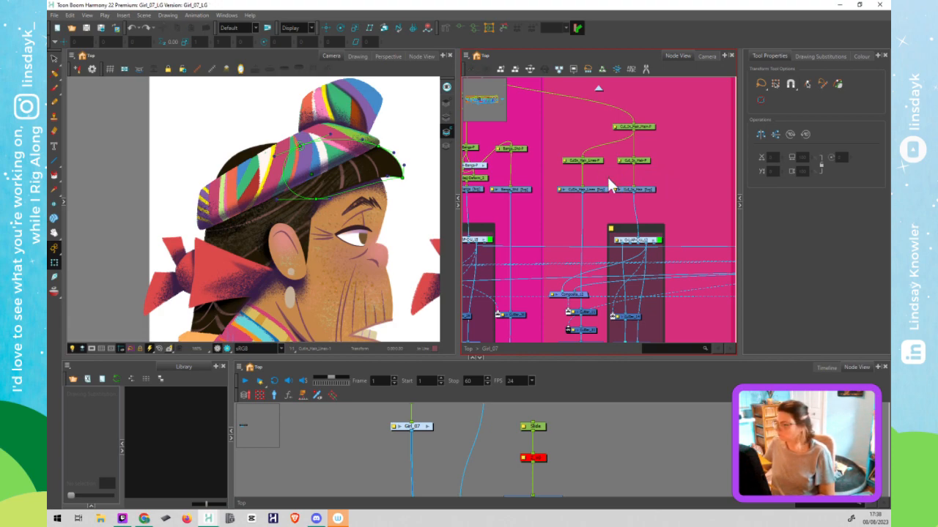
{"action": "scroll", "coordinate": [607, 175], "scroll_direction": "down", "scroll_amount": 1}
{"action": "left_click_drag", "start_coordinate": [607, 186], "coordinate": [505, 178]}
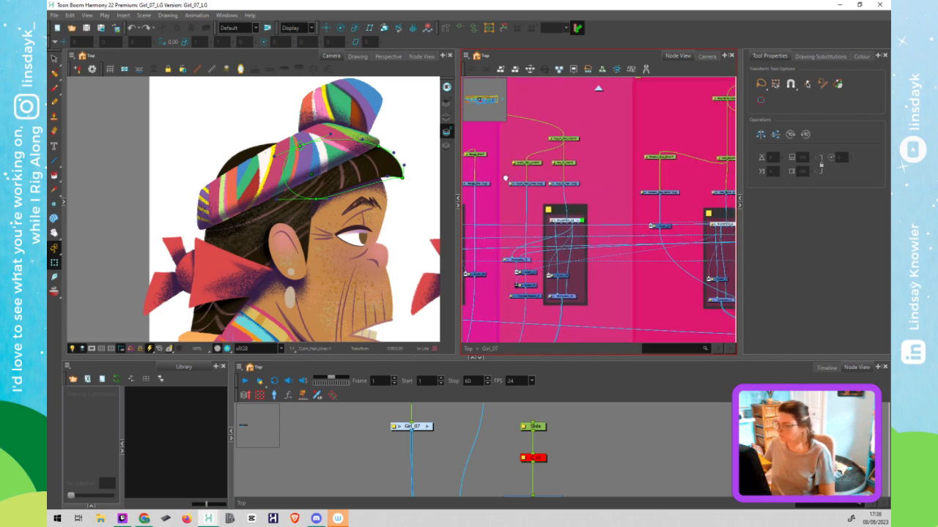
Fit a curve deformer to the CutIn_Hair_Lines drawing, running from beneath the hat brim back to the red band behind the ear
{"action": "scroll", "coordinate": [506, 174], "scroll_direction": "down", "scroll_amount": 3}
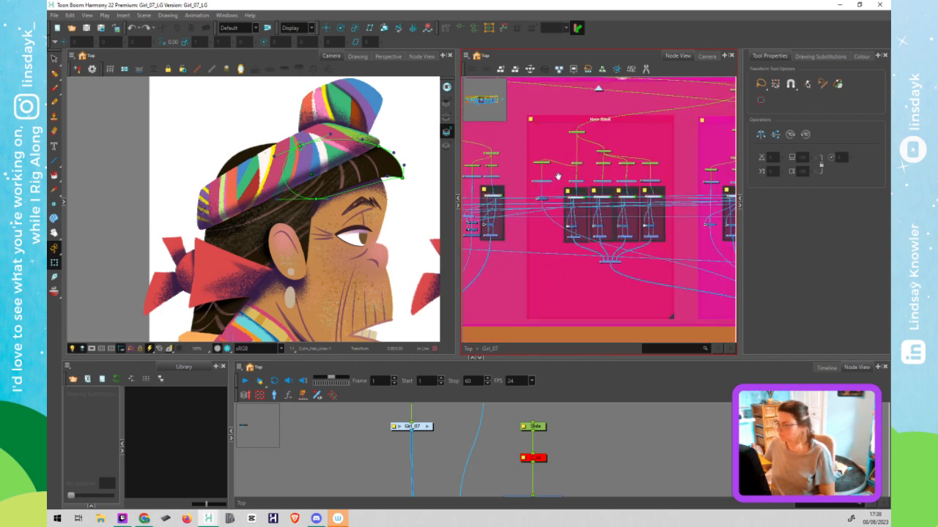
{"action": "left_click_drag", "start_coordinate": [538, 178], "coordinate": [520, 180]}
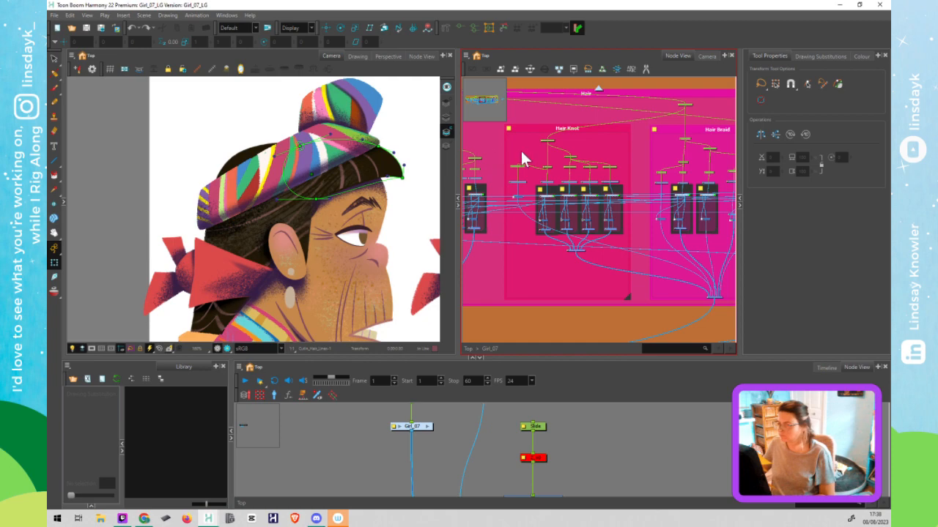
{"action": "scroll", "coordinate": [584, 189], "scroll_direction": "up", "scroll_amount": 3}
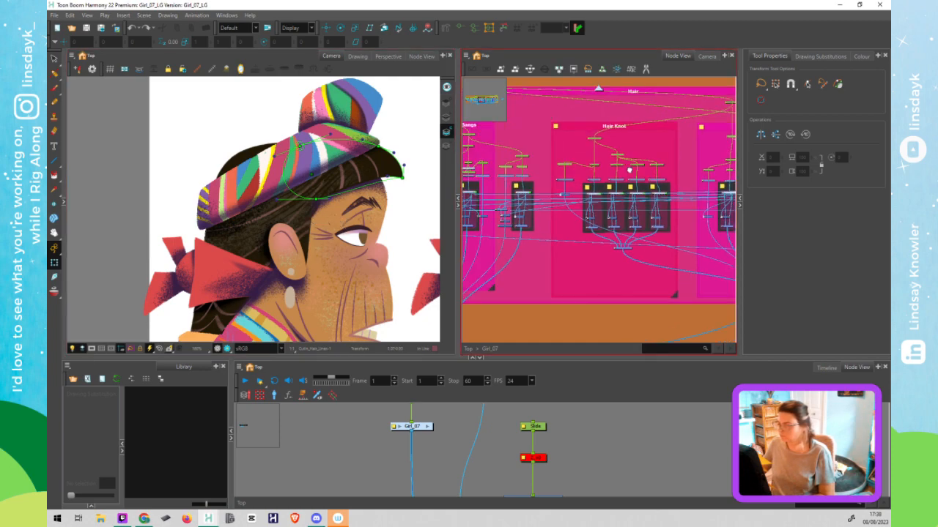
{"action": "scroll", "coordinate": [579, 183], "scroll_direction": "up", "scroll_amount": 6}
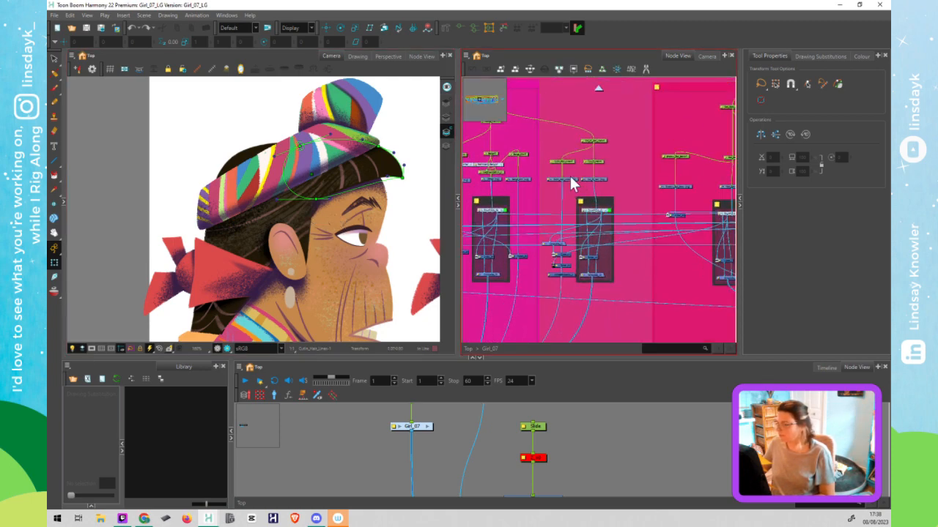
{"action": "scroll", "coordinate": [567, 174], "scroll_direction": "up", "scroll_amount": 1}
{"action": "left_click_drag", "start_coordinate": [558, 284], "coordinate": [561, 231]}
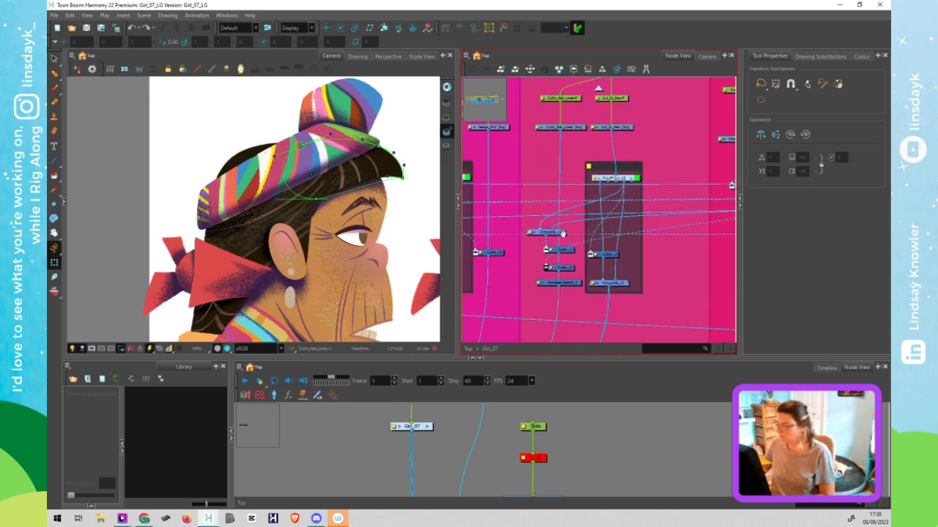
{"action": "left_click", "coordinate": [565, 250]}
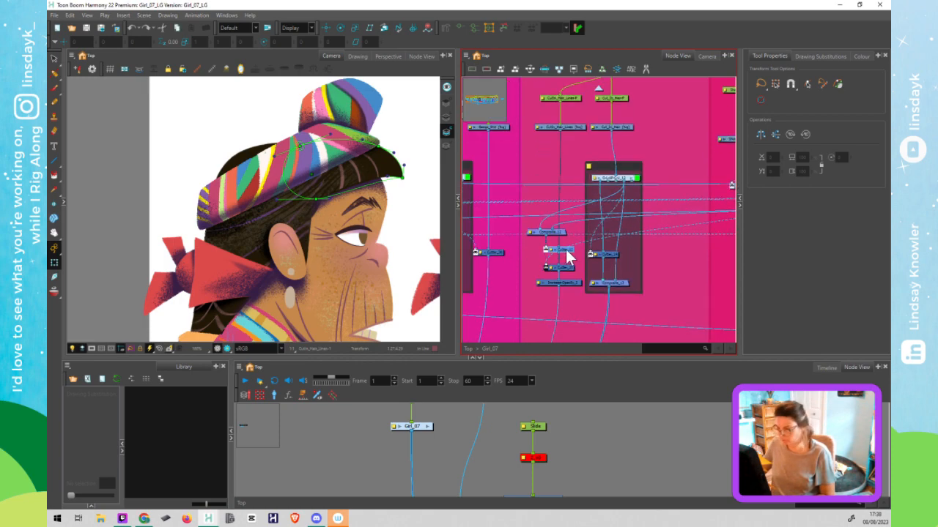
{"action": "left_click", "coordinate": [575, 126]}
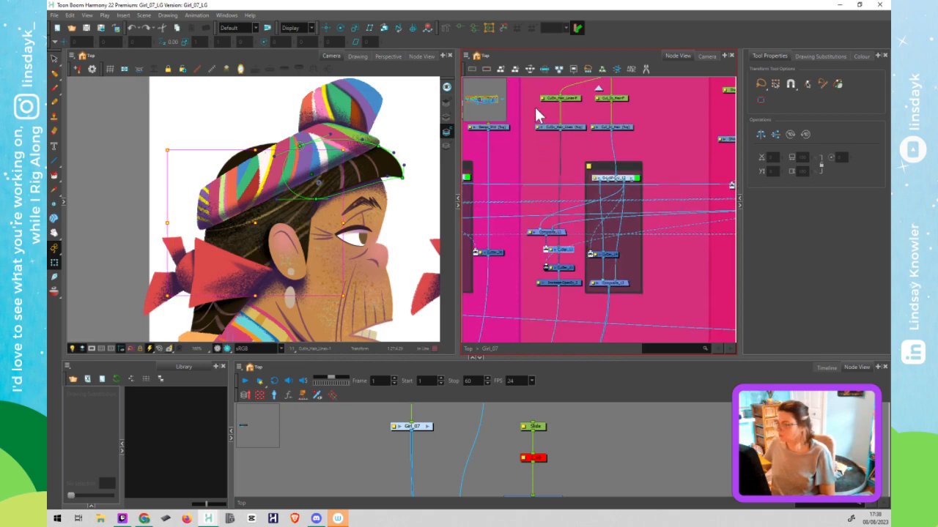
{"action": "left_click", "coordinate": [446, 28]}
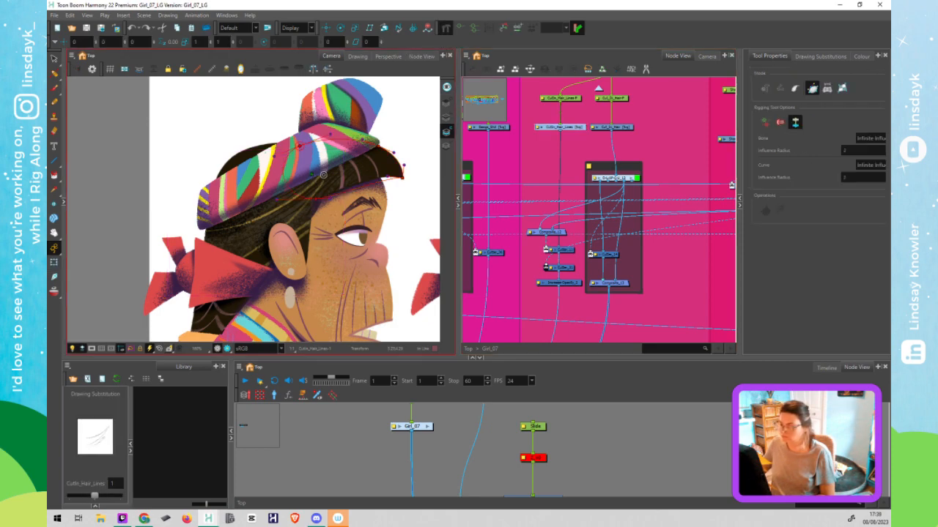
{"action": "left_click", "coordinate": [207, 255]}
{"action": "left_click", "coordinate": [257, 242]}
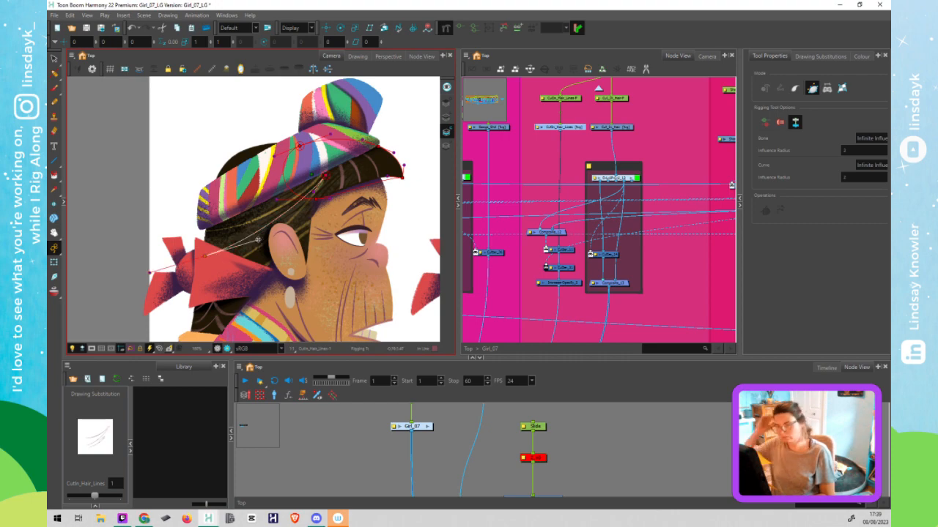
Test pulling the back end of the cut-in hair lines' curve with the Transform tool, and undo the move
{"action": "key", "text": "shift+t"}
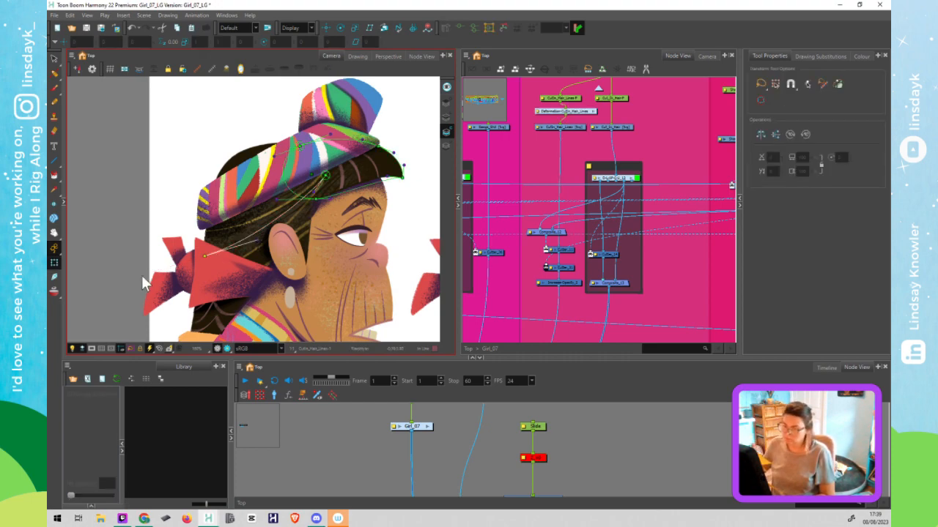
{"action": "mouse_move", "coordinate": [206, 256]}
{"action": "left_mouse_down"}
{"action": "mouse_move", "coordinate": [229, 253]}
{"action": "mouse_move", "coordinate": [213, 256]}
{"action": "left_mouse_up"}
{"action": "key", "text": "ctrl+z"}
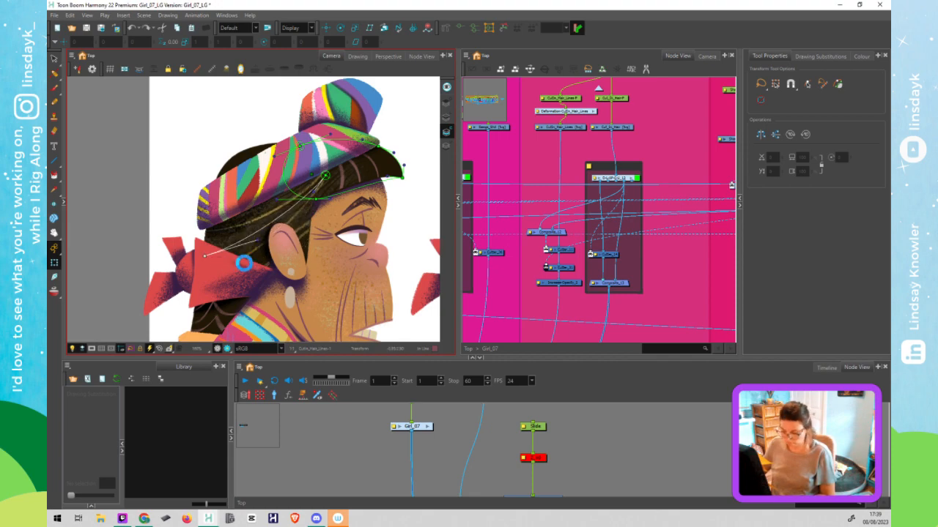
{"action": "left_click", "coordinate": [578, 112]}
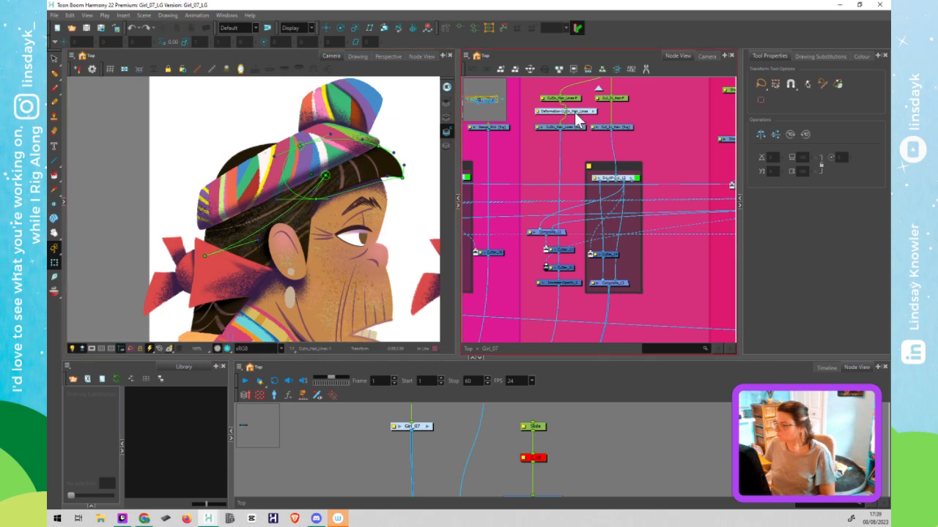
Check which parts of the red hair band each peg in the Hair Knot group controls
{"action": "scroll", "coordinate": [576, 116], "scroll_direction": "down", "scroll_amount": 2}
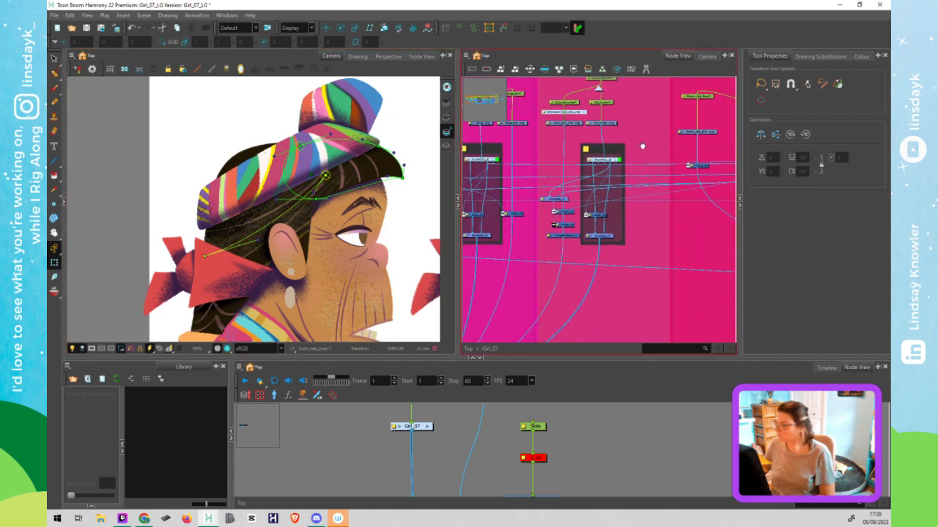
{"action": "left_click_drag", "start_coordinate": [642, 146], "coordinate": [529, 164]}
{"action": "scroll", "coordinate": [614, 144], "scroll_direction": "up", "scroll_amount": 1}
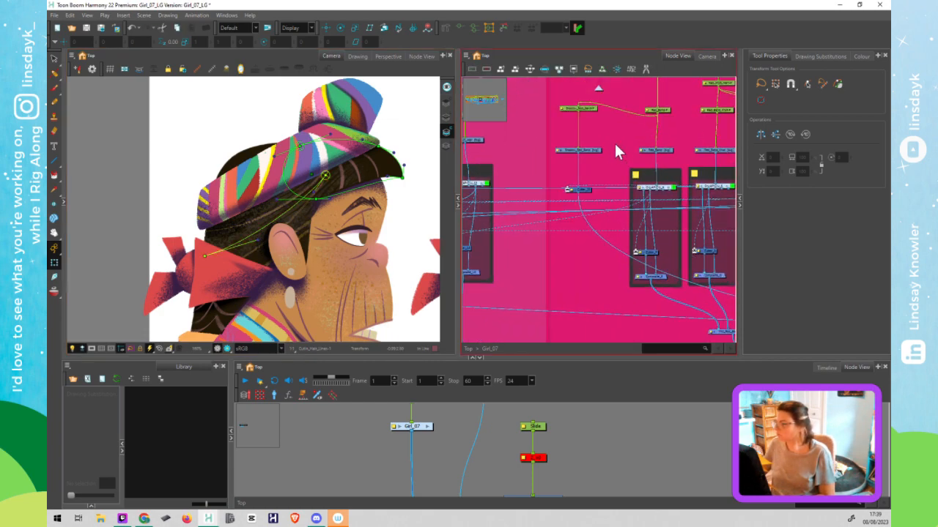
{"action": "scroll", "coordinate": [614, 143], "scroll_direction": "up", "scroll_amount": 1}
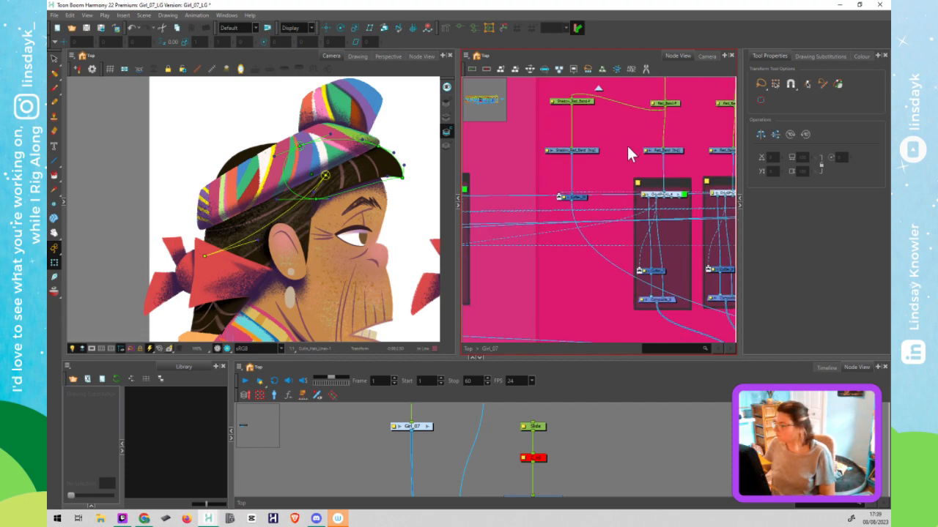
{"action": "left_click", "coordinate": [404, 183]}
{"action": "left_click_drag", "start_coordinate": [605, 151], "coordinate": [583, 179]}
{"action": "scroll", "coordinate": [586, 183], "scroll_direction": "down", "scroll_amount": 2}
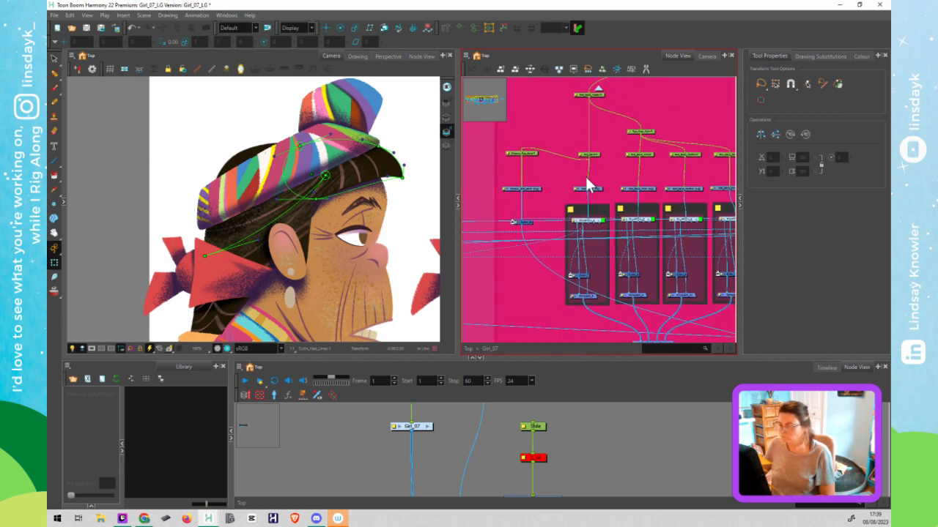
{"action": "left_click", "coordinate": [597, 160]}
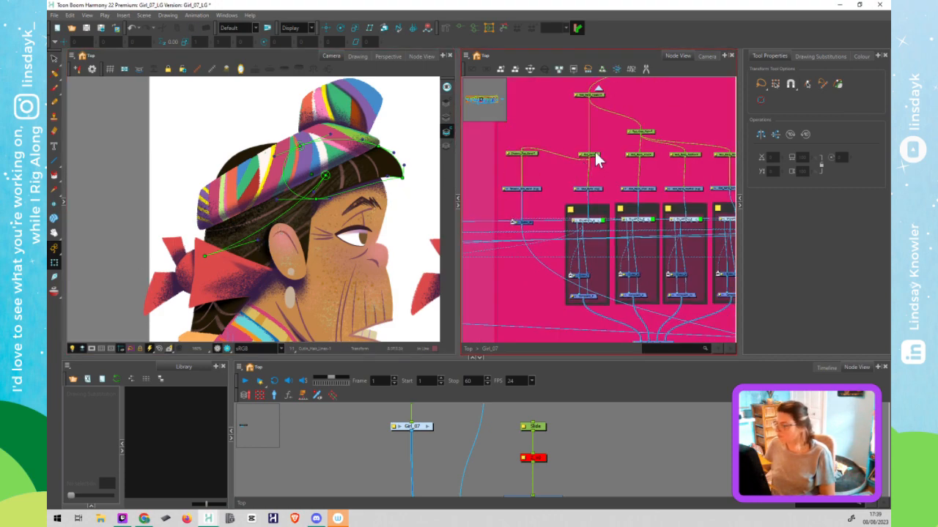
{"action": "left_click", "coordinate": [597, 154]}
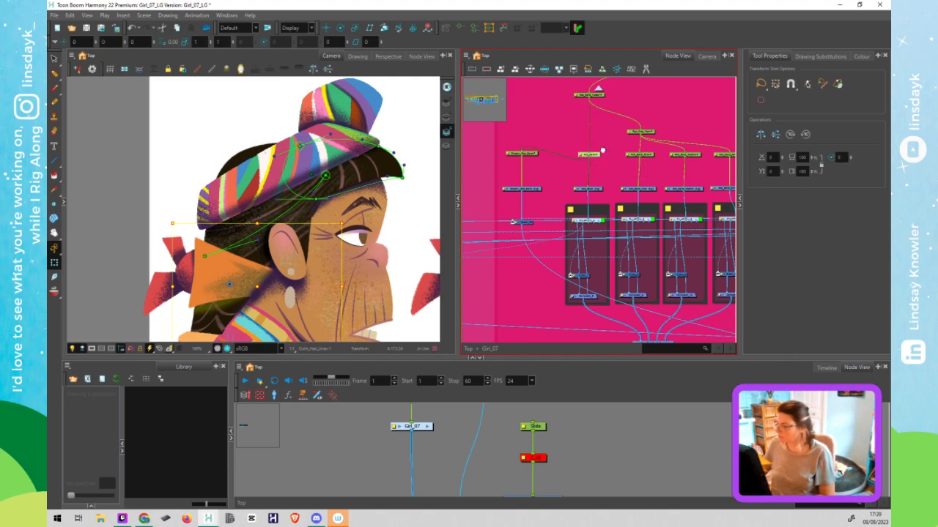
{"action": "left_click_drag", "start_coordinate": [626, 157], "coordinate": [571, 146]}
{"action": "left_click", "coordinate": [577, 139]}
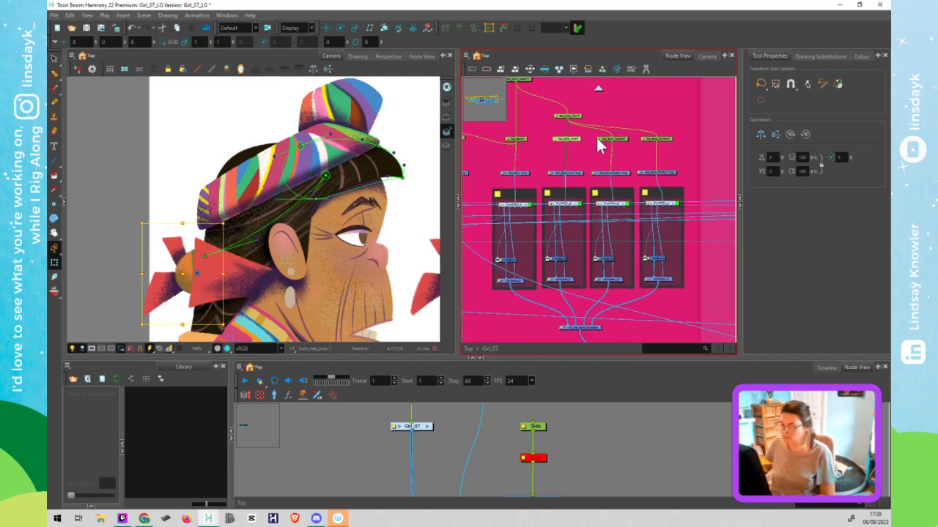
{"action": "left_click", "coordinate": [619, 143]}
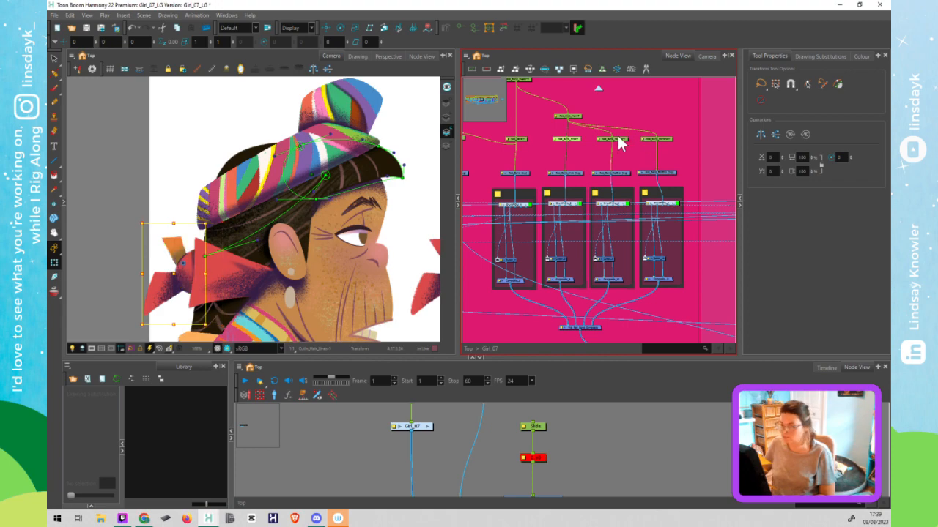
{"action": "left_click", "coordinate": [663, 139]}
{"action": "left_click_drag", "start_coordinate": [630, 148], "coordinate": [626, 142]}
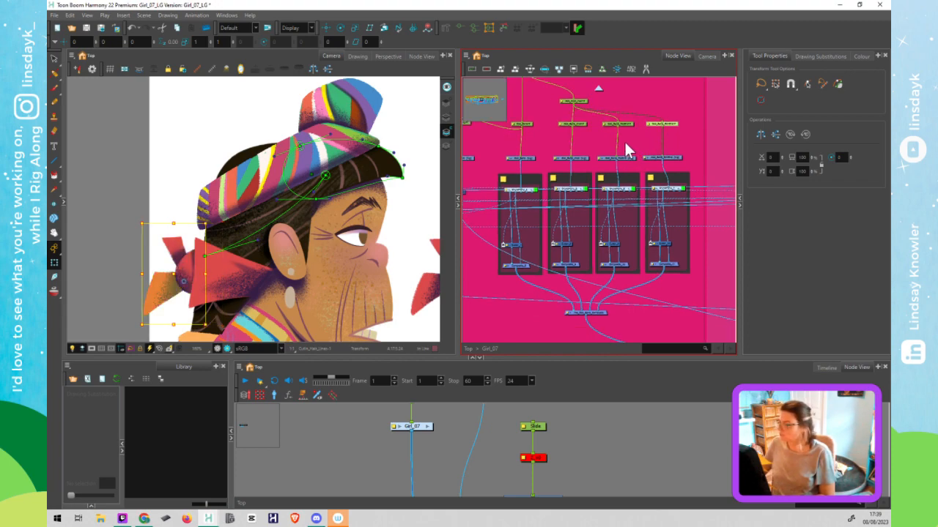
Fit curve deformers along the Red_Band_TopEnd and Red_Band_BtmEnd drawings with the Rigging tool, running outward from the knot
{"action": "left_click", "coordinate": [620, 158]}
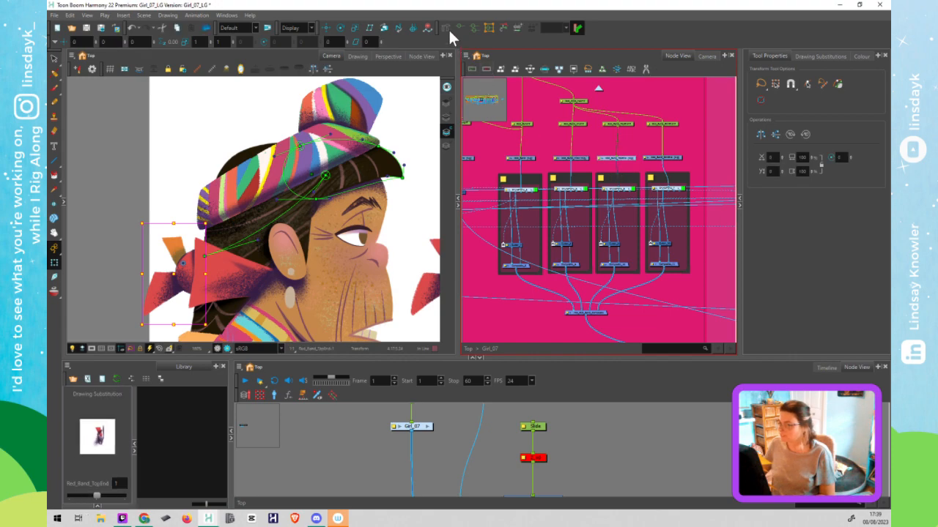
{"action": "left_click", "coordinate": [54, 249]}
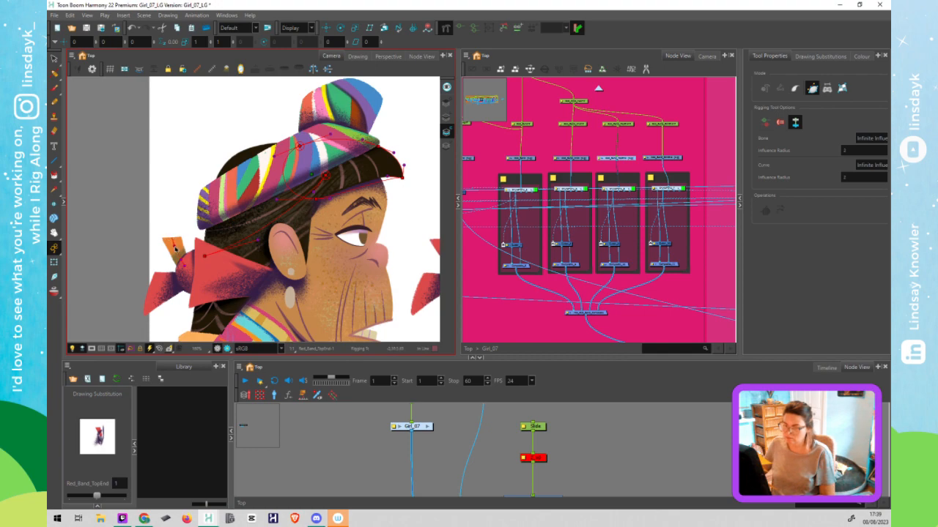
{"action": "left_click_drag", "start_coordinate": [175, 249], "coordinate": [176, 251]}
{"action": "left_click", "coordinate": [666, 159]}
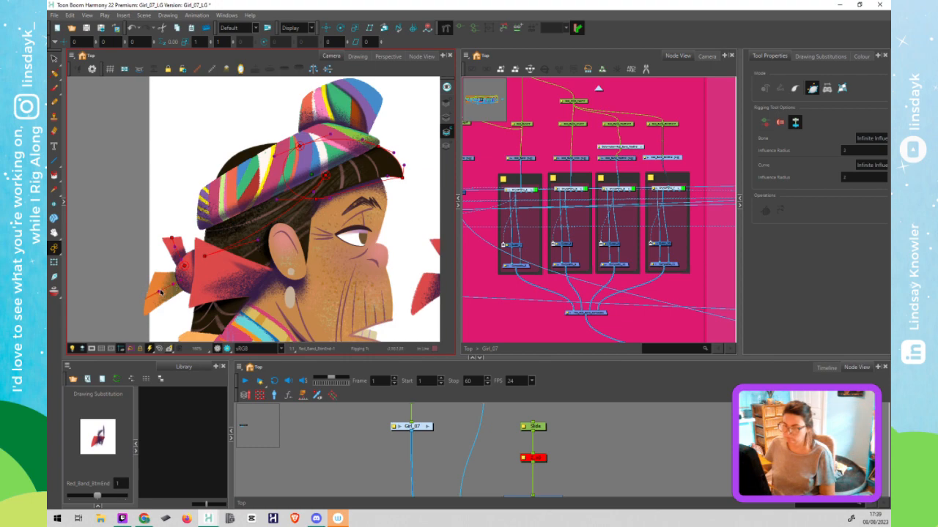
Test pulling the tips of both red band end curves with the Transform tool, and undo the moves
{"action": "key", "text": "shift+t"}
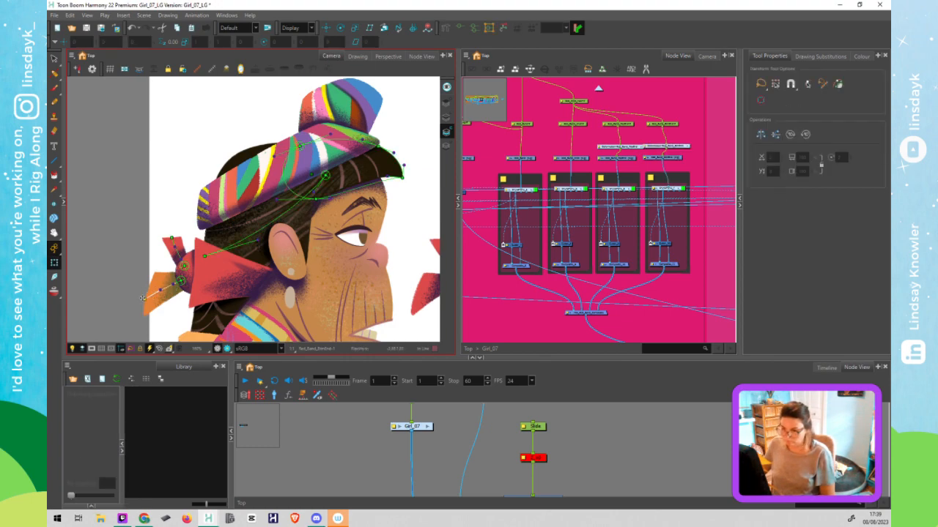
{"action": "left_click_drag", "start_coordinate": [142, 298], "coordinate": [144, 299]}
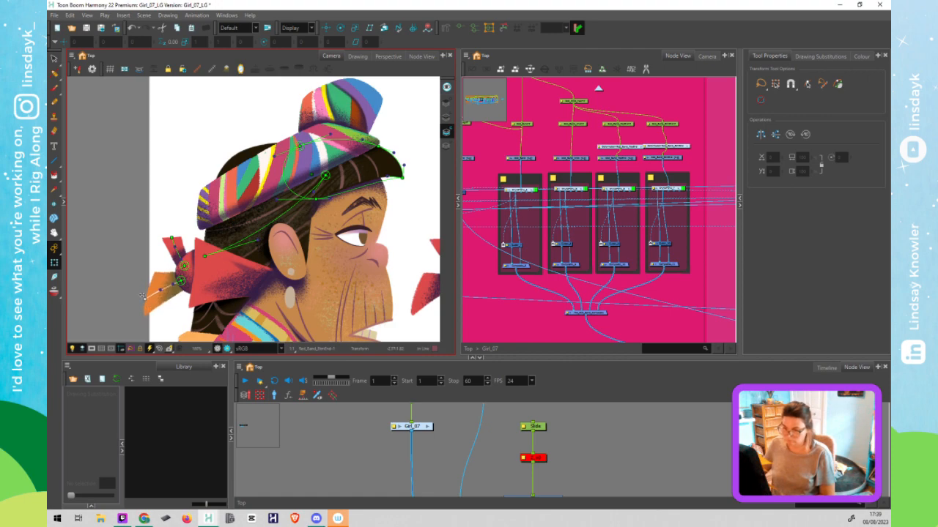
{"action": "left_click_drag", "start_coordinate": [168, 237], "coordinate": [174, 238]}
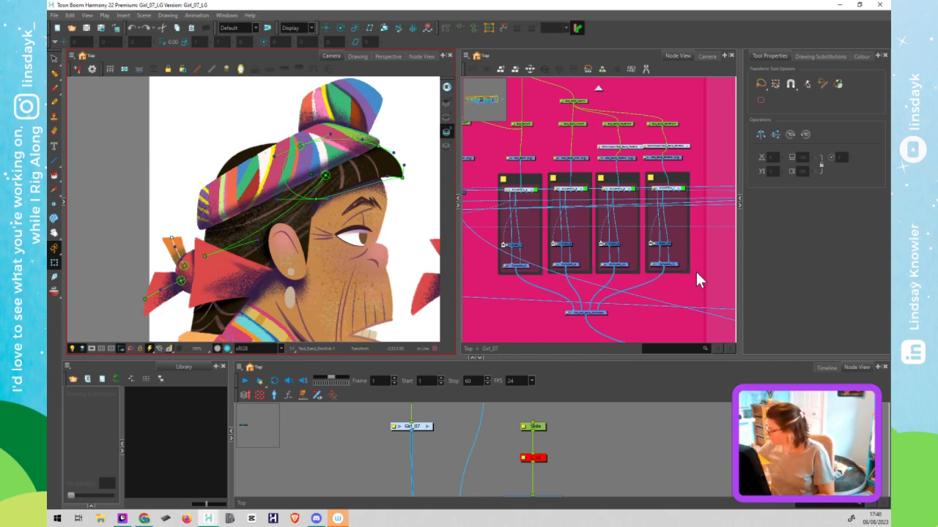
Shift the Red_Band_TopEnd deformation node slightly so it clears the neighbouring Red_Band_BtmEnd deformation node
{"action": "left_click", "coordinate": [710, 192]}
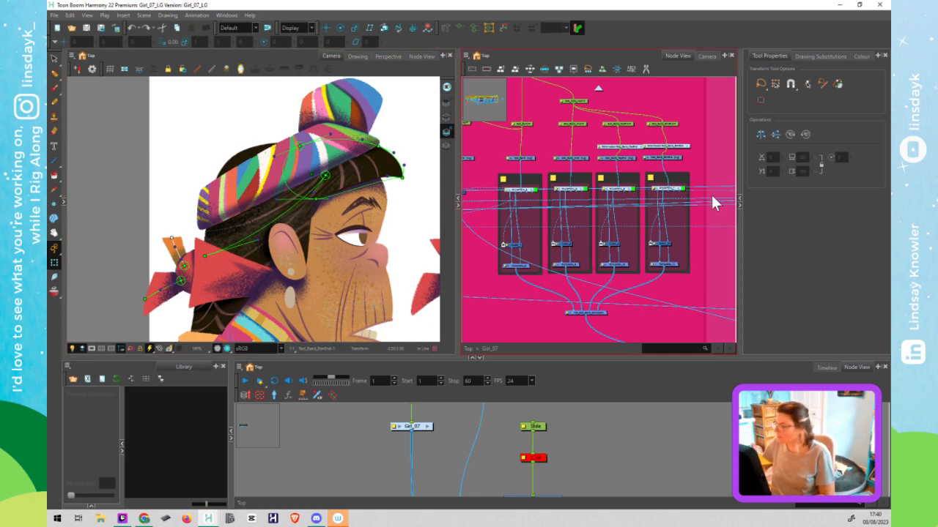
{"action": "left_click", "coordinate": [628, 148]}
{"action": "left_click_drag", "start_coordinate": [627, 147], "coordinate": [673, 148]}
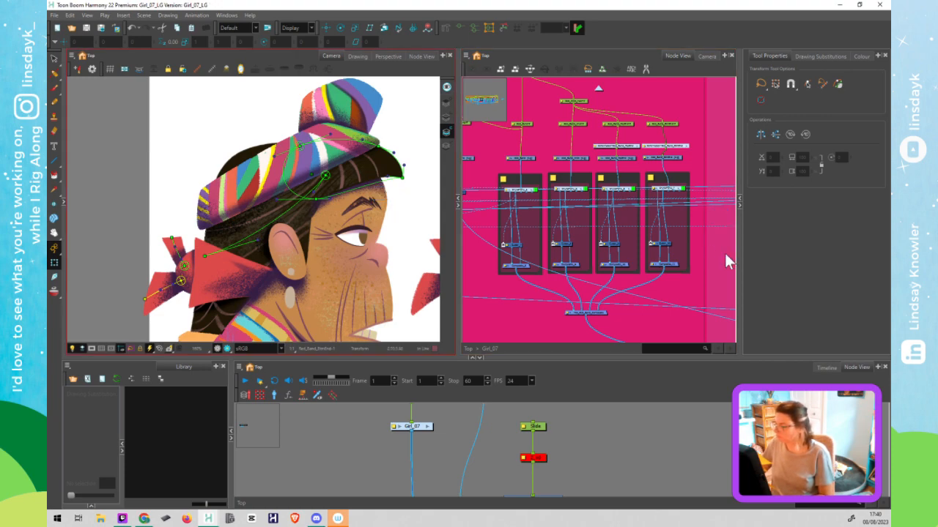
Check which artwork the Braid_Lines, Braid, Low_Band and Pony_Tail_Lines drawings in the Hair Braid group hold, and inspect the ponytail on the character
{"action": "scroll", "coordinate": [725, 253], "scroll_direction": "down", "scroll_amount": 3}
{"action": "left_click_drag", "start_coordinate": [689, 253], "coordinate": [487, 238]}
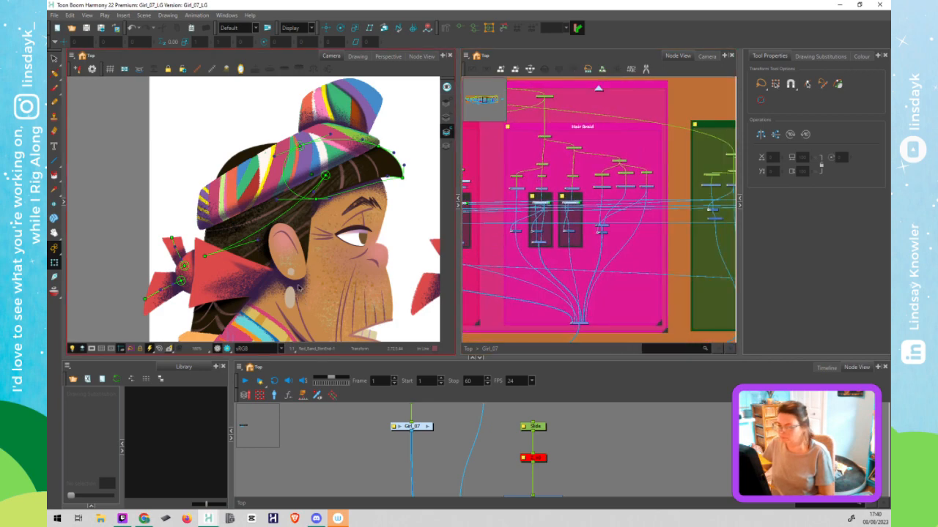
{"action": "left_click_drag", "start_coordinate": [298, 283], "coordinate": [423, 175]}
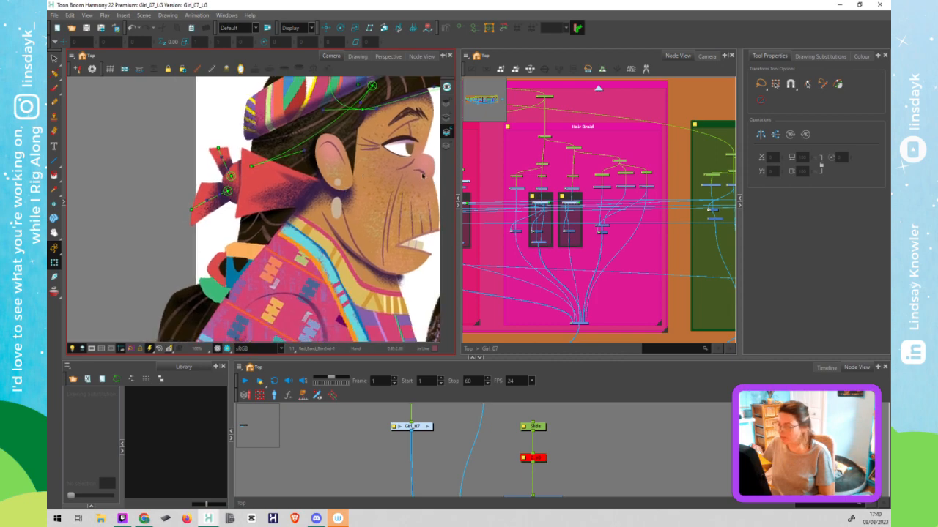
{"action": "scroll", "coordinate": [521, 184], "scroll_direction": "up", "scroll_amount": 5}
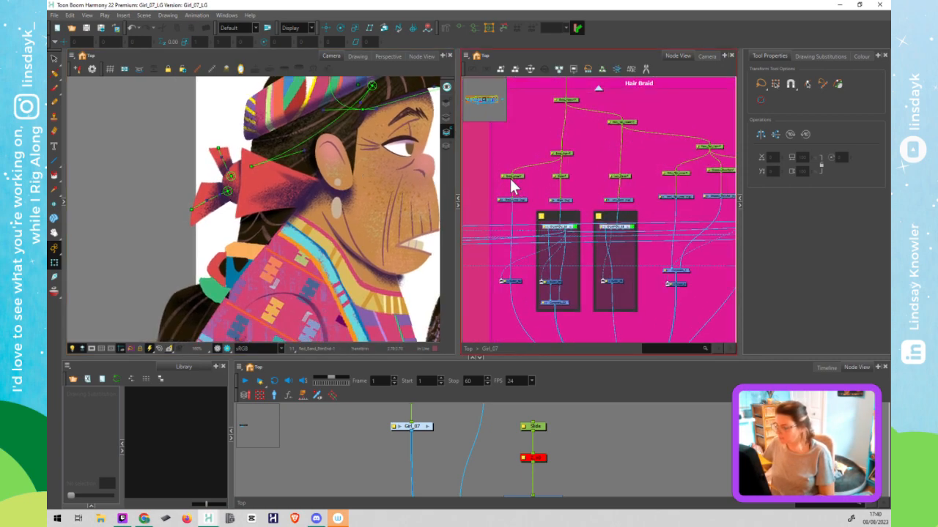
{"action": "left_click", "coordinate": [521, 202]}
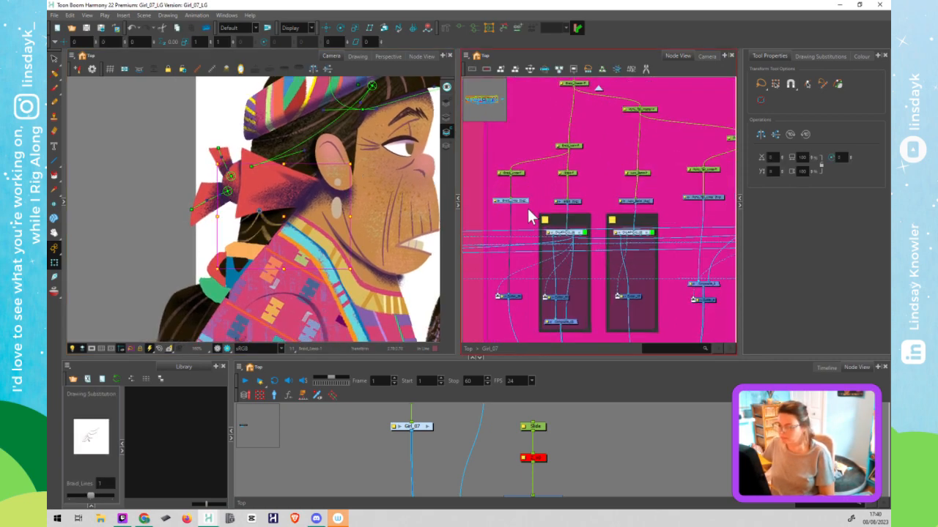
{"action": "left_click", "coordinate": [577, 196]}
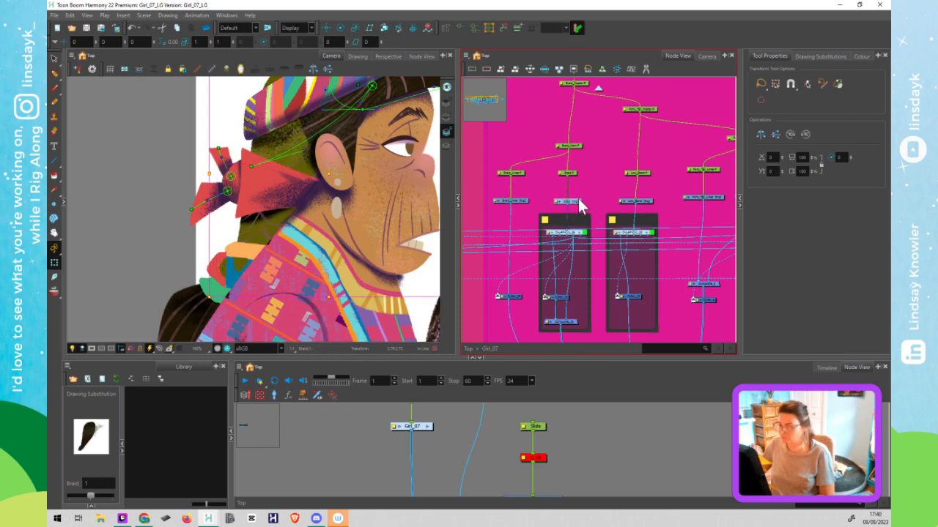
{"action": "scroll", "coordinate": [578, 196], "scroll_direction": "down", "scroll_amount": 2}
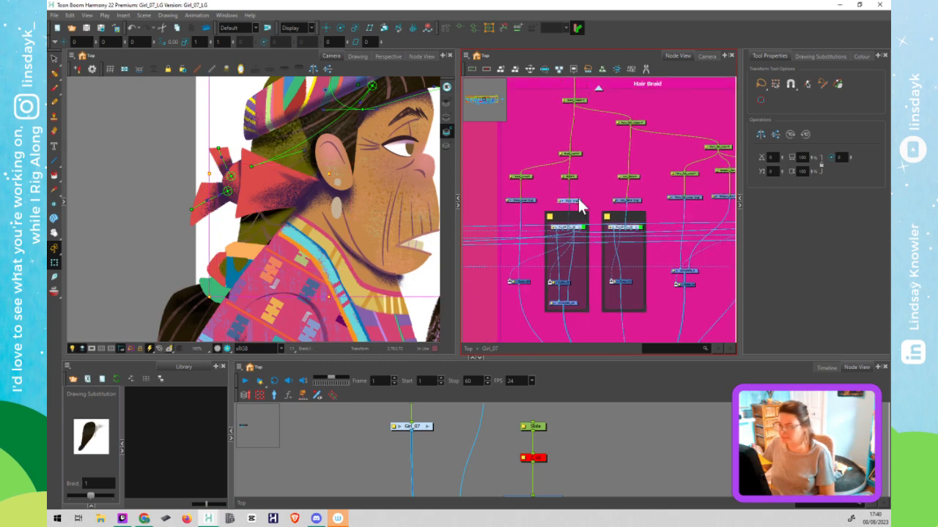
{"action": "left_click", "coordinate": [628, 207]}
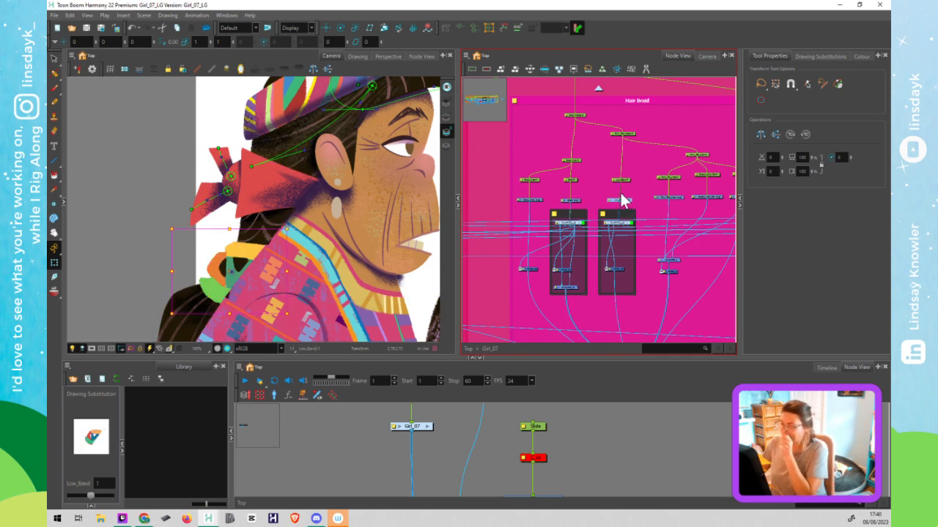
{"action": "left_click", "coordinate": [679, 199]}
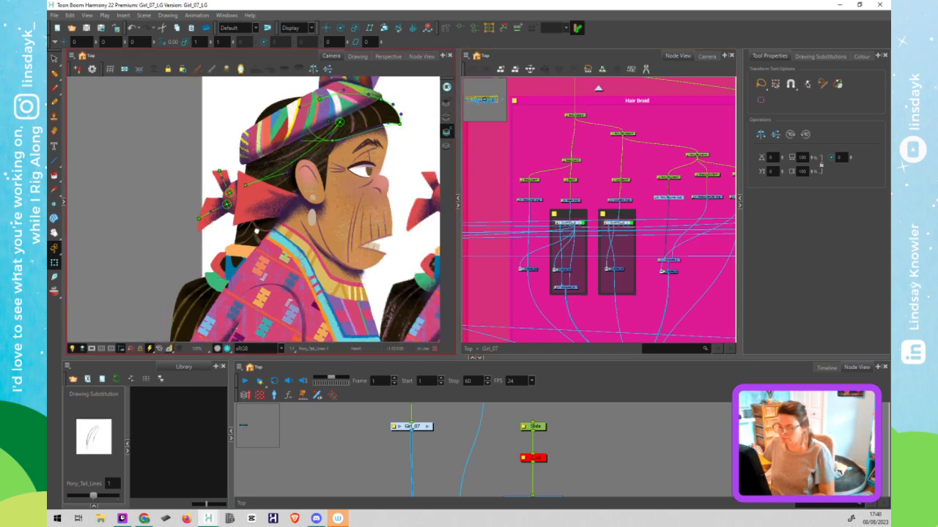
{"action": "scroll", "coordinate": [251, 271], "scroll_direction": "down", "scroll_amount": 4}
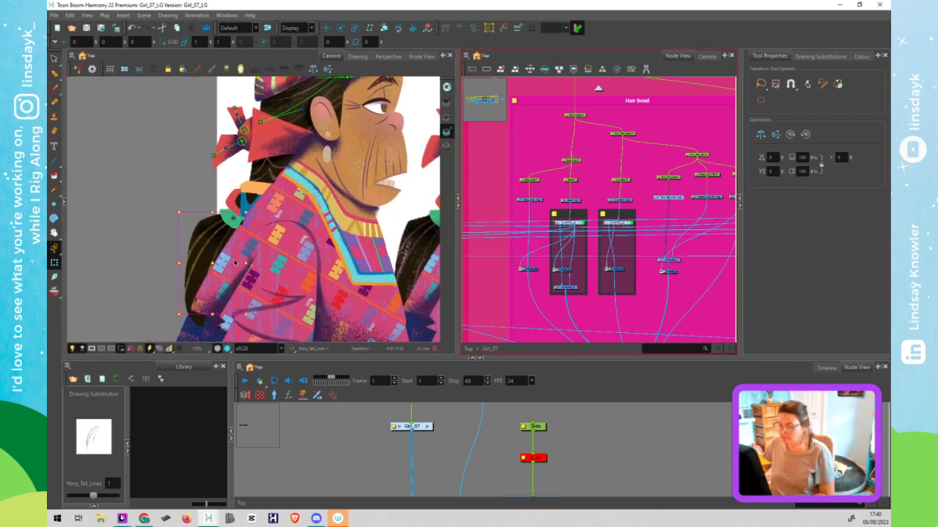
{"action": "scroll", "coordinate": [242, 256], "scroll_direction": "down", "scroll_amount": 1}
{"action": "left_click_drag", "start_coordinate": [236, 255], "coordinate": [247, 205]}
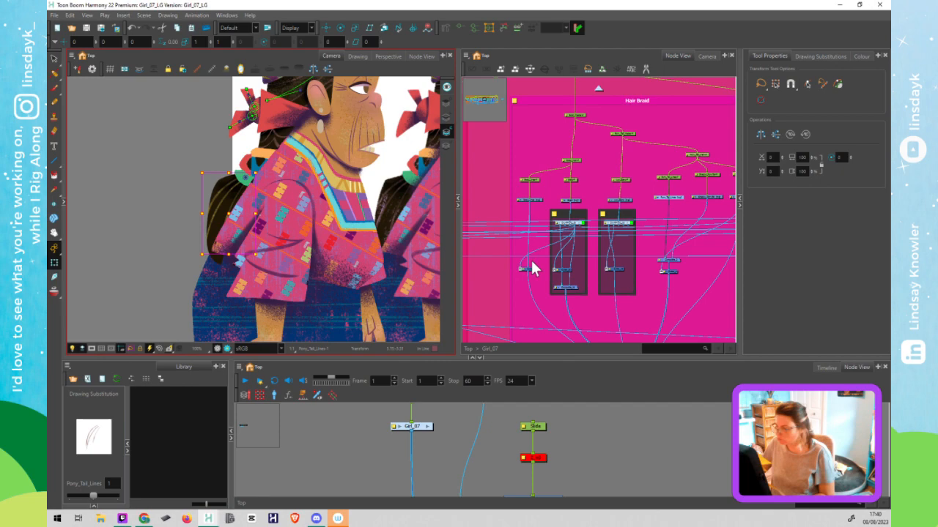
Trace the output of the composite beneath the Hair Braid group and shift its connection on the character's main composite
{"action": "scroll", "coordinate": [630, 213], "scroll_direction": "down", "scroll_amount": 3}
{"action": "scroll", "coordinate": [630, 212], "scroll_direction": "down", "scroll_amount": 1}
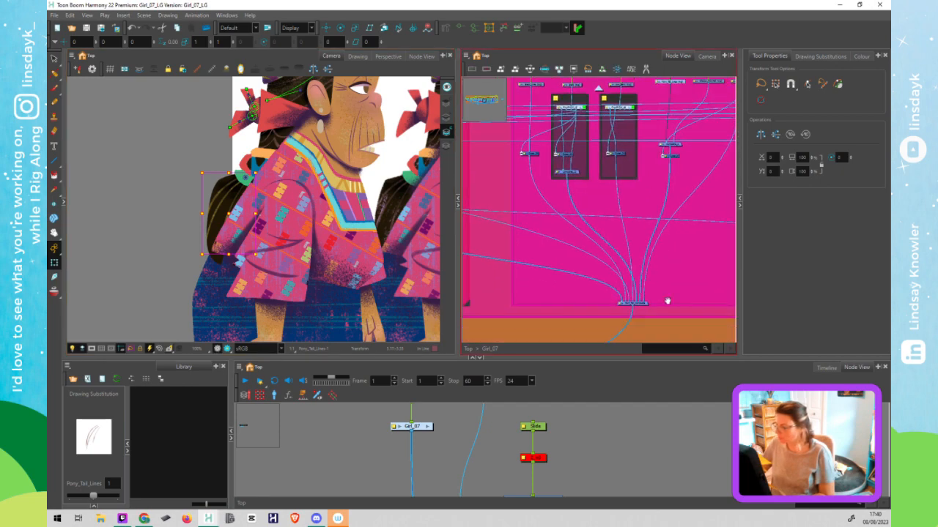
{"action": "left_click", "coordinate": [623, 314]}
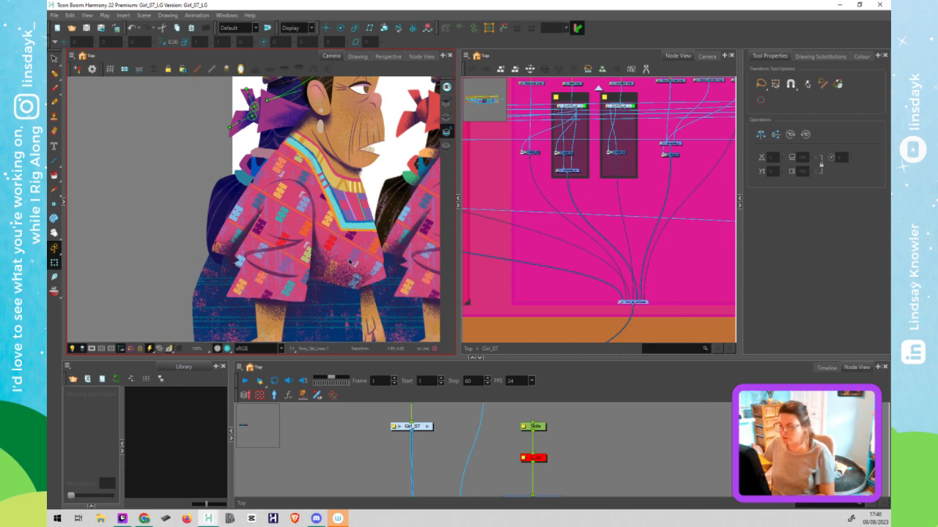
{"action": "scroll", "coordinate": [629, 286], "scroll_direction": "down", "scroll_amount": 5}
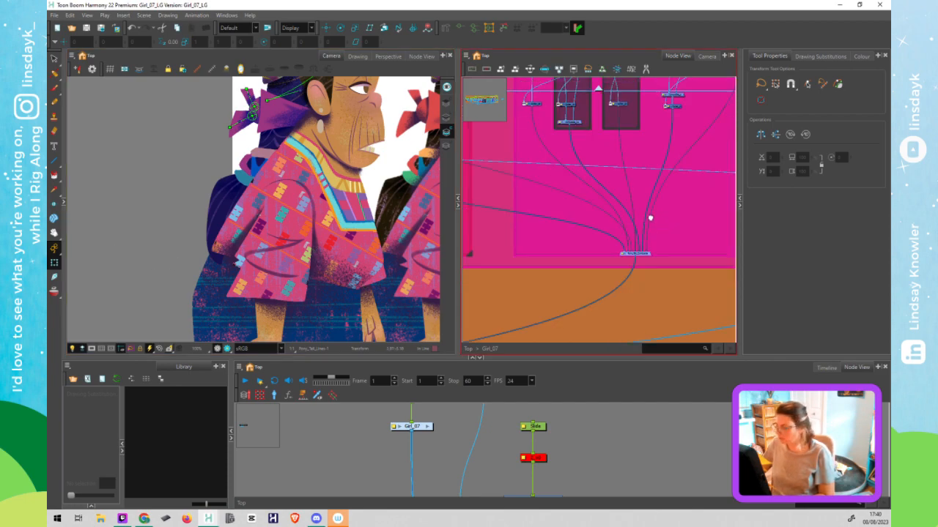
{"action": "scroll", "coordinate": [629, 250], "scroll_direction": "down", "scroll_amount": 1}
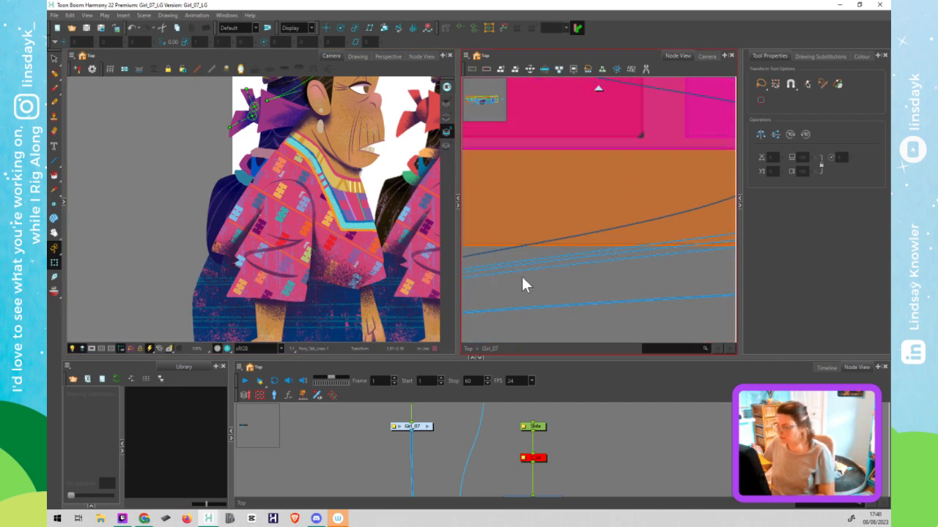
{"action": "scroll", "coordinate": [624, 262], "scroll_direction": "down", "scroll_amount": 2}
{"action": "scroll", "coordinate": [505, 264], "scroll_direction": "down", "scroll_amount": 3}
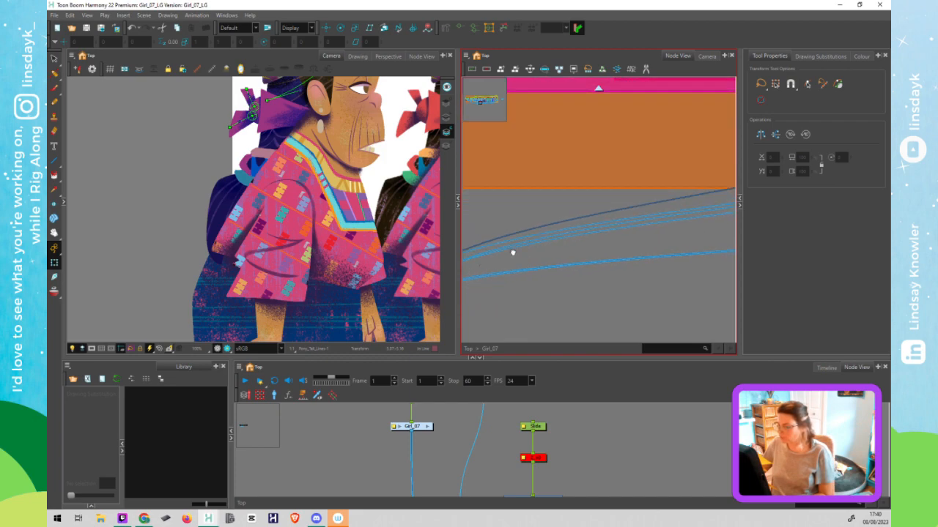
{"action": "scroll", "coordinate": [550, 273], "scroll_direction": "up", "scroll_amount": 2}
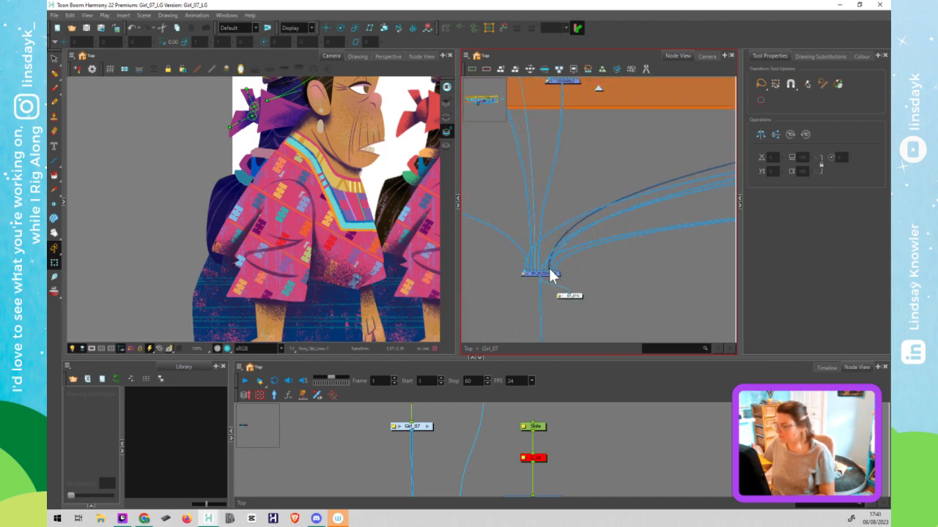
{"action": "left_click_drag", "start_coordinate": [554, 272], "coordinate": [554, 271]}
{"action": "scroll", "coordinate": [620, 268], "scroll_direction": "down", "scroll_amount": 1}
Check which artwork the Low_Band, Pony_Tail_Lines, Shadow_PonyTail and Pony_Tail drawings in the Hair Braid group hold
{"action": "scroll", "coordinate": [620, 275], "scroll_direction": "up", "scroll_amount": 5}
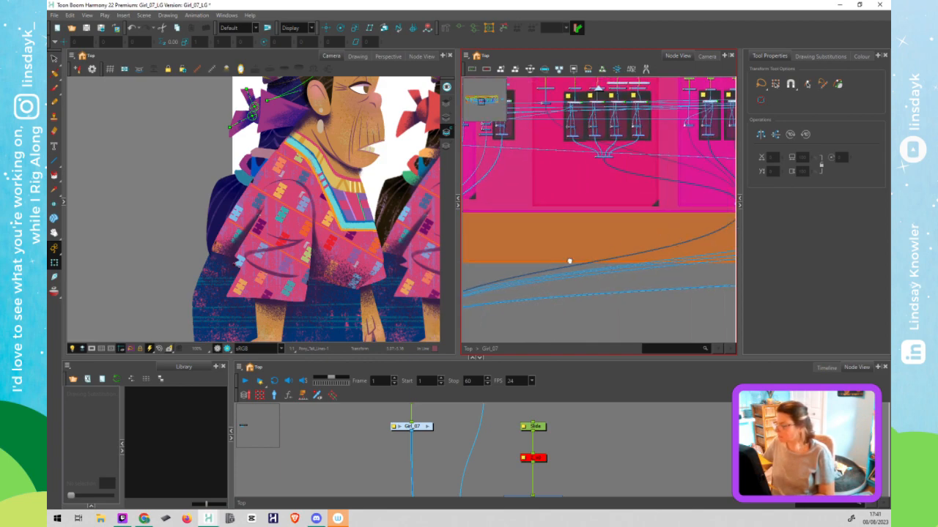
{"action": "scroll", "coordinate": [569, 261], "scroll_direction": "up", "scroll_amount": 4}
{"action": "scroll", "coordinate": [582, 139], "scroll_direction": "up", "scroll_amount": 3}
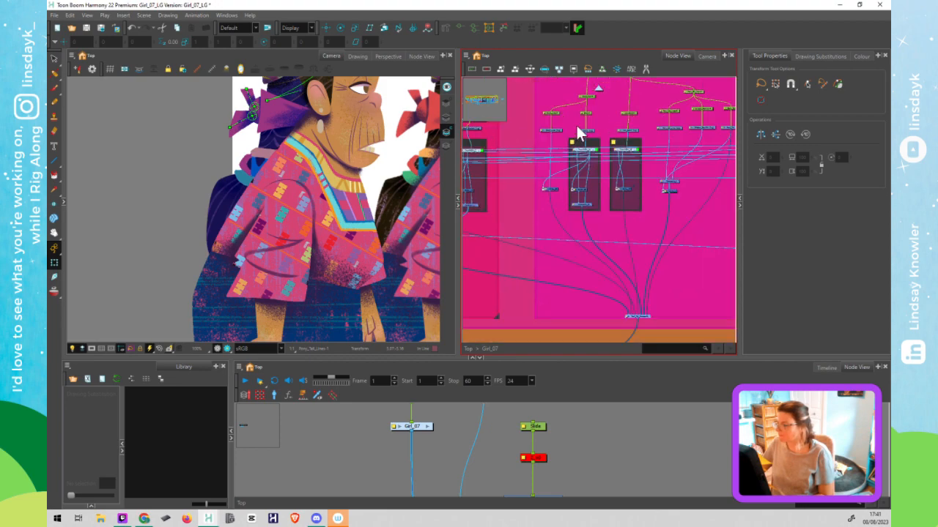
{"action": "left_click_drag", "start_coordinate": [653, 137], "coordinate": [593, 174]}
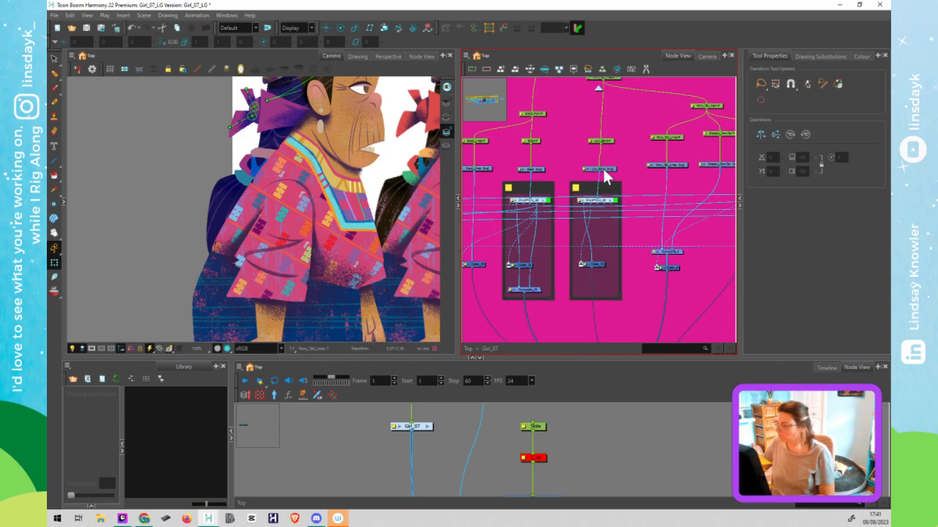
{"action": "left_click", "coordinate": [605, 173]}
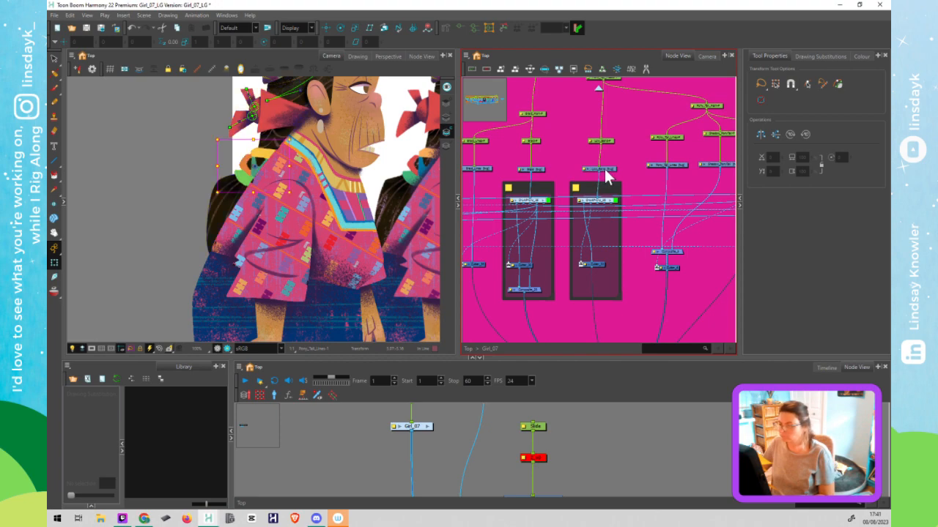
{"action": "left_click", "coordinate": [676, 165]}
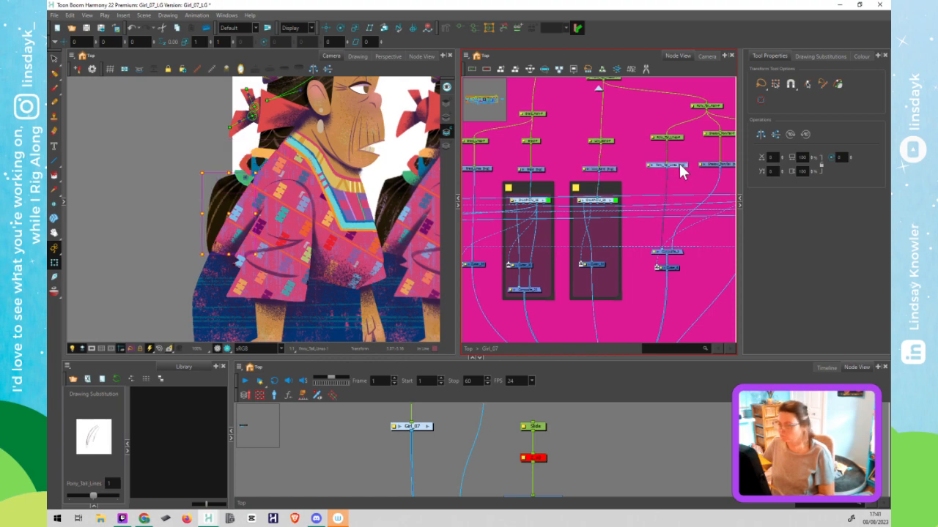
{"action": "left_click_drag", "start_coordinate": [663, 169], "coordinate": [598, 184]}
{"action": "left_click", "coordinate": [687, 180]}
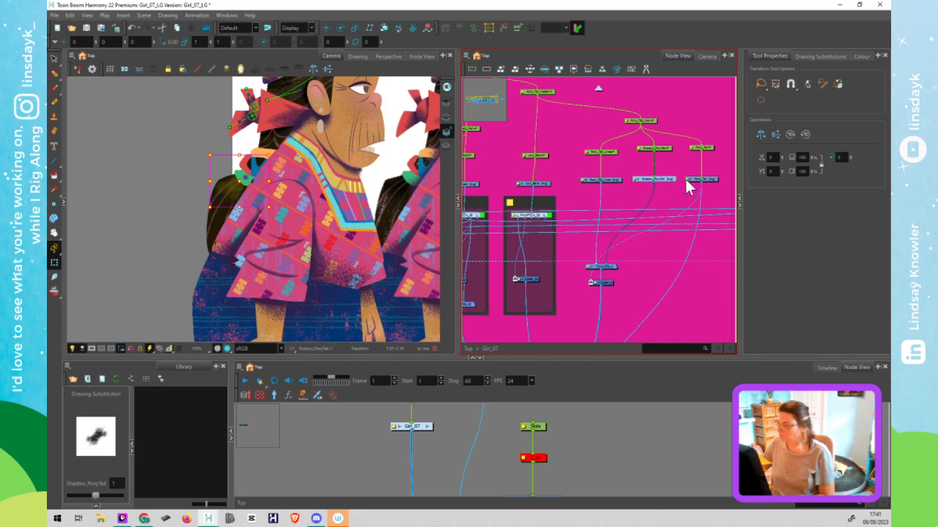
{"action": "key", "text": "Return"}
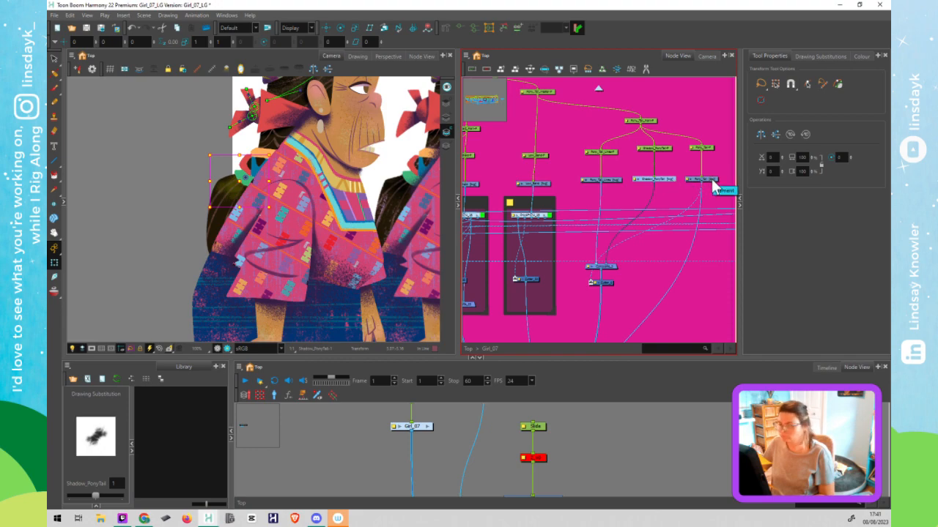
{"action": "left_click", "coordinate": [709, 181]}
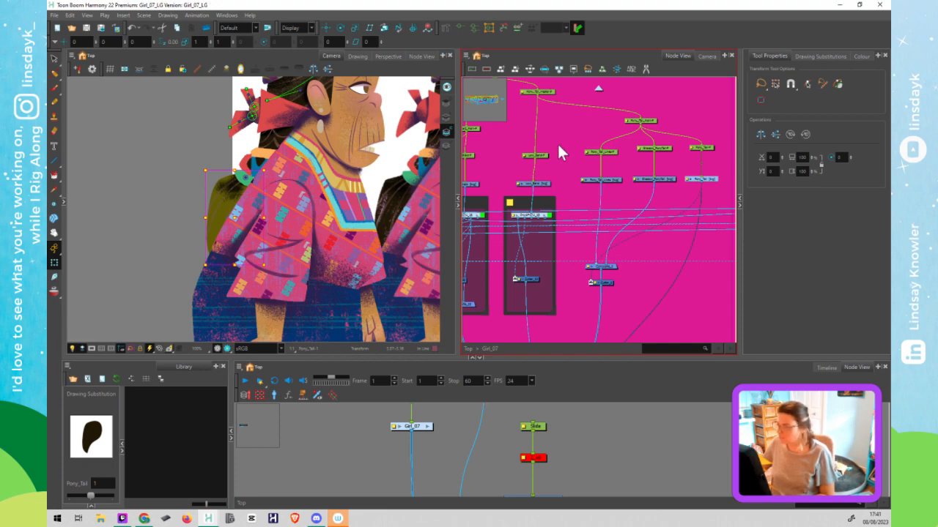
{"action": "left_click", "coordinate": [542, 155]}
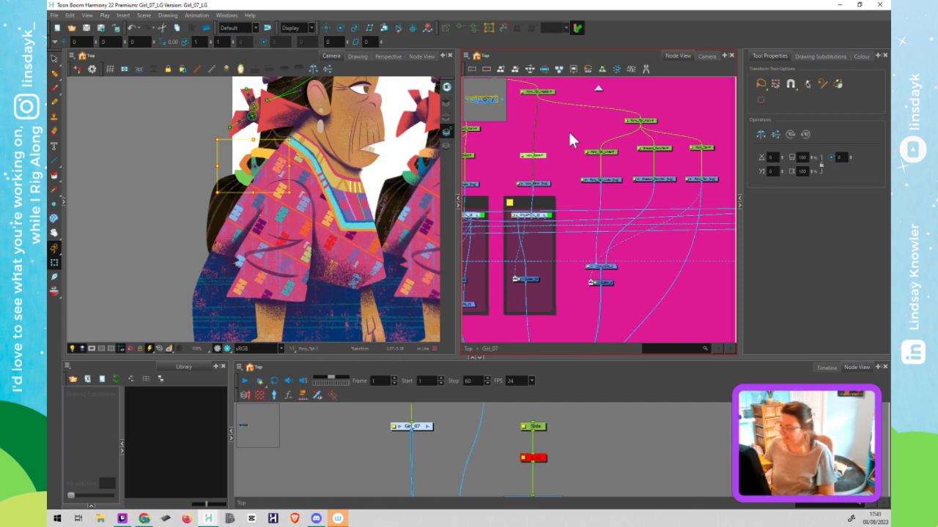
{"action": "left_click", "coordinate": [612, 168]}
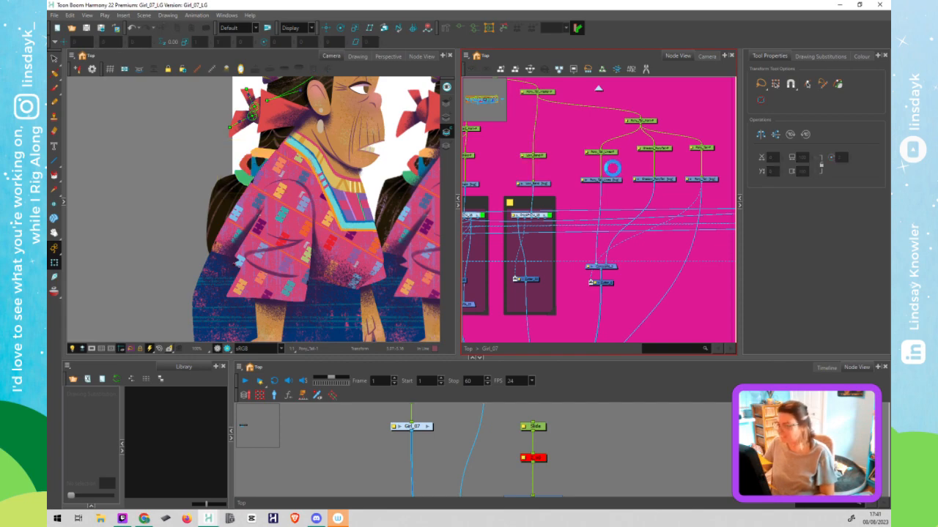
Fit a curve deformer to the Pony_Tail_Lines drawing with the Rigging tool, running from the lower hair band to the ponytail's tip
{"action": "left_click", "coordinate": [608, 182]}
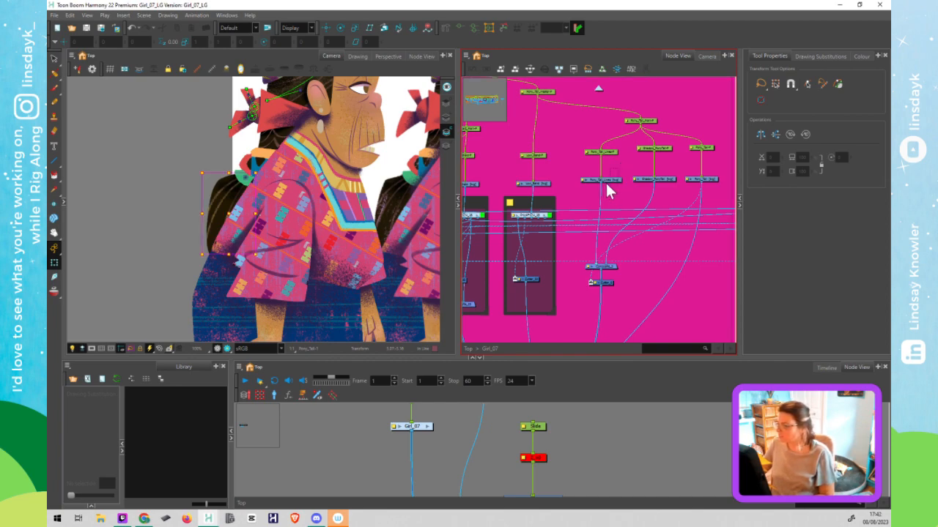
{"action": "left_click", "coordinate": [445, 27]}
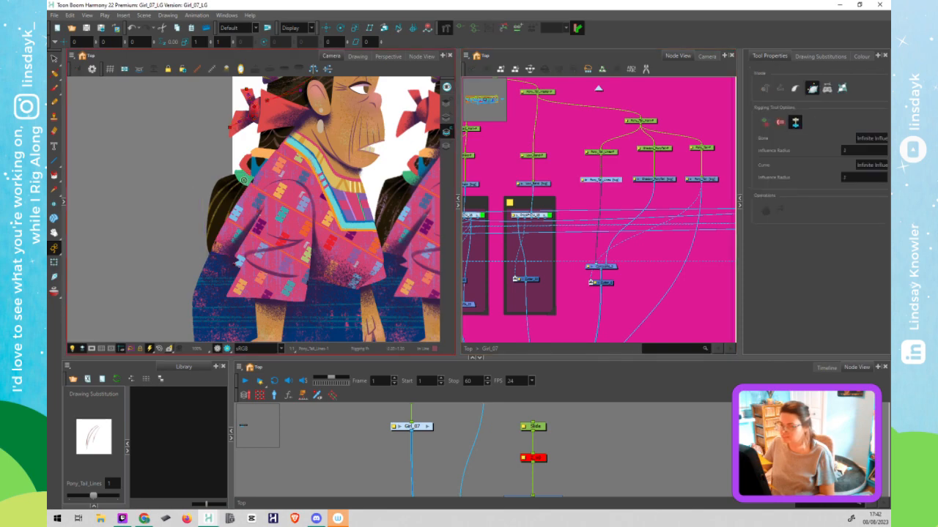
{"action": "left_click_drag", "start_coordinate": [244, 180], "coordinate": [231, 192]}
{"action": "left_click_drag", "start_coordinate": [204, 254], "coordinate": [211, 226]}
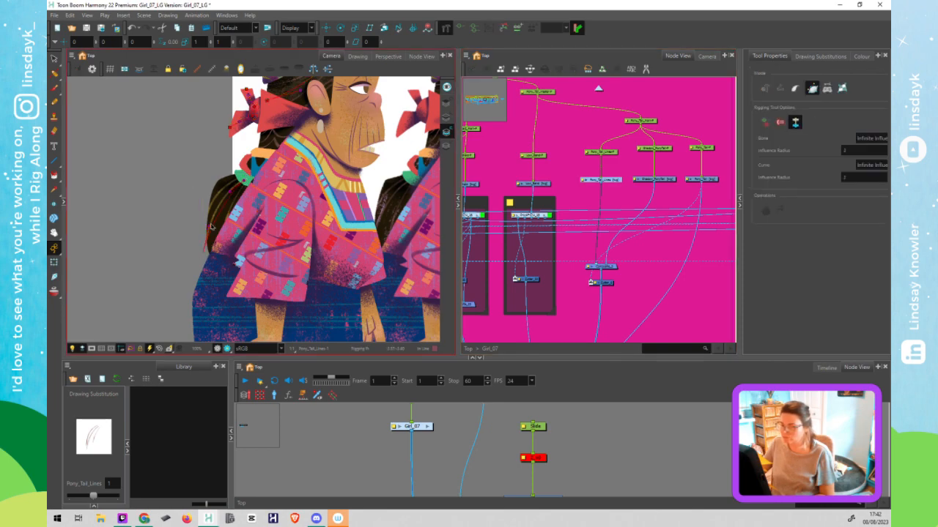
Shift the Pony_Tail_Lines deformation node slightly away from the Shadow_PonyTail nodes, and select the Pony_Tail drawing for rigging
{"action": "left_click", "coordinate": [663, 185]}
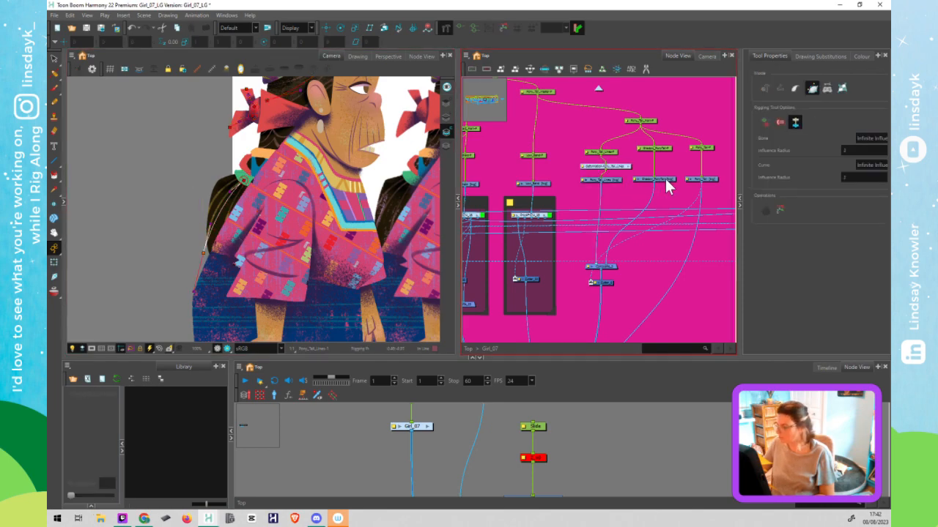
{"action": "left_click", "coordinate": [664, 179]}
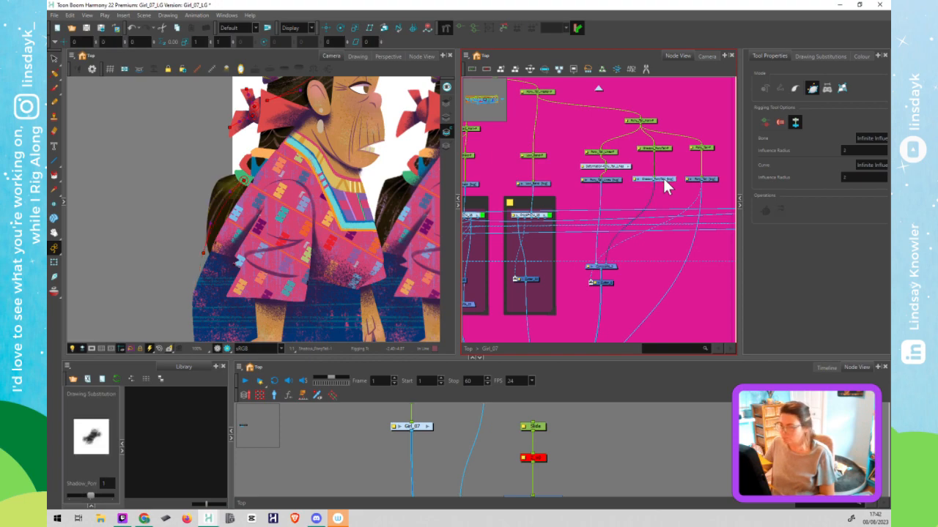
{"action": "left_click", "coordinate": [709, 176]}
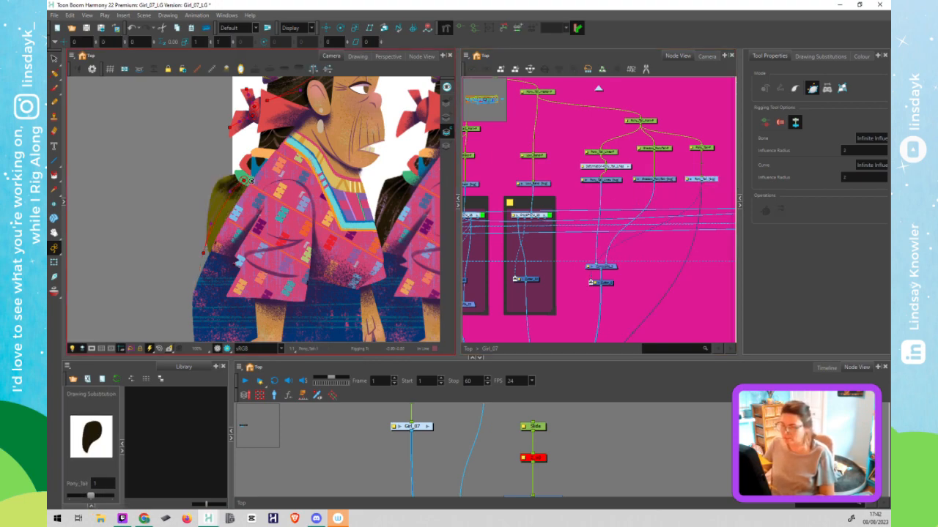
{"action": "left_click", "coordinate": [616, 168]}
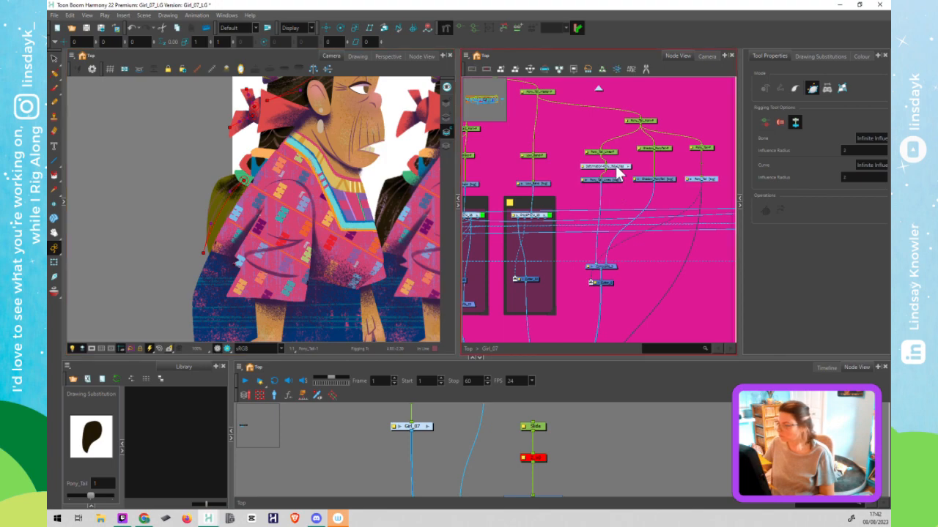
{"action": "left_click", "coordinate": [618, 168]}
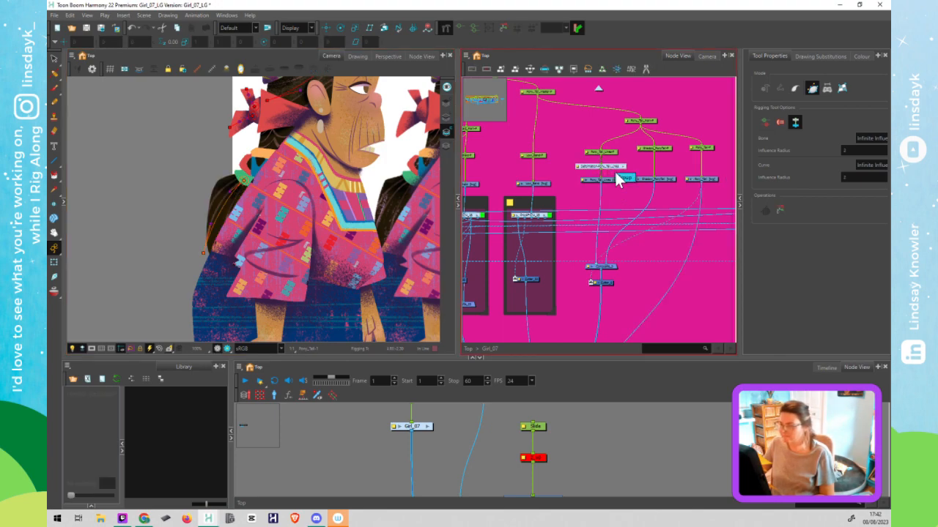
{"action": "left_click", "coordinate": [708, 179]}
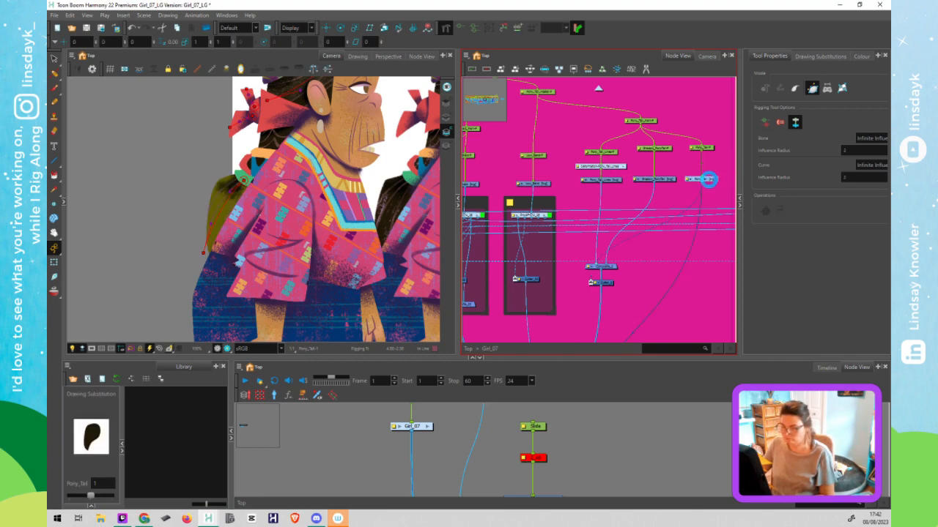
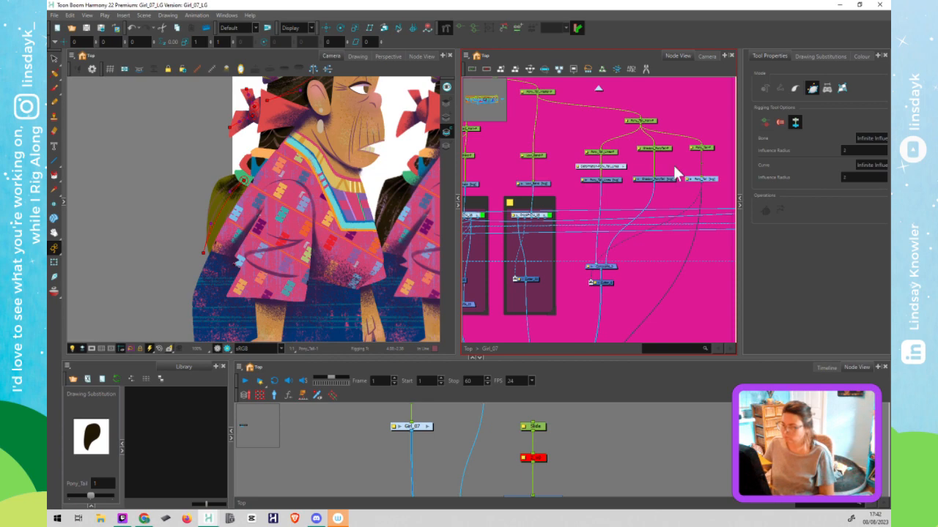
Select the Pony_Tail drawing's peg and move the ponytail out to the empty area beside the body
{"action": "left_click", "coordinate": [704, 139]}
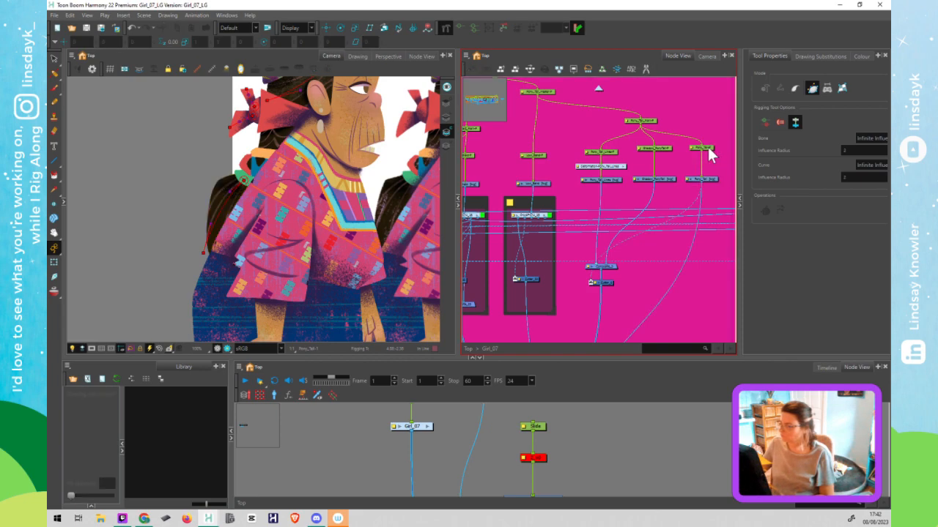
{"action": "left_click", "coordinate": [708, 148]}
{"action": "key", "text": "shift+t"}
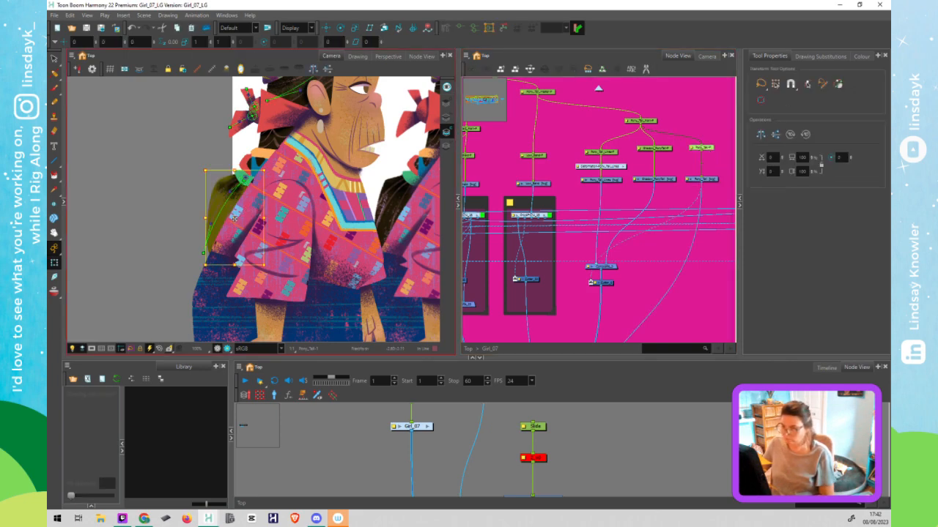
{"action": "left_click_drag", "start_coordinate": [175, 215], "coordinate": [181, 213]}
Fit a closed curve deformer to the Pony_Tail drawing, running across its upper edge, down to the tip and back up the inner edge
{"action": "left_click", "coordinate": [713, 178]}
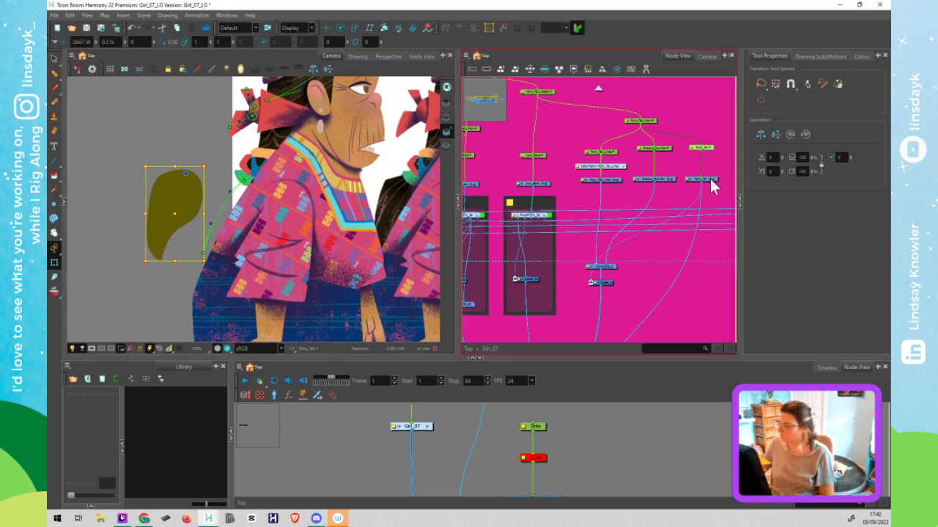
{"action": "left_click", "coordinate": [444, 27]}
{"action": "left_click", "coordinate": [195, 175]}
{"action": "left_click_drag", "start_coordinate": [195, 175], "coordinate": [176, 171]}
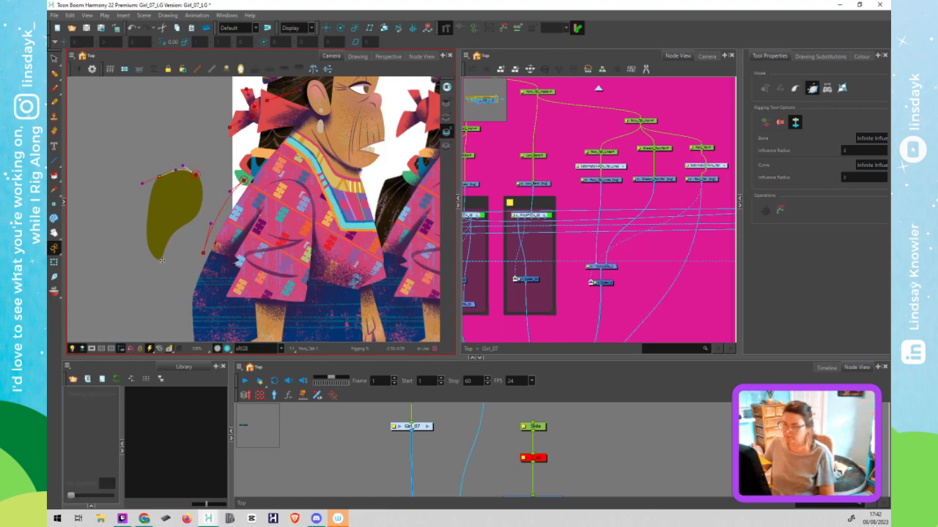
{"action": "left_click_drag", "start_coordinate": [159, 260], "coordinate": [136, 260]}
{"action": "left_click_drag", "start_coordinate": [173, 233], "coordinate": [166, 240]}
{"action": "left_click", "coordinate": [196, 176]}
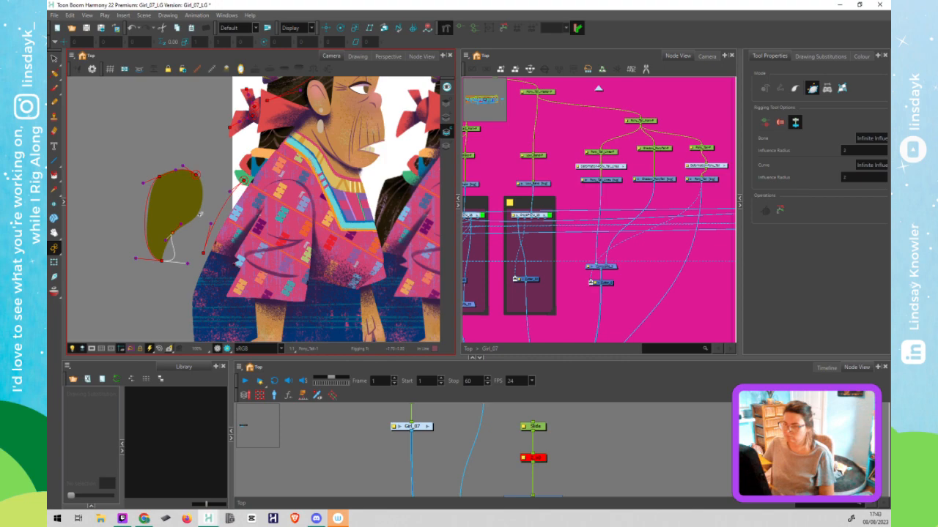
Adjust the deformer's curve handles and points to follow the ponytail's outline, and save the scene
{"action": "left_click_drag", "start_coordinate": [197, 176], "coordinate": [219, 195]}
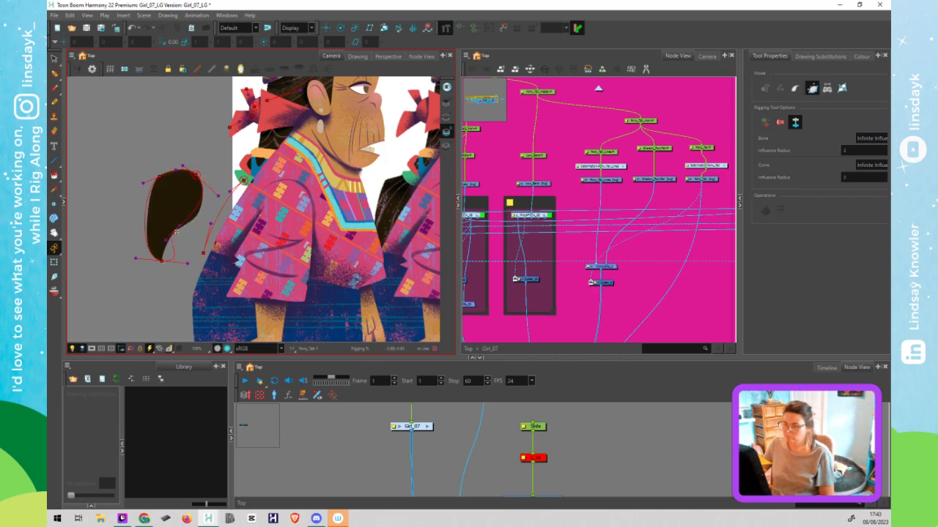
{"action": "left_click_drag", "start_coordinate": [174, 233], "coordinate": [214, 206]}
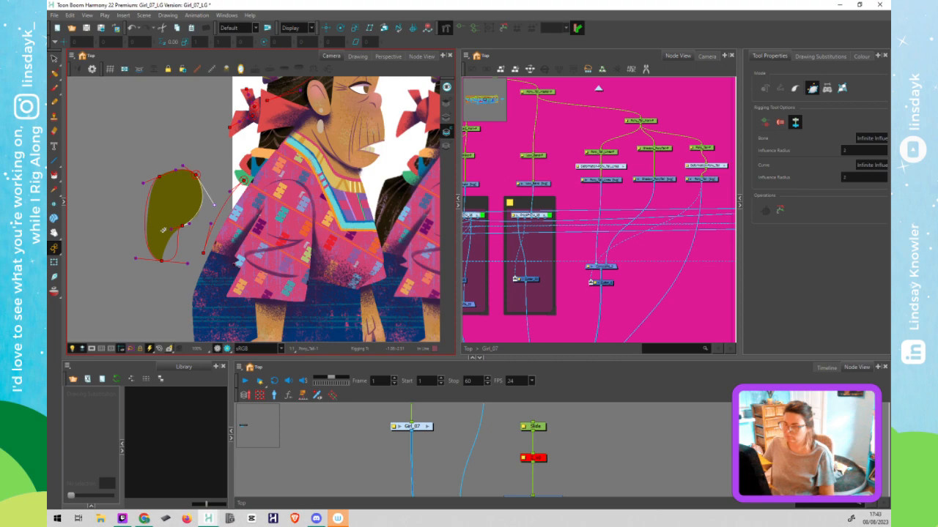
{"action": "left_click_drag", "start_coordinate": [171, 230], "coordinate": [159, 236]}
{"action": "left_click_drag", "start_coordinate": [178, 262], "coordinate": [167, 253]}
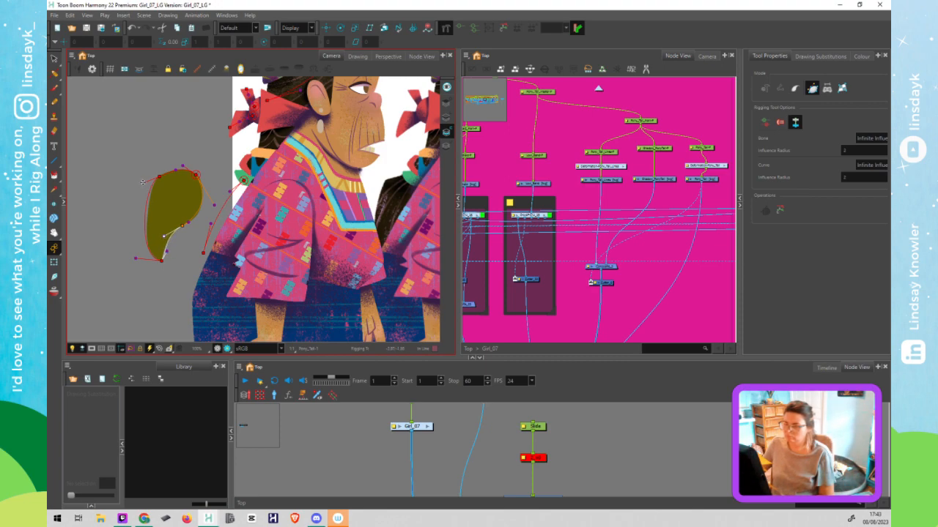
{"action": "mouse_move", "coordinate": [143, 182]}
{"action": "left_mouse_down"}
{"action": "mouse_move", "coordinate": [150, 197]}
{"action": "mouse_move", "coordinate": [157, 176]}
{"action": "left_mouse_up"}
{"action": "left_click", "coordinate": [146, 201]}
{"action": "left_click_drag", "start_coordinate": [137, 258], "coordinate": [140, 257]}
{"action": "key", "text": "ctrl+s"}
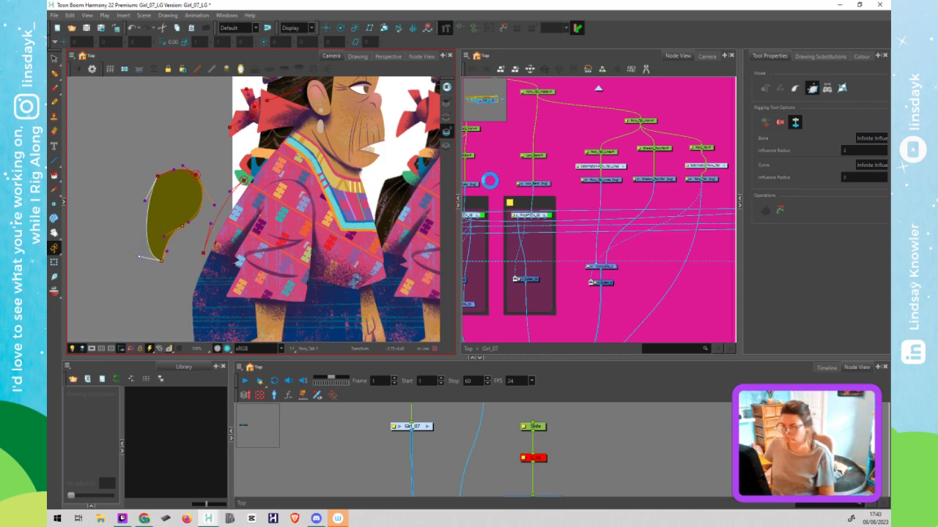
Align the Pony_Tail deformation node above its drawing, and reset the ponytail's peg to return the artwork to the body
{"action": "left_click", "coordinate": [714, 169]}
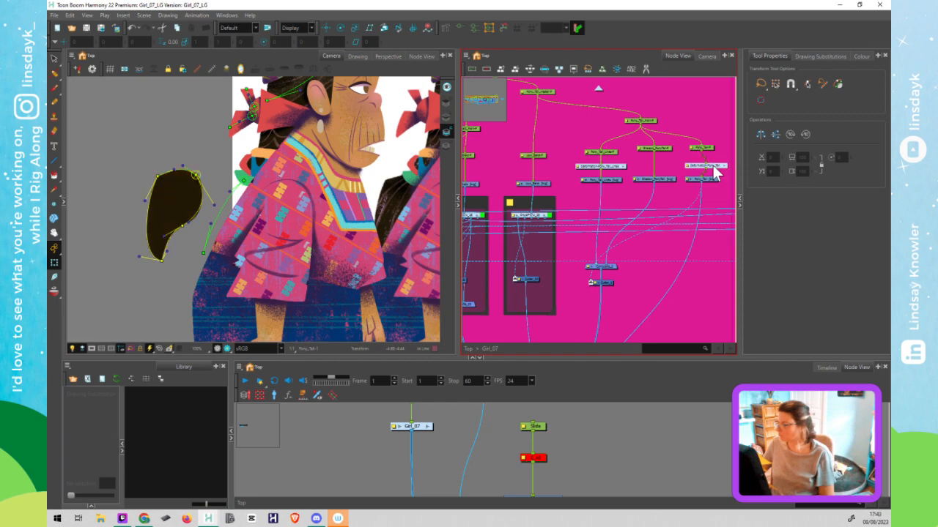
{"action": "left_click_drag", "start_coordinate": [716, 171], "coordinate": [712, 168]}
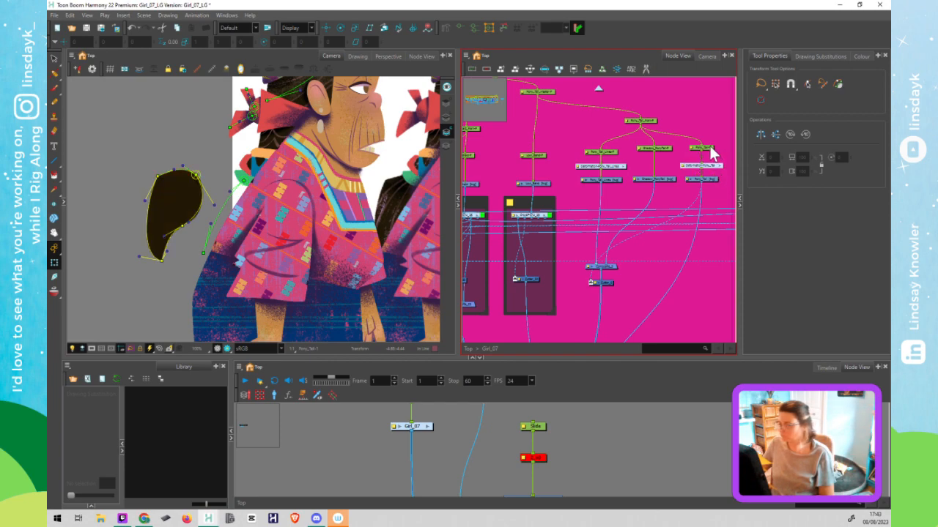
{"action": "left_click", "coordinate": [709, 148]}
{"action": "key", "text": "r"}
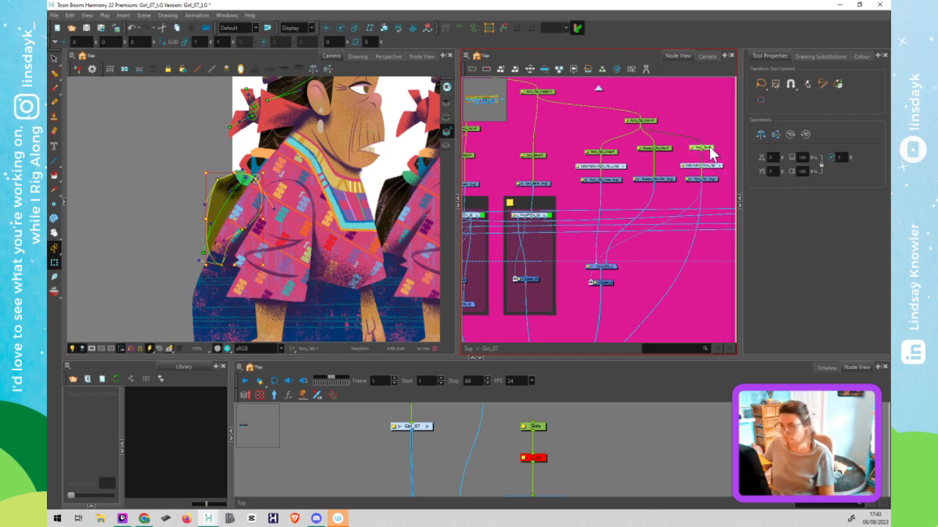
Check which artwork the Hair_Band and Shadow drawings in the HeadBand group hold and look over the group's remaining nodes
{"action": "left_click_drag", "start_coordinate": [710, 150], "coordinate": [569, 181]}
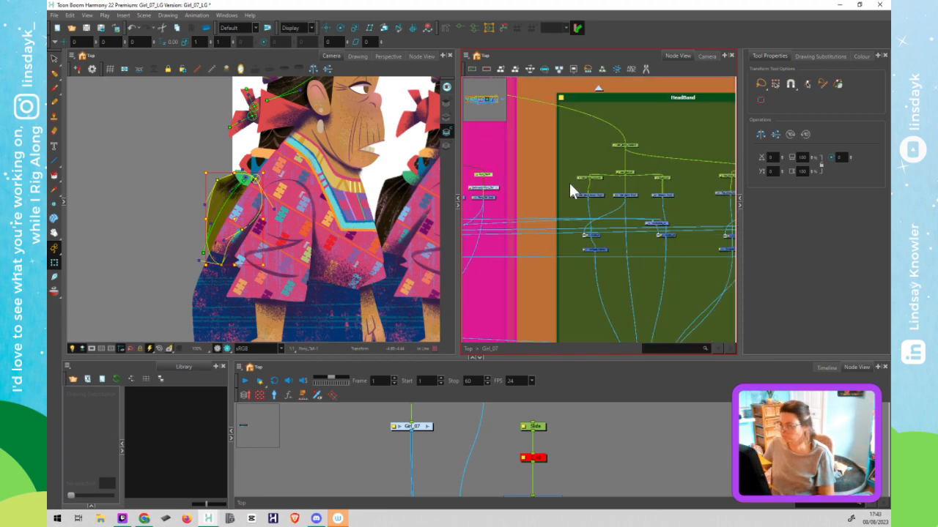
{"action": "left_click_drag", "start_coordinate": [685, 203], "coordinate": [642, 193]}
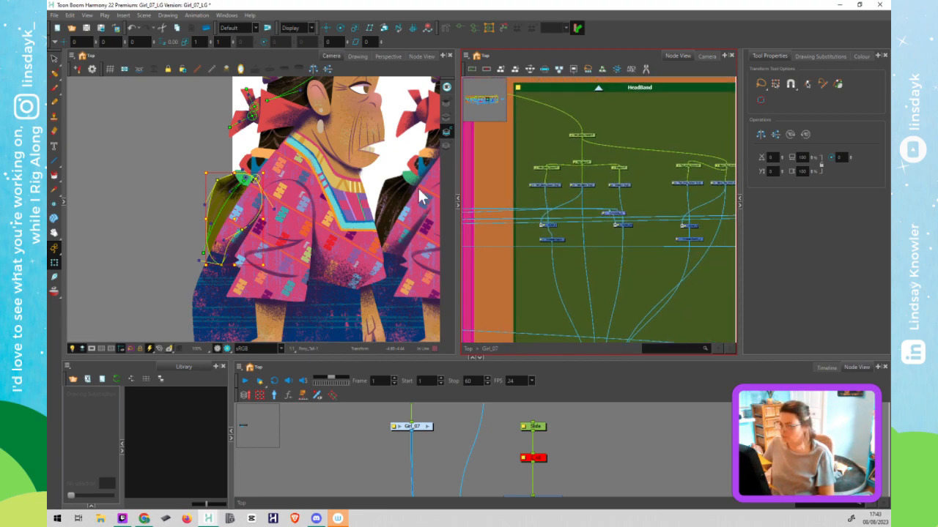
{"action": "scroll", "coordinate": [419, 189], "scroll_direction": "down", "scroll_amount": 1}
{"action": "left_click_drag", "start_coordinate": [396, 165], "coordinate": [340, 251]}
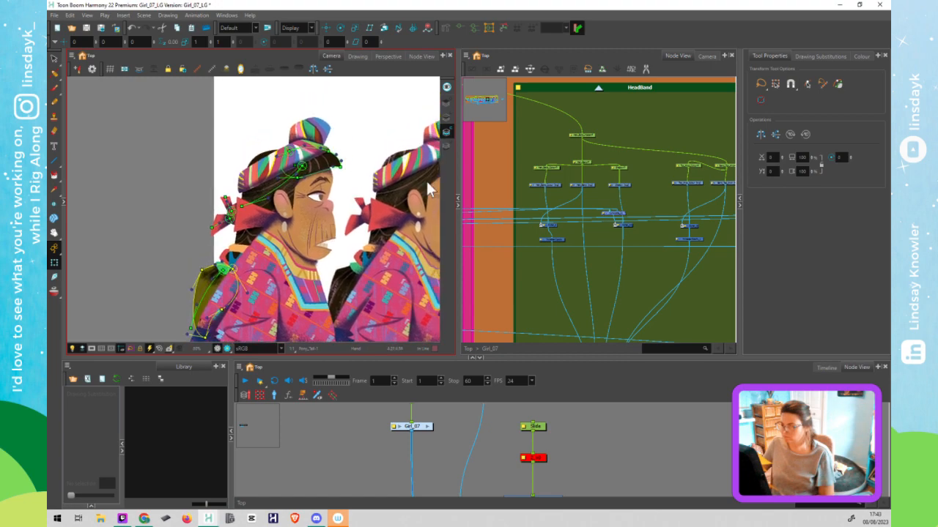
{"action": "left_click", "coordinate": [593, 228]}
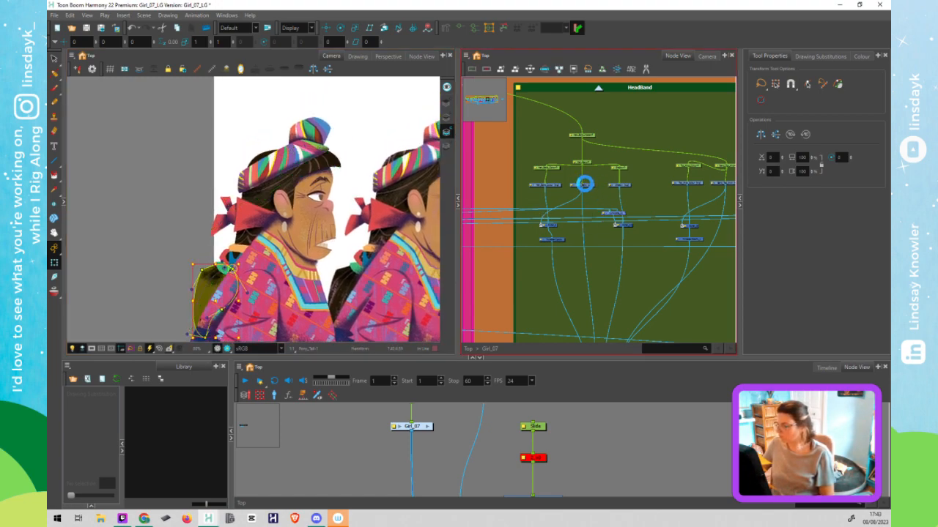
{"action": "left_click", "coordinate": [582, 160]}
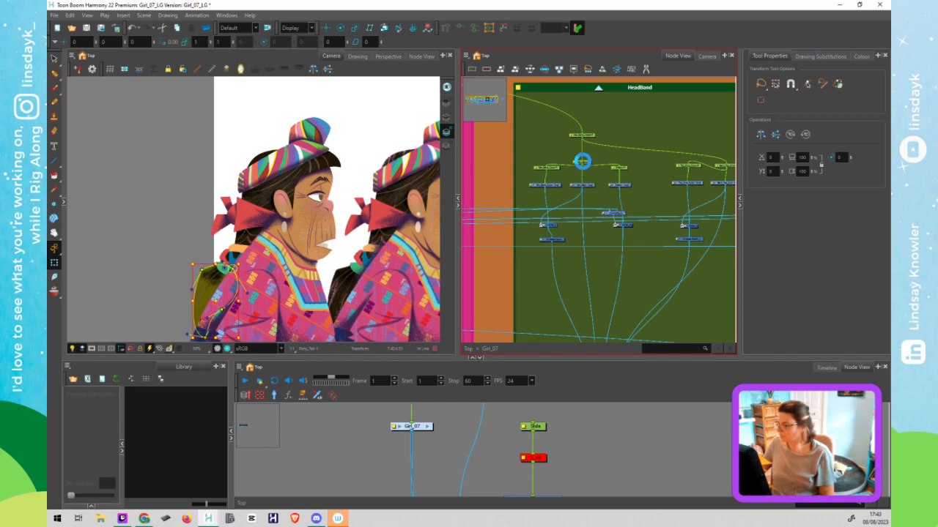
{"action": "scroll", "coordinate": [598, 168], "scroll_direction": "up", "scroll_amount": 3}
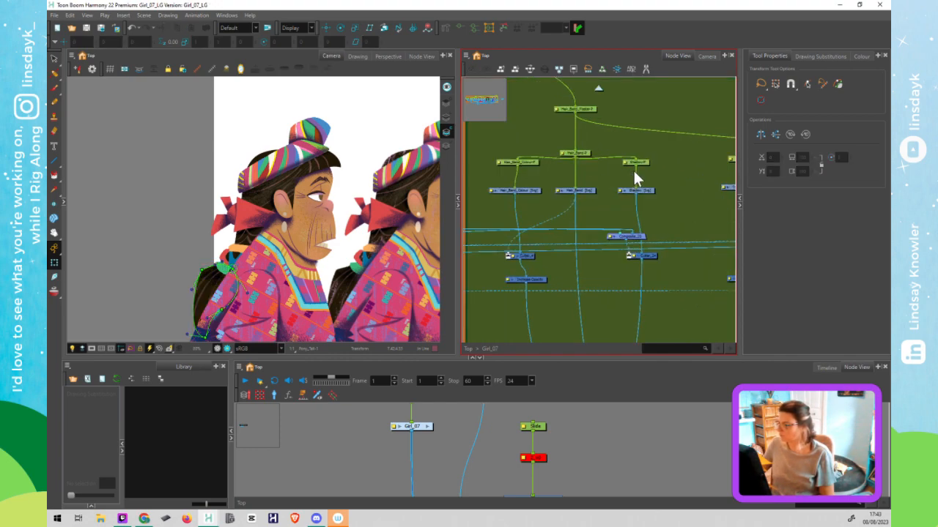
{"action": "left_click", "coordinate": [532, 192]}
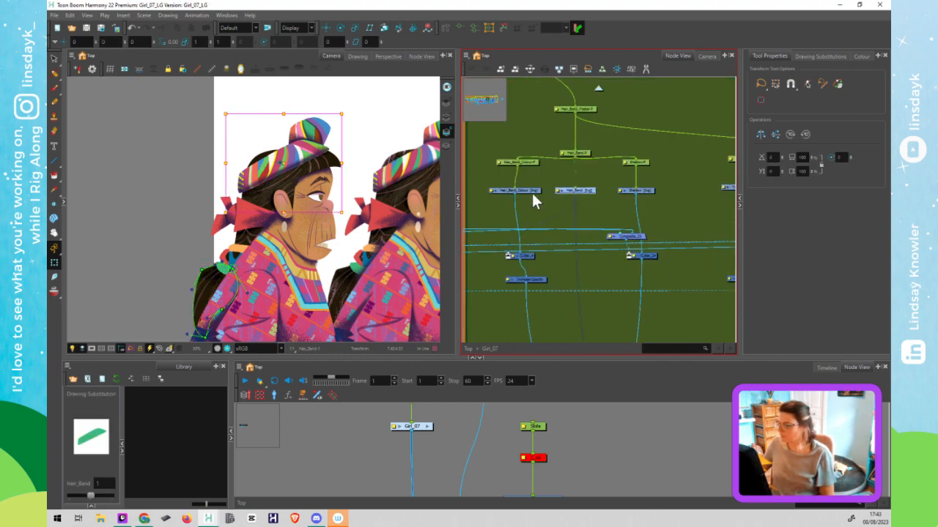
{"action": "left_click", "coordinate": [643, 191]}
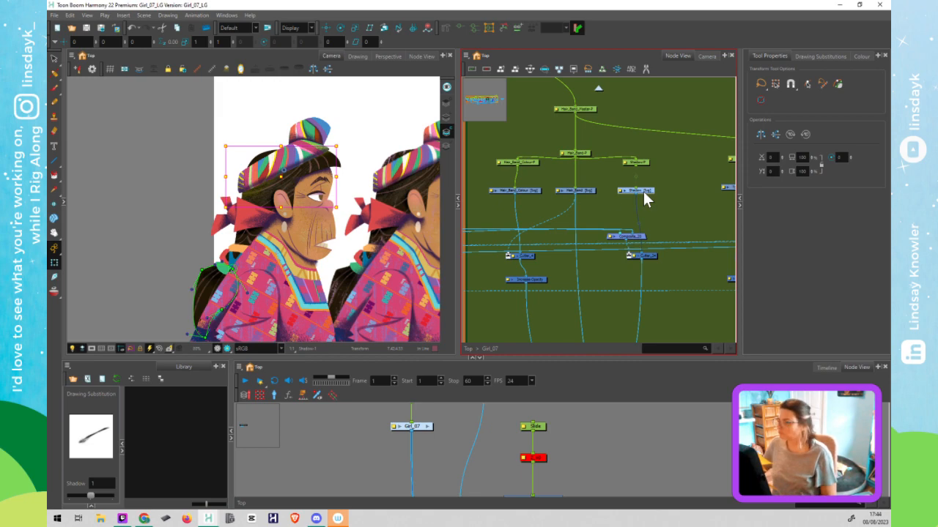
{"action": "left_click", "coordinate": [600, 177]}
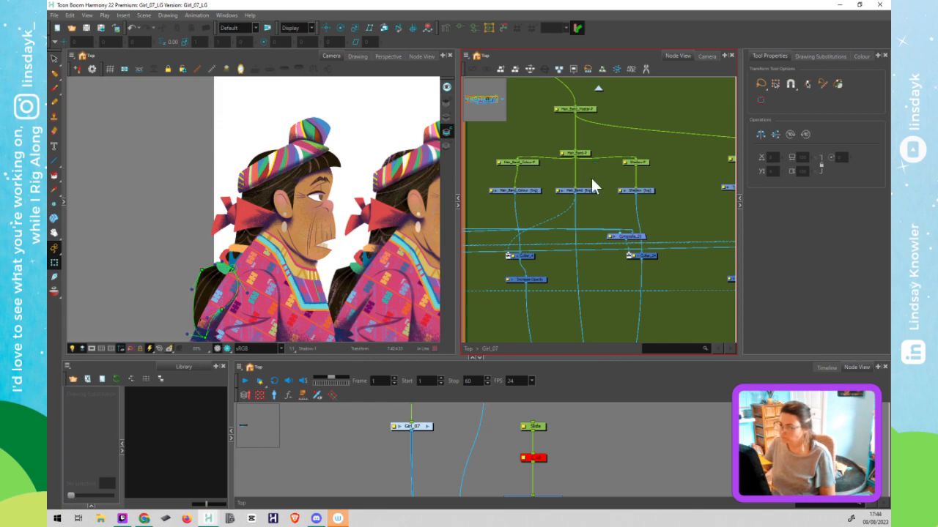
{"action": "scroll", "coordinate": [591, 180], "scroll_direction": "down", "scroll_amount": 1}
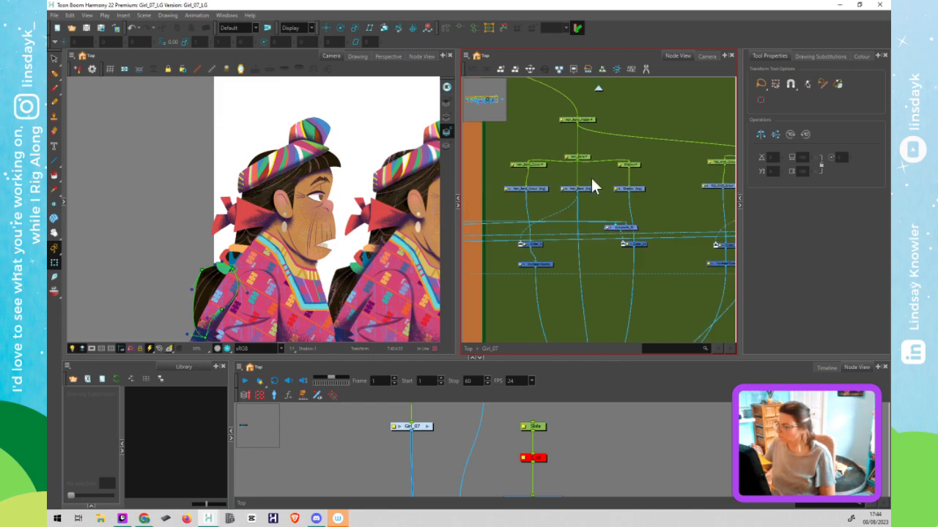
{"action": "scroll", "coordinate": [591, 184], "scroll_direction": "down", "scroll_amount": 2}
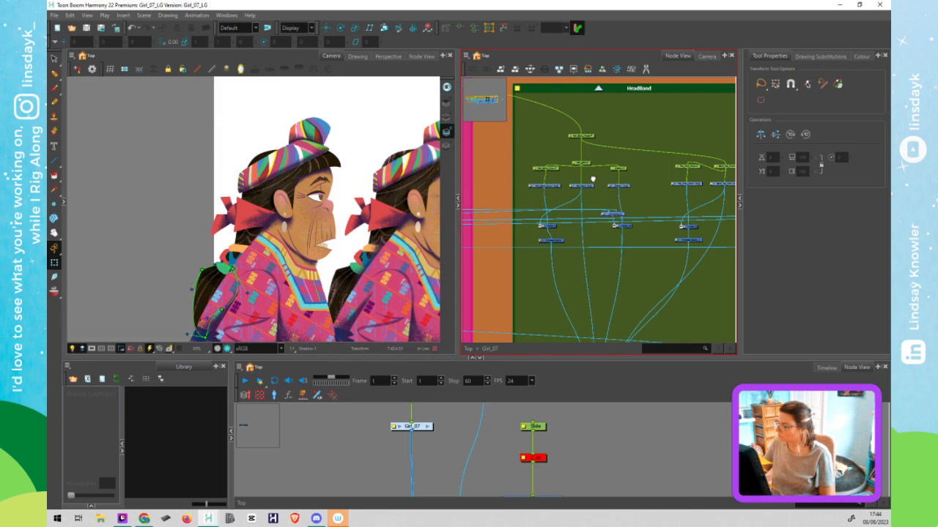
{"action": "scroll", "coordinate": [649, 181], "scroll_direction": "up", "scroll_amount": 1}
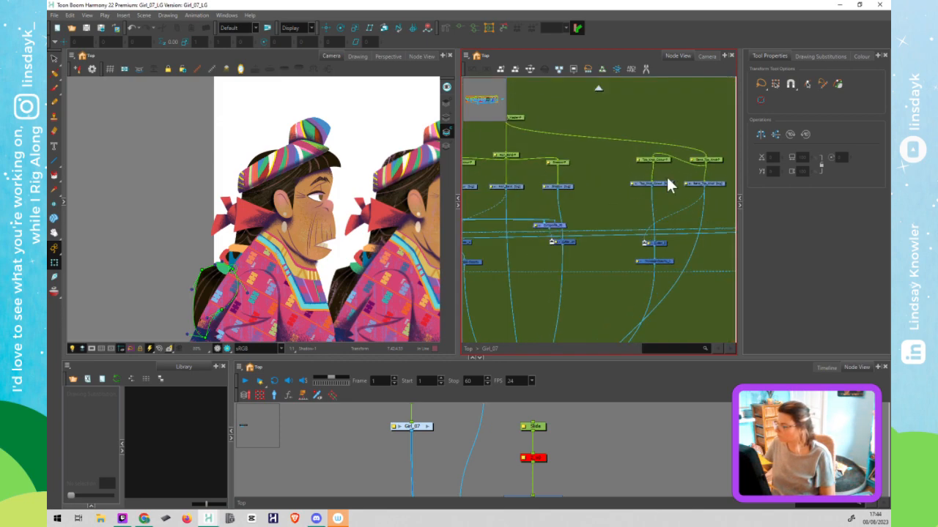
{"action": "scroll", "coordinate": [698, 217], "scroll_direction": "down", "scroll_amount": 2}
Select the shirt's peg in the Upper Body group and move the shirt out to the empty area beside the character
{"action": "left_click_drag", "start_coordinate": [686, 224], "coordinate": [466, 210]}
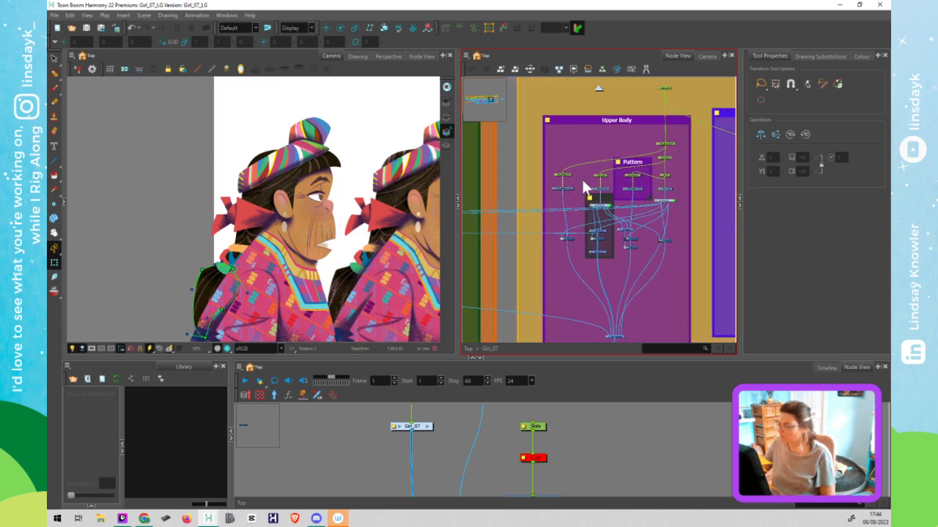
{"action": "scroll", "coordinate": [581, 178], "scroll_direction": "up", "scroll_amount": 1}
{"action": "left_click", "coordinate": [699, 211]}
{"action": "left_click_drag", "start_coordinate": [289, 335], "coordinate": [299, 196]}
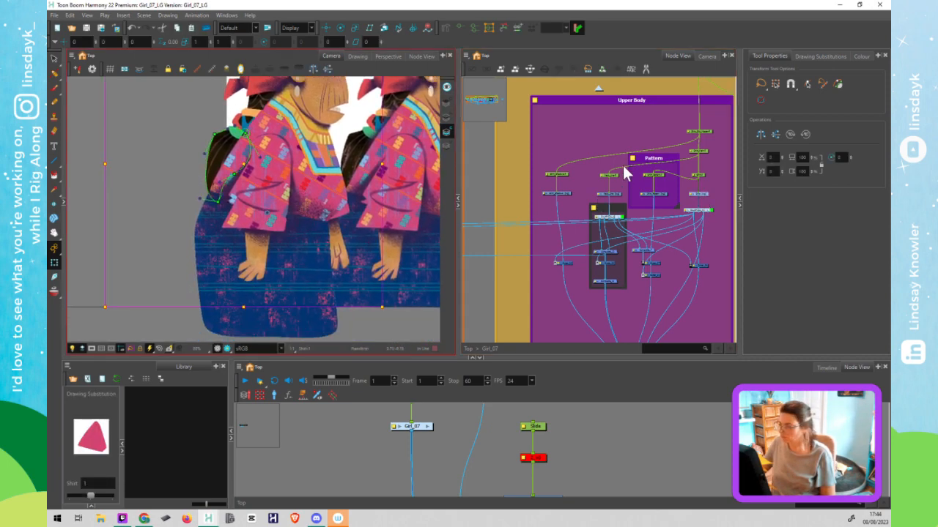
{"action": "left_click", "coordinate": [700, 176]}
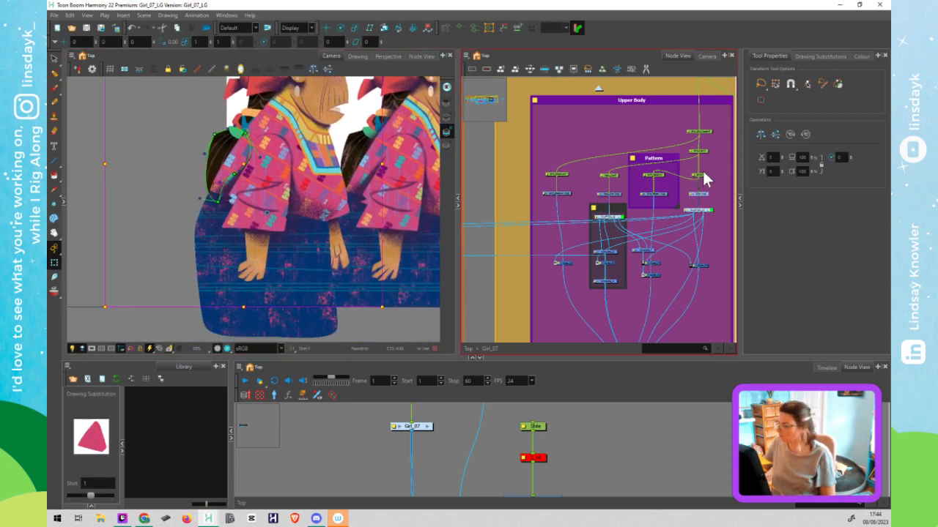
{"action": "left_click", "coordinate": [277, 156]}
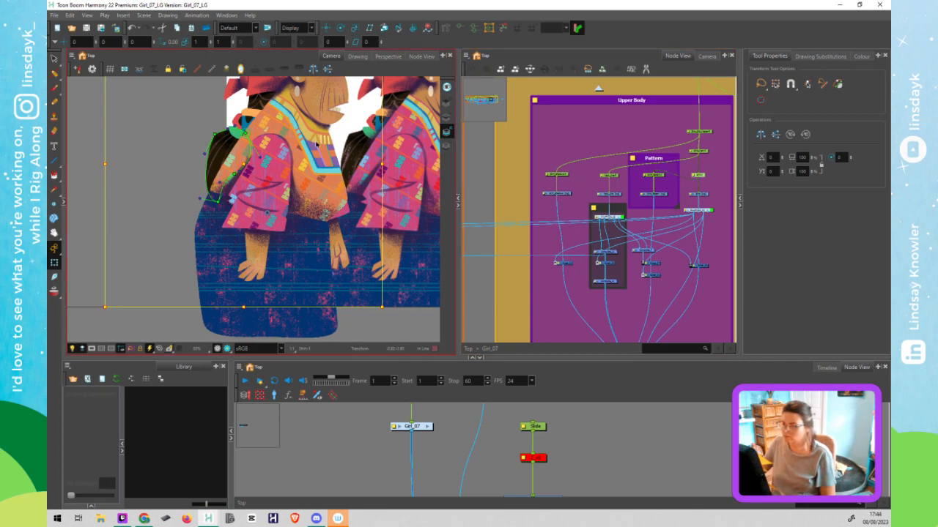
{"action": "key", "text": "1"}
{"action": "left_click_drag", "start_coordinate": [291, 137], "coordinate": [289, 173]}
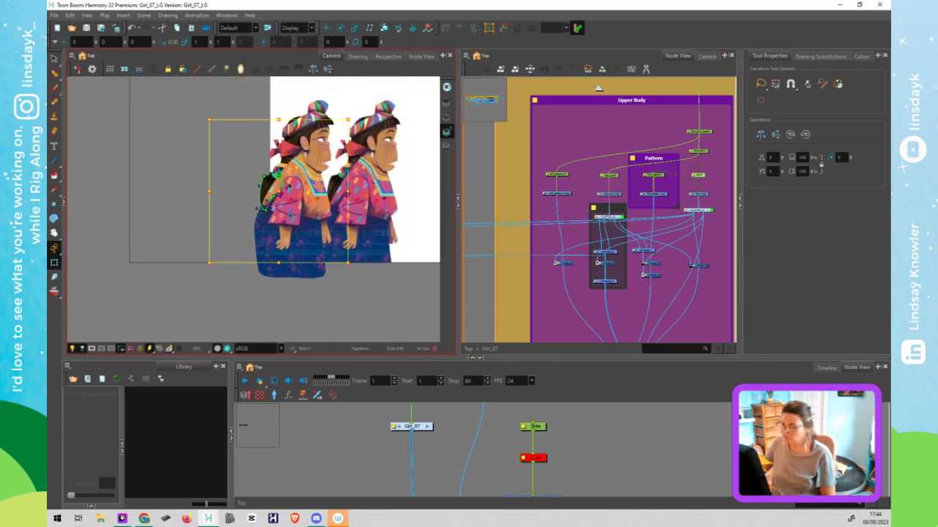
{"action": "left_click_drag", "start_coordinate": [215, 184], "coordinate": [91, 172]}
{"action": "key", "text": "2"}
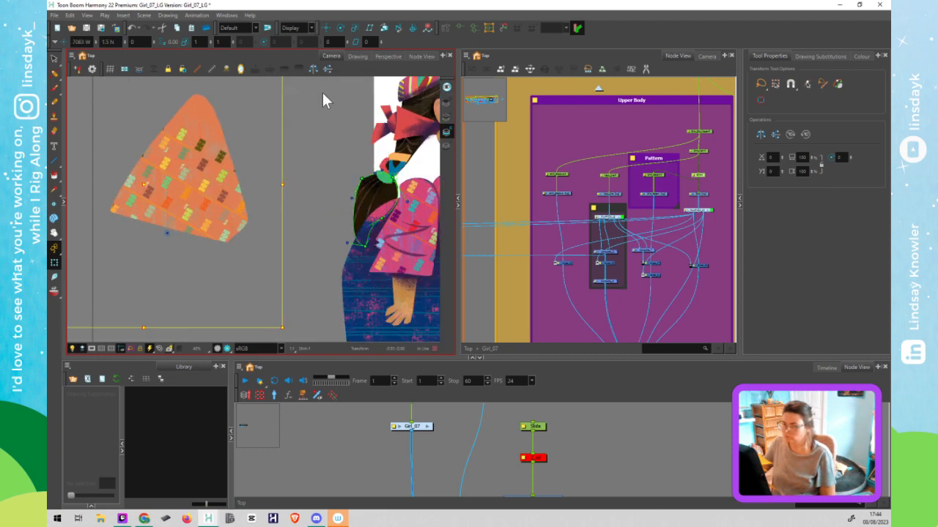
Start a curve deformer on the isolated shirt, placing points along the hem and around its far lower corner
{"action": "left_click", "coordinate": [446, 33]}
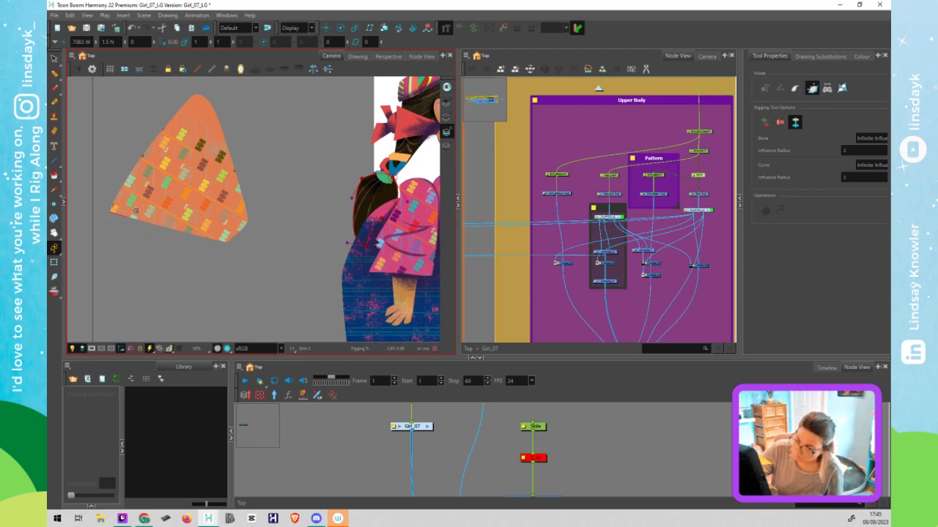
{"action": "left_click", "coordinate": [227, 245]}
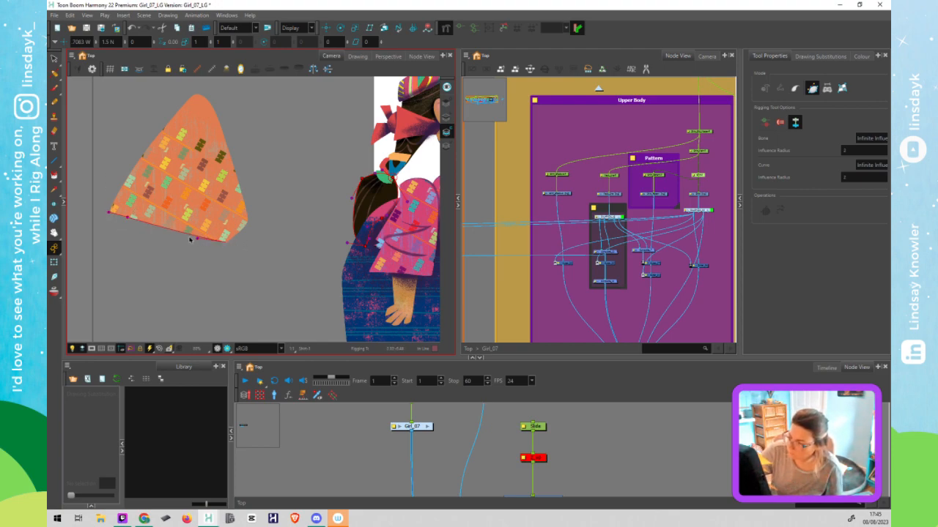
{"action": "left_click", "coordinate": [246, 220]}
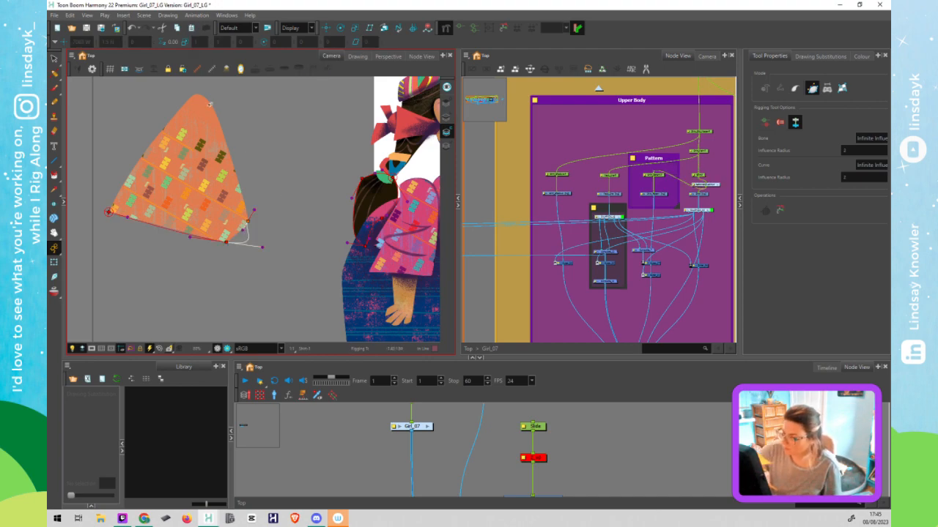
{"action": "left_click_drag", "start_coordinate": [359, 265], "coordinate": [396, 277]}
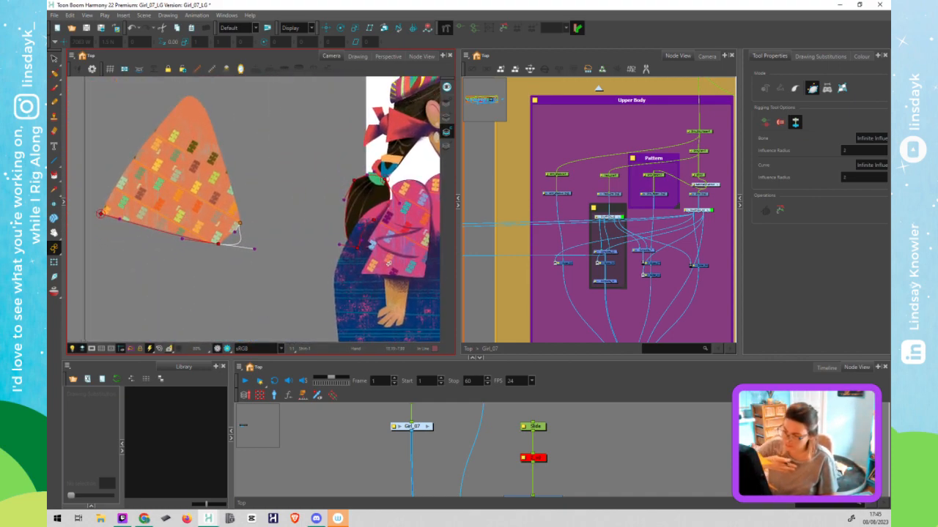
Continue the shirt's deformer curve up the side and around the rounded top, fitting its points and handles to the edge
{"action": "left_click_drag", "start_coordinate": [189, 96], "coordinate": [212, 98]}
{"action": "left_click_drag", "start_coordinate": [234, 188], "coordinate": [232, 183]}
{"action": "left_click_drag", "start_coordinate": [235, 249], "coordinate": [227, 242]}
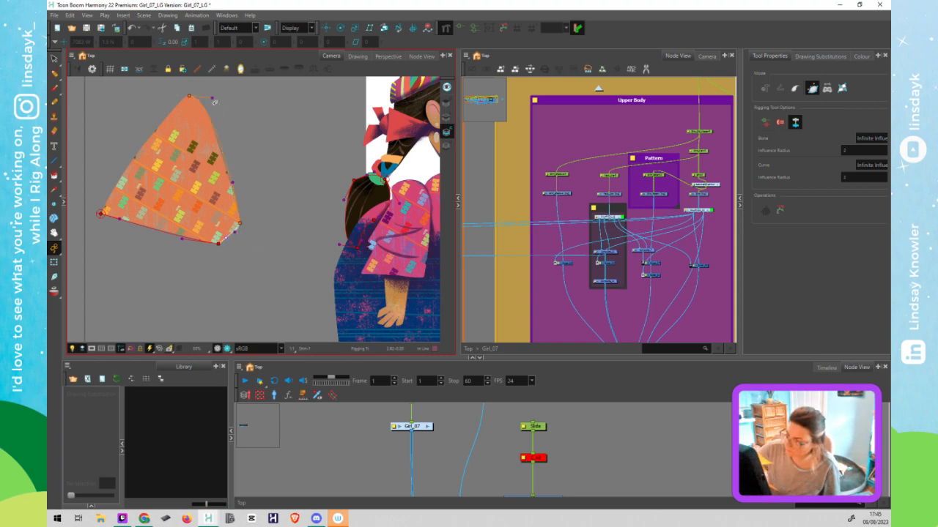
{"action": "left_click", "coordinate": [191, 95]}
{"action": "left_click_drag", "start_coordinate": [197, 100], "coordinate": [217, 137]}
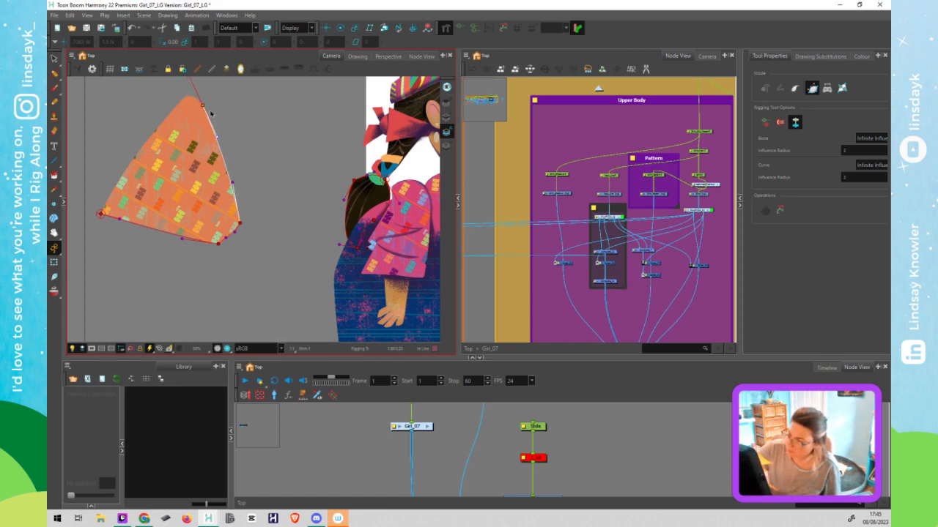
{"action": "scroll", "coordinate": [224, 126], "scroll_direction": "up", "scroll_amount": 2}
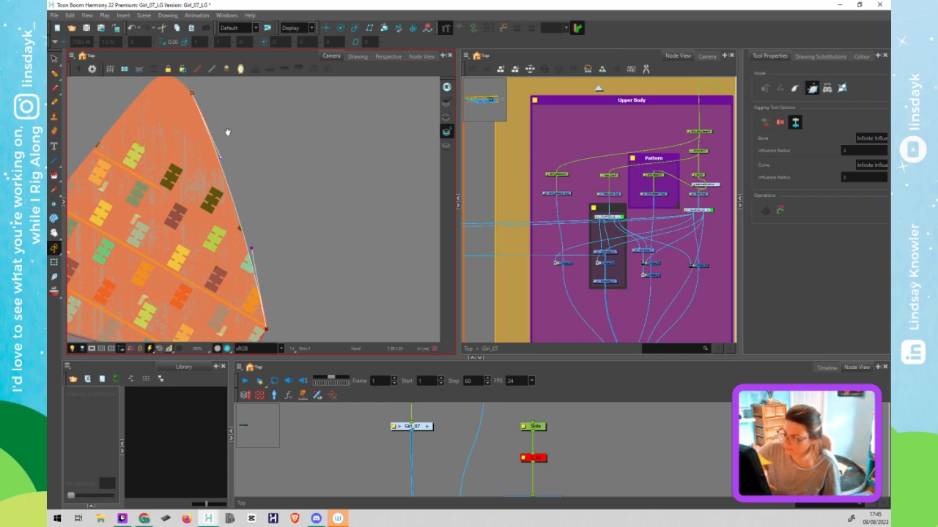
{"action": "left_click_drag", "start_coordinate": [294, 174], "coordinate": [389, 239]}
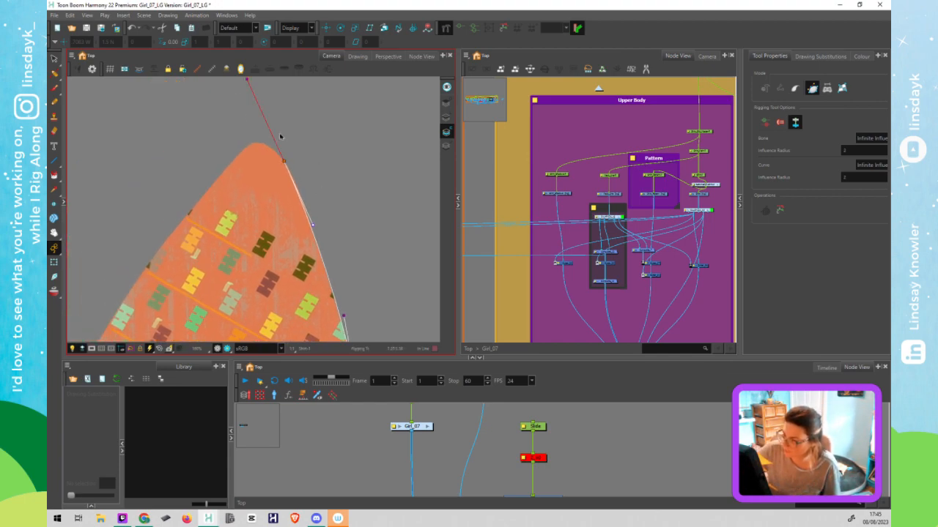
{"action": "left_click_drag", "start_coordinate": [249, 144], "coordinate": [261, 137]}
{"action": "left_click_drag", "start_coordinate": [247, 79], "coordinate": [271, 145]}
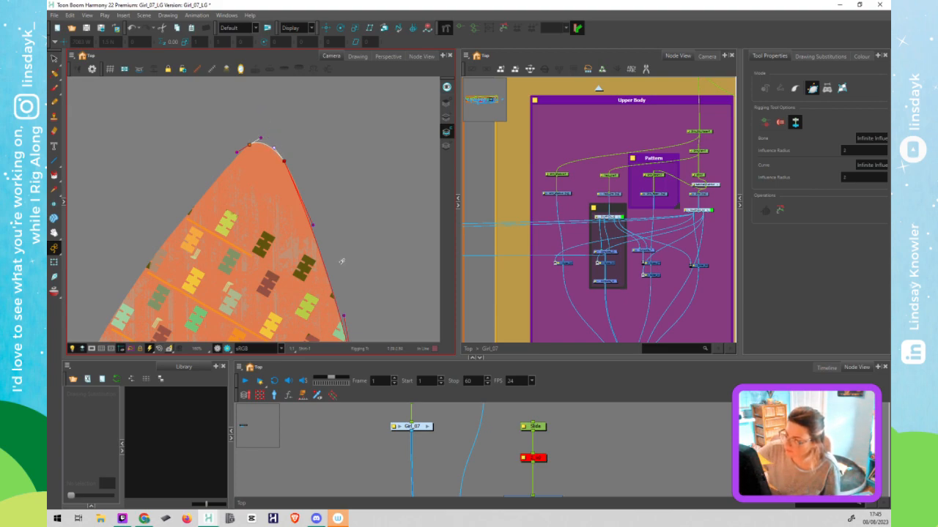
Close the deformer curve at the shirt's starting hem corner and bend the long back edge's handles to match the outline
{"action": "left_click_drag", "start_coordinate": [176, 313], "coordinate": [290, 207]}
{"action": "left_click_drag", "start_coordinate": [198, 264], "coordinate": [220, 199]}
{"action": "scroll", "coordinate": [183, 238], "scroll_direction": "up", "scroll_amount": 5}
{"action": "left_click_drag", "start_coordinate": [210, 323], "coordinate": [217, 321]}
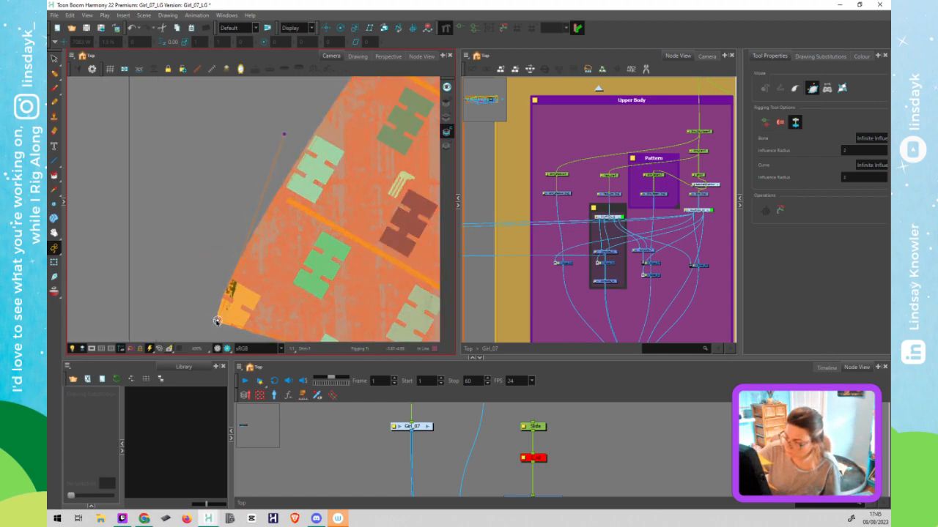
{"action": "left_click_drag", "start_coordinate": [282, 135], "coordinate": [266, 136]}
{"action": "scroll", "coordinate": [345, 119], "scroll_direction": "down", "scroll_amount": 2}
{"action": "left_click_drag", "start_coordinate": [357, 163], "coordinate": [239, 293]}
{"action": "left_click_drag", "start_coordinate": [337, 143], "coordinate": [267, 272]}
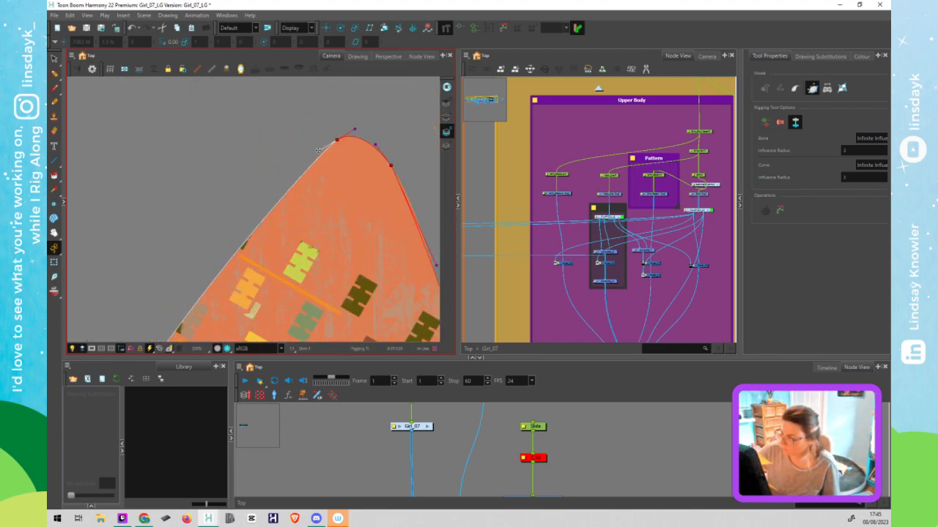
{"action": "left_click_drag", "start_coordinate": [274, 197], "coordinate": [279, 200]}
{"action": "left_click_drag", "start_coordinate": [351, 126], "coordinate": [358, 131]}
Fine-tune the deformer's points at the shirt's lower corner and the curve handles along the hem
{"action": "key", "text": "2"}
{"action": "key", "text": "2"}
{"action": "key", "text": "2"}
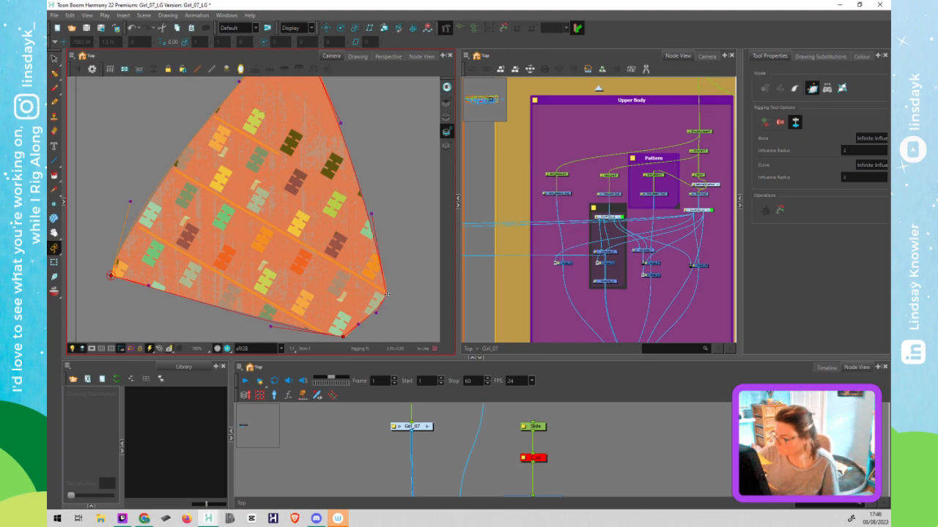
{"action": "left_click_drag", "start_coordinate": [387, 295], "coordinate": [388, 292]}
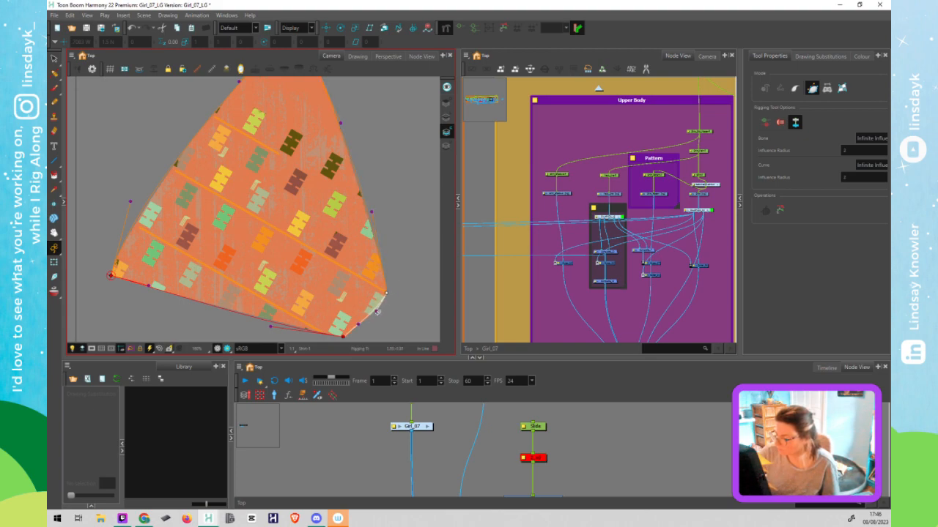
{"action": "left_click", "coordinate": [344, 338]}
{"action": "left_click_drag", "start_coordinate": [346, 341], "coordinate": [347, 339]}
{"action": "left_click", "coordinate": [360, 326]}
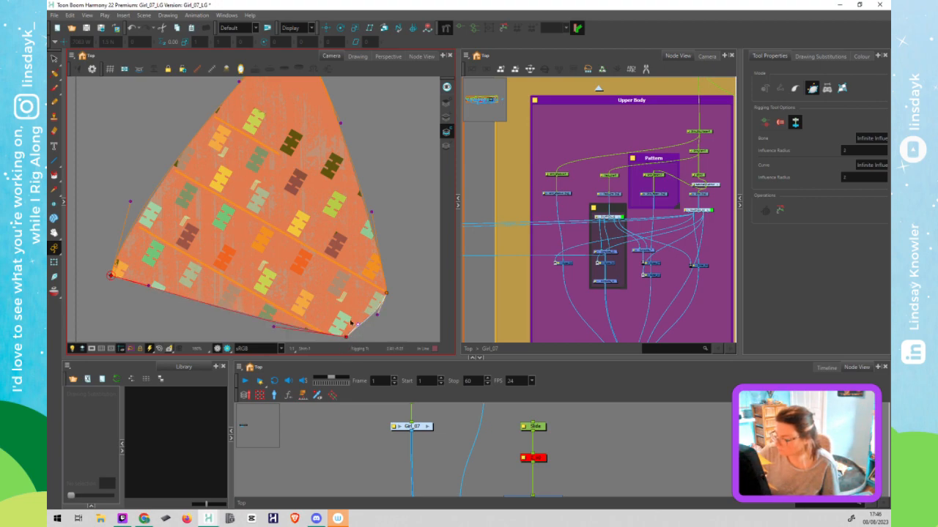
{"action": "left_click", "coordinate": [275, 326]}
{"action": "mouse_move", "coordinate": [261, 325]}
{"action": "left_mouse_down"}
{"action": "mouse_move", "coordinate": [265, 306]}
{"action": "mouse_move", "coordinate": [262, 322]}
{"action": "mouse_move", "coordinate": [271, 323]}
{"action": "left_mouse_up"}
{"action": "left_click_drag", "start_coordinate": [149, 286], "coordinate": [162, 292]}
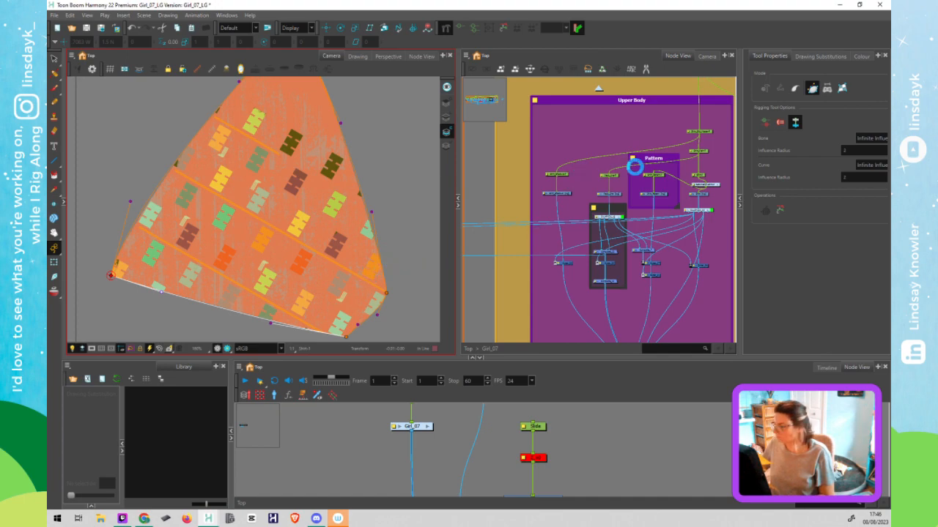
Check the shirt's new deformer, and move its deformation node and peg up to leave room above the drawing
{"action": "left_click", "coordinate": [710, 186]}
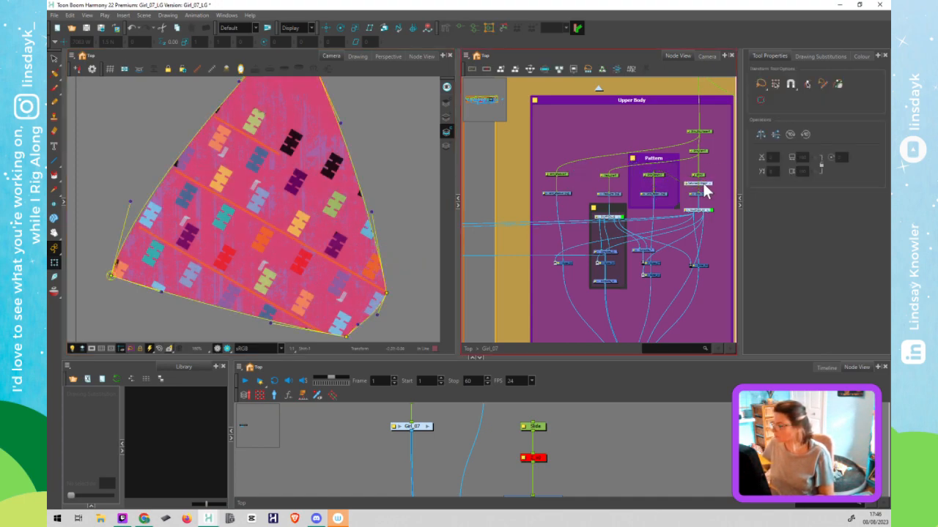
{"action": "scroll", "coordinate": [703, 188], "scroll_direction": "up", "scroll_amount": 3}
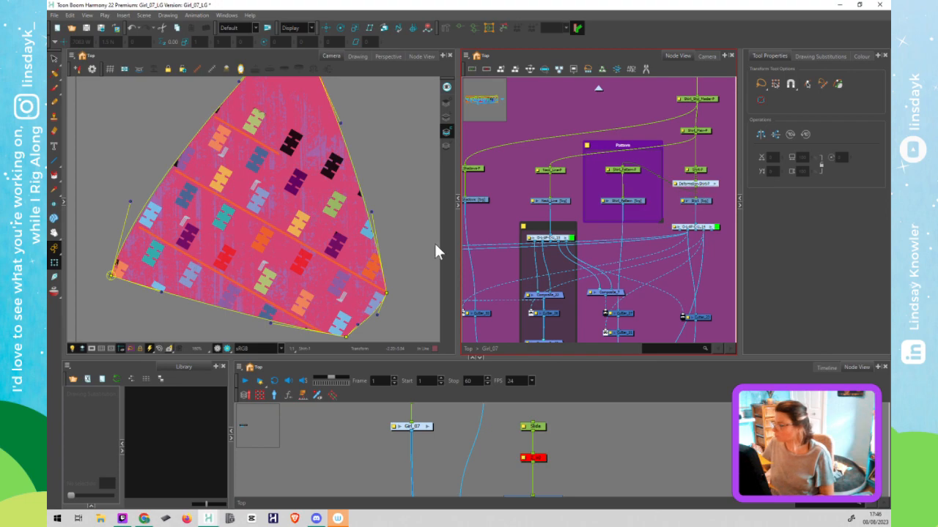
{"action": "mouse_move", "coordinate": [270, 323]}
{"action": "left_mouse_down"}
{"action": "mouse_move", "coordinate": [269, 304]}
{"action": "mouse_move", "coordinate": [269, 333]}
{"action": "mouse_move", "coordinate": [270, 323]}
{"action": "left_mouse_up"}
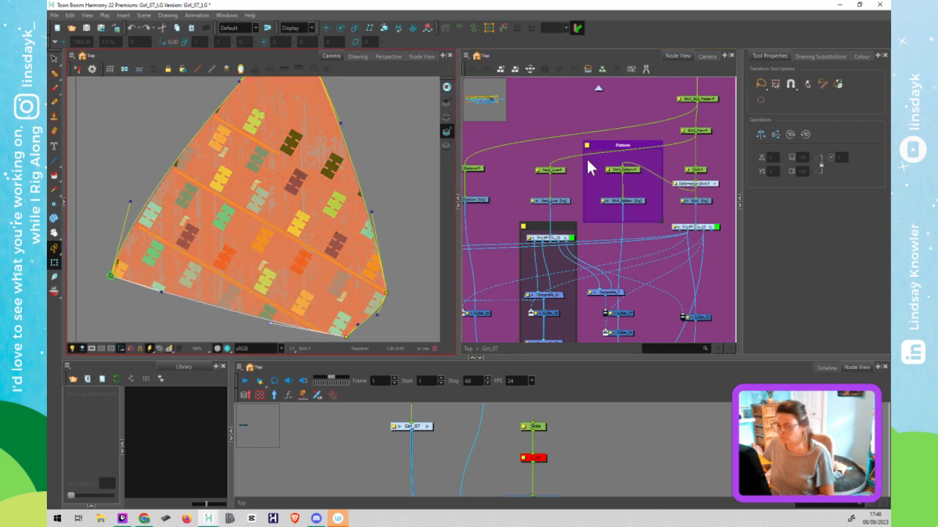
{"action": "left_click", "coordinate": [702, 186]}
{"action": "left_click", "coordinate": [703, 170], "text": "shift"}
{"action": "left_click_drag", "start_coordinate": [703, 170], "coordinate": [706, 168]}
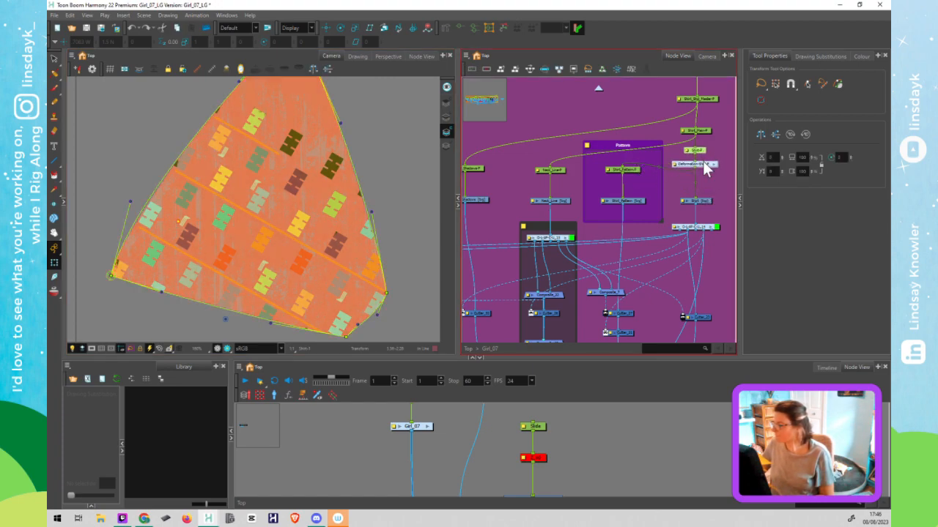
Add a Weighted Deform node and insert it between the shirt's deformation node and the shirt drawing
{"action": "key", "text": "Tab"}
{"action": "type", "text": "weighy"}
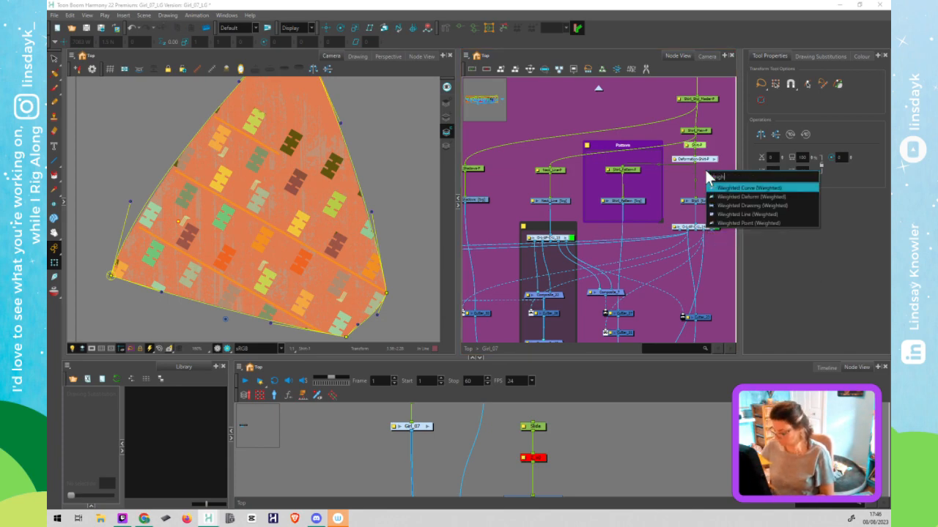
{"action": "key", "text": "BackSpace"}
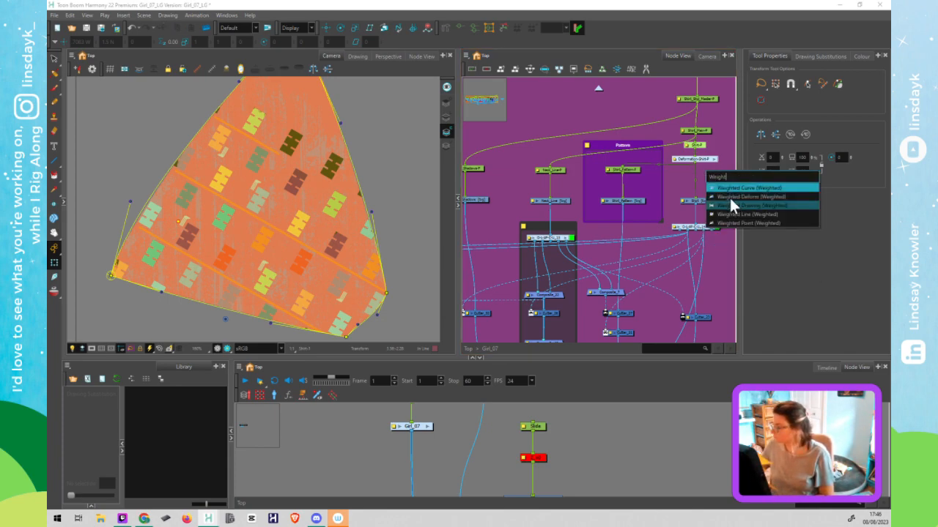
{"action": "left_click", "coordinate": [729, 196]}
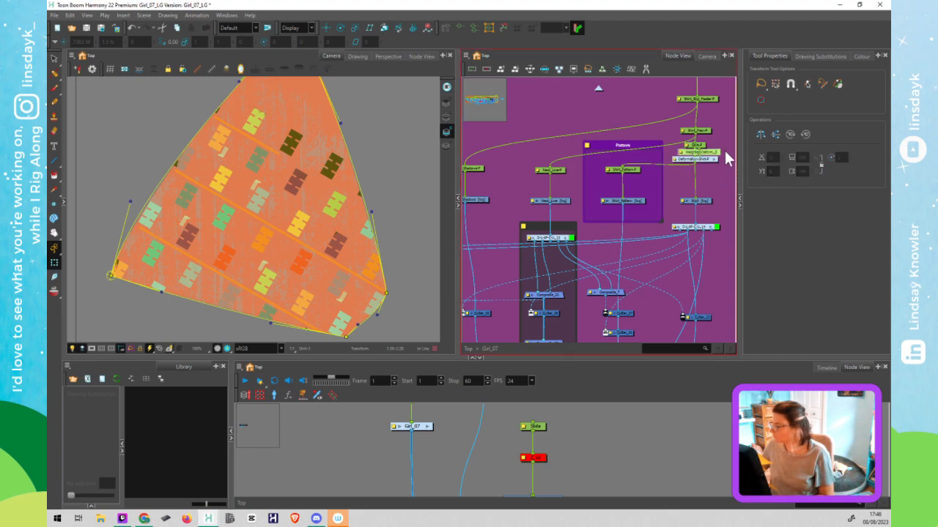
{"action": "mouse_move", "coordinate": [713, 153]}
{"action": "left_mouse_down"}
{"action": "mouse_move", "coordinate": [727, 152]}
{"action": "mouse_move", "coordinate": [705, 178]}
{"action": "left_mouse_up"}
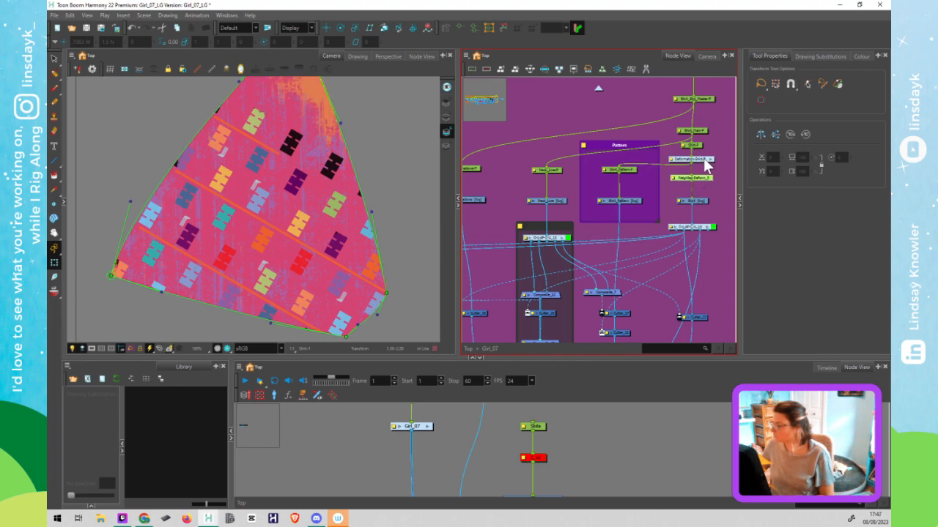
Rearrange the shirt's deformation nodes and connect the Weighted Deform node's output to the Shirt_Pattern peg
{"action": "key", "text": "shift+c"}
{"action": "left_click", "coordinate": [704, 178]}
{"action": "left_click", "coordinate": [696, 160]}
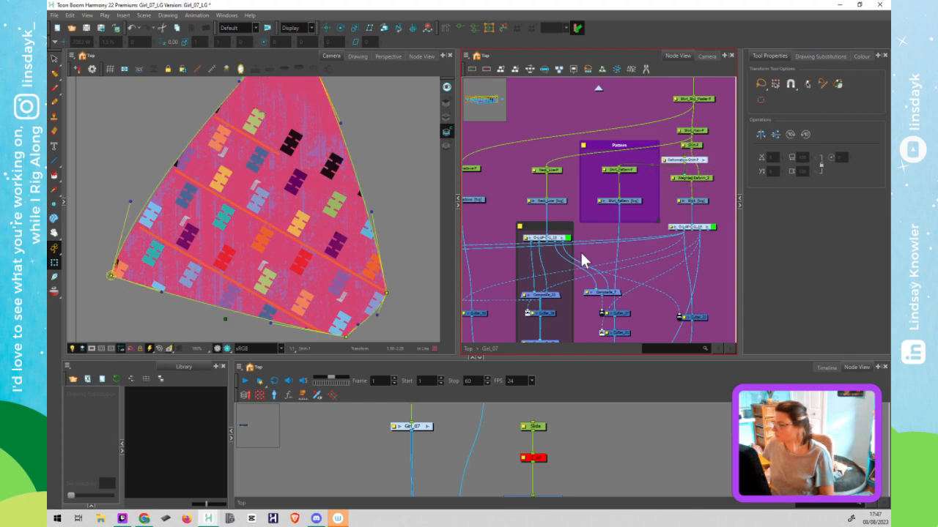
{"action": "left_click_drag", "start_coordinate": [691, 182], "coordinate": [624, 173]}
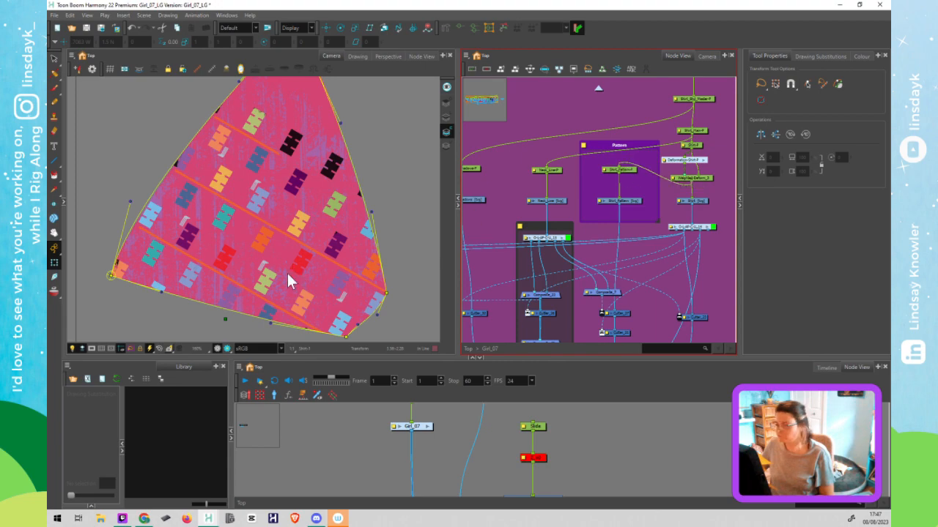
Pull the shirt's curve to test how the shirt and its pattern deform, and undo the change
{"action": "left_click", "coordinate": [271, 322]}
{"action": "left_click_drag", "start_coordinate": [279, 279], "coordinate": [397, 179]}
{"action": "key", "text": "ctrl+z"}
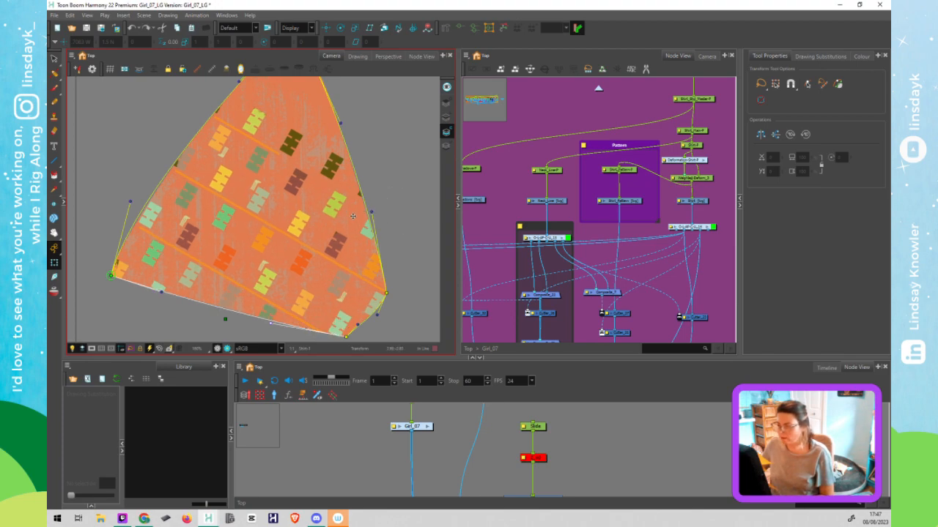
{"action": "left_click_drag", "start_coordinate": [351, 220], "coordinate": [378, 200]}
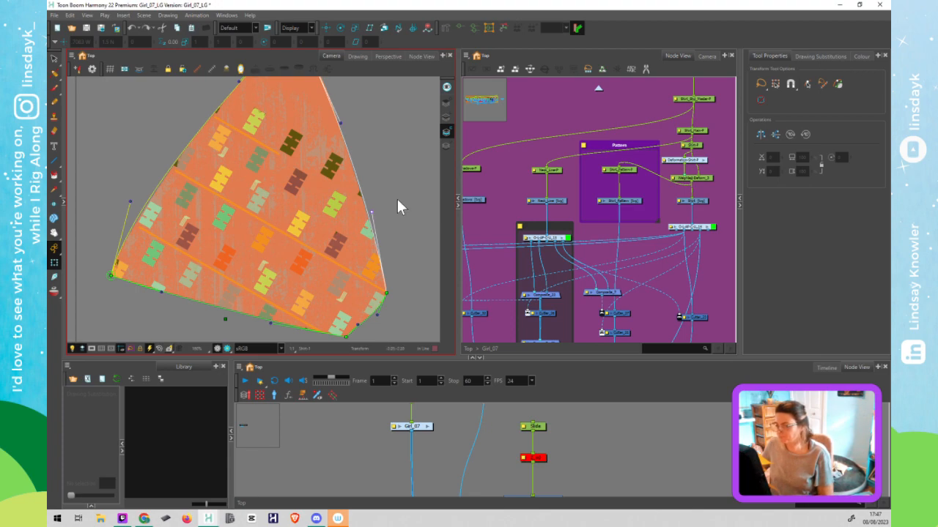
Reset the shirt's peg to return the artwork to the body, and save the scene
{"action": "scroll", "coordinate": [397, 199], "scroll_direction": "down", "scroll_amount": 2}
{"action": "left_click", "coordinate": [697, 171]}
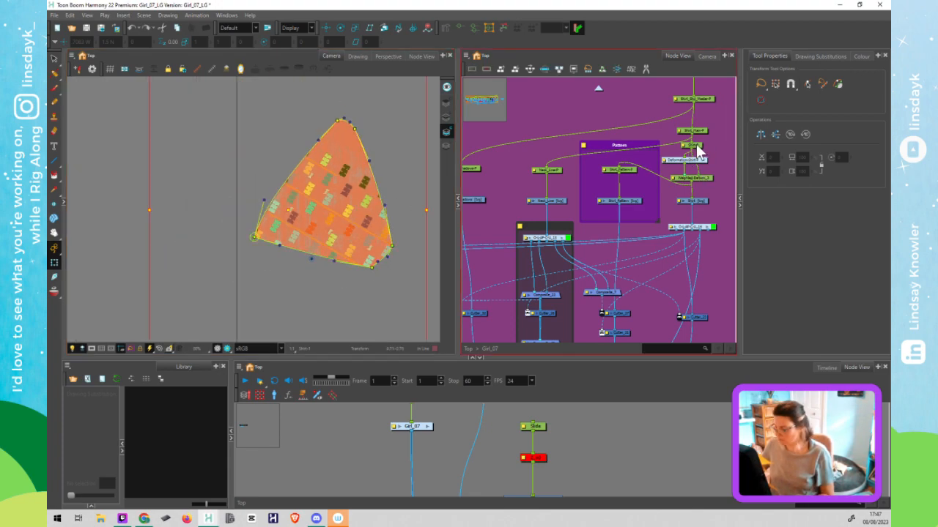
{"action": "left_click", "coordinate": [697, 146]}
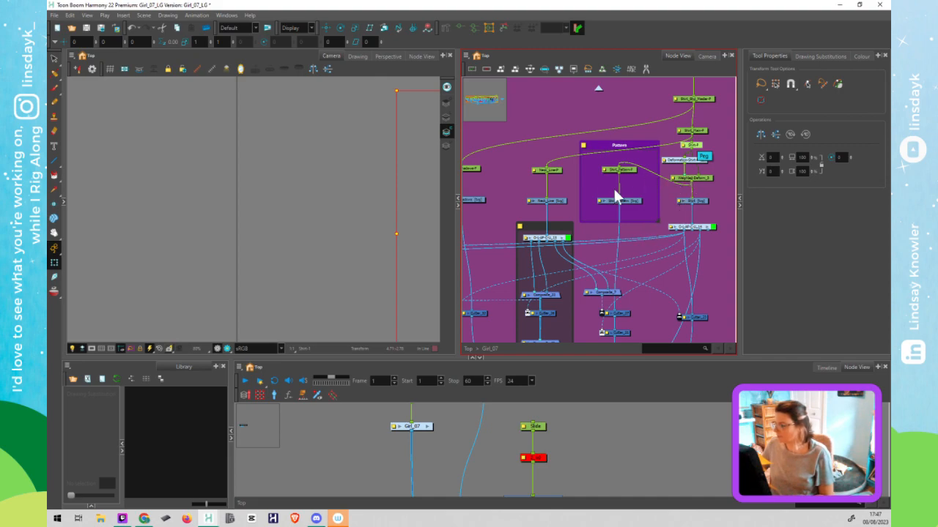
{"action": "scroll", "coordinate": [615, 196], "scroll_direction": "down", "scroll_amount": 2}
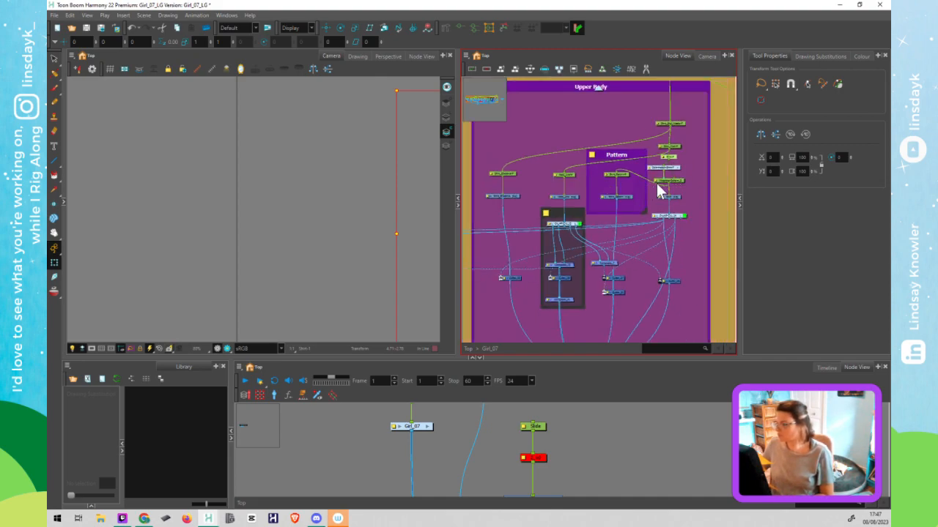
{"action": "left_click", "coordinate": [623, 173]}
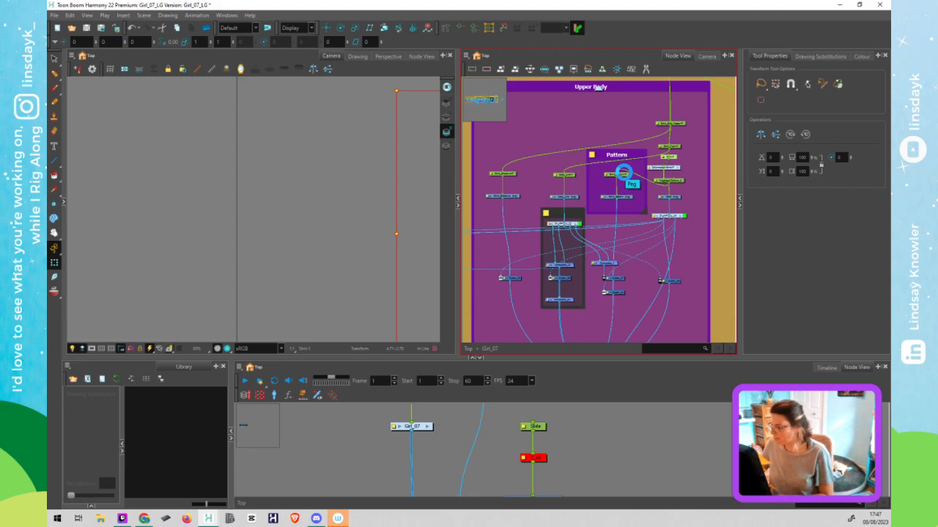
{"action": "left_click", "coordinate": [597, 197]}
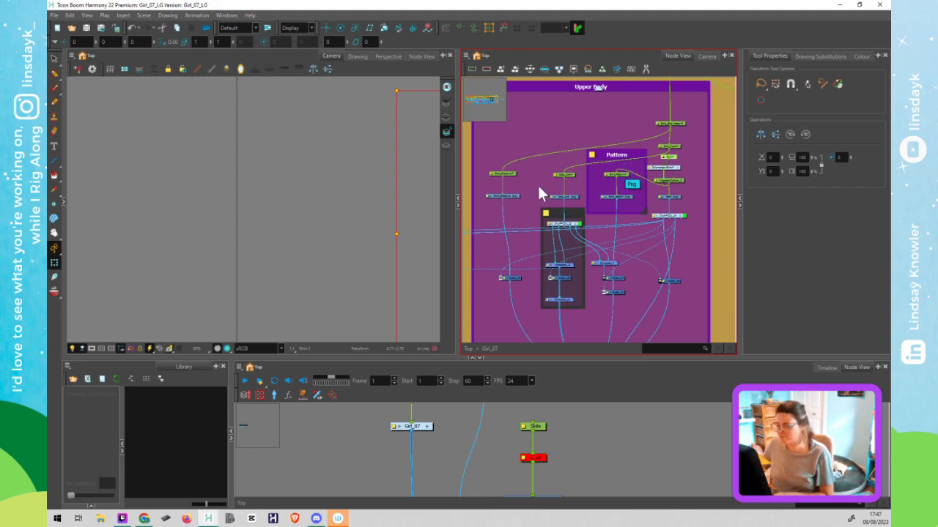
Locate the HeadBand group in the node network and bring the character back into the camera view
{"action": "scroll", "coordinate": [554, 194], "scroll_direction": "left", "scroll_amount": 3}
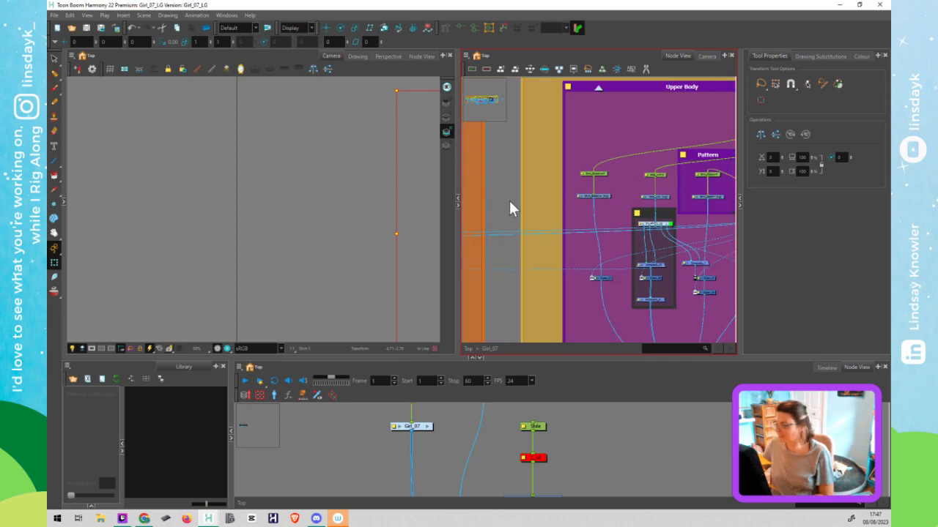
{"action": "scroll", "coordinate": [508, 200], "scroll_direction": "down", "scroll_amount": 2}
{"action": "left_click_drag", "start_coordinate": [484, 204], "coordinate": [708, 213]}
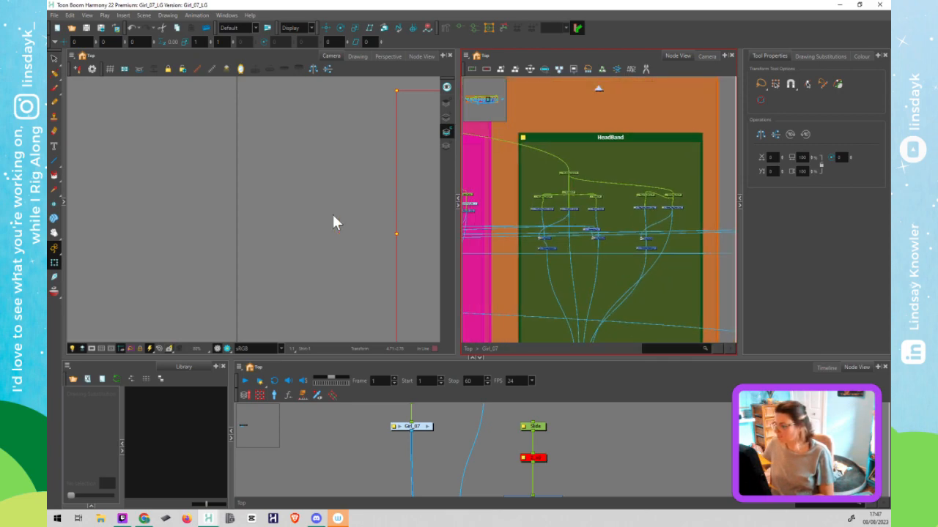
{"action": "left_click_drag", "start_coordinate": [333, 220], "coordinate": [160, 234]}
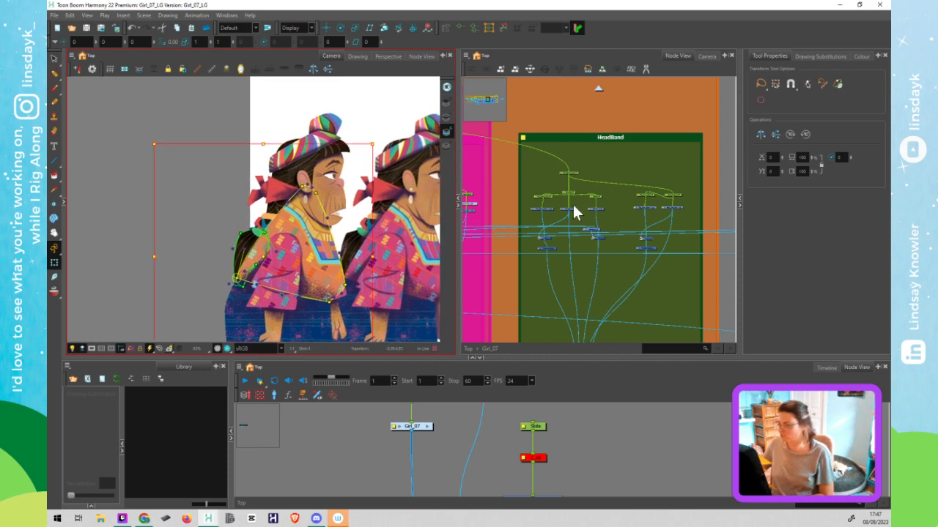
Move the Hair_Band-P peg up to just below Hair_Band_Master-P, leaving room above the Hair_Band drawing
{"action": "scroll", "coordinate": [572, 201], "scroll_direction": "up", "scroll_amount": 5}
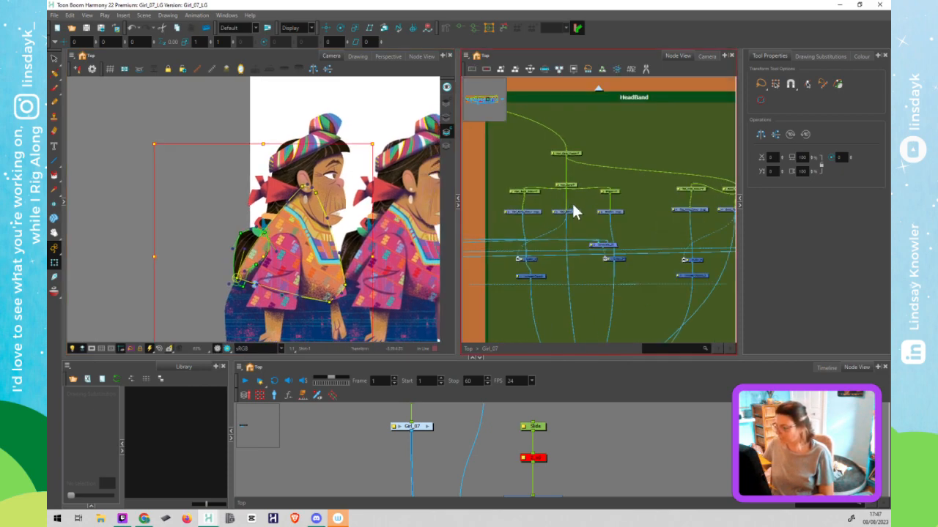
{"action": "left_click", "coordinate": [566, 221]}
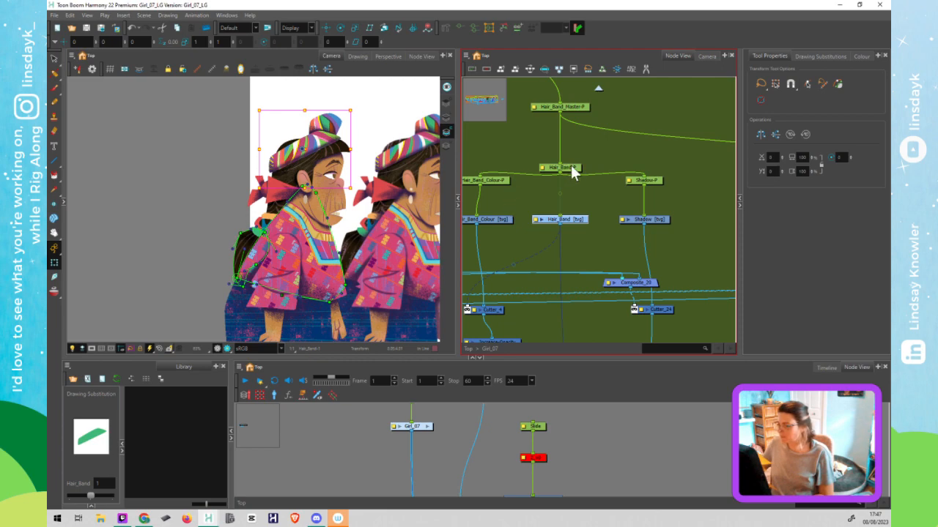
{"action": "left_click_drag", "start_coordinate": [572, 165], "coordinate": [573, 139]}
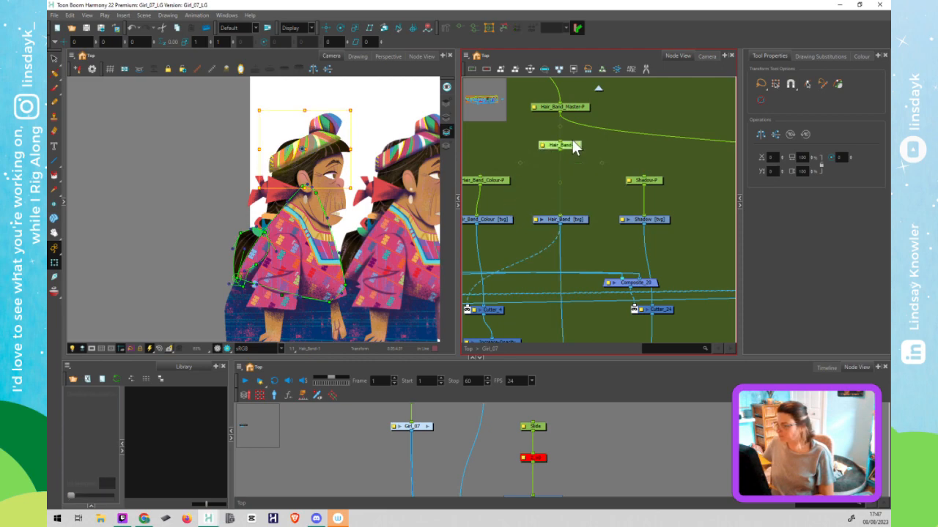
Try rigging the Hair_Band drawing with a curve deformer running through the middle of the headband
{"action": "left_click", "coordinate": [575, 221]}
{"action": "scroll", "coordinate": [314, 153], "scroll_direction": "up", "scroll_amount": 3}
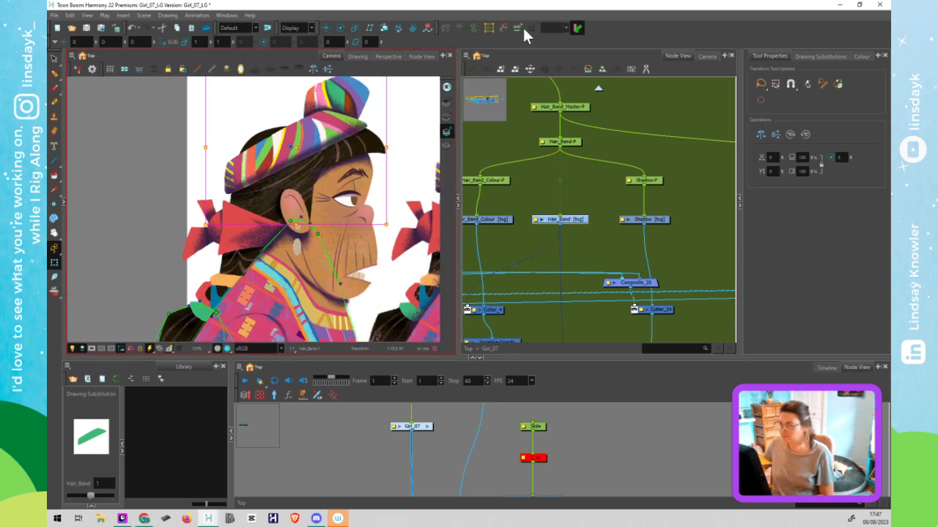
{"action": "left_click", "coordinate": [445, 26]}
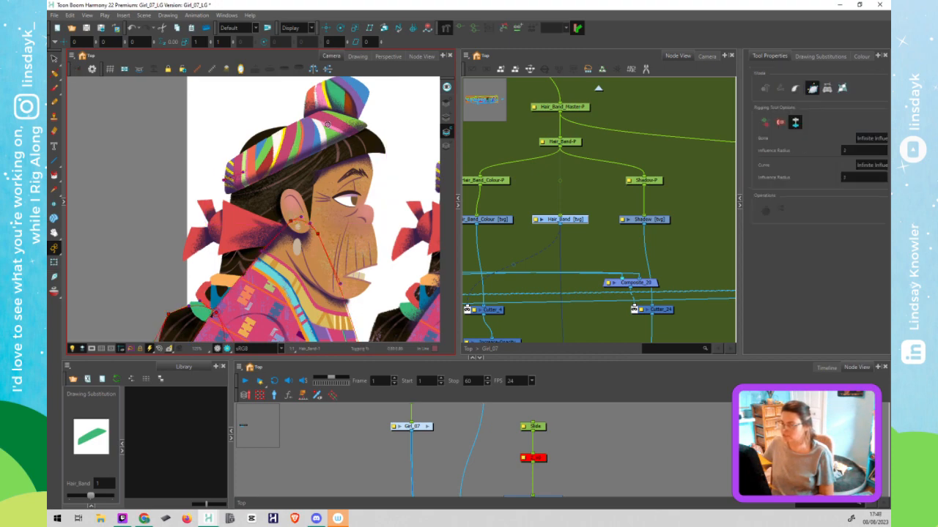
{"action": "left_click_drag", "start_coordinate": [318, 127], "coordinate": [319, 130]}
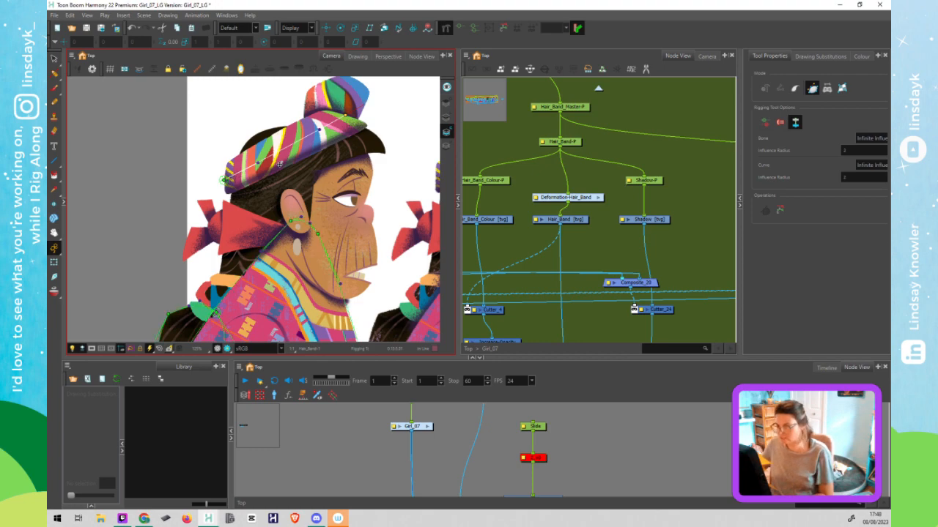
{"action": "key", "text": "shift+t"}
Link the headband's deformation to the Hair_Band_Colour-P and Shadow-P pegs, test and undo the pull, and delete the deformation group
{"action": "left_click_drag", "start_coordinate": [567, 200], "coordinate": [482, 177]}
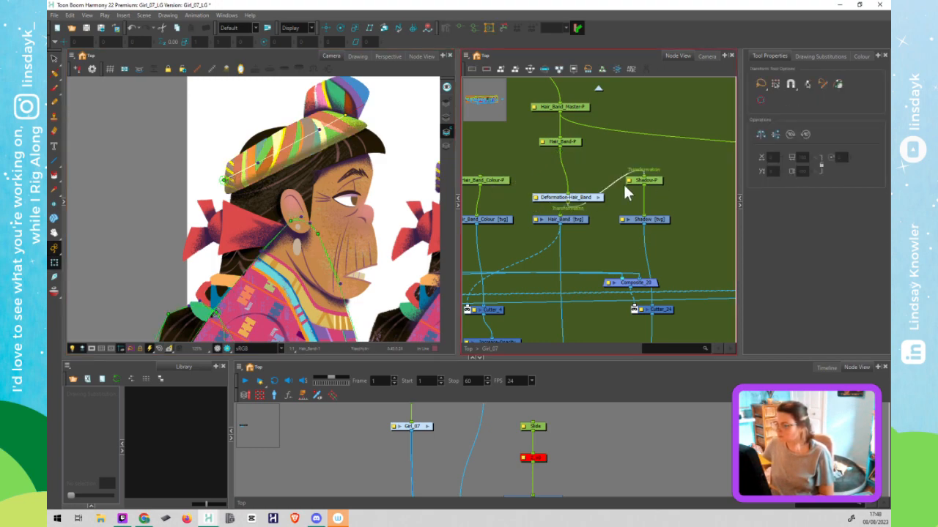
{"action": "left_click_drag", "start_coordinate": [346, 115], "coordinate": [315, 135]}
{"action": "key", "text": "ctrl+z"}
{"action": "key", "text": "ctrl+z"}
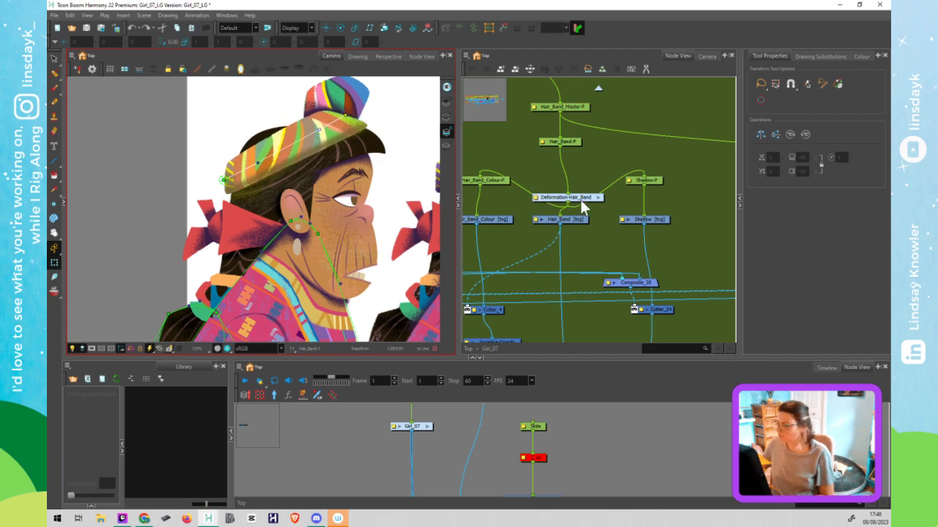
{"action": "left_click", "coordinate": [580, 198]}
{"action": "key", "text": "Delete"}
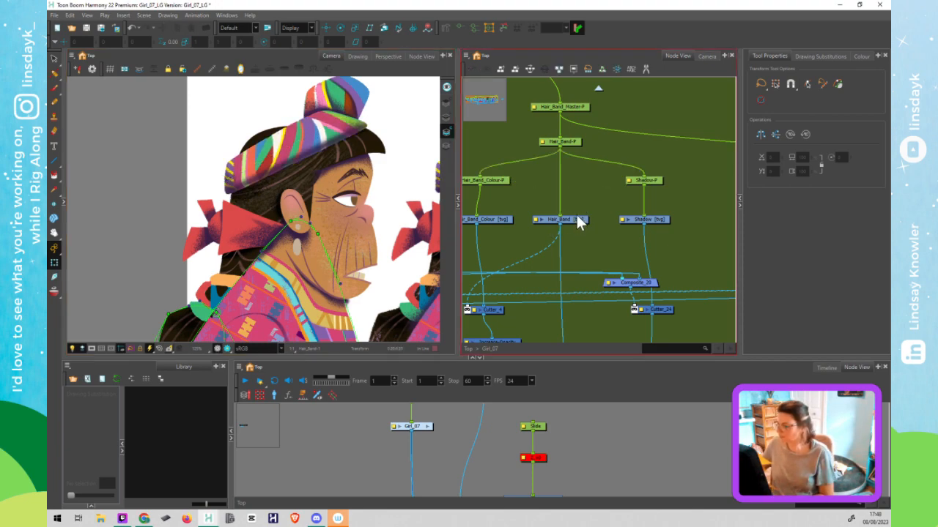
Create a curve deformer around the Hair_Band drawing, placing its points along the headband's outline
{"action": "left_click", "coordinate": [575, 216]}
{"action": "left_click", "coordinate": [445, 28]}
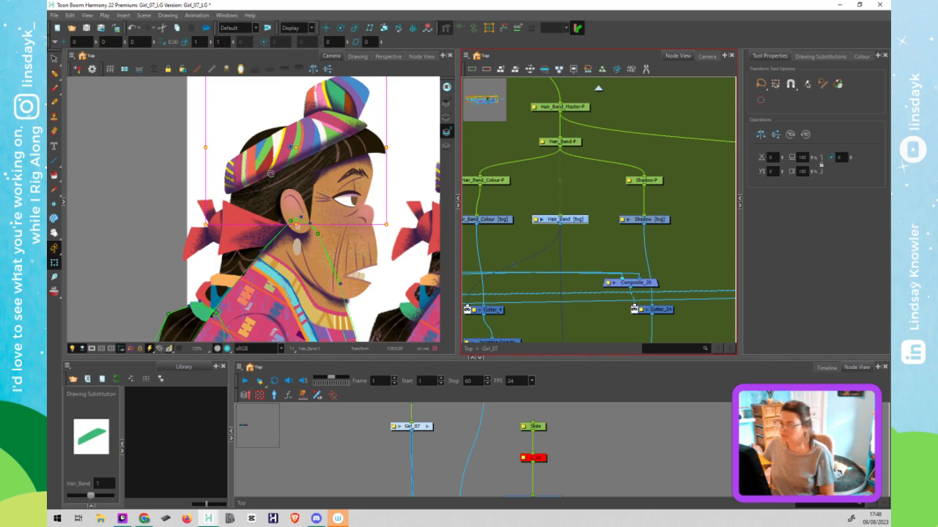
{"action": "left_click", "coordinate": [226, 162]}
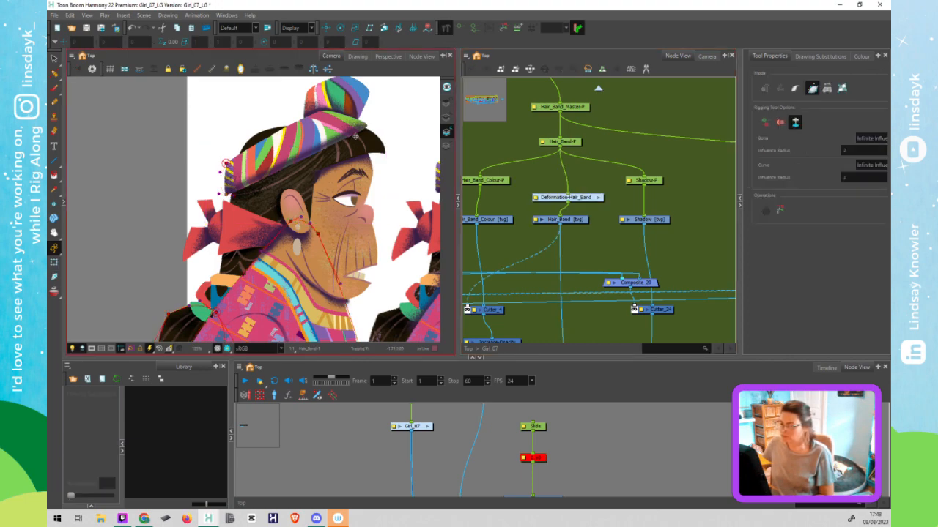
{"action": "left_click_drag", "start_coordinate": [375, 116], "coordinate": [325, 109]}
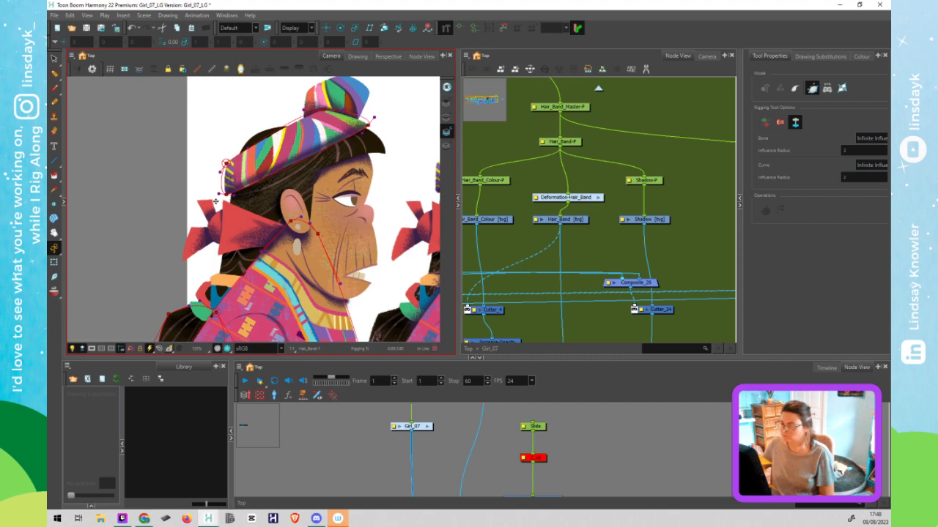
Adjust the curve handles at the back end and along the lower edge to fit the headband's outline
{"action": "scroll", "coordinate": [233, 177], "scroll_direction": "up", "scroll_amount": 4}
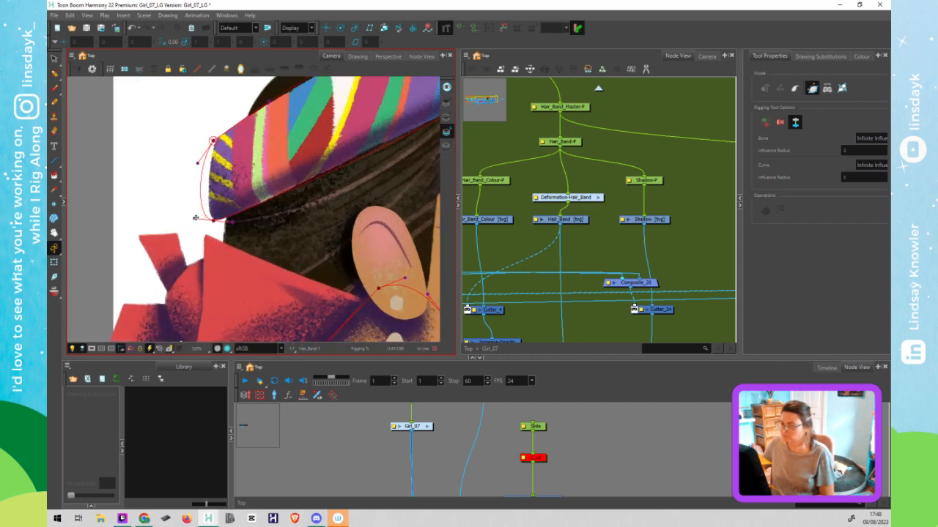
{"action": "left_click", "coordinate": [200, 210]}
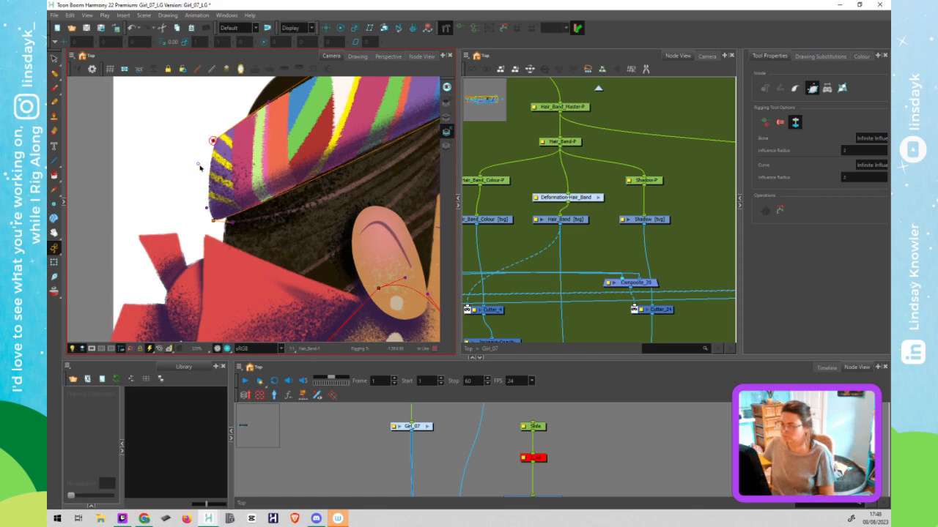
{"action": "left_click_drag", "start_coordinate": [209, 169], "coordinate": [206, 169]}
{"action": "left_click_drag", "start_coordinate": [306, 206], "coordinate": [320, 185]}
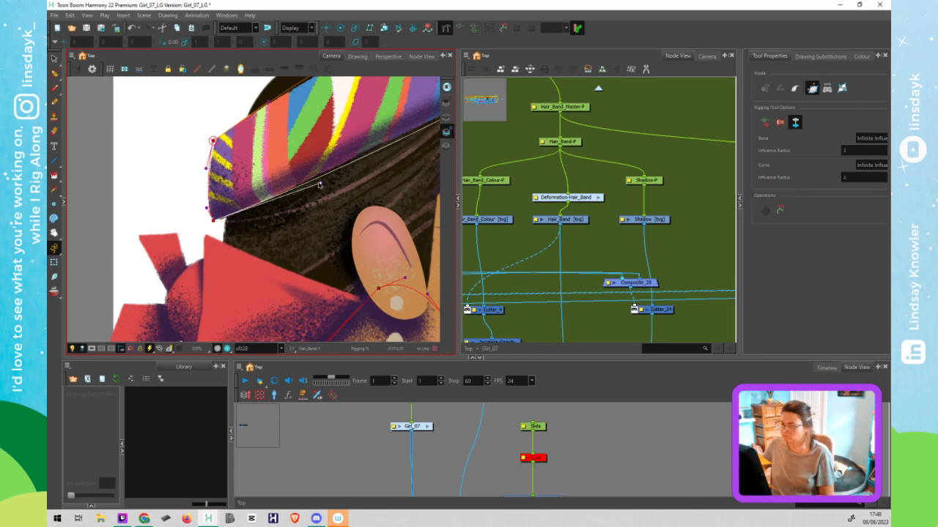
Fit the curve handles to the headband's upper edge and front tip, and save the scene
{"action": "scroll", "coordinate": [319, 185], "scroll_direction": "down", "scroll_amount": 2}
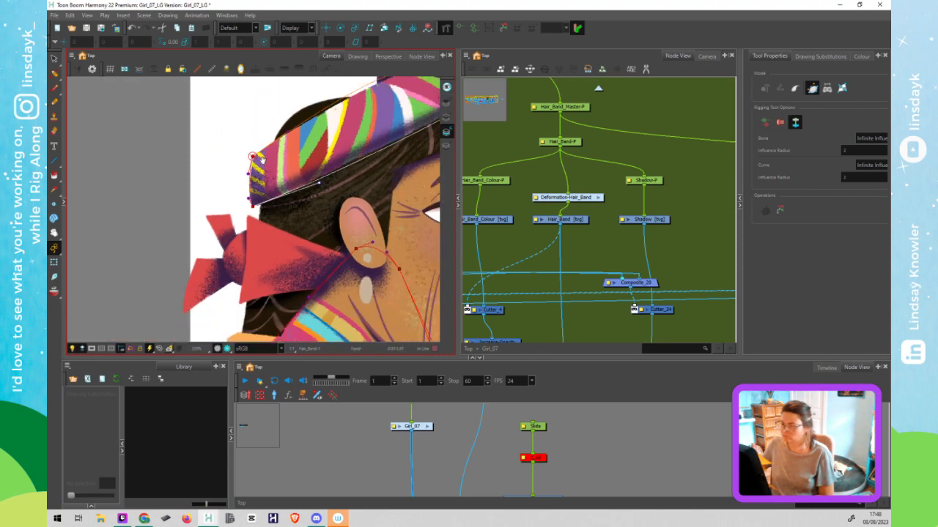
{"action": "left_click_drag", "start_coordinate": [261, 159], "coordinate": [149, 208]}
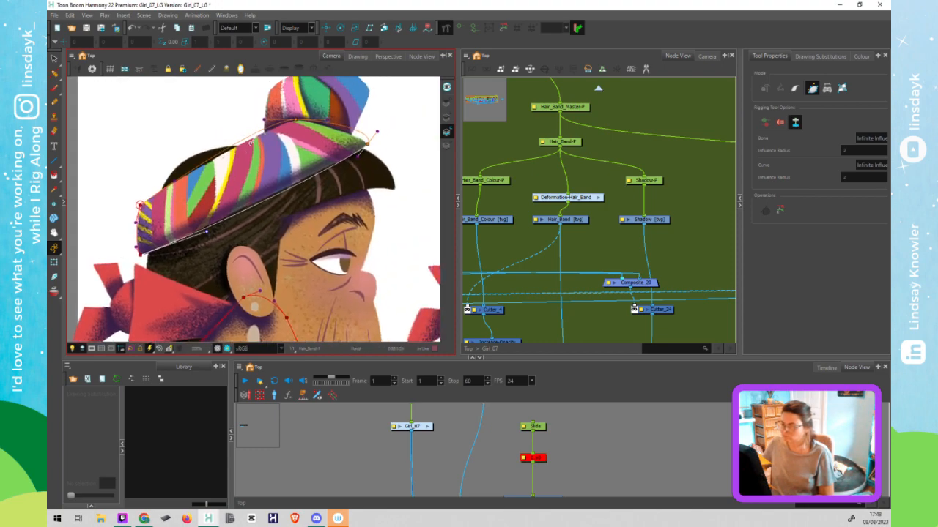
{"action": "left_click_drag", "start_coordinate": [251, 135], "coordinate": [251, 137]}
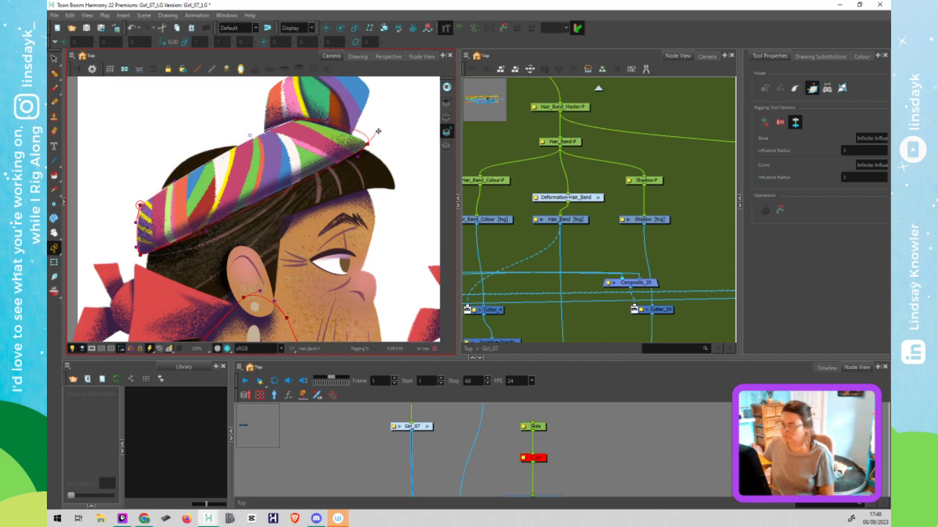
{"action": "left_click_drag", "start_coordinate": [378, 132], "coordinate": [356, 135]}
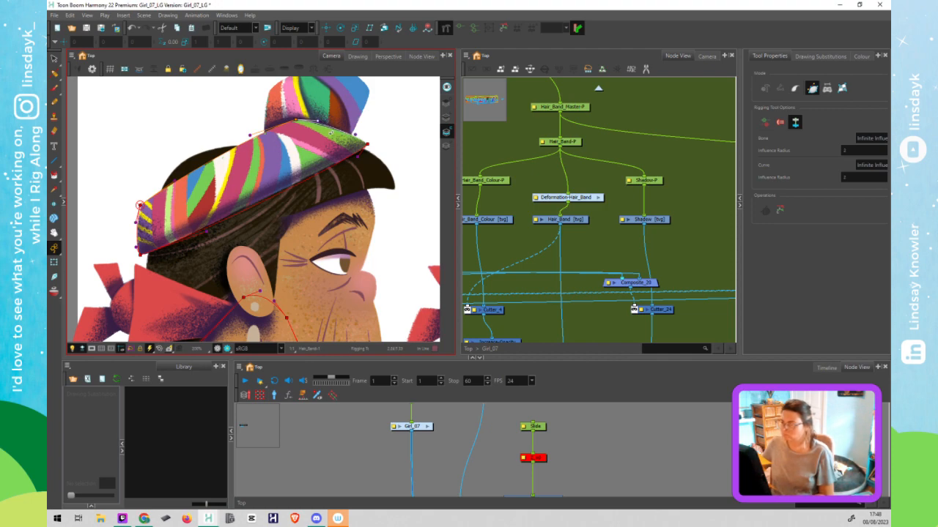
{"action": "left_click_drag", "start_coordinate": [346, 168], "coordinate": [337, 166]}
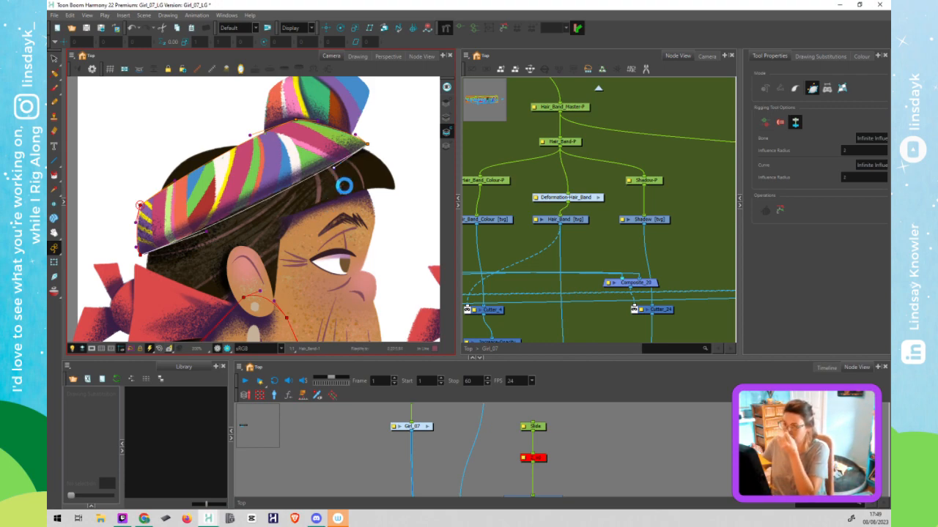
{"action": "key", "text": "shift+t"}
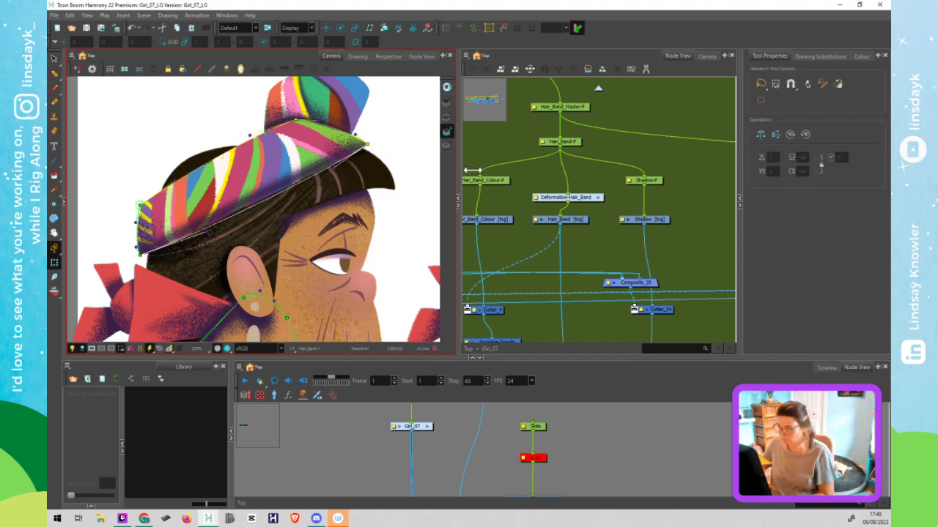
Align the Deformation-Hair_Band group with the pegs and insert a Weighted Deform node between it and the Hair_Band drawing
{"action": "left_click", "coordinate": [579, 198]}
{"action": "left_click_drag", "start_coordinate": [578, 198], "coordinate": [572, 181]}
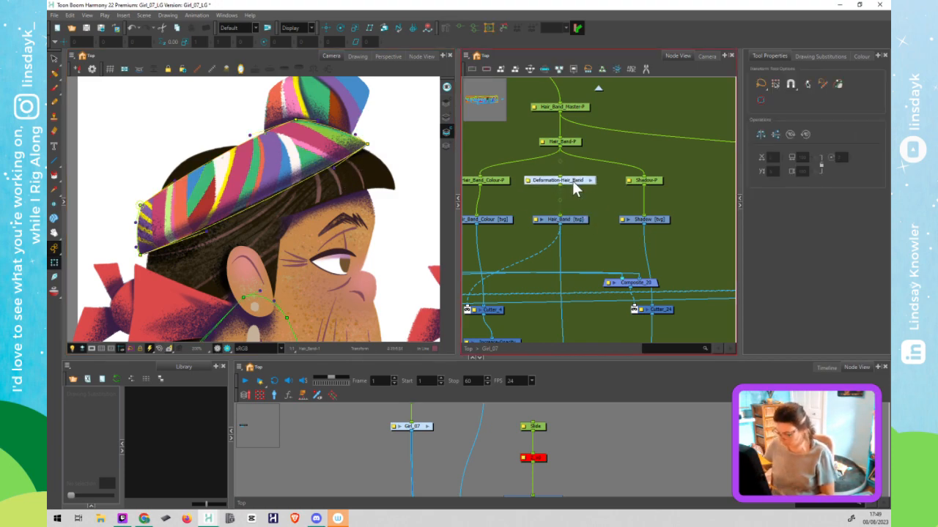
{"action": "key", "text": "Tab"}
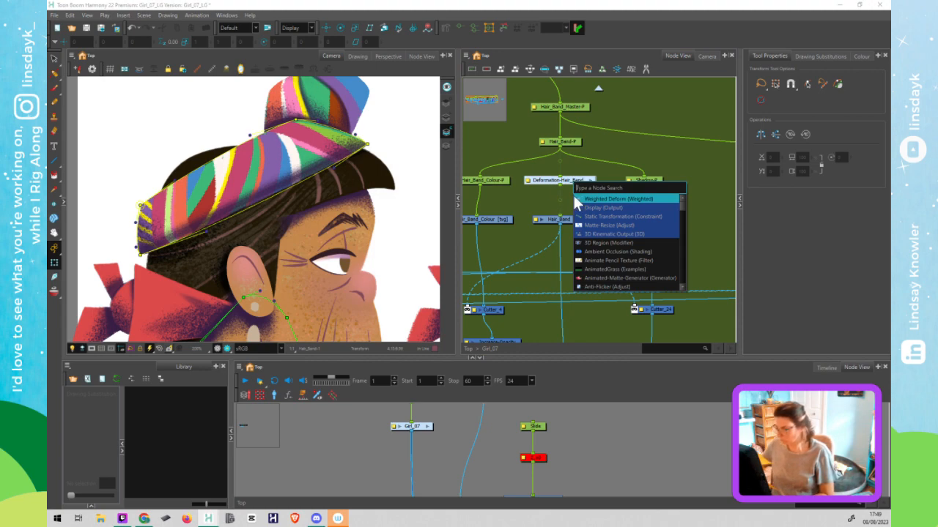
{"action": "left_click", "coordinate": [605, 201]}
{"action": "left_click_drag", "start_coordinate": [578, 167], "coordinate": [575, 203]}
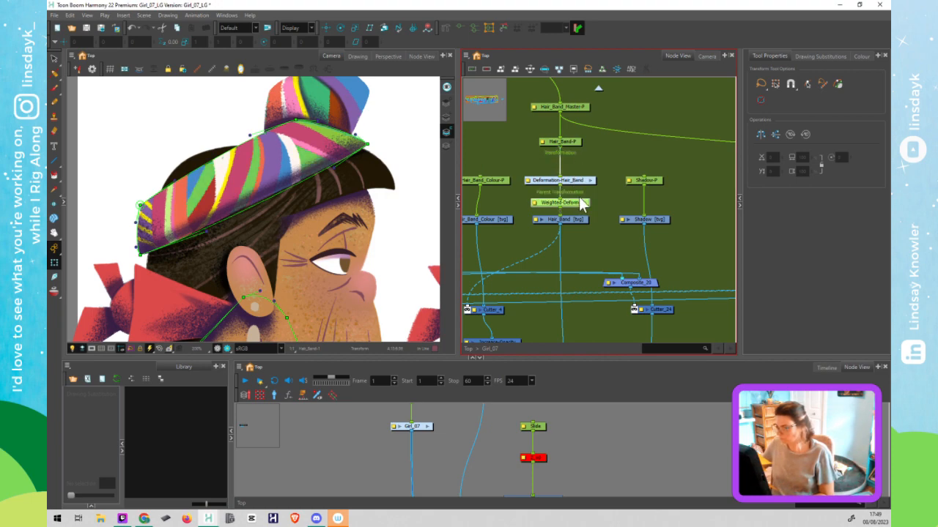
Connect the Weighted Deform node's output to the Hair_Band_Colour-P and Shadow-P pegs
{"action": "left_click_drag", "start_coordinate": [560, 185], "coordinate": [482, 178]}
{"action": "key", "text": "ctrl+z"}
{"action": "left_click_drag", "start_coordinate": [561, 192], "coordinate": [639, 179]}
{"action": "left_click", "coordinate": [621, 201]}
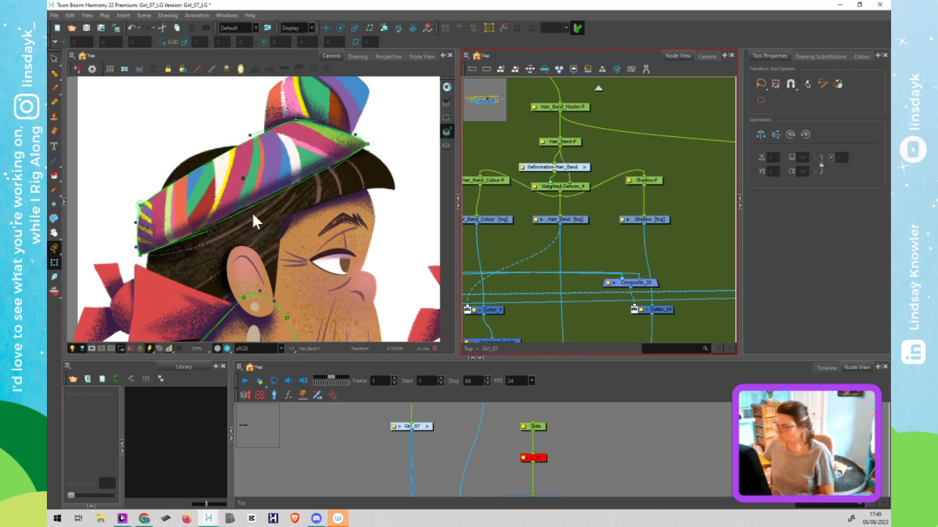
Pull the headband's curve and shift its colour pattern to test the deformation, undoing both changes
{"action": "left_click_drag", "start_coordinate": [339, 174], "coordinate": [291, 118]}
{"action": "key", "text": "ctrl+z"}
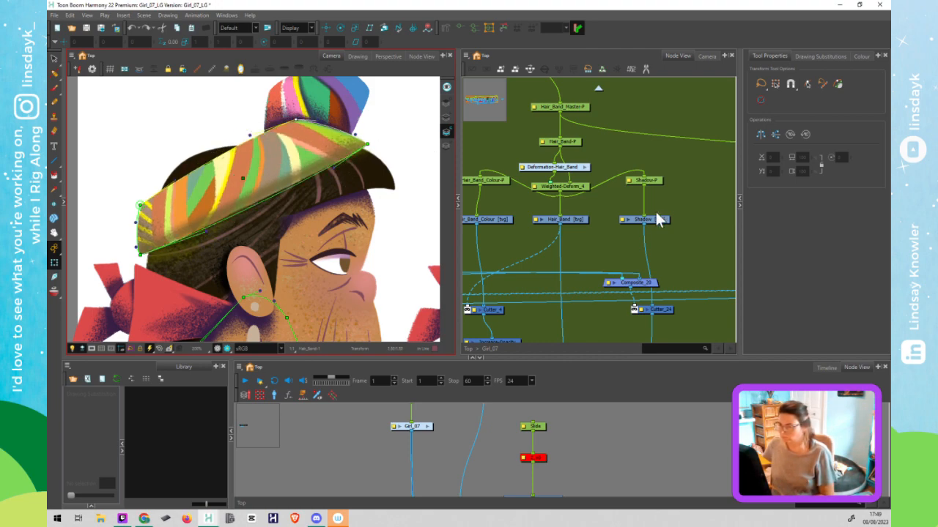
{"action": "left_click", "coordinate": [257, 178]}
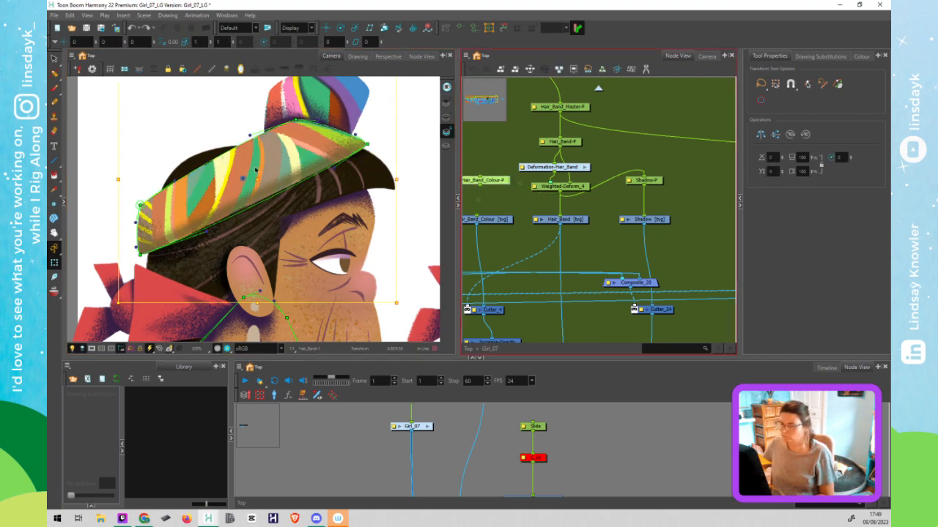
{"action": "left_click_drag", "start_coordinate": [269, 172], "coordinate": [257, 203]}
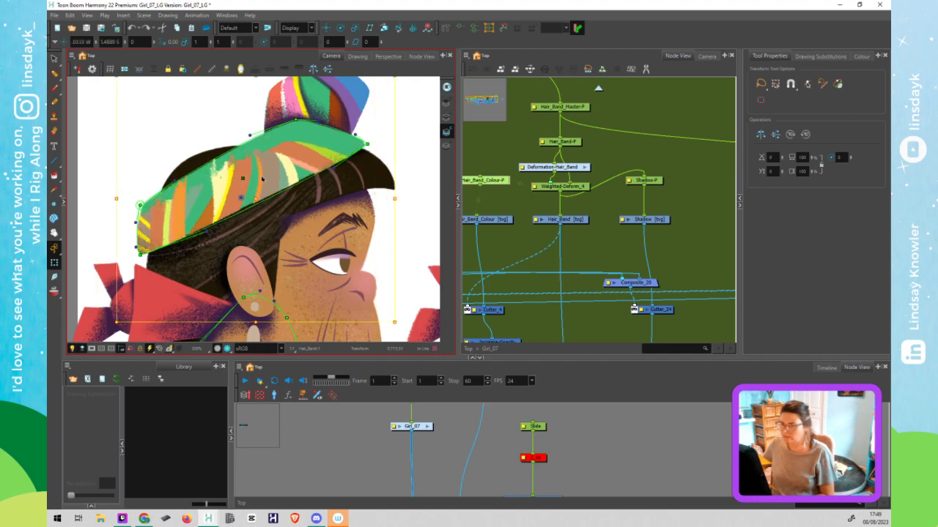
{"action": "key", "text": "ctrl+z"}
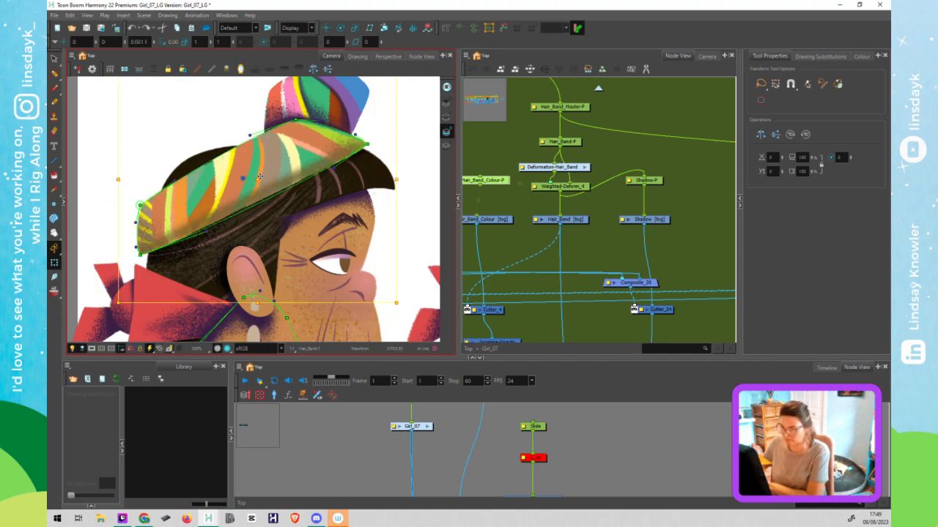
{"action": "key", "text": "ctrl+z"}
{"action": "key", "text": "ctrl+shift+z"}
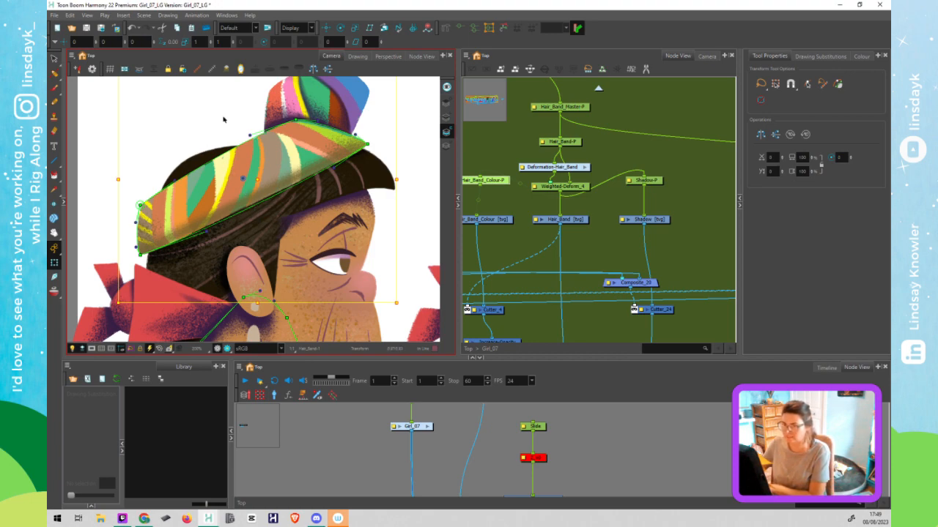
Clear the node selection and save the scene
{"action": "left_click", "coordinate": [606, 170]}
{"action": "left_click", "coordinate": [611, 208]}
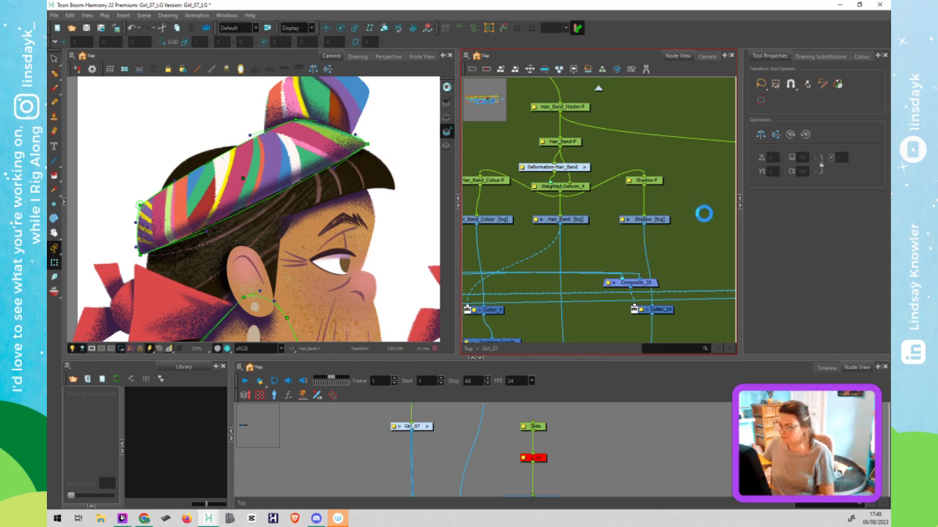
Move the Band_Top_Knot-P peg up to leave room above the Band_Top_Knot drawing
{"action": "scroll", "coordinate": [701, 208], "scroll_direction": "down", "scroll_amount": 1}
{"action": "scroll", "coordinate": [673, 198], "scroll_direction": "right", "scroll_amount": 5}
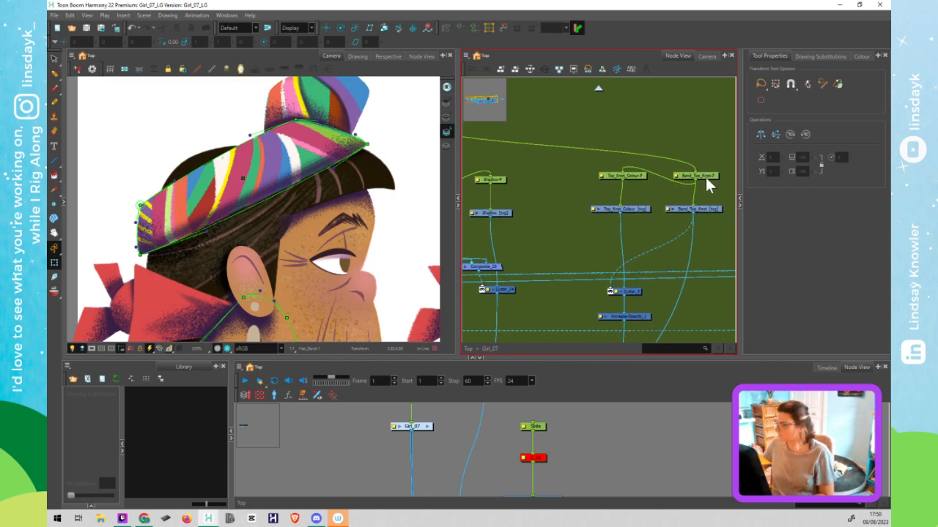
{"action": "left_click", "coordinate": [708, 177]}
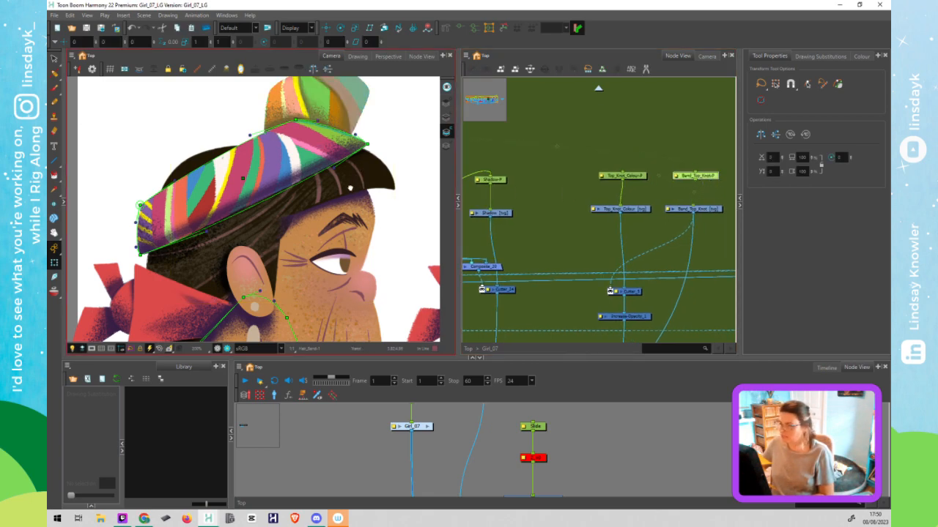
{"action": "left_click_drag", "start_coordinate": [360, 163], "coordinate": [349, 186]}
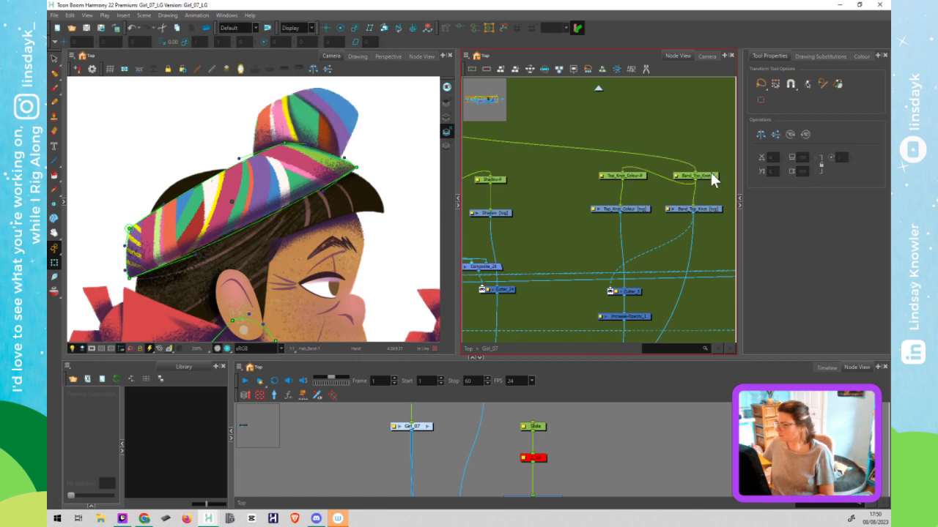
{"action": "left_click_drag", "start_coordinate": [711, 173], "coordinate": [714, 143]}
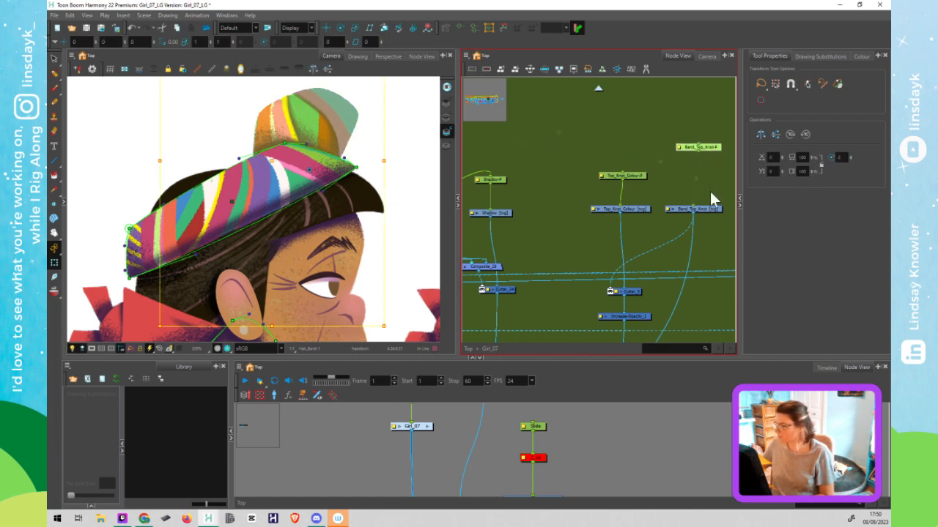
Select the Band_Top_Knot drawing's parent peg and move the whole top knot off the headband into the empty space beside the head
{"action": "left_click", "coordinate": [702, 211]}
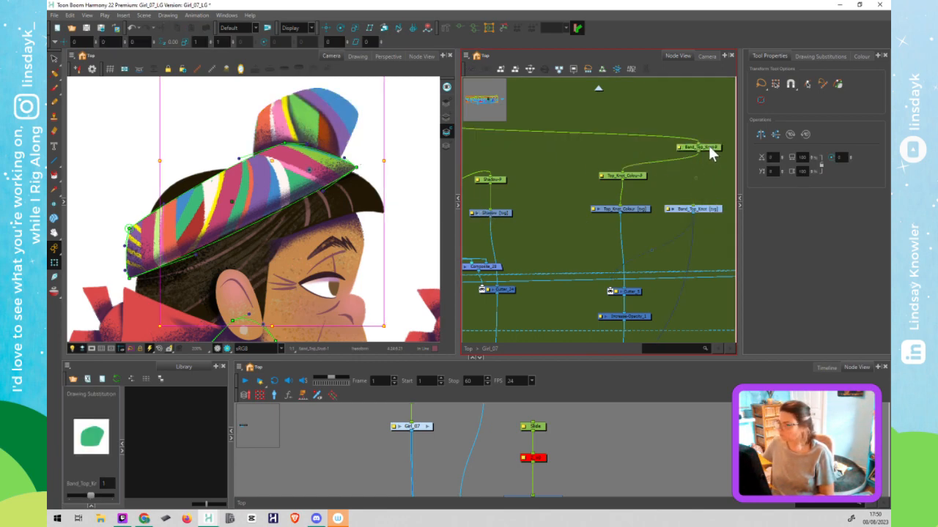
{"action": "left_click", "coordinate": [357, 147]}
{"action": "key", "text": "b"}
{"action": "left_click_drag", "start_coordinate": [316, 125], "coordinate": [336, 163]}
{"action": "key", "text": "space"}
{"action": "scroll", "coordinate": [336, 163], "scroll_direction": "down", "scroll_amount": 2}
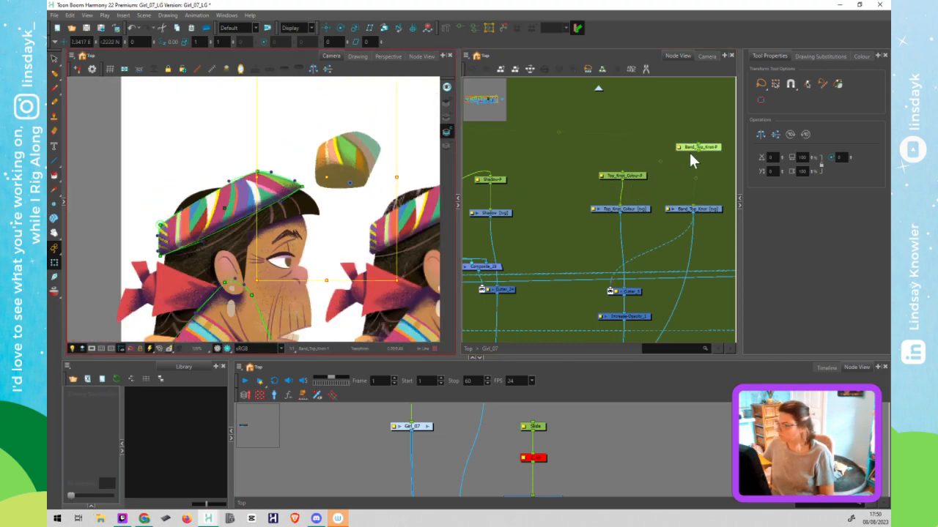
Cut away the stray colour art below the top knot on the Top_Knot_Colour drawing with the Cutter tool
{"action": "left_click", "coordinate": [641, 207]}
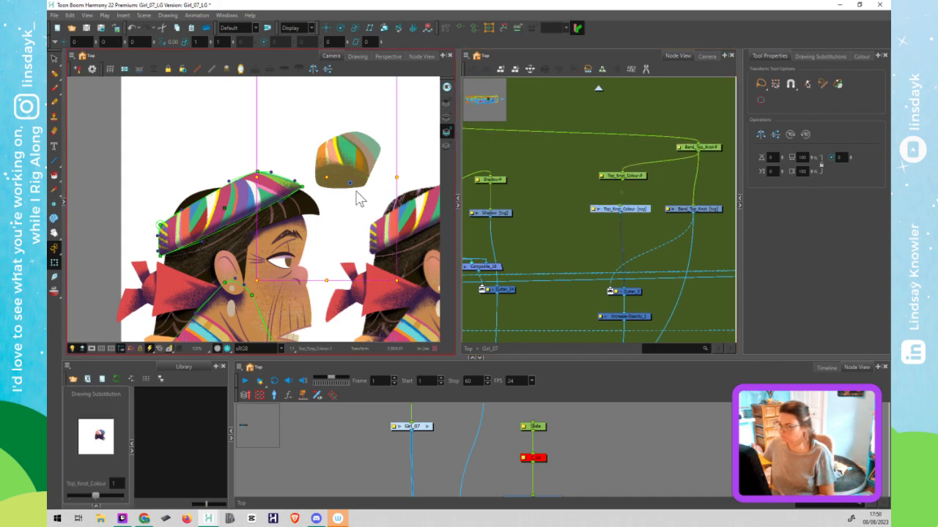
{"action": "key", "text": "alt+s"}
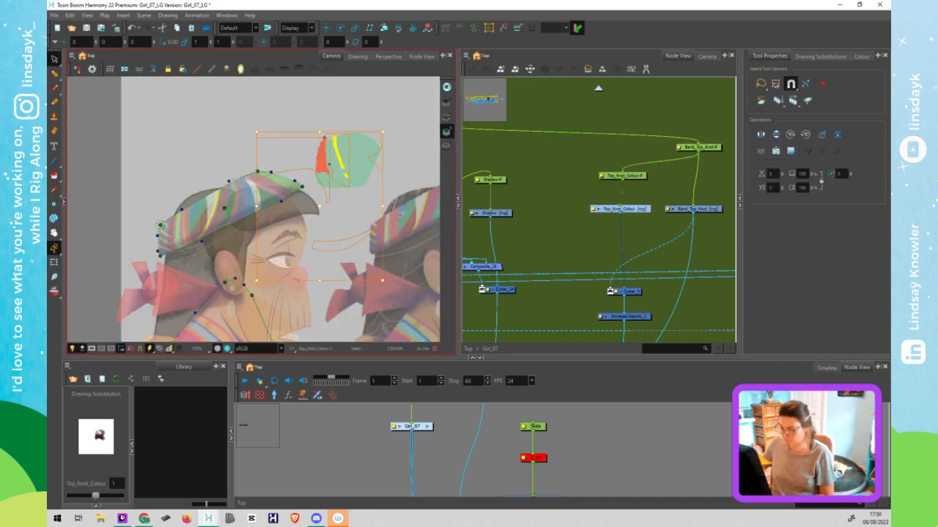
{"action": "key", "text": "alt+t"}
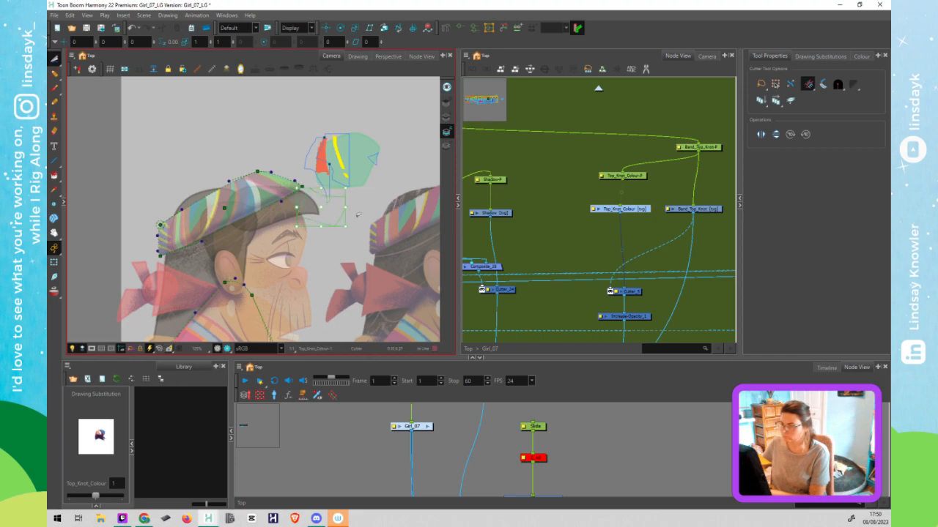
{"action": "key", "text": "shift+2"}
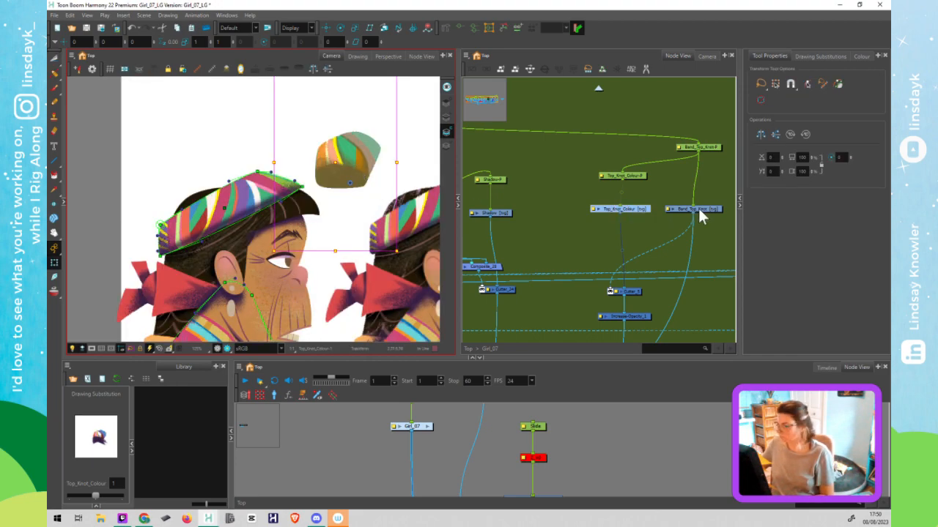
Check the Band_Top_Knot drawing's art layers, and cut away the Top_Knot_Colour drawing's stray overlay art around the knot
{"action": "left_click", "coordinate": [355, 213]}
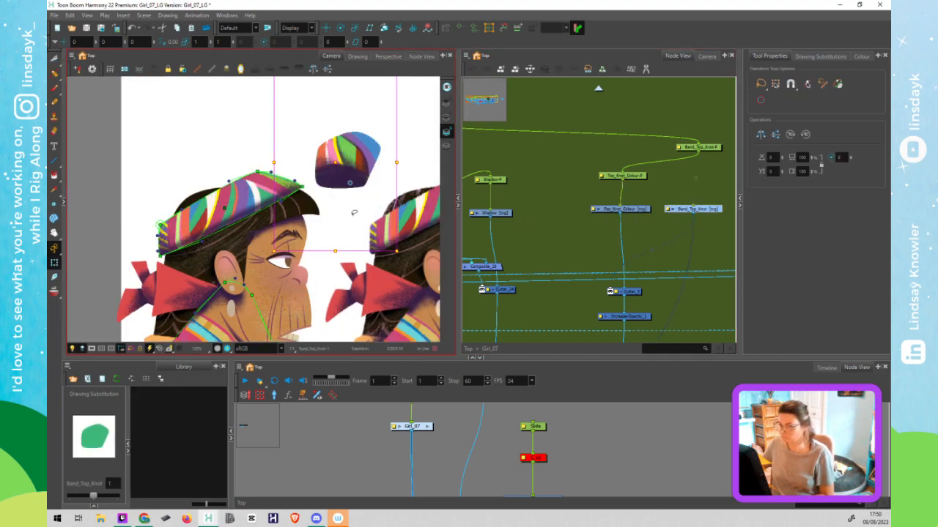
{"action": "key", "text": "alt+s"}
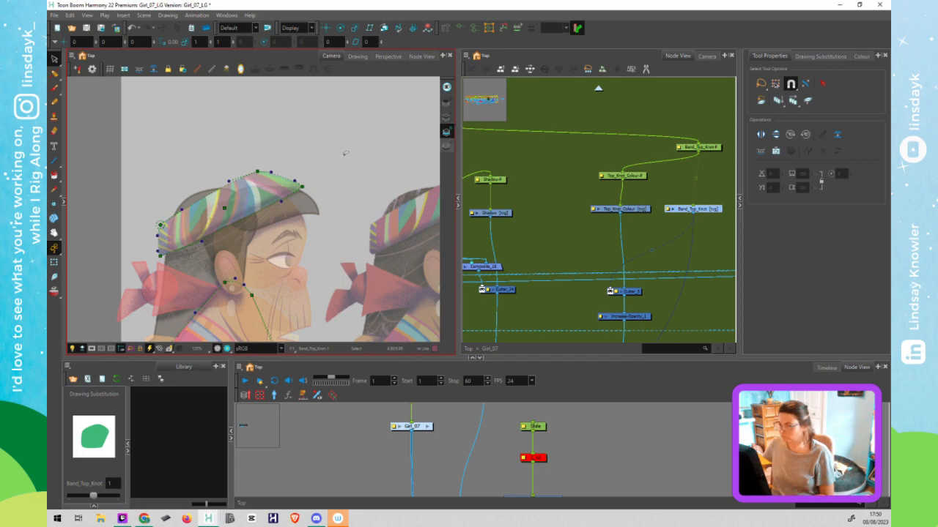
{"action": "left_click", "coordinate": [447, 117]}
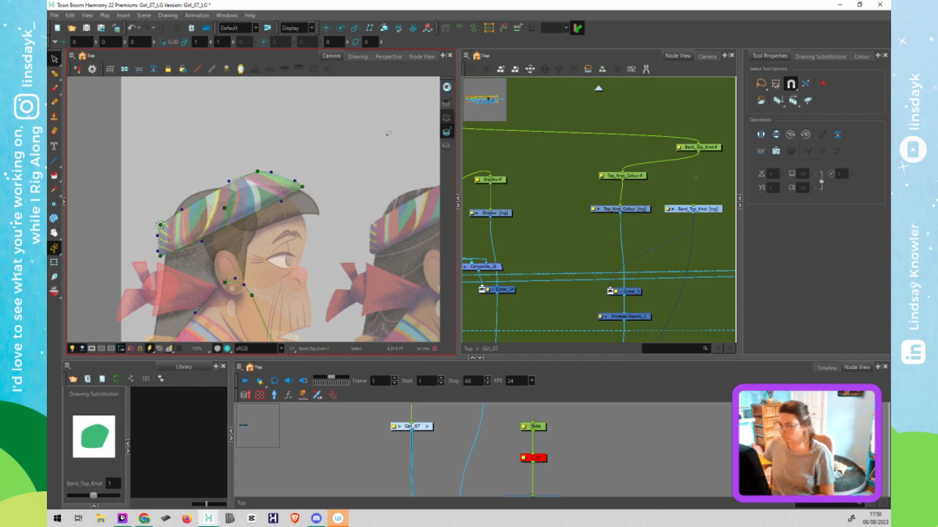
{"action": "left_click", "coordinate": [447, 103]}
{"action": "left_click", "coordinate": [631, 207]}
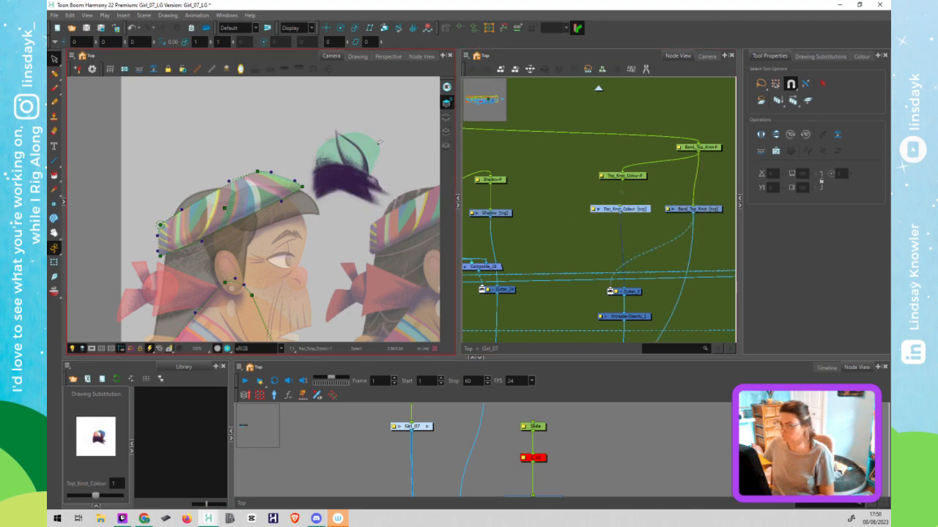
{"action": "left_click", "coordinate": [382, 142]}
{"action": "scroll", "coordinate": [382, 142], "scroll_direction": "down", "scroll_amount": 2}
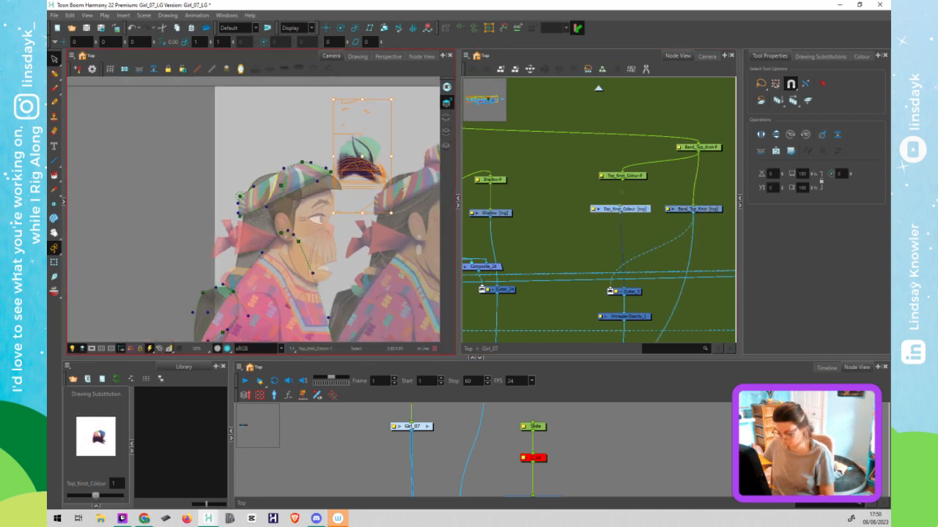
{"action": "key", "text": "alt+t"}
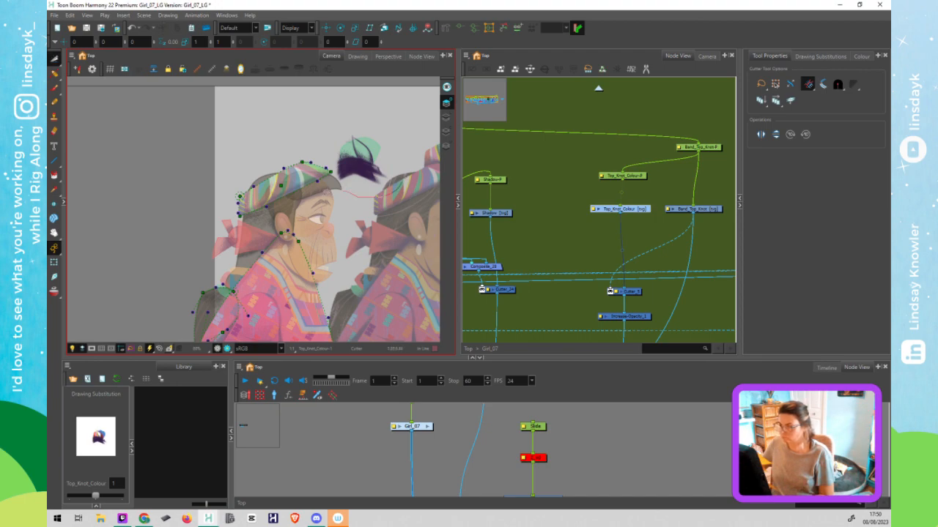
{"action": "left_click_drag", "start_coordinate": [438, 232], "coordinate": [411, 178]}
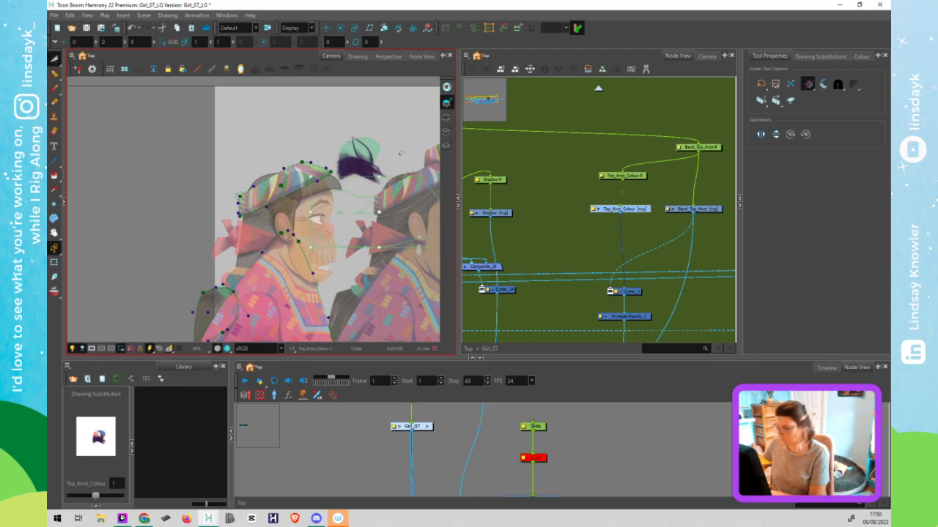
{"action": "mouse_move", "coordinate": [393, 126]}
{"action": "left_mouse_down"}
{"action": "mouse_move", "coordinate": [302, 108]}
{"action": "mouse_move", "coordinate": [357, 75]}
{"action": "mouse_move", "coordinate": [414, 107]}
{"action": "left_mouse_up"}
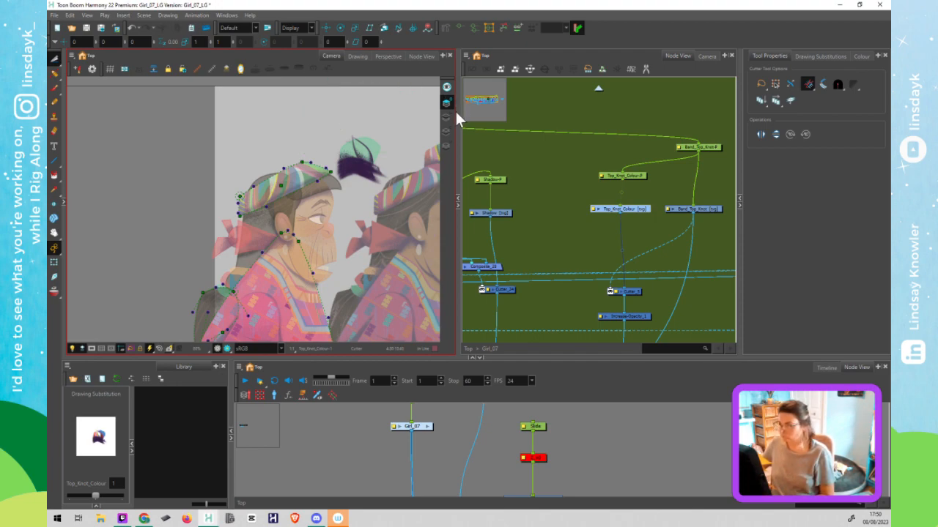
Check the Top_Knot_Colour drawing's line and colour art, and cut away the stray underlay art surrounding the knot
{"action": "left_click", "coordinate": [445, 117]}
{"action": "key", "text": "alt+s"}
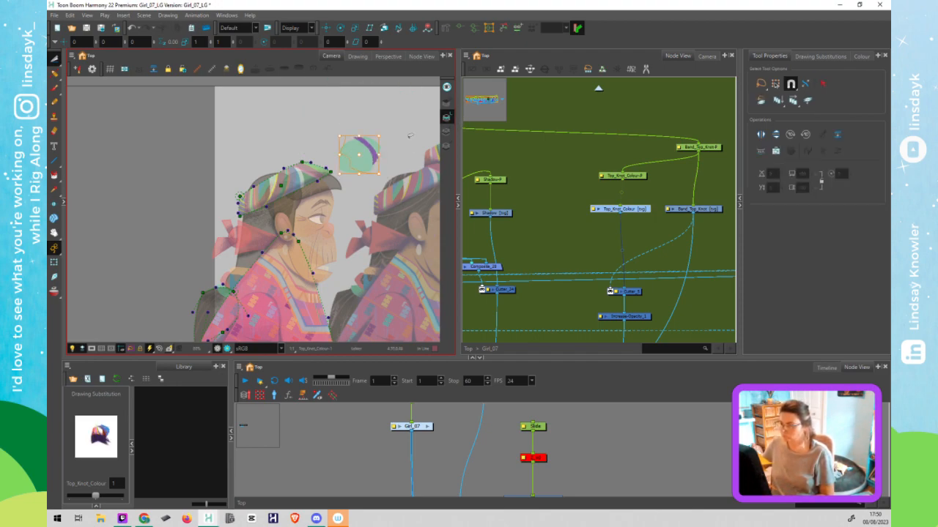
{"action": "left_click", "coordinate": [445, 132]}
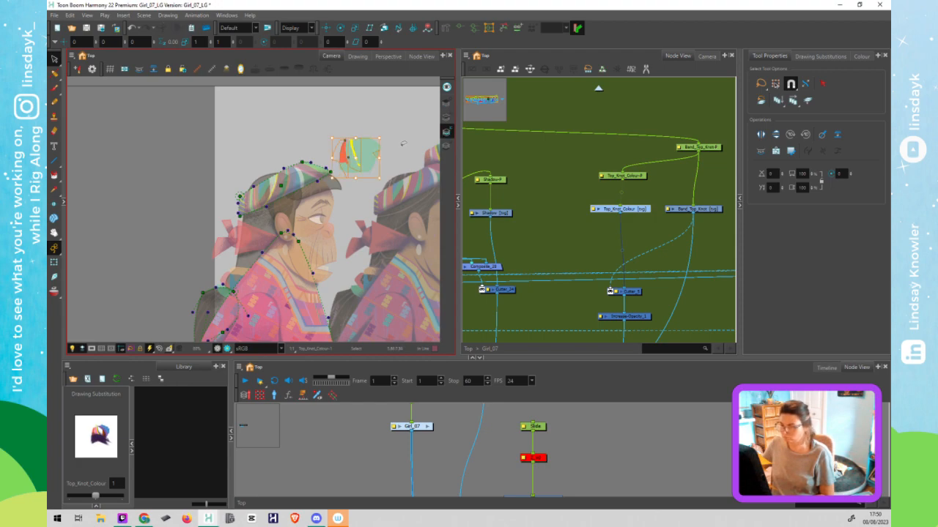
{"action": "left_click", "coordinate": [446, 148]}
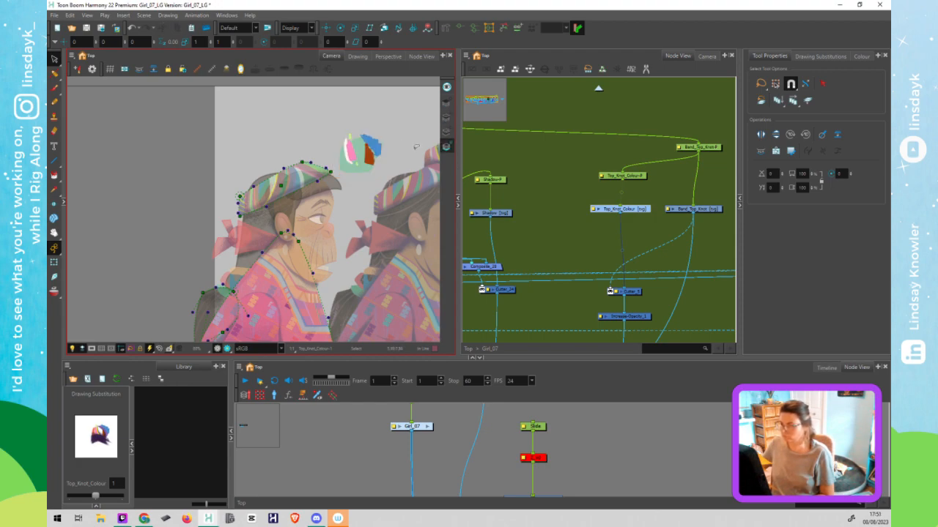
{"action": "key", "text": "alt+t"}
{"action": "left_click_drag", "start_coordinate": [411, 151], "coordinate": [375, 169]}
{"action": "mouse_move", "coordinate": [360, 224]}
{"action": "left_mouse_down"}
{"action": "mouse_move", "coordinate": [414, 169]}
{"action": "mouse_move", "coordinate": [409, 152]}
{"action": "left_mouse_up"}
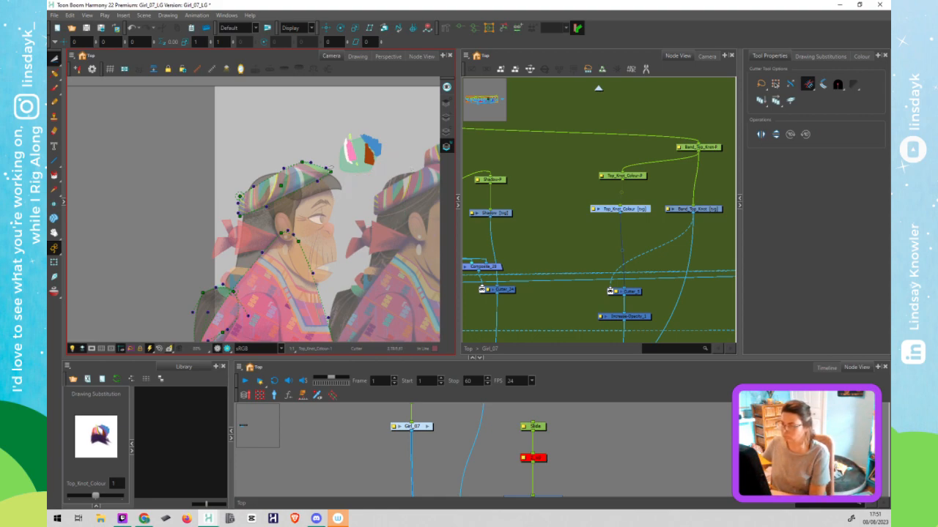
{"action": "mouse_move", "coordinate": [338, 131]}
{"action": "left_mouse_down"}
{"action": "mouse_move", "coordinate": [284, 188]}
{"action": "mouse_move", "coordinate": [290, 202]}
{"action": "left_mouse_up"}
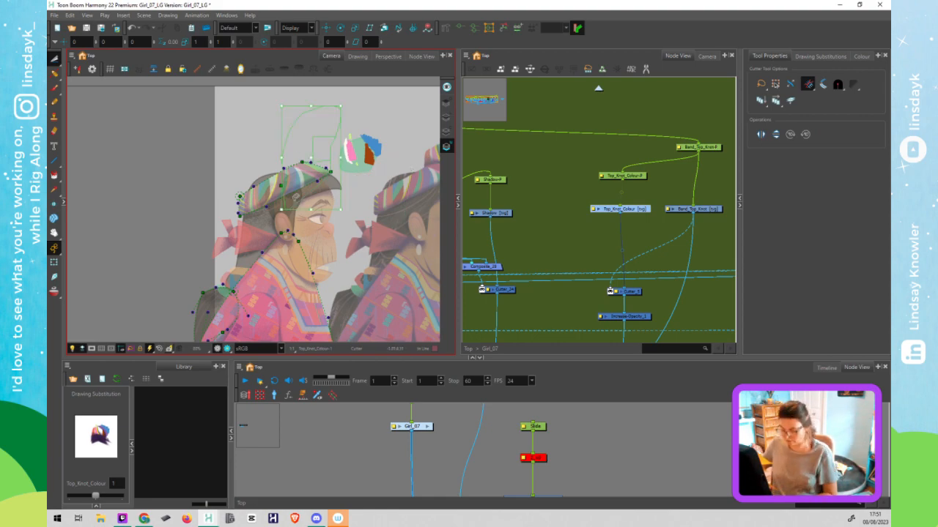
{"action": "key", "text": "shift+2"}
Save the scene and line up the Band_Top_Knot-P peg above the Band_Top_Knot drawing
{"action": "left_click", "coordinate": [530, 206]}
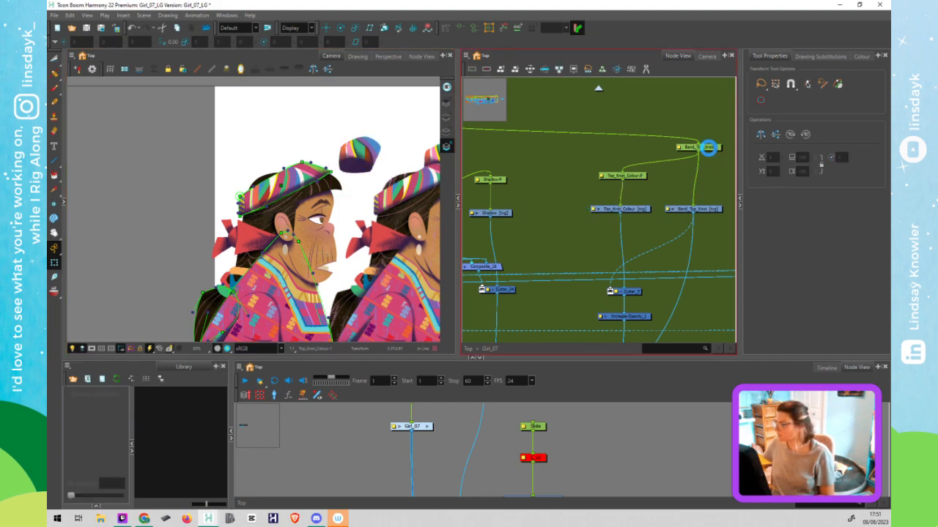
{"action": "left_click", "coordinate": [704, 149]}
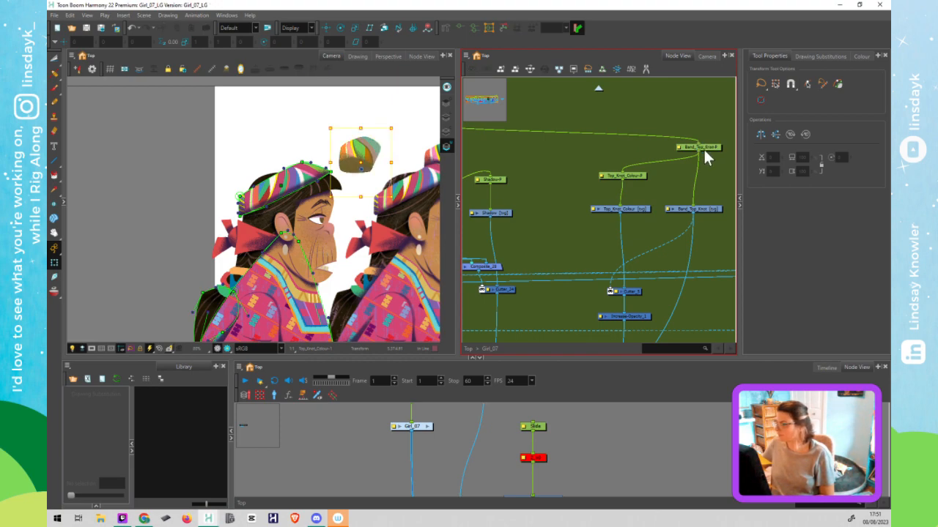
{"action": "left_click", "coordinate": [385, 174]}
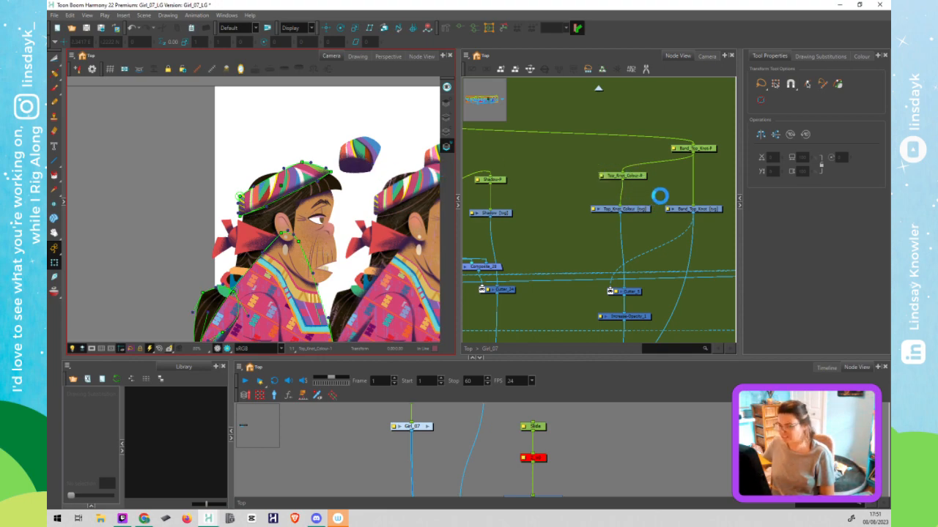
Build a closed curve deformer on the Band_Top_Knot drawing, tracing the knot's outline from its base around the top and back
{"action": "left_click", "coordinate": [712, 209]}
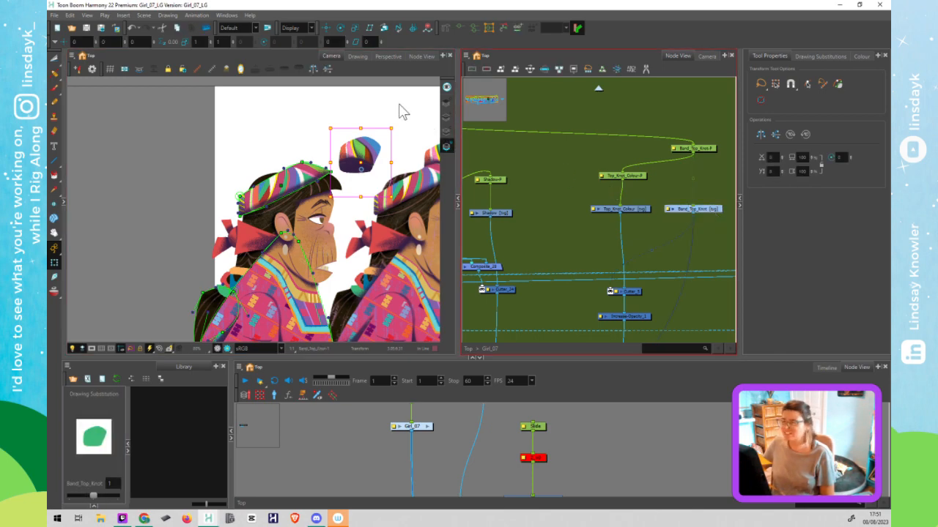
{"action": "left_click", "coordinate": [445, 31]}
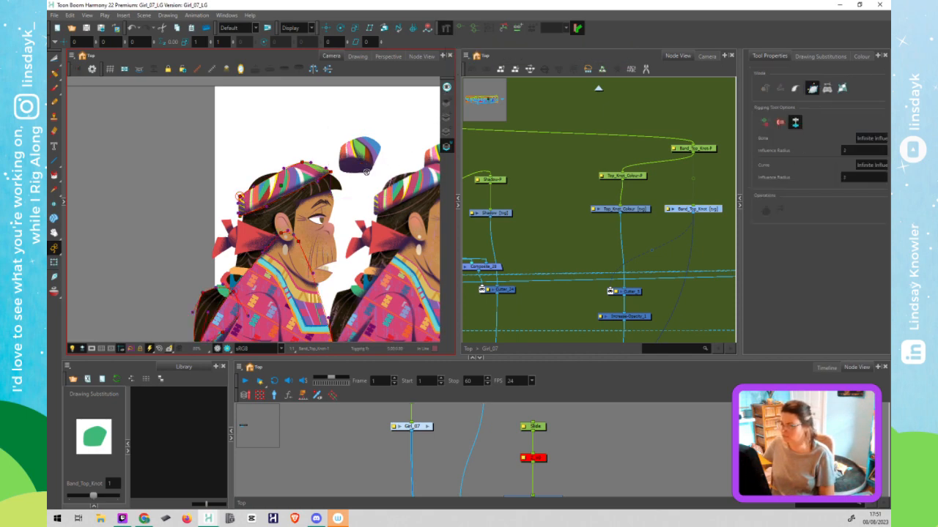
{"action": "scroll", "coordinate": [371, 168], "scroll_direction": "up", "scroll_amount": 3}
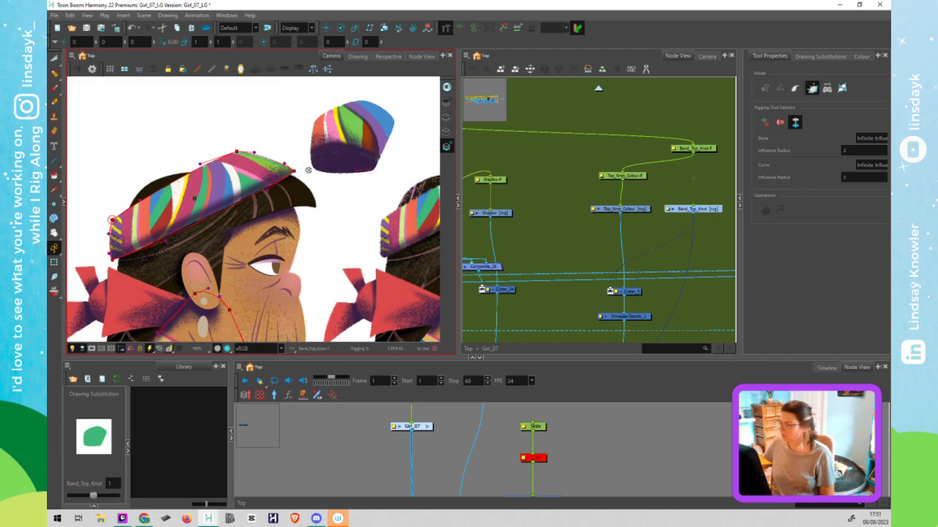
{"action": "left_click_drag", "start_coordinate": [314, 168], "coordinate": [323, 175]}
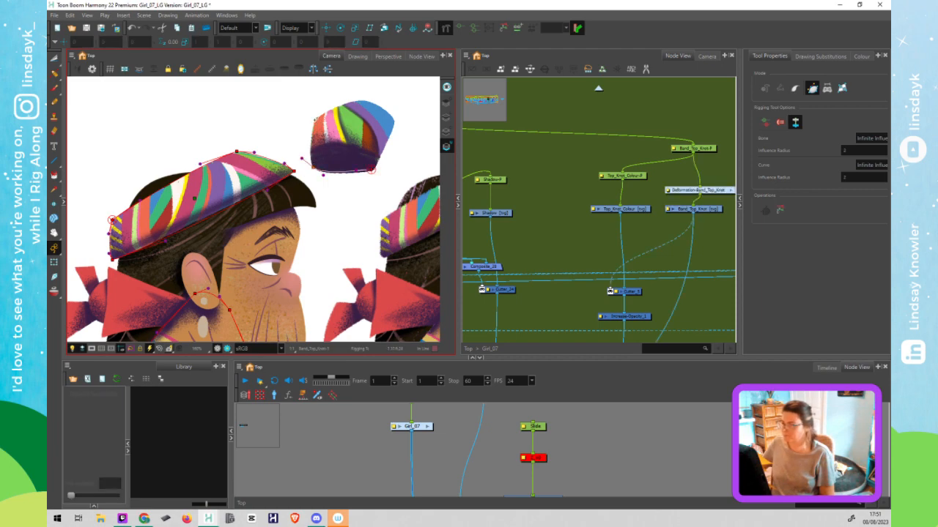
{"action": "left_click_drag", "start_coordinate": [315, 121], "coordinate": [350, 104]}
{"action": "left_click_drag", "start_coordinate": [400, 122], "coordinate": [395, 123]}
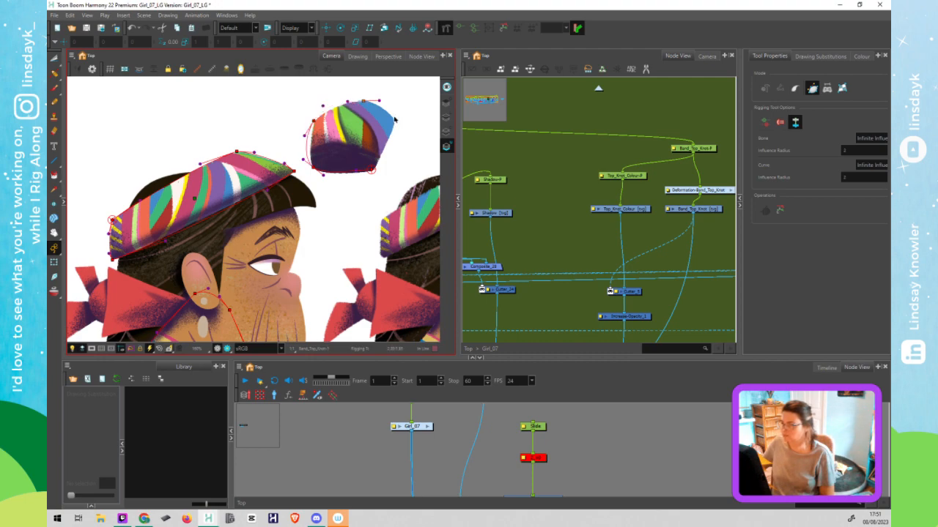
{"action": "left_click_drag", "start_coordinate": [372, 171], "coordinate": [365, 171]}
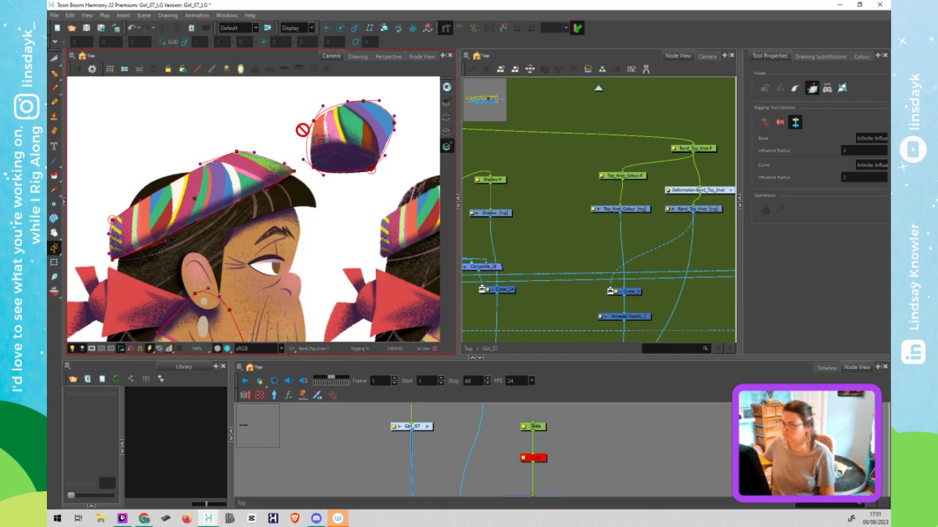
Refine the curve points and handles on both sides of the top knot to follow its outline
{"action": "left_click_drag", "start_coordinate": [314, 119], "coordinate": [315, 121]}
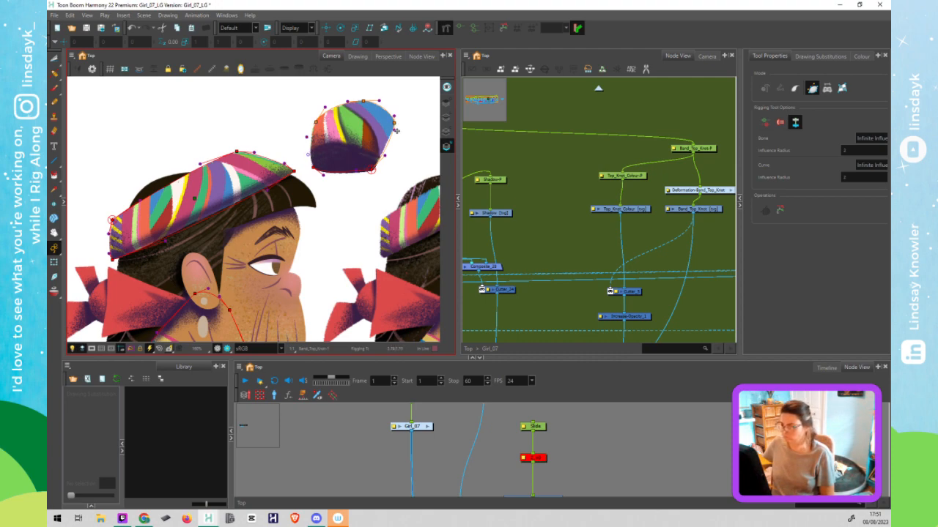
{"action": "left_click_drag", "start_coordinate": [394, 130], "coordinate": [393, 135]}
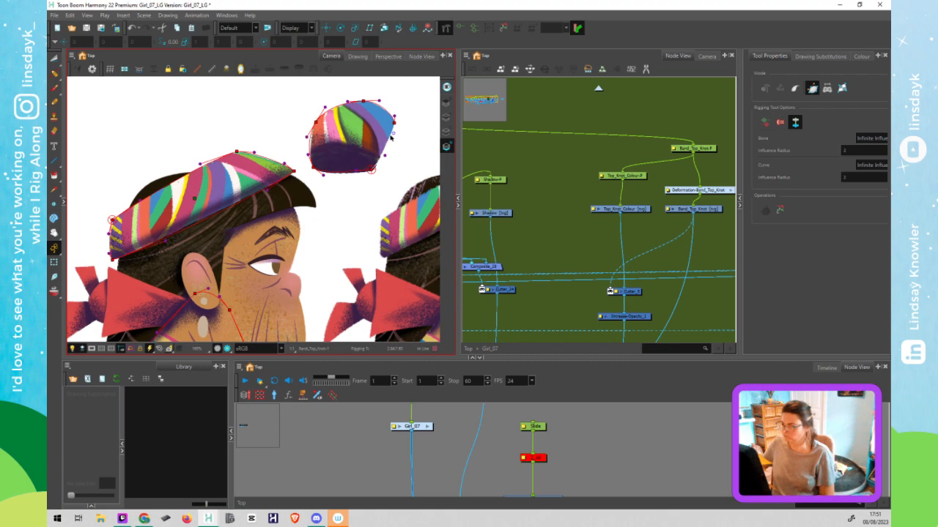
{"action": "scroll", "coordinate": [407, 168], "scroll_direction": "down", "scroll_amount": 3}
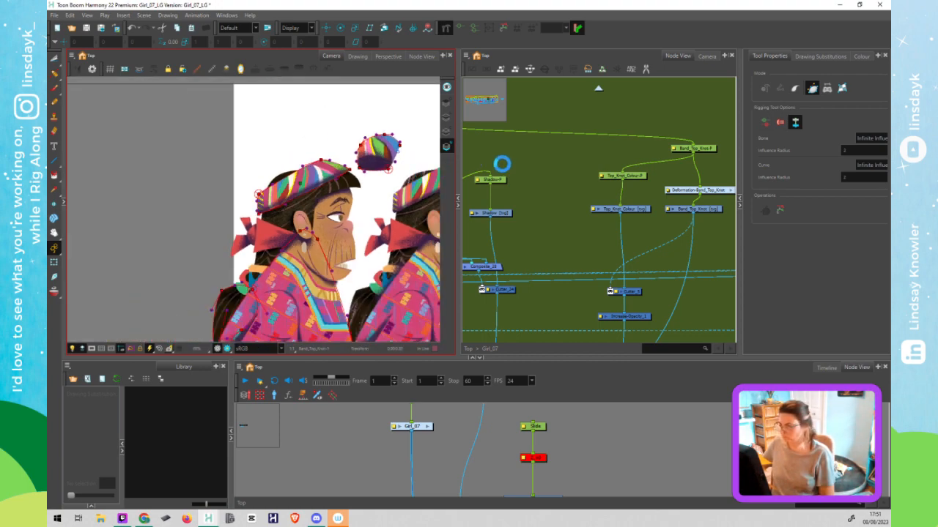
Move the Deformation-Band_Top_Knot group up between the Band_Top_Knot-P peg and the Band_Top_Knot drawing
{"action": "key", "text": "shift+t"}
{"action": "left_click", "coordinate": [696, 190]}
{"action": "left_click_drag", "start_coordinate": [703, 189], "coordinate": [701, 181]}
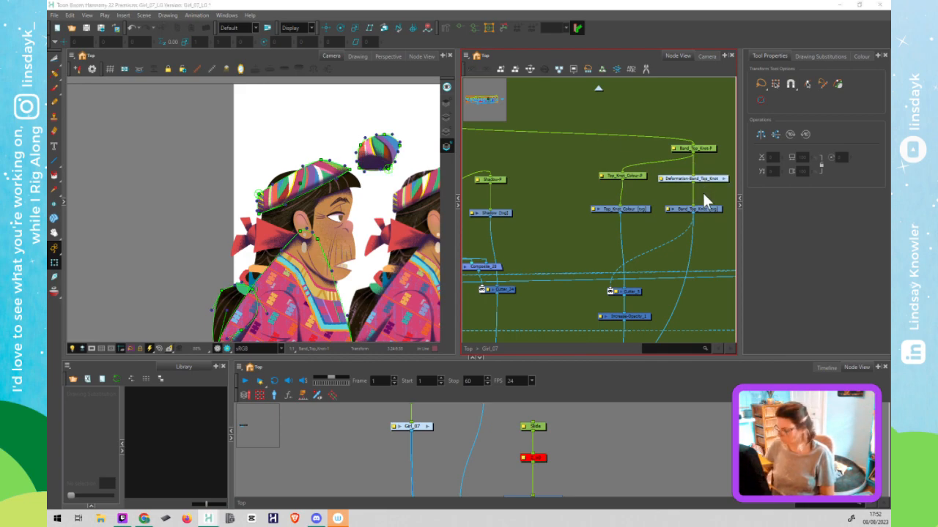
Add a Weighted Deform node and wire it between the Band_Top_Knot-P peg, the top knot's deformation group and the Band_Top_Knot drawing
{"action": "key", "text": "Tab"}
{"action": "left_click", "coordinate": [736, 211]}
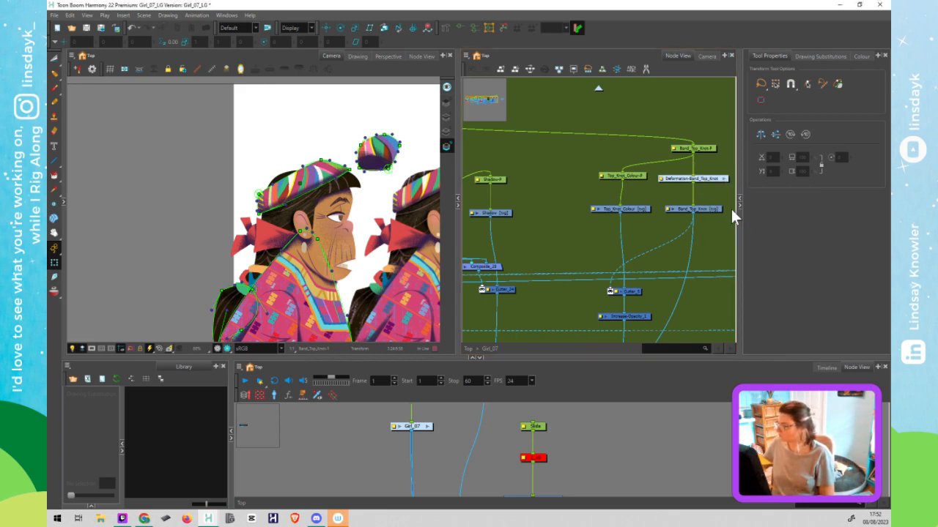
{"action": "left_click_drag", "start_coordinate": [651, 195], "coordinate": [579, 197]}
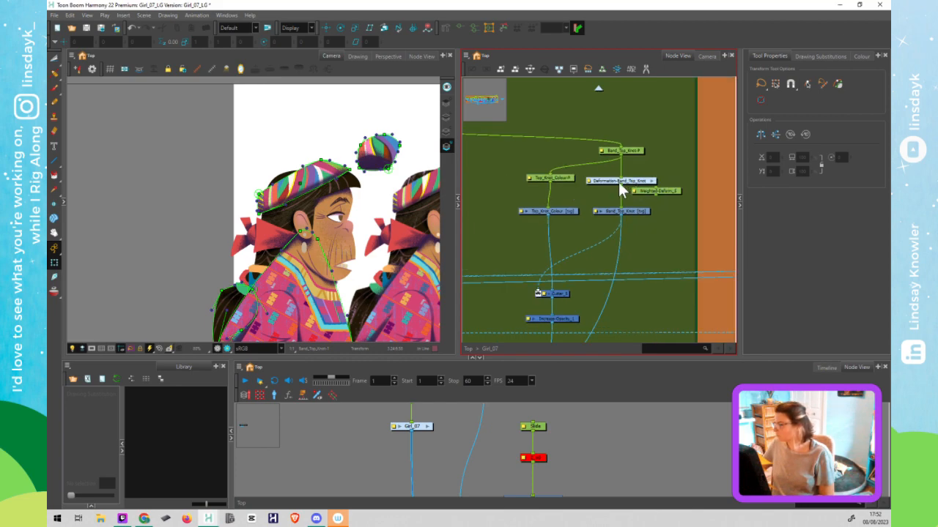
{"action": "left_click_drag", "start_coordinate": [620, 154], "coordinate": [642, 190]}
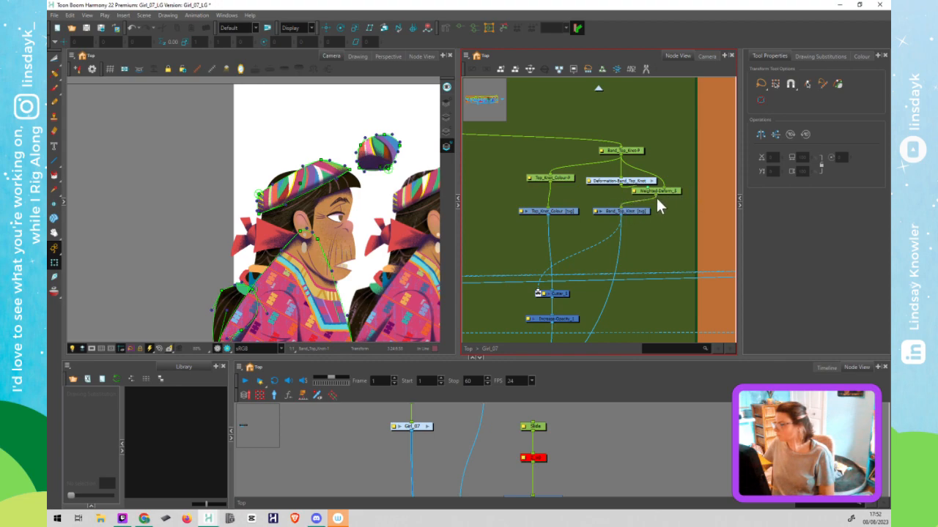
Align the Weighted Deform node under the top knot's deformation group and rewire the Top_Knot_Colour-P peg to its output
{"action": "left_click_drag", "start_coordinate": [651, 192], "coordinate": [632, 188]}
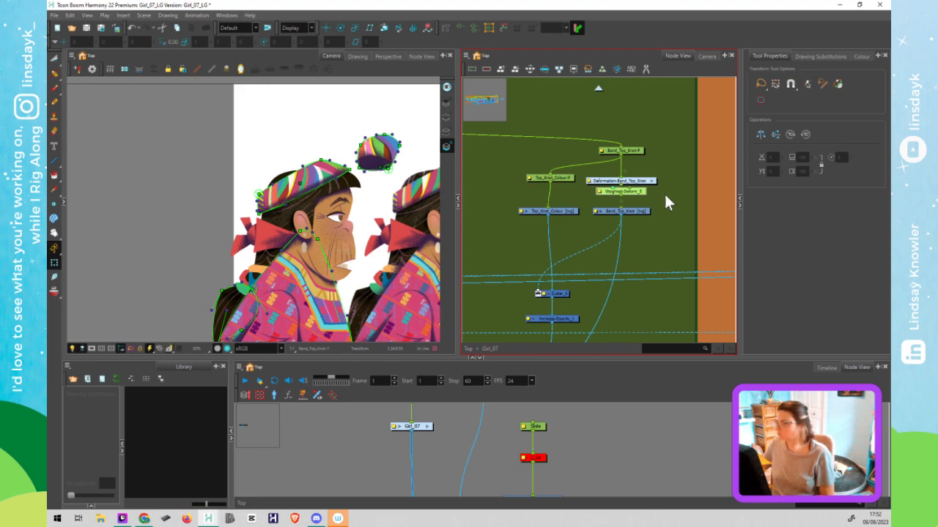
{"action": "left_click_drag", "start_coordinate": [570, 184], "coordinate": [556, 183]}
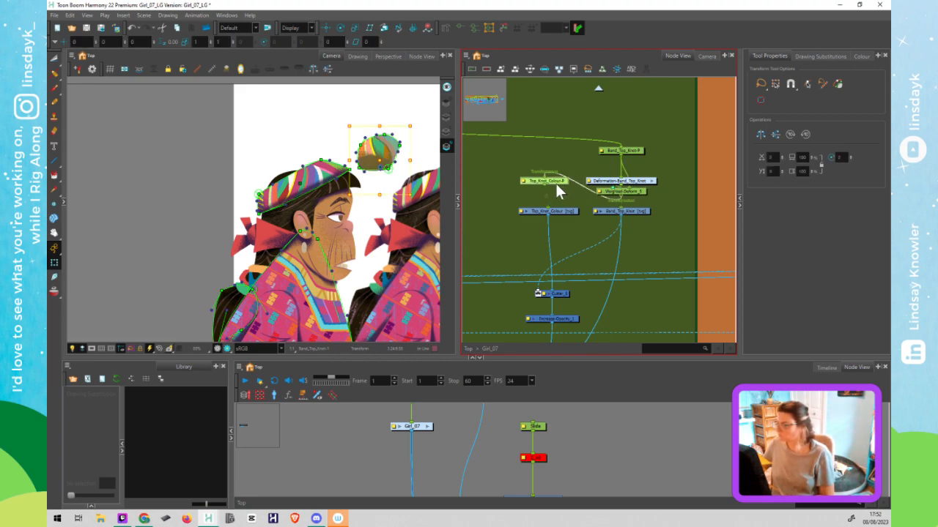
{"action": "left_click", "coordinate": [573, 163]}
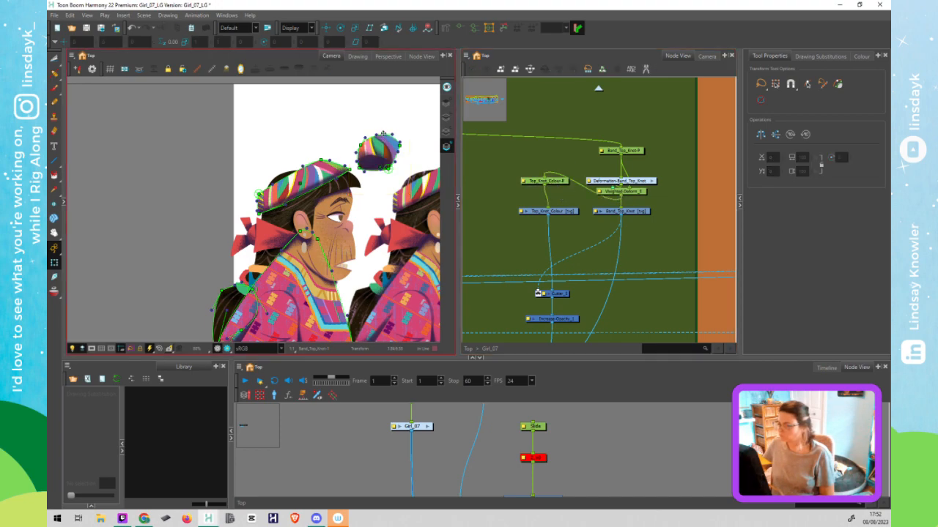
{"action": "left_click", "coordinate": [381, 134]}
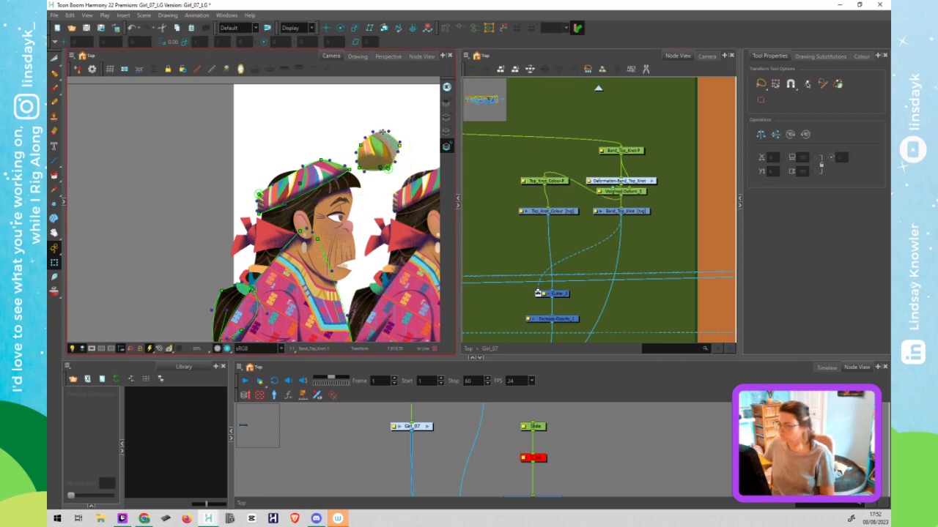
Return the top knot to its place on the head using the Band_Top_Knot-P peg and save the scene
{"action": "left_click", "coordinate": [635, 151]}
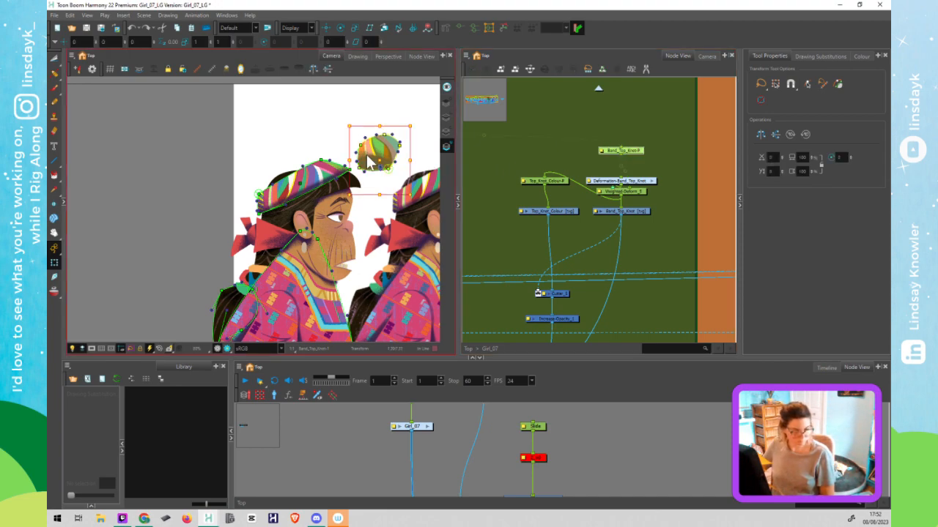
{"action": "key", "text": "ctrl+z"}
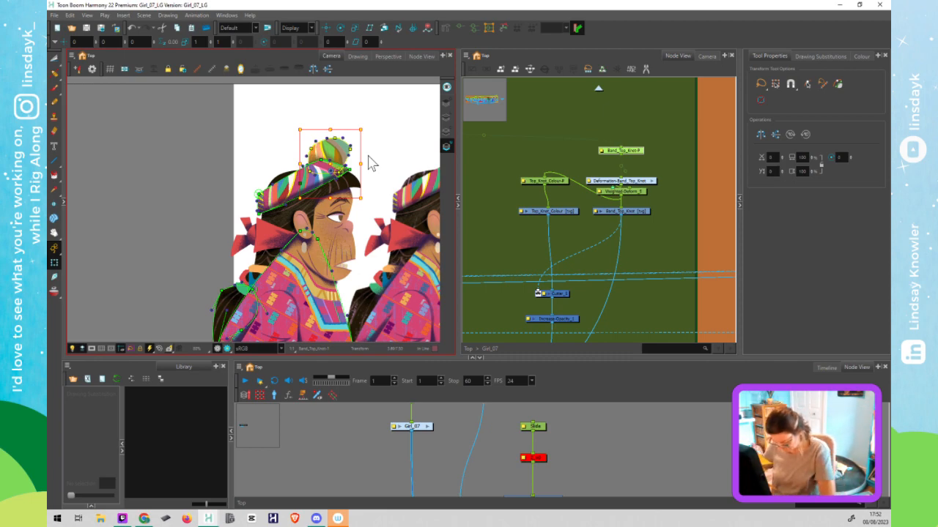
{"action": "left_click", "coordinate": [674, 260]}
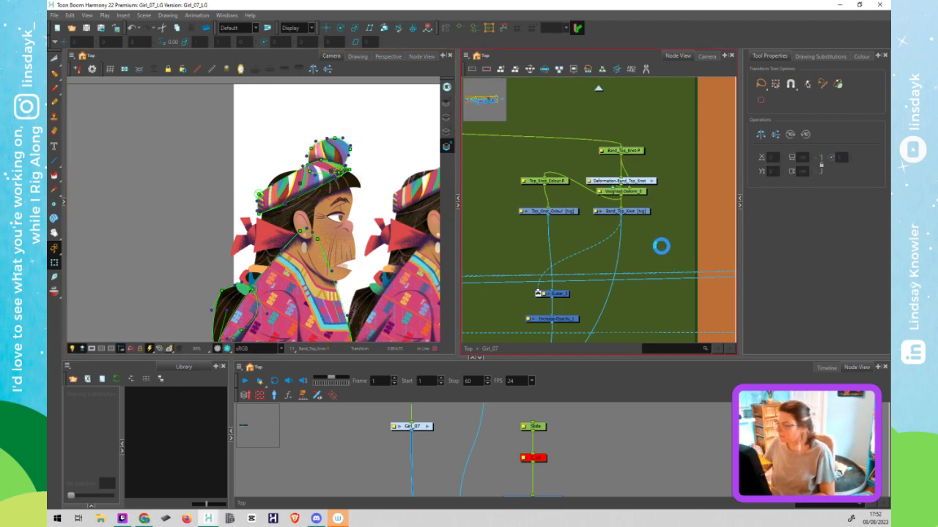
Find the skirt drawing in the LowerBody group and move the skirt clear of the character using its peg
{"action": "scroll", "coordinate": [623, 207], "scroll_direction": "down", "scroll_amount": 1}
{"action": "scroll", "coordinate": [638, 263], "scroll_direction": "down", "scroll_amount": 2}
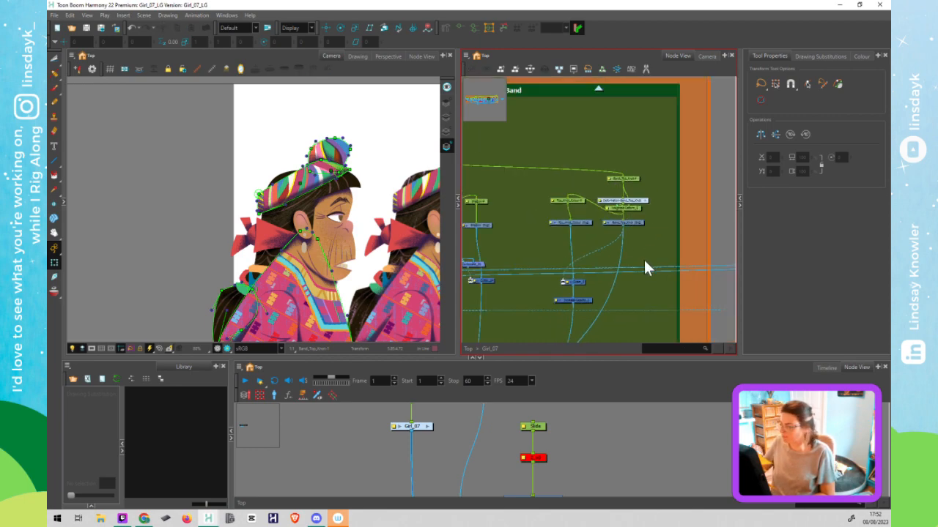
{"action": "scroll", "coordinate": [654, 253], "scroll_direction": "up", "scroll_amount": 1}
{"action": "scroll", "coordinate": [658, 253], "scroll_direction": "down", "scroll_amount": 2}
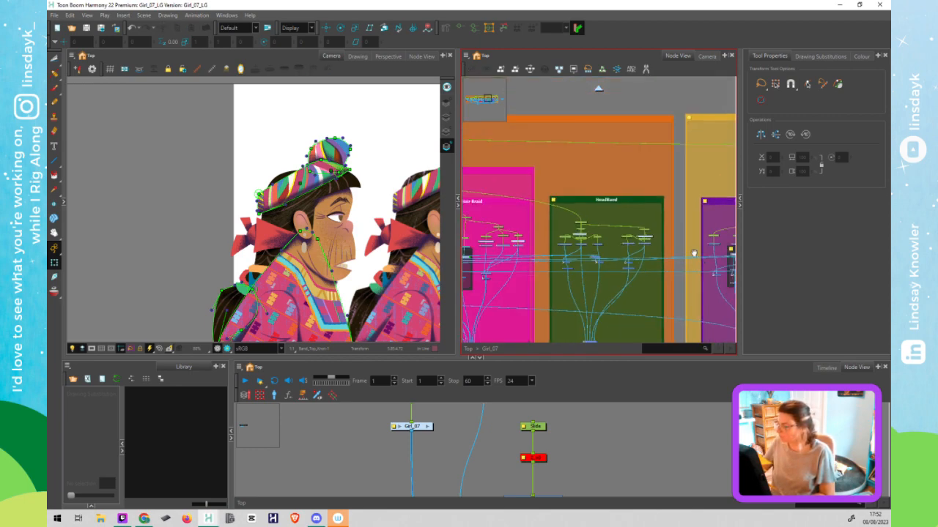
{"action": "left_click_drag", "start_coordinate": [680, 252], "coordinate": [459, 238]}
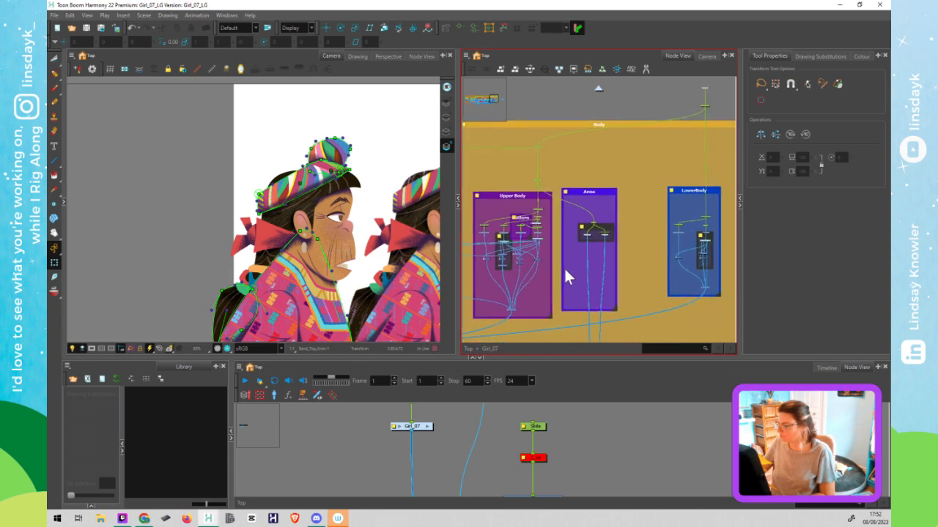
{"action": "left_click_drag", "start_coordinate": [654, 253], "coordinate": [602, 245]}
{"action": "scroll", "coordinate": [642, 253], "scroll_direction": "up", "scroll_amount": 5}
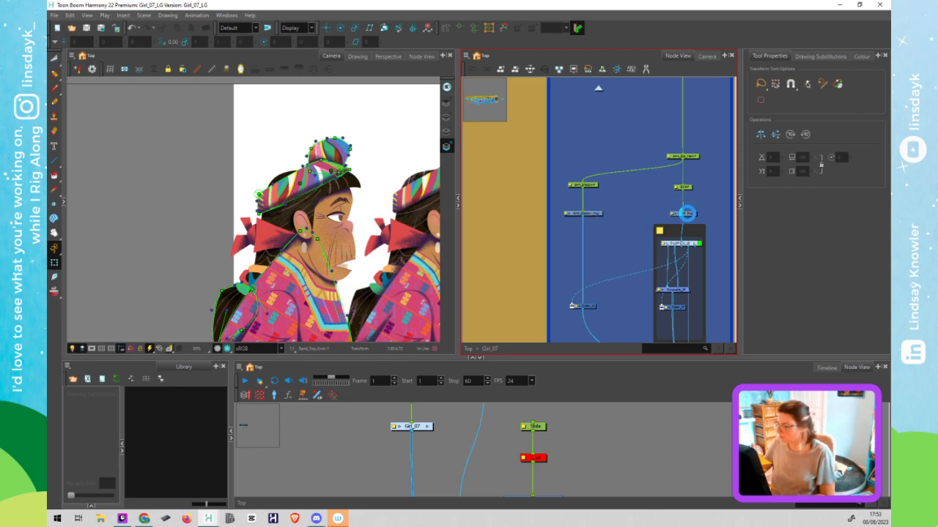
{"action": "left_click", "coordinate": [688, 212]}
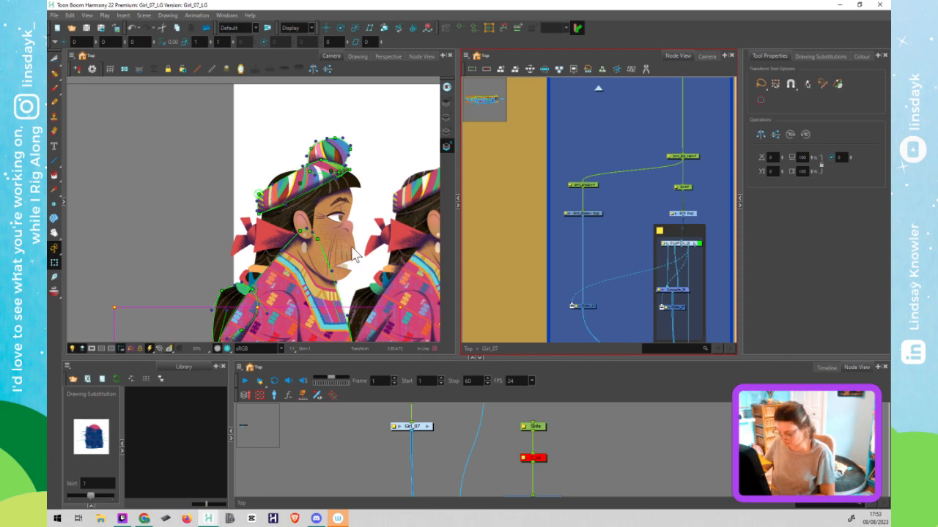
{"action": "scroll", "coordinate": [352, 249], "scroll_direction": "down", "scroll_amount": 5}
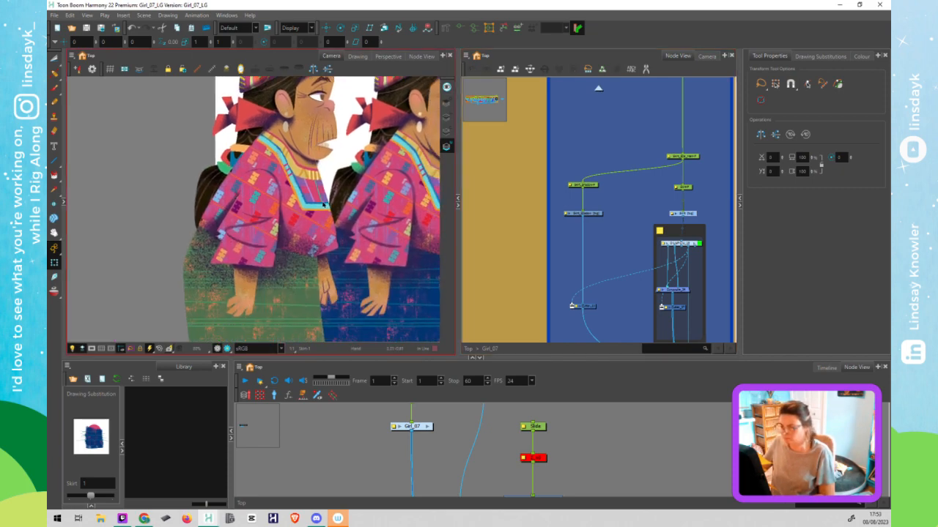
{"action": "scroll", "coordinate": [327, 217], "scroll_direction": "down", "scroll_amount": 2}
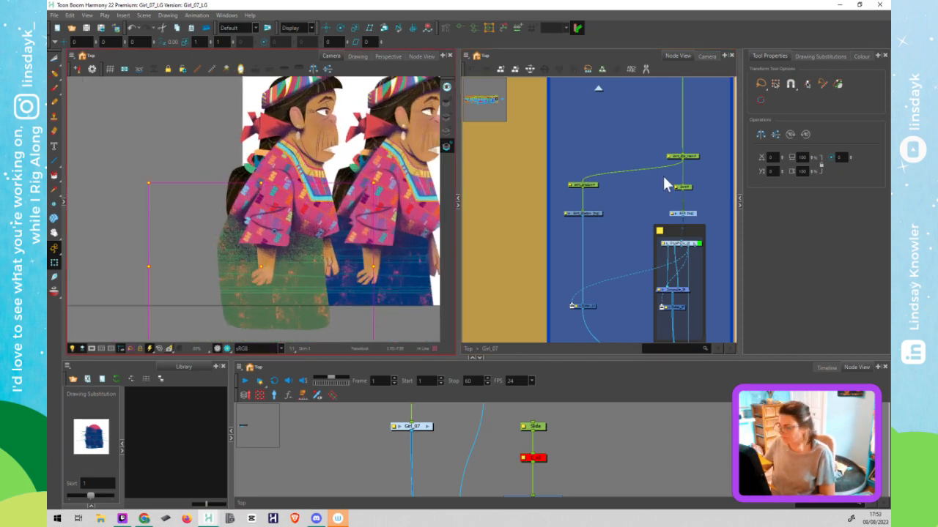
{"action": "left_click", "coordinate": [683, 187]}
{"action": "left_click_drag", "start_coordinate": [260, 267], "coordinate": [130, 263]}
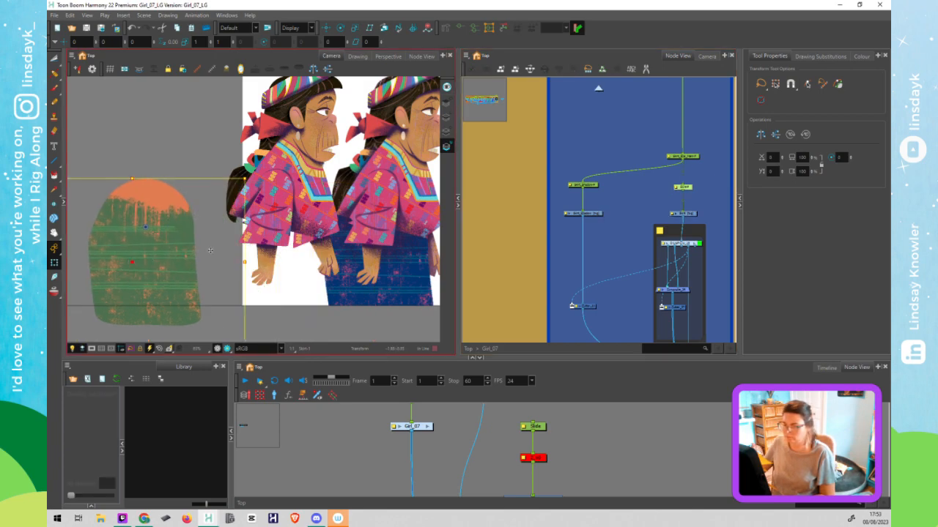
Build a closed curve deformer on the skirt, tracing its outline from the waist around the left side, hem and right side
{"action": "left_click", "coordinate": [446, 28]}
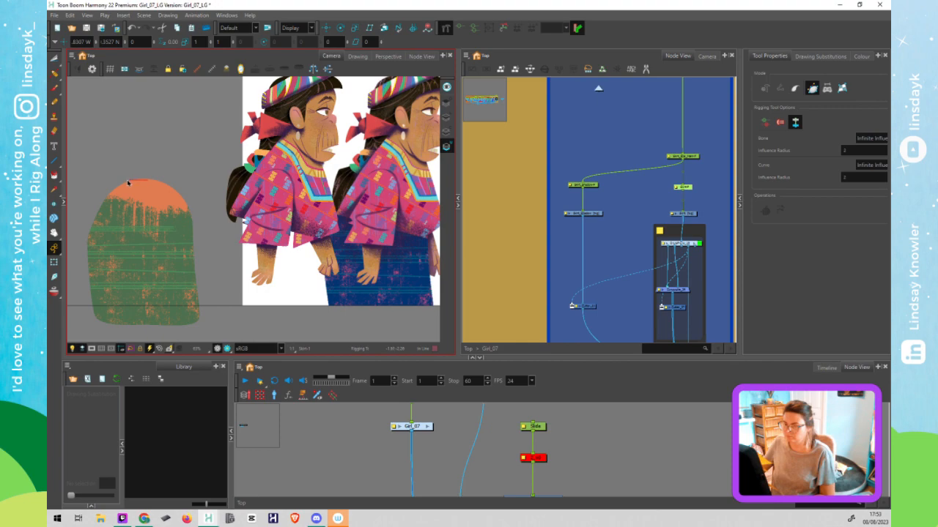
{"action": "left_click_drag", "start_coordinate": [86, 238], "coordinate": [71, 287]}
{"action": "left_click_drag", "start_coordinate": [97, 318], "coordinate": [106, 323]}
{"action": "left_click_drag", "start_coordinate": [198, 321], "coordinate": [227, 307]}
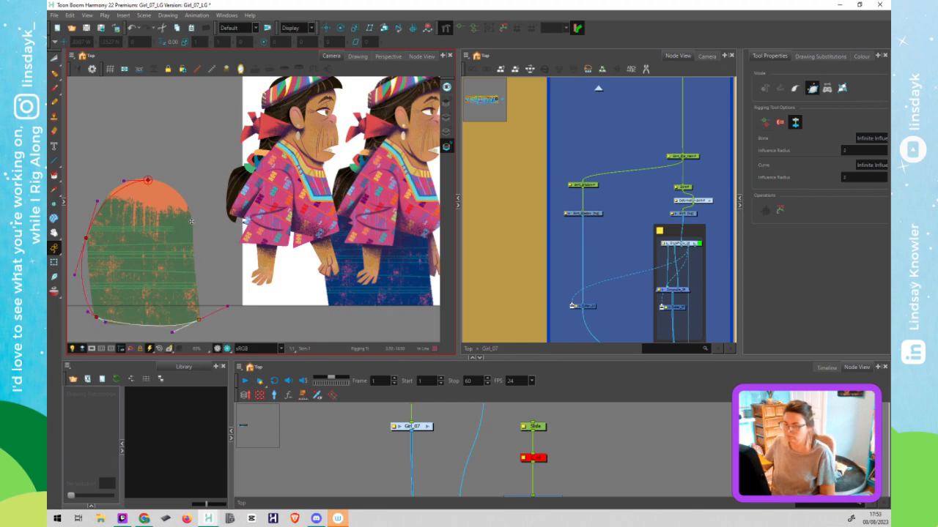
{"action": "left_click", "coordinate": [148, 179]}
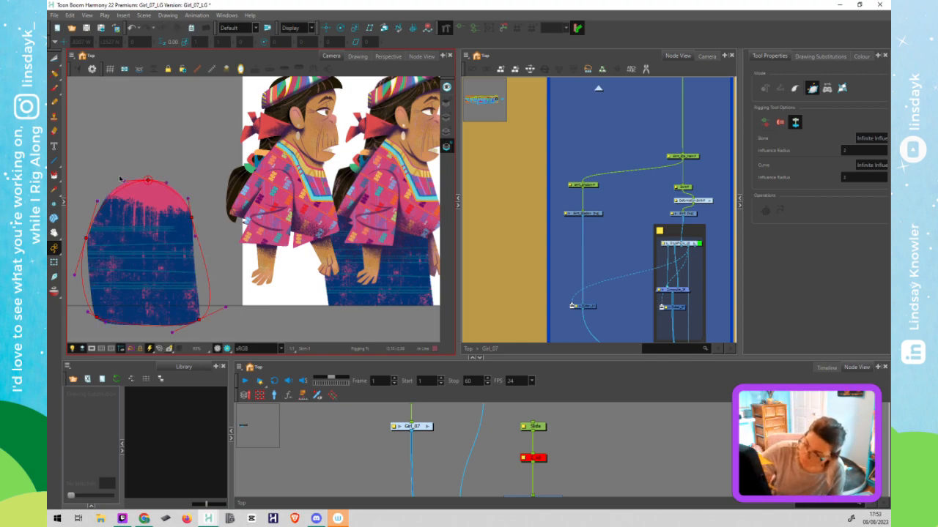
Adjust the skirt curve's handles at the waist, the lower right side and the hem's left corner to match the outline
{"action": "left_click_drag", "start_coordinate": [124, 179], "coordinate": [119, 173]}
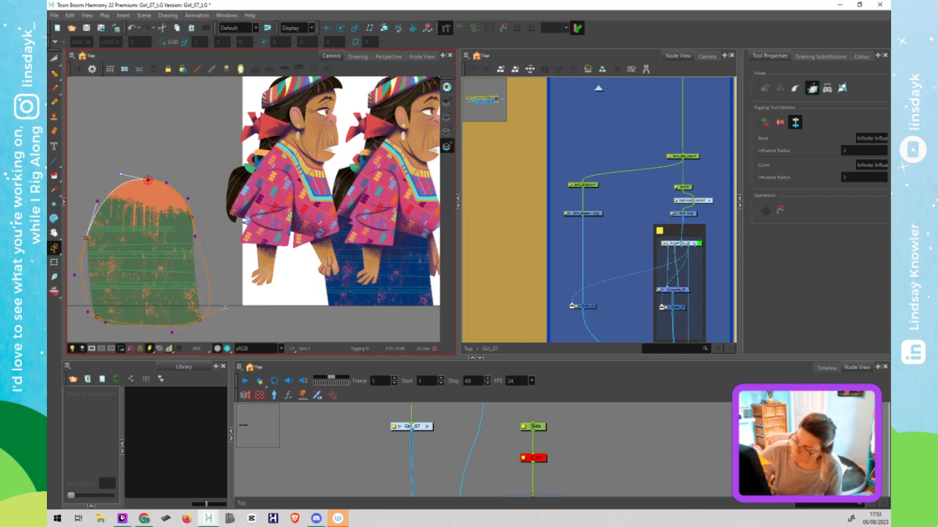
{"action": "left_click_drag", "start_coordinate": [223, 307], "coordinate": [197, 296]}
{"action": "left_click_drag", "start_coordinate": [88, 312], "coordinate": [93, 290]}
{"action": "left_click", "coordinate": [109, 328]}
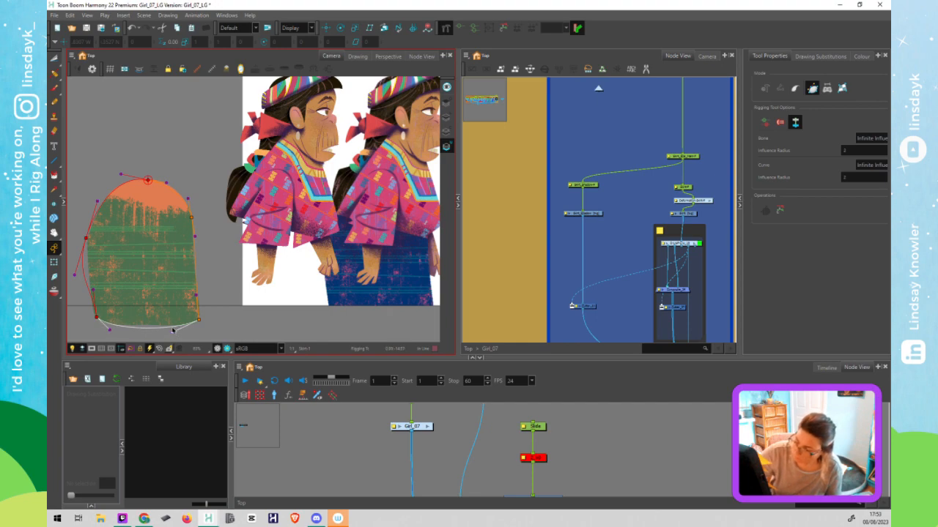
{"action": "left_click_drag", "start_coordinate": [108, 329], "coordinate": [109, 333]}
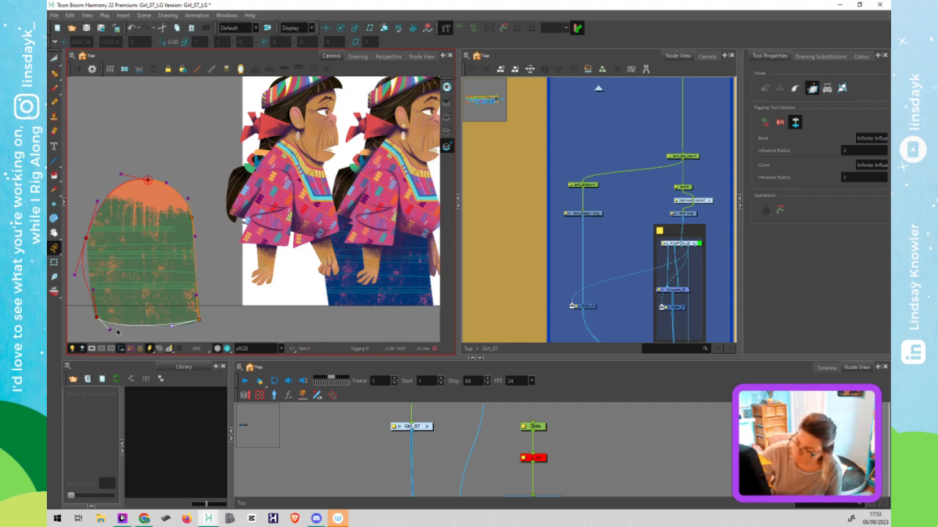
{"action": "scroll", "coordinate": [72, 251], "scroll_direction": "up", "scroll_amount": 1}
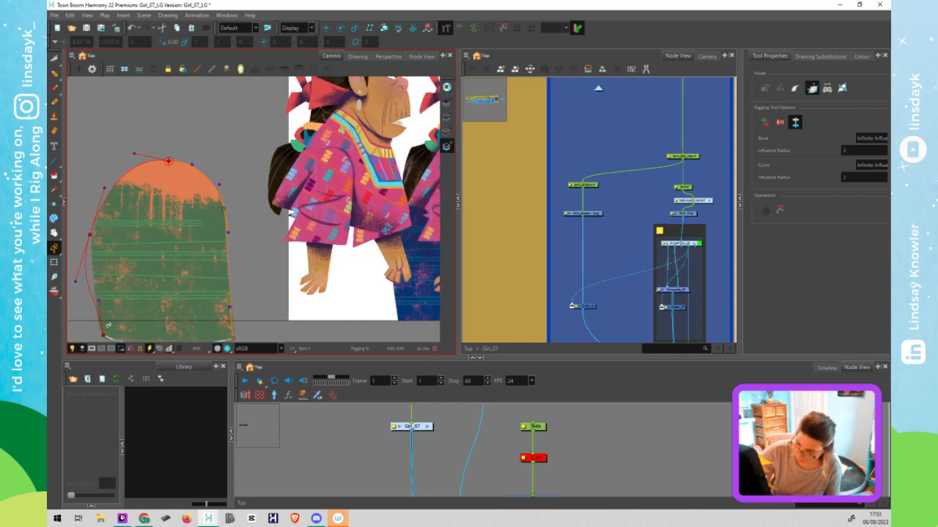
{"action": "scroll", "coordinate": [107, 325], "scroll_direction": "up", "scroll_amount": 2}
{"action": "left_click_drag", "start_coordinate": [115, 302], "coordinate": [145, 200]}
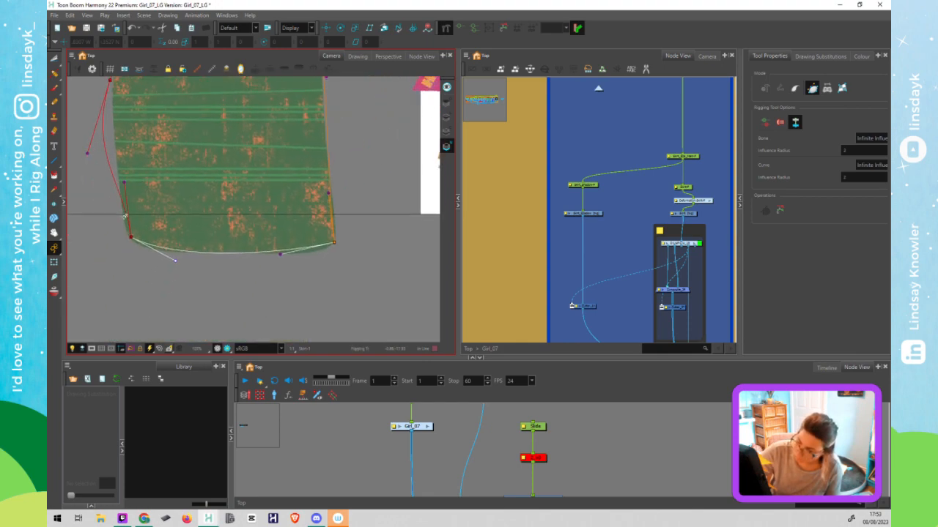
Refine the points and handles along the skirt curve's left side so they follow the drawing's edge
{"action": "scroll", "coordinate": [128, 223], "scroll_direction": "up", "scroll_amount": 2}
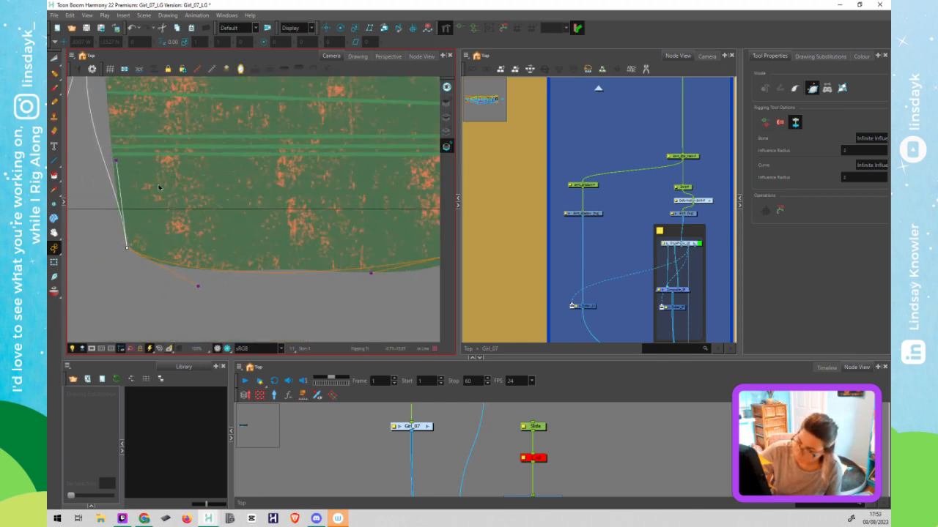
{"action": "scroll", "coordinate": [151, 192], "scroll_direction": "down", "scroll_amount": 1}
{"action": "left_click_drag", "start_coordinate": [143, 148], "coordinate": [156, 250]}
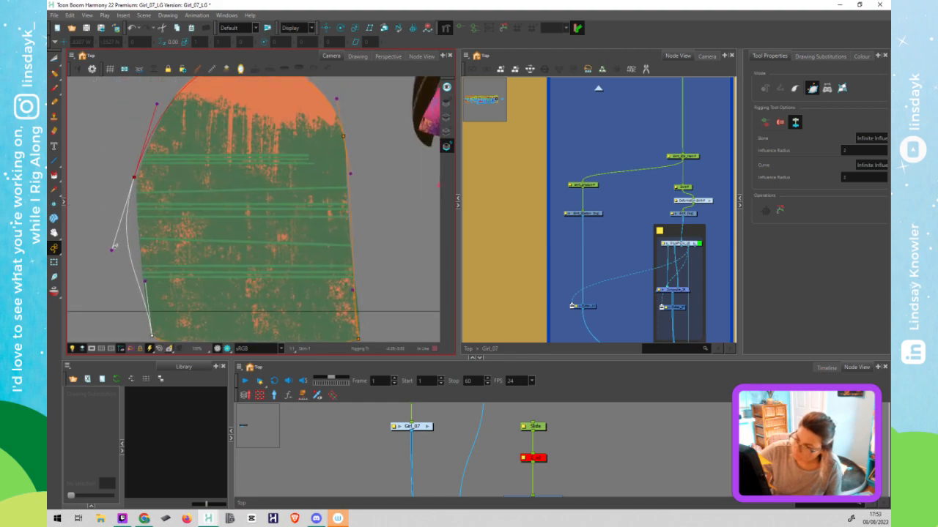
{"action": "left_click_drag", "start_coordinate": [129, 213], "coordinate": [125, 214]}
{"action": "left_click_drag", "start_coordinate": [134, 177], "coordinate": [138, 177]}
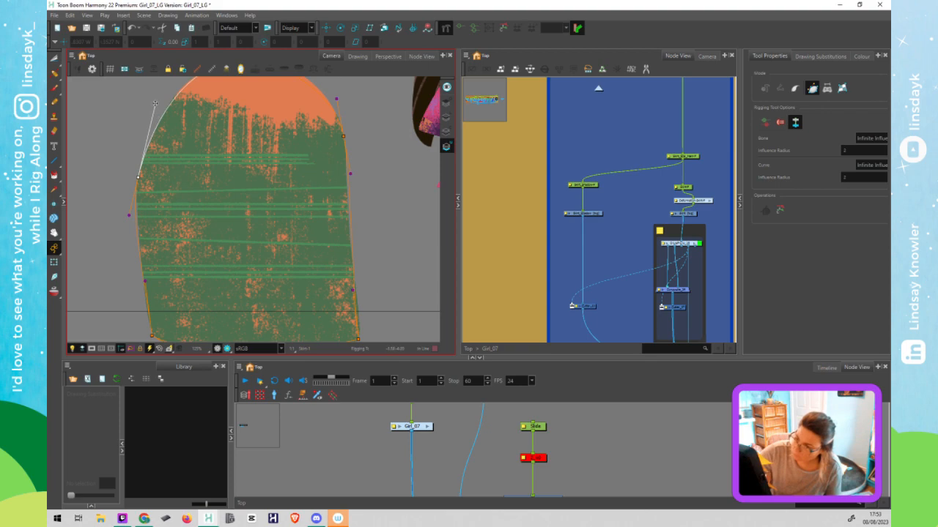
{"action": "left_click_drag", "start_coordinate": [154, 101], "coordinate": [153, 100]}
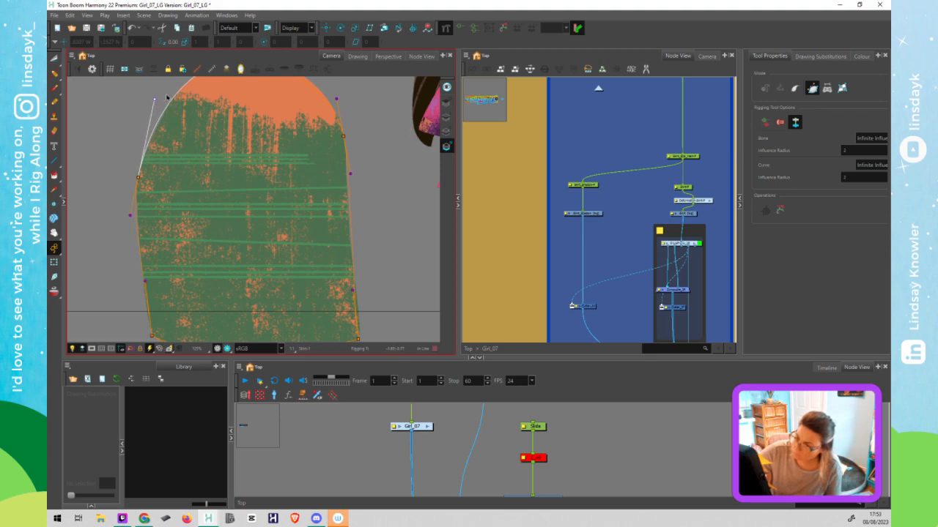
Adjust the handle on the skirt curve's right side and save the scene
{"action": "scroll", "coordinate": [379, 213], "scroll_direction": "down", "scroll_amount": 2}
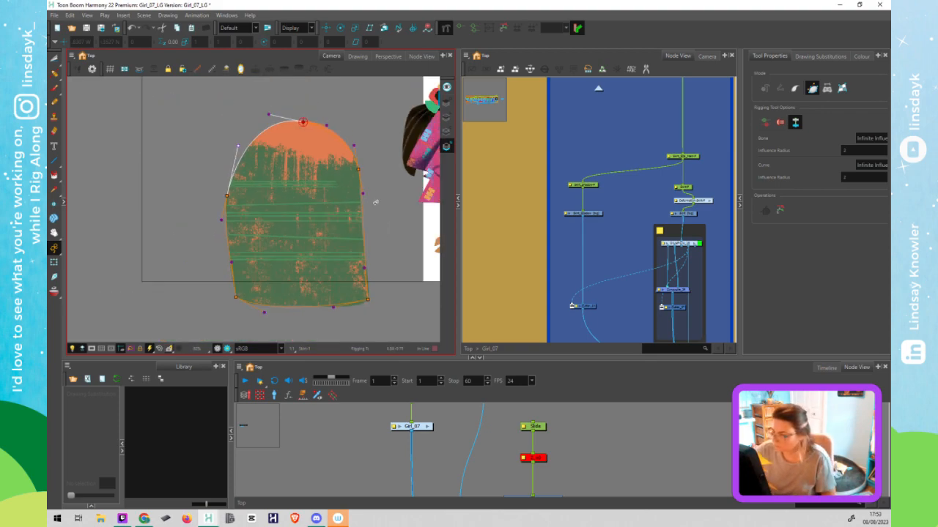
{"action": "left_click_drag", "start_coordinate": [363, 194], "coordinate": [363, 206]}
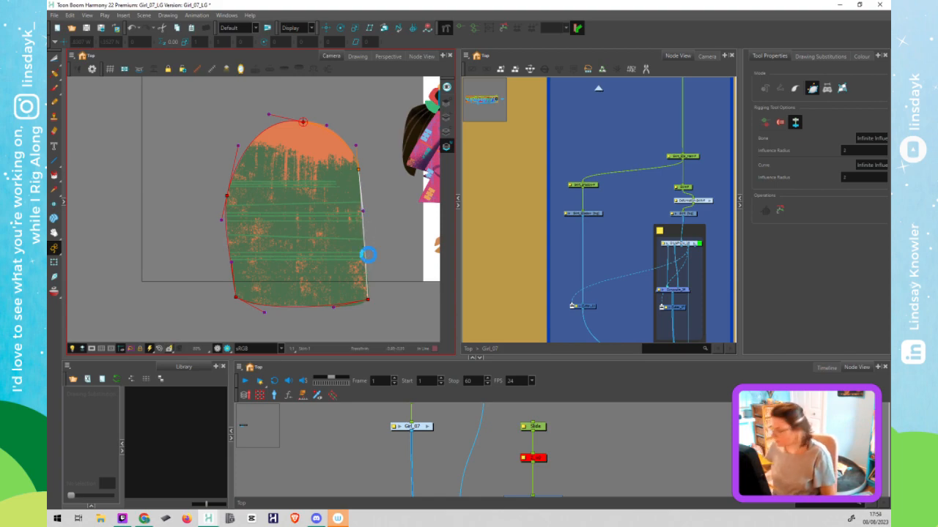
{"action": "key", "text": "ctrl+s"}
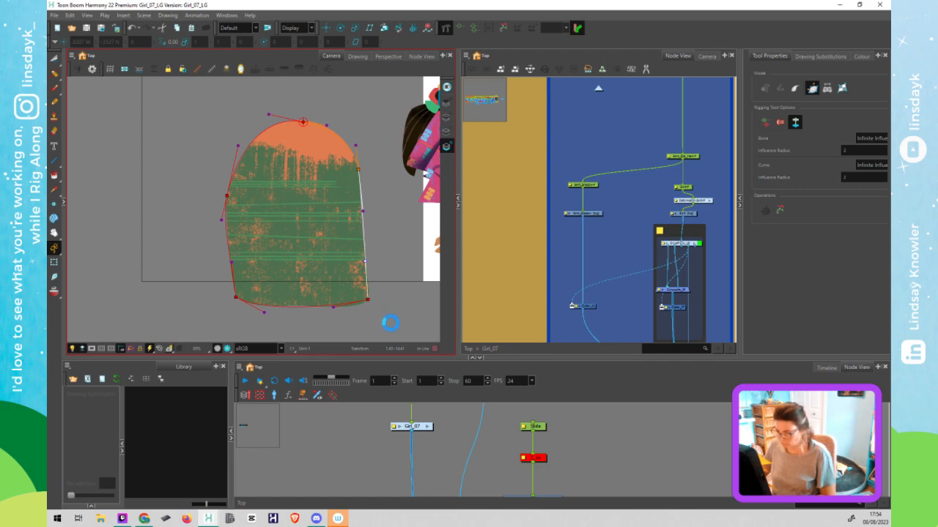
Return the skirt to the character and move its deformation group into line between the skirt peg and the skirt drawing
{"action": "key", "text": "shift+t"}
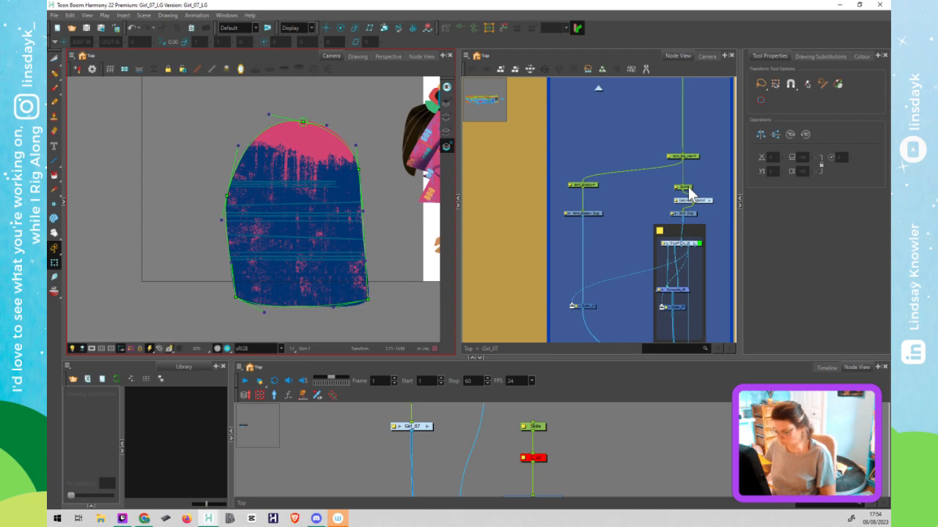
{"action": "left_click", "coordinate": [681, 191]}
{"action": "left_click", "coordinate": [705, 201]}
{"action": "mouse_move", "coordinate": [687, 185]}
{"action": "left_mouse_down"}
{"action": "mouse_move", "coordinate": [688, 170]}
{"action": "mouse_move", "coordinate": [690, 186]}
{"action": "left_mouse_up"}
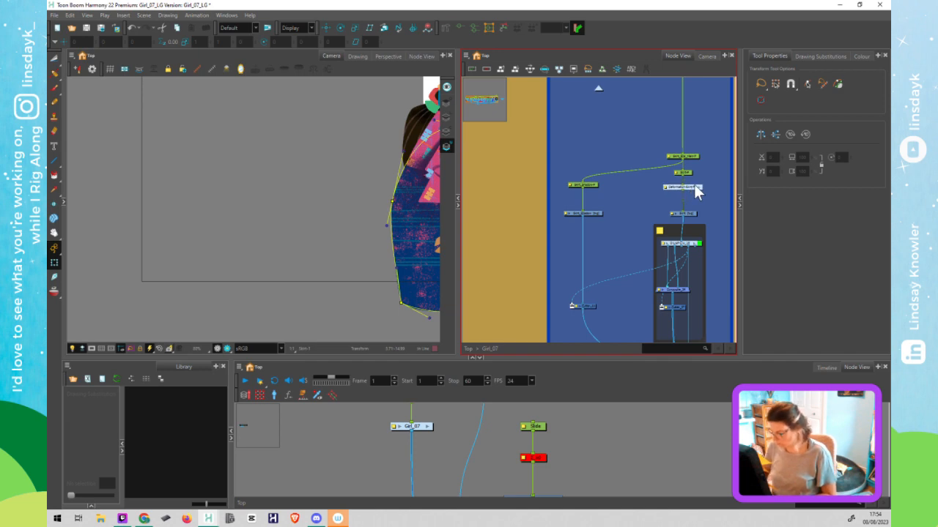
Add a Weighted Deform node and wire it between the skirt's peg, deformation group and drawing
{"action": "key", "text": "Tab"}
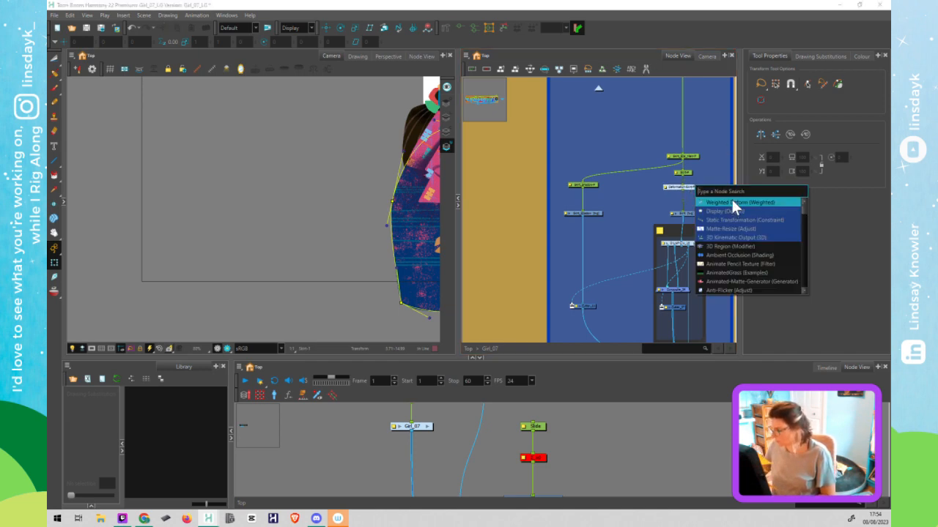
{"action": "left_click", "coordinate": [734, 203]}
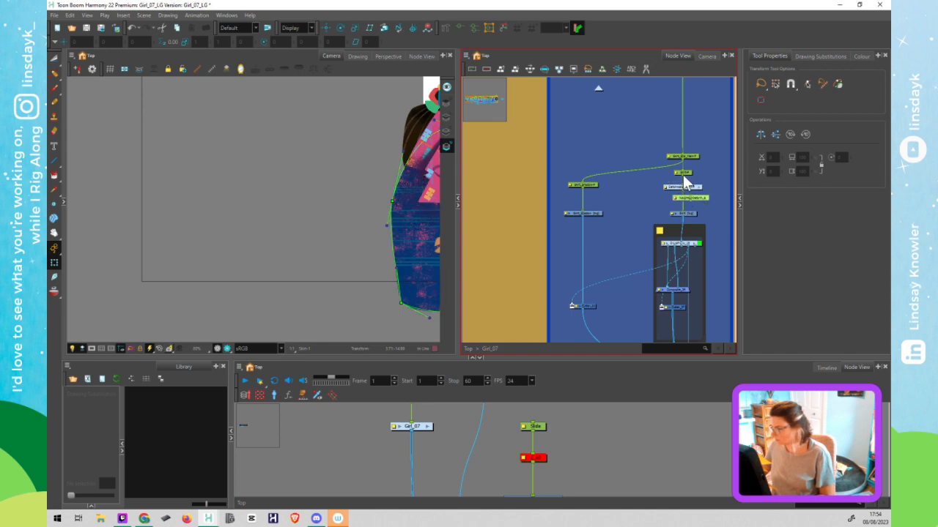
{"action": "left_click_drag", "start_coordinate": [682, 189], "coordinate": [680, 193]}
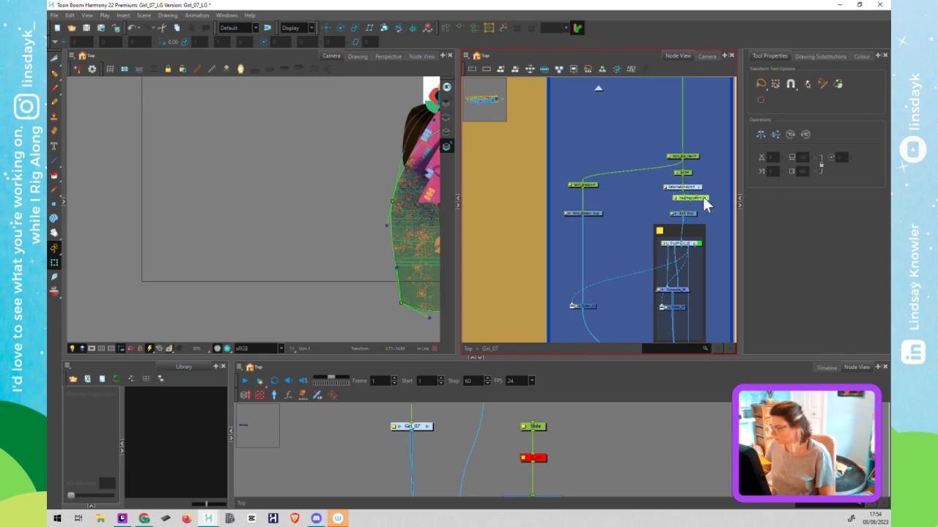
Undo a test move of the skirt curve's left point and wire the new Weighted Deform node to the neighbouring branch's peg
{"action": "left_click", "coordinate": [379, 199]}
{"action": "left_click_drag", "start_coordinate": [379, 198], "coordinate": [369, 195]}
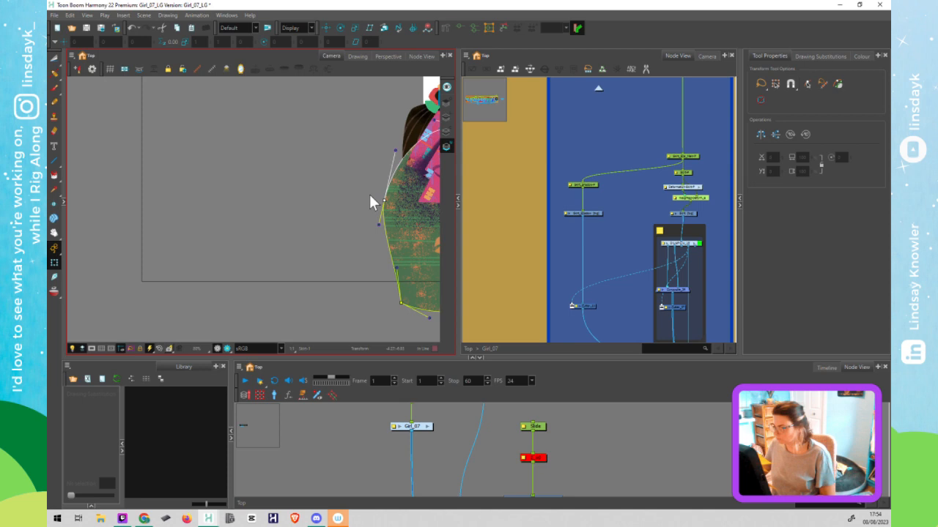
{"action": "key", "text": "ctrl+z"}
{"action": "left_click_drag", "start_coordinate": [691, 200], "coordinate": [575, 185]}
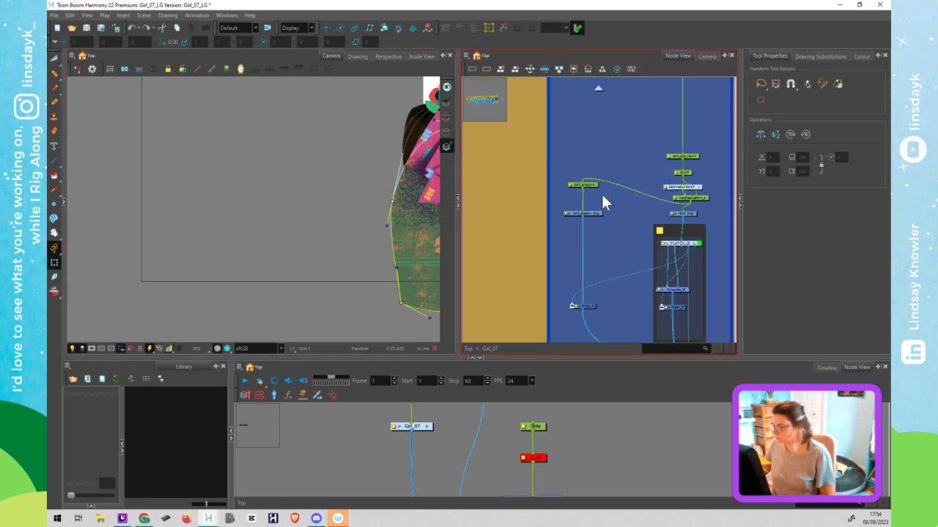
Test the skirt's deformation by pulling its left curve point outward, undoing each test move
{"action": "left_click", "coordinate": [391, 201]}
{"action": "left_click_drag", "start_coordinate": [354, 195], "coordinate": [277, 192]}
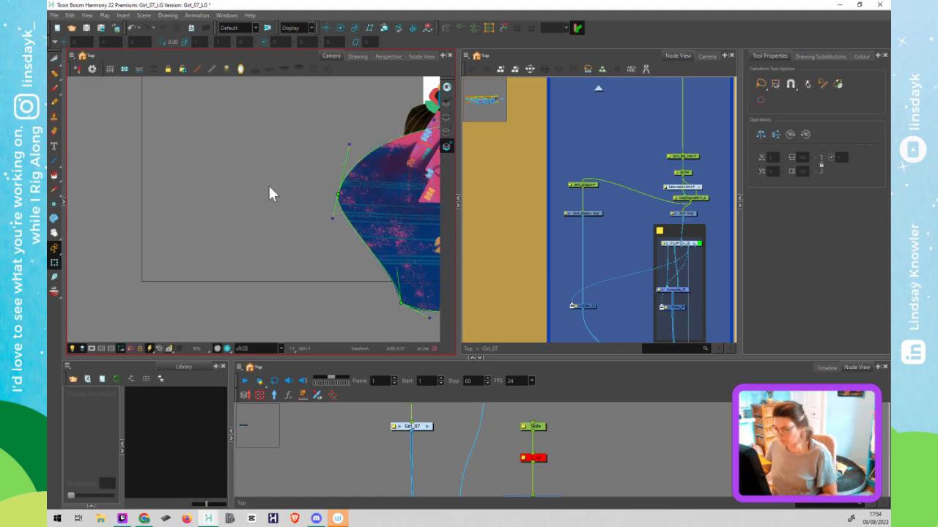
{"action": "key", "text": "ctrl+z"}
{"action": "left_click_drag", "start_coordinate": [365, 200], "coordinate": [211, 210]}
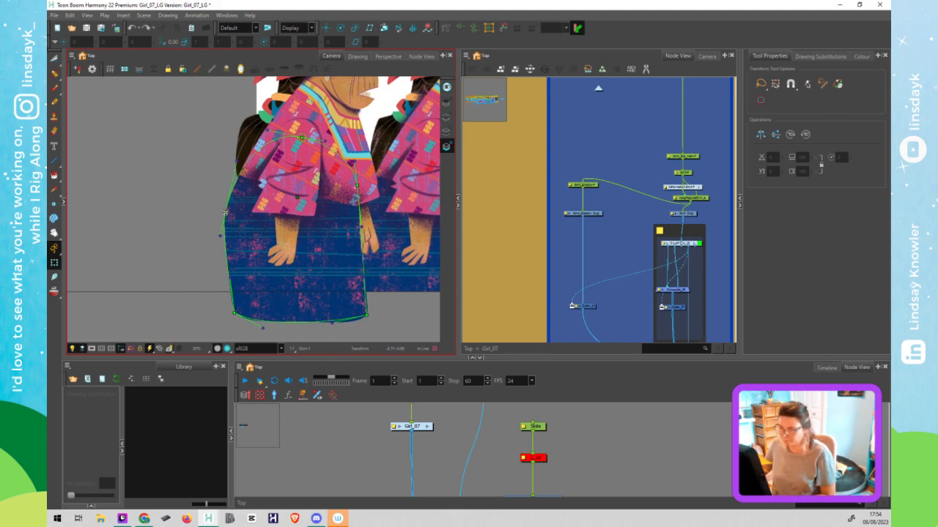
{"action": "left_click_drag", "start_coordinate": [225, 212], "coordinate": [206, 212]}
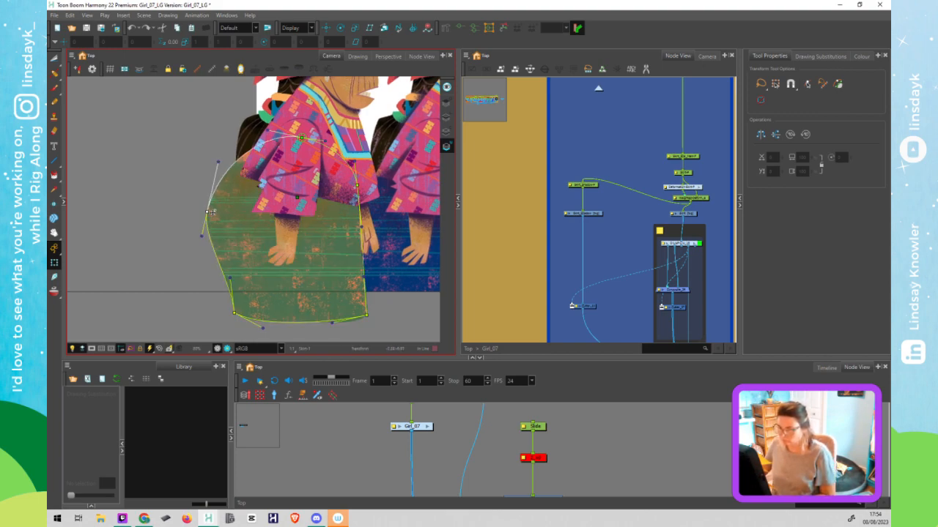
{"action": "key", "text": "ctrl+z"}
{"action": "scroll", "coordinate": [362, 275], "scroll_direction": "down", "scroll_amount": 2}
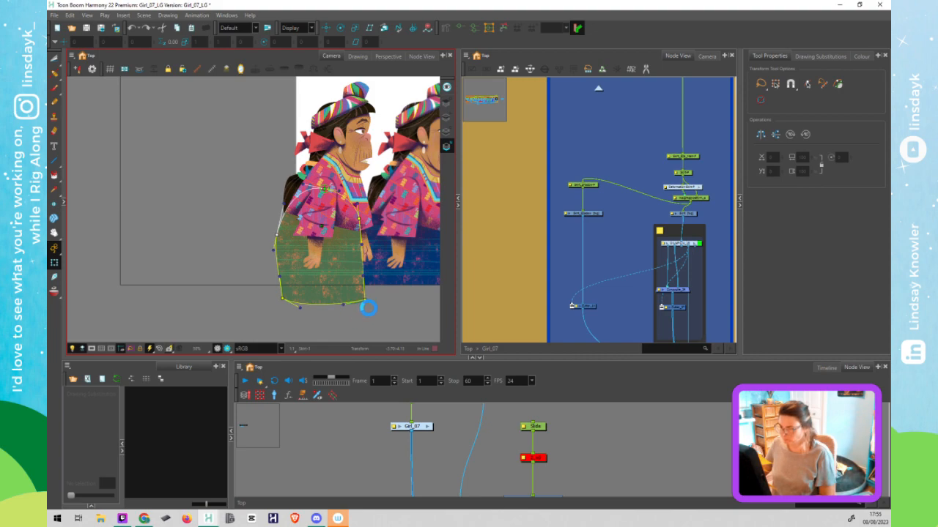
Select the Neck_Line drawing and pick its collar artwork for editing in the art layer that holds it
{"action": "scroll", "coordinate": [642, 245], "scroll_direction": "down", "scroll_amount": 3}
{"action": "left_click_drag", "start_coordinate": [594, 250], "coordinate": [730, 223]}
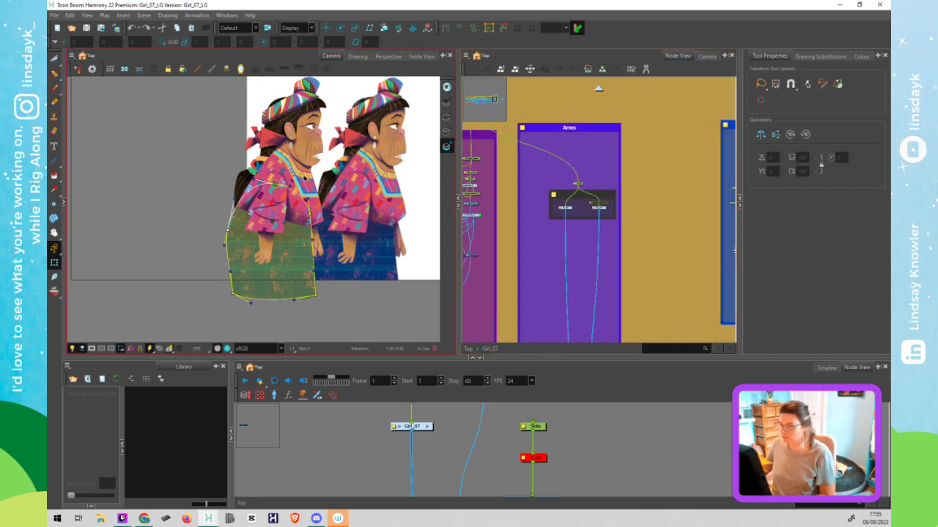
{"action": "left_click", "coordinate": [300, 177]}
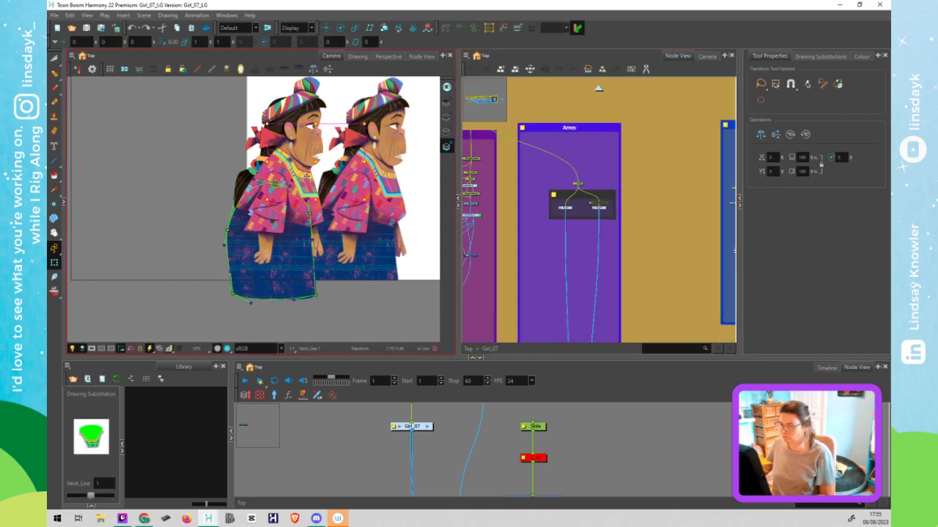
{"action": "key", "text": "Right"}
{"action": "key", "text": "Right"}
{"action": "key", "text": "Left"}
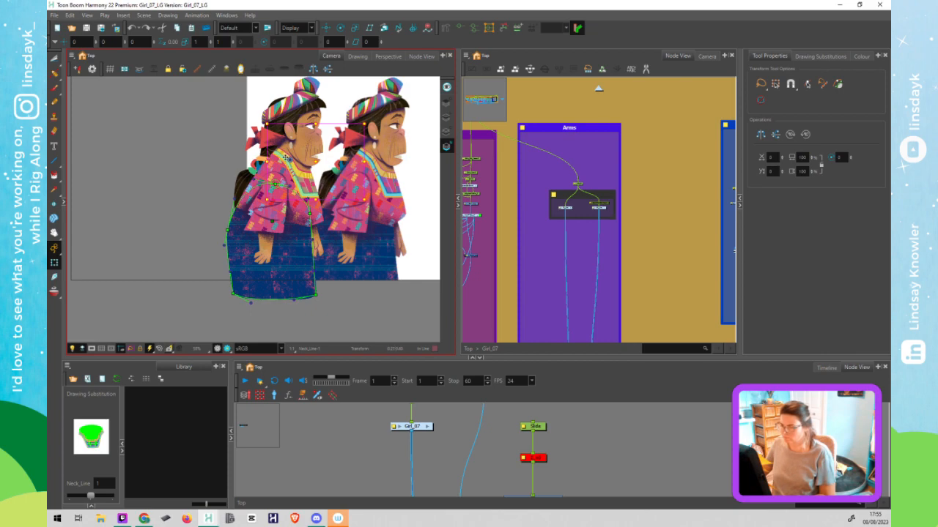
{"action": "key", "text": "alt+s"}
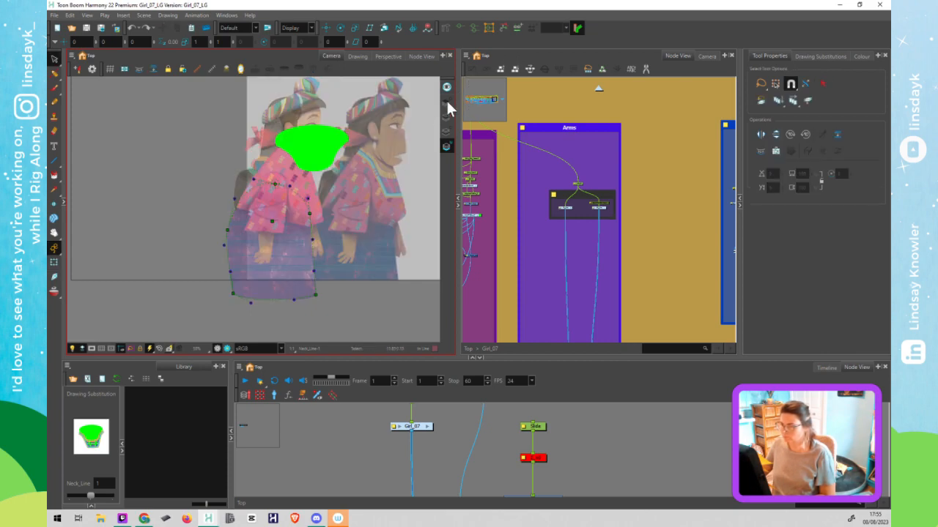
{"action": "left_click", "coordinate": [448, 86]}
{"action": "left_click", "coordinate": [327, 157]}
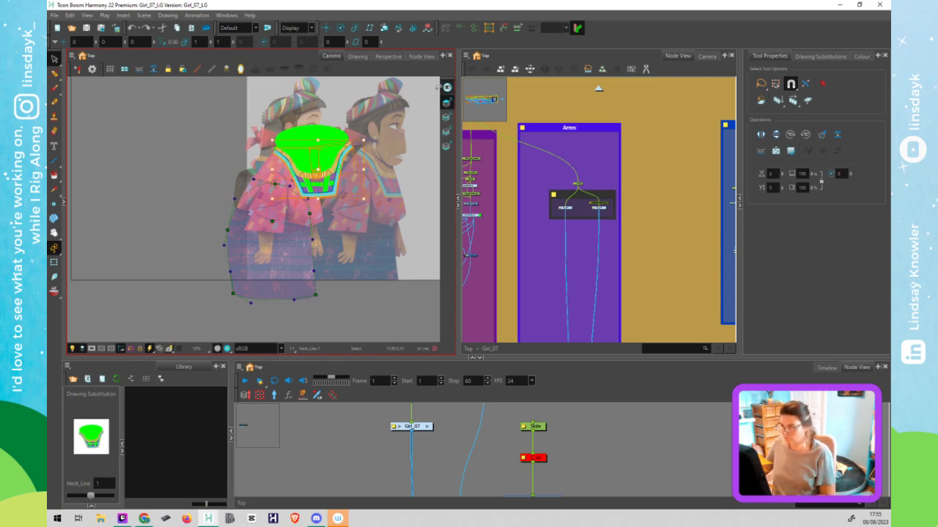
Shift and rotate a copy of the collar artwork so that it extends the back end of the neckline past the shoulder
{"action": "left_click_drag", "start_coordinate": [322, 160], "coordinate": [323, 162]}
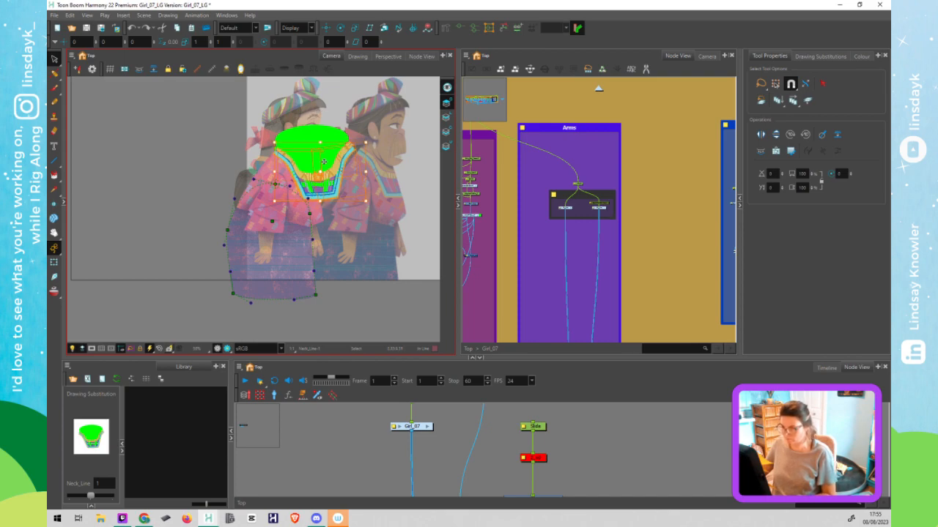
{"action": "key", "text": "4"}
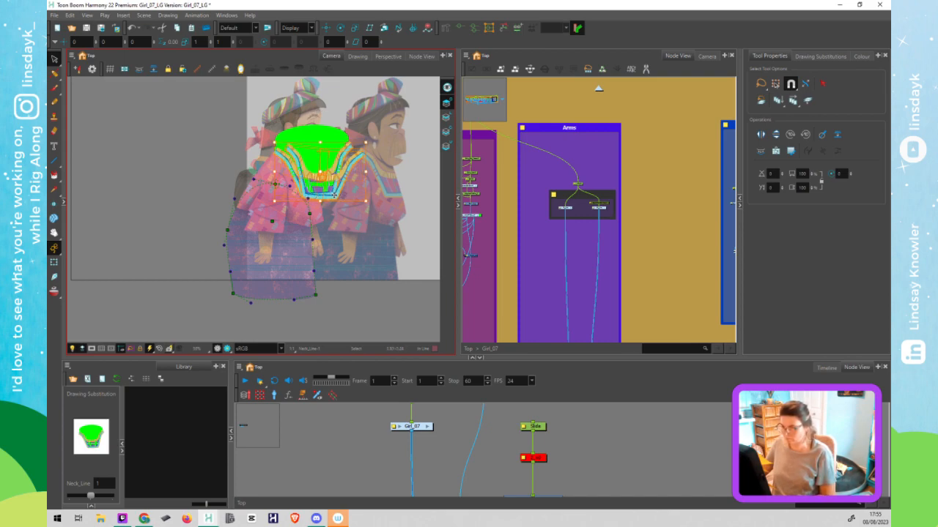
{"action": "left_click_drag", "start_coordinate": [333, 196], "coordinate": [224, 199]}
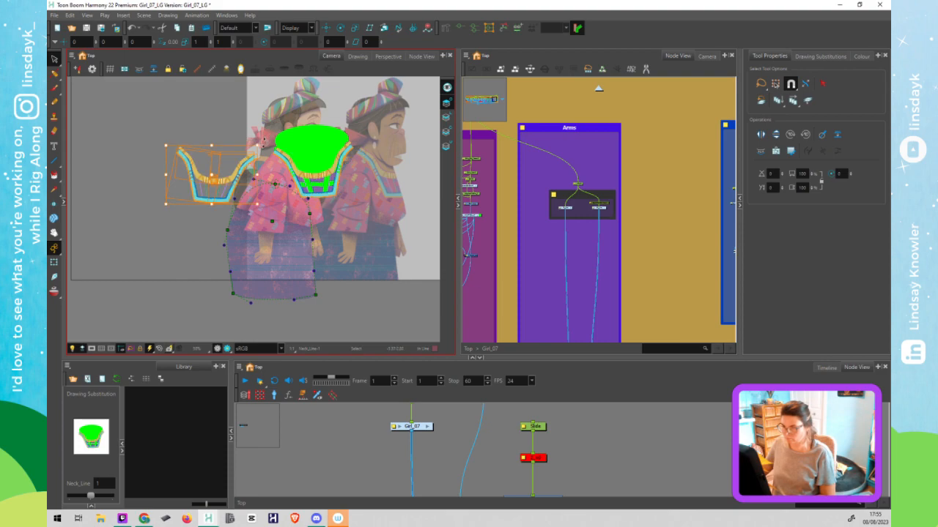
{"action": "left_click_drag", "start_coordinate": [276, 191], "coordinate": [258, 144]}
{"action": "scroll", "coordinate": [264, 150], "scroll_direction": "up", "scroll_amount": 3}
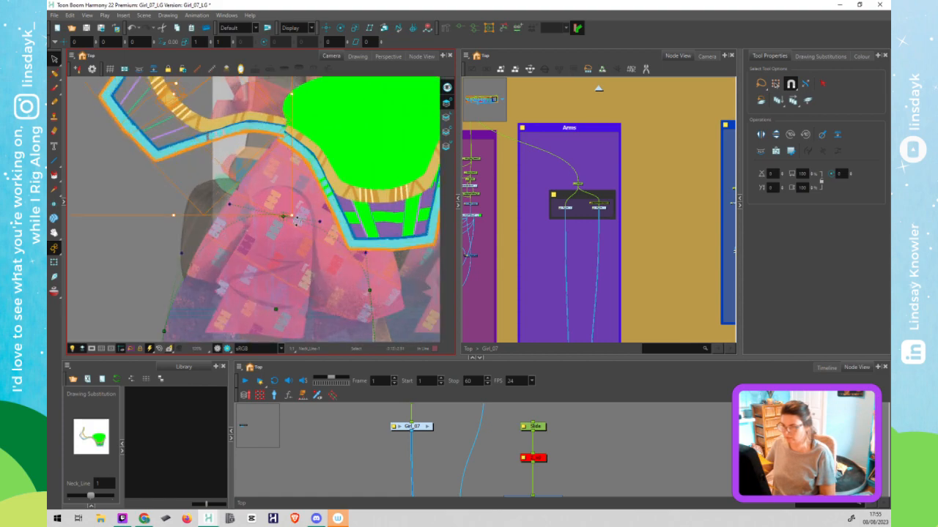
{"action": "left_click_drag", "start_coordinate": [296, 219], "coordinate": [271, 237]}
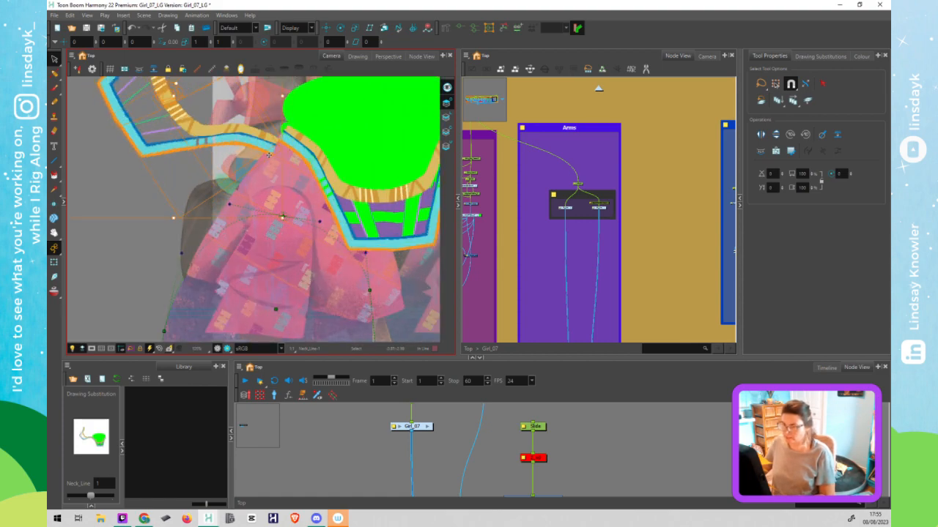
{"action": "key", "text": "ctrl+z"}
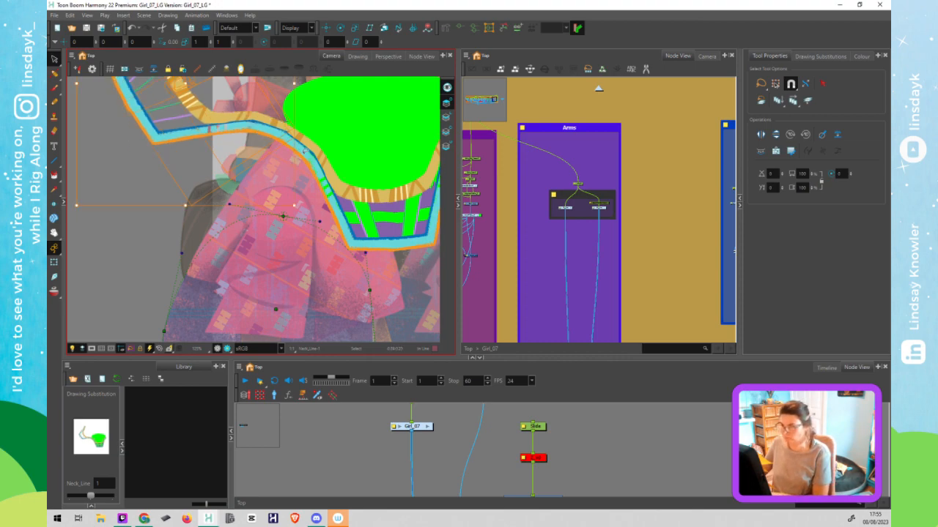
{"action": "key", "text": "Left"}
{"action": "key", "text": "Left"}
{"action": "key", "text": "Left"}
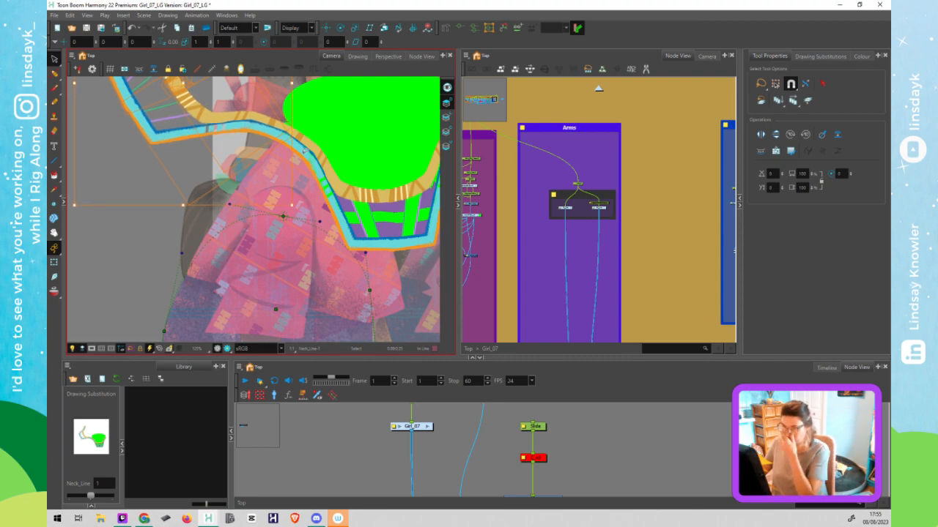
Cut away and delete the surplus part of the collar extension behind the character in the Neck_Line drawing
{"action": "scroll", "coordinate": [287, 178], "scroll_direction": "down", "scroll_amount": 2}
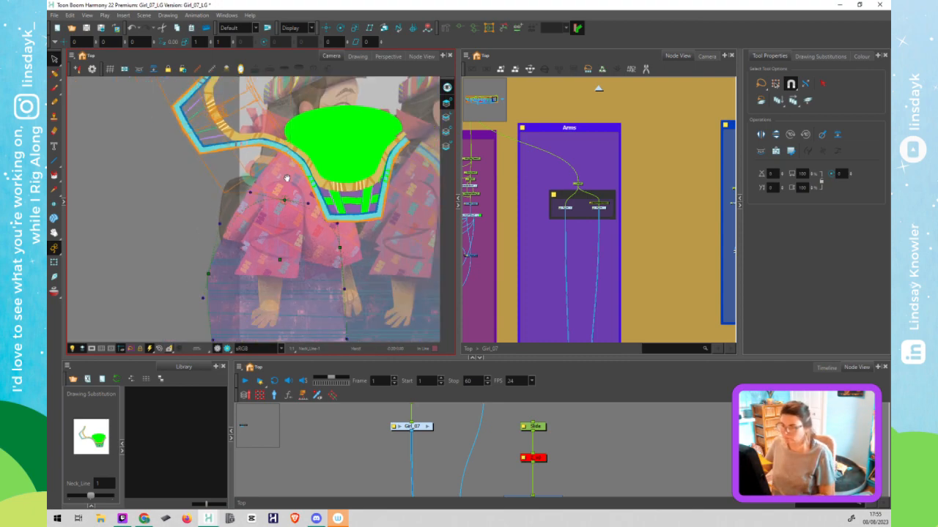
{"action": "left_click_drag", "start_coordinate": [287, 179], "coordinate": [251, 206]}
{"action": "key", "text": "shift+t"}
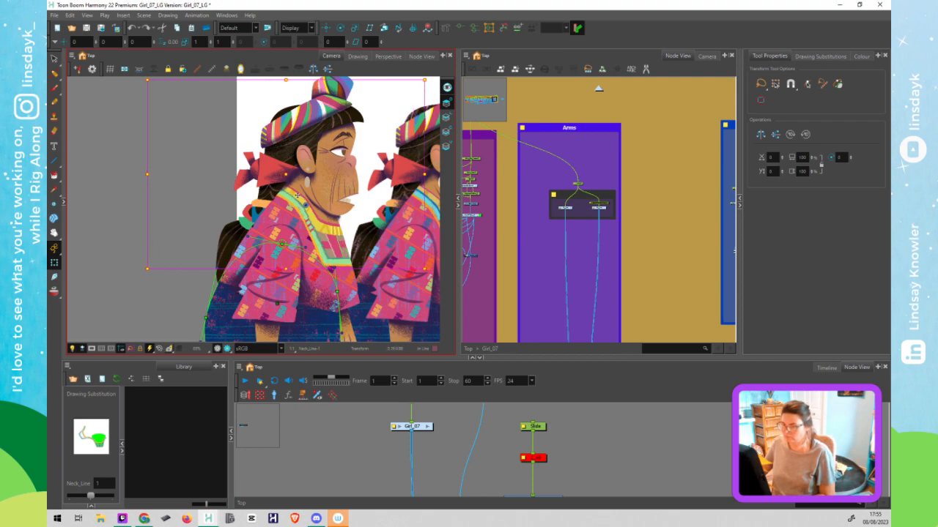
{"action": "key", "text": "alt+t"}
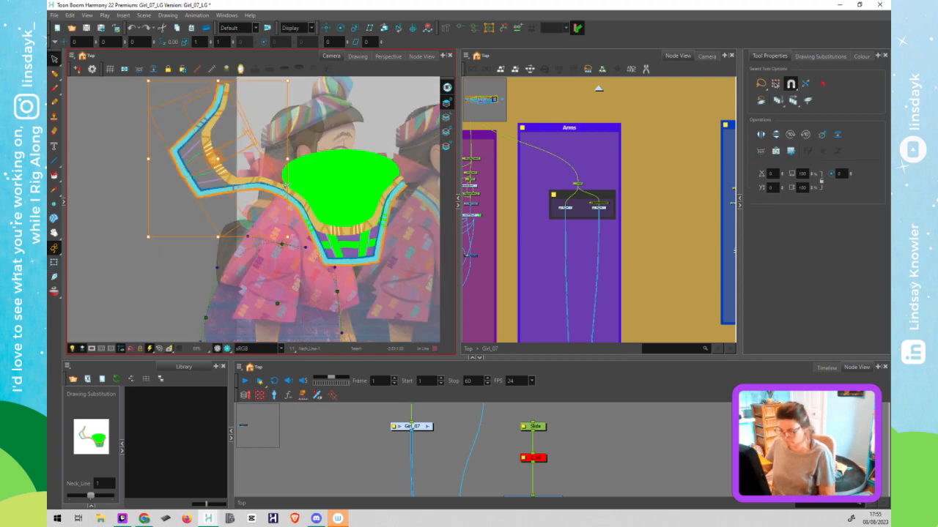
{"action": "left_click_drag", "start_coordinate": [277, 133], "coordinate": [277, 147]}
{"action": "mouse_move", "coordinate": [272, 112]}
{"action": "left_mouse_down"}
{"action": "mouse_move", "coordinate": [152, 117]}
{"action": "mouse_move", "coordinate": [127, 198]}
{"action": "mouse_move", "coordinate": [198, 242]}
{"action": "mouse_move", "coordinate": [244, 221]}
{"action": "mouse_move", "coordinate": [270, 187]}
{"action": "mouse_move", "coordinate": [262, 90]}
{"action": "left_mouse_up"}
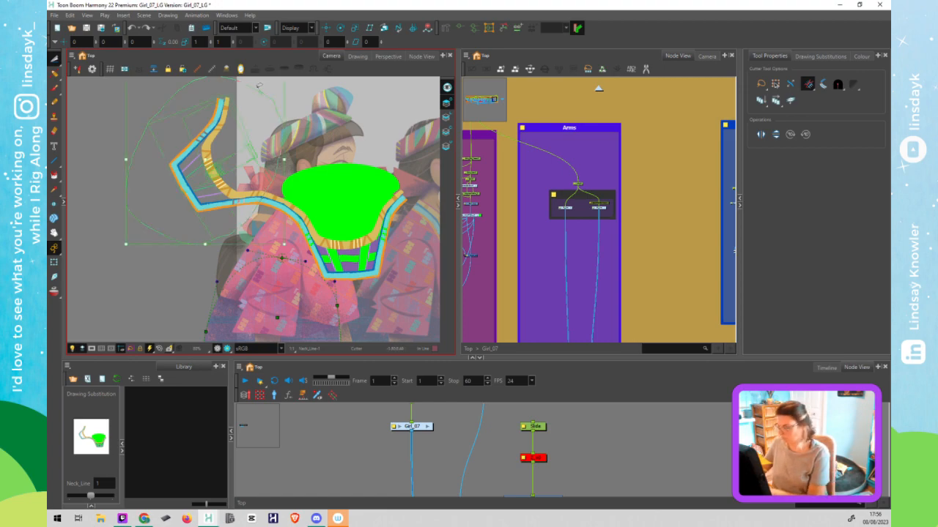
{"action": "key", "text": "Delete"}
{"action": "key", "text": "shift+t"}
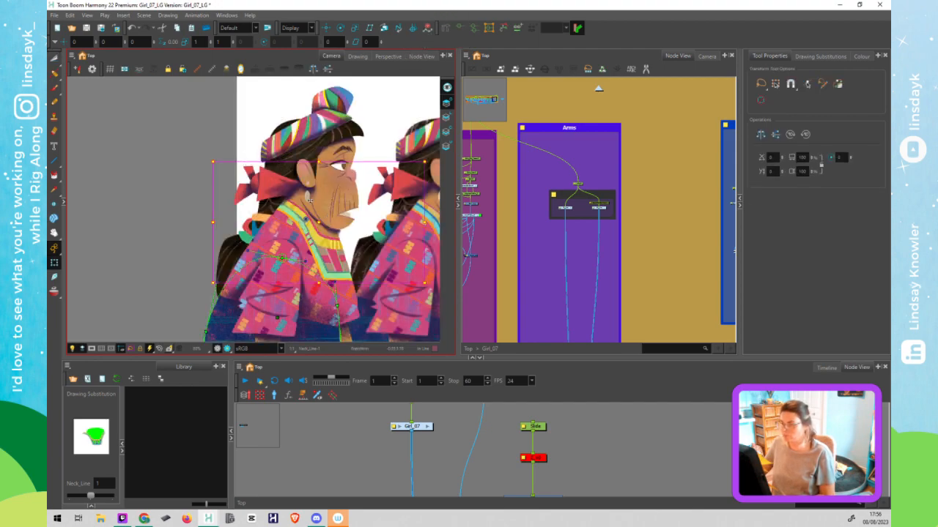
Try rotating and shifting the neckline to test its extension, and undo the test changes
{"action": "left_click", "coordinate": [341, 28]}
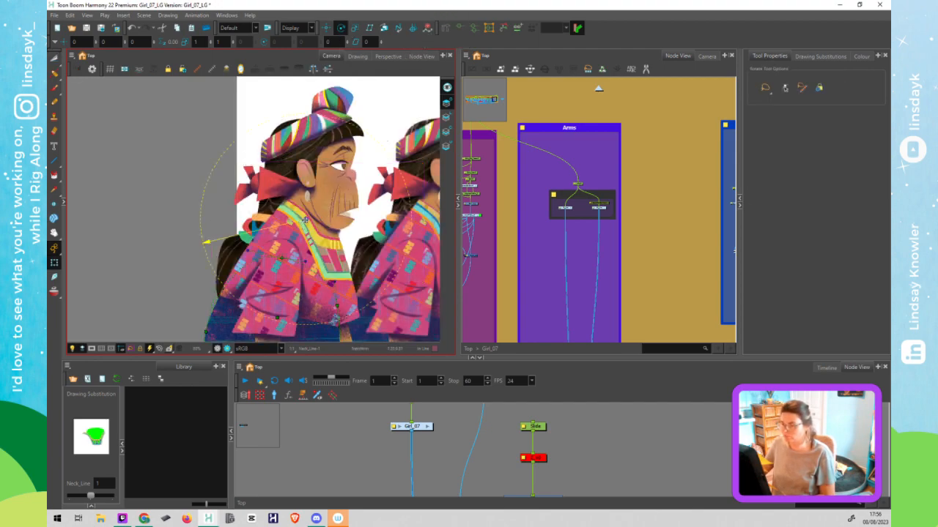
{"action": "left_click_drag", "start_coordinate": [289, 217], "coordinate": [284, 206]}
{"action": "key", "text": "shift+t"}
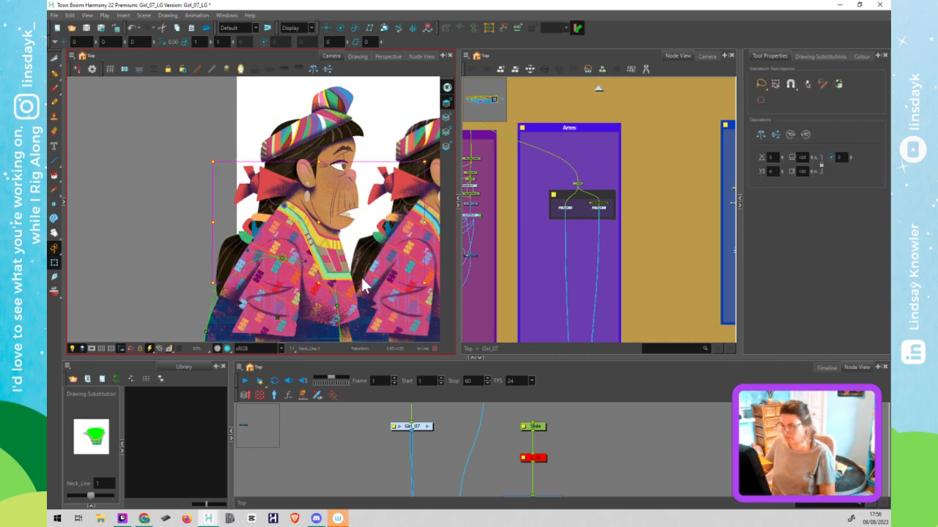
{"action": "mouse_move", "coordinate": [362, 283]}
{"action": "left_mouse_down"}
{"action": "mouse_move", "coordinate": [353, 285]}
{"action": "mouse_move", "coordinate": [360, 290]}
{"action": "left_mouse_up"}
{"action": "key", "text": "ctrl+z"}
{"action": "key", "text": "ctrl+z"}
{"action": "key", "text": "space"}
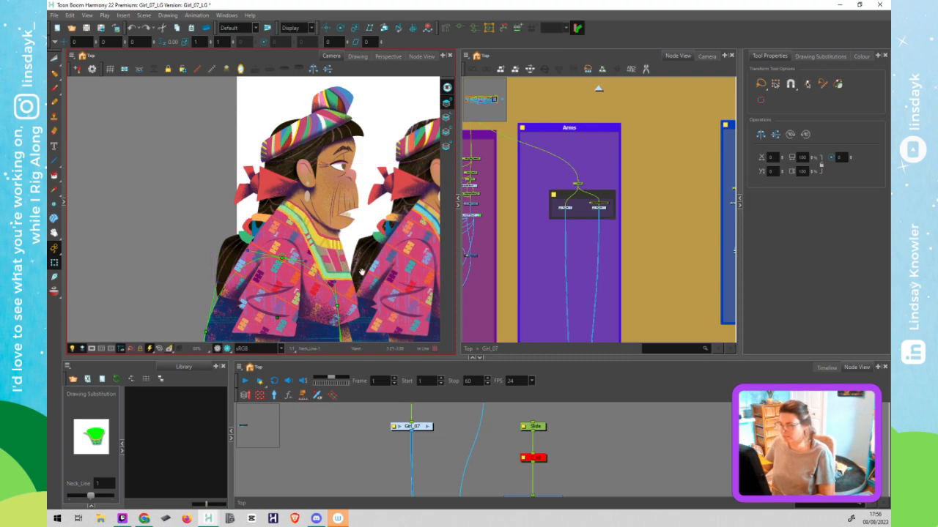
Open the Fr_Arm group inside the Arms backdrop and select the upper arm's node
{"action": "scroll", "coordinate": [629, 290], "scroll_direction": "down", "scroll_amount": 4}
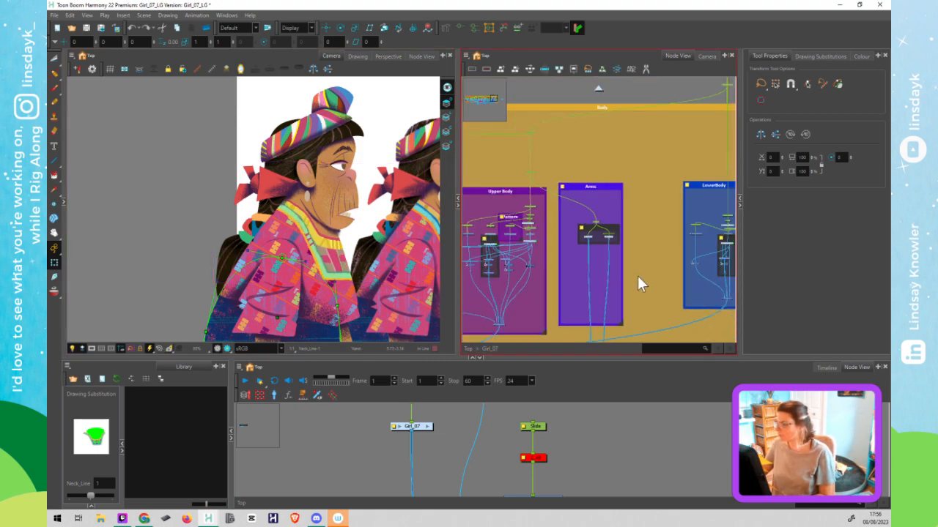
{"action": "scroll", "coordinate": [597, 235], "scroll_direction": "up", "scroll_amount": 5}
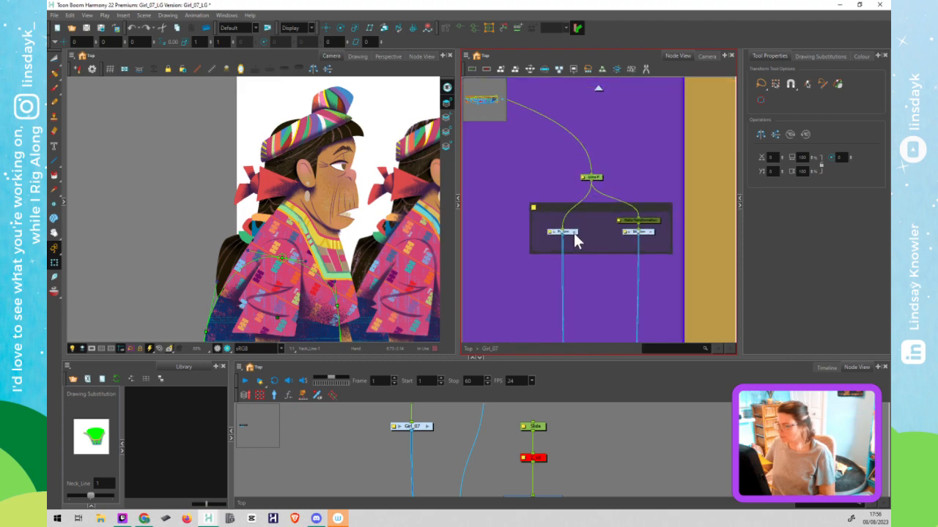
{"action": "left_click", "coordinate": [574, 232]}
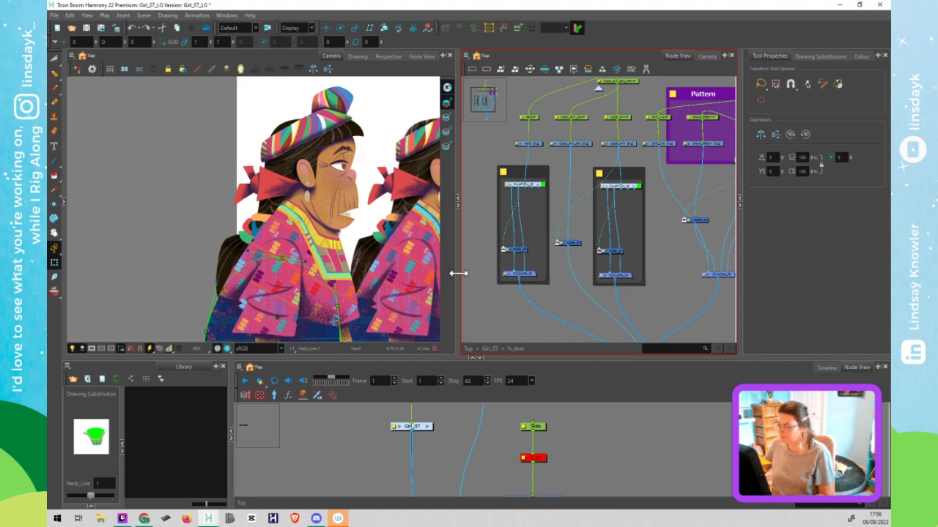
{"action": "left_click_drag", "start_coordinate": [365, 256], "coordinate": [356, 203]}
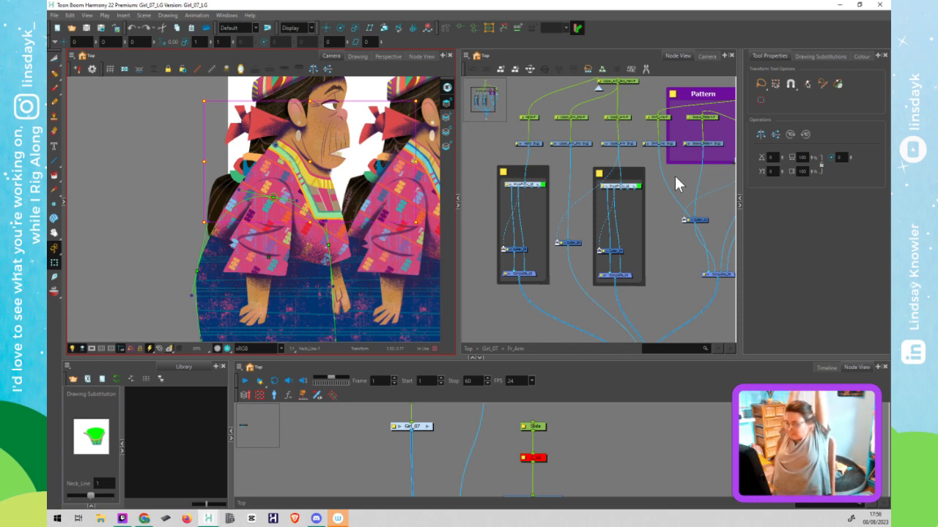
{"action": "left_click", "coordinate": [629, 233]}
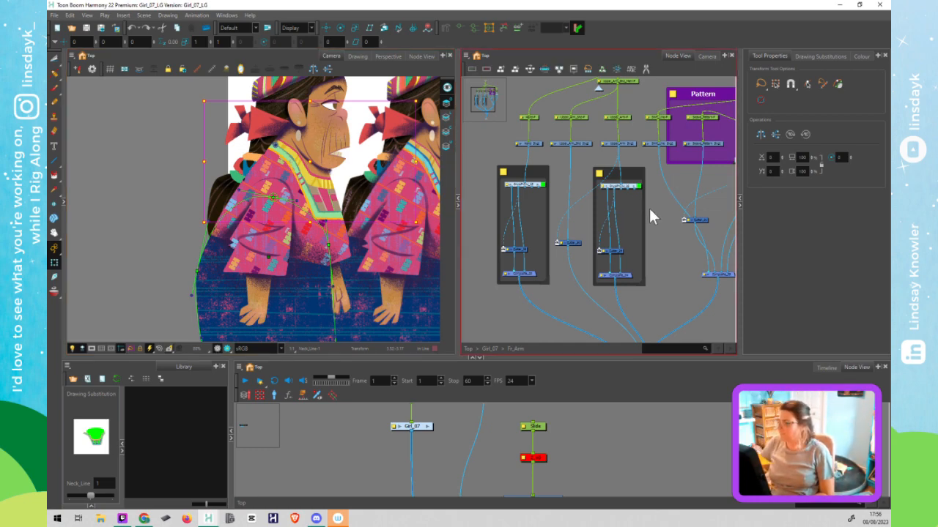
{"action": "left_click", "coordinate": [649, 210]}
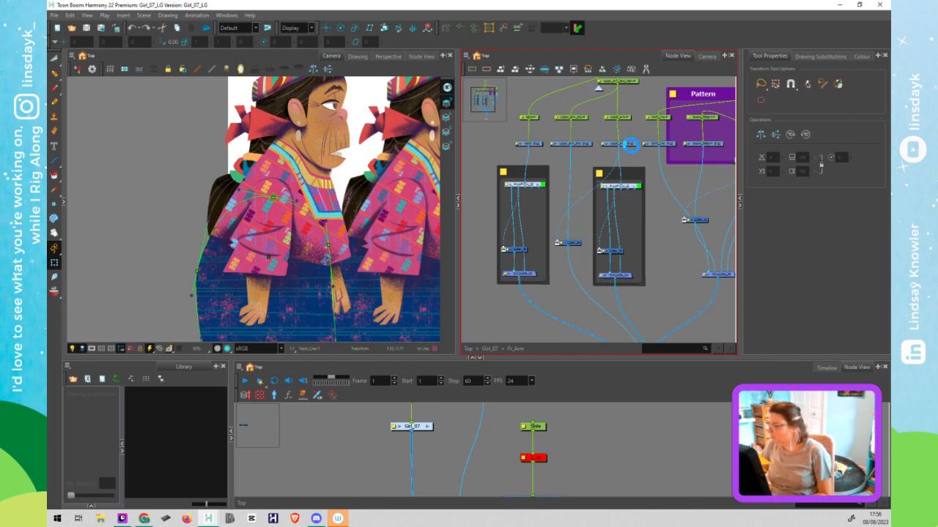
{"action": "left_click", "coordinate": [627, 143]}
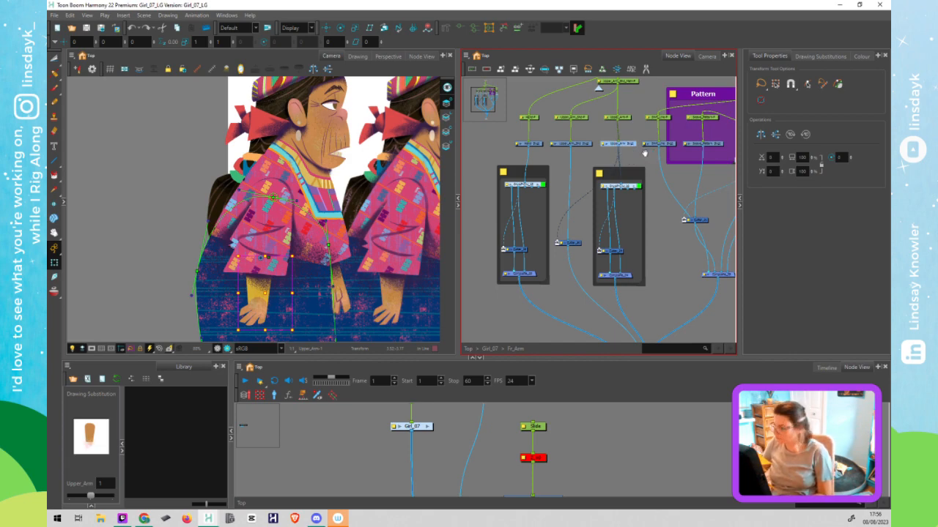
Move the peg beside the Pattern backdrop into line above the sleeve's nodes and select the Sleeve drawing's node
{"action": "left_click_drag", "start_coordinate": [645, 153], "coordinate": [601, 170]}
{"action": "left_click", "coordinate": [717, 160]}
{"action": "left_click_drag", "start_coordinate": [716, 138], "coordinate": [664, 137]}
{"action": "left_click_drag", "start_coordinate": [680, 90], "coordinate": [669, 123]}
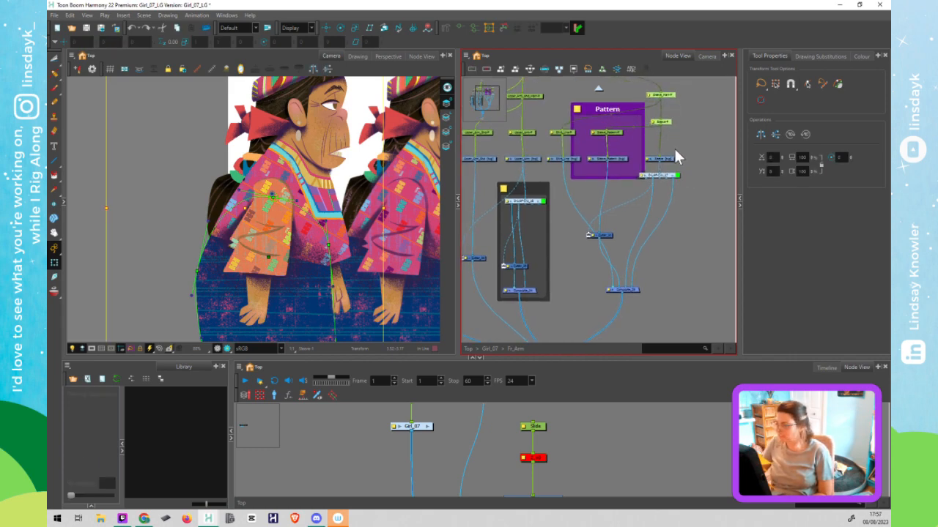
{"action": "left_click", "coordinate": [667, 159]}
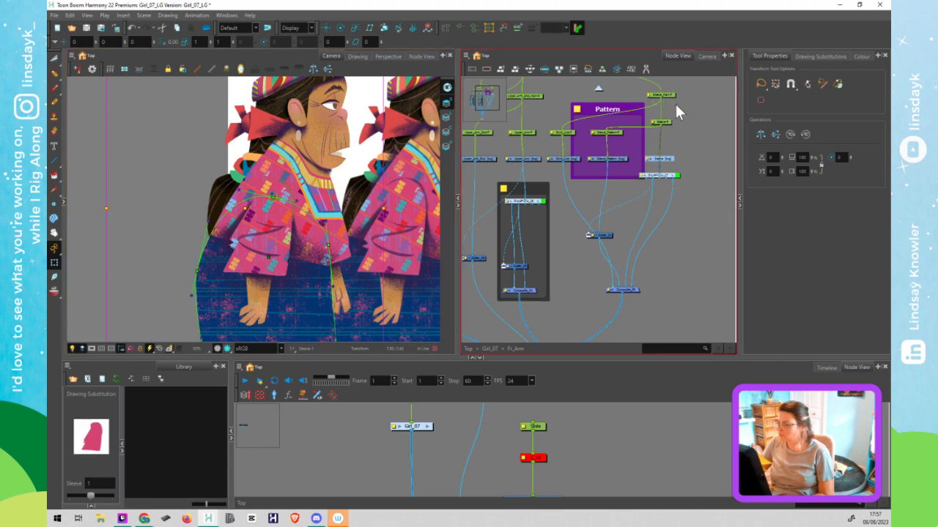
Move the front arm's sleeve off the body into the empty area behind the character
{"action": "left_click", "coordinate": [266, 230]}
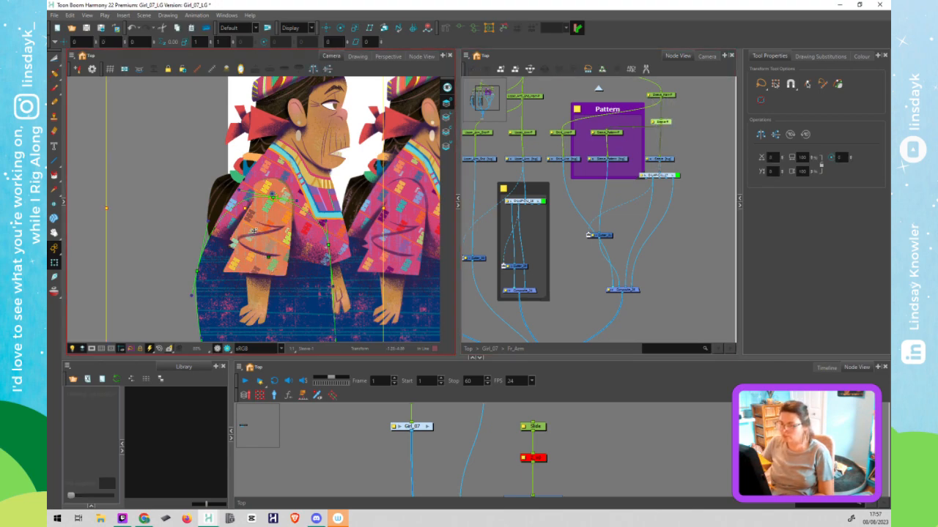
{"action": "mouse_move", "coordinate": [145, 198]}
{"action": "left_mouse_down"}
{"action": "mouse_move", "coordinate": [146, 220]}
{"action": "mouse_move", "coordinate": [107, 220]}
{"action": "left_mouse_up"}
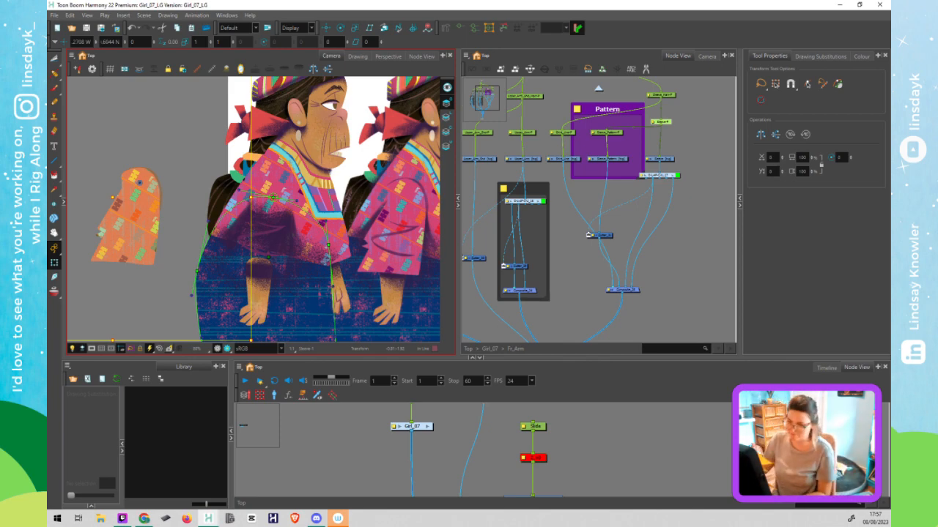
{"action": "scroll", "coordinate": [147, 286], "scroll_direction": "down", "scroll_amount": 3}
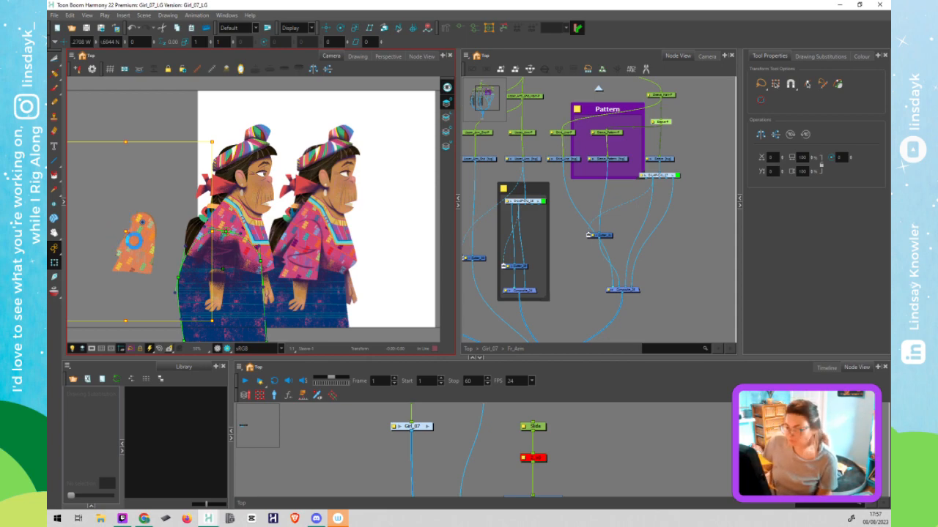
{"action": "scroll", "coordinate": [134, 240], "scroll_direction": "up", "scroll_amount": 1}
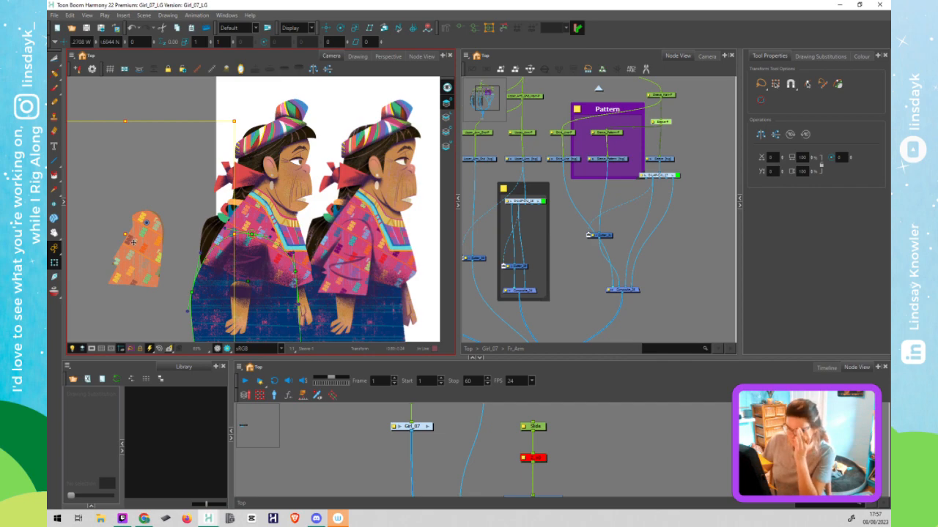
{"action": "scroll", "coordinate": [172, 220], "scroll_direction": "up", "scroll_amount": 1}
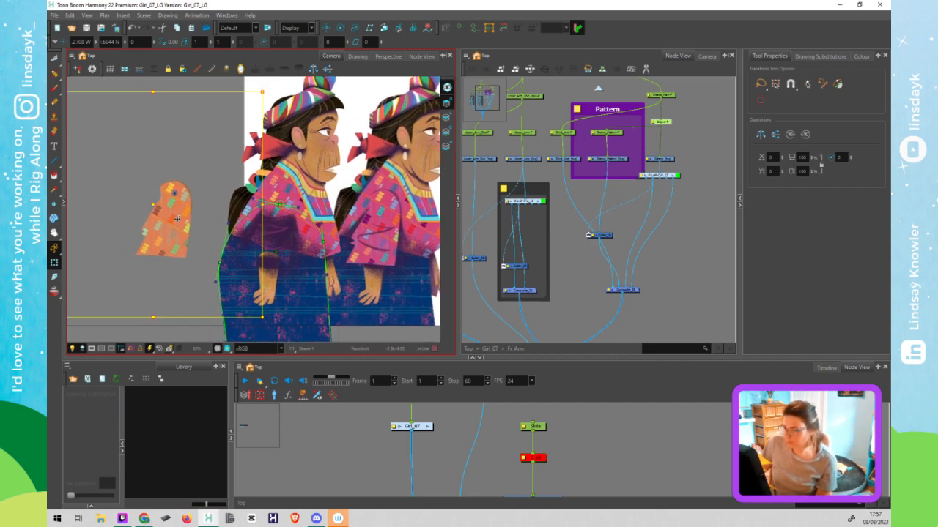
Start an envelope deformer around the sleeve with the Rigging tool, placing points over the shoulder, down the front edge and at both hem corners
{"action": "left_click", "coordinate": [448, 28]}
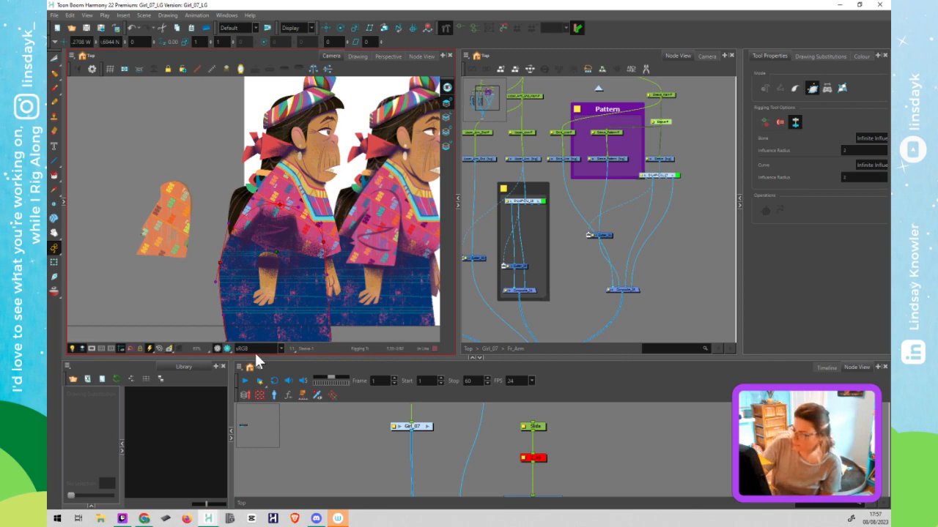
{"action": "scroll", "coordinate": [167, 200], "scroll_direction": "up", "scroll_amount": 2}
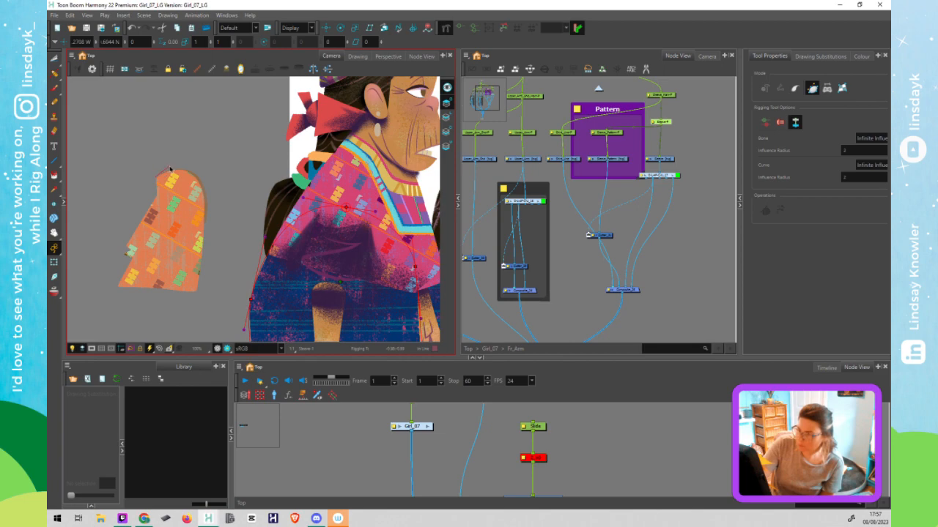
{"action": "left_click", "coordinate": [171, 169]}
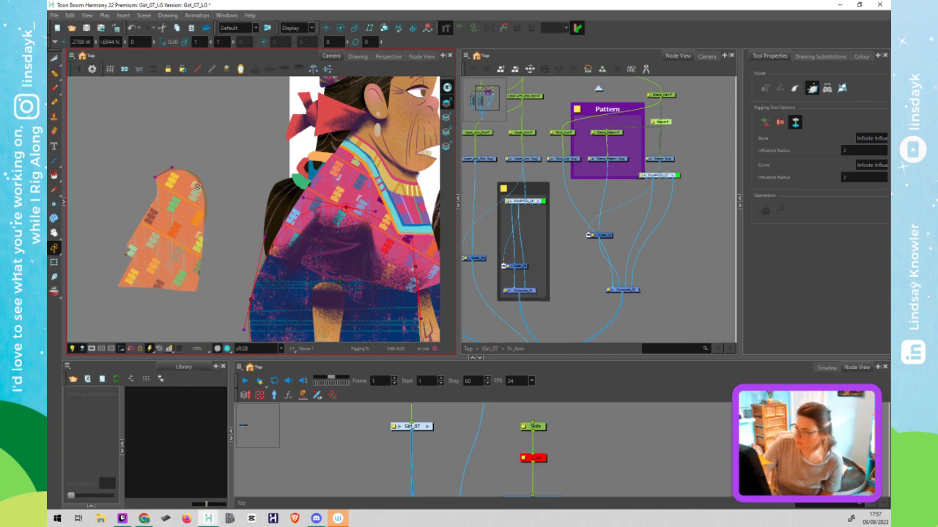
{"action": "left_click_drag", "start_coordinate": [203, 197], "coordinate": [207, 224]}
{"action": "left_click_drag", "start_coordinate": [195, 291], "coordinate": [189, 323]}
{"action": "left_click_drag", "start_coordinate": [117, 288], "coordinate": [133, 288]}
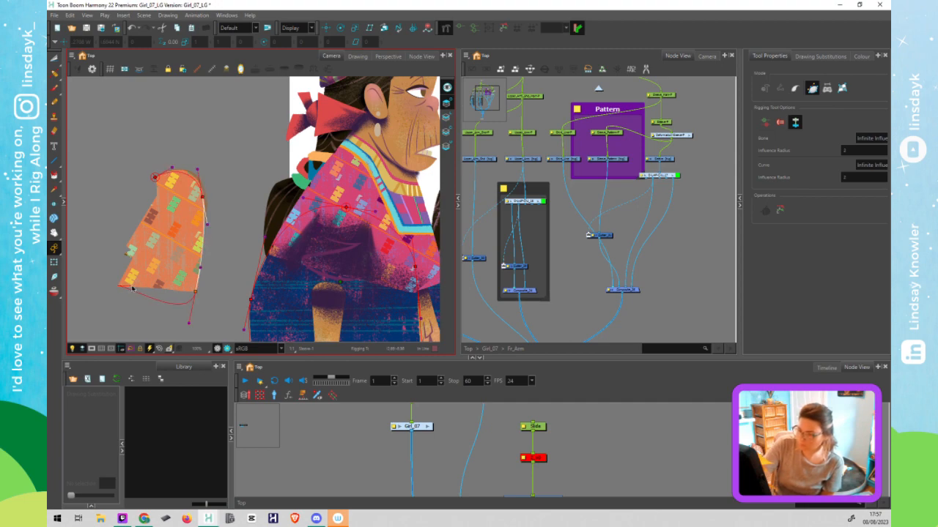
Continue the sleeve's deformer up the back edge and close it at its starting point on the shoulder
{"action": "left_click", "coordinate": [125, 246]}
{"action": "left_click", "coordinate": [128, 247]}
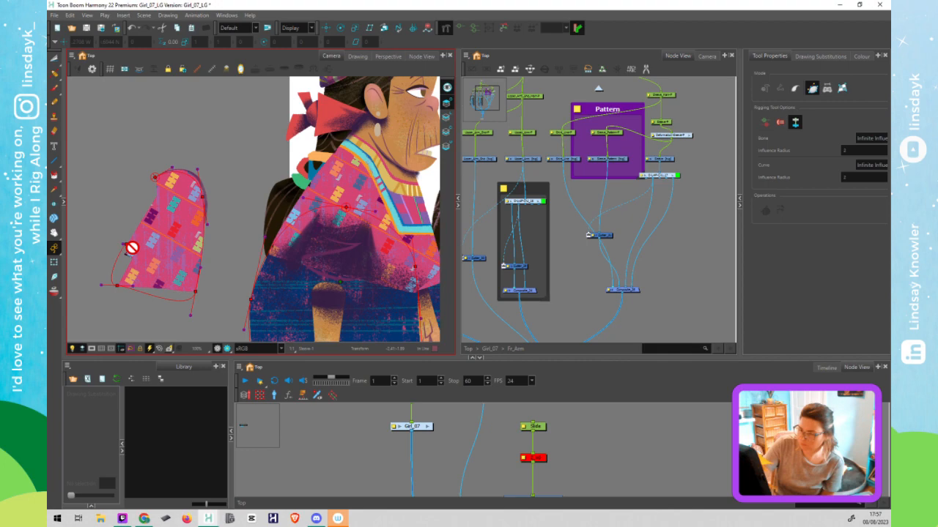
{"action": "left_click", "coordinate": [137, 211]}
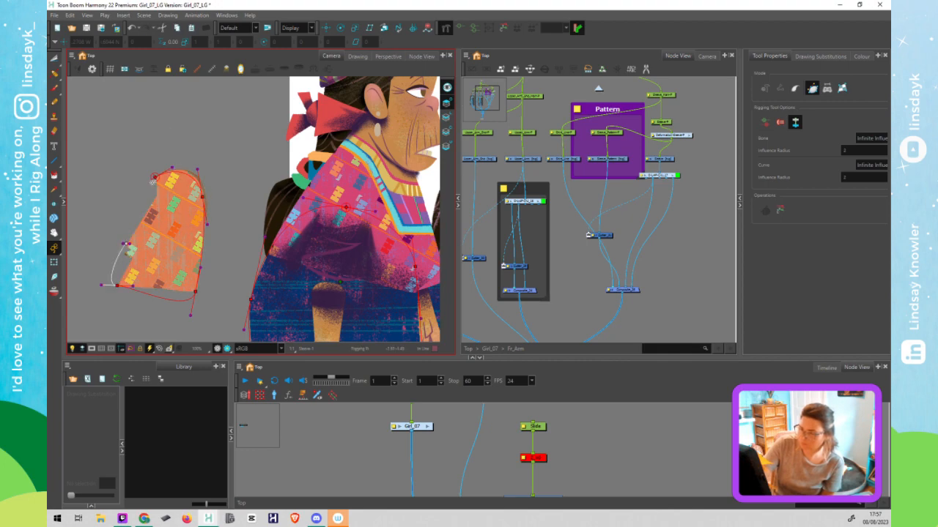
{"action": "key", "text": "ctrl+z"}
{"action": "left_click", "coordinate": [132, 224]}
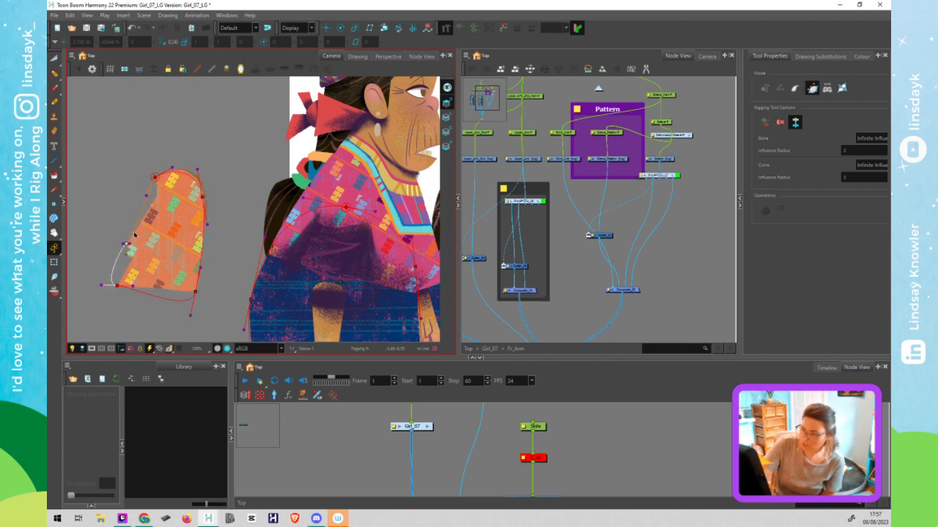
{"action": "key", "text": "ctrl+z"}
Adjust the deformer's curve handles along the sleeve's back edge so the bulge toward the hem corner is reduced
{"action": "left_click_drag", "start_coordinate": [130, 246], "coordinate": [132, 229]}
{"action": "left_click", "coordinate": [121, 255]}
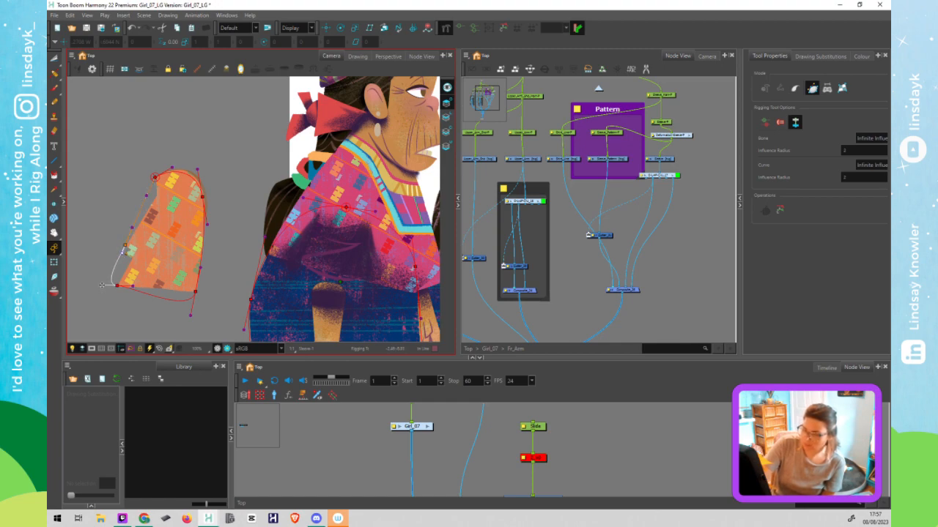
{"action": "left_click_drag", "start_coordinate": [115, 276], "coordinate": [115, 276]}
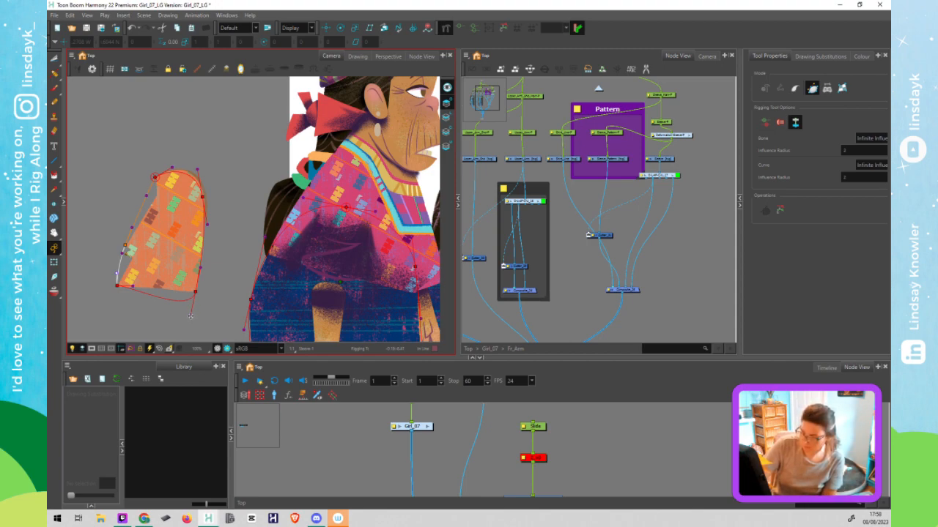
Flatten the deformer's curve along the sleeve's hem and place the back corner point exactly on the sleeve's corner
{"action": "left_click_drag", "start_coordinate": [189, 314], "coordinate": [180, 286]}
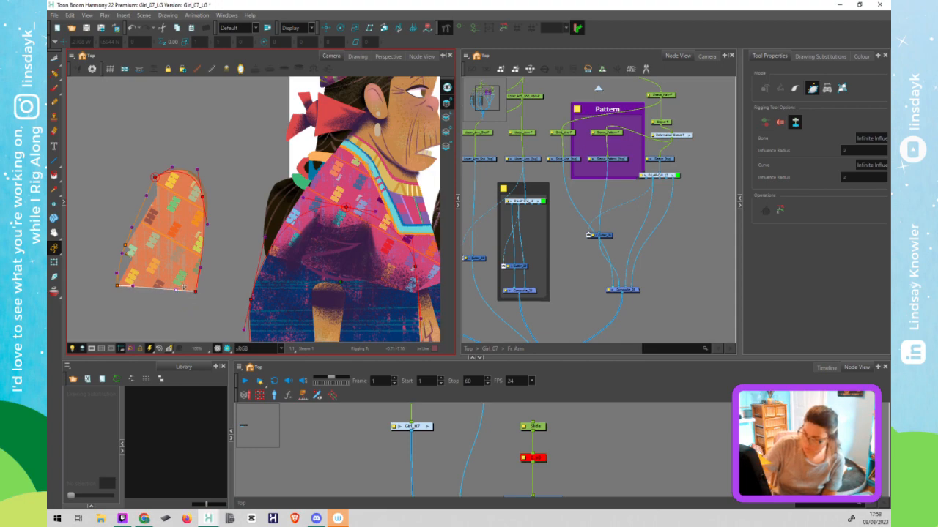
{"action": "scroll", "coordinate": [138, 287], "scroll_direction": "up", "scroll_amount": 3}
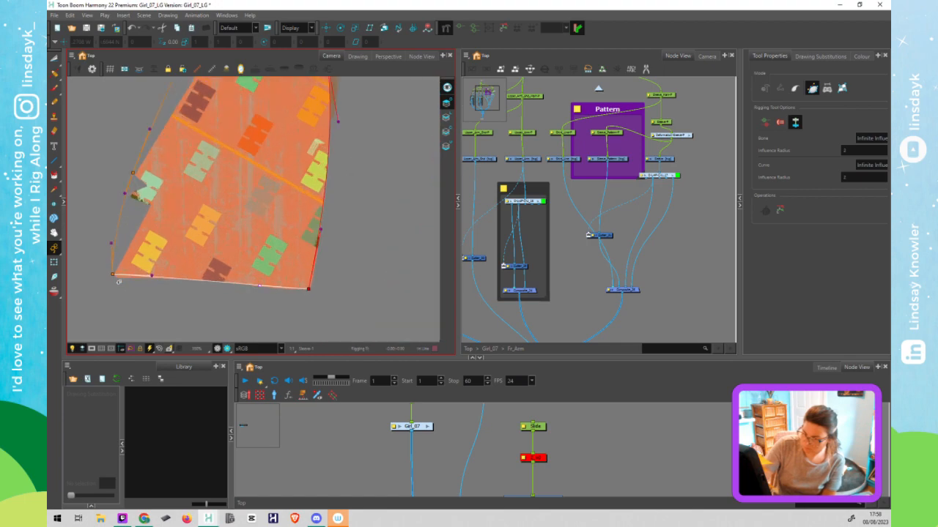
{"action": "scroll", "coordinate": [114, 274], "scroll_direction": "up", "scroll_amount": 2}
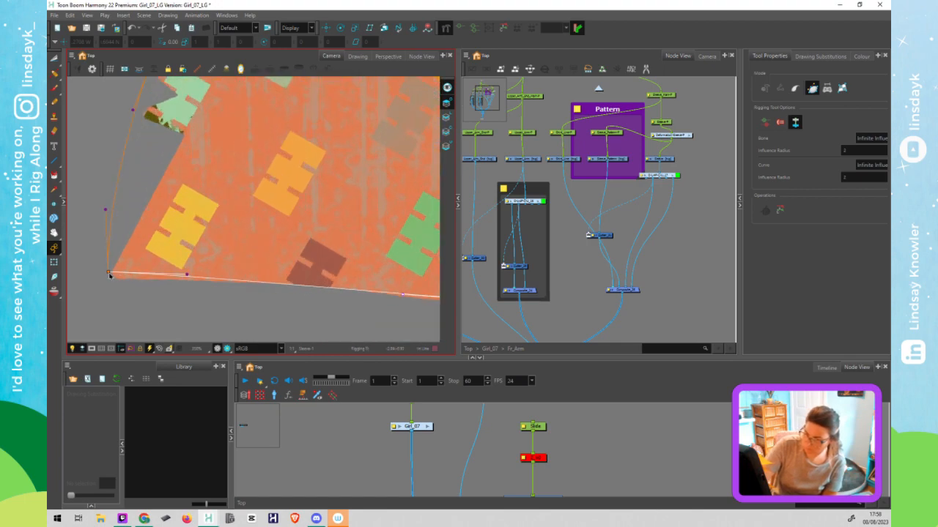
{"action": "left_click_drag", "start_coordinate": [109, 274], "coordinate": [112, 280]}
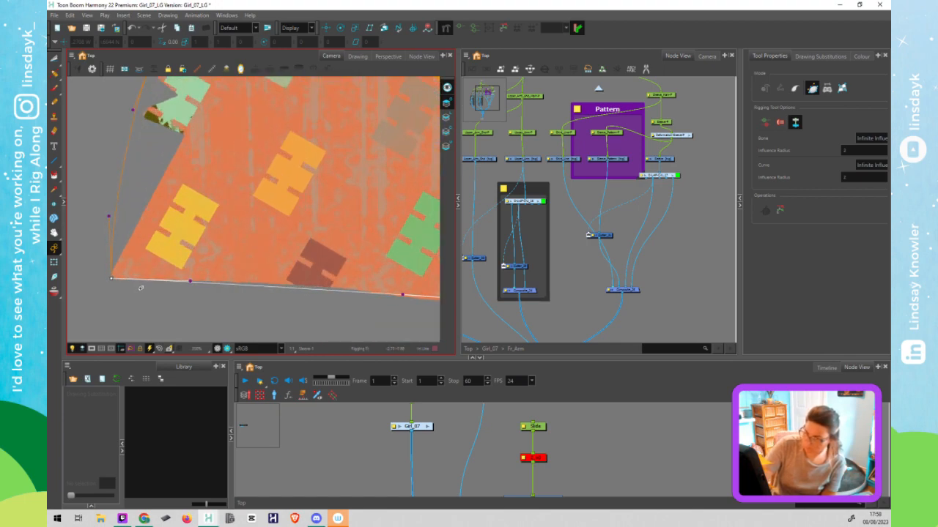
Refine the deformer's curve handles on the lower front and lower back edges to follow the sleeve's outline
{"action": "scroll", "coordinate": [140, 288], "scroll_direction": "down", "scroll_amount": 1}
{"action": "scroll", "coordinate": [140, 288], "scroll_direction": "down", "scroll_amount": 1}
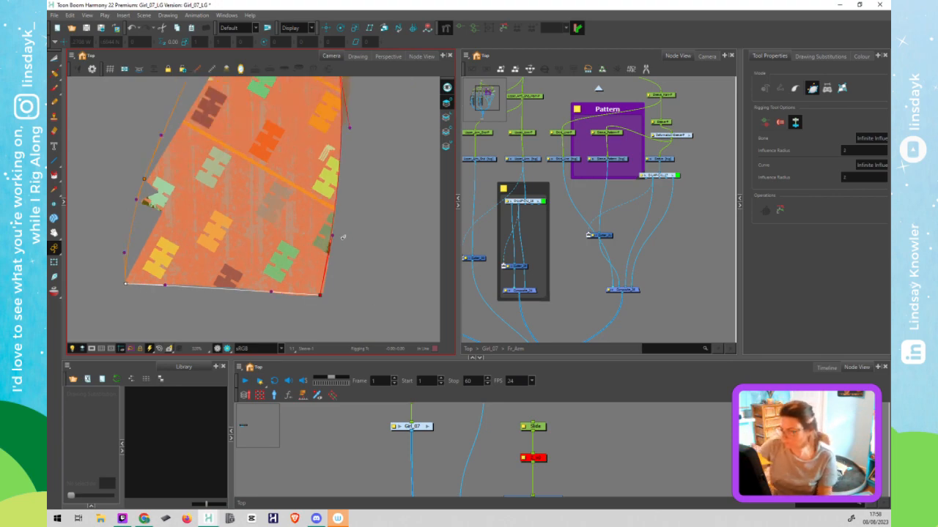
{"action": "left_click_drag", "start_coordinate": [333, 236], "coordinate": [337, 230]}
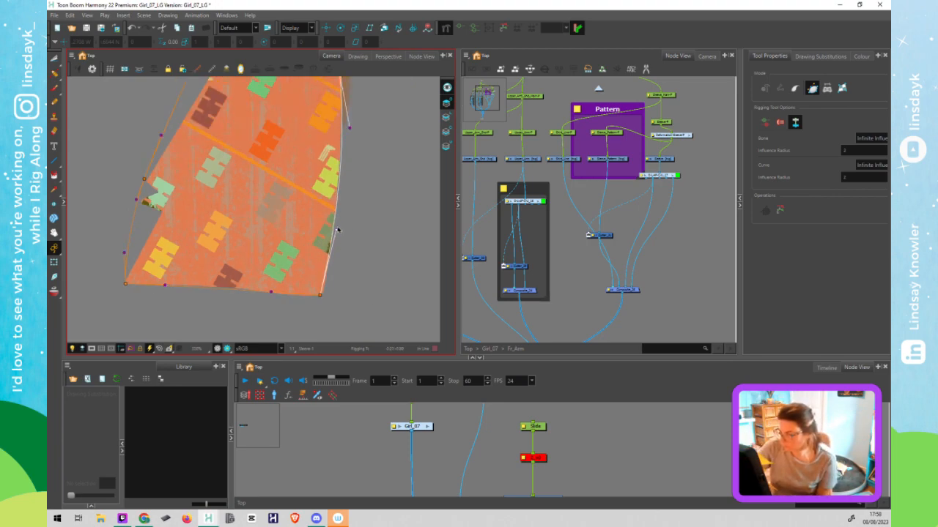
{"action": "left_click", "coordinate": [128, 249]}
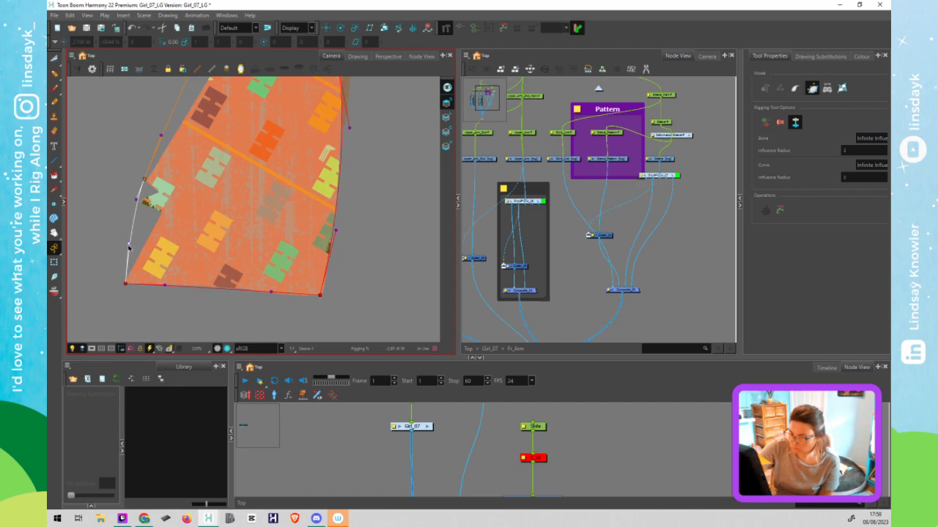
Adjust the sleeve deformer's rest points and handles so its curve follows the sleeve's side edges and rounded shoulder
{"action": "scroll", "coordinate": [346, 151], "scroll_direction": "down", "scroll_amount": 1}
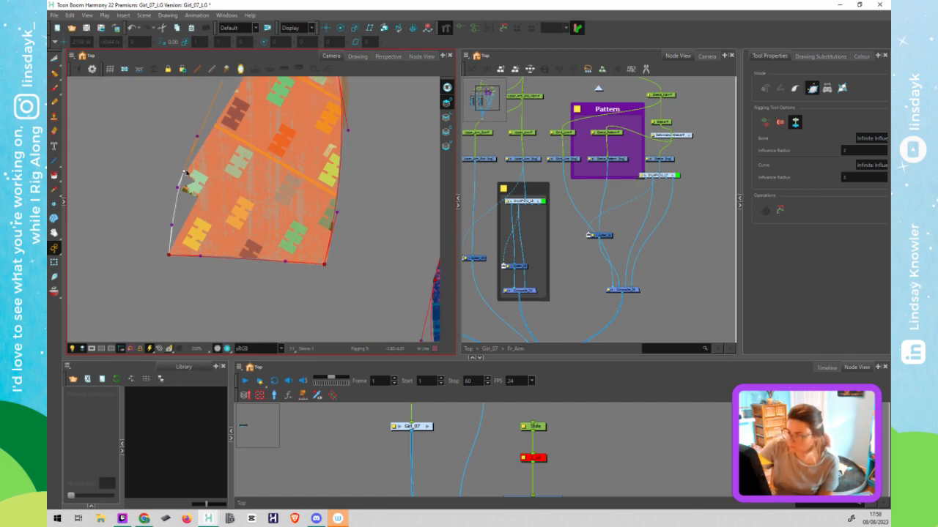
{"action": "left_click_drag", "start_coordinate": [185, 172], "coordinate": [188, 170]}
{"action": "left_click_drag", "start_coordinate": [353, 167], "coordinate": [346, 231]}
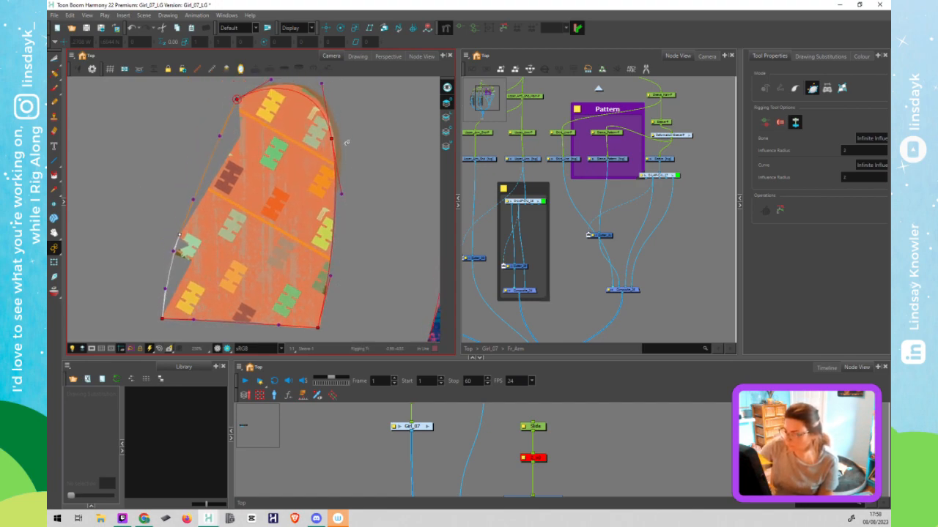
{"action": "mouse_move", "coordinate": [332, 138]}
{"action": "left_mouse_down"}
{"action": "mouse_move", "coordinate": [334, 119]}
{"action": "mouse_move", "coordinate": [335, 138]}
{"action": "left_mouse_up"}
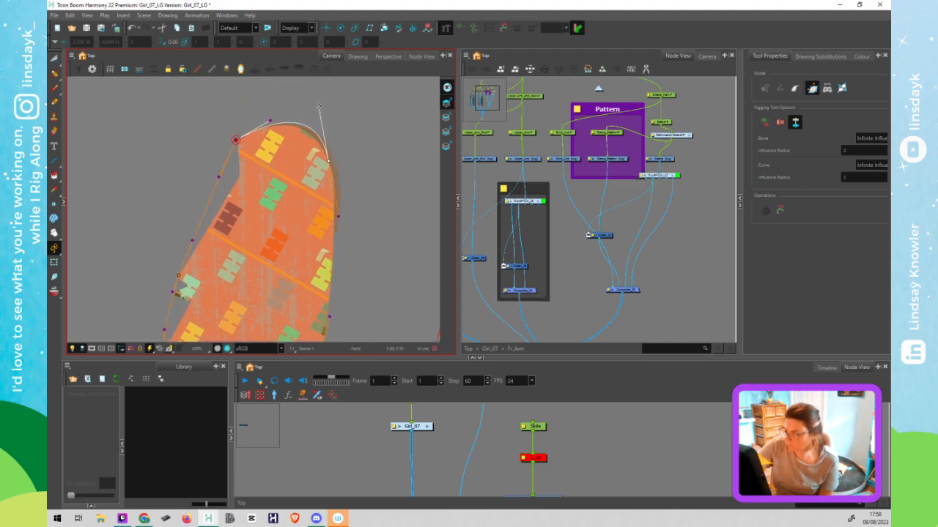
{"action": "left_click_drag", "start_coordinate": [318, 107], "coordinate": [317, 121]}
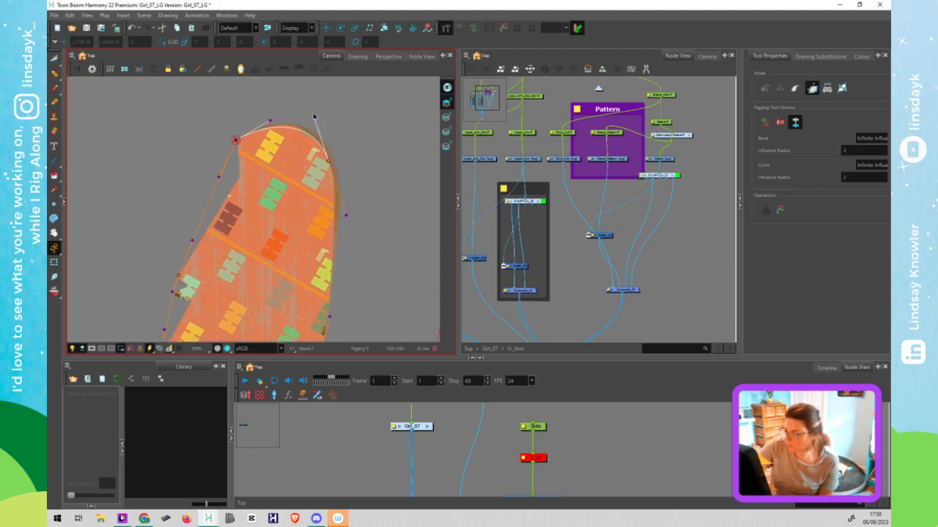
{"action": "left_click_drag", "start_coordinate": [346, 215], "coordinate": [340, 226]}
{"action": "key", "text": "shift+2"}
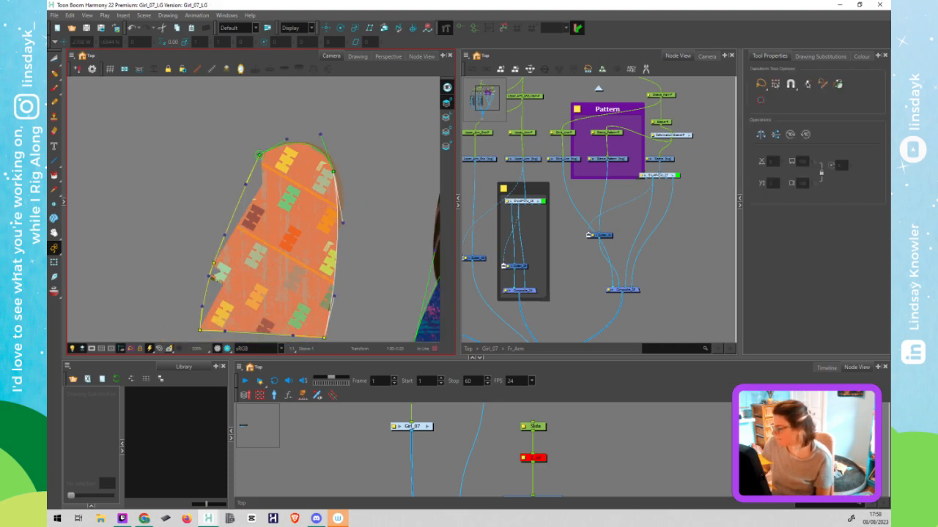
Check the sleeve deformer against the whole character with the Sleeve-P peg selected
{"action": "left_click", "coordinate": [666, 123]}
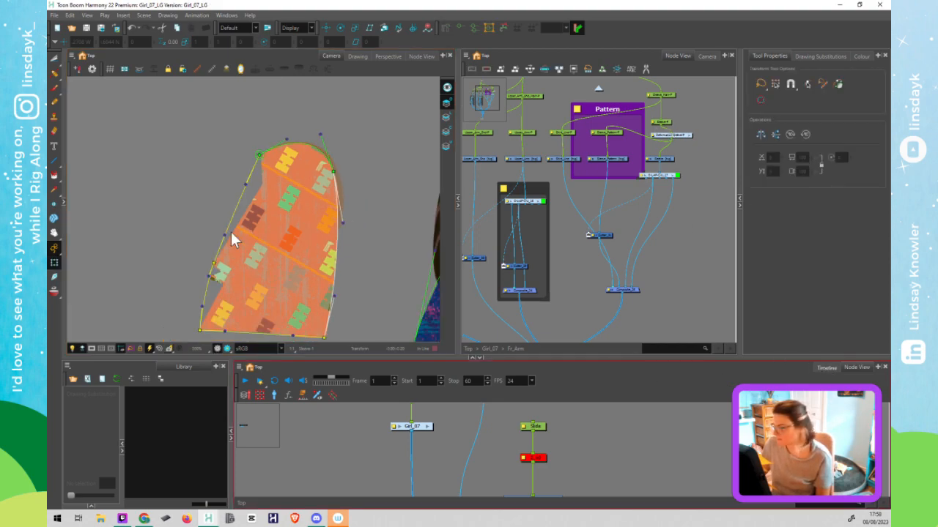
{"action": "key", "text": "ctrl+z"}
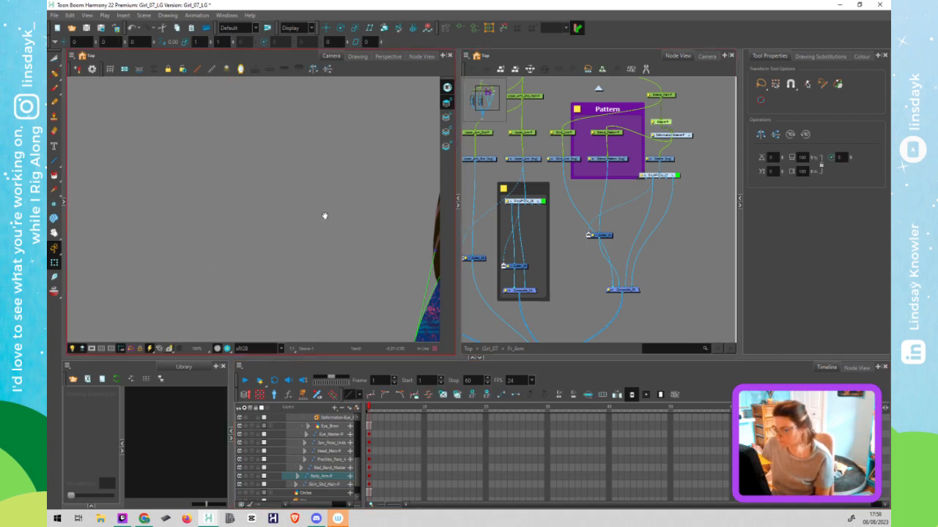
{"action": "left_click_drag", "start_coordinate": [324, 215], "coordinate": [109, 190]}
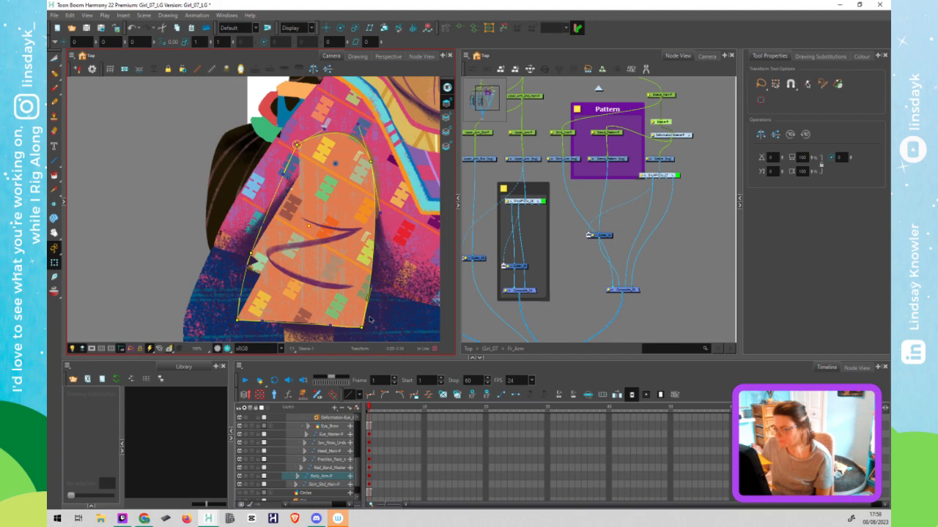
Add a Weighted Deform node beneath the Deformation-Sleeve group in the node network
{"action": "left_click", "coordinate": [687, 147]}
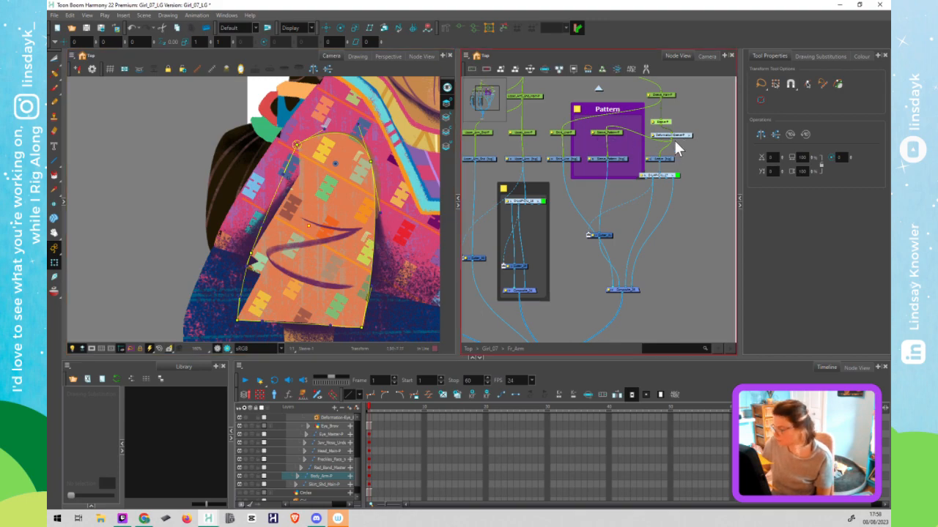
{"action": "key", "text": "Tab"}
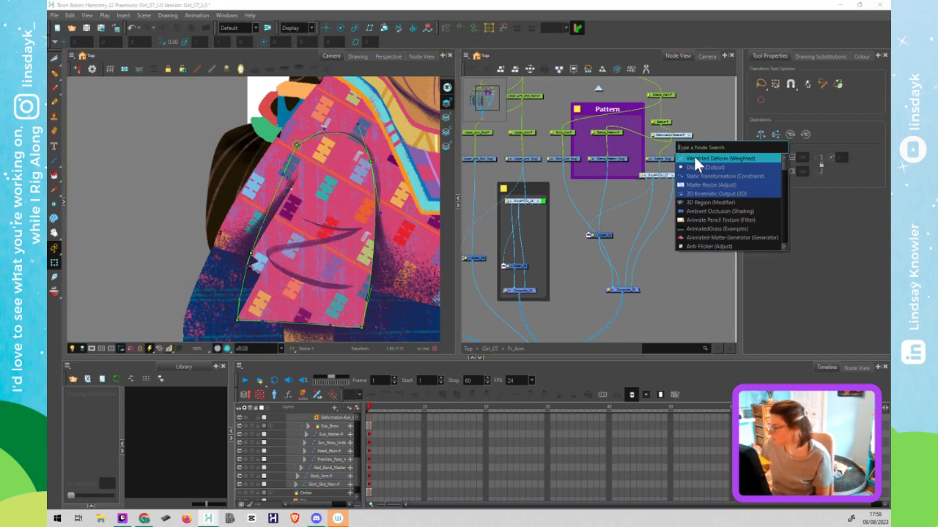
{"action": "left_click", "coordinate": [694, 157]}
{"action": "left_click_drag", "start_coordinate": [700, 137], "coordinate": [696, 144]}
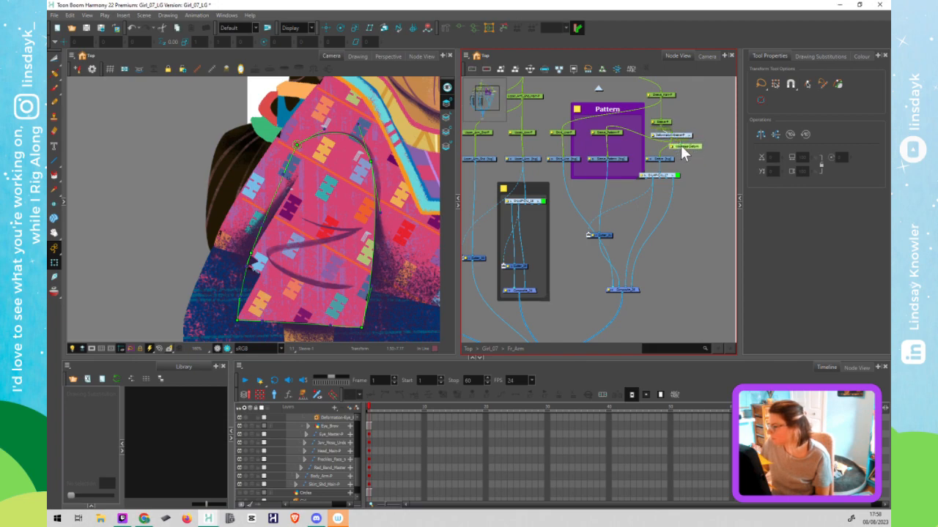
Rewire the sleeve chain so Weighted Deform sits between the Deformation-Sleeve group and the Sleeve drawing
{"action": "left_click", "coordinate": [672, 138]}
{"action": "key", "text": "Delete"}
{"action": "mouse_move", "coordinate": [684, 148]}
{"action": "left_mouse_down"}
{"action": "mouse_move", "coordinate": [664, 157]}
{"action": "mouse_move", "coordinate": [689, 149]}
{"action": "mouse_move", "coordinate": [681, 138]}
{"action": "left_mouse_up"}
{"action": "left_click", "coordinate": [679, 148]}
Align the Sleeve drawing and the group node below it under Weighted Deform, and shift the cutter node over
{"action": "left_click", "coordinate": [664, 176]}
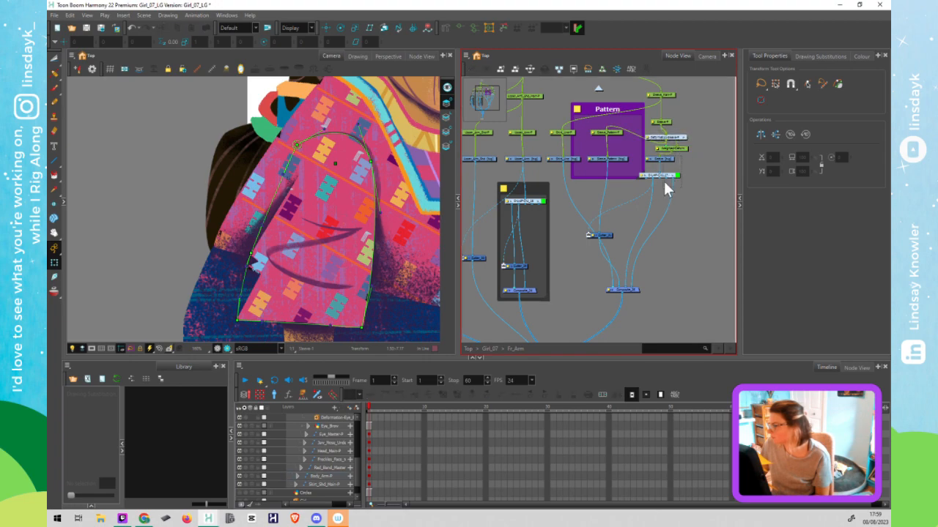
{"action": "left_click", "coordinate": [670, 159], "text": "shift"}
{"action": "left_click_drag", "start_coordinate": [672, 159], "coordinate": [685, 159]}
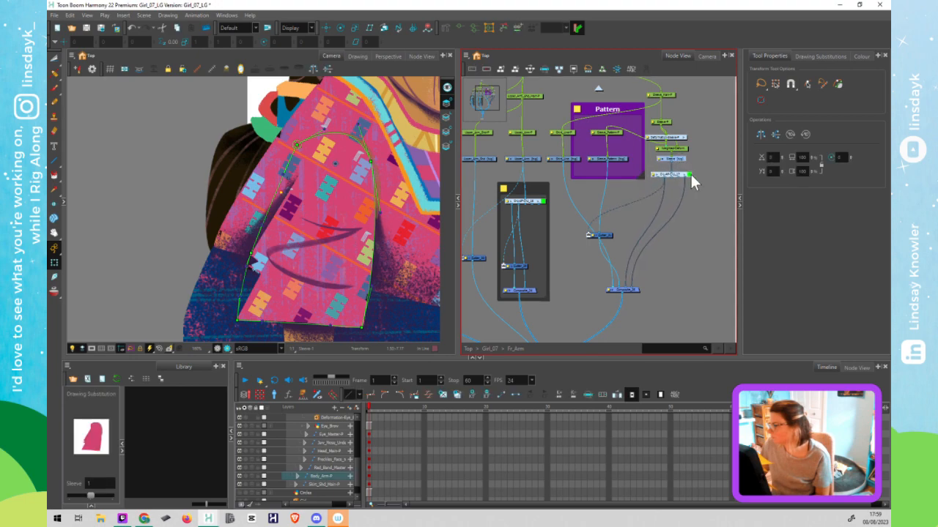
{"action": "left_click", "coordinate": [695, 168]}
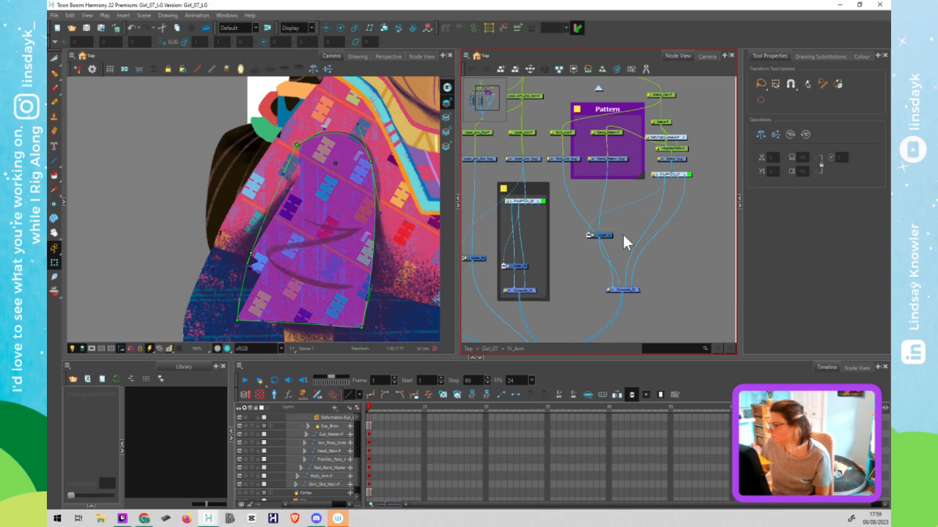
{"action": "left_click", "coordinate": [624, 228]}
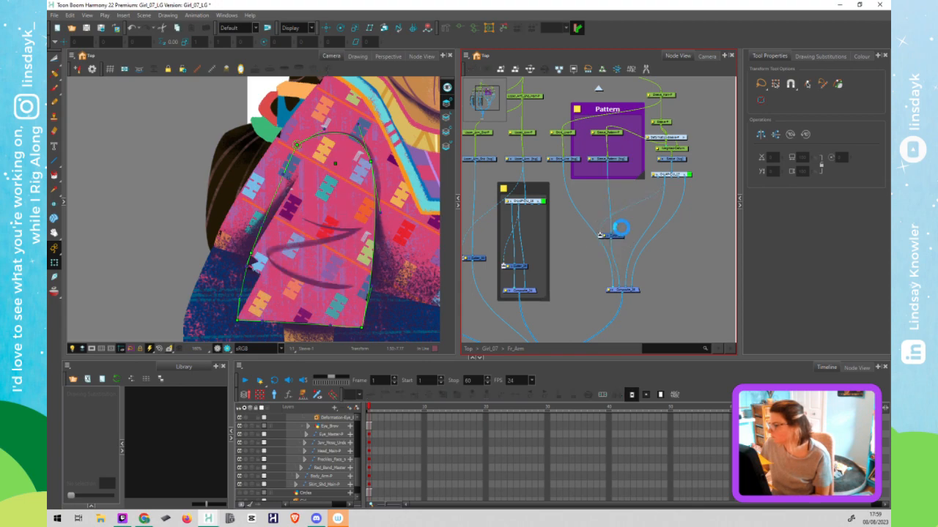
Test the sleeve deformer by moving the sleeve's lower front corner, and undo the movement
{"action": "left_click", "coordinate": [672, 121]}
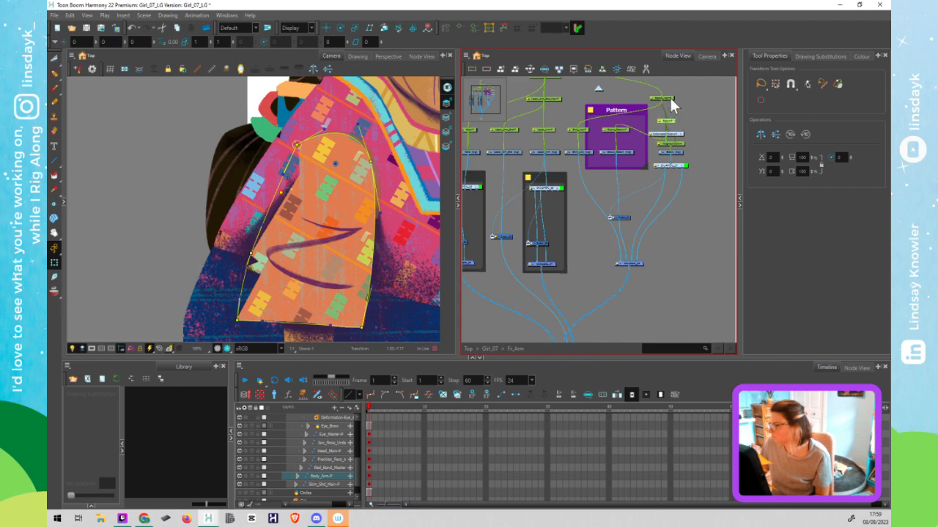
{"action": "left_click", "coordinate": [670, 97]}
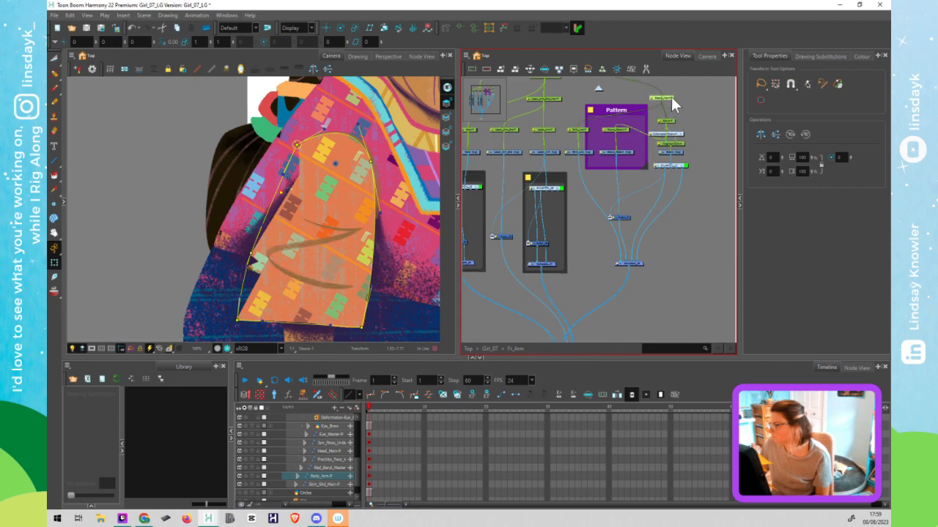
{"action": "left_click", "coordinate": [366, 272]}
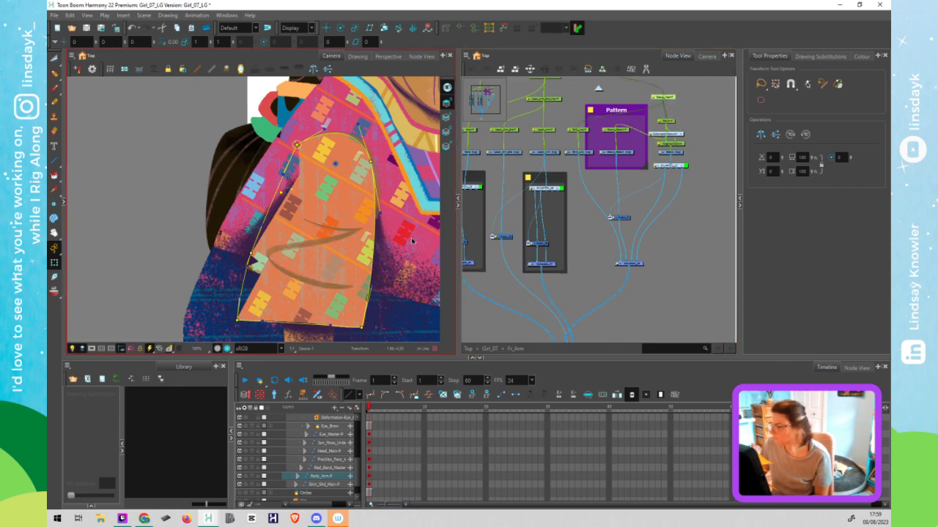
{"action": "left_click", "coordinate": [362, 327]}
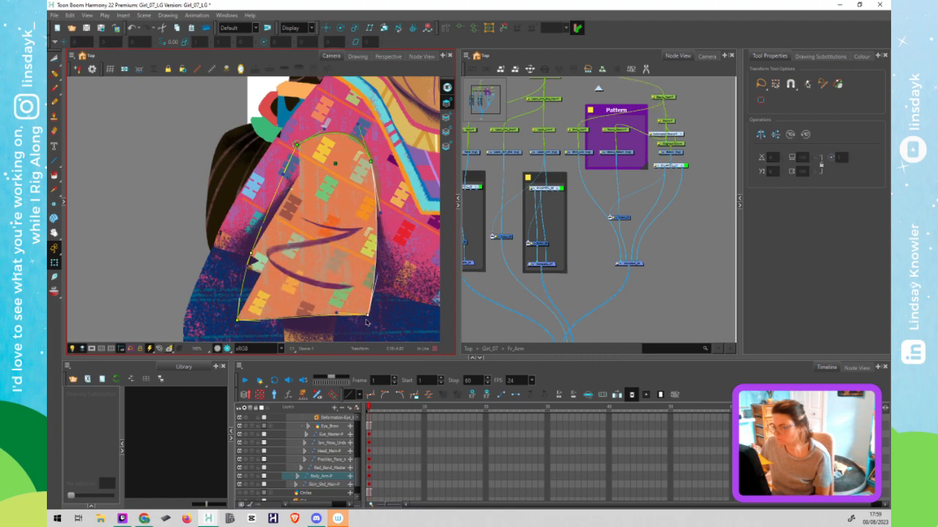
{"action": "left_click_drag", "start_coordinate": [330, 325], "coordinate": [321, 328]}
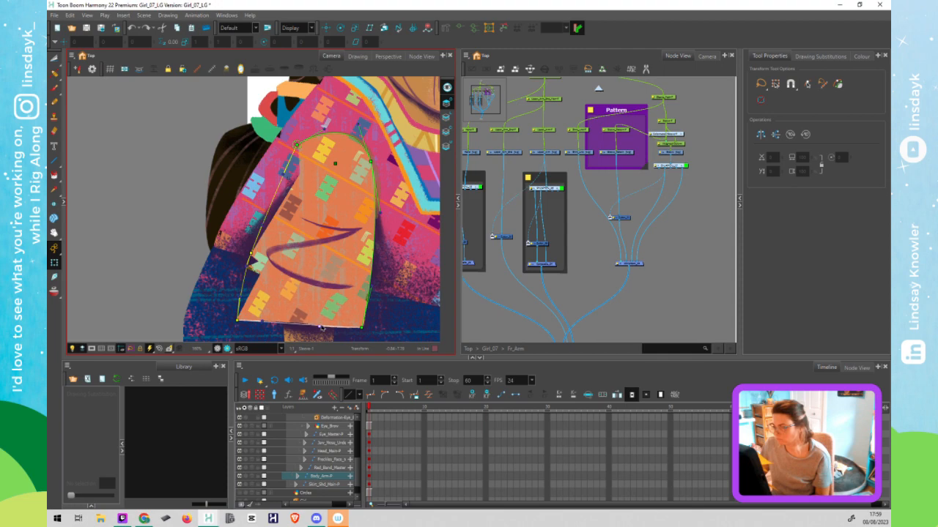
Connect the Weighted Deform node to the Sleeve_Pattern-P peg so the pattern follows the sleeve deformation
{"action": "scroll", "coordinate": [674, 150], "scroll_direction": "up", "scroll_amount": 3}
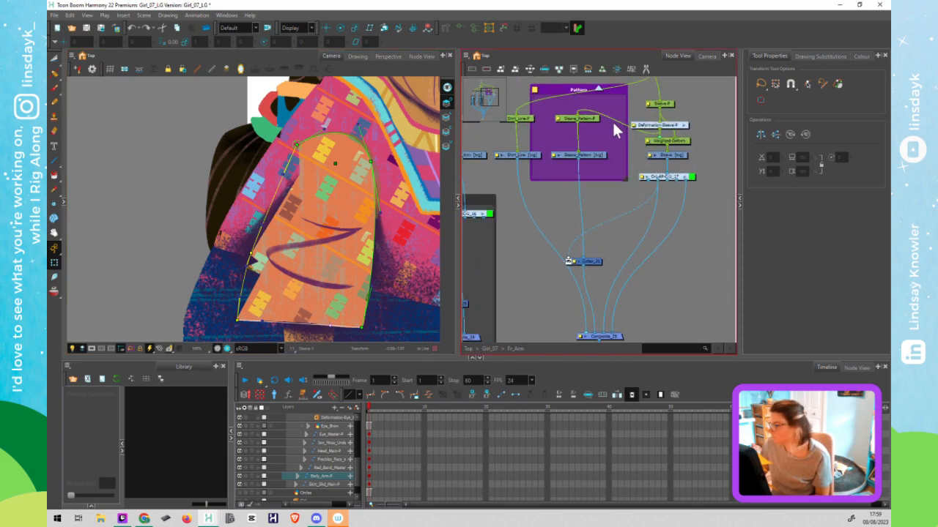
{"action": "left_click_drag", "start_coordinate": [666, 144], "coordinate": [578, 124]}
Test bending the sleeve's hem with its curve handle, and undo the bend
{"action": "mouse_move", "coordinate": [326, 323]}
{"action": "left_mouse_down"}
{"action": "mouse_move", "coordinate": [320, 315]}
{"action": "mouse_move", "coordinate": [323, 340]}
{"action": "left_mouse_up"}
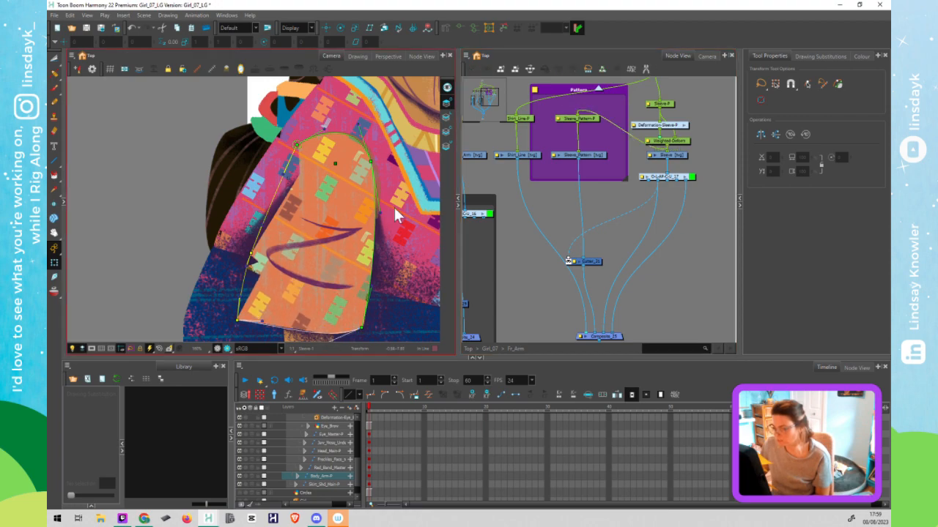
{"action": "key", "text": "ctrl+z"}
{"action": "left_click_drag", "start_coordinate": [378, 160], "coordinate": [372, 163]}
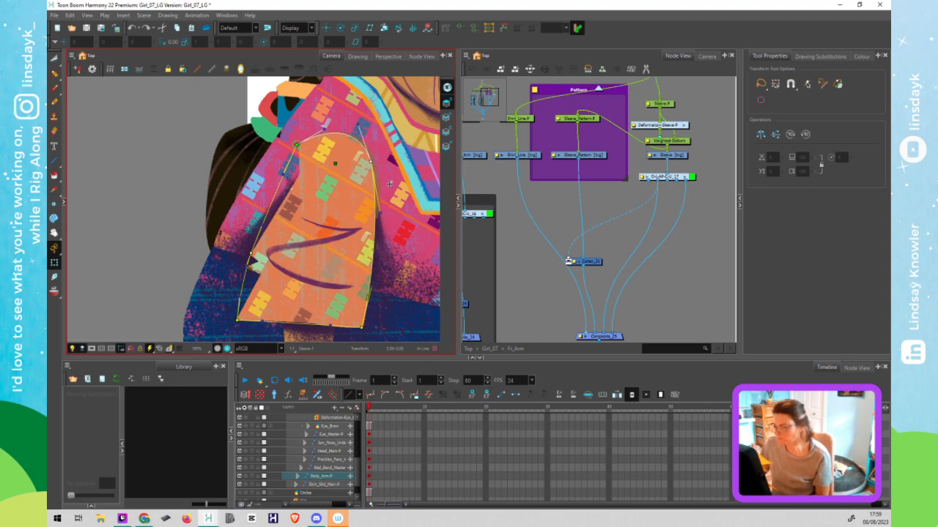
Cut and delete the stray artwork around the shoulder in the Shirt_Line drawing's line art layer
{"action": "scroll", "coordinate": [373, 162], "scroll_direction": "down", "scroll_amount": 3}
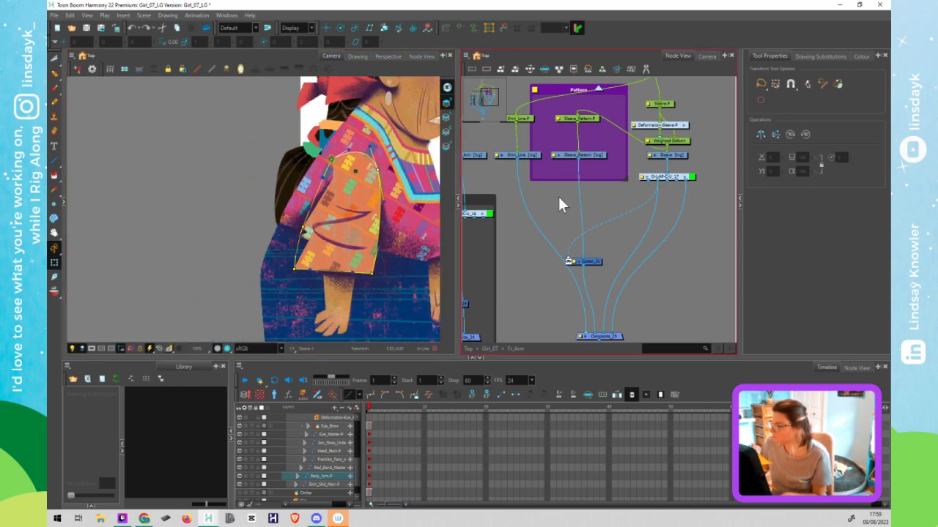
{"action": "scroll", "coordinate": [582, 219], "scroll_direction": "down", "scroll_amount": 2}
{"action": "left_click_drag", "start_coordinate": [345, 262], "coordinate": [266, 241]}
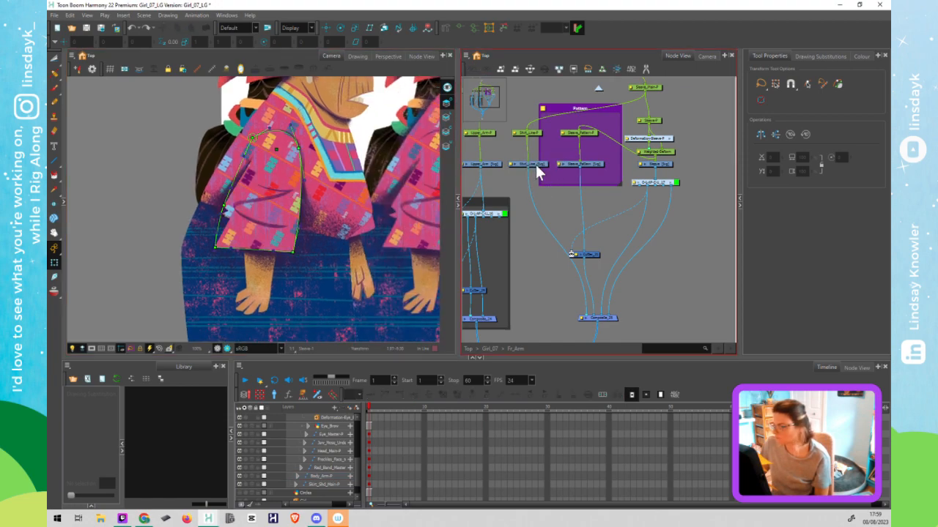
{"action": "left_click", "coordinate": [534, 163]}
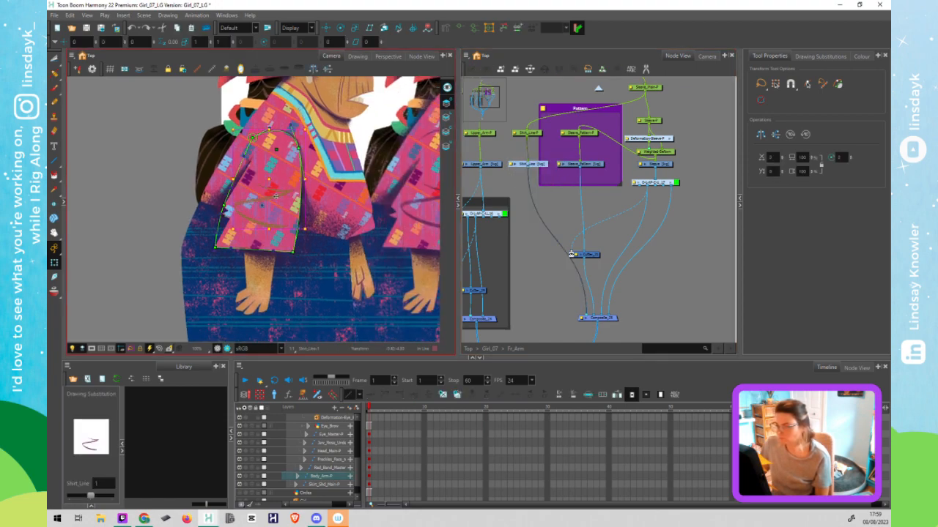
{"action": "key", "text": "alt+s"}
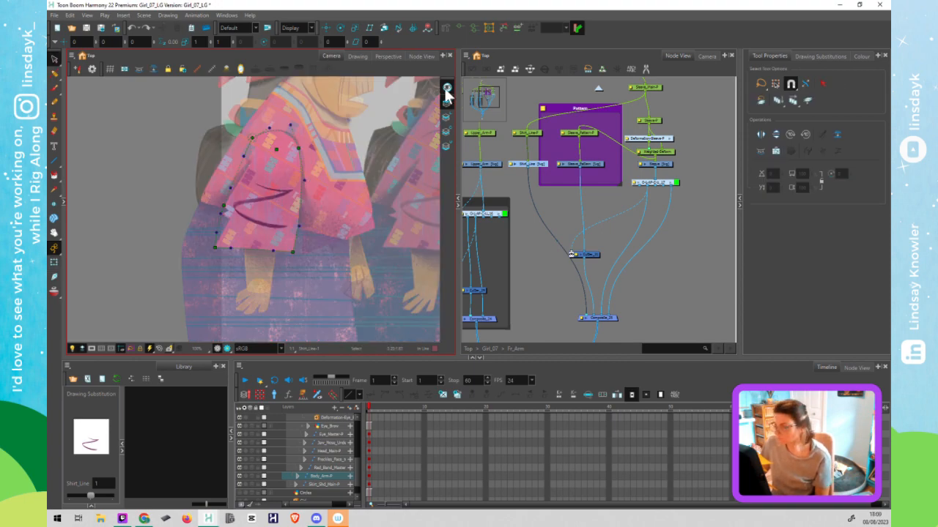
{"action": "left_click", "coordinate": [446, 116]}
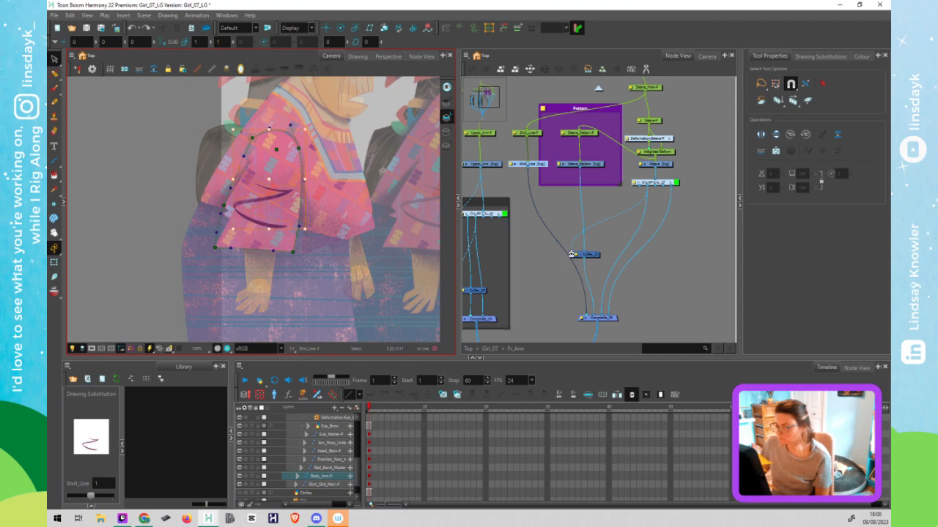
{"action": "key", "text": "alt+t"}
{"action": "mouse_move", "coordinate": [363, 144]}
{"action": "left_mouse_down"}
{"action": "mouse_move", "coordinate": [192, 117]}
{"action": "mouse_move", "coordinate": [260, 171]}
{"action": "mouse_move", "coordinate": [342, 146]}
{"action": "mouse_move", "coordinate": [337, 160]}
{"action": "left_mouse_up"}
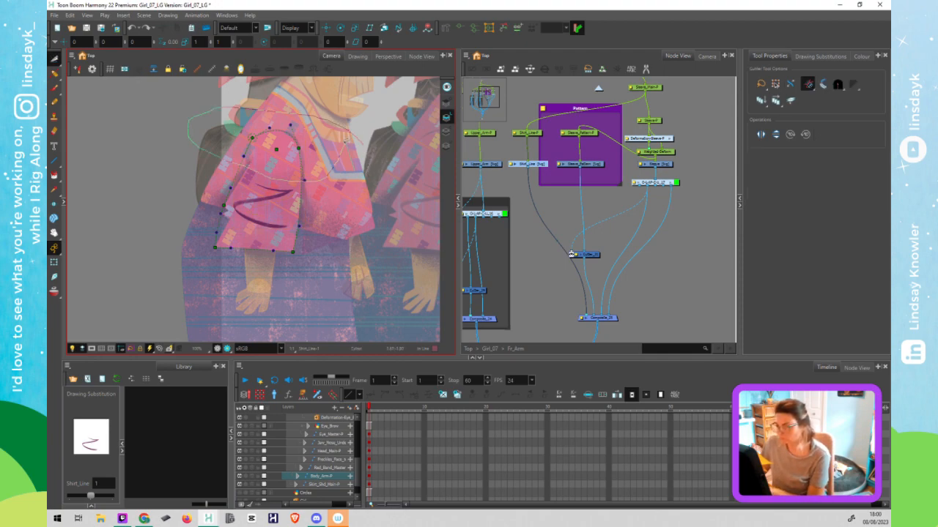
{"action": "key", "text": "Delete"}
{"action": "key", "text": "shift+t"}
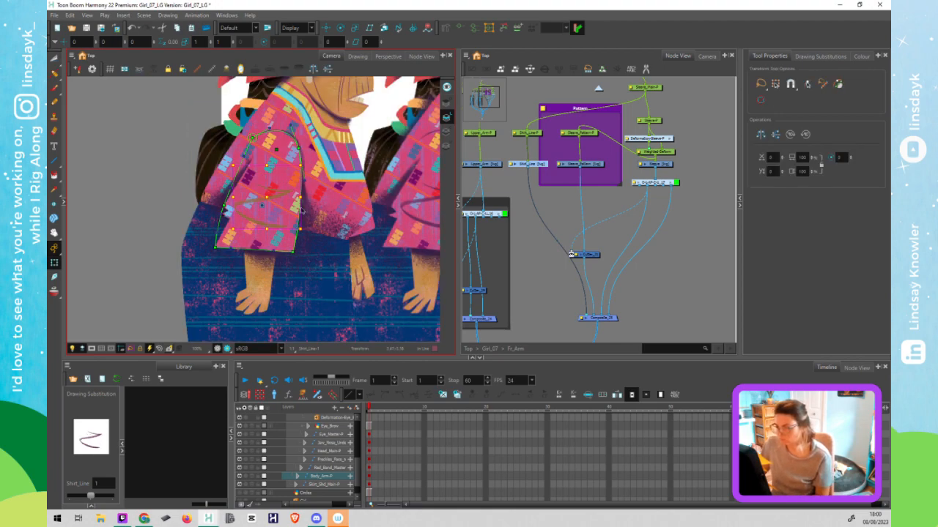
Start a curve deformer chain on the Shirt_Line fold, placing it along the upper stroke and the middle diagonal stroke
{"action": "left_click", "coordinate": [442, 27]}
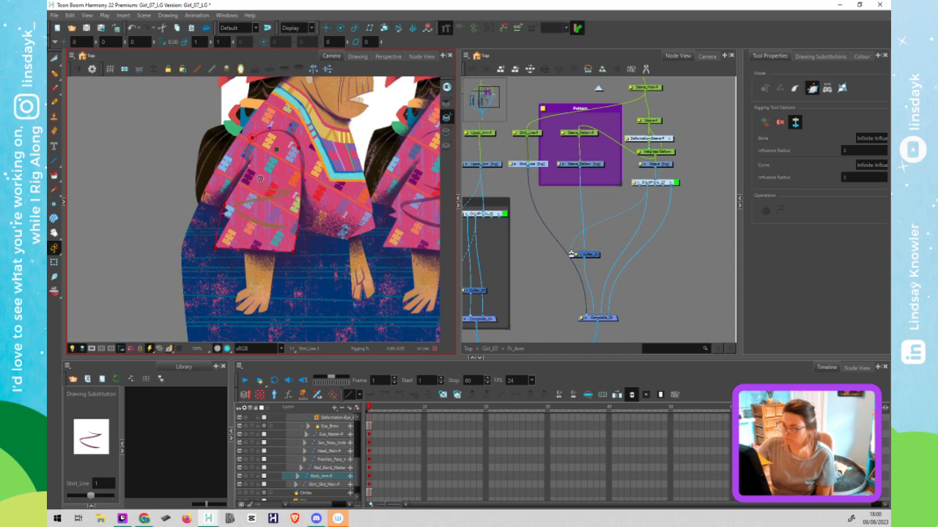
{"action": "scroll", "coordinate": [275, 198], "scroll_direction": "up", "scroll_amount": 6}
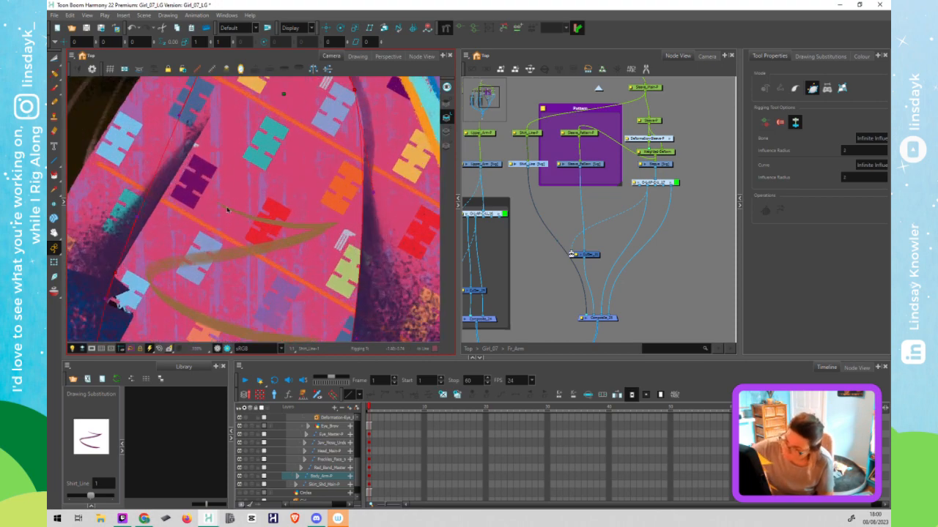
{"action": "left_click_drag", "start_coordinate": [214, 201], "coordinate": [238, 213]}
{"action": "left_click", "coordinate": [332, 228]}
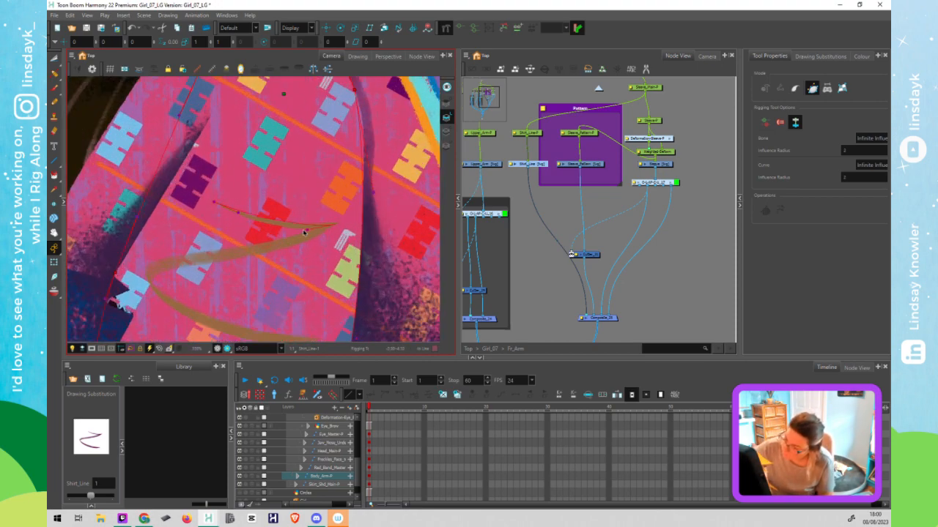
{"action": "left_click_drag", "start_coordinate": [153, 269], "coordinate": [227, 256]}
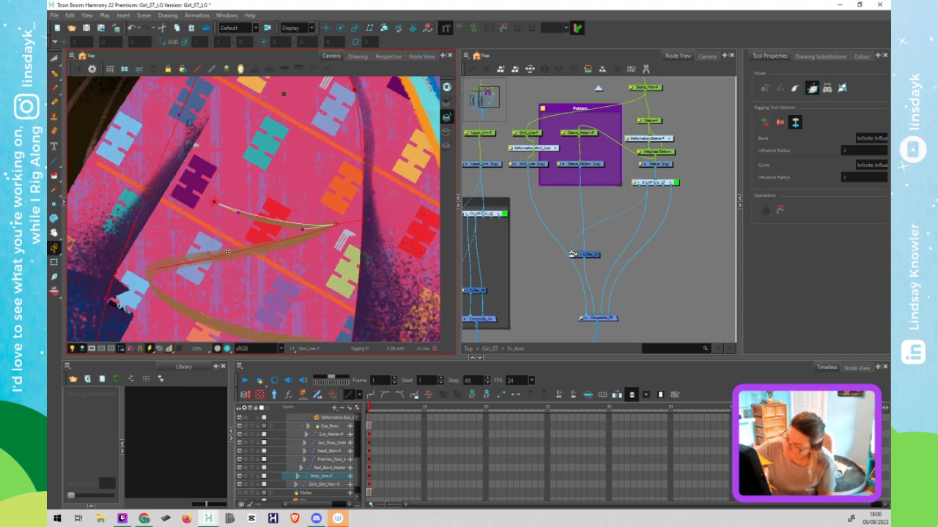
Reshape the middle diagonal deformer segment by adjusting its curve handles and end point to follow the fold line
{"action": "scroll", "coordinate": [308, 249], "scroll_direction": "down", "scroll_amount": 5}
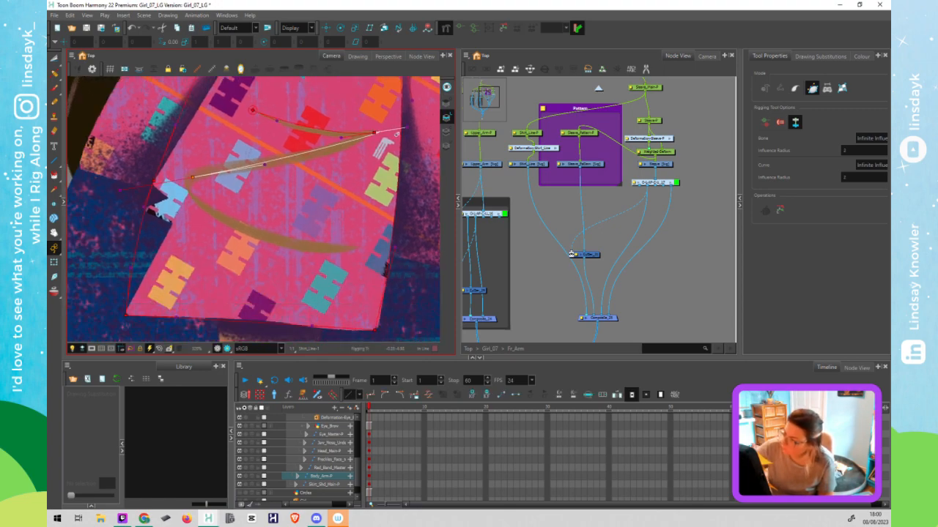
{"action": "left_click_drag", "start_coordinate": [407, 127], "coordinate": [331, 151]}
{"action": "left_click_drag", "start_coordinate": [192, 177], "coordinate": [241, 168]}
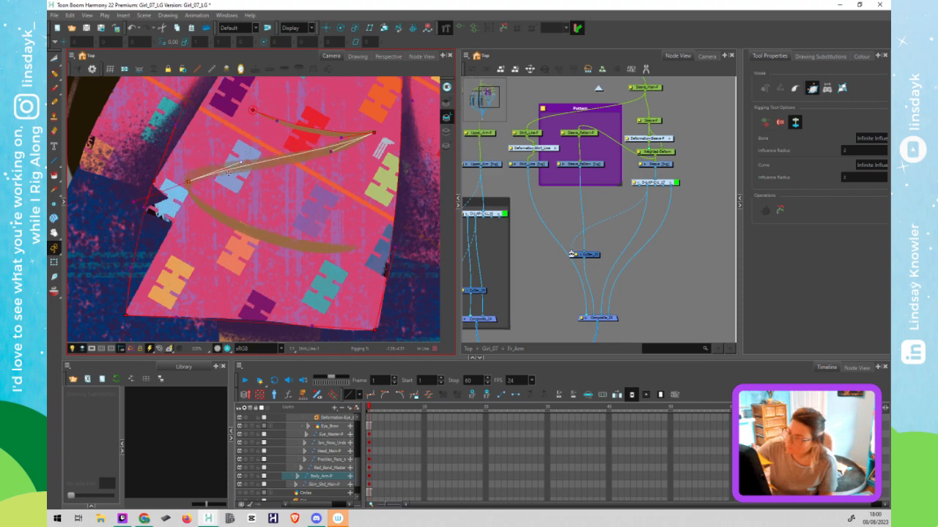
{"action": "left_click_drag", "start_coordinate": [188, 181], "coordinate": [187, 178]}
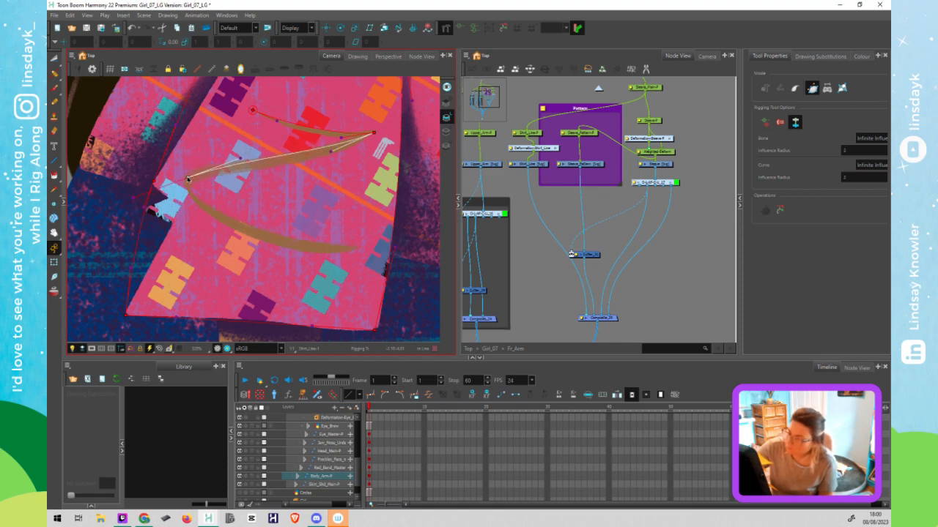
Extend the deformer chain around the fold's bend and along the lower stroke, fitting the lower joint and its handles
{"action": "left_click_drag", "start_coordinate": [189, 193], "coordinate": [280, 256]}
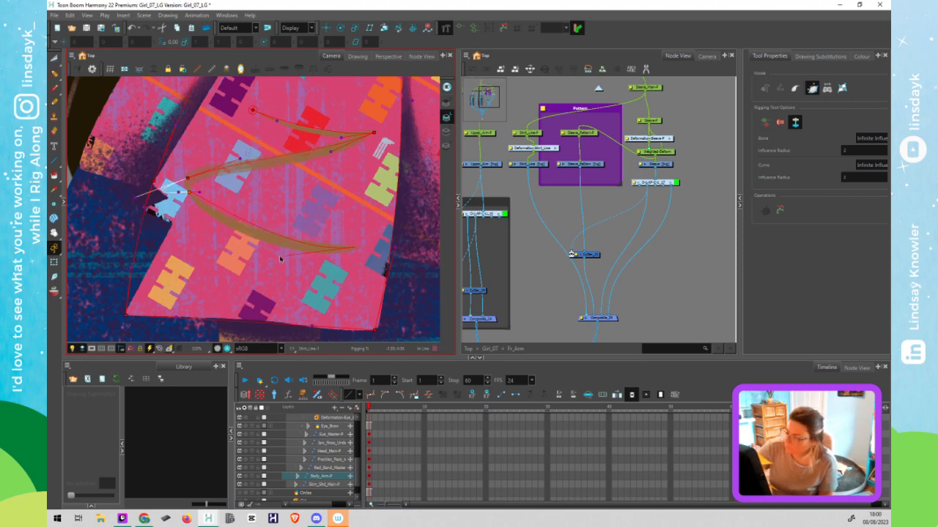
{"action": "left_click_drag", "start_coordinate": [199, 192], "coordinate": [203, 207]}
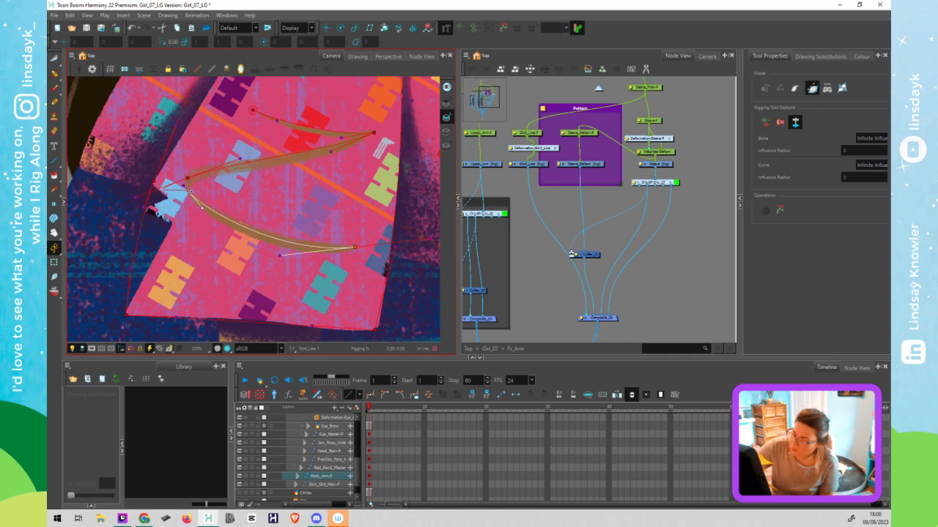
{"action": "left_click", "coordinate": [190, 195]}
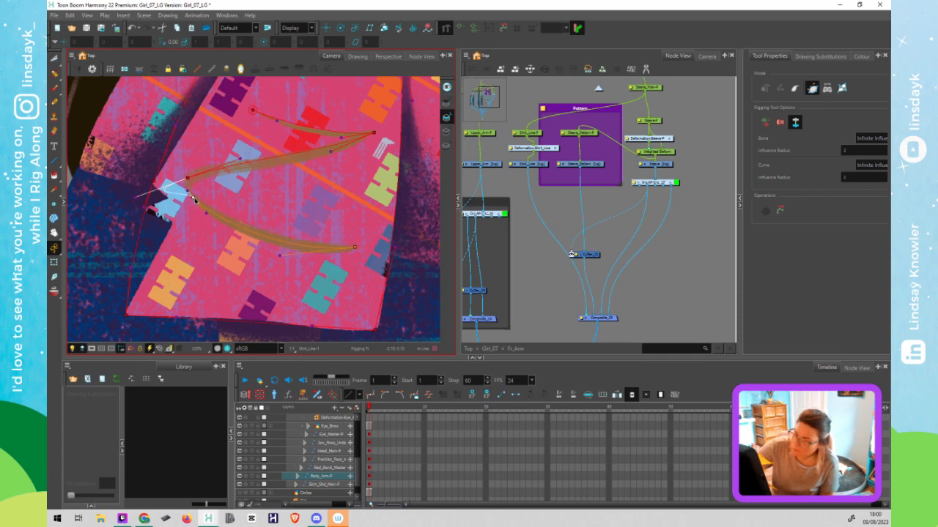
Refine the deformer points and curve handles around the fold's bend so the curve follows the drawn line
{"action": "left_click_drag", "start_coordinate": [173, 187], "coordinate": [180, 179]}
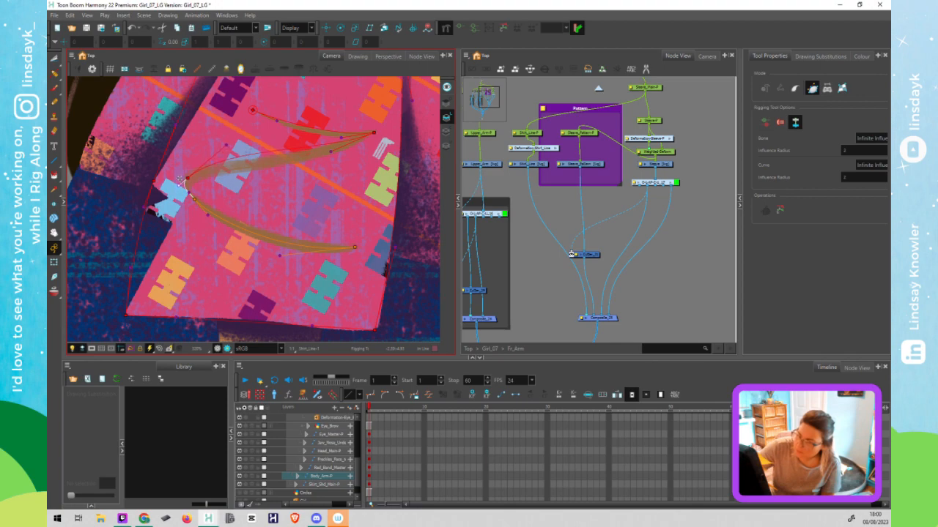
{"action": "left_click", "coordinate": [237, 156]}
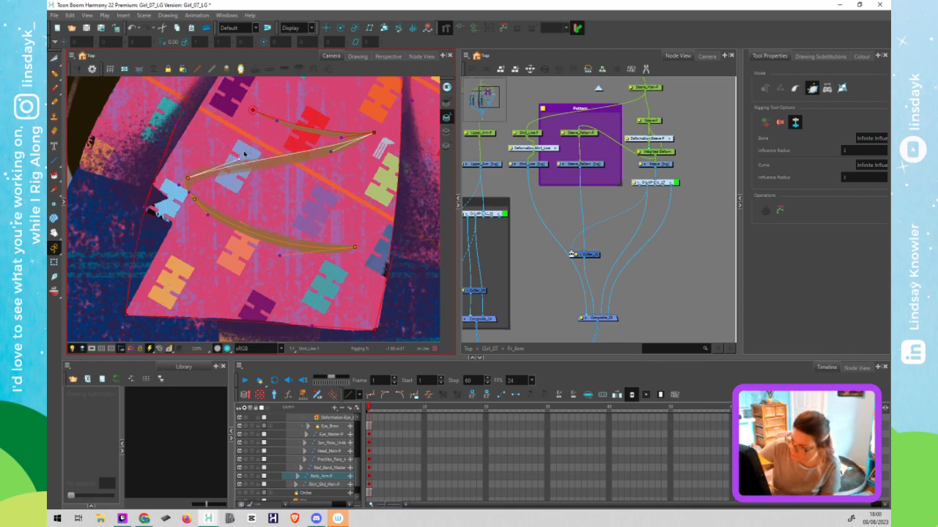
{"action": "left_click_drag", "start_coordinate": [188, 177], "coordinate": [196, 173]}
{"action": "left_click", "coordinate": [192, 197]}
{"action": "left_click", "coordinate": [188, 177]}
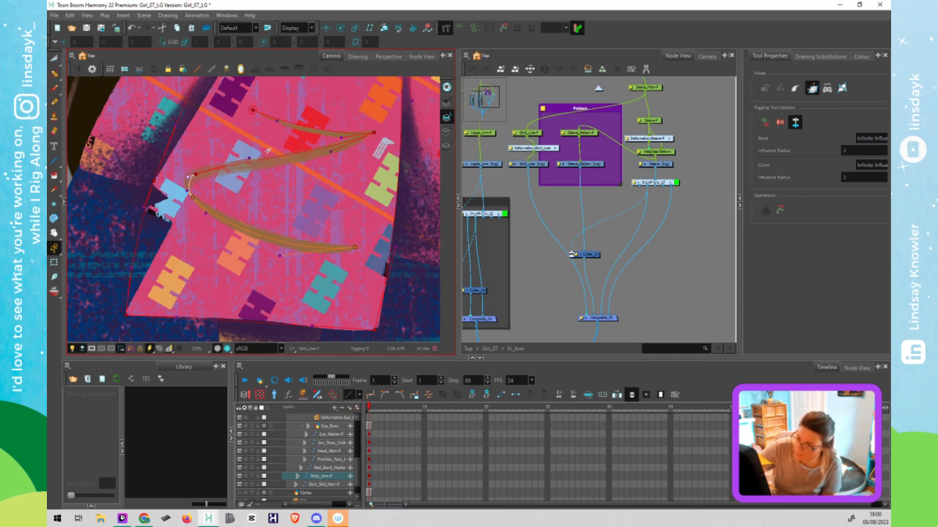
{"action": "left_click", "coordinate": [252, 161]}
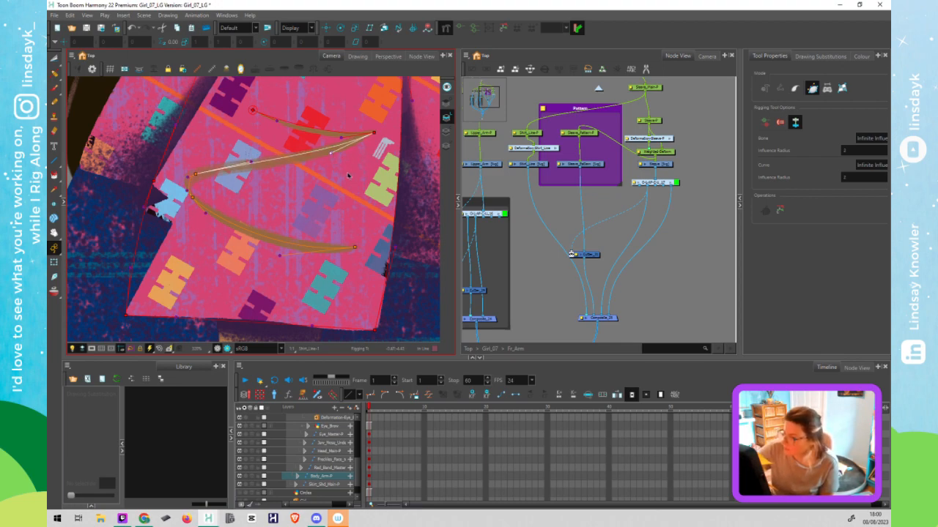
Test the fold line deformer by moving its outer corner point and a middle stroke handle, and undo both movements
{"action": "key", "text": "shift+t"}
{"action": "left_click_drag", "start_coordinate": [372, 134], "coordinate": [368, 148]}
{"action": "key", "text": "ctrl+z"}
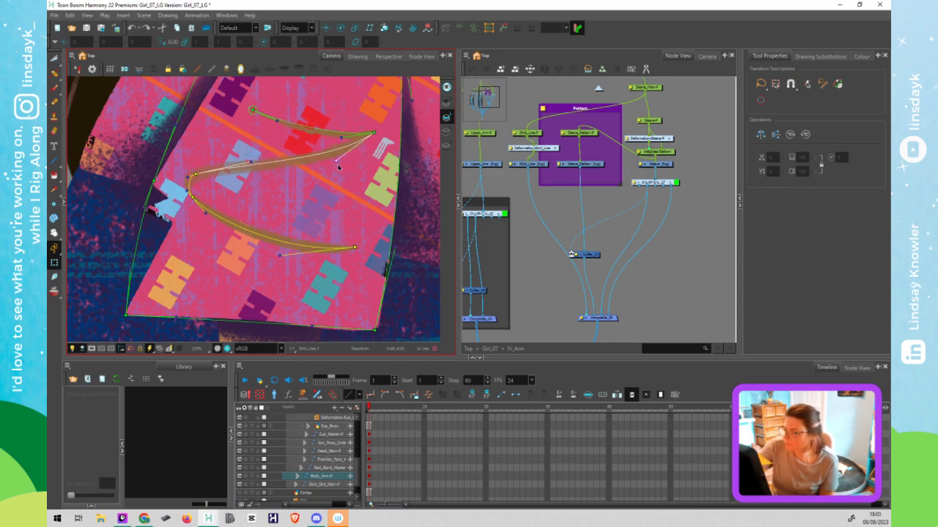
{"action": "left_click_drag", "start_coordinate": [330, 154], "coordinate": [338, 173]}
{"action": "key", "text": "ctrl+z"}
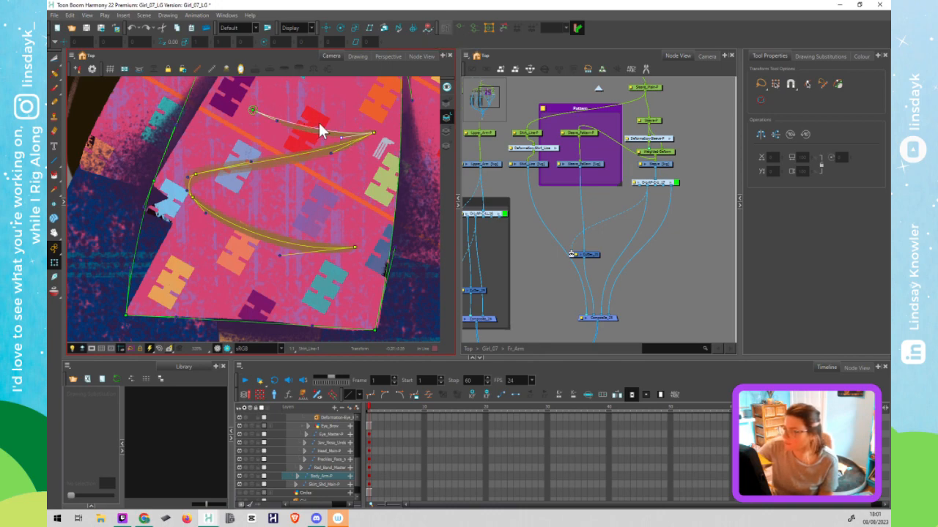
Move the deformer's starting point just beyond the tip of the upper stroke and adjust that segment's curve handle
{"action": "key", "text": "alt+r"}
{"action": "scroll", "coordinate": [320, 130], "scroll_direction": "up", "scroll_amount": 5}
{"action": "left_click_drag", "start_coordinate": [257, 146], "coordinate": [296, 191]}
{"action": "mouse_move", "coordinate": [190, 121]}
{"action": "left_mouse_down"}
{"action": "mouse_move", "coordinate": [198, 126]}
{"action": "mouse_move", "coordinate": [185, 119]}
{"action": "left_mouse_up"}
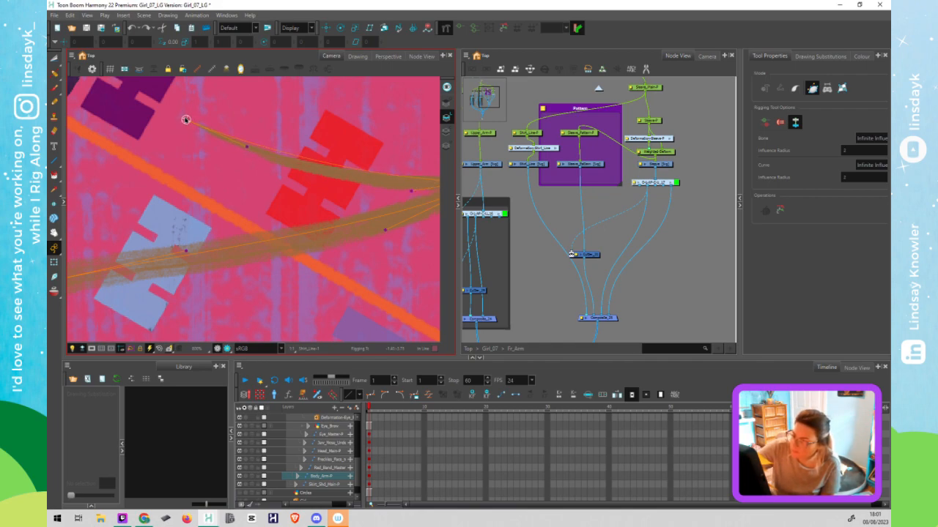
{"action": "left_click_drag", "start_coordinate": [249, 156], "coordinate": [284, 172]}
Test the adjusted deformer by moving a middle stroke handle and the lower bend point, and undo the movements
{"action": "scroll", "coordinate": [400, 234], "scroll_direction": "down", "scroll_amount": 2}
{"action": "left_click_drag", "start_coordinate": [400, 235], "coordinate": [324, 148]}
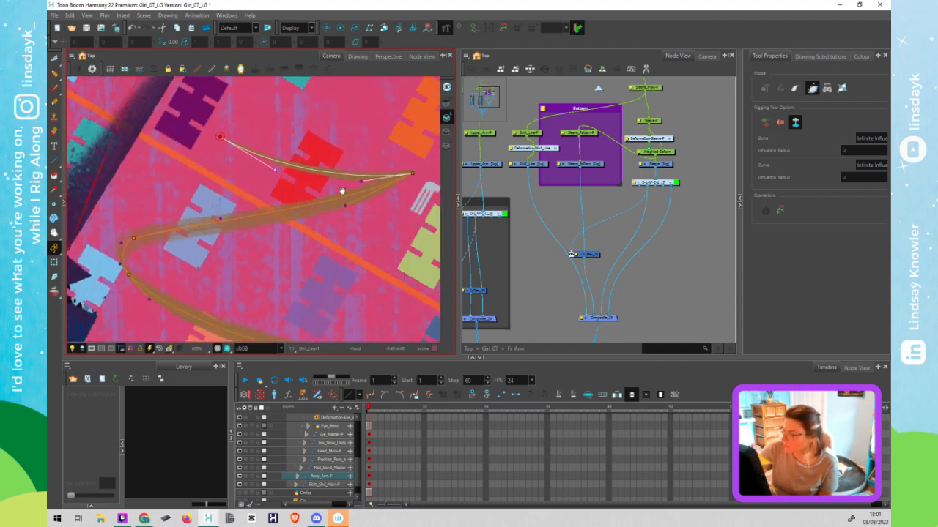
{"action": "key", "text": "shift+t"}
{"action": "key", "text": "ctrl+z"}
{"action": "left_click_drag", "start_coordinate": [305, 183], "coordinate": [311, 196]}
{"action": "key", "text": "ctrl+z"}
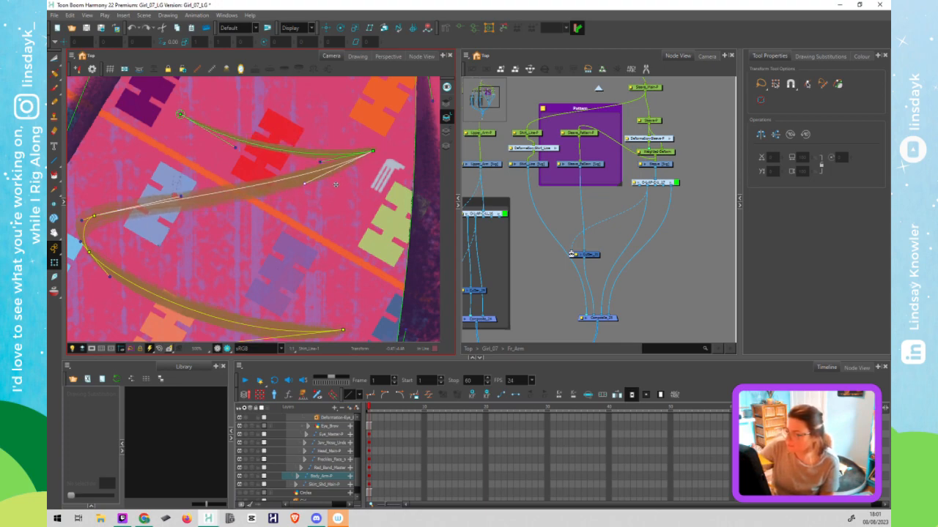
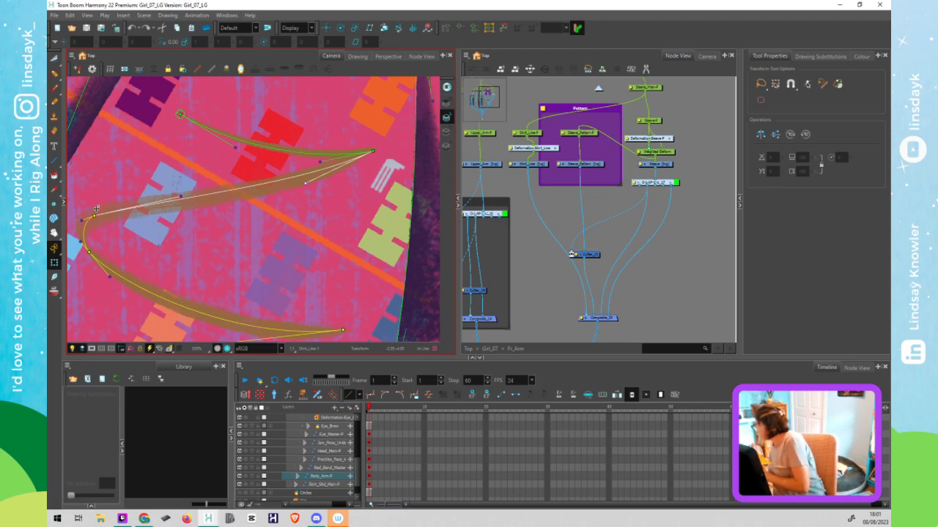
{"action": "mouse_move", "coordinate": [90, 254]}
{"action": "left_mouse_down"}
{"action": "mouse_move", "coordinate": [94, 247]}
{"action": "mouse_move", "coordinate": [94, 257]}
{"action": "mouse_move", "coordinate": [82, 250]}
{"action": "left_mouse_up"}
{"action": "key", "text": "ctrl+z"}
{"action": "key", "text": "ctrl+z"}
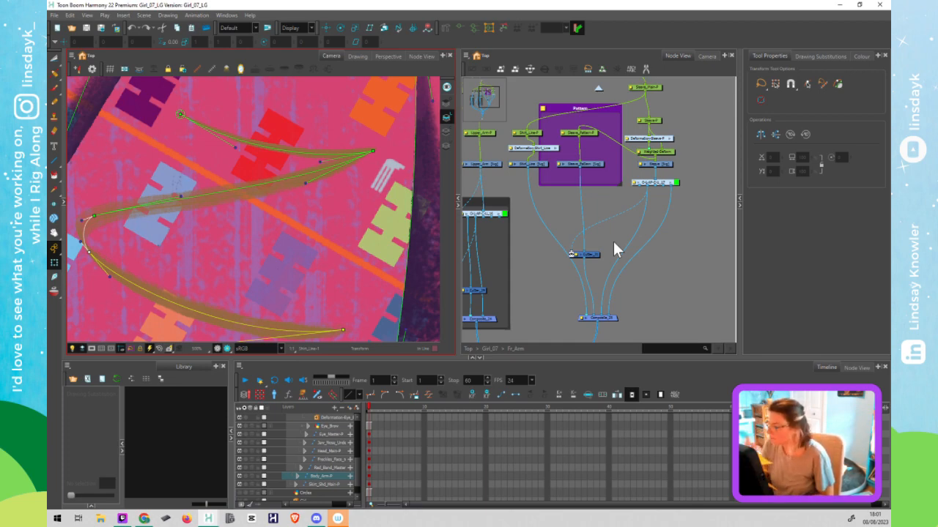
Align the Deformation-Shirt_Line group between the Shirt_Line-P peg and the Shirt_Line drawing node
{"action": "left_click", "coordinate": [541, 151]}
{"action": "left_click_drag", "start_coordinate": [544, 150], "coordinate": [545, 144]}
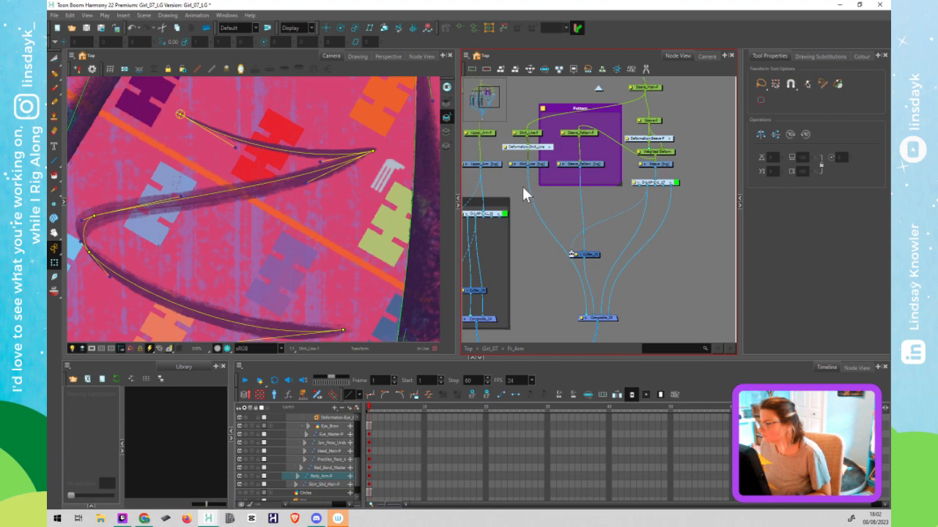
{"action": "left_click", "coordinate": [594, 167]}
{"action": "scroll", "coordinate": [590, 173], "scroll_direction": "down", "scroll_amount": 2}
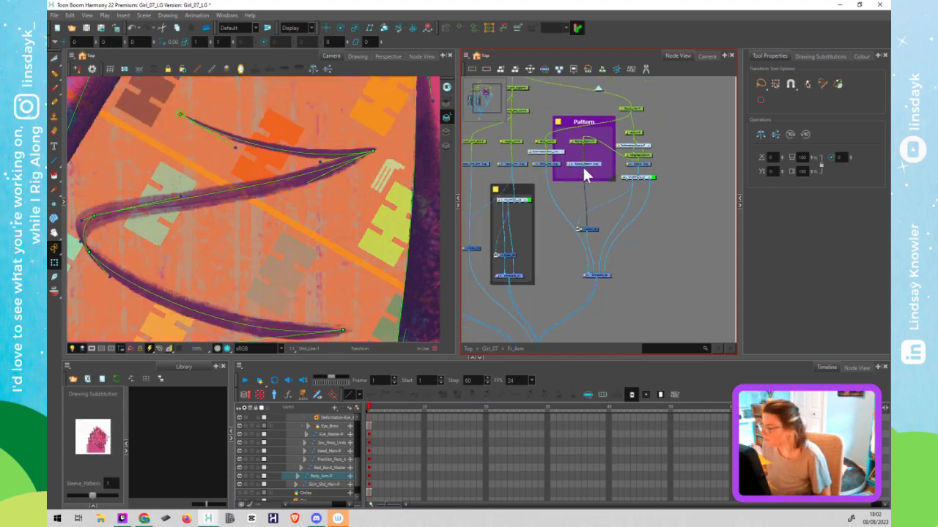
{"action": "left_click", "coordinate": [534, 164]}
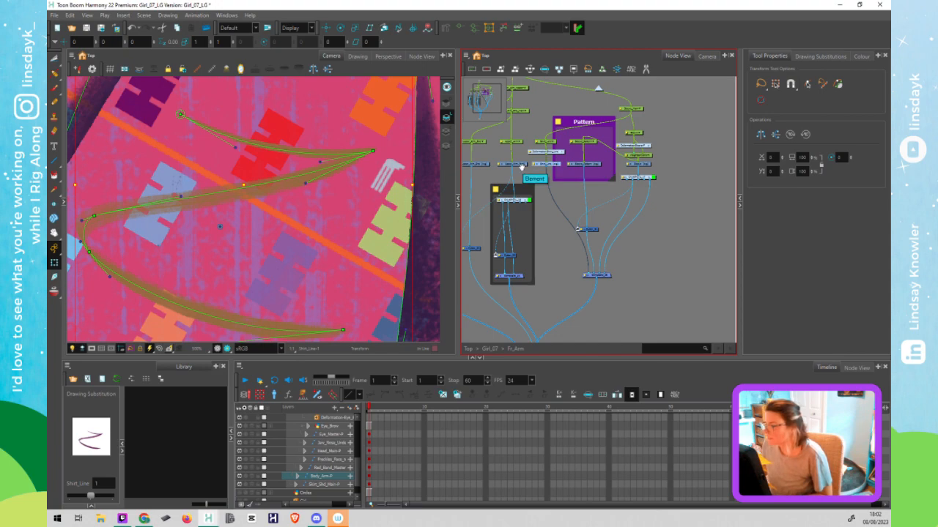
{"action": "left_click_drag", "start_coordinate": [538, 166], "coordinate": [558, 165]}
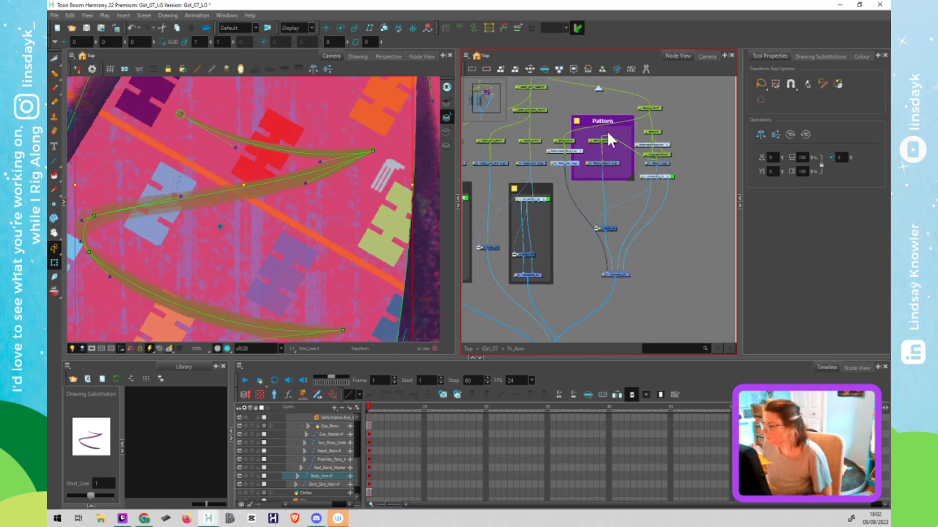
Shift the Pattern backdrop, sleeve nodes, cutter and composite to the right in the node graph
{"action": "left_click", "coordinate": [681, 303]}
{"action": "key", "text": "Right"}
{"action": "key", "text": "Right"}
{"action": "key", "text": "Right"}
{"action": "key", "text": "Right"}
{"action": "key", "text": "Right"}
{"action": "key", "text": "Right"}
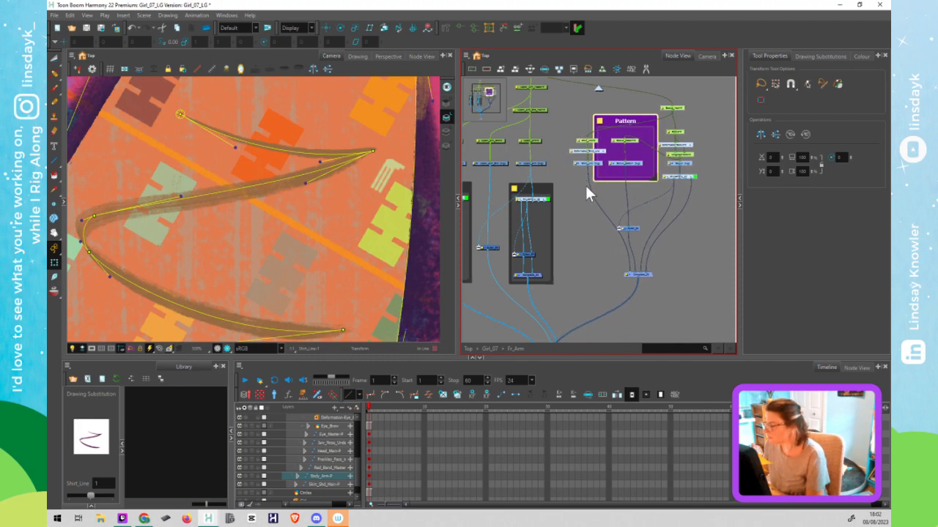
Move the Shirt_Line peg, deformation group and drawing node left, clear of the Pattern backdrop
{"action": "left_click", "coordinate": [586, 186]}
{"action": "left_click_drag", "start_coordinate": [564, 132], "coordinate": [587, 187]}
{"action": "key", "text": "Left"}
{"action": "key", "text": "Left"}
{"action": "key", "text": "Left"}
{"action": "key", "text": "Left"}
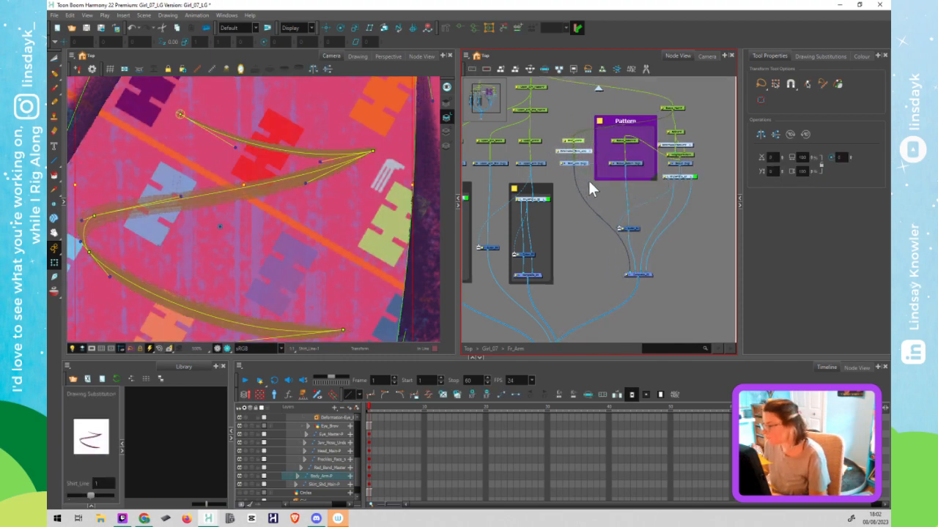
{"action": "left_click", "coordinate": [588, 181]}
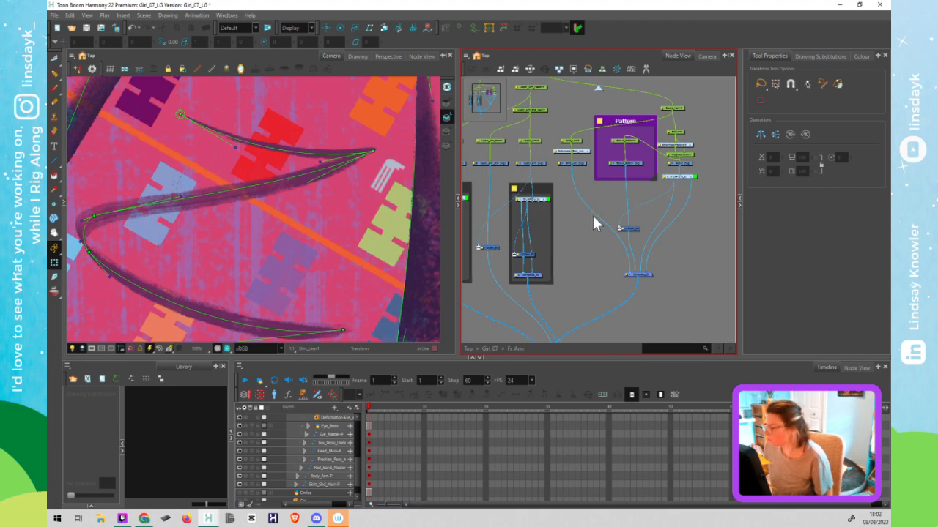
Duplicate the sleeve's Weighted Deform node and insert the copy between the Deformation-Shirt_Line group and the Shirt_Line drawing
{"action": "scroll", "coordinate": [543, 212], "scroll_direction": "down", "scroll_amount": 1}
{"action": "scroll", "coordinate": [313, 230], "scroll_direction": "down", "scroll_amount": 4}
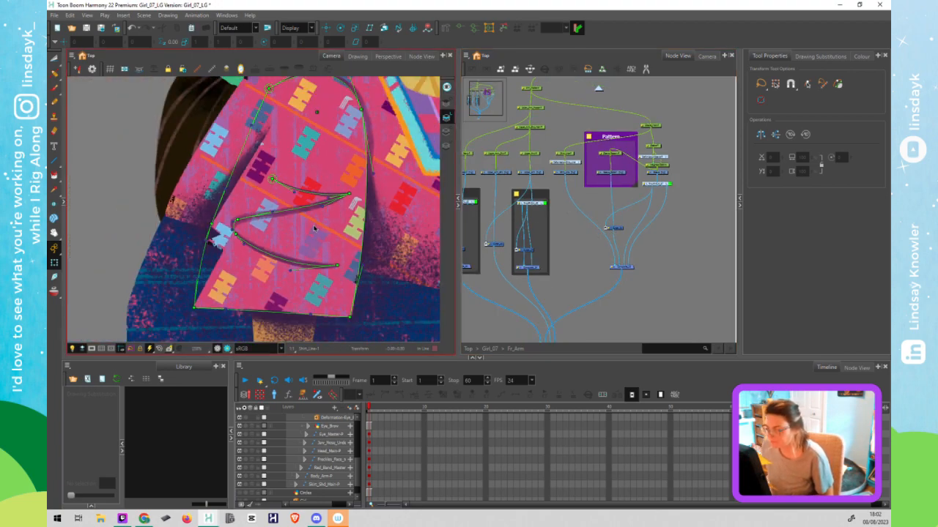
{"action": "scroll", "coordinate": [336, 217], "scroll_direction": "up", "scroll_amount": 3}
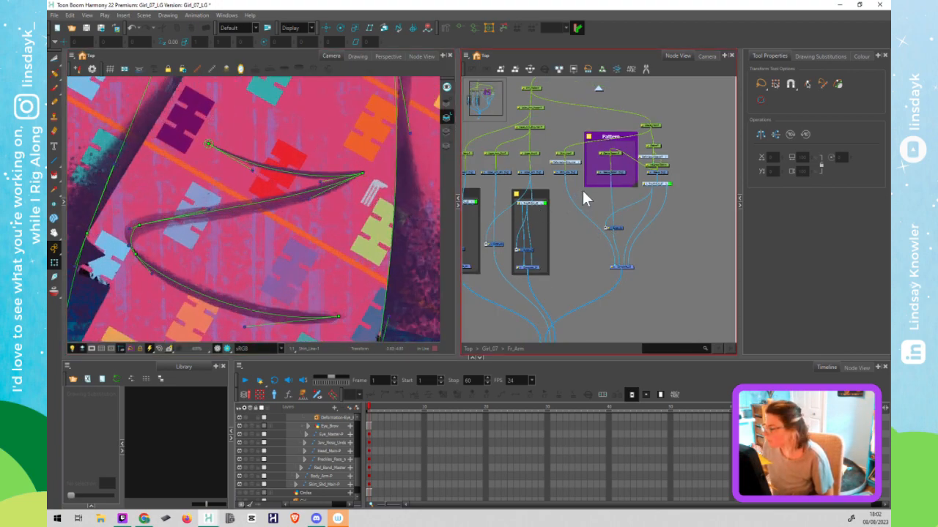
{"action": "left_click", "coordinate": [666, 167]}
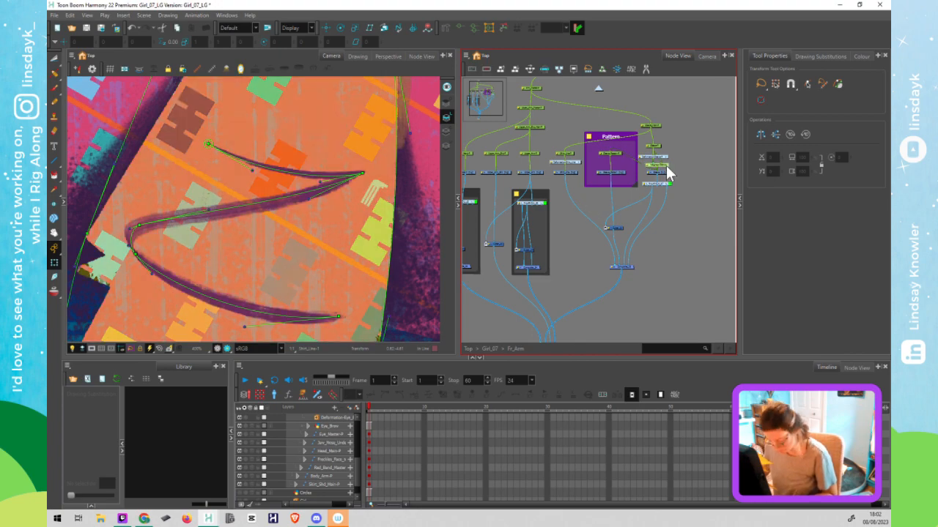
{"action": "left_click", "coordinate": [689, 169]}
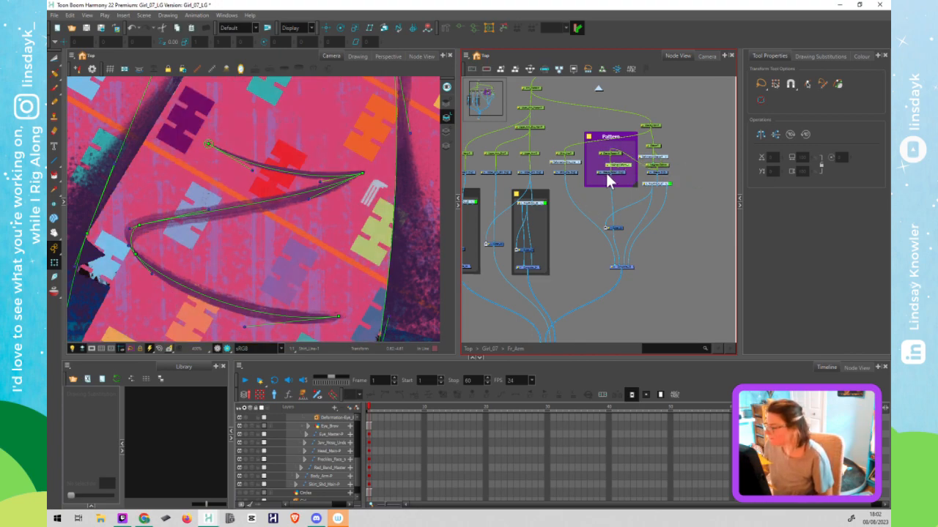
{"action": "scroll", "coordinate": [567, 176], "scroll_direction": "up", "scroll_amount": 2}
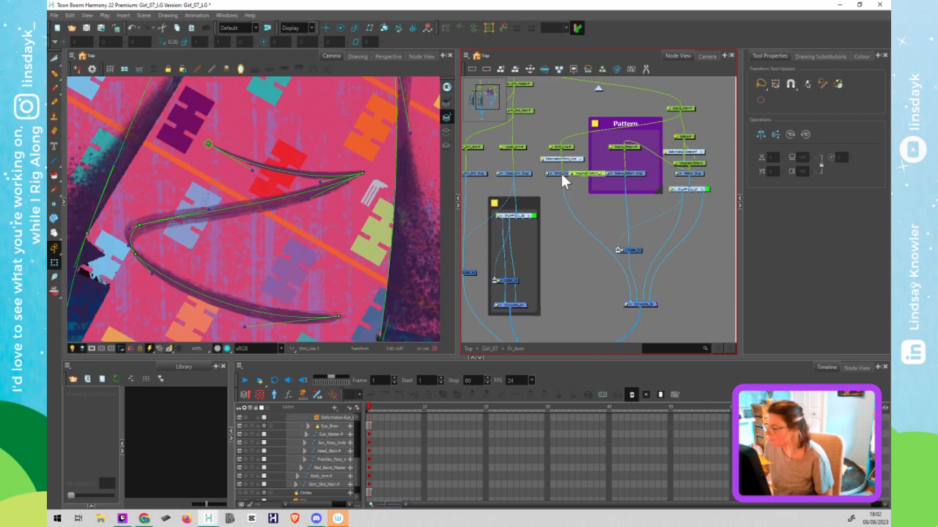
{"action": "left_click_drag", "start_coordinate": [563, 171], "coordinate": [563, 181]}
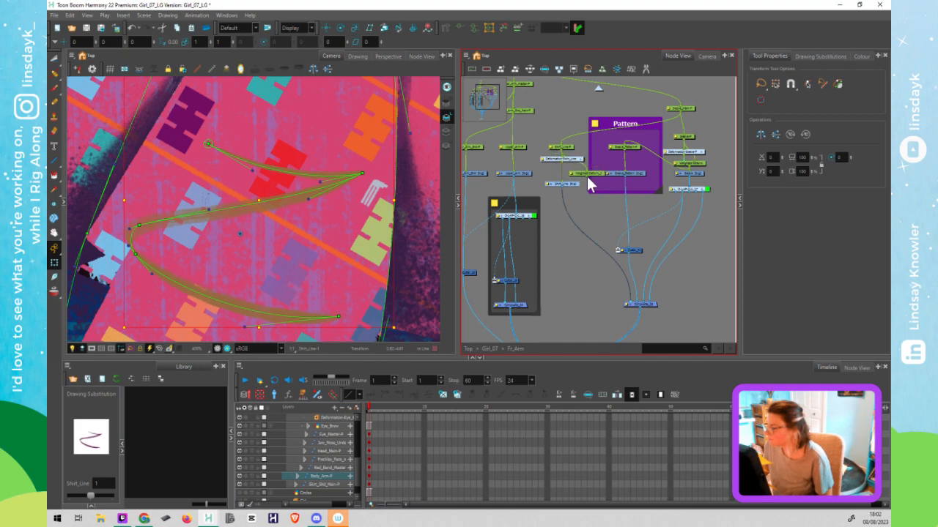
{"action": "mouse_move", "coordinate": [565, 165]}
{"action": "left_mouse_down"}
{"action": "mouse_move", "coordinate": [600, 174]}
{"action": "mouse_move", "coordinate": [580, 181]}
{"action": "left_mouse_up"}
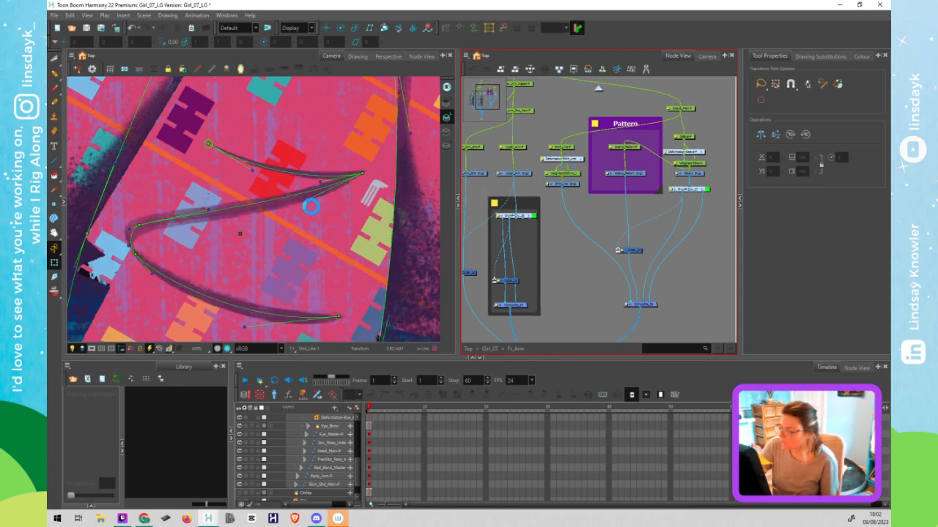
Save the scene, and move the outer corner point and adjoining handle of the fold line's deformer inward with the Rigging tool
{"action": "key", "text": "ctrl+s"}
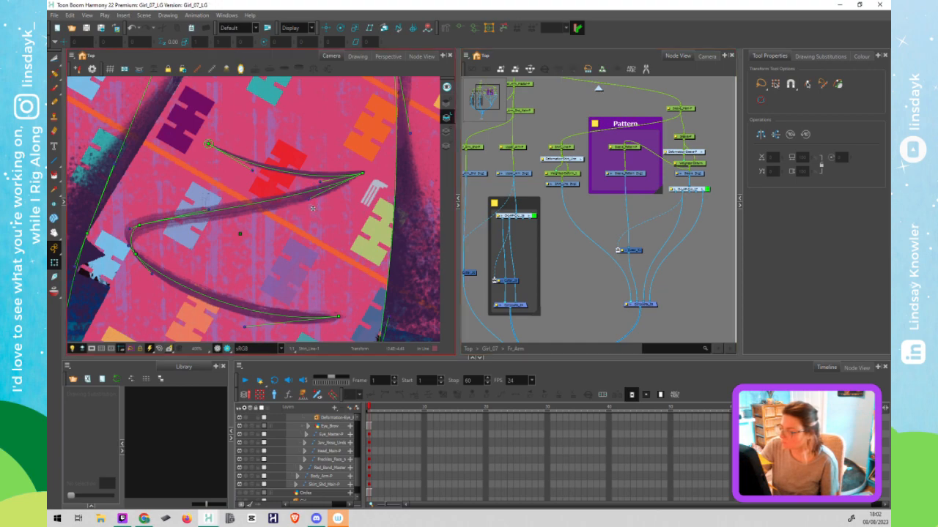
{"action": "left_click", "coordinate": [314, 209]}
{"action": "mouse_move", "coordinate": [310, 196]}
{"action": "left_mouse_down"}
{"action": "mouse_move", "coordinate": [320, 228]}
{"action": "mouse_move", "coordinate": [329, 222]}
{"action": "mouse_move", "coordinate": [316, 205]}
{"action": "mouse_move", "coordinate": [320, 161]}
{"action": "mouse_move", "coordinate": [329, 167]}
{"action": "mouse_move", "coordinate": [322, 182]}
{"action": "mouse_move", "coordinate": [329, 156]}
{"action": "left_mouse_up"}
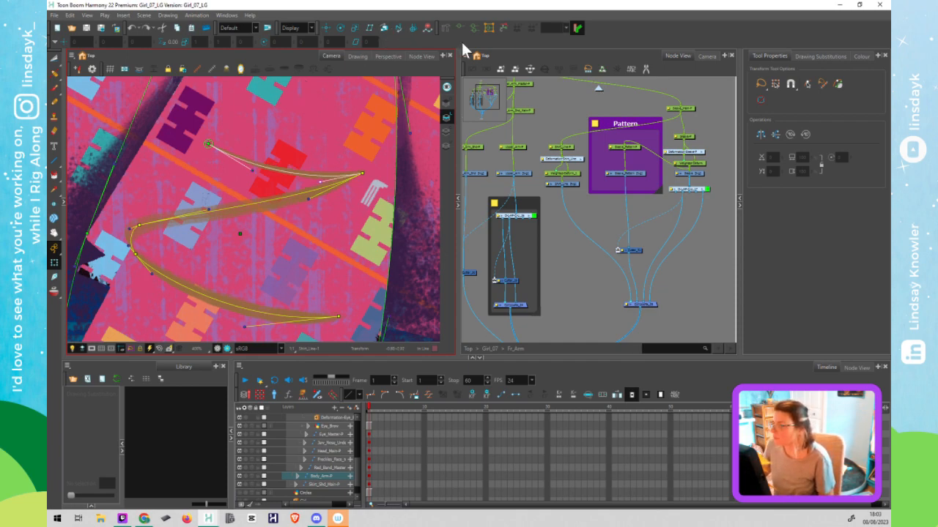
{"action": "left_click", "coordinate": [444, 28]}
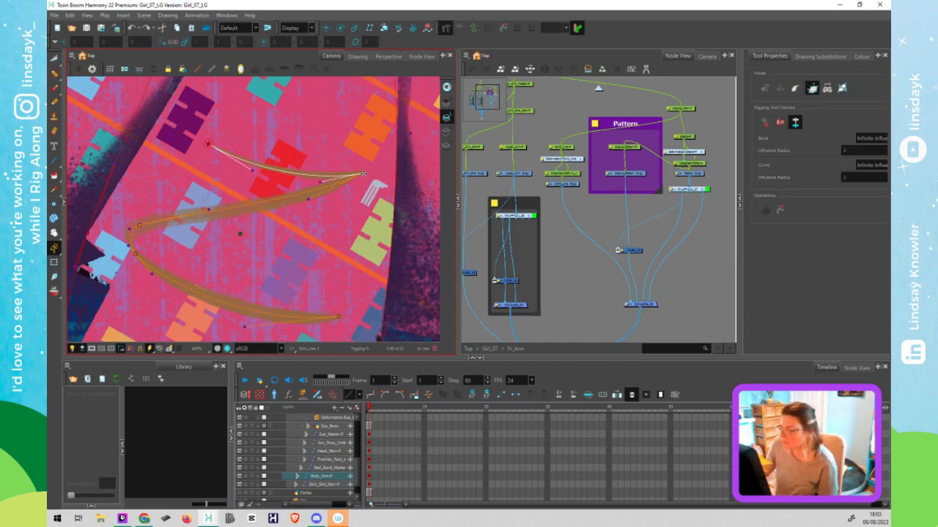
{"action": "left_click_drag", "start_coordinate": [362, 174], "coordinate": [300, 176]}
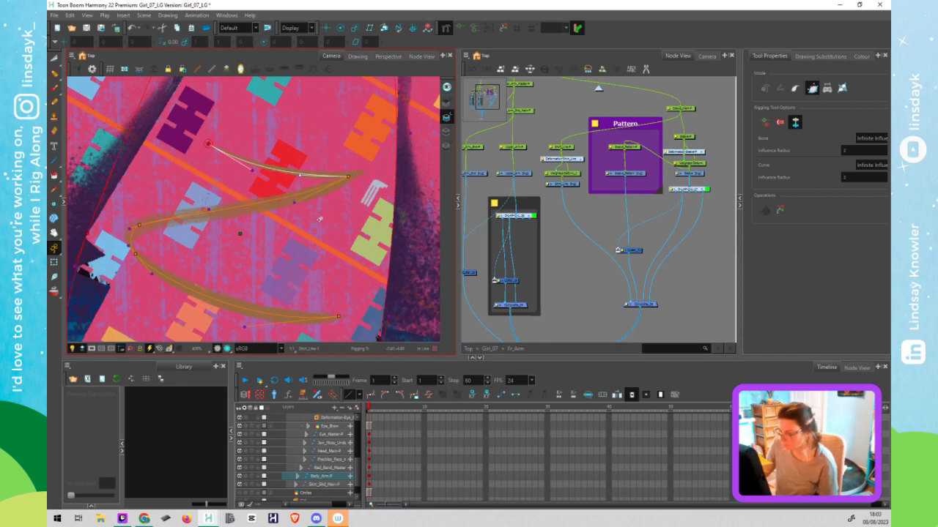
{"action": "left_click", "coordinate": [290, 203]}
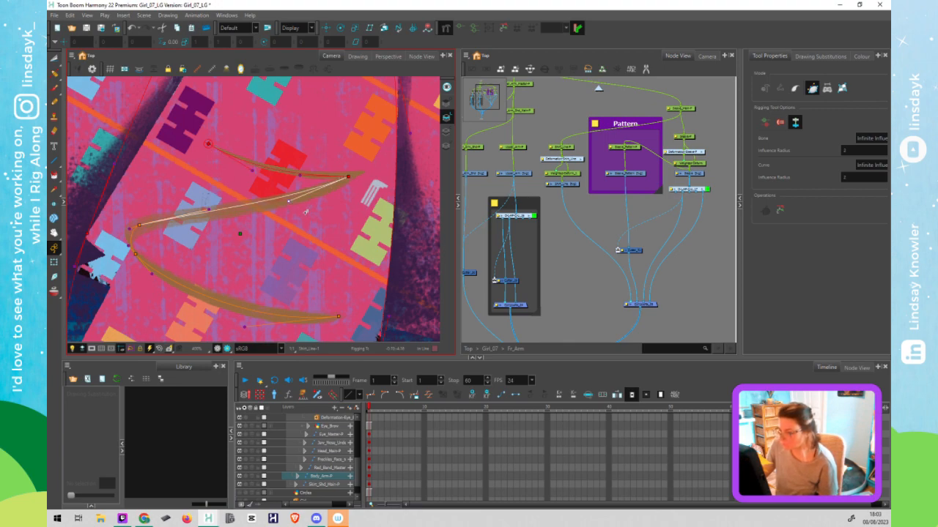
Fine-tune the curve handles beside the fold line's outer corner with the Transform tool and save the scene
{"action": "key", "text": "shift+t"}
{"action": "left_click_drag", "start_coordinate": [291, 207], "coordinate": [287, 195]}
{"action": "left_click_drag", "start_coordinate": [299, 164], "coordinate": [348, 177]}
{"action": "scroll", "coordinate": [327, 236], "scroll_direction": "down", "scroll_amount": 5}
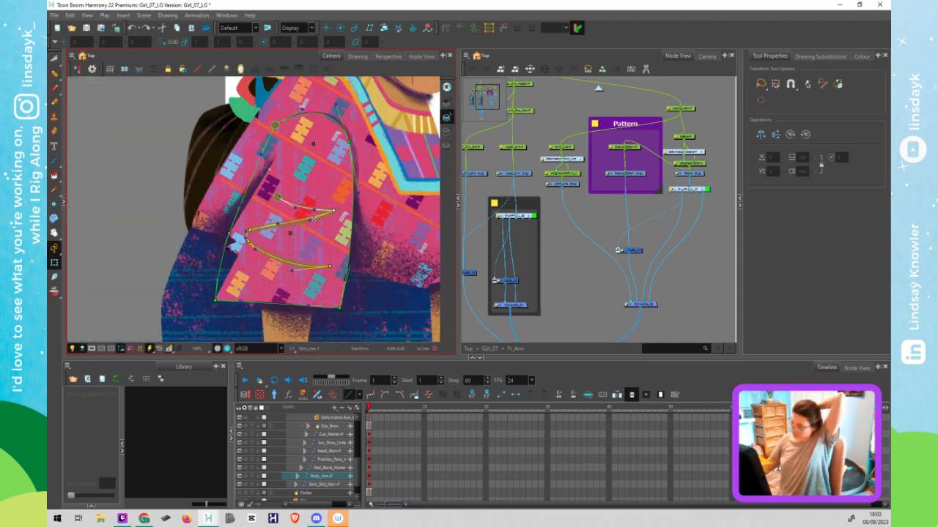
{"action": "left_click_drag", "start_coordinate": [318, 233], "coordinate": [311, 226]}
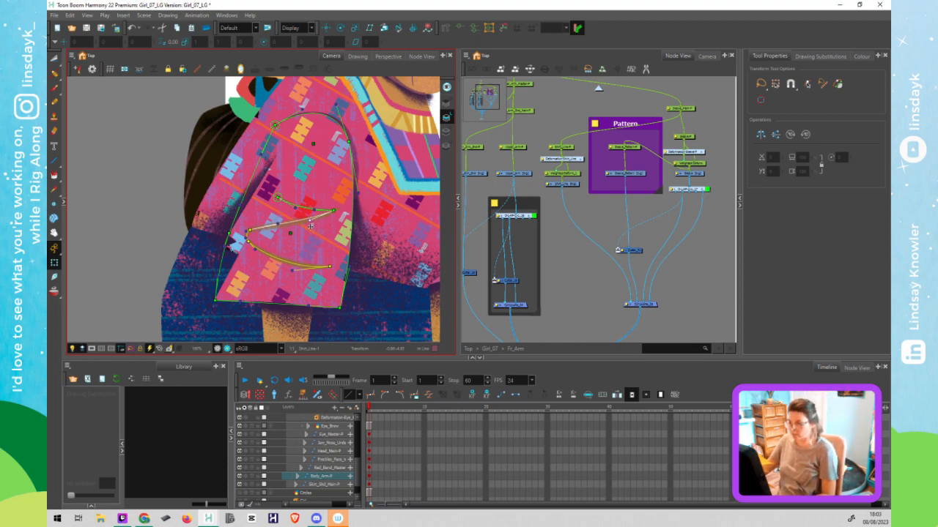
{"action": "left_click", "coordinate": [591, 292]}
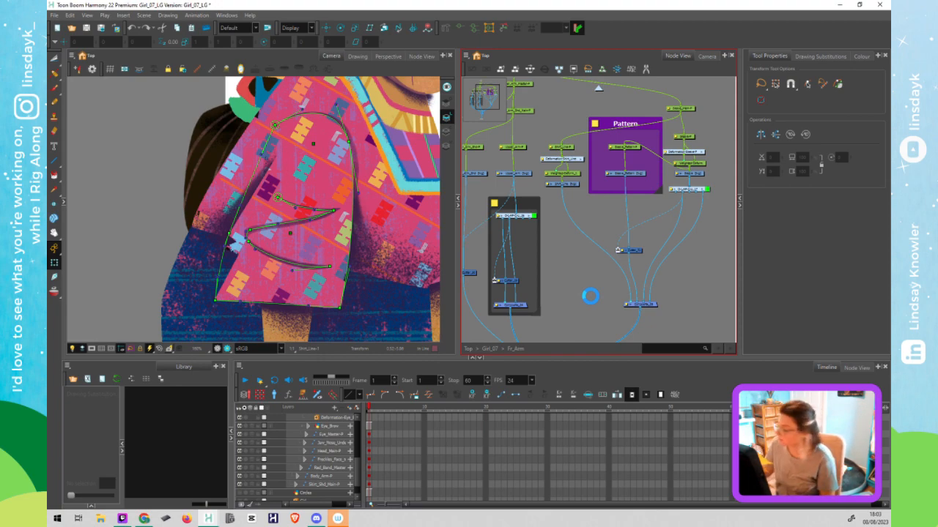
Examine the Shirt_Line deformation nodes and their connections in the Fr_Arm node graph
{"action": "scroll", "coordinate": [570, 292], "scroll_direction": "down", "scroll_amount": 2}
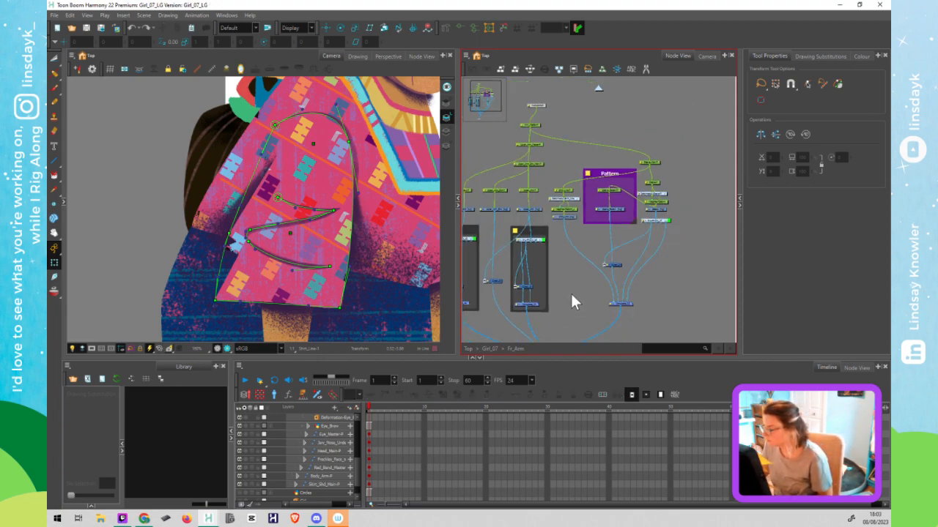
{"action": "scroll", "coordinate": [572, 300], "scroll_direction": "down", "scroll_amount": 2}
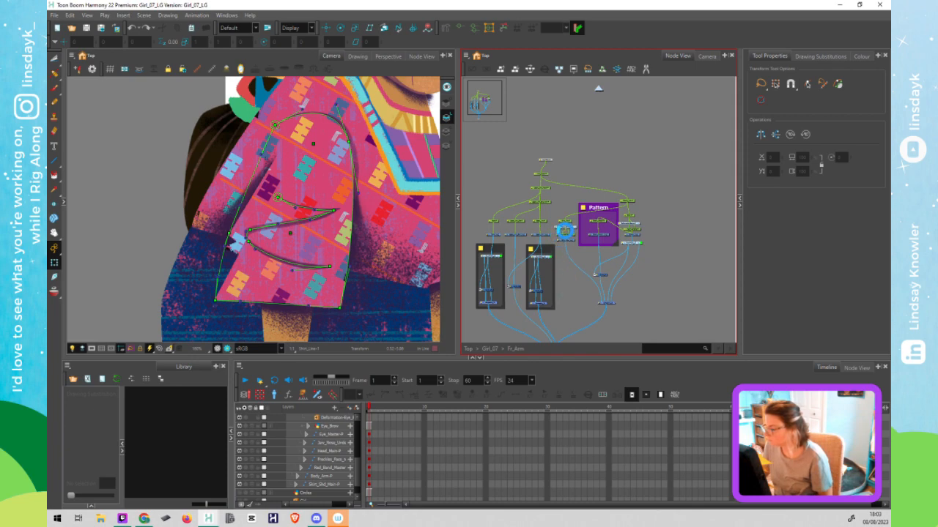
{"action": "scroll", "coordinate": [573, 229], "scroll_direction": "up", "scroll_amount": 4}
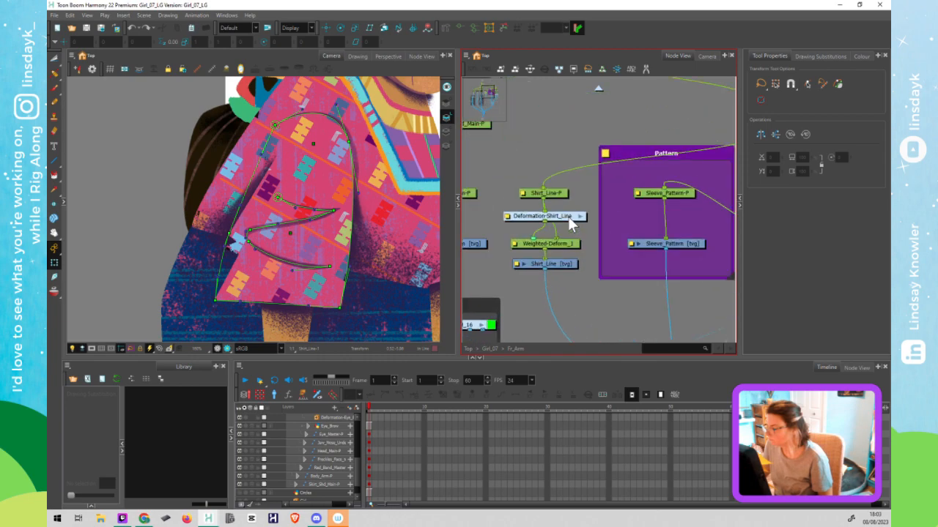
{"action": "left_click_drag", "start_coordinate": [562, 216], "coordinate": [556, 216]}
{"action": "scroll", "coordinate": [557, 216], "scroll_direction": "down", "scroll_amount": 2}
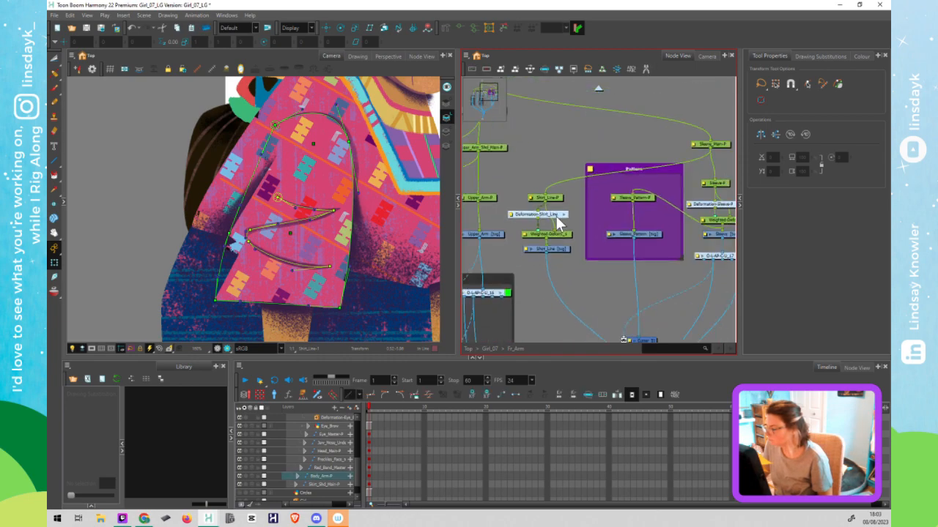
{"action": "scroll", "coordinate": [559, 231], "scroll_direction": "down", "scroll_amount": 3}
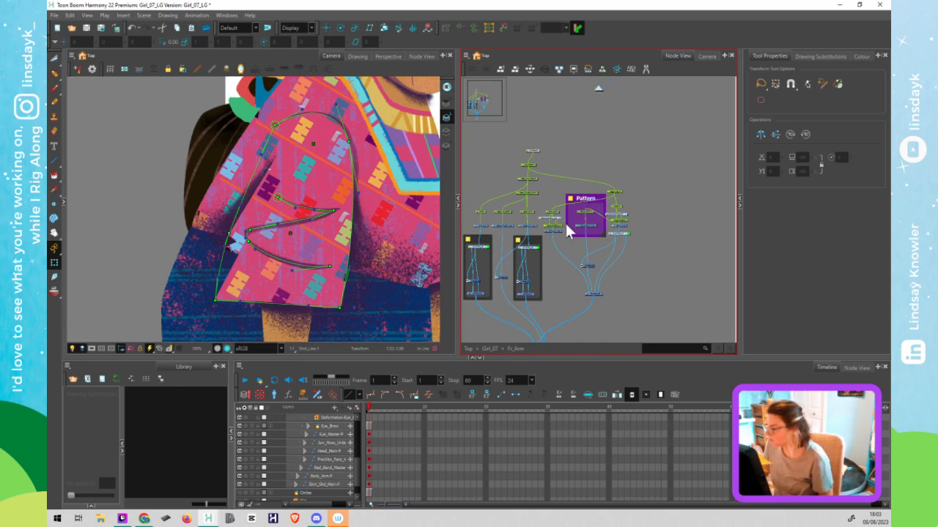
{"action": "scroll", "coordinate": [565, 221], "scroll_direction": "up", "scroll_amount": 2}
{"action": "scroll", "coordinate": [563, 213], "scroll_direction": "up", "scroll_amount": 2}
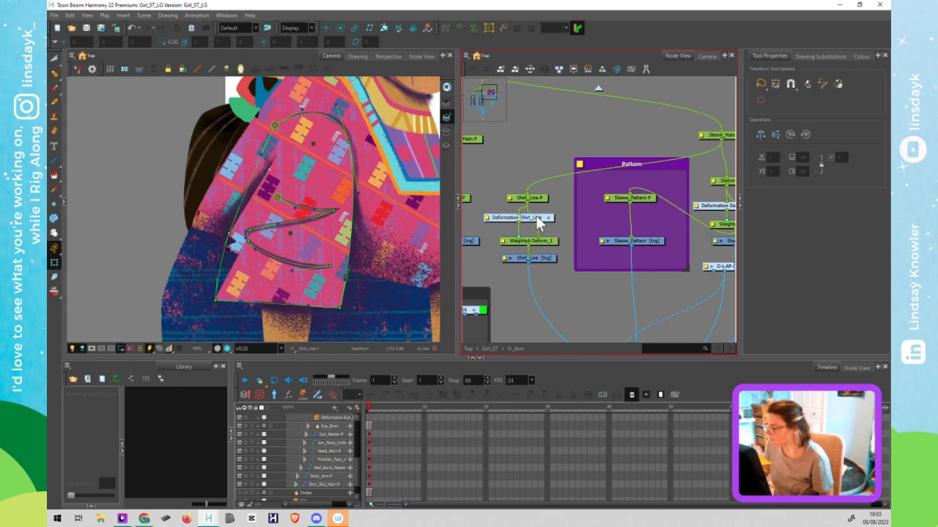
Clone the Deformation-Shirt_Line and Deformation-Sleeve-P groups from Fr_Arm into the parent Girl_07 group
{"action": "left_click", "coordinate": [537, 217]}
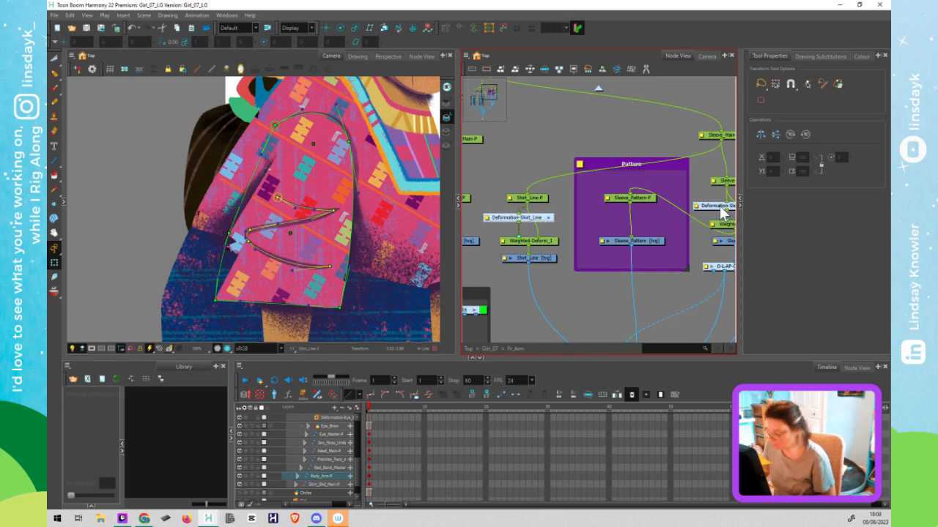
{"action": "left_click", "coordinate": [721, 208]}
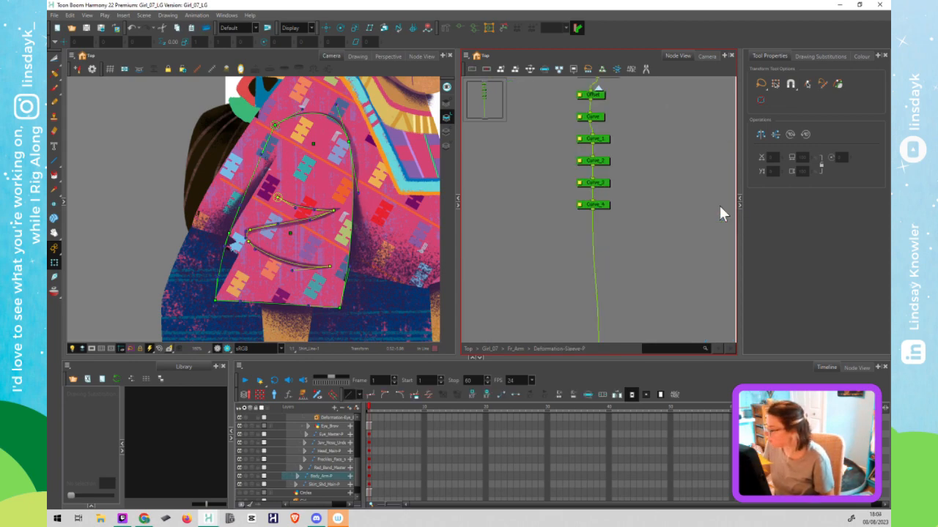
{"action": "left_click", "coordinate": [597, 89]}
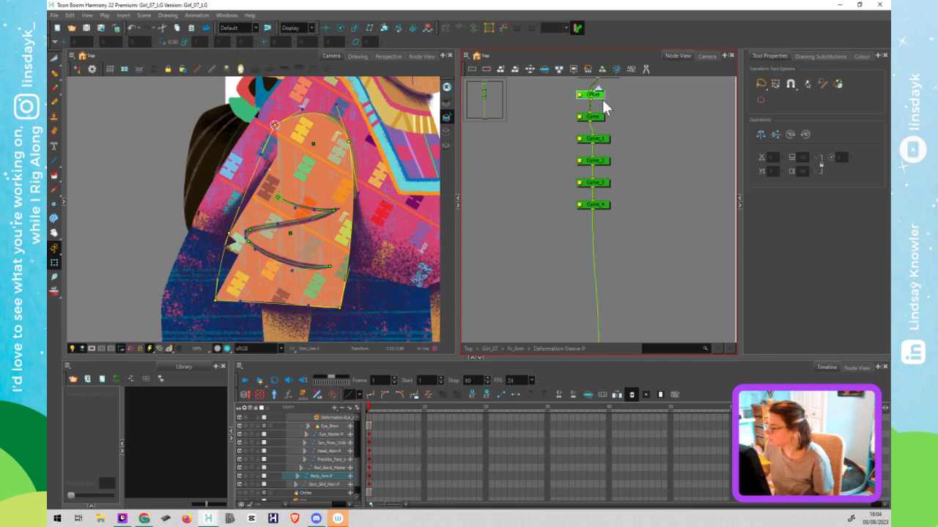
{"action": "left_click", "coordinate": [147, 93]}
{"action": "left_click", "coordinate": [468, 58]}
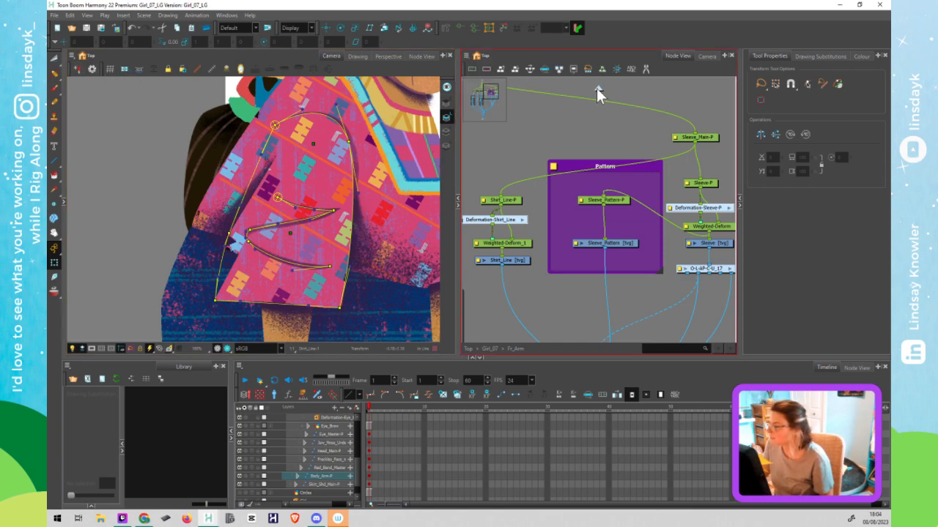
{"action": "left_click", "coordinate": [597, 88]}
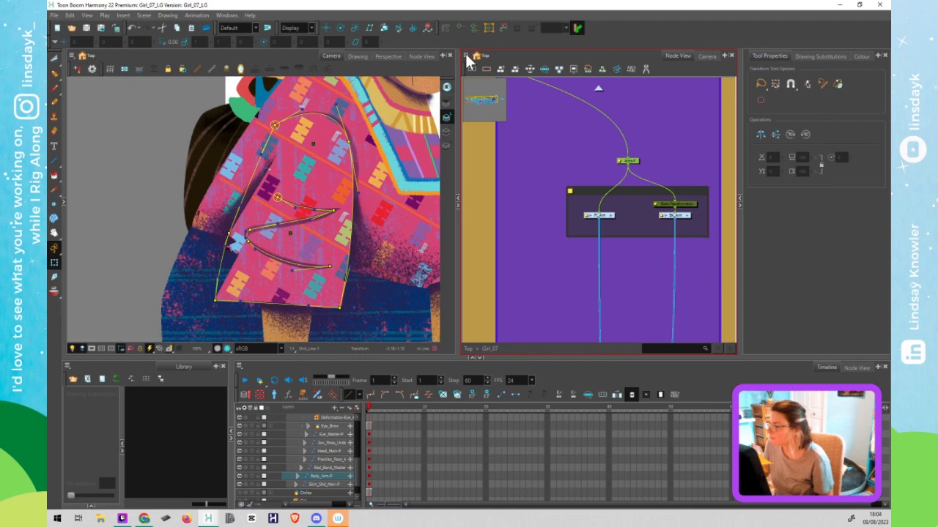
{"action": "left_click", "coordinate": [466, 56]}
{"action": "mouse_move", "coordinate": [471, 94]}
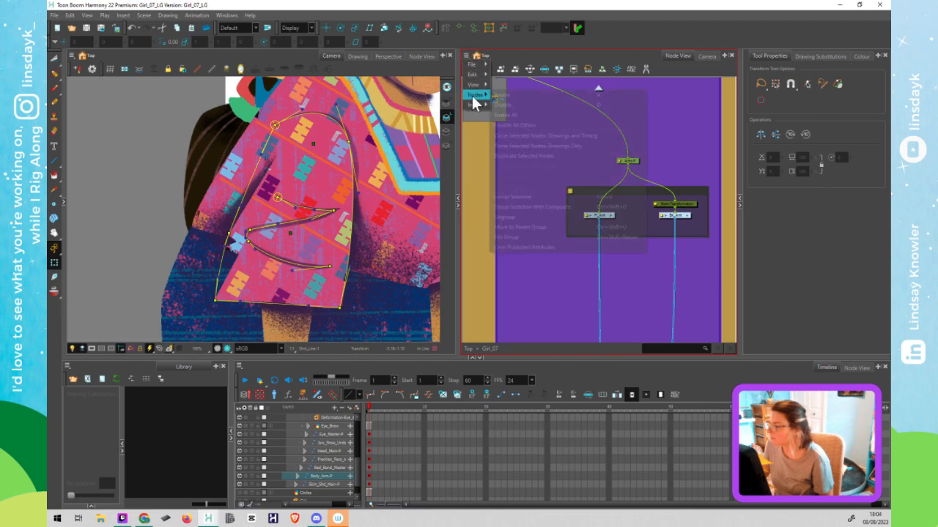
{"action": "left_click", "coordinate": [603, 139]}
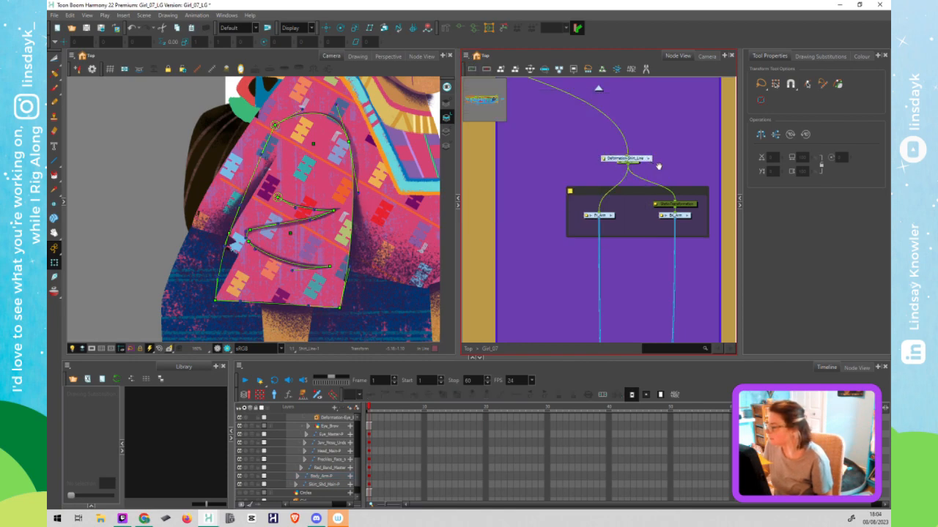
Cut the two cloned deformation groups from the Girl_07 level and open the BK_Arm group
{"action": "scroll", "coordinate": [658, 166], "scroll_direction": "down", "scroll_amount": 2}
{"action": "left_click_drag", "start_coordinate": [578, 159], "coordinate": [595, 132]}
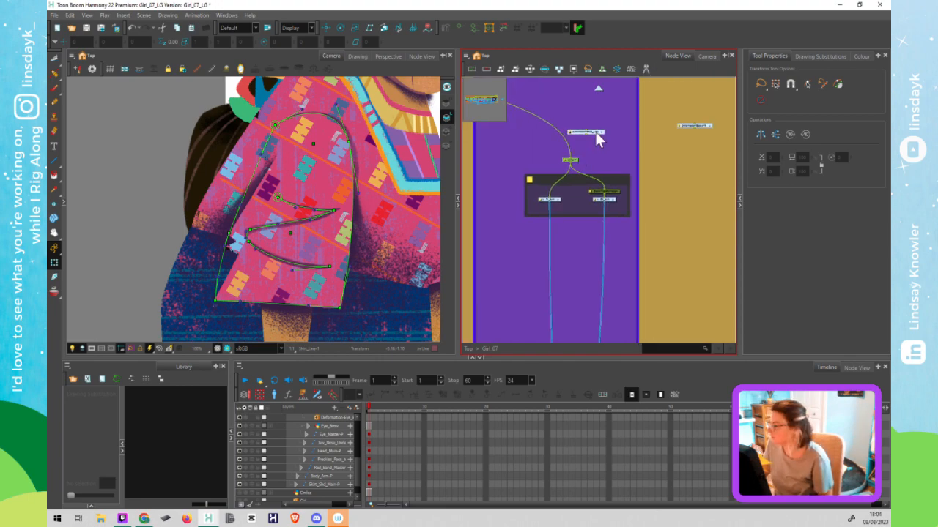
{"action": "key", "text": "ctrl+x"}
{"action": "scroll", "coordinate": [598, 135], "scroll_direction": "down", "scroll_amount": 2}
{"action": "left_click_drag", "start_coordinate": [683, 183], "coordinate": [518, 195]}
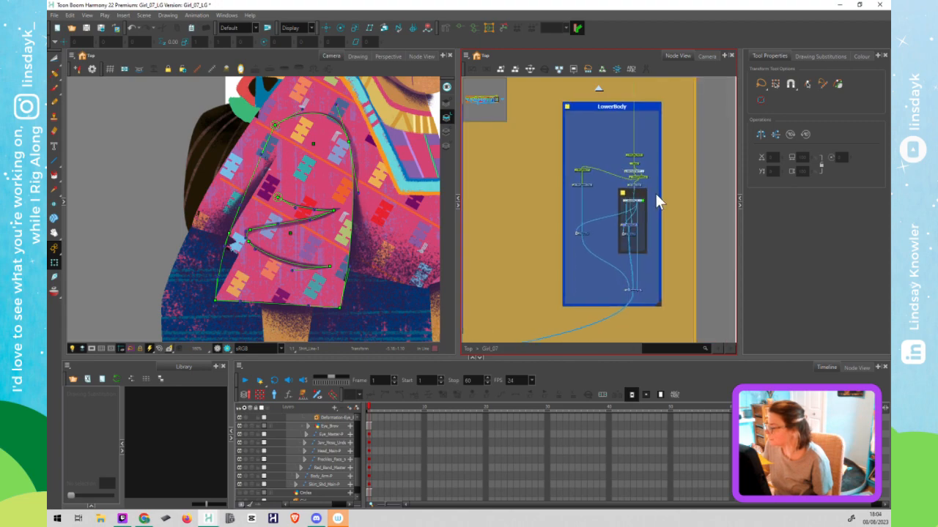
{"action": "scroll", "coordinate": [590, 182], "scroll_direction": "up", "scroll_amount": 5}
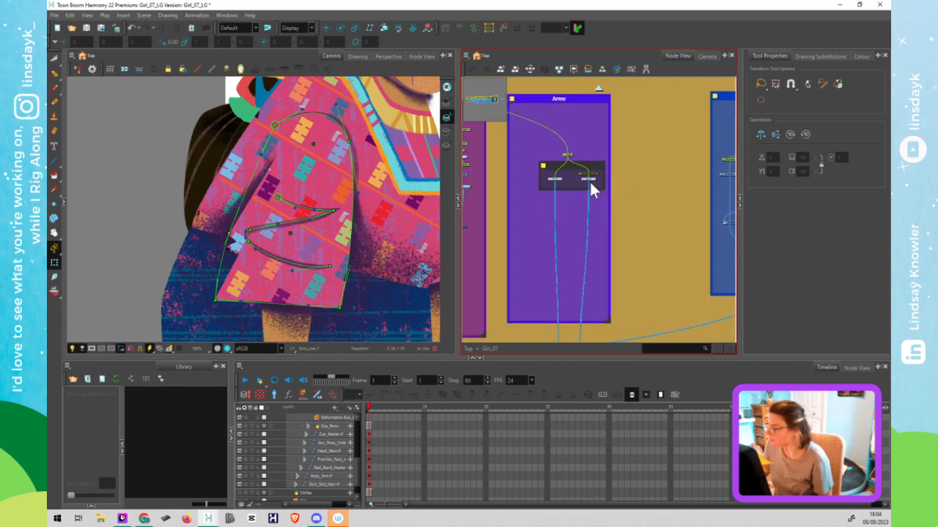
{"action": "scroll", "coordinate": [597, 176], "scroll_direction": "up", "scroll_amount": 1}
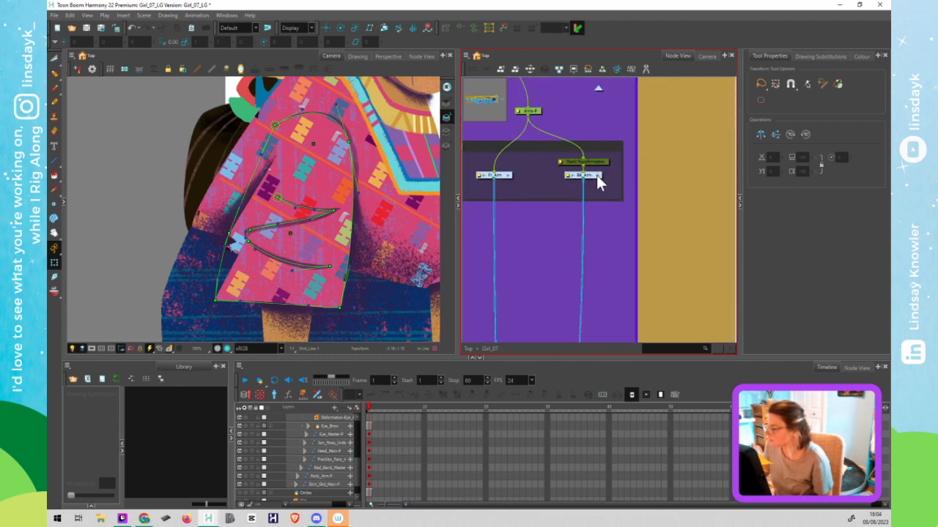
{"action": "left_click", "coordinate": [597, 175]}
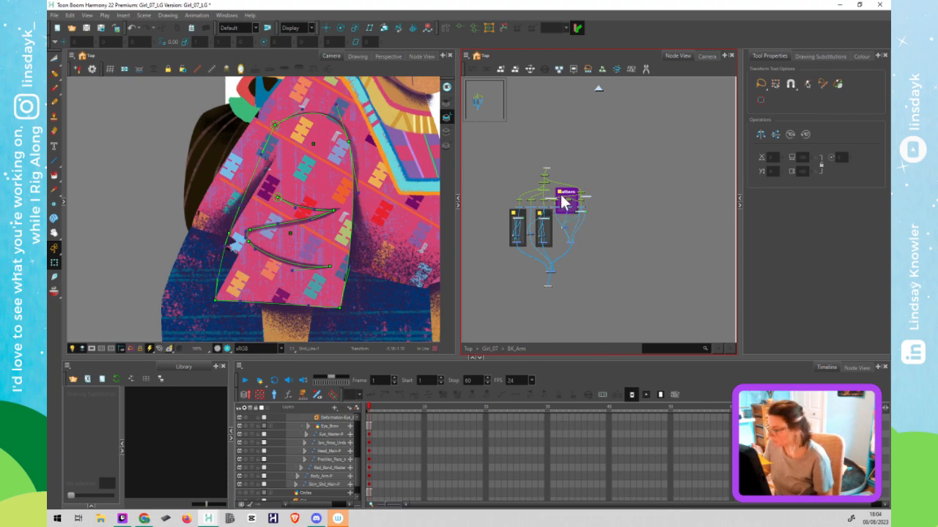
Place the Deformation-Sleeve-P and Deformation-Shirt_Line copies between their matching pegs and drawings in BK_Arm
{"action": "scroll", "coordinate": [570, 211], "scroll_direction": "up", "scroll_amount": 4}
{"action": "left_click_drag", "start_coordinate": [635, 169], "coordinate": [620, 192]}
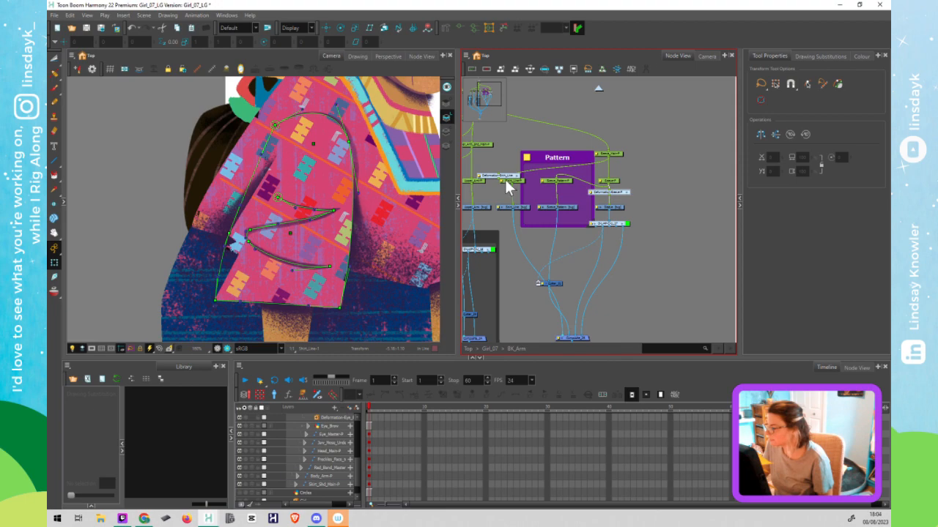
{"action": "left_click_drag", "start_coordinate": [517, 183], "coordinate": [531, 195]}
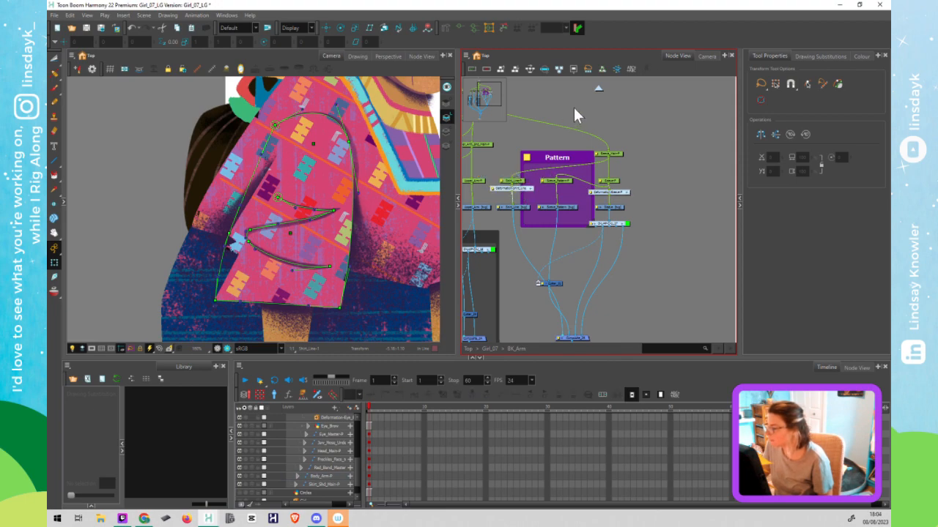
Bring the front arm's sleeve nodes back into view in the node graph and select the fold line's deformation curve
{"action": "left_click", "coordinate": [343, 229]}
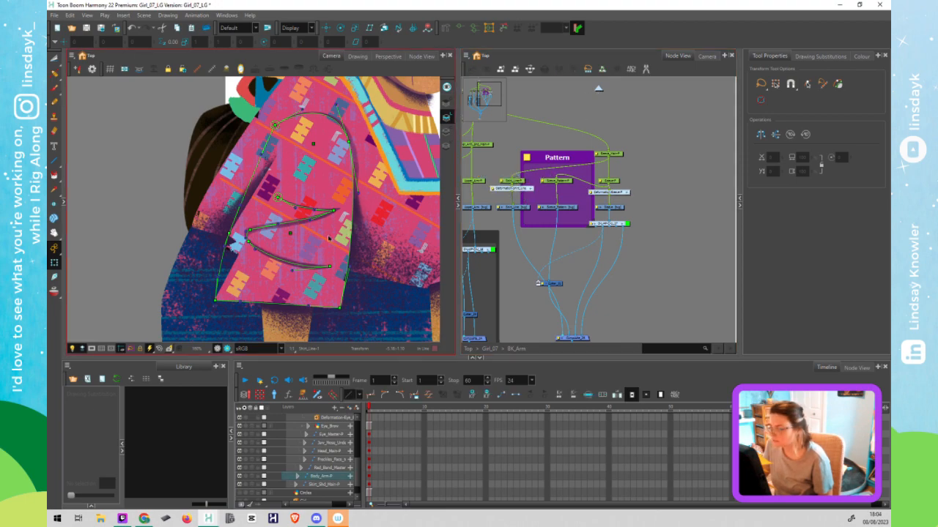
{"action": "middle_click", "coordinate": [539, 224]}
{"action": "key", "text": "o"}
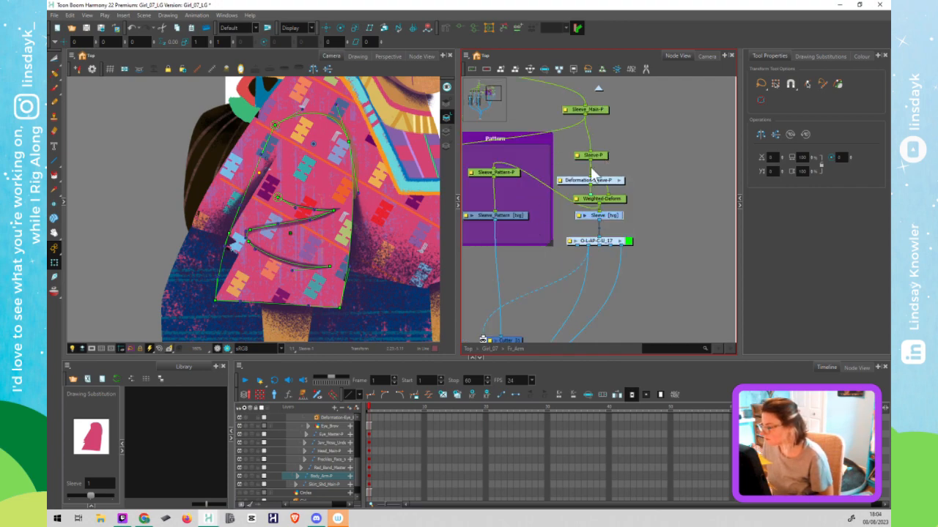
{"action": "left_click_drag", "start_coordinate": [504, 197], "coordinate": [641, 184]}
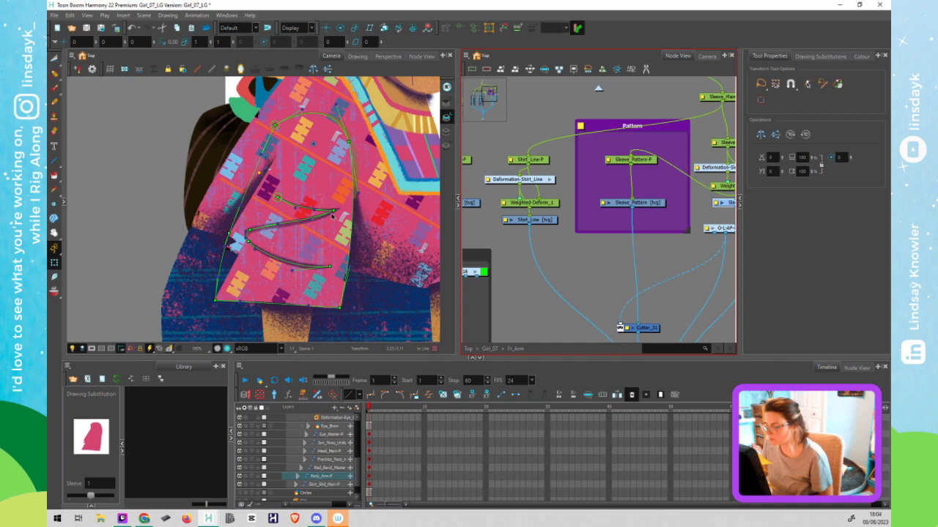
{"action": "left_click", "coordinate": [333, 214]}
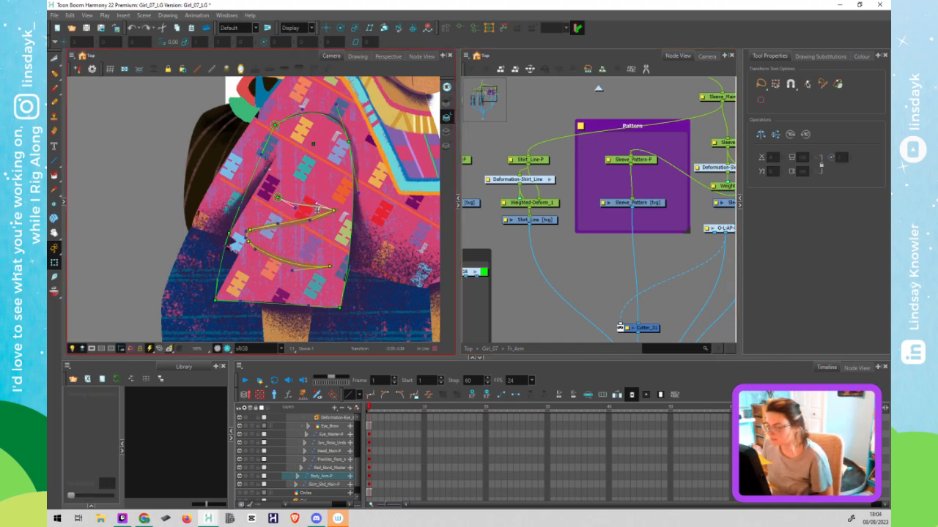
Move the fold line's Weighted-Deform node between Deformation-Shirt_Line and the Shirt_Line drawing in the front arm's node graph
{"action": "left_click", "coordinate": [528, 209]}
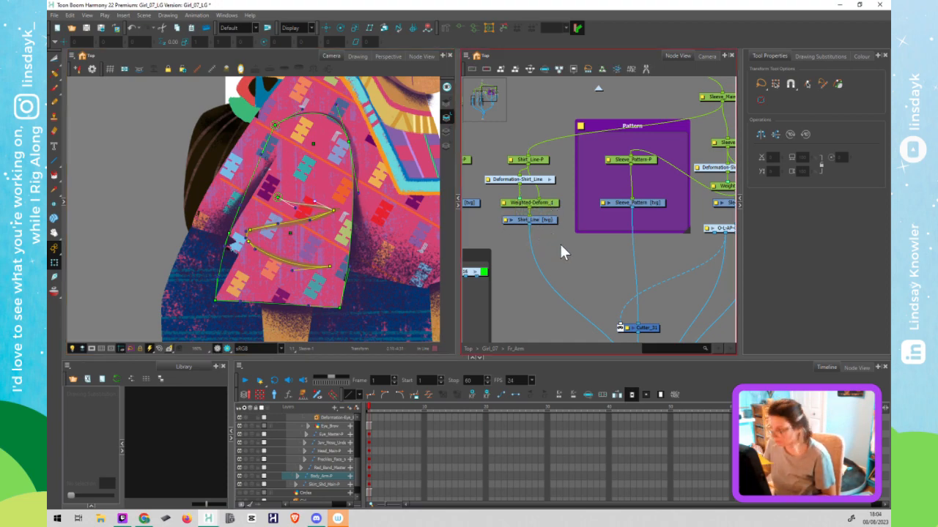
{"action": "left_click", "coordinate": [553, 232]}
{"action": "left_click_drag", "start_coordinate": [552, 235], "coordinate": [541, 229]}
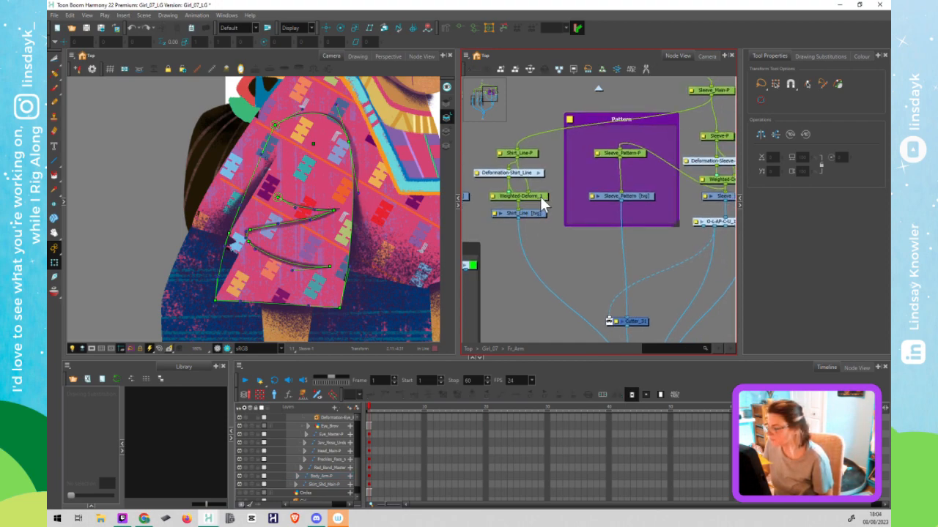
{"action": "left_click", "coordinate": [539, 196]}
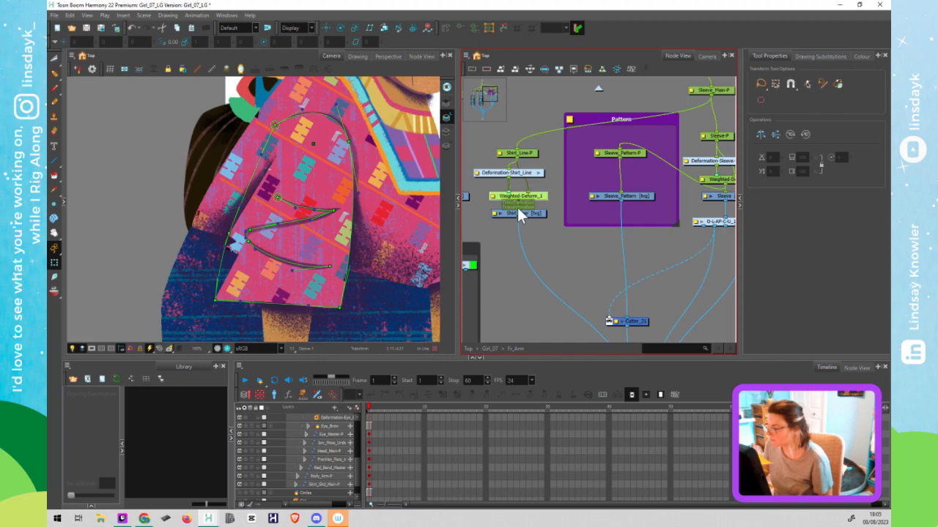
{"action": "left_click_drag", "start_coordinate": [517, 208], "coordinate": [516, 198]}
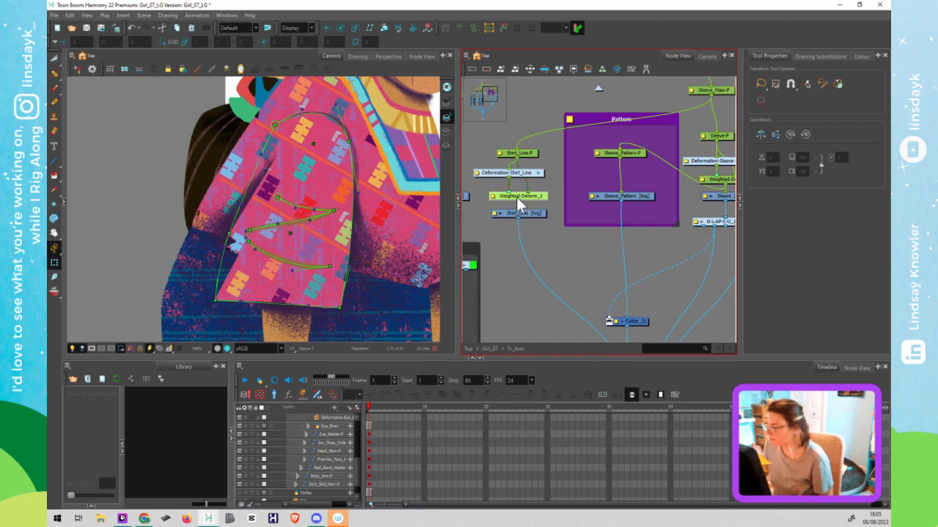
Add a Weighted Deform node between Deformation-Sleeve-P and the Sleeve drawing inside the BK_Arm group
{"action": "left_click", "coordinate": [599, 88]}
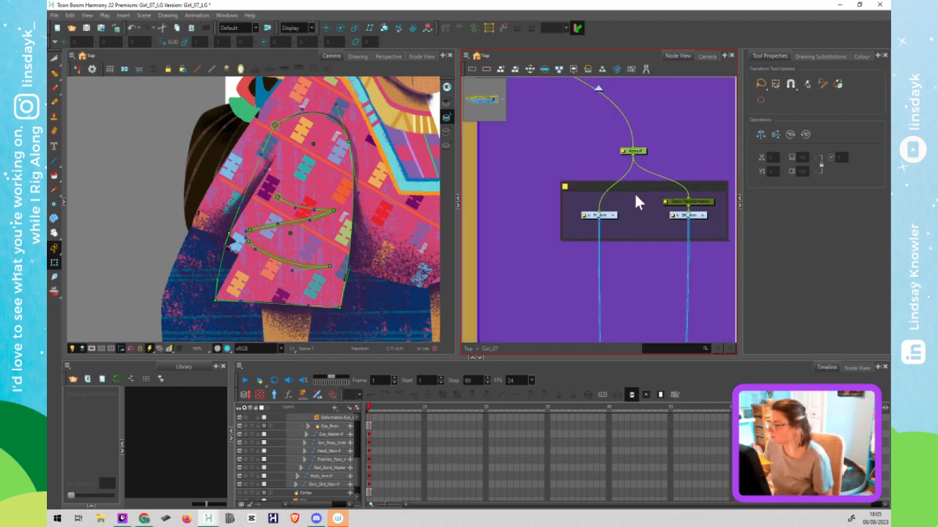
{"action": "left_click", "coordinate": [702, 216]}
{"action": "scroll", "coordinate": [644, 194], "scroll_direction": "up", "scroll_amount": 3}
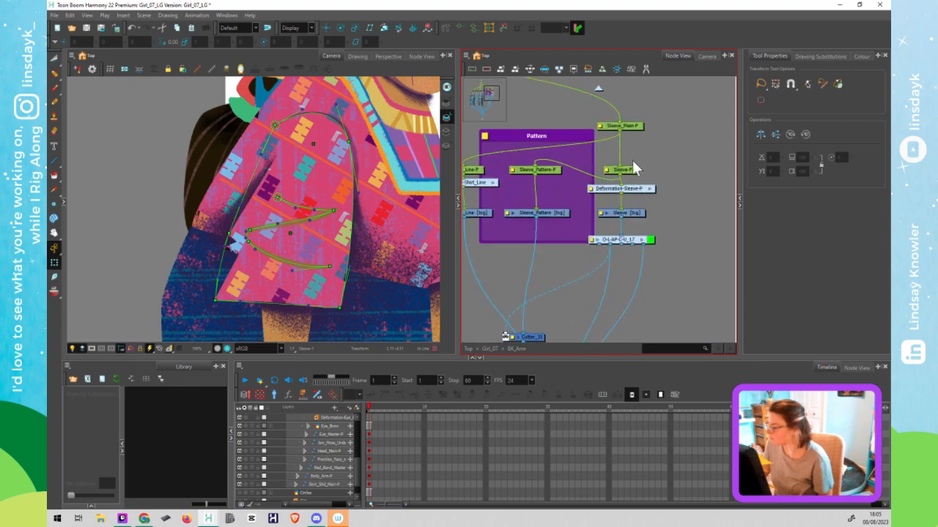
{"action": "left_click", "coordinate": [631, 189]}
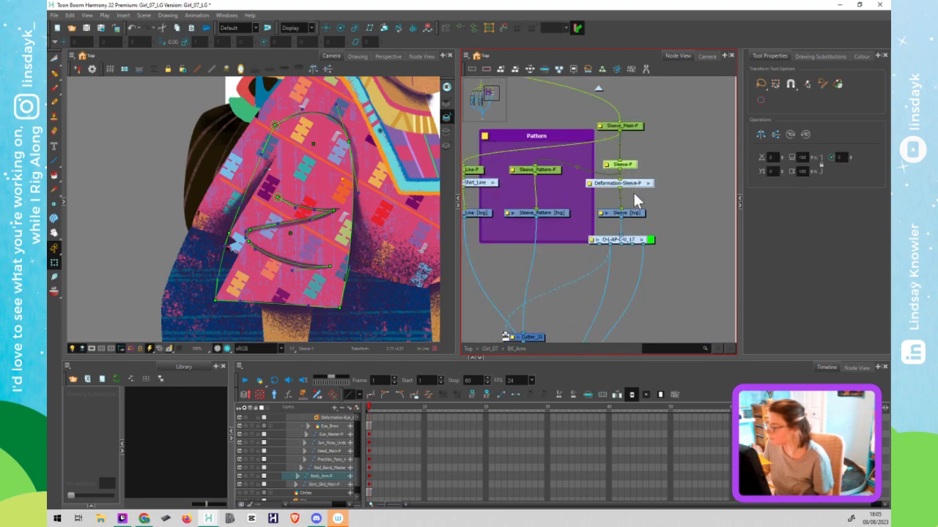
{"action": "key", "text": "Tab"}
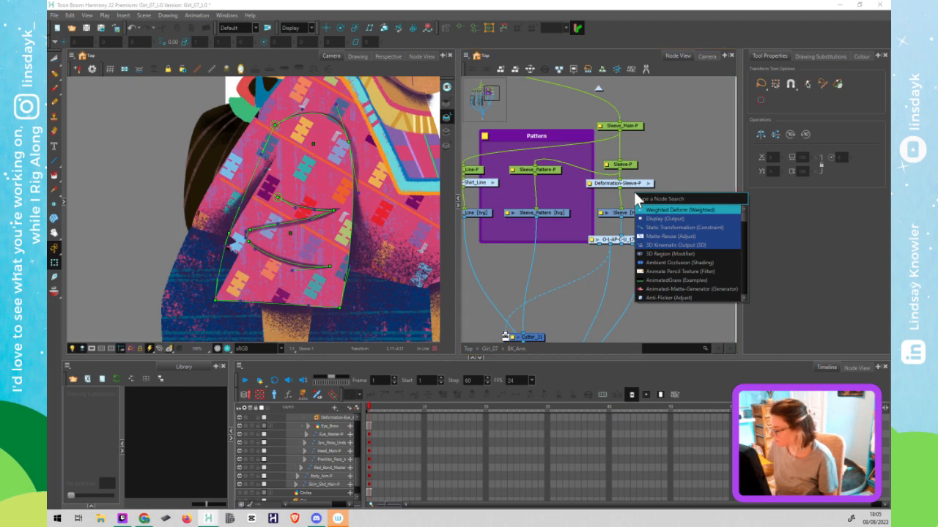
{"action": "left_click", "coordinate": [673, 209]}
{"action": "left_click_drag", "start_coordinate": [673, 182], "coordinate": [642, 194]}
{"action": "left_click", "coordinate": [661, 204]}
Add another Weighted Deform node between Deformation-Shirt_Line and the Shirt_Line drawing in BK_Arm
{"action": "left_click_drag", "start_coordinate": [483, 197], "coordinate": [586, 185]}
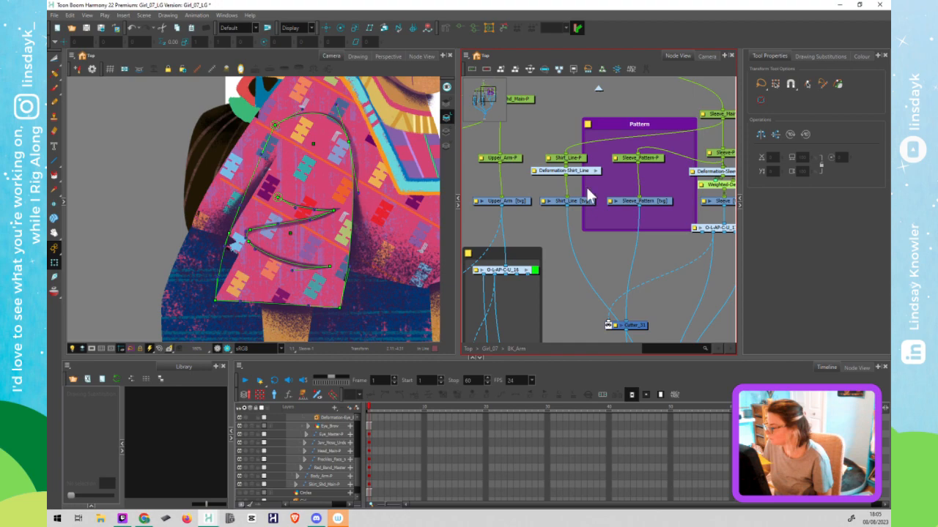
{"action": "key", "text": "Tab"}
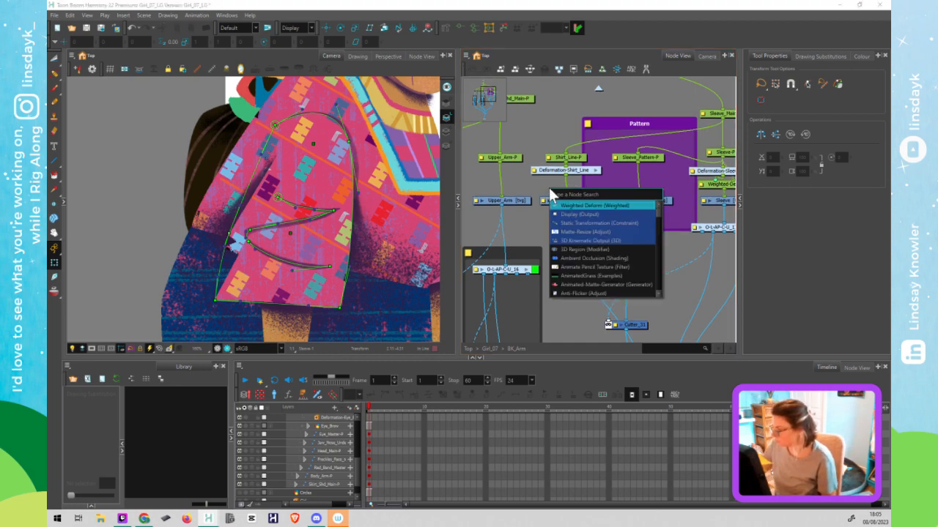
{"action": "left_click", "coordinate": [575, 204]}
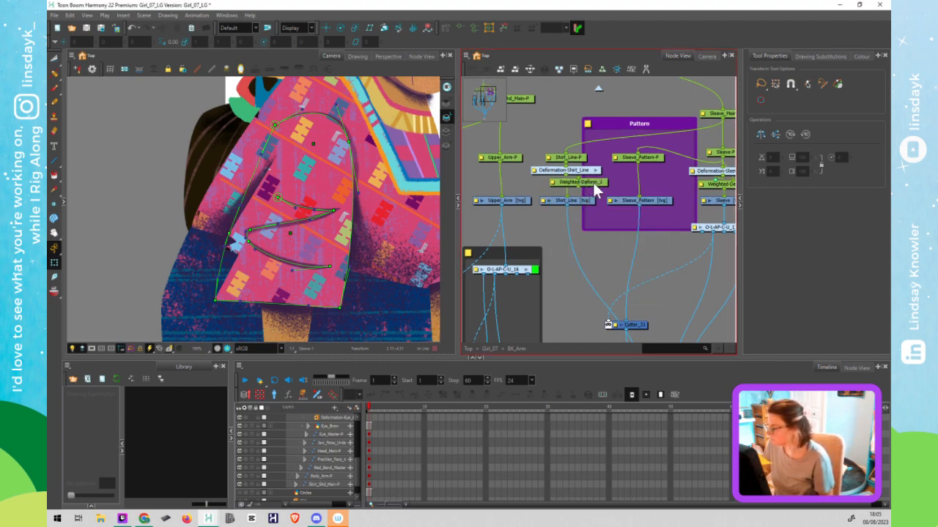
{"action": "left_click", "coordinate": [593, 182]}
{"action": "left_click_drag", "start_coordinate": [567, 165], "coordinate": [579, 190]}
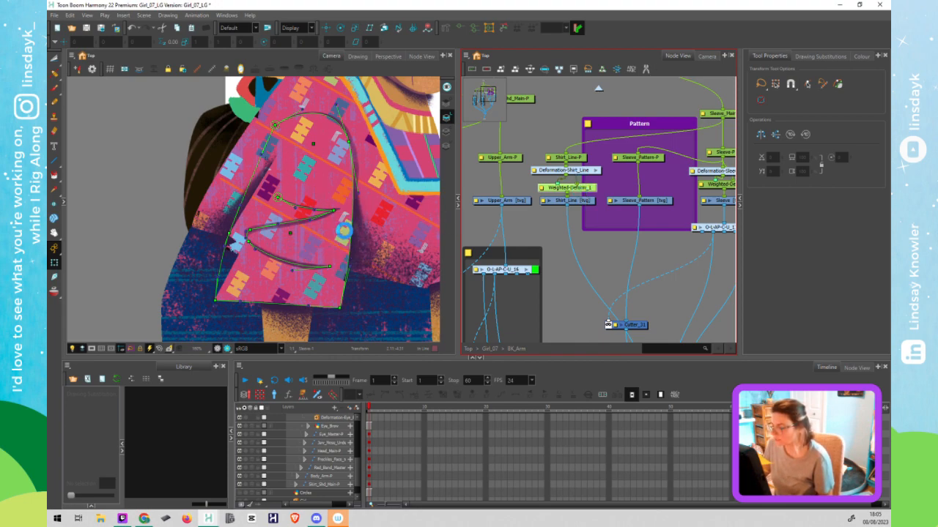
Locate the front arm's Upper_Arm_Shd drawing in the Fr_Arm node graph and check which parts the Upper_Arm_Master-P peg controls
{"action": "scroll", "coordinate": [354, 229], "scroll_direction": "down", "scroll_amount": 3}
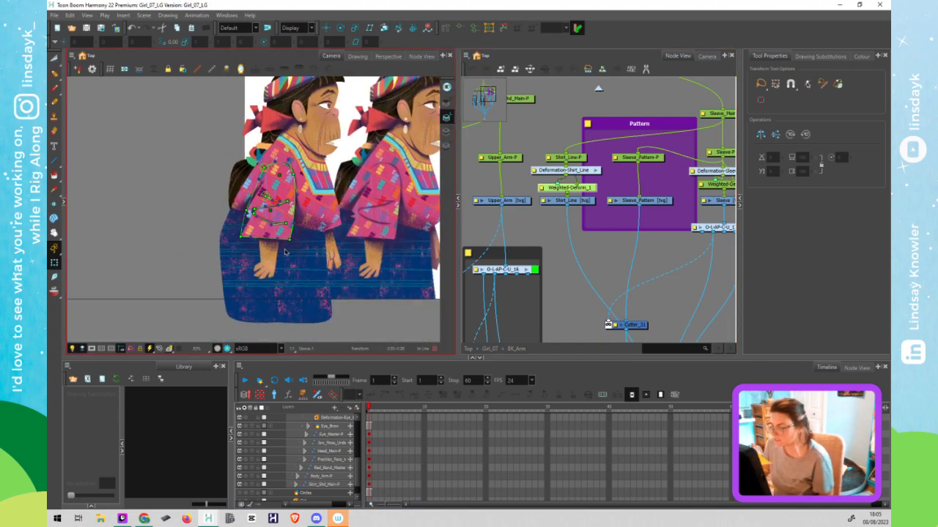
{"action": "scroll", "coordinate": [285, 252], "scroll_direction": "up", "scroll_amount": 1}
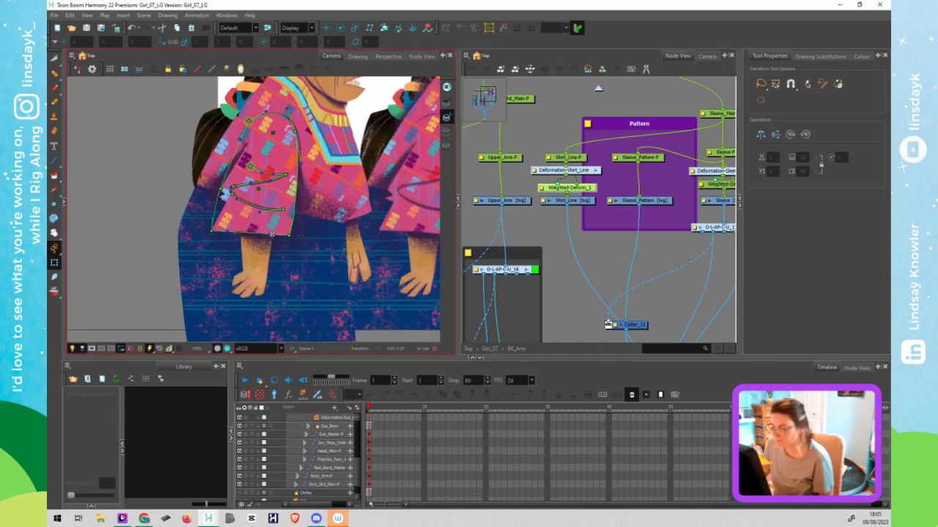
{"action": "left_click", "coordinate": [269, 235]}
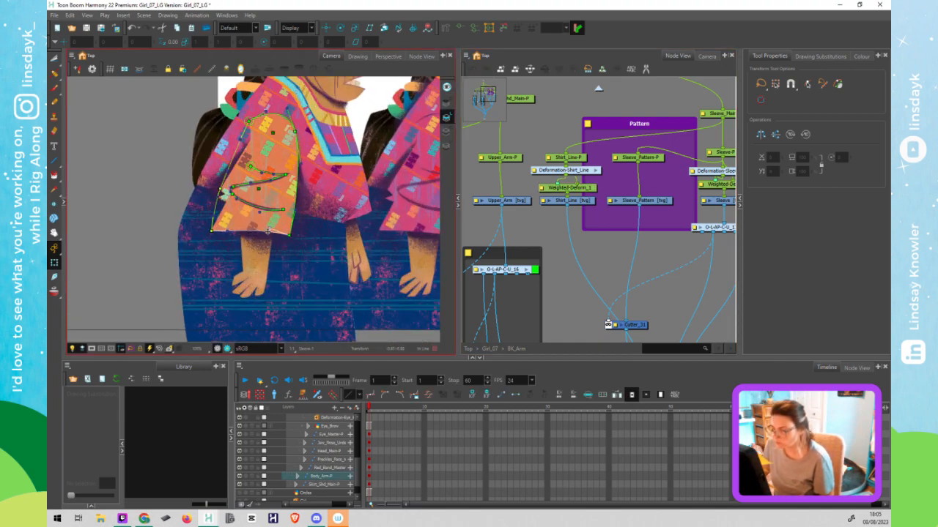
{"action": "left_click", "coordinate": [267, 236]}
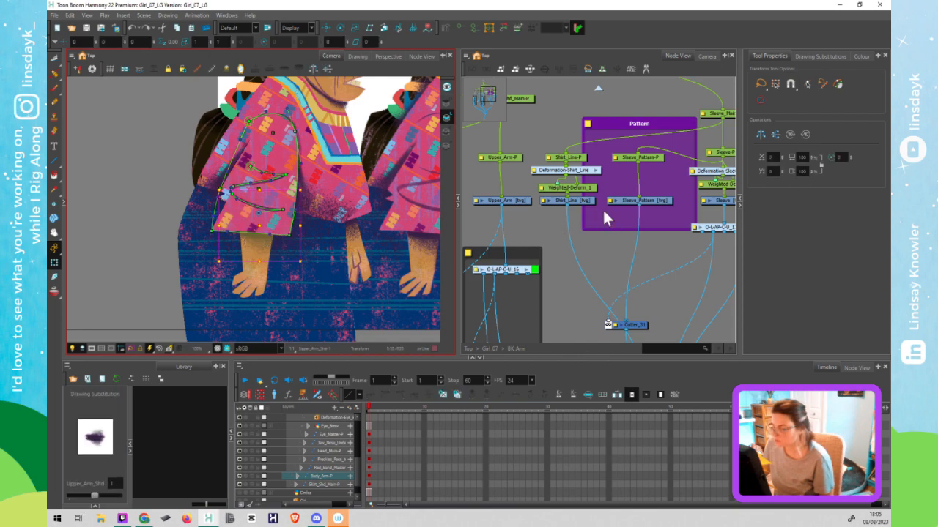
{"action": "scroll", "coordinate": [641, 258], "scroll_direction": "down", "scroll_amount": 3}
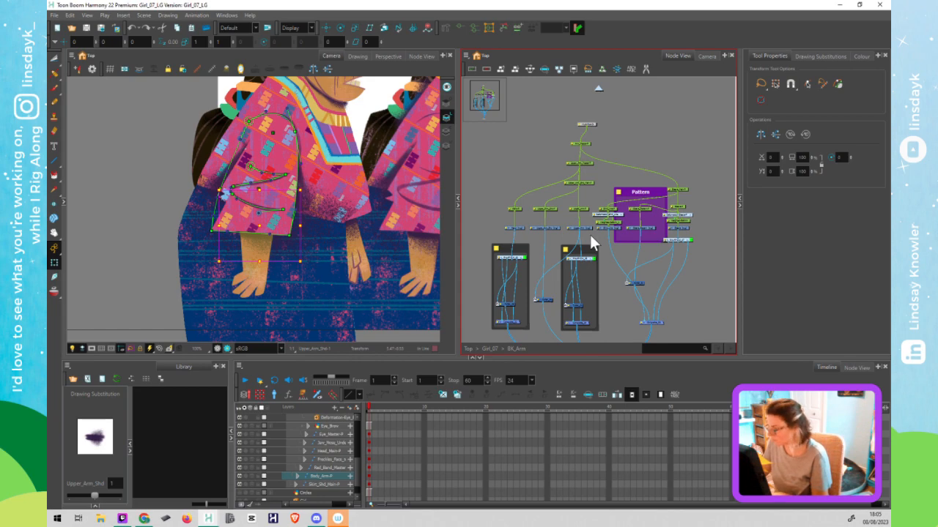
{"action": "key", "text": "o"}
{"action": "scroll", "coordinate": [631, 244], "scroll_direction": "down", "scroll_amount": 3}
{"action": "scroll", "coordinate": [528, 210], "scroll_direction": "up", "scroll_amount": 4}
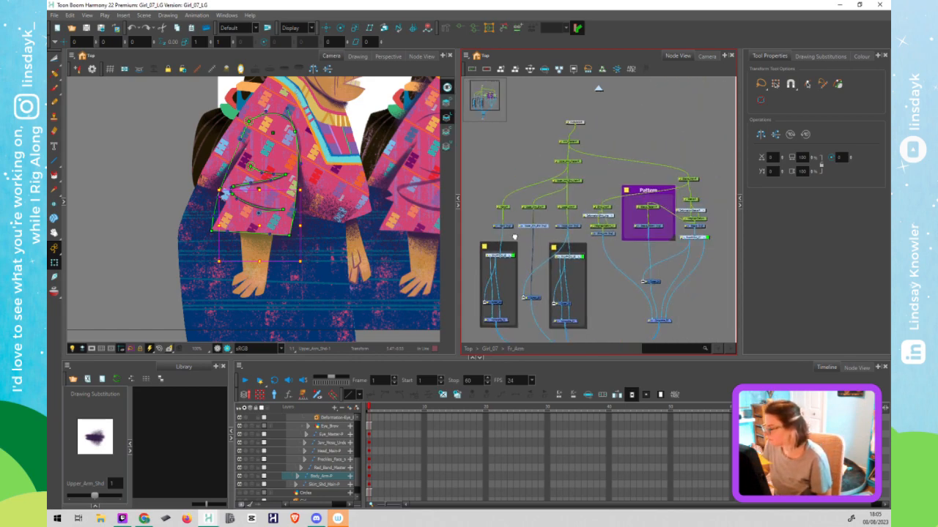
{"action": "scroll", "coordinate": [532, 209], "scroll_direction": "up", "scroll_amount": 2}
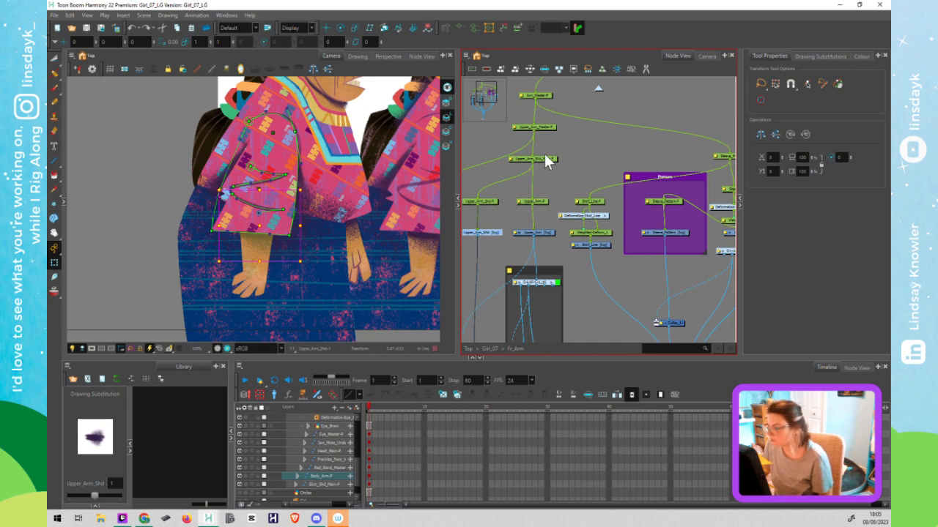
{"action": "left_click", "coordinate": [534, 126]}
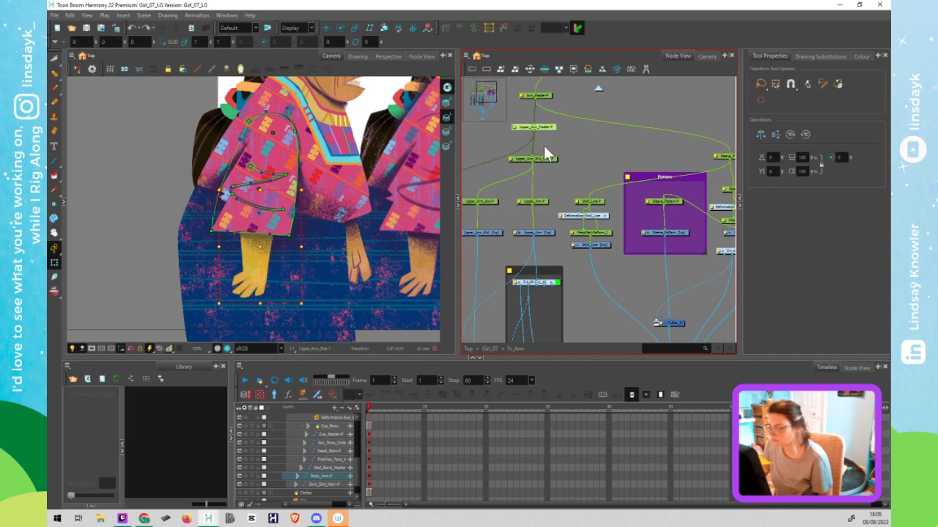
{"action": "left_click", "coordinate": [543, 146]}
{"action": "left_click_drag", "start_coordinate": [503, 218], "coordinate": [548, 163]}
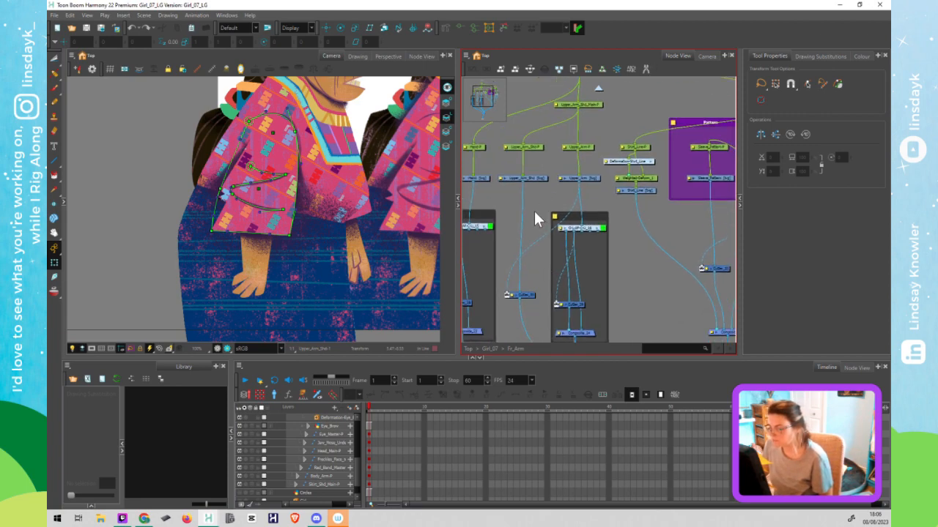
Pick the front arm's sleeve on the character and locate its Sleeve drawing in the node graph
{"action": "left_click", "coordinate": [271, 235]}
{"action": "left_click", "coordinate": [561, 197]}
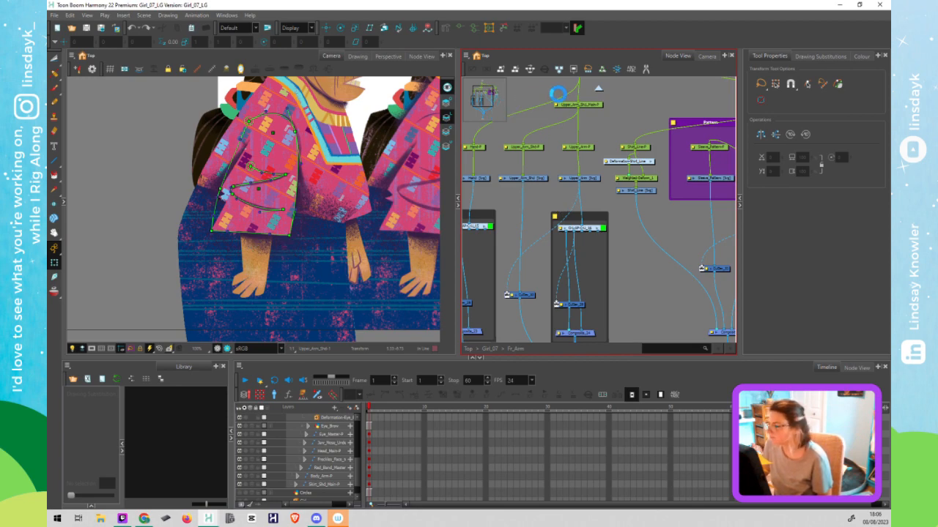
{"action": "left_click", "coordinate": [301, 213]}
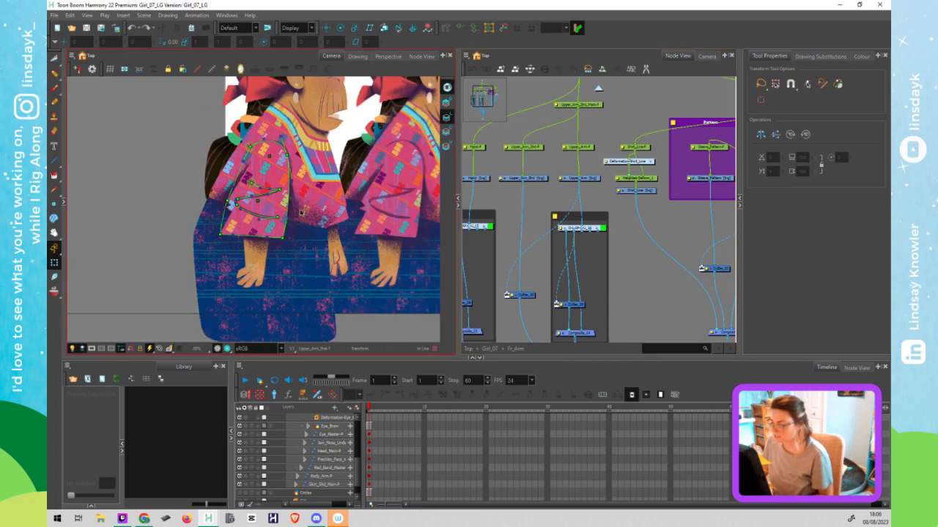
{"action": "left_click", "coordinate": [258, 265]}
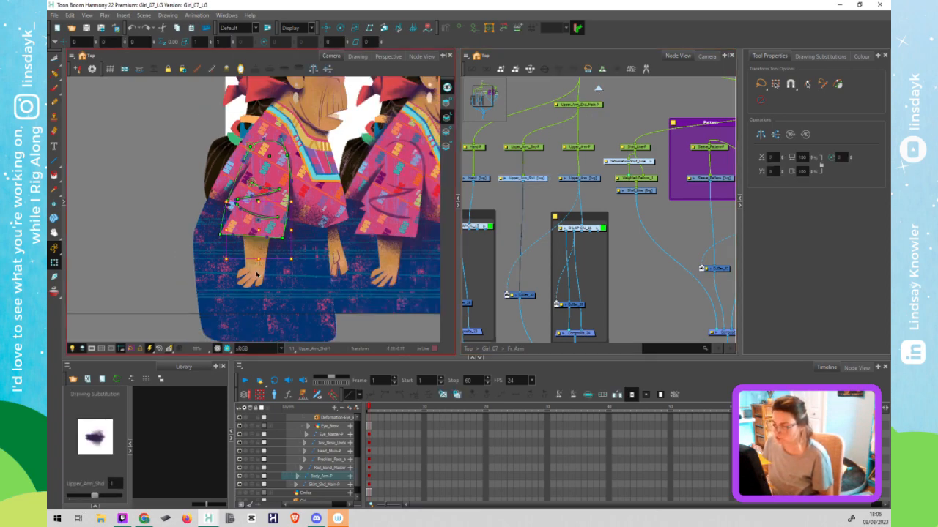
{"action": "left_click", "coordinate": [257, 274]}
{"action": "left_click", "coordinate": [257, 222]}
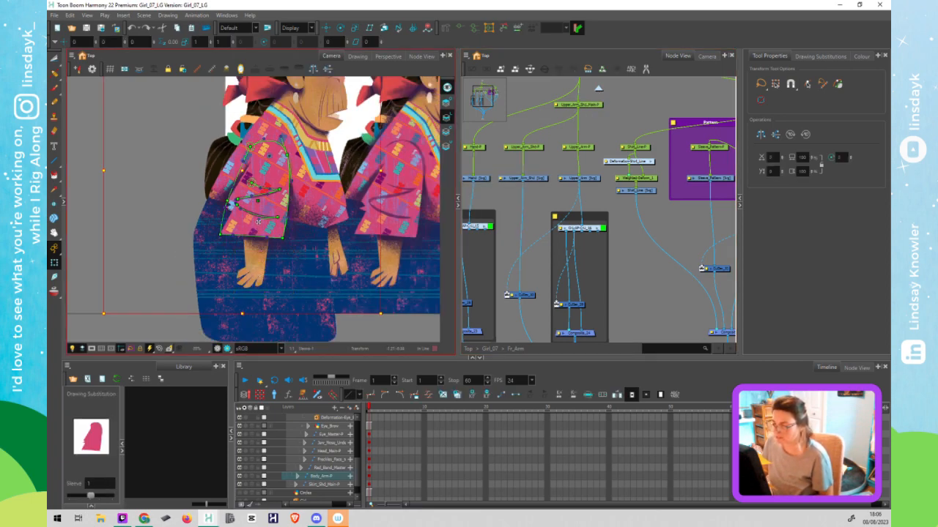
{"action": "key", "text": "o"}
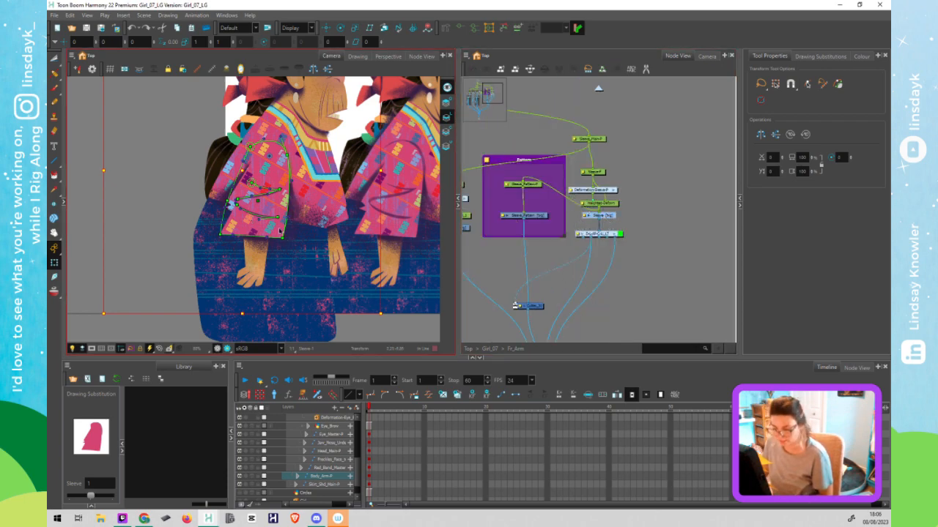
Examine the separate art layers of the front arm's Sleeve_Pattern drawing
{"action": "left_click", "coordinate": [544, 217]}
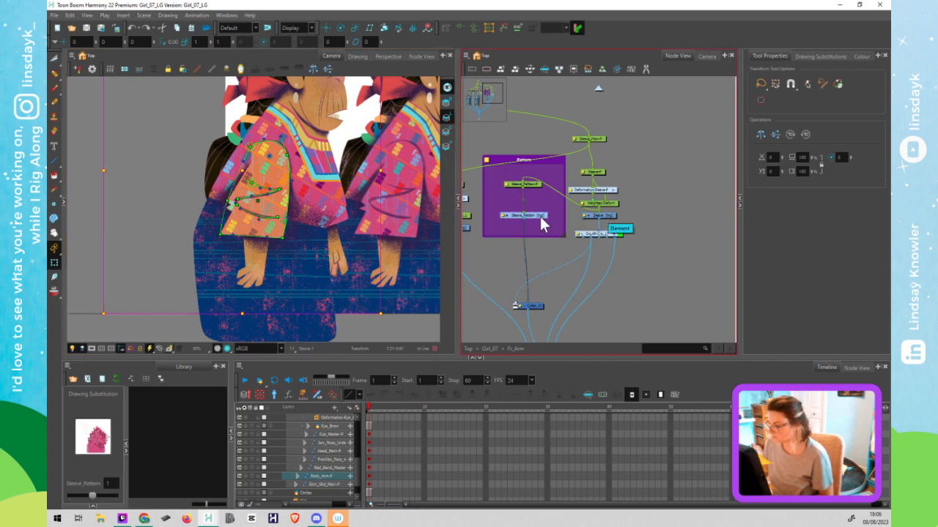
{"action": "middle_click", "coordinate": [317, 205]}
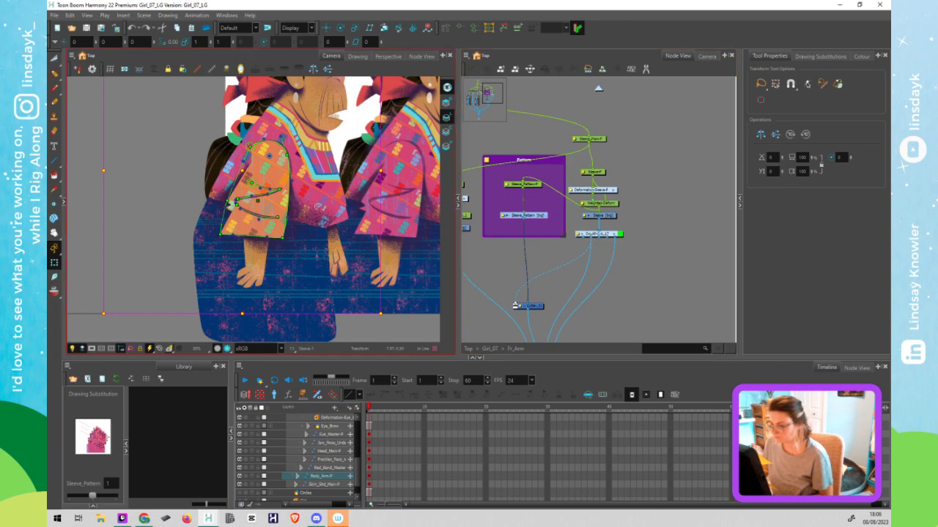
{"action": "key", "text": "alt+s"}
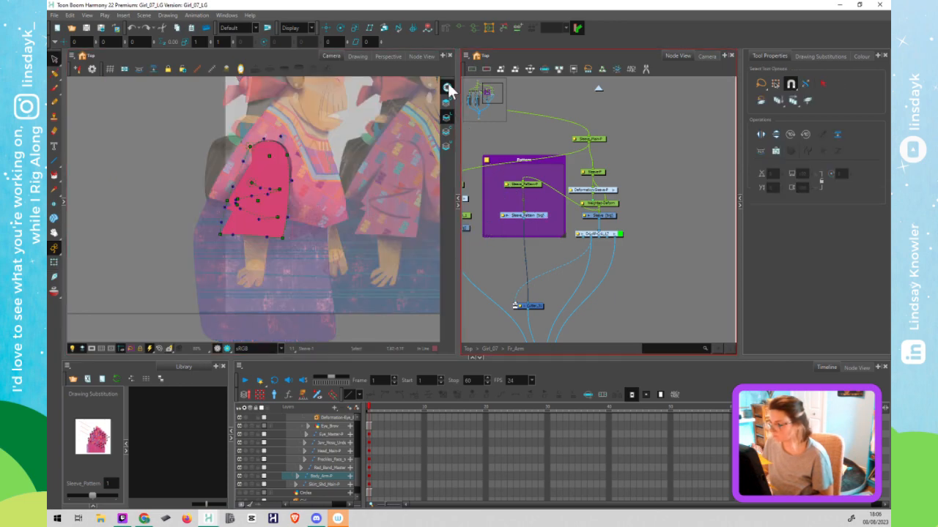
{"action": "left_click", "coordinate": [448, 104]}
{"action": "left_click", "coordinate": [445, 115]}
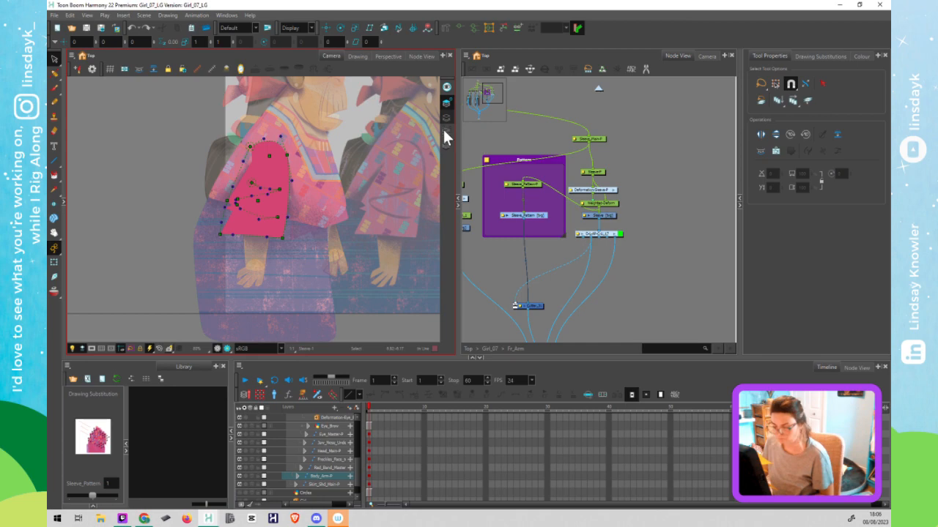
{"action": "left_click", "coordinate": [446, 146]}
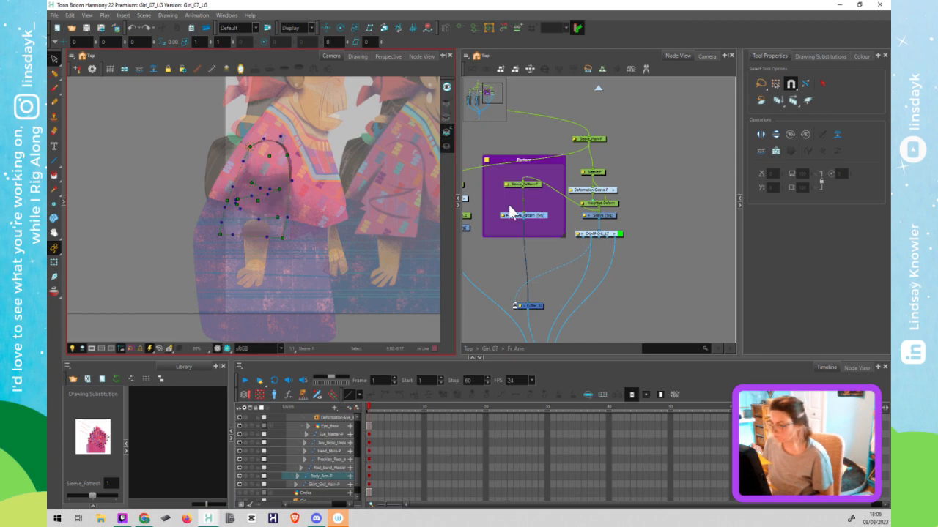
Select the front arm's Sleeve_Pattern drawing in the Pattern group and check the sleeve artwork on the colour, line and overlay art layers
{"action": "left_click", "coordinate": [536, 214]}
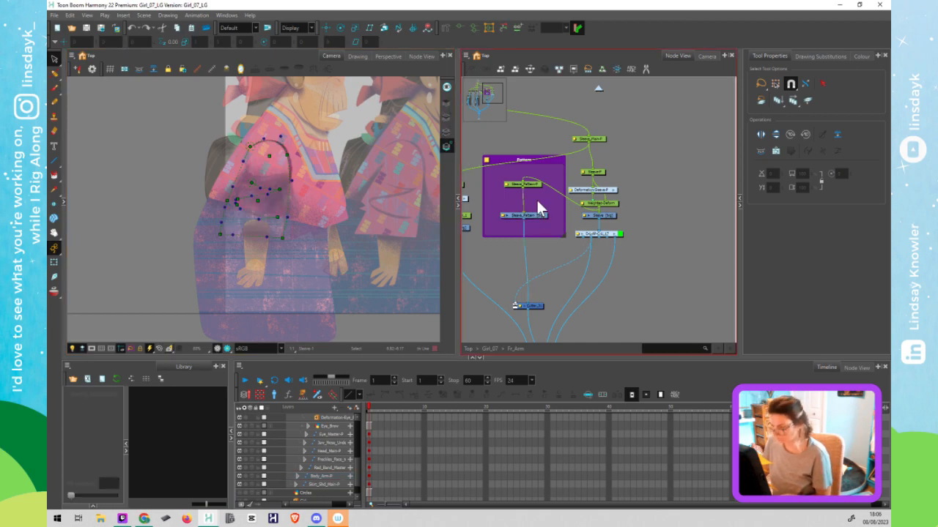
{"action": "key", "text": "shift+t"}
{"action": "key", "text": "alt+s"}
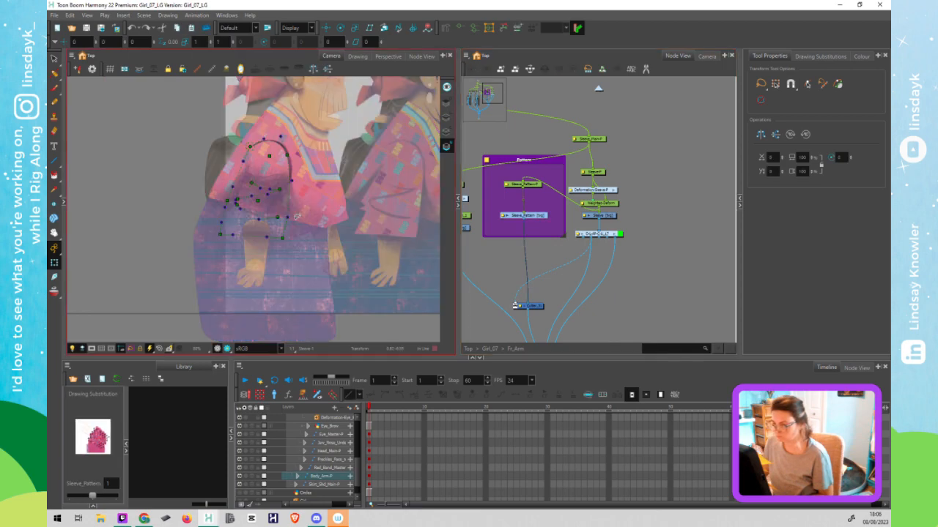
{"action": "left_click", "coordinate": [446, 132]}
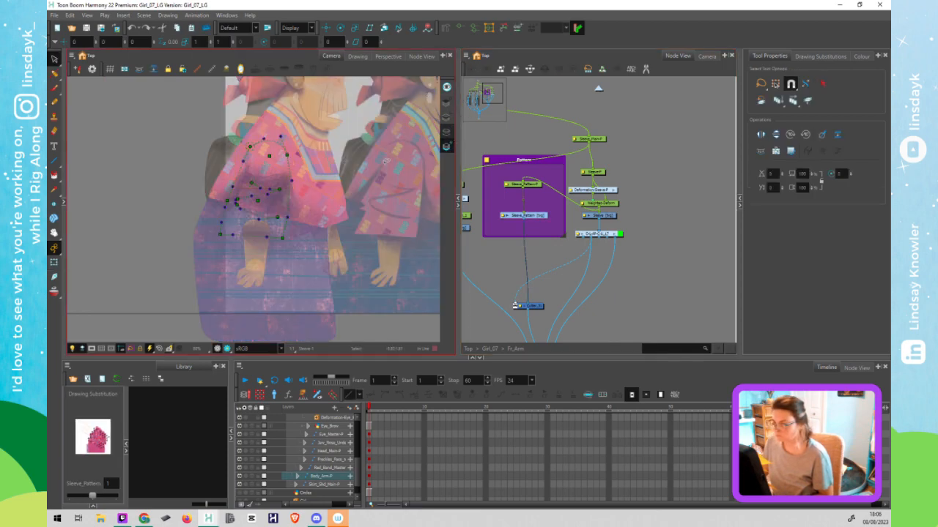
{"action": "left_click", "coordinate": [444, 117]}
{"action": "key", "text": "ctrl+a"}
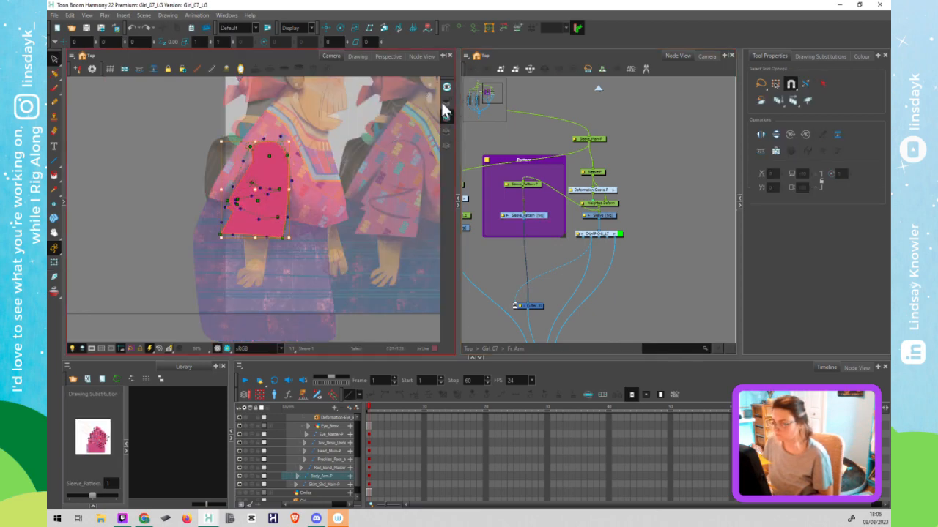
{"action": "left_click", "coordinate": [446, 103]}
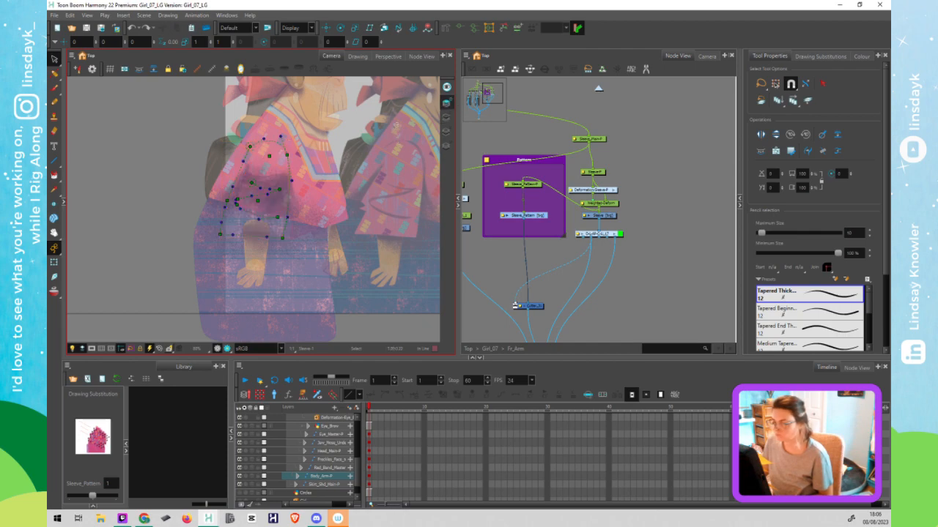
View the layer properties of the front arm's Sleeve_Pattern drawing node
{"action": "left_click", "coordinate": [501, 215]}
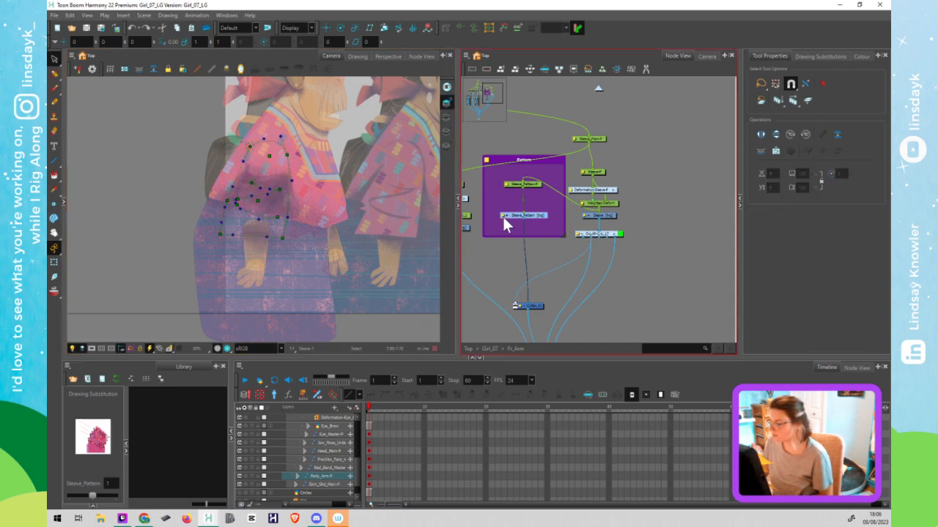
{"action": "double_click", "coordinate": [503, 217]}
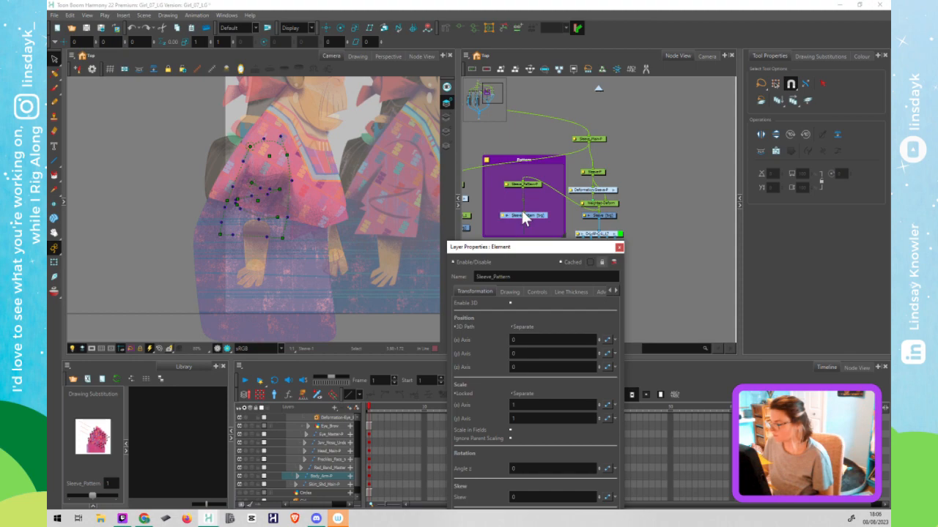
{"action": "left_click", "coordinate": [619, 247]}
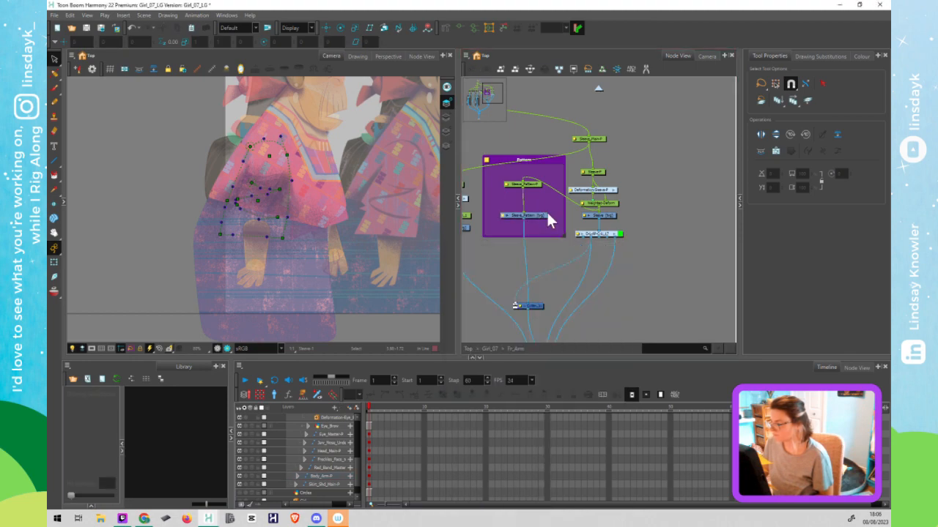
Cut away the Sleeve_Pattern drawing's overlay lines that extend beyond the front sleeve, using the Cutter tool
{"action": "left_click", "coordinate": [536, 215]}
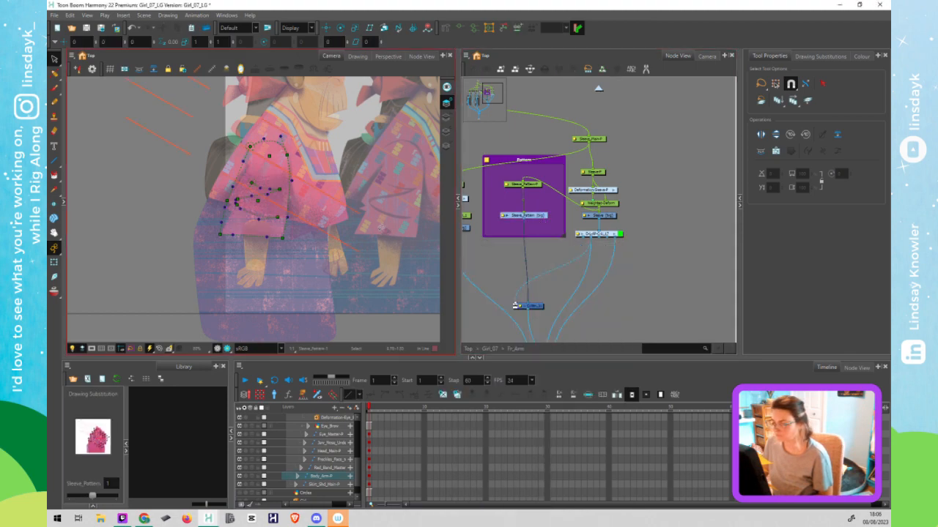
{"action": "scroll", "coordinate": [327, 241], "scroll_direction": "down", "scroll_amount": 2}
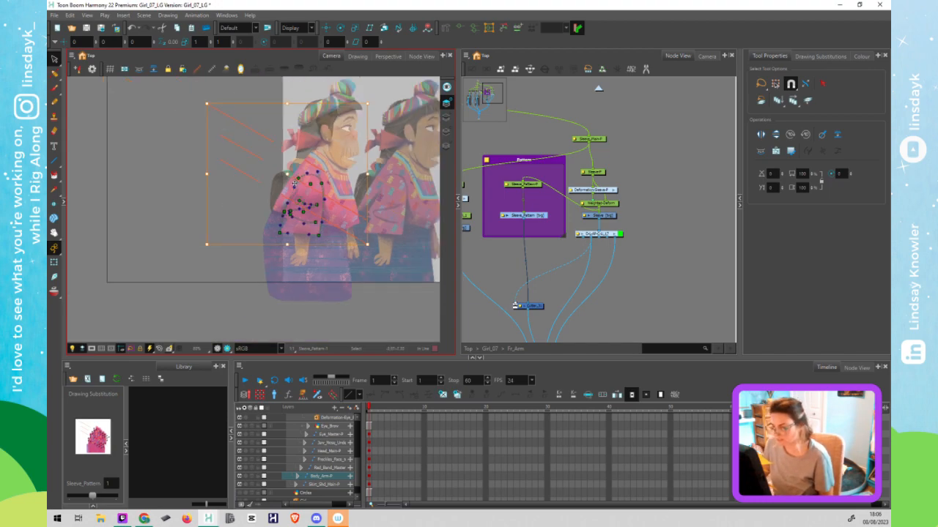
{"action": "scroll", "coordinate": [307, 174], "scroll_direction": "up", "scroll_amount": 2}
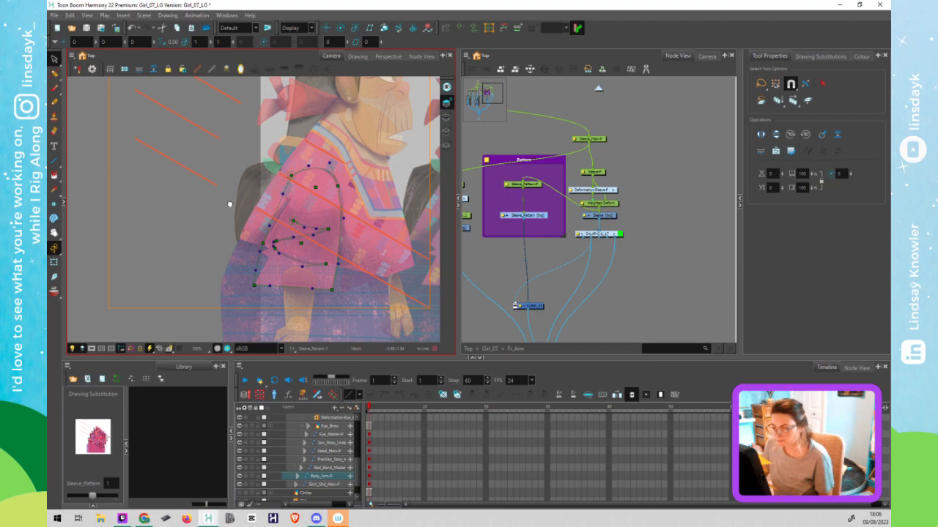
{"action": "scroll", "coordinate": [229, 205], "scroll_direction": "down", "scroll_amount": 2}
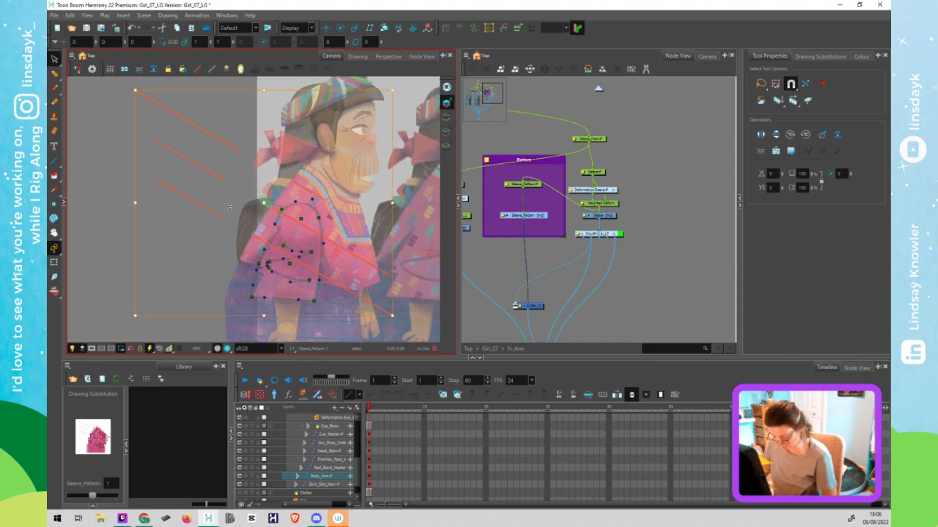
{"action": "key", "text": "alt+t"}
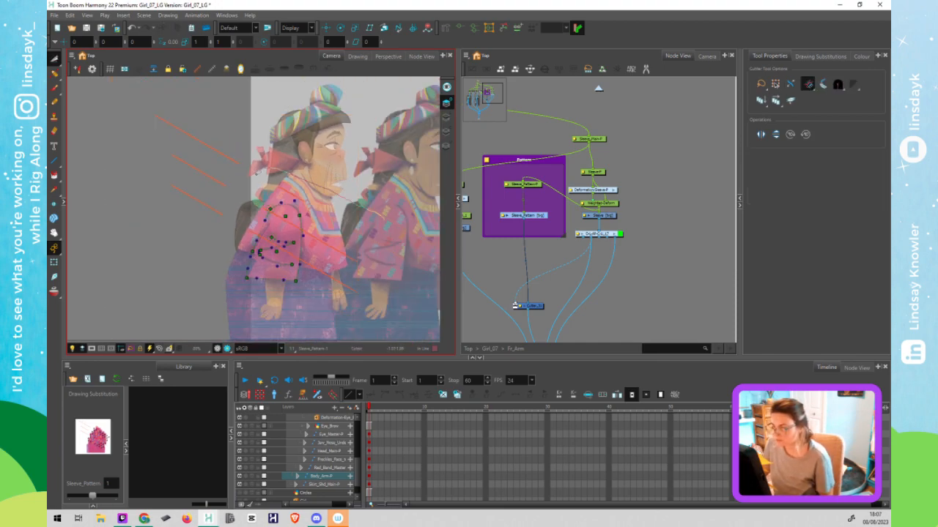
{"action": "mouse_move", "coordinate": [234, 236]}
{"action": "left_mouse_down"}
{"action": "mouse_move", "coordinate": [218, 282]}
{"action": "mouse_move", "coordinate": [123, 284]}
{"action": "mouse_move", "coordinate": [68, 220]}
{"action": "left_mouse_up"}
{"action": "mouse_move", "coordinate": [418, 56]}
{"action": "left_mouse_down"}
{"action": "mouse_move", "coordinate": [414, 186]}
{"action": "mouse_move", "coordinate": [405, 207]}
{"action": "left_mouse_up"}
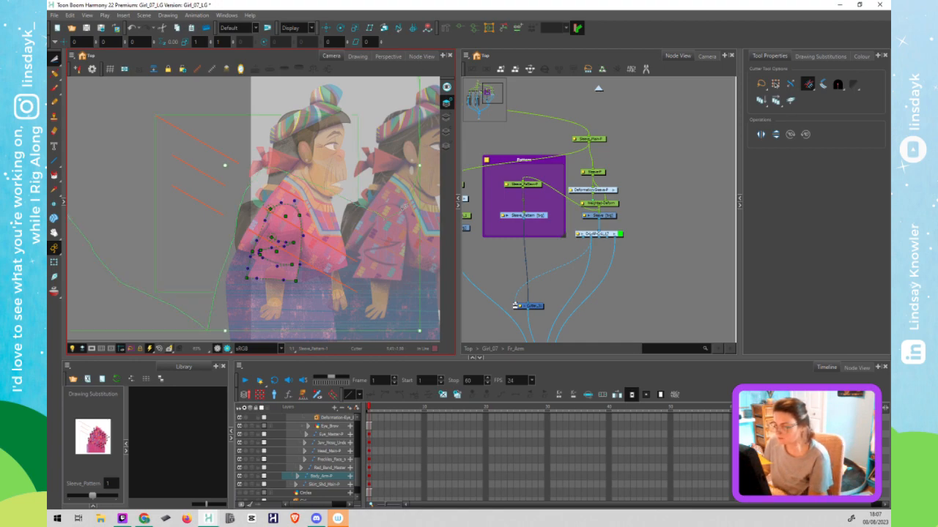
{"action": "key", "text": "Delete"}
{"action": "key", "text": "ctrl+a"}
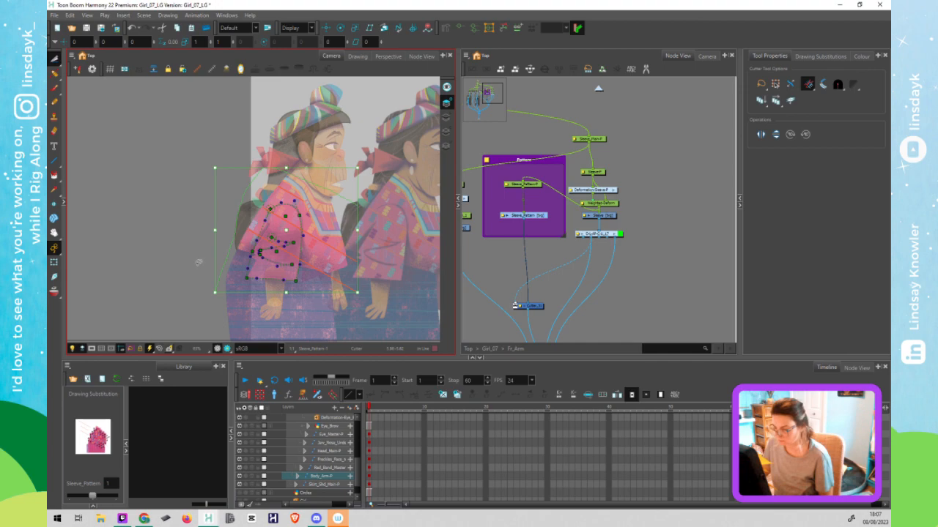
{"action": "mouse_move", "coordinate": [202, 220]}
{"action": "left_mouse_down"}
{"action": "mouse_move", "coordinate": [358, 318]}
{"action": "mouse_move", "coordinate": [182, 315]}
{"action": "mouse_move", "coordinate": [151, 233]}
{"action": "mouse_move", "coordinate": [203, 221]}
{"action": "left_mouse_up"}
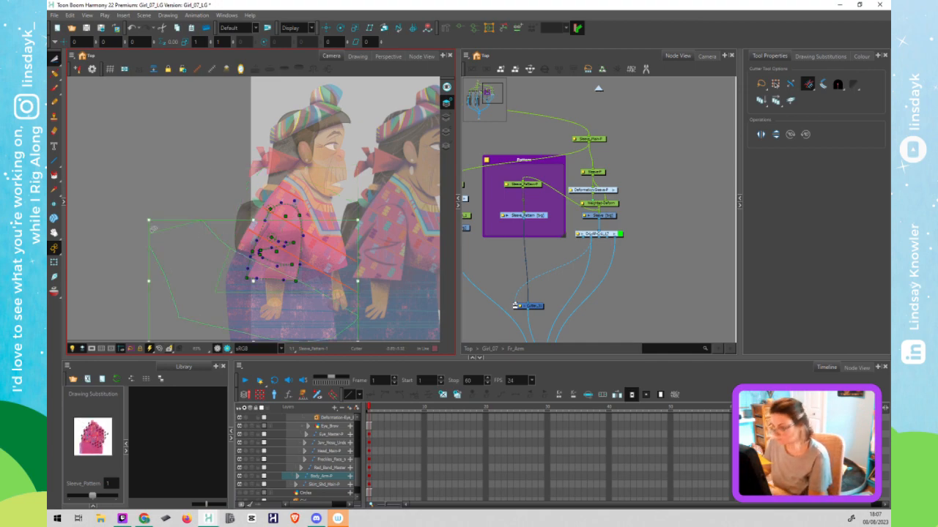
Trim the excess pink texture above, below and on both sides of the sleeve on Sleeve_Pattern's underlay layer
{"action": "left_click", "coordinate": [447, 118]}
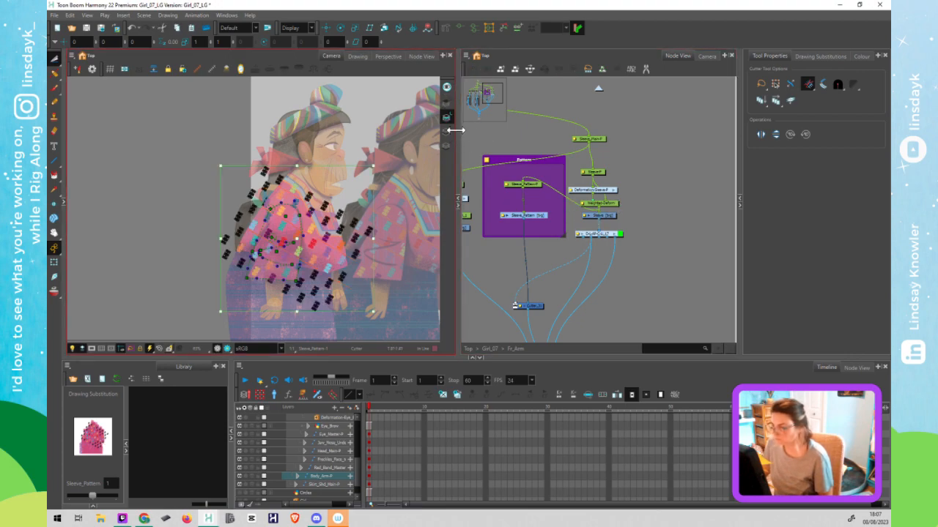
{"action": "left_click", "coordinate": [446, 132]}
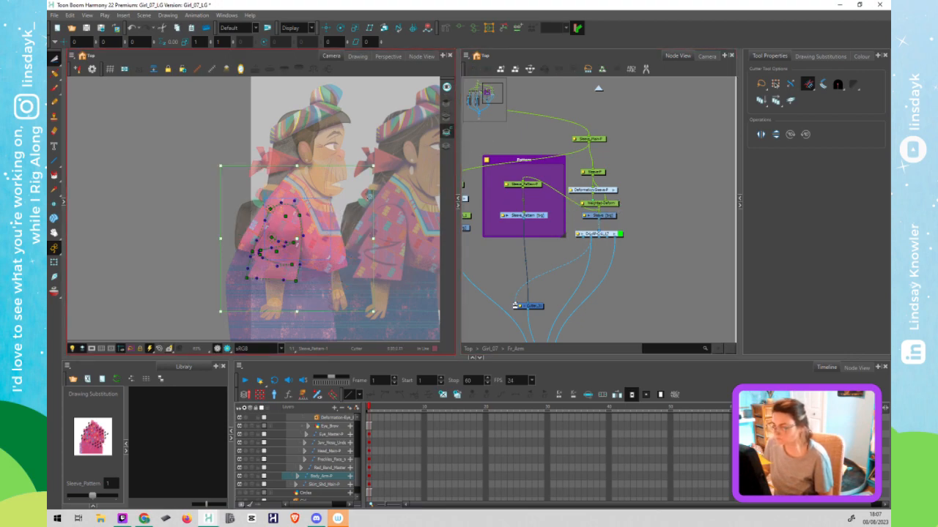
{"action": "left_click", "coordinate": [446, 145]}
{"action": "key", "text": "space"}
{"action": "left_click_drag", "start_coordinate": [388, 160], "coordinate": [383, 102]}
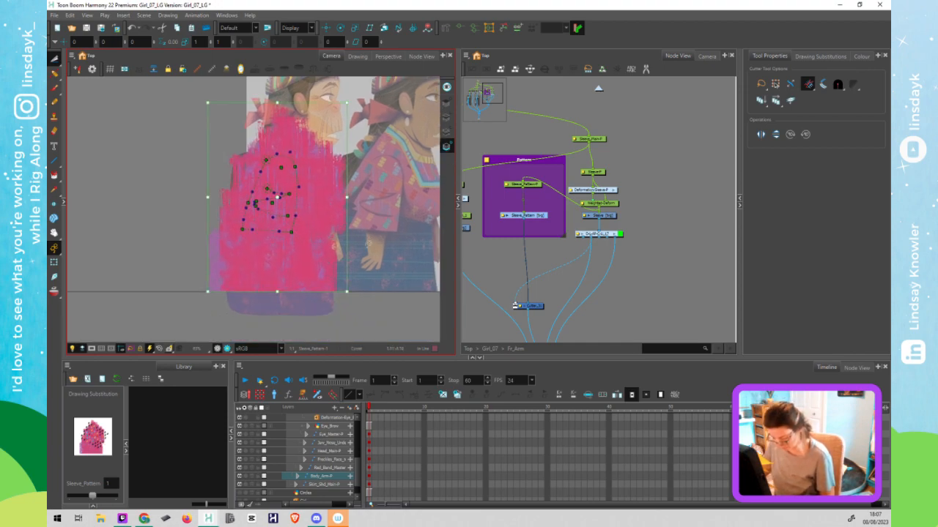
{"action": "mouse_move", "coordinate": [365, 235]}
{"action": "left_mouse_down"}
{"action": "mouse_move", "coordinate": [152, 282]}
{"action": "mouse_move", "coordinate": [372, 326]}
{"action": "mouse_move", "coordinate": [380, 286]}
{"action": "mouse_move", "coordinate": [358, 201]}
{"action": "left_mouse_up"}
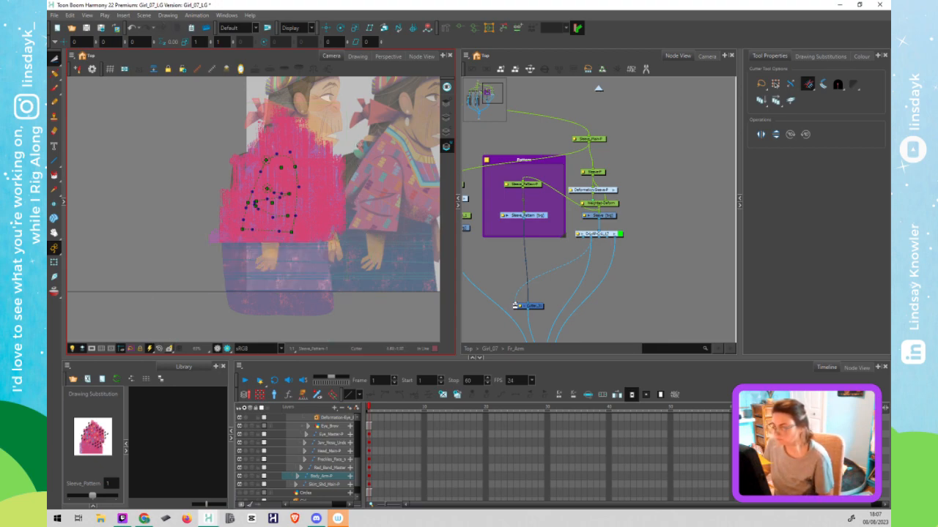
{"action": "mouse_move", "coordinate": [360, 160]}
{"action": "left_mouse_down"}
{"action": "mouse_move", "coordinate": [336, 164]}
{"action": "mouse_move", "coordinate": [275, 145]}
{"action": "mouse_move", "coordinate": [220, 167]}
{"action": "mouse_move", "coordinate": [220, 79]}
{"action": "mouse_move", "coordinate": [341, 97]}
{"action": "mouse_move", "coordinate": [351, 152]}
{"action": "left_mouse_up"}
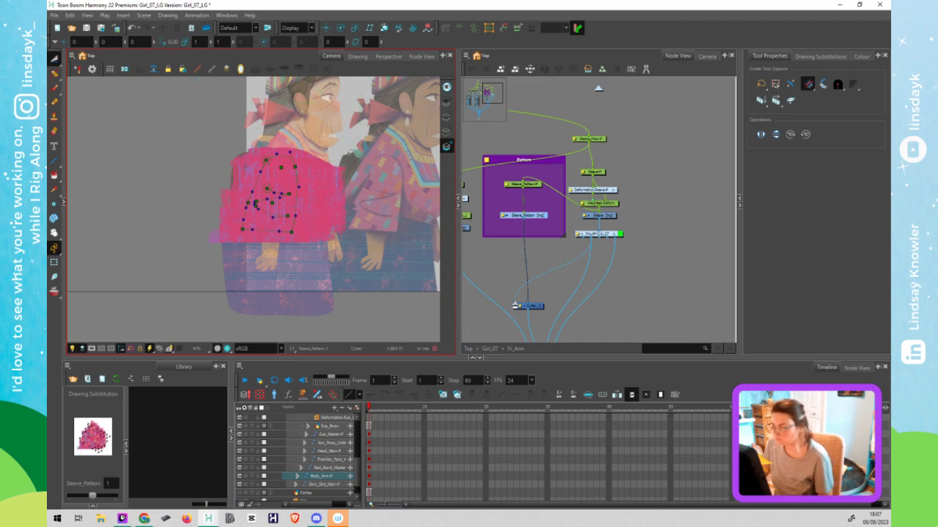
{"action": "left_click_drag", "start_coordinate": [319, 179], "coordinate": [330, 269]}
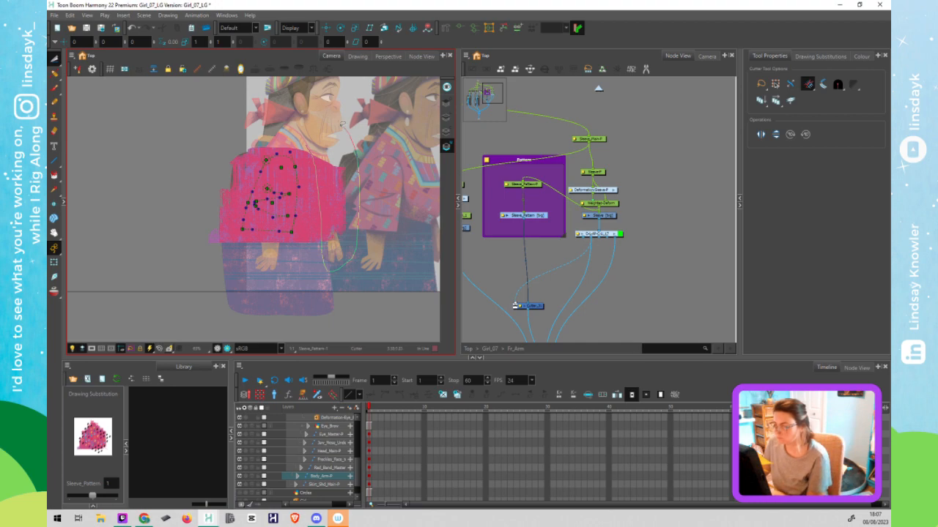
{"action": "left_click_drag", "start_coordinate": [342, 125], "coordinate": [338, 127]}
{"action": "mouse_move", "coordinate": [246, 134]}
{"action": "left_mouse_down"}
{"action": "mouse_move", "coordinate": [195, 209]}
{"action": "mouse_move", "coordinate": [217, 272]}
{"action": "mouse_move", "coordinate": [224, 246]}
{"action": "mouse_move", "coordinate": [241, 276]}
{"action": "left_mouse_up"}
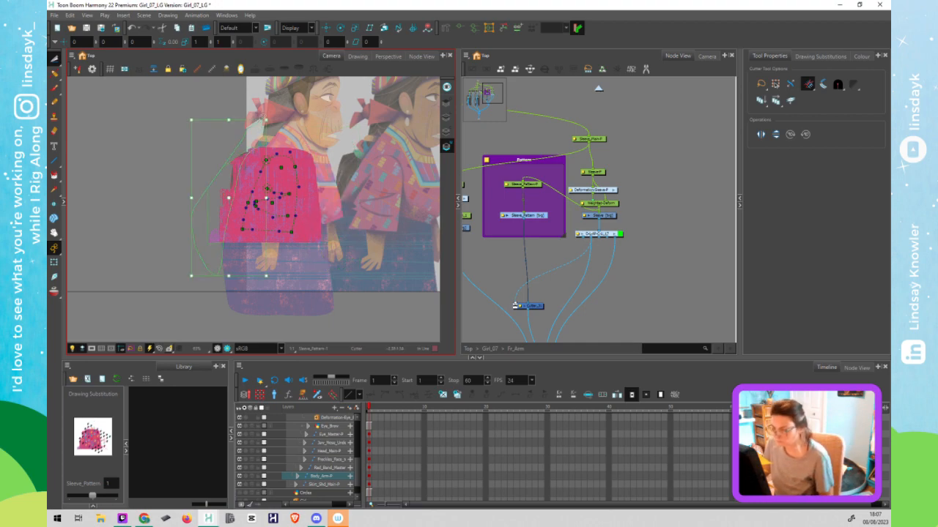
{"action": "key", "text": "shift+t"}
{"action": "left_click", "coordinate": [384, 311]}
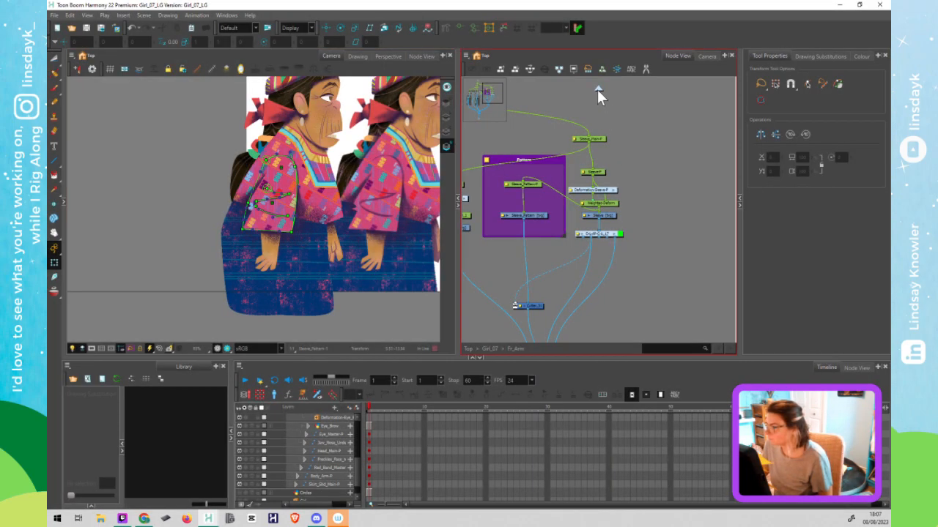
Go up to the Girl_07 group and delete the unnamed backdrop around the two arm groups inside the Arms backdrop
{"action": "left_click", "coordinate": [598, 88]}
{"action": "scroll", "coordinate": [631, 263], "scroll_direction": "down", "scroll_amount": 4}
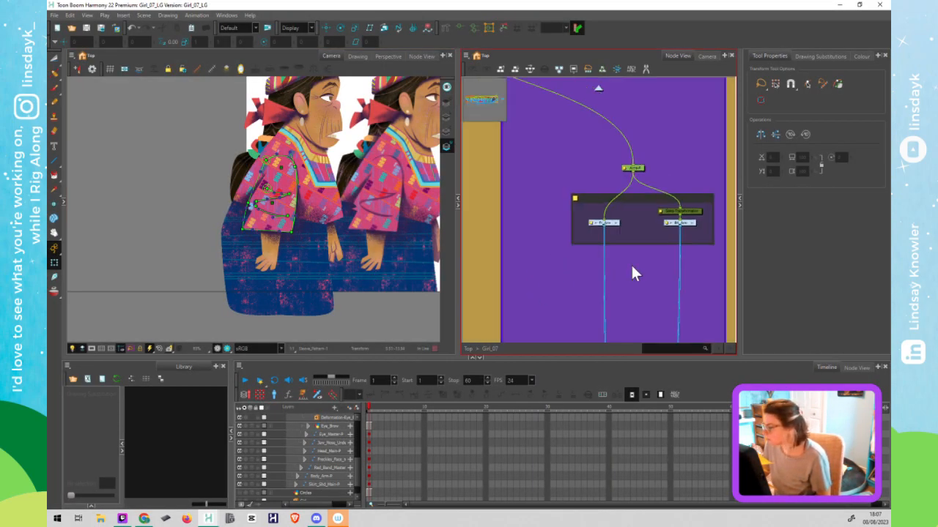
{"action": "left_click", "coordinate": [693, 252]}
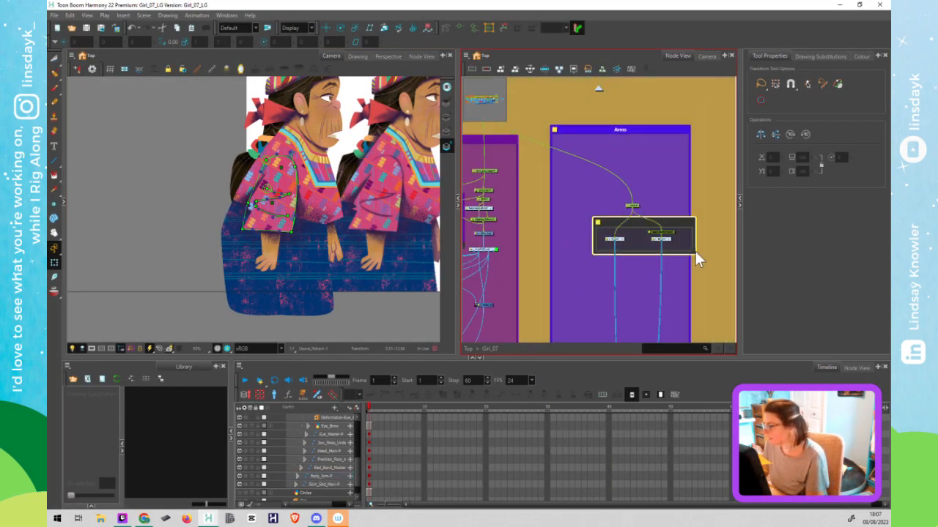
{"action": "key", "text": "Delete"}
{"action": "scroll", "coordinate": [683, 250], "scroll_direction": "down", "scroll_amount": 2}
{"action": "left_click_drag", "start_coordinate": [684, 250], "coordinate": [583, 216]}
{"action": "scroll", "coordinate": [592, 212], "scroll_direction": "down", "scroll_amount": 3}
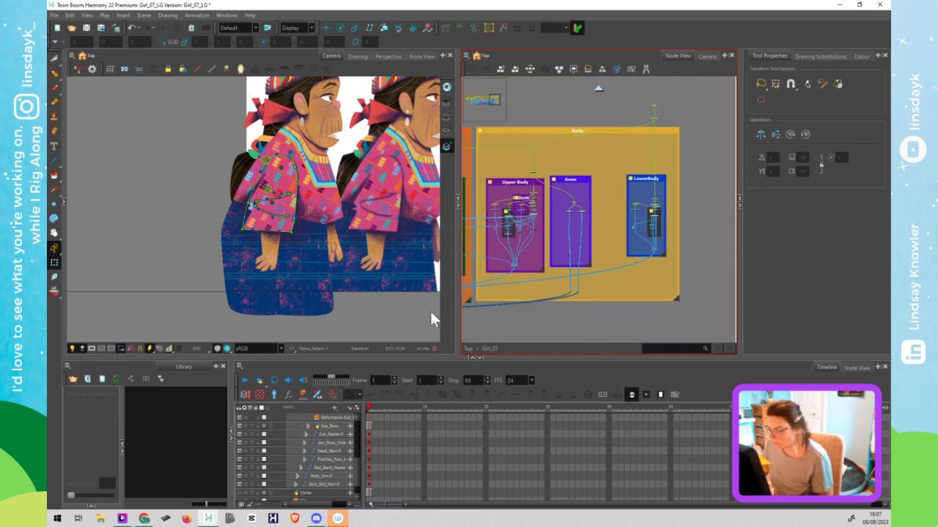
Nudge the Arms backdrop with its nodes rightward so it sits between the Upper Body and LowerBody backdrops
{"action": "left_click", "coordinate": [575, 209]}
{"action": "left_click_drag", "start_coordinate": [600, 166], "coordinate": [547, 310]}
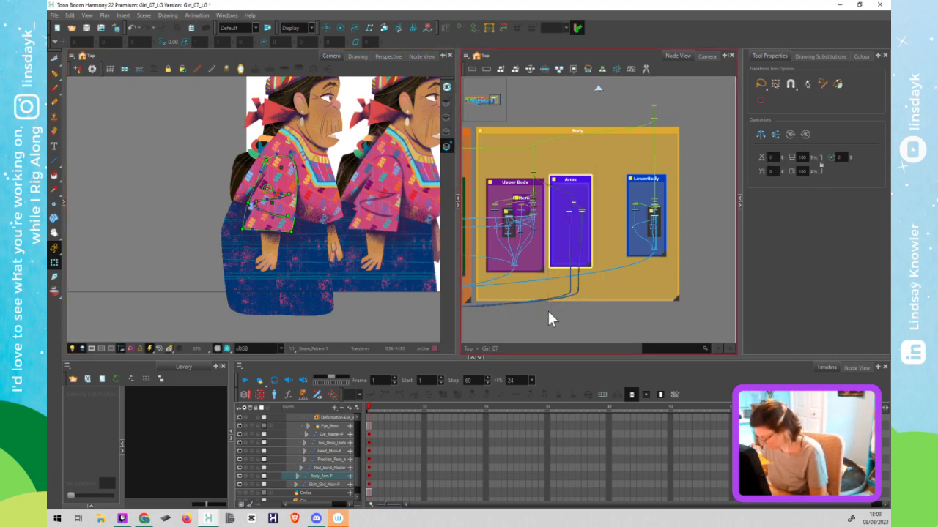
{"action": "key", "text": "Right"}
{"action": "key", "text": "Right"}
{"action": "key", "text": "Right"}
{"action": "key", "text": "Right"}
{"action": "key", "text": "Right"}
{"action": "key", "text": "Right"}
{"action": "key", "text": "Right"}
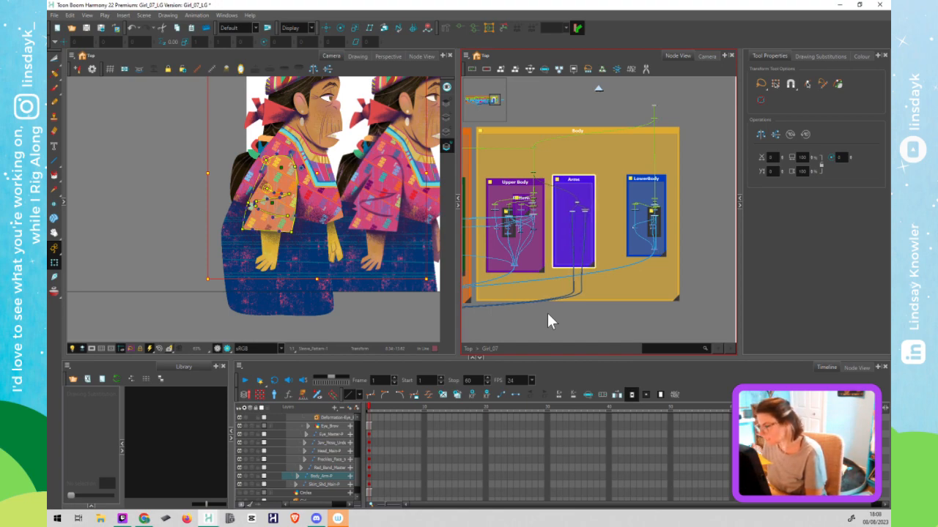
{"action": "key", "text": "Right"}
{"action": "key", "text": "Right"}
{"action": "key", "text": "Right"}
{"action": "key", "text": "Right"}
{"action": "key", "text": "Right"}
{"action": "key", "text": "Right"}
{"action": "key", "text": "Right"}
{"action": "key", "text": "Right"}
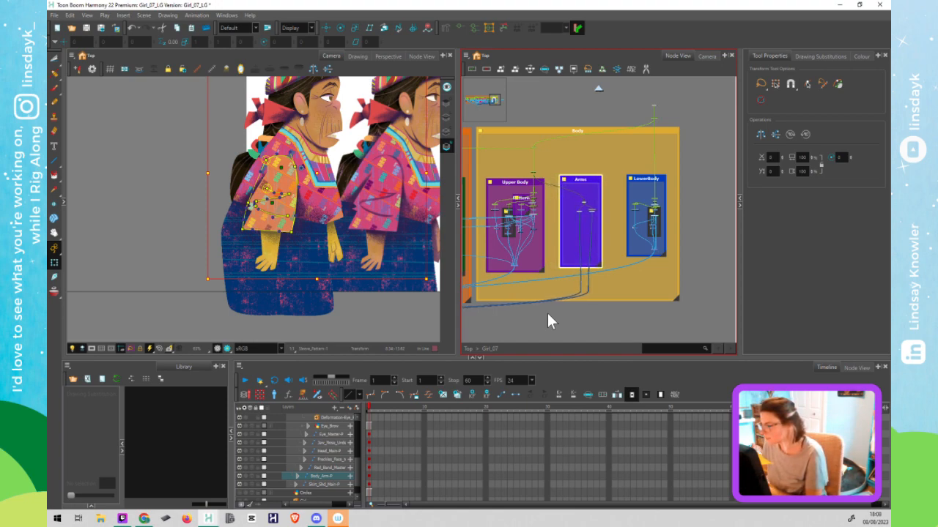
{"action": "key", "text": "Right"}
{"action": "key", "text": "Right"}
{"action": "key", "text": "Right"}
{"action": "key", "text": "Right"}
{"action": "key", "text": "Right"}
{"action": "left_click", "coordinate": [550, 318]}
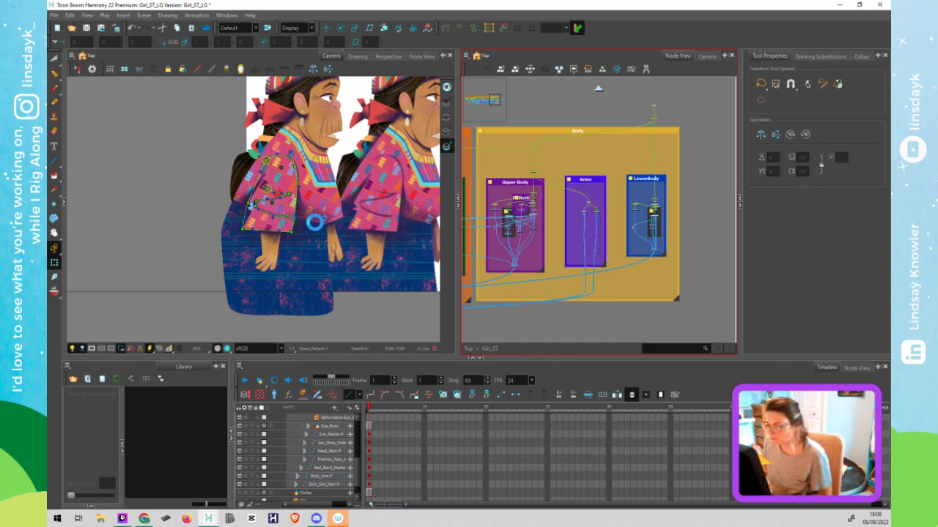
Hide the deformer controls on the character and inspect the face, neckline and shirt artwork against the reference
{"action": "left_click", "coordinate": [341, 211]}
{"action": "left_click_drag", "start_coordinate": [341, 211], "coordinate": [288, 231]}
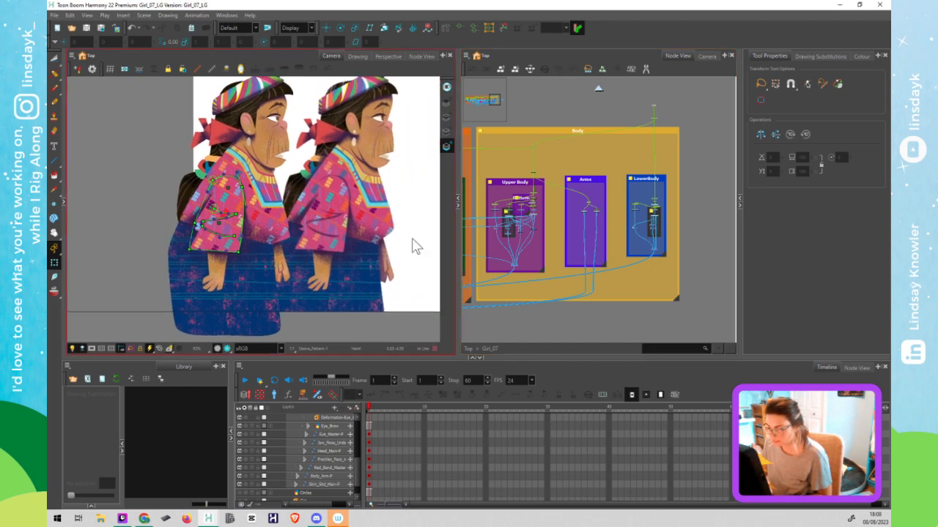
{"action": "key", "text": "shift+c"}
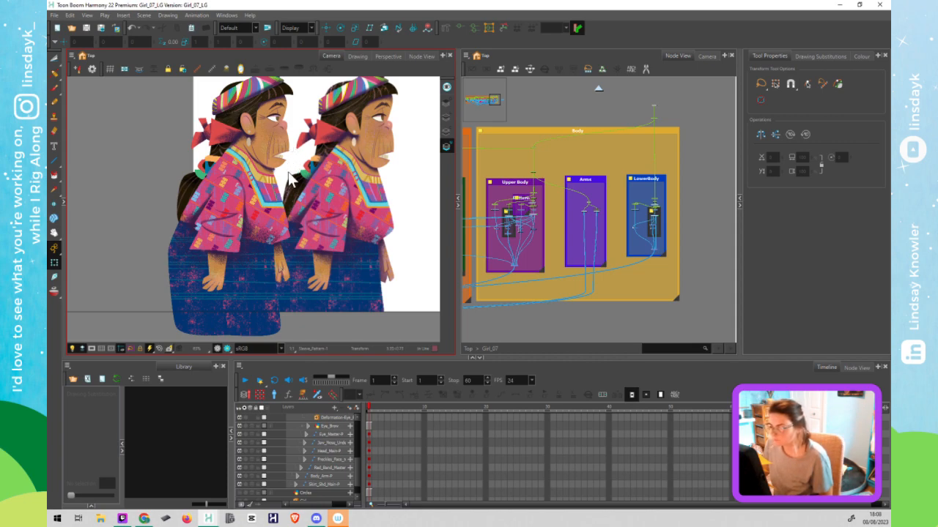
{"action": "scroll", "coordinate": [290, 171], "scroll_direction": "up", "scroll_amount": 4}
{"action": "left_click_drag", "start_coordinate": [275, 188], "coordinate": [249, 266]}
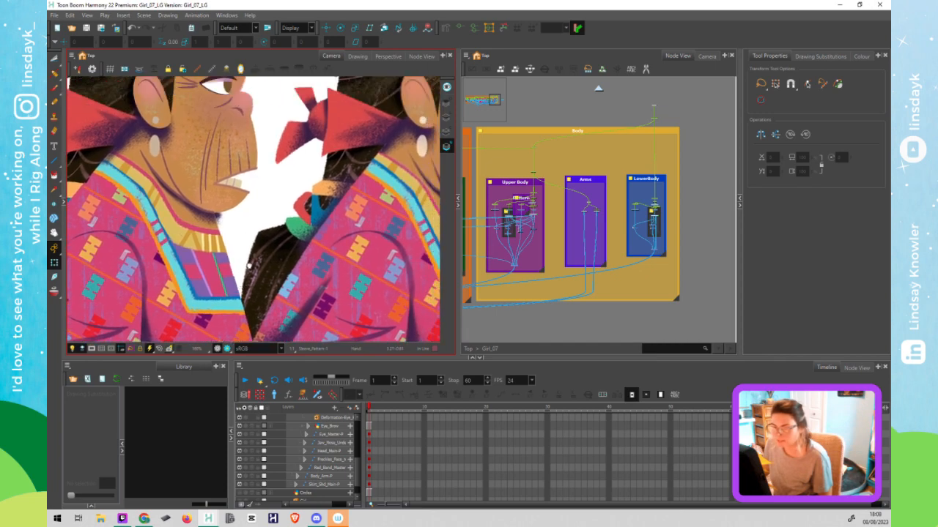
{"action": "scroll", "coordinate": [249, 266], "scroll_direction": "down", "scroll_amount": 5}
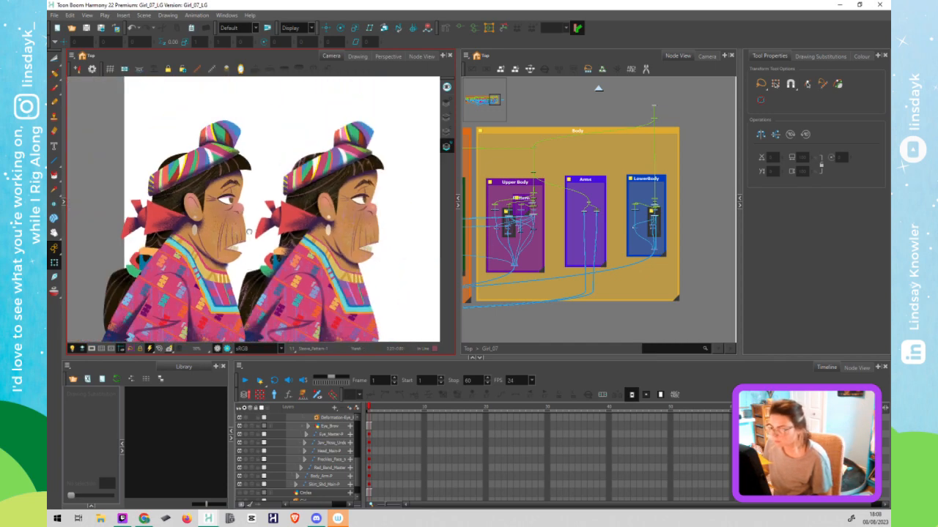
Compare the character's head wrap, face, shirt and skirt artwork with the reference, both full-figure and close up
{"action": "scroll", "coordinate": [249, 231], "scroll_direction": "up", "scroll_amount": 2}
{"action": "left_click", "coordinate": [644, 136]}
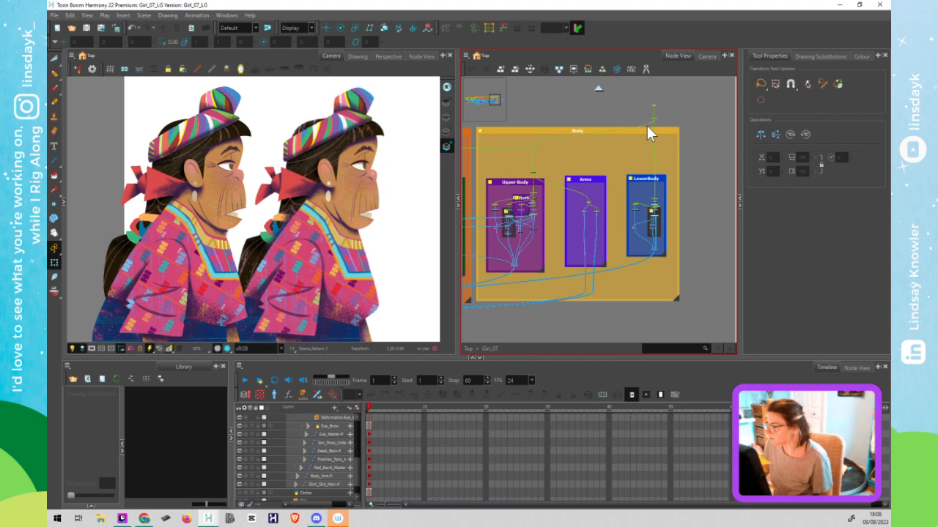
{"action": "left_click", "coordinate": [334, 206]}
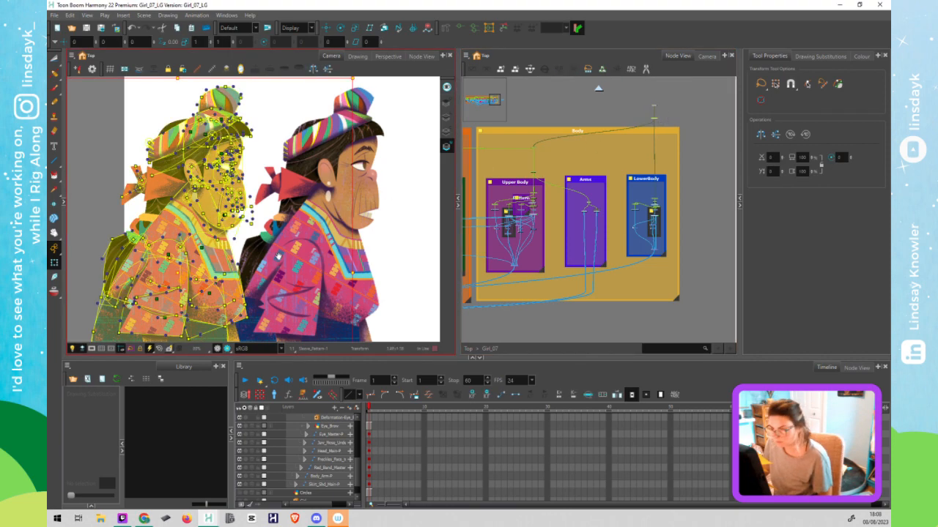
{"action": "scroll", "coordinate": [294, 224], "scroll_direction": "down", "scroll_amount": 4}
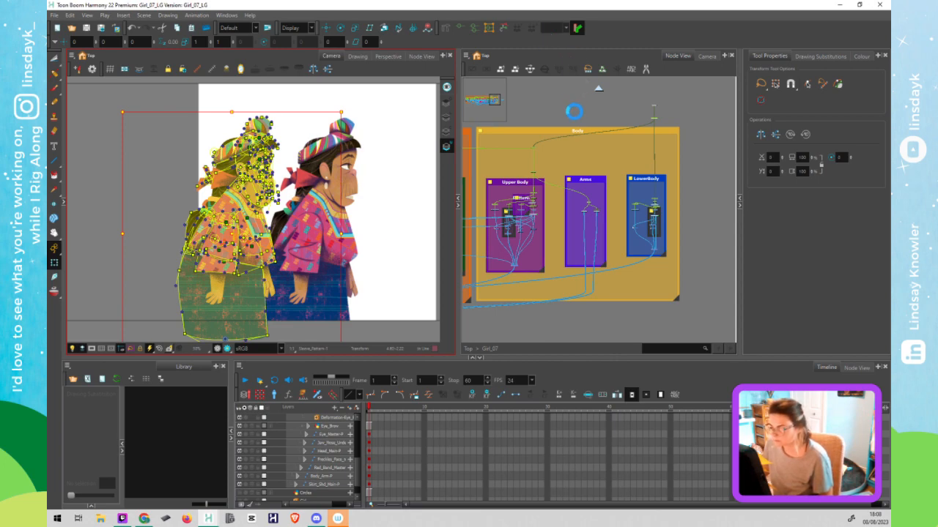
{"action": "left_click", "coordinate": [425, 202]}
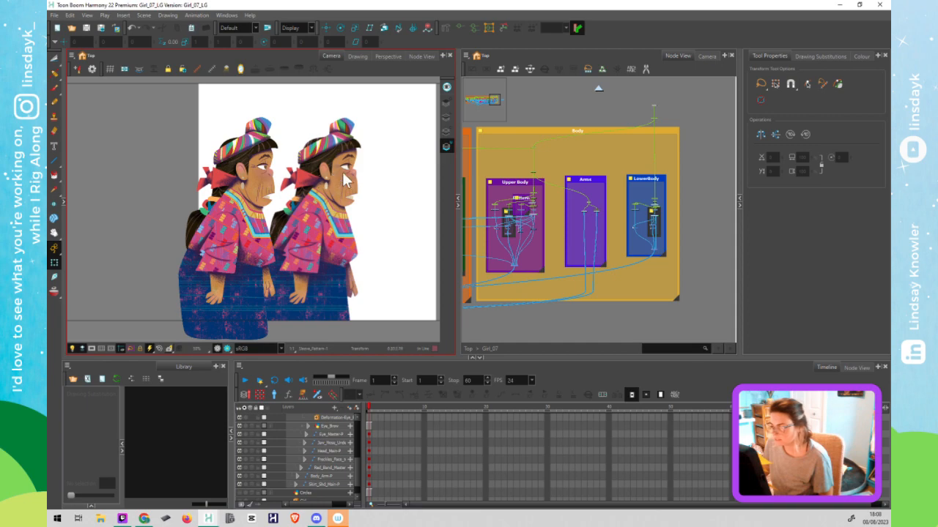
{"action": "scroll", "coordinate": [350, 180], "scroll_direction": "up", "scroll_amount": 3}
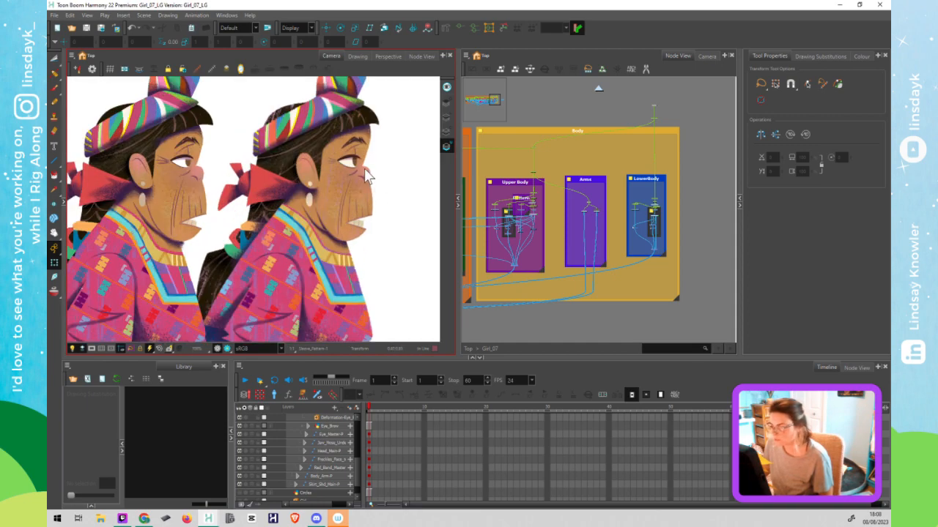
{"action": "left_click", "coordinate": [599, 89]}
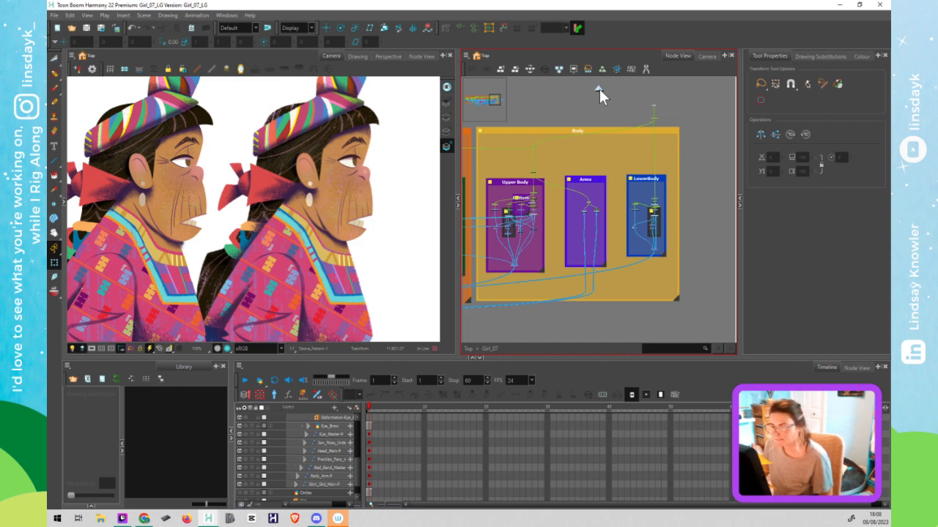
{"action": "left_click", "coordinate": [88, 122]}
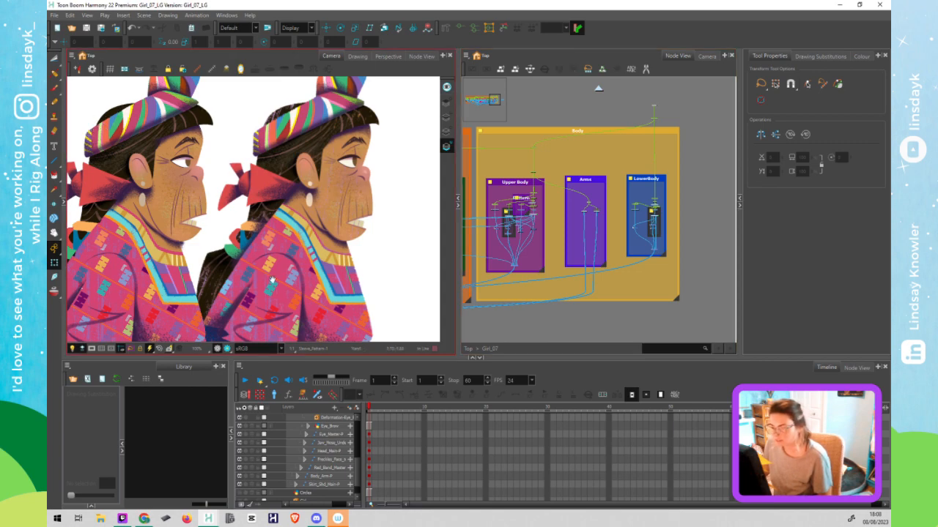
{"action": "scroll", "coordinate": [340, 236], "scroll_direction": "up", "scroll_amount": 4}
{"action": "scroll", "coordinate": [354, 230], "scroll_direction": "up", "scroll_amount": 1}
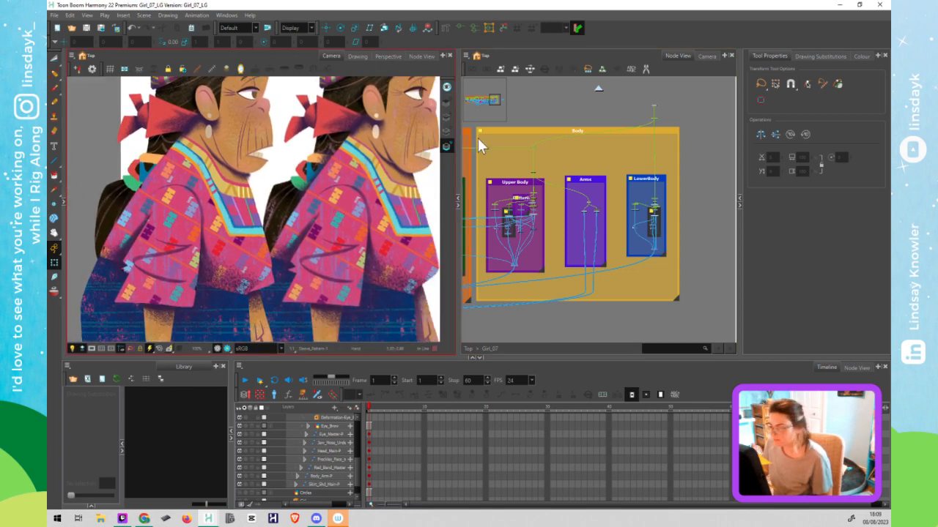
Go up to the top level, enable the Girl group, disable the Girl_07 group and save the scene
{"action": "left_click", "coordinate": [598, 90]}
{"action": "key", "text": "ctrl+shift+Return"}
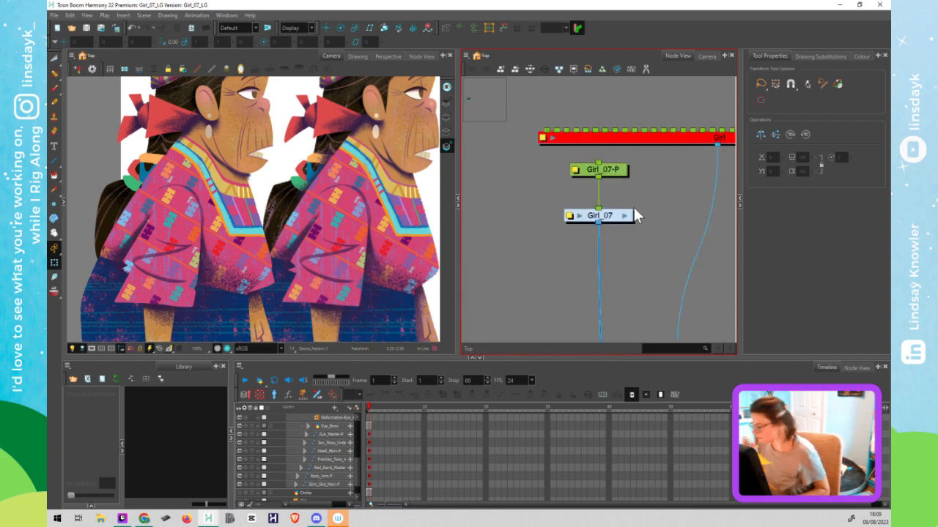
{"action": "mouse_move", "coordinate": [681, 175]}
{"action": "left_mouse_down"}
{"action": "mouse_move", "coordinate": [679, 109]}
{"action": "mouse_move", "coordinate": [680, 121]}
{"action": "left_mouse_up"}
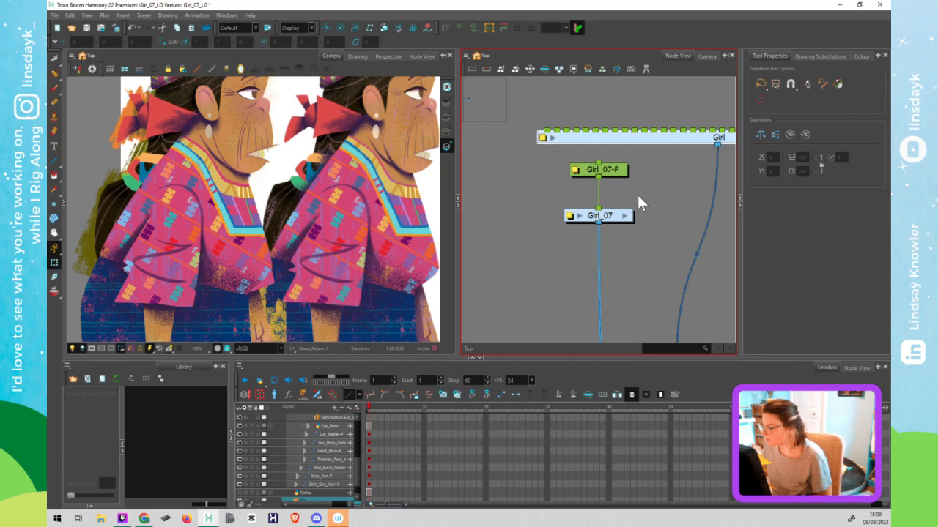
{"action": "left_click_drag", "start_coordinate": [637, 192], "coordinate": [606, 228]}
{"action": "key", "text": "d"}
{"action": "left_click", "coordinate": [662, 230]}
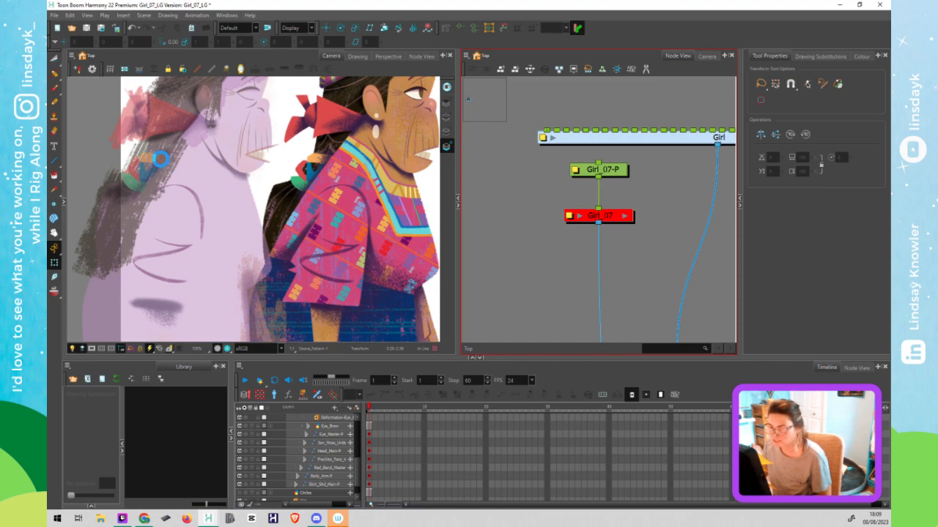
{"action": "left_click", "coordinate": [180, 171]}
{"action": "key", "text": "ctrl+s"}
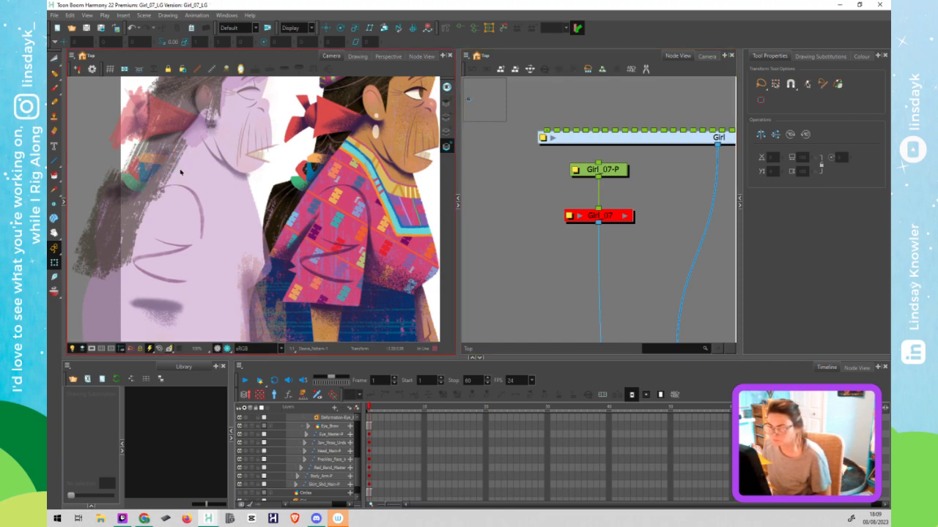
Cut out the dark shadow stroke over the low hair band from the Girl_Low_Pony_shd drawing's line art layer
{"action": "left_click", "coordinate": [162, 163]}
{"action": "key", "text": "alt+s"}
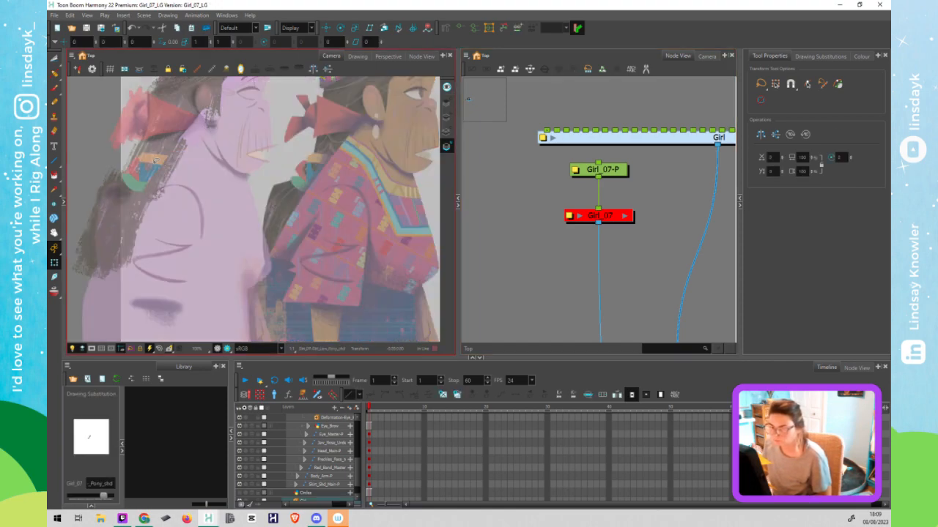
{"action": "left_click", "coordinate": [446, 118]}
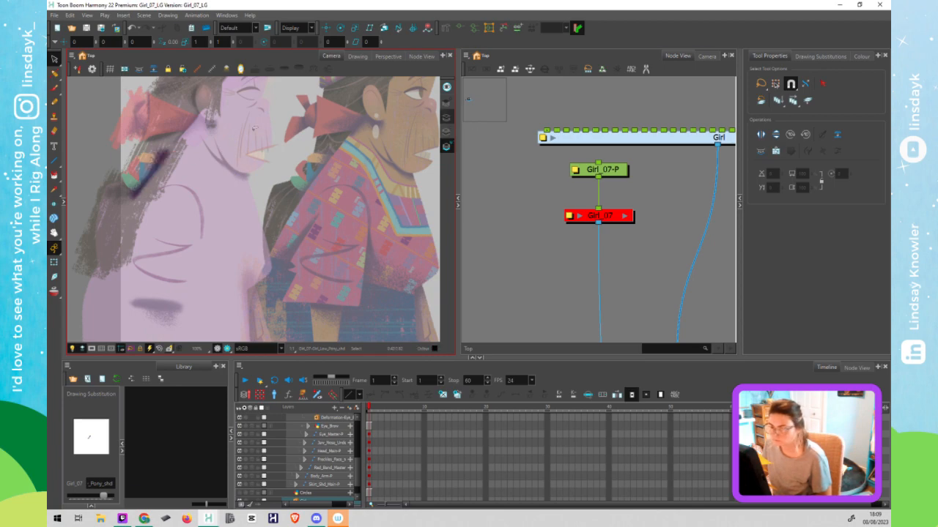
{"action": "key", "text": "alt+t"}
{"action": "mouse_move", "coordinate": [192, 144]}
{"action": "left_mouse_down"}
{"action": "mouse_move", "coordinate": [119, 136]}
{"action": "mouse_move", "coordinate": [103, 157]}
{"action": "mouse_move", "coordinate": [183, 196]}
{"action": "mouse_move", "coordinate": [195, 149]}
{"action": "left_mouse_up"}
{"action": "key", "text": "ctrl+x"}
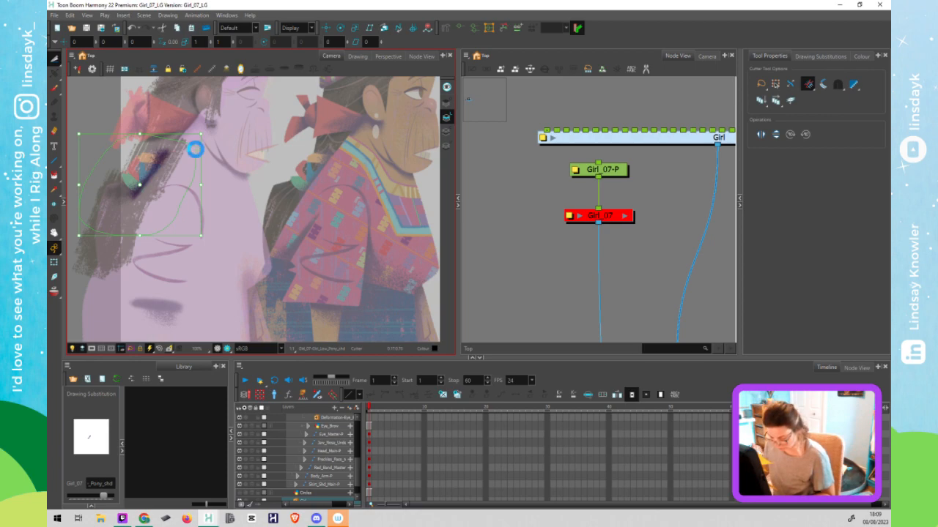
Enable the Girl_07 group again and select the braid line artwork near the hair band on the character
{"action": "key", "text": "shift+t"}
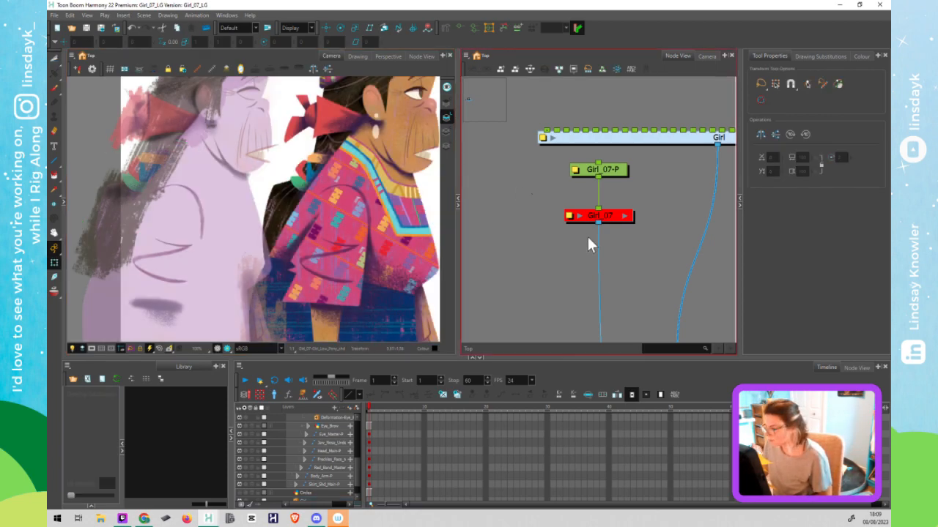
{"action": "left_click", "coordinate": [590, 235]}
{"action": "left_click", "coordinate": [154, 162]}
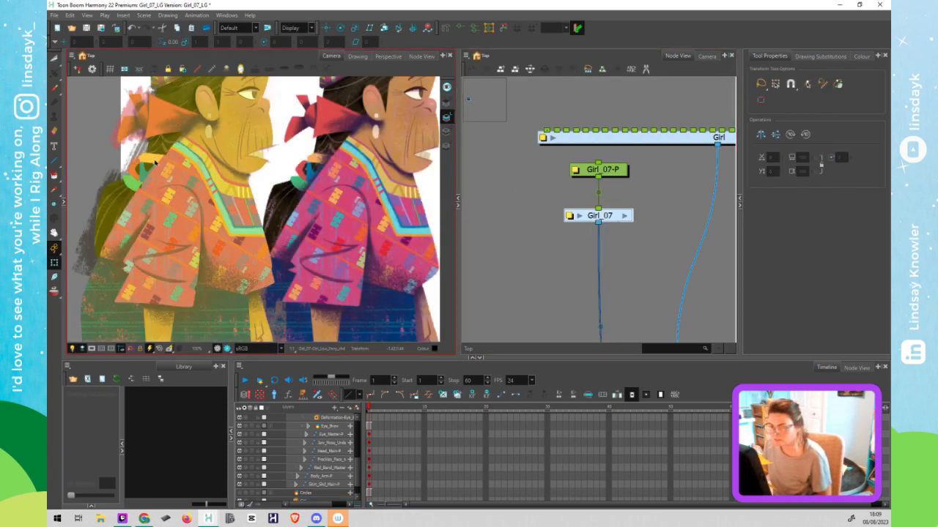
{"action": "left_click", "coordinate": [154, 162]}
Locate the braid drawings inside the Girl_07 group and select the Low_Band drawing in the Hair Braid backdrop
{"action": "left_click", "coordinate": [555, 219]}
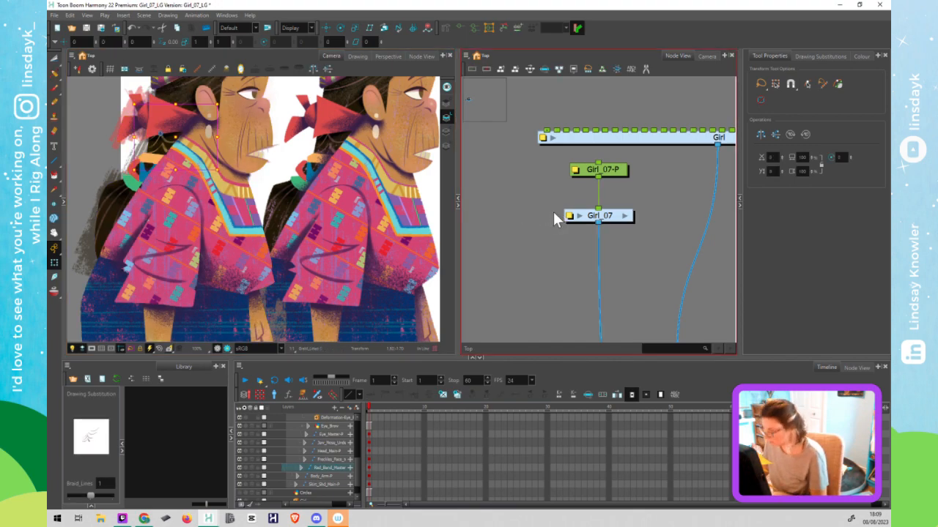
{"action": "key", "text": "o"}
{"action": "scroll", "coordinate": [613, 214], "scroll_direction": "up", "scroll_amount": 3}
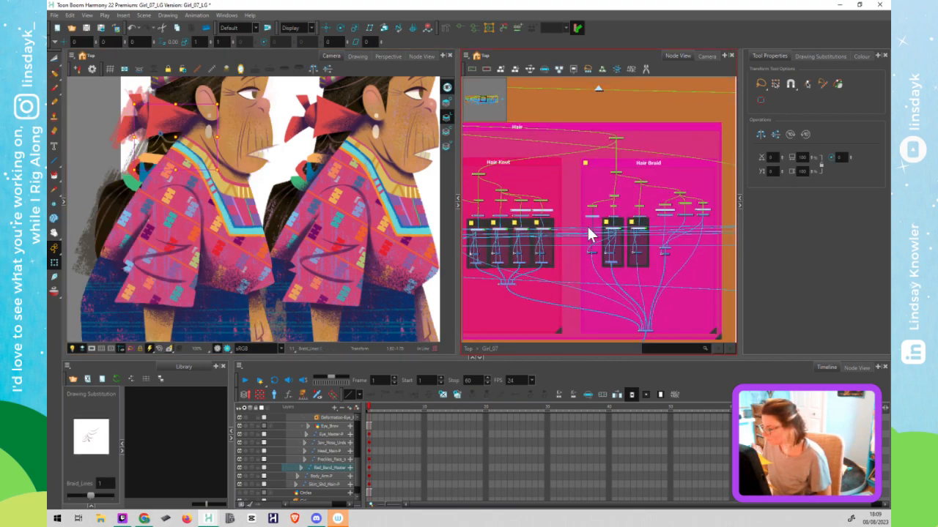
{"action": "scroll", "coordinate": [588, 228], "scroll_direction": "up", "scroll_amount": 5}
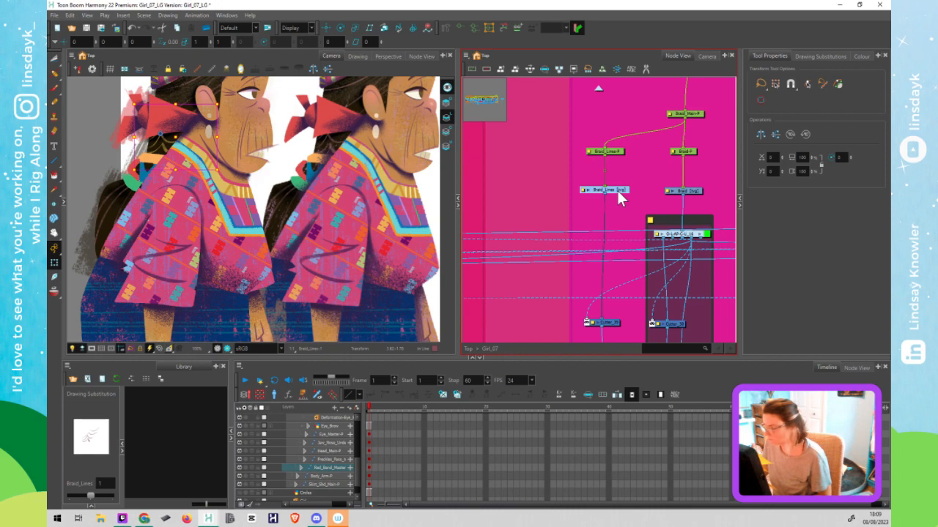
{"action": "left_click", "coordinate": [687, 190]}
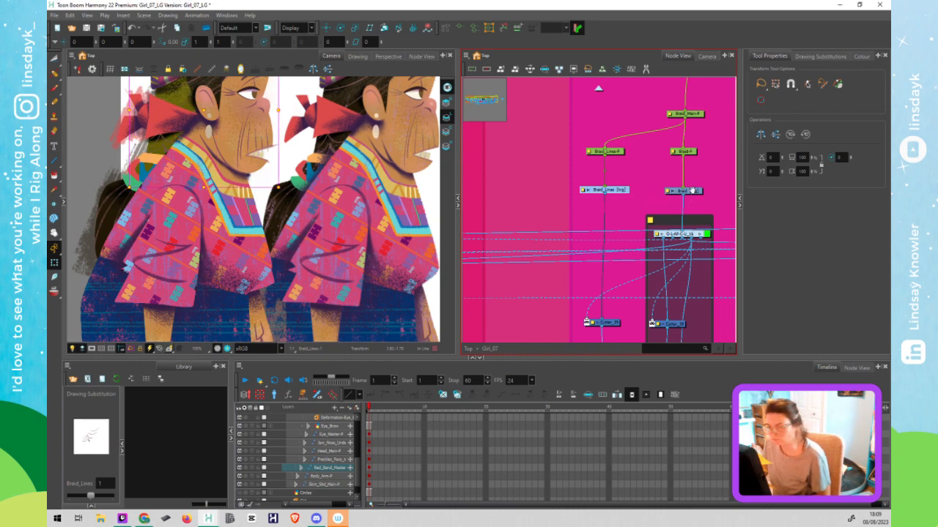
{"action": "left_click_drag", "start_coordinate": [692, 190], "coordinate": [538, 194]}
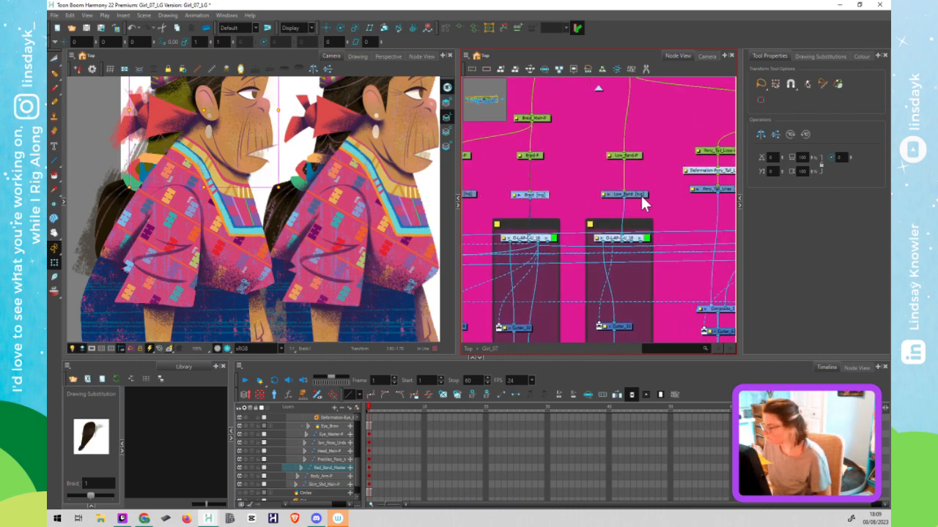
{"action": "left_click", "coordinate": [642, 196]}
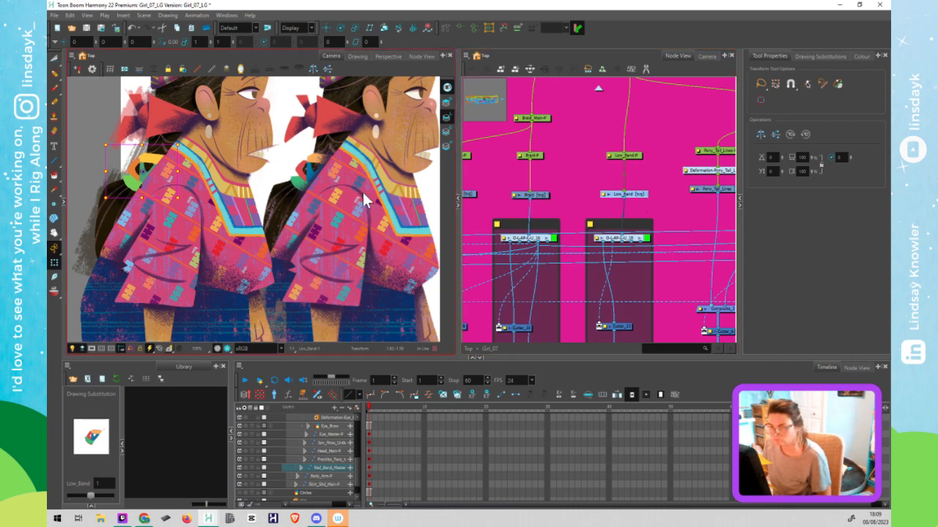
Check Low_Band's art layers and paste the cut shadow stroke onto its underlay layer
{"action": "key", "text": "alt+s"}
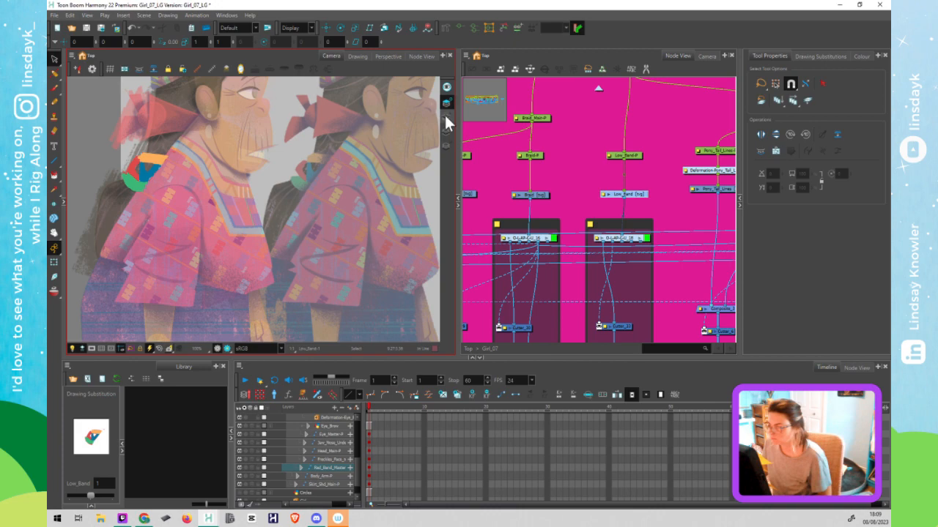
{"action": "left_click", "coordinate": [446, 117]}
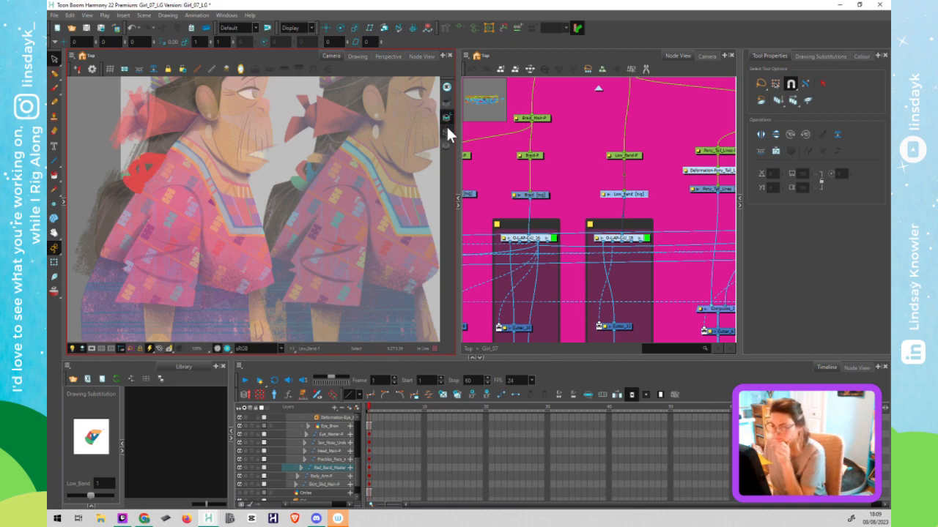
{"action": "left_click", "coordinate": [447, 128]}
{"action": "left_click", "coordinate": [447, 113]}
{"action": "left_click", "coordinate": [447, 105]}
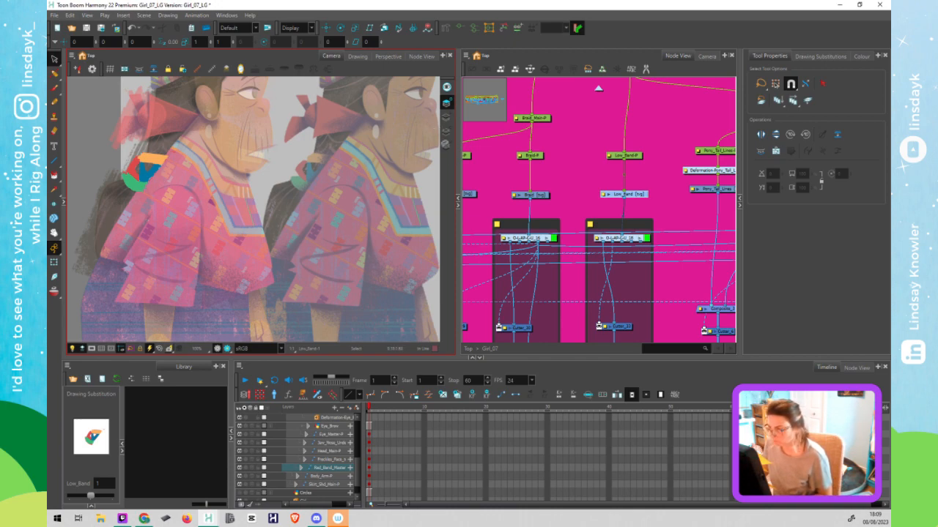
{"action": "left_click", "coordinate": [445, 145]}
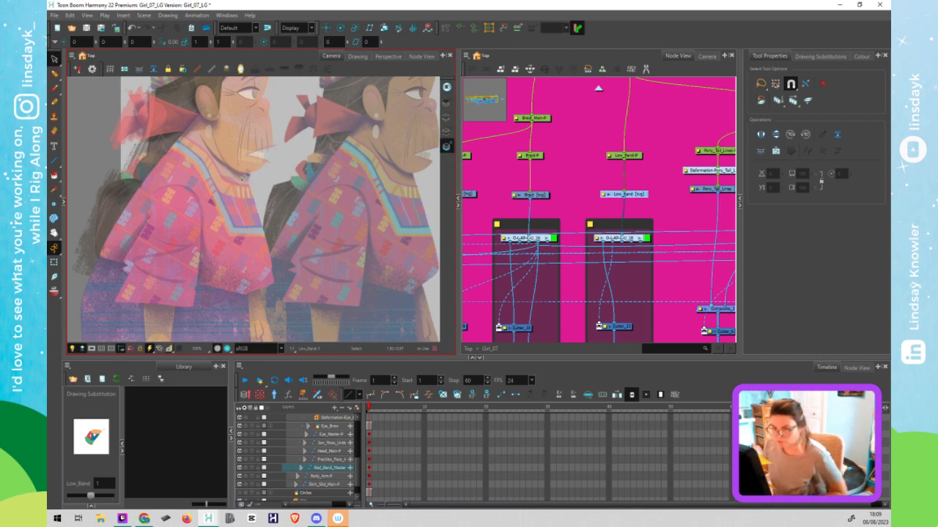
{"action": "key", "text": "ctrl+v"}
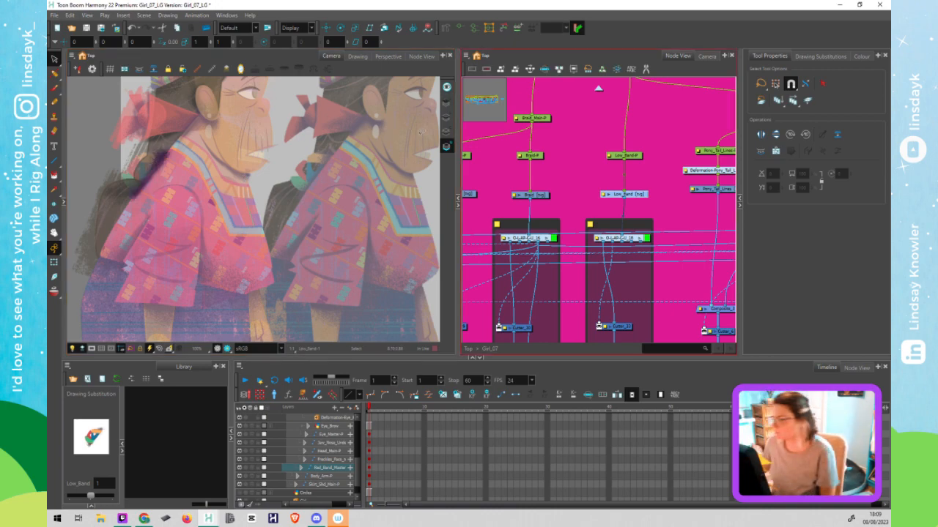
Move Low_Band's solid red base shape from the line art layer to the colour art layer
{"action": "left_click", "coordinate": [446, 133]}
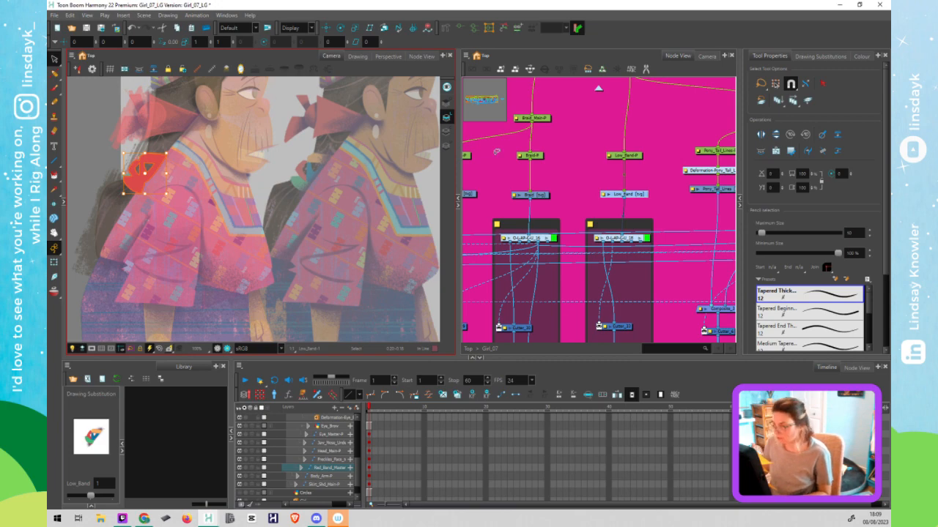
{"action": "left_click", "coordinate": [447, 120]}
{"action": "left_click", "coordinate": [447, 133]}
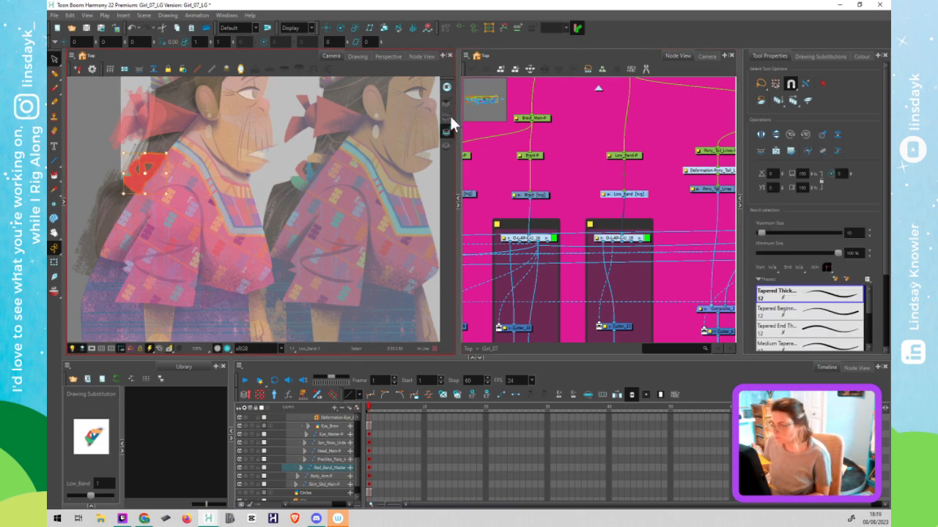
Move Low_Band's multicoloured stripes from the overlay layer to the line art layer
{"action": "left_click", "coordinate": [447, 120]}
{"action": "left_click", "coordinate": [446, 119]}
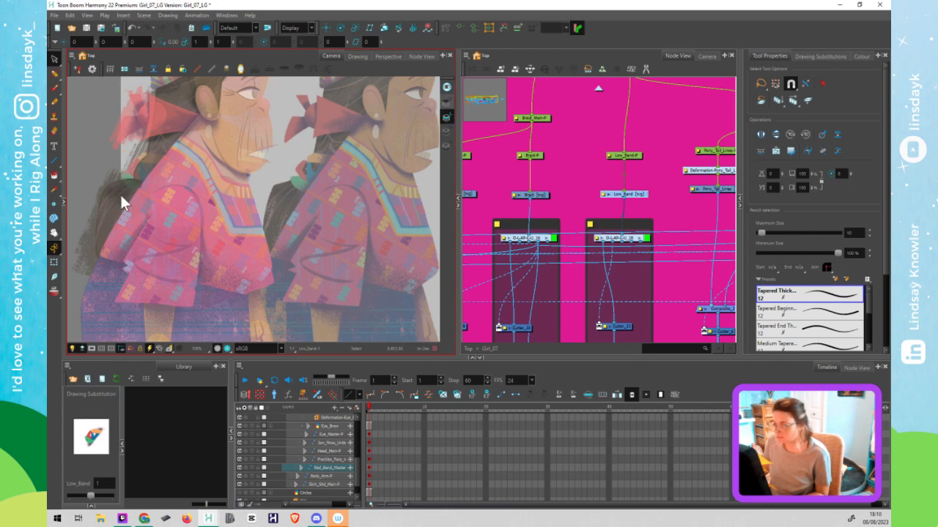
{"action": "key", "text": "ctrl+v"}
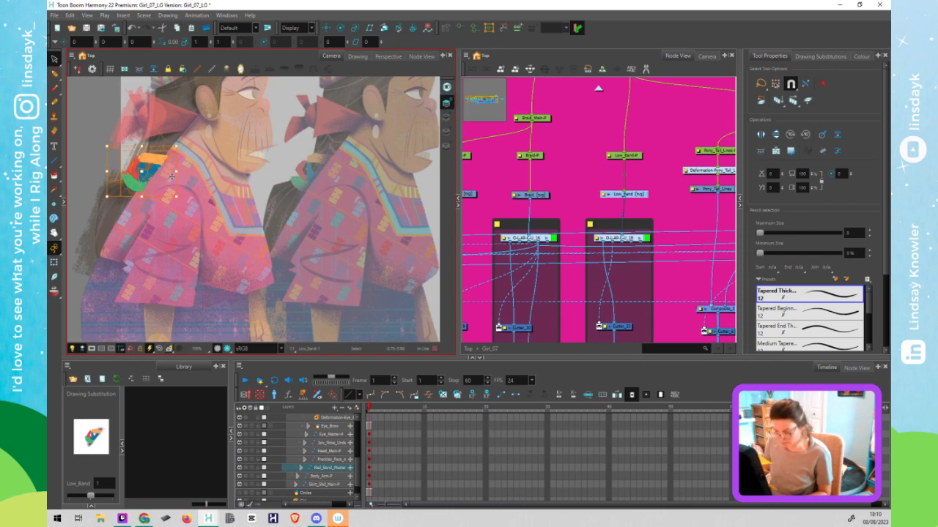
{"action": "left_click", "coordinate": [446, 103]}
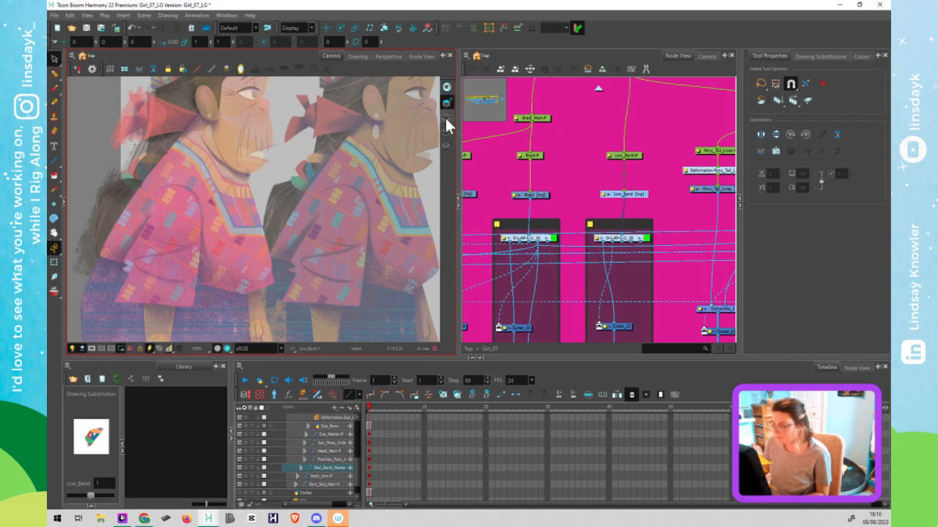
{"action": "left_click", "coordinate": [446, 117]}
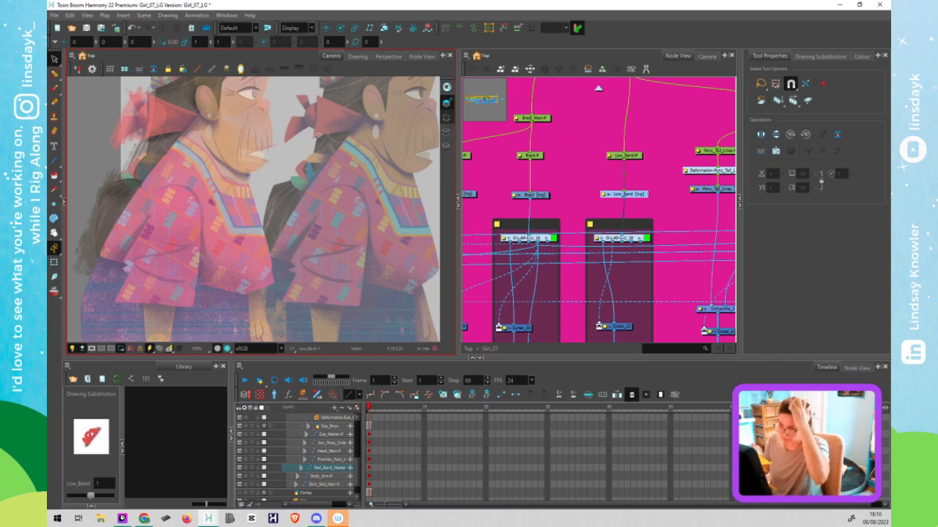
{"action": "key", "text": "l"}
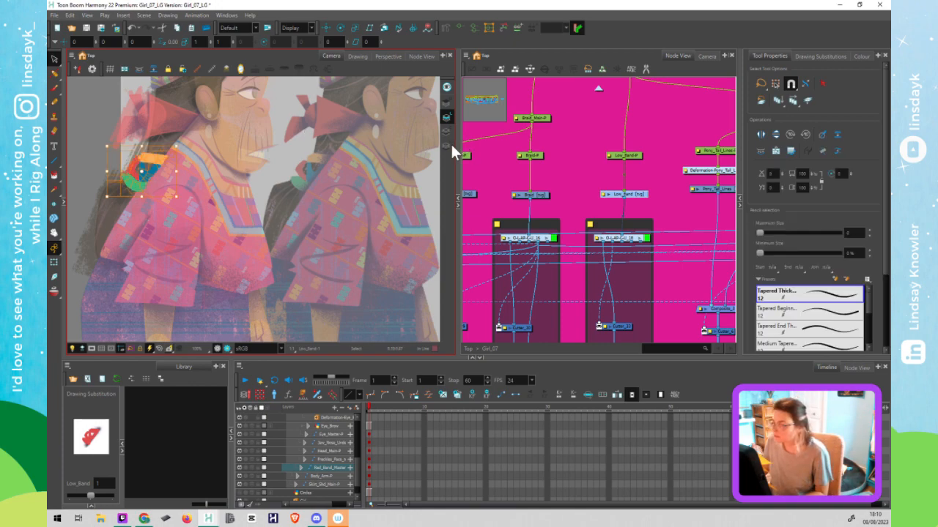
Move Low_Band's shadow stroke from the underlay art layer to the overlay art layer
{"action": "left_click", "coordinate": [448, 144]}
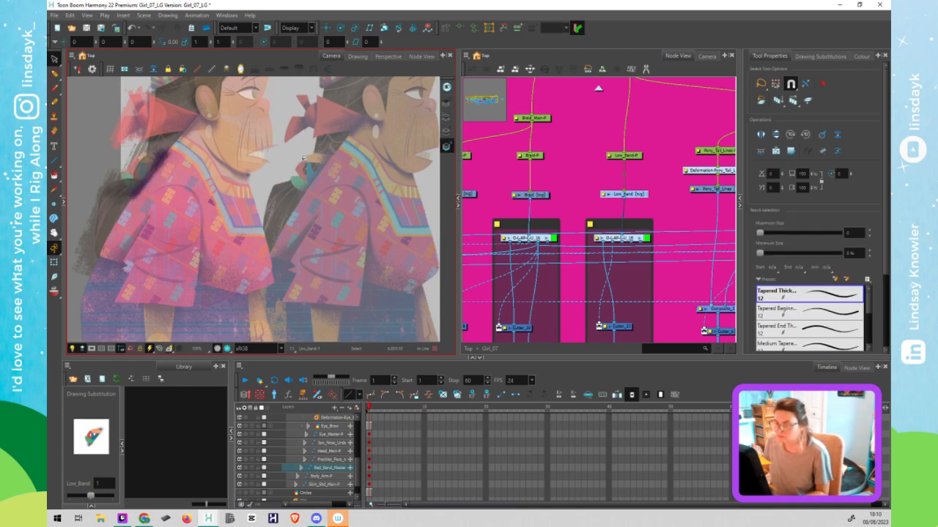
{"action": "key", "text": "ctrl+a"}
{"action": "key", "text": "Delete"}
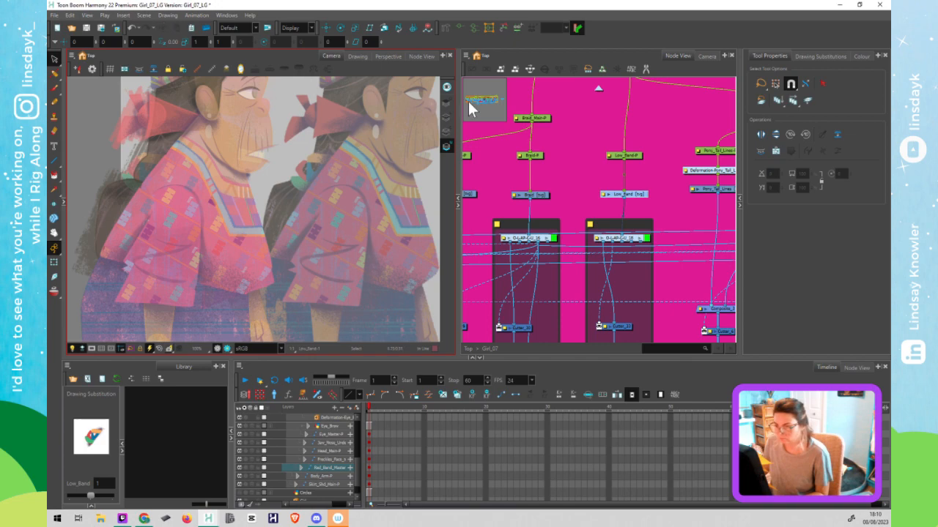
{"action": "key", "text": "l"}
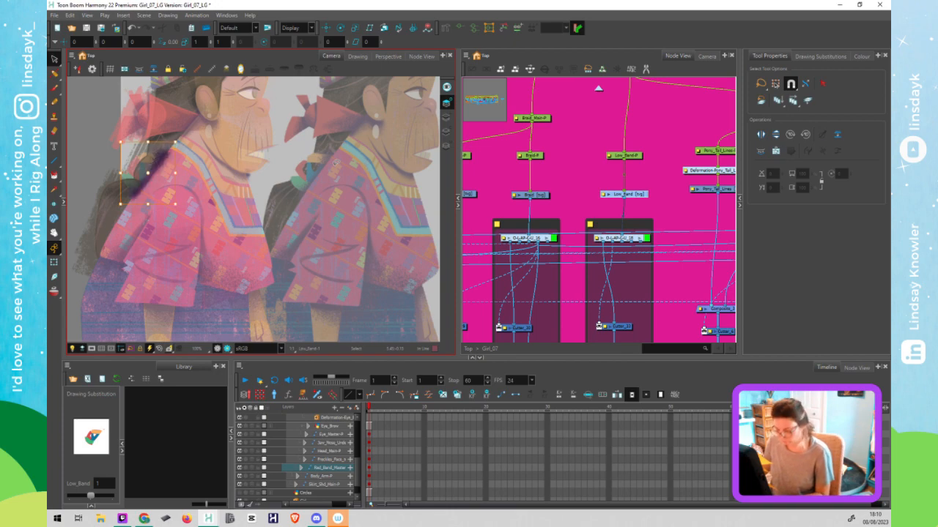
{"action": "key", "text": "shift+t"}
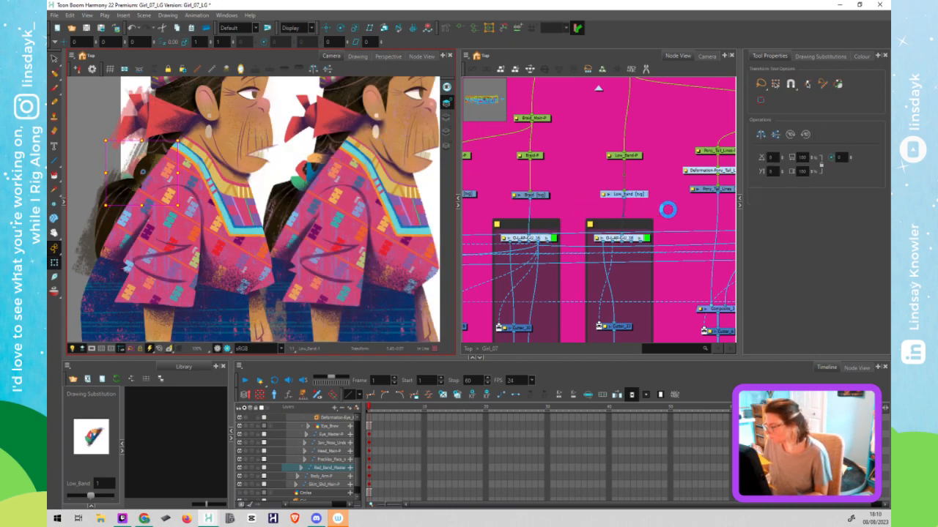
{"action": "left_click", "coordinate": [668, 213]}
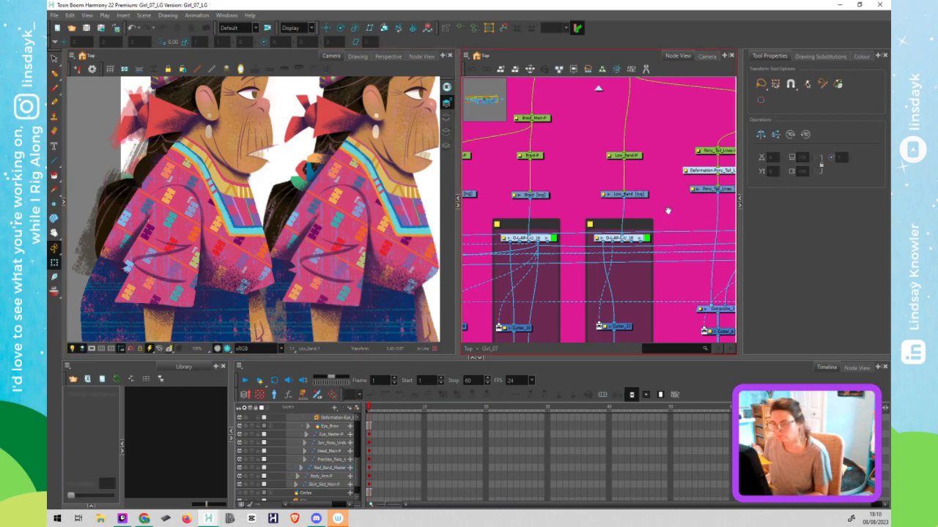
Add a composite node above the cutter in the Low_Band backdrop and connect the art layer node's outputs into it
{"action": "left_click_drag", "start_coordinate": [673, 176], "coordinate": [674, 139]}
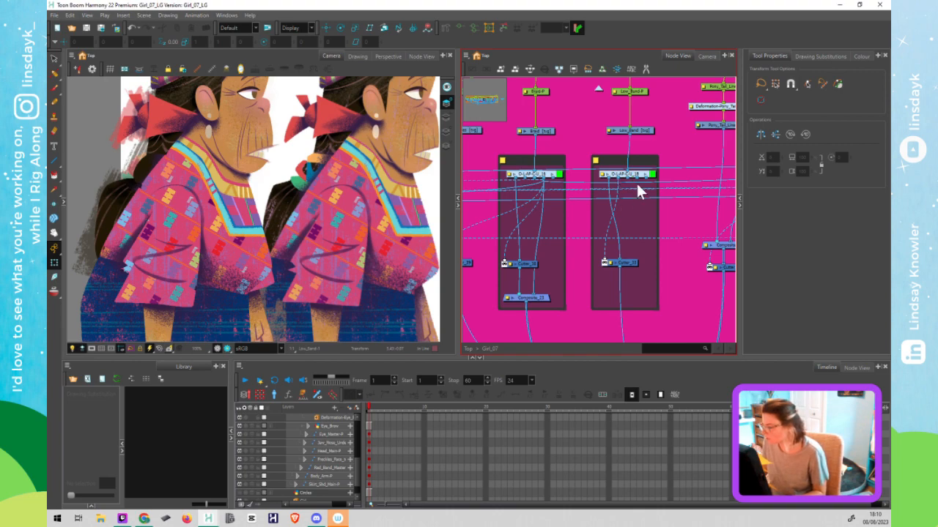
{"action": "left_click_drag", "start_coordinate": [606, 251], "coordinate": [604, 256]}
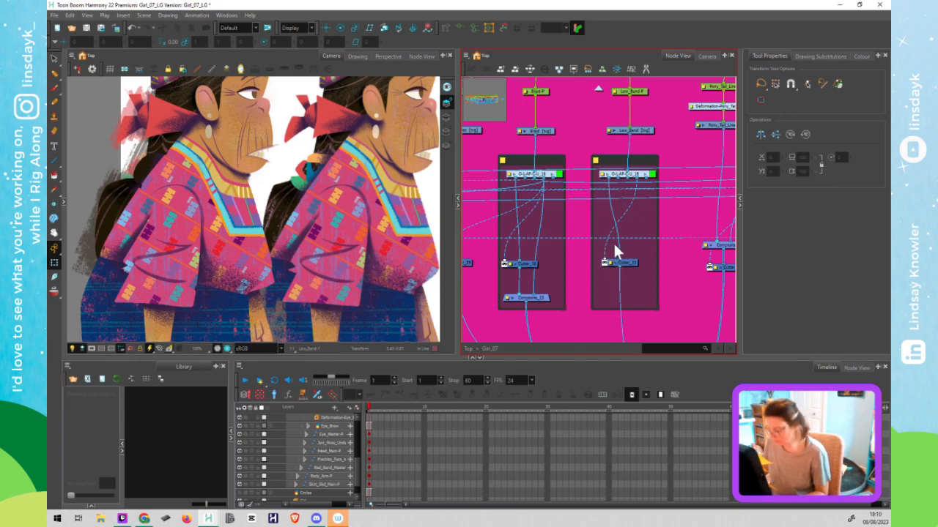
{"action": "key", "text": "ctrl+v"}
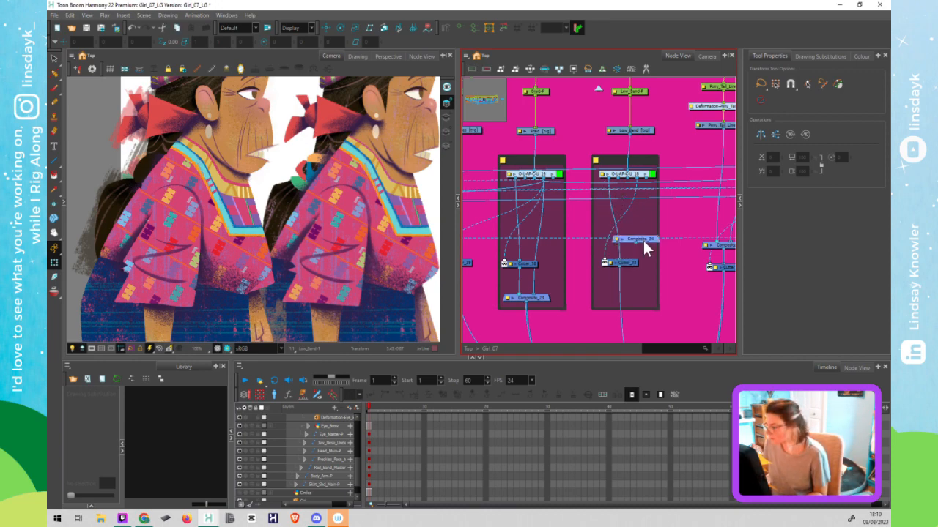
{"action": "left_click_drag", "start_coordinate": [645, 238], "coordinate": [635, 236]}
{"action": "left_click_drag", "start_coordinate": [617, 182], "coordinate": [626, 232]}
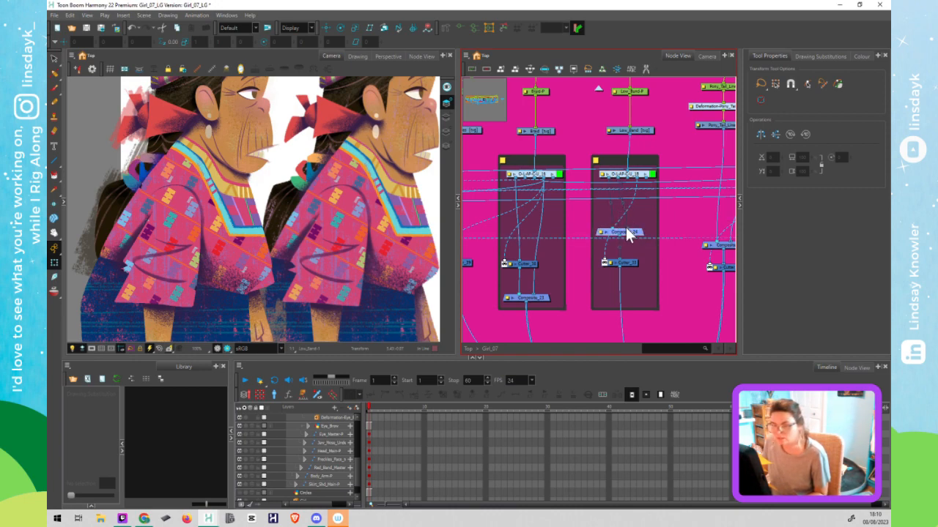
{"action": "left_click", "coordinate": [150, 193]}
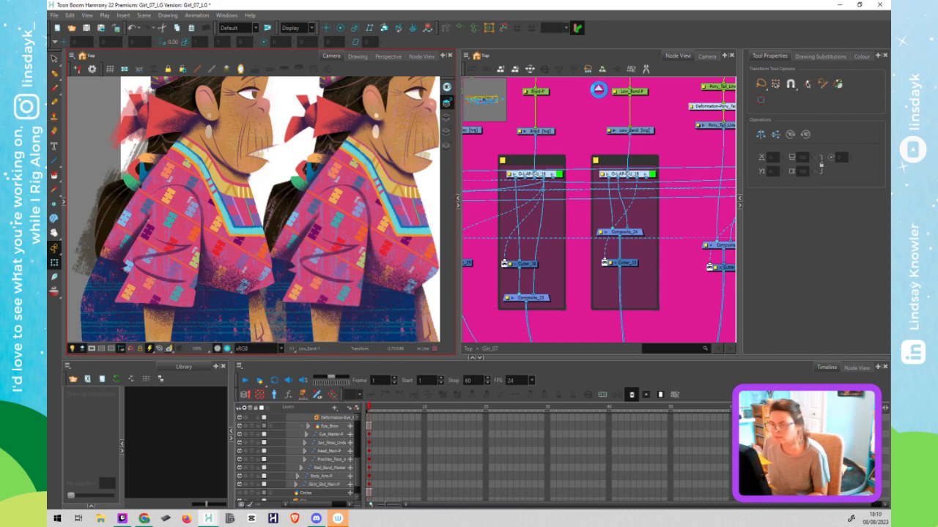
Disable the Girl_07 group and locate the original Girl's overlay drawing in the EAR NOSE BLUSH backdrop
{"action": "left_click", "coordinate": [598, 89]}
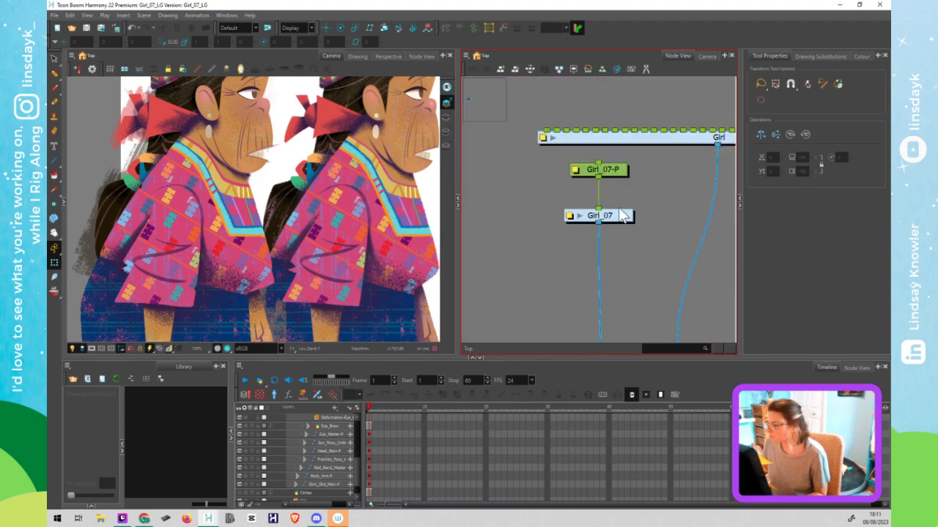
{"action": "left_click", "coordinate": [611, 214]}
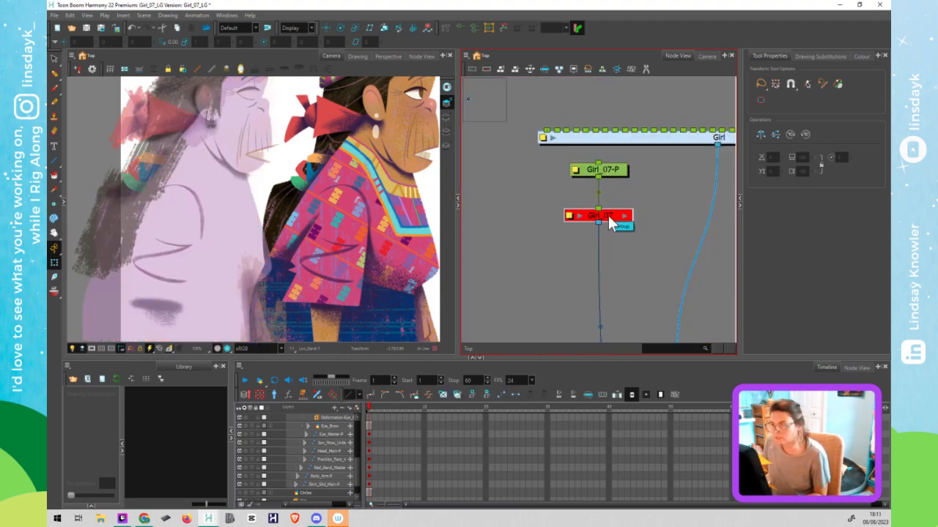
{"action": "left_click", "coordinate": [265, 102]}
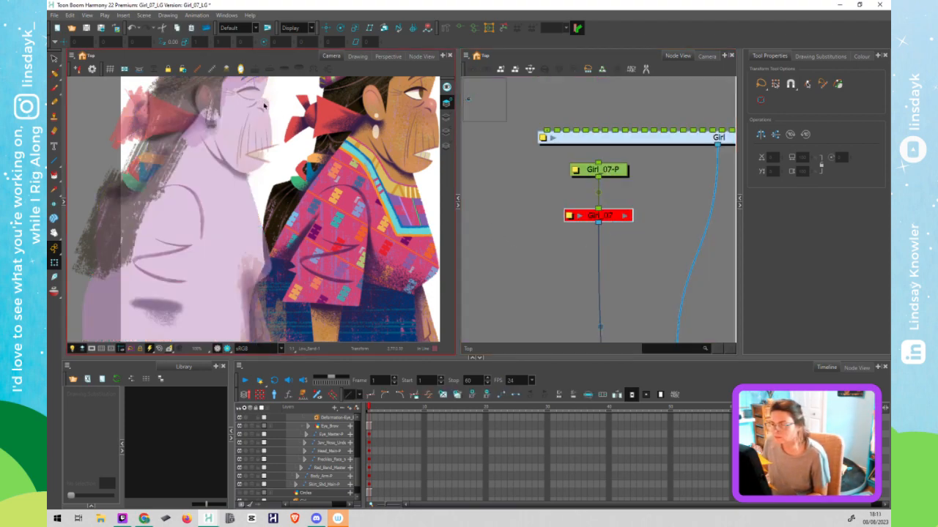
{"action": "left_click", "coordinate": [264, 103]}
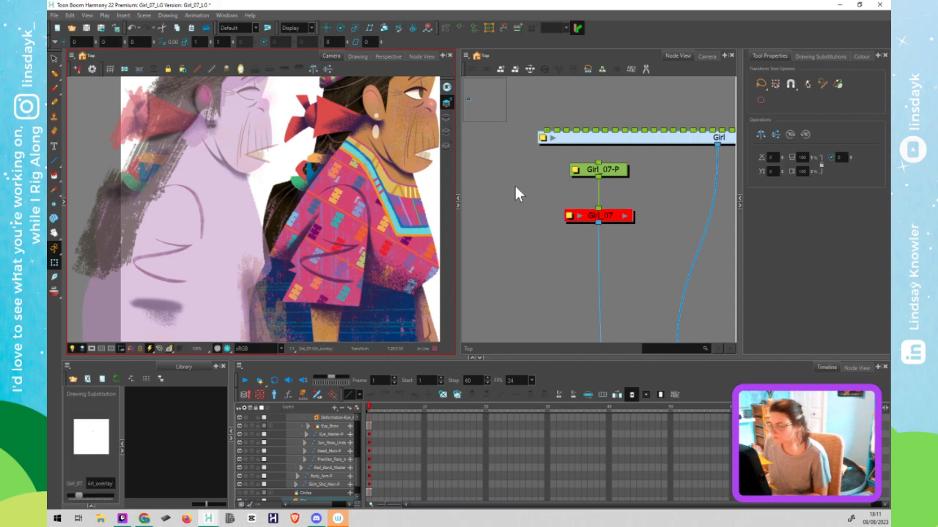
{"action": "key", "text": "o"}
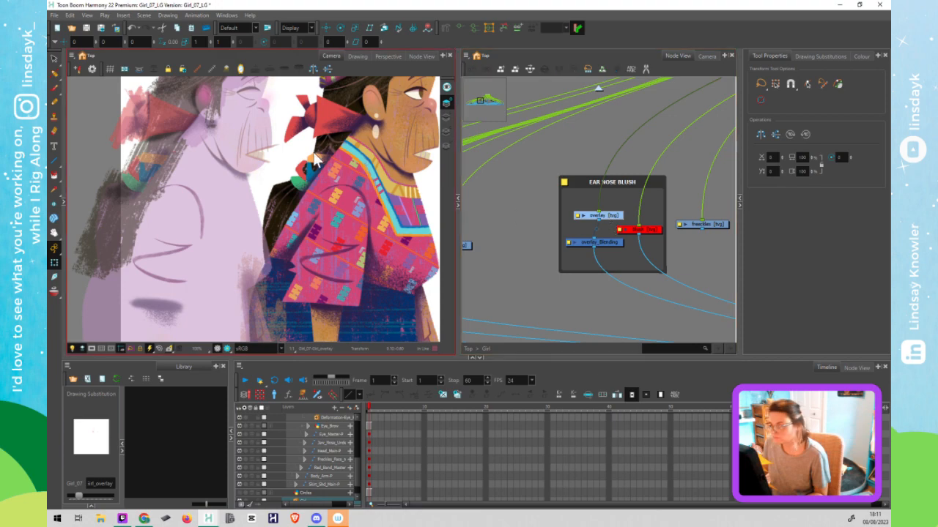
Cut the nose blush out of the overlay drawing's line art layer with the Cutter tool
{"action": "key", "text": "shift+l"}
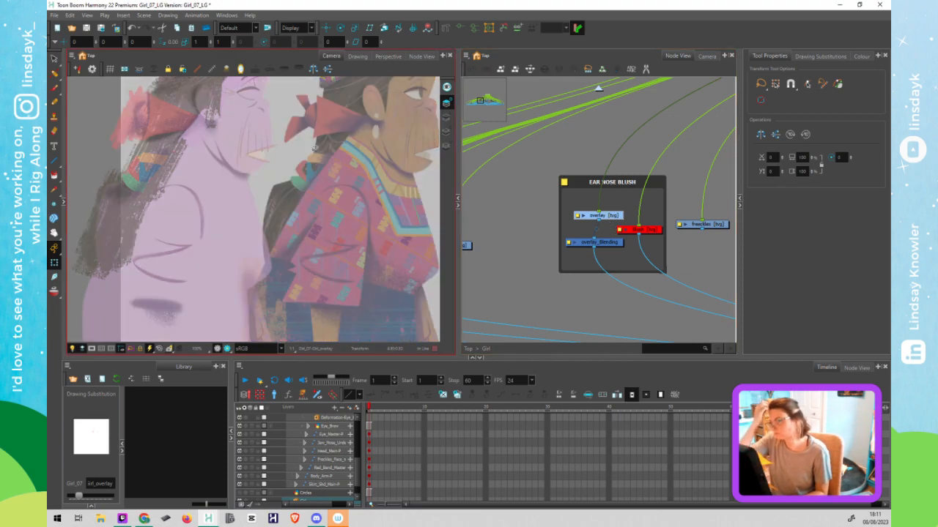
{"action": "key", "text": "alt+s"}
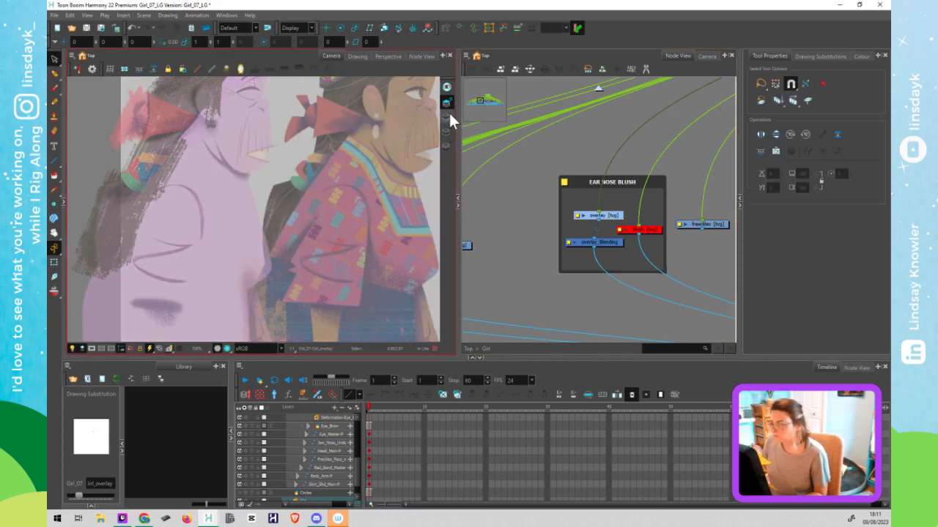
{"action": "key", "text": "l"}
{"action": "key", "text": "ctrl+a"}
{"action": "left_click_drag", "start_coordinate": [301, 102], "coordinate": [301, 124]}
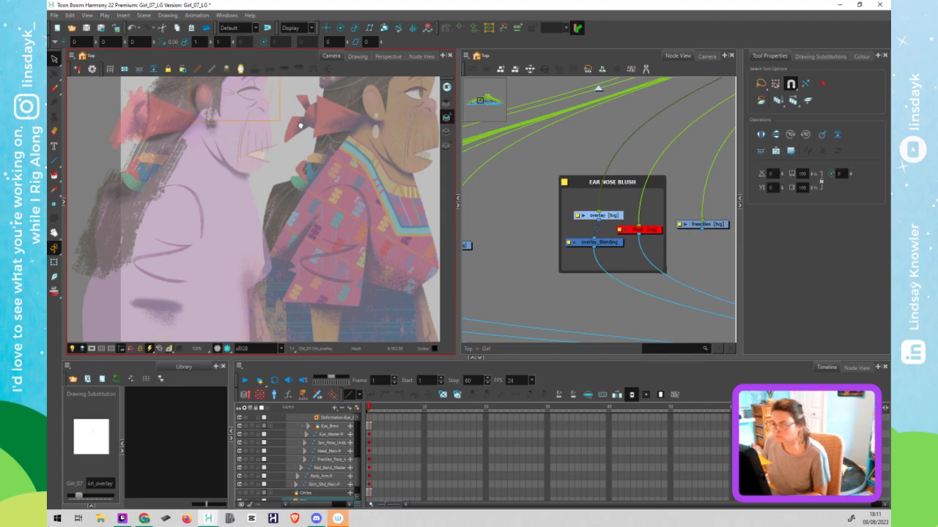
{"action": "scroll", "coordinate": [287, 109], "scroll_direction": "up", "scroll_amount": 4}
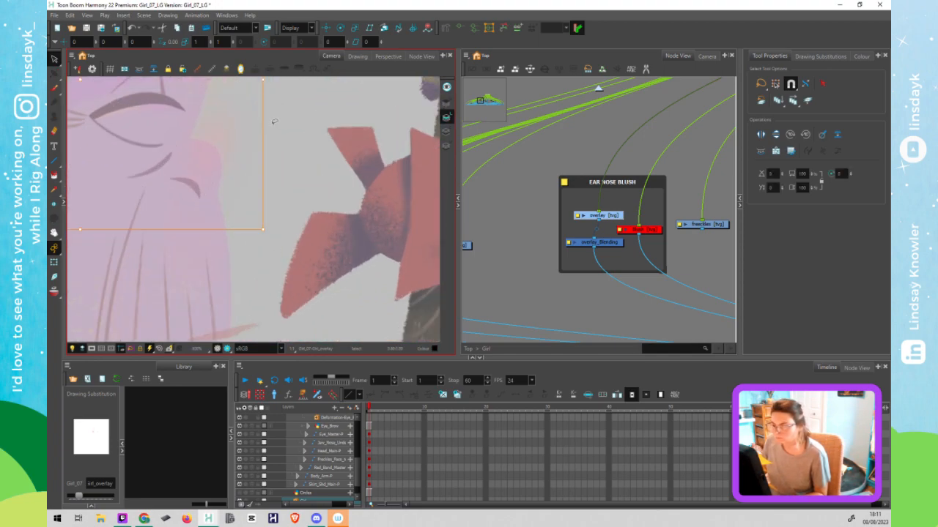
{"action": "key", "text": "alt+t"}
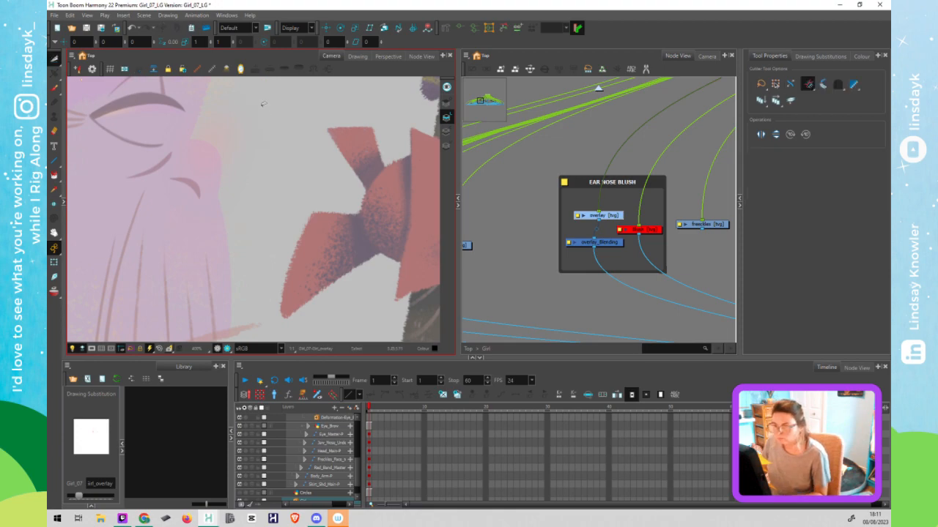
{"action": "mouse_move", "coordinate": [311, 94]}
{"action": "left_mouse_down"}
{"action": "mouse_move", "coordinate": [262, 92]}
{"action": "mouse_move", "coordinate": [178, 124]}
{"action": "mouse_move", "coordinate": [135, 179]}
{"action": "mouse_move", "coordinate": [155, 216]}
{"action": "mouse_move", "coordinate": [234, 217]}
{"action": "mouse_move", "coordinate": [265, 123]}
{"action": "mouse_move", "coordinate": [243, 103]}
{"action": "mouse_move", "coordinate": [219, 107]}
{"action": "left_mouse_up"}
{"action": "key", "text": "Delete"}
{"action": "mouse_move", "coordinate": [258, 112]}
{"action": "left_mouse_down"}
{"action": "mouse_move", "coordinate": [143, 205]}
{"action": "mouse_move", "coordinate": [268, 194]}
{"action": "mouse_move", "coordinate": [250, 110]}
{"action": "left_mouse_up"}
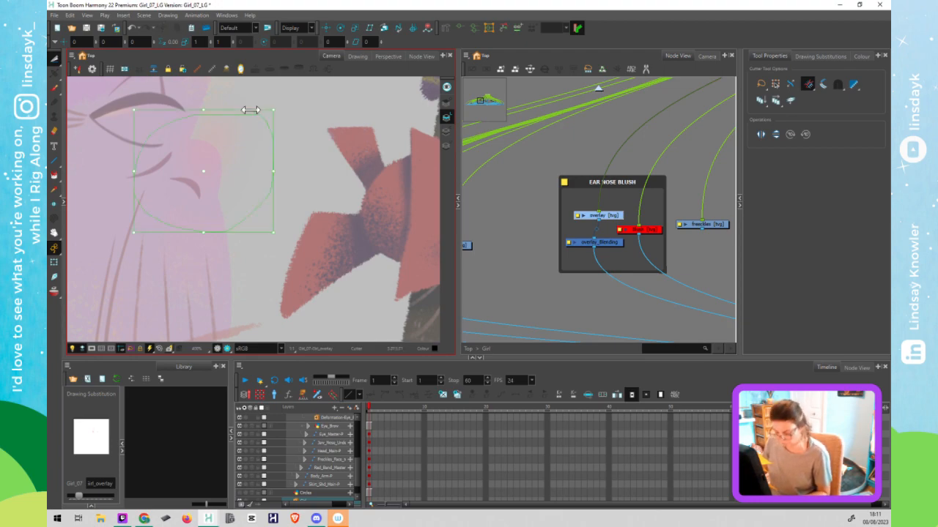
{"action": "key", "text": "Delete"}
{"action": "key", "text": "shift+t"}
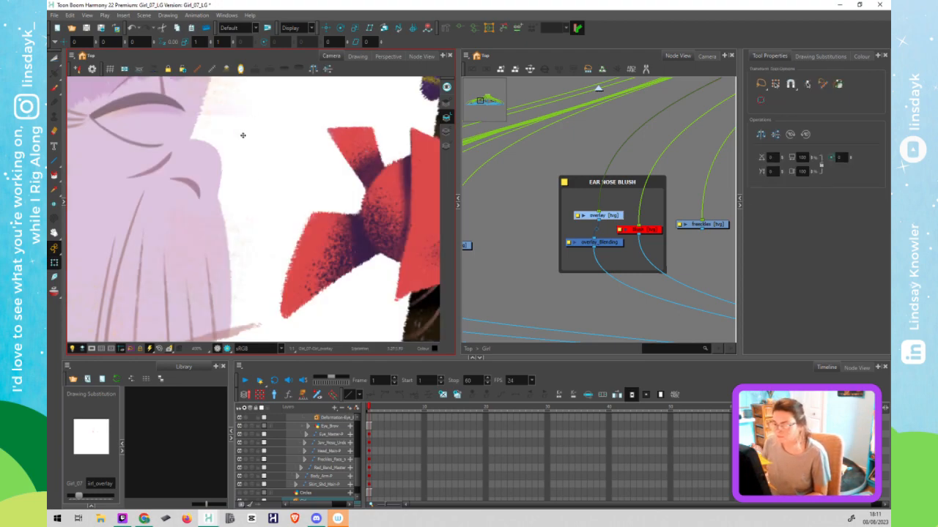
{"action": "scroll", "coordinate": [246, 184], "scroll_direction": "down", "scroll_amount": 5}
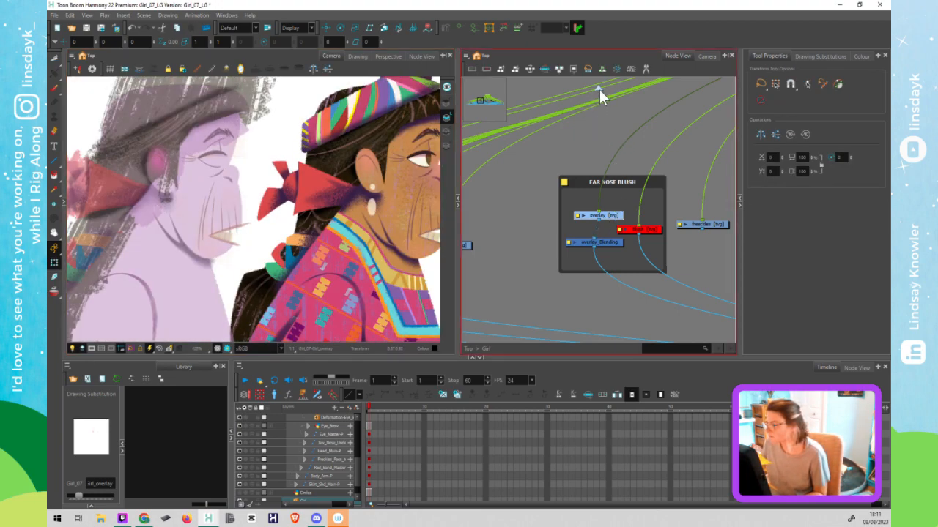
Re-enable the Girl_07 group and select its Nose drawing
{"action": "left_click", "coordinate": [599, 89]}
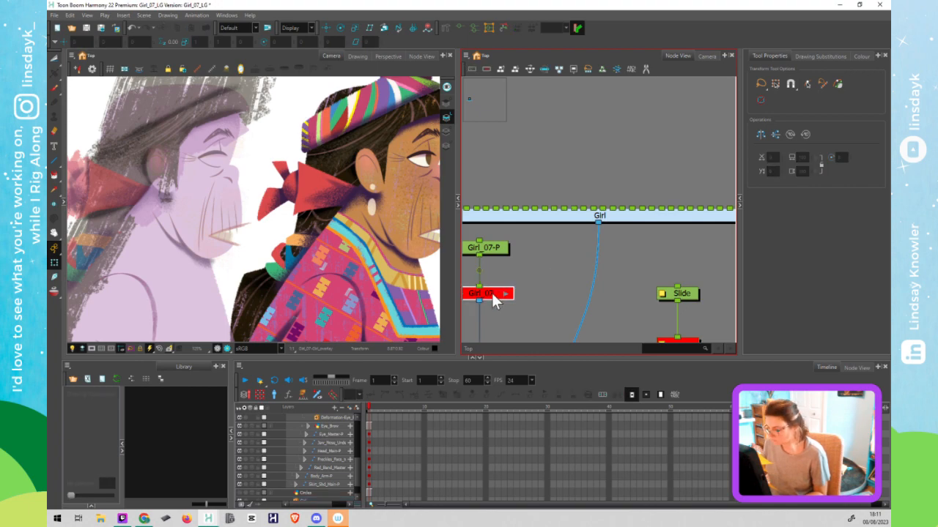
{"action": "left_click", "coordinate": [495, 311]}
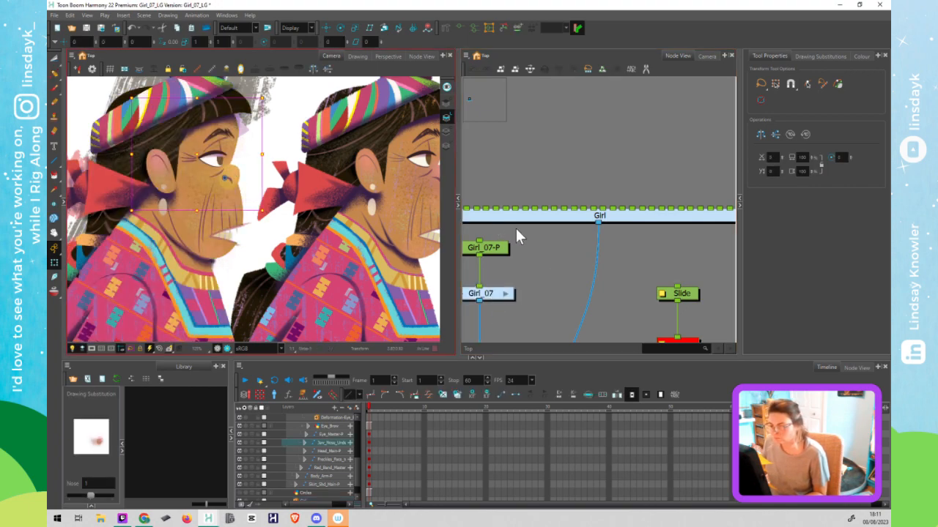
{"action": "left_click", "coordinate": [567, 249]}
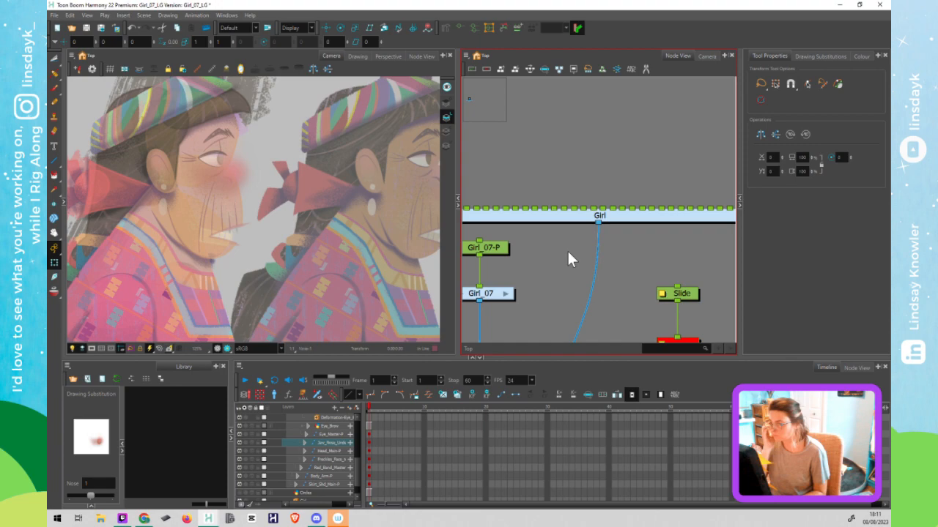
Trim the blush artwork on the Nose drawing's line art layer with the Cutter tool
{"action": "key", "text": "alt+s"}
{"action": "key", "text": "ctrl+a"}
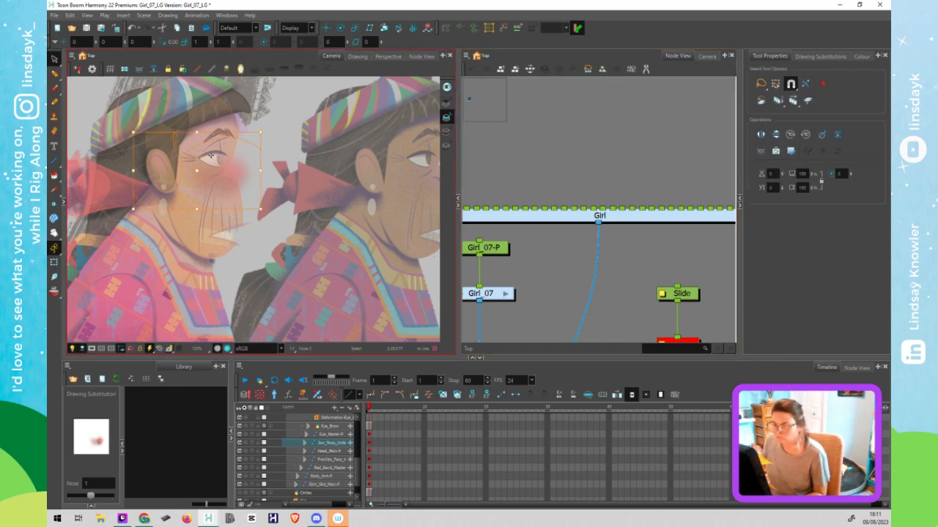
{"action": "key", "text": "alt+t"}
{"action": "mouse_move", "coordinate": [200, 140]}
{"action": "left_mouse_down"}
{"action": "mouse_move", "coordinate": [165, 236]}
{"action": "mouse_move", "coordinate": [98, 164]}
{"action": "mouse_move", "coordinate": [184, 103]}
{"action": "mouse_move", "coordinate": [198, 126]}
{"action": "left_mouse_up"}
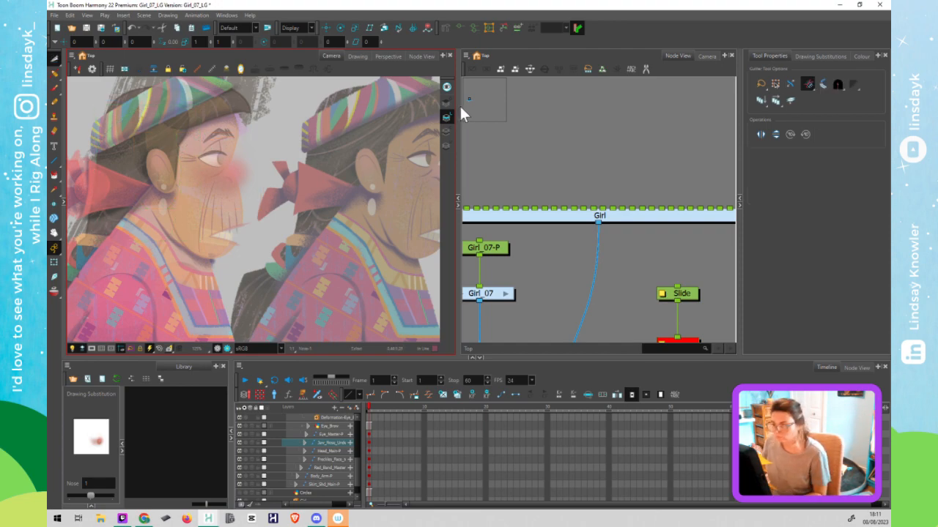
{"action": "key", "text": "Delete"}
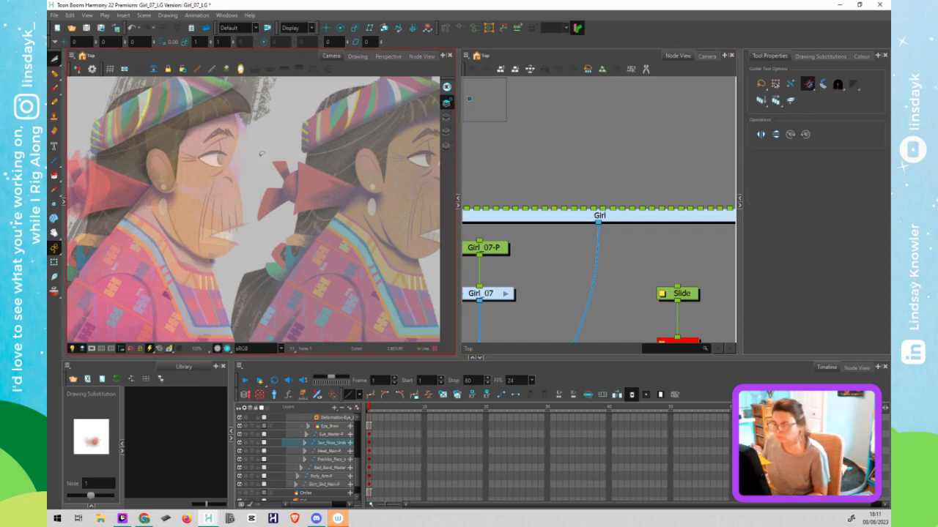
{"action": "key", "text": "ctrl+z"}
{"action": "key", "text": "ctrl+z"}
{"action": "key", "text": "shift+t"}
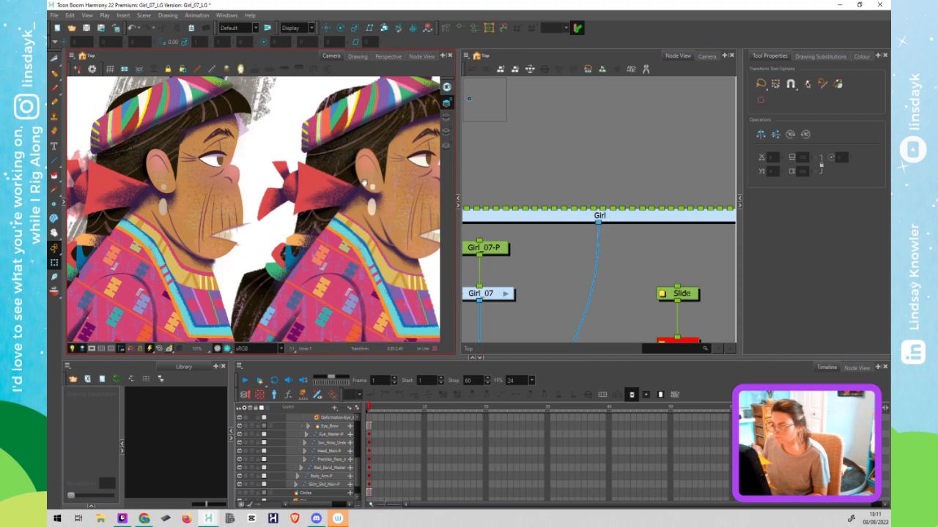
{"action": "left_click_drag", "start_coordinate": [364, 182], "coordinate": [335, 186]}
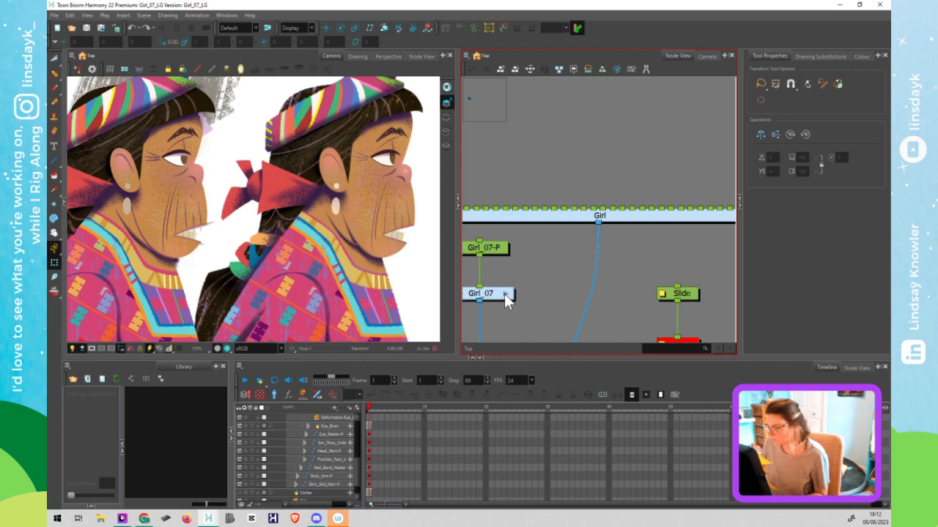
Select the Nose drawing's artwork, compare its art layers, and make the underlay art layer active
{"action": "left_click", "coordinate": [211, 176]}
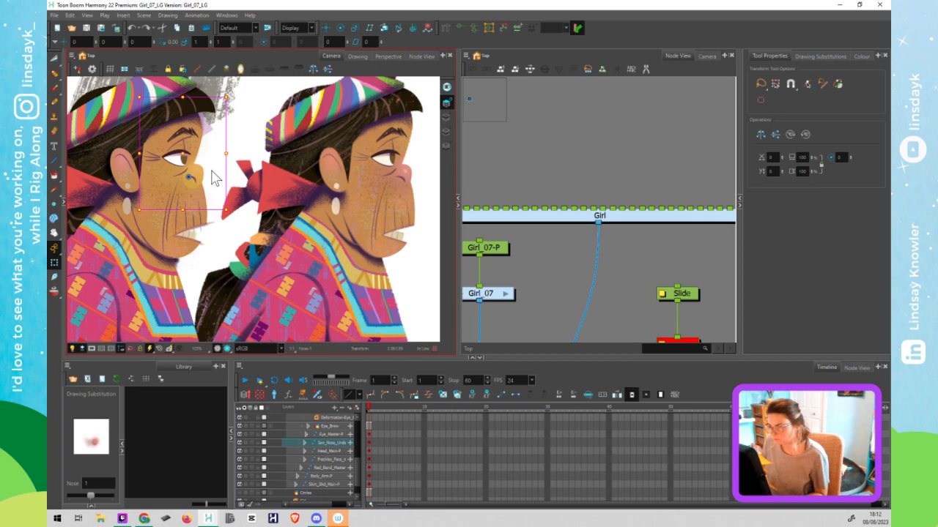
{"action": "key", "text": "alt+s"}
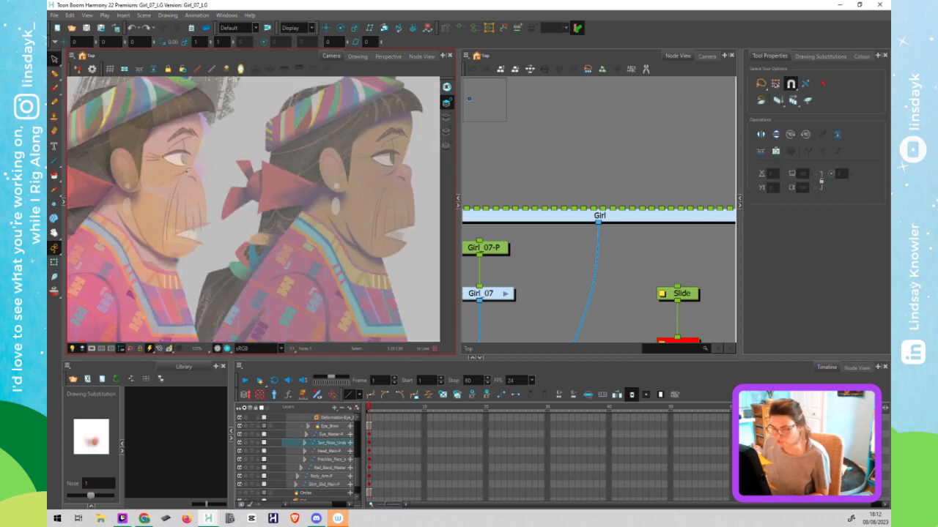
{"action": "scroll", "coordinate": [204, 177], "scroll_direction": "up", "scroll_amount": 3}
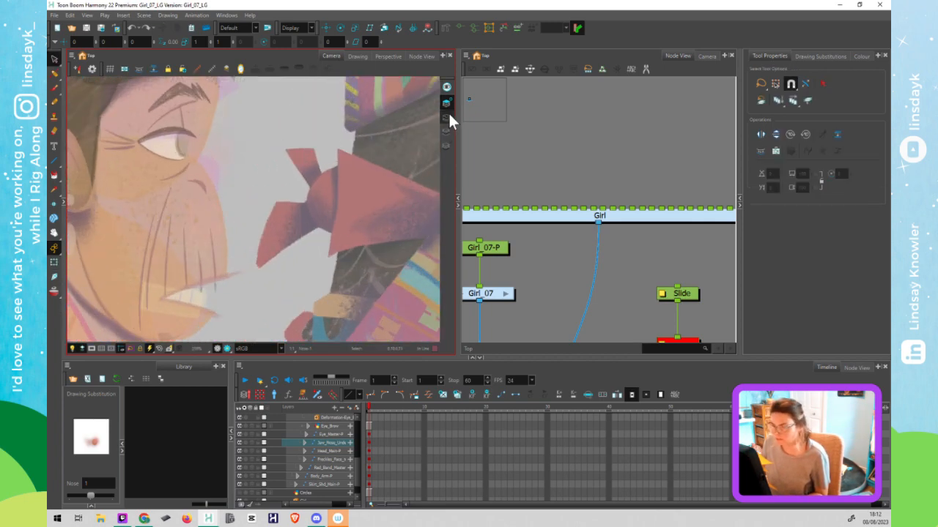
{"action": "left_click", "coordinate": [446, 117]}
{"action": "left_click", "coordinate": [445, 132]}
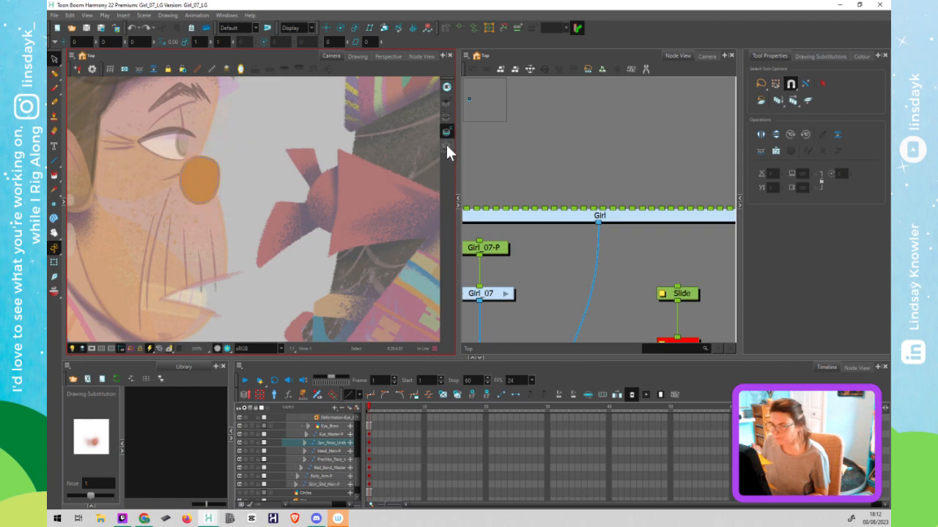
{"action": "left_click", "coordinate": [447, 146]}
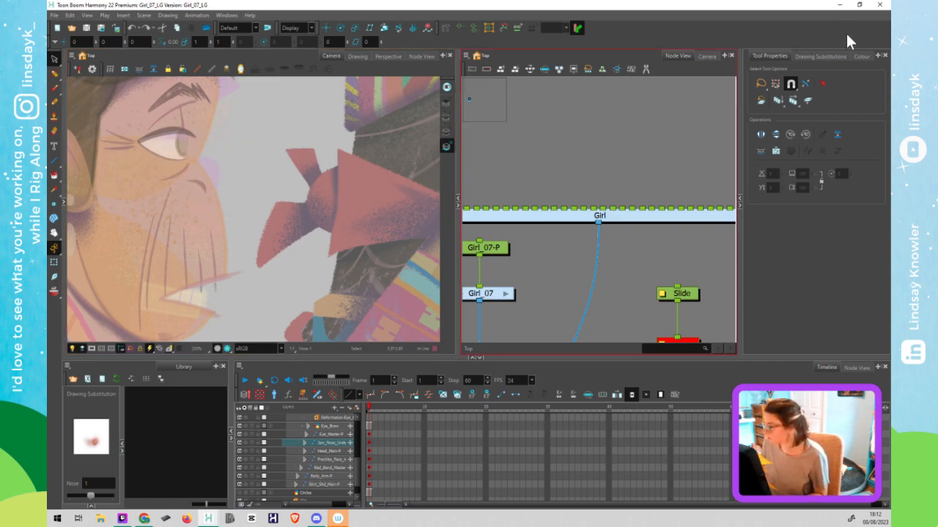
Add a colour named Nose Shine to the Girl_07_LG palette, placed between Eye White and Lips
{"action": "left_click", "coordinate": [861, 56]}
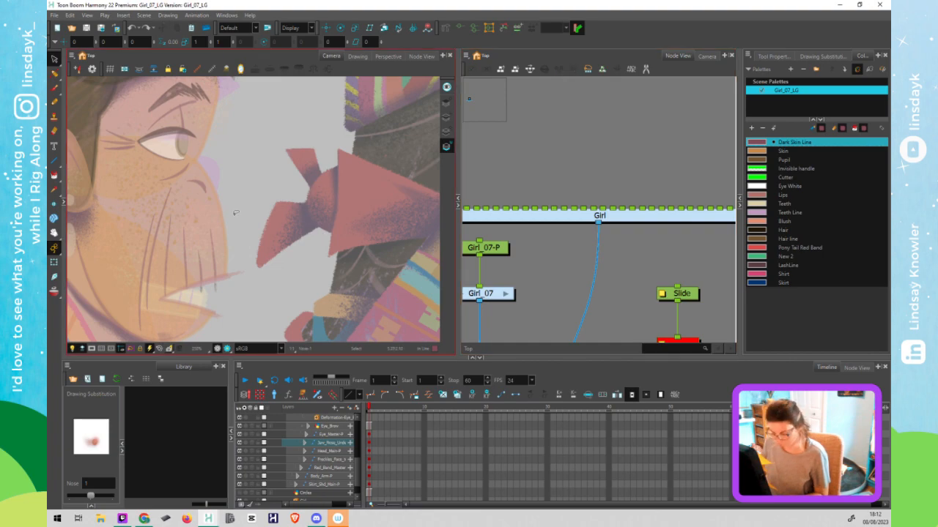
{"action": "key", "text": "shift+t"}
{"action": "left_click_drag", "start_coordinate": [435, 230], "coordinate": [174, 216]}
{"action": "scroll", "coordinate": [365, 157], "scroll_direction": "up", "scroll_amount": 5}
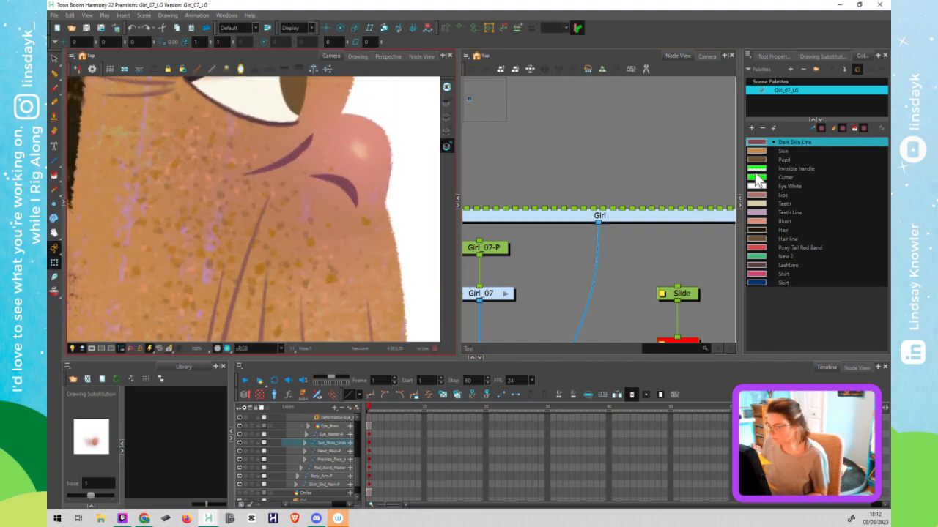
{"action": "left_click", "coordinate": [752, 127]}
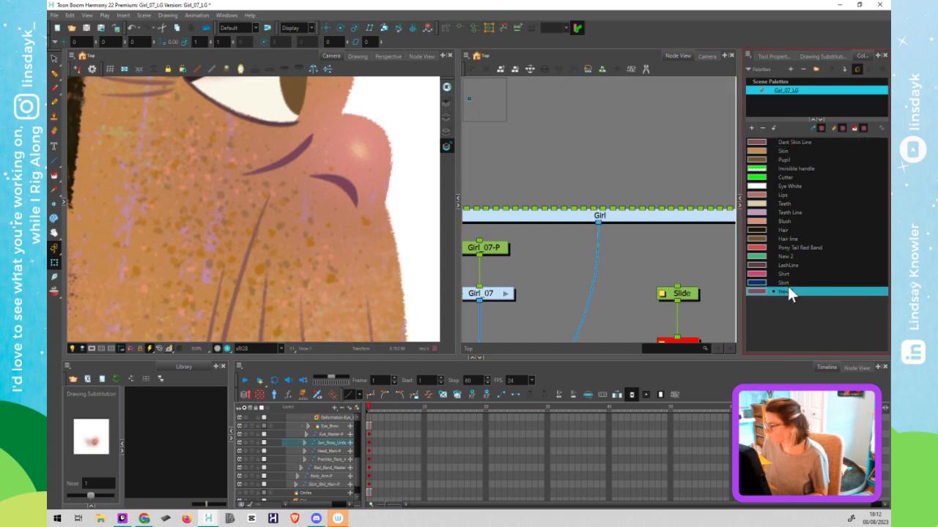
{"action": "left_click_drag", "start_coordinate": [791, 291], "coordinate": [793, 192]}
{"action": "double_click", "coordinate": [792, 192]}
{"action": "type", "text": "Nose Shd"}
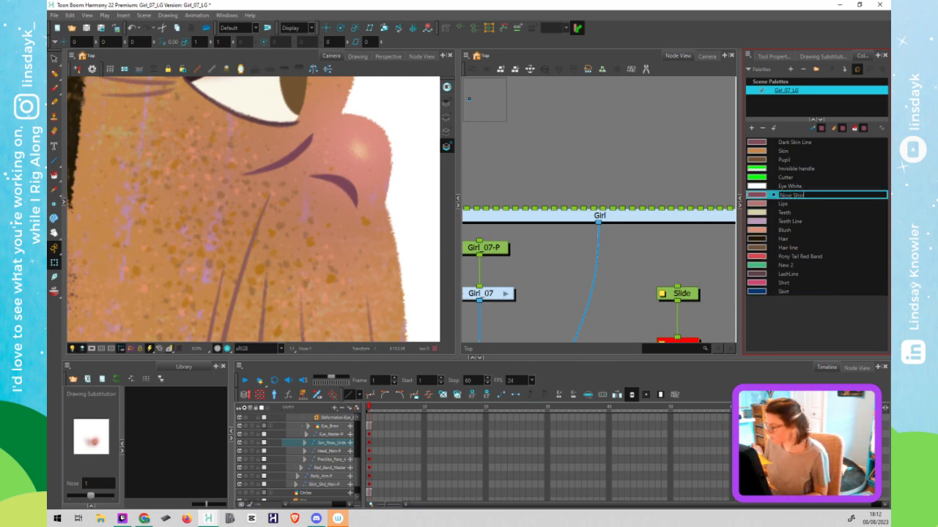
{"action": "type", "text": "ne"}
Set the Nose Shine swatch to the pale highlight colour sampled from the reference girl's nose
{"action": "double_click", "coordinate": [758, 195]}
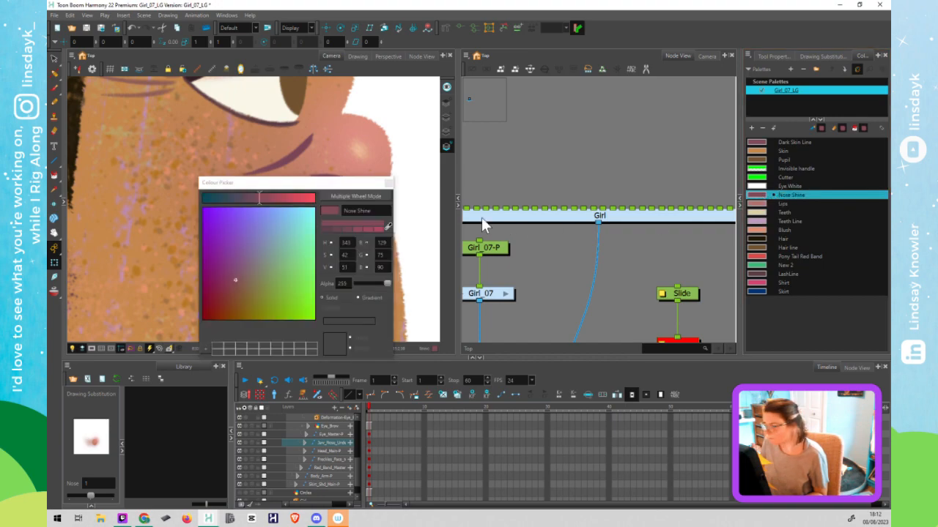
{"action": "left_click", "coordinate": [388, 227]}
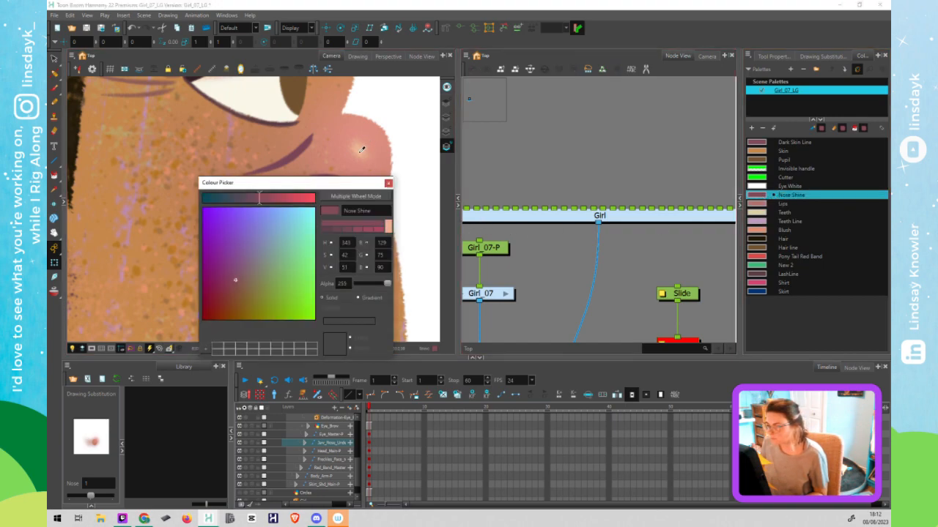
{"action": "left_click", "coordinate": [357, 151]}
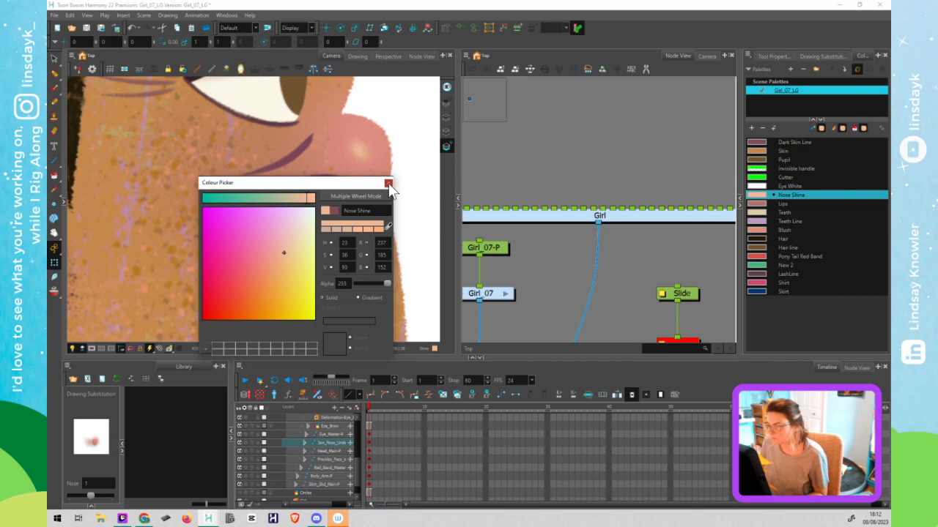
{"action": "left_click", "coordinate": [388, 183]}
Check the artwork on the rigged Nose drawing's other art layers and return to its underlay art layer
{"action": "scroll", "coordinate": [277, 234], "scroll_direction": "down", "scroll_amount": 2}
{"action": "scroll", "coordinate": [277, 233], "scroll_direction": "down", "scroll_amount": 2}
{"action": "left_click_drag", "start_coordinate": [187, 271], "coordinate": [414, 209]}
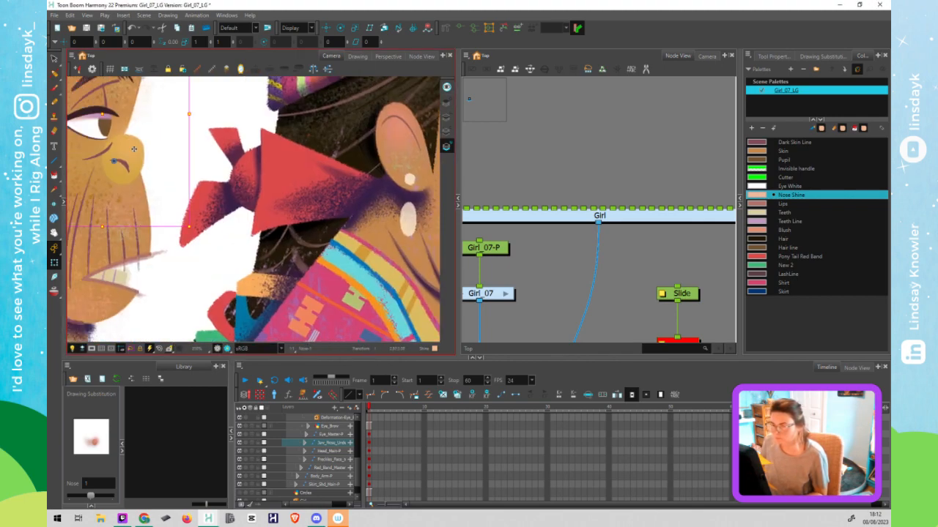
{"action": "key", "text": "alt+s"}
{"action": "left_click", "coordinate": [447, 133]}
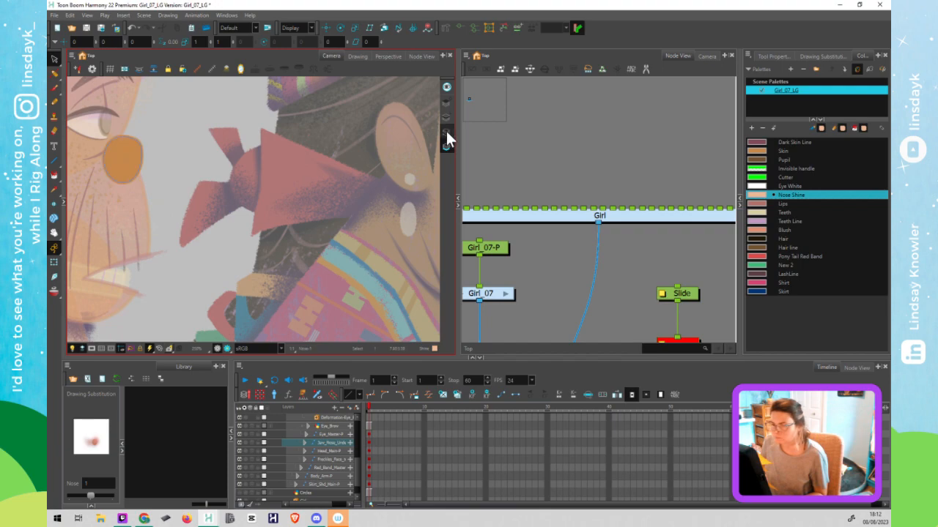
{"action": "left_click", "coordinate": [446, 103]}
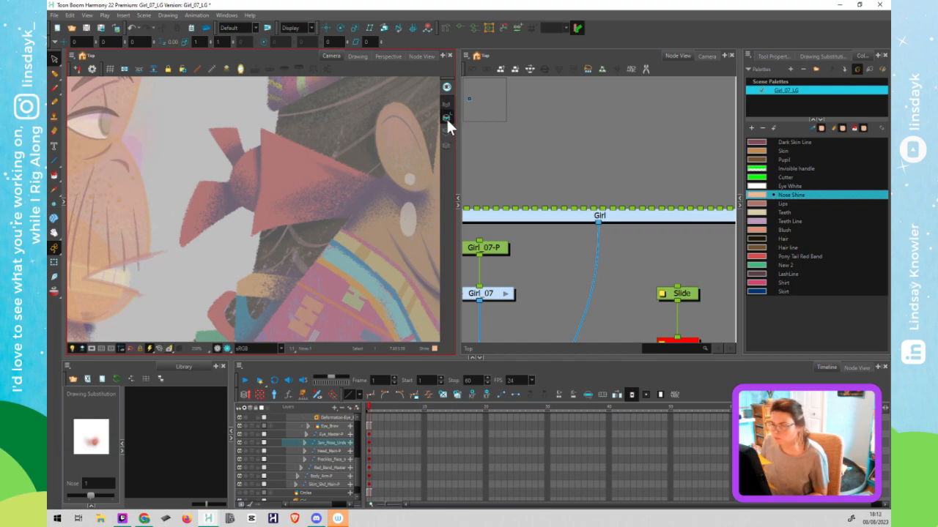
{"action": "left_click", "coordinate": [445, 145]}
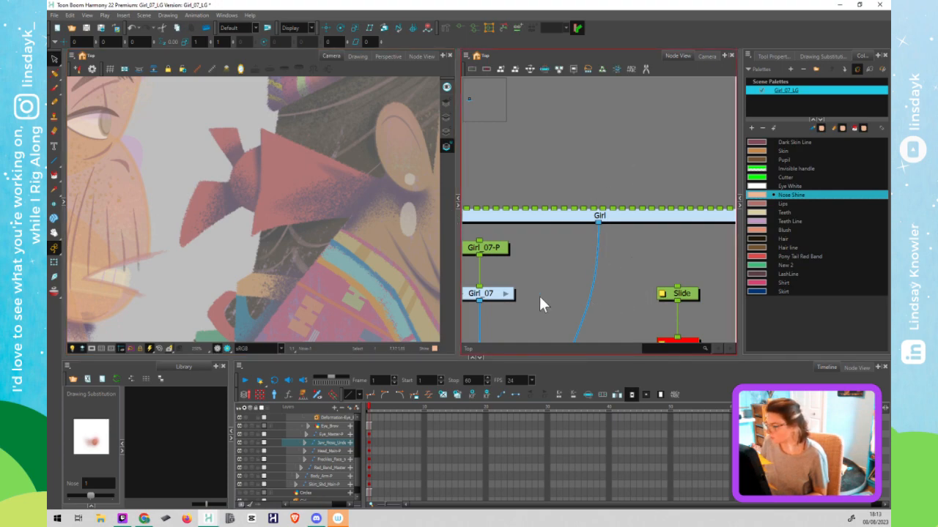
Disable the Slide peg to hide the reference girl
{"action": "left_click_drag", "start_coordinate": [554, 296], "coordinate": [549, 257]}
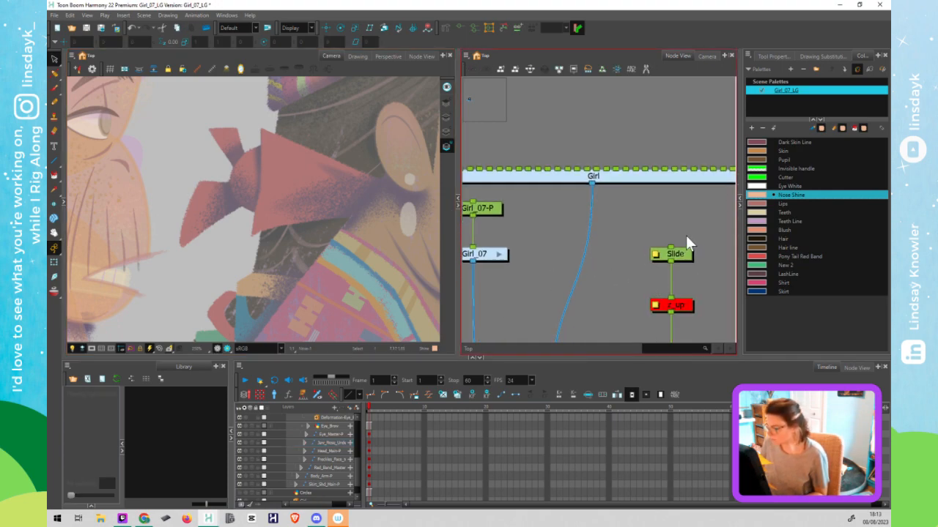
{"action": "key", "text": "d"}
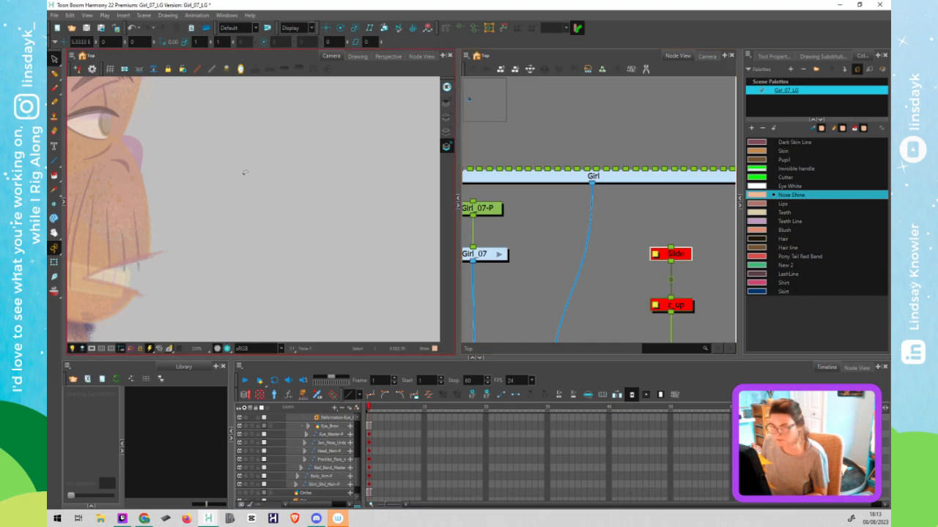
{"action": "left_click_drag", "start_coordinate": [166, 225], "coordinate": [334, 236]}
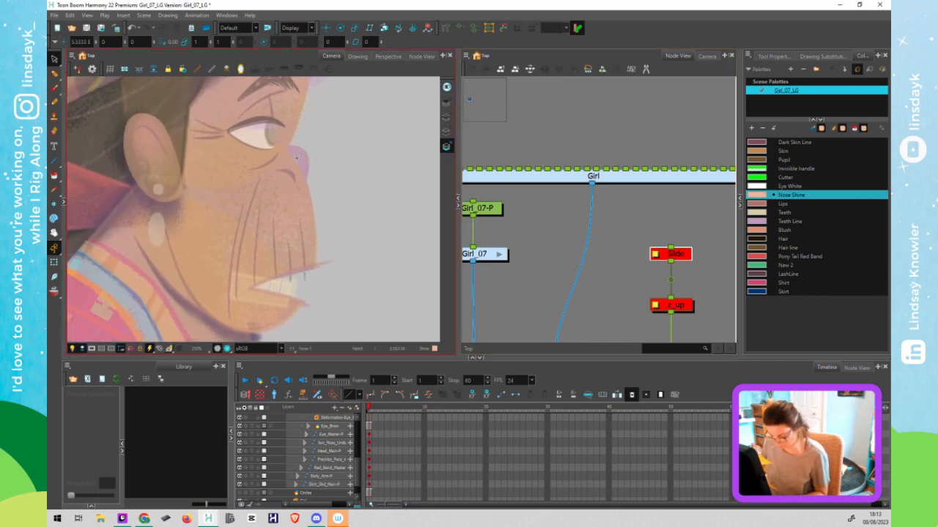
Draw a small circle on the tip of the nose with the Ellipse tool and fill its centre with Nose Shine
{"action": "key", "text": "alt+equal"}
{"action": "key", "text": "2"}
{"action": "key", "text": "2"}
{"action": "key", "text": "2"}
{"action": "key", "text": "2"}
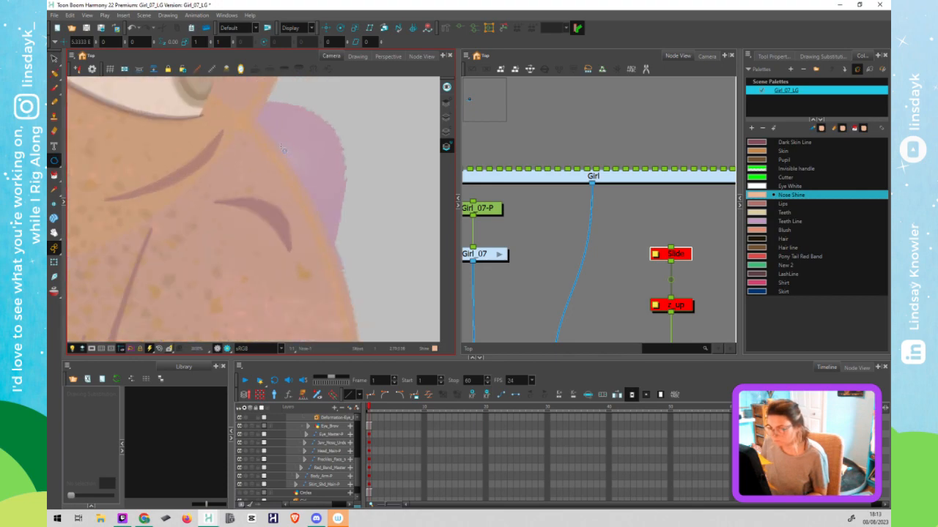
{"action": "left_click_drag", "start_coordinate": [282, 148], "coordinate": [312, 177]}
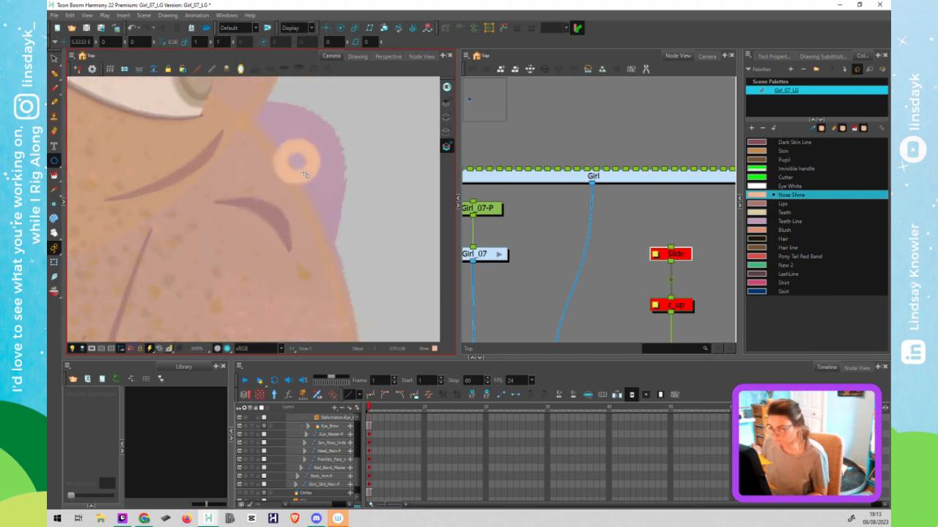
{"action": "key", "text": "2"}
{"action": "key", "text": "2"}
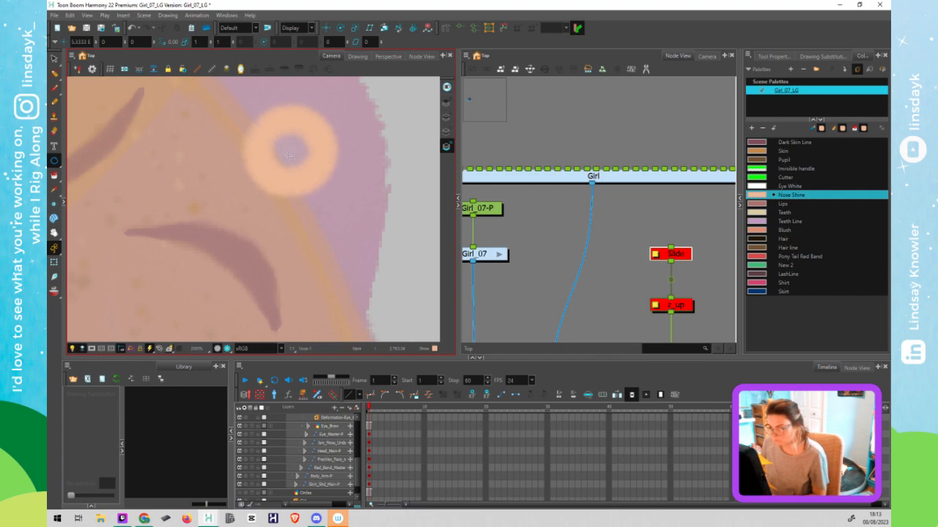
{"action": "left_click", "coordinate": [290, 158]}
Enter the Girl_07 group and locate the Nose drawing's node
{"action": "key", "text": "shift+t"}
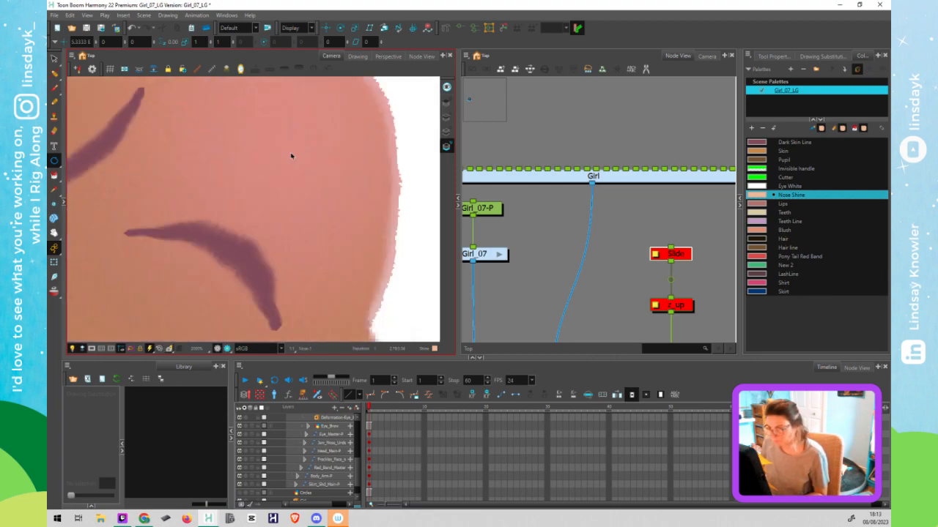
{"action": "key", "text": "1"}
{"action": "key", "text": "1"}
{"action": "key", "text": "1"}
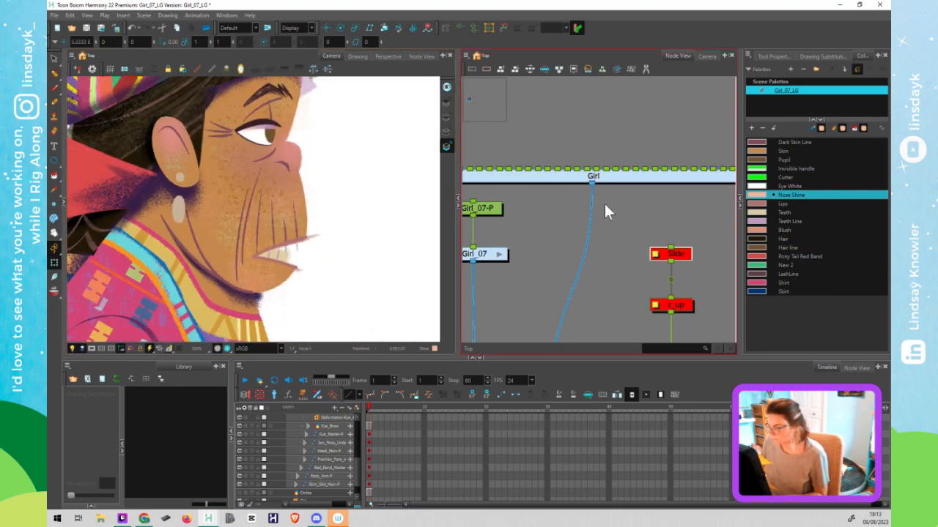
{"action": "left_click_drag", "start_coordinate": [596, 256], "coordinate": [656, 156]}
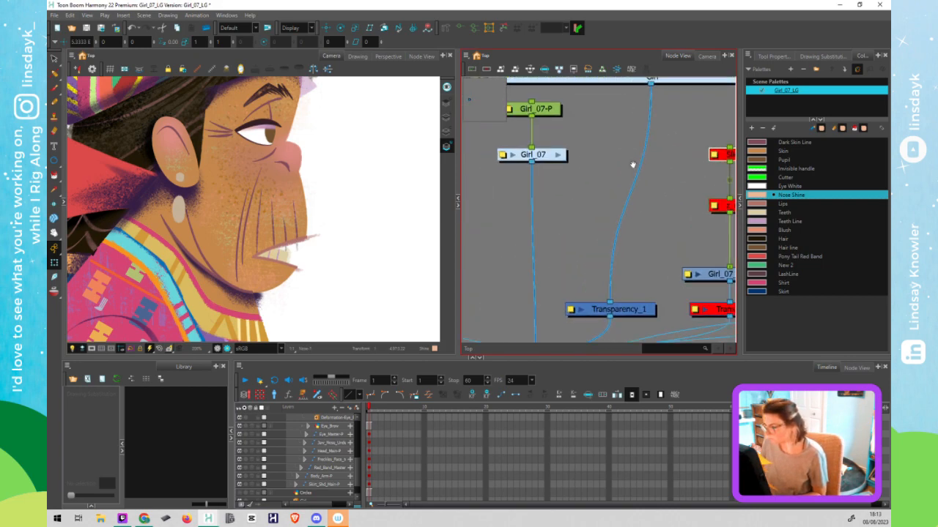
{"action": "left_click", "coordinate": [558, 154]}
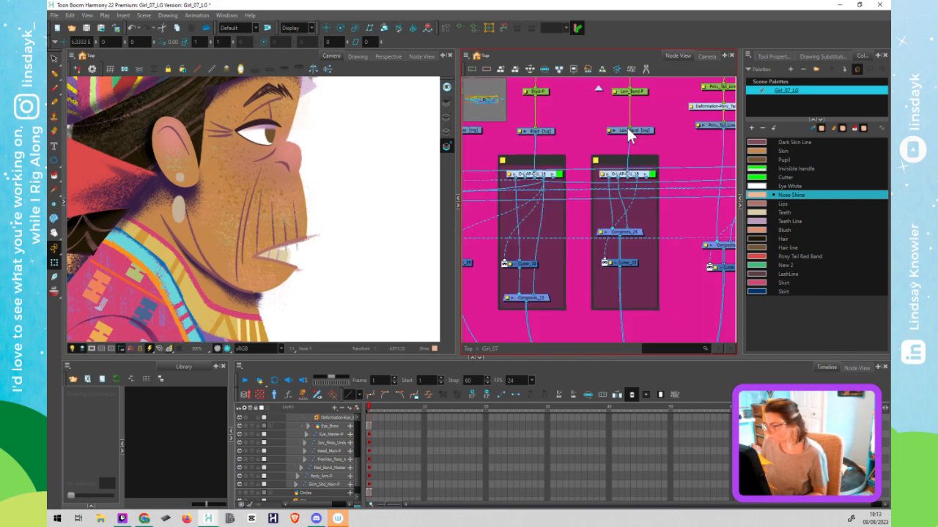
{"action": "left_click", "coordinate": [291, 156]}
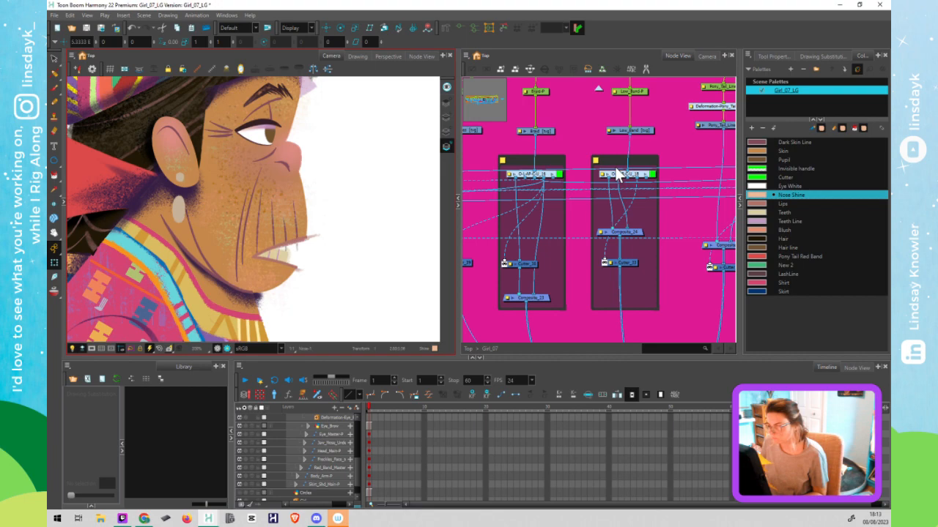
{"action": "key", "text": "o"}
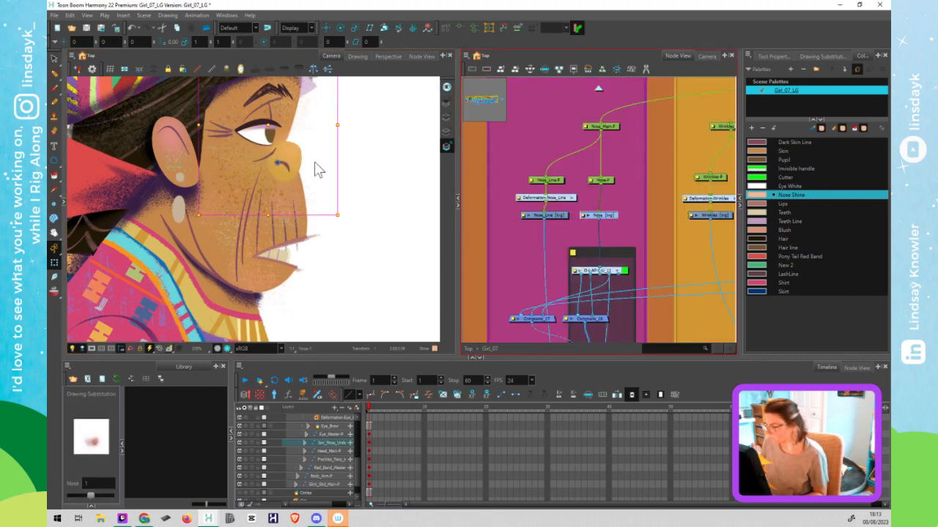
Check the shine circle on the Nose drawing's underlay art layer
{"action": "left_click", "coordinate": [288, 157]}
{"action": "key", "text": "alt+s"}
{"action": "left_click", "coordinate": [445, 145]}
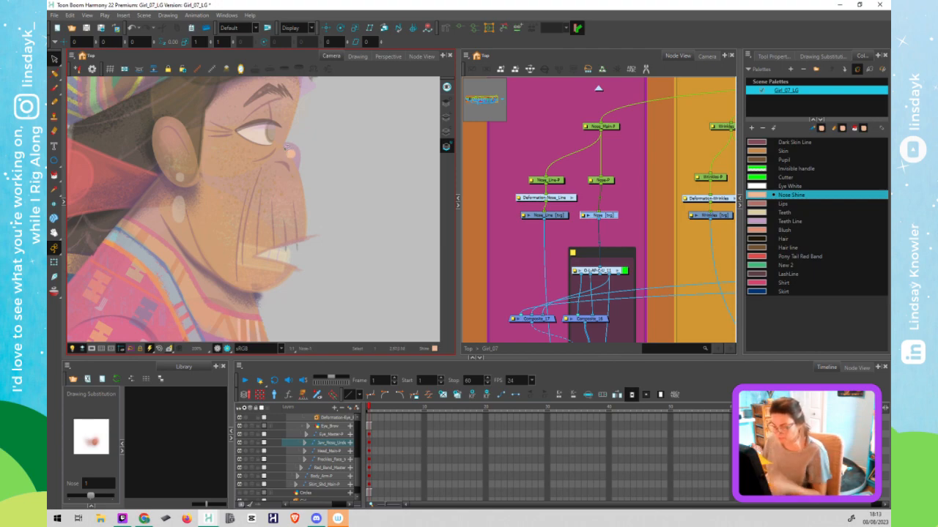
{"action": "key", "text": "alt+t"}
Connect the underlay output of the nose's O-L-AP-CU_11 group to the front input of the backdrop's lowest composite
{"action": "left_click_drag", "start_coordinate": [603, 282], "coordinate": [603, 189]}
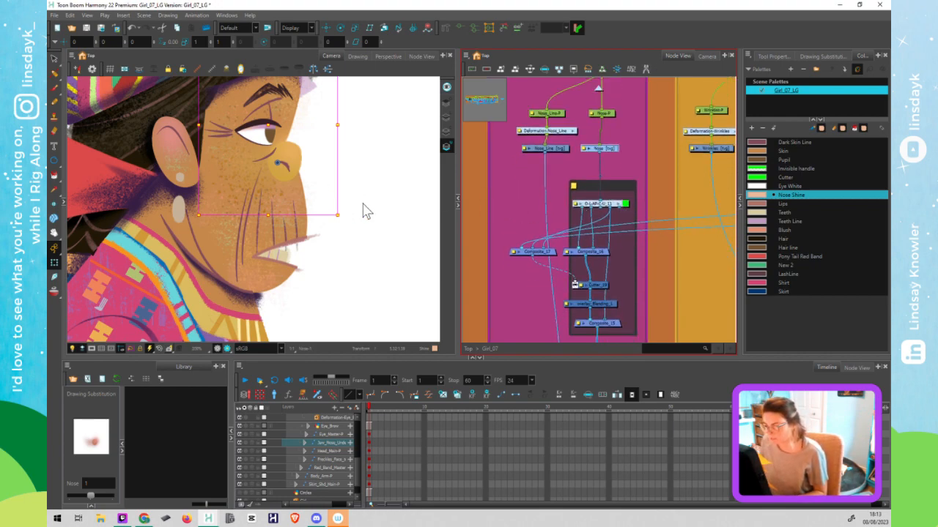
{"action": "key", "text": "Escape"}
{"action": "left_click", "coordinate": [284, 164]}
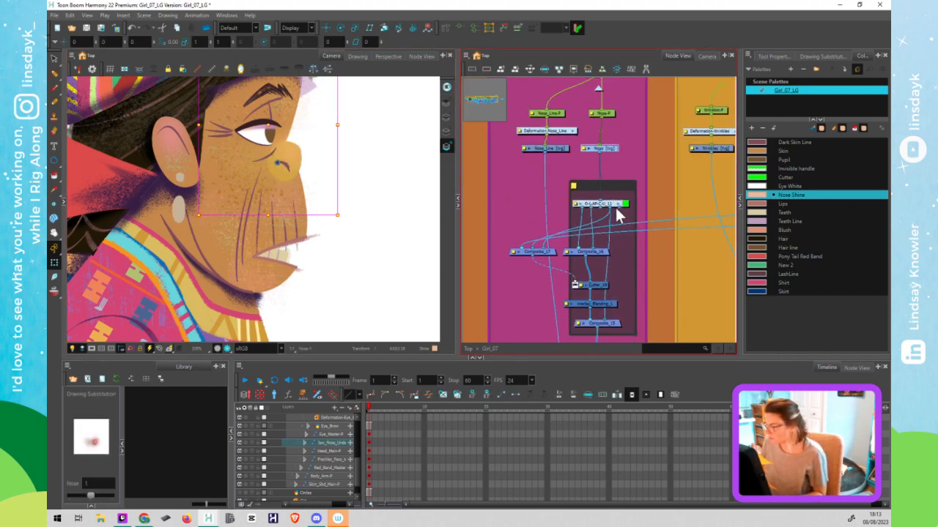
{"action": "left_click", "coordinate": [586, 327]}
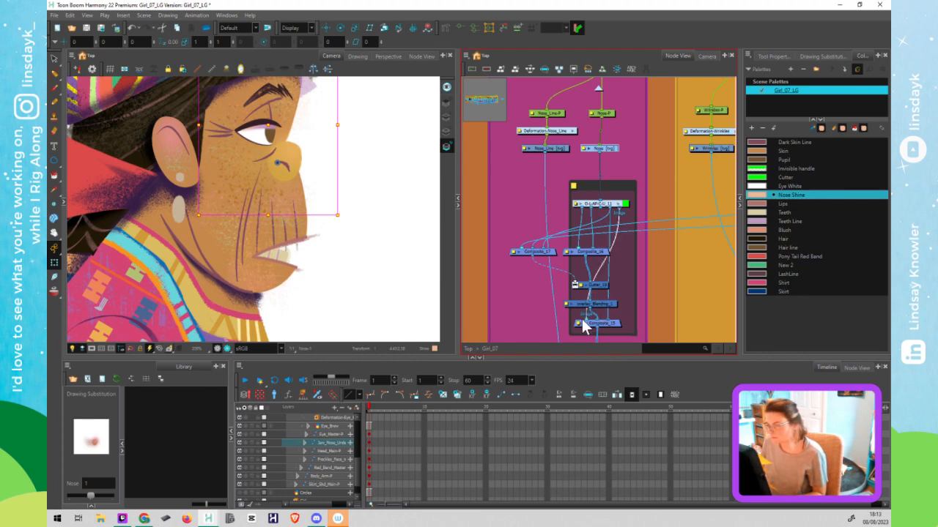
{"action": "left_click", "coordinate": [412, 259]}
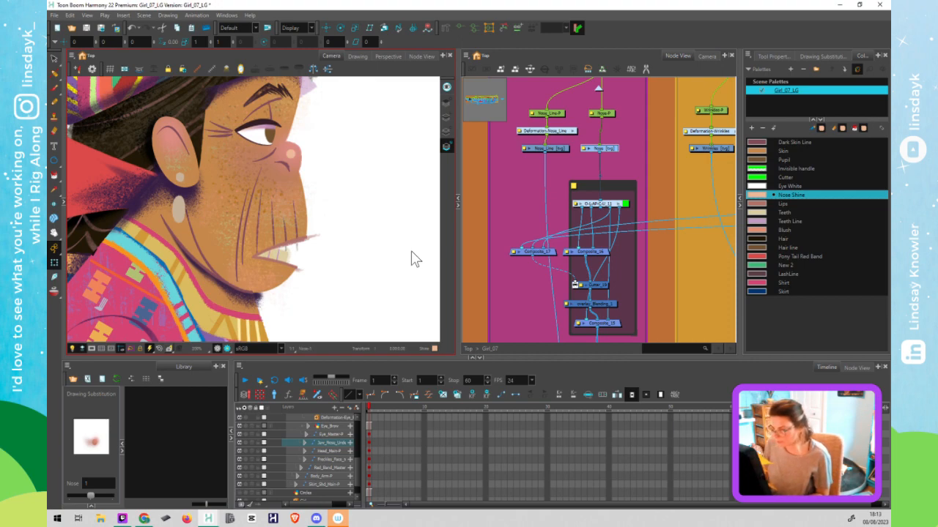
{"action": "left_click", "coordinate": [412, 259]}
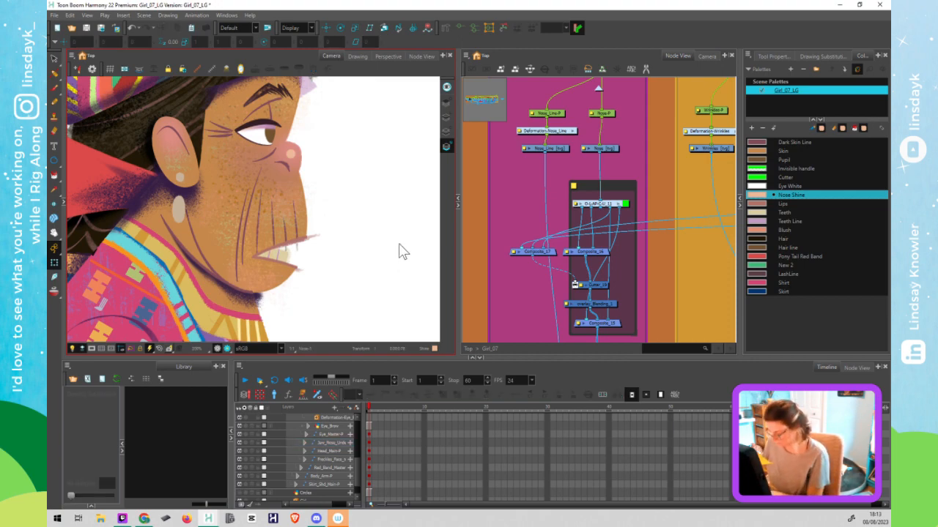
Add a Blur-Box node and insert it on the nose underlay cable running from O-L-AP-CU_11 to the backdrop's lowest composite
{"action": "left_click", "coordinate": [504, 221]}
{"action": "key", "text": "Tab"}
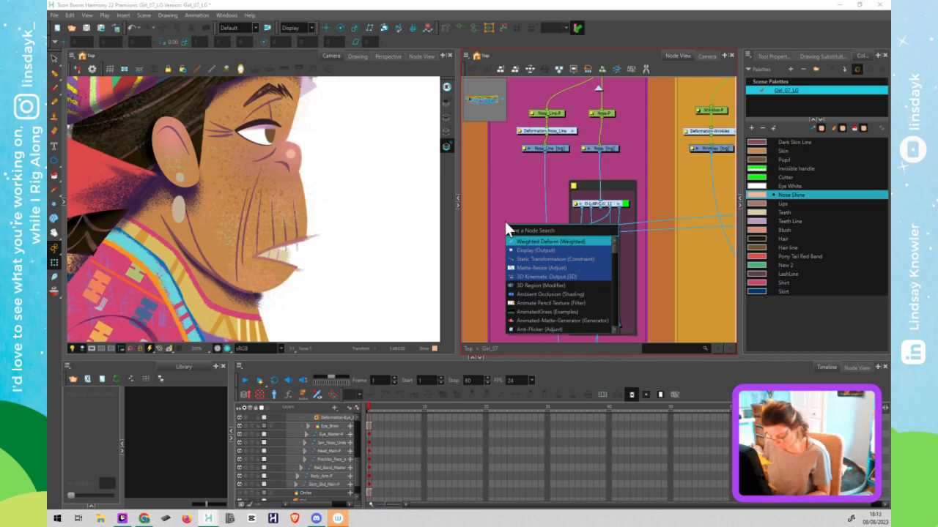
{"action": "type", "text": "blur"}
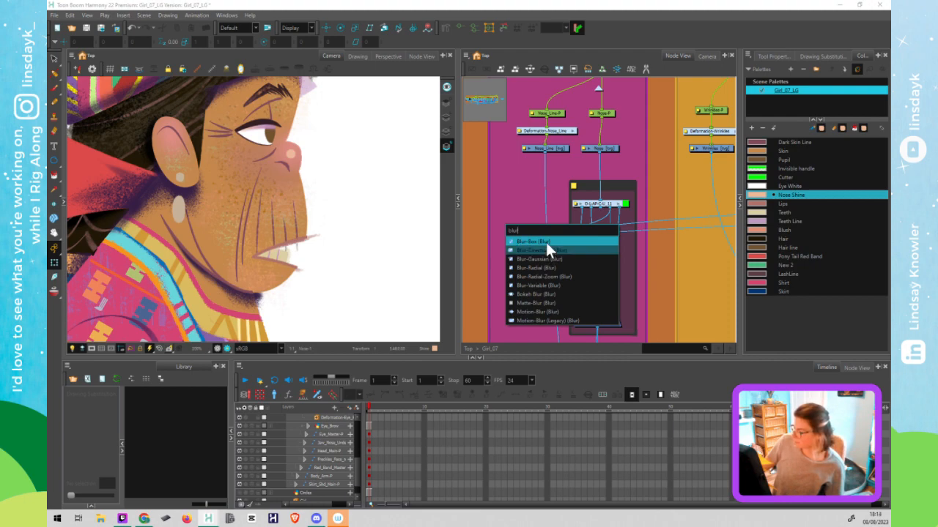
{"action": "left_click", "coordinate": [546, 241]}
{"action": "left_click", "coordinate": [533, 219]}
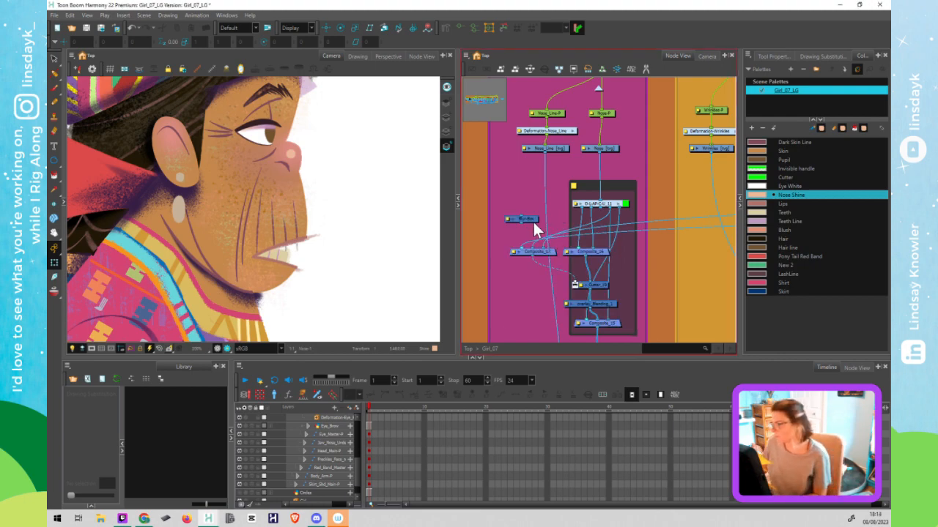
{"action": "left_click_drag", "start_coordinate": [532, 219], "coordinate": [642, 258]}
Turn on the camera's render preview and try a radius of 2 on the Blur-Box node
{"action": "double_click", "coordinate": [636, 259]}
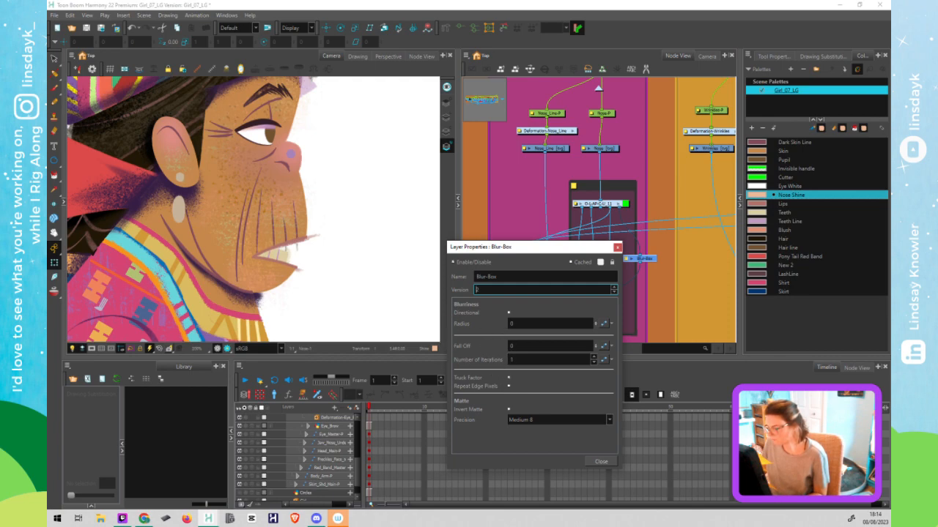
{"action": "left_click", "coordinate": [232, 347]}
{"action": "key", "text": "Return"}
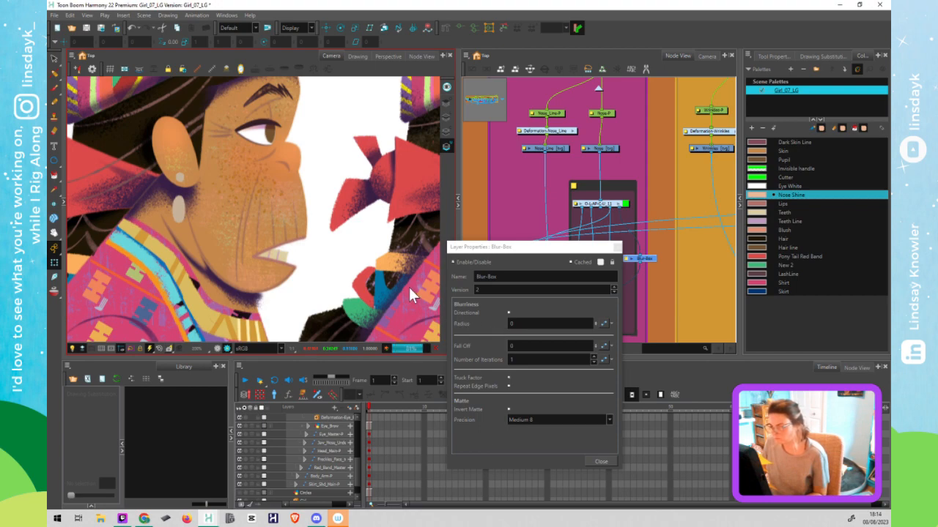
{"action": "left_click", "coordinate": [507, 324]}
{"action": "left_click", "coordinate": [543, 323]}
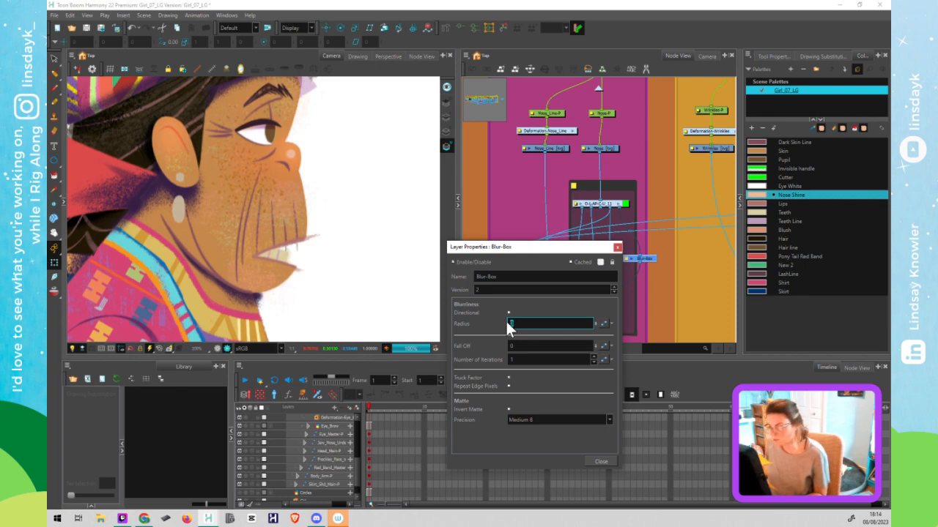
{"action": "key", "text": "Return"}
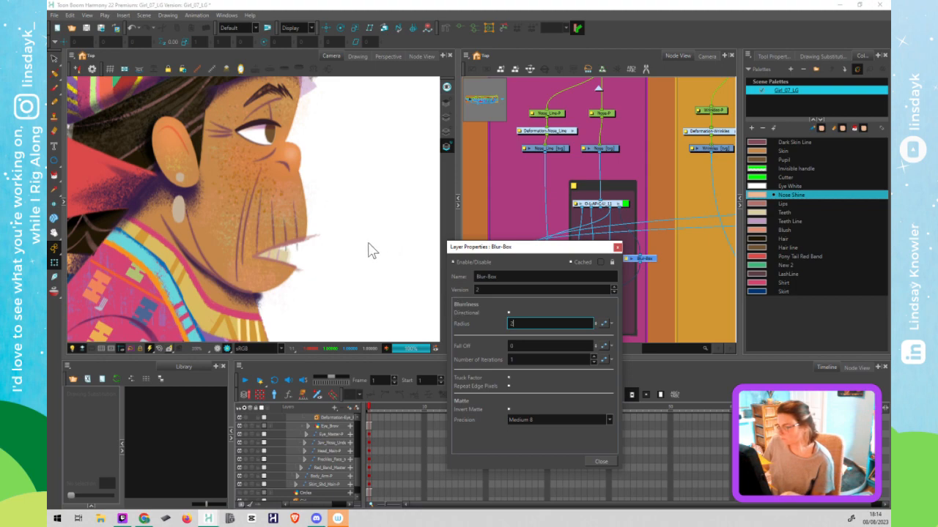
{"action": "scroll", "coordinate": [369, 249], "scroll_direction": "down", "scroll_amount": 1}
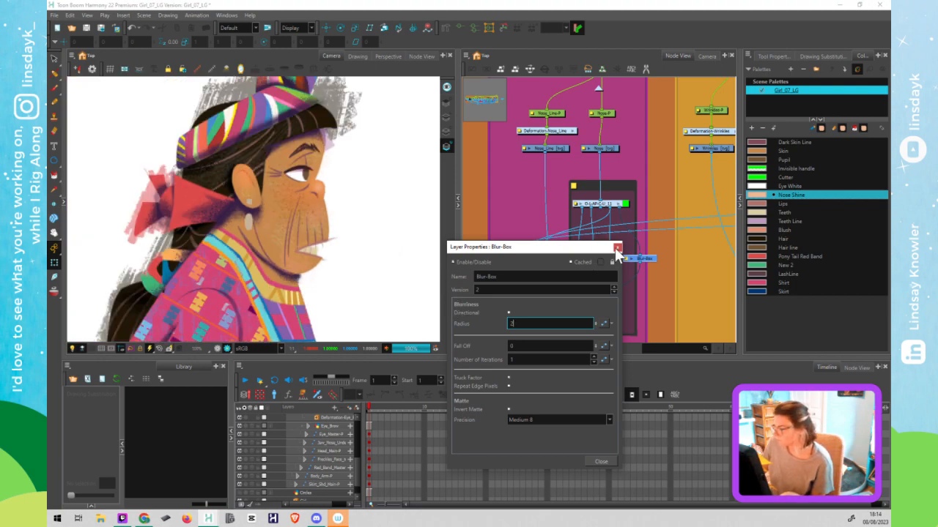
Set the Blur-Box radius to 1 and close its layer properties
{"action": "double_click", "coordinate": [508, 323]}
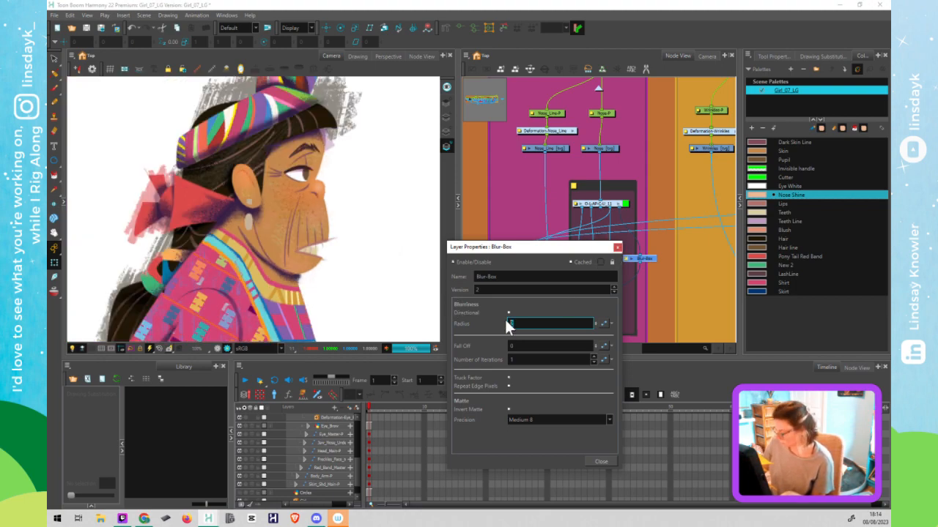
{"action": "type", "text": "1"}
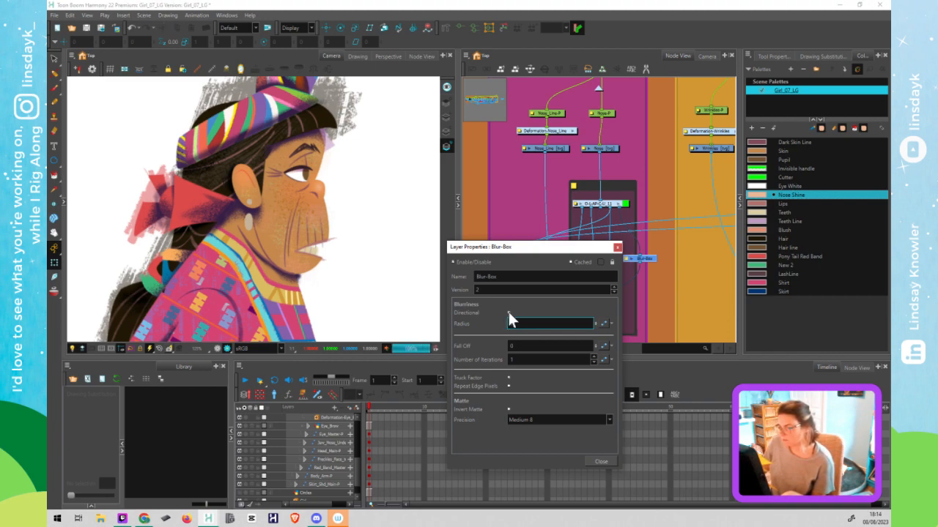
{"action": "left_click", "coordinate": [618, 248]}
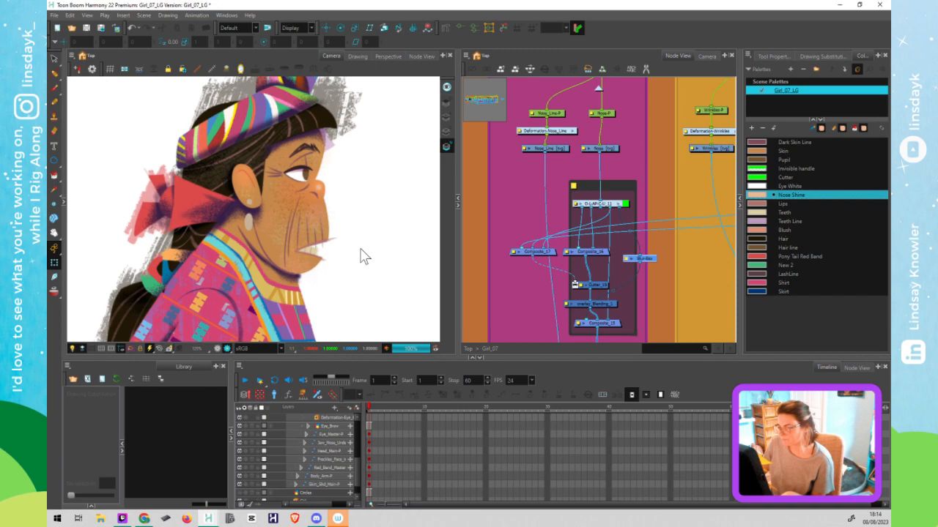
Leave the Girl_07 group and enable the disabled peg above the reference drawing to bring the reference beside the rigged character
{"action": "key", "text": "shift+e"}
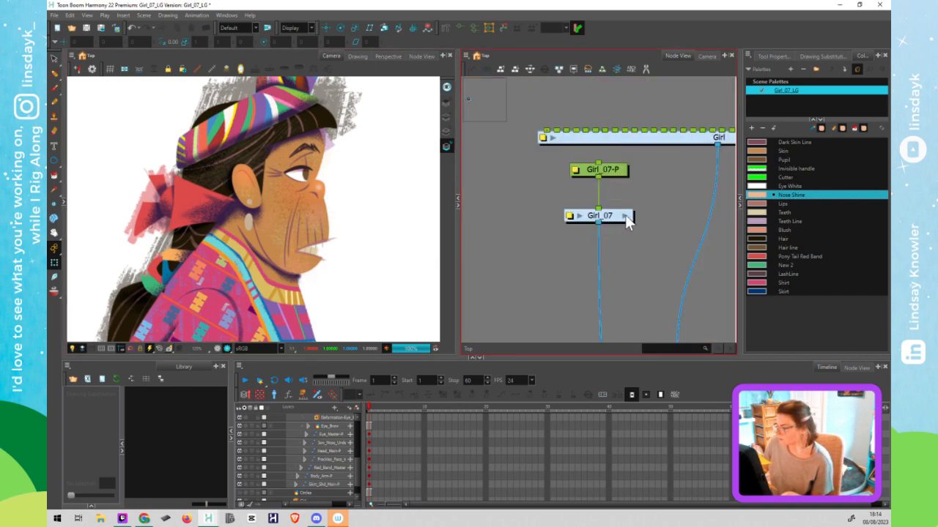
{"action": "scroll", "coordinate": [668, 222], "scroll_direction": "down", "scroll_amount": 2}
{"action": "scroll", "coordinate": [667, 221], "scroll_direction": "down", "scroll_amount": 3}
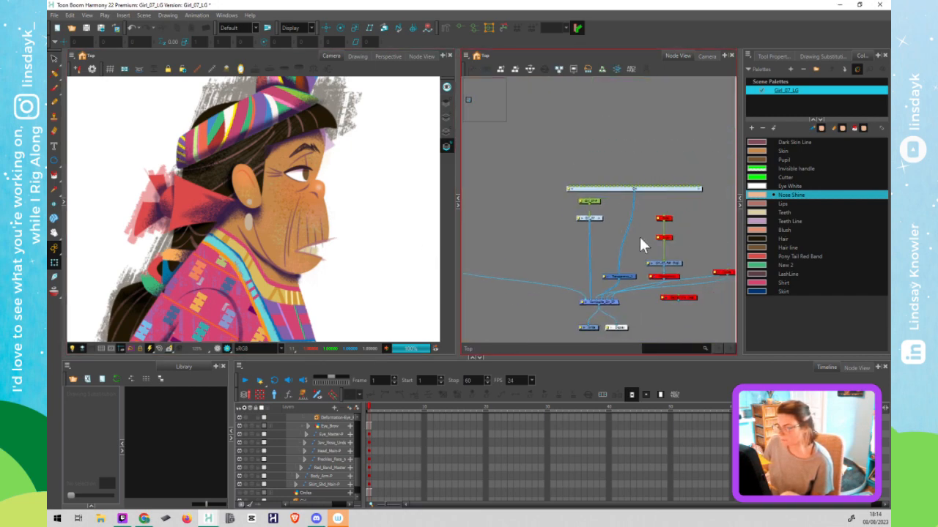
{"action": "left_click_drag", "start_coordinate": [675, 215], "coordinate": [658, 226]}
{"action": "key", "text": "a"}
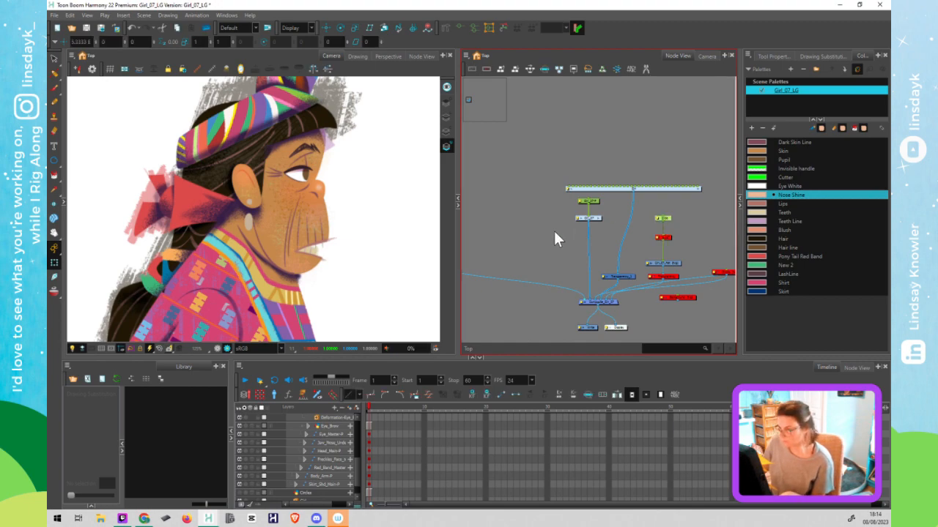
{"action": "left_click", "coordinate": [523, 227]}
{"action": "left_click", "coordinate": [353, 232]}
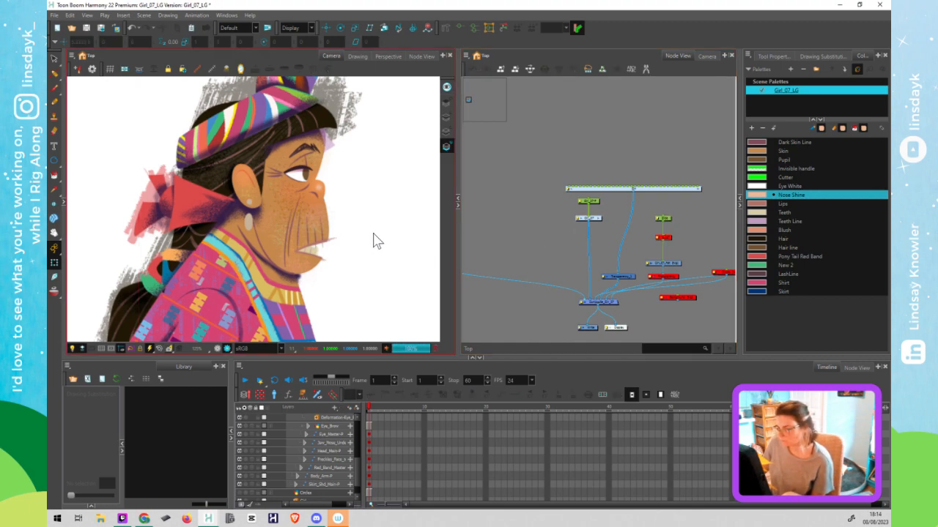
{"action": "left_click_drag", "start_coordinate": [242, 233], "coordinate": [231, 233]}
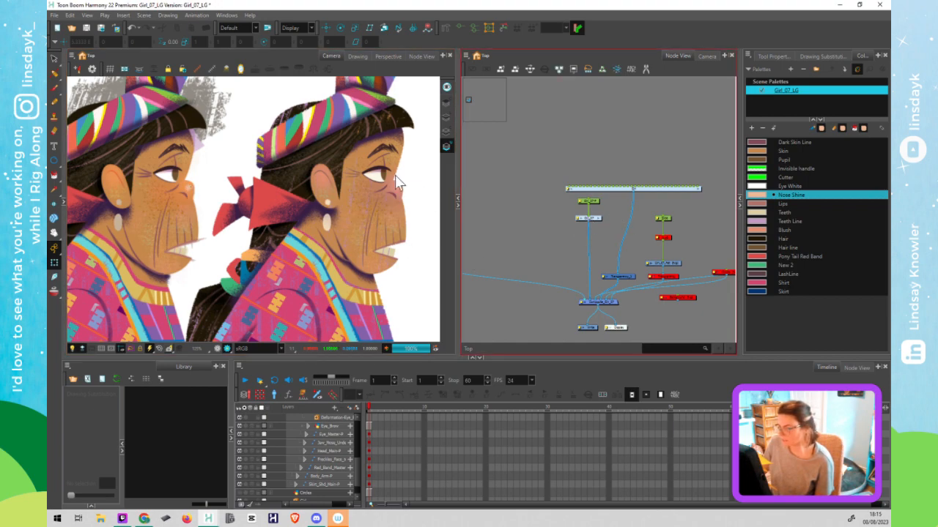
Enter the Girl_07 group, leave the render preview and select the Nose drawing's shine circle with the Select tool
{"action": "double_click", "coordinate": [598, 218]}
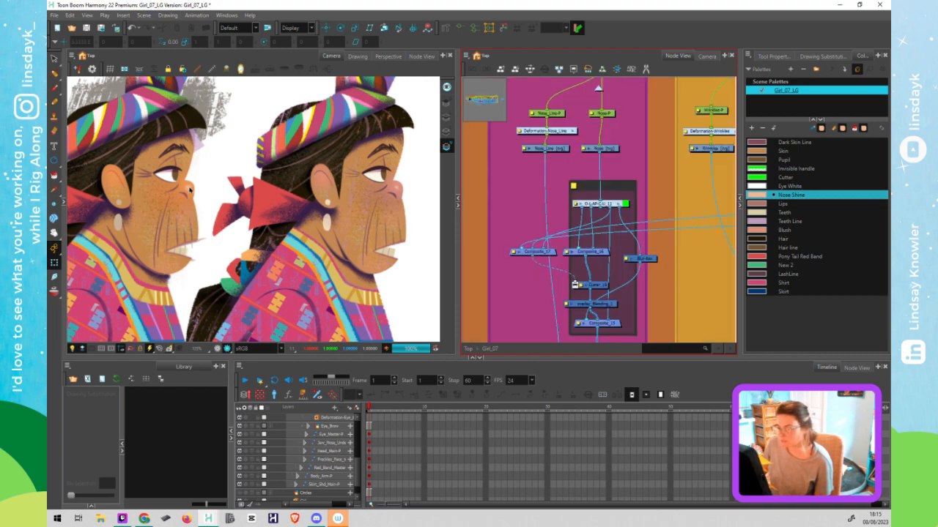
{"action": "left_click", "coordinate": [187, 189]}
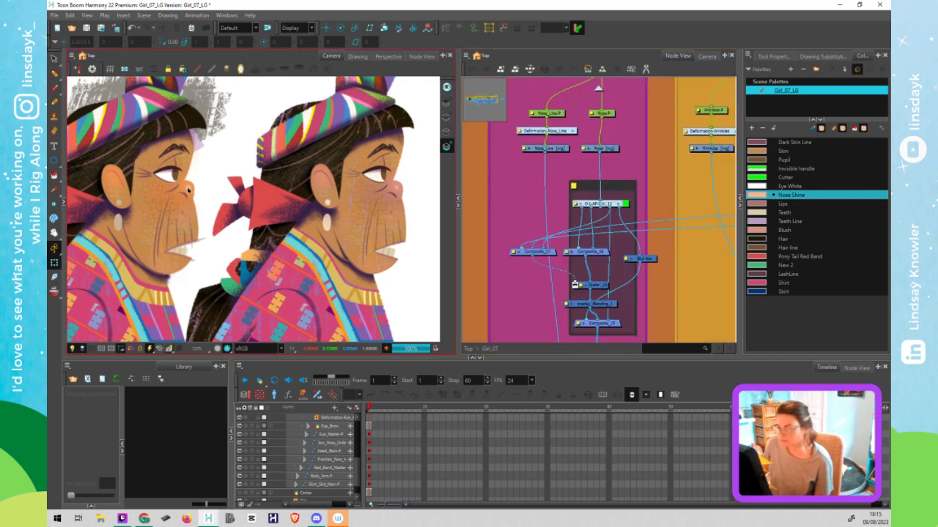
{"action": "left_click", "coordinate": [217, 348]}
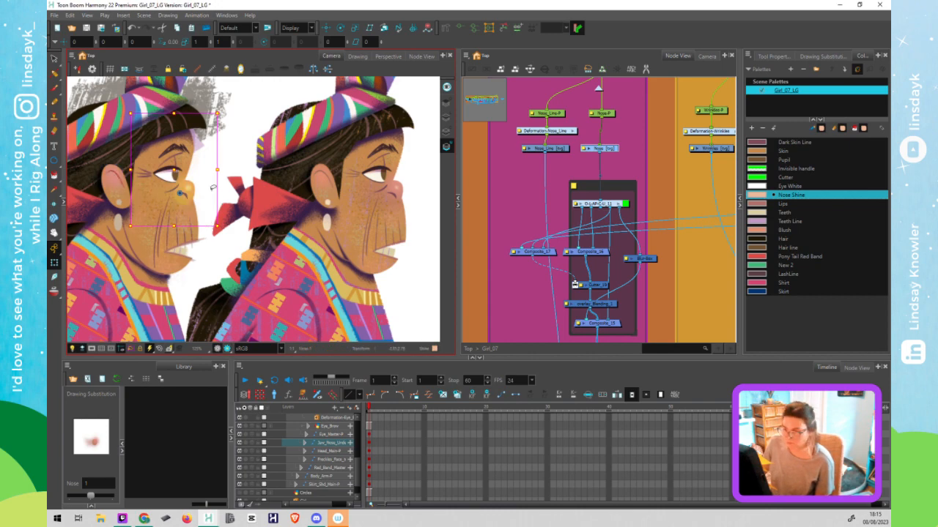
{"action": "key", "text": "alt+s"}
{"action": "scroll", "coordinate": [186, 190], "scroll_direction": "up", "scroll_amount": 6}
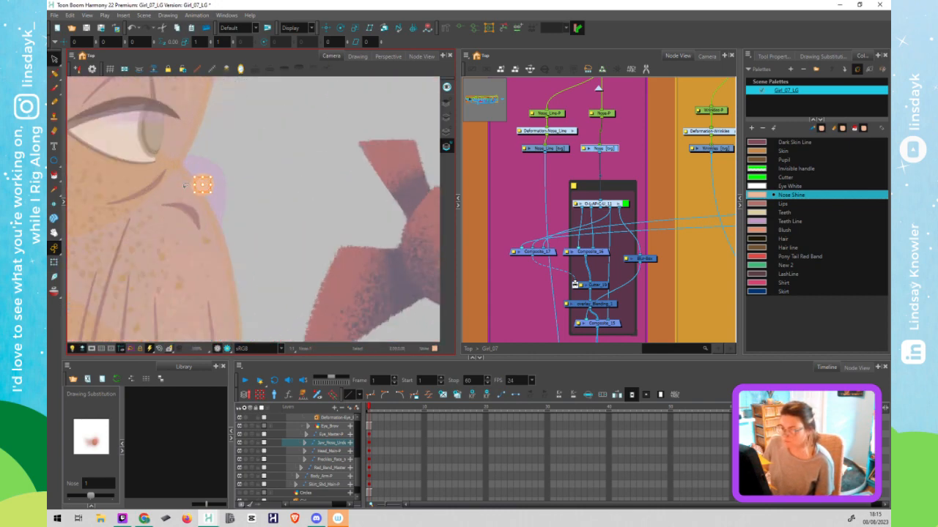
Reshape the nose shine circle into a small oval that is wider than it is tall
{"action": "mouse_move", "coordinate": [219, 193]}
{"action": "left_mouse_down"}
{"action": "mouse_move", "coordinate": [205, 181]}
{"action": "mouse_move", "coordinate": [216, 178]}
{"action": "left_mouse_up"}
{"action": "scroll", "coordinate": [196, 178], "scroll_direction": "up", "scroll_amount": 2}
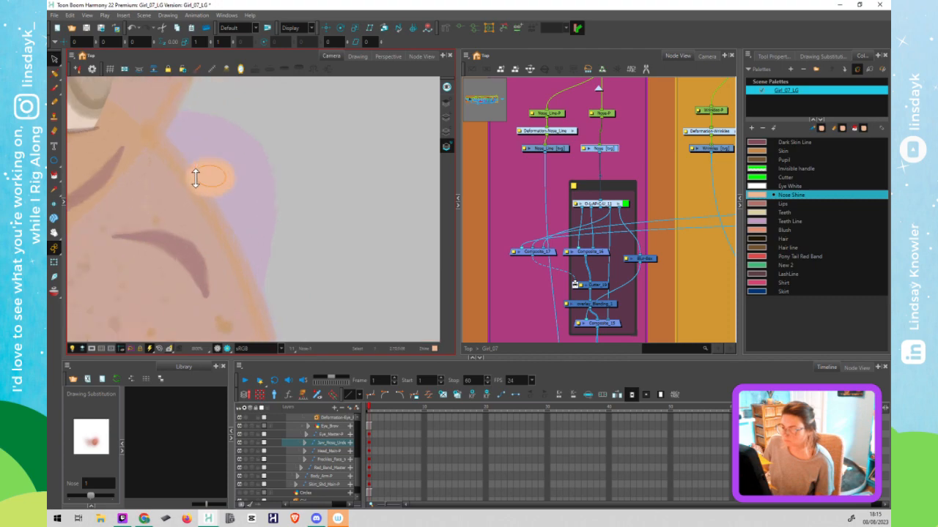
{"action": "scroll", "coordinate": [196, 178], "scroll_direction": "down", "scroll_amount": 5}
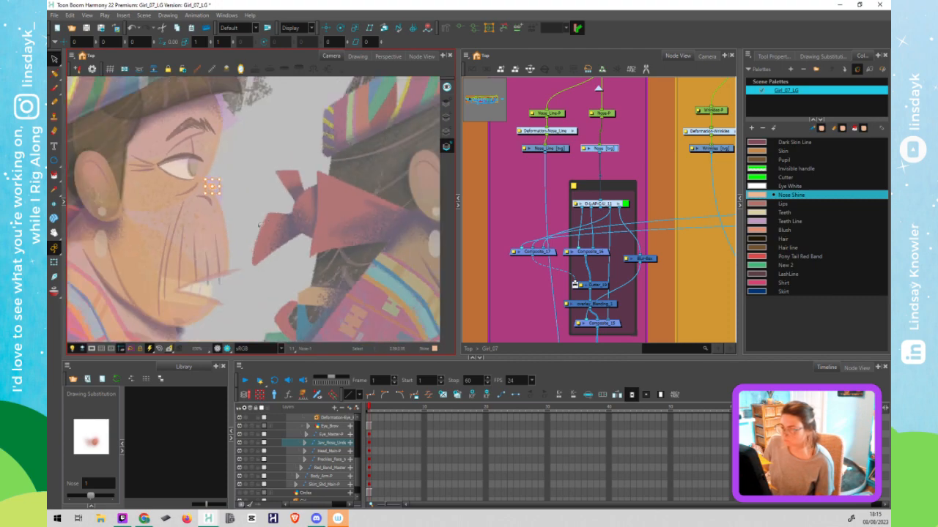
{"action": "scroll", "coordinate": [259, 225], "scroll_direction": "down", "scroll_amount": 3}
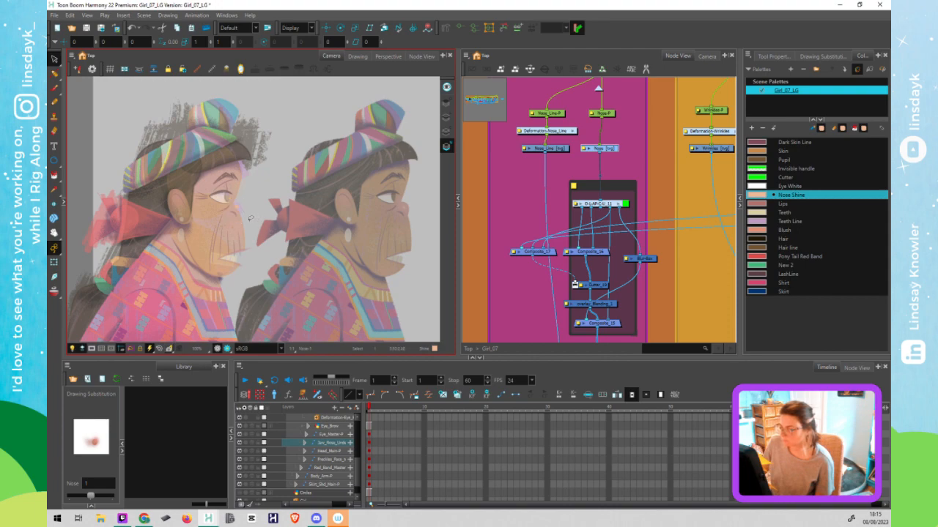
{"action": "scroll", "coordinate": [248, 218], "scroll_direction": "up", "scroll_amount": 8}
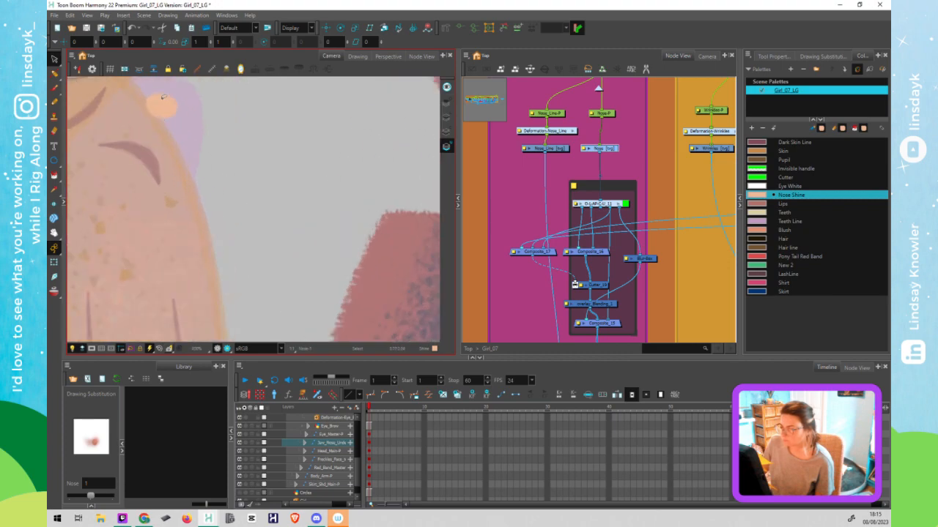
{"action": "left_click_drag", "start_coordinate": [174, 97], "coordinate": [171, 101]}
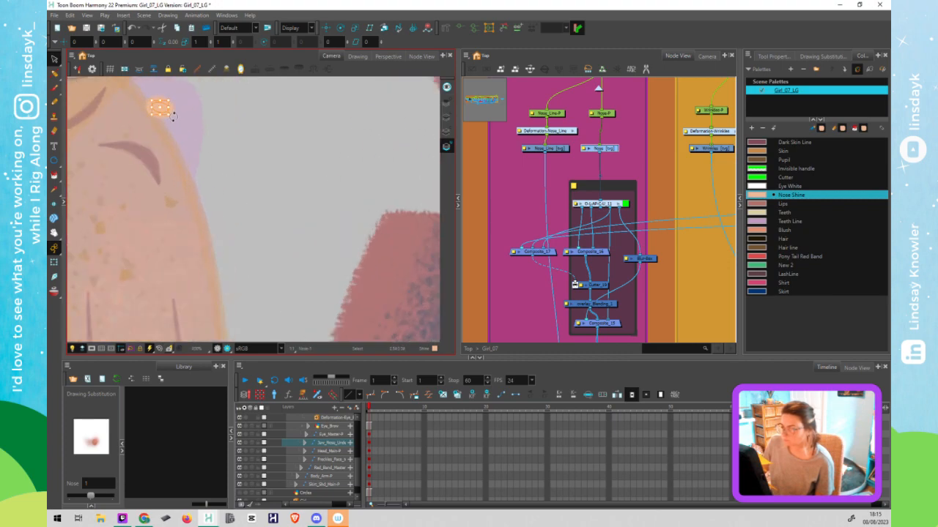
{"action": "left_click_drag", "start_coordinate": [170, 119], "coordinate": [170, 117]}
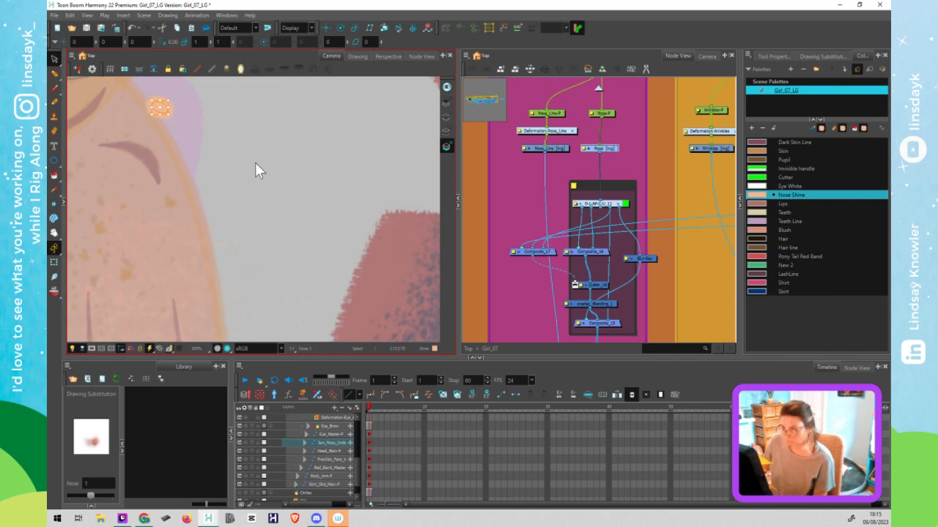
Compare the rigged character's nose shine with the reference character in the render preview, from near and far
{"action": "key", "text": "shift+t"}
{"action": "scroll", "coordinate": [263, 188], "scroll_direction": "down", "scroll_amount": 4}
{"action": "scroll", "coordinate": [266, 200], "scroll_direction": "down", "scroll_amount": 1}
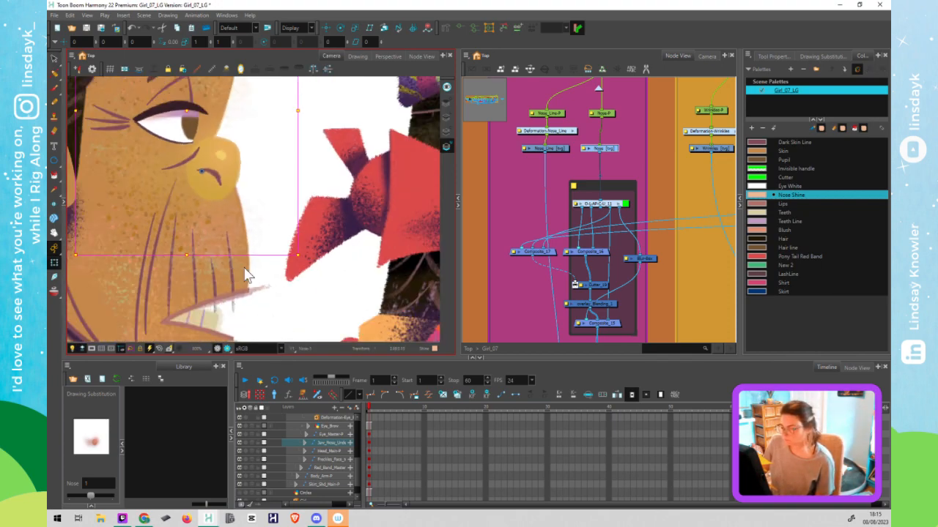
{"action": "scroll", "coordinate": [273, 281], "scroll_direction": "down", "scroll_amount": 6}
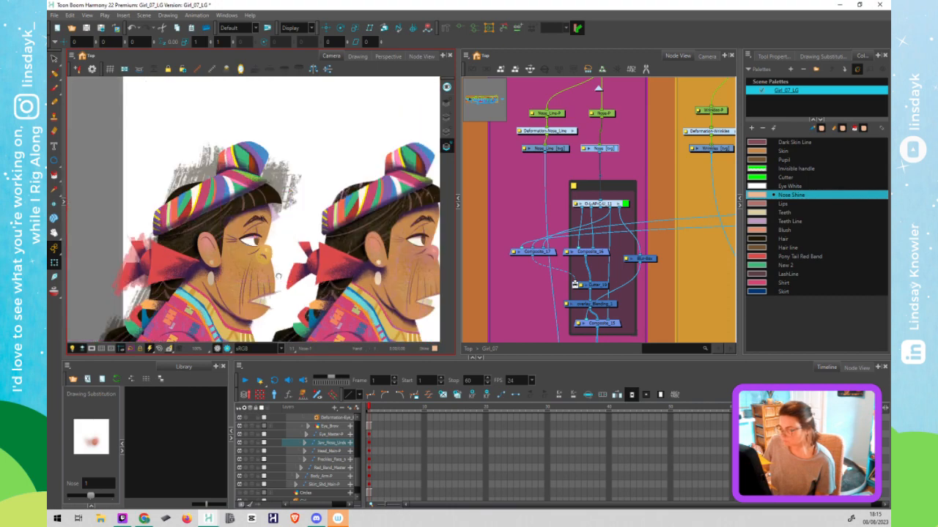
{"action": "left_click", "coordinate": [228, 349]}
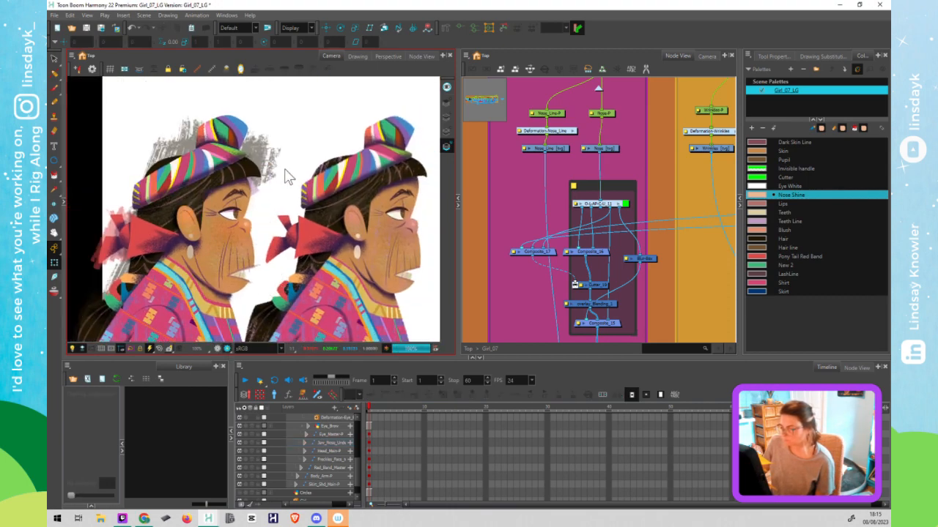
{"action": "scroll", "coordinate": [286, 176], "scroll_direction": "down", "scroll_amount": 4}
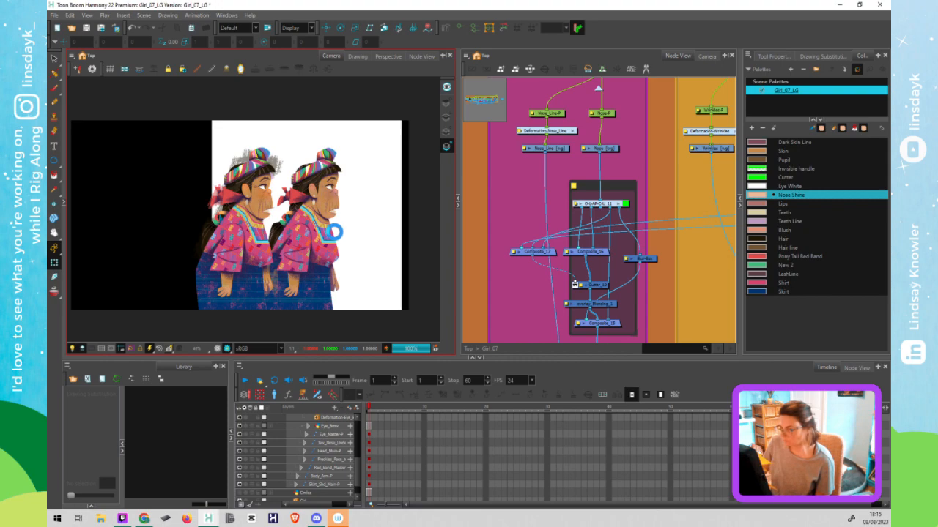
{"action": "scroll", "coordinate": [277, 205], "scroll_direction": "up", "scroll_amount": 1}
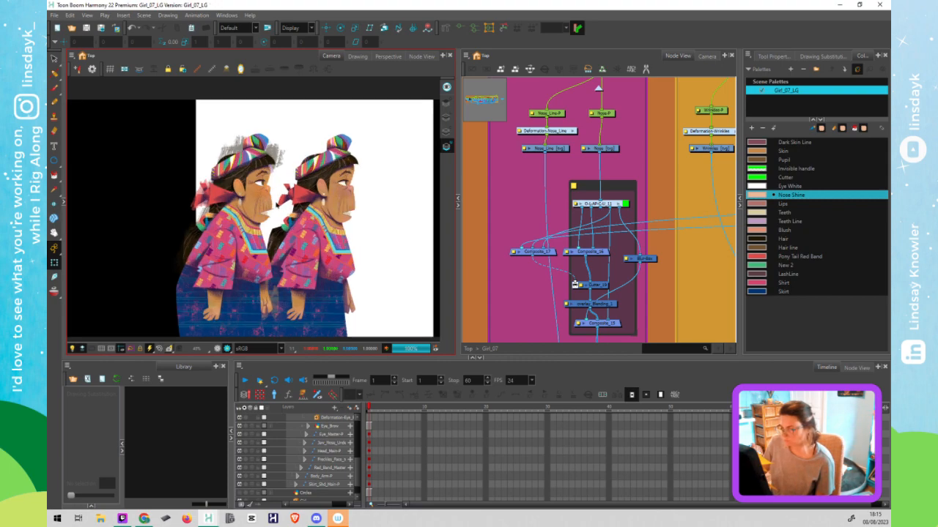
{"action": "scroll", "coordinate": [276, 205], "scroll_direction": "up", "scroll_amount": 3}
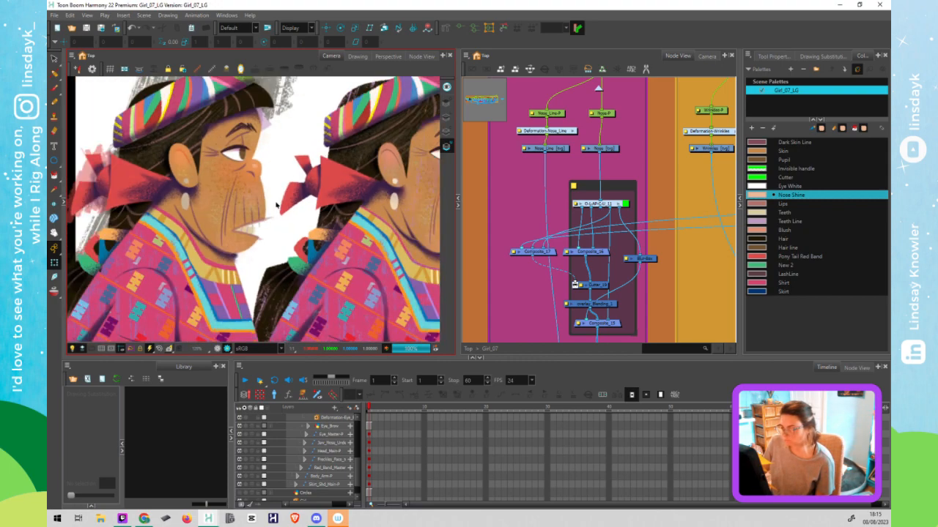
{"action": "scroll", "coordinate": [276, 205], "scroll_direction": "down", "scroll_amount": 2}
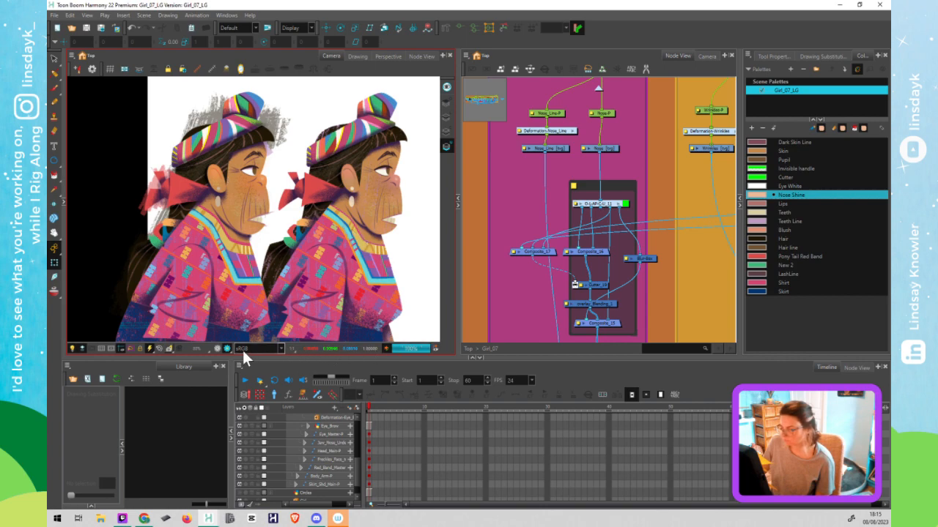
{"action": "left_click", "coordinate": [218, 349]}
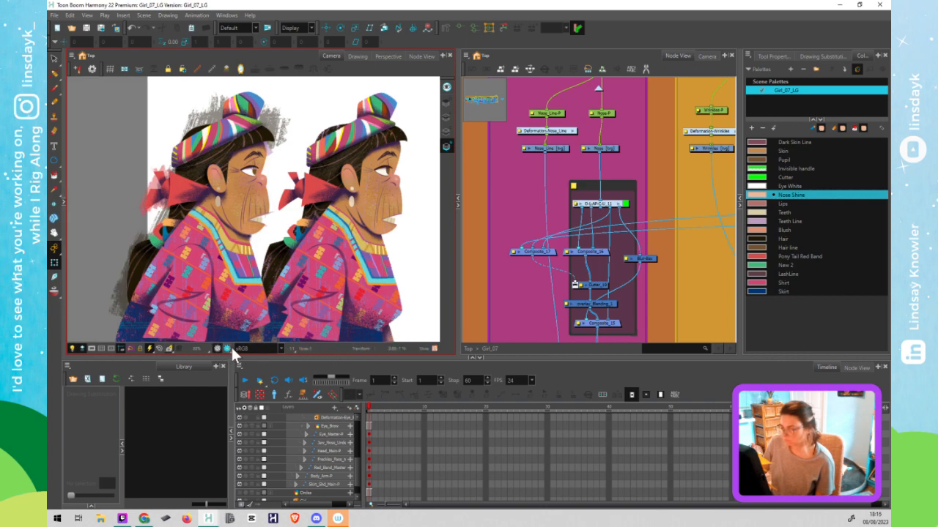
{"action": "left_click", "coordinate": [227, 348]}
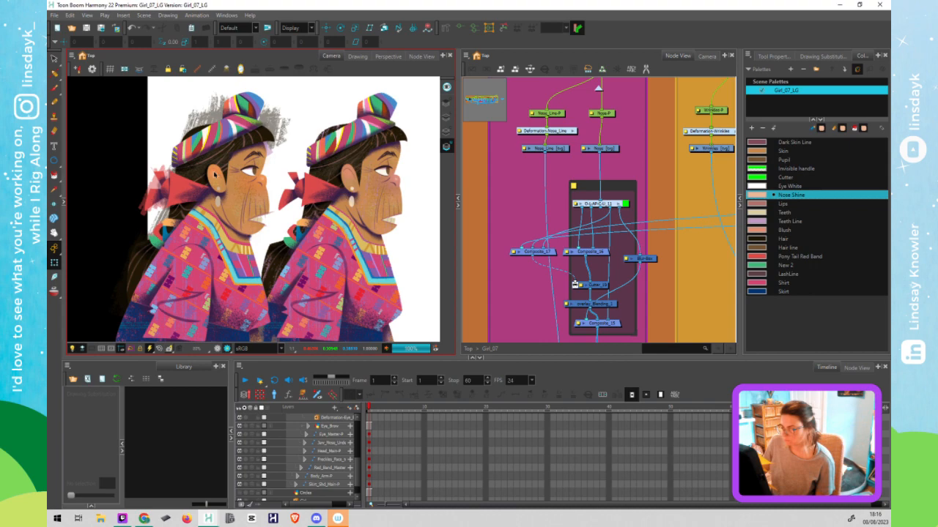
Leave the render preview, select the Ear drawing and locate its composite group in the node network
{"action": "scroll", "coordinate": [234, 158], "scroll_direction": "up", "scroll_amount": 3}
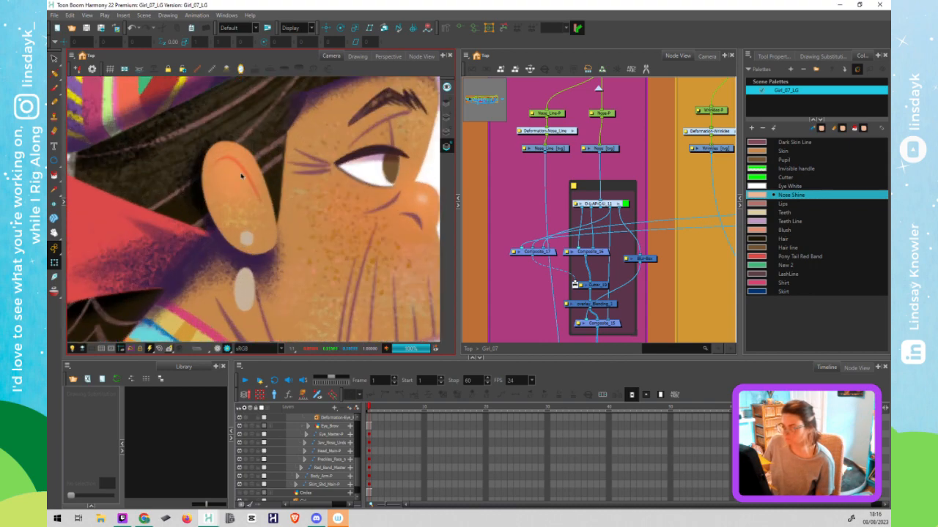
{"action": "left_click", "coordinate": [217, 349]}
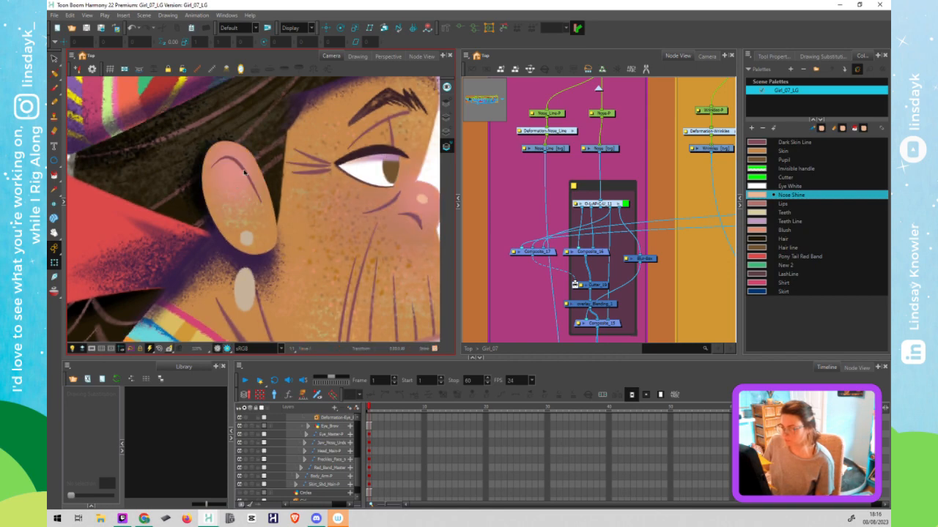
{"action": "left_click", "coordinate": [276, 201]}
{"action": "middle_click", "coordinate": [653, 201]}
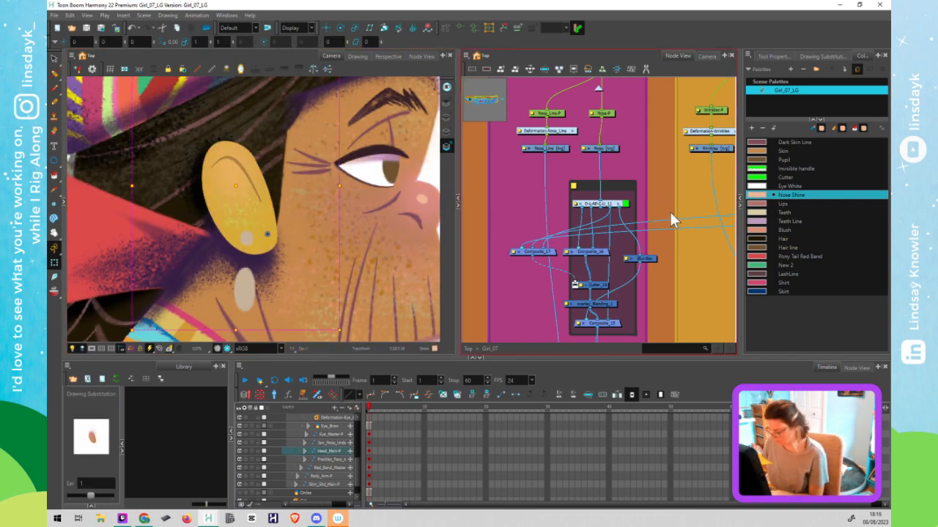
{"action": "key", "text": "o"}
{"action": "left_click_drag", "start_coordinate": [644, 283], "coordinate": [654, 185]}
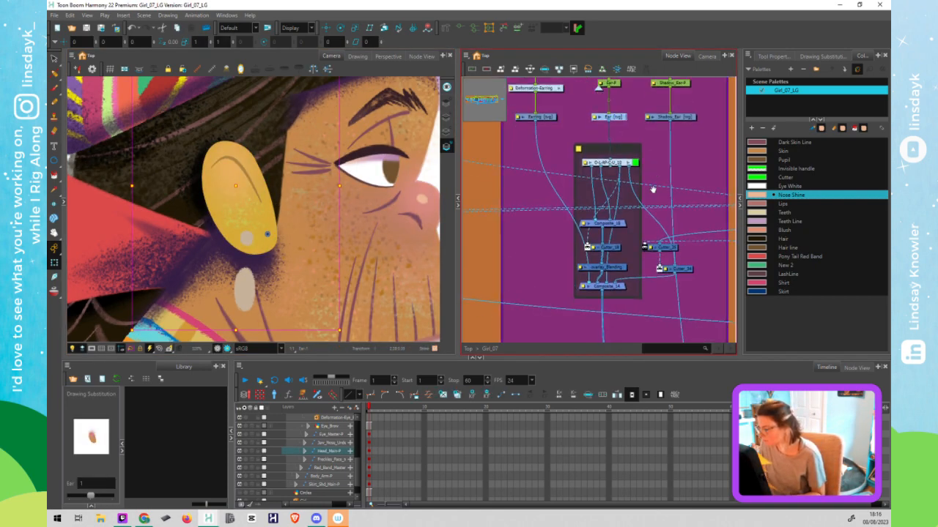
Inspect the Ear drawing's Overlay Art and the connections around its overlay blending node, undoing the node's small move
{"action": "left_click_drag", "start_coordinate": [618, 268], "coordinate": [613, 268]}
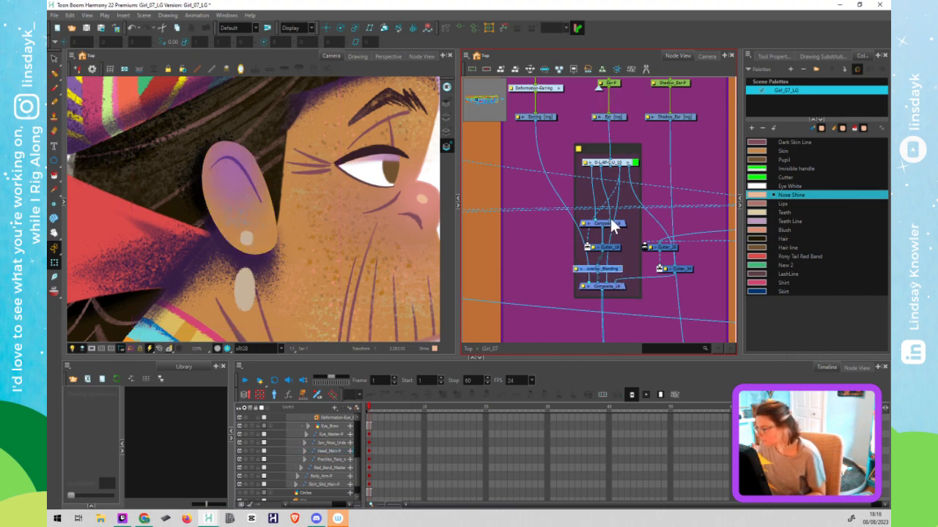
{"action": "left_click", "coordinate": [226, 185]}
{"action": "key", "text": "alt+s"}
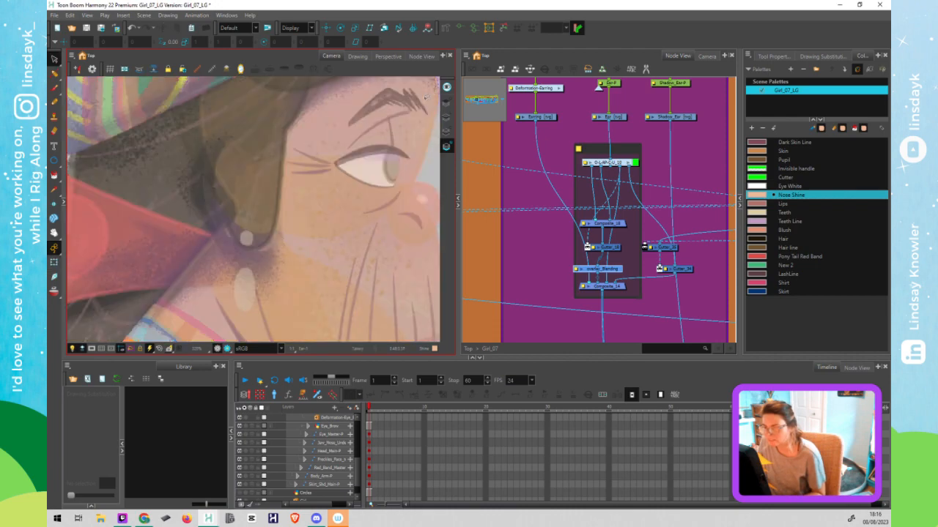
{"action": "left_click", "coordinate": [446, 102]}
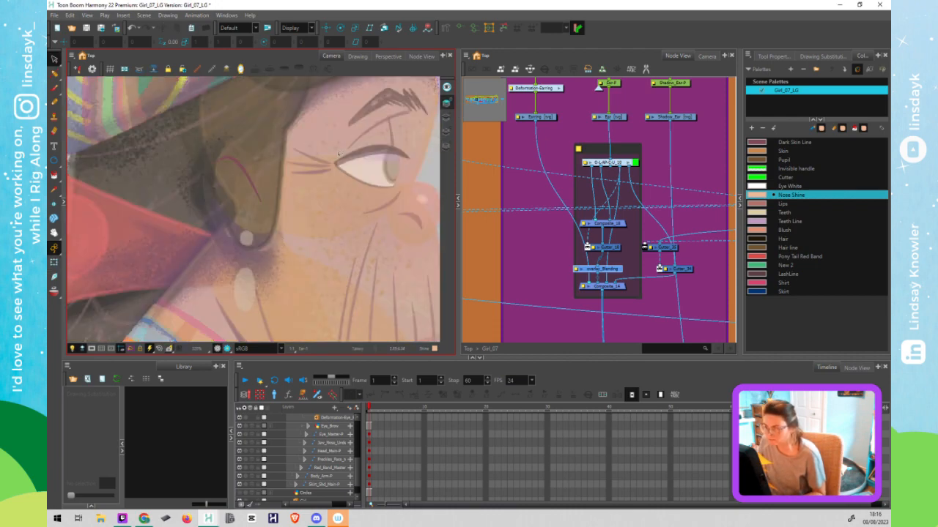
{"action": "left_click", "coordinate": [597, 218]}
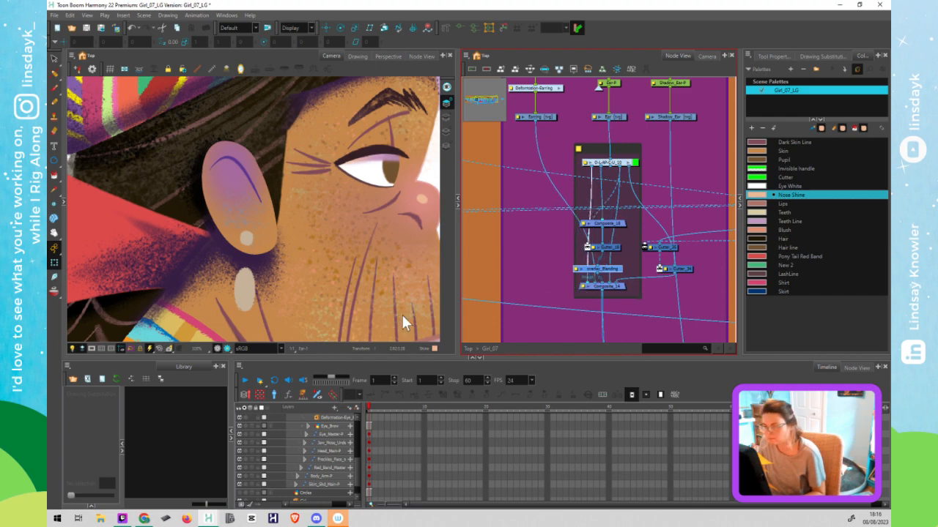
{"action": "left_click", "coordinate": [324, 280]}
{"action": "key", "text": "ctrl+z"}
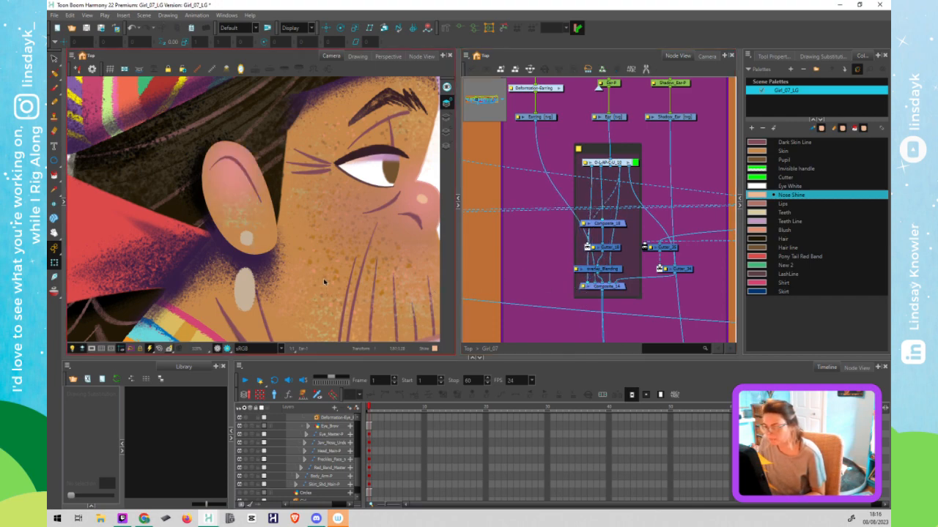
Compare the whole rigged character and its hair texture with the reference character in the render preview
{"action": "key", "text": "1"}
{"action": "key", "text": "1"}
{"action": "left_click_drag", "start_coordinate": [378, 279], "coordinate": [348, 248]}
{"action": "key", "text": "1"}
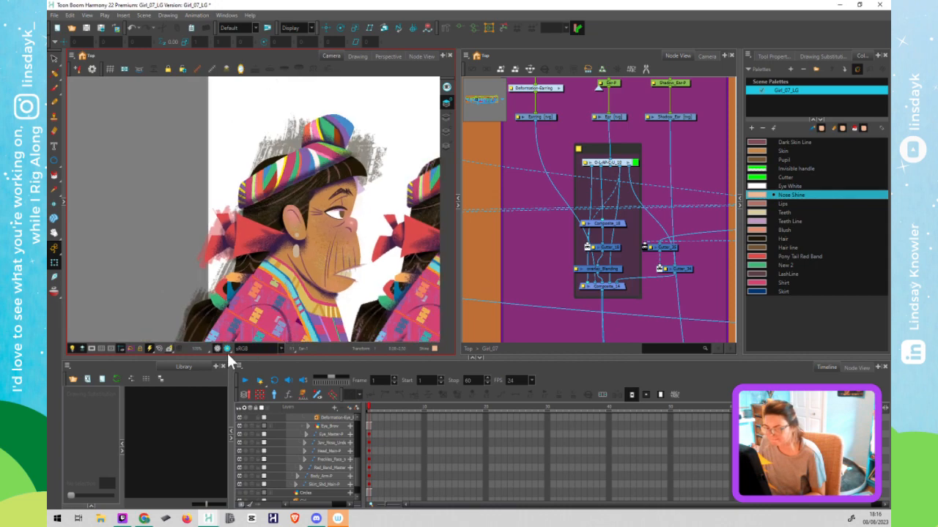
{"action": "left_click", "coordinate": [228, 347]}
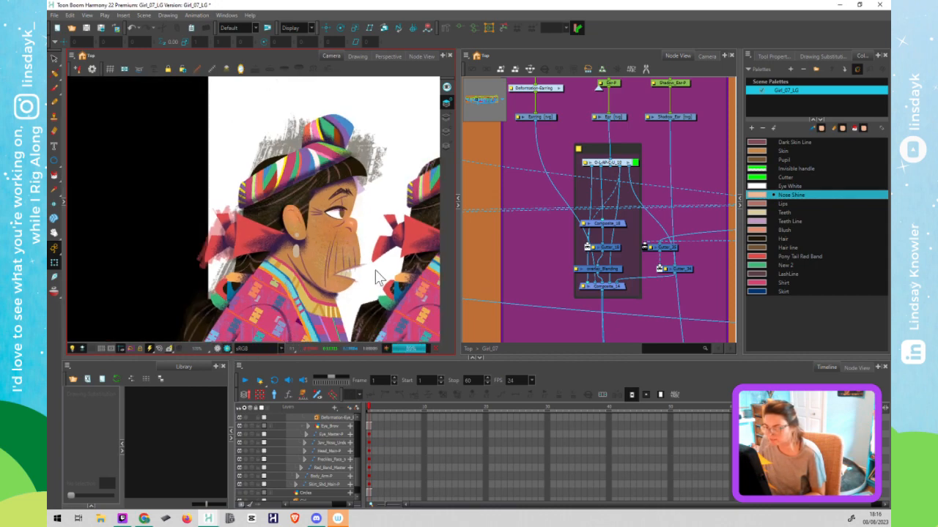
{"action": "key", "text": "1"}
{"action": "key", "text": "1"}
{"action": "key", "text": "1"}
{"action": "key", "text": "1"}
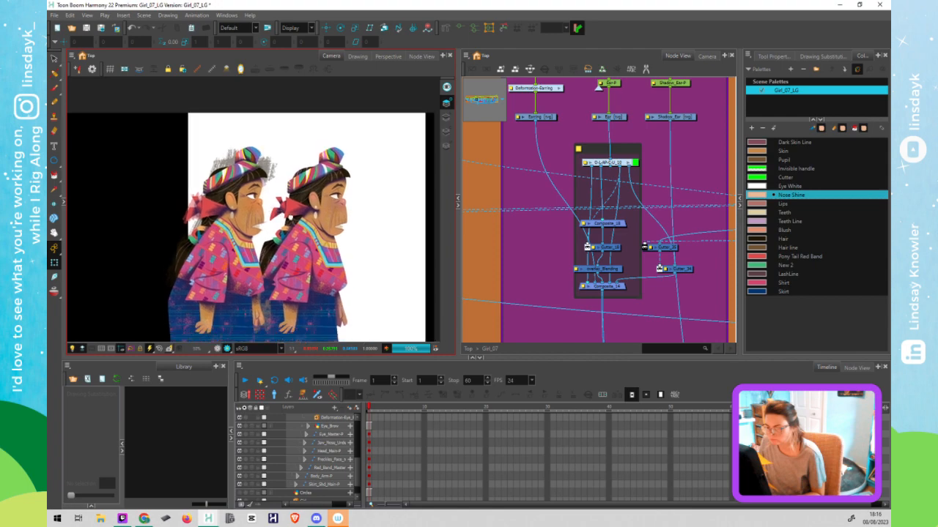
{"action": "left_click_drag", "start_coordinate": [292, 239], "coordinate": [291, 209]}
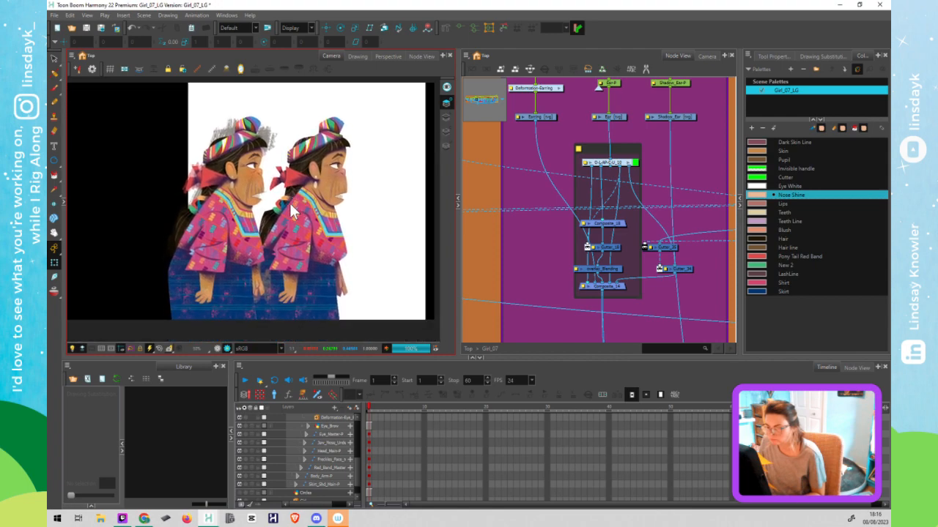
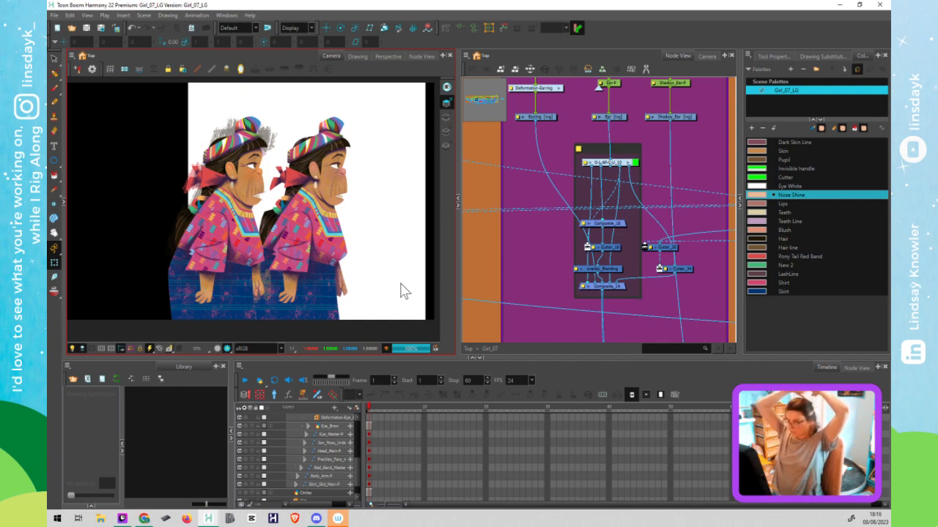
{"action": "left_click", "coordinate": [588, 173]}
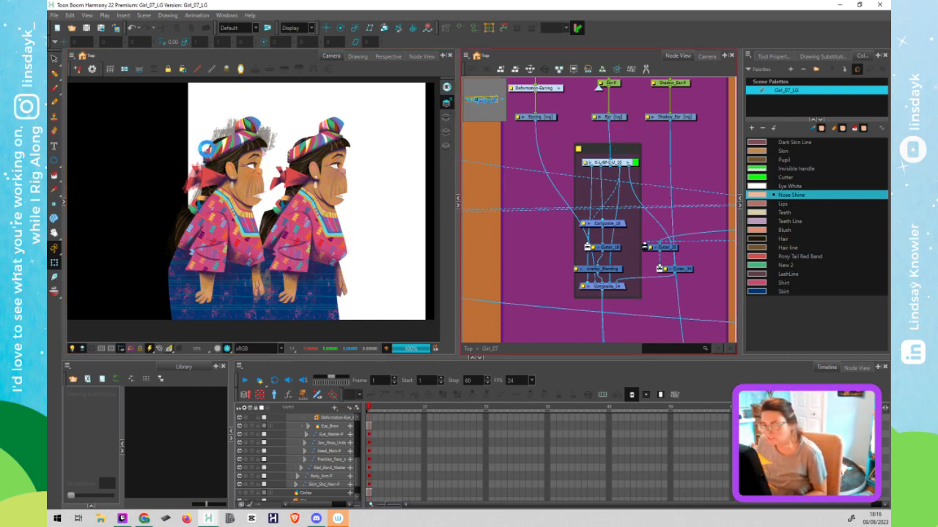
{"action": "left_click", "coordinate": [213, 135]}
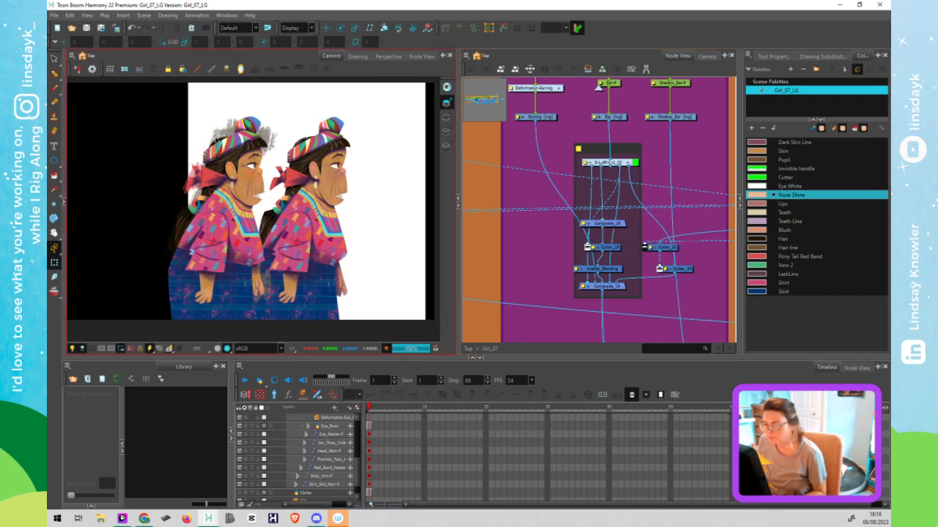
{"action": "left_click", "coordinate": [220, 132]}
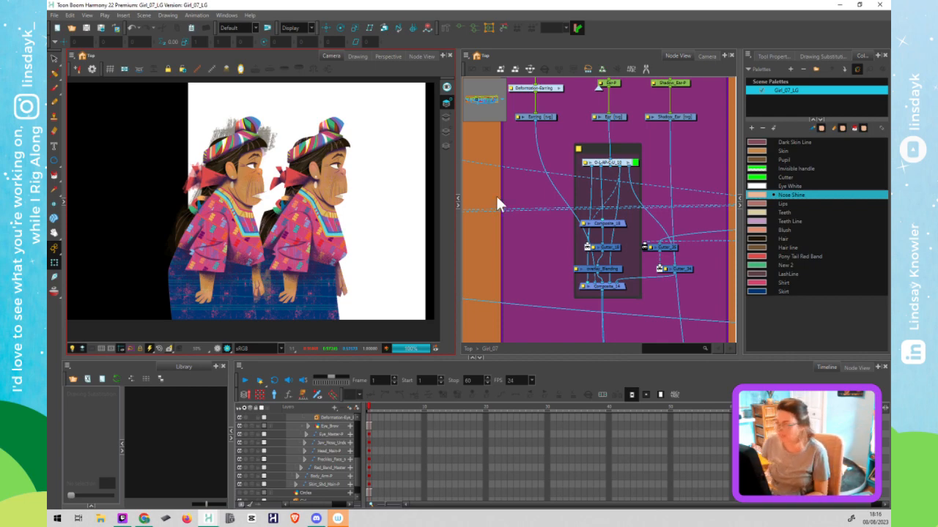
Leave the Girl_07 group and the render preview, and disable the Girl_07 group node to expose the original artwork
{"action": "left_click", "coordinate": [586, 89]}
{"action": "key", "text": "ctrl+shift+Return"}
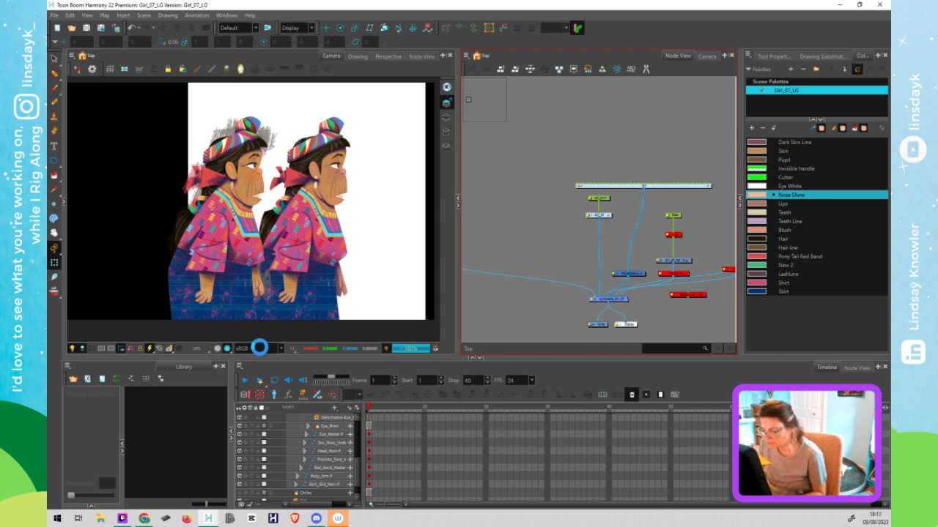
{"action": "left_click", "coordinate": [217, 349]}
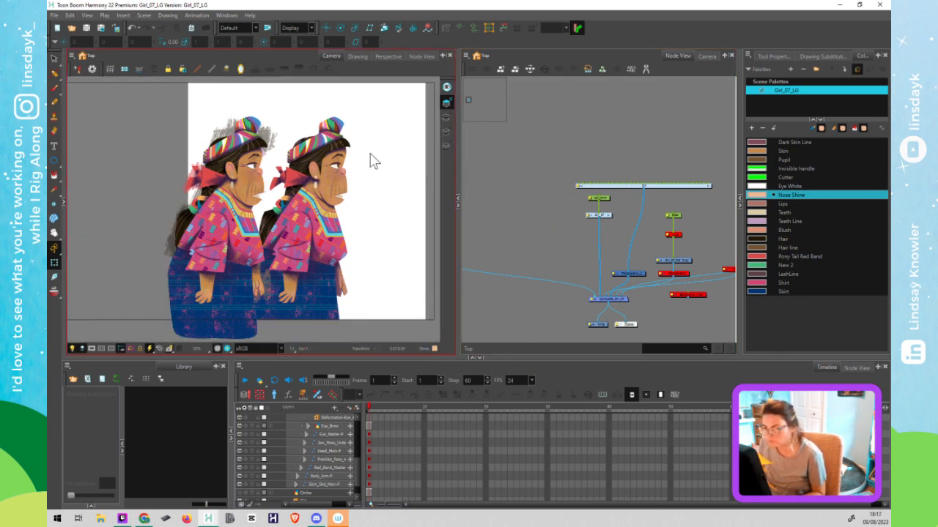
{"action": "left_click", "coordinate": [598, 216]}
{"action": "key", "text": "d"}
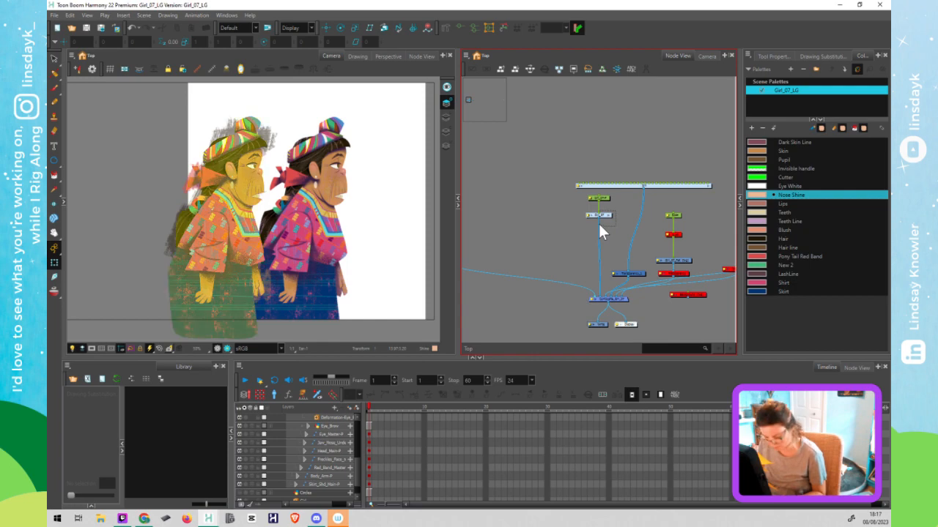
Find the Pelo drawing in the Girl group and copy the entire hair texture from its Line Art layer
{"action": "left_click", "coordinate": [217, 134]}
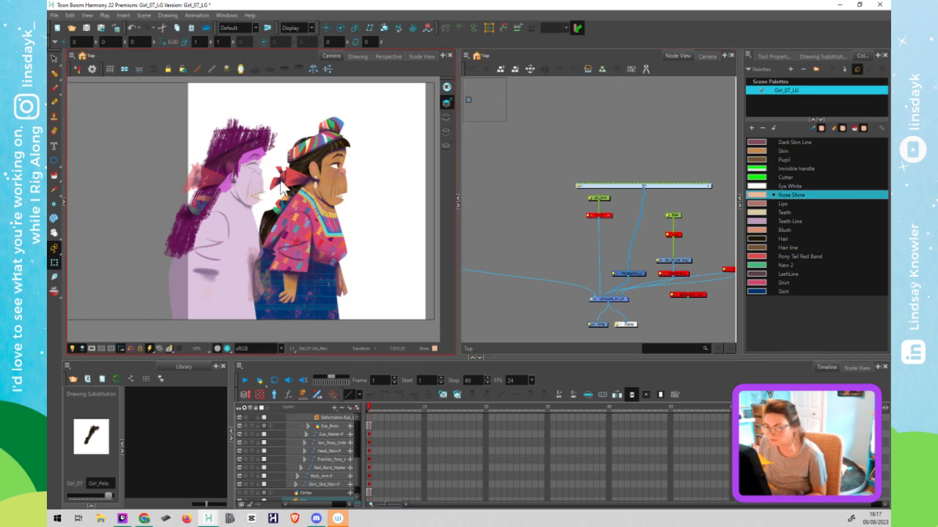
{"action": "double_click", "coordinate": [601, 213]}
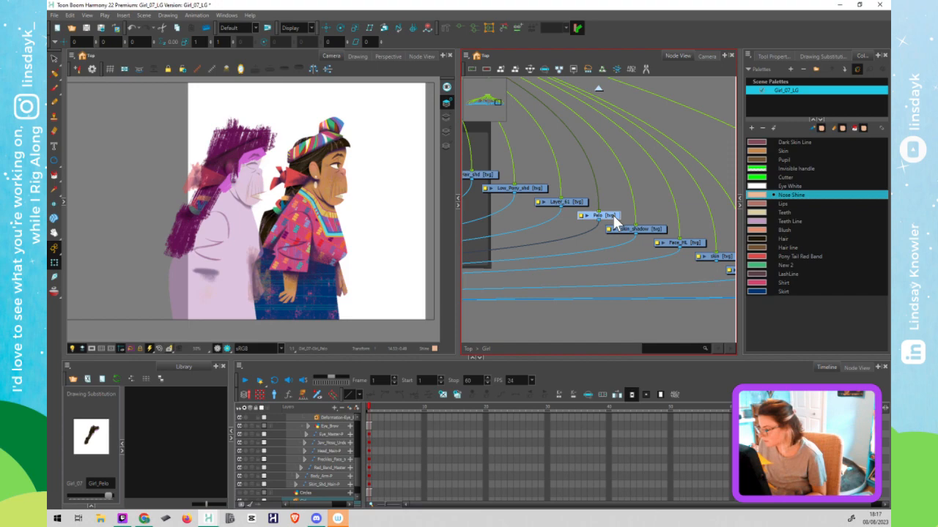
{"action": "key", "text": "alt+s"}
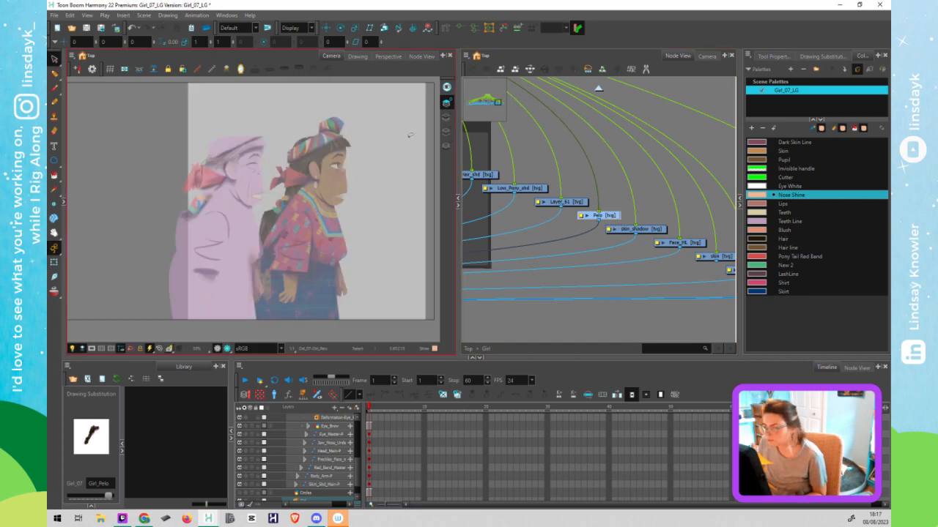
{"action": "left_click", "coordinate": [449, 117]}
{"action": "key", "text": "ctrl+a"}
{"action": "mouse_move", "coordinate": [244, 138]}
{"action": "left_mouse_down"}
{"action": "mouse_move", "coordinate": [199, 128]}
{"action": "mouse_move", "coordinate": [241, 136]}
{"action": "left_mouse_up"}
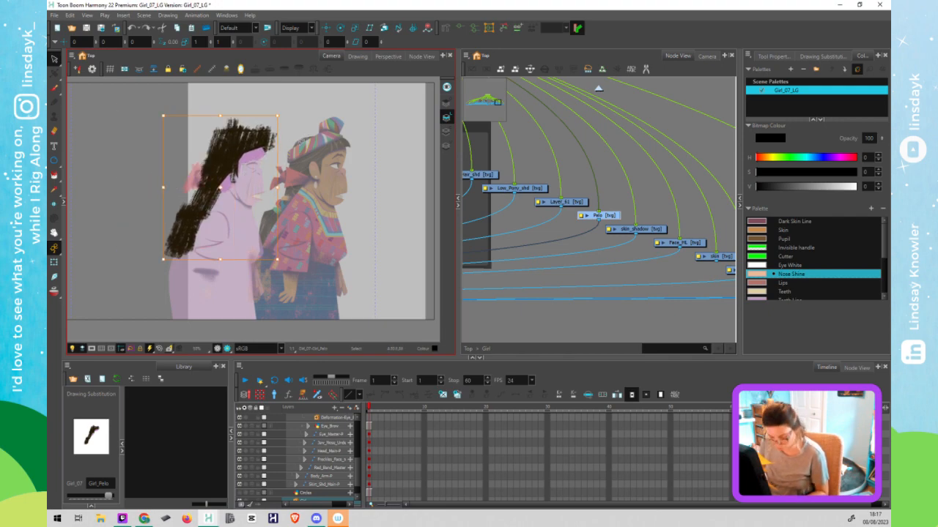
{"action": "left_click", "coordinate": [304, 150]}
Leave the Girl group and re-enable the Girl_07 group node
{"action": "left_click", "coordinate": [529, 176]}
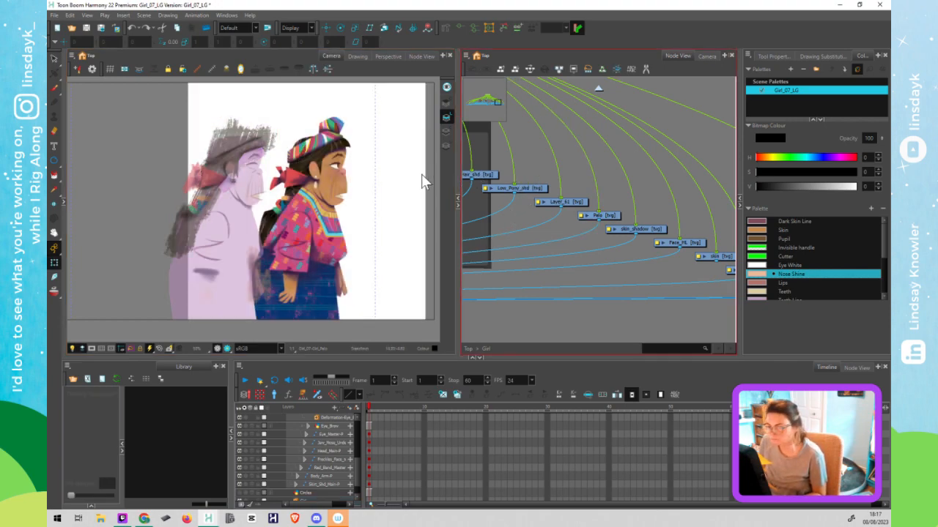
{"action": "left_click", "coordinate": [599, 88]}
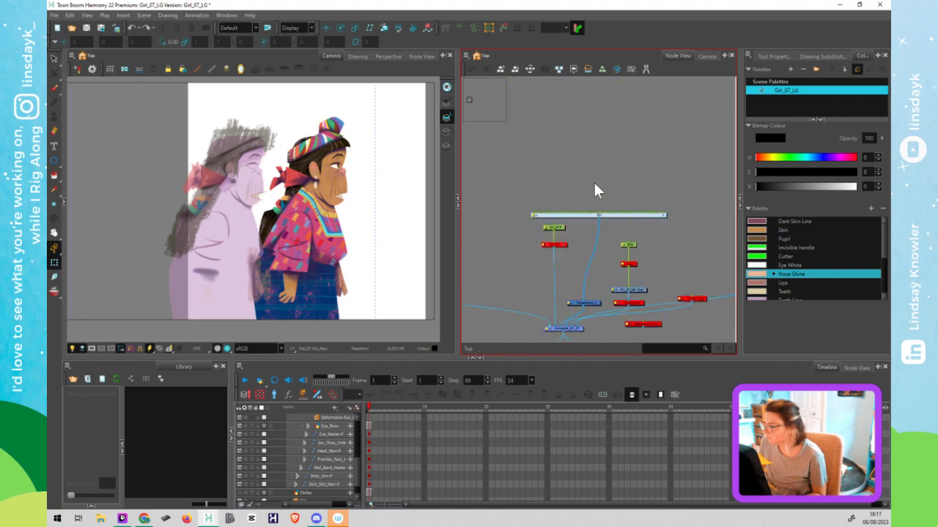
{"action": "left_click", "coordinate": [555, 246]}
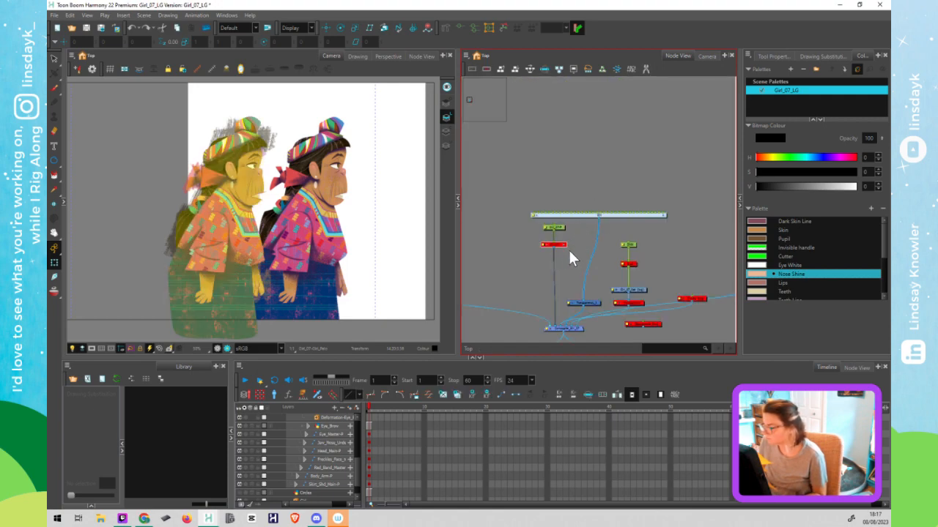
{"action": "left_click", "coordinate": [245, 178]}
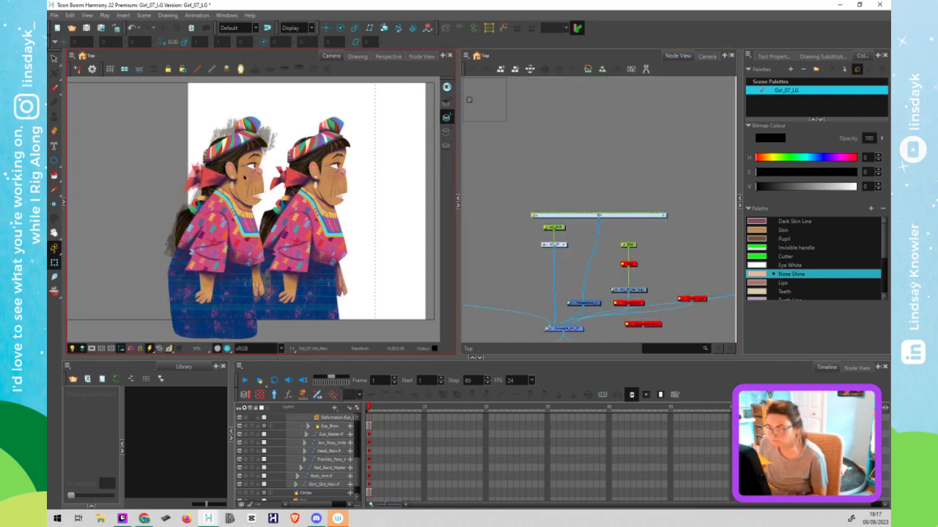
Locate the Braid drawing inside Girl_07 and paste the copied Pelo hair texture into its Line Art layer
{"action": "left_click", "coordinate": [219, 141]}
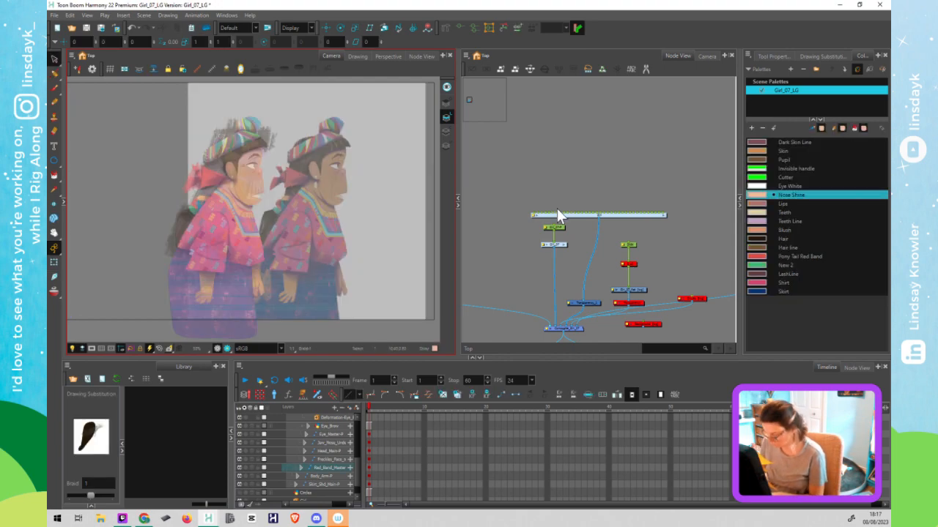
{"action": "key", "text": "o"}
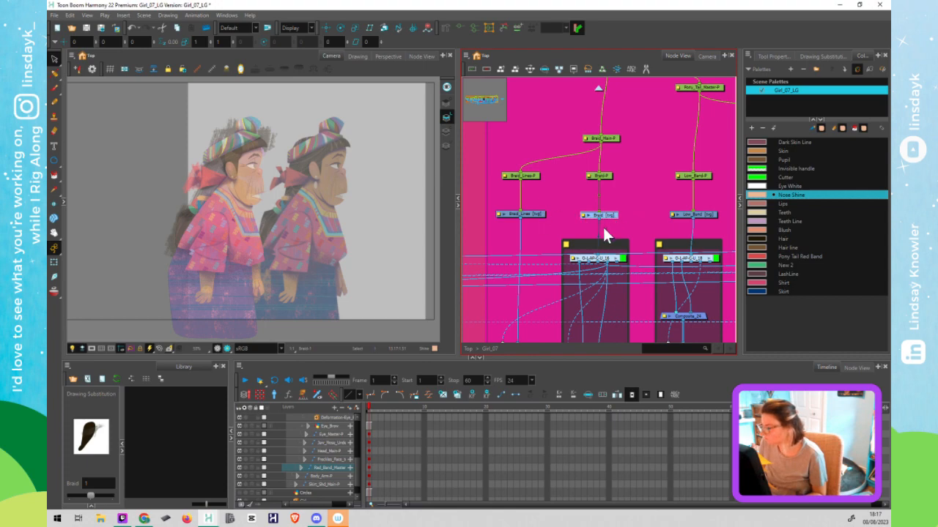
{"action": "scroll", "coordinate": [609, 195], "scroll_direction": "down", "scroll_amount": 3}
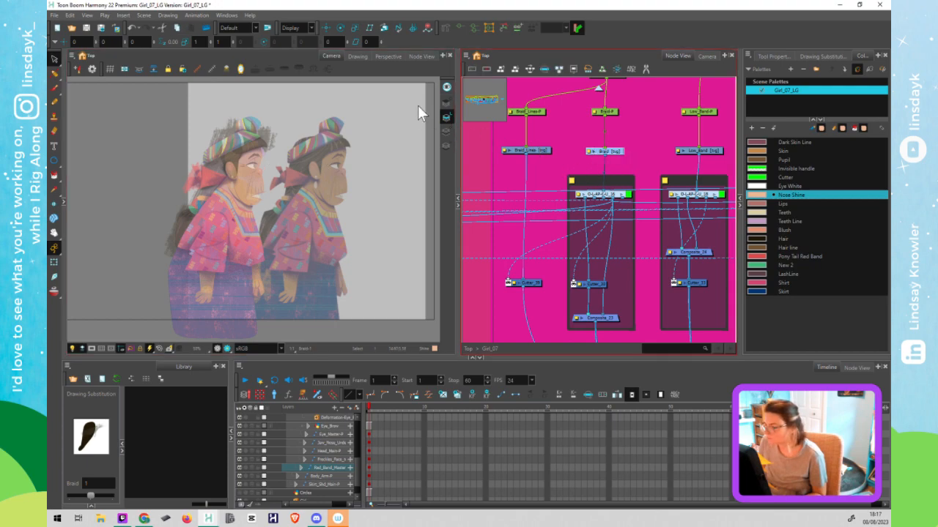
{"action": "left_click", "coordinate": [447, 103]}
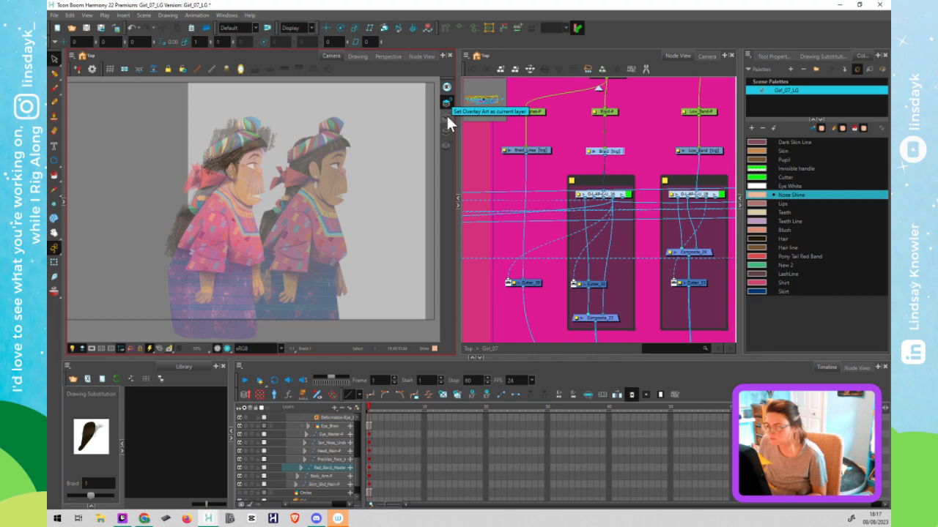
{"action": "left_click", "coordinate": [446, 114]}
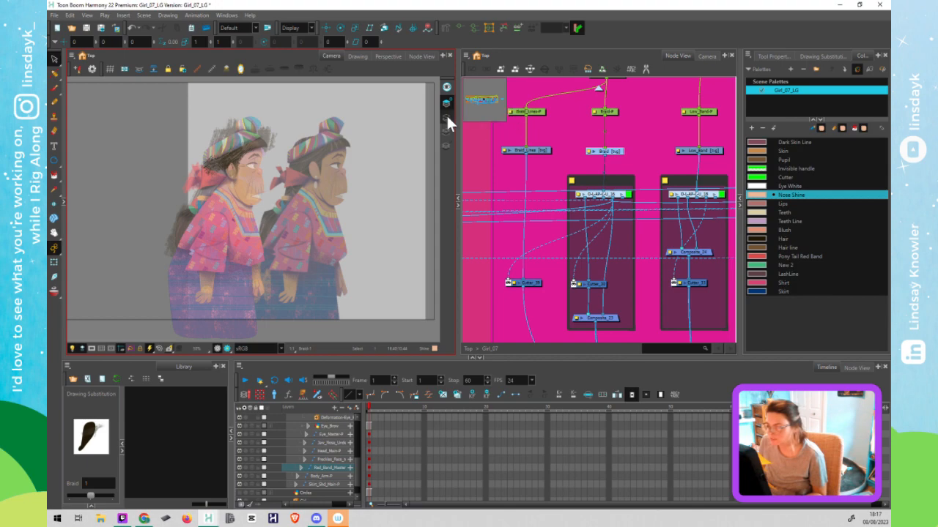
{"action": "left_click", "coordinate": [445, 123]}
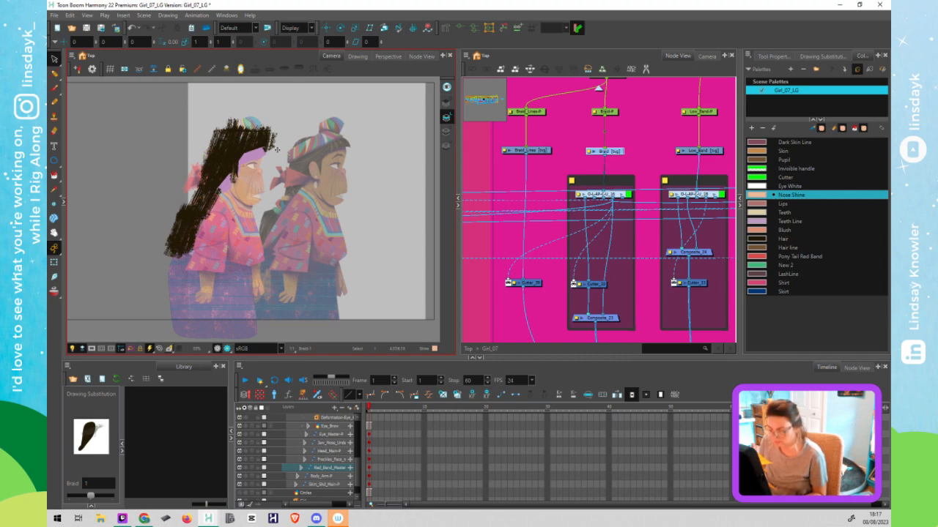
{"action": "key", "text": "shift+t"}
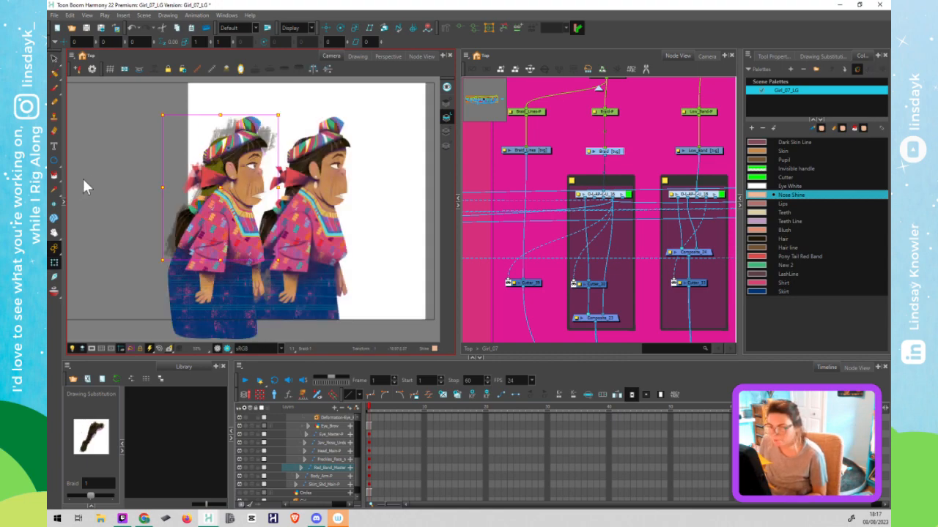
Duplicate the composite node below the Braid cutter and wire the copy between the Braid deformation group and the cutter
{"action": "left_click", "coordinate": [592, 236]}
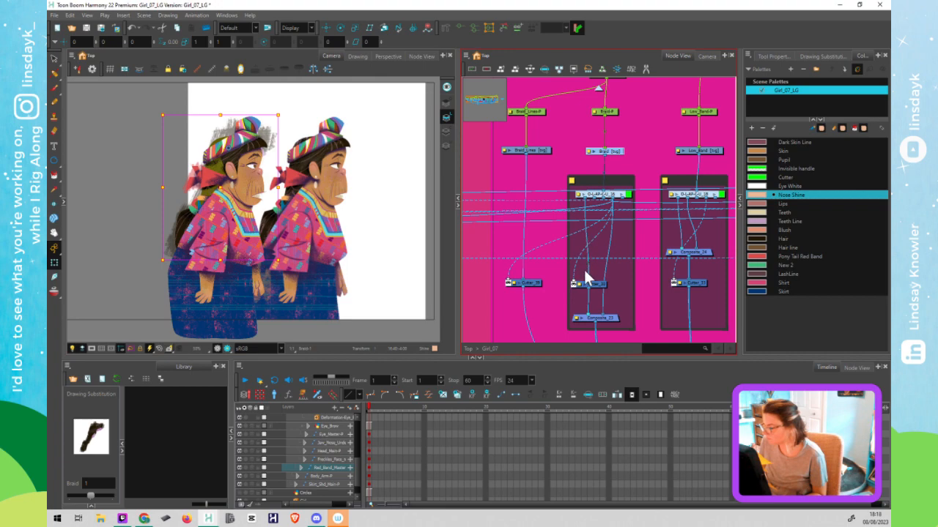
{"action": "left_click", "coordinate": [614, 318]}
{"action": "key", "text": "ctrl+c"}
{"action": "key", "text": "ctrl+v"}
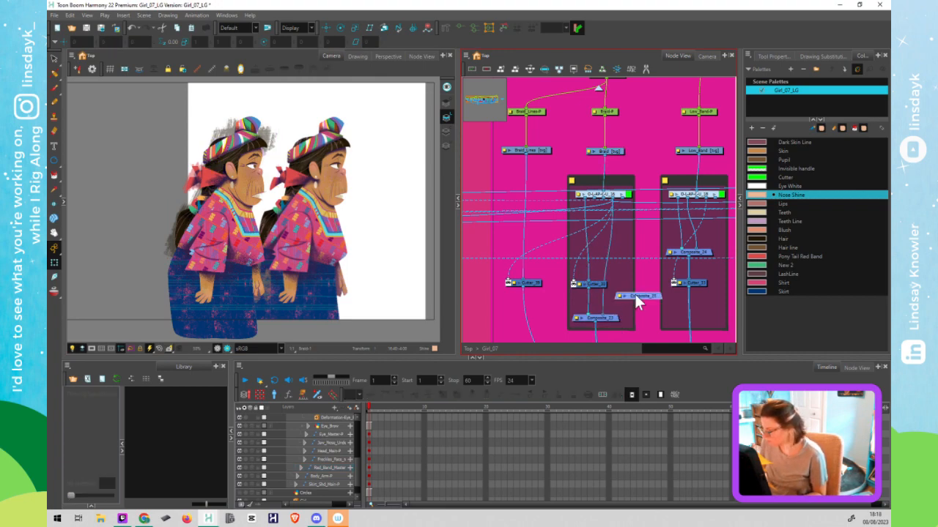
{"action": "left_click_drag", "start_coordinate": [631, 296], "coordinate": [589, 269]}
{"action": "left_click_drag", "start_coordinate": [593, 198], "coordinate": [601, 266]}
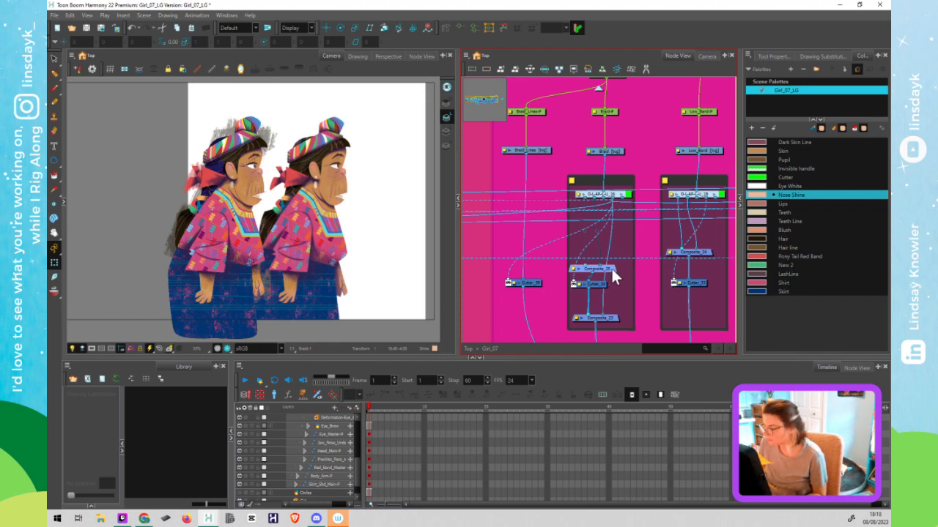
{"action": "left_click_drag", "start_coordinate": [611, 269], "coordinate": [605, 263]}
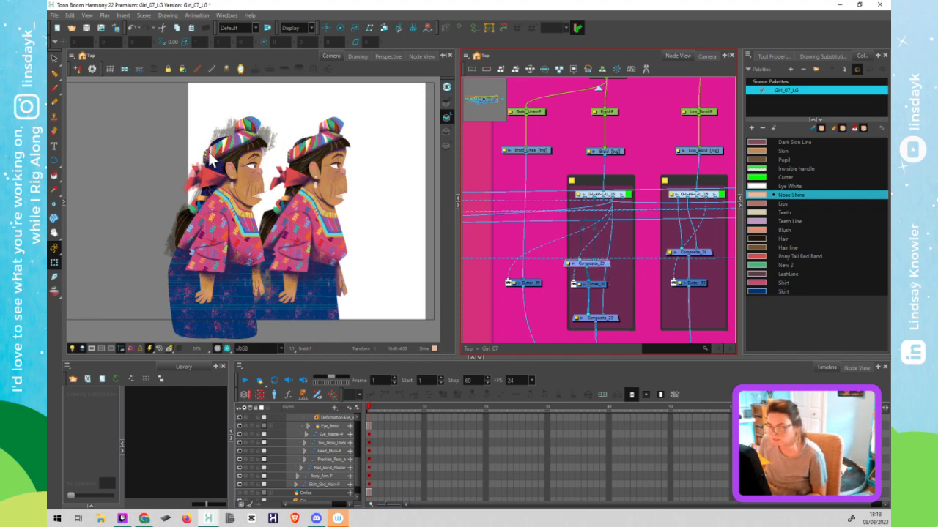
Select the Braid drawing and cut away the lilac patch beside the face from its hair texture with the Cutter tool
{"action": "scroll", "coordinate": [210, 156], "scroll_direction": "up", "scroll_amount": 5}
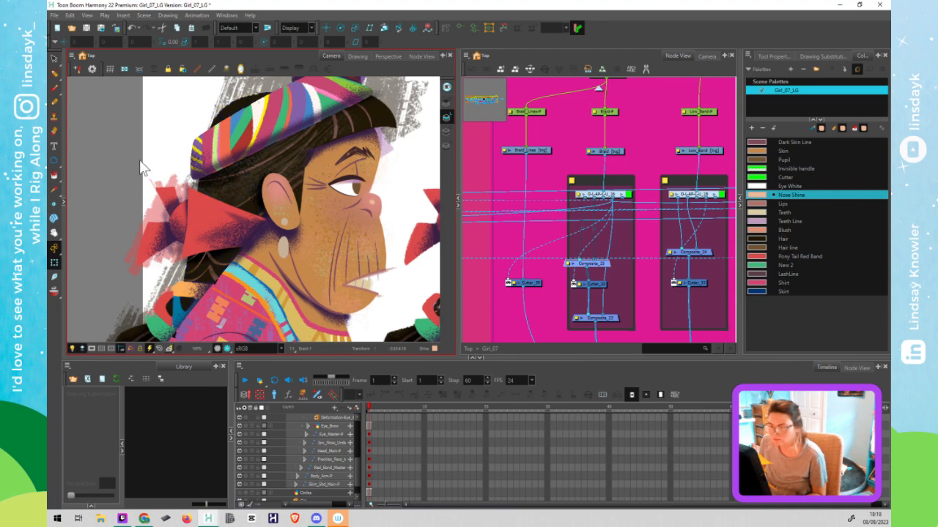
{"action": "left_click", "coordinate": [231, 108]}
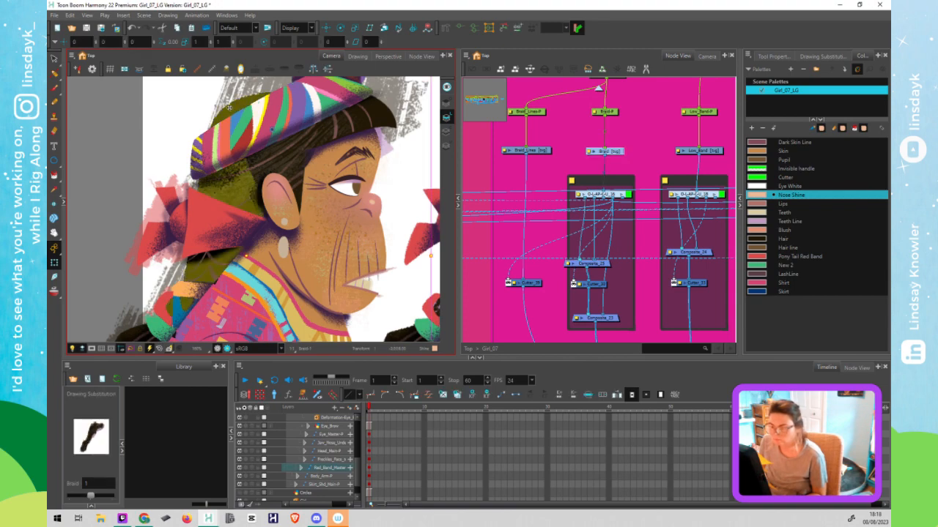
{"action": "left_click", "coordinate": [88, 120]}
{"action": "left_click", "coordinate": [238, 193]}
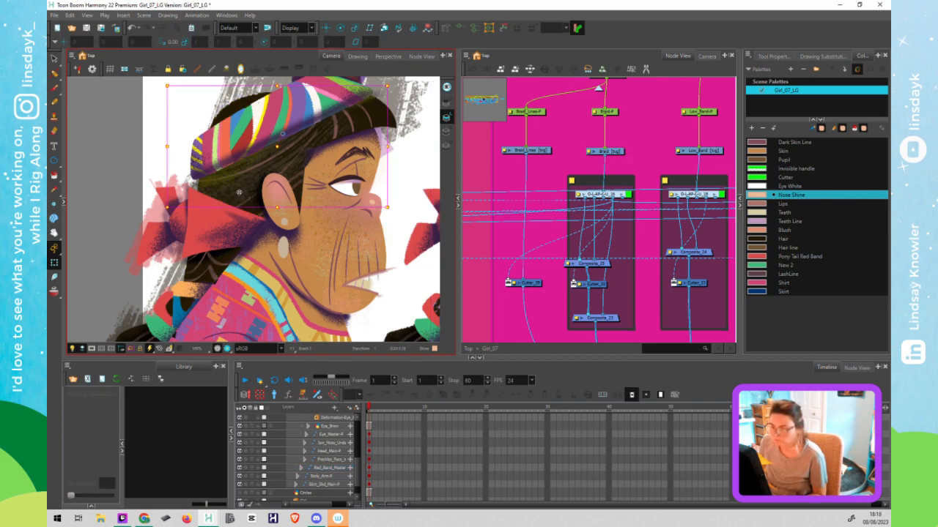
{"action": "left_click", "coordinate": [241, 197]}
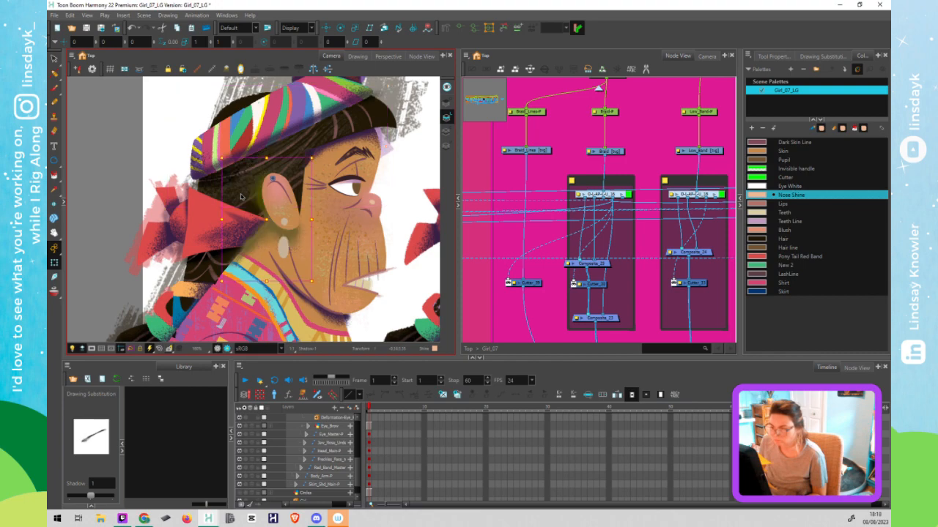
{"action": "left_click", "coordinate": [237, 107]}
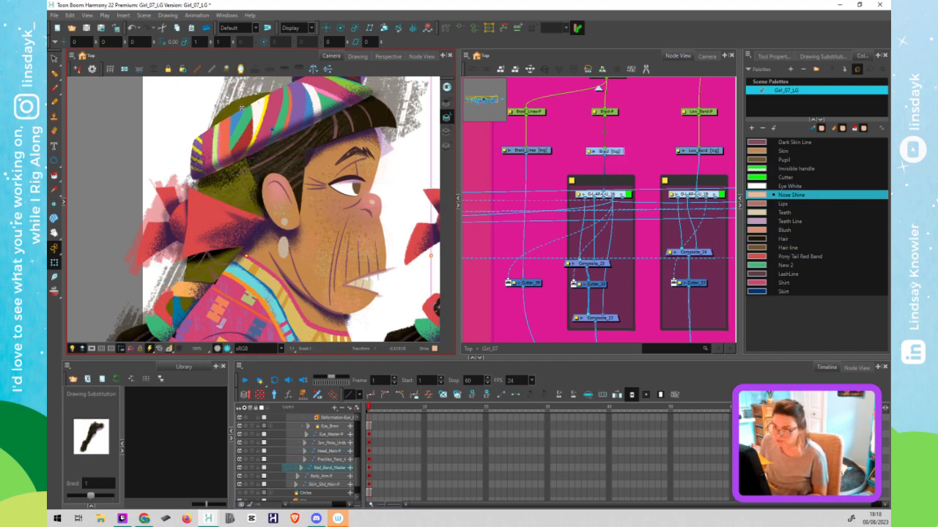
{"action": "key", "text": "alt+s"}
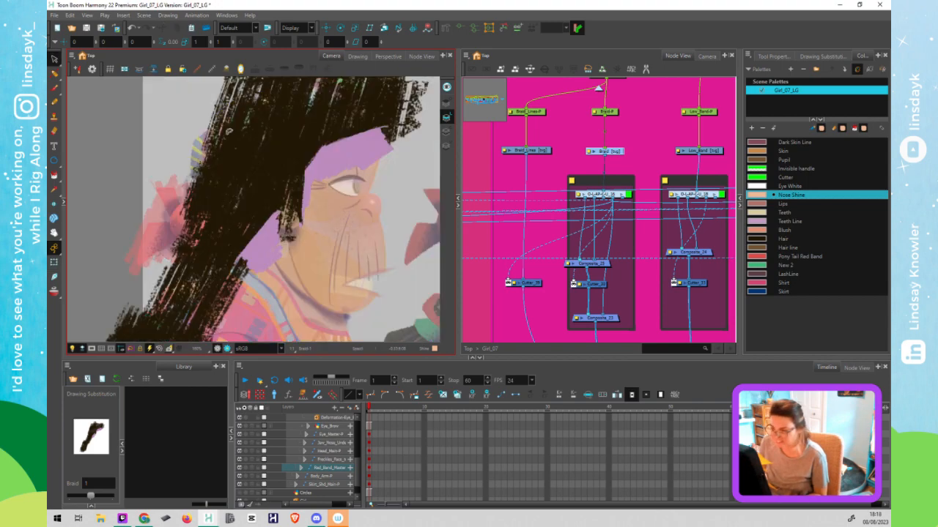
{"action": "scroll", "coordinate": [263, 195], "scroll_direction": "down", "scroll_amount": 2}
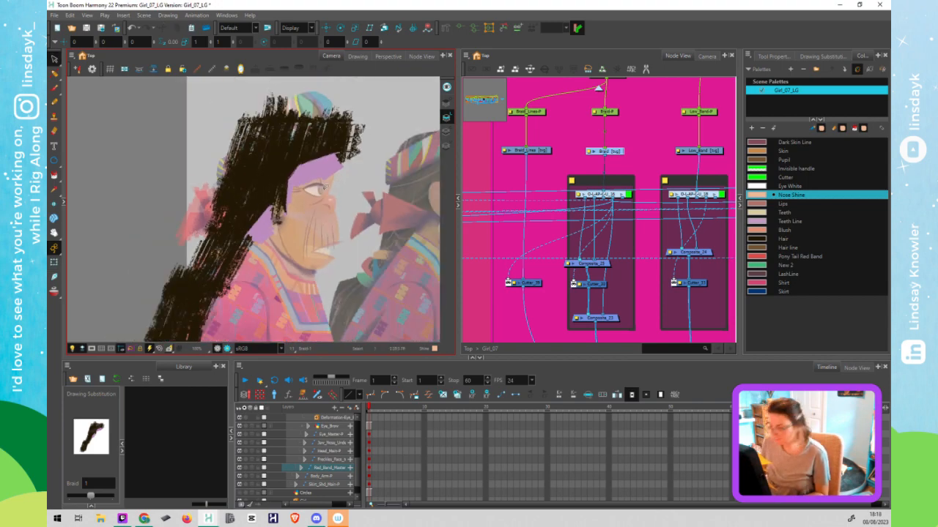
{"action": "key", "text": "alt+t"}
{"action": "mouse_move", "coordinate": [297, 161]}
{"action": "left_mouse_down"}
{"action": "mouse_move", "coordinate": [242, 240]}
{"action": "mouse_move", "coordinate": [343, 212]}
{"action": "mouse_move", "coordinate": [349, 151]}
{"action": "left_mouse_up"}
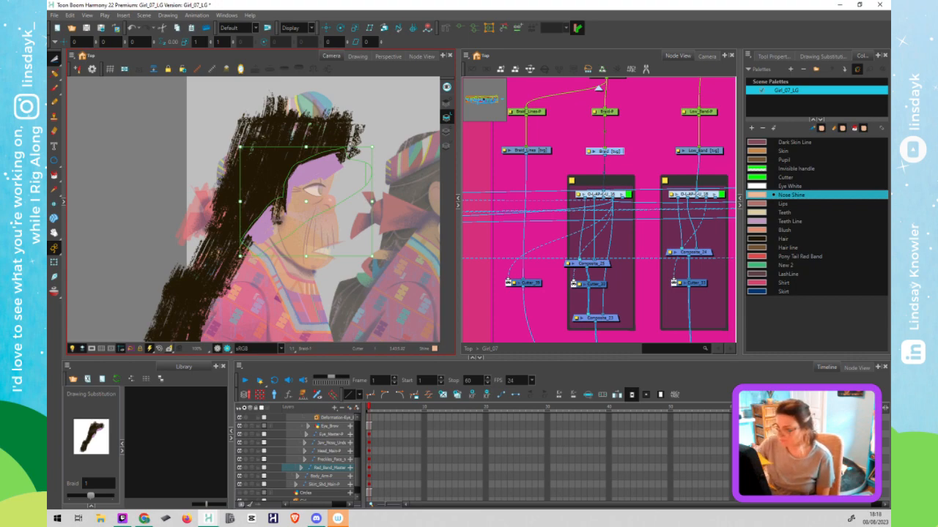
{"action": "key", "text": "Delete"}
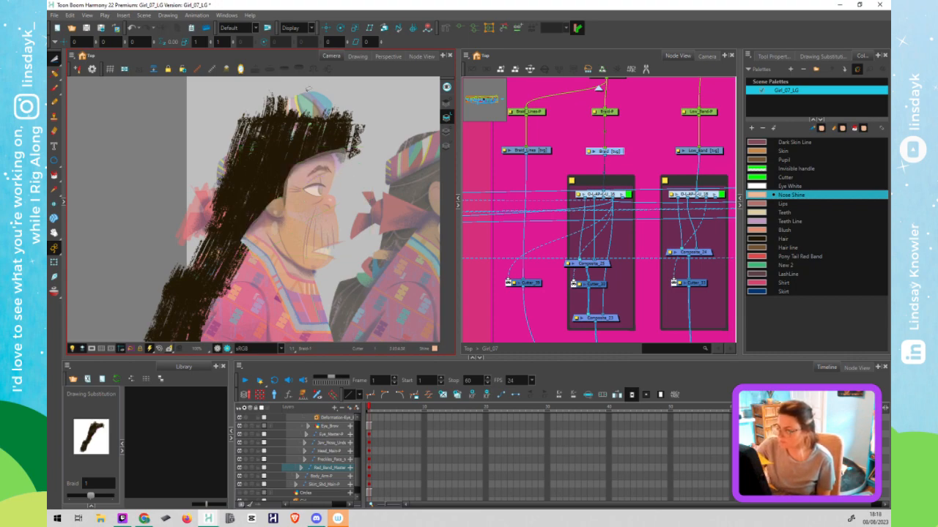
{"action": "left_click_drag", "start_coordinate": [296, 251], "coordinate": [326, 218]}
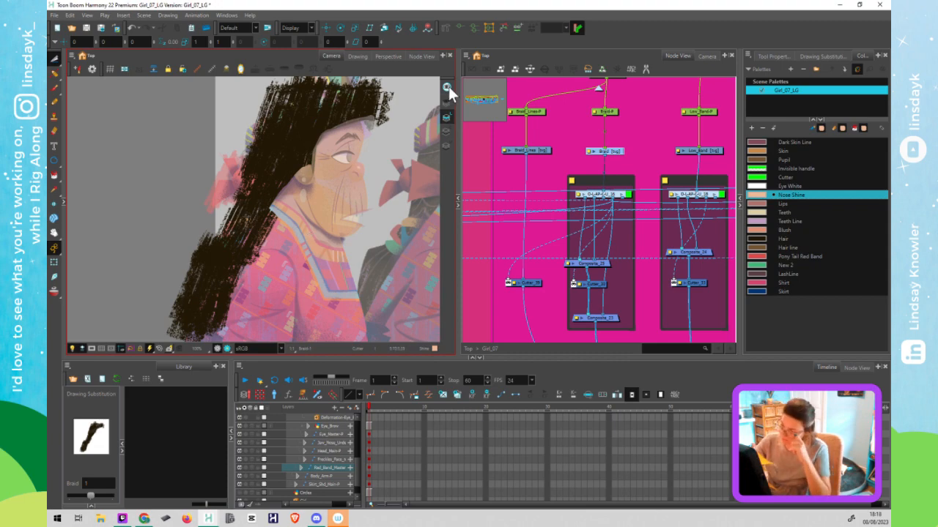
{"action": "key", "text": "ctrl+z"}
{"action": "key", "text": "space"}
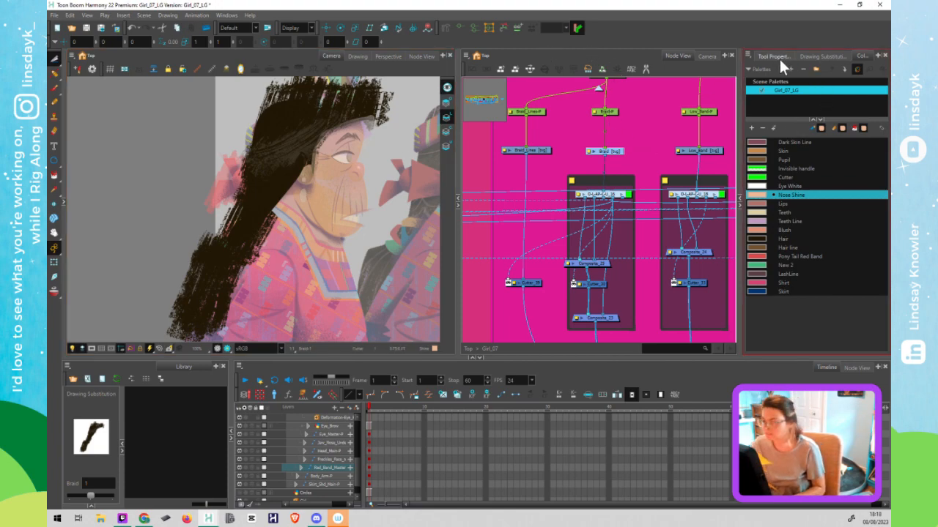
{"action": "left_click", "coordinate": [324, 162]}
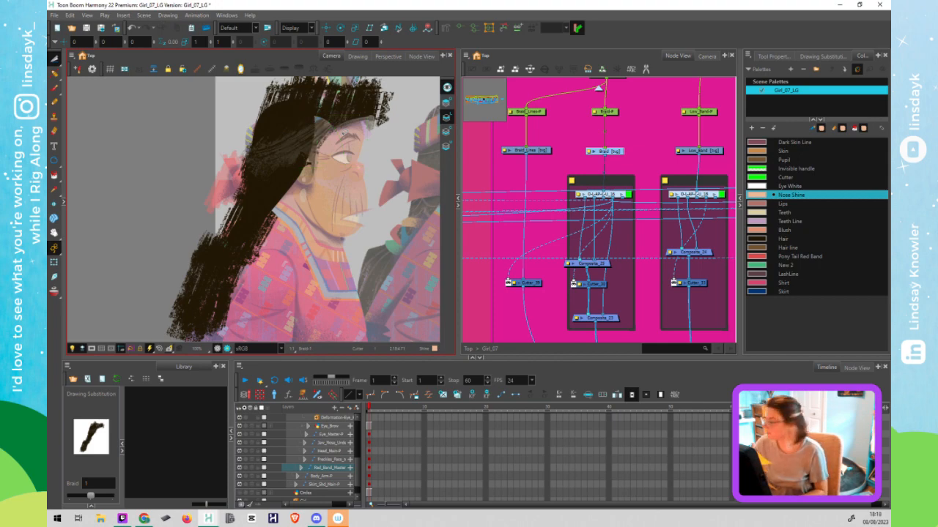
{"action": "left_click", "coordinate": [787, 57]}
{"action": "left_click", "coordinate": [248, 259]}
{"action": "left_click", "coordinate": [248, 258]}
{"action": "key", "text": "ctrl+z"}
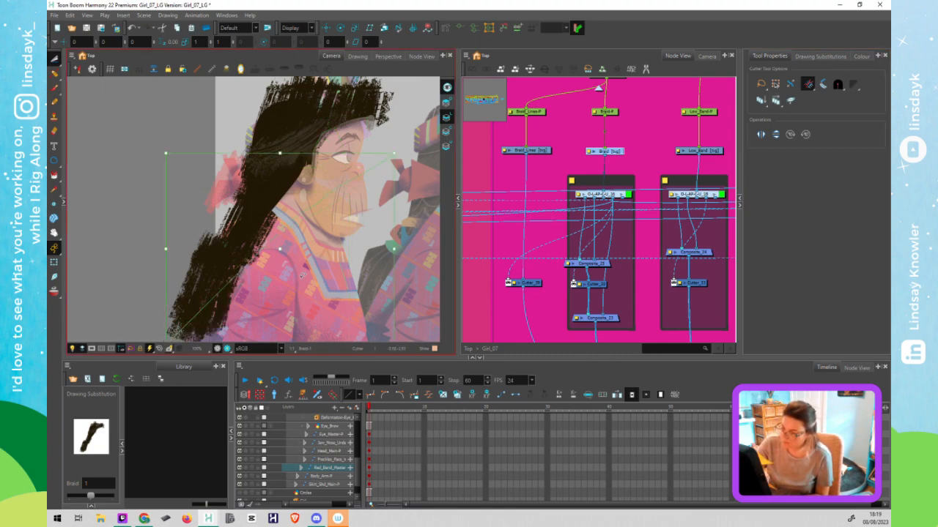
{"action": "left_click", "coordinate": [116, 282]}
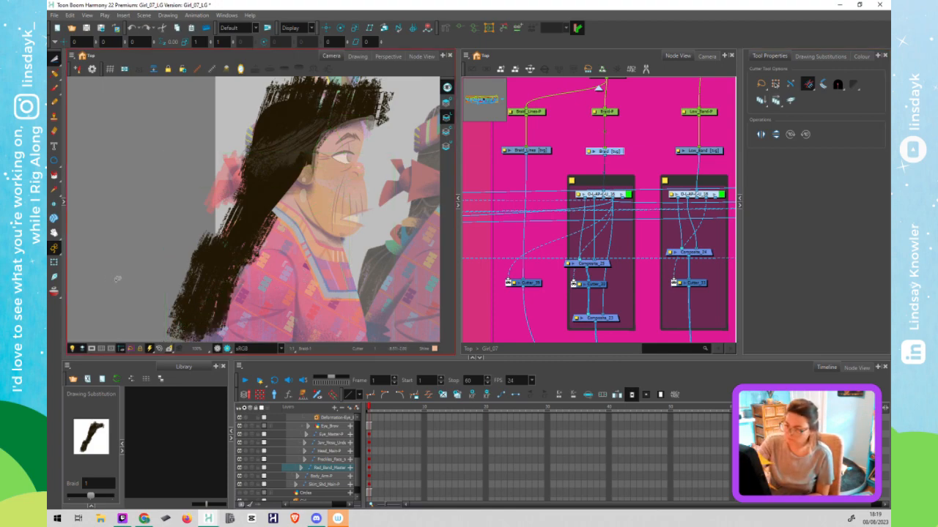
Lasso the lower part of the Braid hair texture below the shoulder with the Cutter tool and delete it
{"action": "scroll", "coordinate": [265, 289], "scroll_direction": "down", "scroll_amount": 4}
{"action": "left_click", "coordinate": [291, 271]}
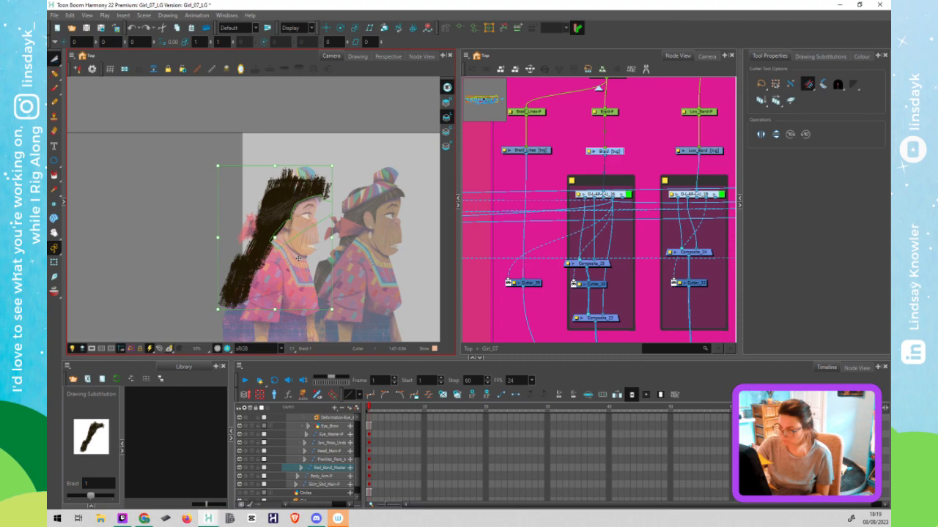
{"action": "left_click", "coordinate": [350, 250]}
{"action": "mouse_move", "coordinate": [329, 259]}
{"action": "left_mouse_down"}
{"action": "mouse_move", "coordinate": [238, 265]}
{"action": "mouse_move", "coordinate": [204, 302]}
{"action": "mouse_move", "coordinate": [303, 315]}
{"action": "left_mouse_up"}
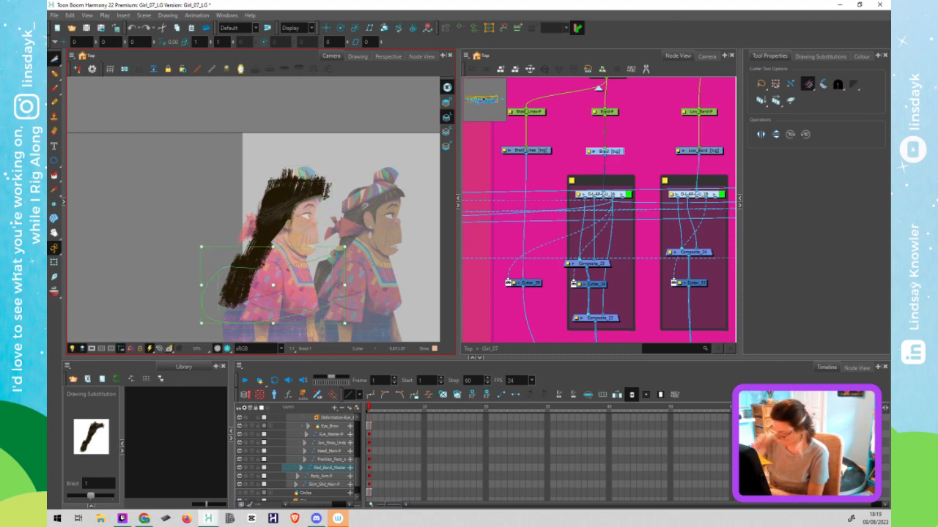
{"action": "key", "text": "Delete"}
Trim the stray strokes around the edges of the remaining Braid hair texture with the Cutter tool
{"action": "left_click_drag", "start_coordinate": [337, 271], "coordinate": [369, 280]}
{"action": "mouse_move", "coordinate": [346, 180]}
{"action": "left_mouse_down"}
{"action": "mouse_move", "coordinate": [280, 173]}
{"action": "mouse_move", "coordinate": [304, 154]}
{"action": "left_mouse_up"}
{"action": "left_click_drag", "start_coordinate": [368, 198], "coordinate": [370, 207]}
{"action": "left_click", "coordinate": [303, 196]}
{"action": "mouse_move", "coordinate": [334, 156]}
{"action": "left_mouse_down"}
{"action": "mouse_move", "coordinate": [199, 228]}
{"action": "mouse_move", "coordinate": [320, 158]}
{"action": "mouse_move", "coordinate": [266, 181]}
{"action": "mouse_move", "coordinate": [239, 233]}
{"action": "mouse_move", "coordinate": [248, 124]}
{"action": "mouse_move", "coordinate": [267, 148]}
{"action": "left_mouse_up"}
{"action": "key", "text": "Delete"}
{"action": "mouse_move", "coordinate": [198, 222]}
{"action": "left_mouse_down"}
{"action": "mouse_move", "coordinate": [192, 254]}
{"action": "mouse_move", "coordinate": [209, 335]}
{"action": "mouse_move", "coordinate": [274, 282]}
{"action": "mouse_move", "coordinate": [241, 261]}
{"action": "mouse_move", "coordinate": [220, 224]}
{"action": "left_mouse_up"}
{"action": "key", "text": "Delete"}
{"action": "mouse_move", "coordinate": [205, 304]}
{"action": "left_mouse_down"}
{"action": "mouse_move", "coordinate": [217, 245]}
{"action": "mouse_move", "coordinate": [244, 258]}
{"action": "mouse_move", "coordinate": [192, 329]}
{"action": "left_mouse_up"}
{"action": "key", "text": "Delete"}
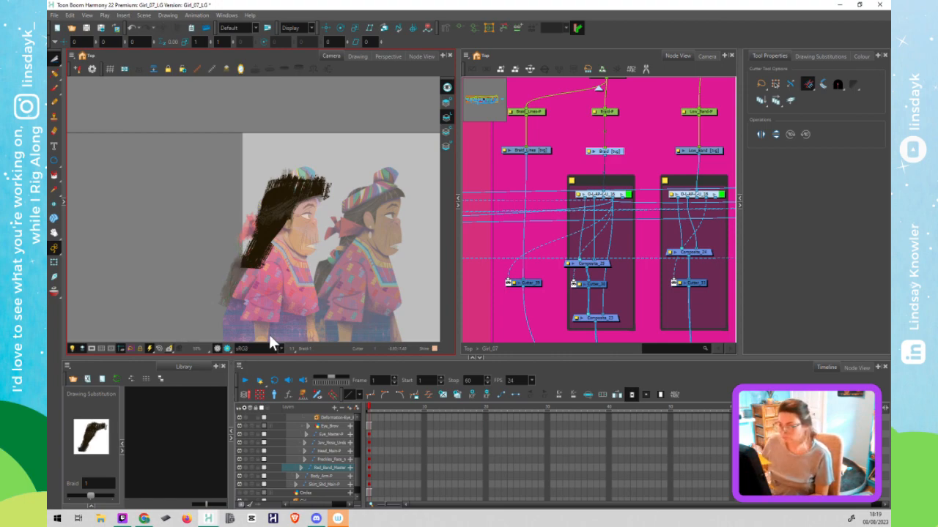
Deselect the Braid drawing, leave the Girl_07 group and disable its group node to expose the original artwork
{"action": "key", "text": "shift+t"}
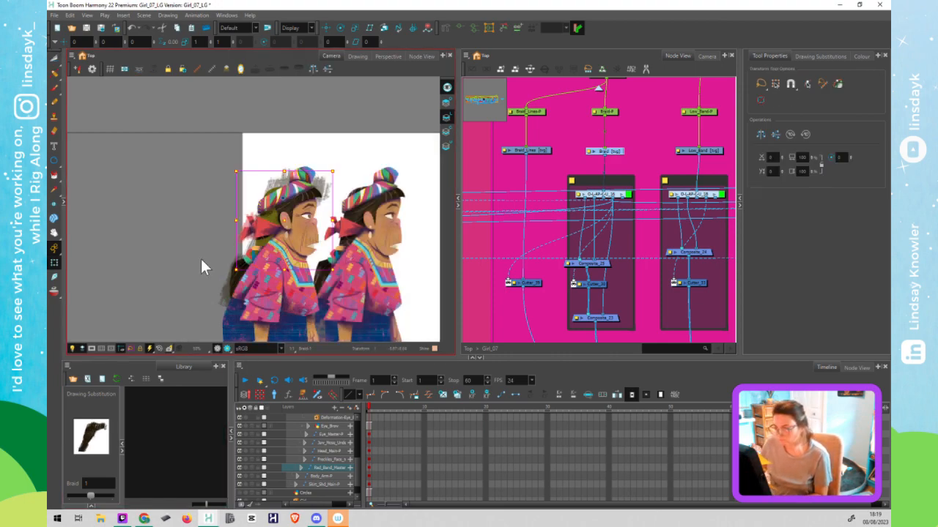
{"action": "left_click", "coordinate": [201, 258]}
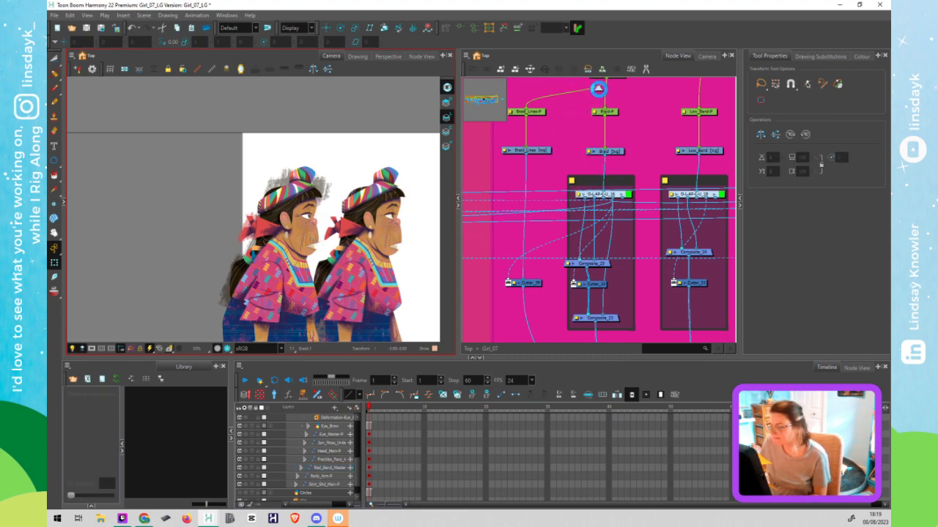
{"action": "key", "text": "ctrl+shift+e"}
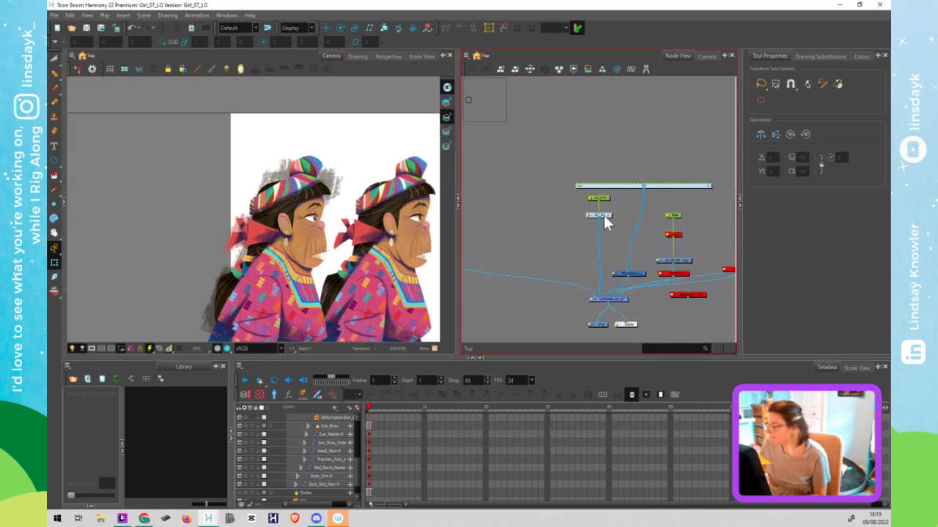
{"action": "key", "text": "d"}
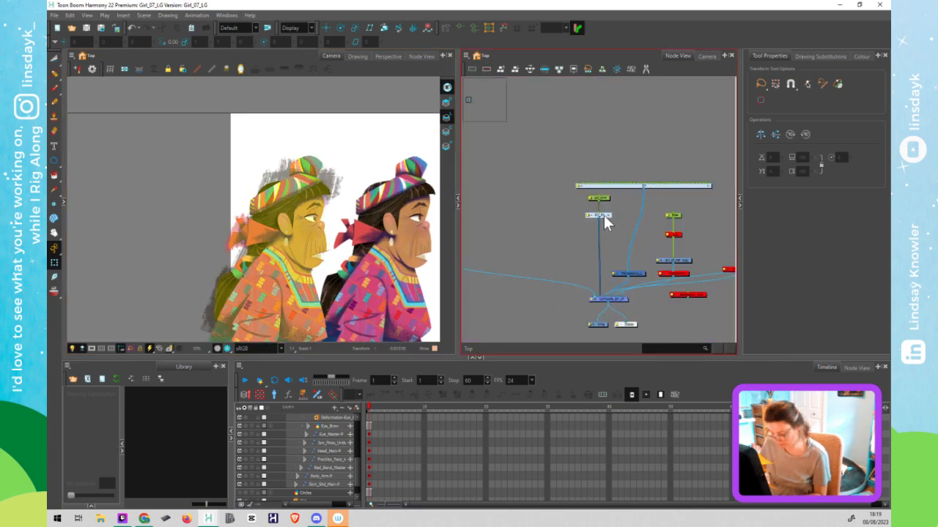
Find the Pelo and hair shadow drawings in the Girl group and disable both nodes
{"action": "left_click", "coordinate": [273, 191]}
{"action": "key", "text": "o"}
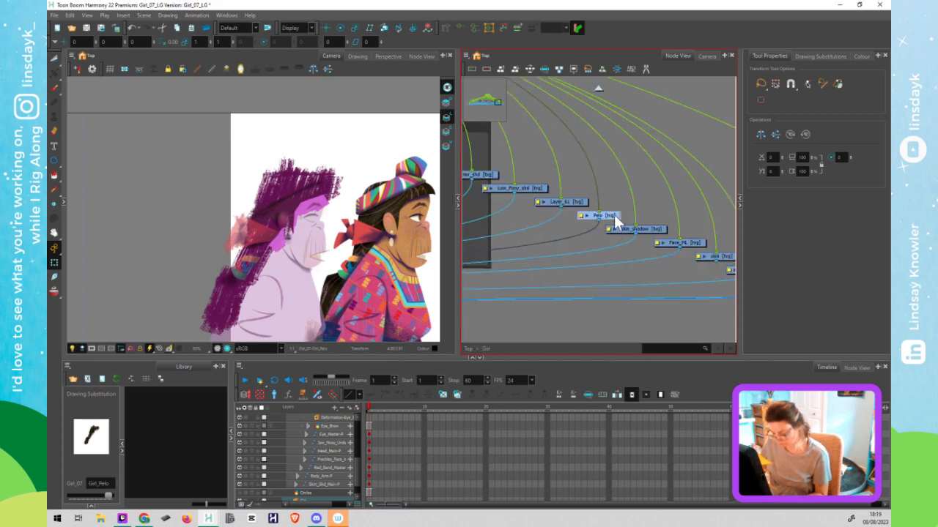
{"action": "key", "text": "d"}
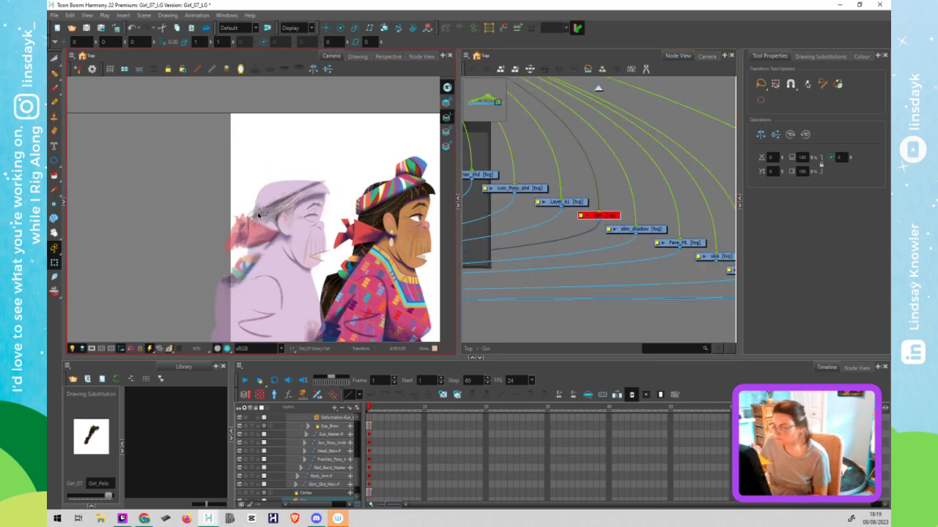
{"action": "left_click", "coordinate": [260, 212]}
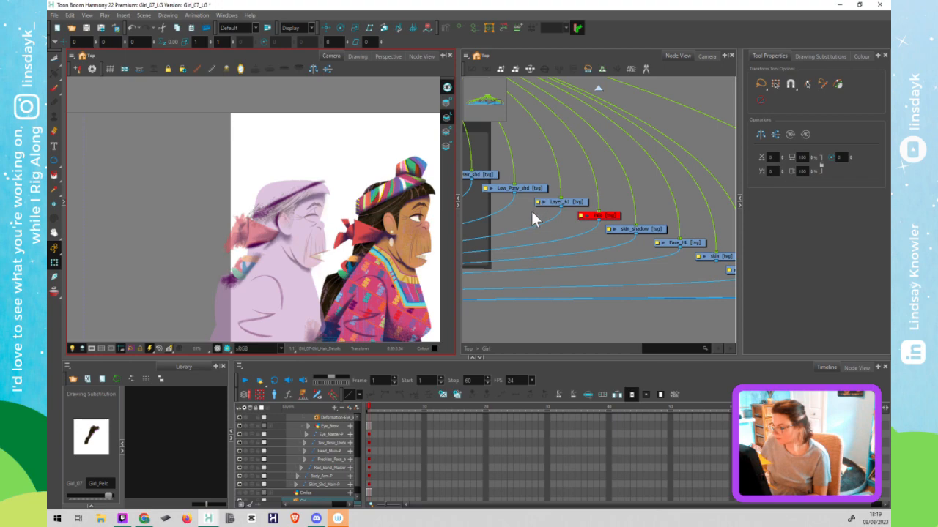
{"action": "left_click", "coordinate": [268, 216]}
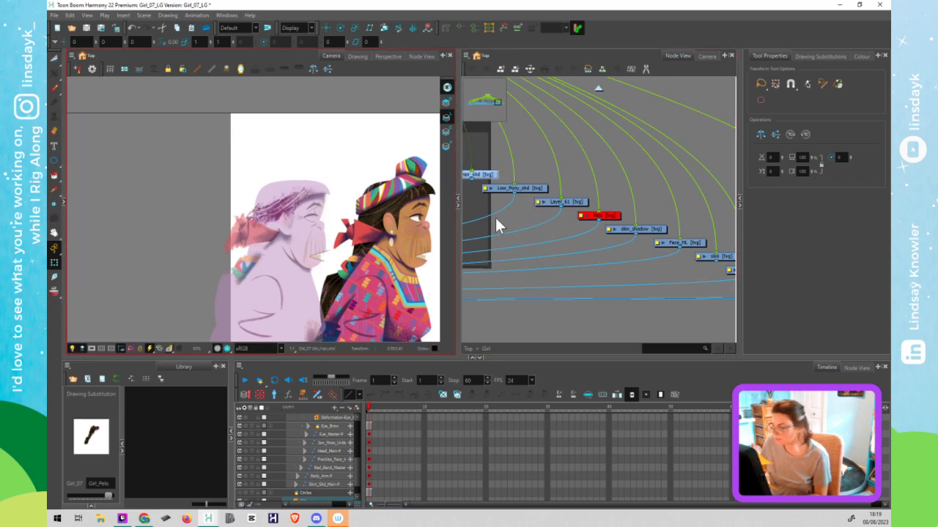
{"action": "key", "text": "d"}
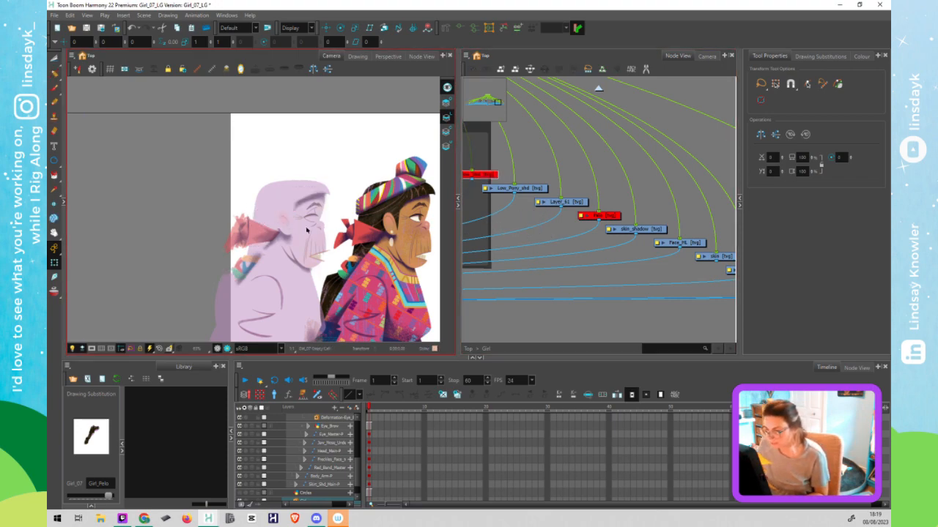
Save the scene, leave the Girl group and re-enable the Girl_07 group node beside the reference artwork
{"action": "left_click", "coordinate": [319, 229]}
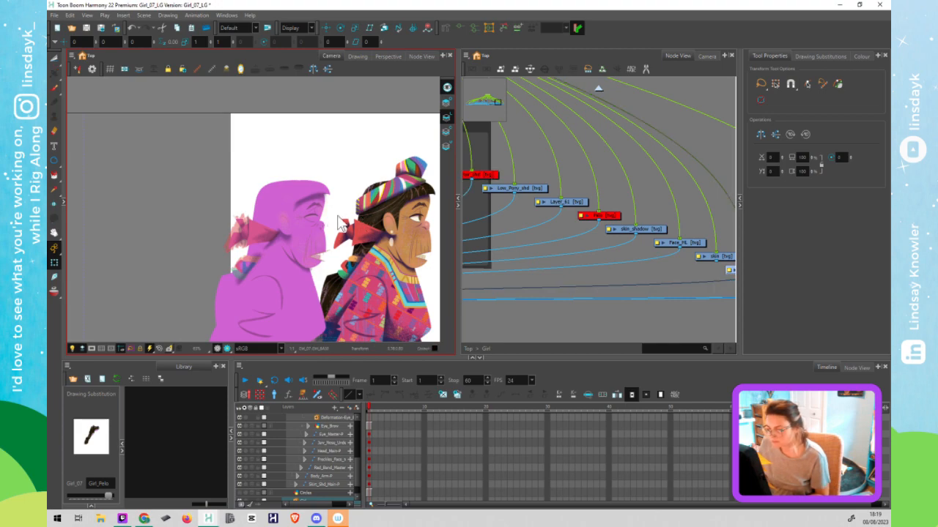
{"action": "left_click", "coordinate": [337, 215]}
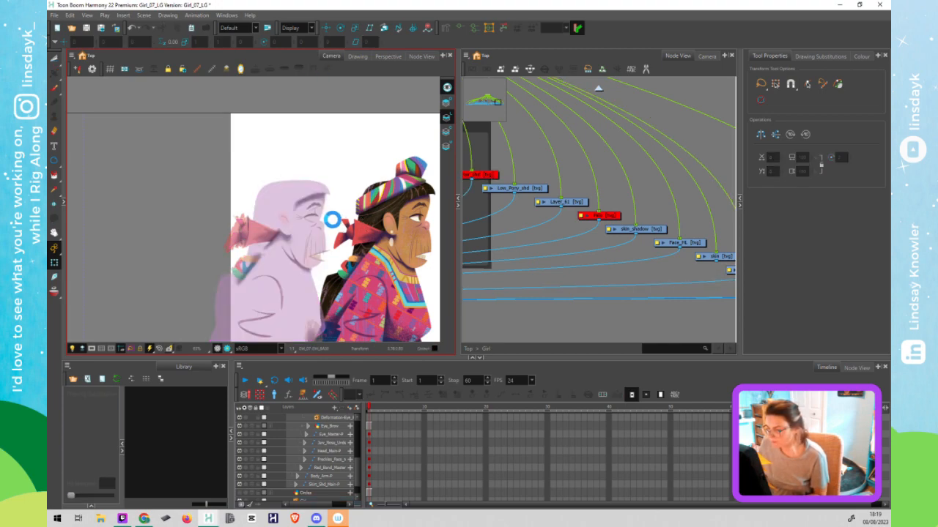
{"action": "left_click_drag", "start_coordinate": [330, 218], "coordinate": [310, 148]}
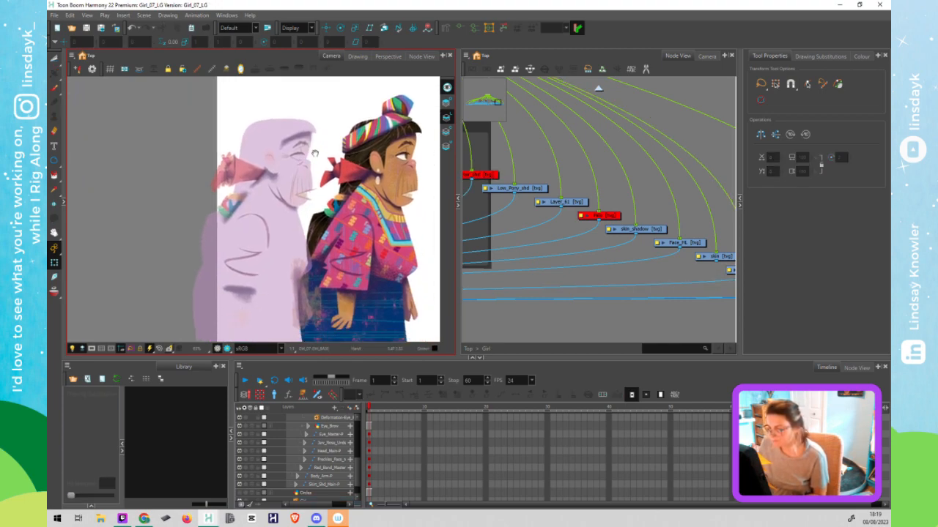
{"action": "left_click", "coordinate": [578, 100]}
{"action": "key", "text": "ctrl+shift+e"}
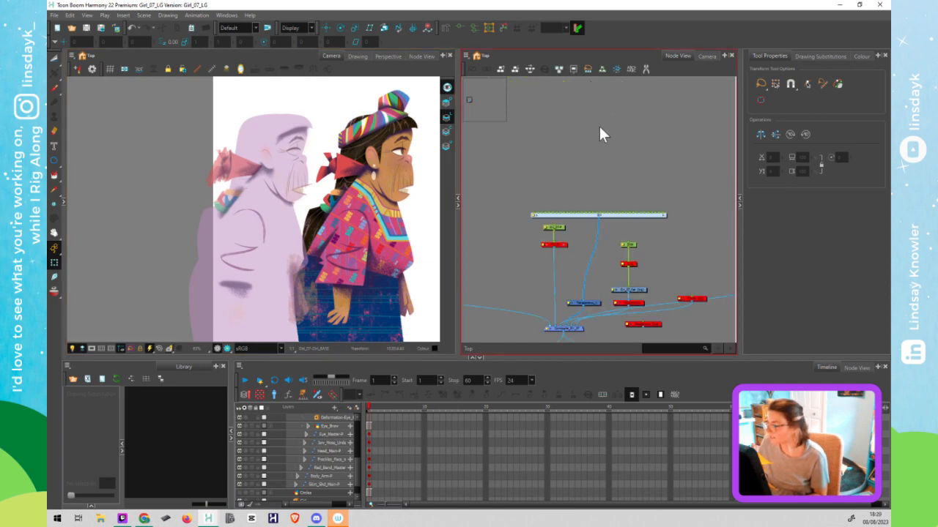
{"action": "left_click", "coordinate": [590, 228]}
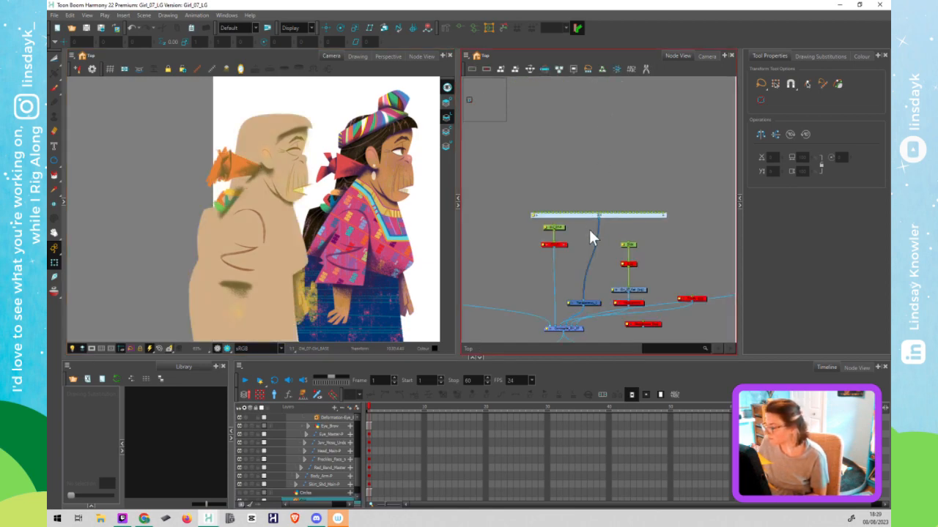
{"action": "left_click", "coordinate": [555, 252]}
{"action": "key", "text": "d"}
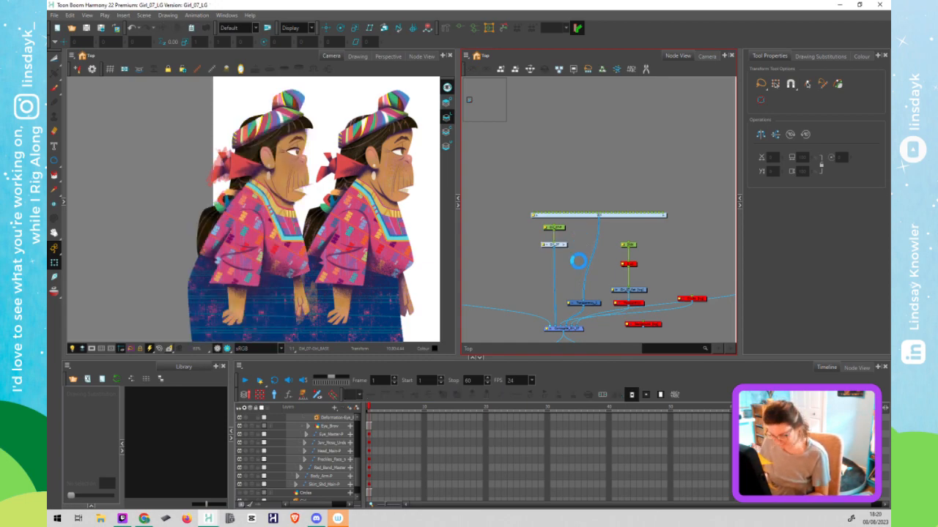
{"action": "scroll", "coordinate": [362, 271], "scroll_direction": "down", "scroll_amount": 1}
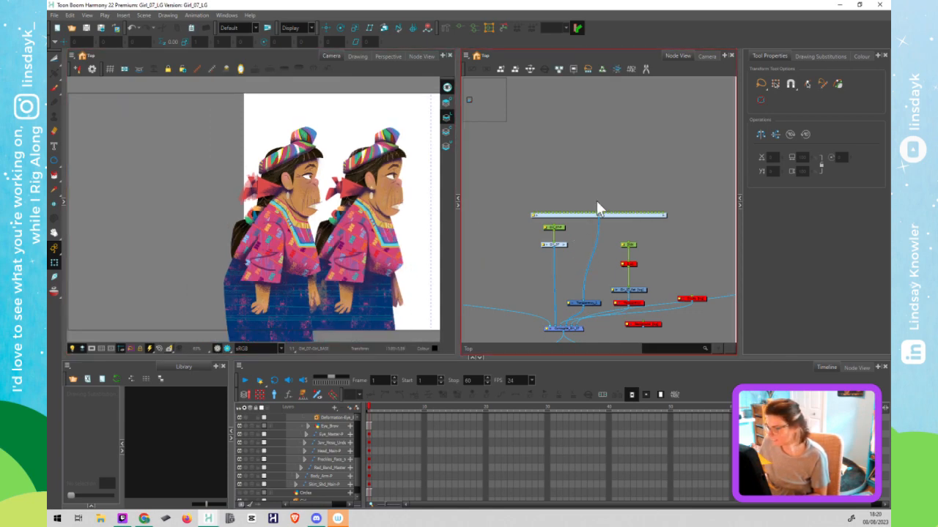
Disable the original Girl group node, place its transparency node directly beneath it and delete that node's connection to the composite
{"action": "left_click", "coordinate": [598, 214]}
{"action": "key", "text": "d"}
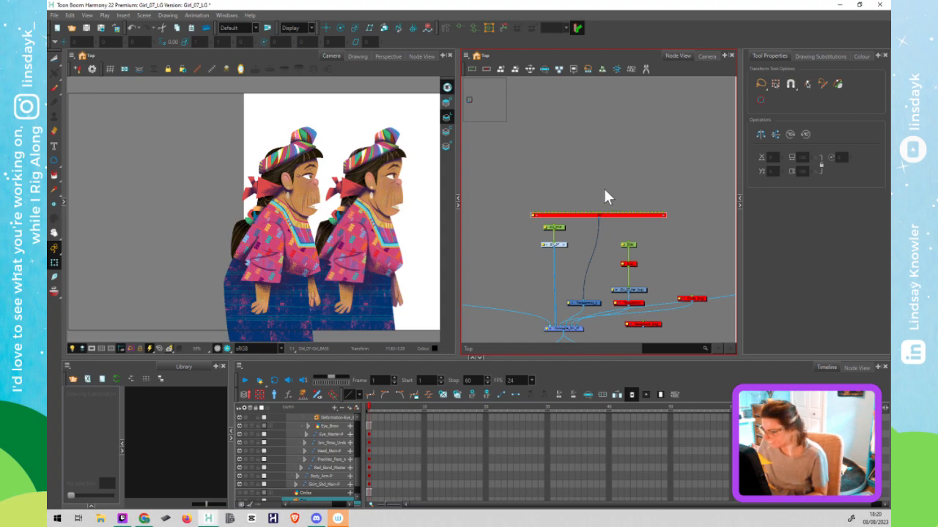
{"action": "left_click_drag", "start_coordinate": [608, 215], "coordinate": [613, 195]}
{"action": "left_click_drag", "start_coordinate": [594, 302], "coordinate": [616, 234]}
{"action": "left_click", "coordinate": [602, 252]}
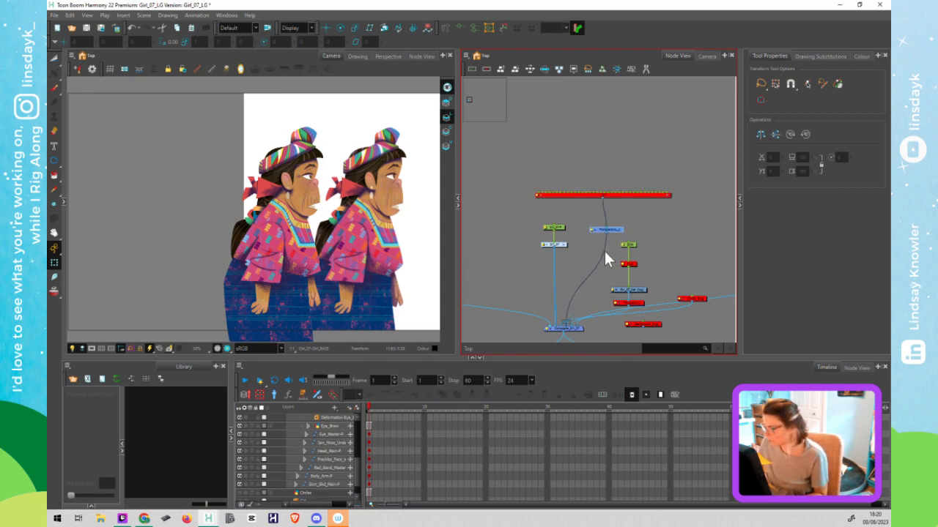
{"action": "key", "text": "Delete"}
{"action": "left_click", "coordinate": [606, 249]}
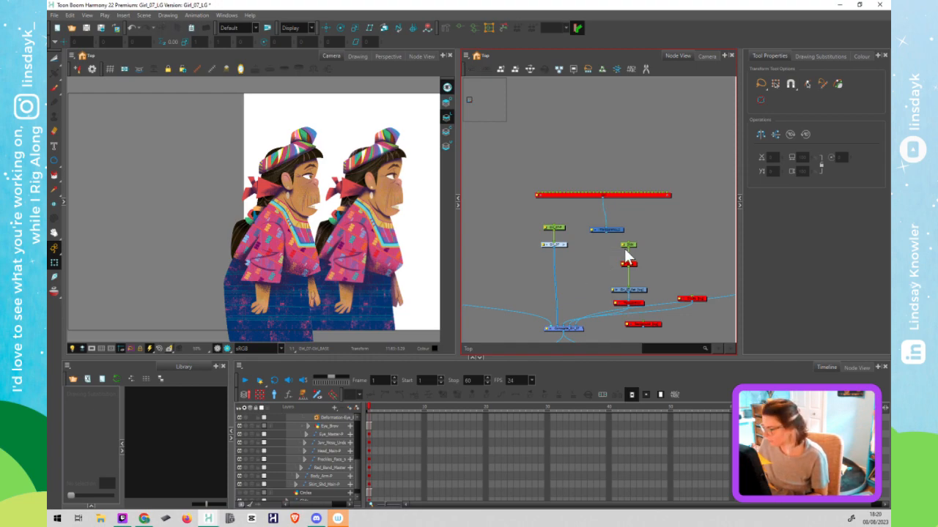
Nudge the flat reference image to the right so it stands clear of the rigged character
{"action": "left_click", "coordinate": [391, 240]}
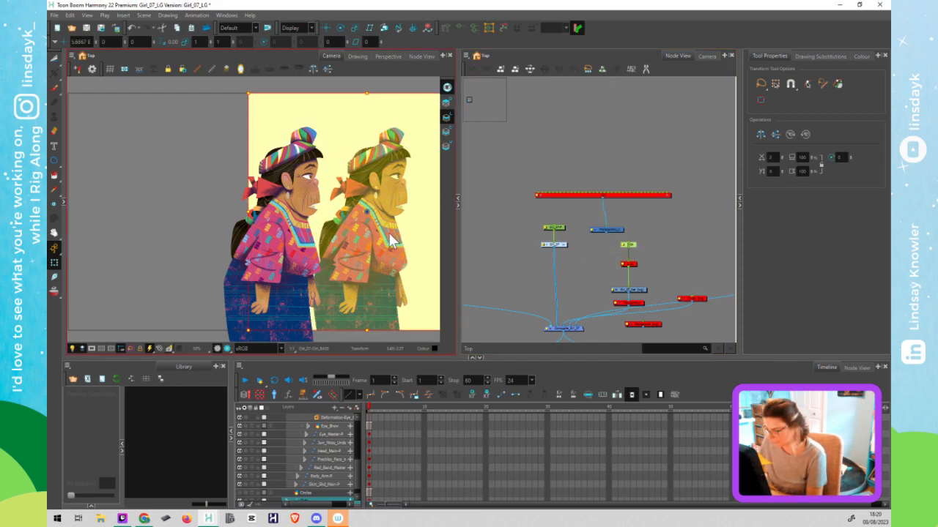
{"action": "key", "text": "Right"}
{"action": "key", "text": "Right"}
{"action": "key", "text": "Right"}
{"action": "key", "text": "Right"}
{"action": "key", "text": "Right"}
{"action": "key", "text": "Right"}
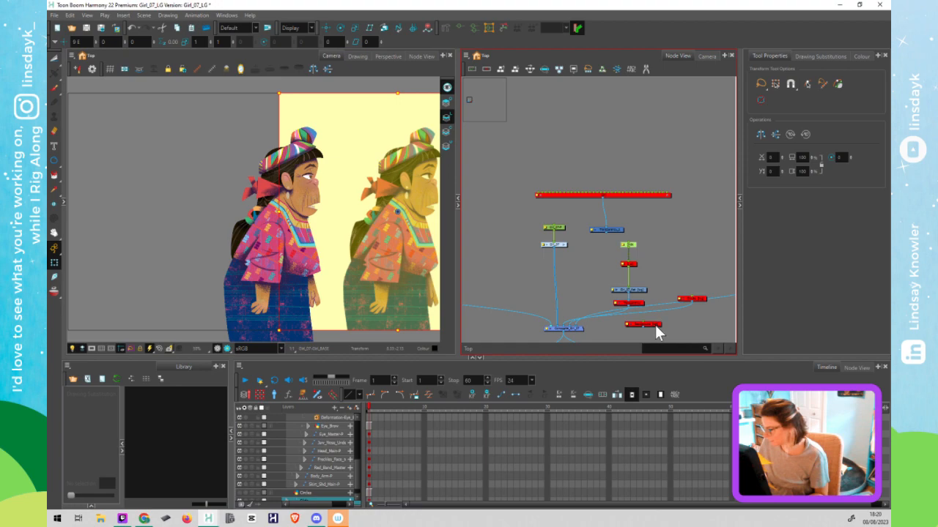
{"action": "left_click", "coordinate": [662, 287]}
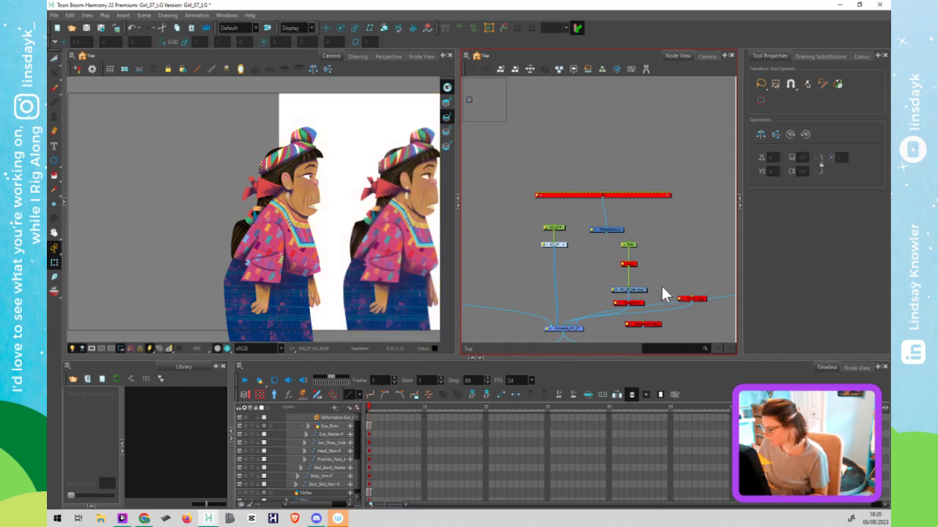
Connect the Background drawing node to the composite and enable it to check its artwork, and delete the node
{"action": "left_click_drag", "start_coordinate": [643, 327], "coordinate": [581, 330]}
{"action": "left_click", "coordinate": [656, 324]}
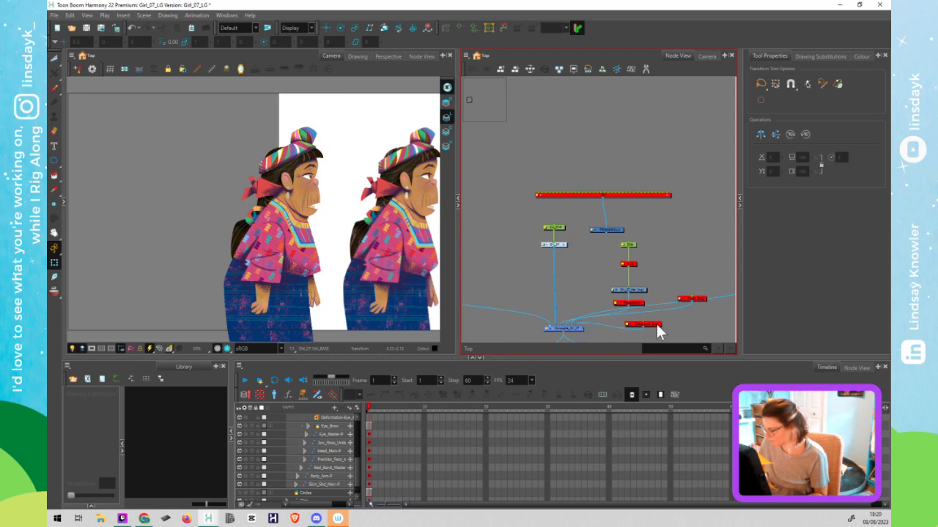
{"action": "left_click", "coordinate": [656, 323]}
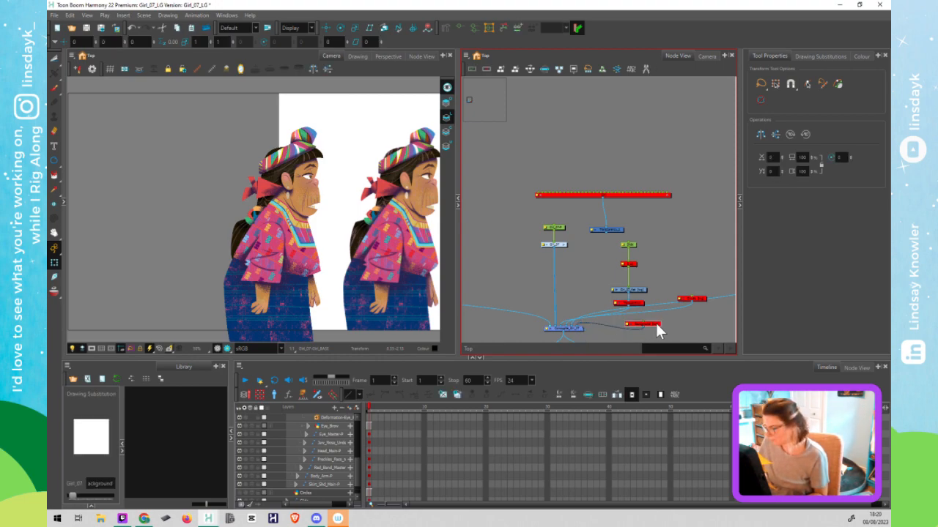
{"action": "left_click", "coordinate": [665, 323]}
{"action": "left_click", "coordinate": [655, 324]}
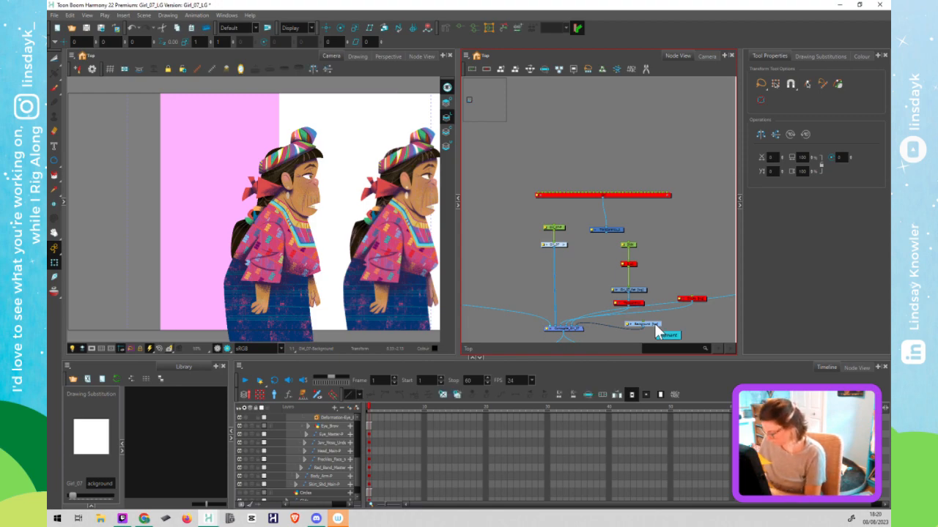
{"action": "key", "text": "Delete"}
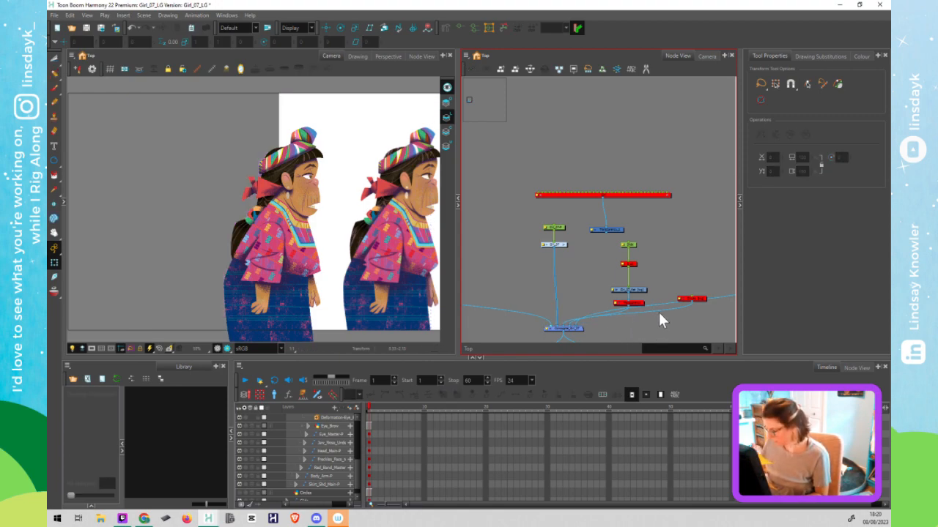
Enable the Colour-Card node to fill the whole frame with a white backdrop
{"action": "left_click_drag", "start_coordinate": [668, 313], "coordinate": [604, 288]}
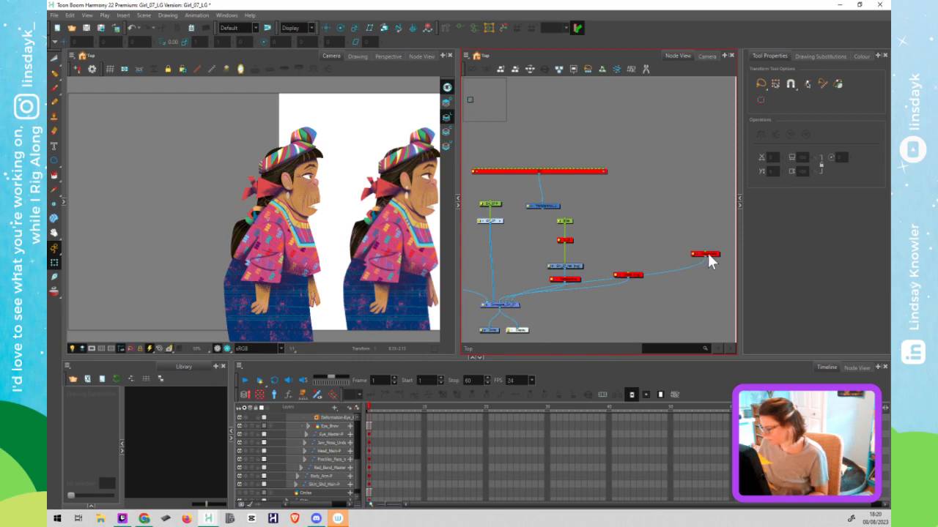
{"action": "left_click", "coordinate": [707, 252]}
{"action": "key", "text": "a"}
{"action": "left_click", "coordinate": [682, 225]}
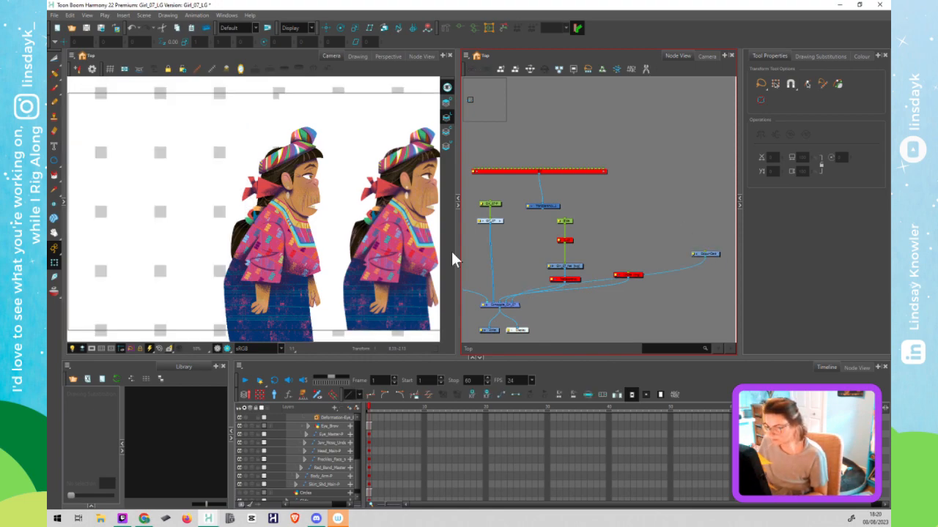
Show the Camera view as a render and compare the rigged character with the reference artwork
{"action": "mouse_move", "coordinate": [332, 286]}
{"action": "left_mouse_down"}
{"action": "mouse_move", "coordinate": [271, 259]}
{"action": "mouse_move", "coordinate": [247, 279]}
{"action": "left_mouse_up"}
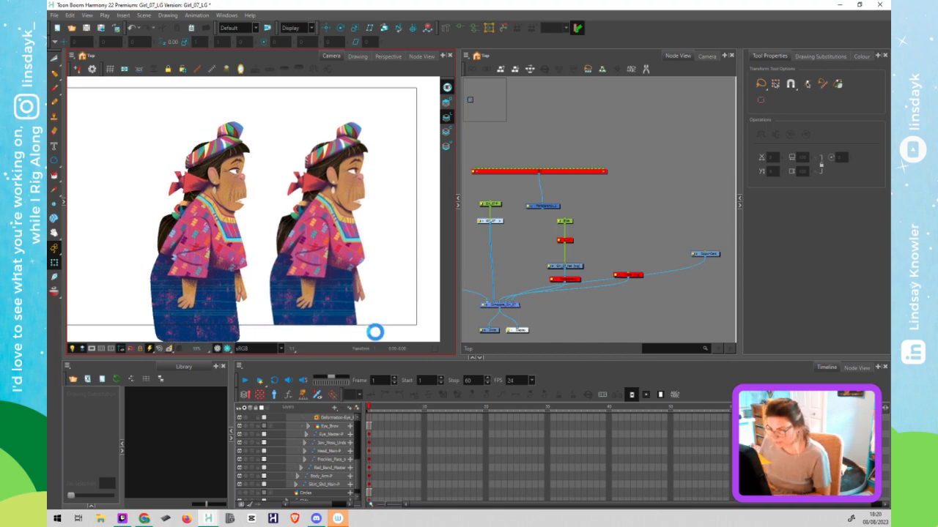
{"action": "left_click", "coordinate": [225, 349]}
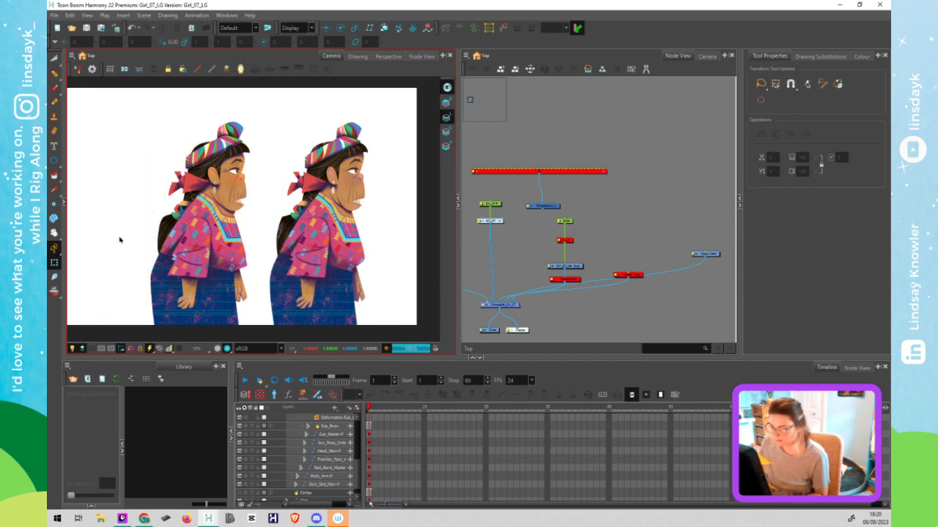
{"action": "scroll", "coordinate": [120, 255], "scroll_direction": "up", "scroll_amount": 1}
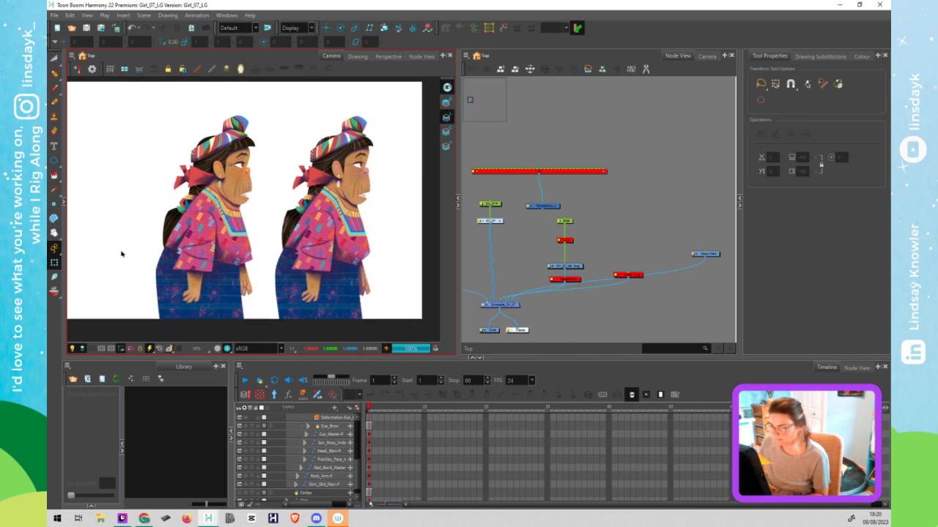
{"action": "scroll", "coordinate": [119, 254], "scroll_direction": "up", "scroll_amount": 3}
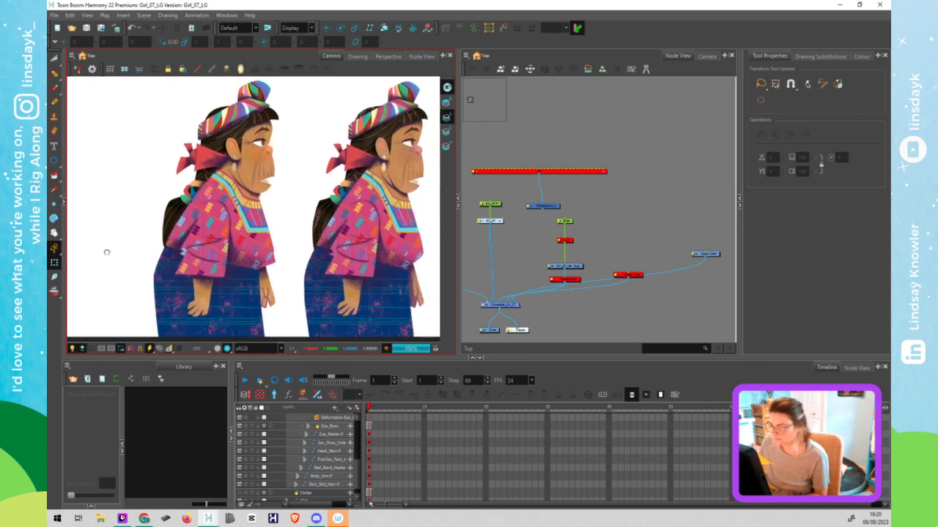
{"action": "scroll", "coordinate": [113, 252], "scroll_direction": "down", "scroll_amount": 1}
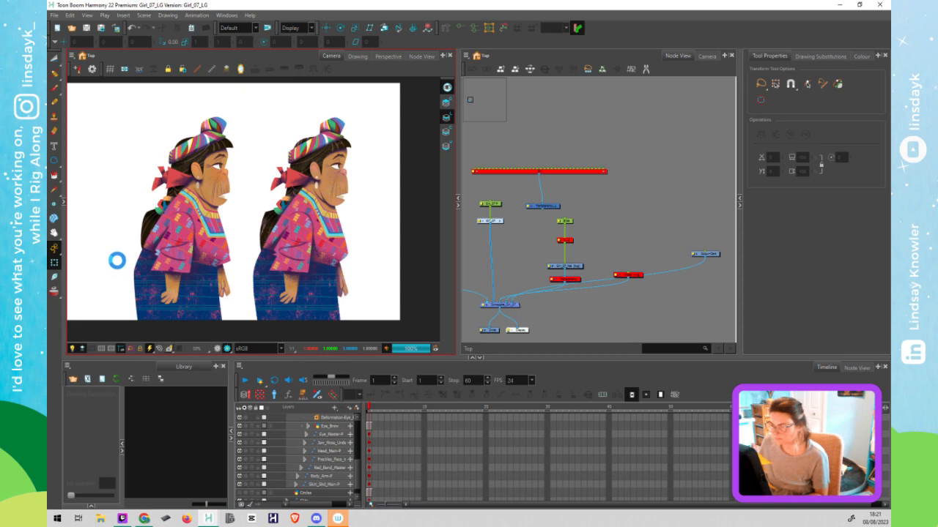
{"action": "right_click", "coordinate": [143, 200]}
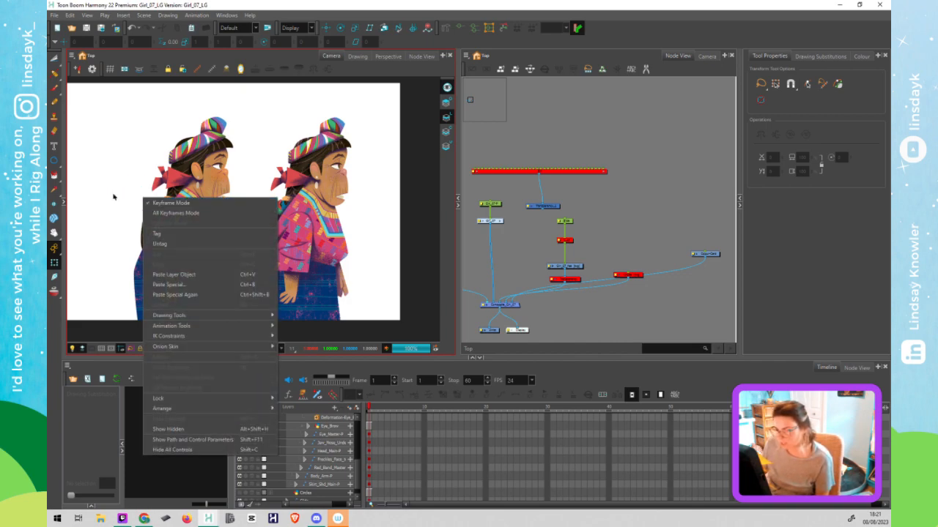
{"action": "left_click", "coordinate": [114, 196]}
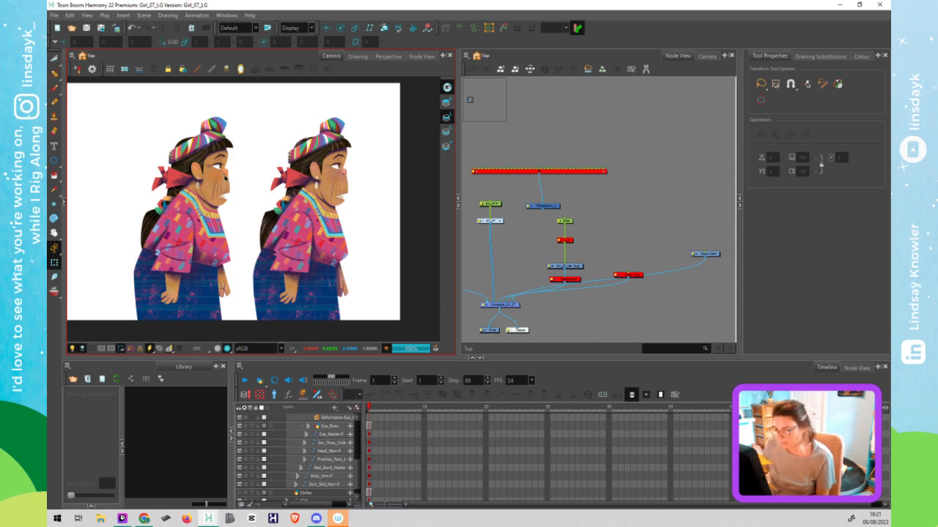
{"action": "left_click", "coordinate": [251, 197]}
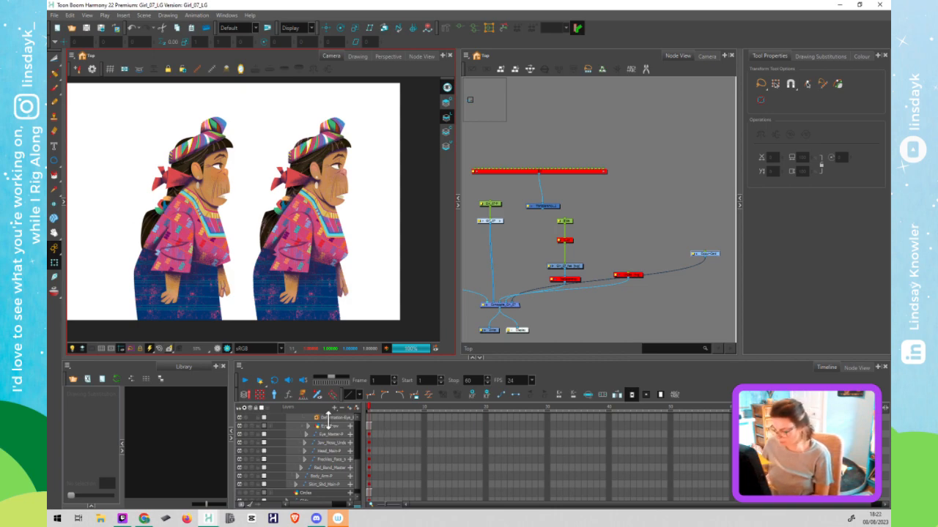
Collapse the Girl_07-P peg hierarchy in the layer list and add a keyframe to that peg at frame 1
{"action": "scroll", "coordinate": [293, 439], "scroll_direction": "down", "scroll_amount": 3}
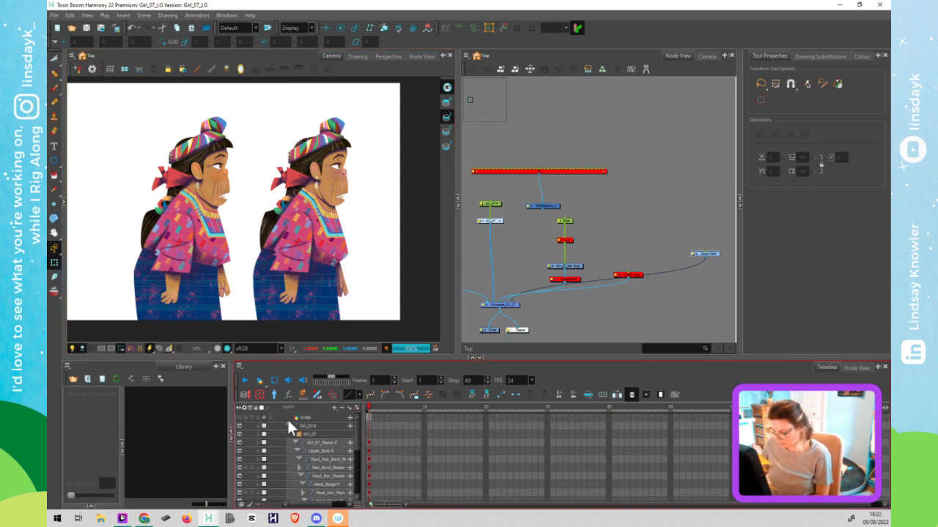
{"action": "left_click", "coordinate": [288, 425]}
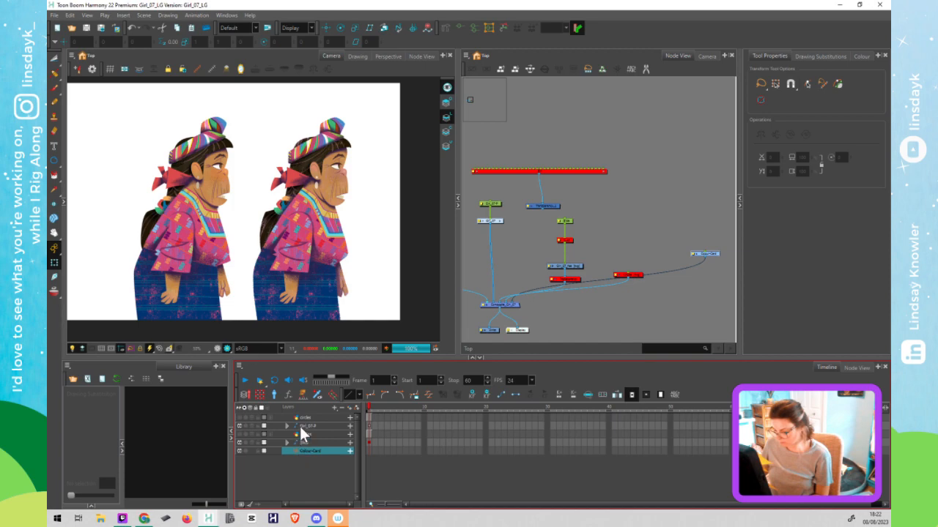
{"action": "left_click", "coordinate": [370, 426]}
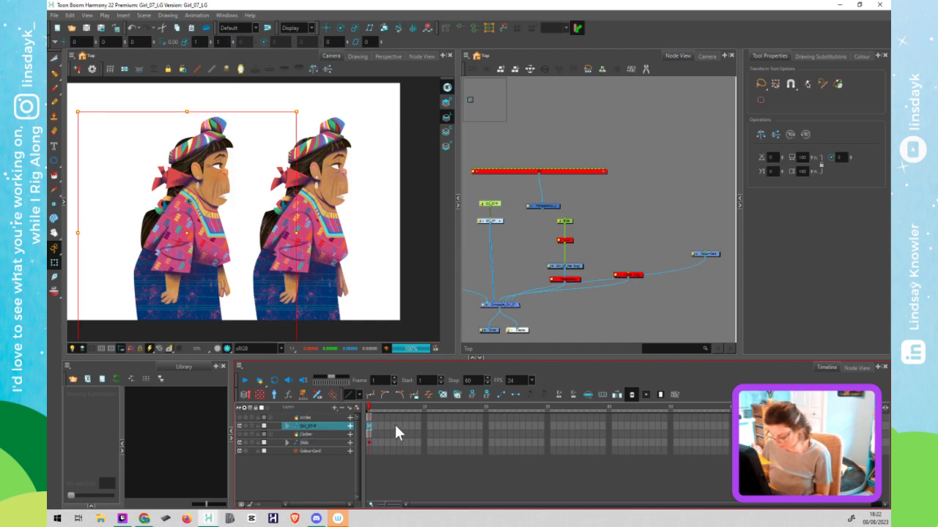
{"action": "key", "text": "F6"}
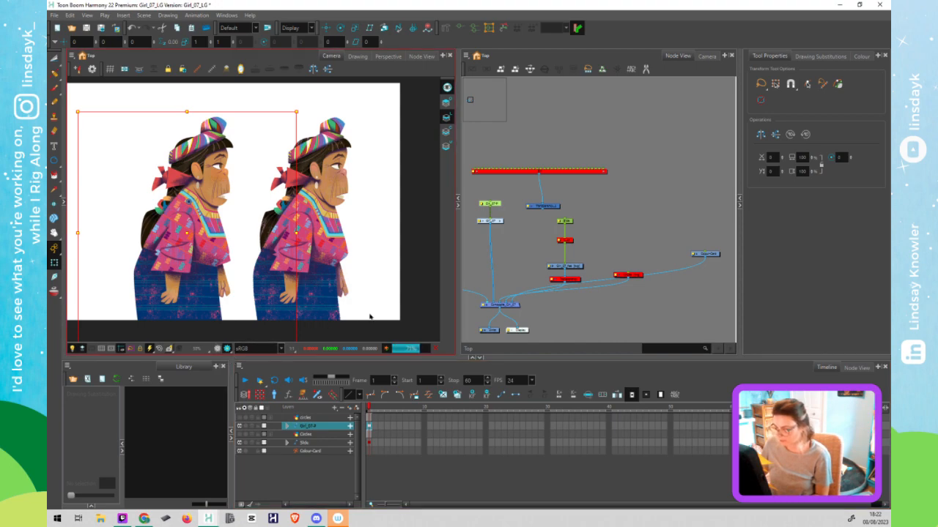